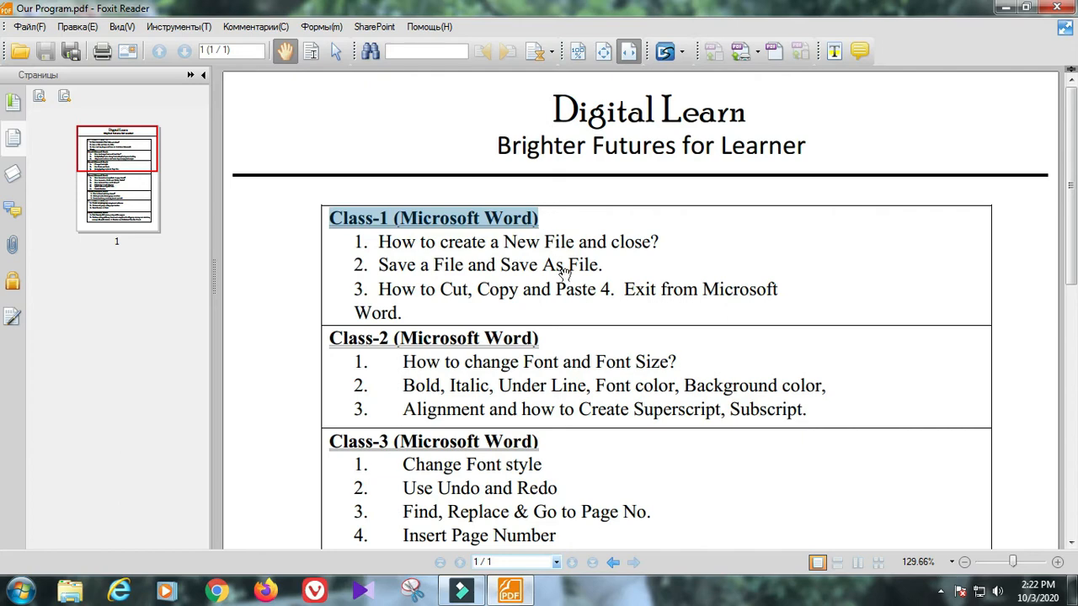
Step: Launch Word 2016 from the Start menu's Microsoft Office folder to get a blank Document1
scroll(564, 269, "down", 5)
scroll(564, 276, "up", 5)
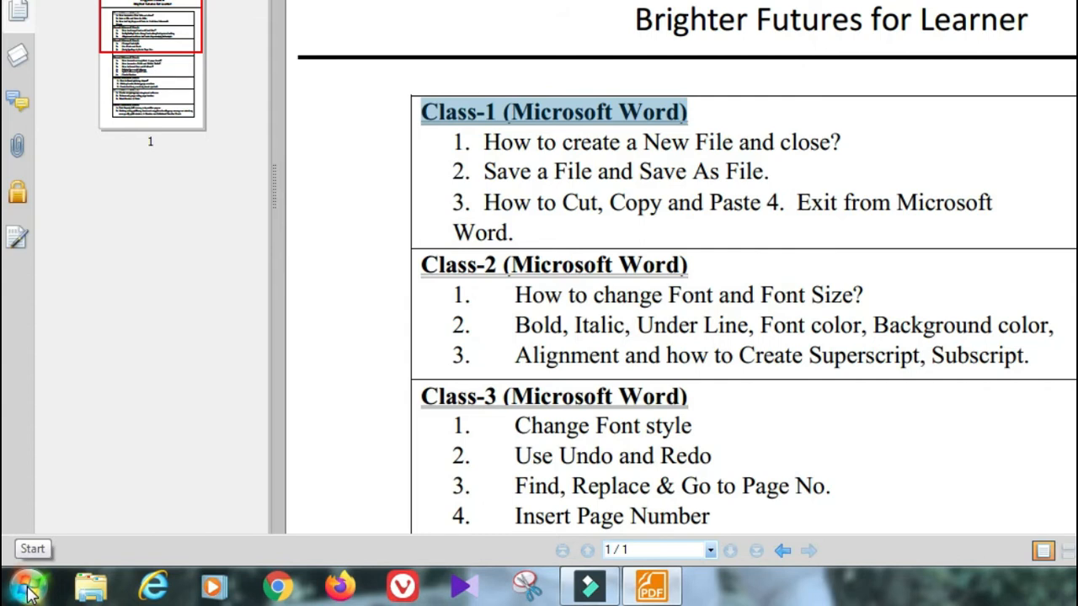
left_click(29, 589)
left_click(89, 500)
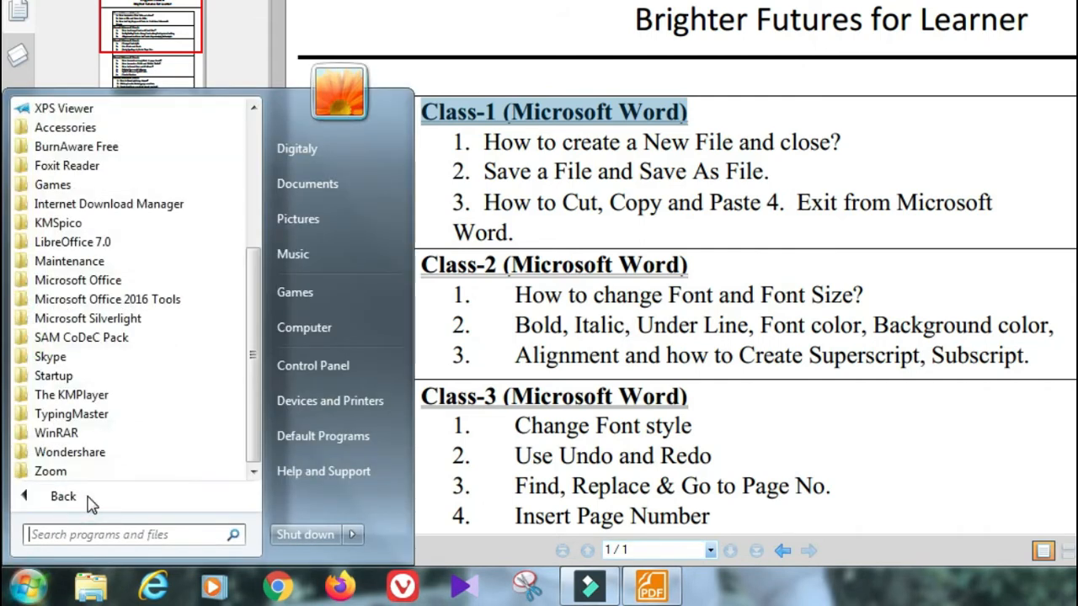
left_click(115, 282)
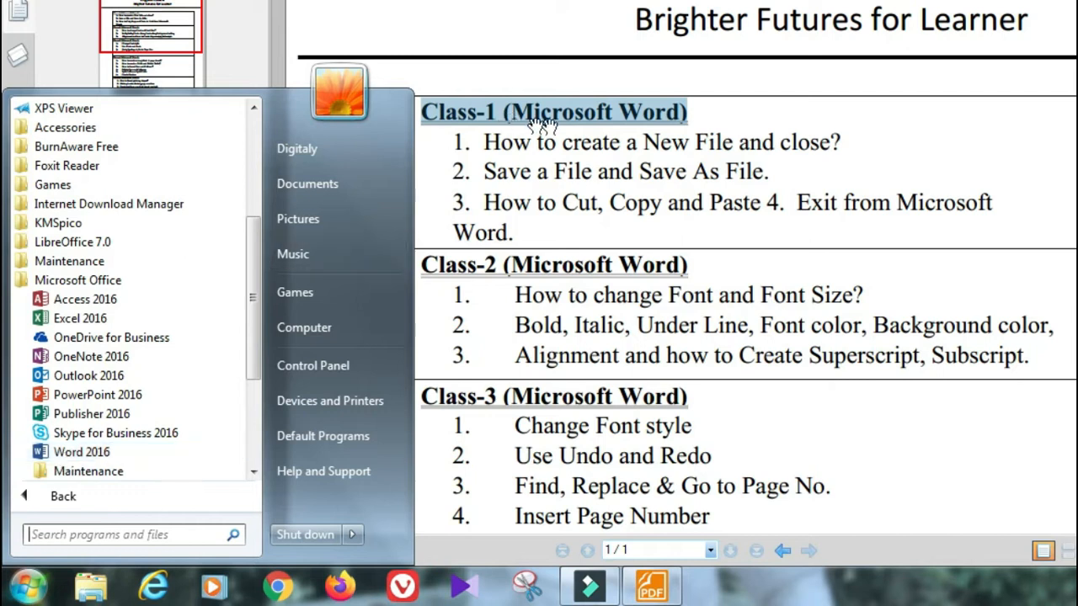
left_click(84, 452)
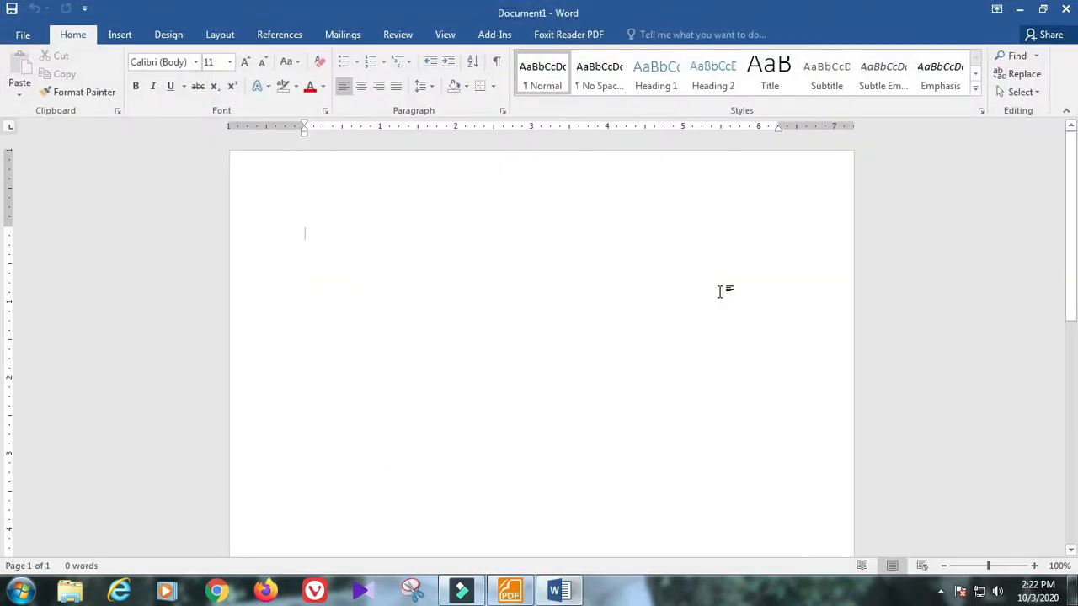
left_click(509, 594)
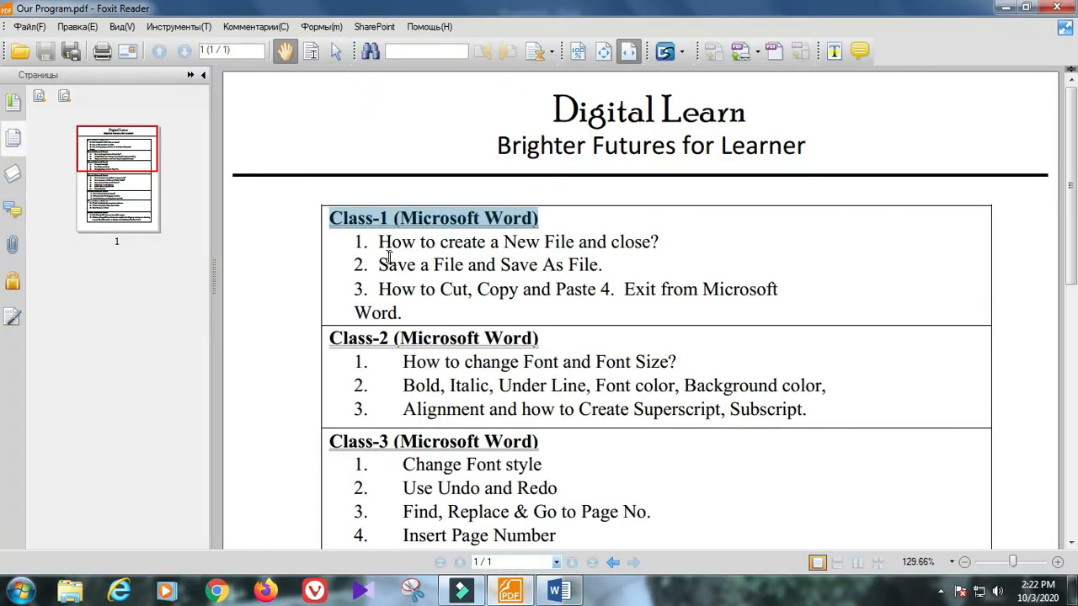
left_click_drag(376, 242, 662, 241)
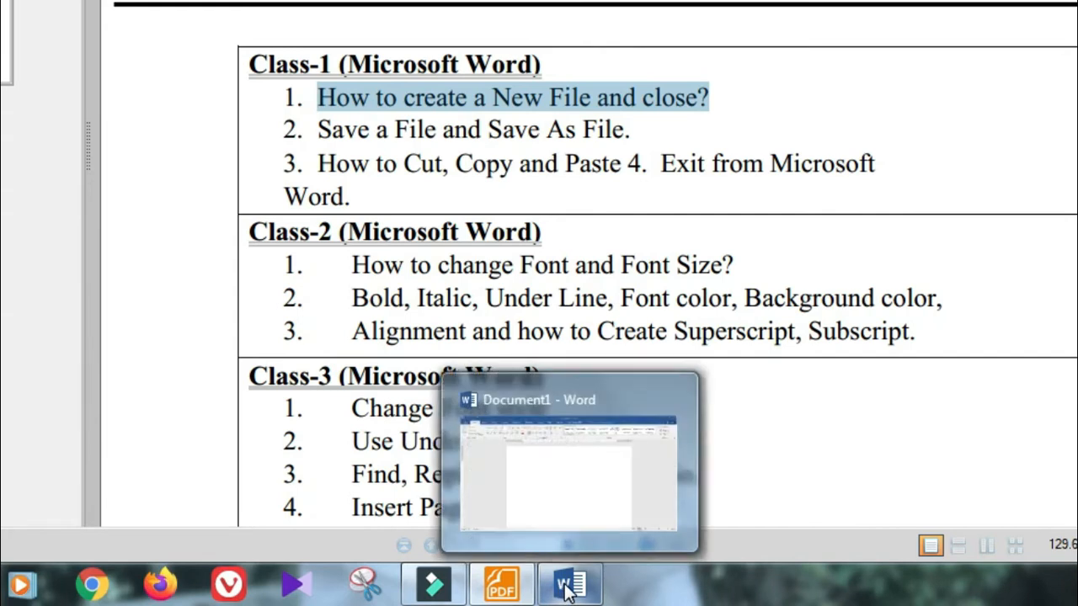
left_click(565, 585)
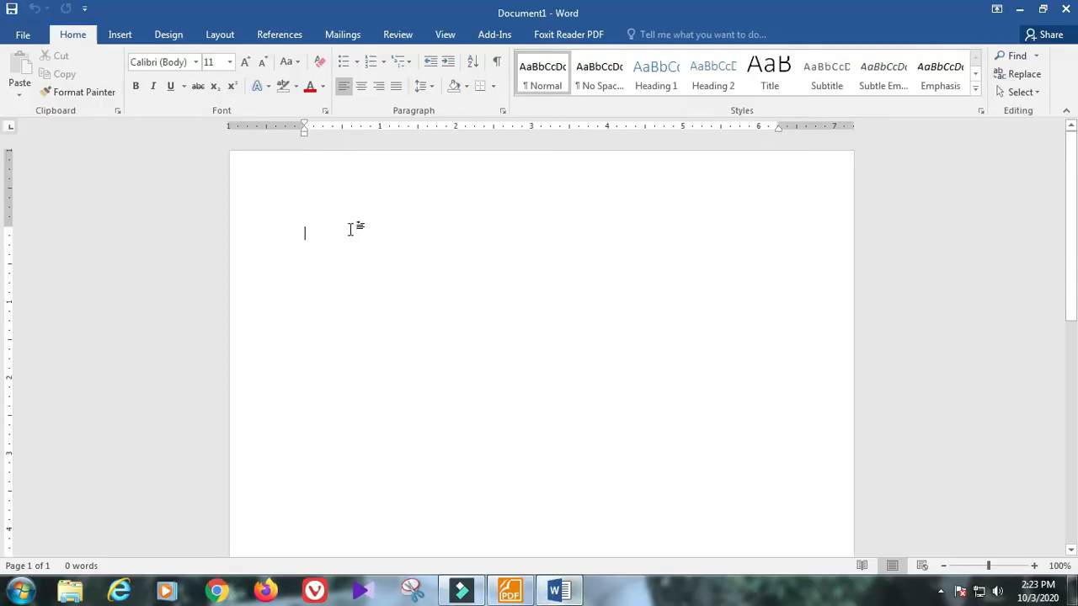
left_click(350, 229)
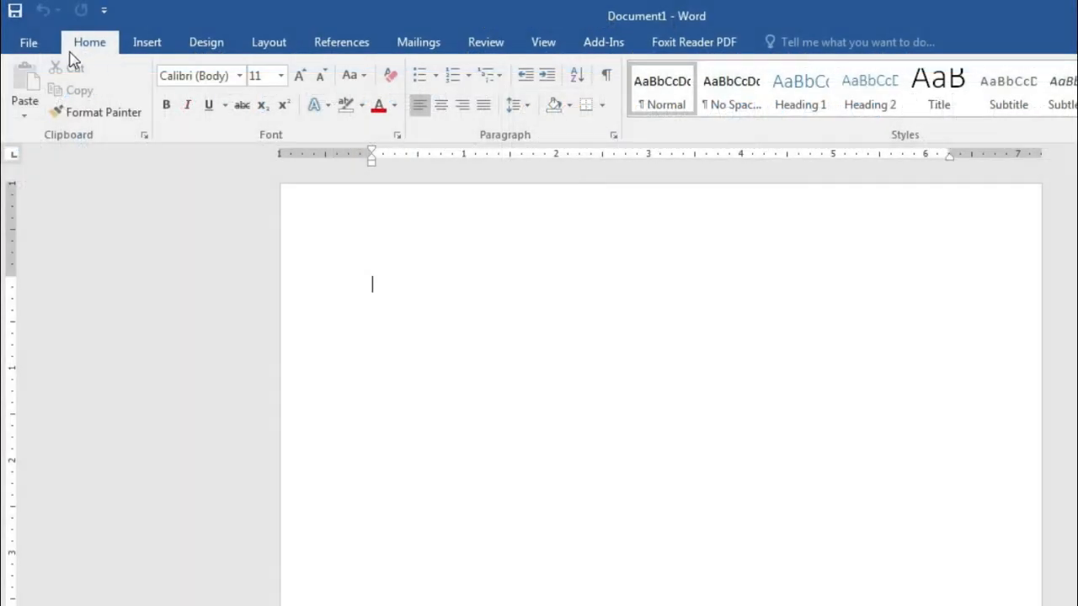
Step: Create two new blank documents, Document2 and Document3, from File > New
left_click(36, 45)
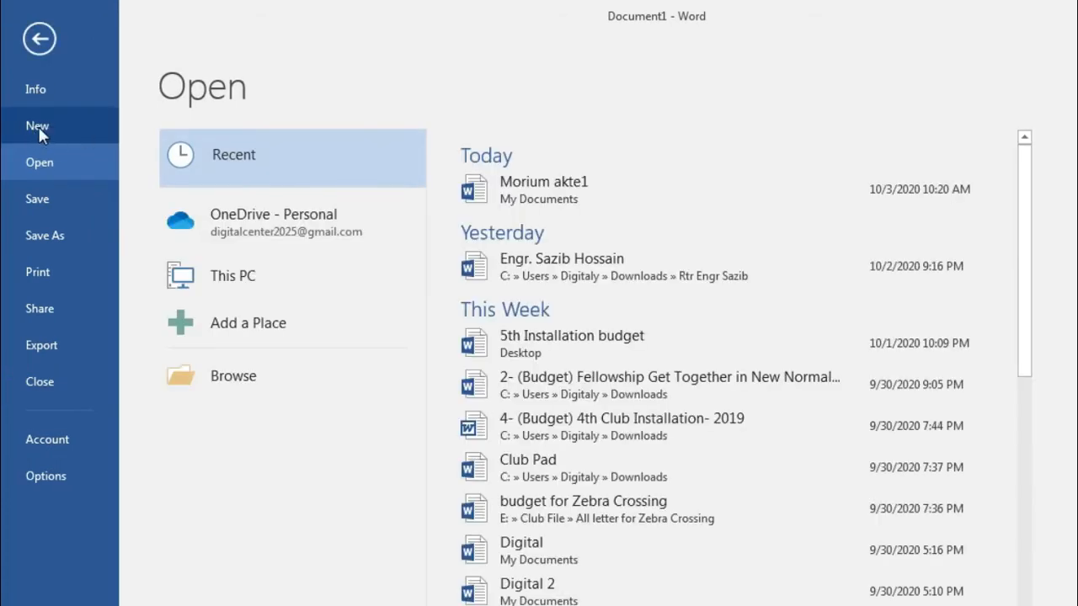
left_click(44, 126)
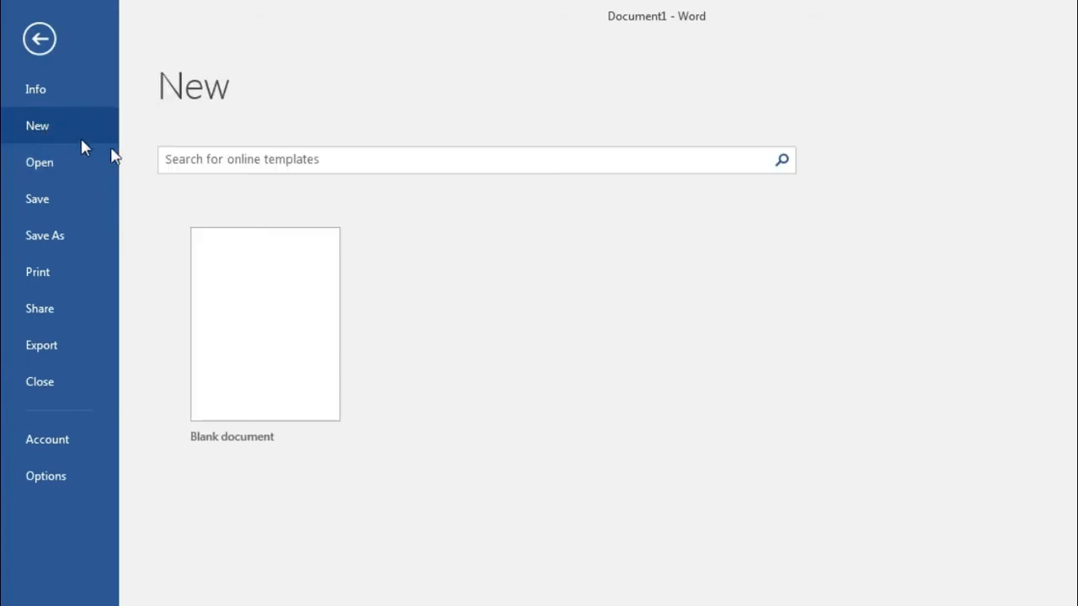
left_click(295, 337)
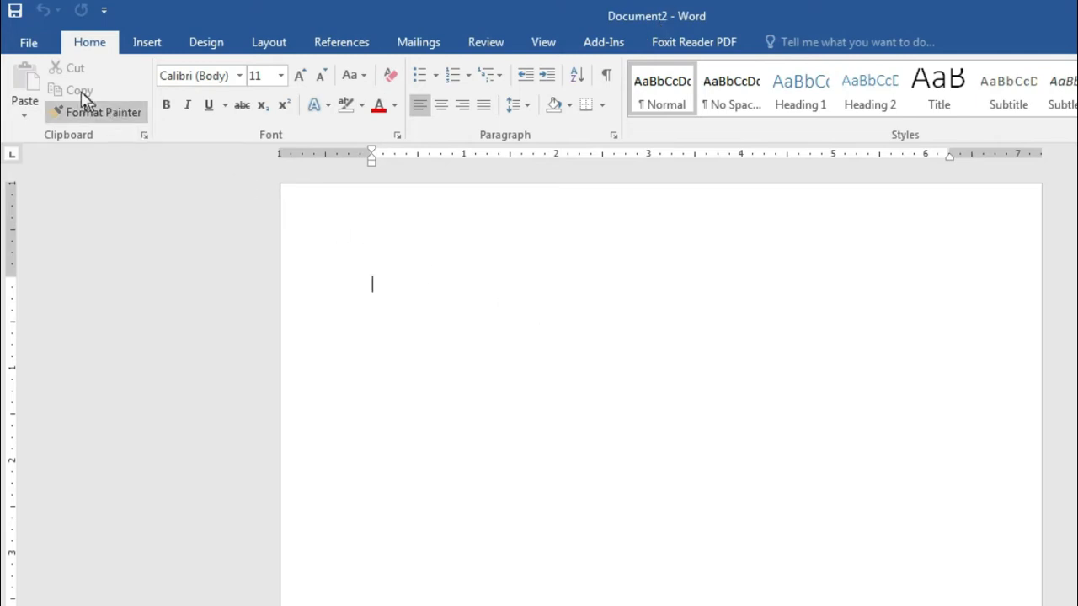
left_click(34, 44)
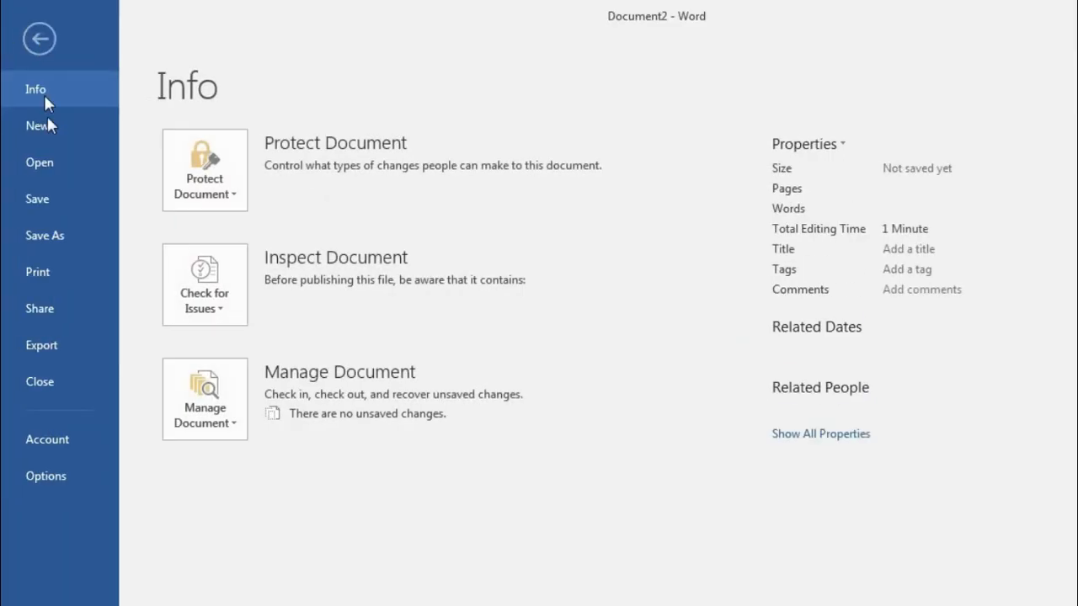
left_click(49, 131)
left_click(282, 322)
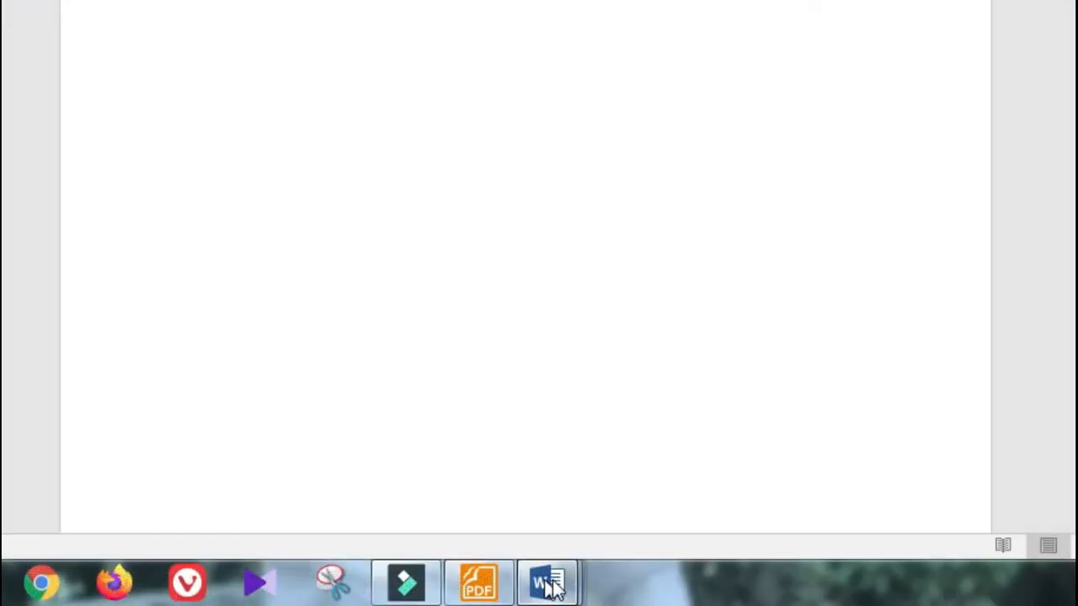
Step: Switch in turn between Document1, Document2 and Document3 through the taskbar previews
mouse_move(544, 579)
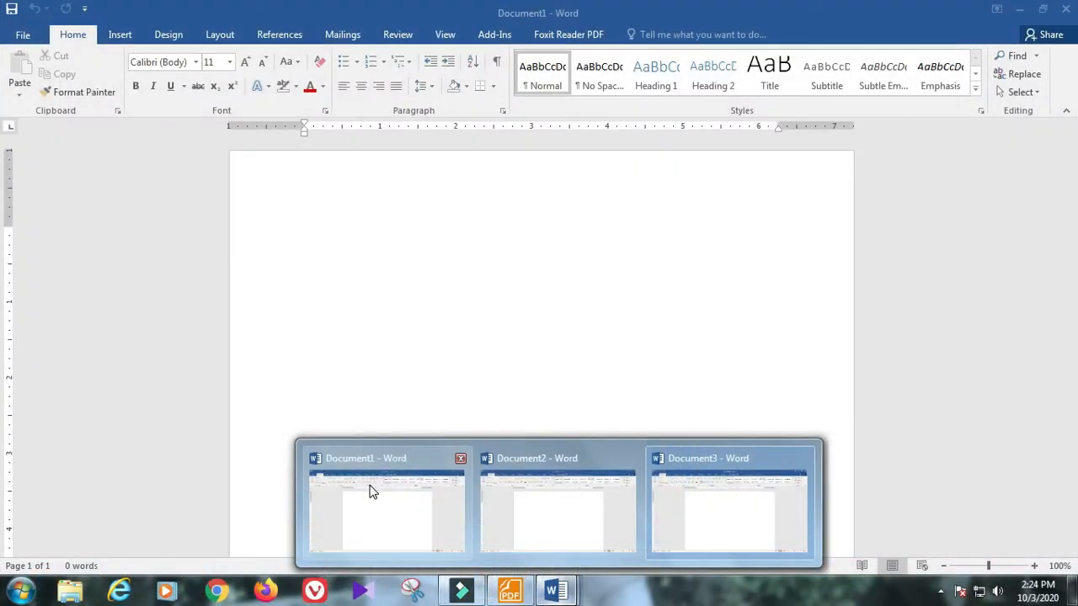
left_click(270, 426)
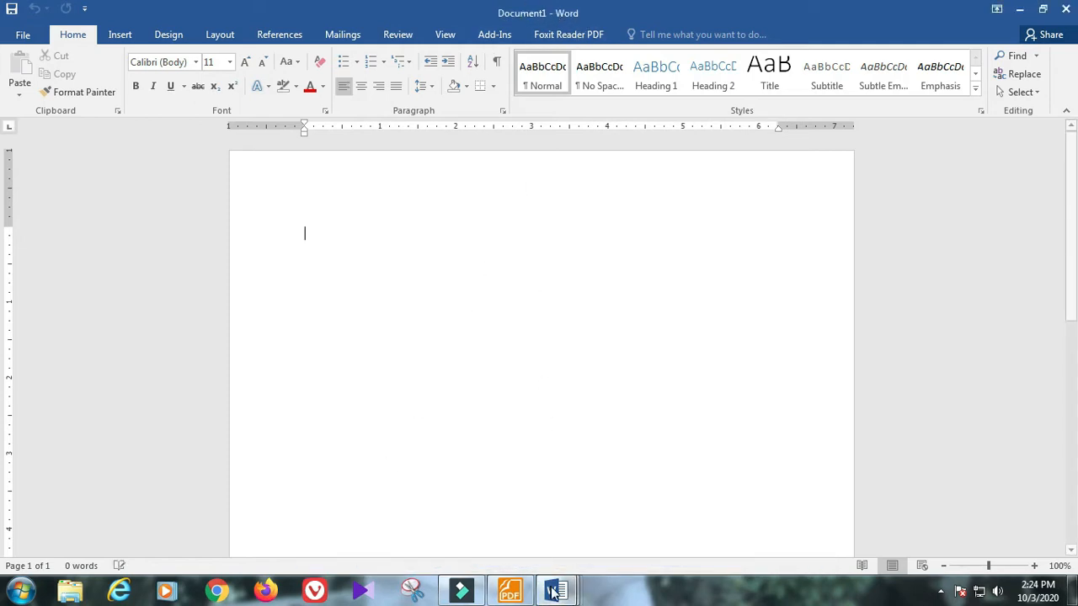
mouse_move(555, 591)
left_click(564, 517)
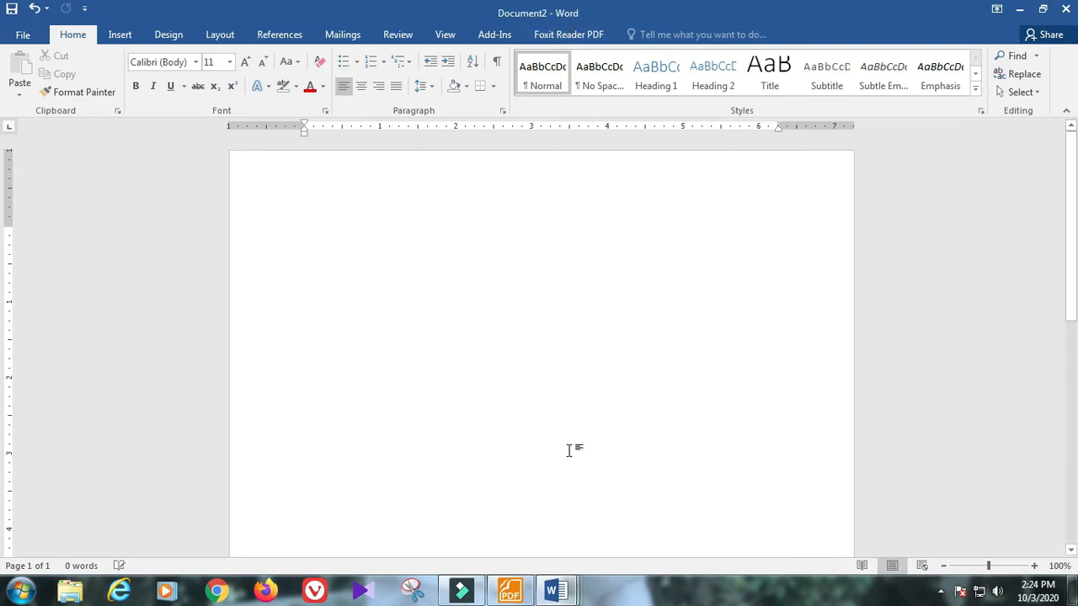
mouse_move(556, 591)
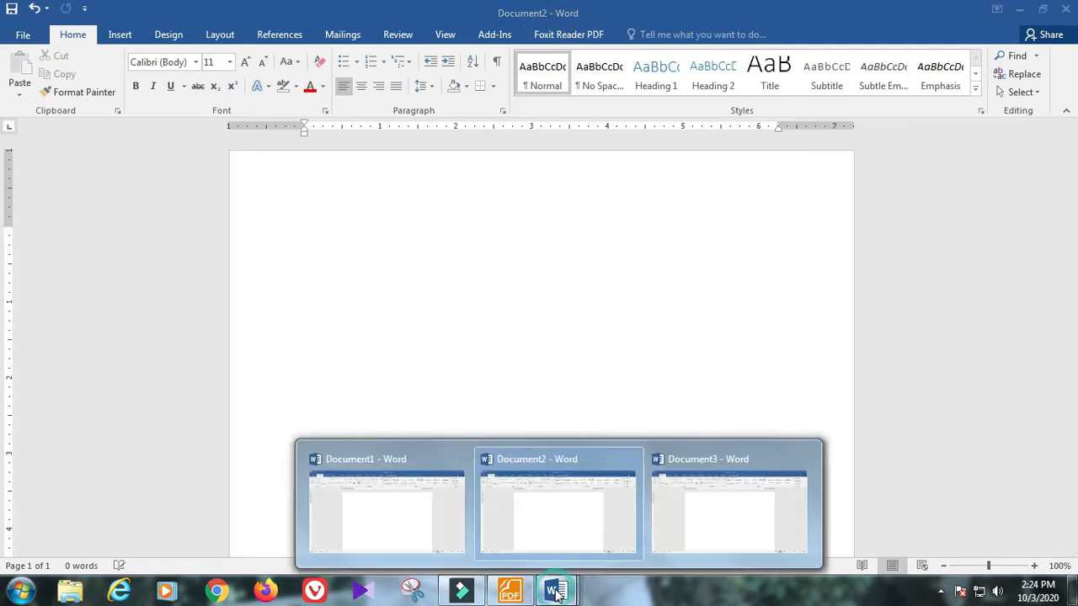
left_click(733, 505)
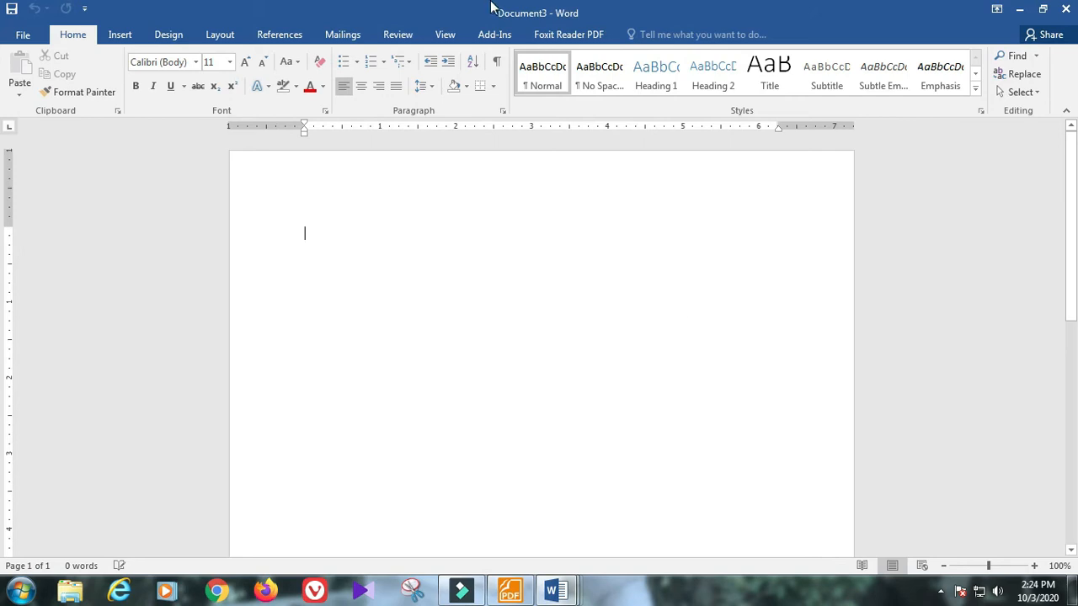
Step: Highlight the lesson about creating a new file in the course outline PDF
left_click(509, 591)
left_click(471, 242)
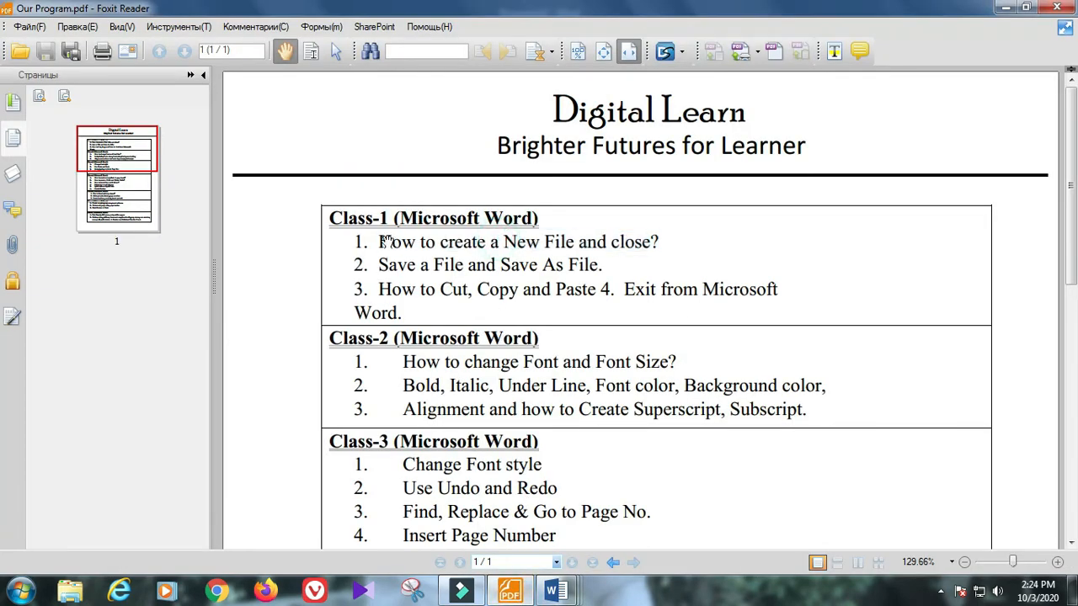
left_click(383, 241)
left_click_drag(437, 241, 680, 245)
Step: Close Document3 and then Document2, leaving only Document1 in Word
mouse_move(556, 592)
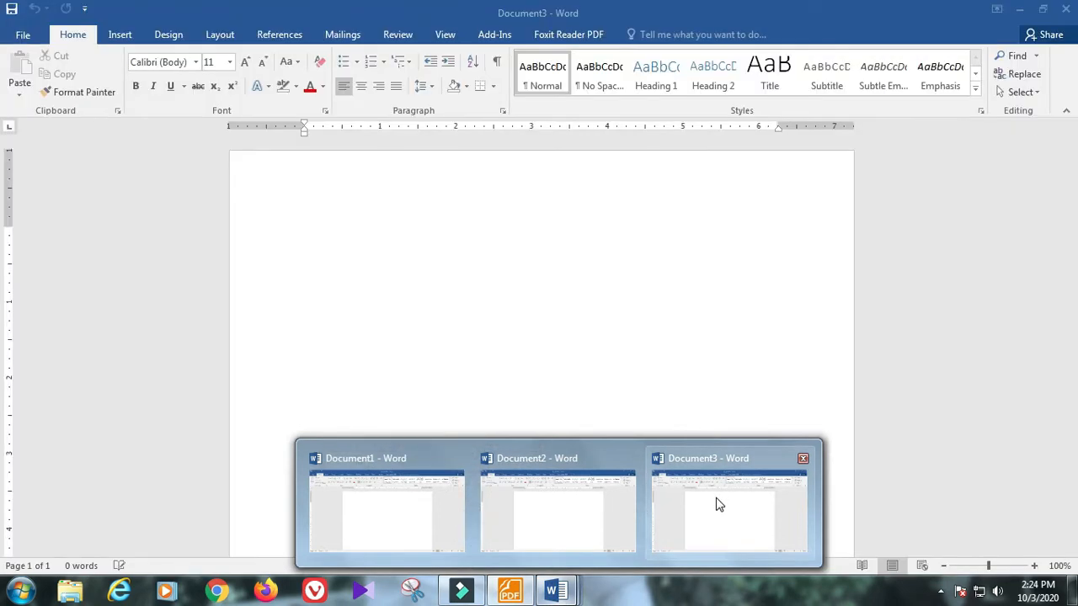
left_click(716, 497)
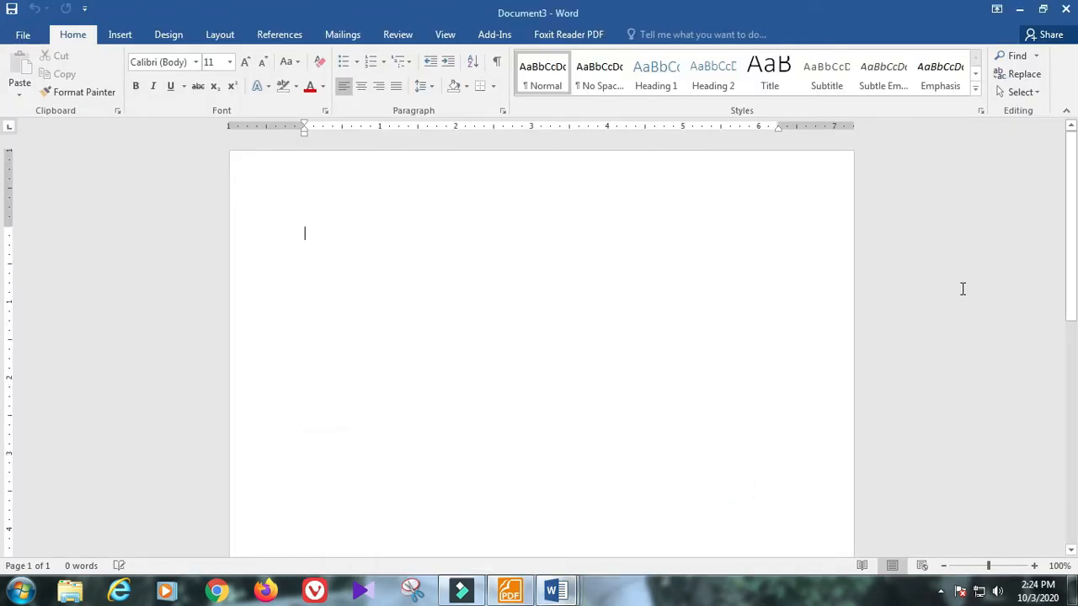
left_click(1065, 9)
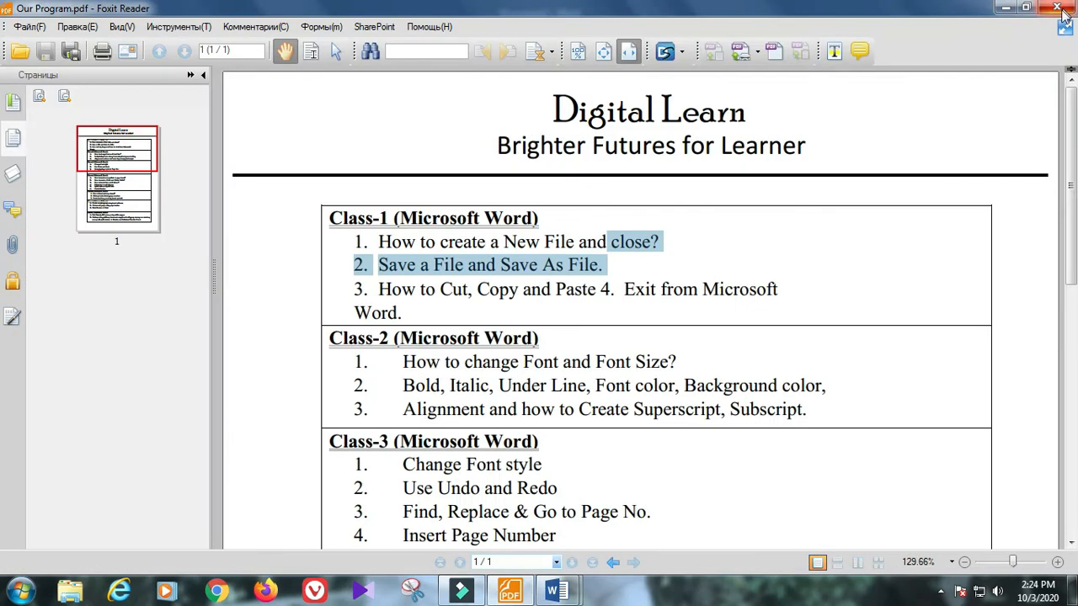
mouse_move(556, 592)
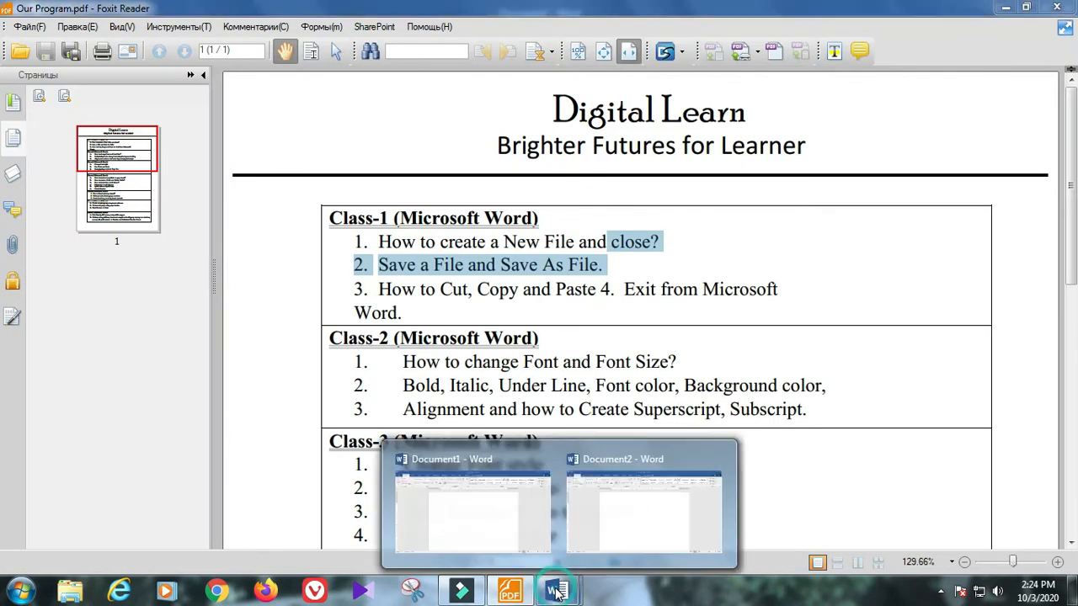
left_click(642, 508)
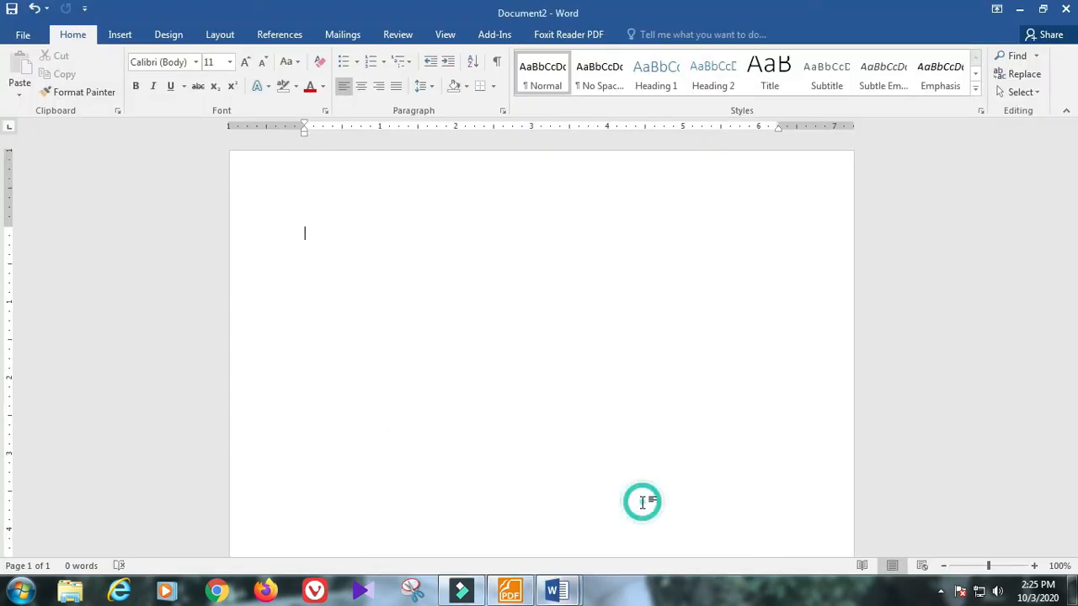
left_click(1065, 9)
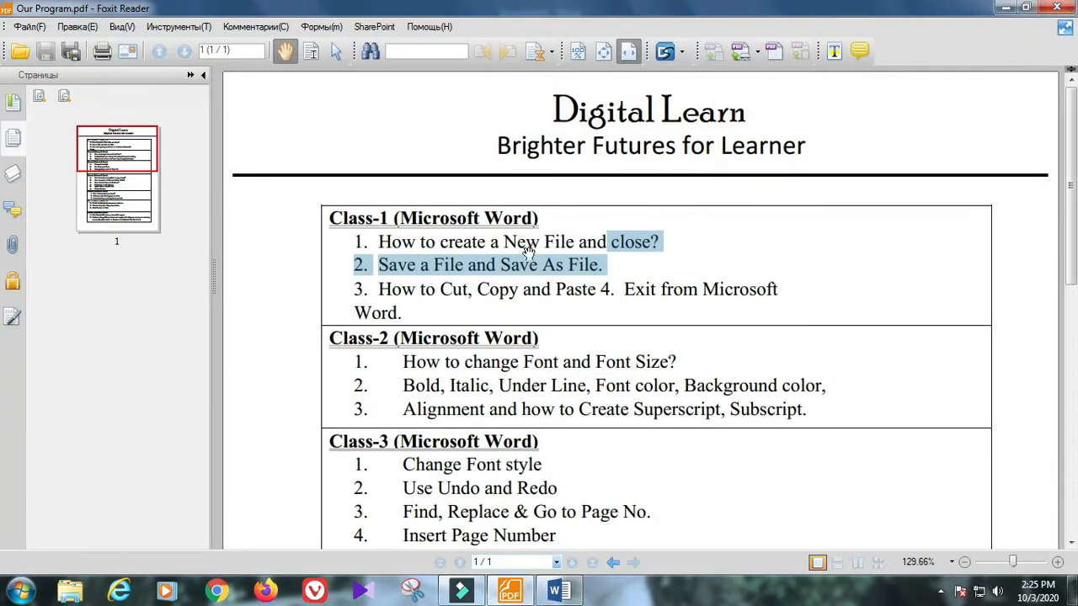
Step: Highlight the 'Save a File and Save As File' lesson, then minimize Foxit and click into Document1's page
left_click(555, 592)
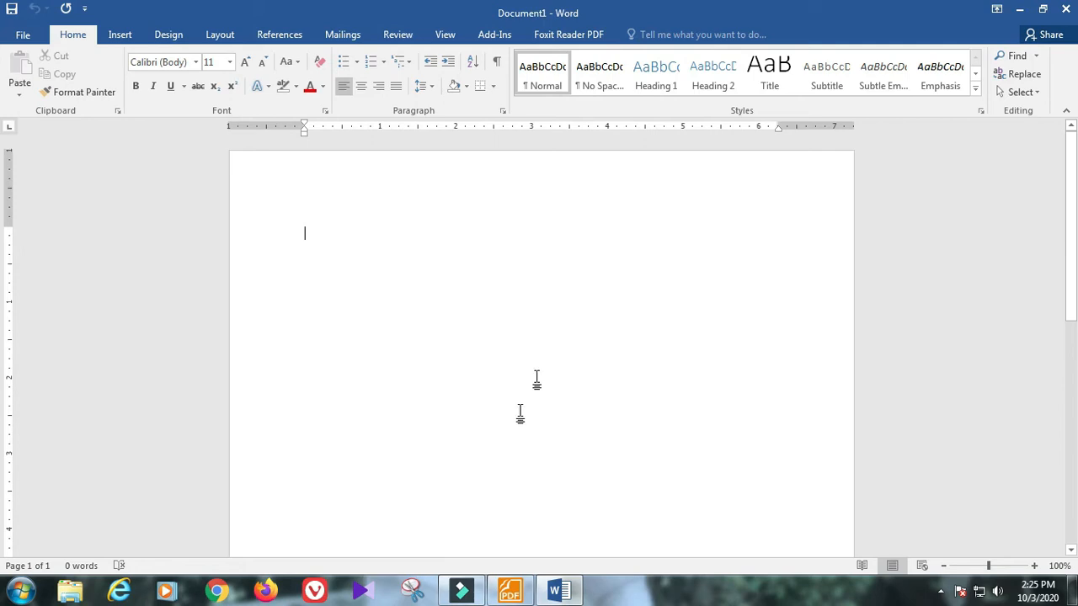
left_click(508, 592)
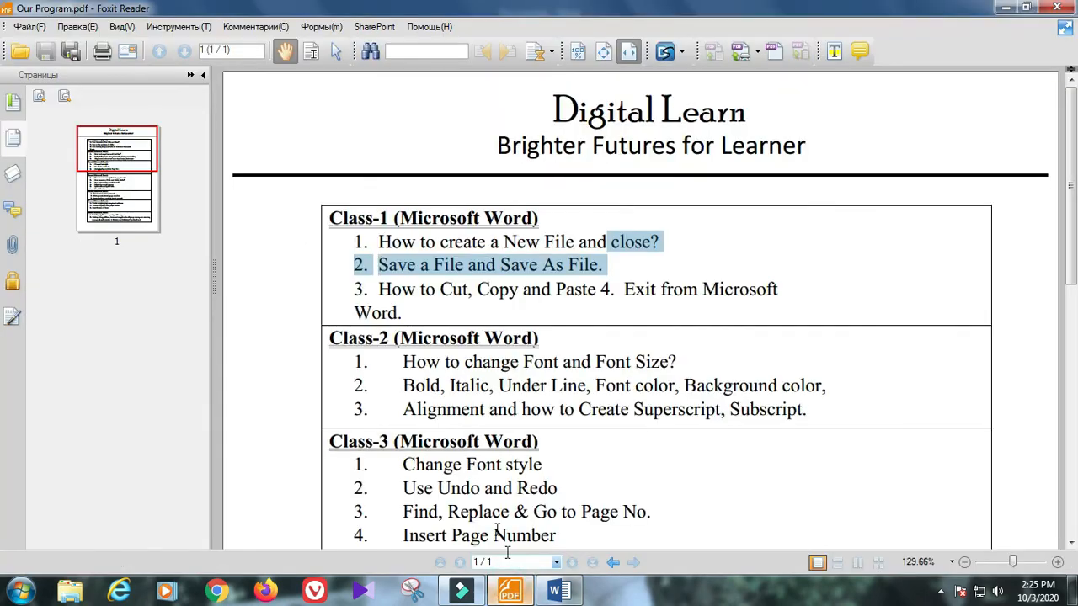
left_click(443, 268)
left_click_drag(383, 266, 605, 266)
left_click(1001, 8)
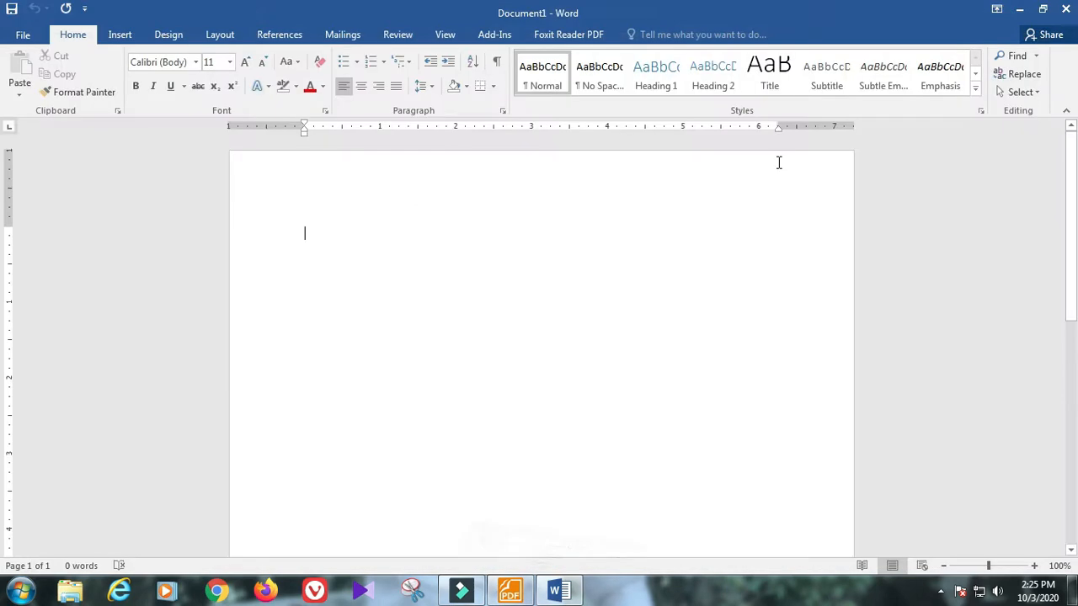
left_click(312, 243)
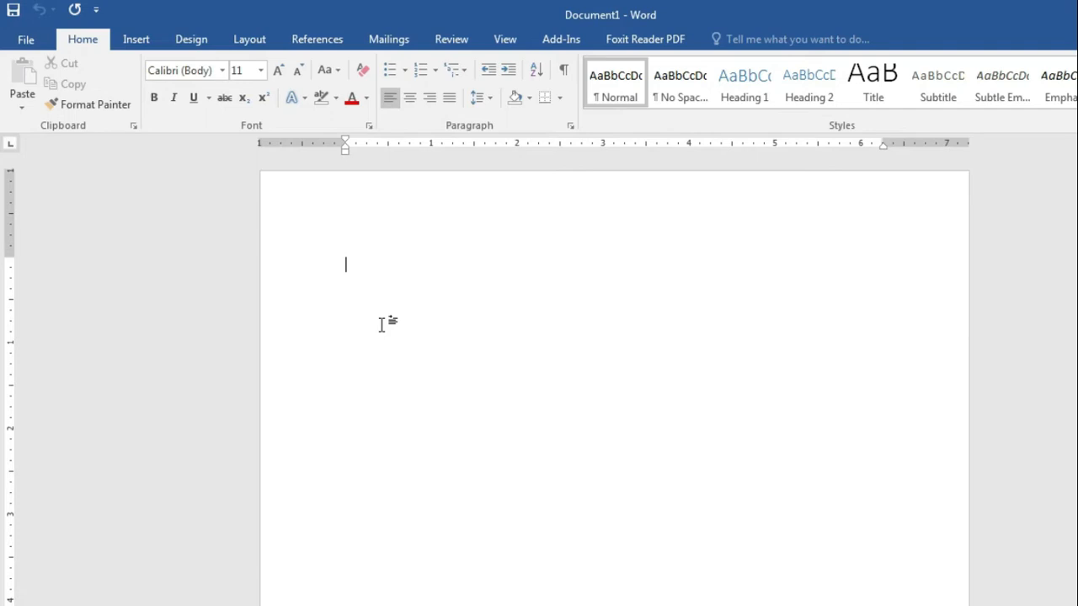
Step: Type 'Inception', then '4th Installation ceremony' on the next line with a superscript th
type("Ince")
type("ption")
type("4th ")
type("Inst")
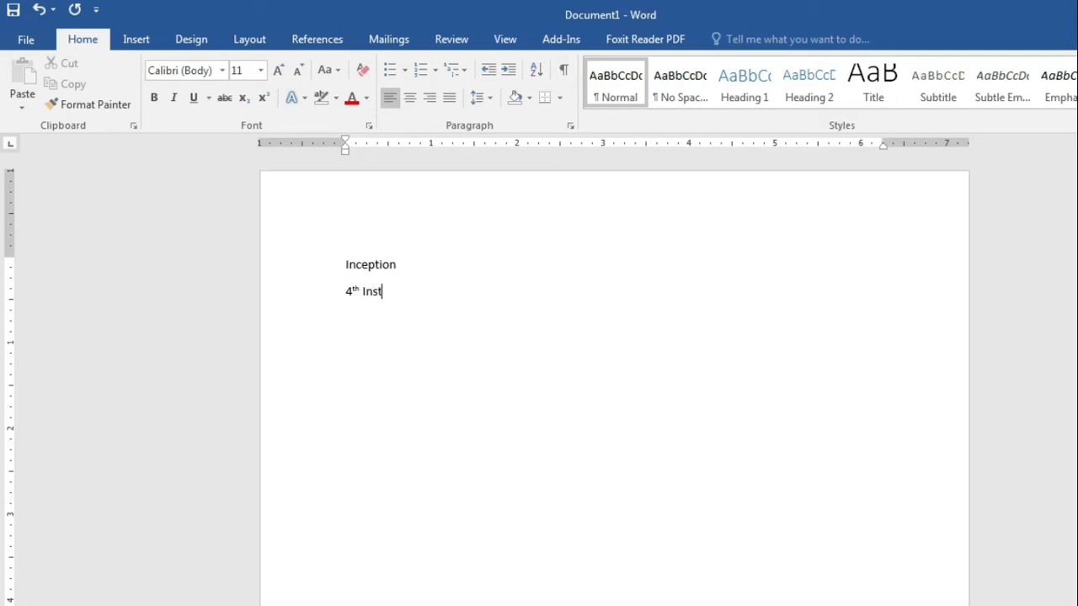
type("al")
type("ion ceremony")
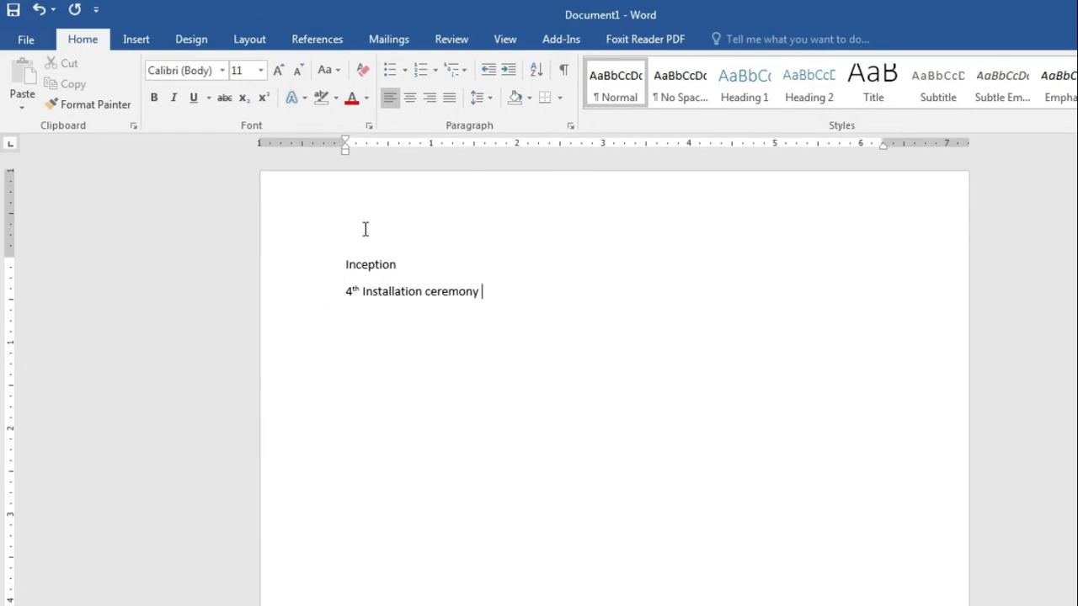
Step: Go to File > Save As, look through This PC and Add a Place, then Browse
left_click(27, 41)
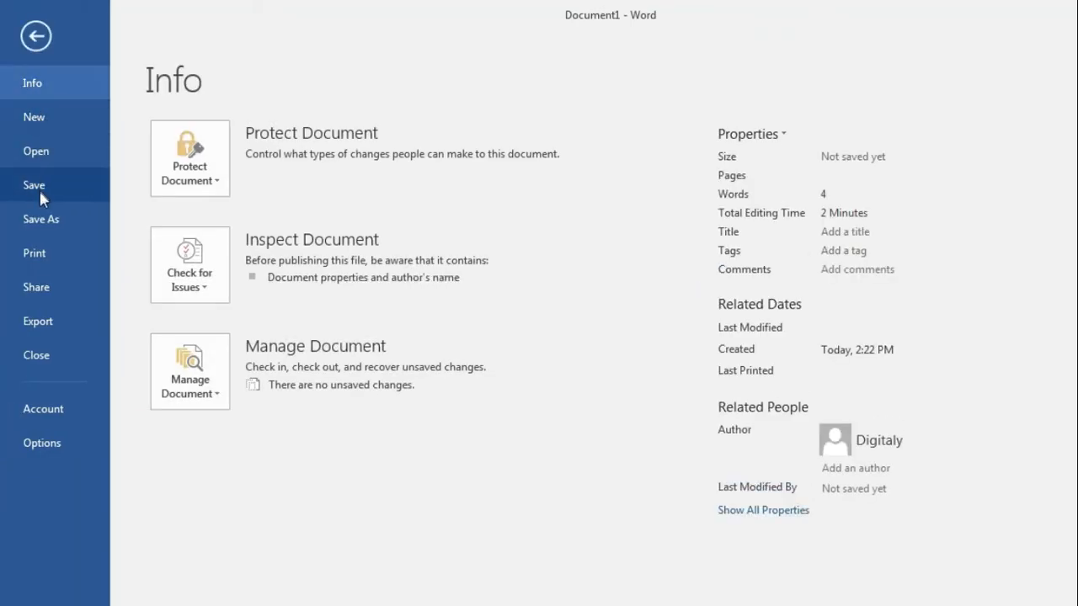
left_click(66, 181)
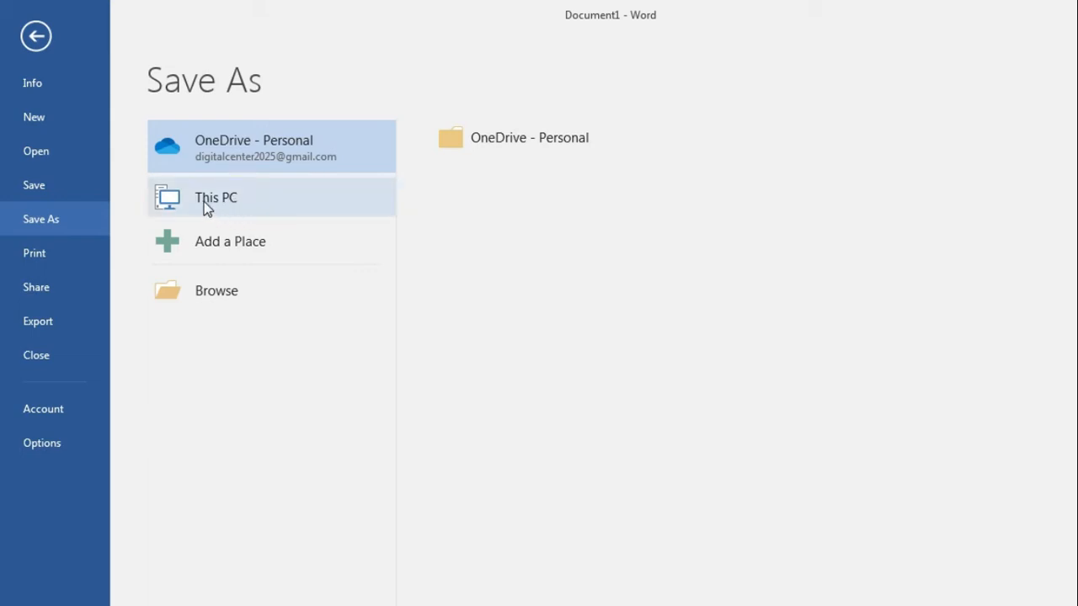
left_click(246, 200)
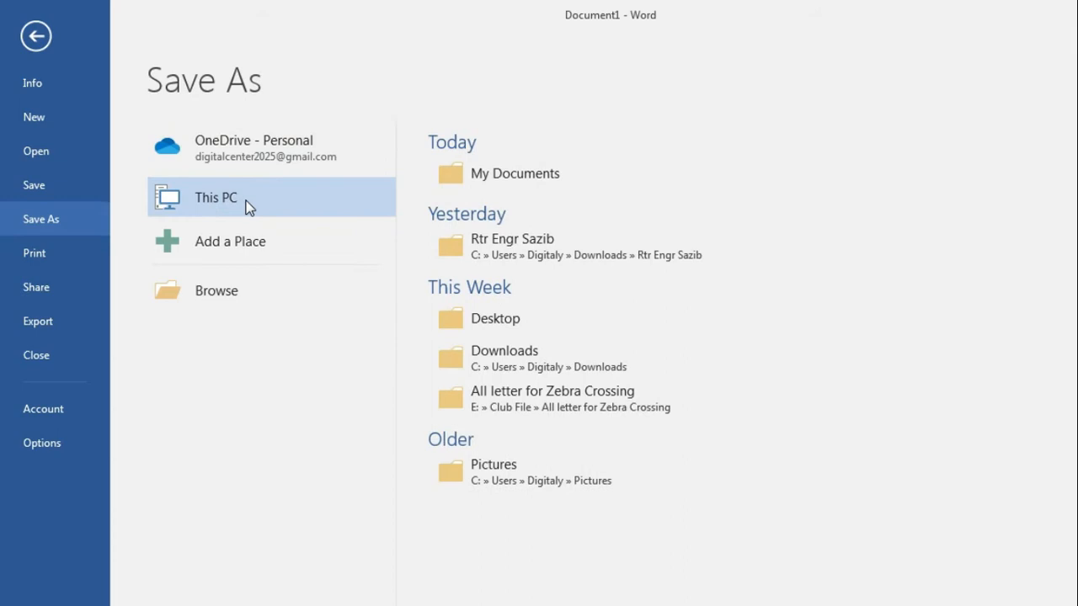
left_click(249, 248)
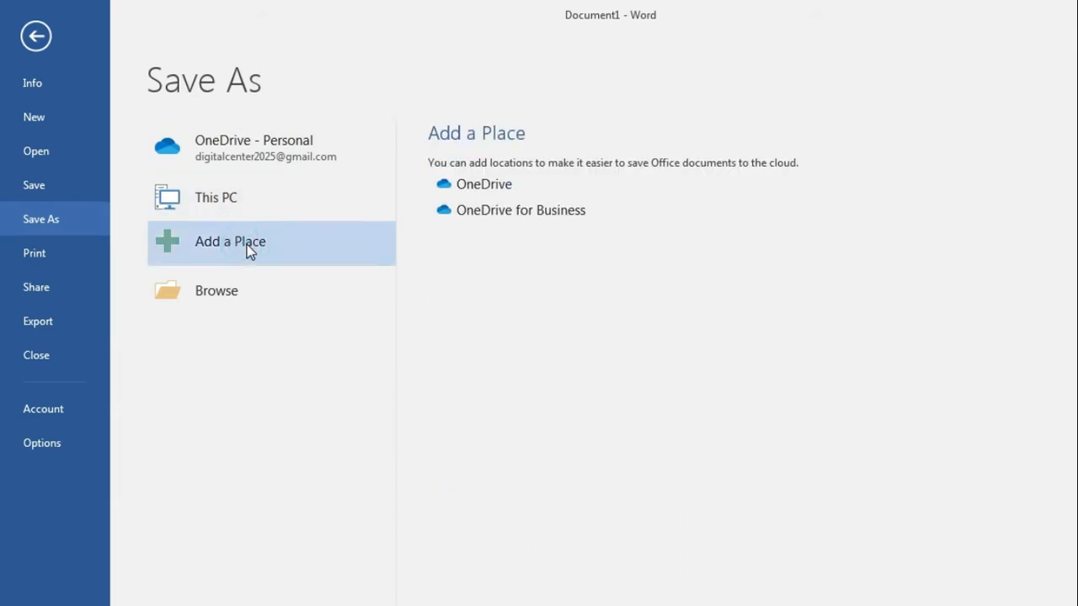
left_click(484, 210)
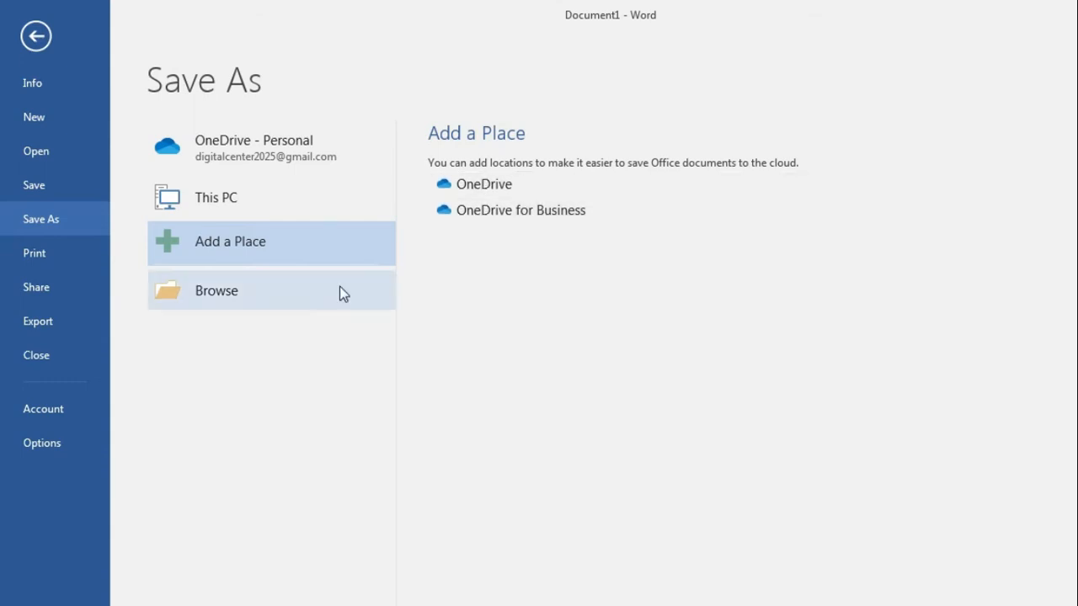
left_click(207, 291)
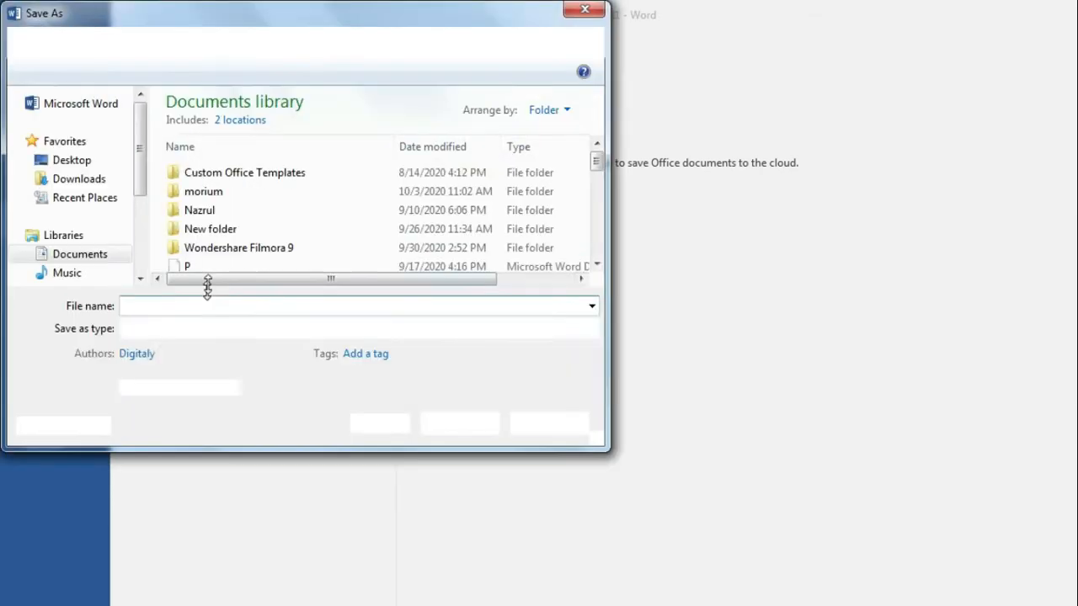
Step: Look through the Desktop, Downloads, Music, Pictures and Videos folders, then choose Documents as the save location
left_click(74, 163)
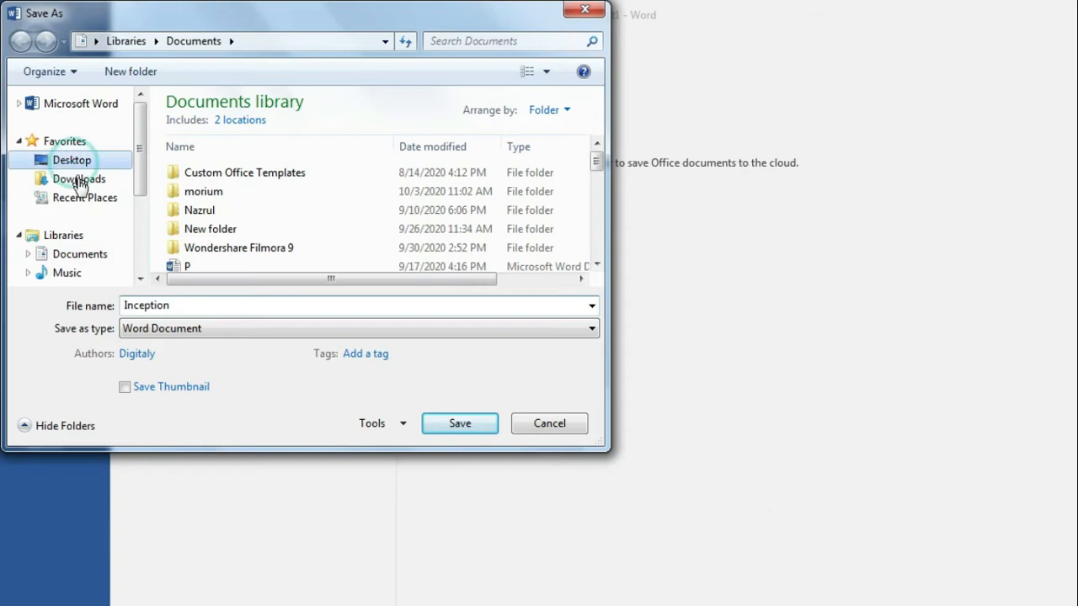
left_click(80, 187)
left_click(85, 251)
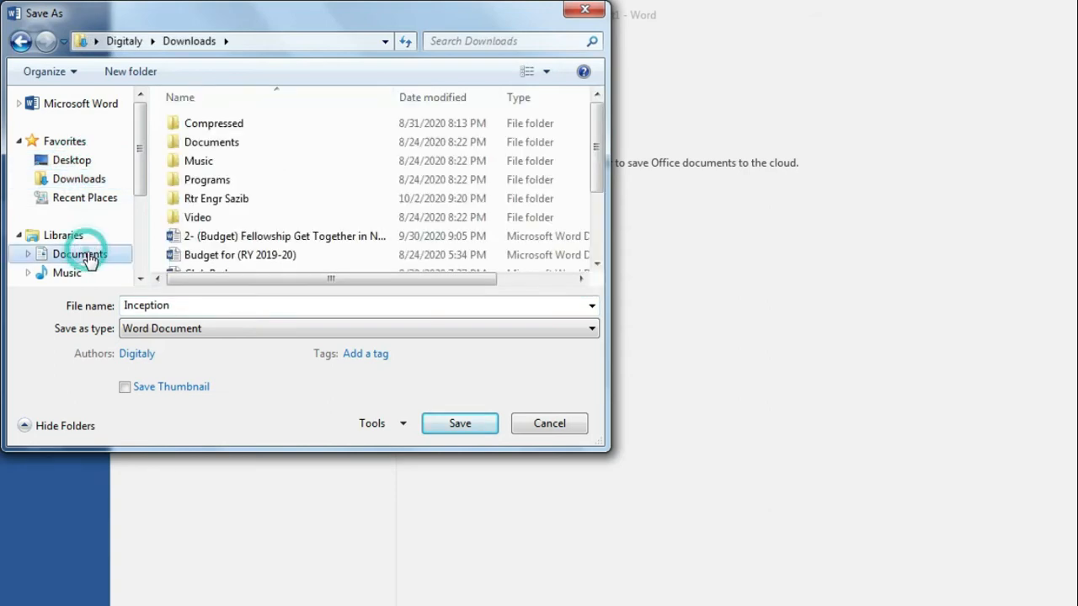
left_click(84, 278)
left_click_drag(137, 161, 137, 176)
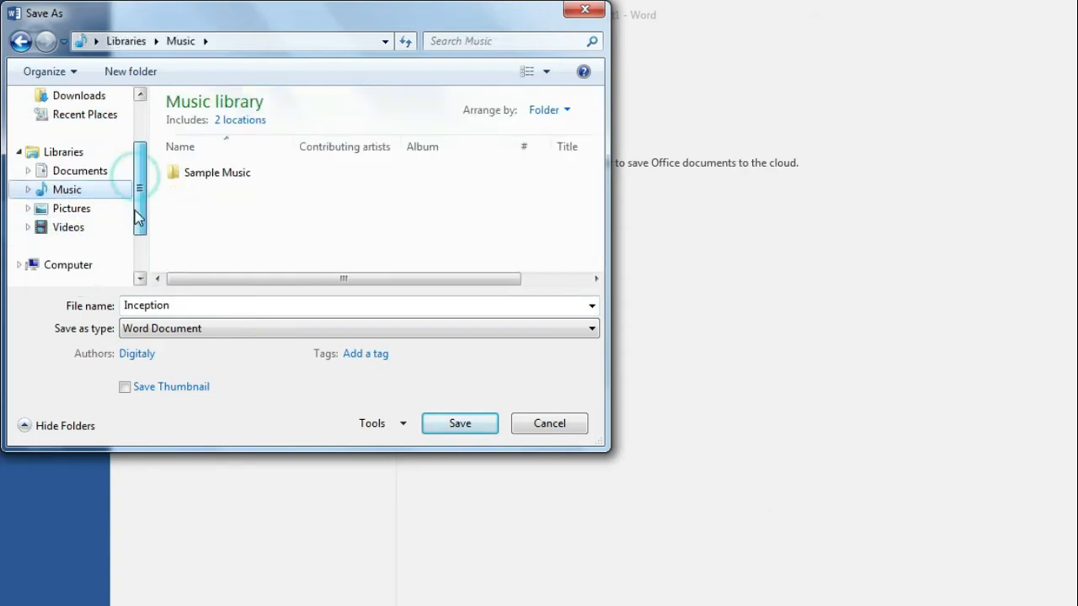
left_click(89, 208)
left_click(88, 228)
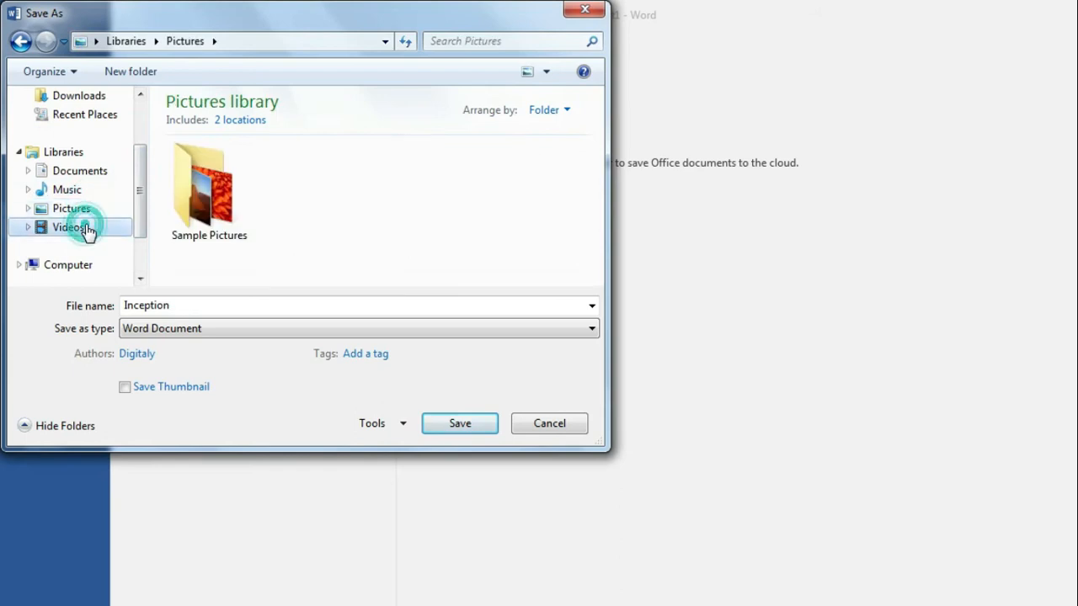
left_click_drag(139, 193, 137, 164)
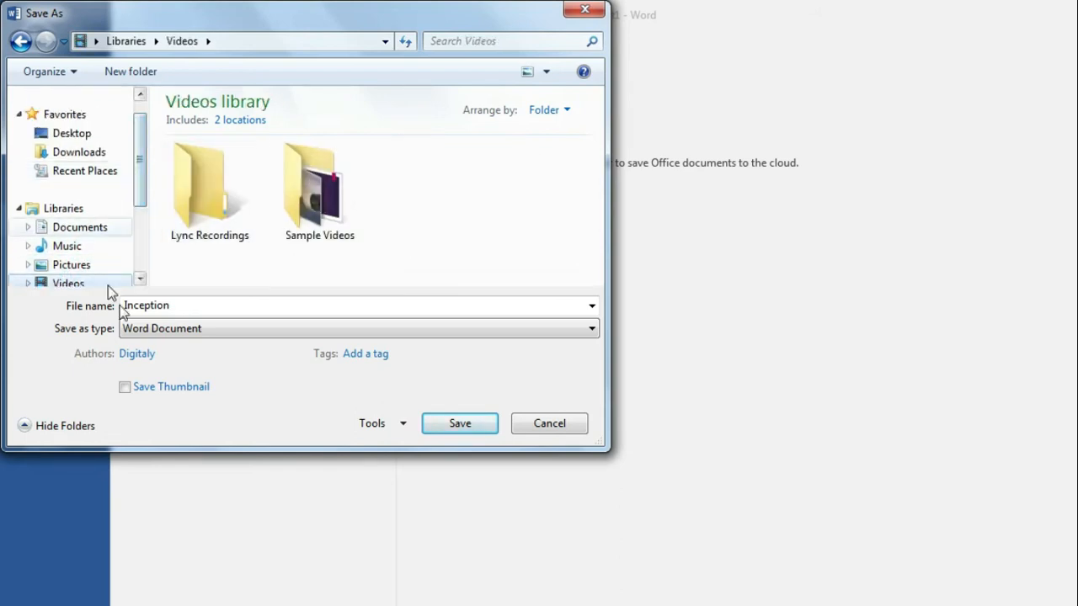
left_click(80, 233)
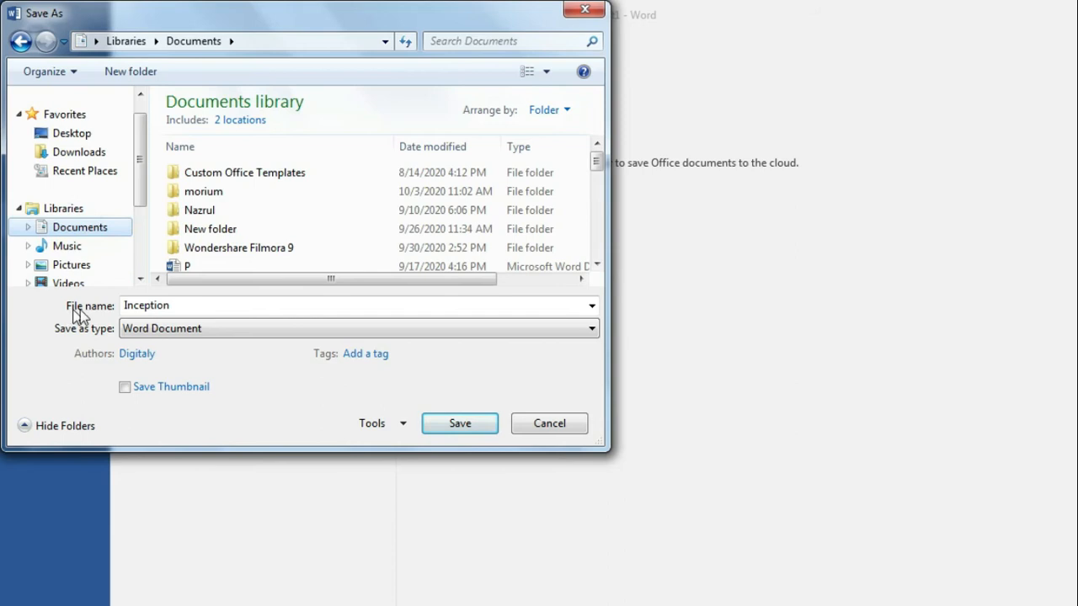
Step: Replace the file name 'Inception' with 'showkat' and save
double_click(180, 306)
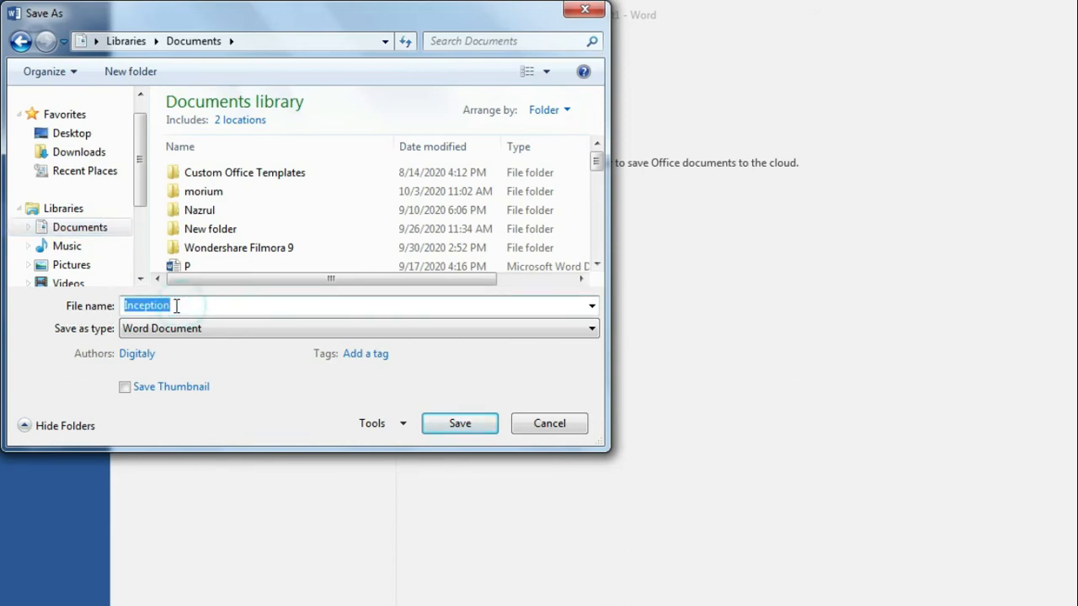
left_click(192, 306)
left_click_drag(192, 307, 109, 306)
key("BackSpace")
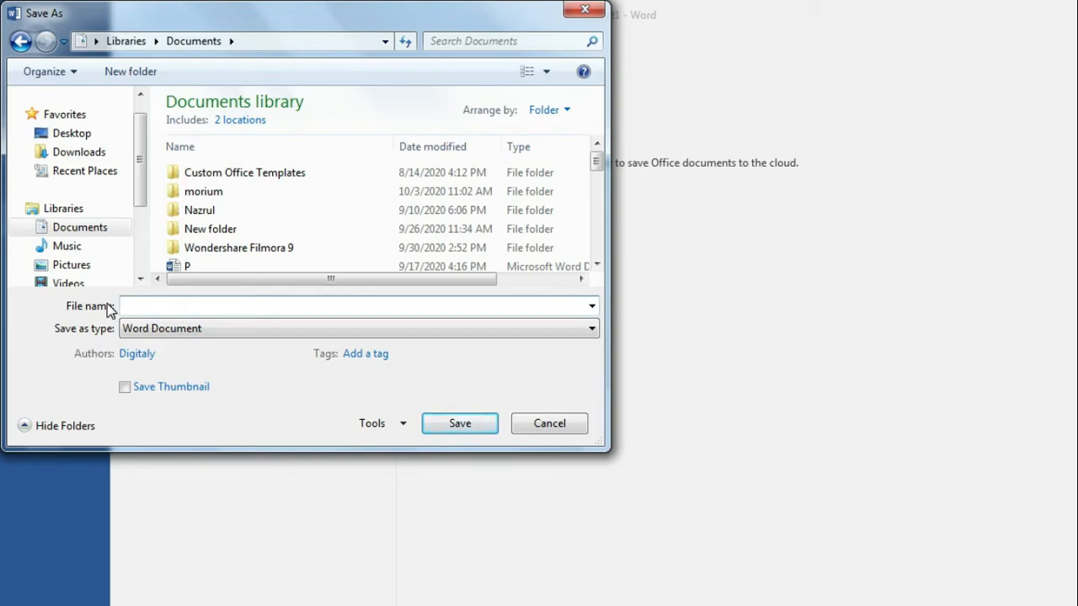
type("howkat")
left_click(127, 305)
type("s")
left_click(170, 306)
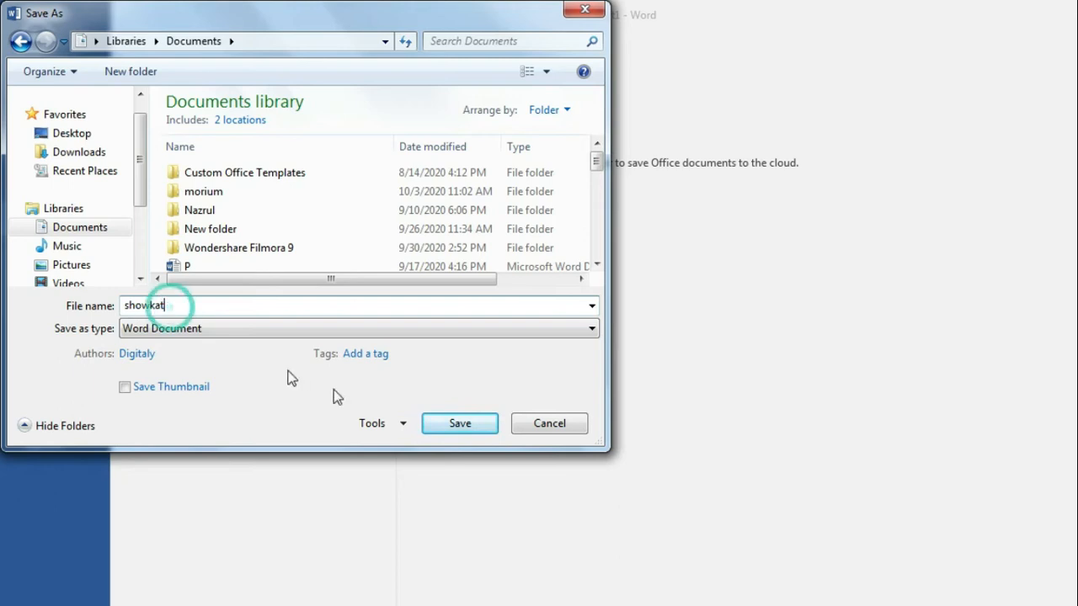
left_click(475, 426)
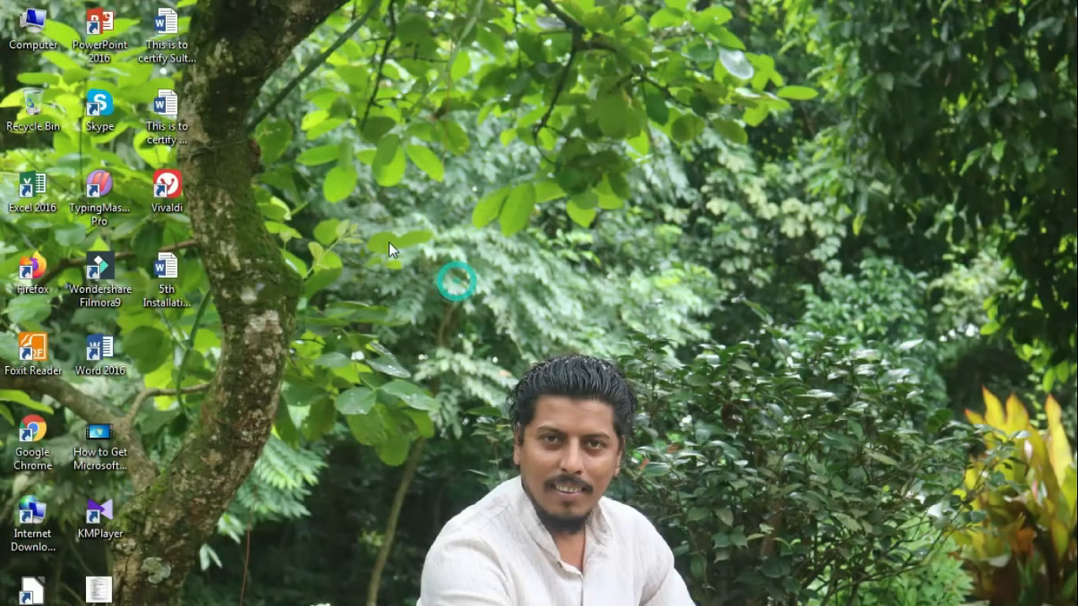
Step: Reopen the showkat file from the Documents library through the Computer window
double_click(31, 21)
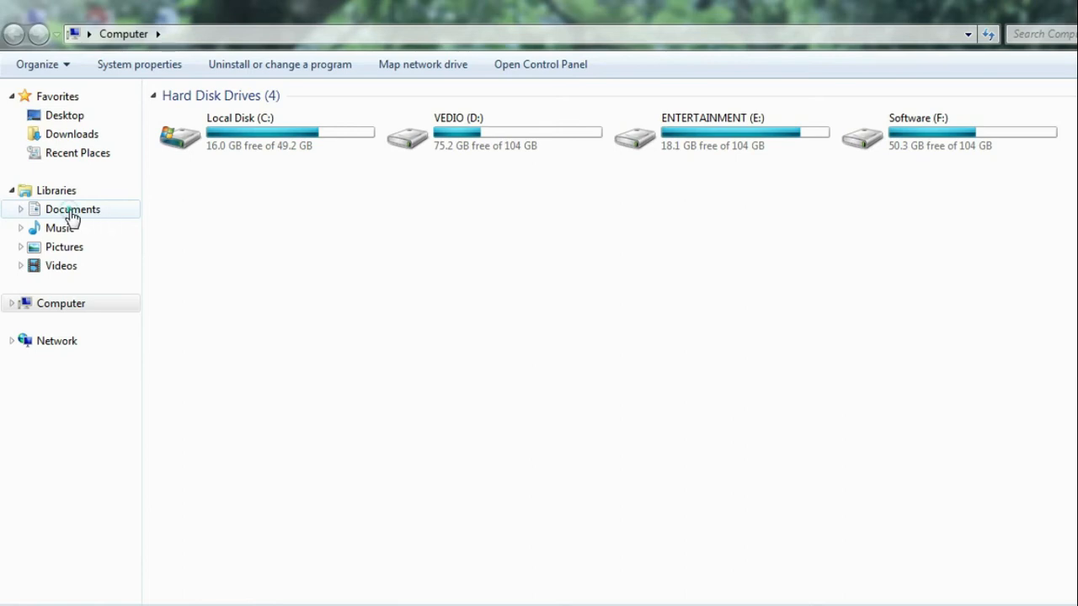
left_click(73, 215)
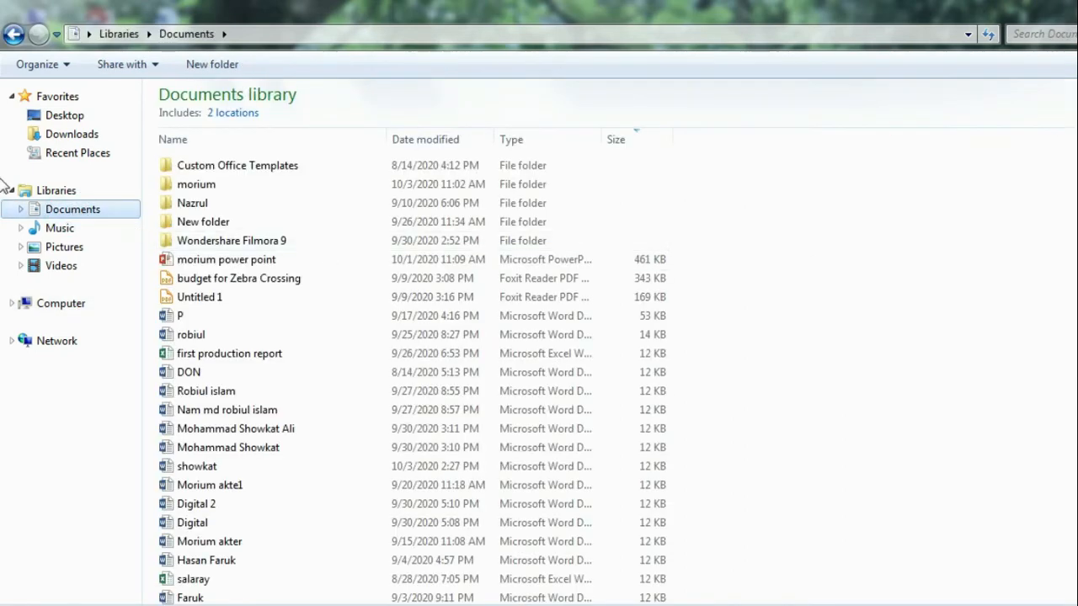
left_click(185, 470)
double_click(186, 470)
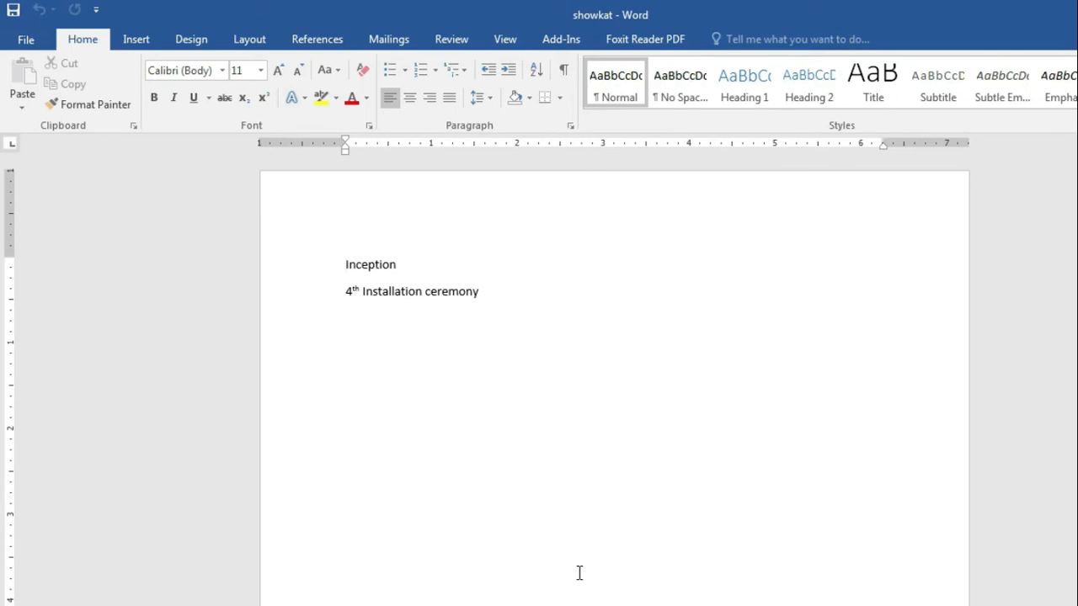
key("alt+Tab")
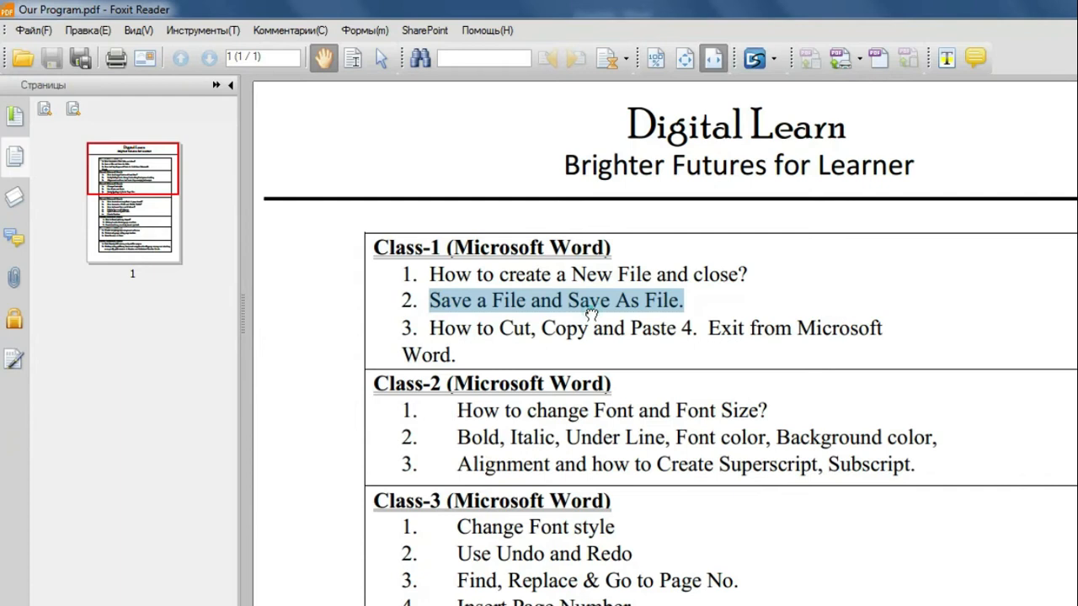
left_click(593, 315)
left_click_drag(569, 301, 682, 291)
key("alt+Tab")
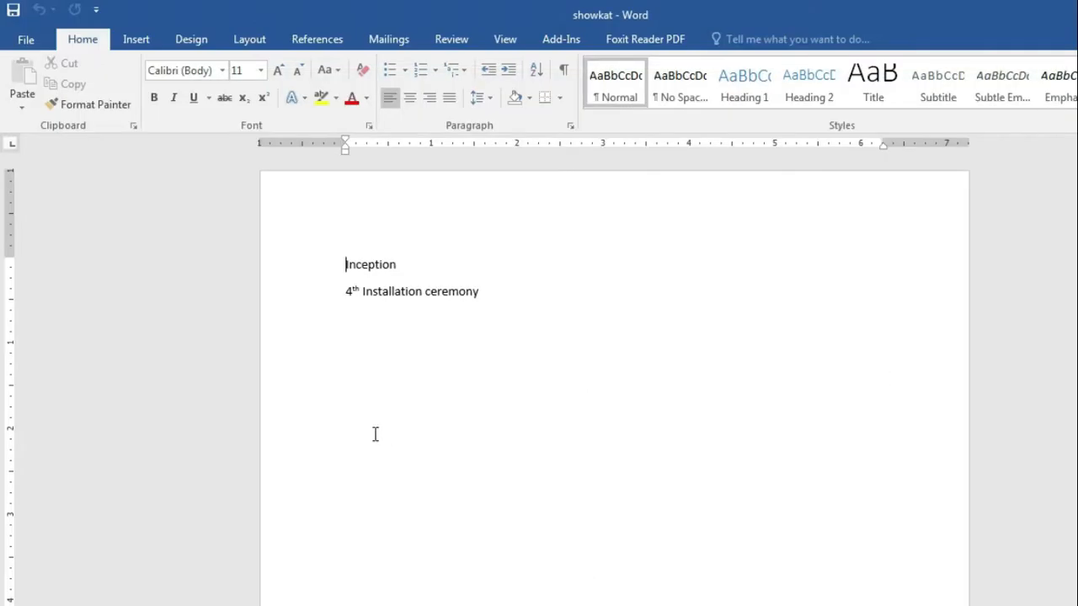
left_click(510, 293)
Step: Through File > Save As, save a copy named 'showkat 2' in the Documents library
left_click(28, 42)
left_click(36, 219)
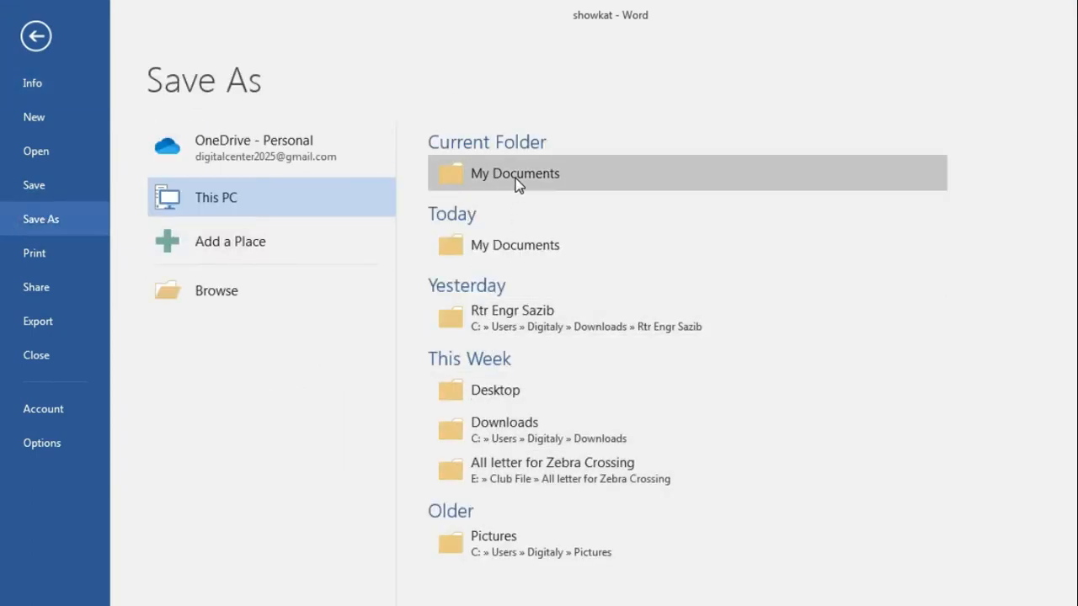
left_click(229, 202)
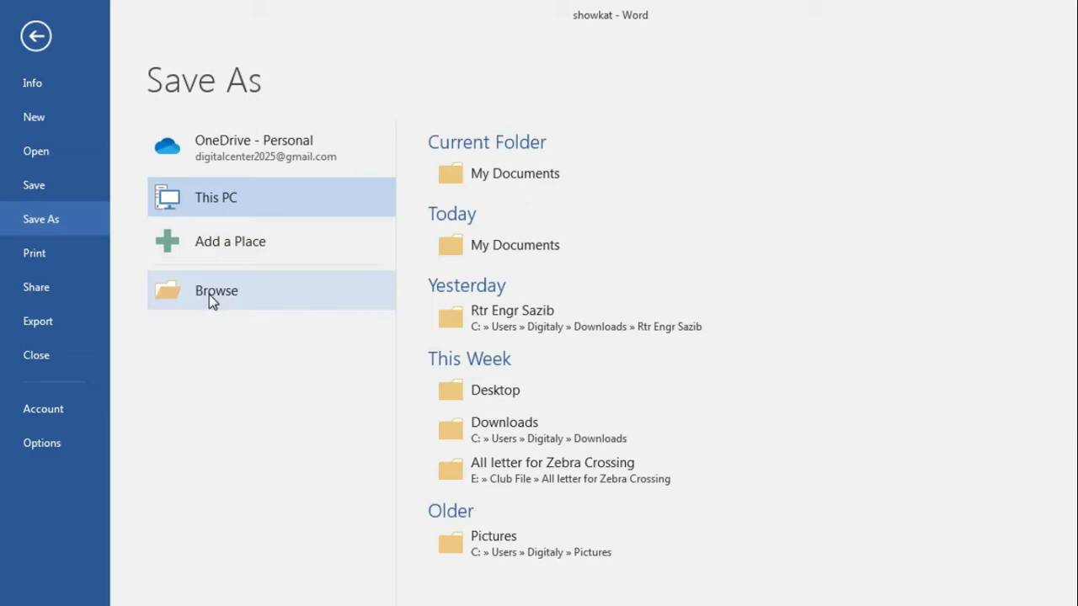
double_click(225, 197)
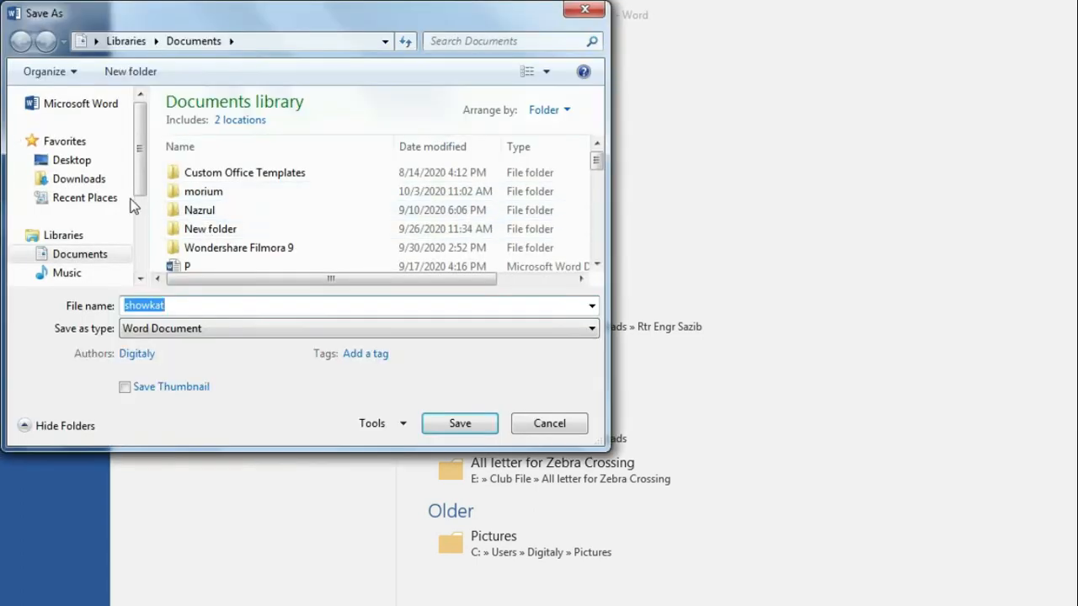
left_click_drag(140, 149, 141, 192)
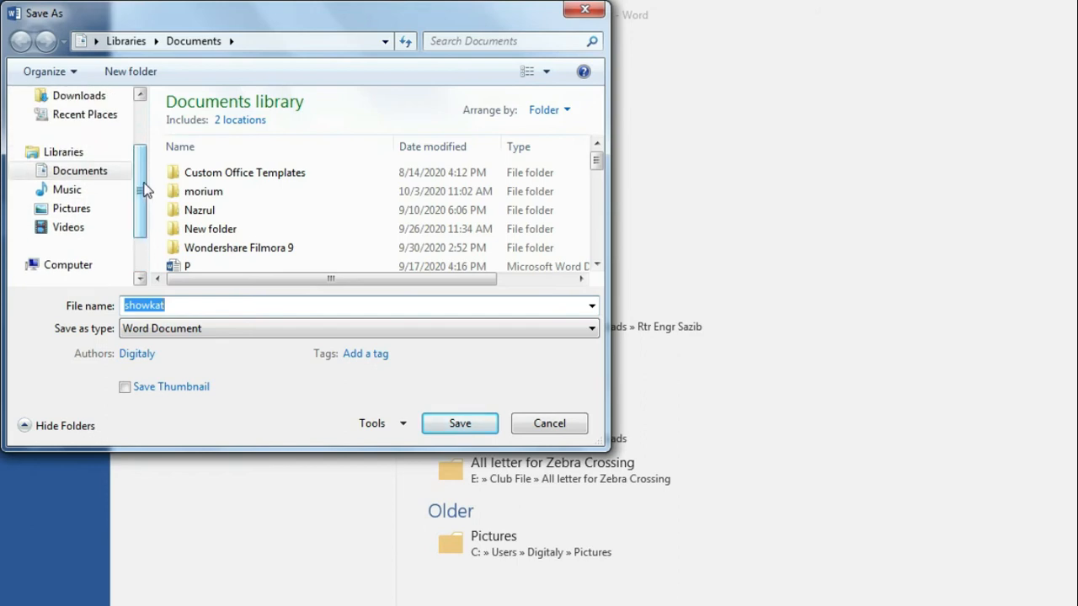
left_click(80, 177)
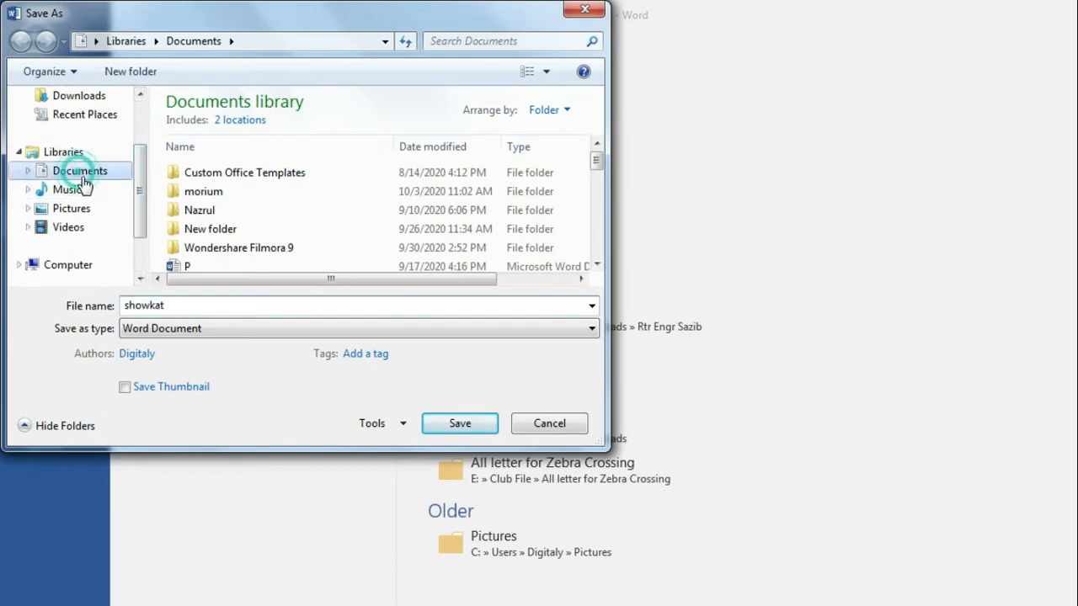
double_click(166, 306)
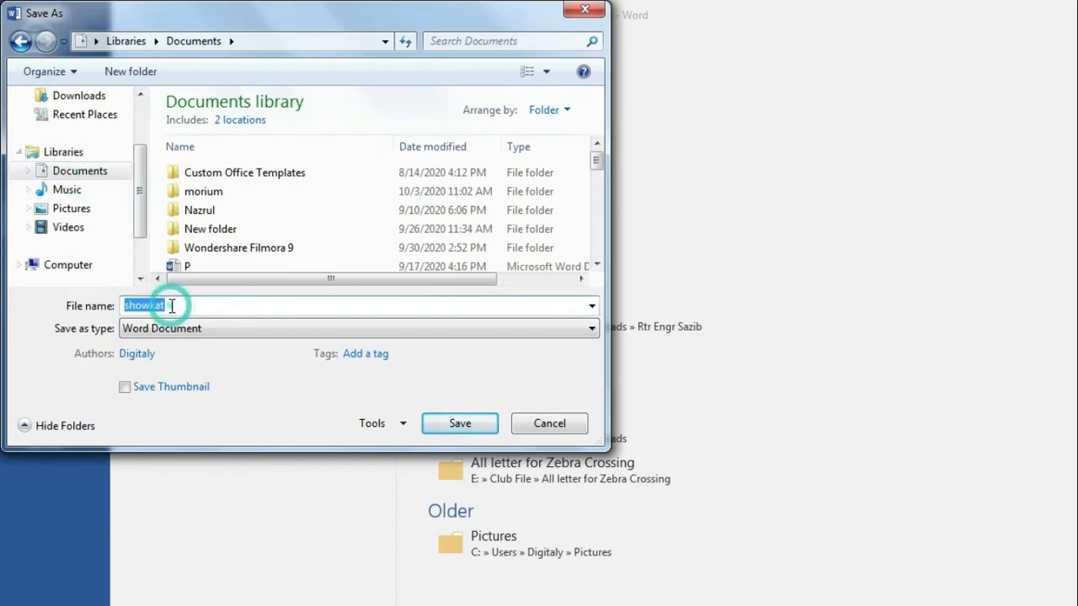
left_click(172, 306)
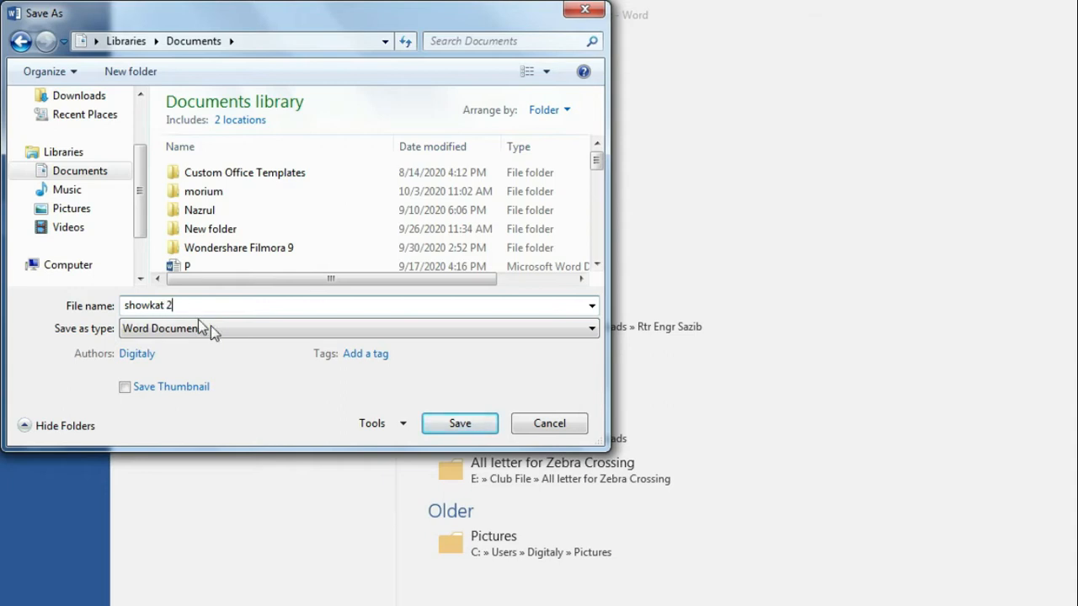
left_click(462, 424)
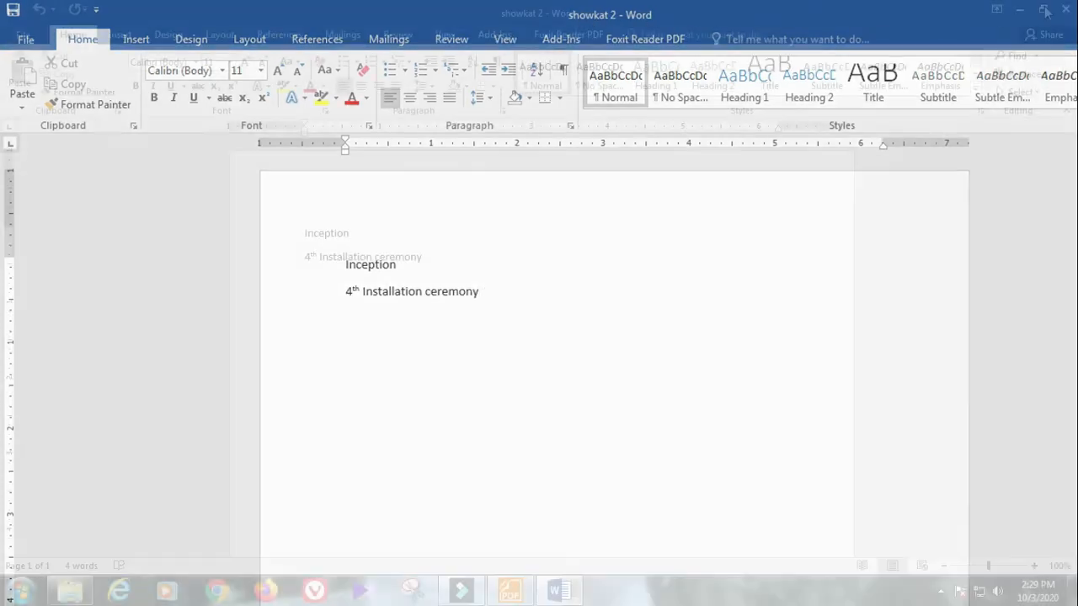
Step: Close Word, then open 'showkat 2' from the Documents library via the Computer window
left_click(1059, 12)
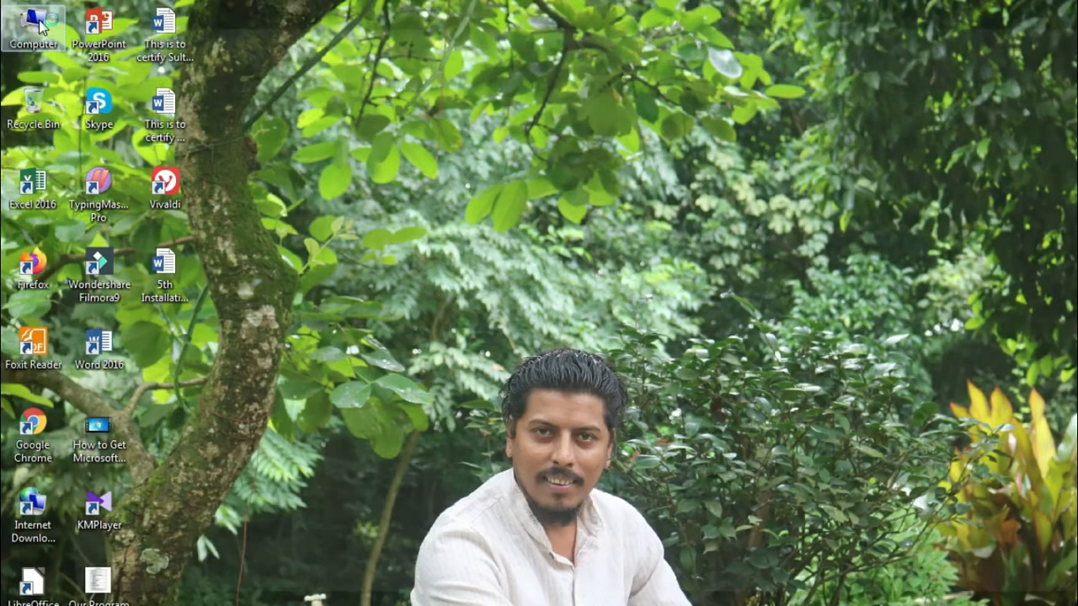
double_click(38, 26)
left_click(71, 208)
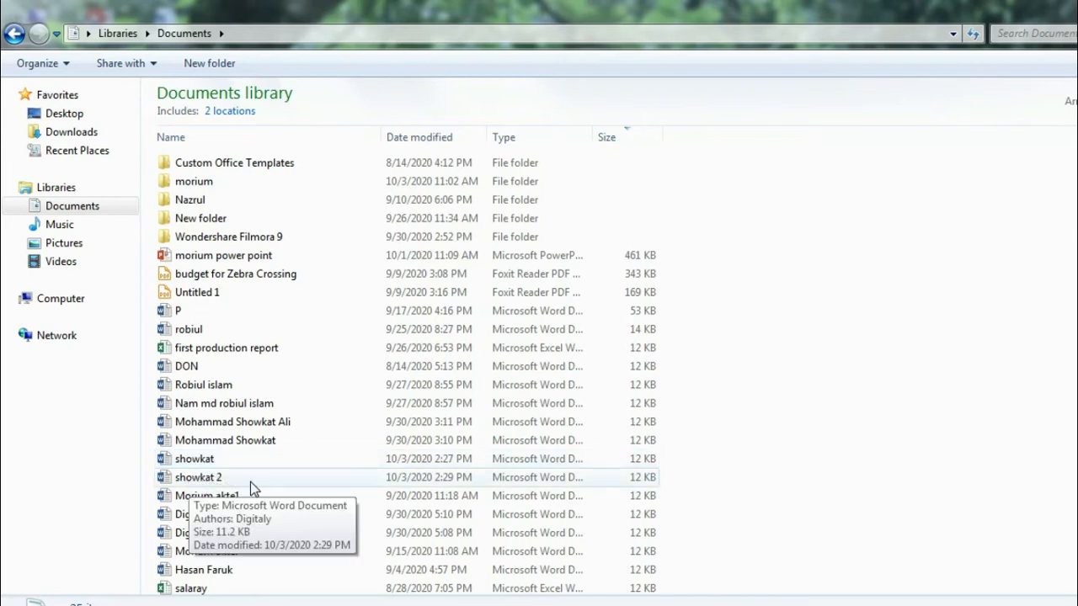
double_click(207, 482)
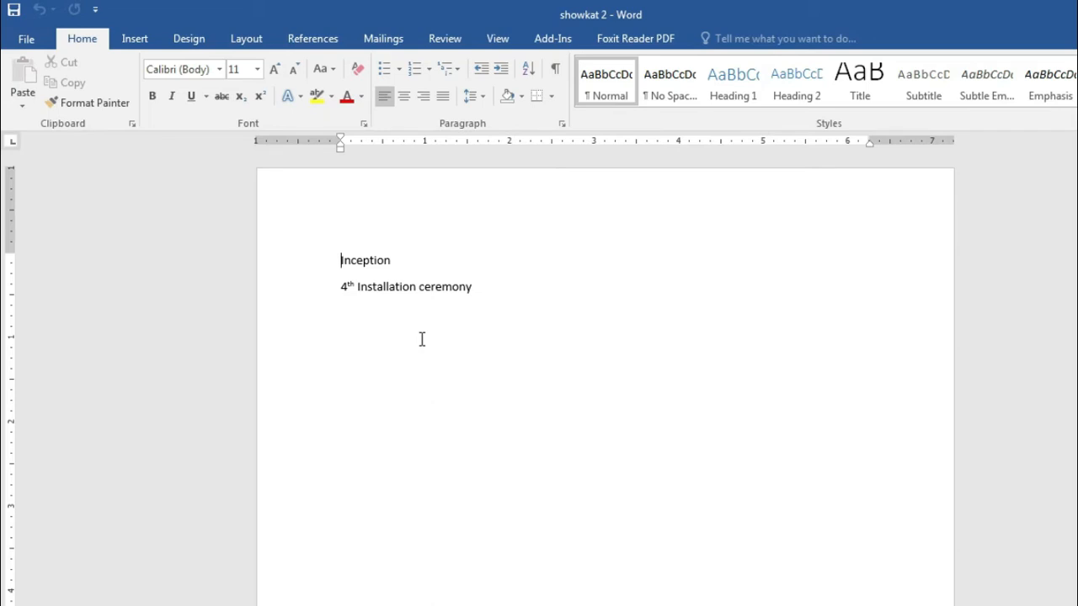
Step: Highlight the cut, copy, paste lesson item in the Foxit outline, then return to showkat 2
key("alt+Tab")
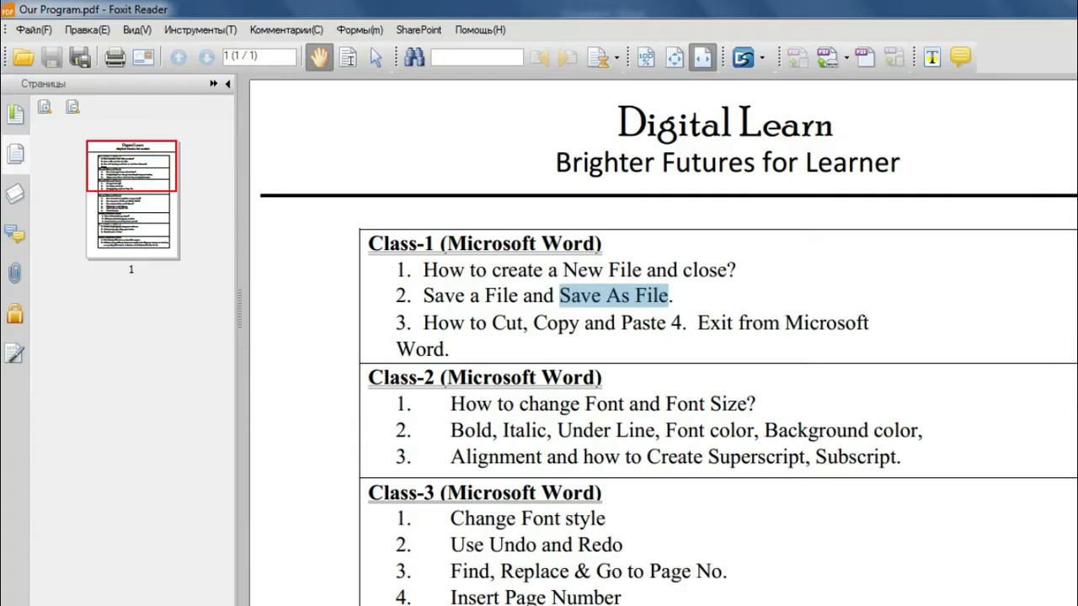
left_click(625, 305)
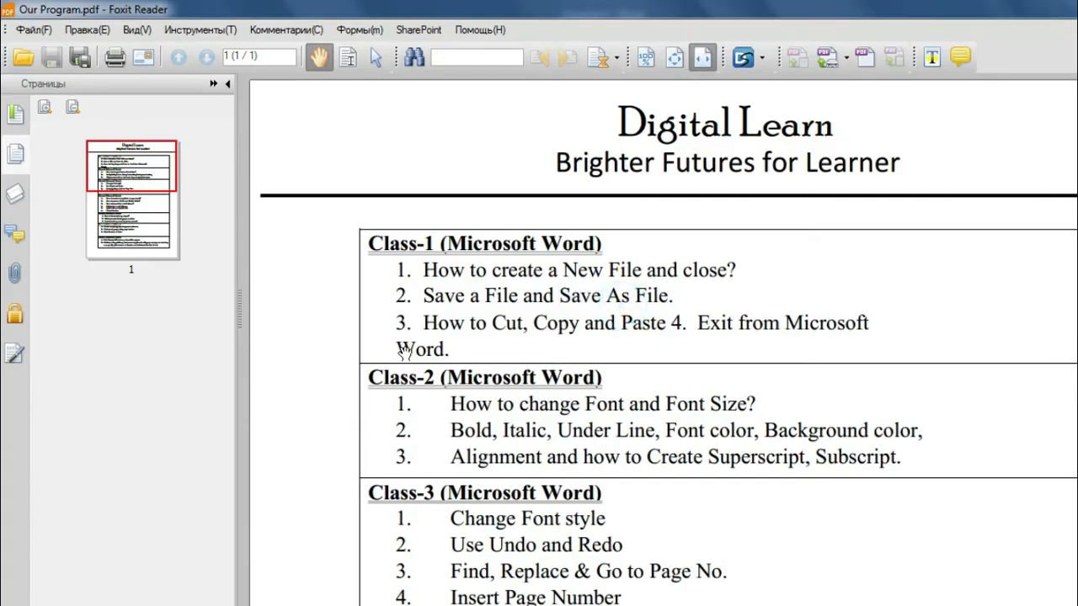
left_click_drag(424, 322, 667, 333)
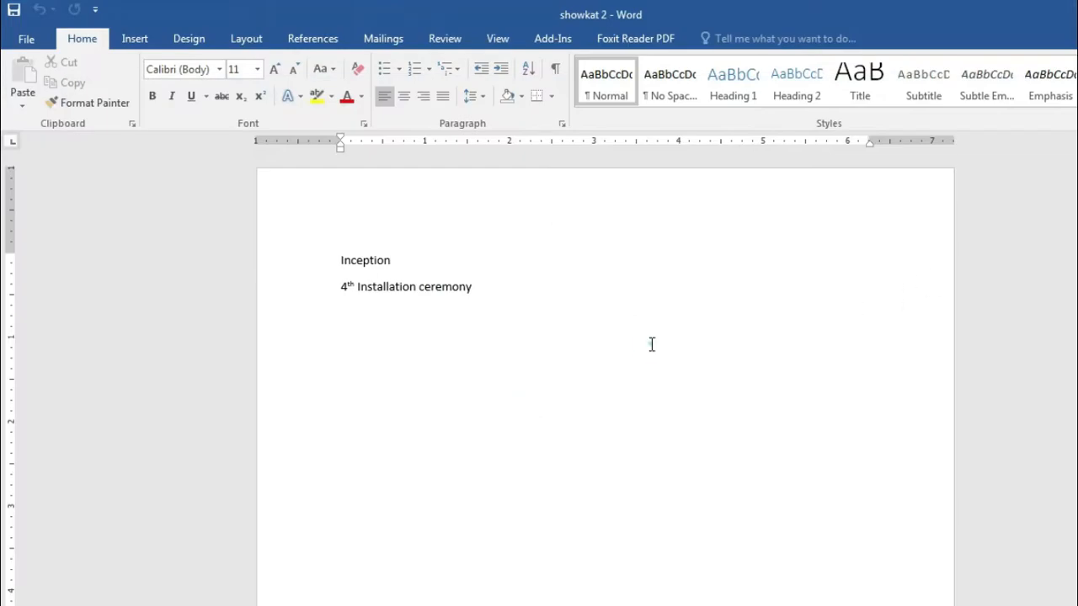
left_click(652, 344)
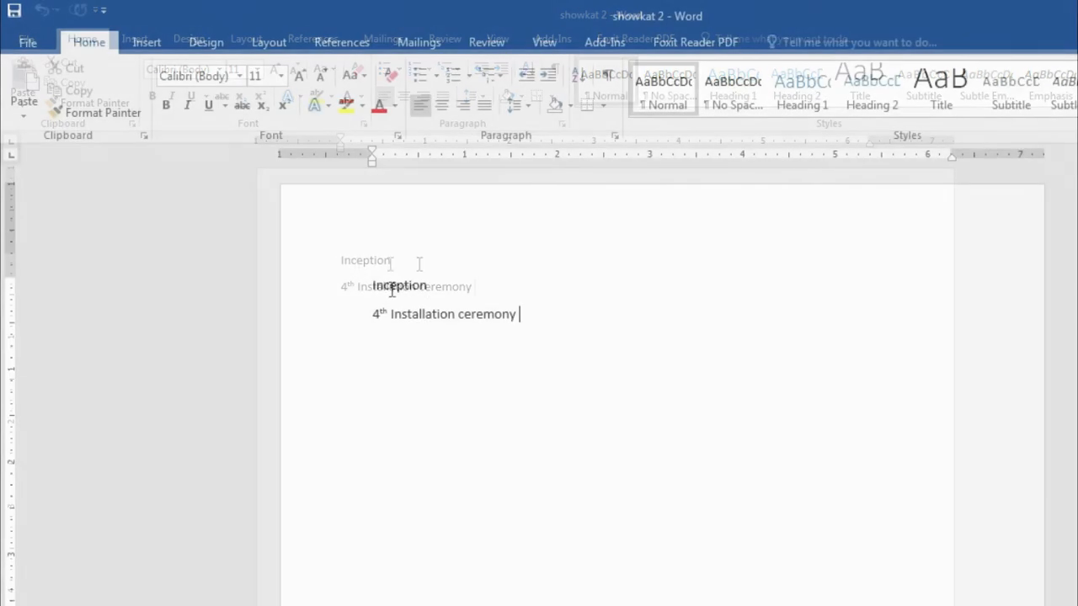
Step: Cut the word Inception from the top of the document
left_click_drag(368, 284, 436, 290)
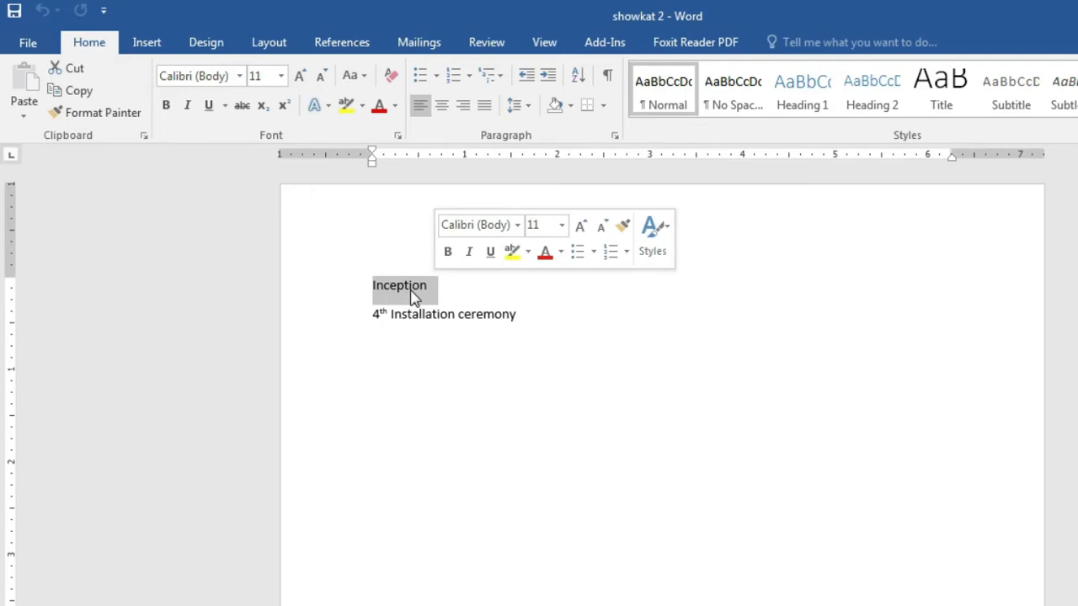
right_click(414, 287)
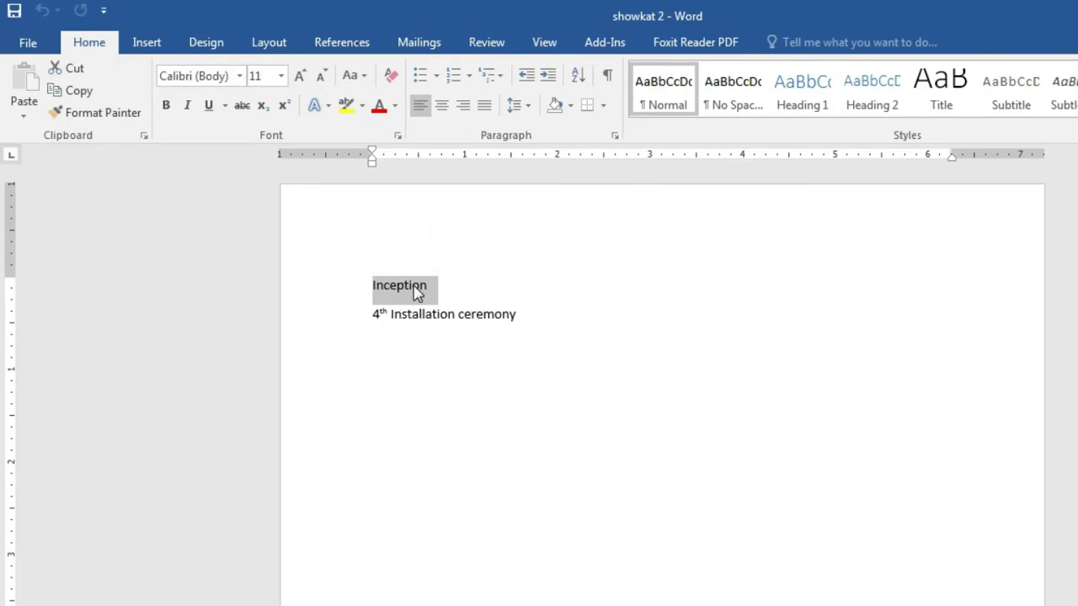
left_click(383, 360)
left_click(378, 284)
left_click_drag(370, 285, 430, 291)
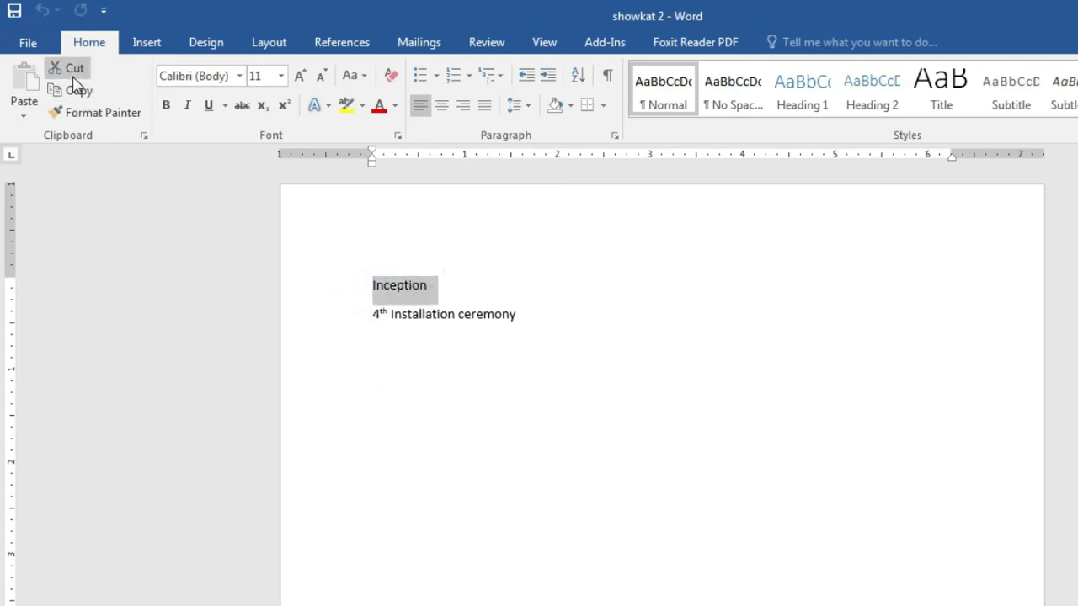
left_click(73, 71)
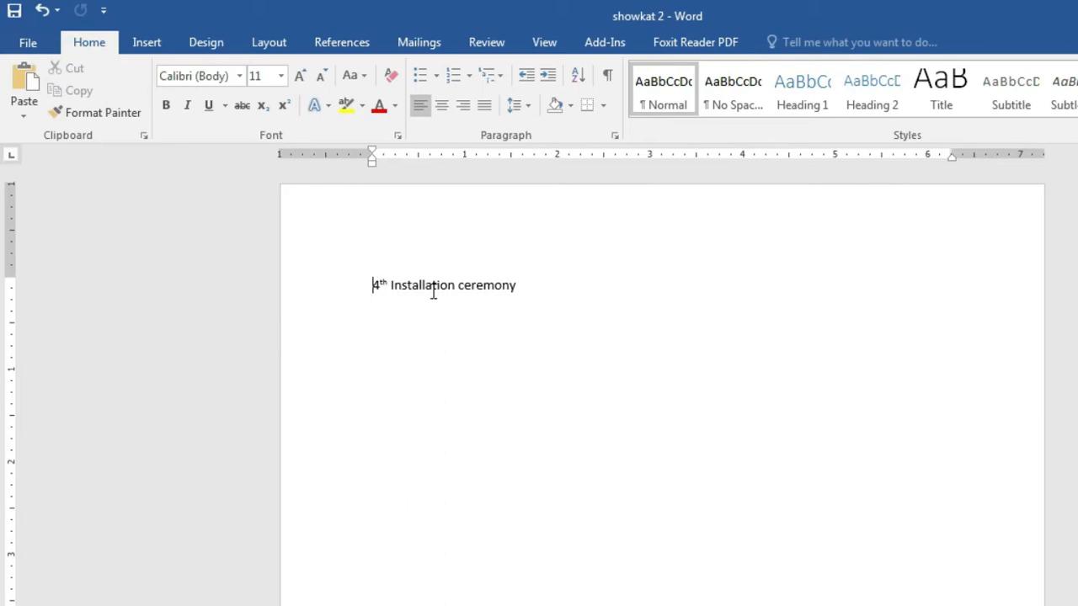
Step: Paste Inception on a new line below 4th Installation ceremony
left_click(375, 313)
right_click(373, 313)
left_click(413, 396)
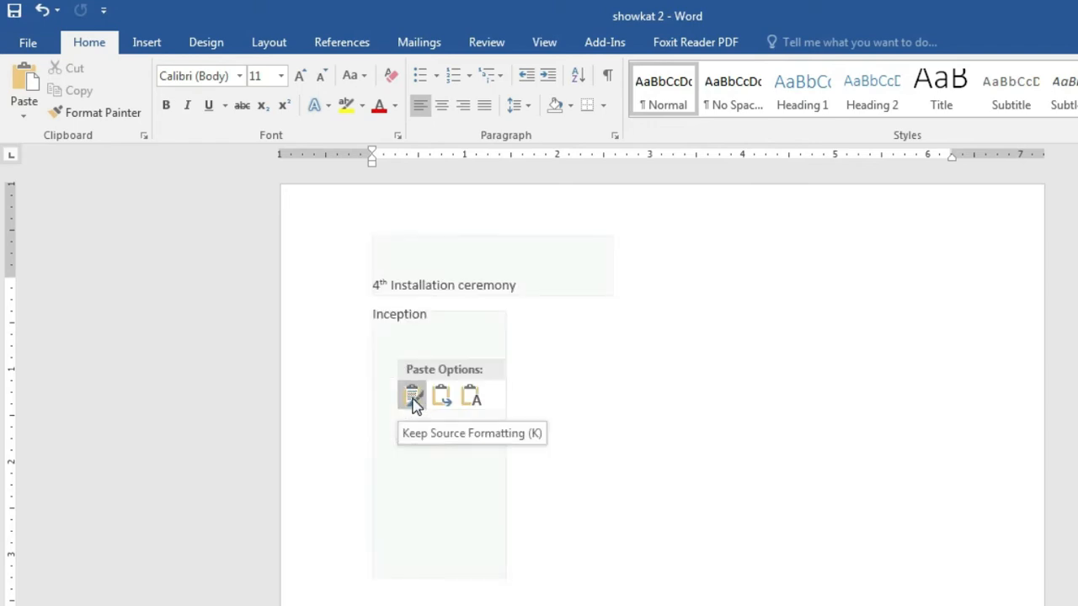
left_click(332, 374)
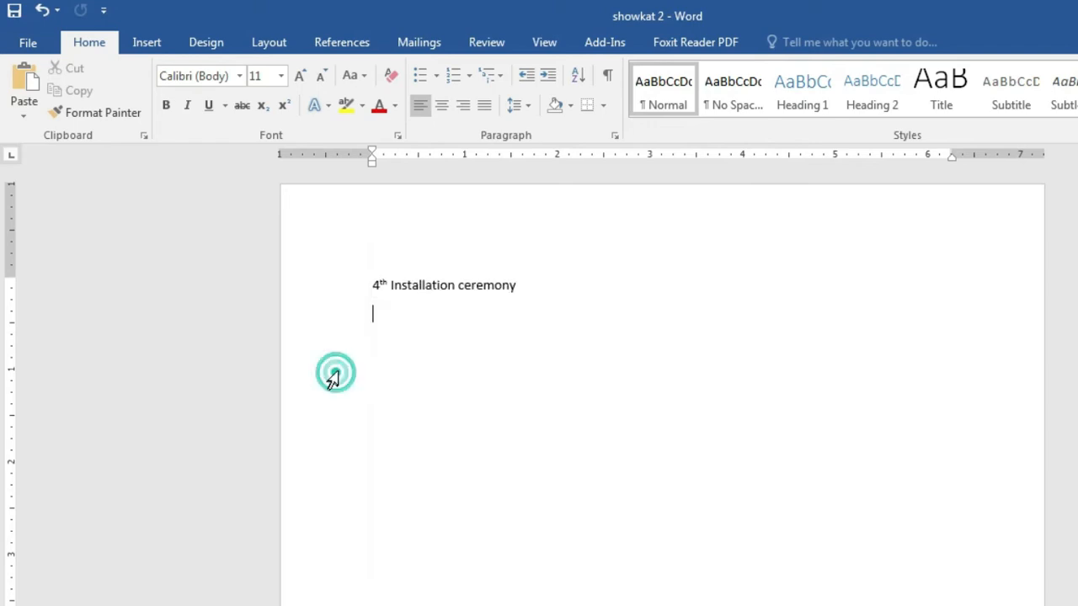
left_click(373, 316)
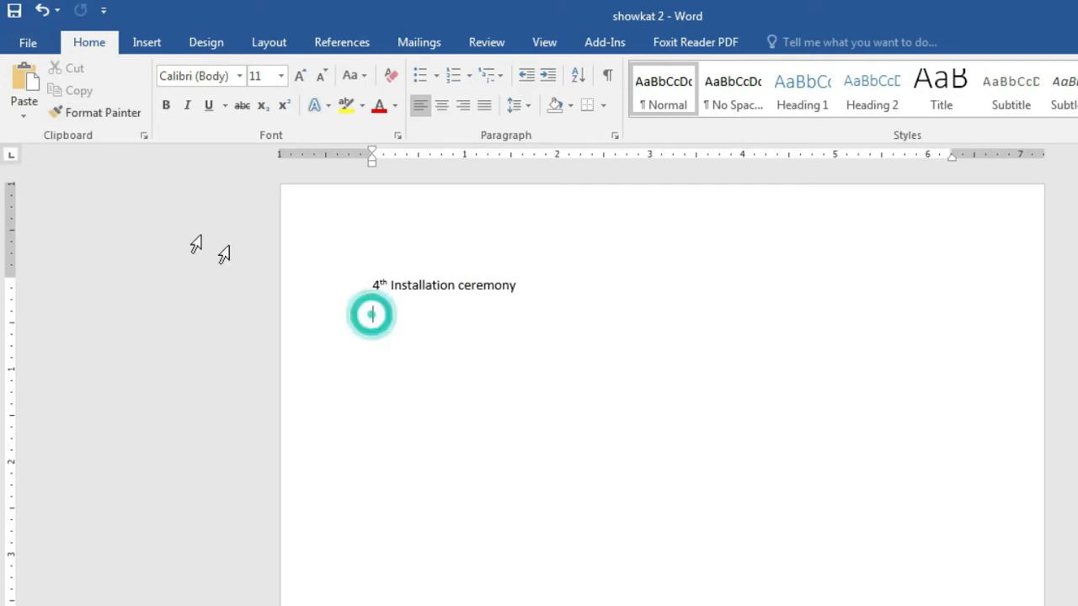
left_click(23, 84)
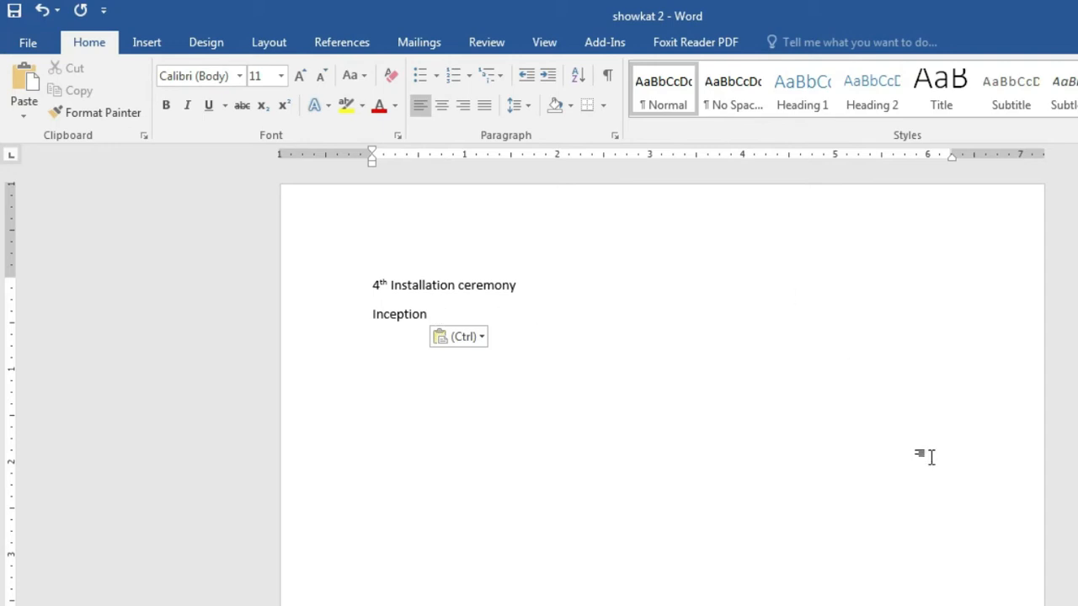
type("1111111113333333")
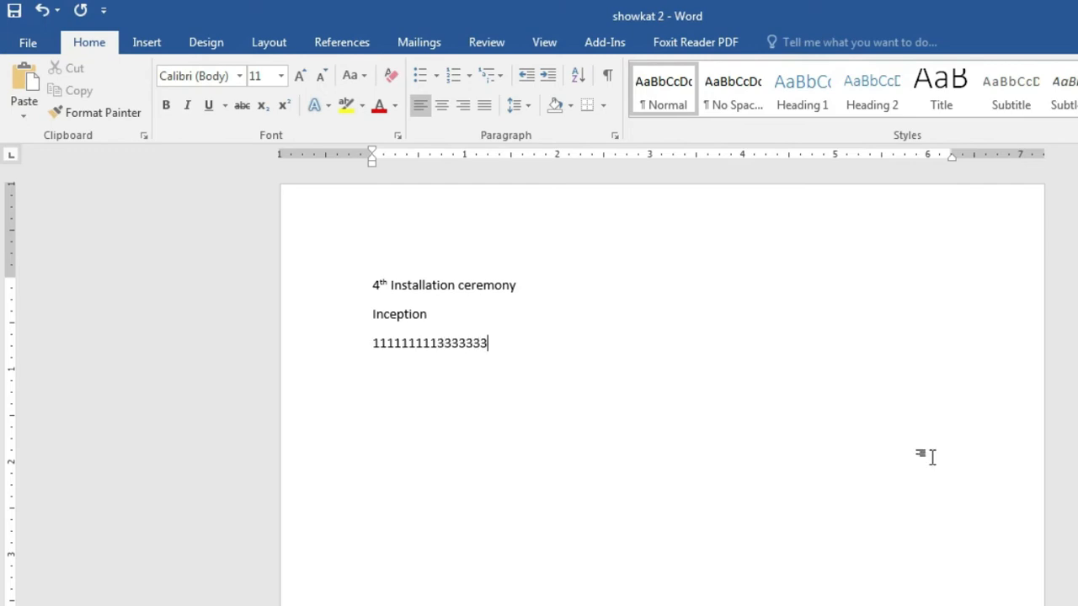
type("555555444444")
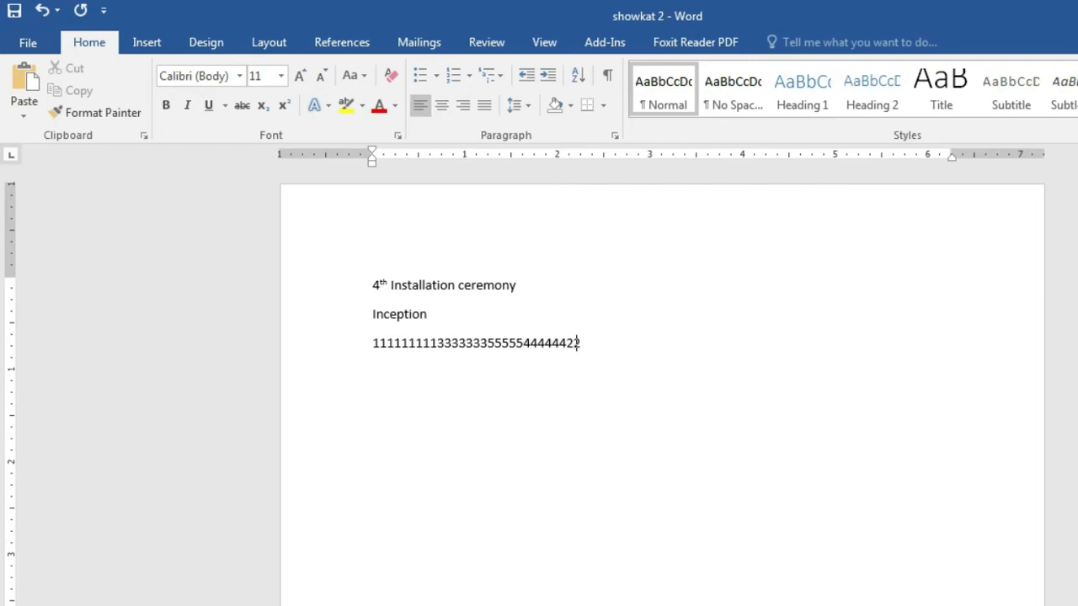
type("2222")
Step: Cut the trailing 2s and paste them right after the 1s
left_click_drag(568, 347, 595, 348)
left_click(77, 69)
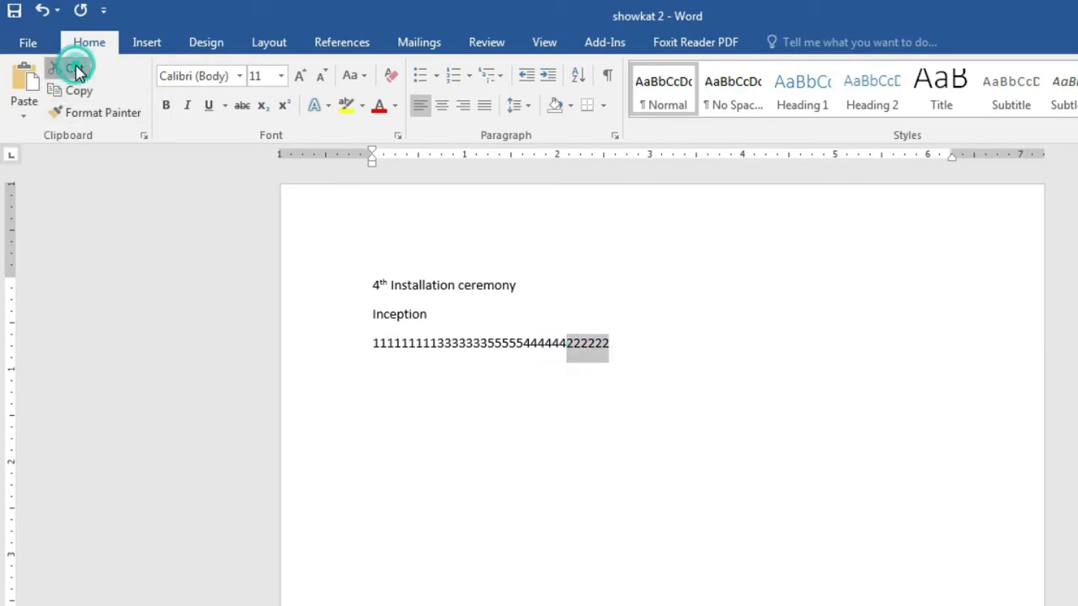
left_click(437, 347)
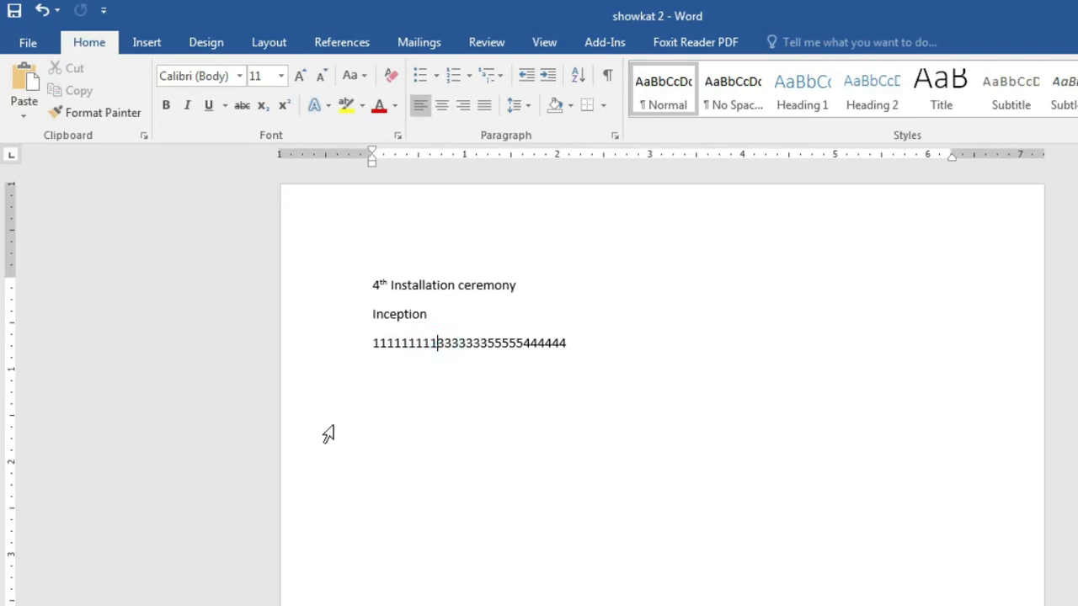
left_click(24, 78)
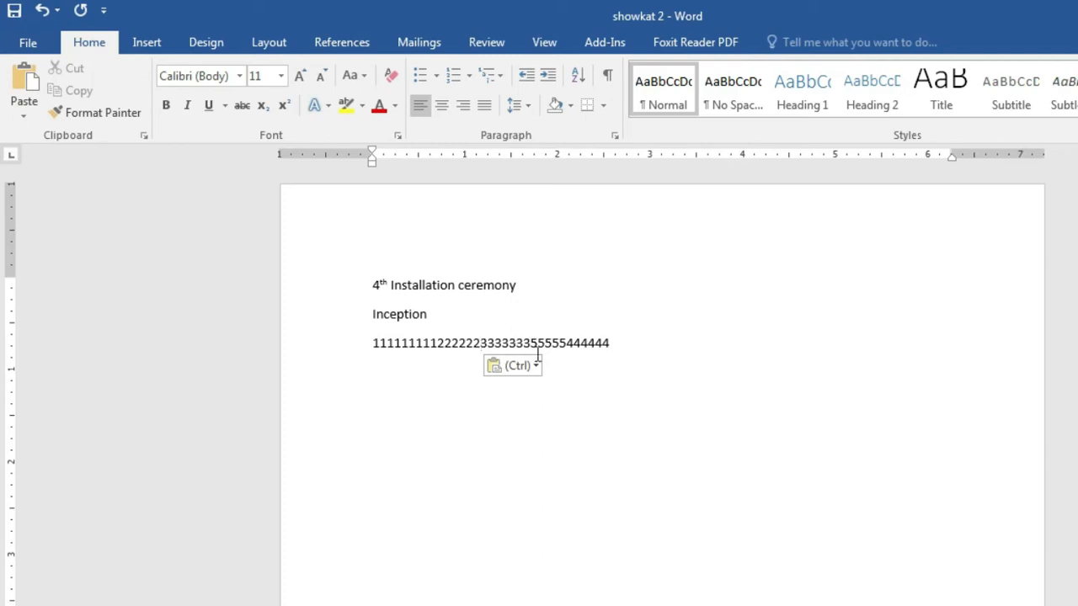
Step: Cut the 4s from the line end and paste them between the 3s and 5s
left_click_drag(611, 345, 568, 348)
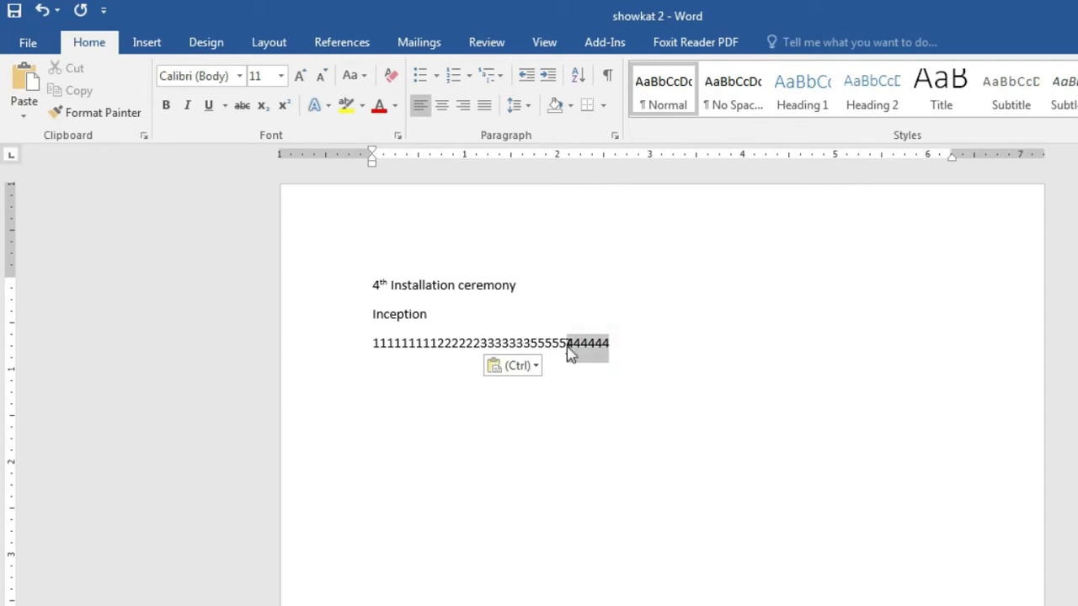
left_click(78, 69)
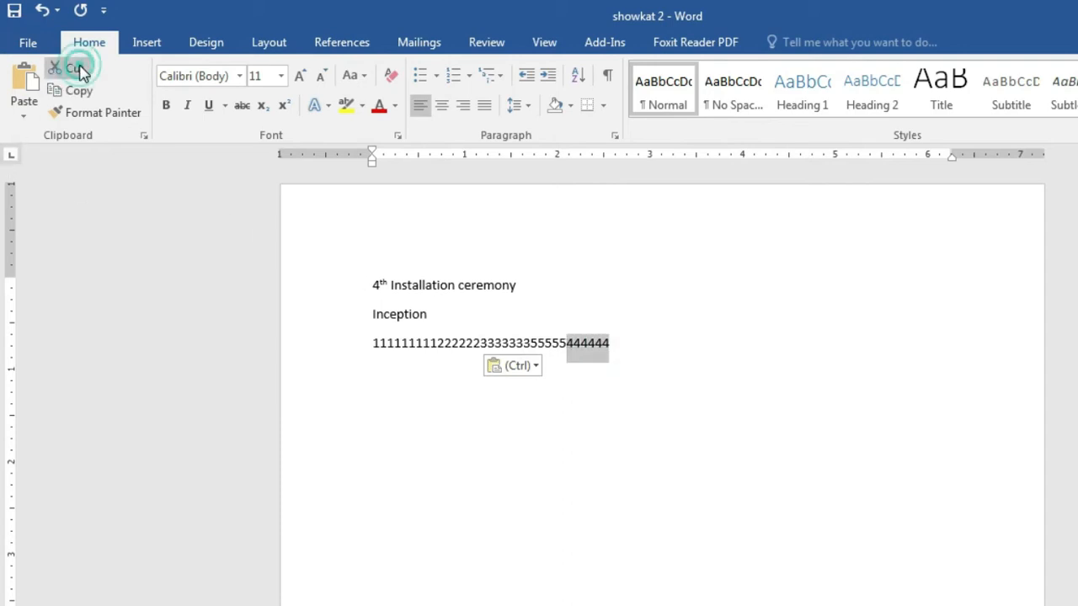
left_click(523, 346)
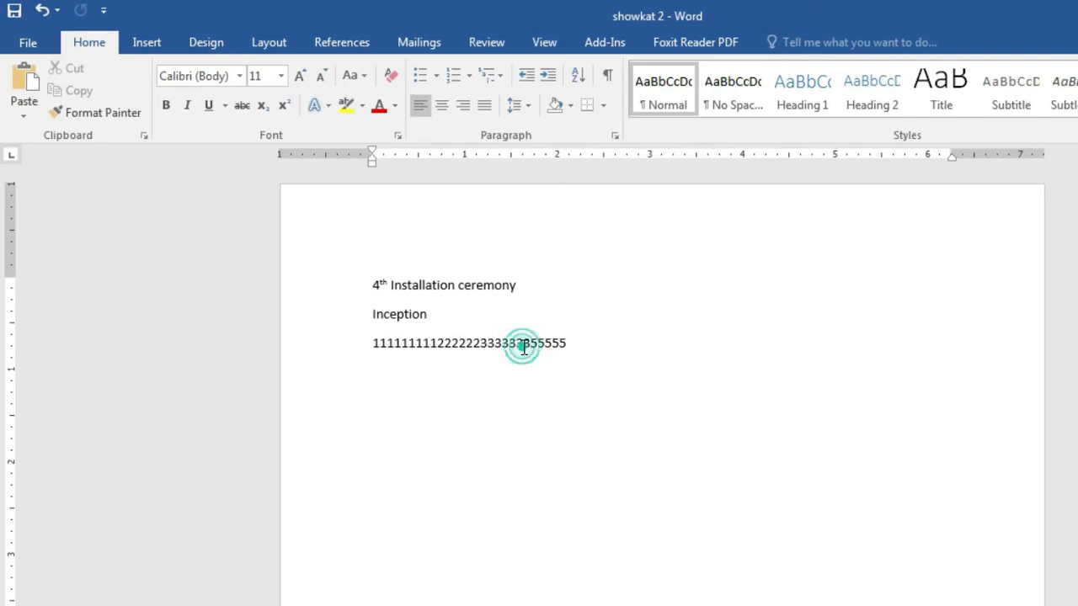
left_click(529, 346)
left_click(24, 80)
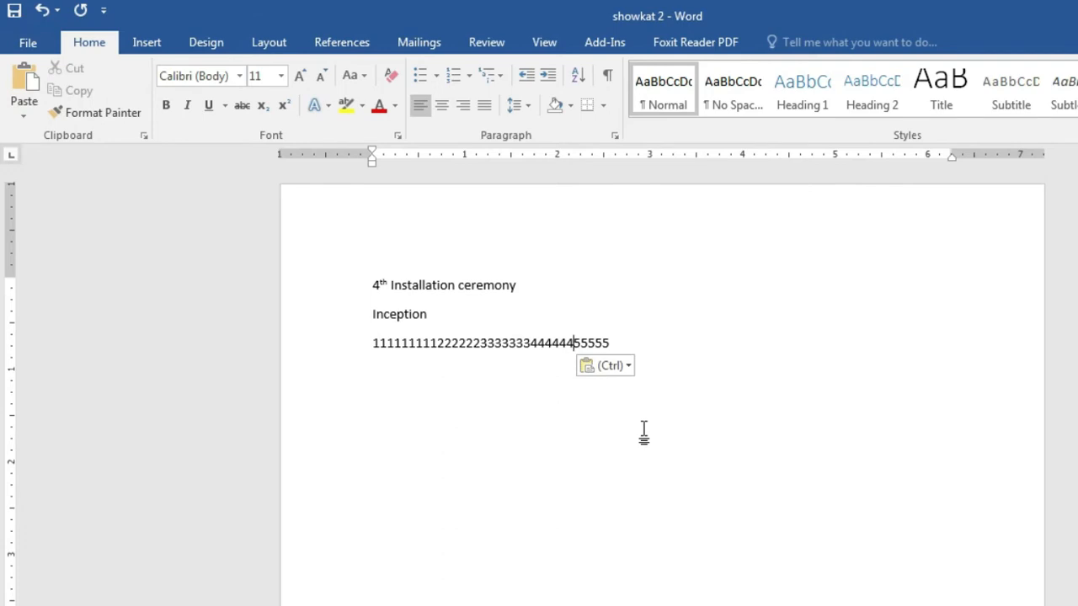
left_click(644, 349)
Step: Clear the Cut, Copy and Paste highlight in the PDF outline, then select Inception in Word
left_click(510, 605)
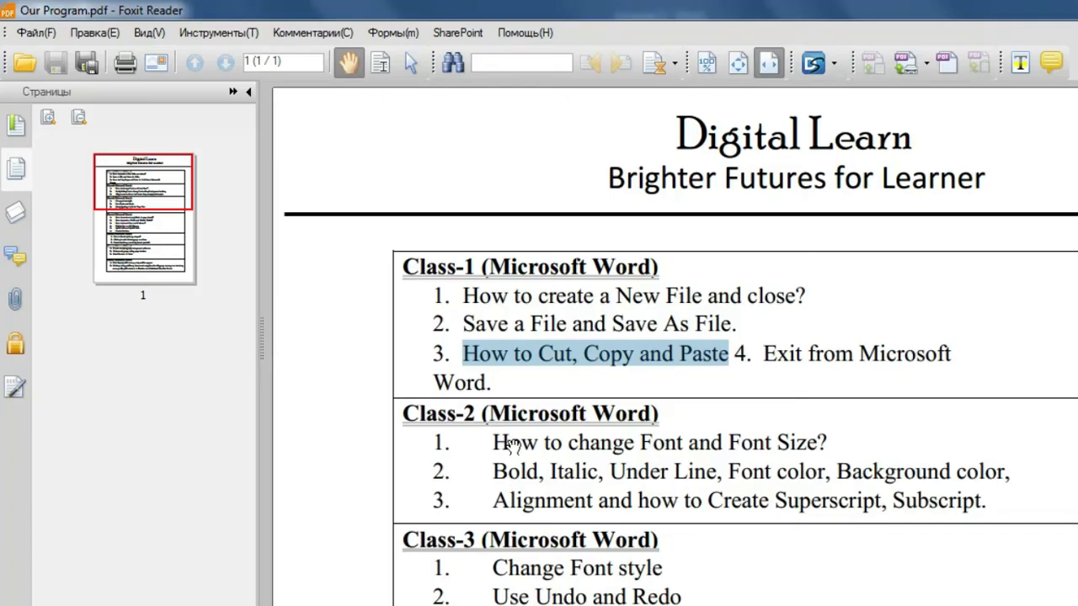
left_click(589, 357)
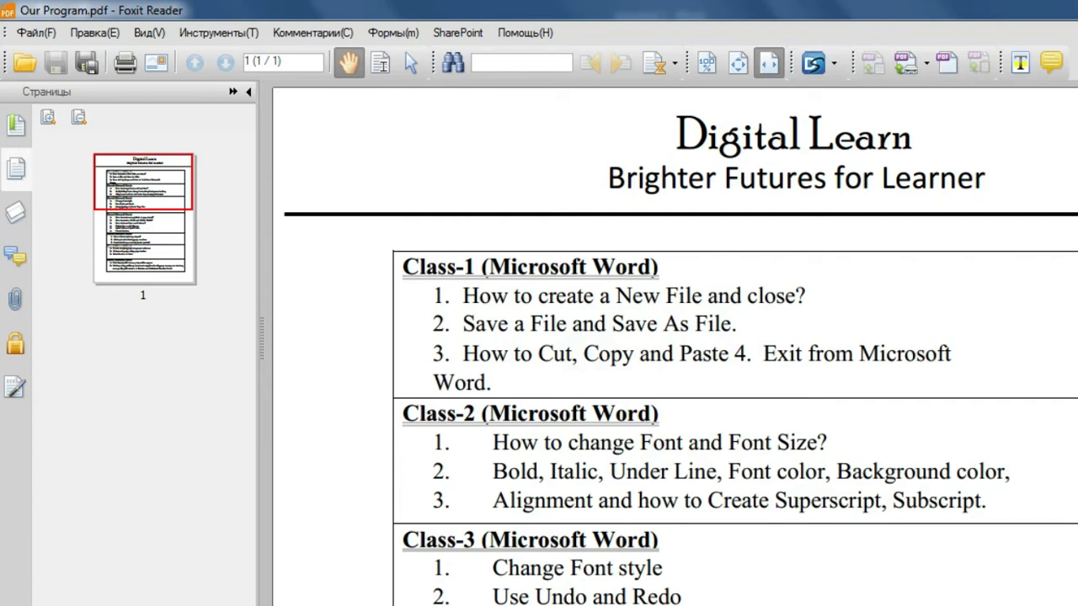
left_click(1077, 11)
left_click(765, 440)
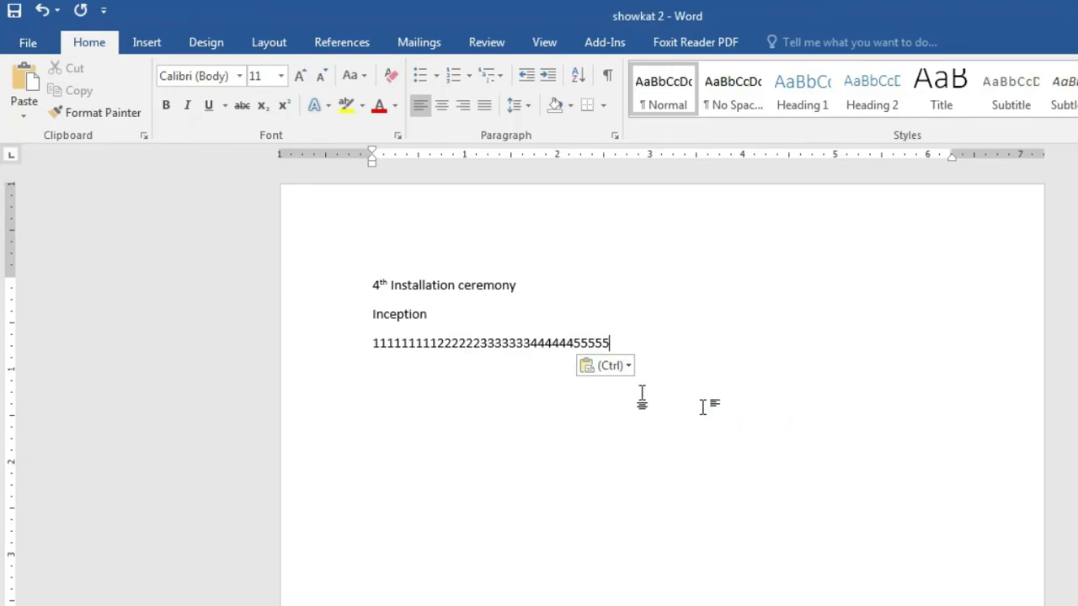
left_click_drag(368, 314, 436, 313)
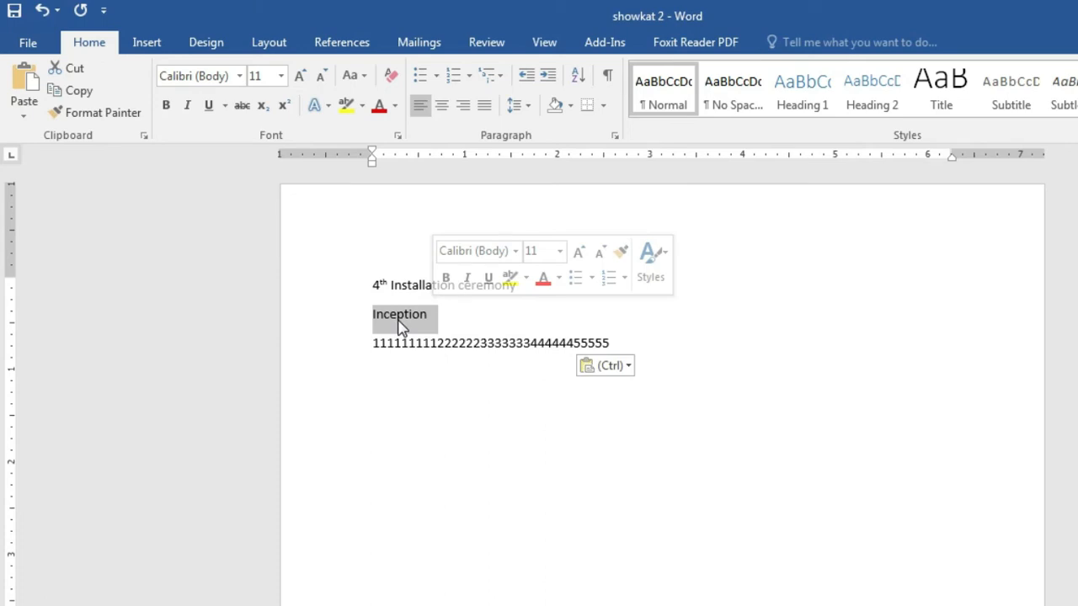
Step: Copy Inception and paste it three times to make four Inceptions on one line
right_click(405, 320)
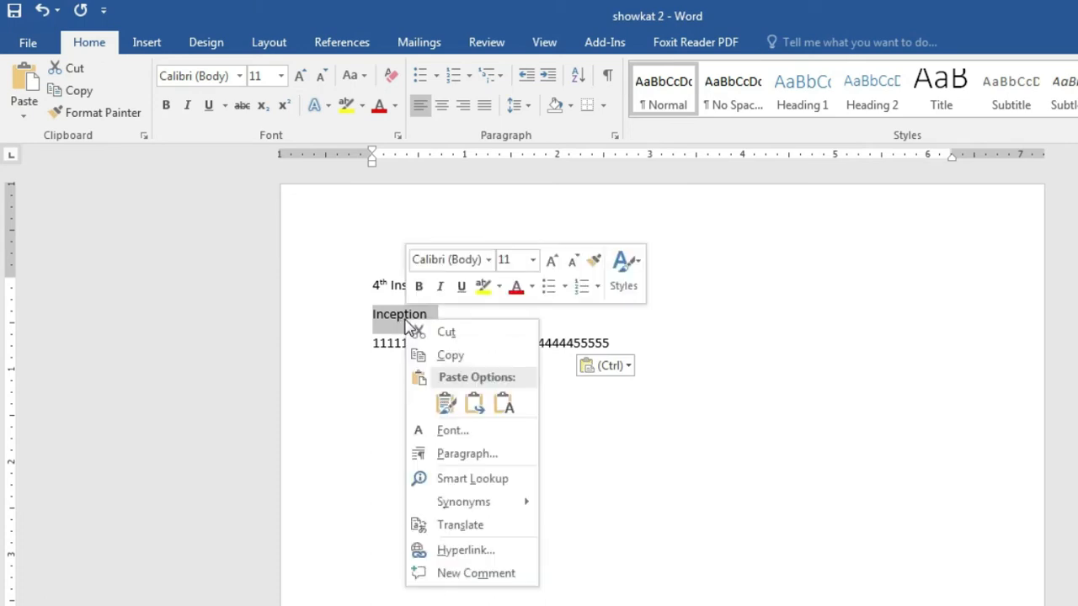
left_click(451, 356)
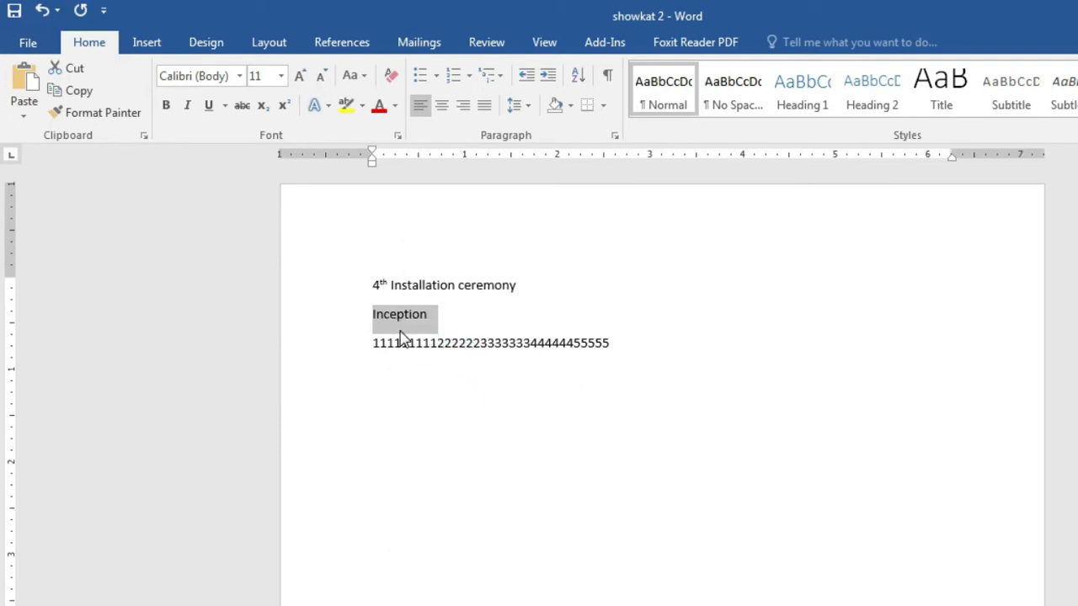
left_click(454, 315)
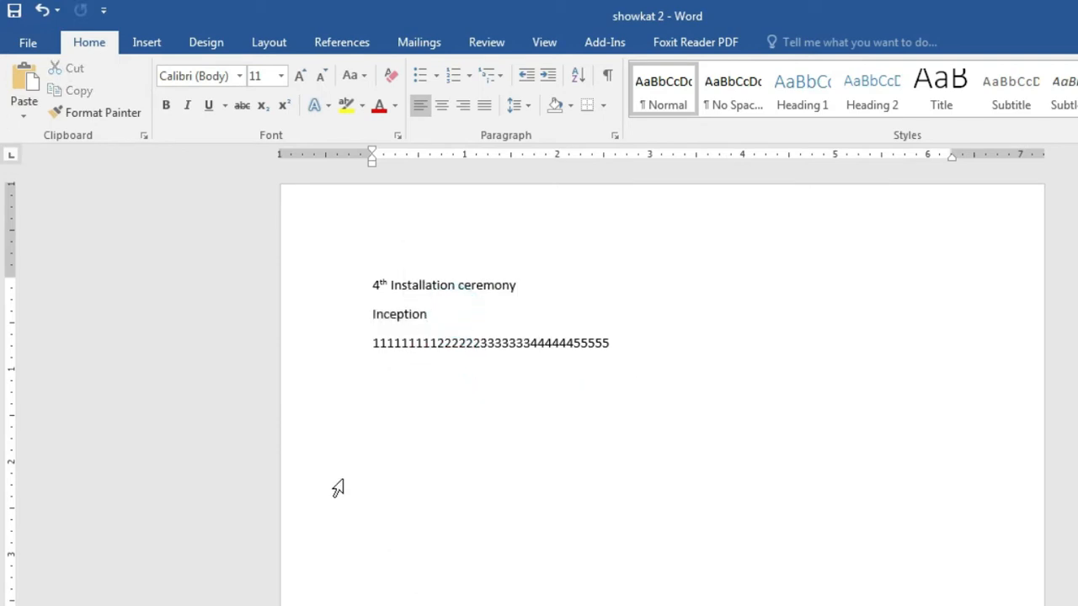
right_click(436, 314)
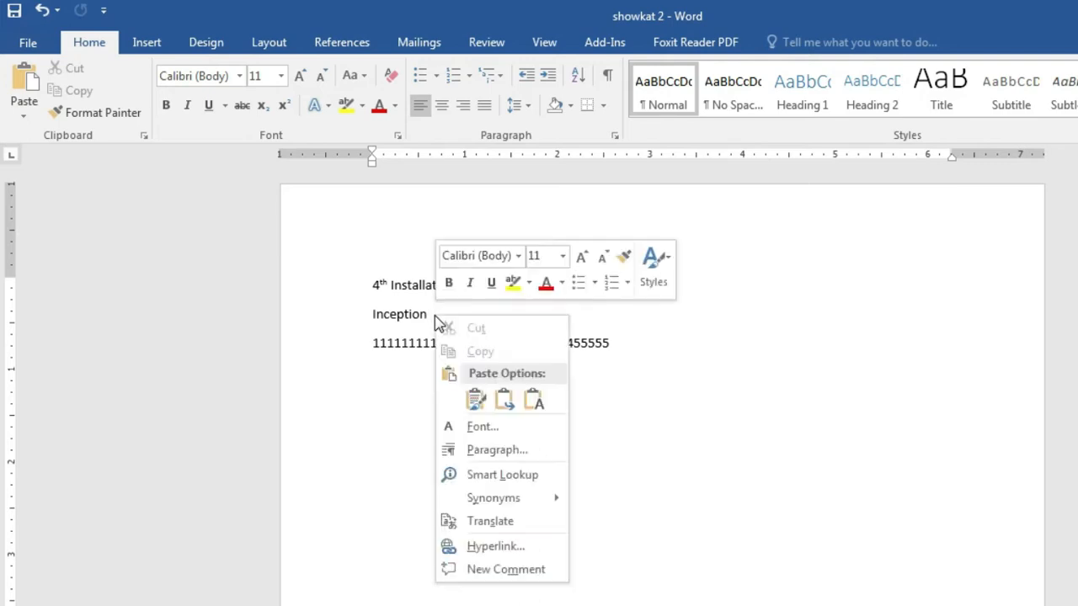
left_click(477, 403)
left_click(499, 314)
right_click(498, 315)
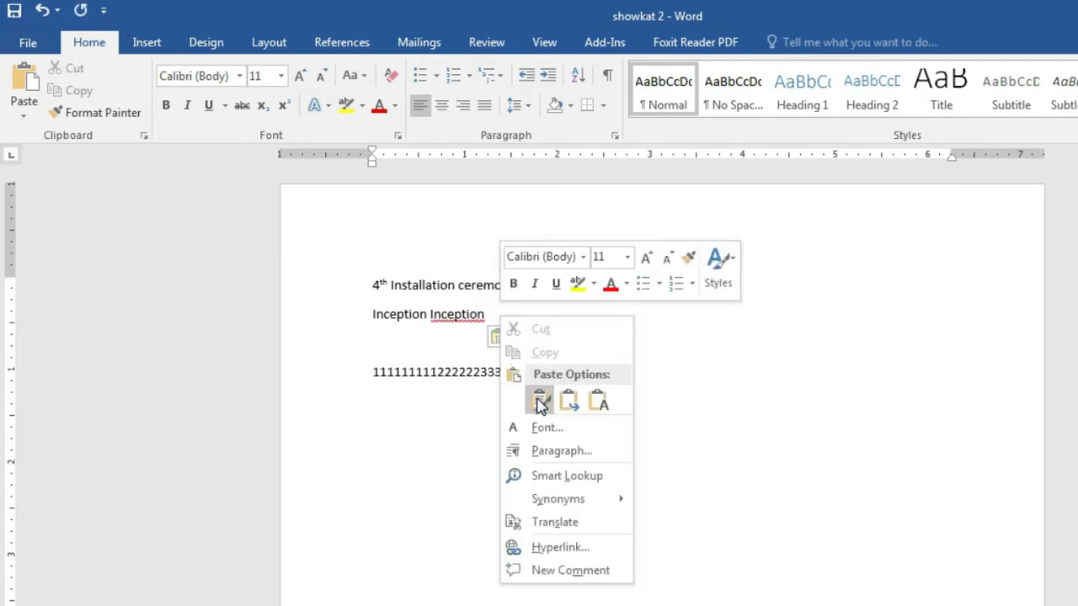
left_click(540, 402)
left_click(549, 314)
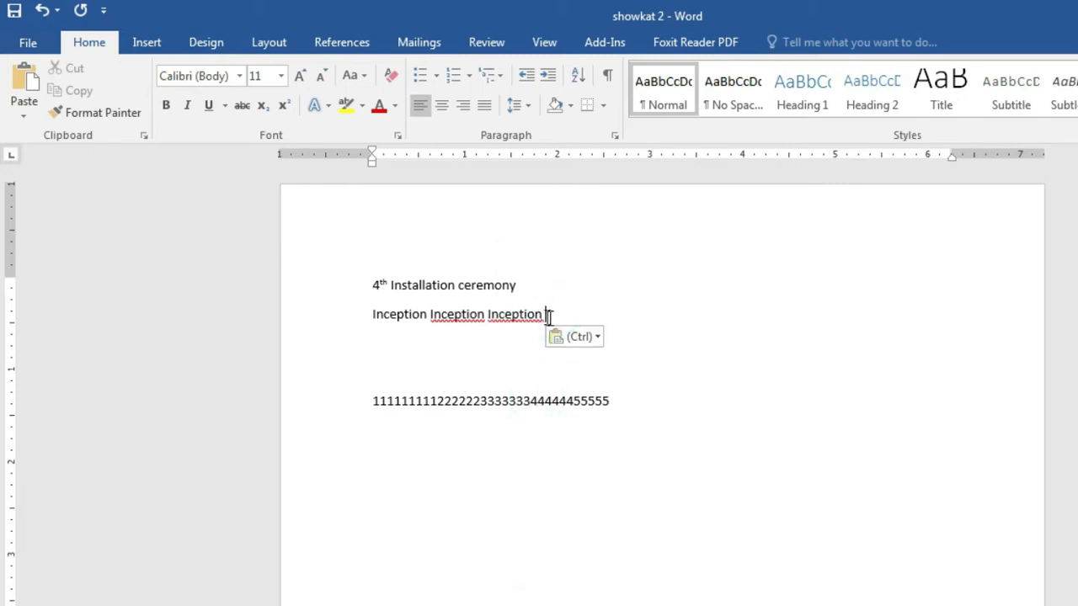
left_click(550, 313)
left_click(26, 75)
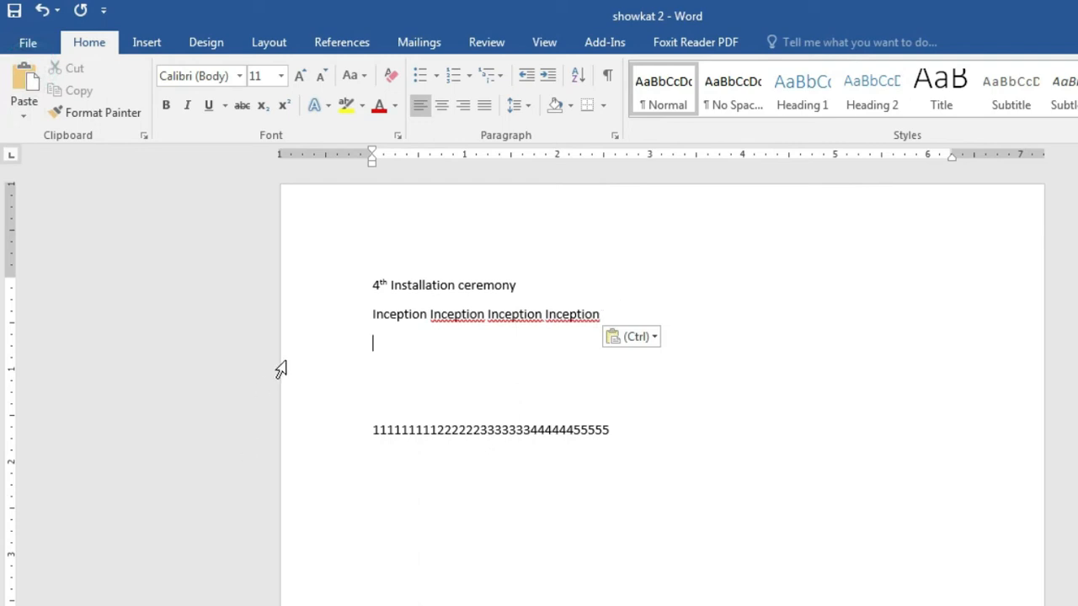
Step: Paste Inception four times as single lines on the empty line below
left_click(376, 345)
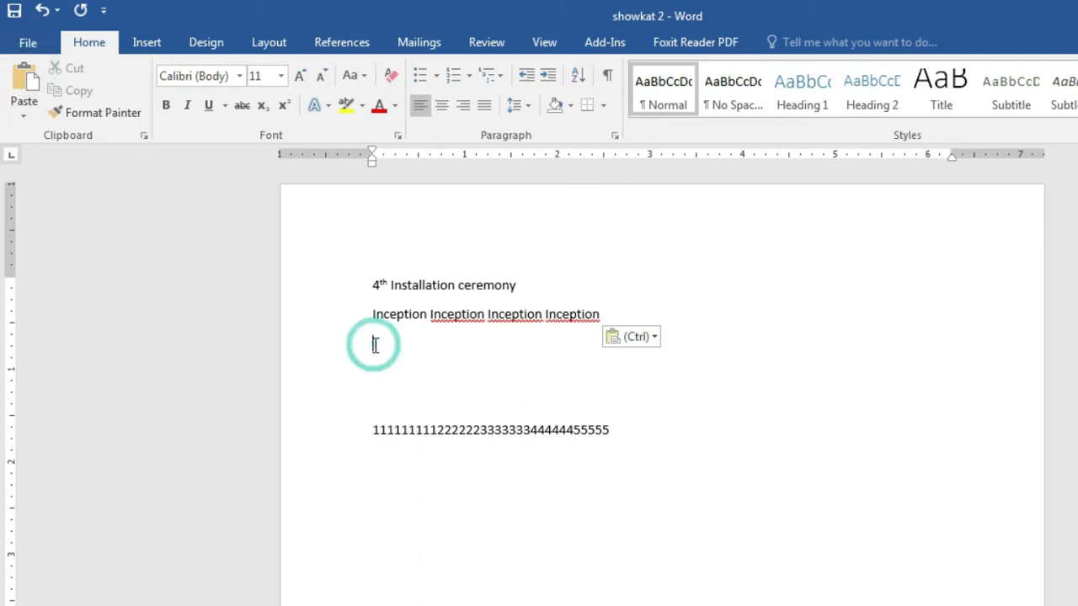
left_click(26, 78)
left_click(27, 77)
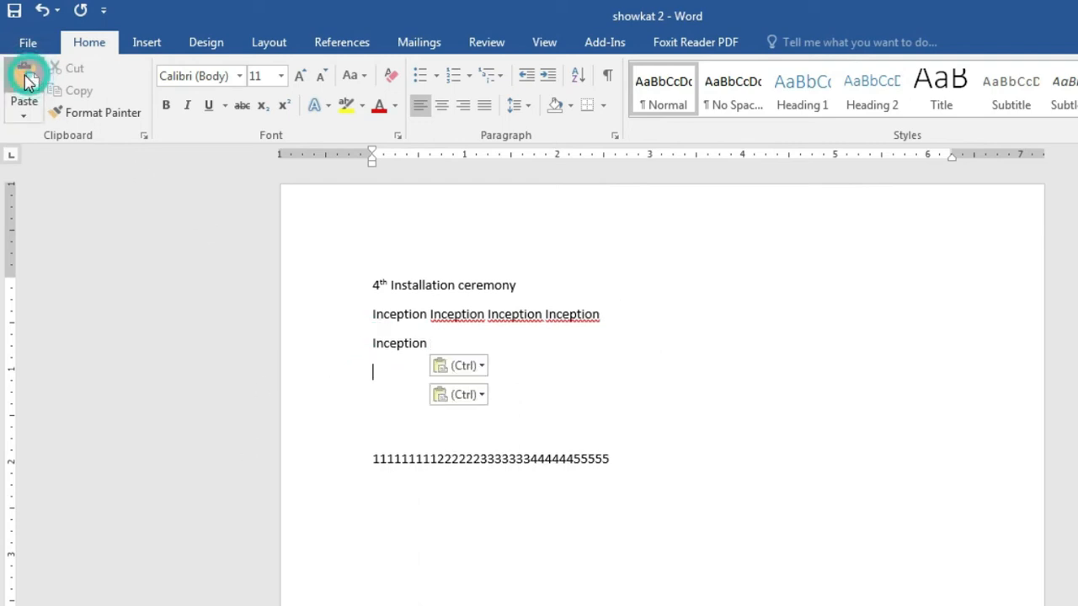
left_click(26, 77)
left_click(26, 77)
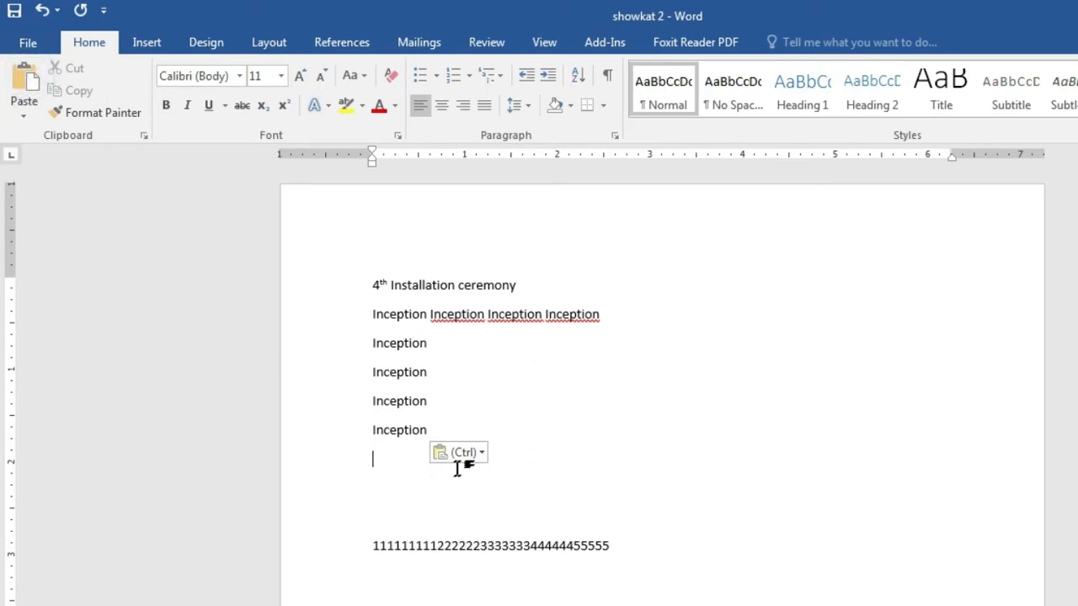
Step: Copy the four single Inception lines and paste them below, making eight, then switch to the PDF
left_click_drag(370, 352, 370, 431)
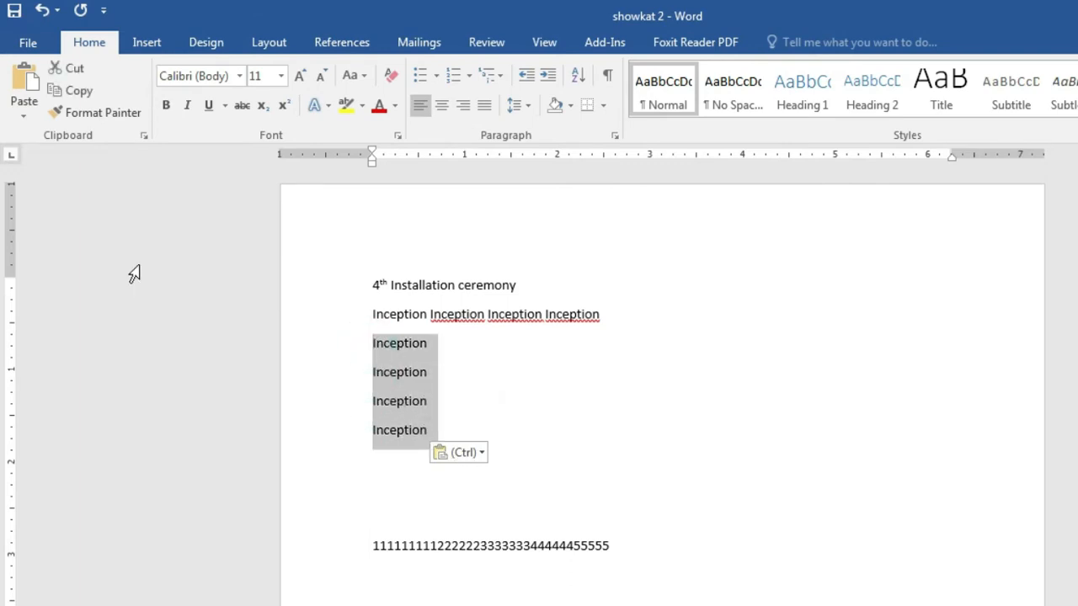
left_click(70, 91)
left_click(382, 469)
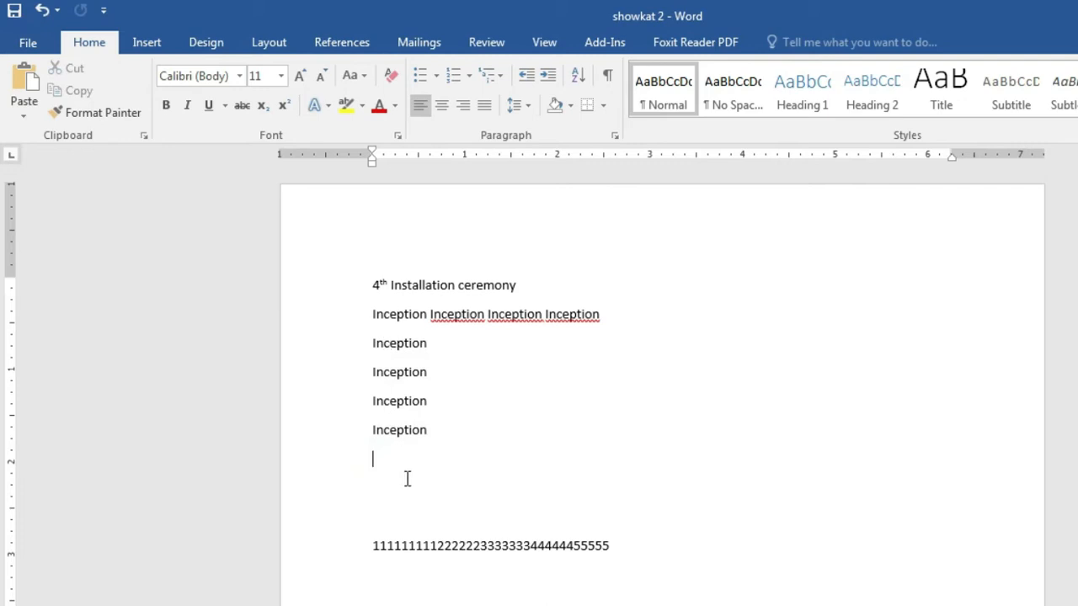
left_click(23, 80)
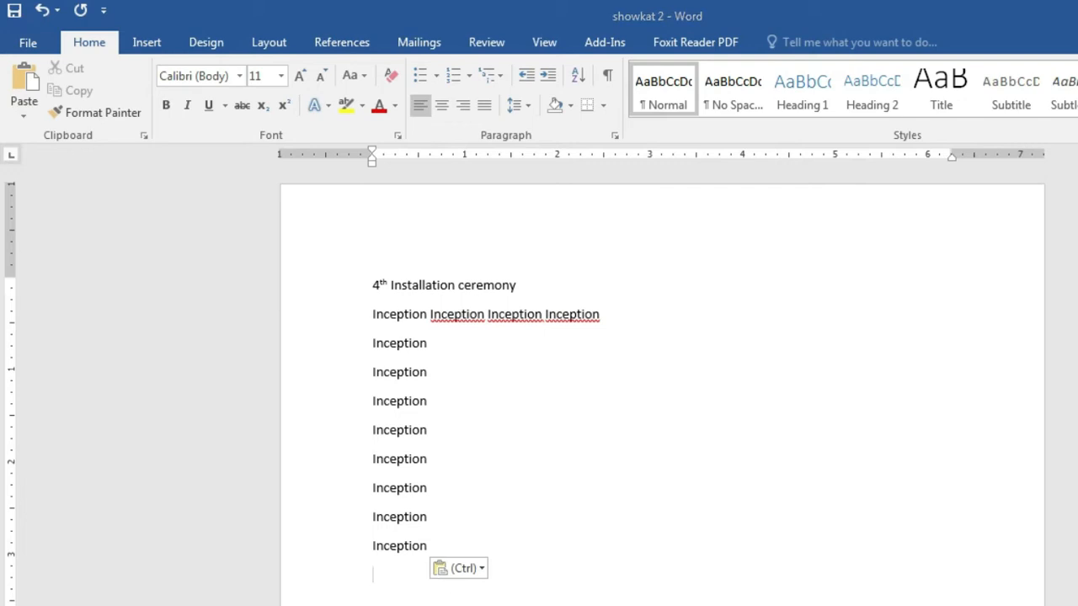
key("alt+Tab")
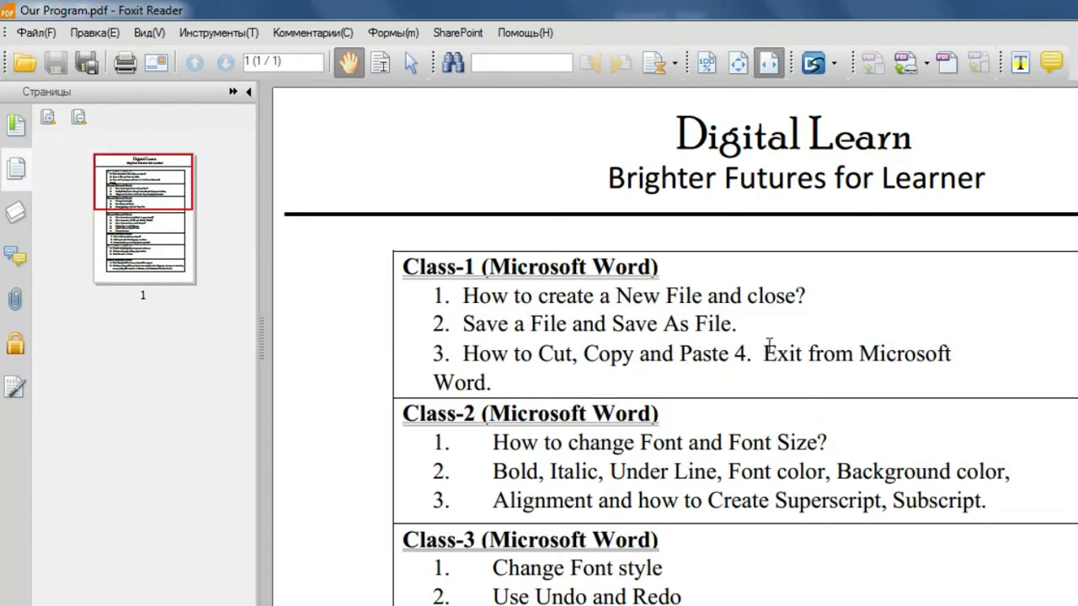
Step: Highlight 'Exit from Microsoft Word.' in the Class-1 list of the PDF outline
left_click_drag(765, 348, 897, 374)
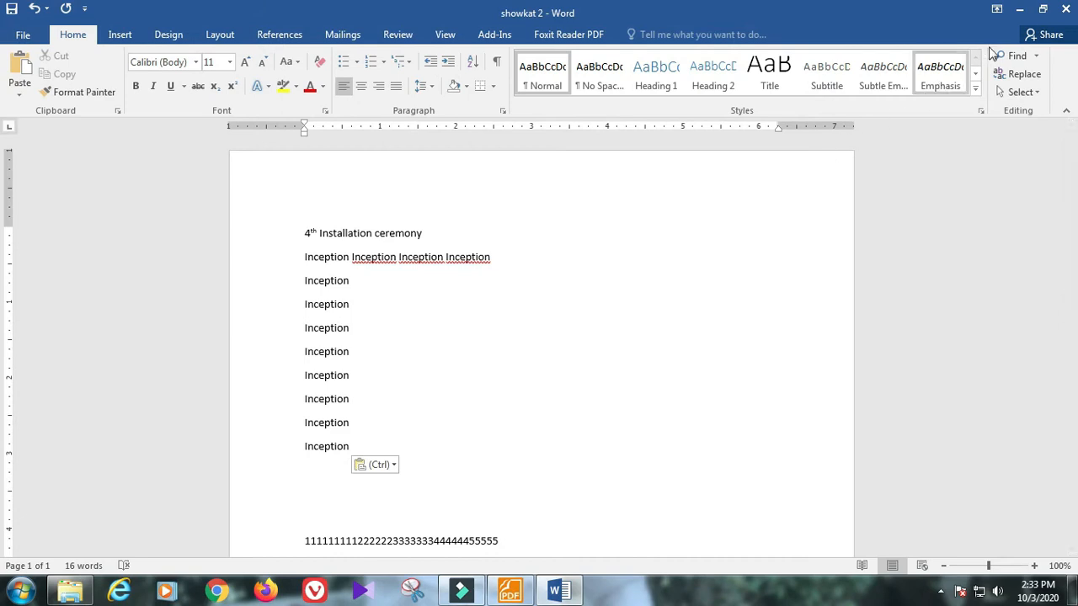
Step: Close showkat 2 and choose Don't Save at the save prompt
left_click(1066, 9)
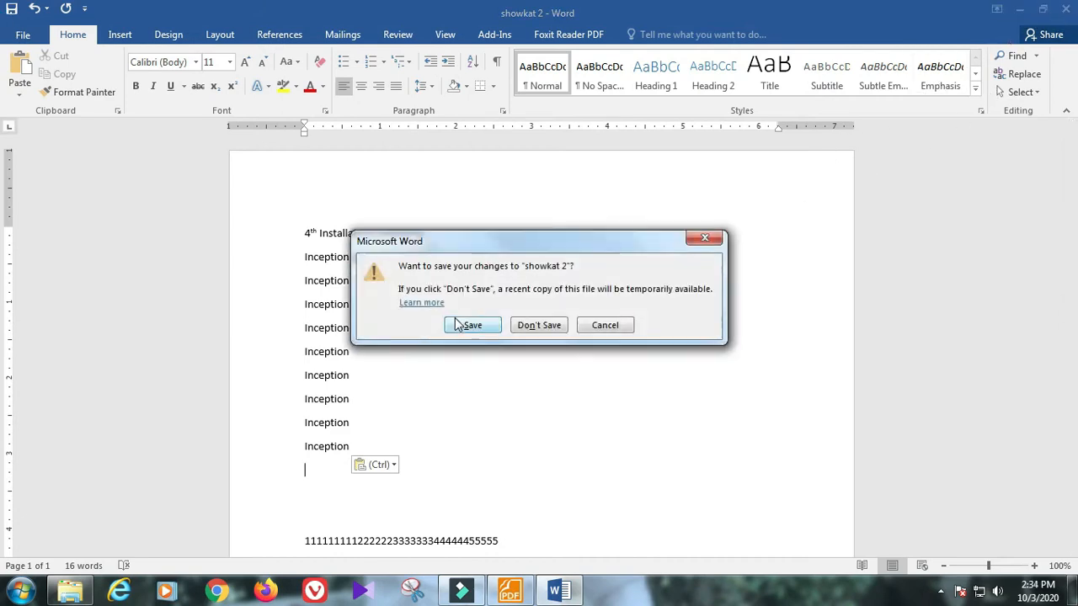
left_click_drag(588, 243, 738, 169)
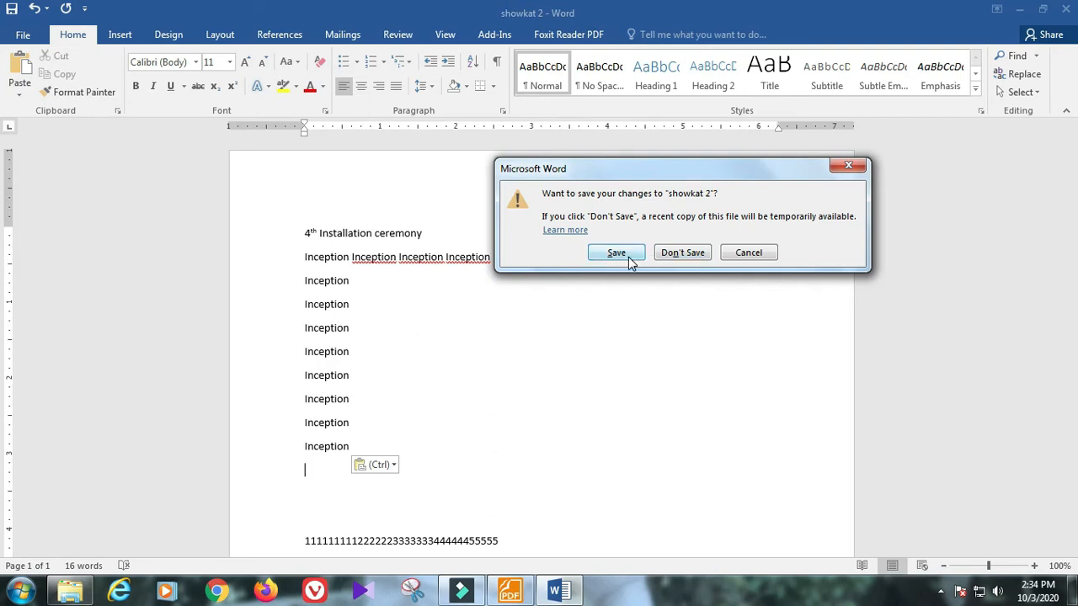
left_click(690, 253)
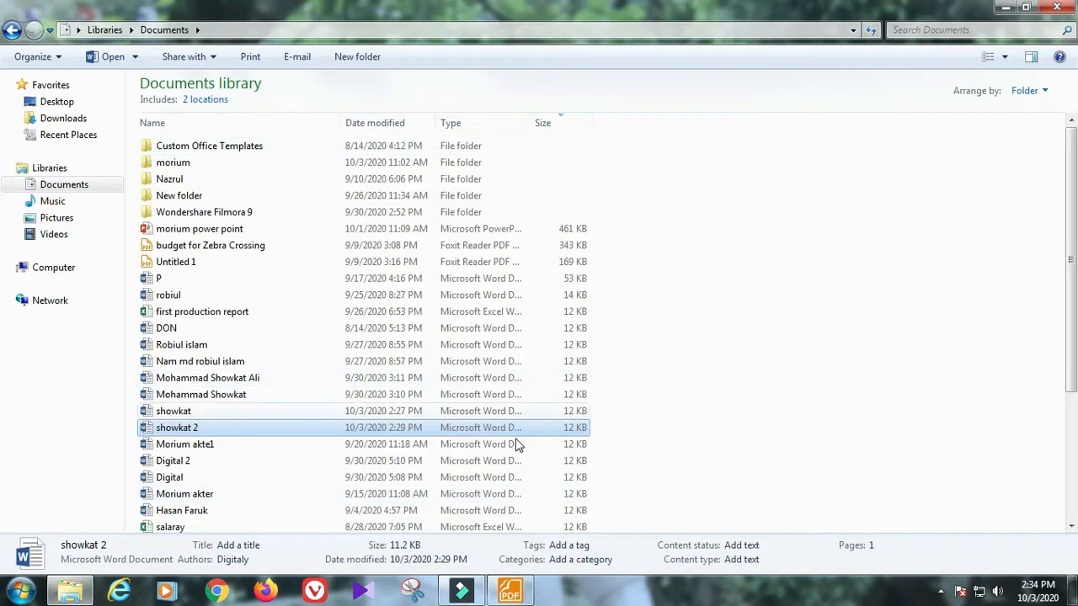
Step: Highlight the three Class-1 topics in the PDF, minimize it, and open showkat from Documents
left_click(518, 594)
left_click(486, 289)
left_click_drag(341, 240, 462, 303)
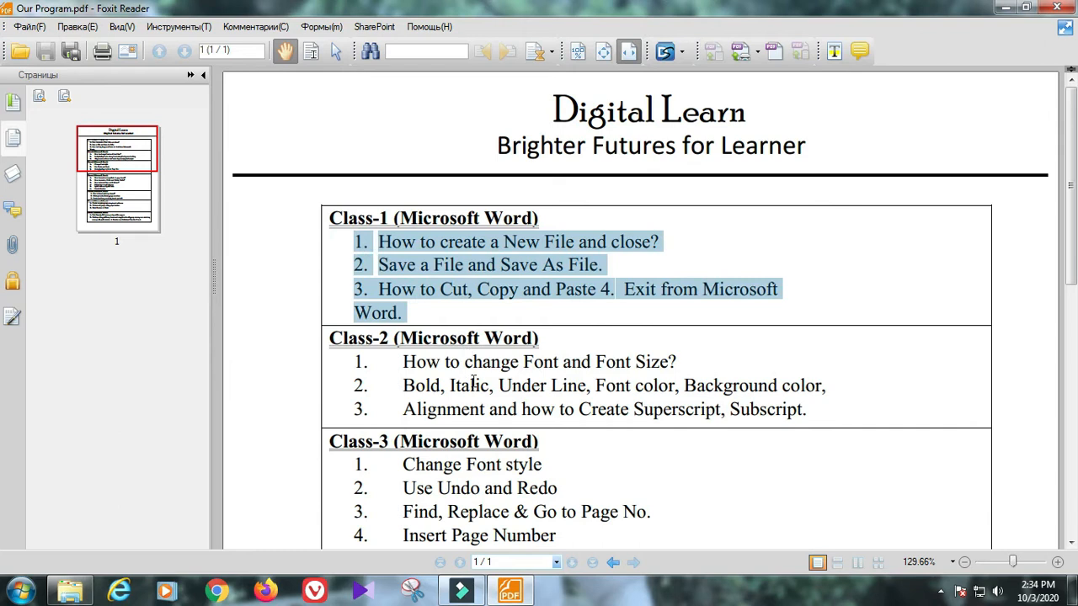
left_click(1005, 7)
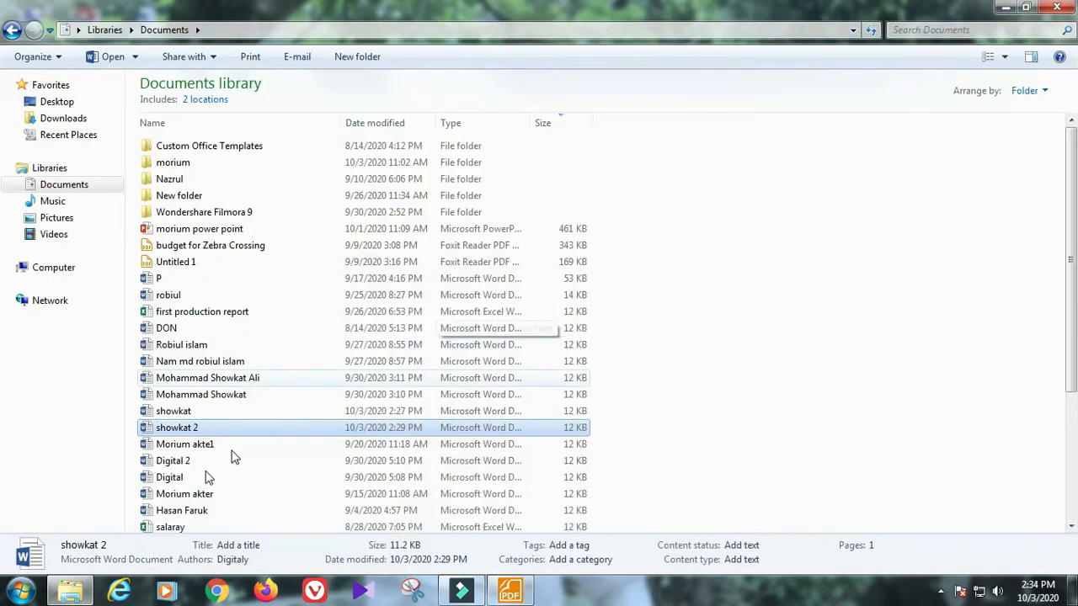
double_click(193, 412)
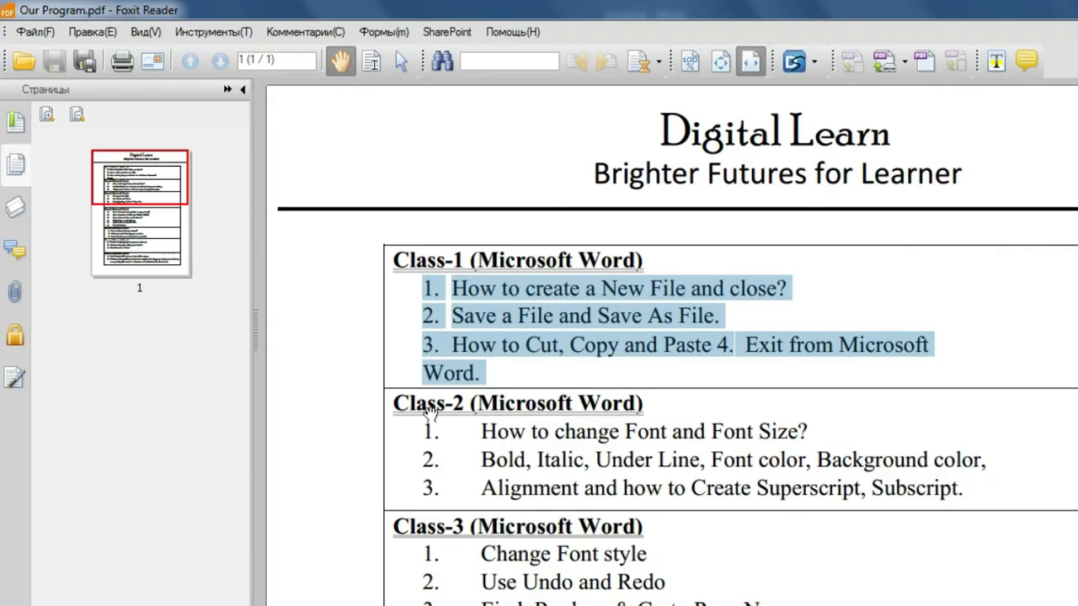
Step: Highlight 'How to change Font and Font Size?' in the outline and select Inception in Word
left_click_drag(472, 430, 813, 437)
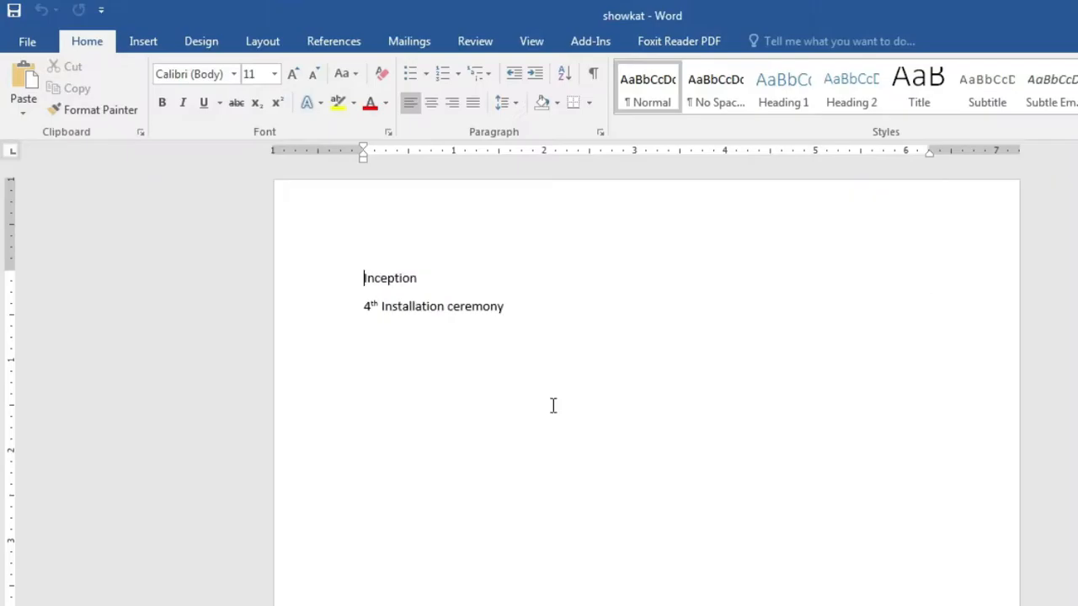
left_click(530, 404)
left_click_drag(358, 279, 424, 279)
Step: Select the word Inception and drop down the Font name list on the Home tab
left_click(414, 312)
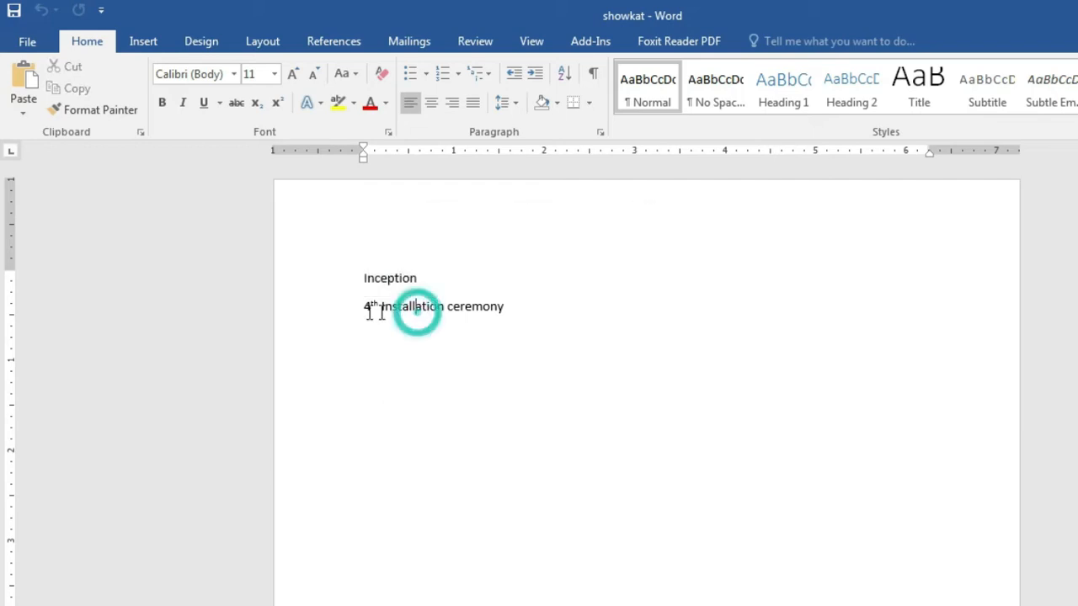
left_click_drag(366, 311, 508, 310)
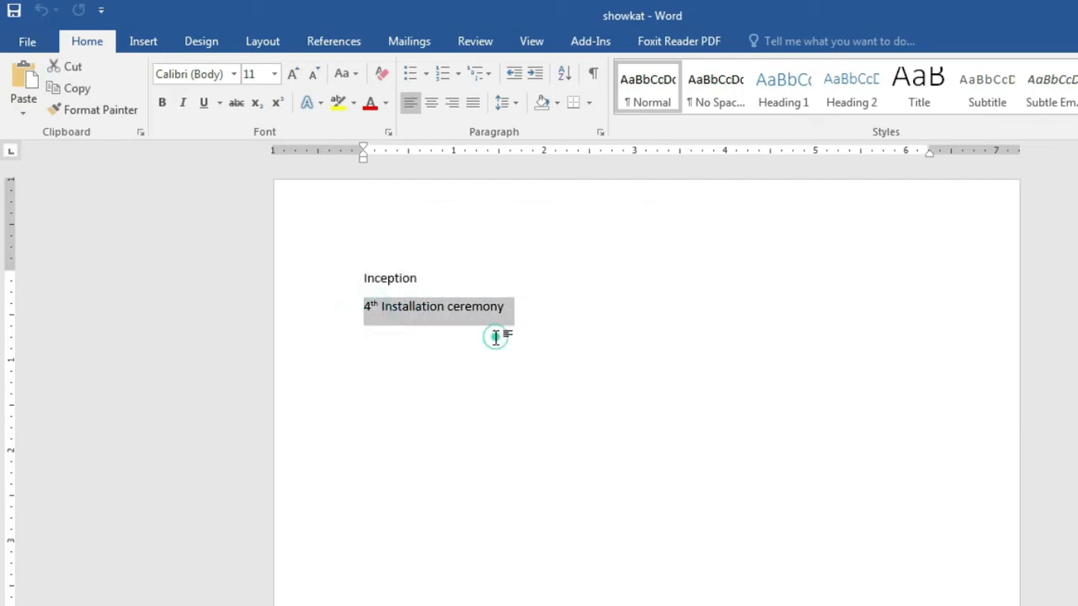
left_click(497, 334)
left_click_drag(362, 279, 433, 287)
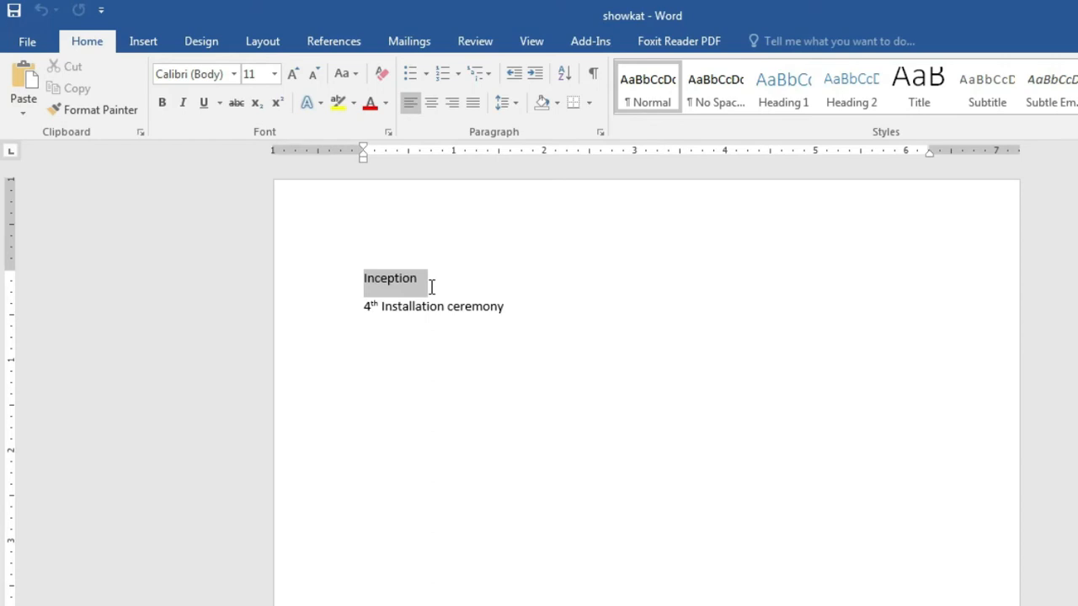
left_click(410, 344)
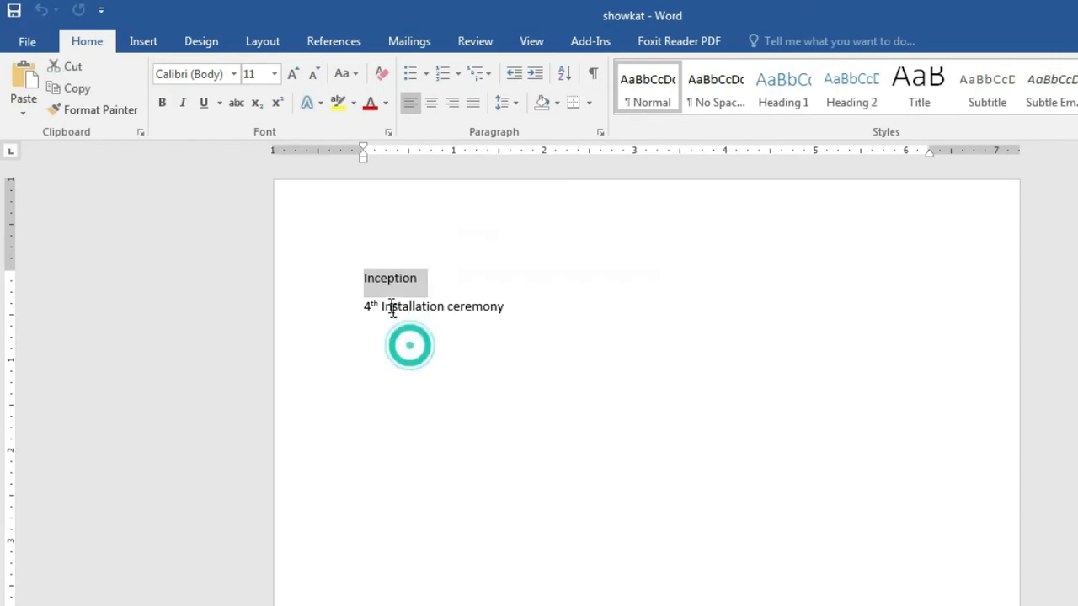
left_click(358, 278)
left_click_drag(377, 278, 427, 278)
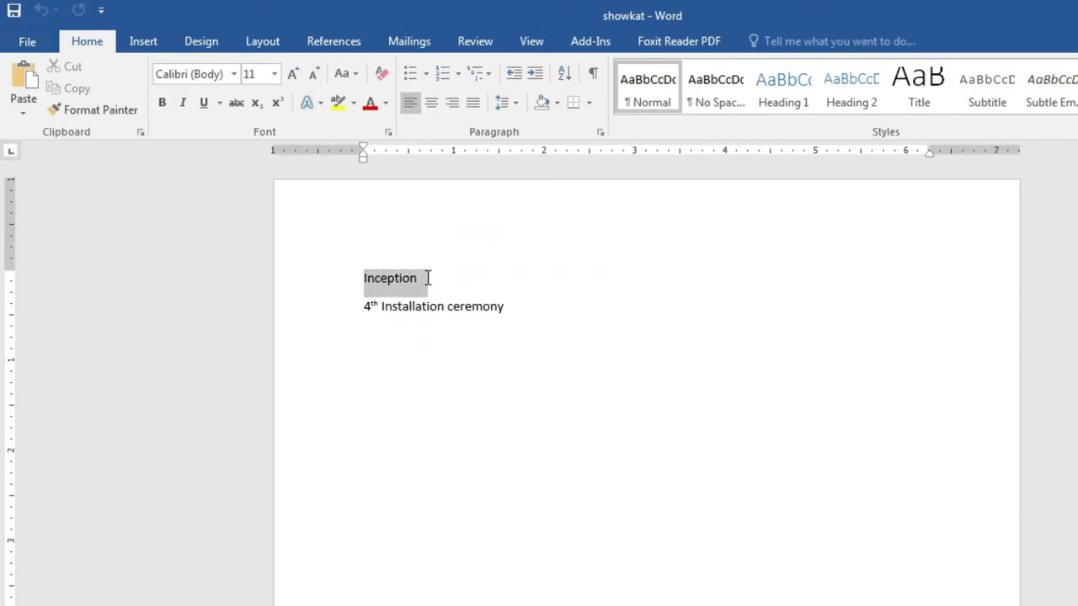
left_click(234, 75)
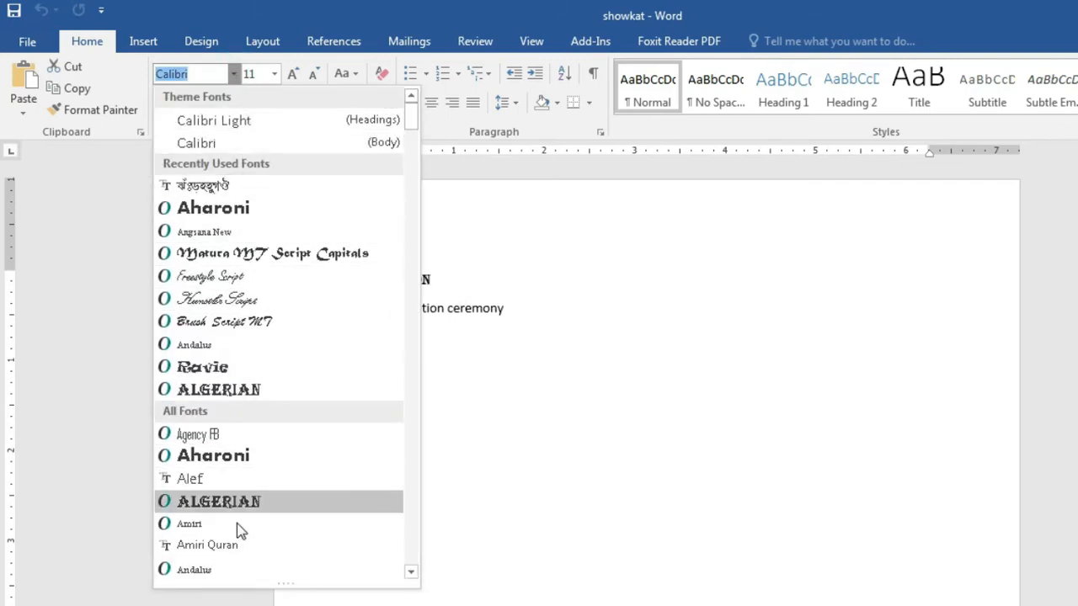
Step: Scroll the font list and apply Georgia to Inception
scroll(296, 250, "down", 3)
scroll(271, 339, "down", 13)
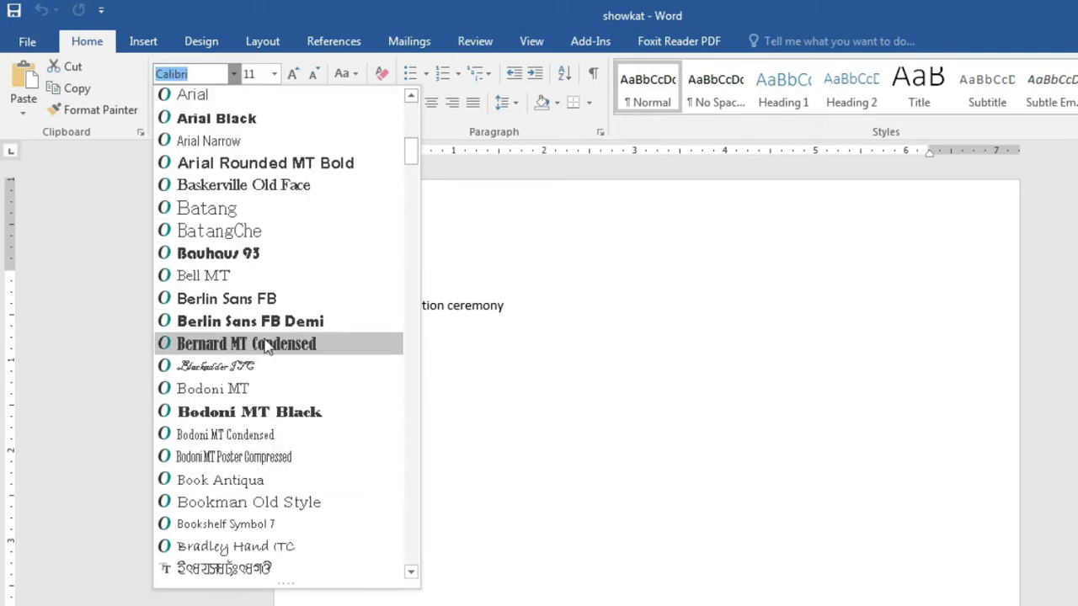
scroll(255, 393, "down", 6)
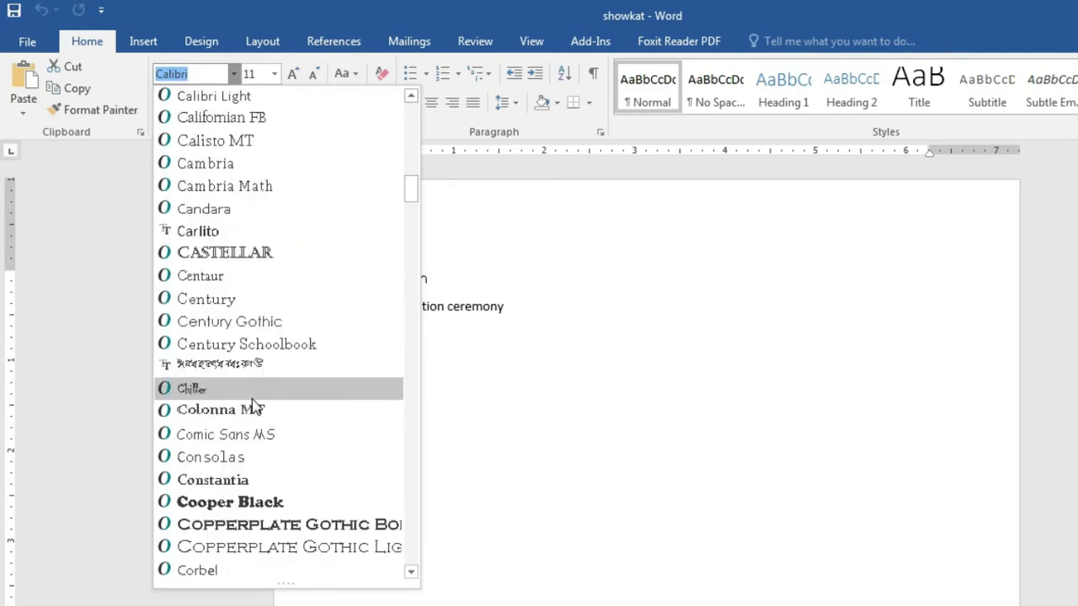
scroll(253, 402, "down", 3)
scroll(255, 408, "down", 4)
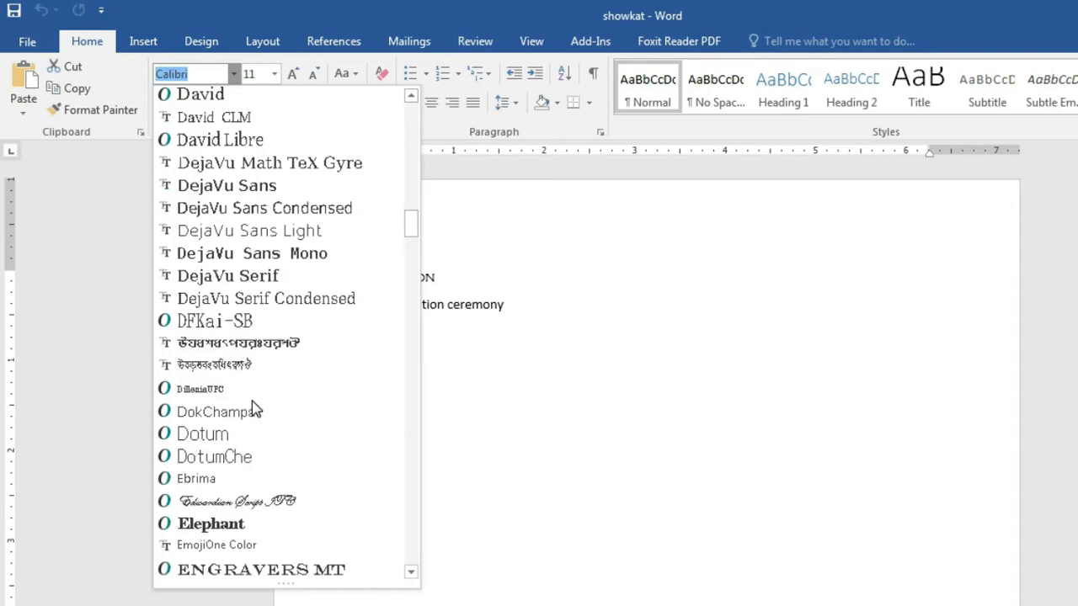
scroll(255, 409, "down", 10)
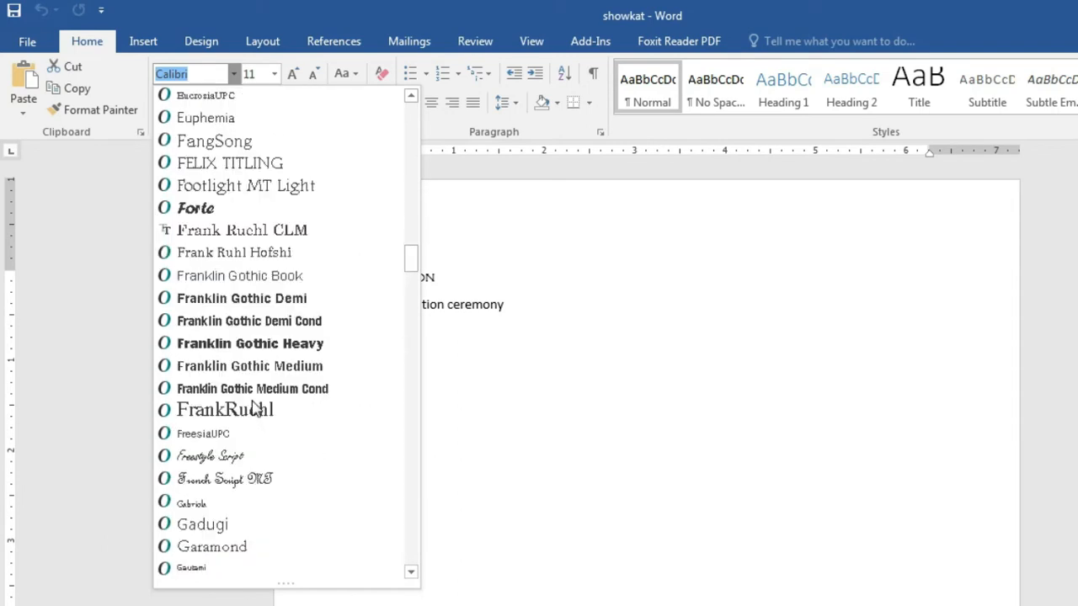
scroll(255, 408, "down", 2)
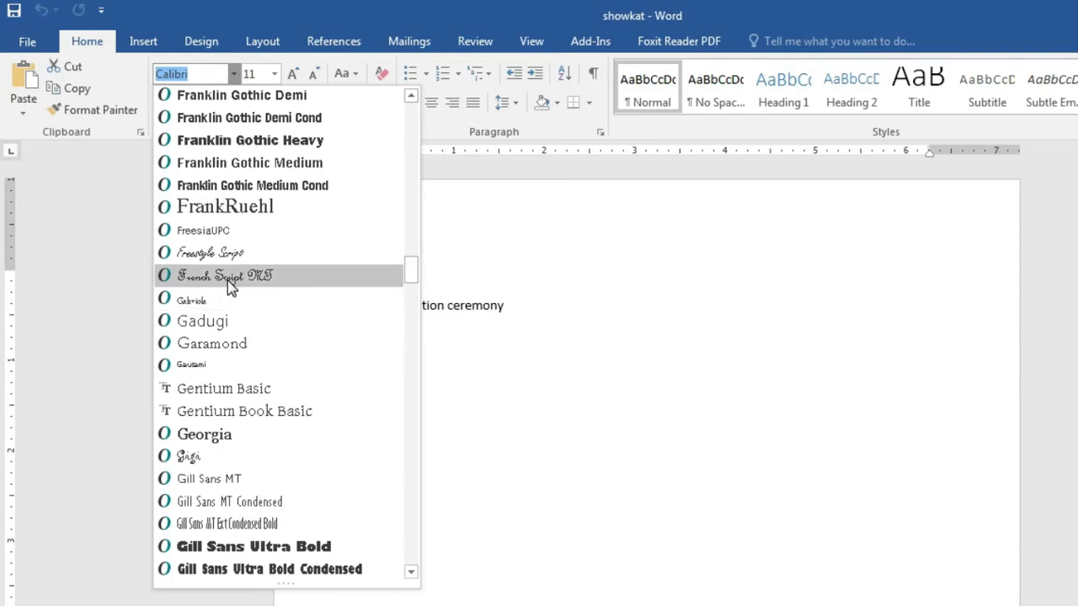
left_click(223, 444)
Step: Check each line's font, confirming Georgia and Calibri, then select the 4th Installation ceremony line
left_click(415, 337)
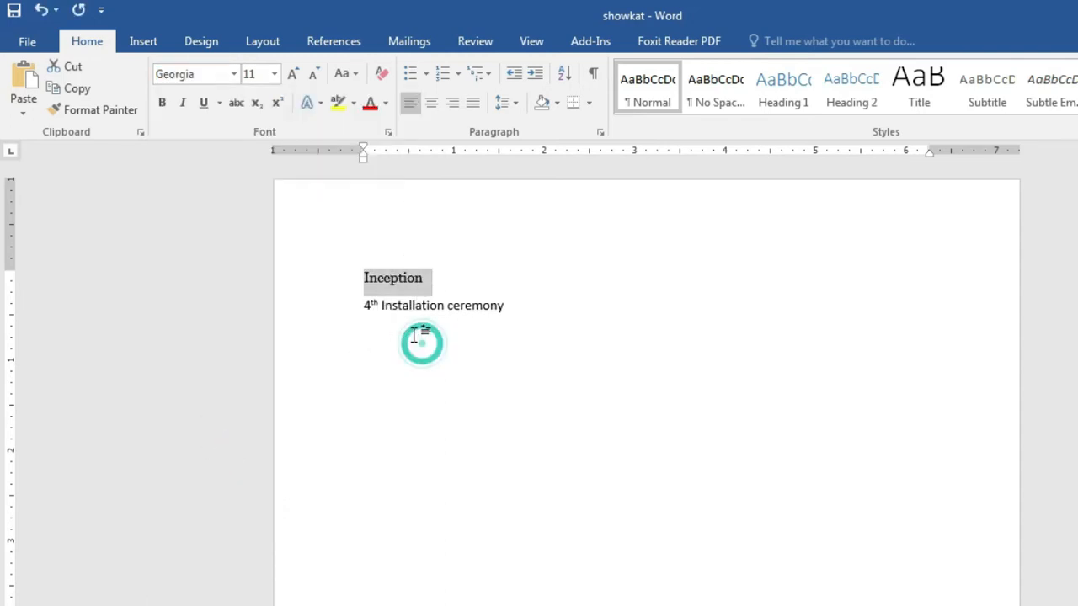
left_click(384, 286)
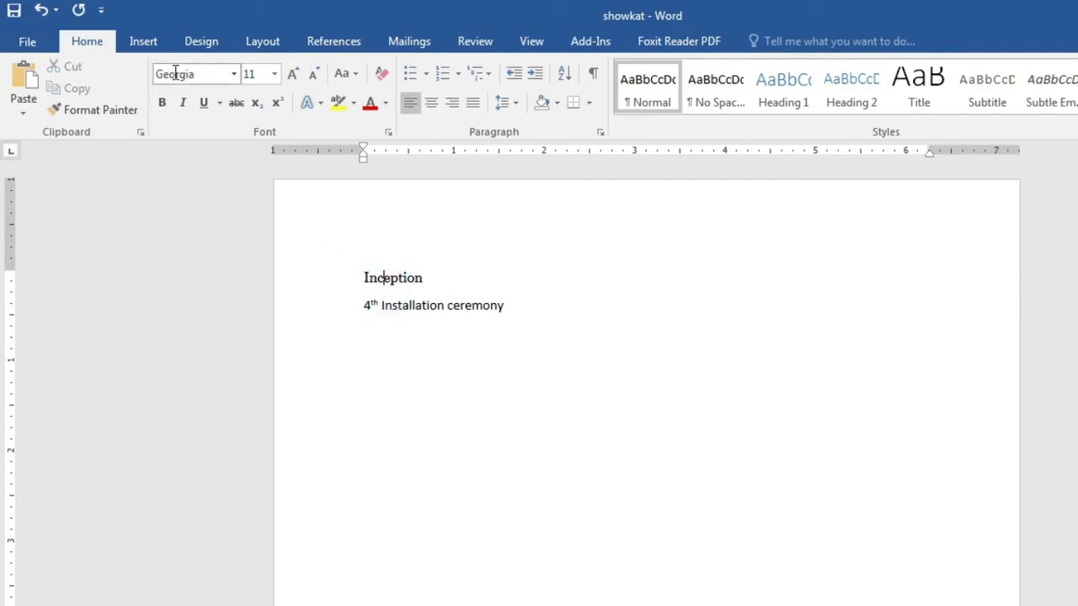
left_click(416, 303)
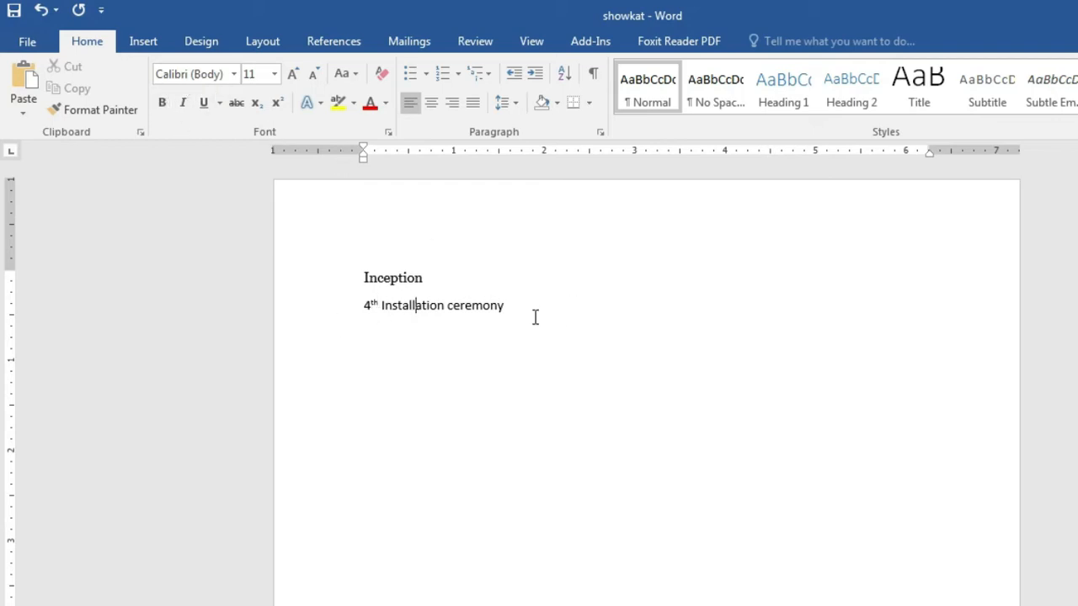
left_click_drag(534, 314, 345, 318)
Step: Try Matura MT Script Capitals on the selected line and deselect to view it
left_click(234, 74)
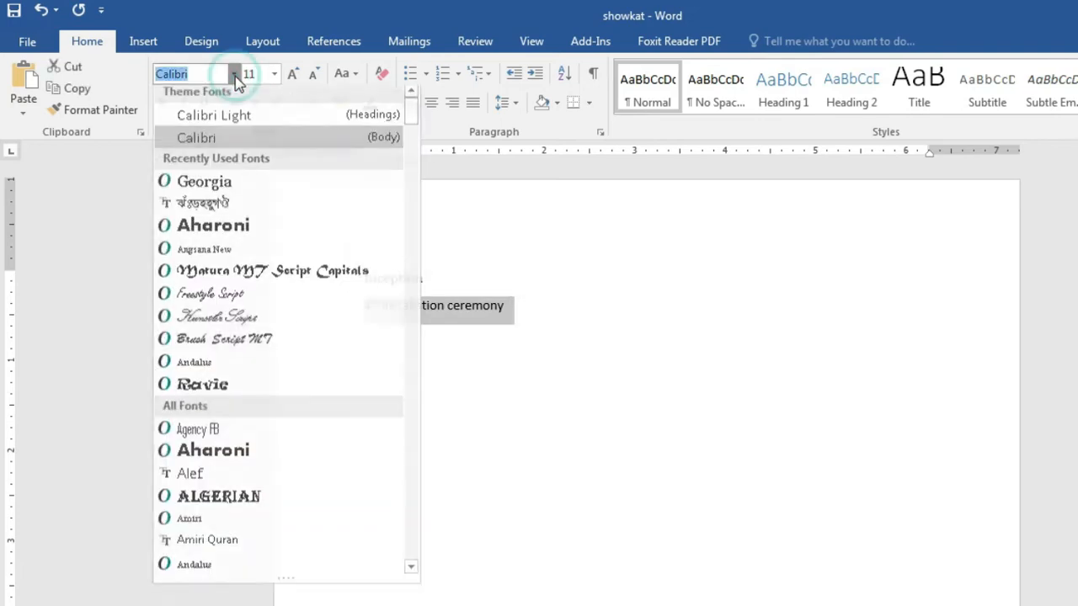
left_click(243, 284)
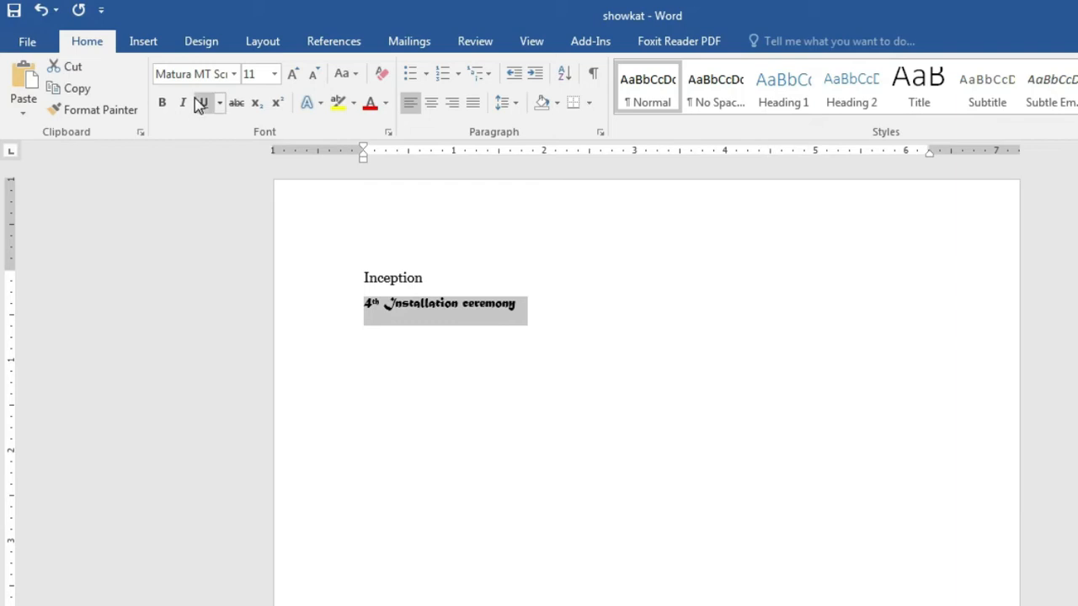
left_click(610, 322)
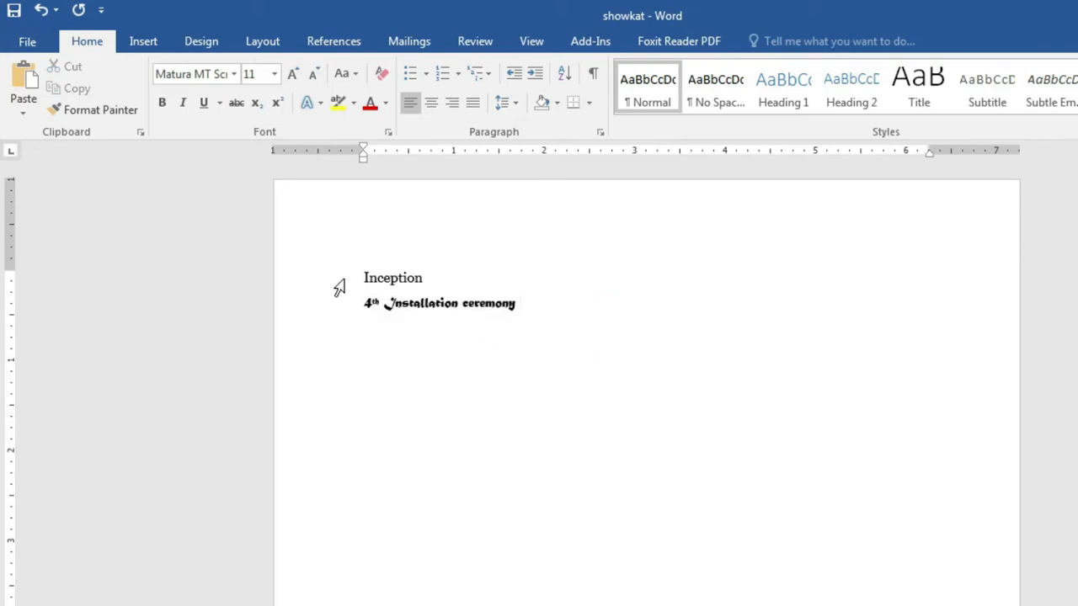
Step: Select both the Inception and ceremony lines and set them in Freestyle Script
left_click_drag(354, 269, 551, 354)
left_click(233, 74)
scroll(284, 324, "down", 2)
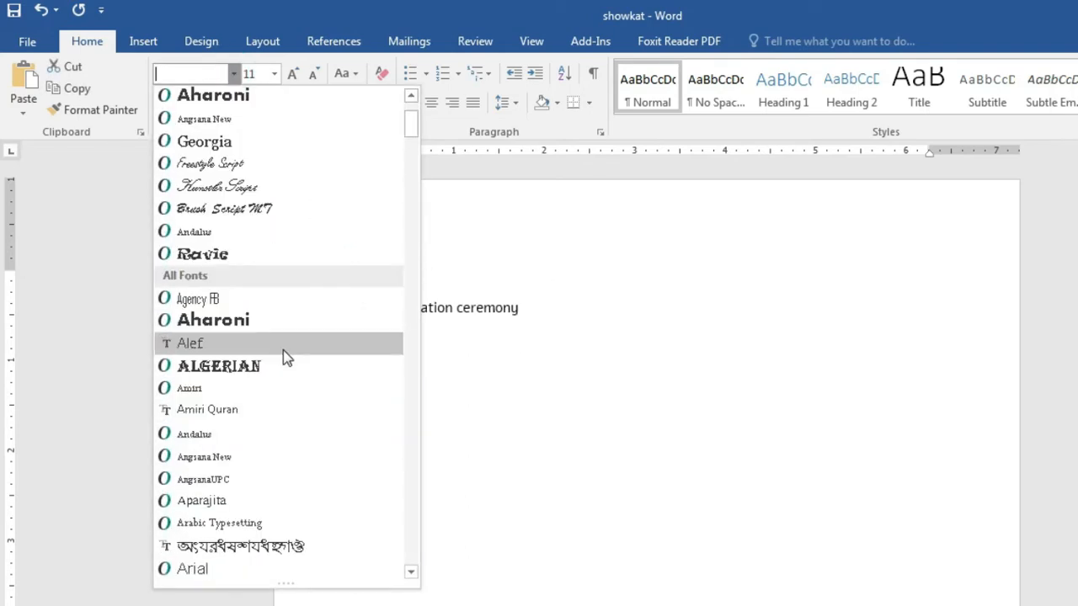
scroll(284, 356, "up", 1)
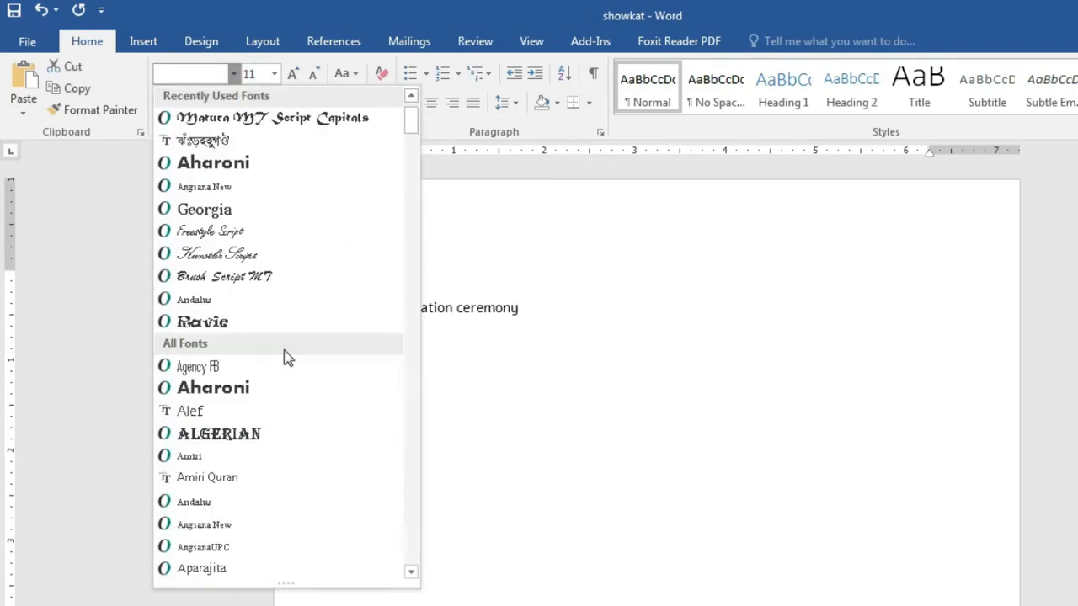
left_click(258, 238)
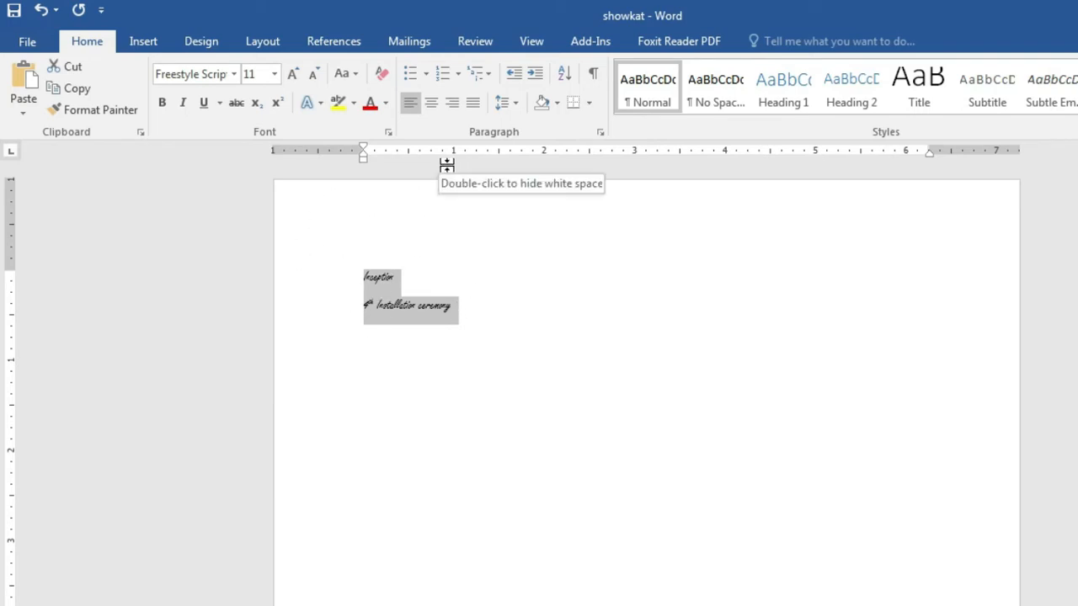
Step: Scroll down the font list and apply Times New Roman to both lines
left_click(235, 74)
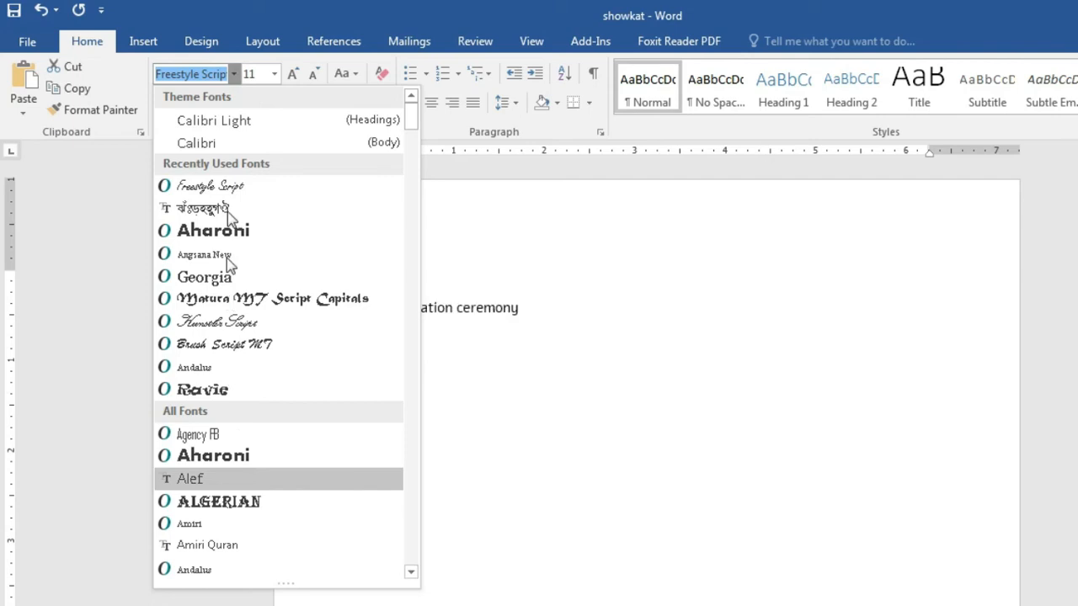
scroll(264, 253, "down", 2)
scroll(241, 310, "down", 2)
scroll(241, 311, "up", 2)
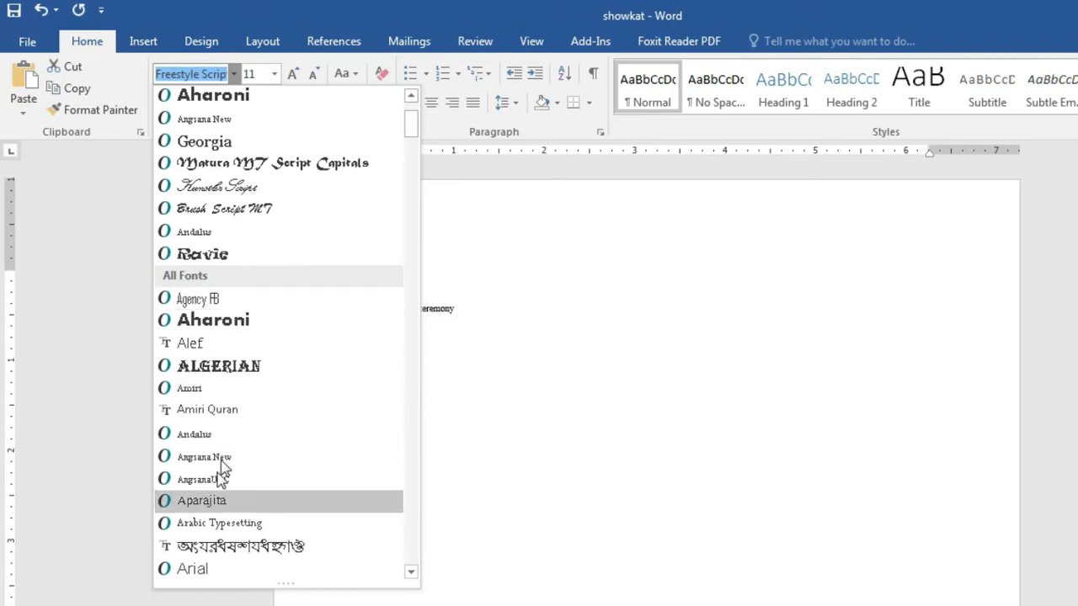
scroll(221, 480, "down", 5)
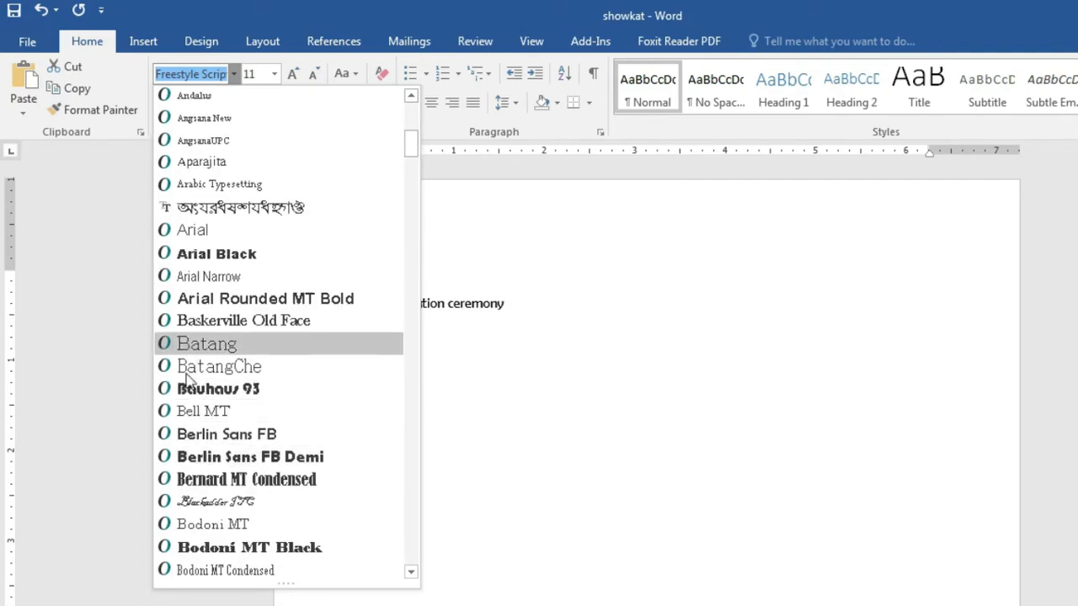
scroll(189, 471, "down", 4)
scroll(190, 432, "down", 5)
scroll(194, 415, "down", 10)
scroll(213, 413, "down", 20)
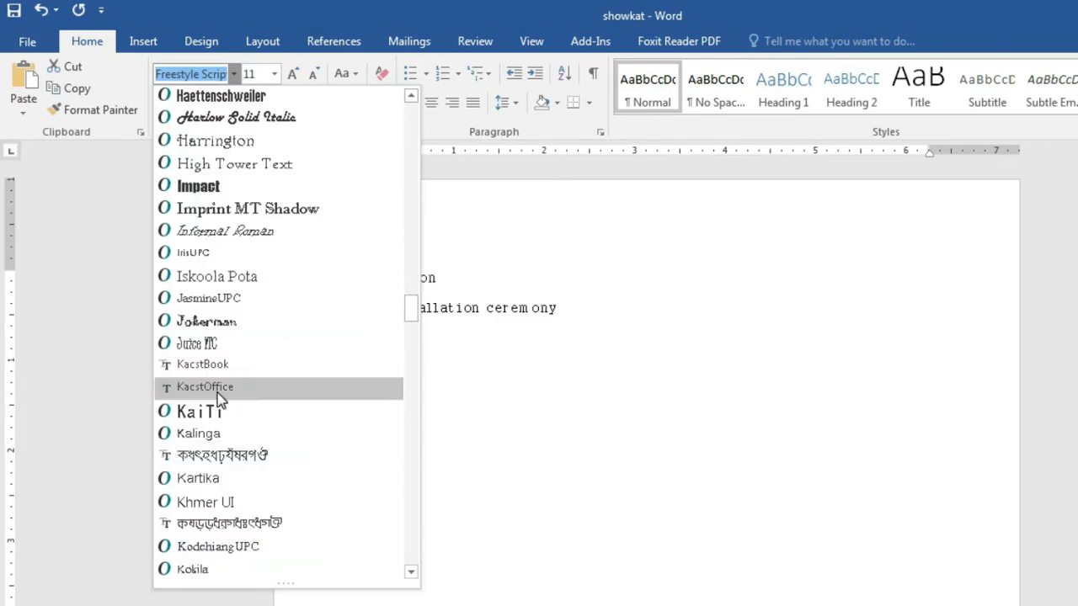
scroll(217, 393, "down", 5)
scroll(218, 393, "down", 8)
scroll(218, 393, "down", 10)
scroll(218, 392, "down", 10)
scroll(220, 397, "down", 10)
scroll(221, 398, "down", 4)
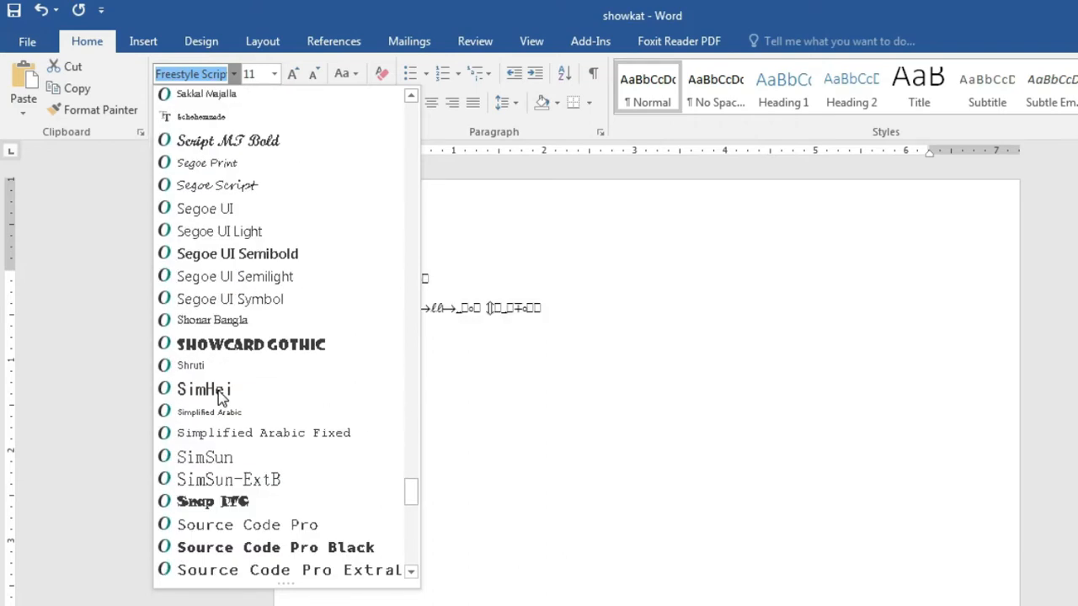
scroll(218, 397, "down", 10)
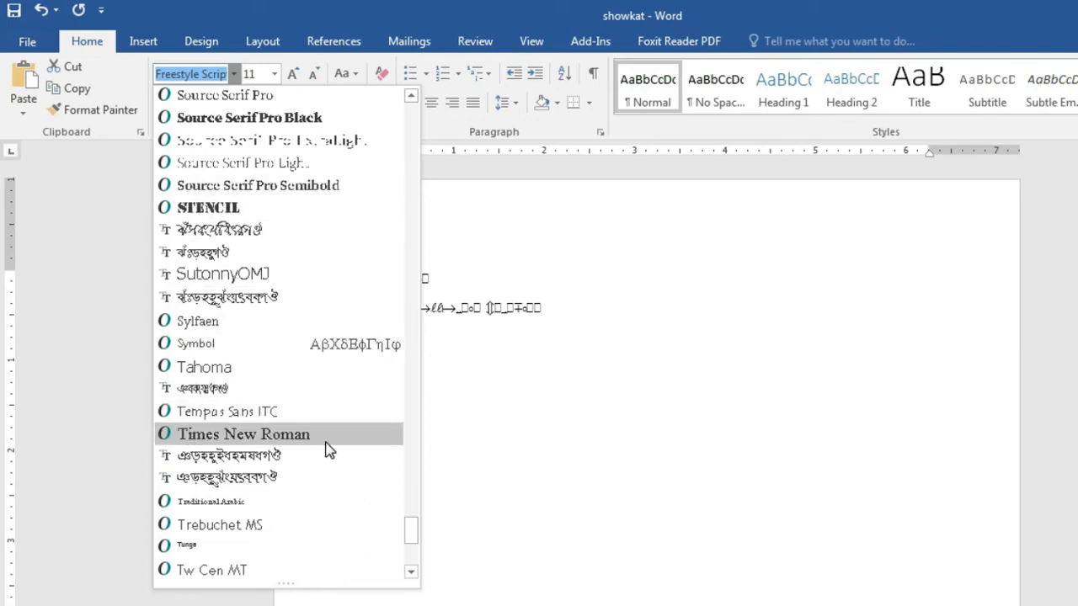
left_click(279, 436)
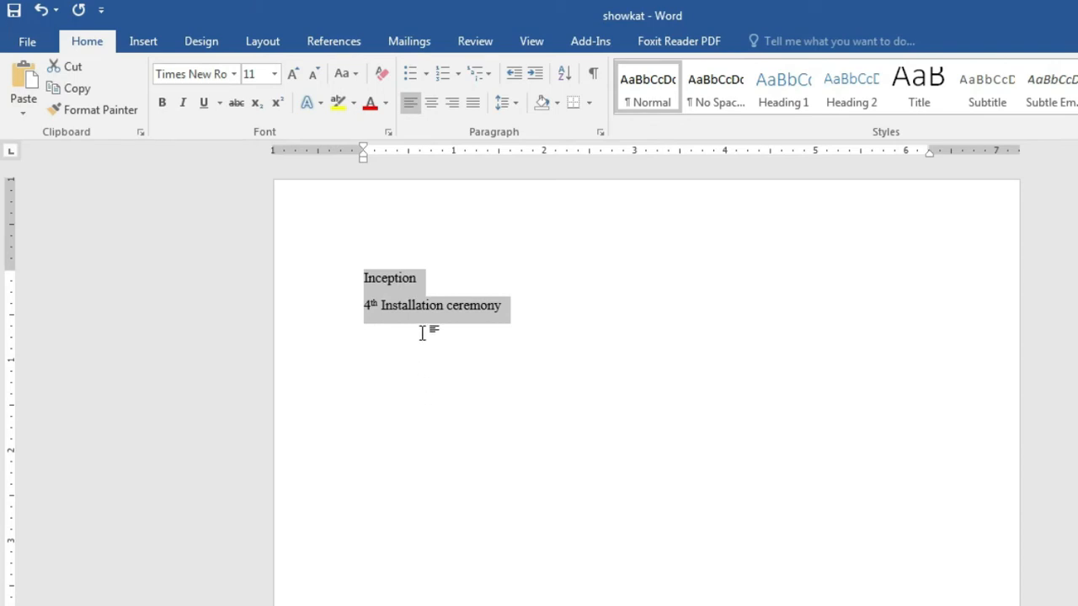
left_click(235, 74)
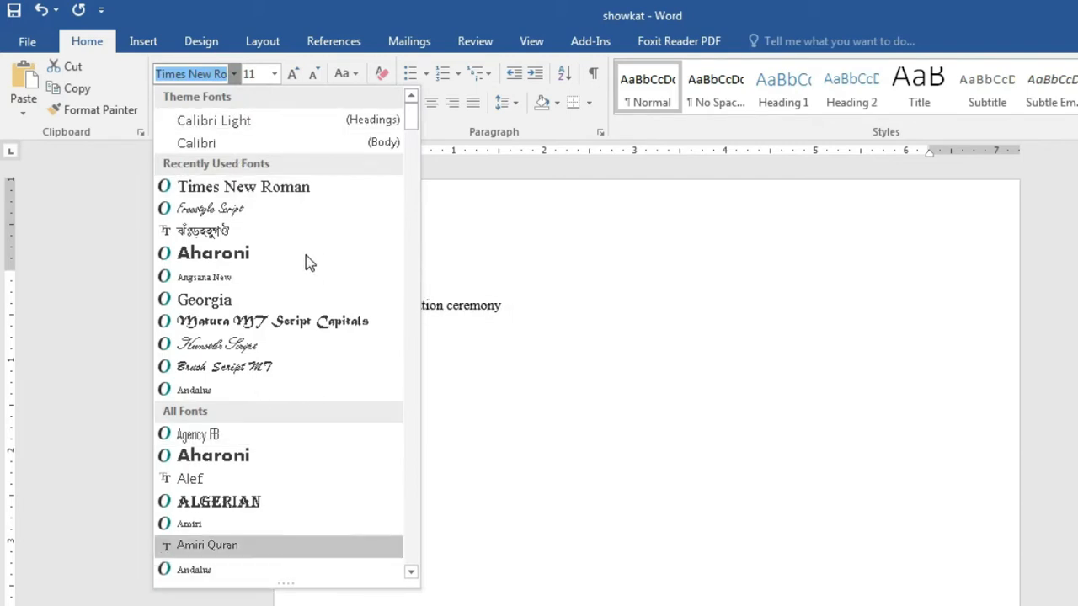
left_click(243, 372)
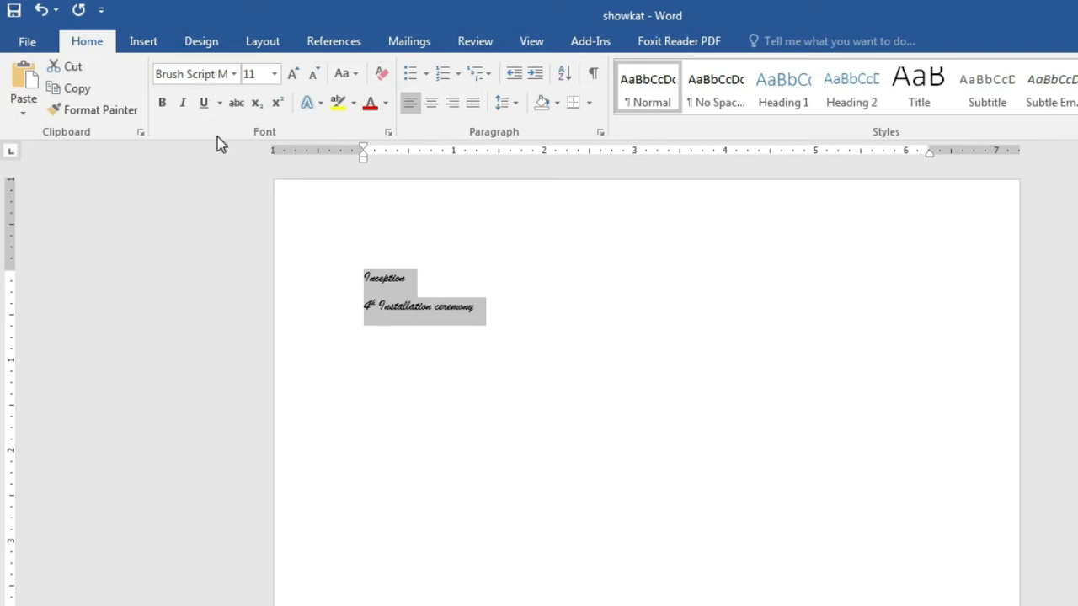
left_click(206, 74)
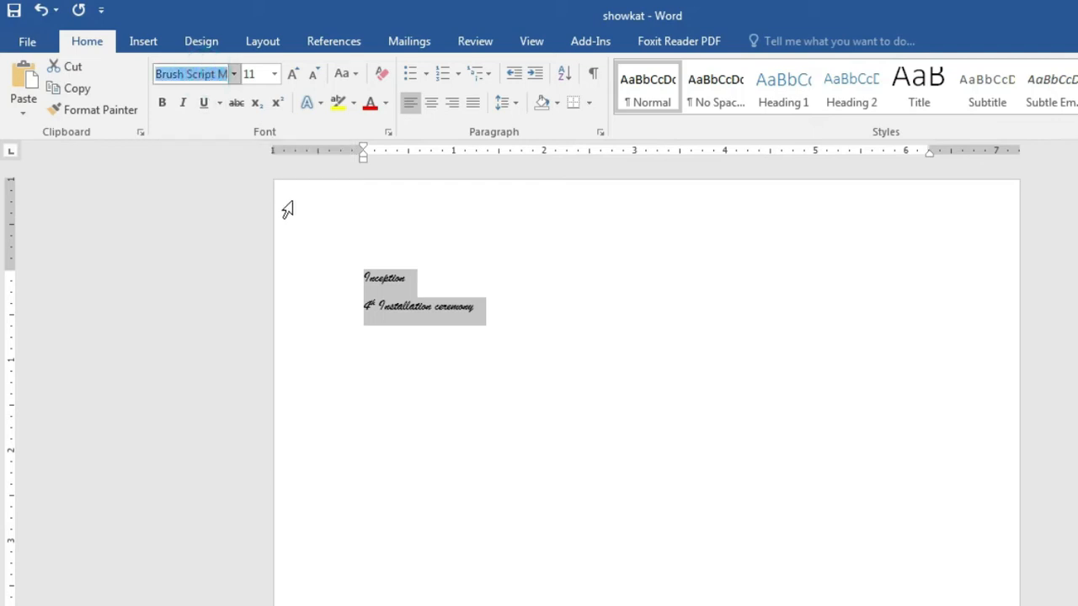
key("BackSpace")
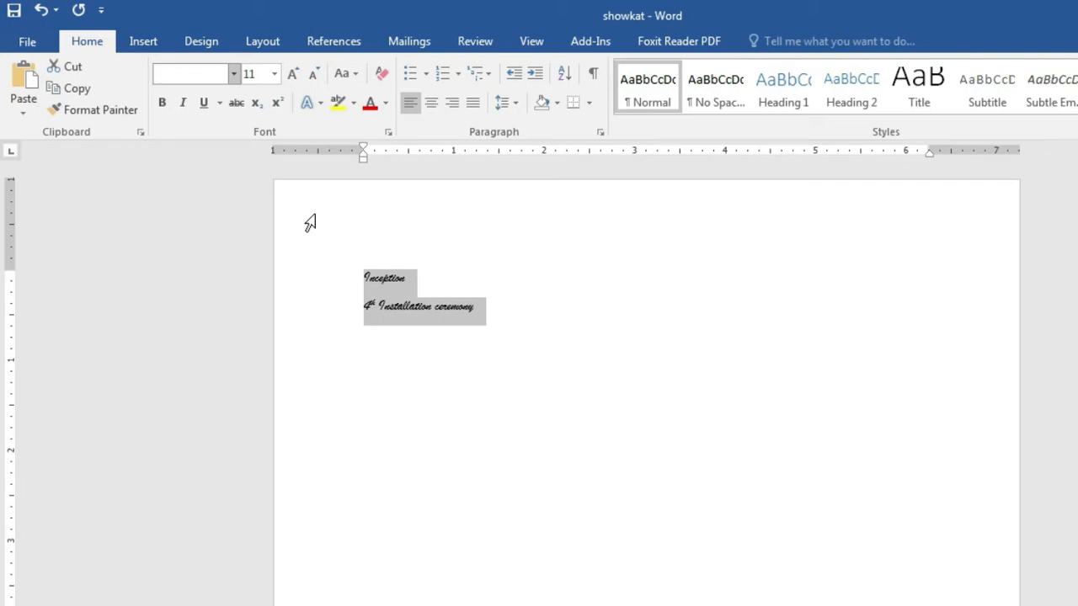
type("T")
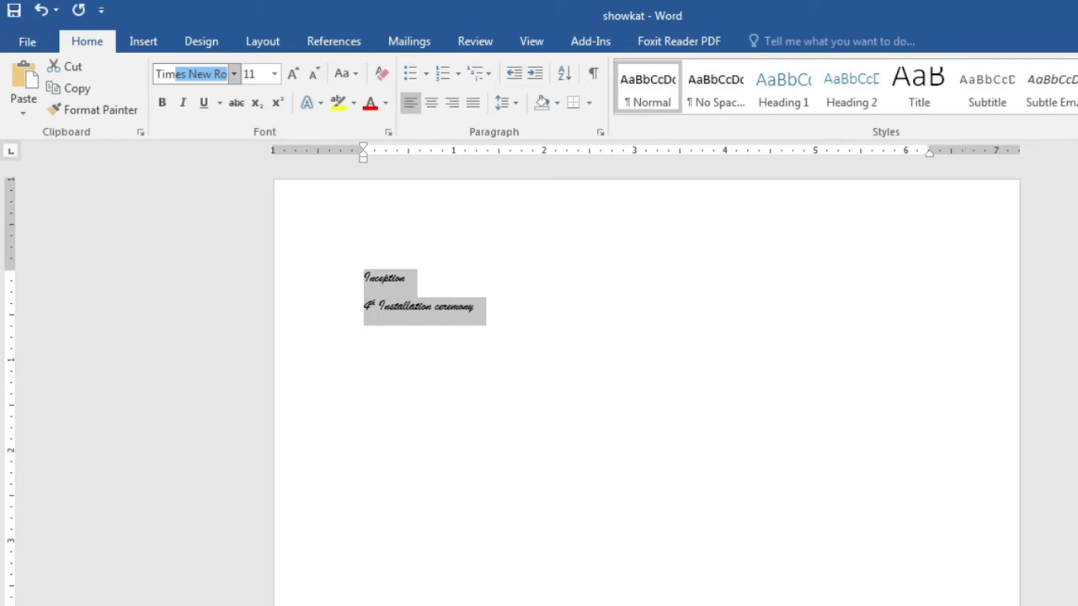
type("im")
key("Return")
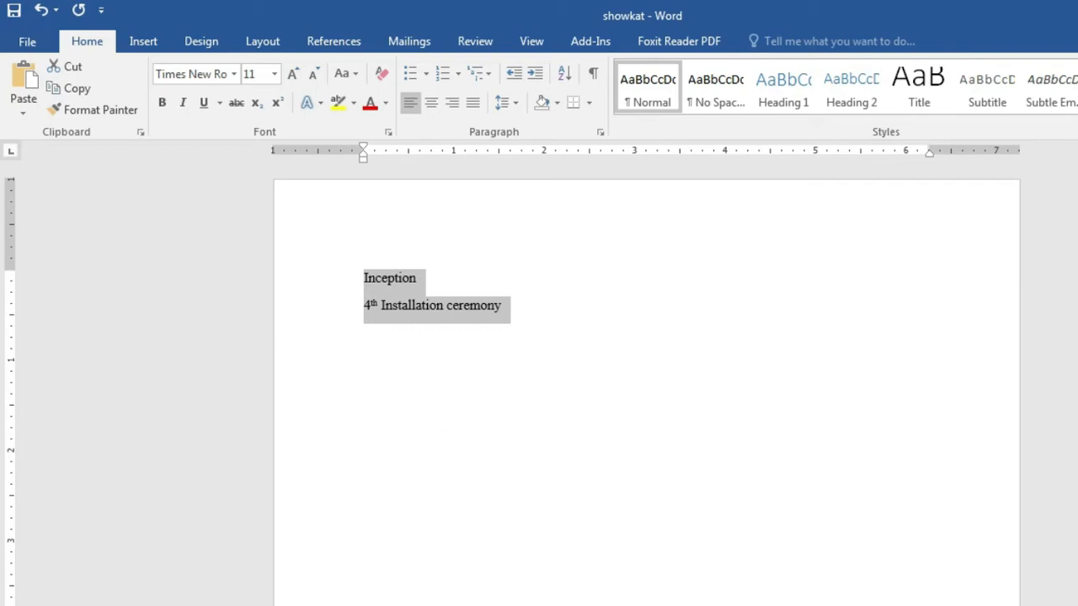
left_click(610, 603)
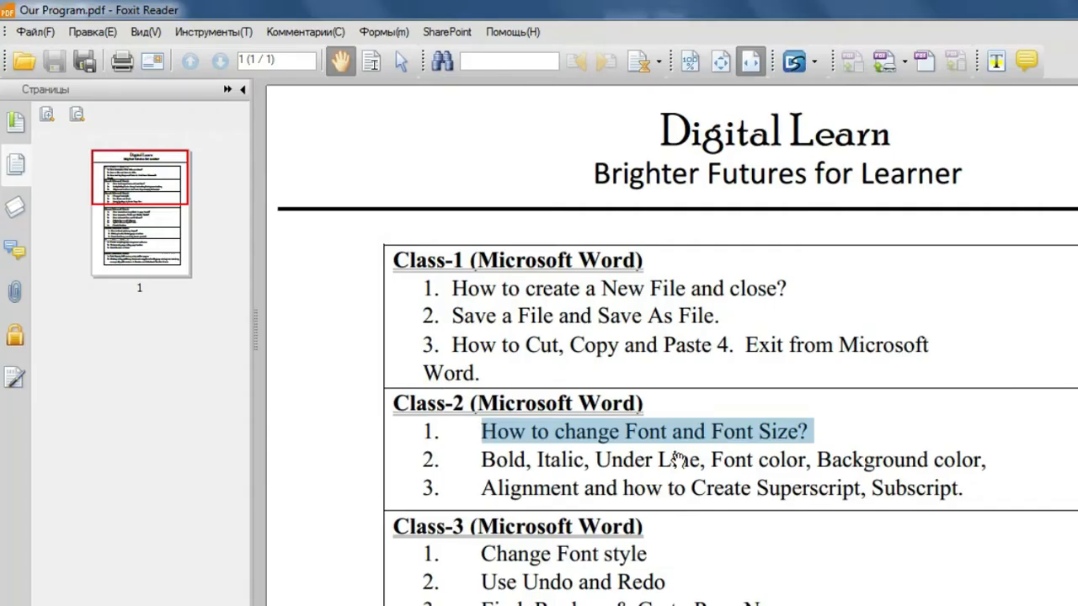
left_click(627, 433)
left_click_drag(712, 432, 815, 460)
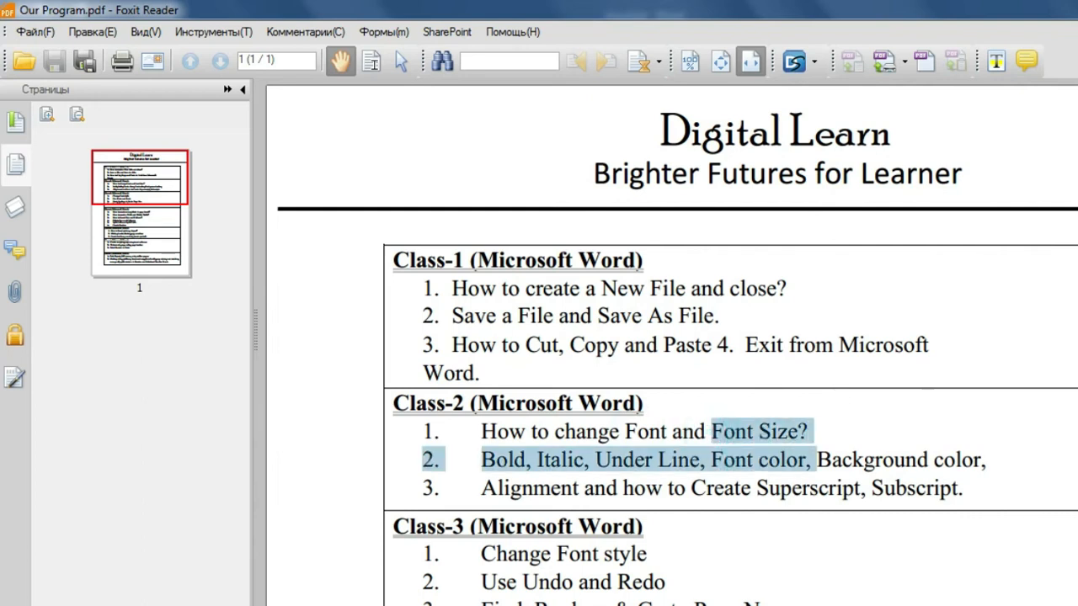
left_click(1077, 7)
left_click(486, 326)
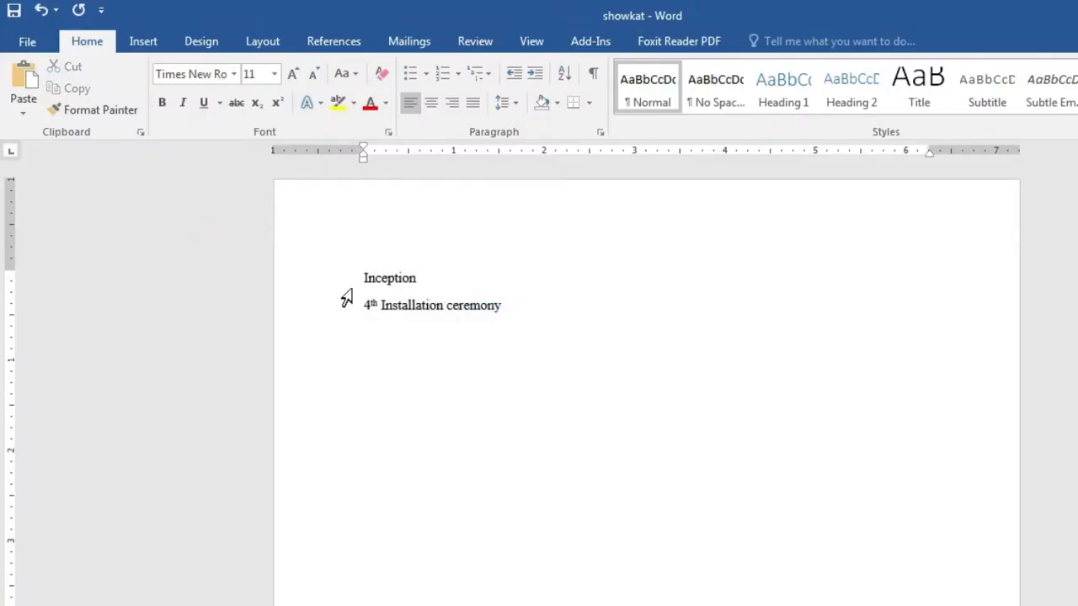
Step: Select only the word Inception and set its font size to 24
left_click_drag(362, 272, 531, 303)
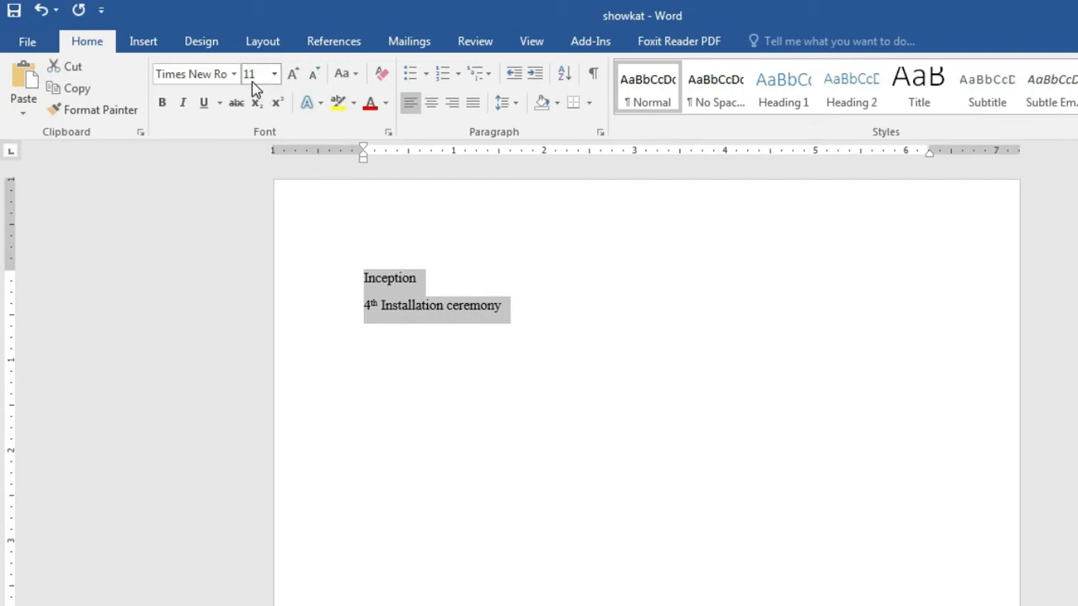
left_click(522, 402)
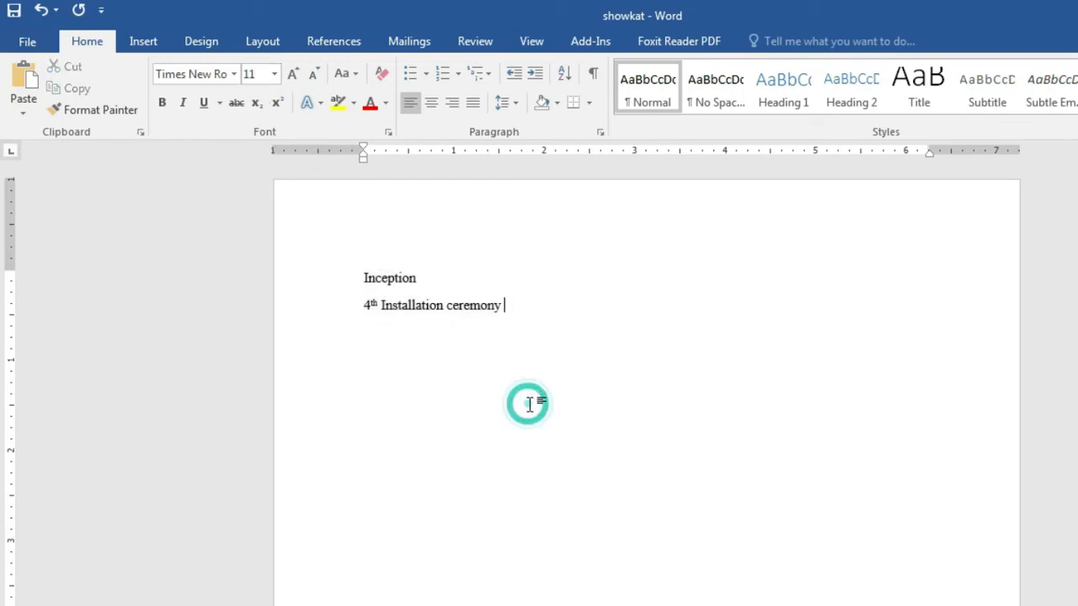
left_click_drag(362, 284, 425, 278)
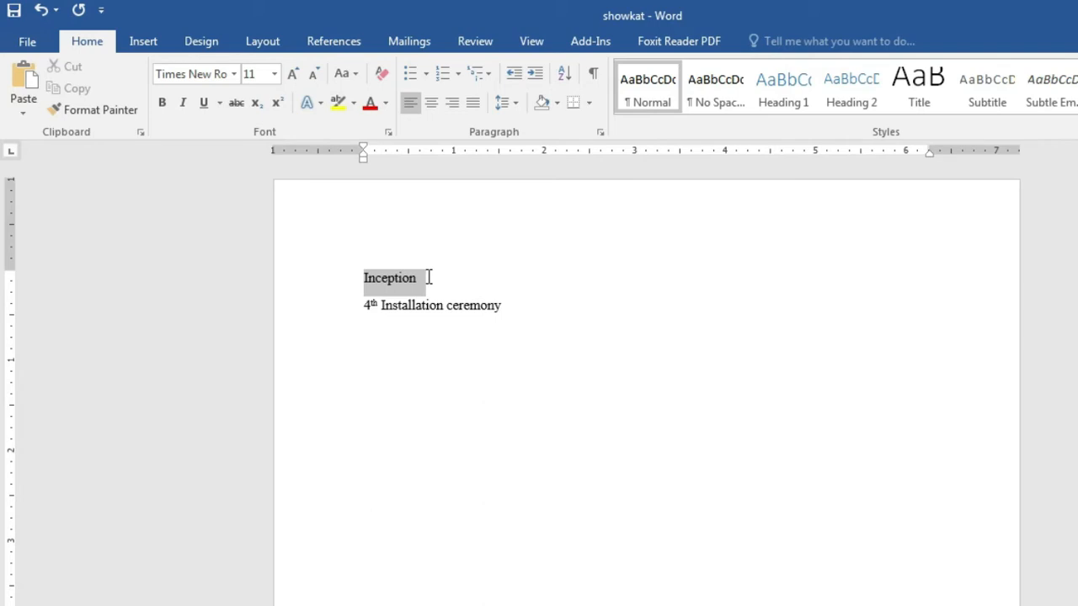
left_click_drag(429, 277, 426, 285)
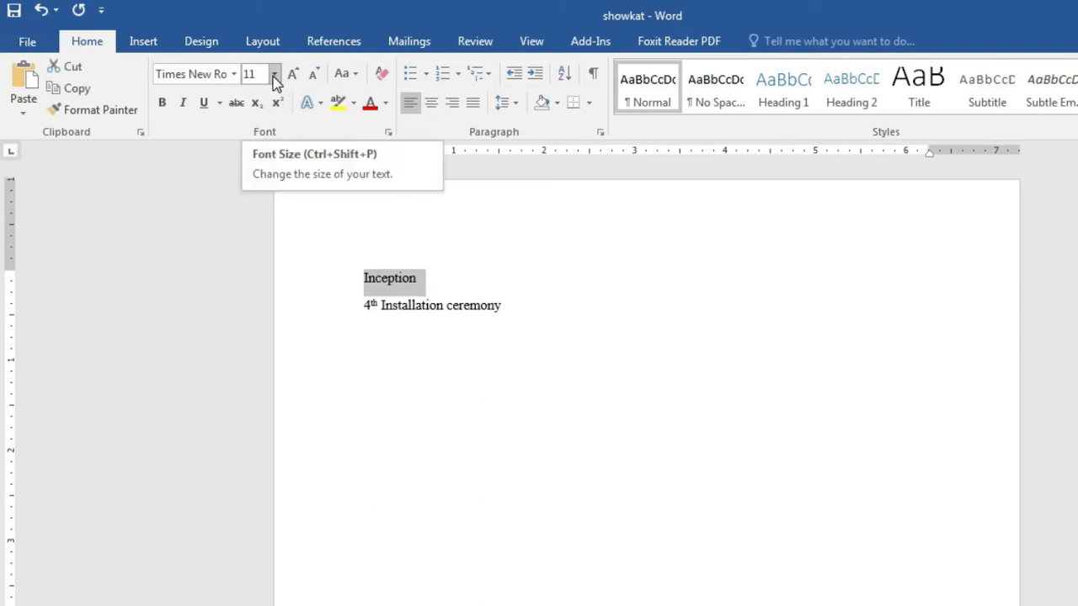
left_click(274, 75)
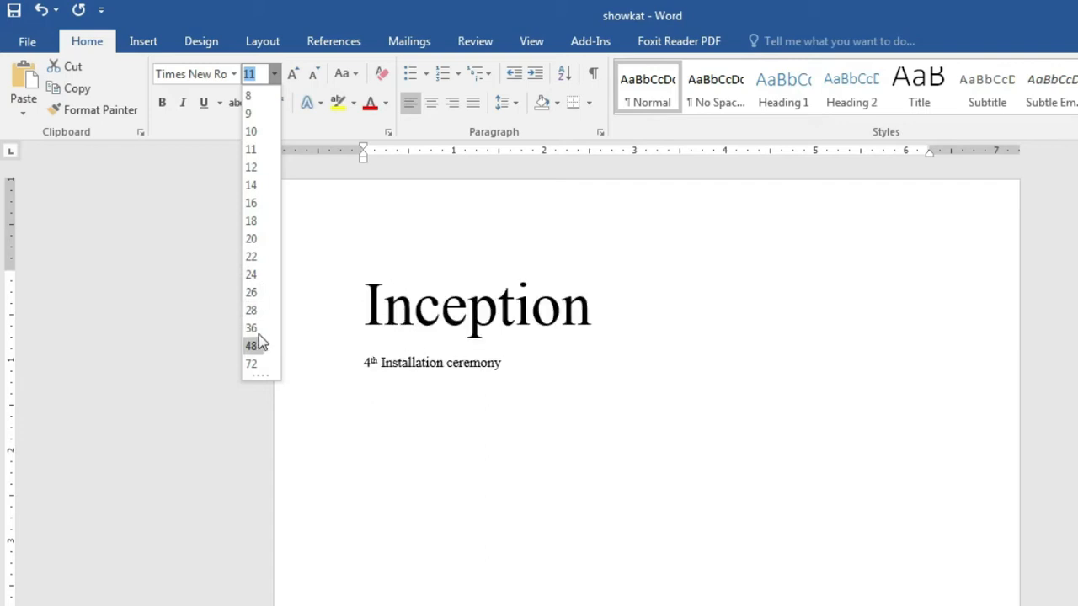
left_click(253, 275)
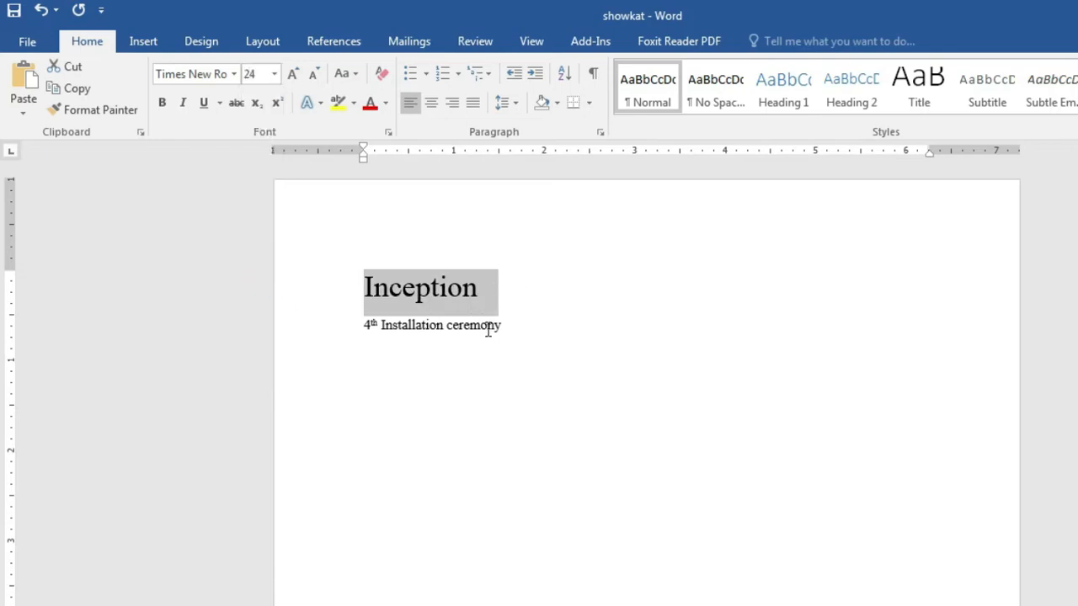
left_click(447, 330)
left_click_drag(361, 328, 533, 326)
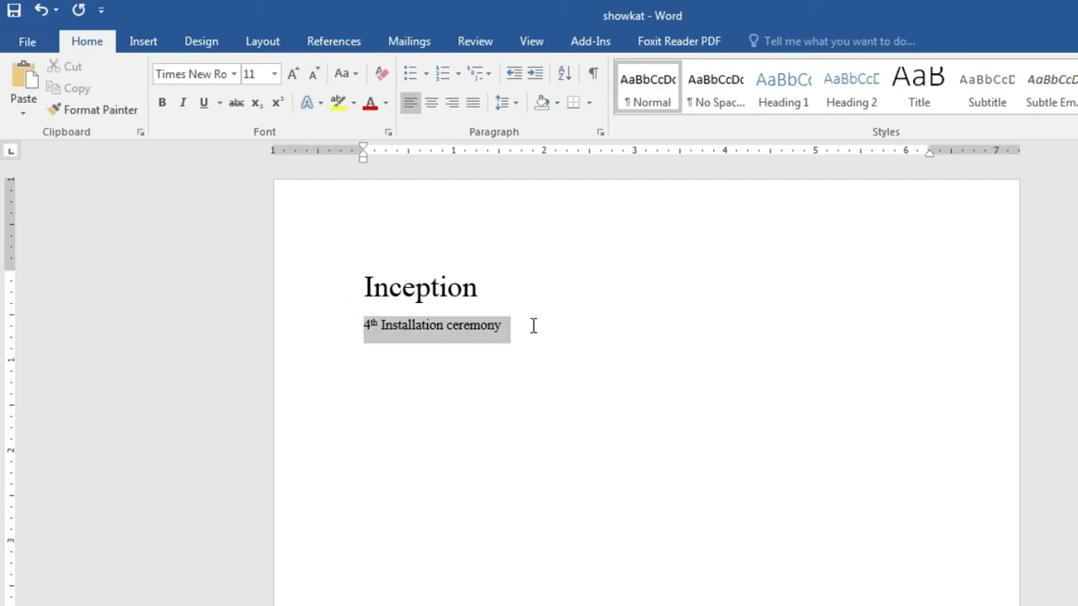
Step: Set the 4th Installation ceremony line to 16 pt and check both lines' sizes
left_click(274, 74)
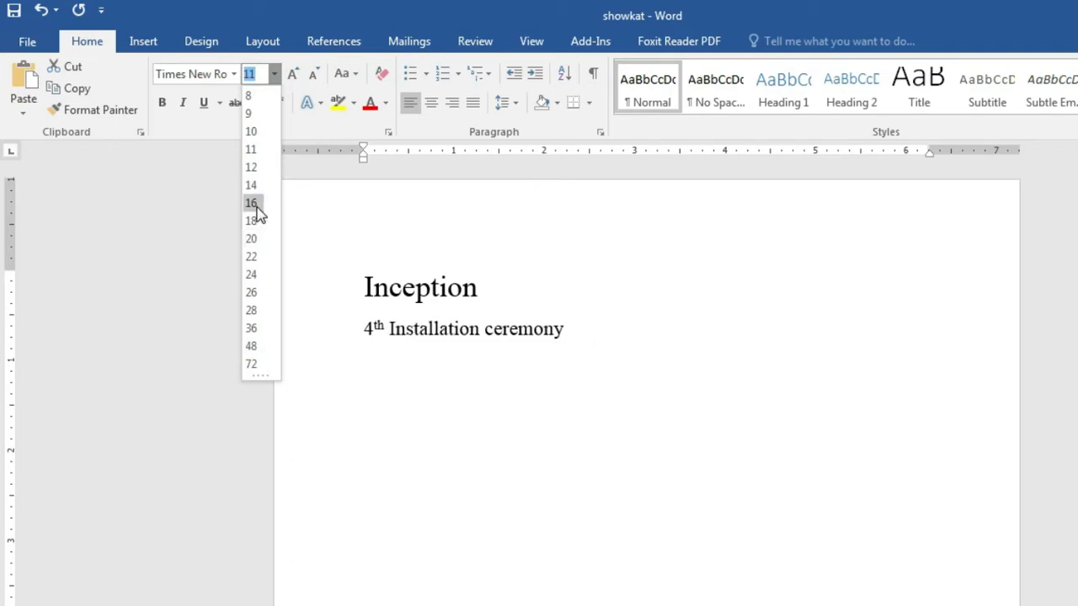
left_click(256, 204)
left_click(678, 335)
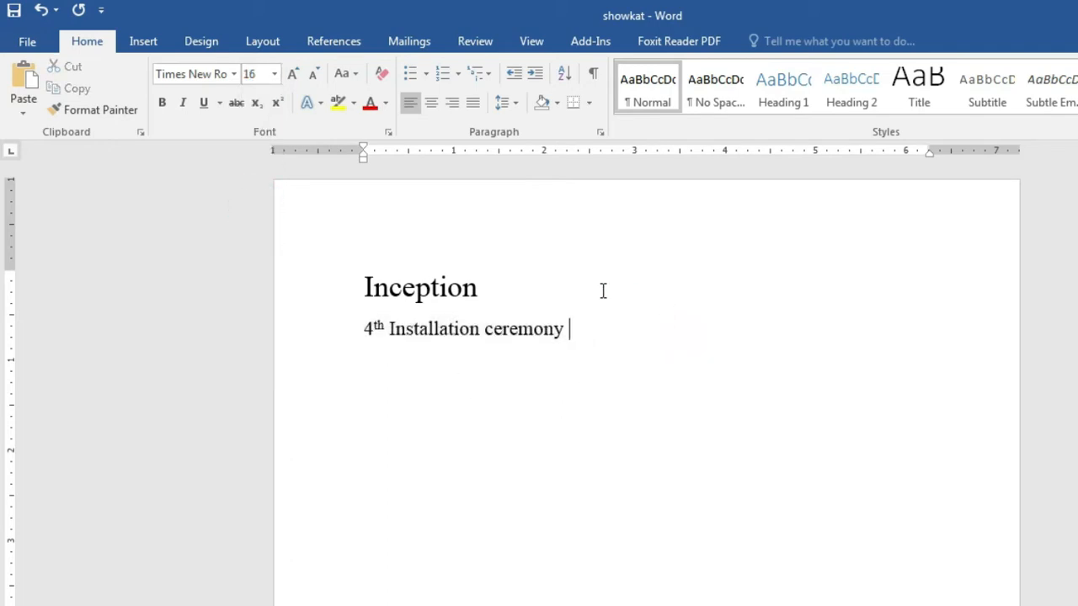
left_click(406, 290)
left_click(459, 328)
Step: Select Inception and look at the font size list without changing it
left_click_drag(358, 283, 497, 301)
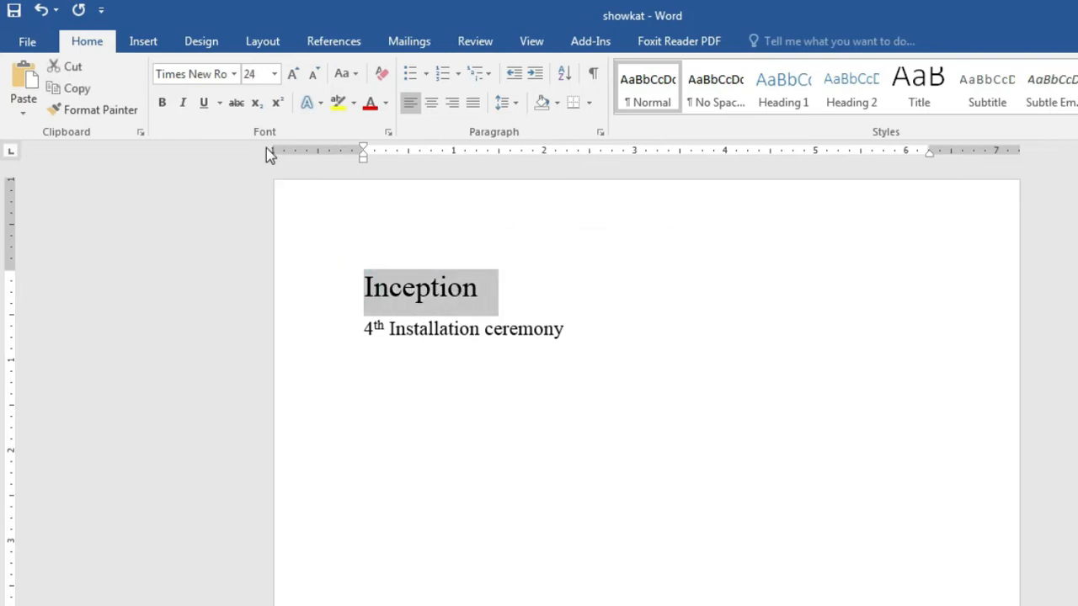
left_click(273, 76)
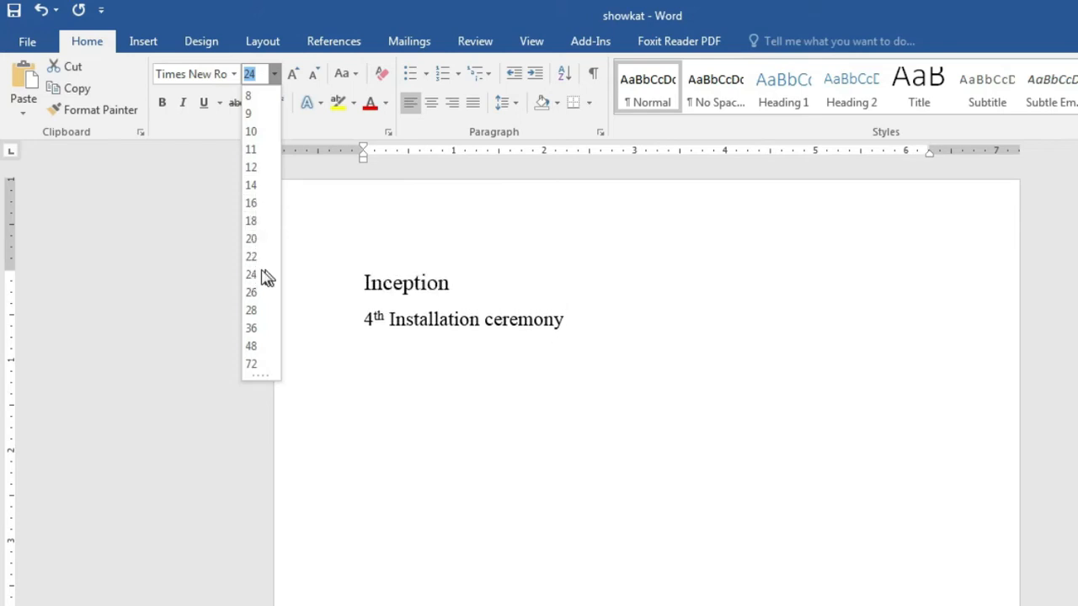
key("Escape")
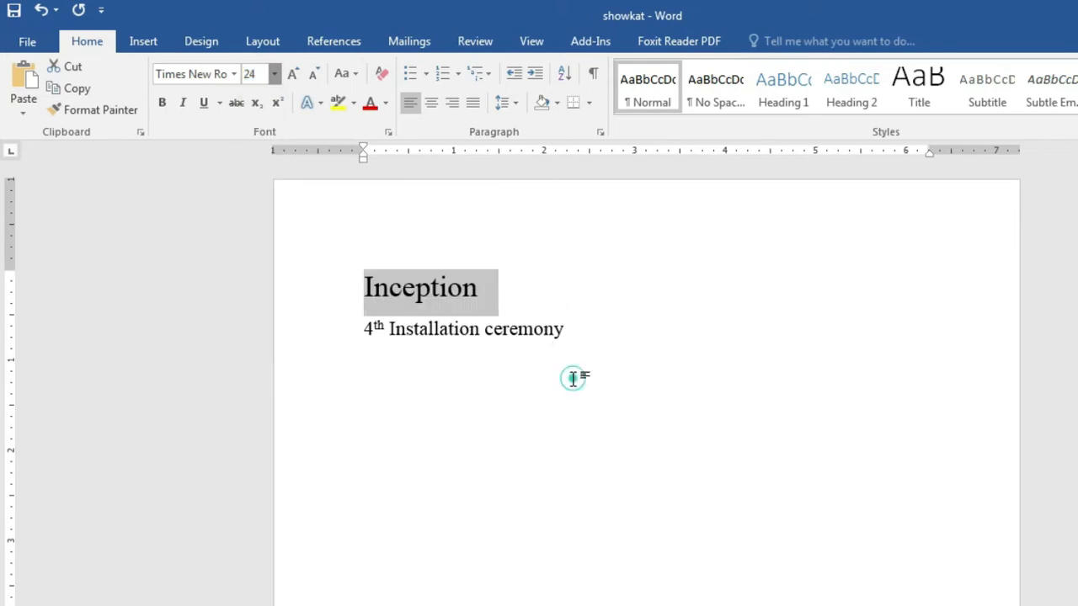
left_click(365, 289)
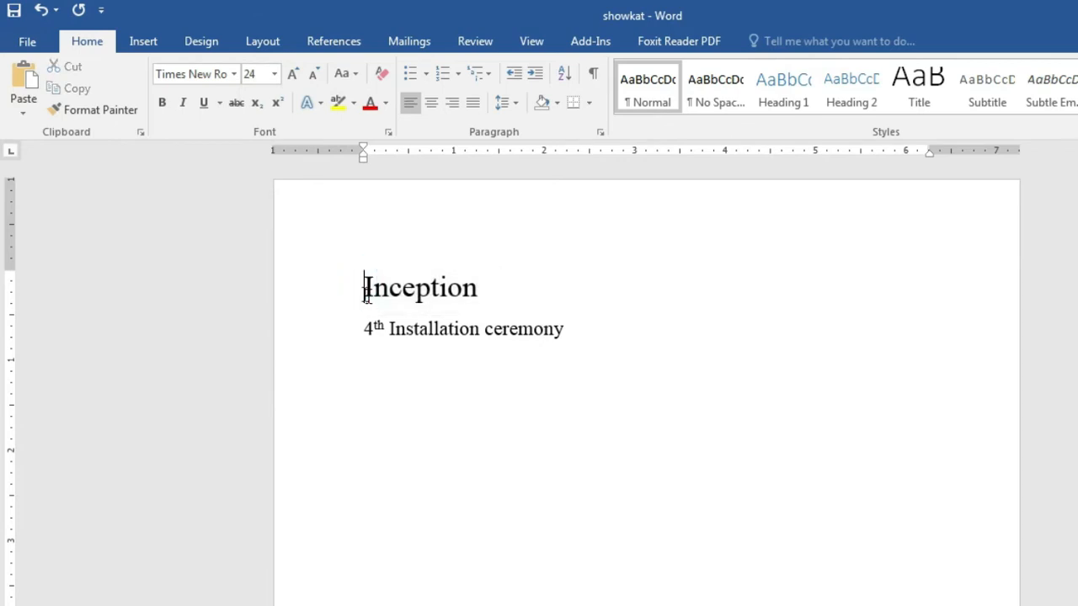
Step: Select both lines, set them to 18 pt, and confirm each line's size
left_click_drag(363, 288, 611, 342)
left_click(274, 75)
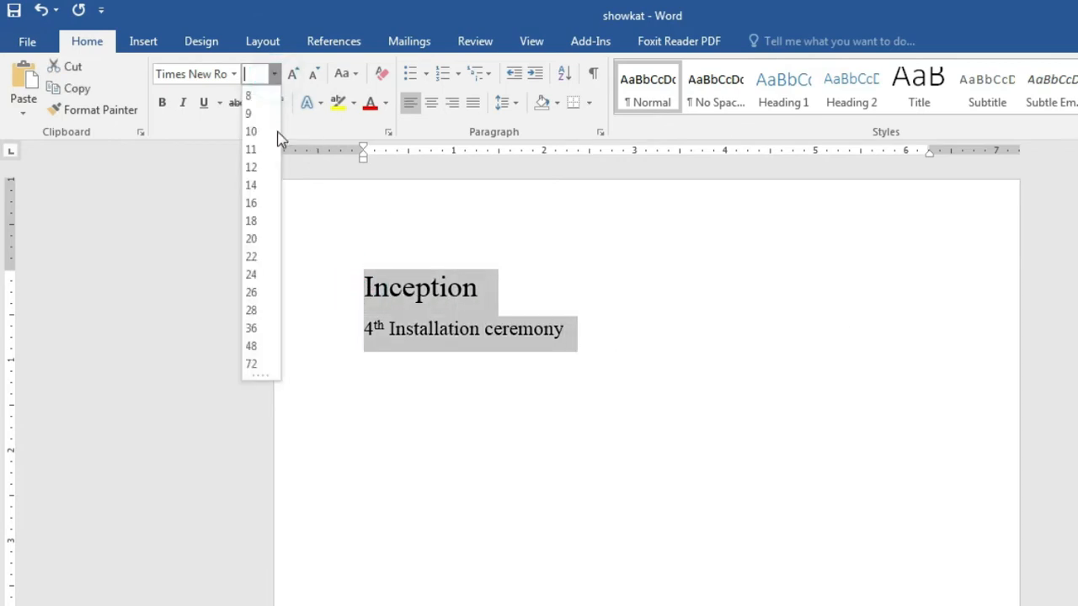
left_click(252, 221)
left_click(441, 344)
left_click(421, 283)
left_click(472, 323)
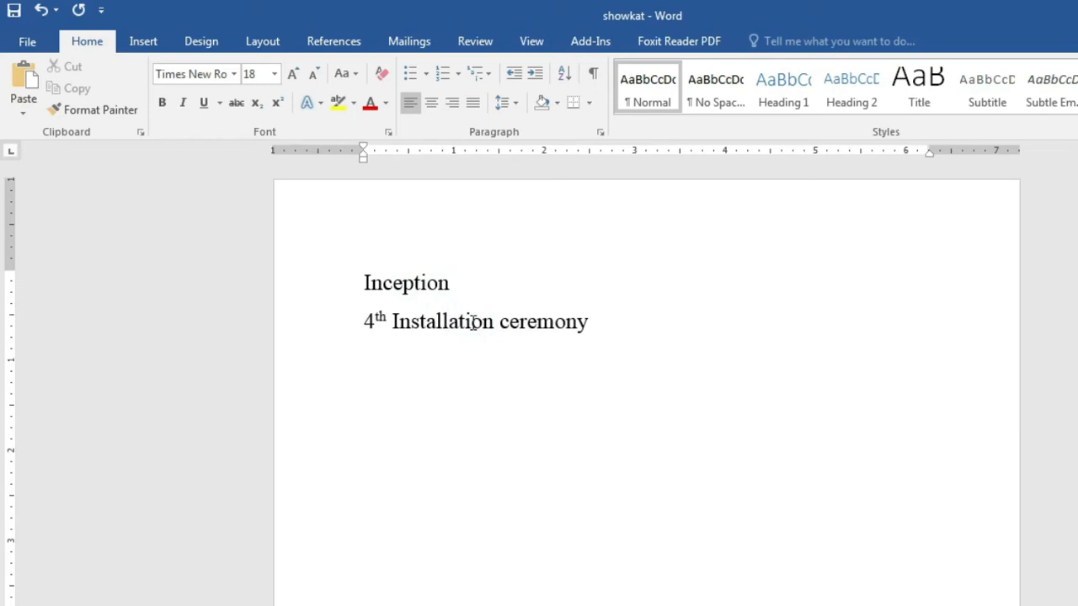
left_click_drag(360, 288, 590, 277)
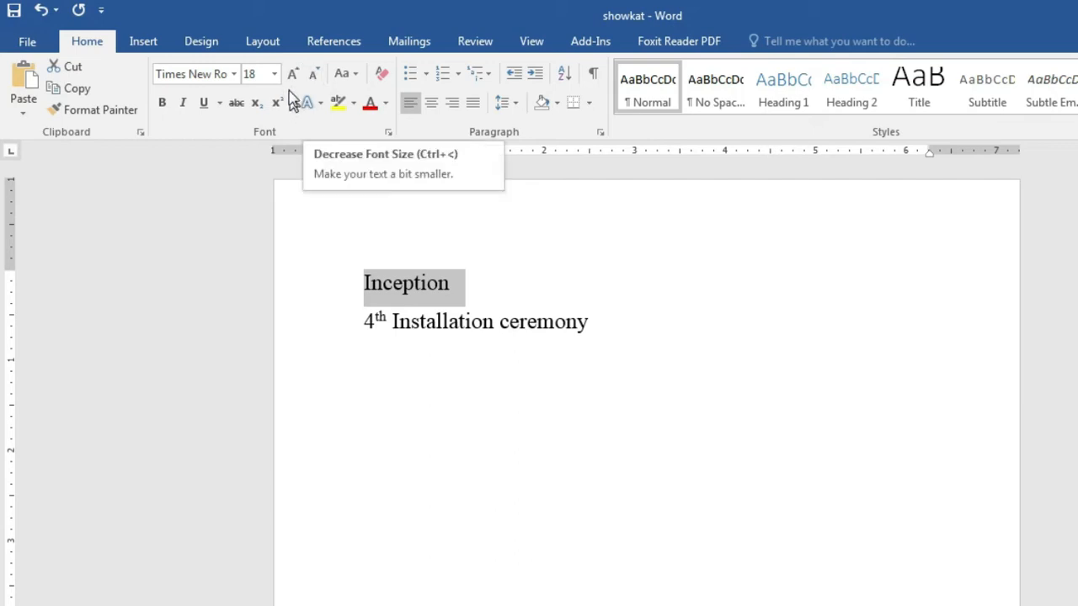
Step: Grow the Inception heading several steps, then shrink it down to 22 pt
left_click(291, 74)
left_click(291, 75)
left_click(292, 75)
left_click(292, 74)
left_click(292, 74)
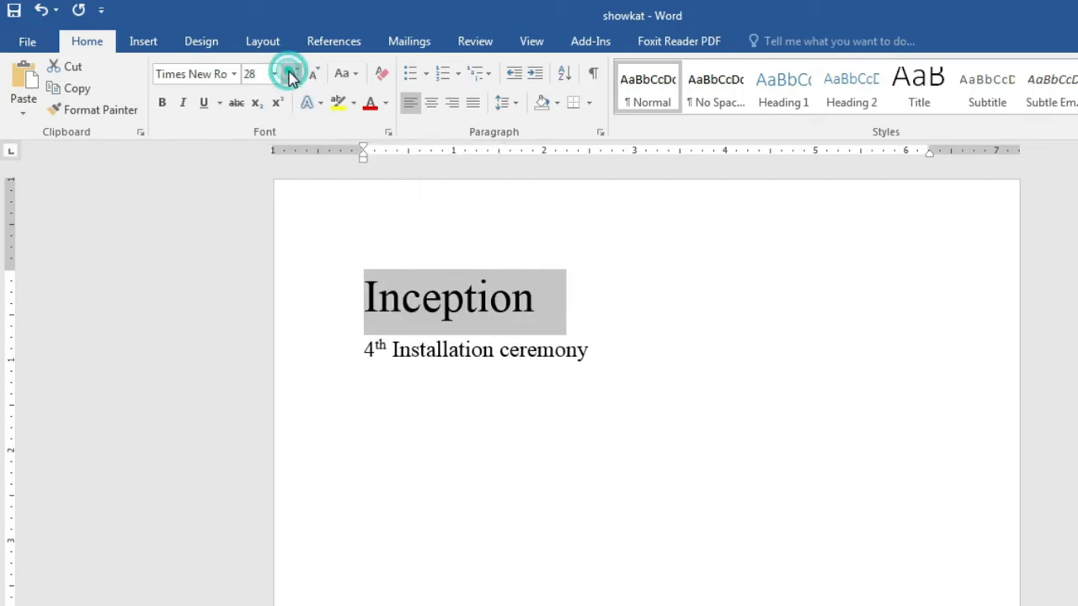
left_click(290, 74)
left_click(291, 74)
left_click(312, 78)
left_click(313, 78)
left_click(312, 78)
left_click(312, 77)
left_click(313, 77)
left_click(313, 78)
Step: Grow the 4th Installation ceremony line once, then shrink it back to 18 pt
left_click_drag(363, 335, 602, 327)
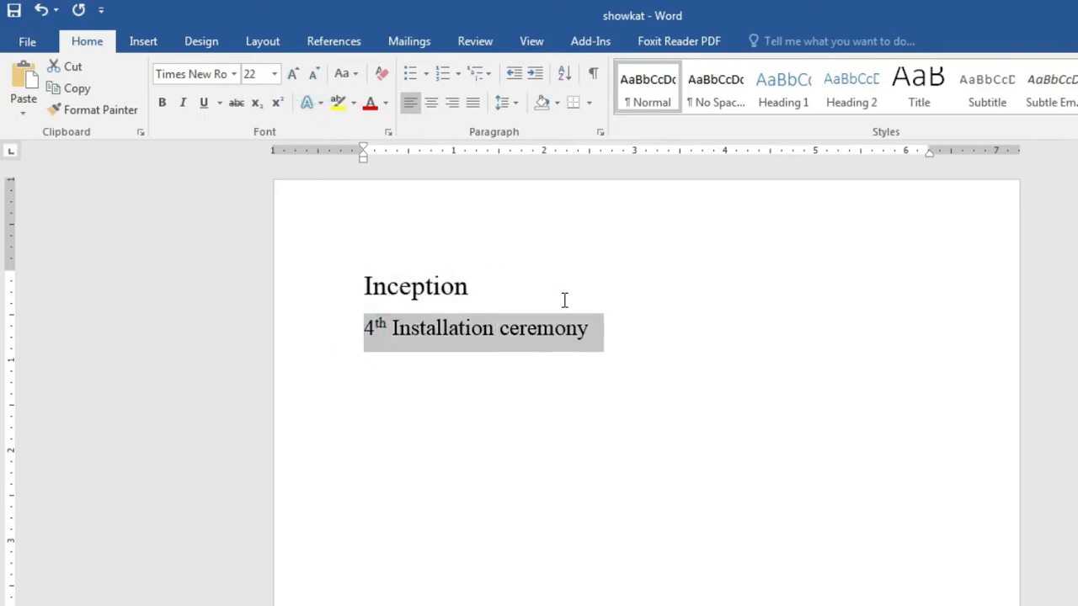
left_click(291, 74)
left_click(290, 74)
left_click(290, 74)
left_click(313, 74)
left_click(312, 74)
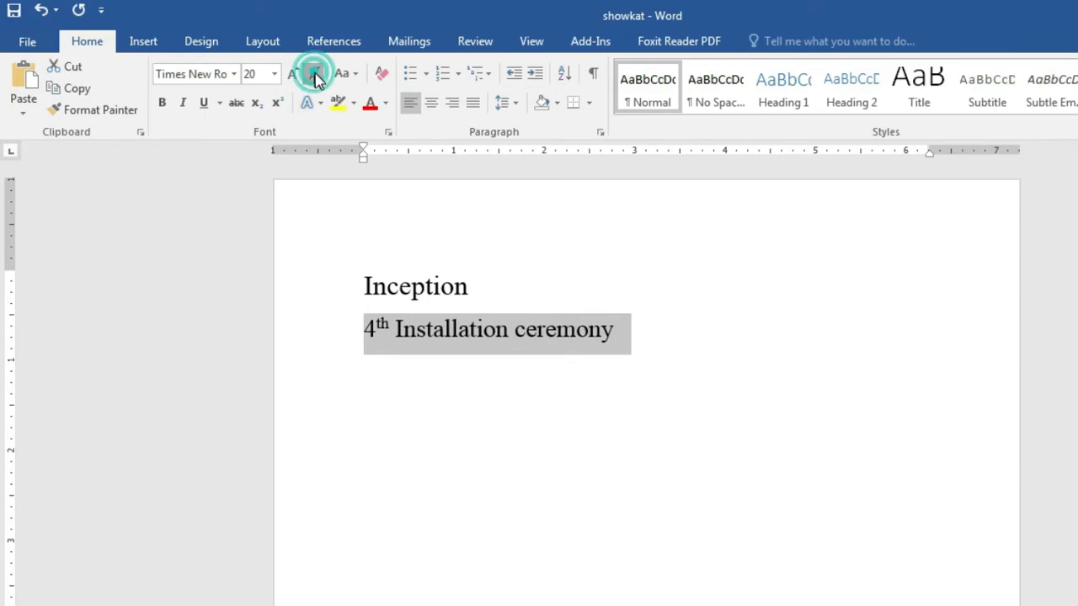
left_click(312, 75)
left_click(630, 435)
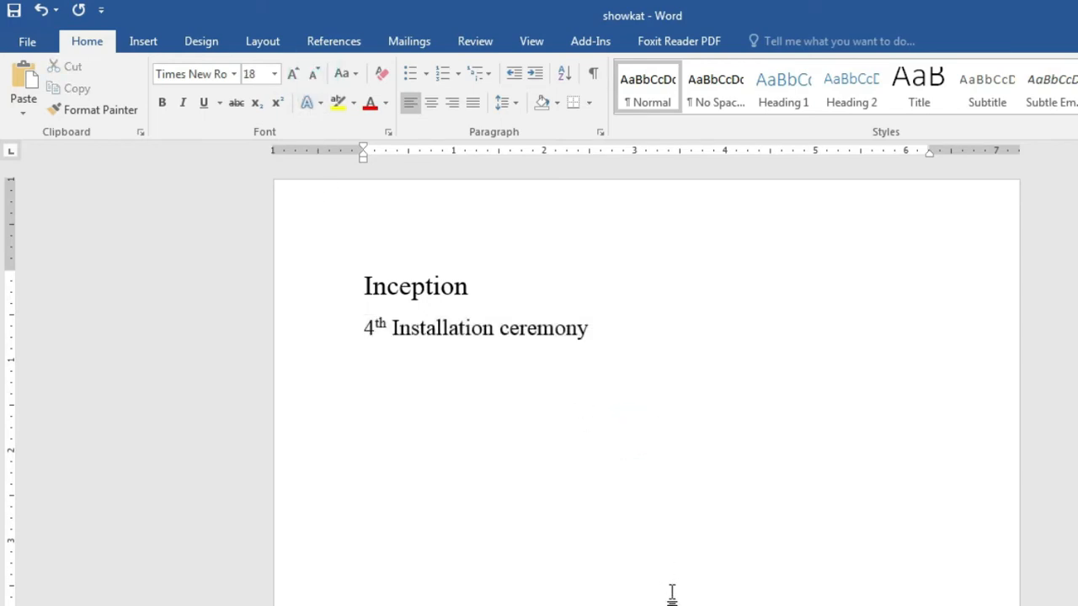
left_click(640, 605)
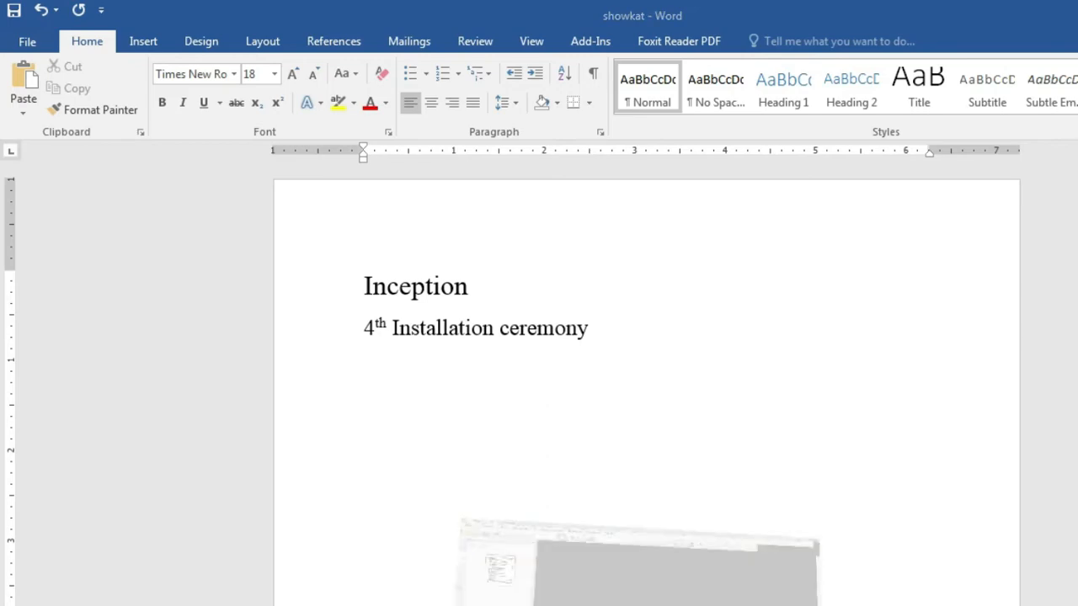
Step: In Our Program.pdf, highlight the Class-2 'Bold, Italic, Under Line' lesson item
left_click(549, 602)
left_click(739, 442)
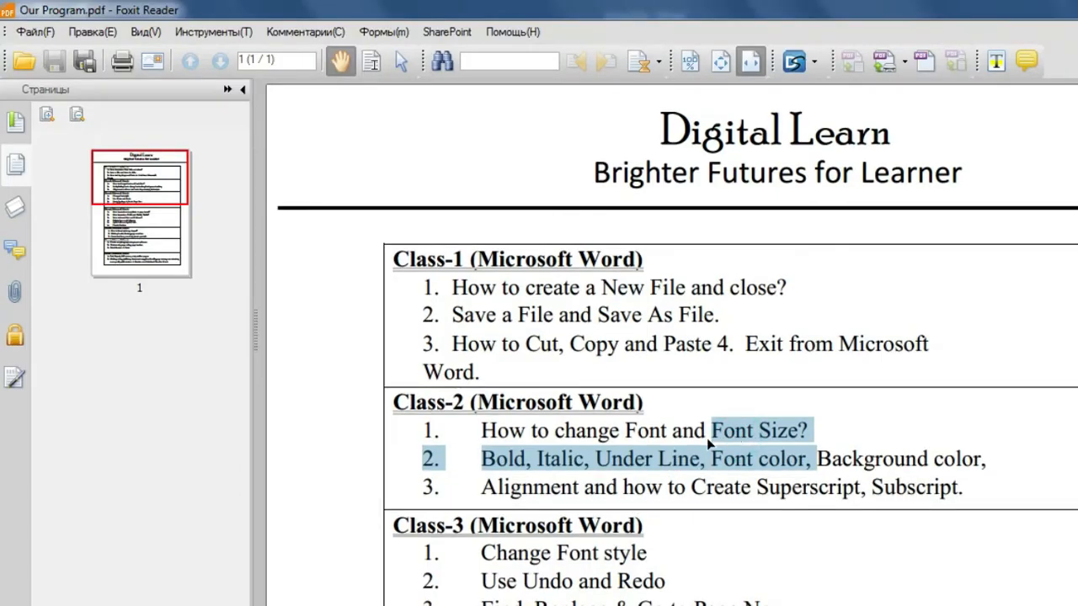
left_click(798, 452)
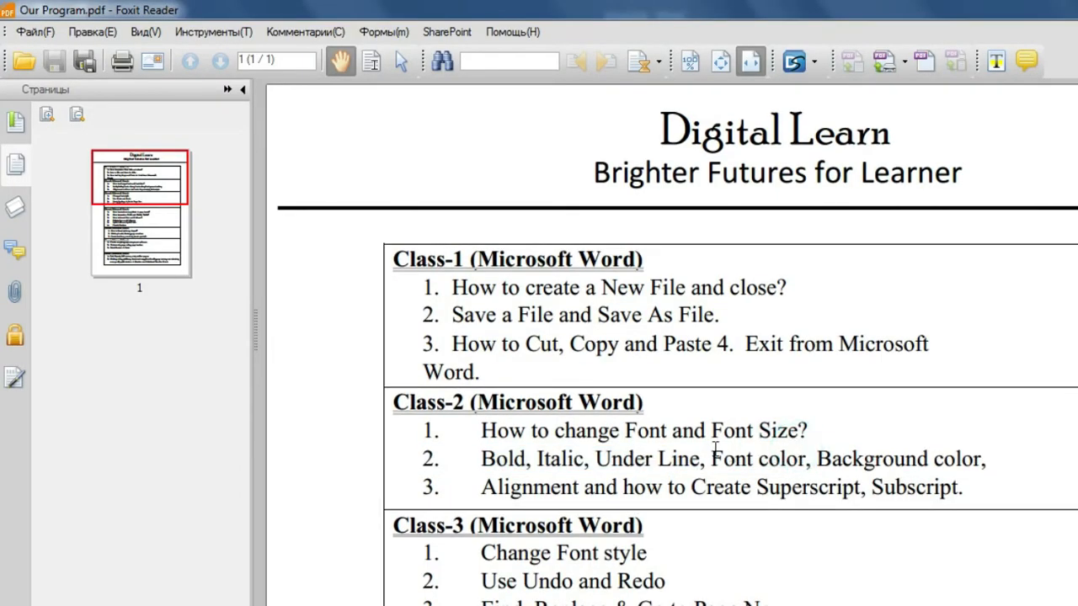
left_click_drag(482, 457, 745, 455)
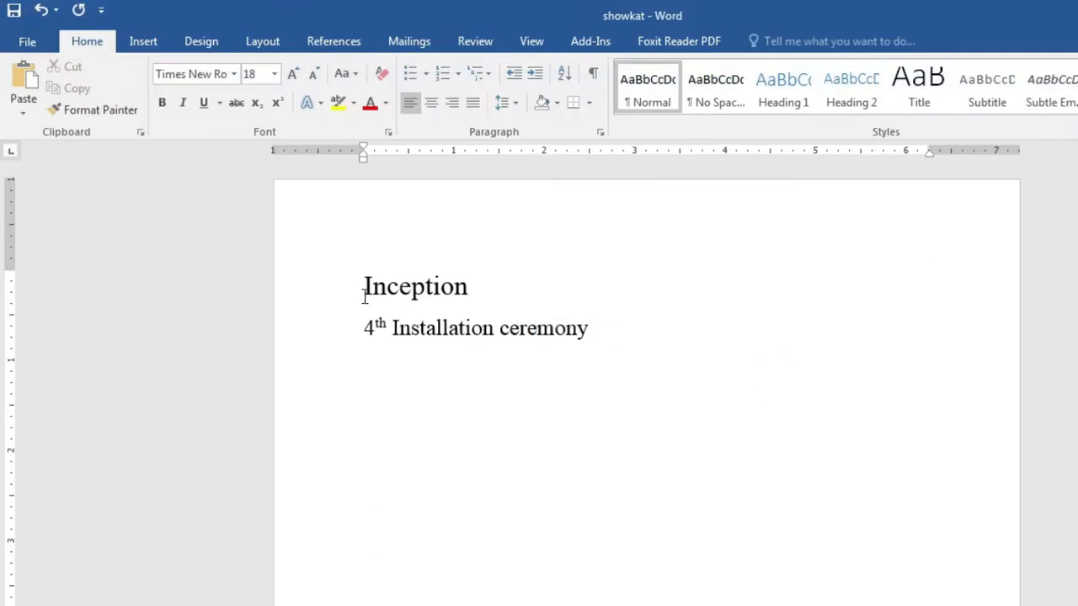
left_click_drag(363, 290, 484, 291)
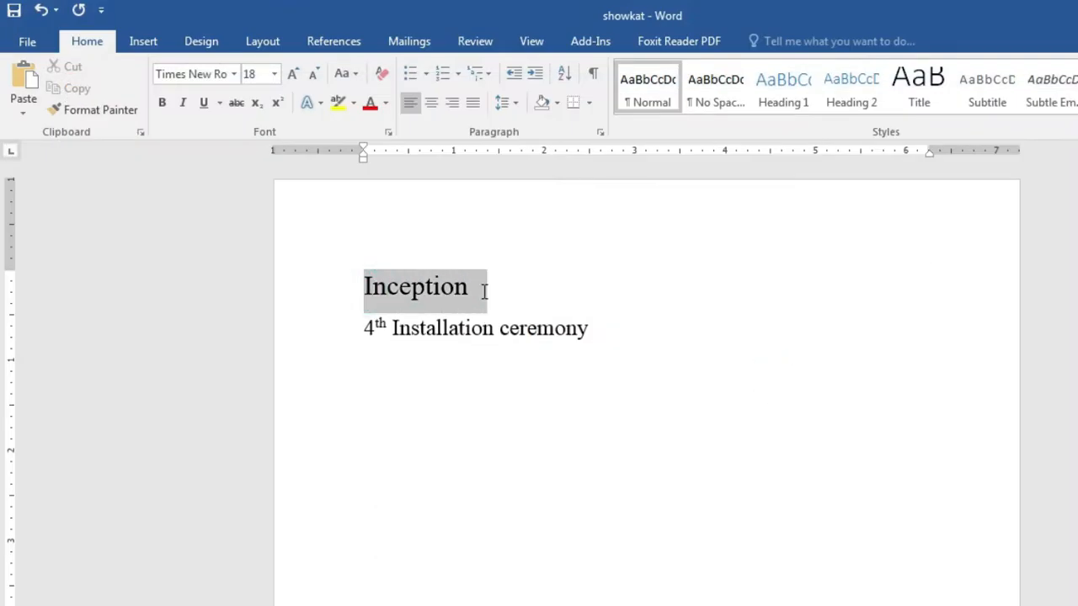
left_click_drag(484, 291, 486, 301)
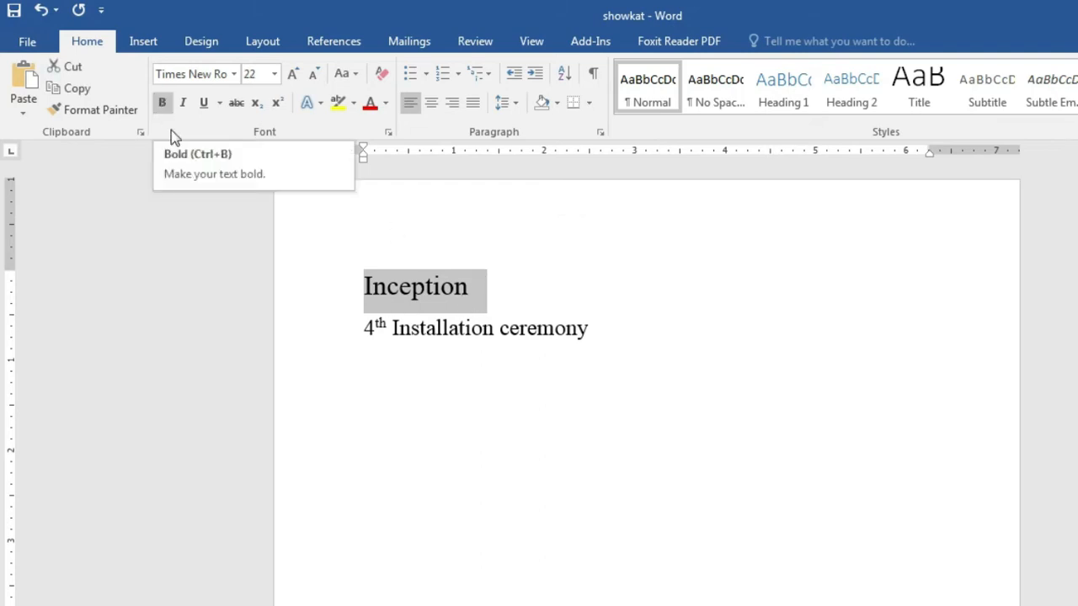
left_click(163, 107)
left_click(163, 106)
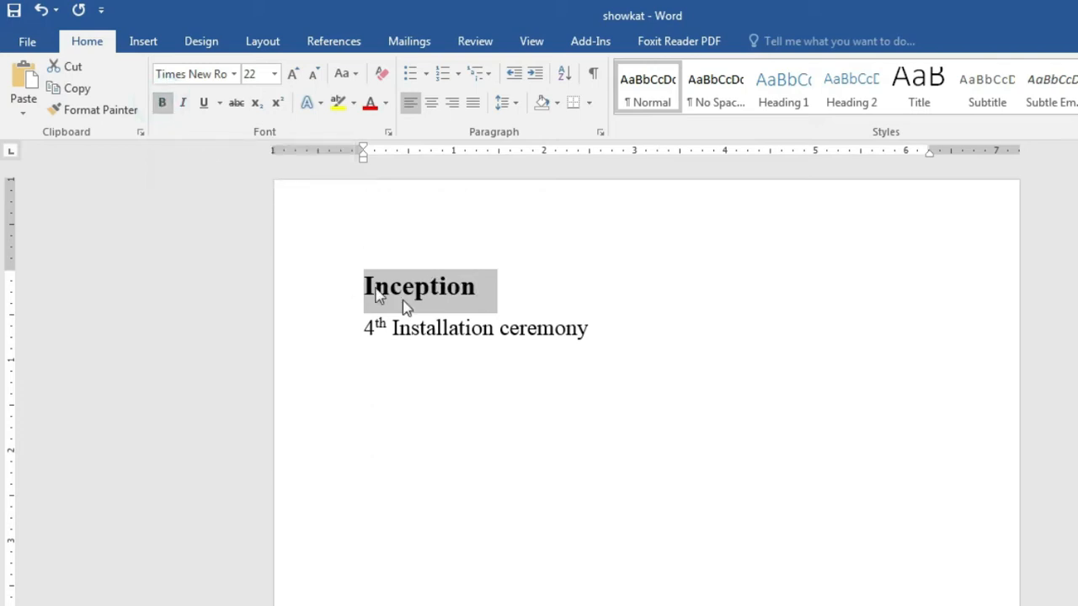
left_click(427, 329)
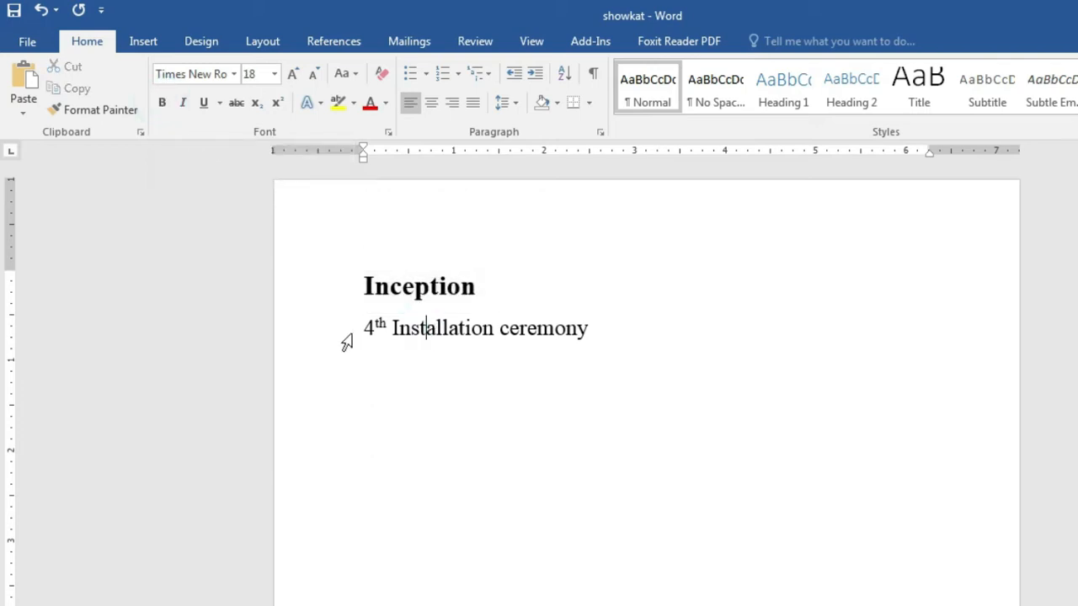
left_click_drag(353, 330, 621, 325)
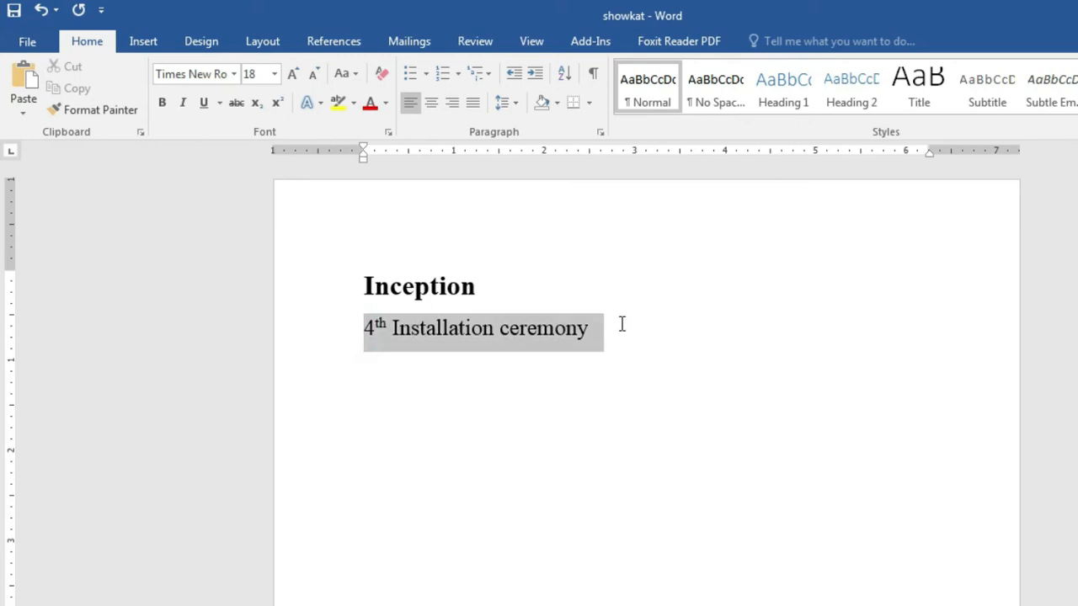
left_click(163, 104)
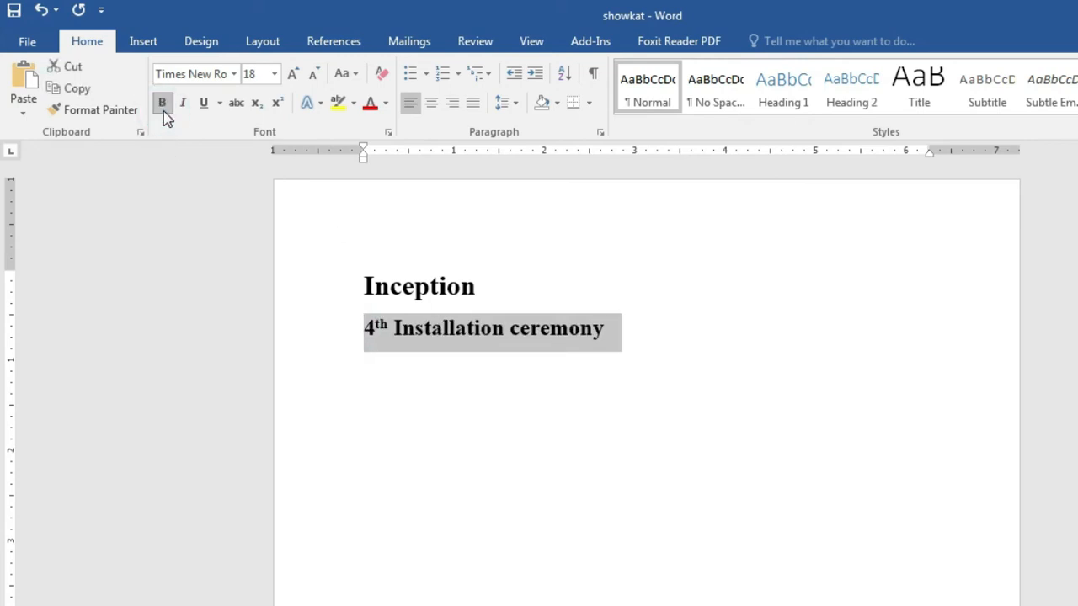
left_click(471, 289)
left_click_drag(362, 284, 498, 283)
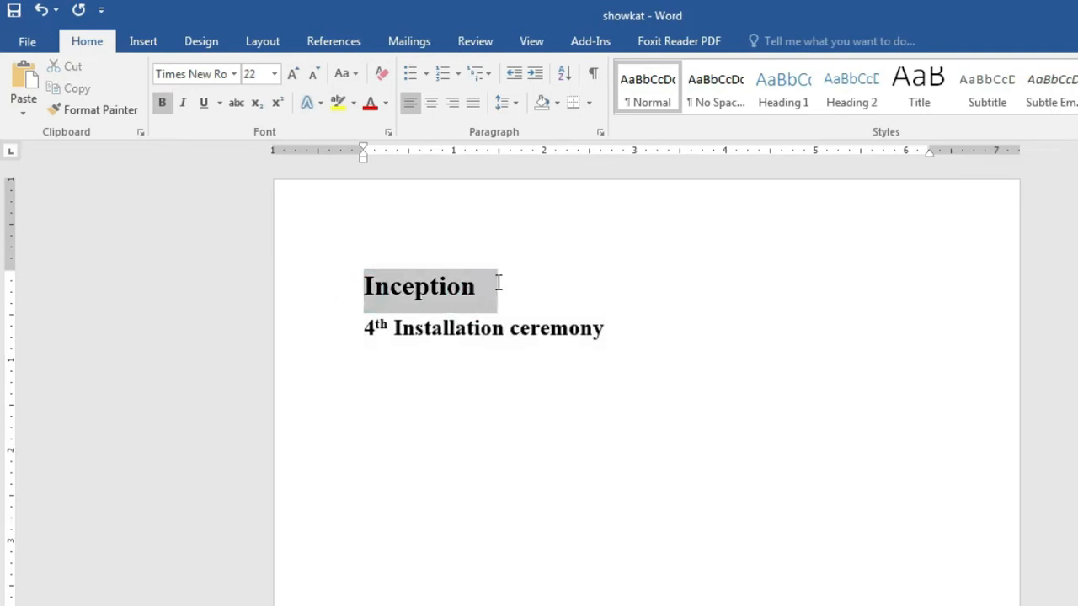
left_click(182, 104)
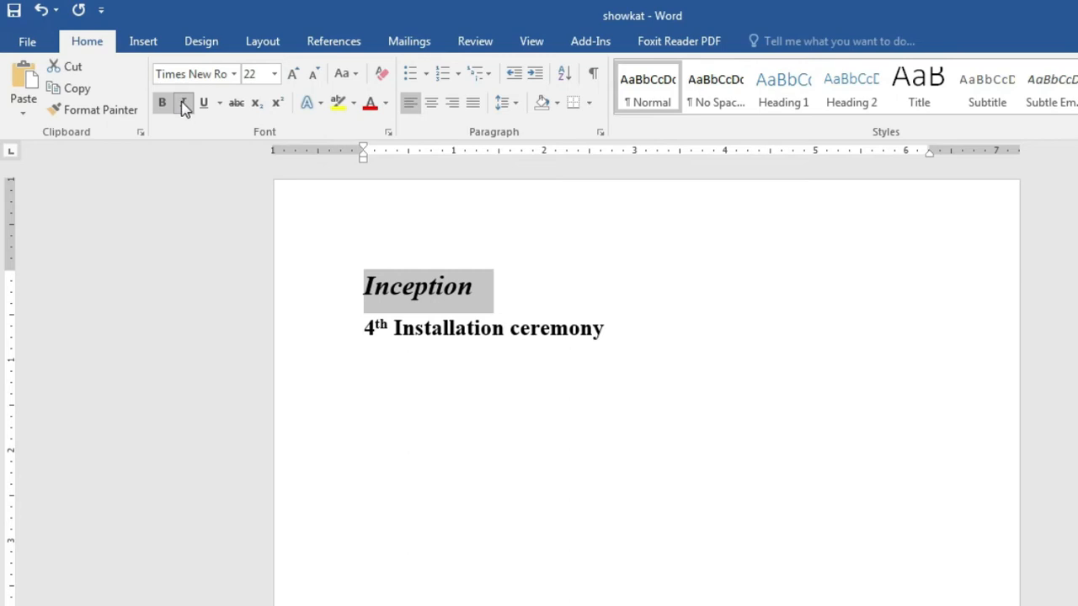
left_click(203, 103)
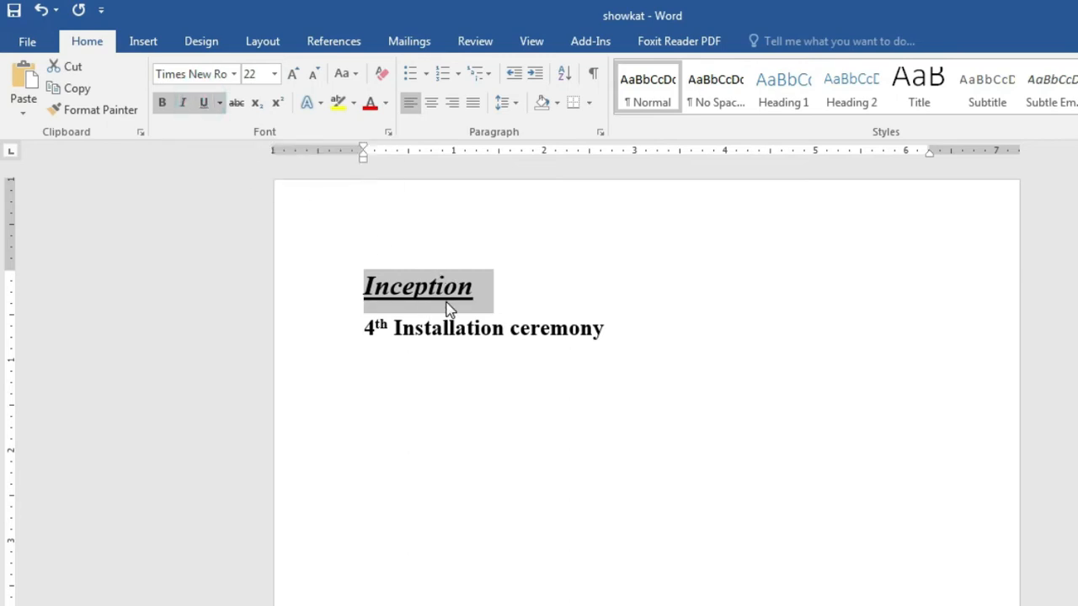
left_click(162, 103)
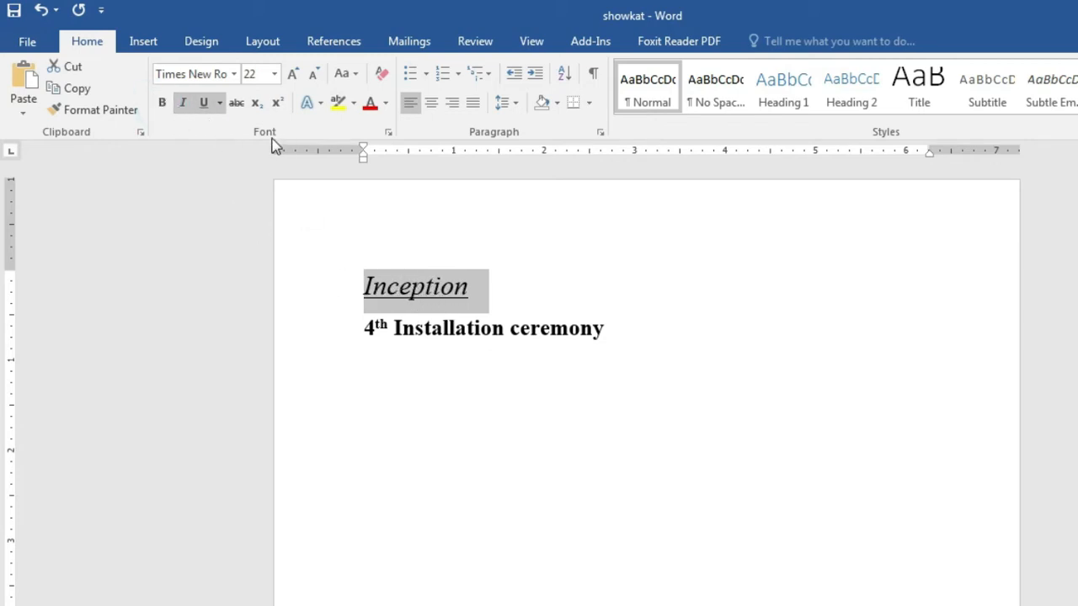
left_click(182, 103)
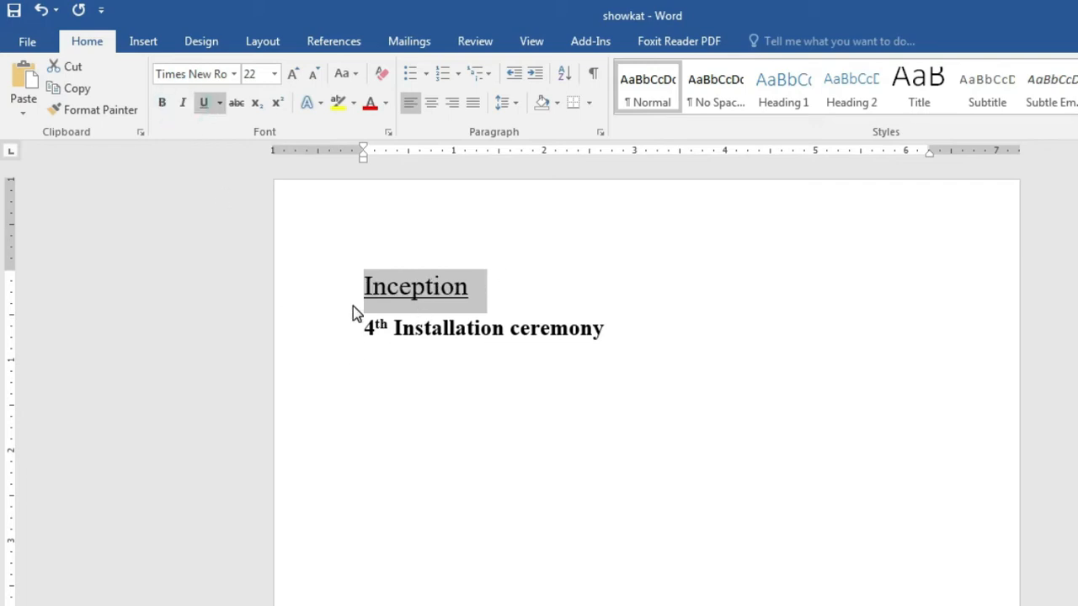
left_click(207, 108)
left_click(492, 303)
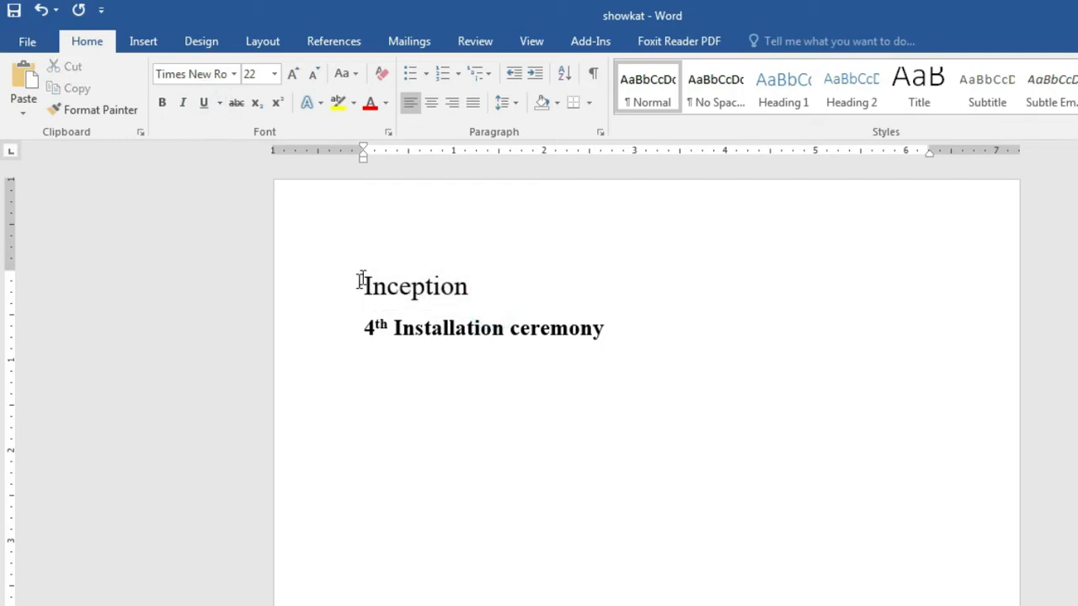
left_click(409, 286)
left_click(424, 327)
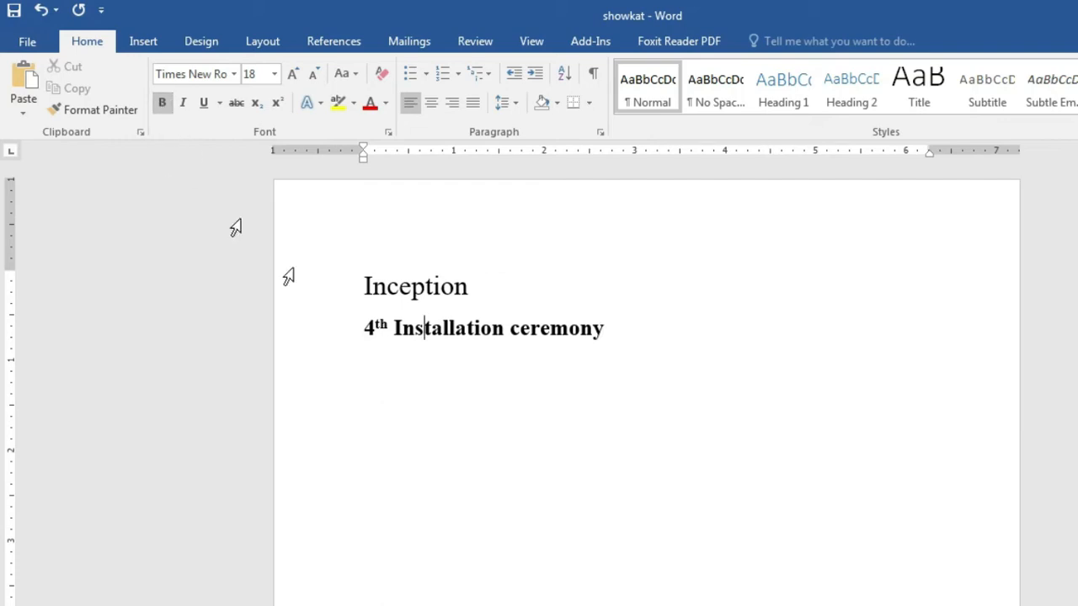
left_click_drag(360, 330, 637, 329)
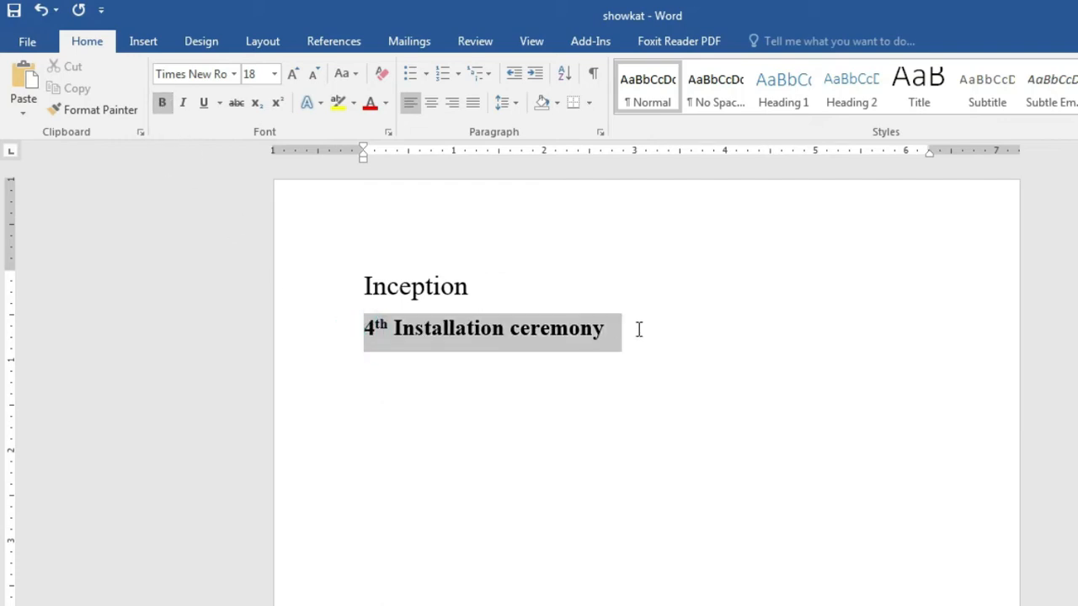
left_click(162, 102)
left_click(554, 420)
left_click(471, 337)
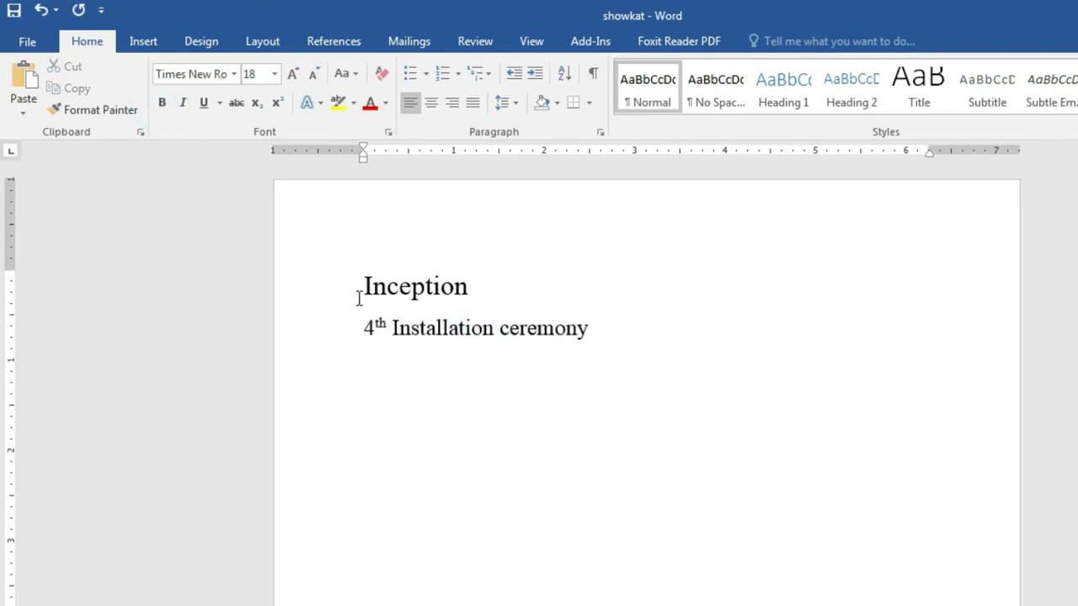
left_click_drag(368, 286, 480, 292)
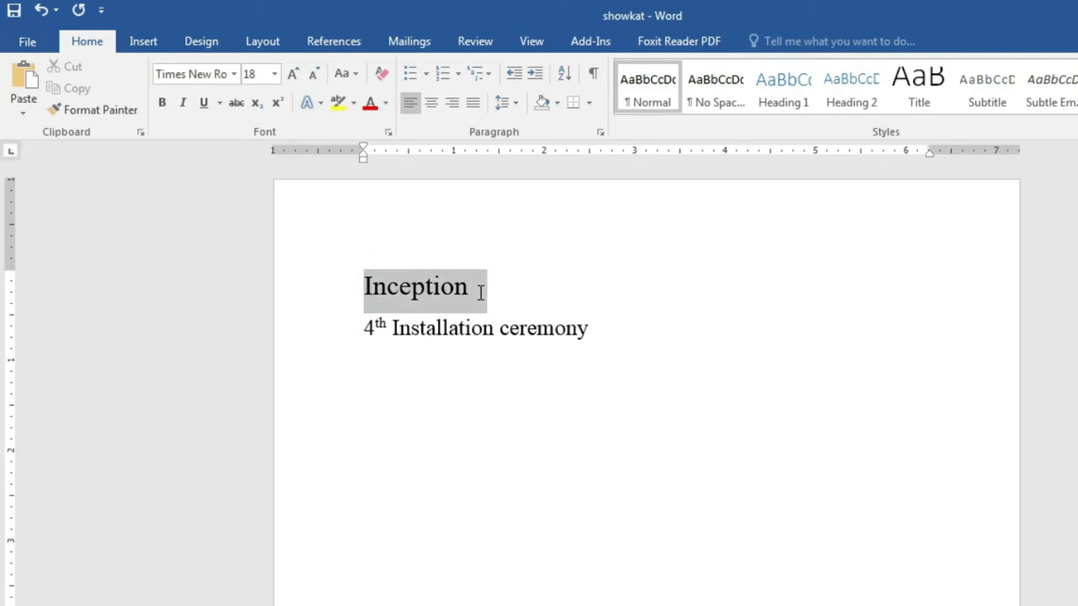
left_click(221, 109)
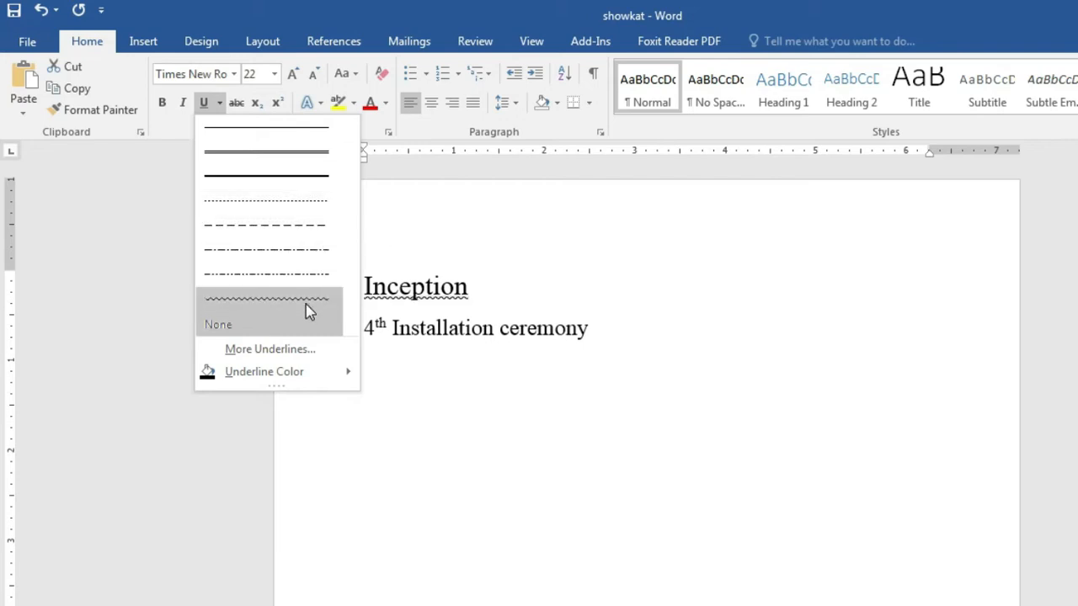
mouse_move(301, 374)
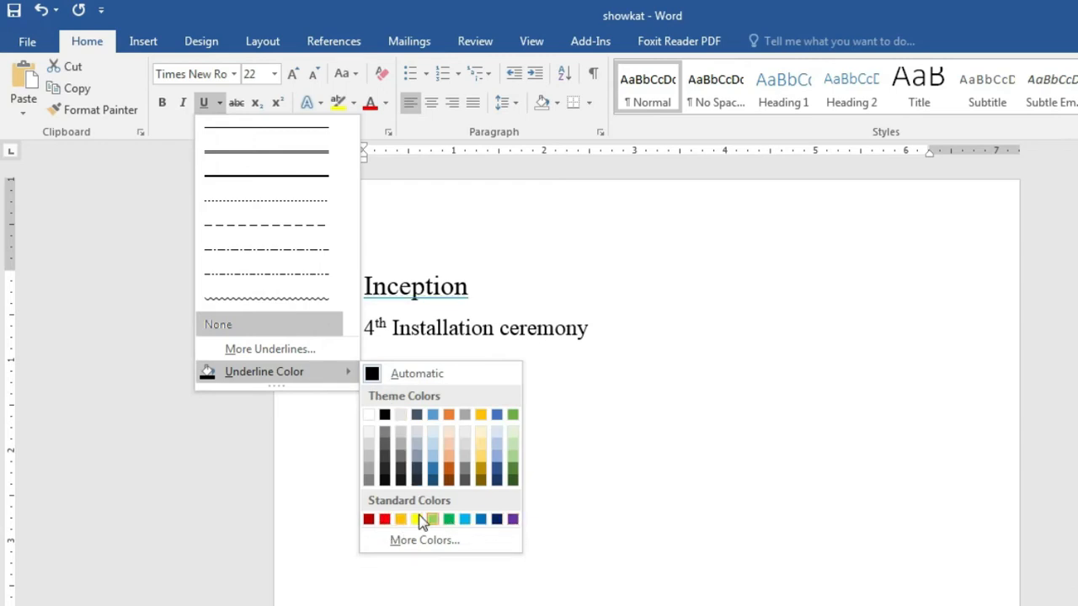
left_click(652, 459)
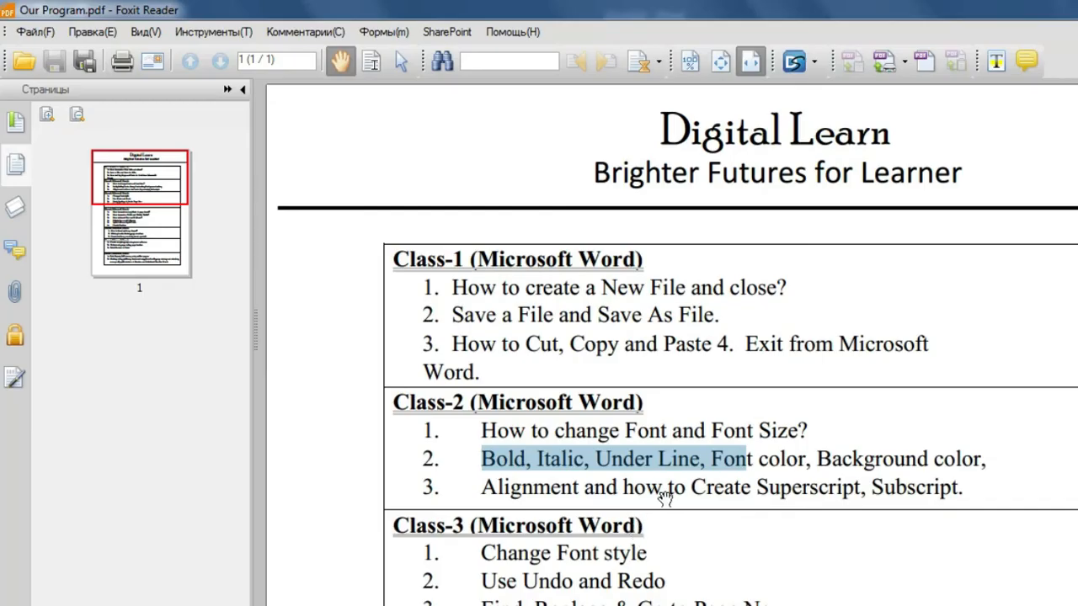
left_click(753, 460)
left_click_drag(714, 460, 421, 460)
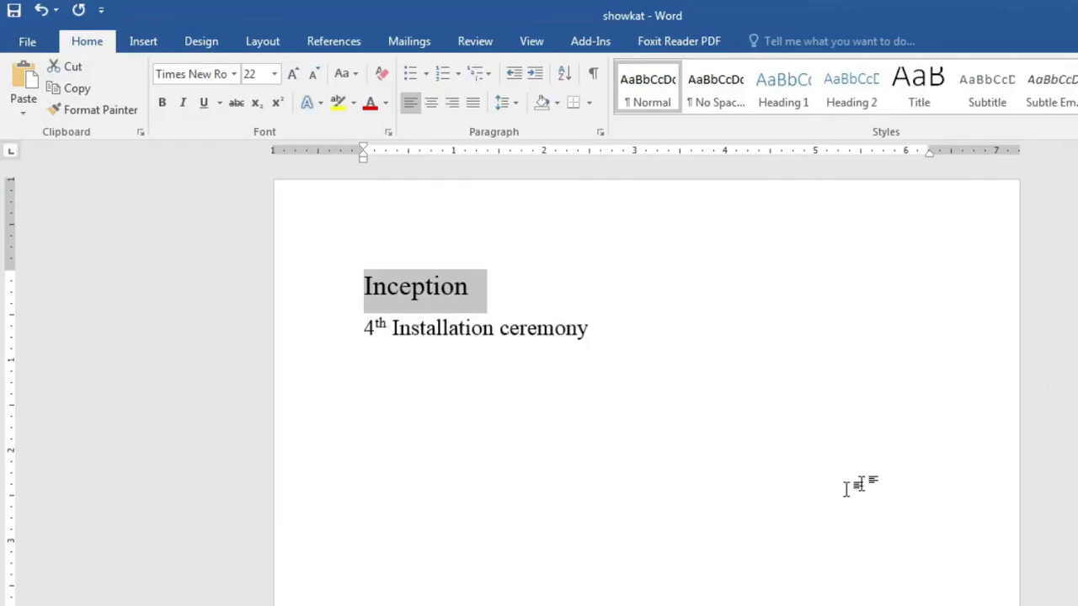
left_click(825, 494)
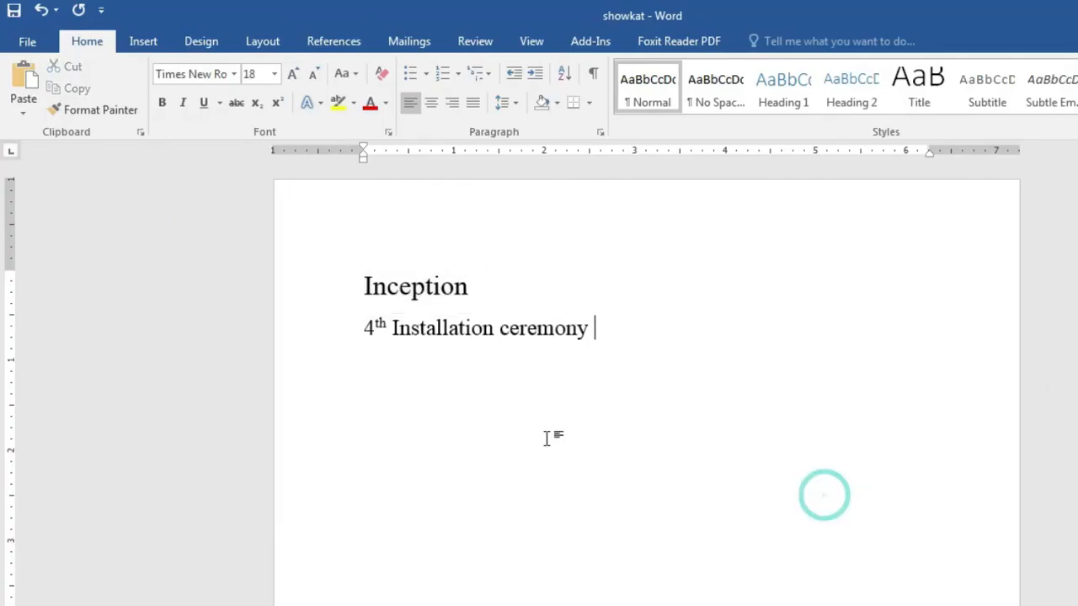
Step: Make the Inception heading green with Font Color
left_click_drag(368, 291, 482, 301)
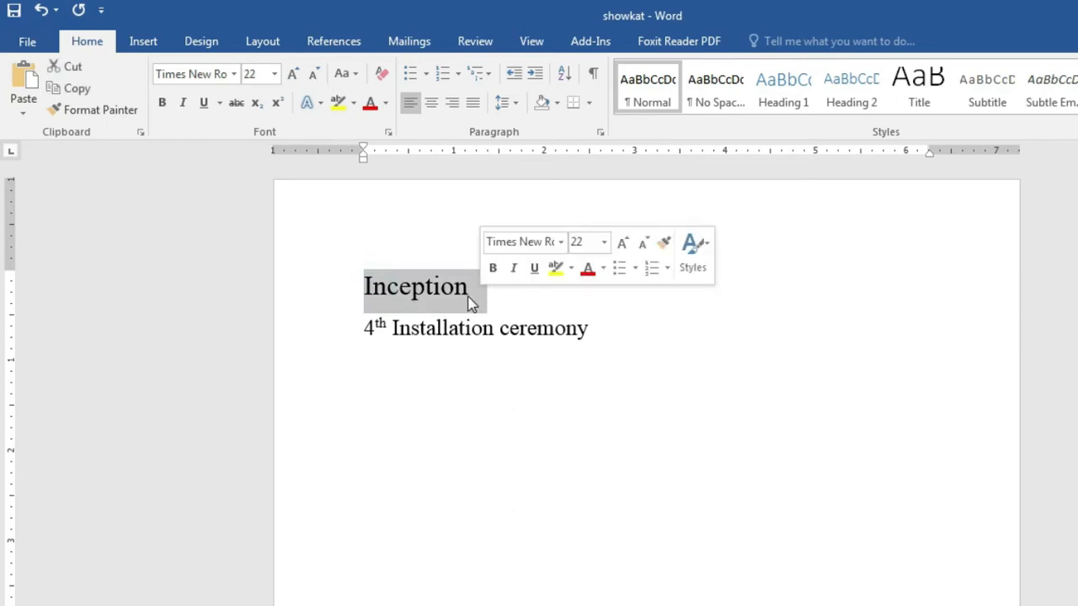
left_click(453, 297)
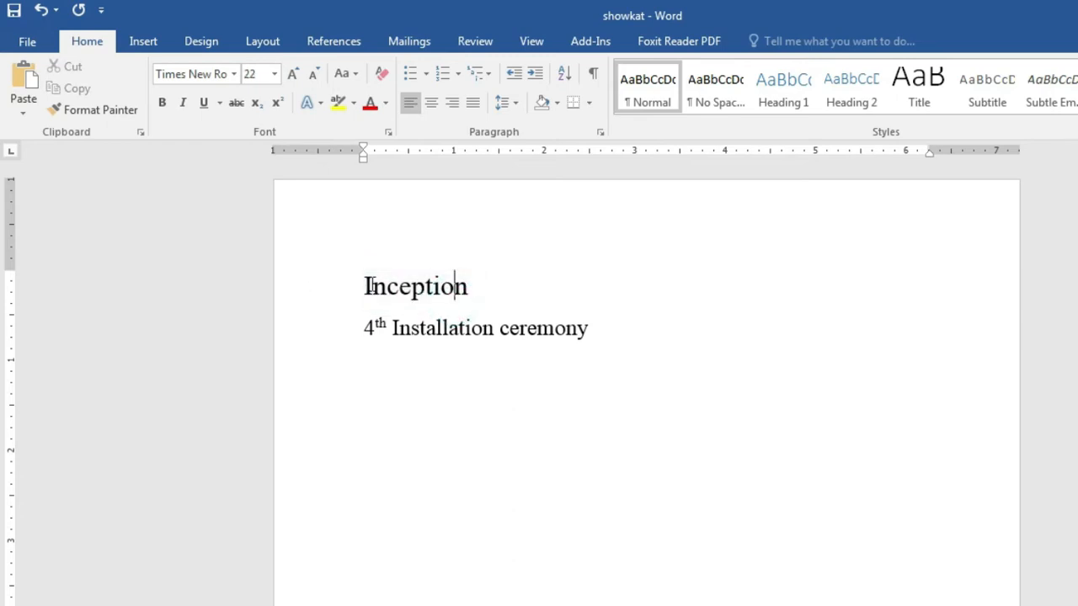
left_click_drag(363, 286, 496, 297)
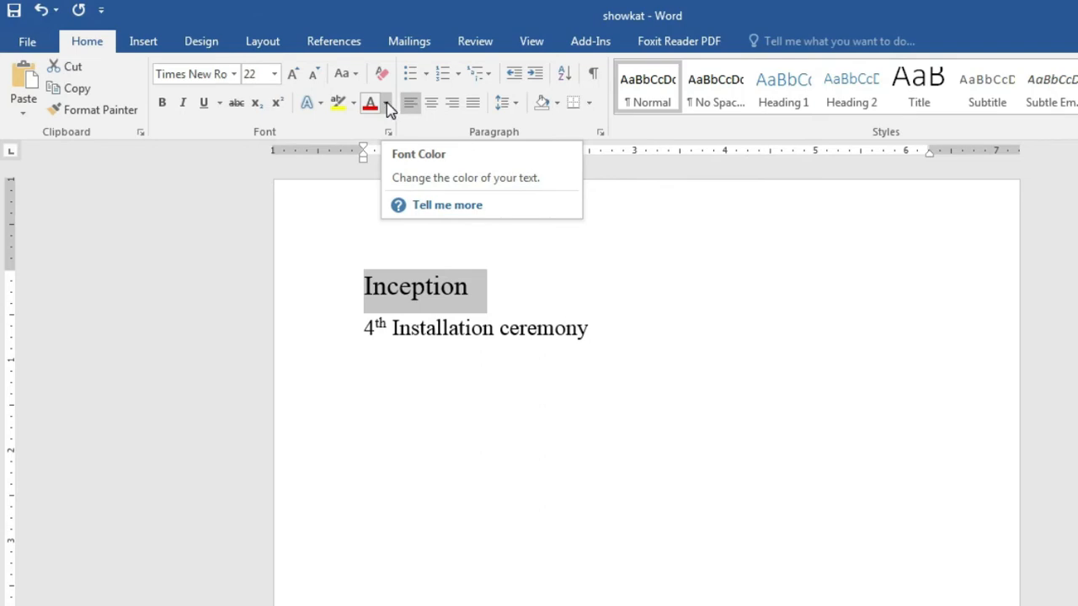
left_click(387, 102)
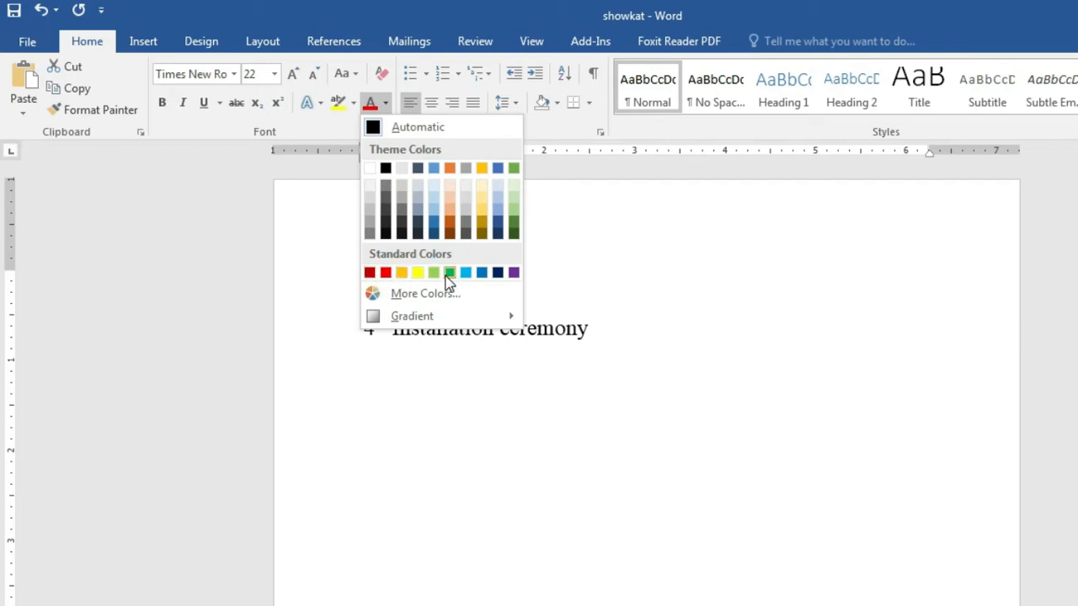
left_click(559, 285)
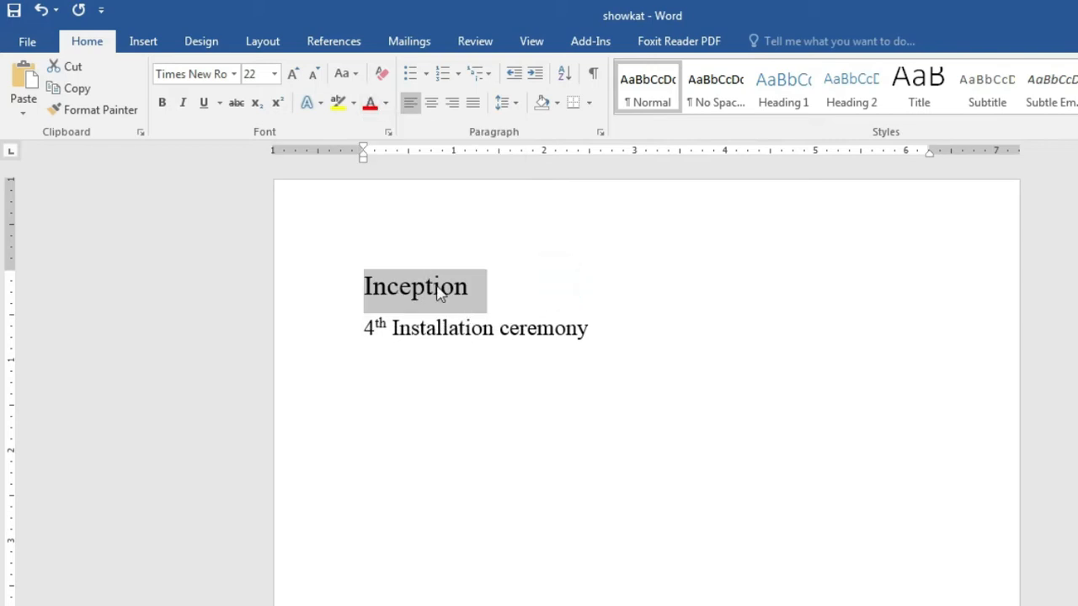
left_click(385, 103)
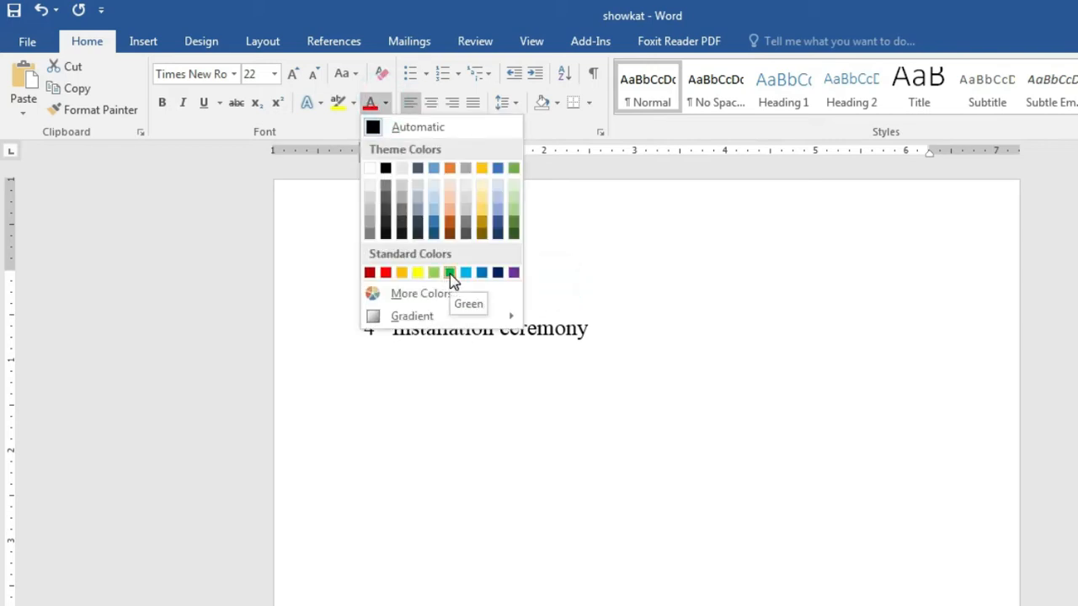
left_click(451, 274)
Step: Make the 4th Installation ceremony line red with Font Color
left_click(494, 327)
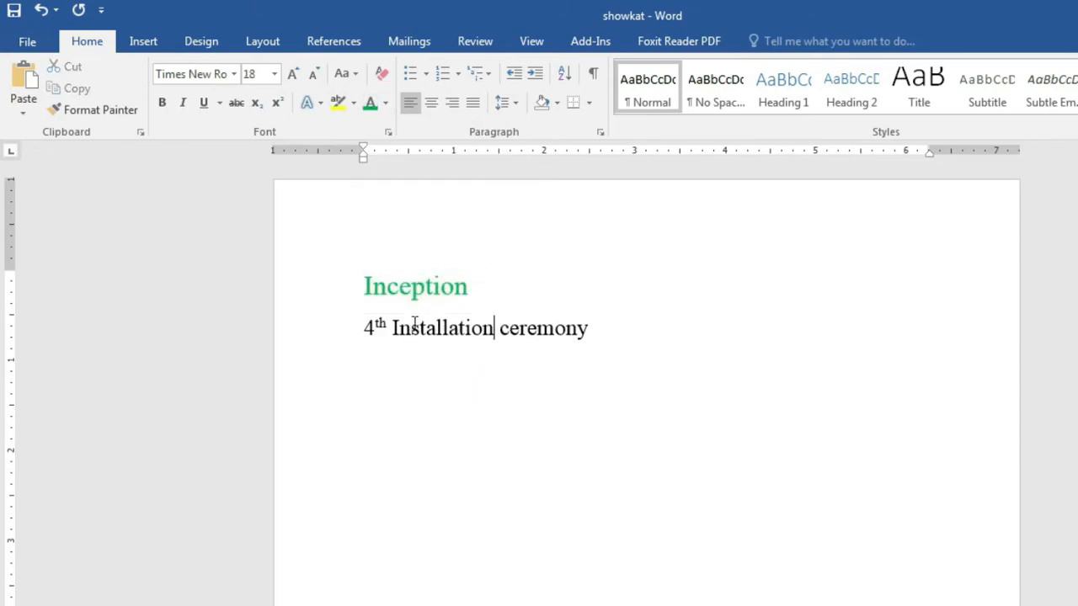
left_click_drag(358, 331, 596, 334)
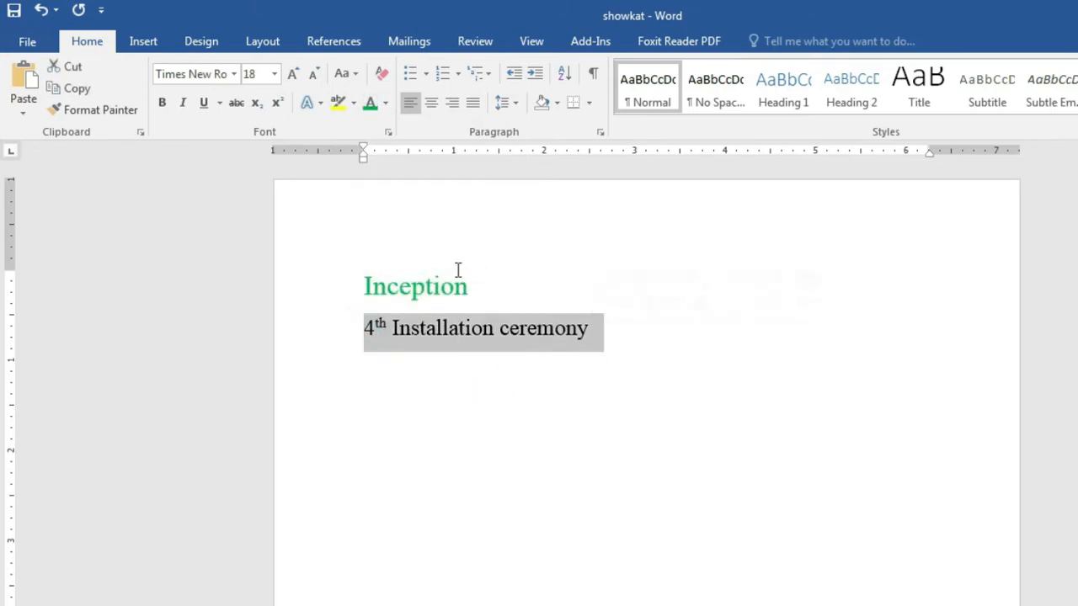
left_click(389, 105)
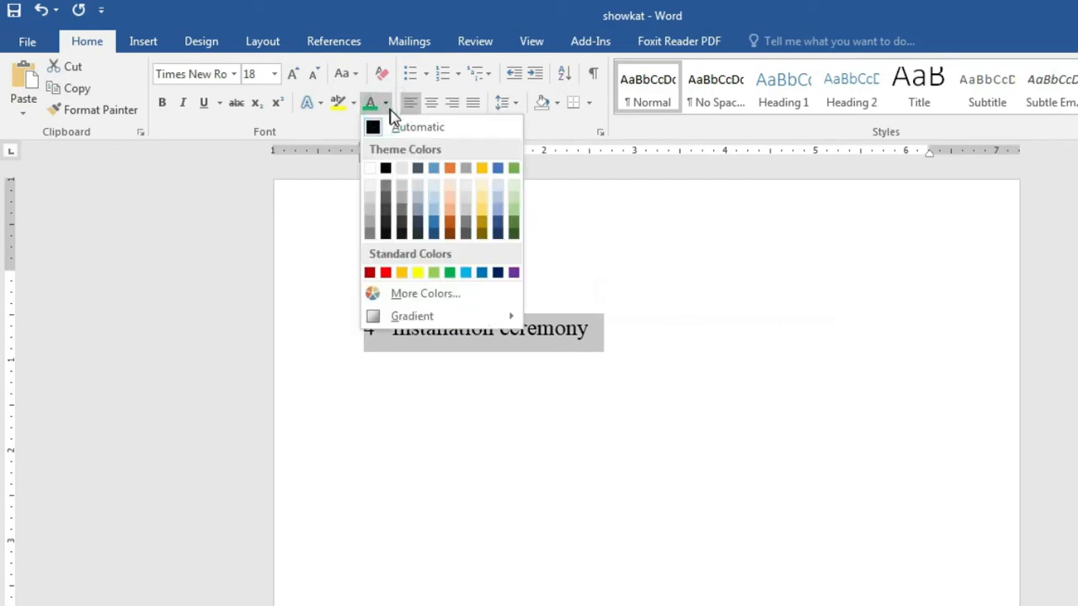
left_click(389, 101)
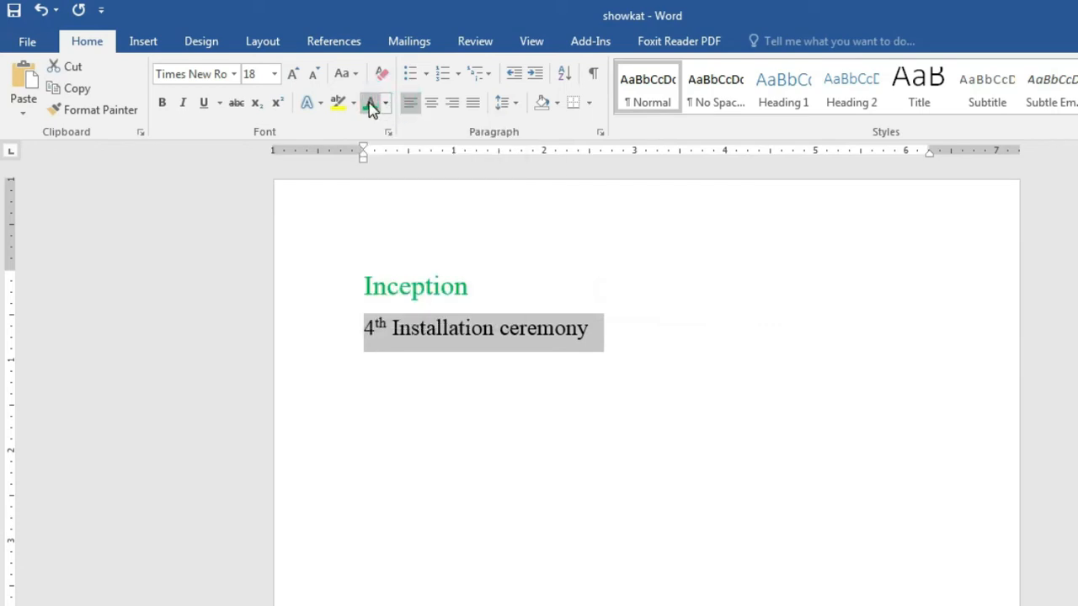
left_click(385, 103)
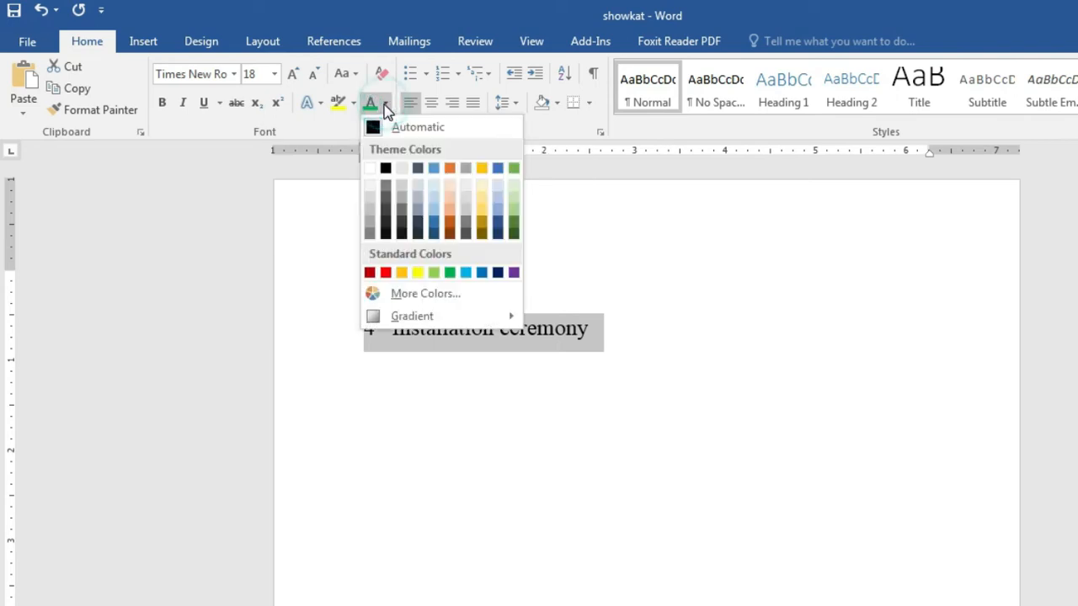
left_click(386, 273)
left_click(712, 376)
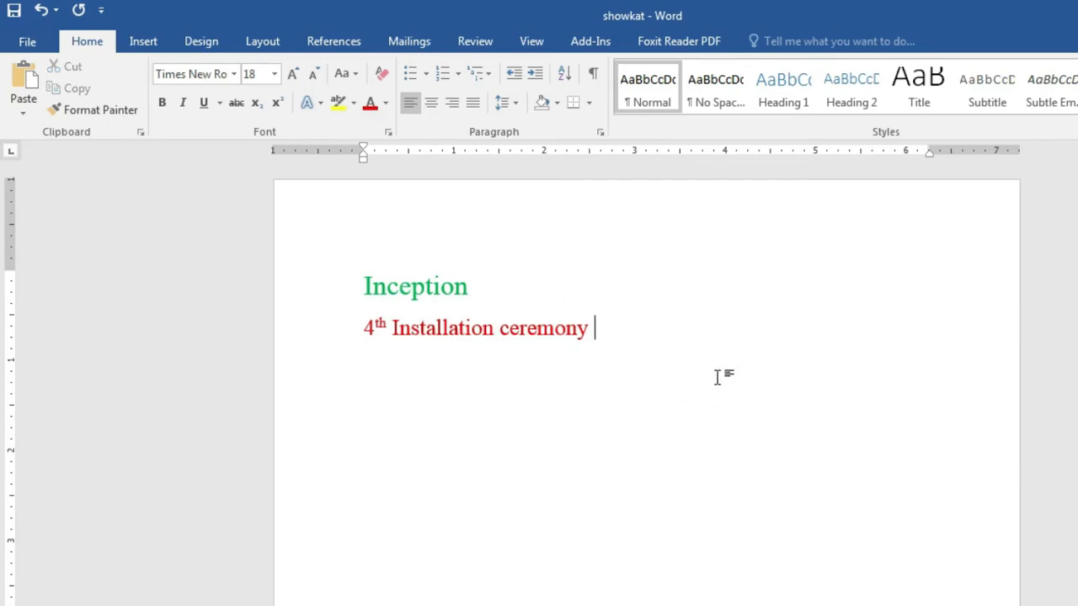
left_click_drag(357, 273, 618, 354)
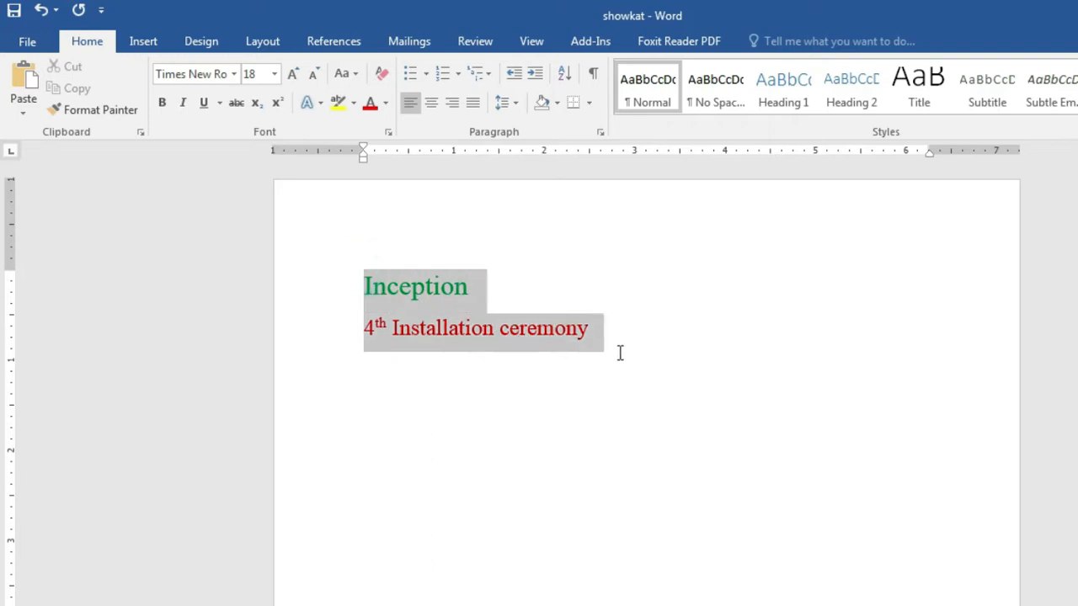
Step: Turn both selected lines blue
left_click(385, 103)
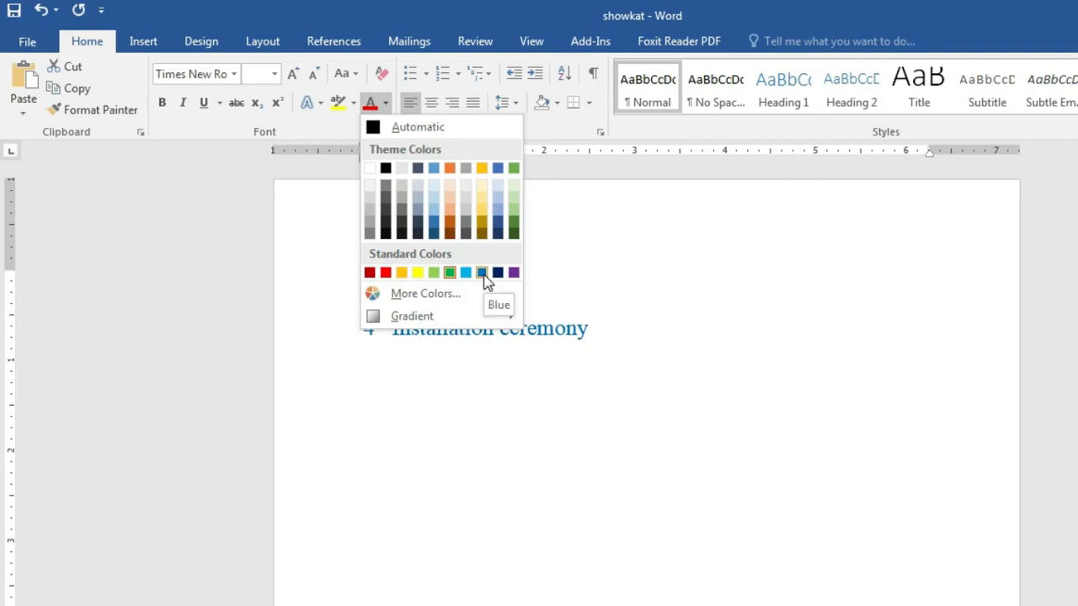
left_click(486, 277)
left_click(657, 381)
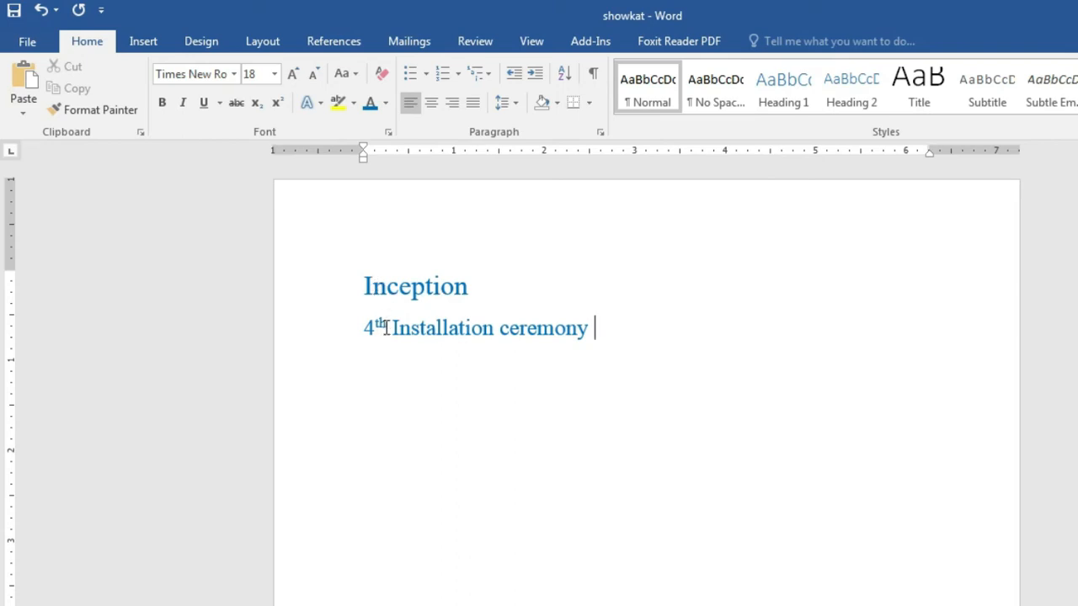
Step: Reset both lines' font color to Automatic black
left_click_drag(361, 282, 632, 348)
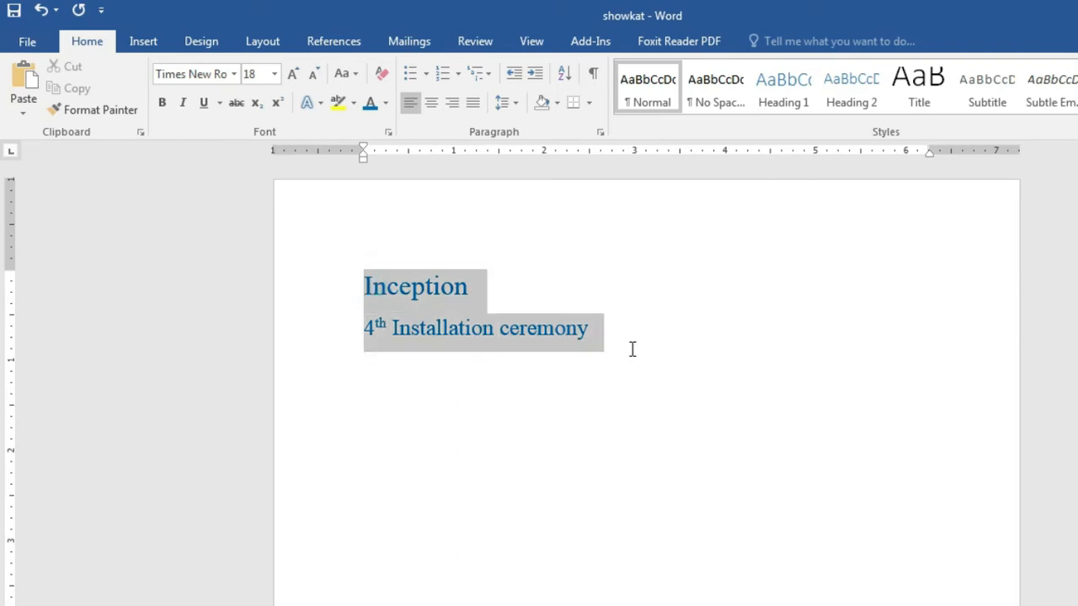
left_click(386, 103)
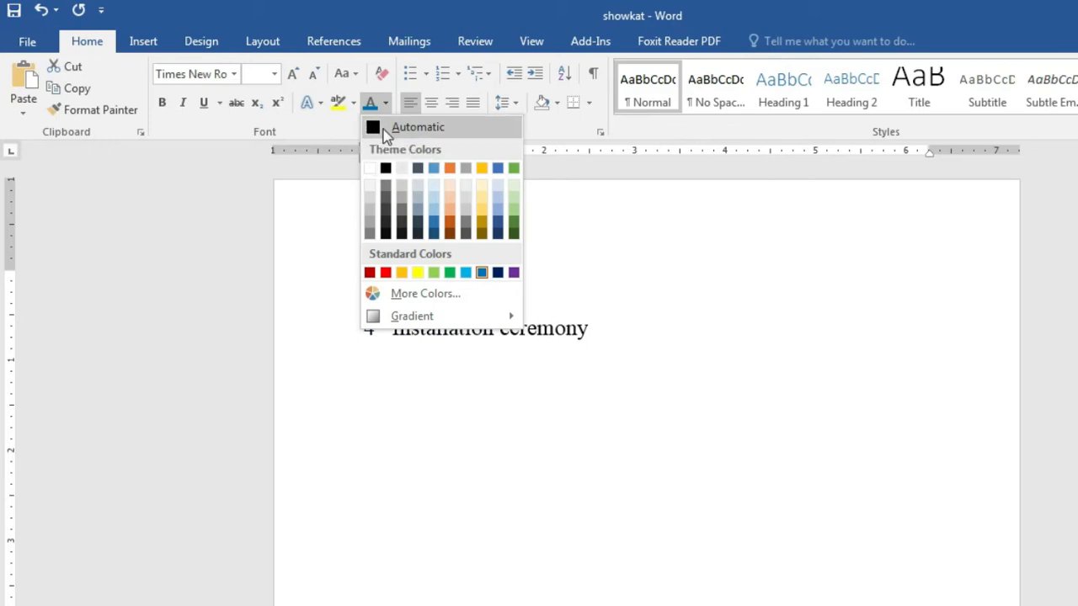
left_click(381, 135)
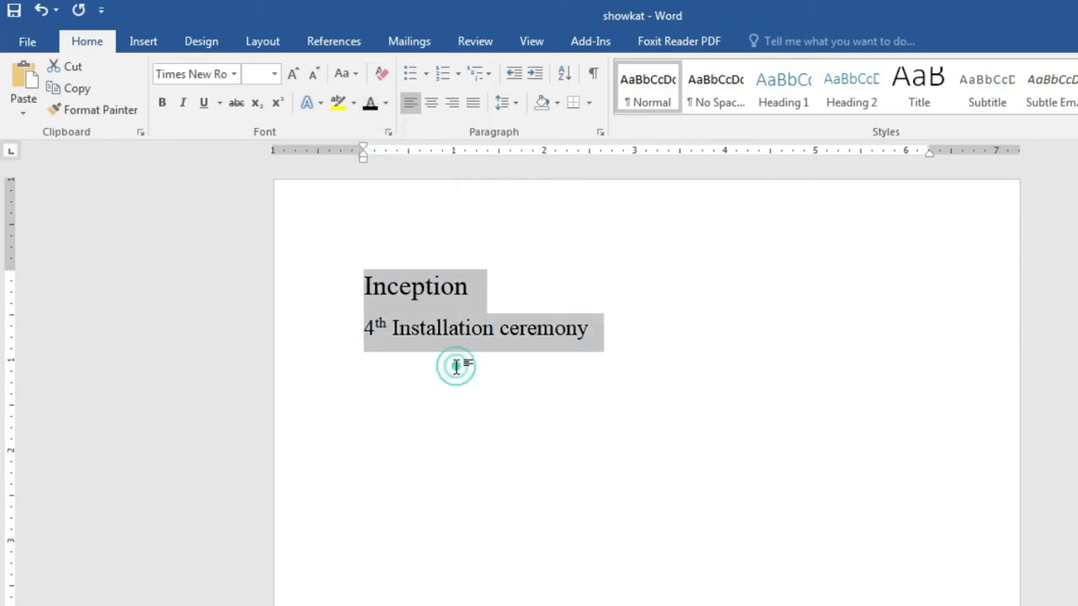
left_click(455, 364)
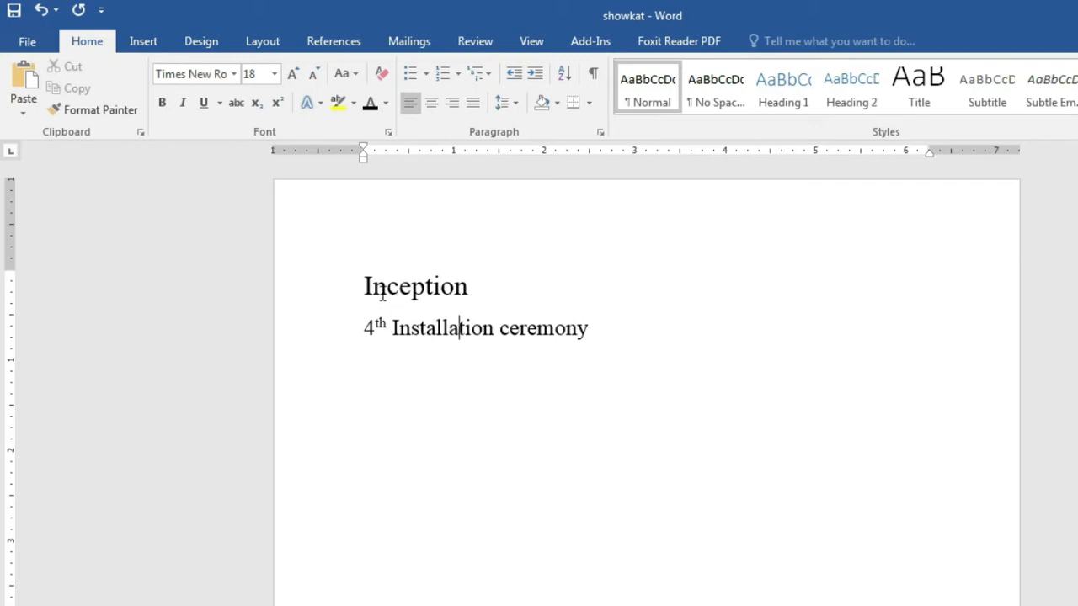
left_click_drag(357, 286, 489, 292)
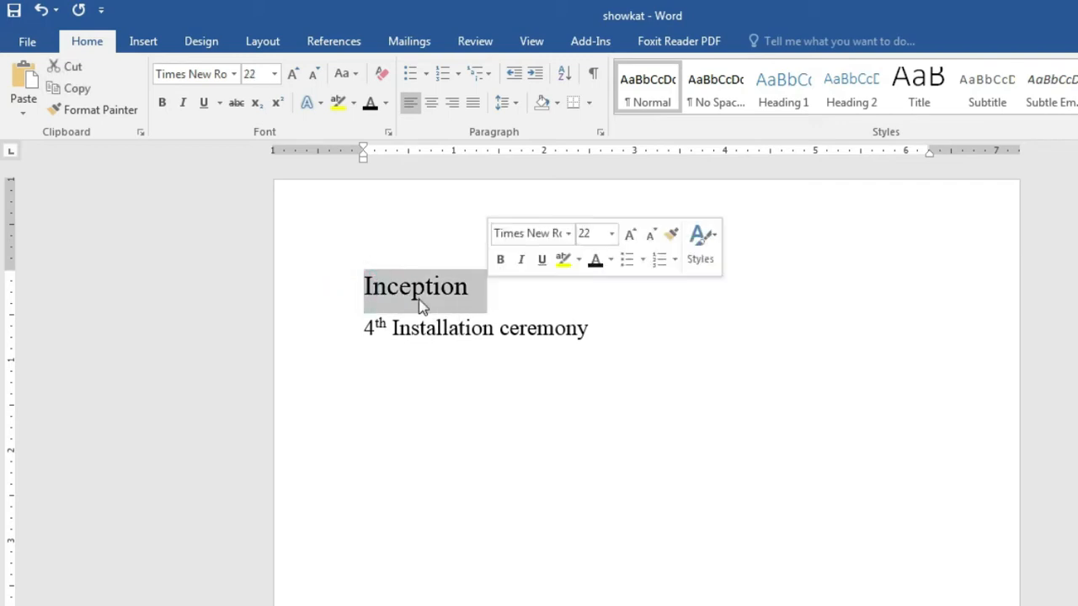
Step: Highlight Inception in cyan and the 4th Installation ceremony line in teal
left_click(347, 284)
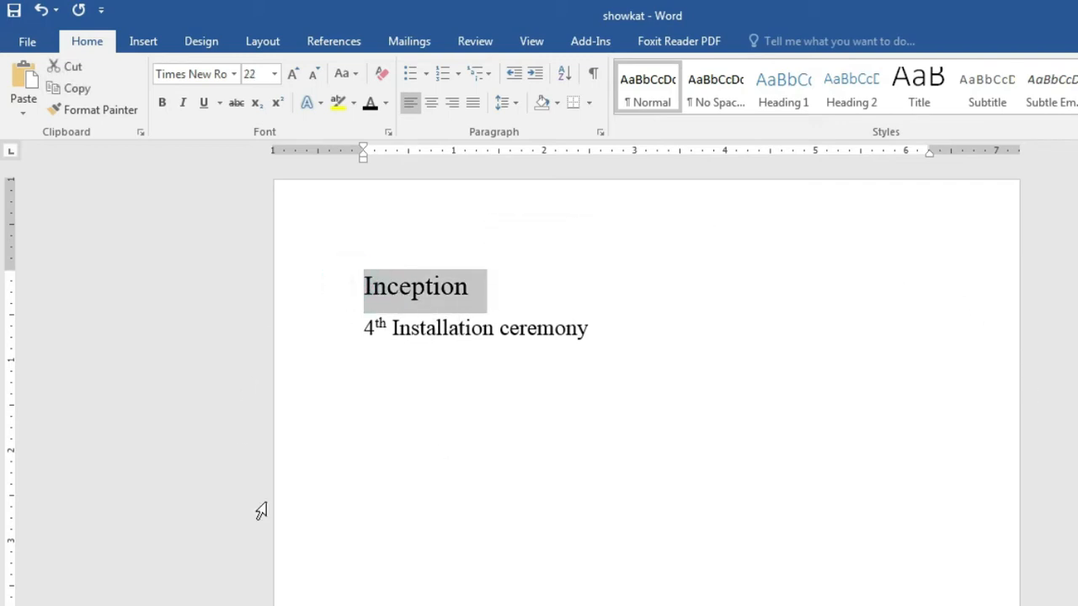
left_click(576, 556)
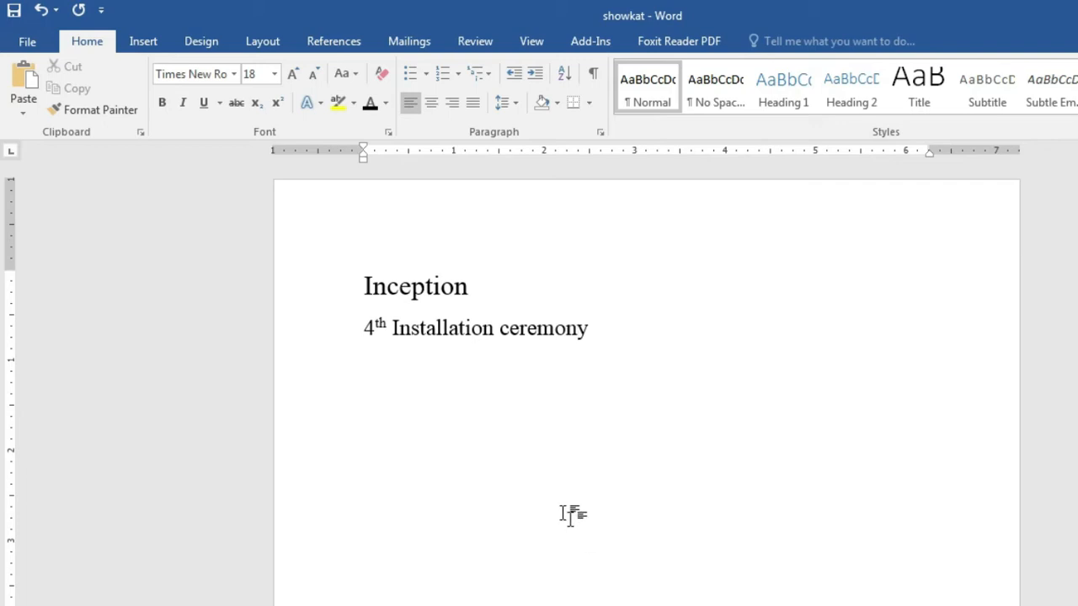
left_click_drag(361, 288, 485, 306)
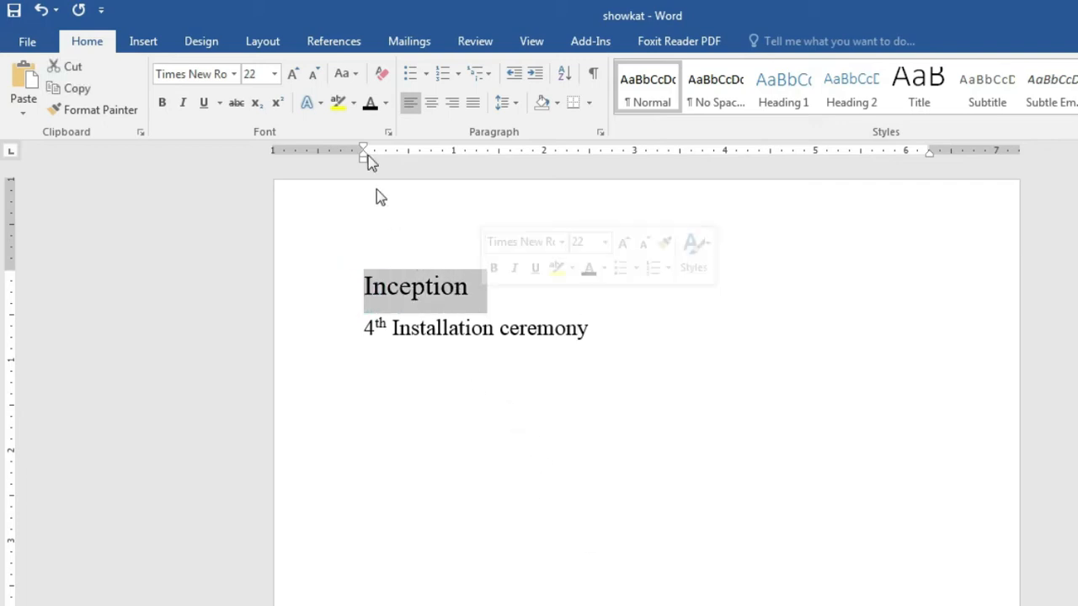
left_click(354, 107)
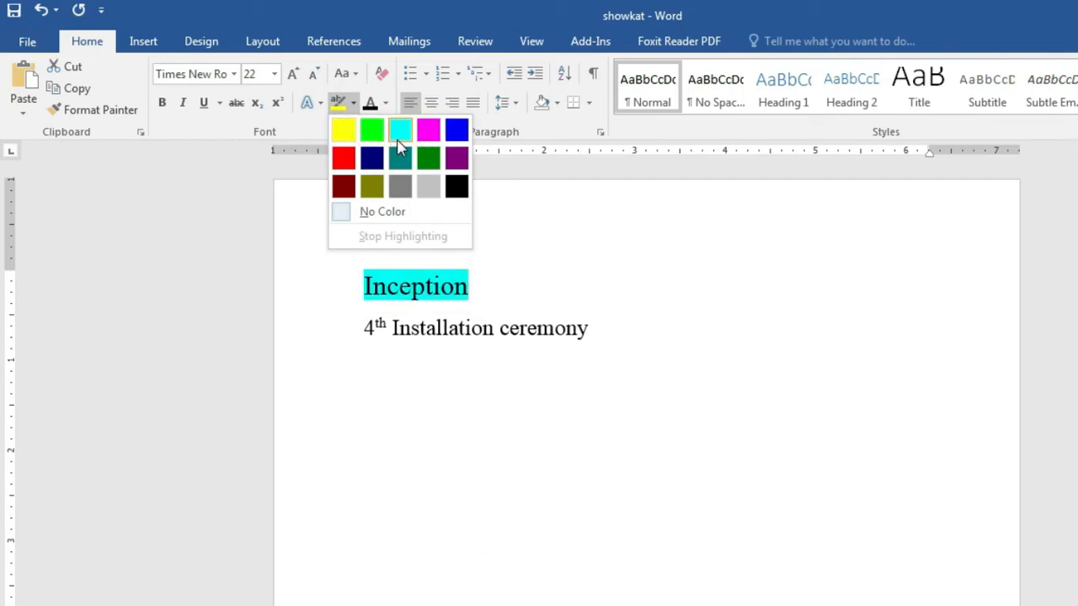
left_click(402, 133)
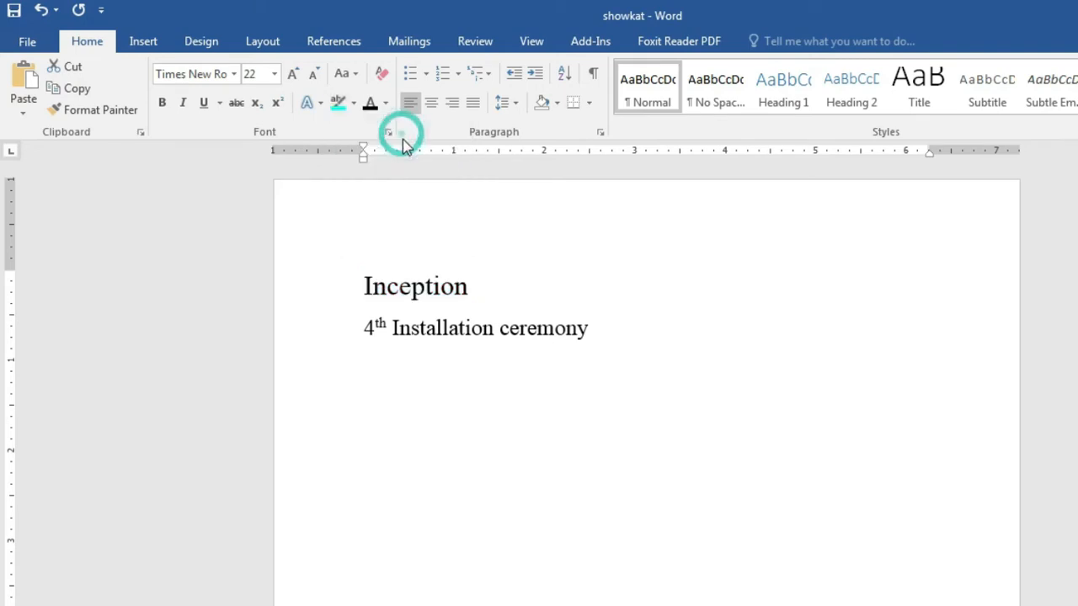
left_click(532, 308)
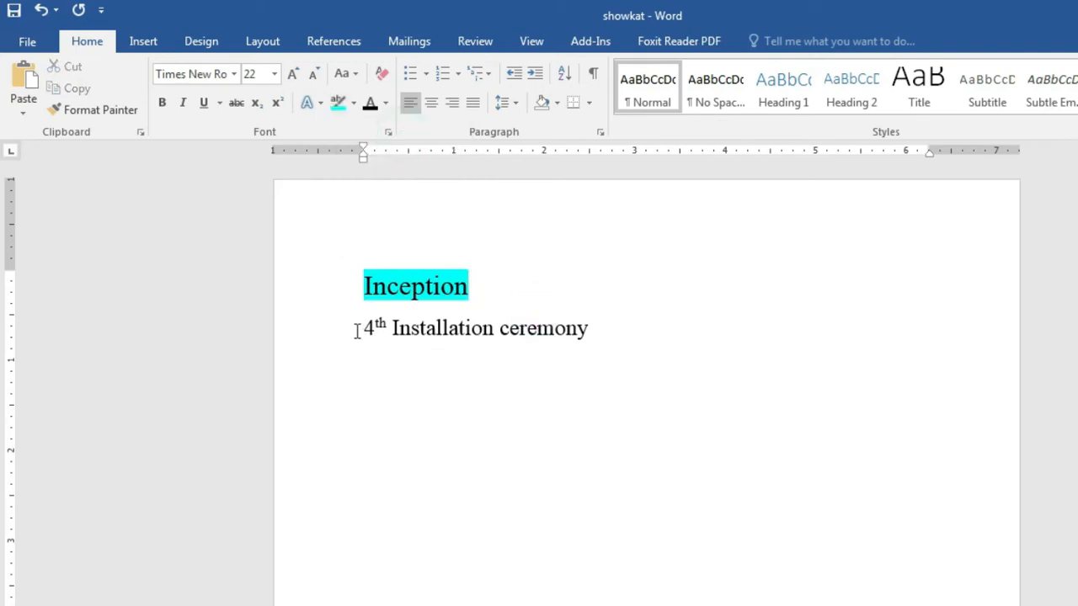
left_click_drag(356, 326, 614, 317)
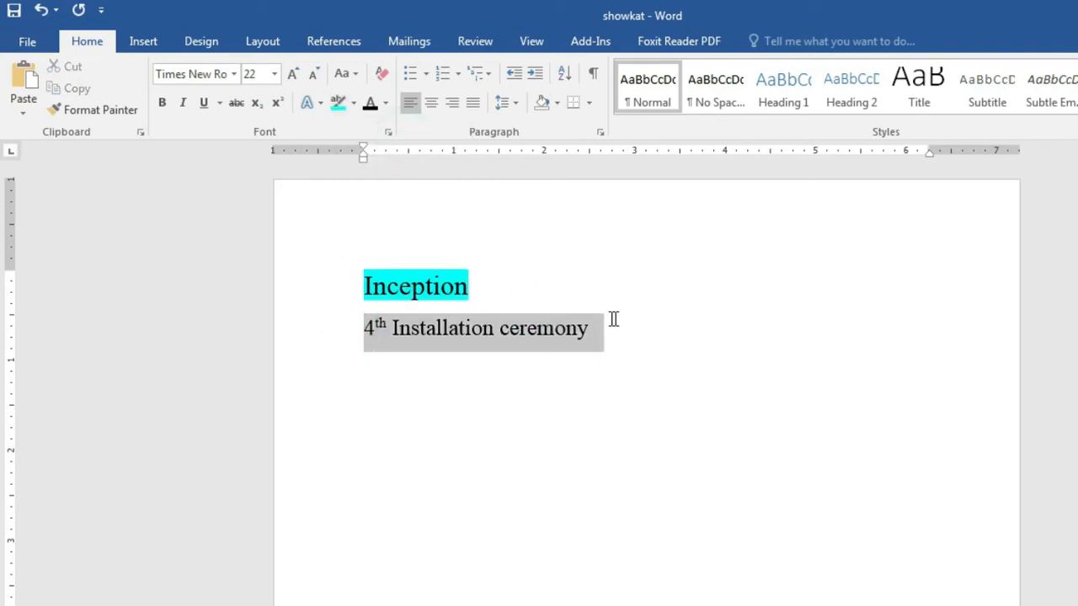
left_click(353, 102)
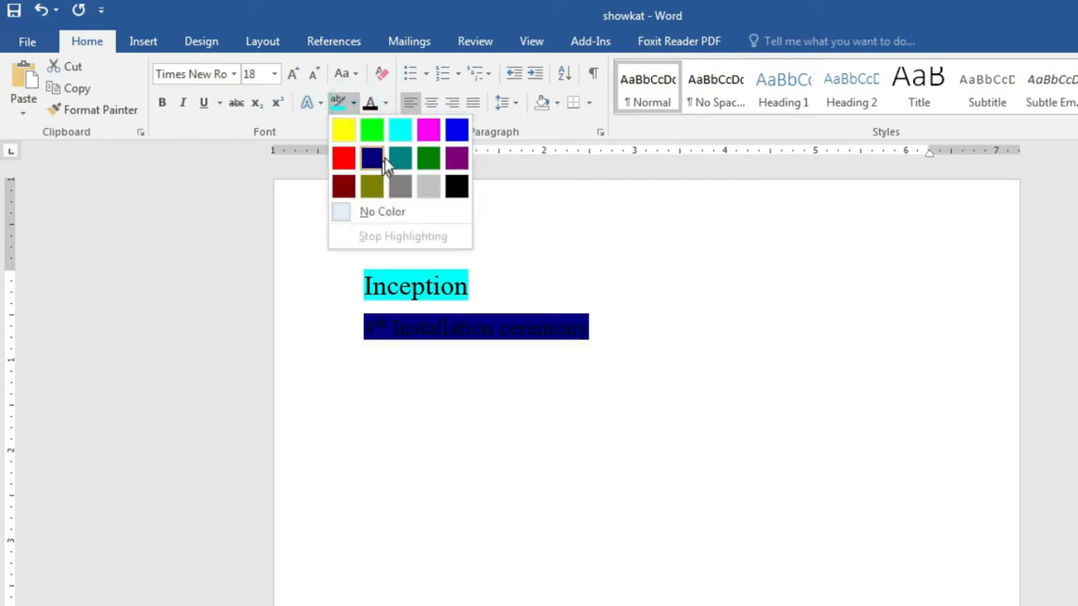
left_click(410, 157)
left_click(710, 344)
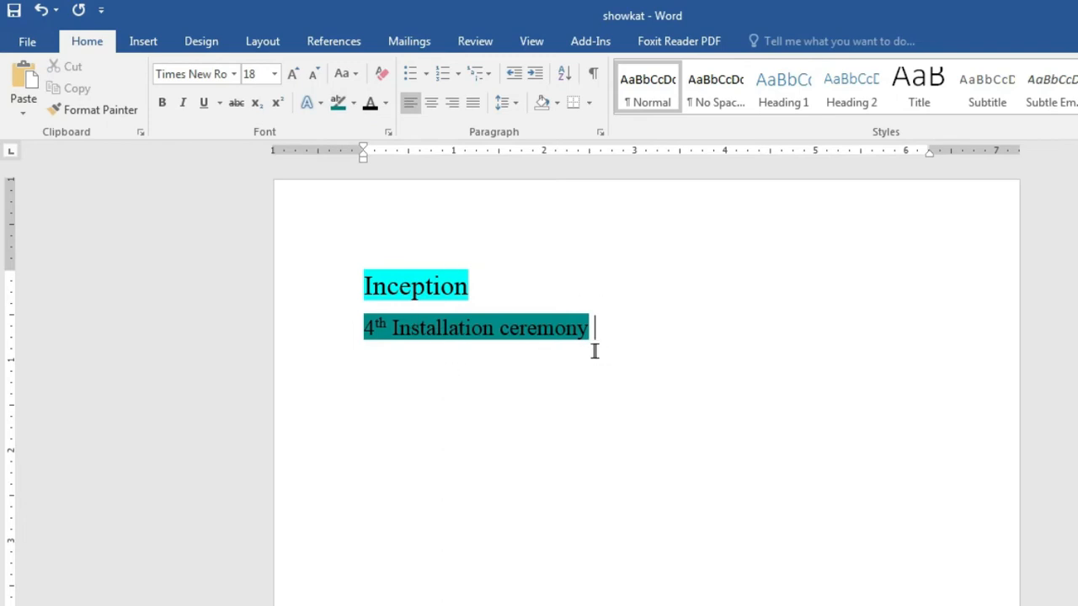
Step: Remove the highlight colour from both the Inception and ceremony lines
left_click_drag(359, 287, 483, 289)
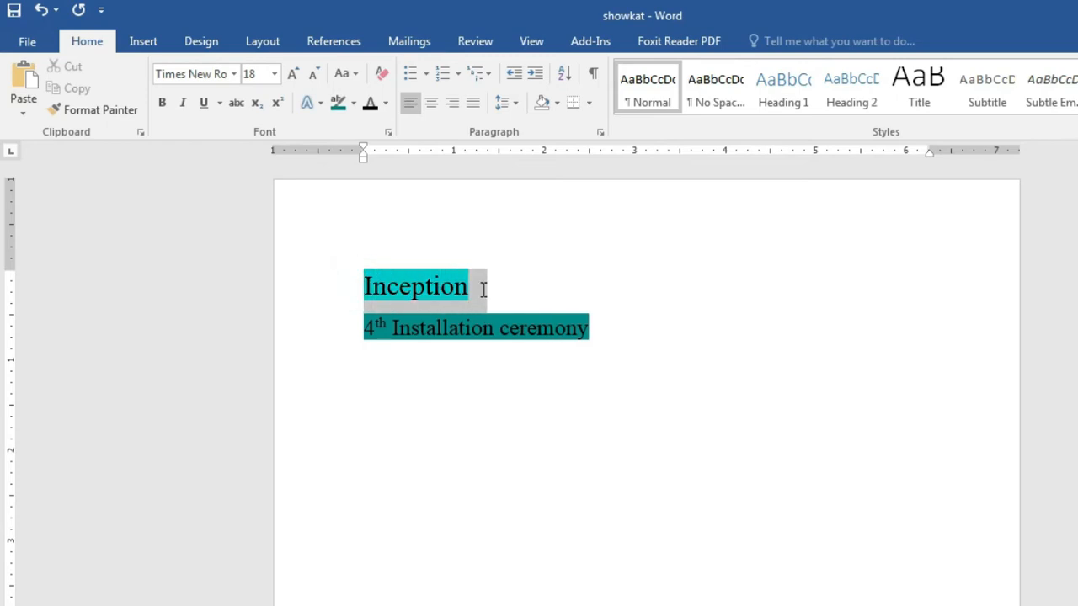
left_click(533, 296)
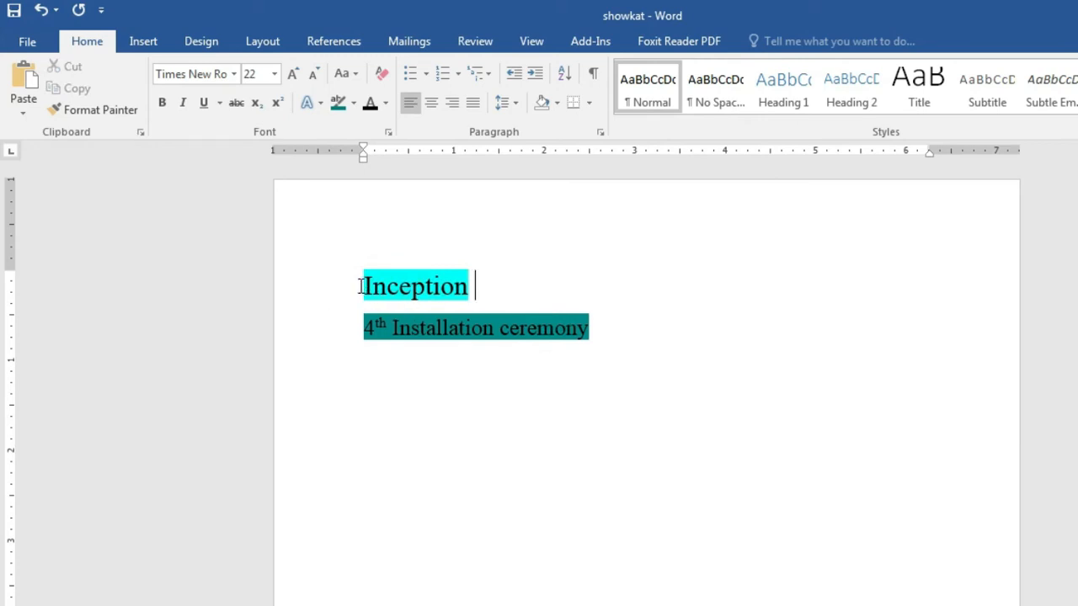
left_click_drag(360, 286, 480, 285)
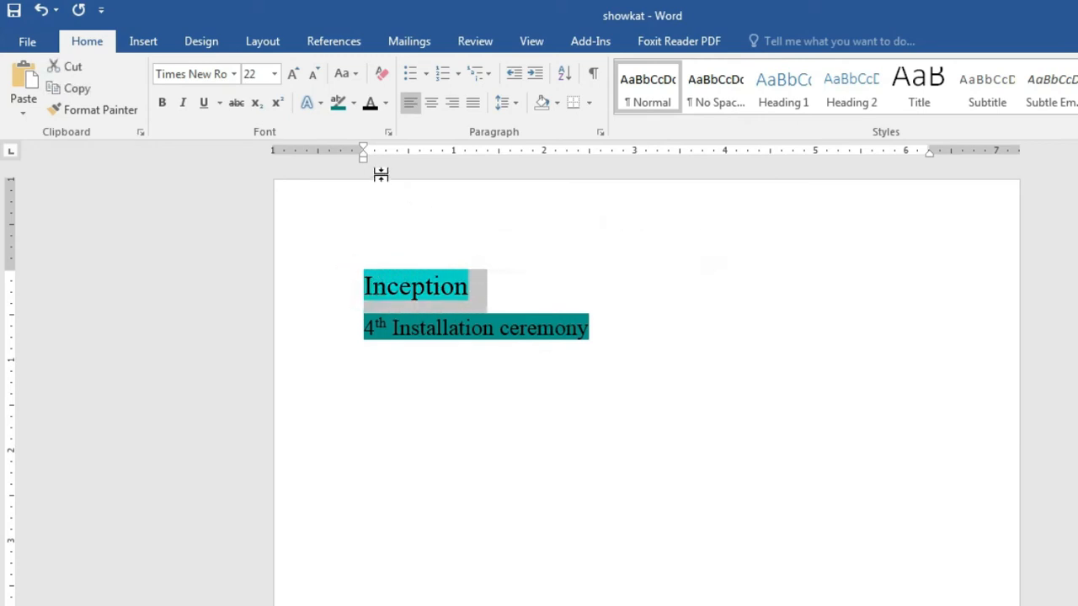
left_click(355, 103)
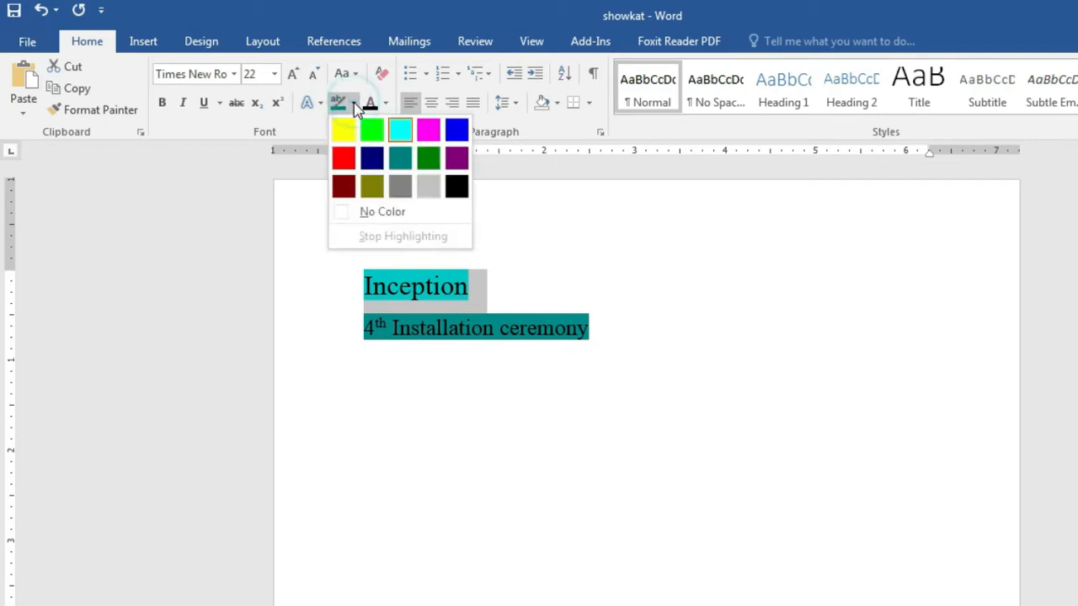
left_click(376, 213)
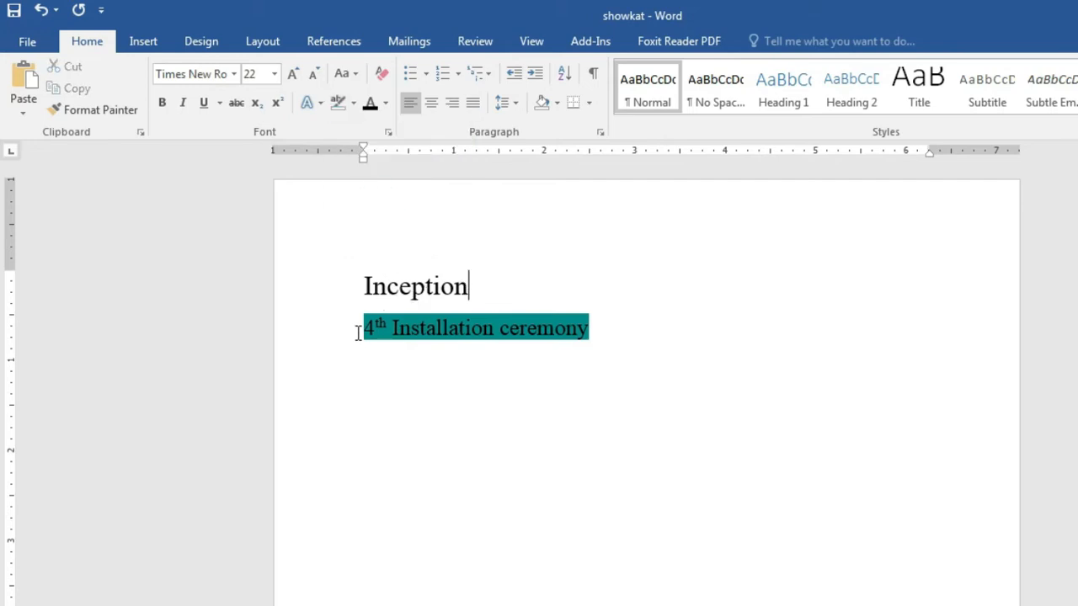
left_click_drag(358, 333, 602, 337)
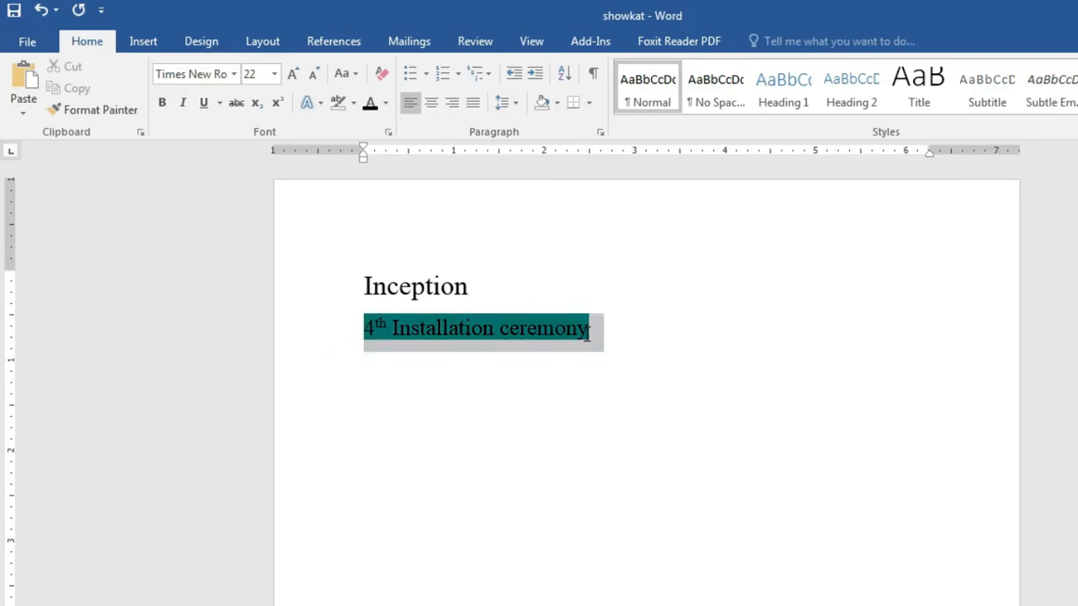
left_click(354, 106)
left_click(384, 212)
left_click(632, 377)
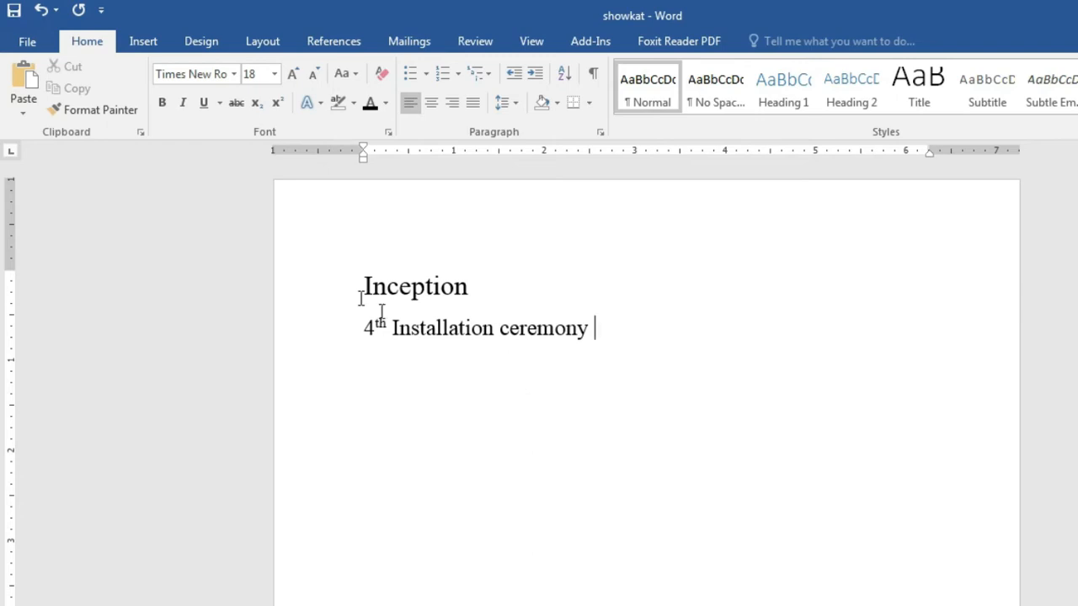
left_click_drag(358, 278, 561, 292)
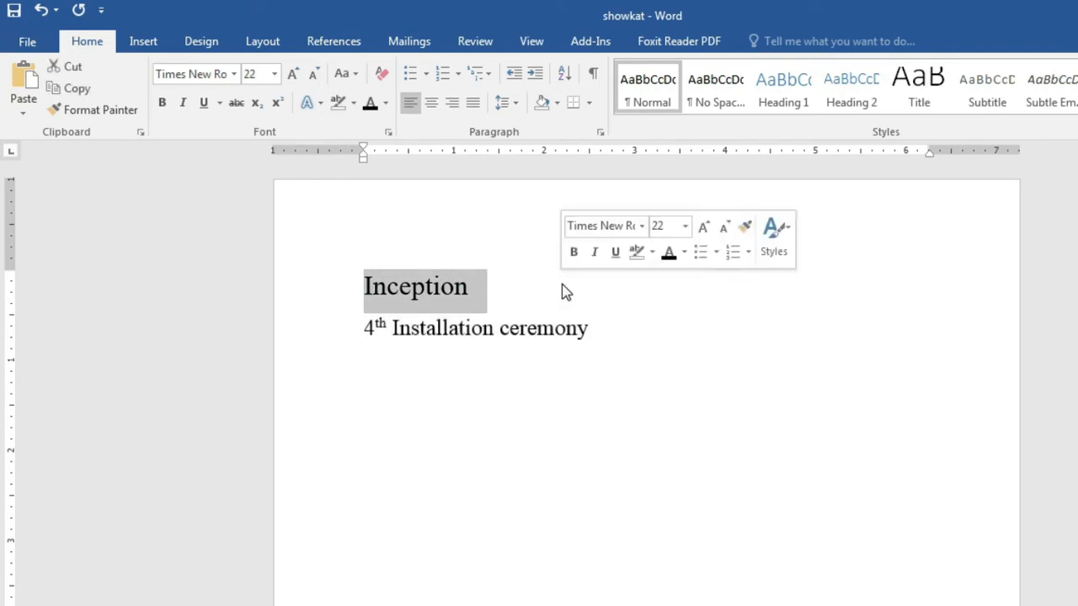
left_click(556, 103)
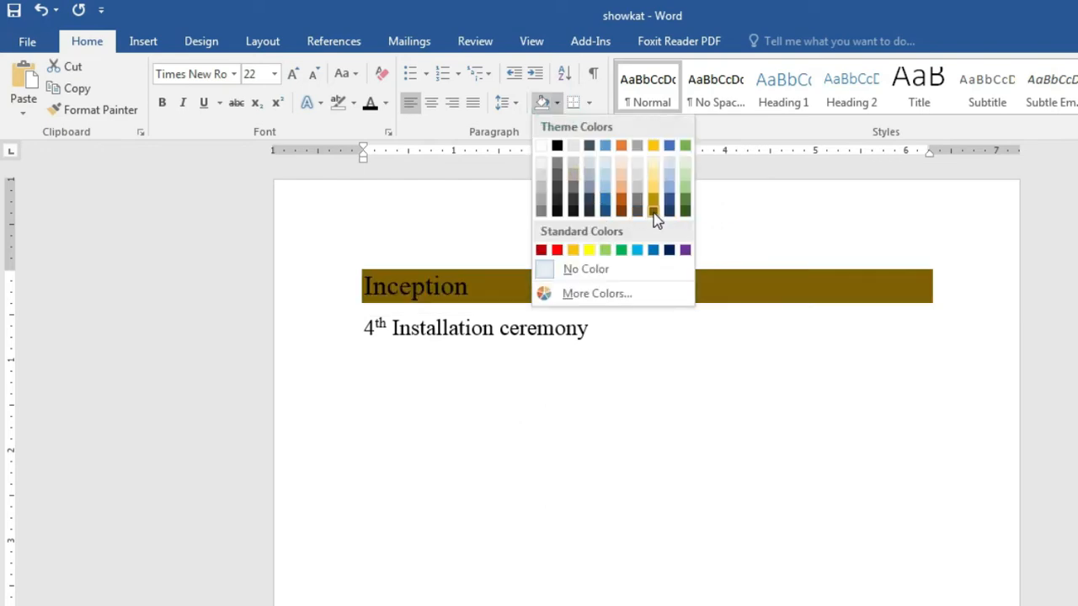
left_click(653, 182)
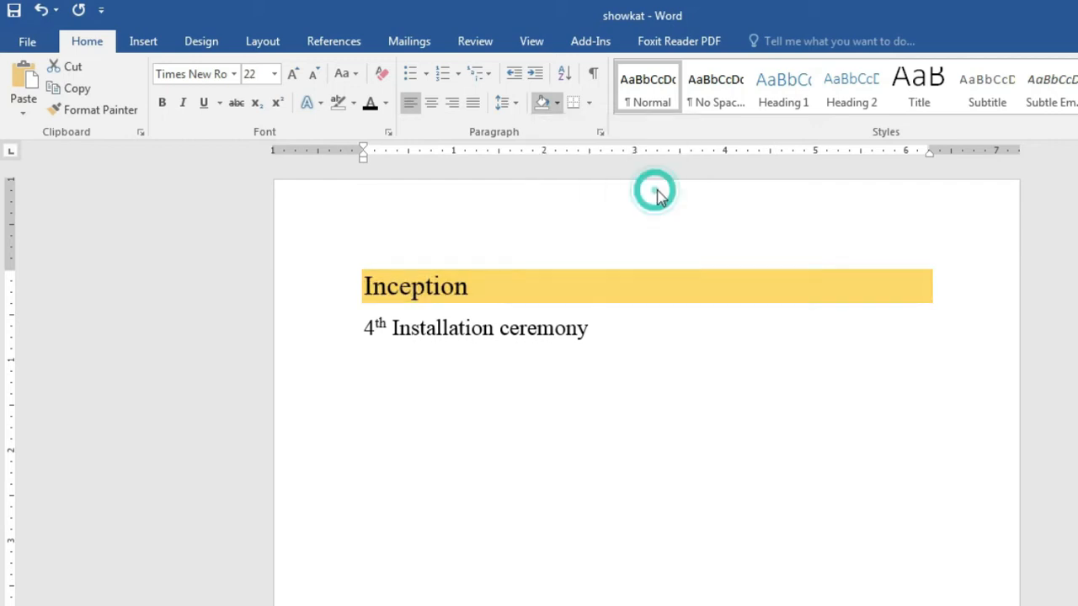
left_click(709, 311)
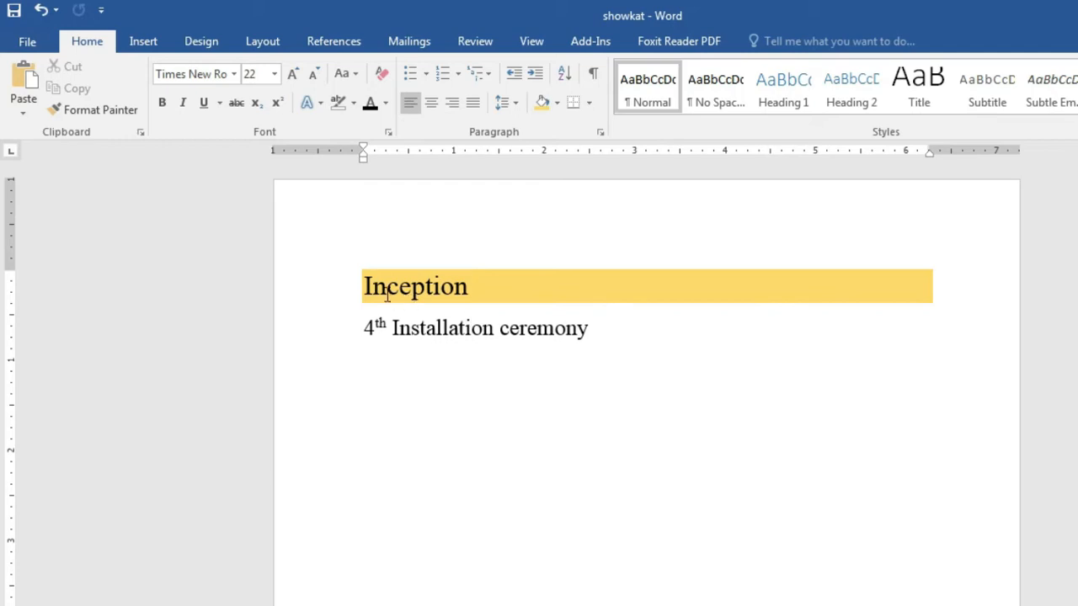
left_click_drag(358, 284, 510, 283)
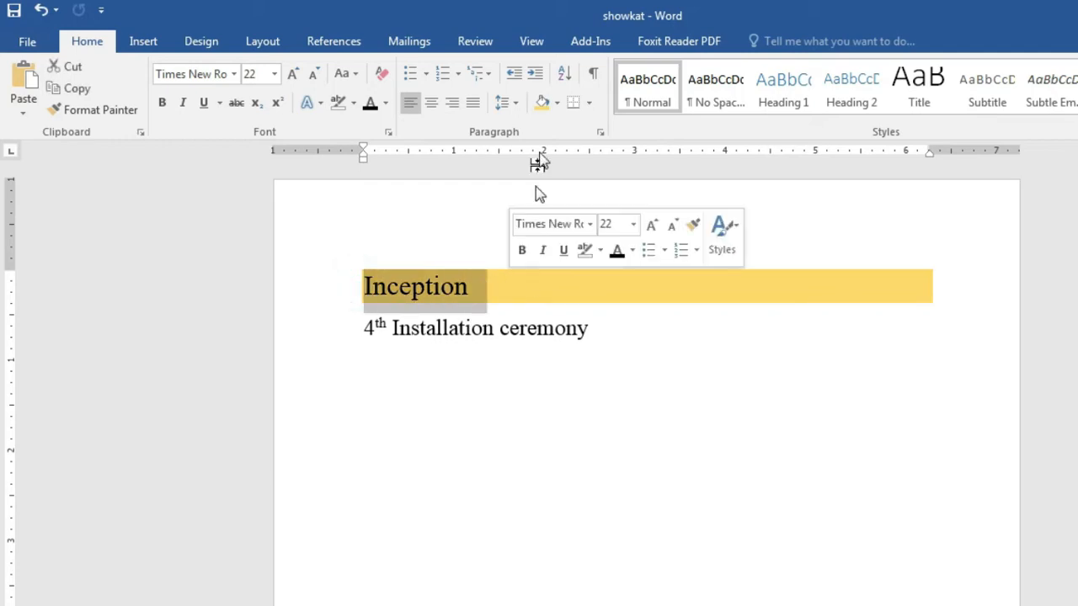
left_click(557, 103)
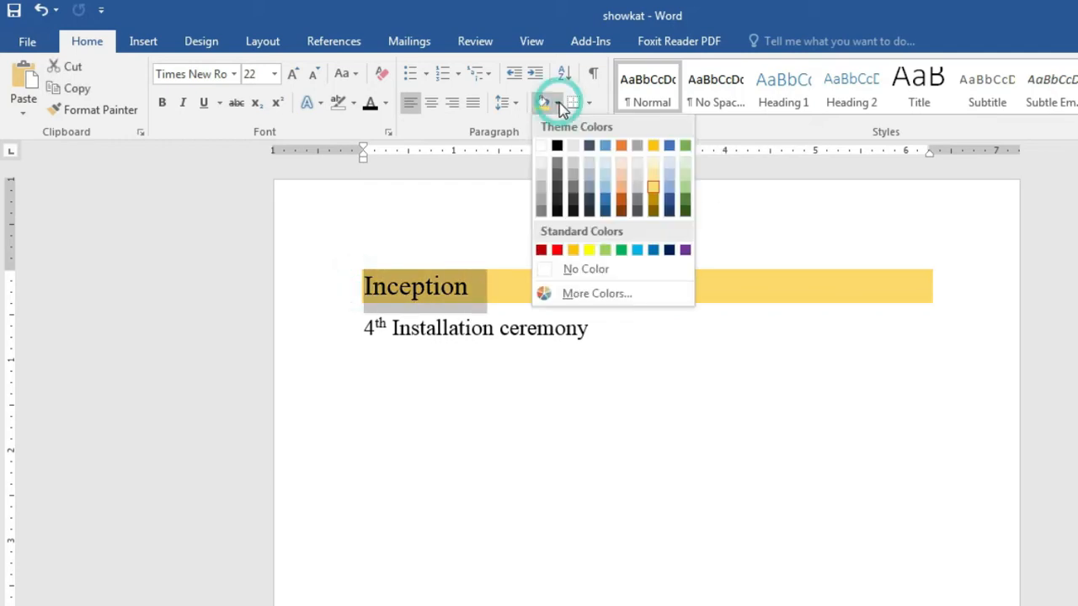
left_click(578, 269)
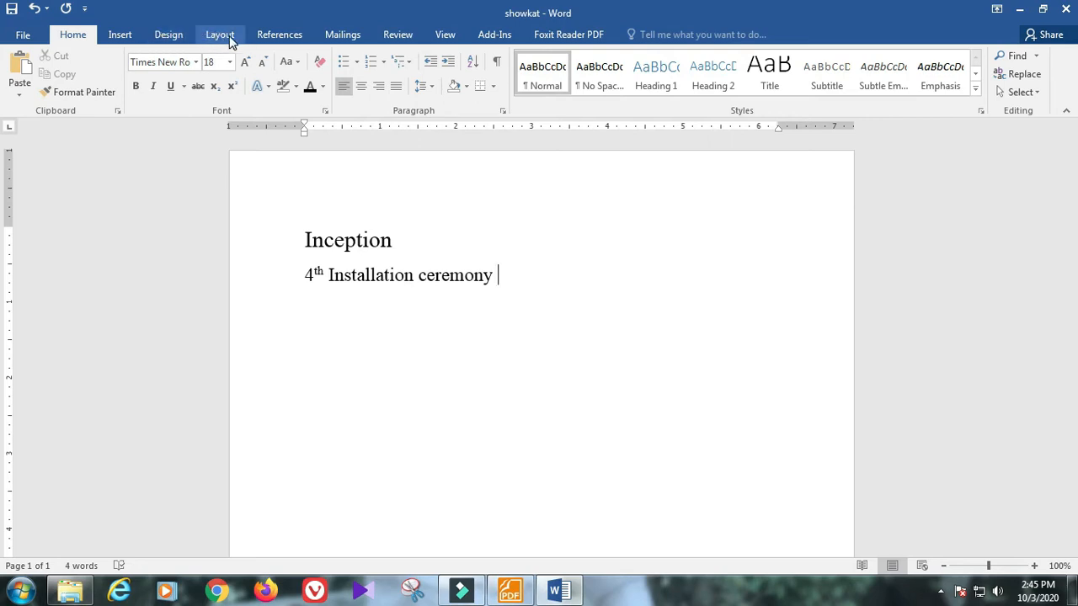
Step: Give the page a Light Blue background via Design > Page Color
left_click(169, 38)
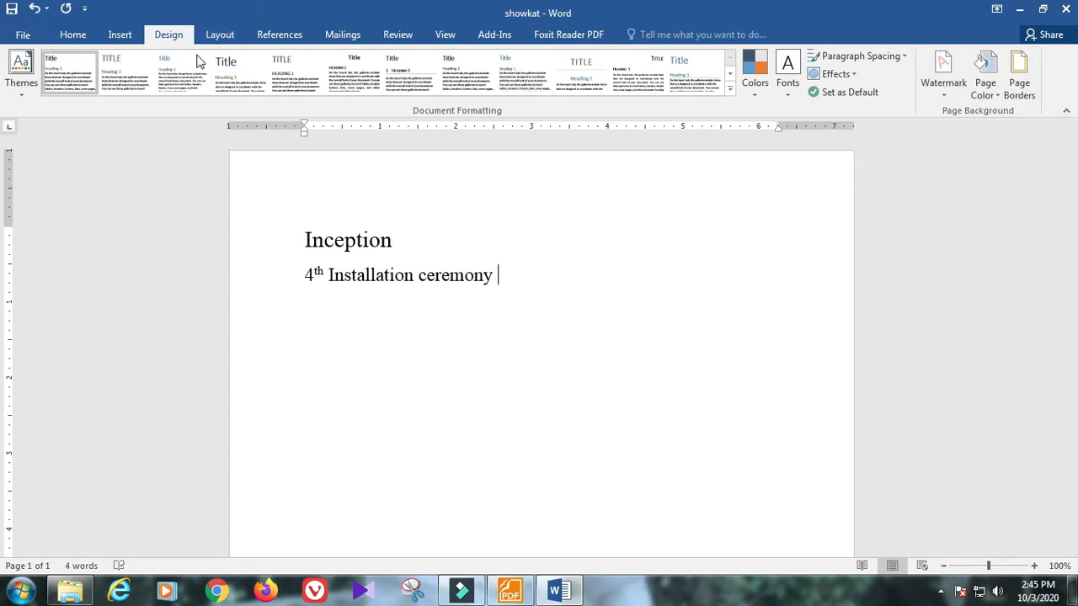
left_click(985, 94)
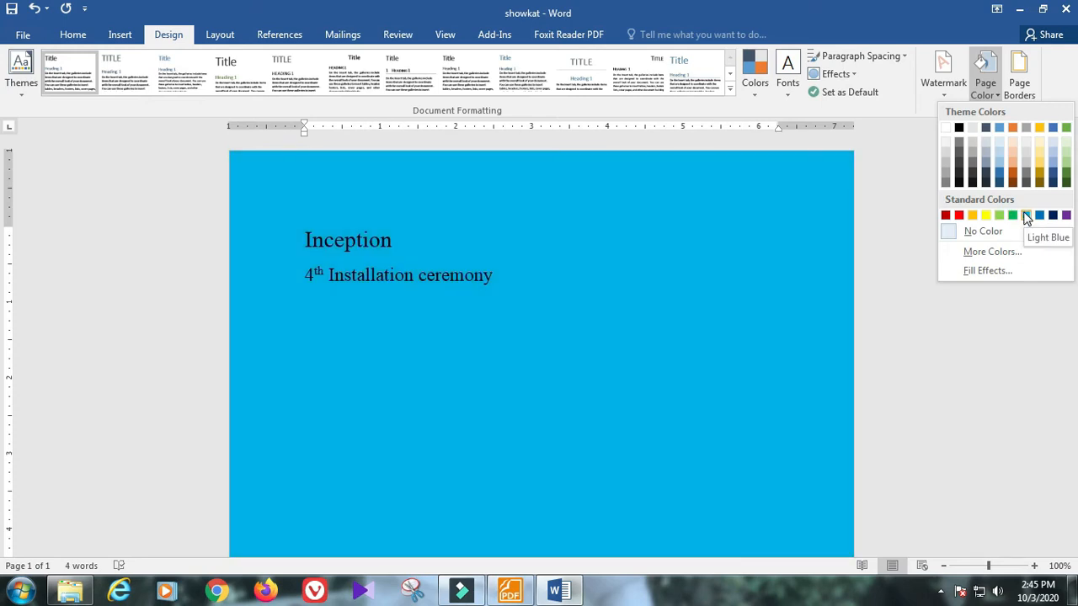
left_click(1026, 216)
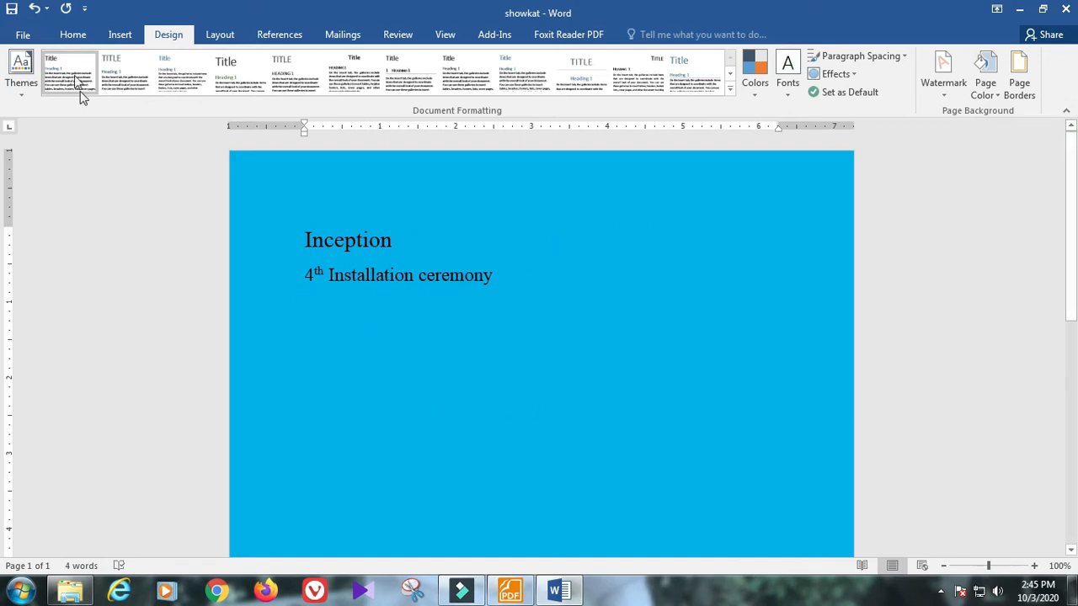
Step: Set the page color back to No Color
left_click(73, 35)
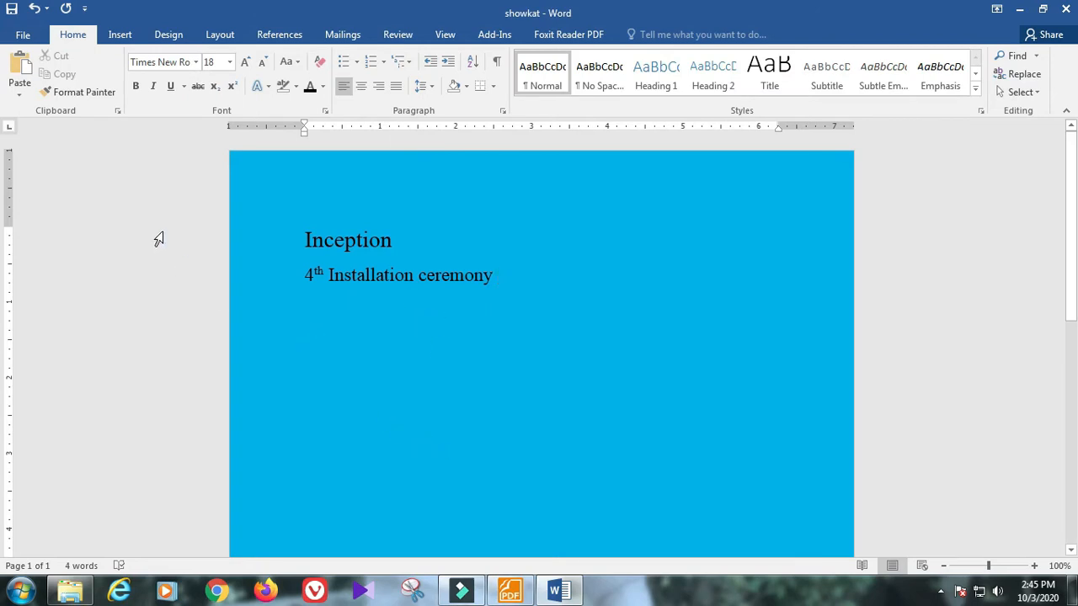
left_click(178, 36)
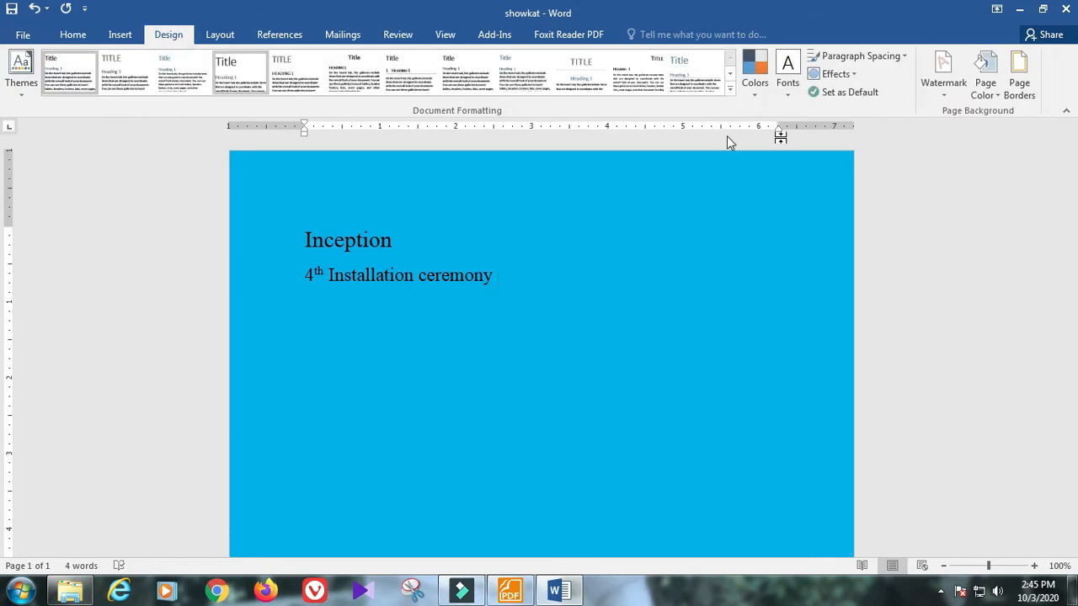
left_click(987, 87)
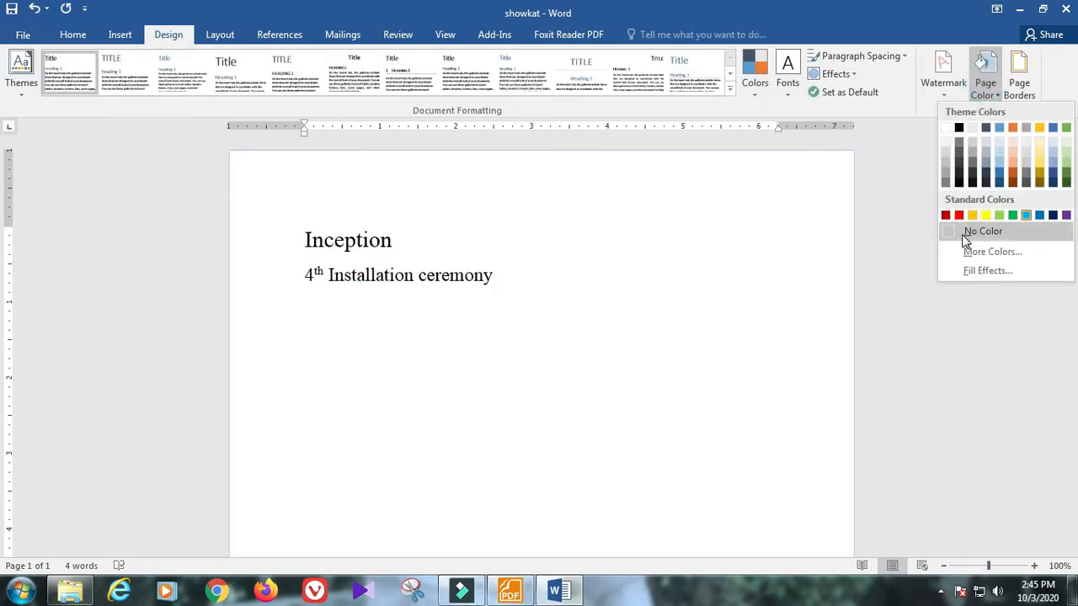
left_click(1010, 232)
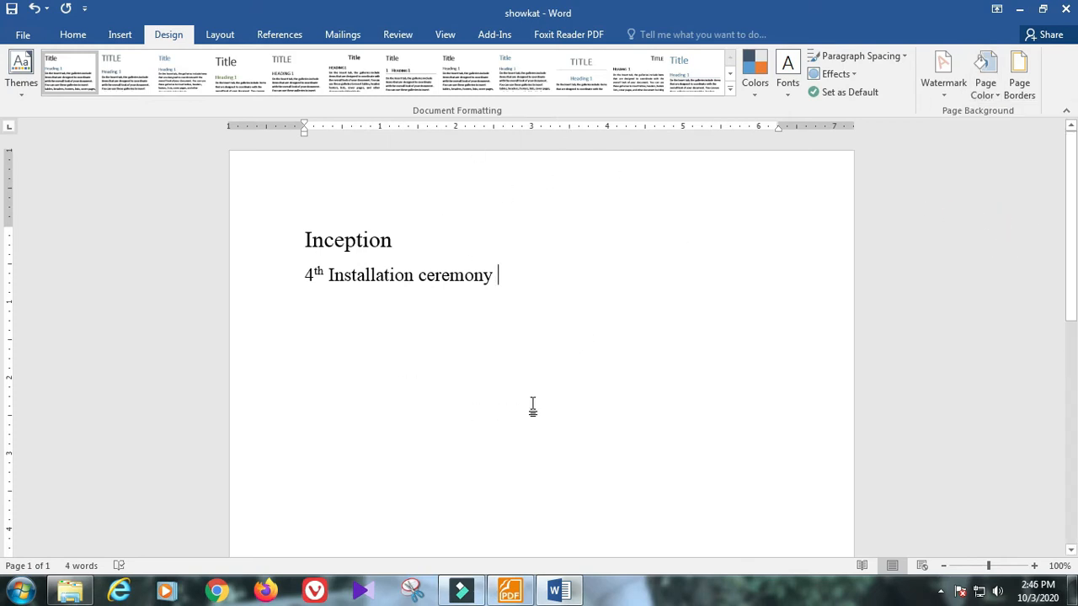
Step: Highlight the Alignment topic in Our Program.pdf, then minimize Foxit Reader back to Word
left_click(75, 35)
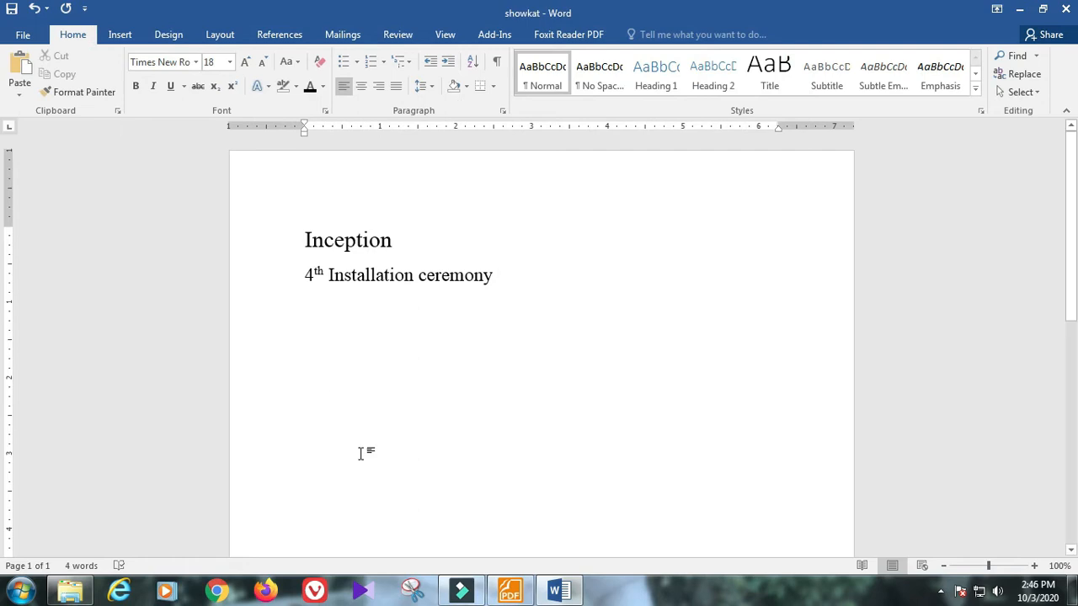
left_click(508, 589)
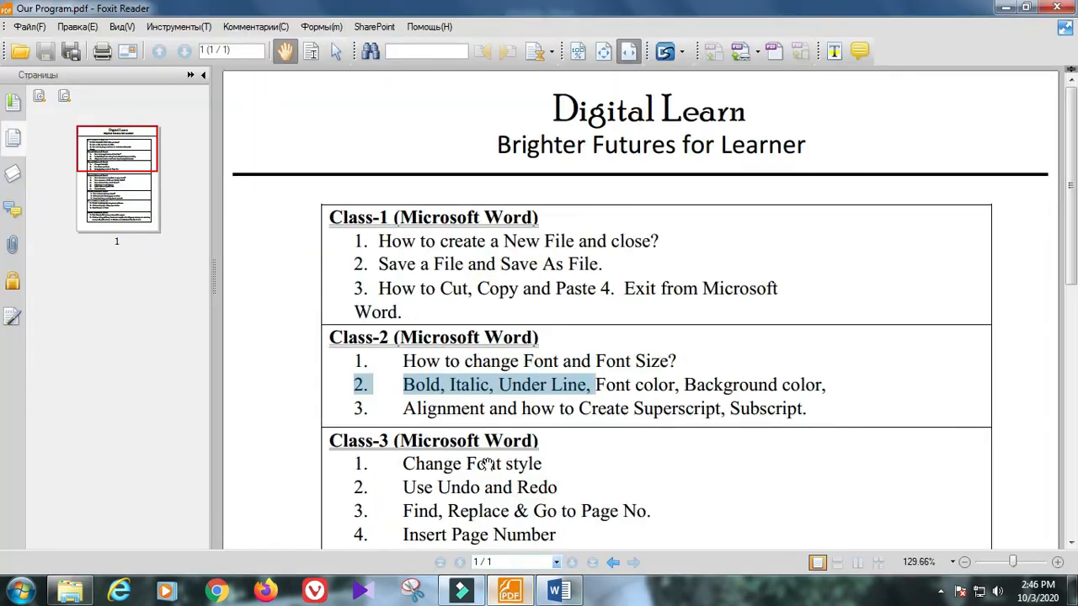
left_click_drag(401, 408, 451, 409)
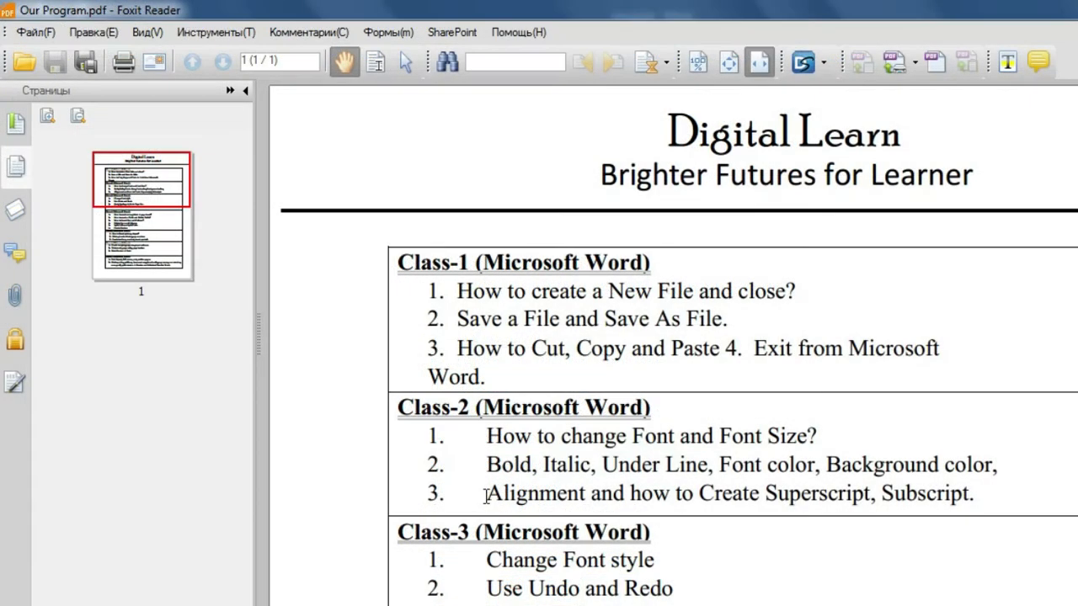
left_click_drag(546, 497, 590, 502)
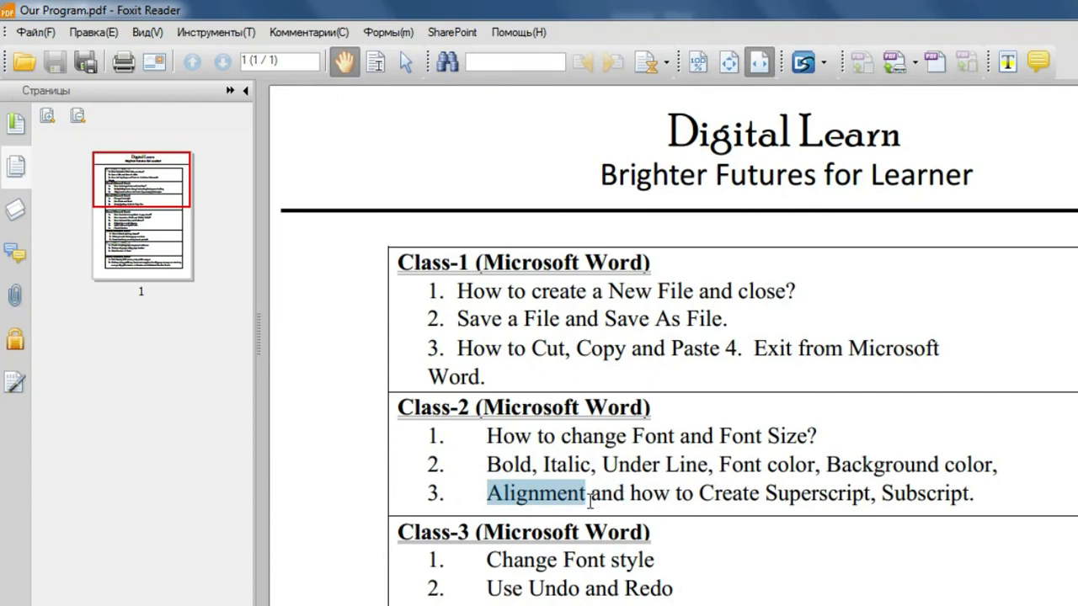
left_click(1077, 10)
left_click(903, 345)
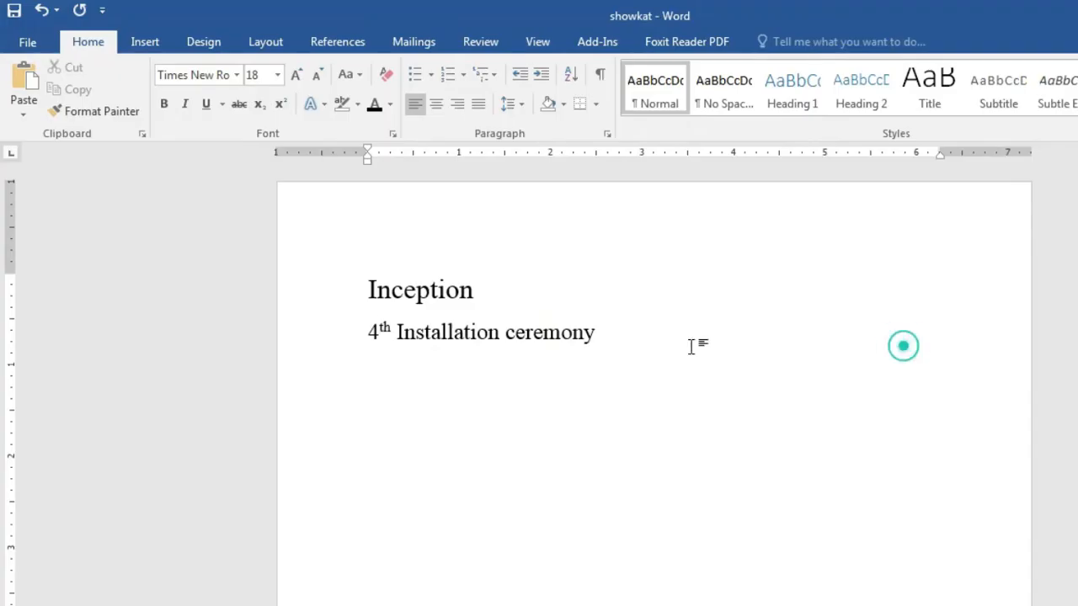
left_click(364, 291)
left_click_drag(421, 294, 494, 305)
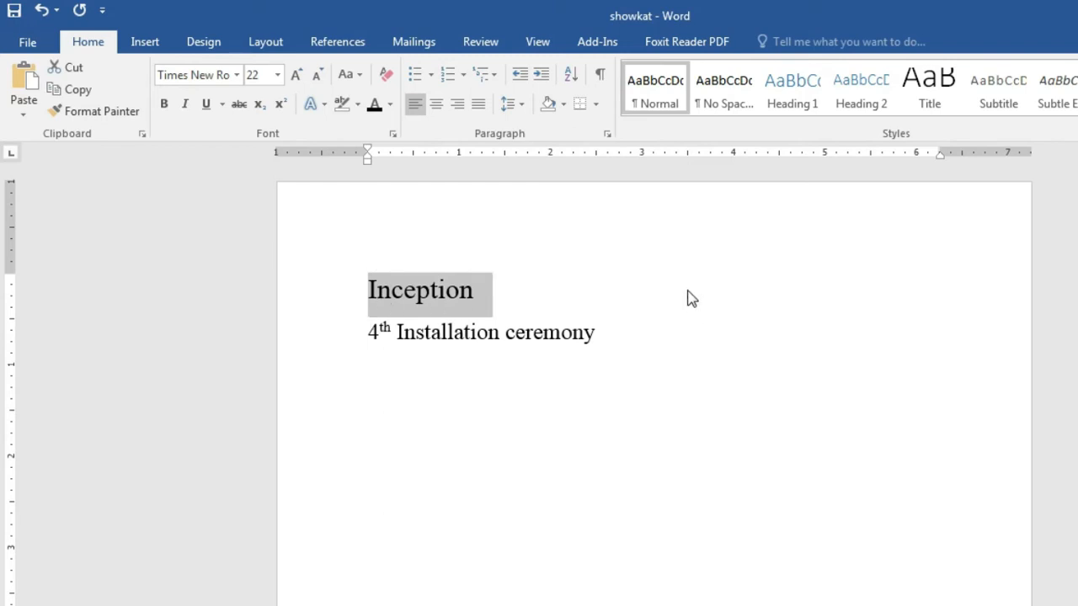
left_click(436, 103)
left_click_drag(368, 332, 622, 347)
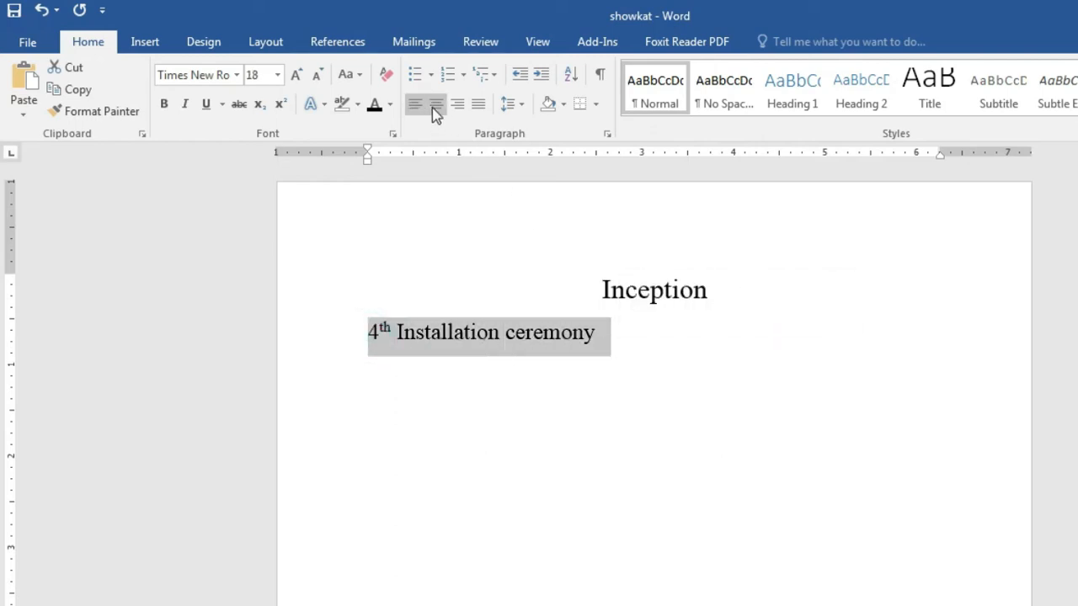
left_click(436, 103)
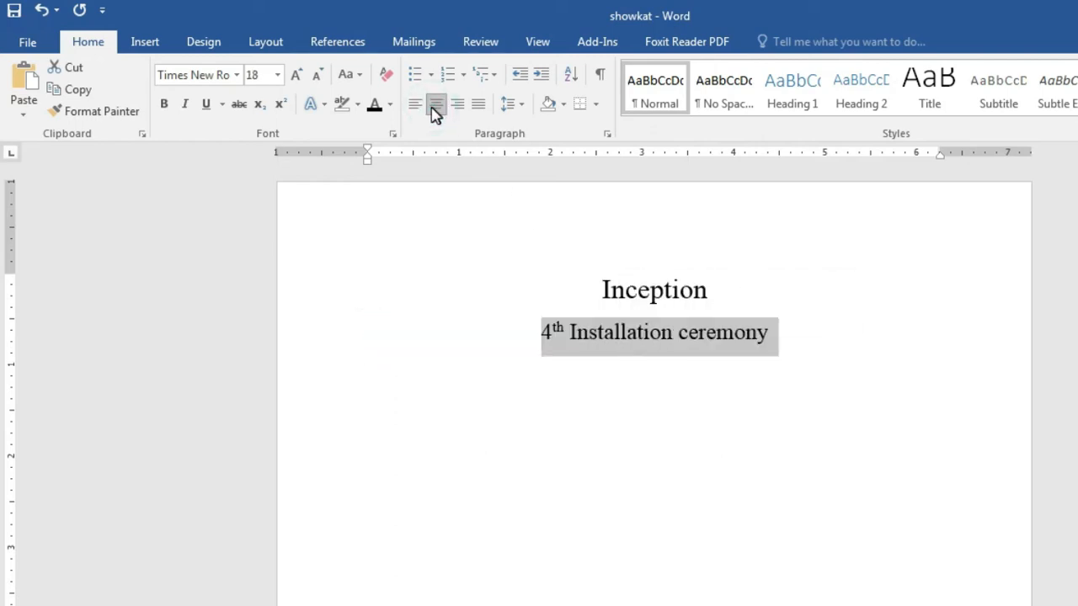
left_click(416, 107)
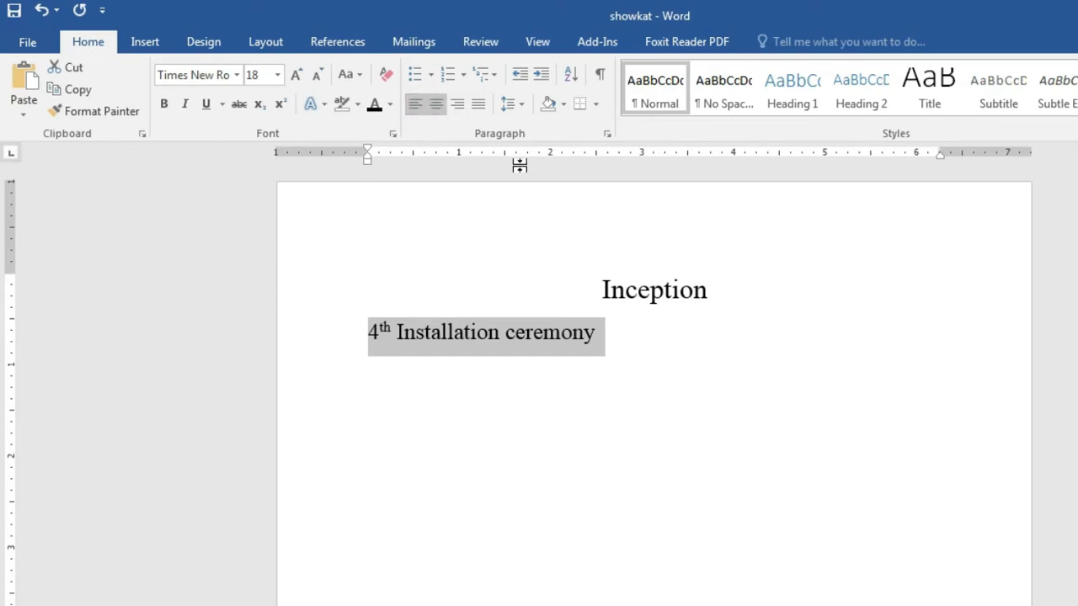
left_click(601, 285)
left_click_drag(600, 285, 745, 288)
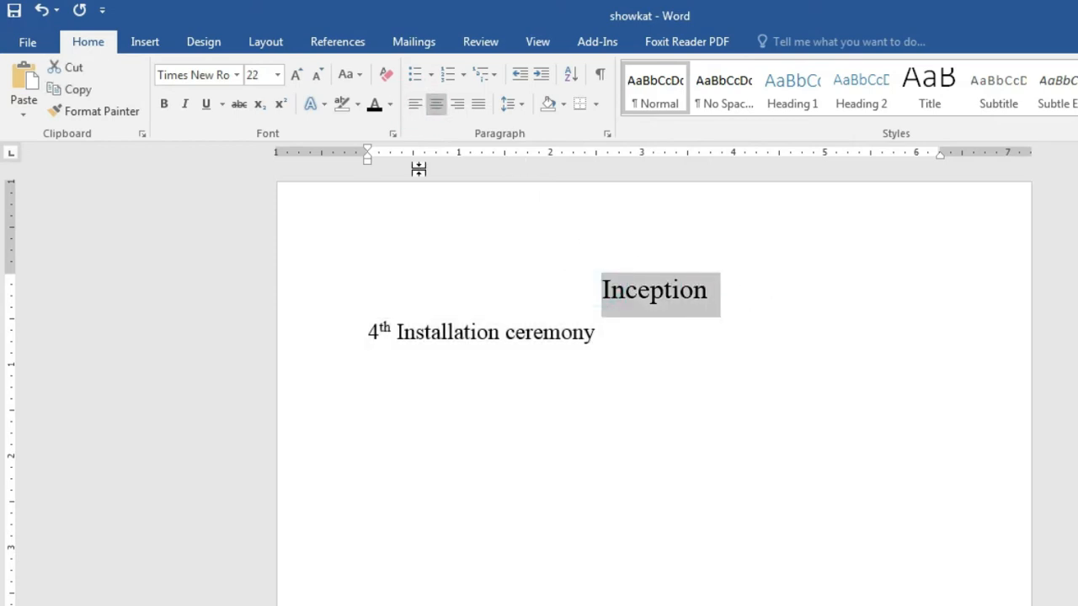
left_click(414, 104)
left_click(356, 294)
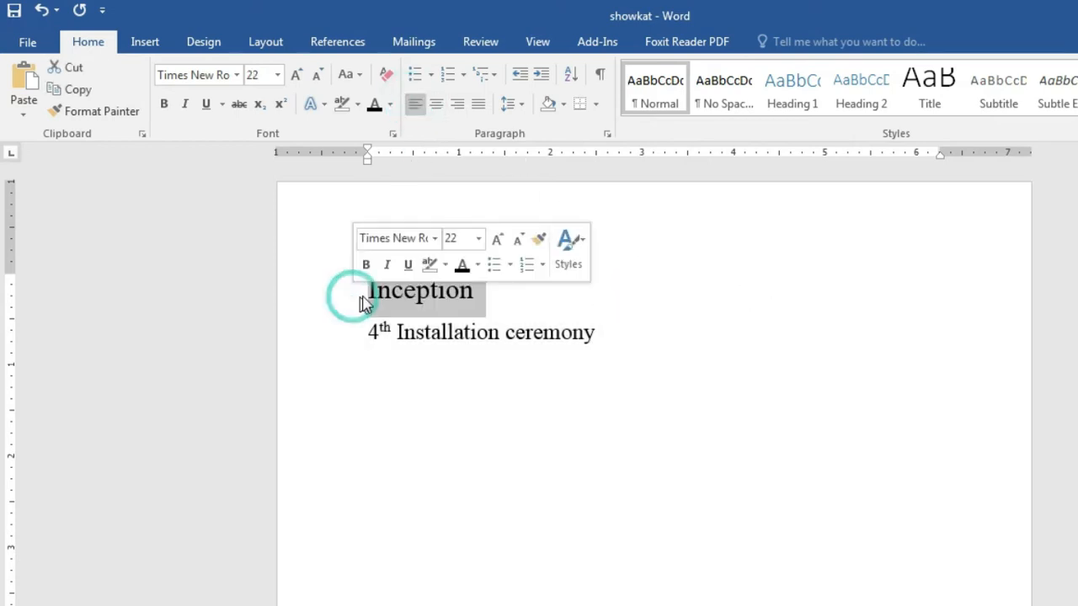
left_click(366, 294)
left_click_drag(398, 309, 599, 345)
left_click(436, 105)
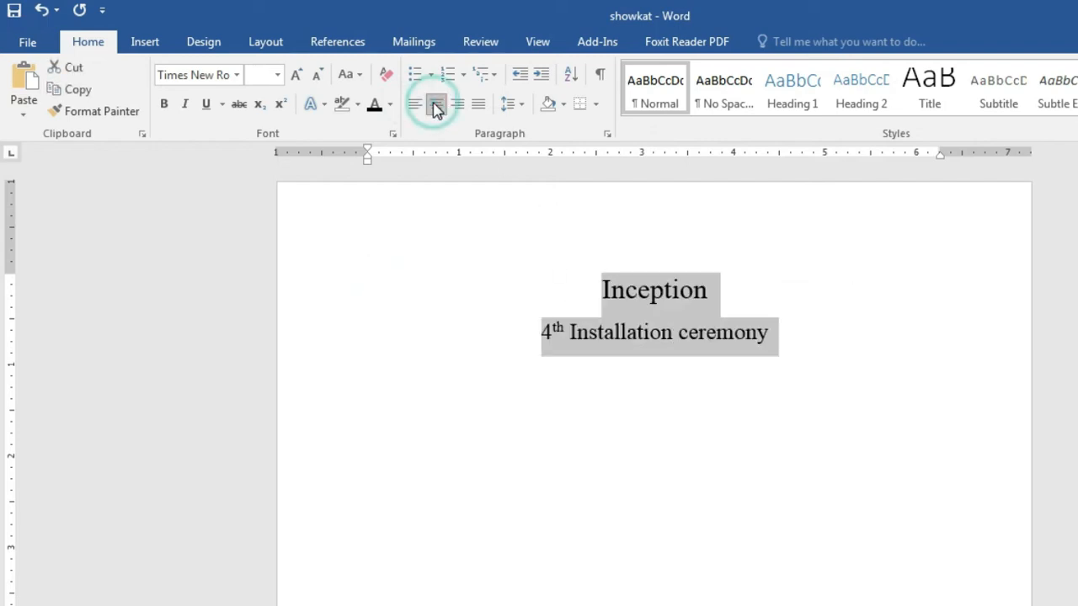
left_click(841, 356)
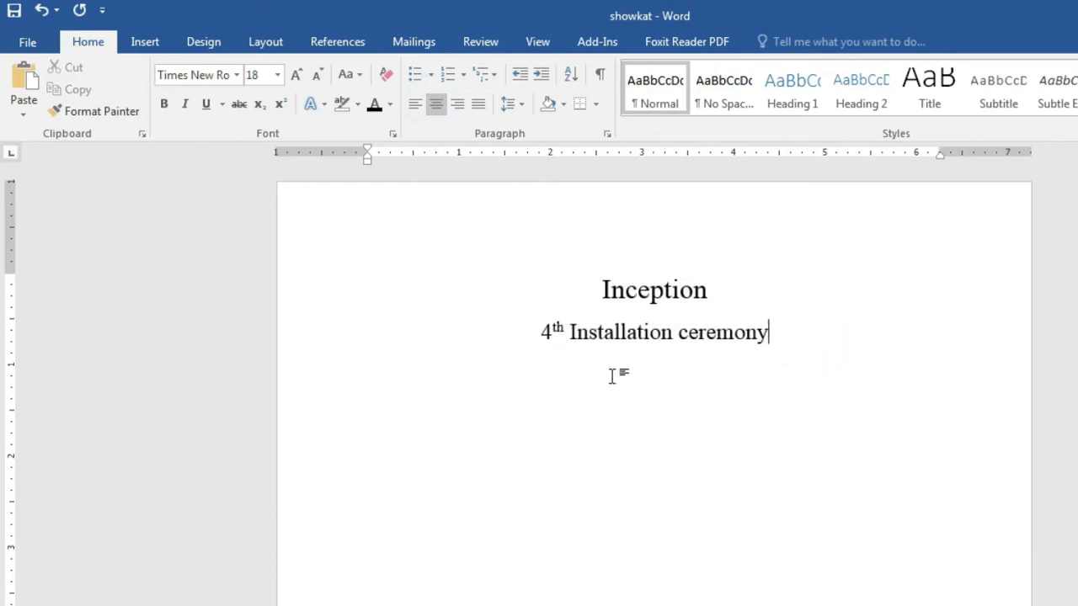
left_click_drag(596, 289, 794, 347)
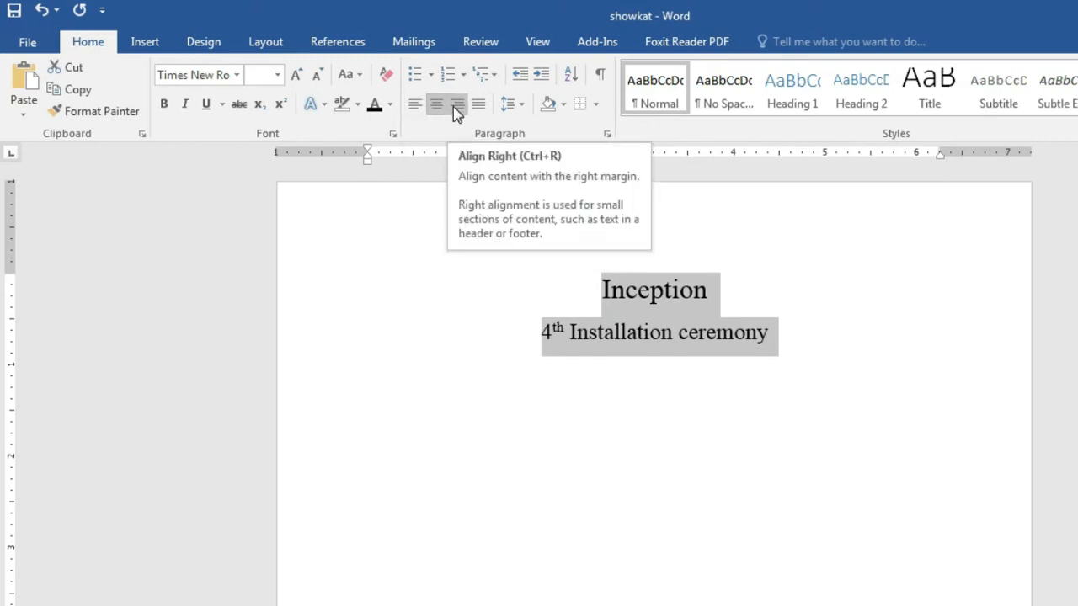
left_click(457, 107)
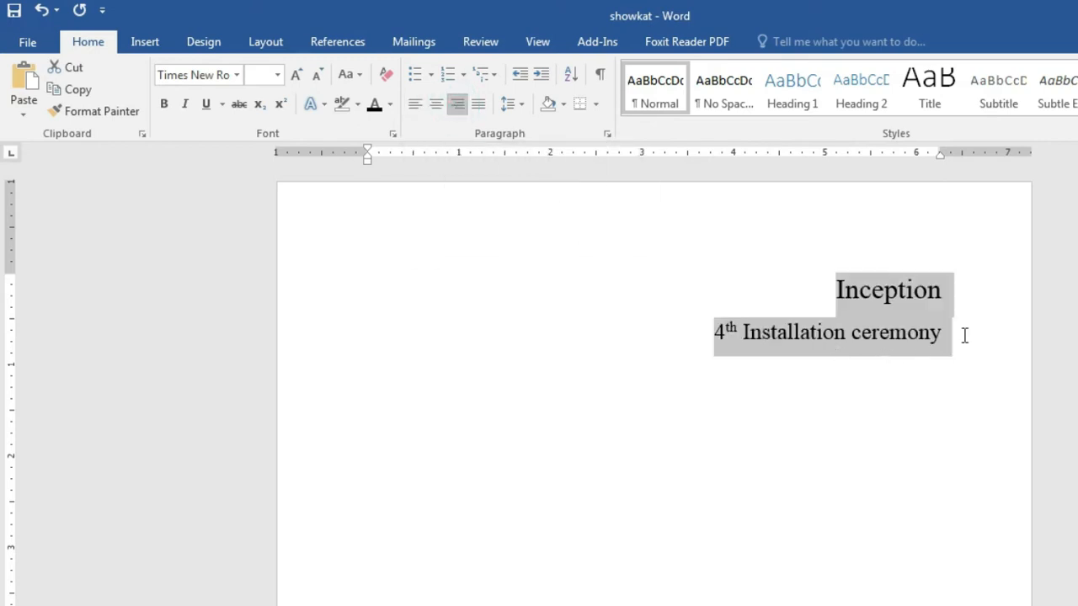
left_click(478, 104)
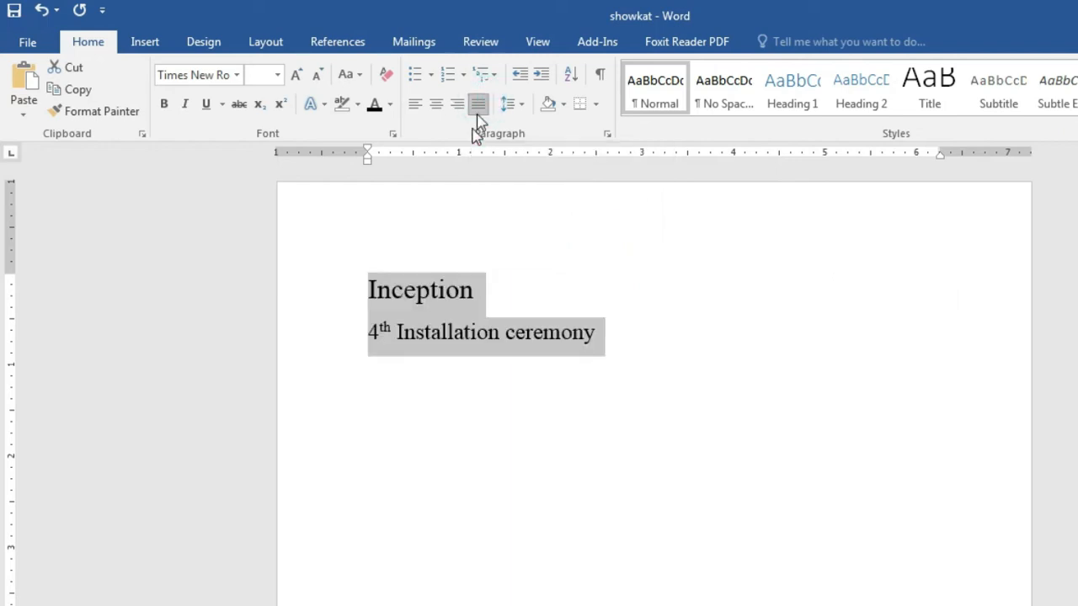
left_click(416, 105)
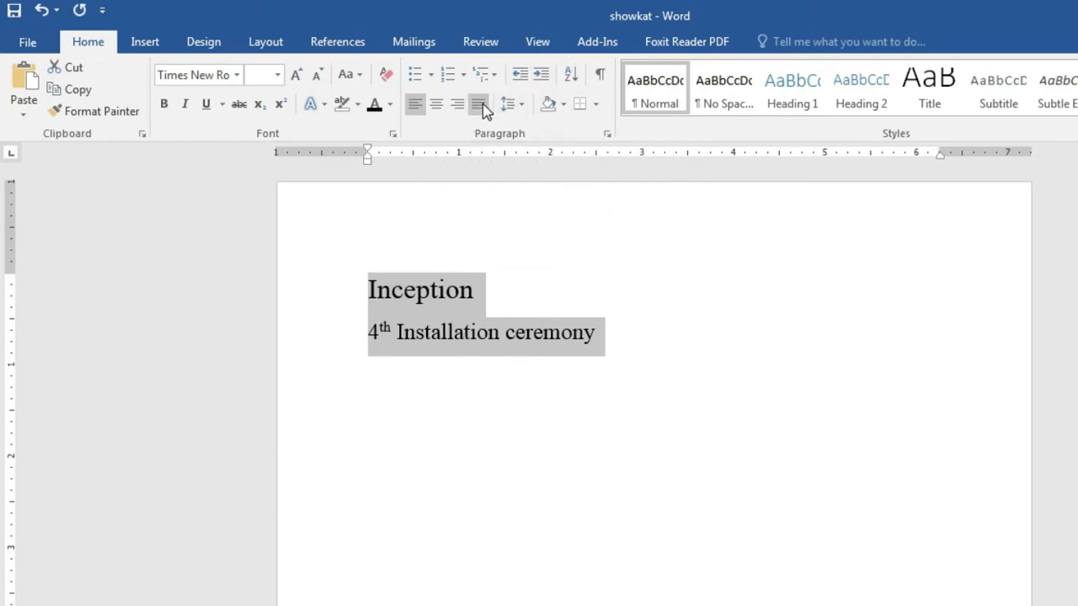
Step: Highlight the Class-2 topic 'how to Create Superscript, Subscript.' in the PDF outline
left_click(616, 324)
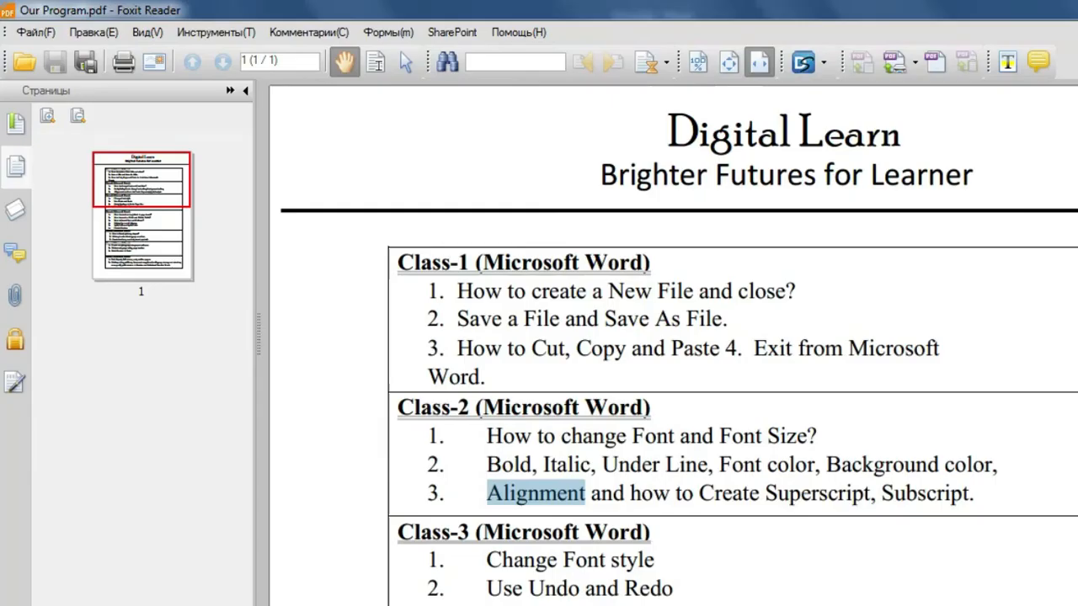
left_click(639, 495)
left_click_drag(638, 495, 975, 493)
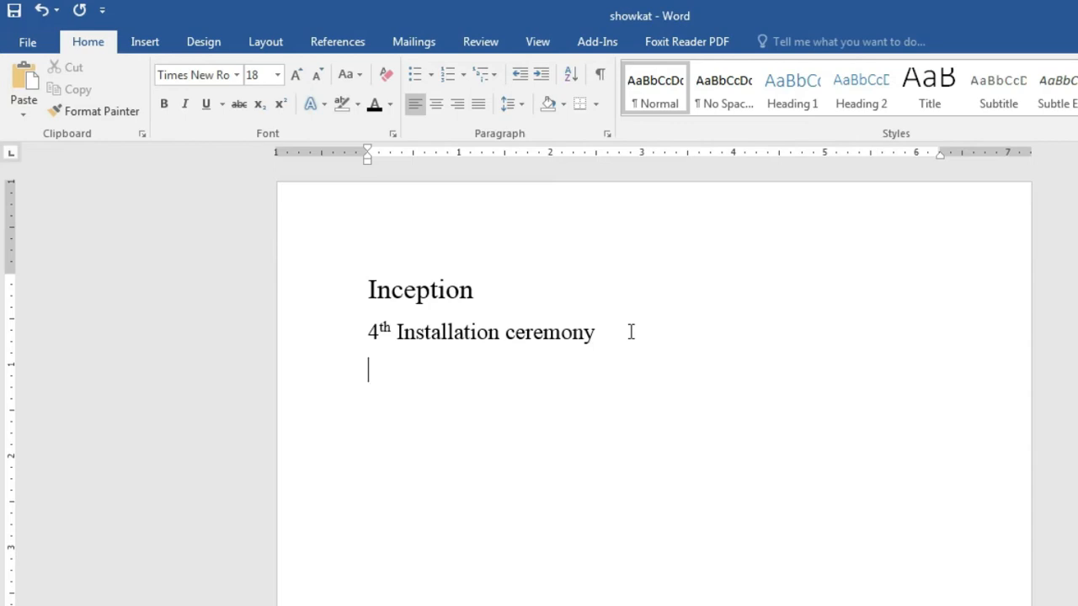
Step: Type a capital A followed by a superscript 2 on the new third line
type("a")
key("BackSpace")
type("A")
key("BackSpace")
type("2")
key("BackSpace")
mouse_move(385, 392)
left_click(282, 104)
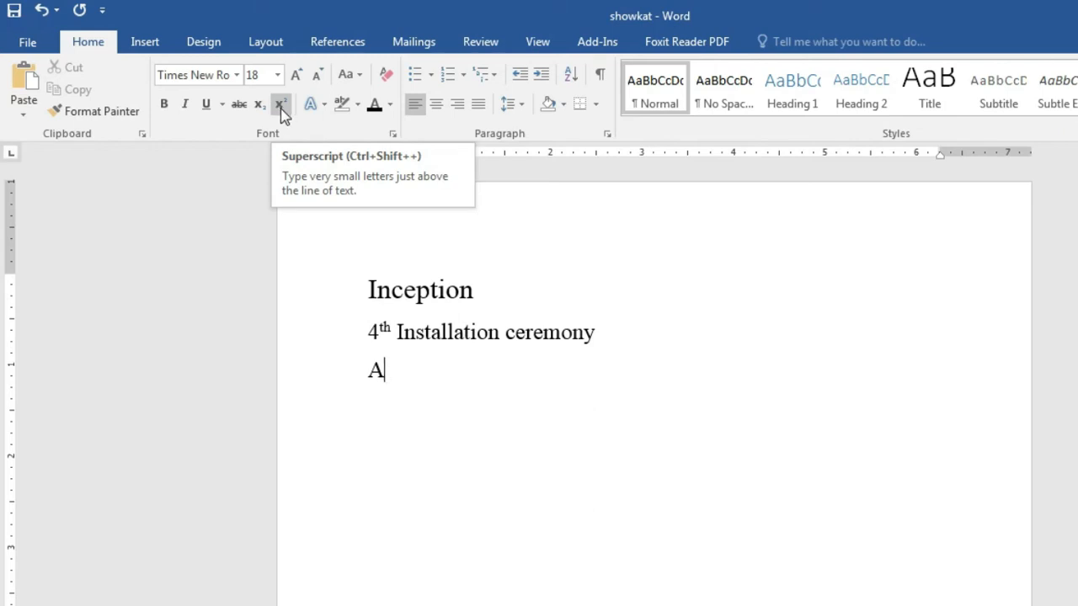
left_click(280, 110)
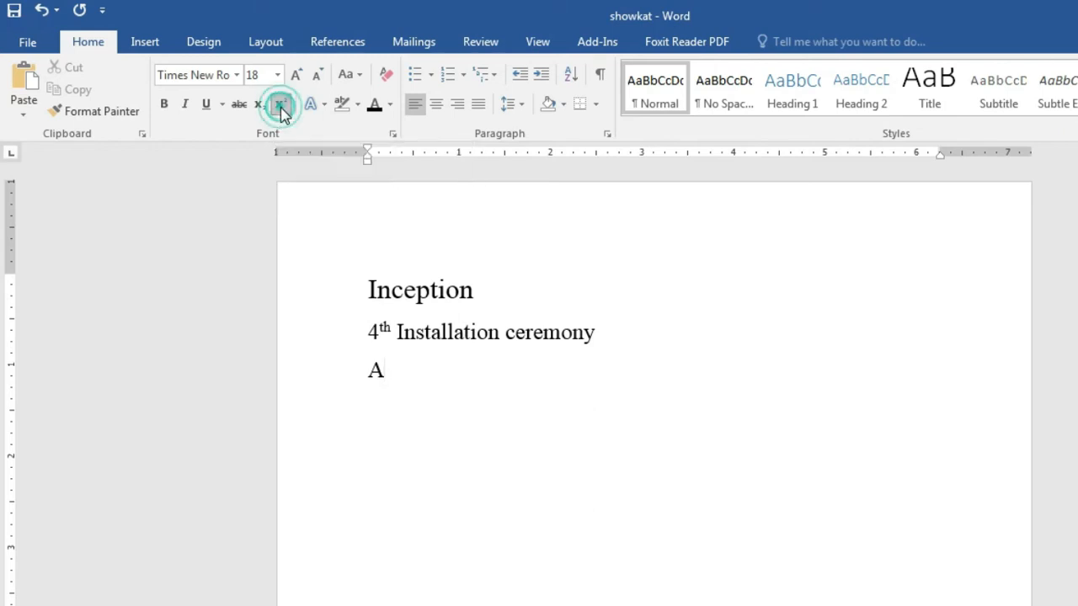
type("2365")
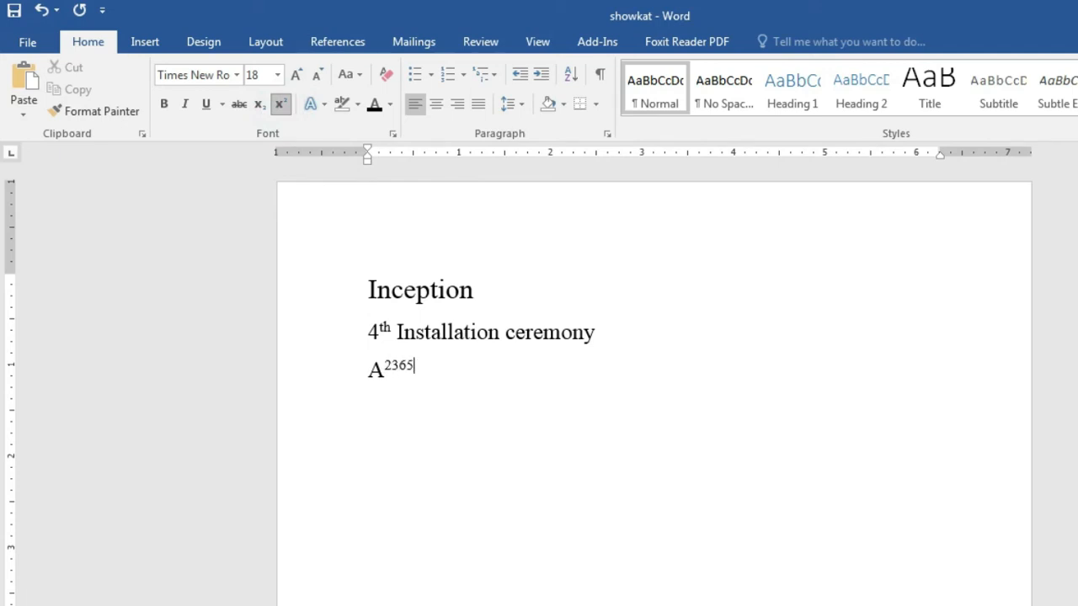
key("BackSpace")
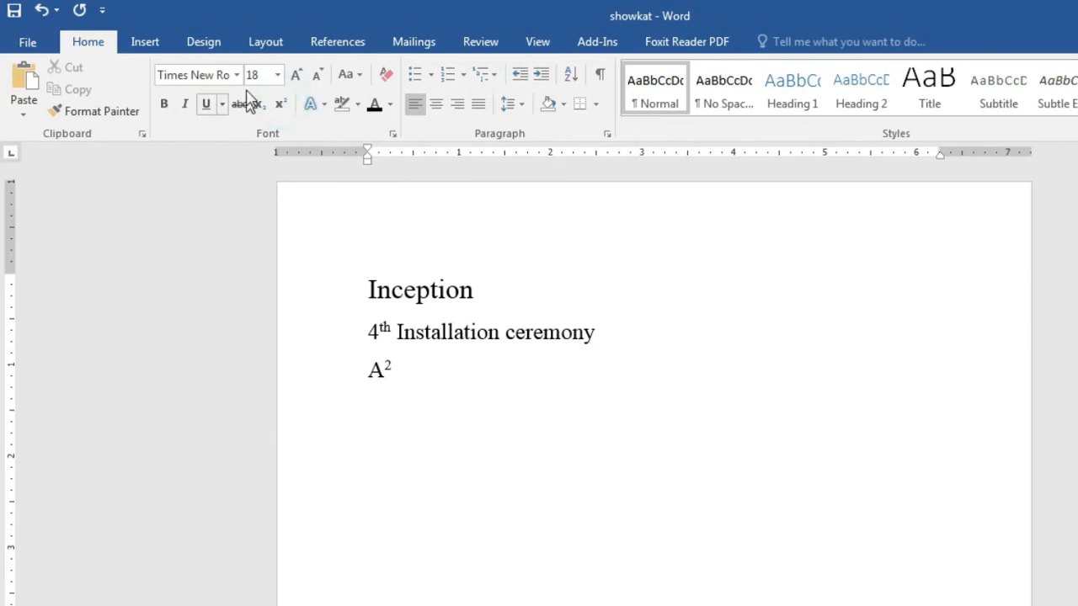
Step: Add +B with a superscript 2, then switch superscript off
left_click(279, 113)
type("B")
left_click(280, 105)
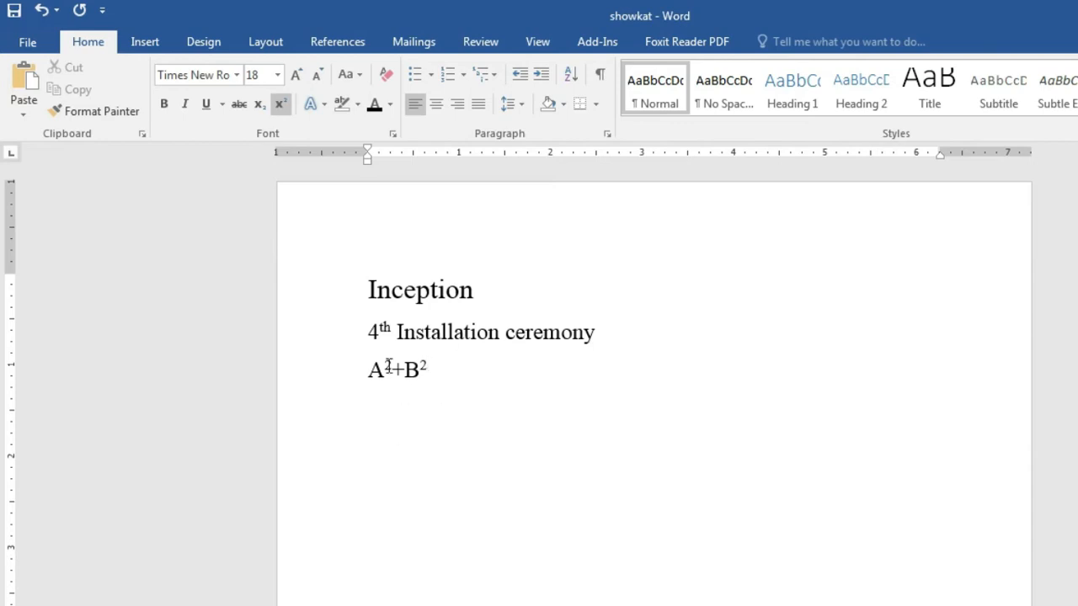
left_click(282, 110)
left_click(280, 104)
Step: Type a capital C with a subscript 3 on the fourth line
type("c")
key("BackSpace")
type("wc")
key("BackSpace")
key("BackSpace")
type("C")
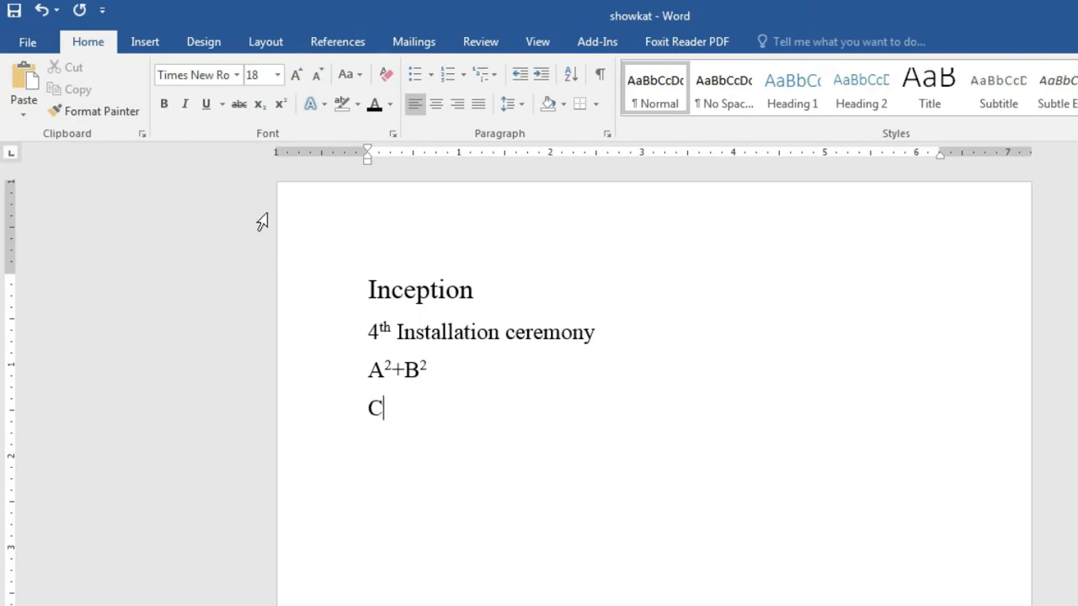
left_click(258, 106)
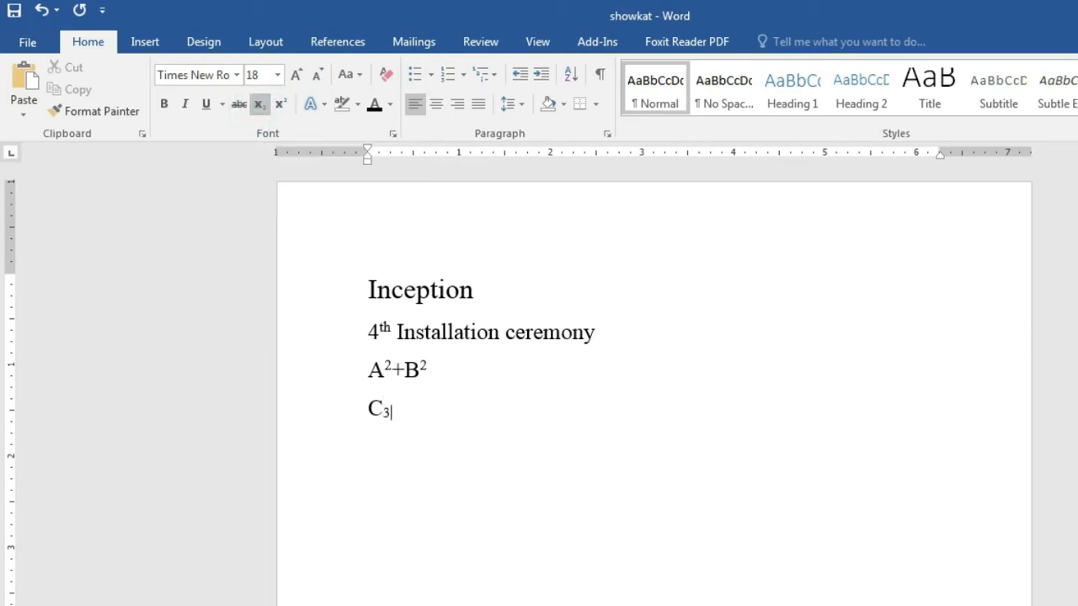
left_click(257, 104)
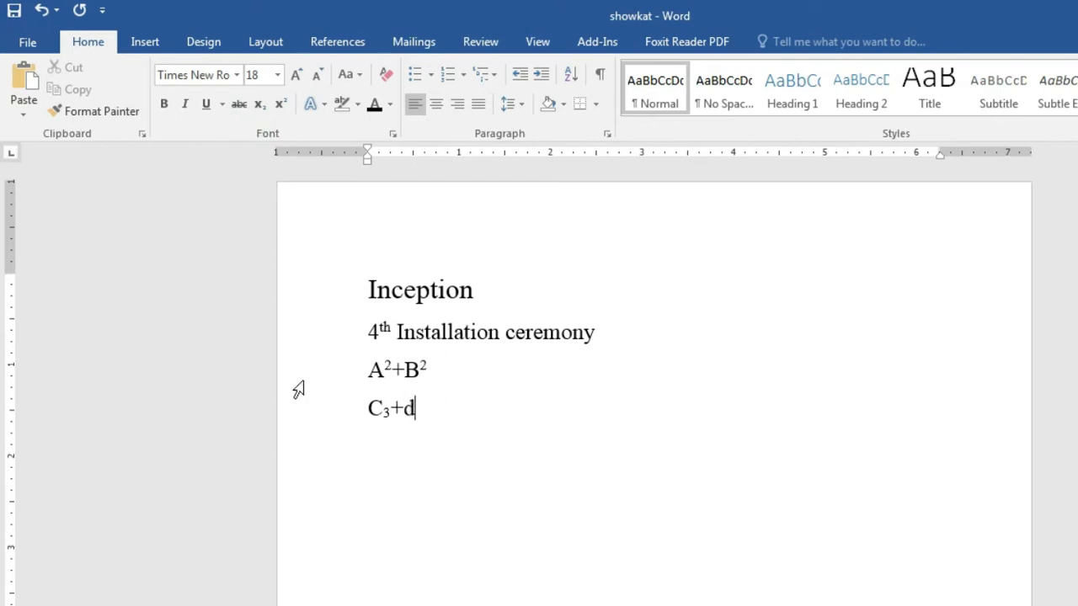
Step: Add +D with a subscript 5, then switch subscript off
key("BackSpace")
type("DD")
key("BackSpace")
left_click(258, 104)
type("5")
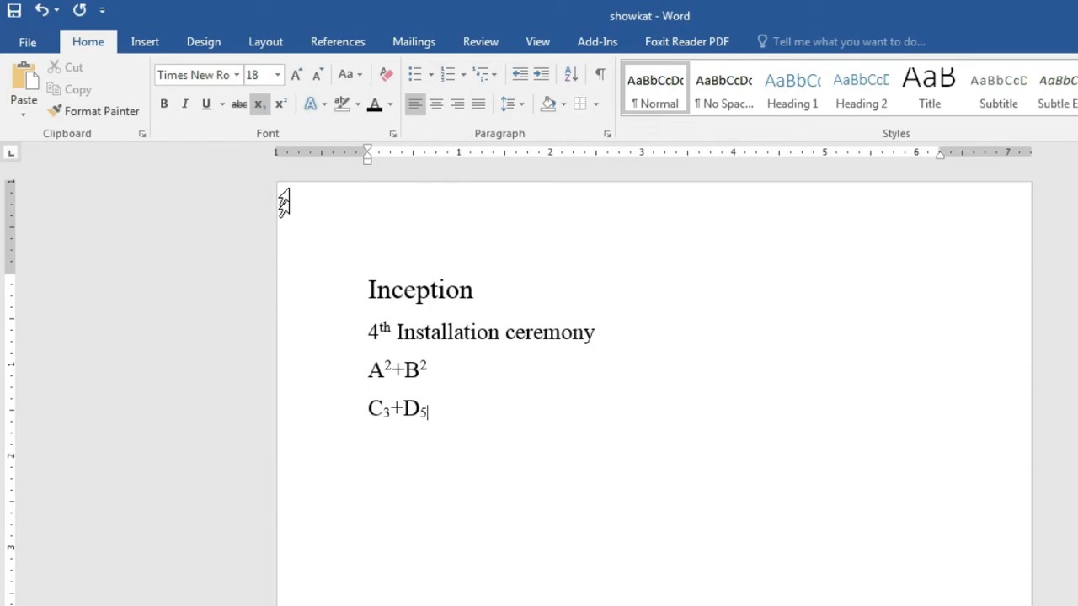
left_click(259, 105)
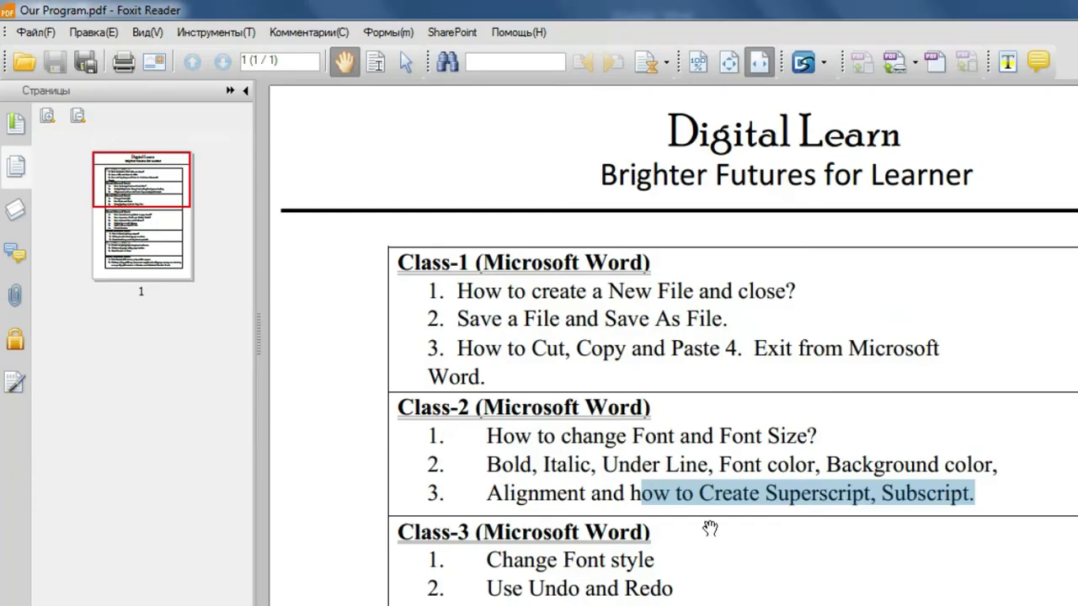
Step: Scroll to Class-3 and highlight its heading and the 'Change Font style' topic
scroll(710, 528, "down", 1)
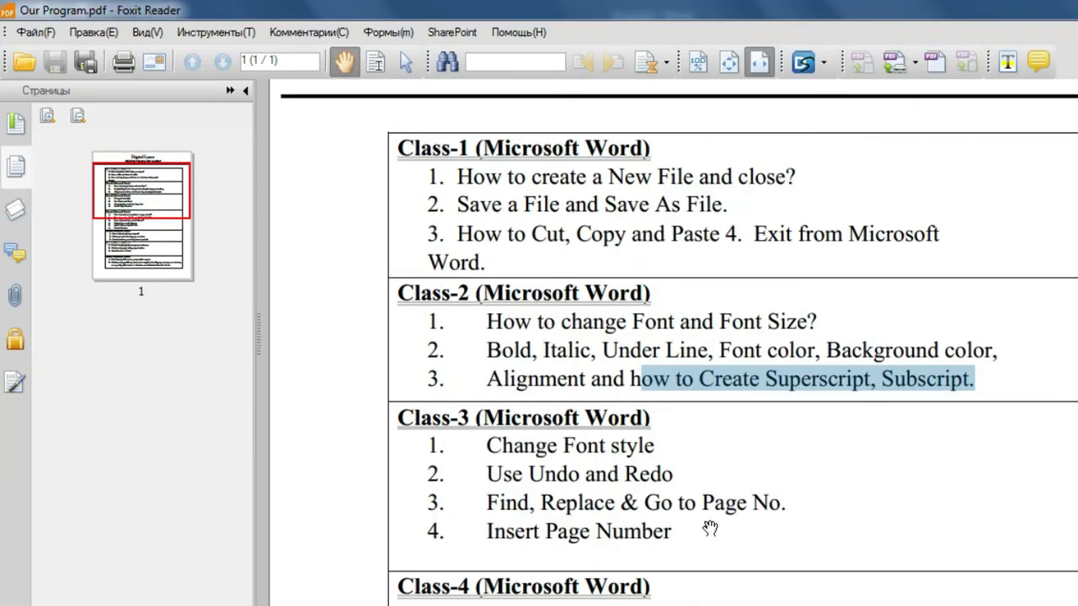
scroll(710, 529, "down", 3)
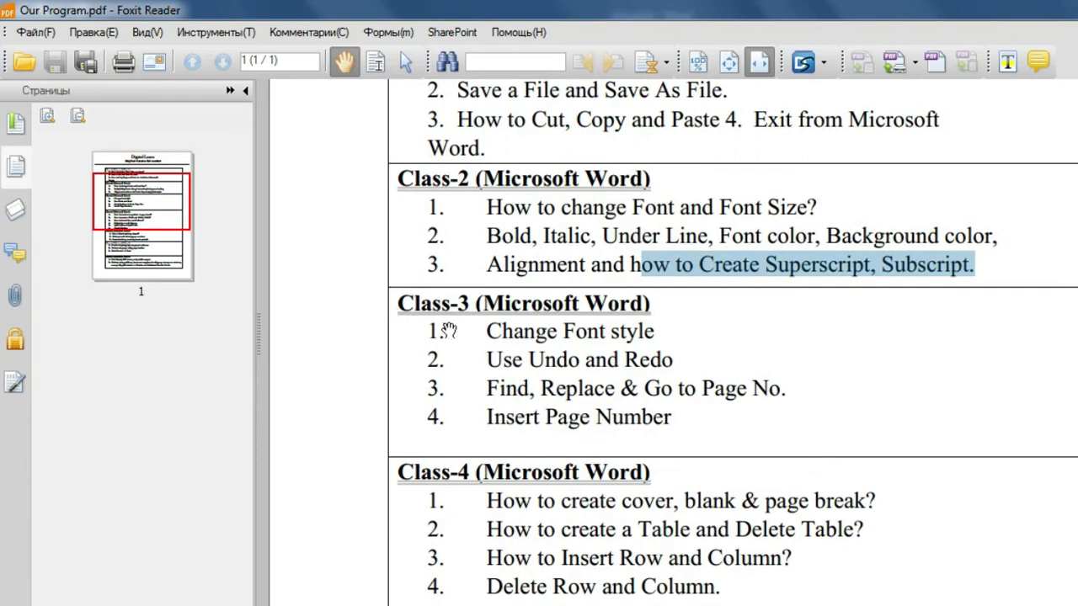
left_click_drag(399, 303, 658, 331)
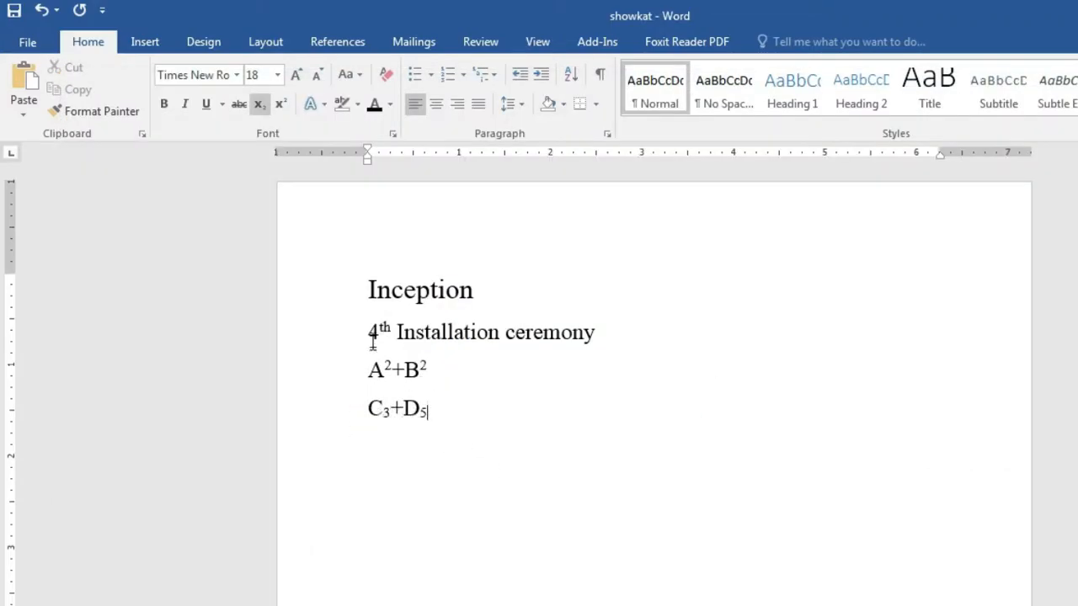
left_click_drag(368, 290, 473, 293)
left_click_drag(542, 326, 624, 344)
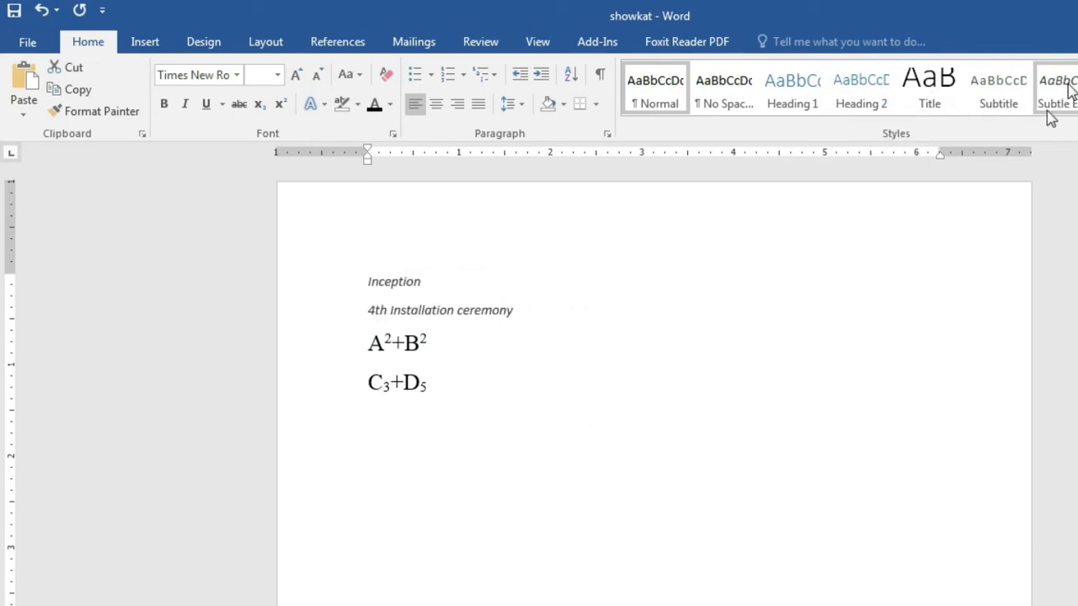
left_click(726, 438)
left_click_drag(367, 286, 502, 288)
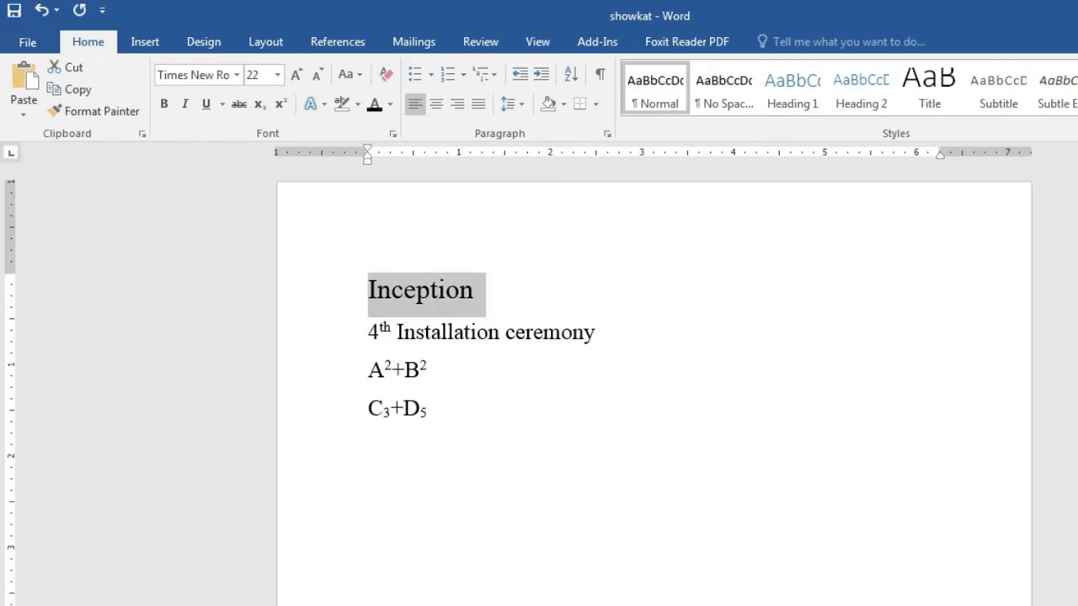
left_click(1077, 89)
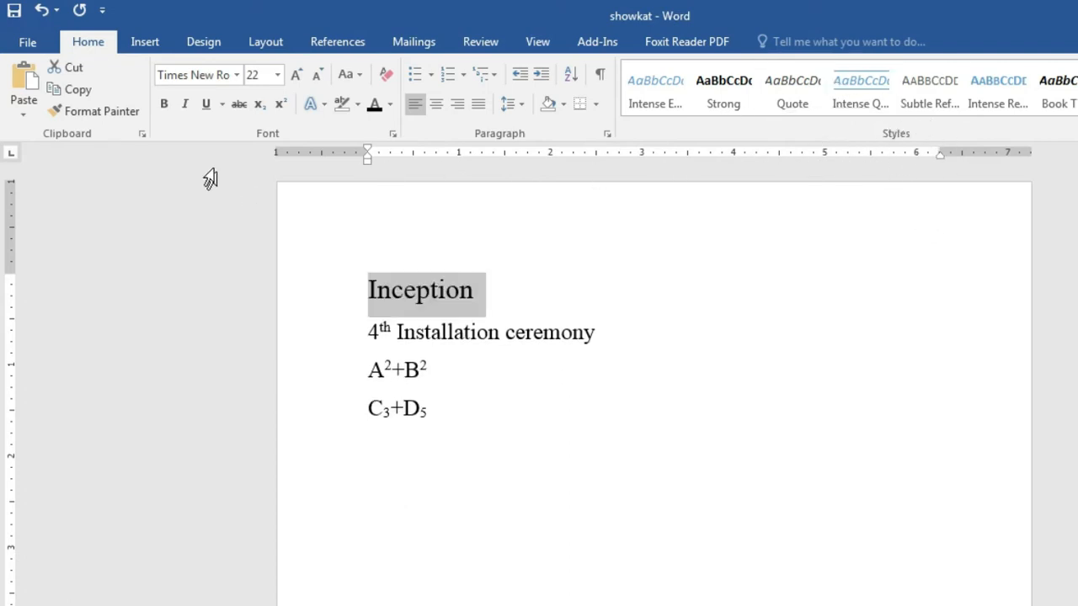
left_click(235, 75)
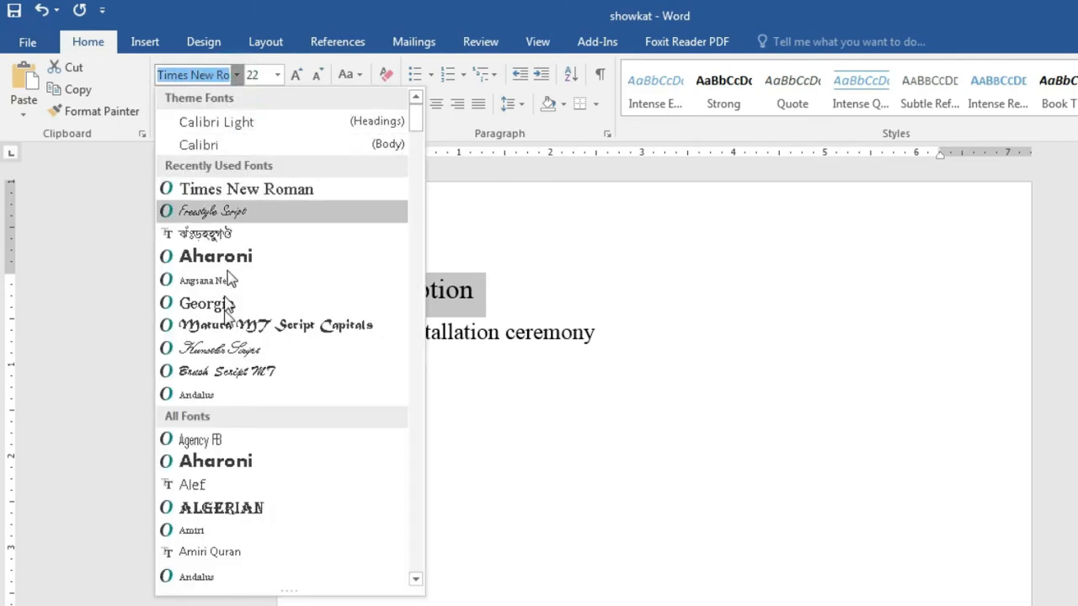
left_click(925, 466)
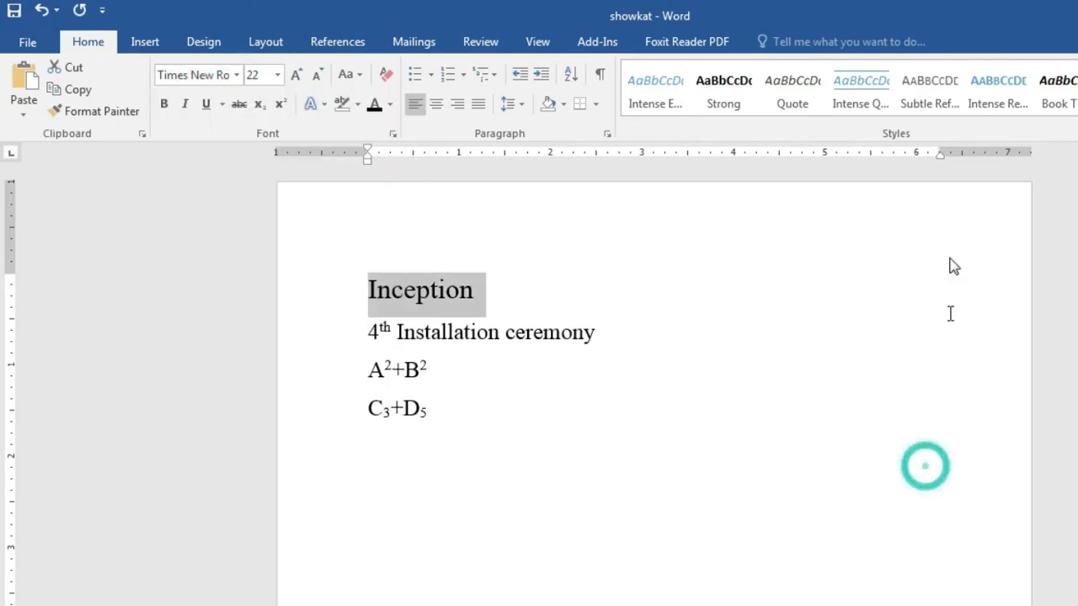
left_click(235, 74)
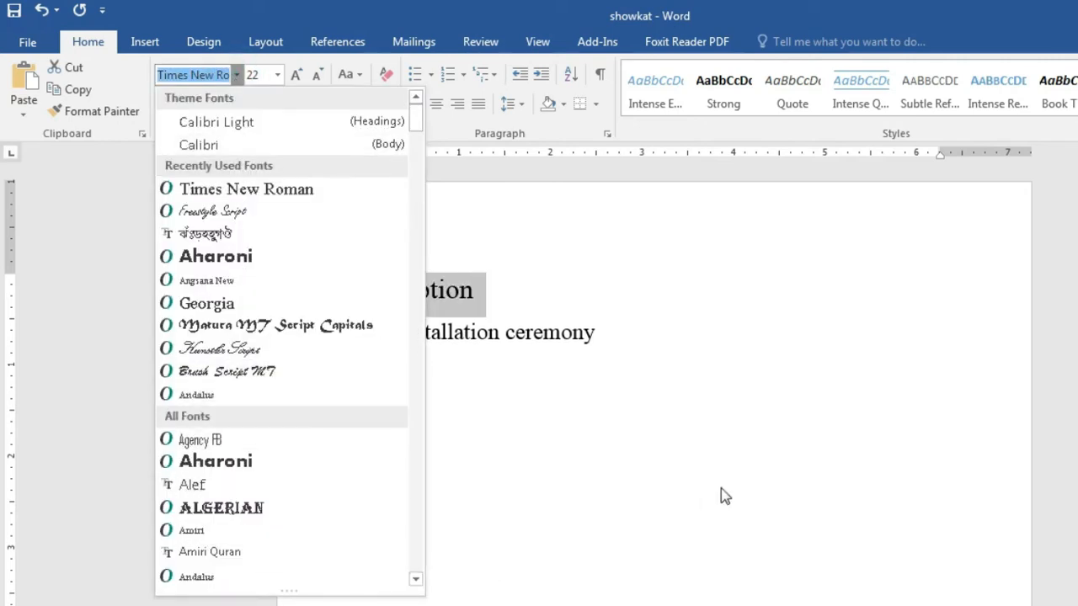
left_click(722, 493)
left_click(723, 493)
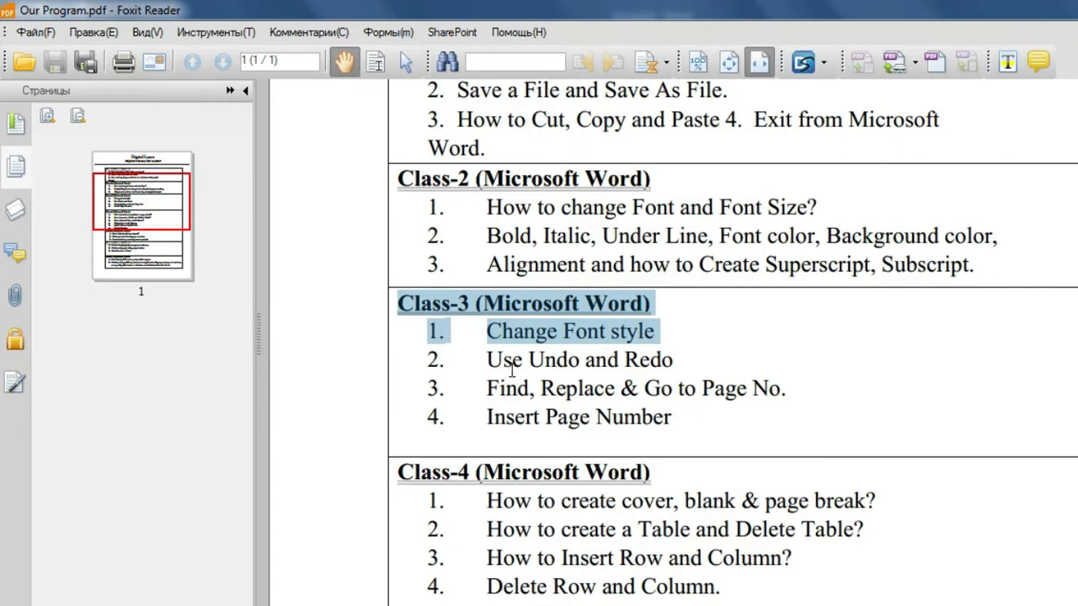
left_click_drag(498, 362, 675, 361)
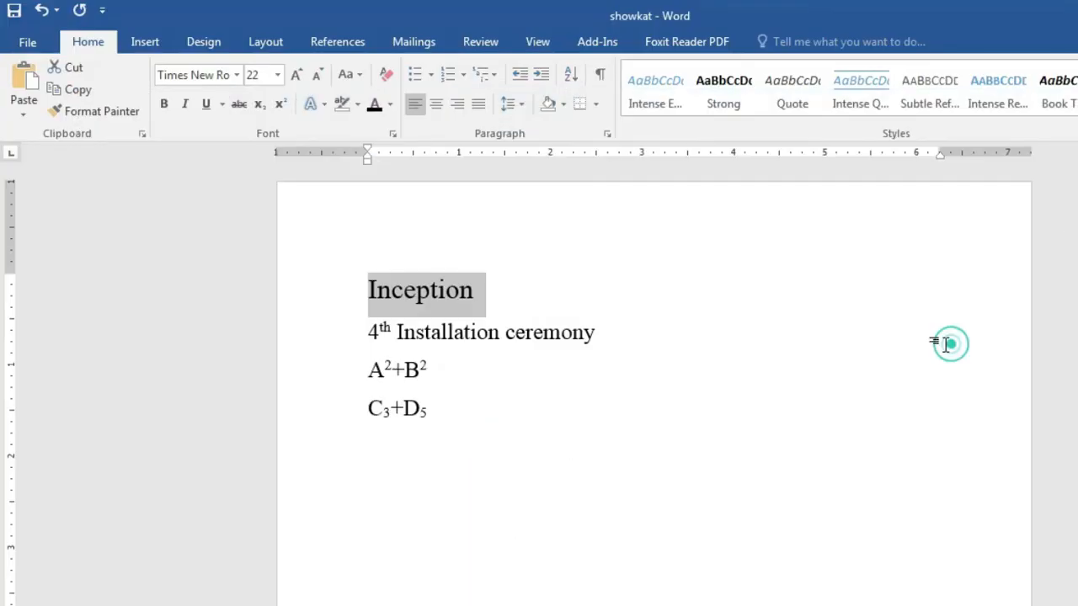
left_click(950, 344)
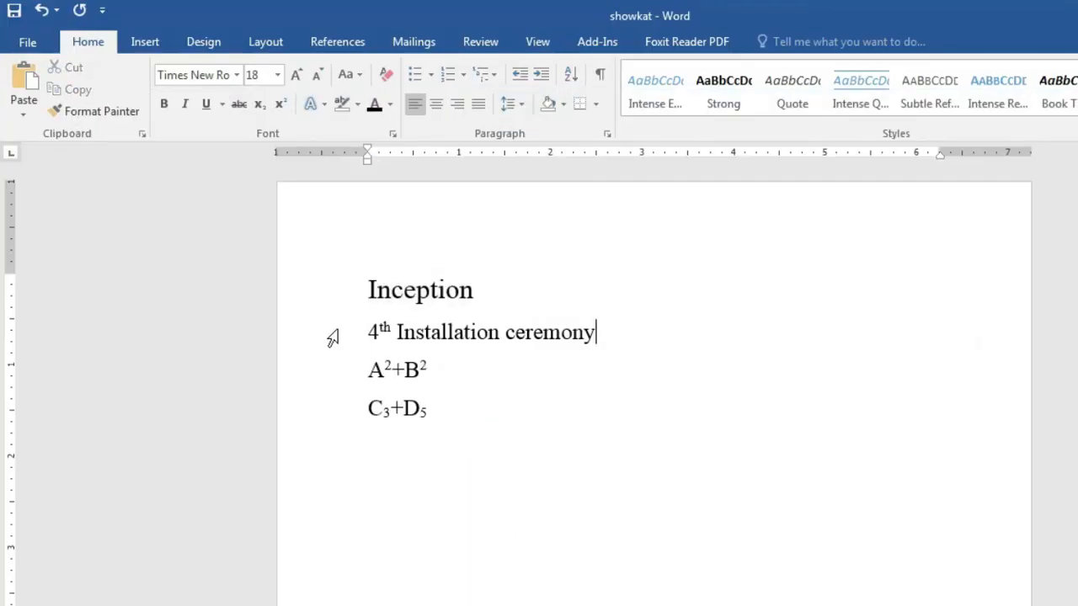
Step: Delete all four lines, then undo back through the C₃+D₅ and A²+B² edits
left_click_drag(367, 278, 501, 435)
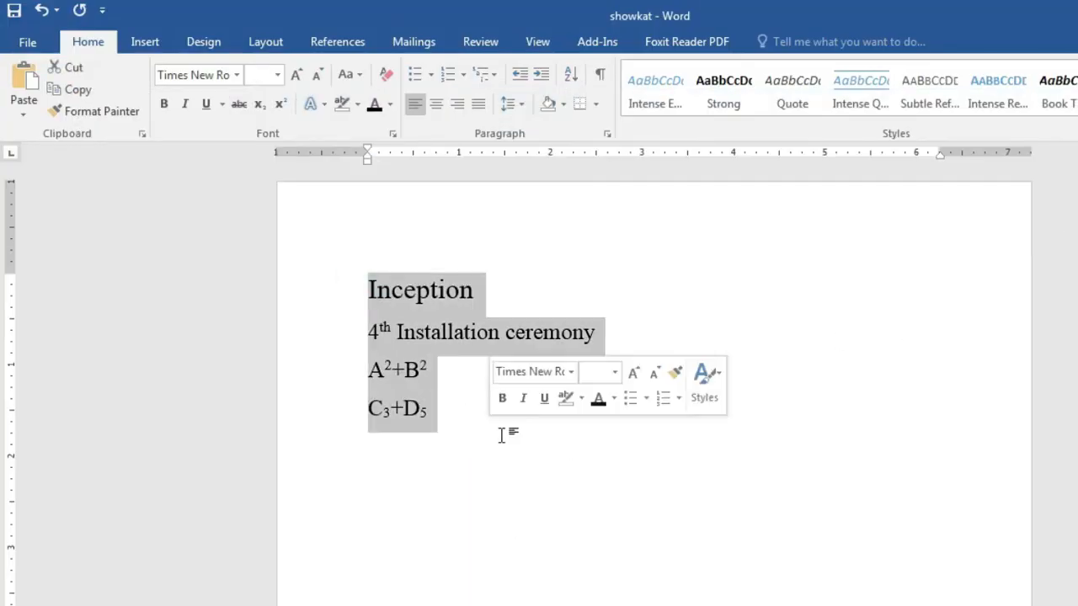
key("Delete")
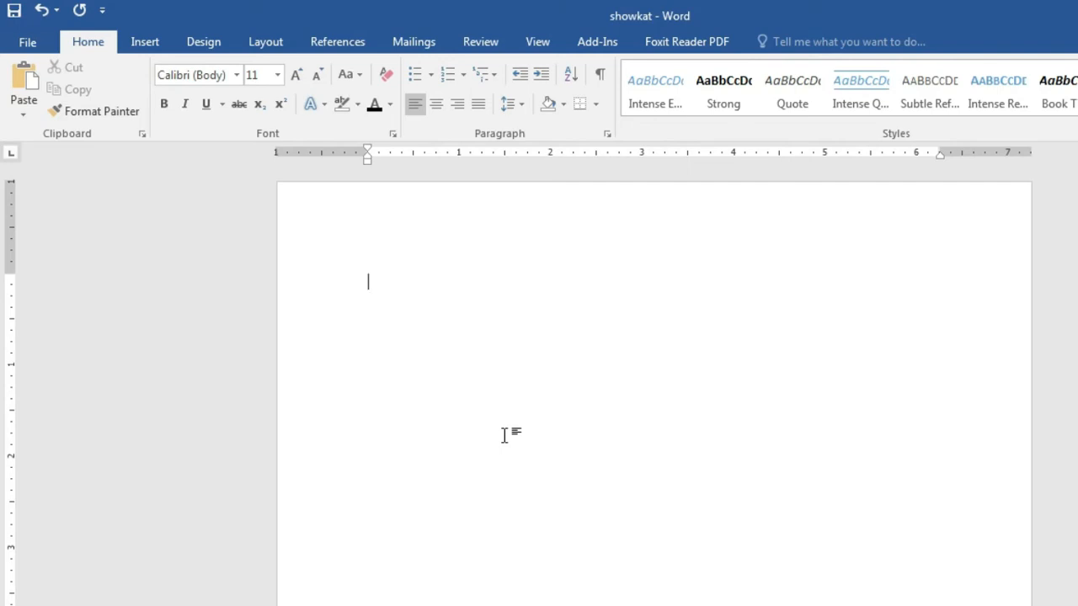
left_click(42, 10)
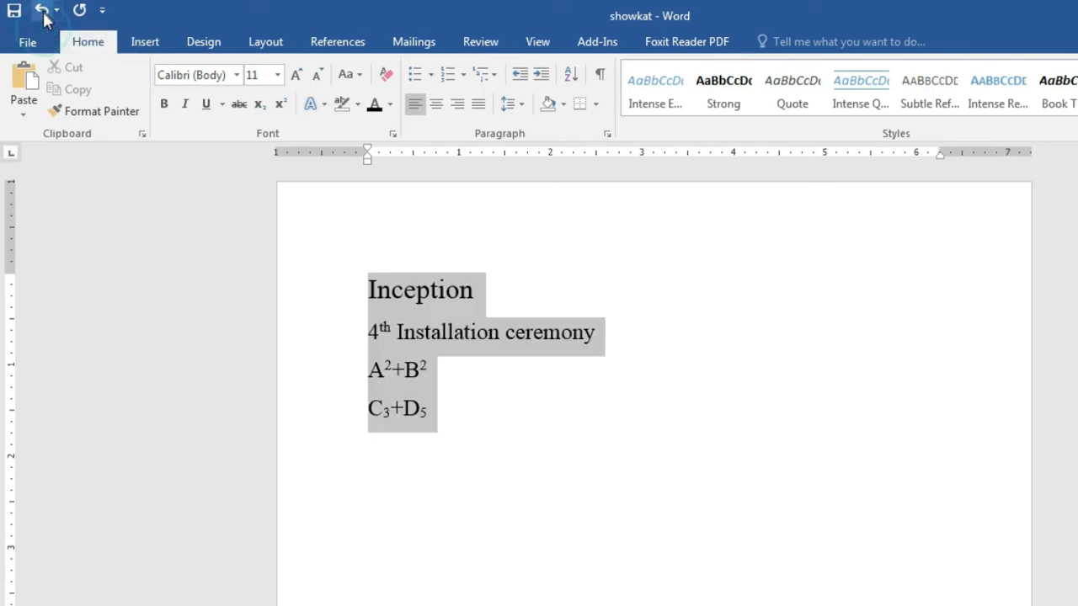
left_click(506, 434)
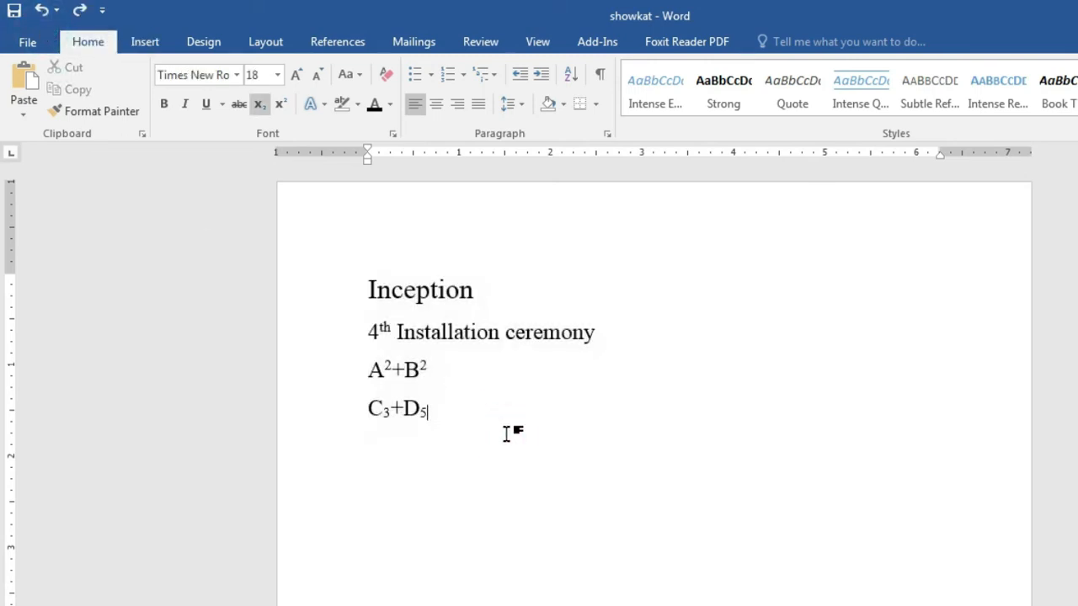
left_click(40, 10)
left_click(40, 10)
left_click(40, 10)
left_click(41, 10)
left_click(41, 10)
left_click(40, 10)
left_click(40, 11)
left_click(40, 10)
Step: Keep undoing to remove the third line and the earlier alignment, shading and page-colour changes
left_click(40, 11)
left_click(41, 10)
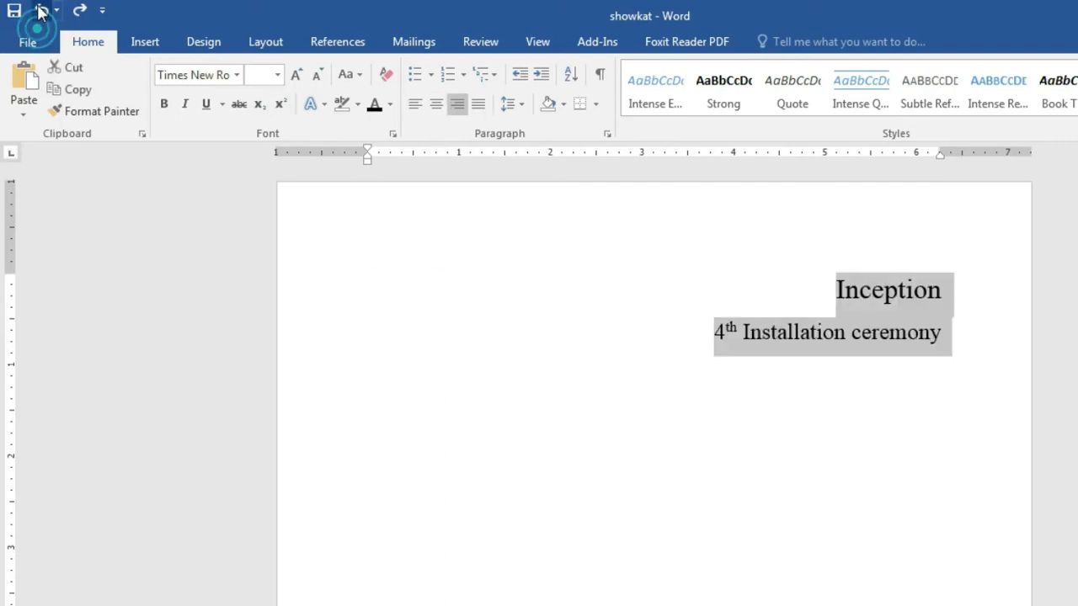
left_click(40, 10)
left_click(41, 10)
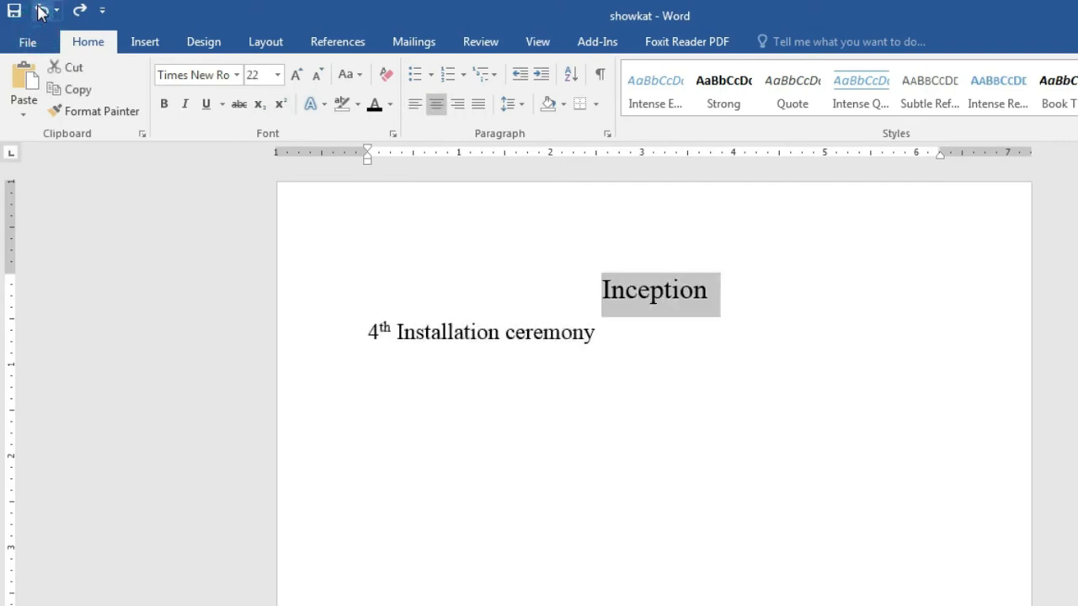
left_click(40, 10)
left_click(40, 10)
left_click(41, 10)
left_click(40, 10)
left_click(40, 10)
left_click(40, 10)
left_click(41, 11)
left_click(41, 11)
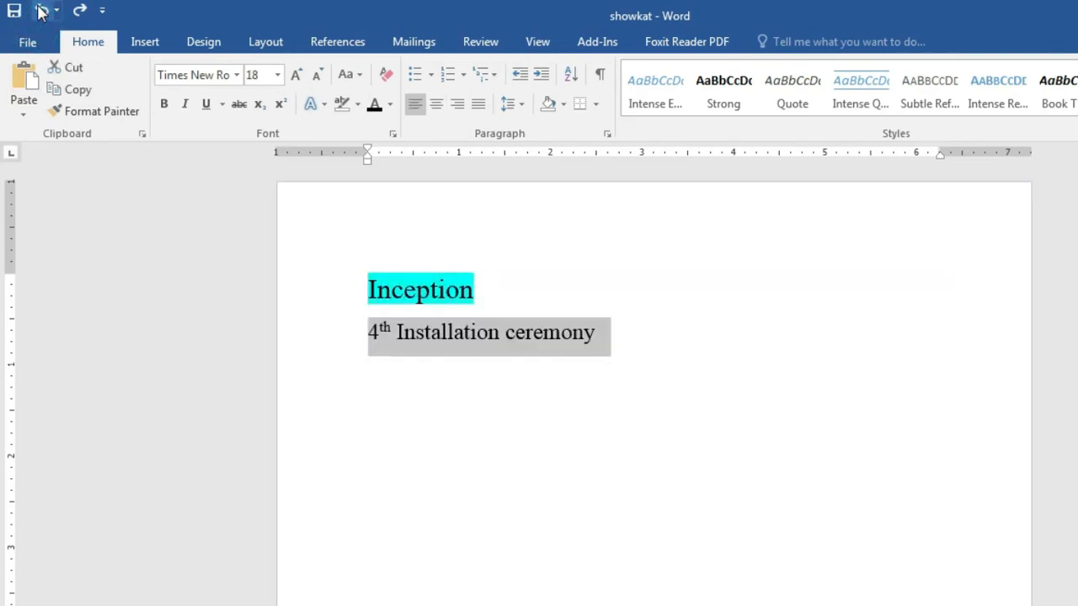
Step: Redo the shading, formatting and alignment changes up to the A on line 3
left_click(79, 12)
left_click(79, 16)
left_click(79, 17)
left_click(79, 17)
left_click(79, 17)
left_click(79, 17)
left_click(80, 17)
left_click(79, 17)
left_click(79, 16)
left_click(80, 17)
left_click(79, 17)
left_click(79, 17)
left_click(79, 17)
Step: Redo the A²+B² and C₃+D₅ edits
left_click(79, 17)
left_click(79, 15)
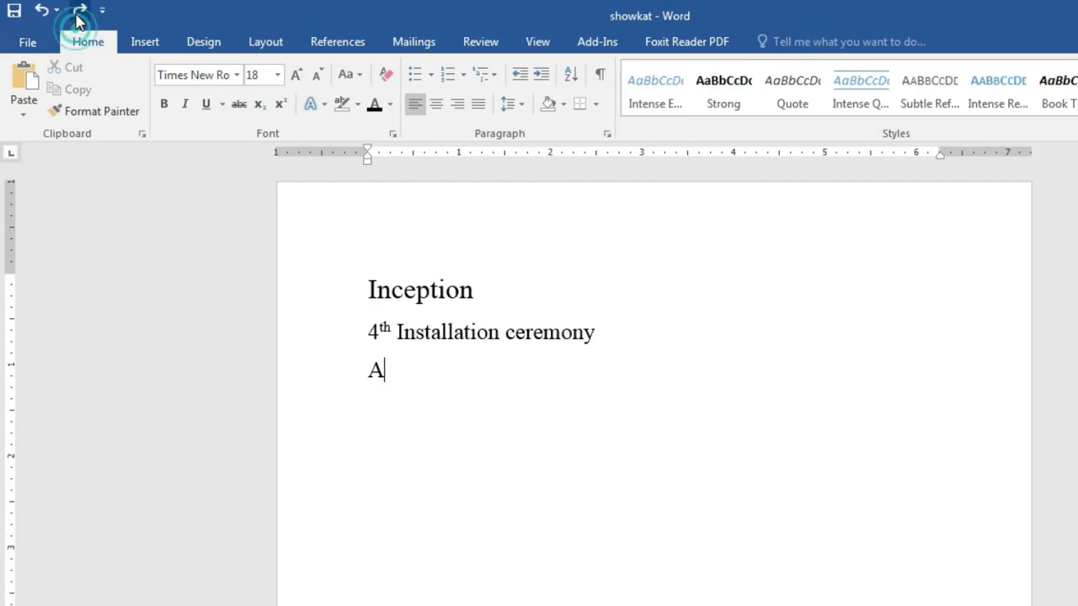
left_click(79, 15)
left_click(79, 15)
left_click(79, 17)
left_click(79, 17)
left_click(79, 17)
left_click(79, 16)
left_click(79, 17)
left_click(80, 17)
left_click(80, 17)
left_click(79, 17)
left_click(79, 17)
left_click(79, 17)
Step: Clear the text, then undo to bring all four lines back and deselect
left_click(78, 15)
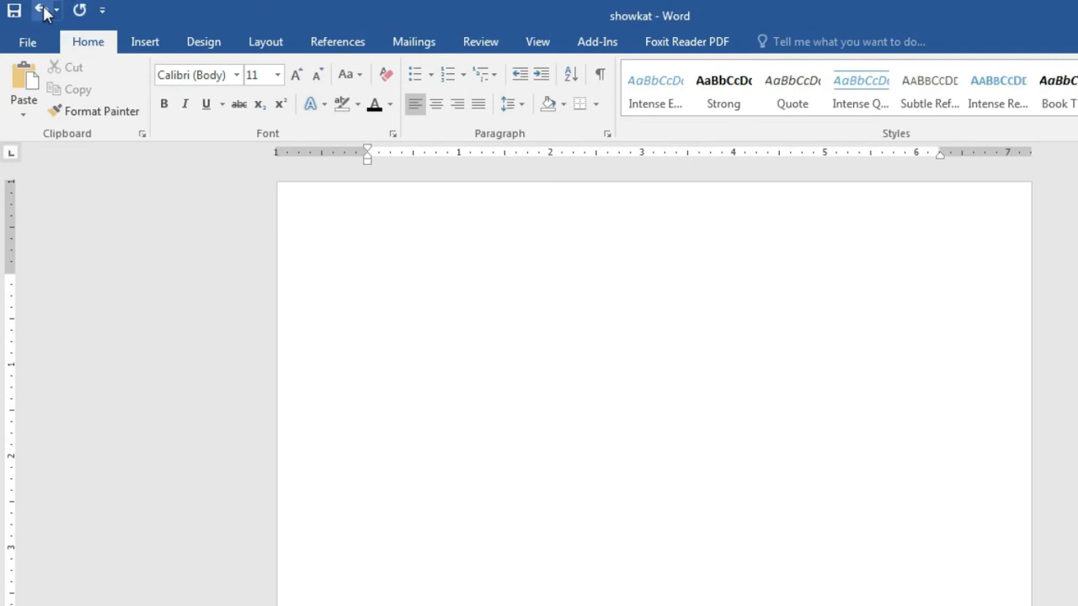
left_click(41, 11)
left_click(497, 389)
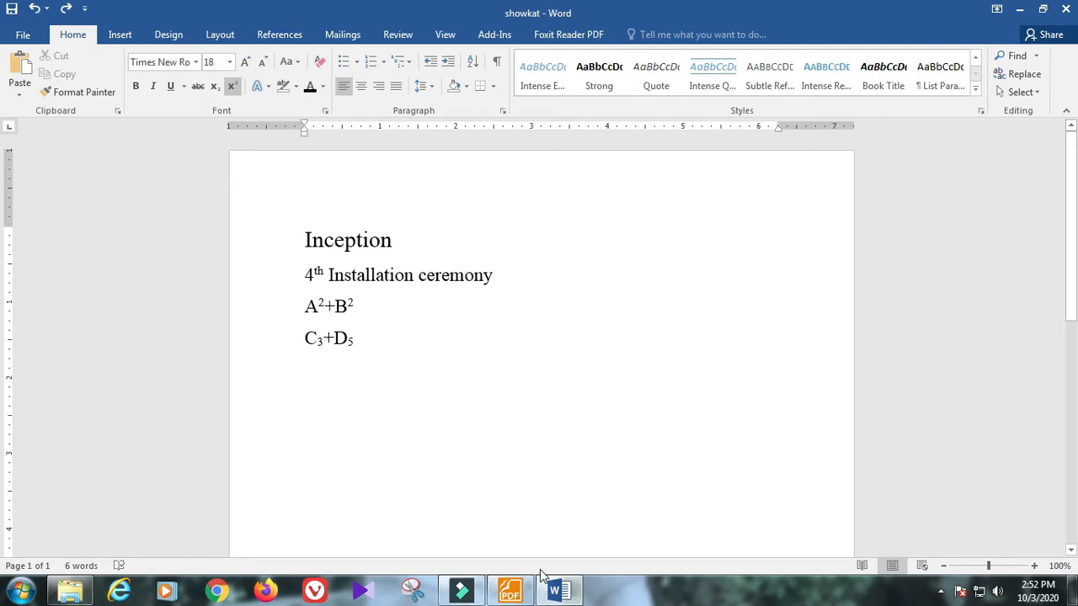
Step: Mark the Class-3 'Find, Replace & Go to Page No.' lesson in the PDF, then minimize Foxit Reader
left_click(519, 600)
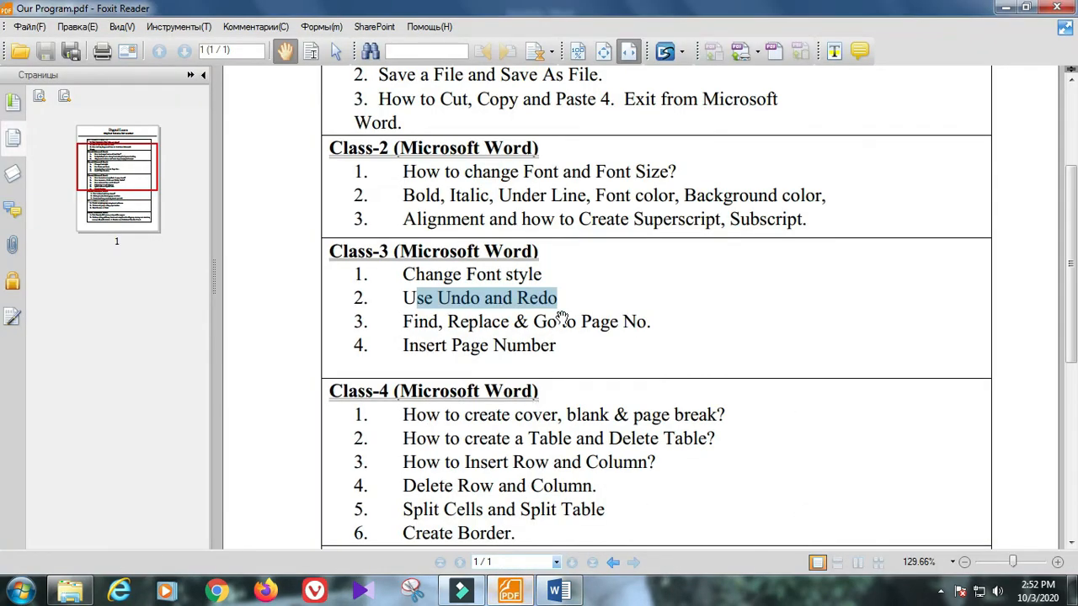
left_click(562, 312)
left_click_drag(400, 322, 671, 321)
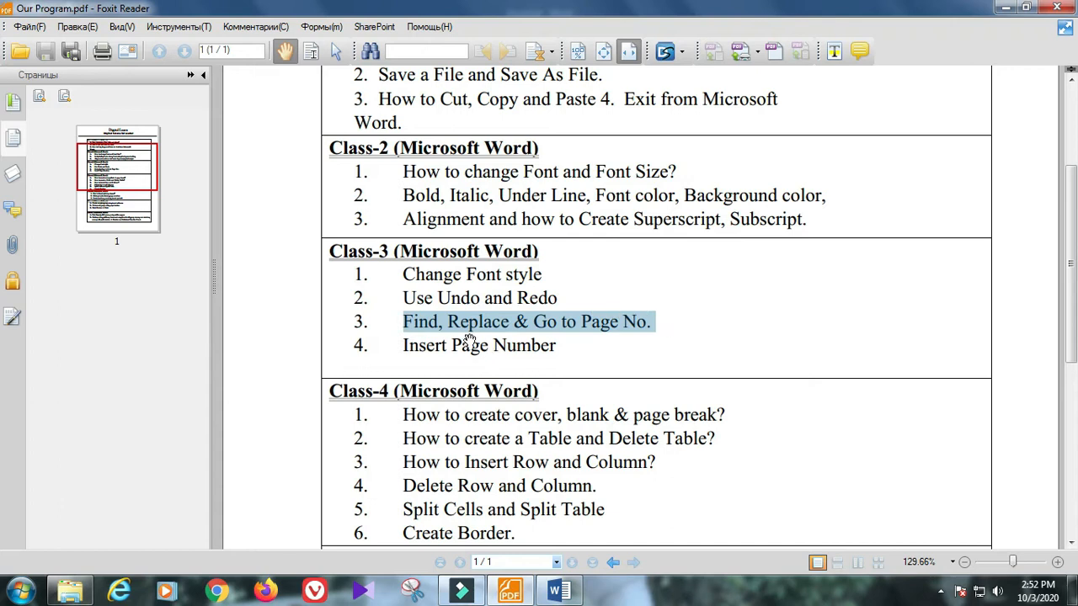
left_click(445, 323)
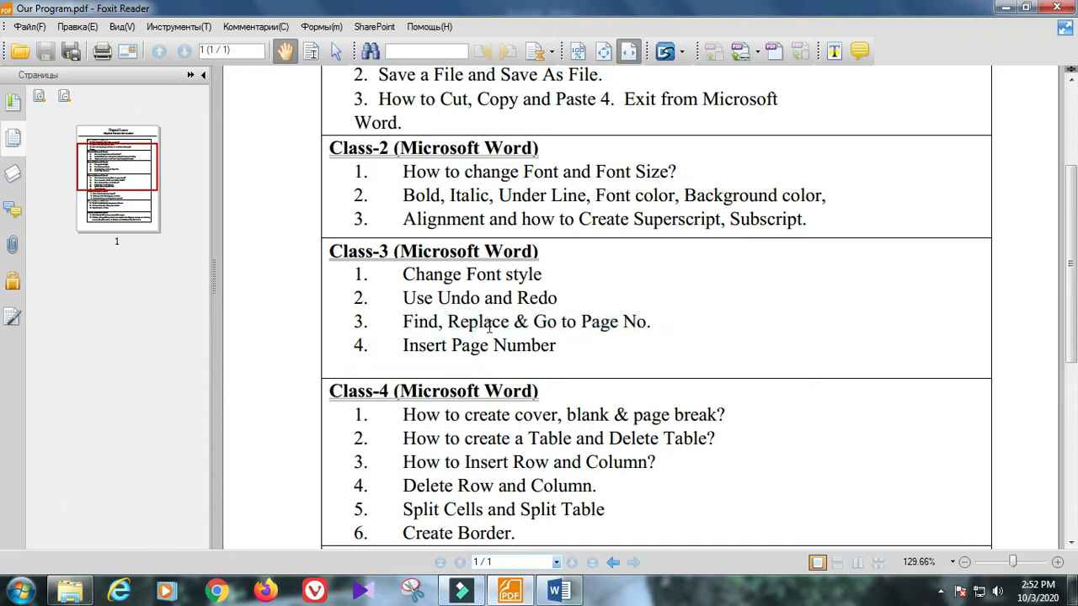
left_click_drag(536, 324, 636, 323)
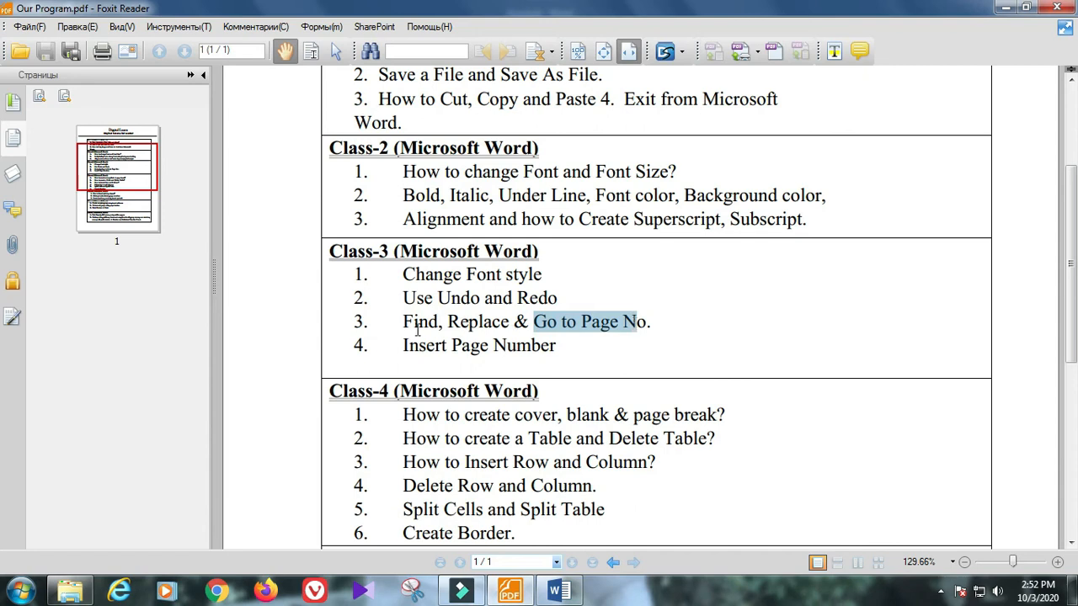
left_click_drag(413, 321, 426, 322)
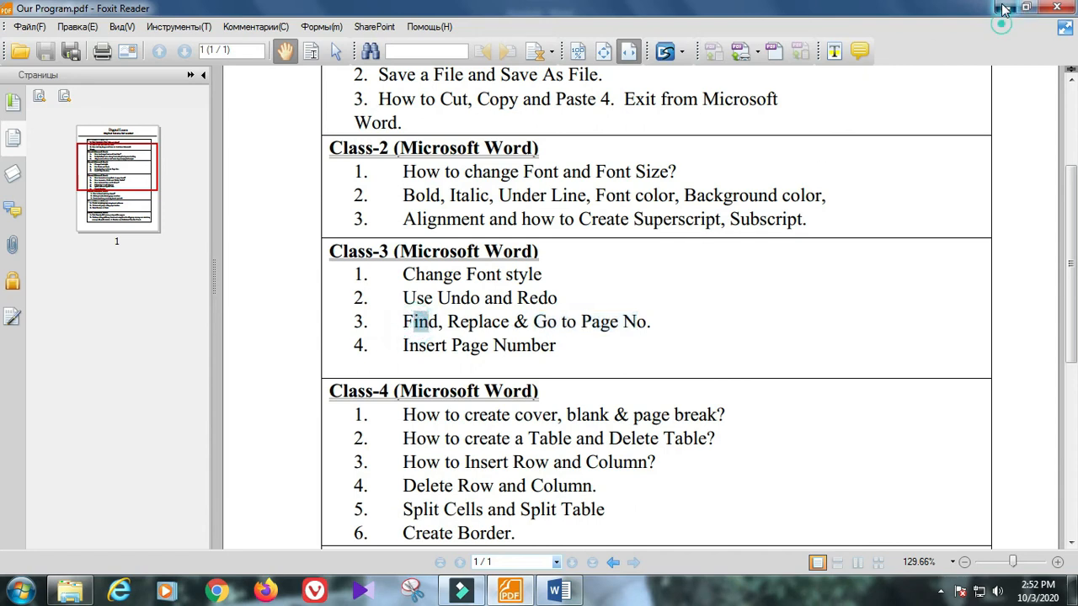
left_click(1004, 8)
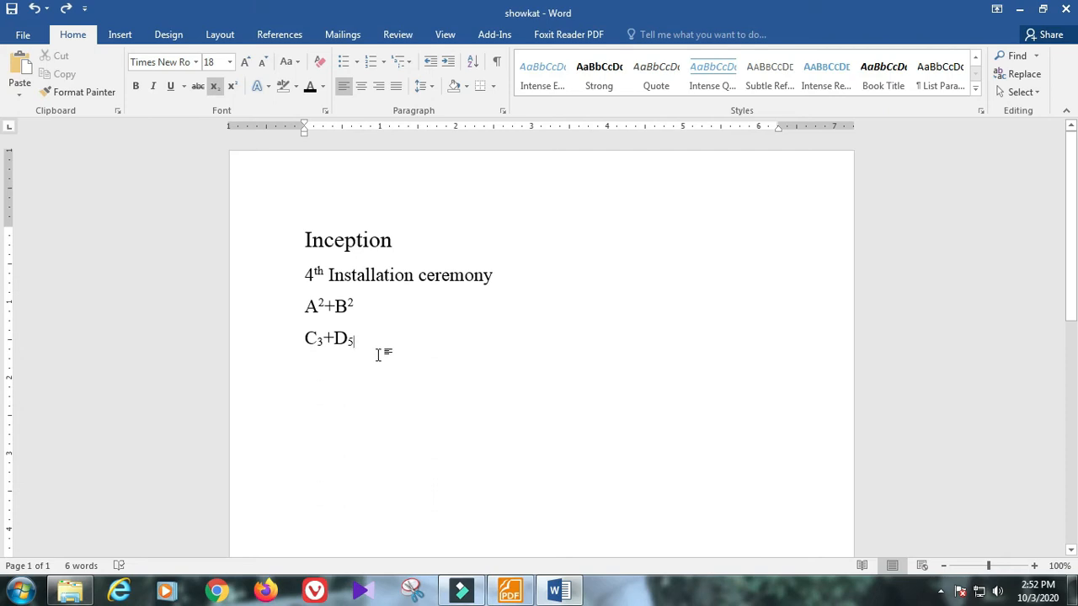
Step: Turn subscript off and add a new paragraph of a long run of 1s followed by many 3s
left_click(215, 86)
key("Return")
type("1111111111111")
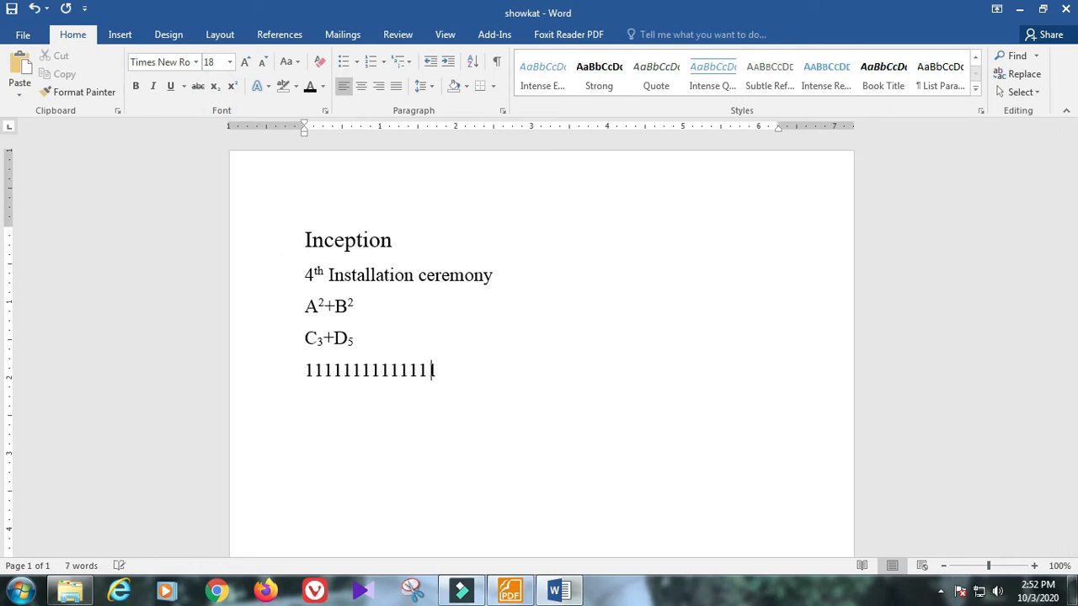
type("111111111111111111111111111111111111111111")
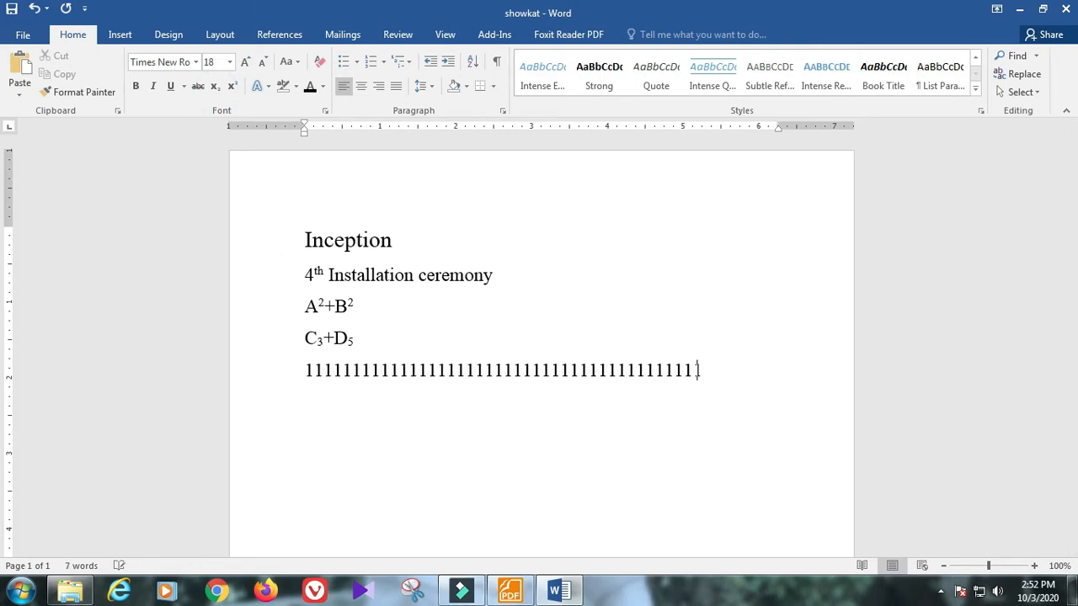
type("33333333")
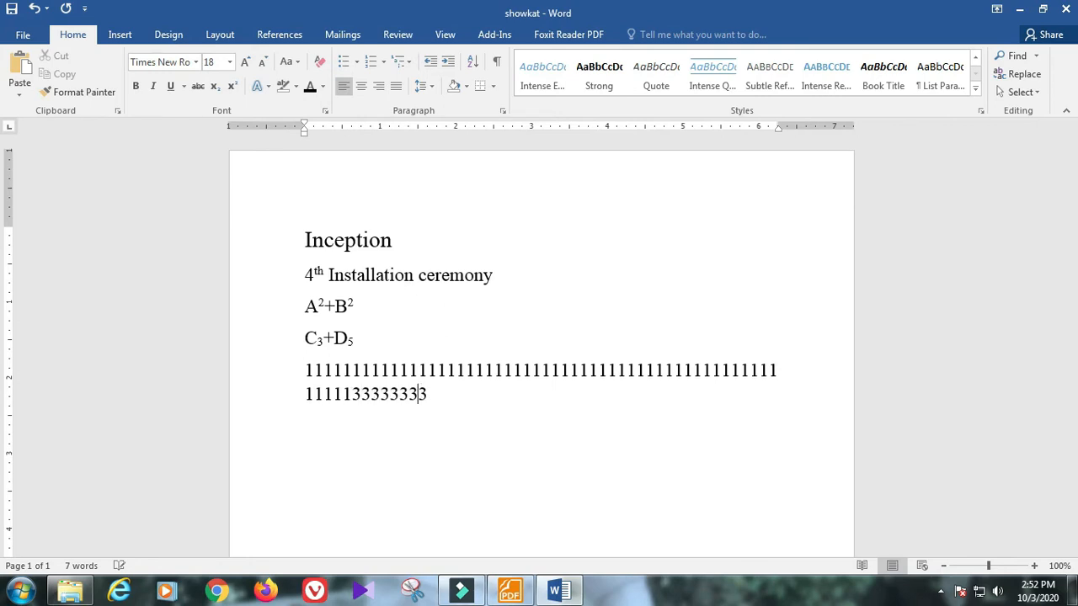
type("333333333333333333333333333333333333333333333333333333333333333333333333333333333333333333333333")
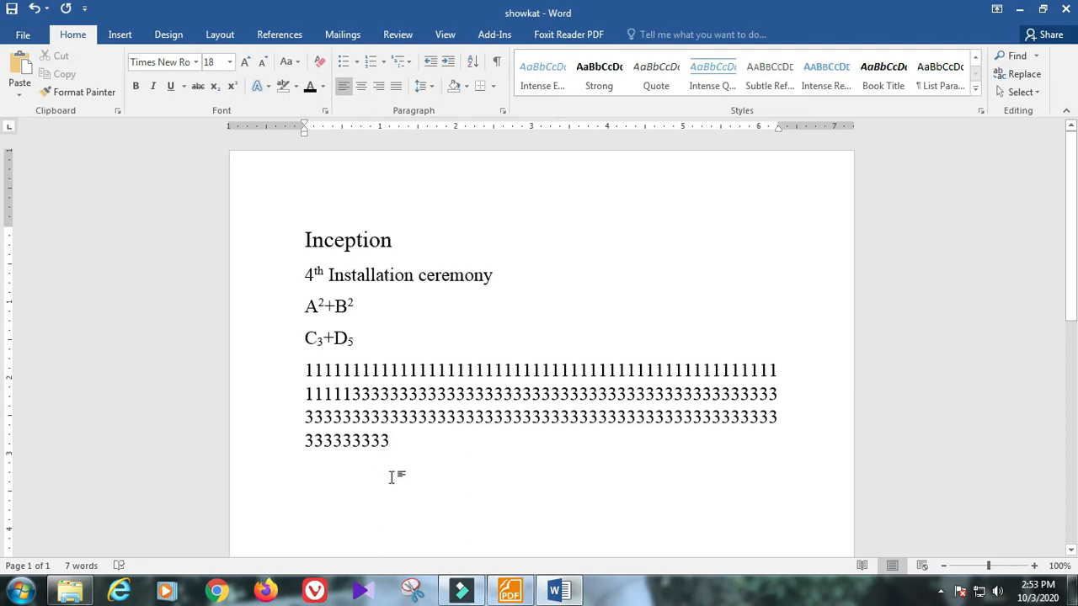
type("333333333333333333333333333333333333333333")
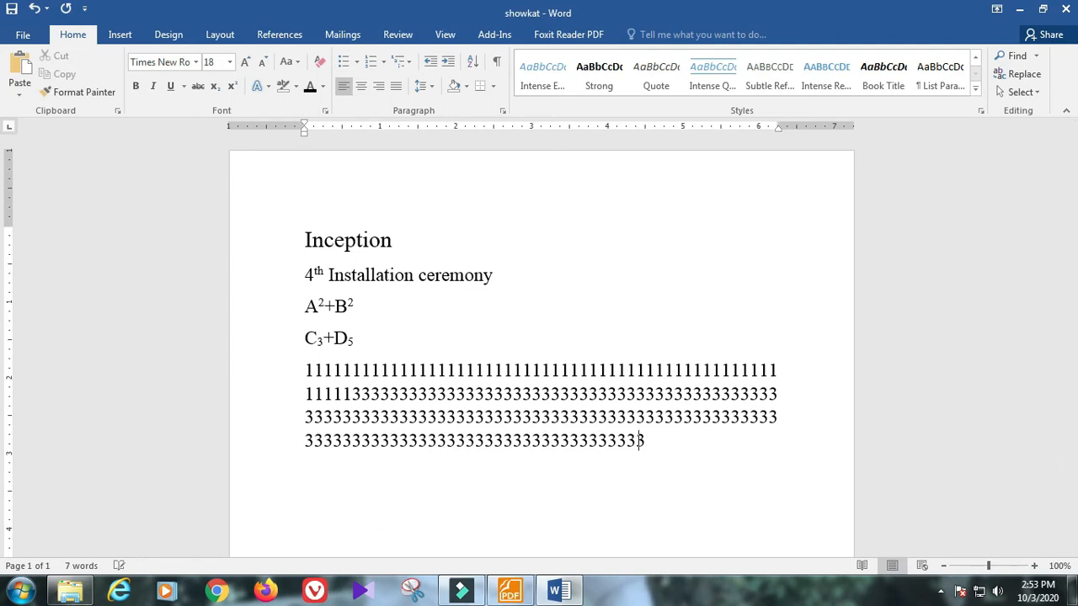
type("3333333333333333333333333")
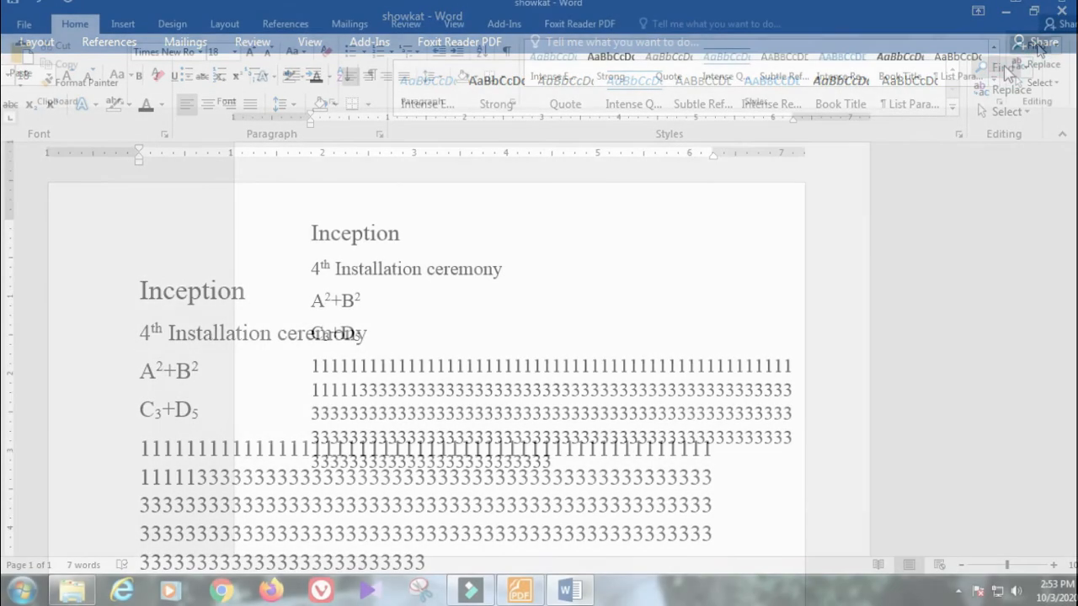
Step: Open and close the Navigation search pane, then open Replace and drag the dialog into view
left_click(1034, 46)
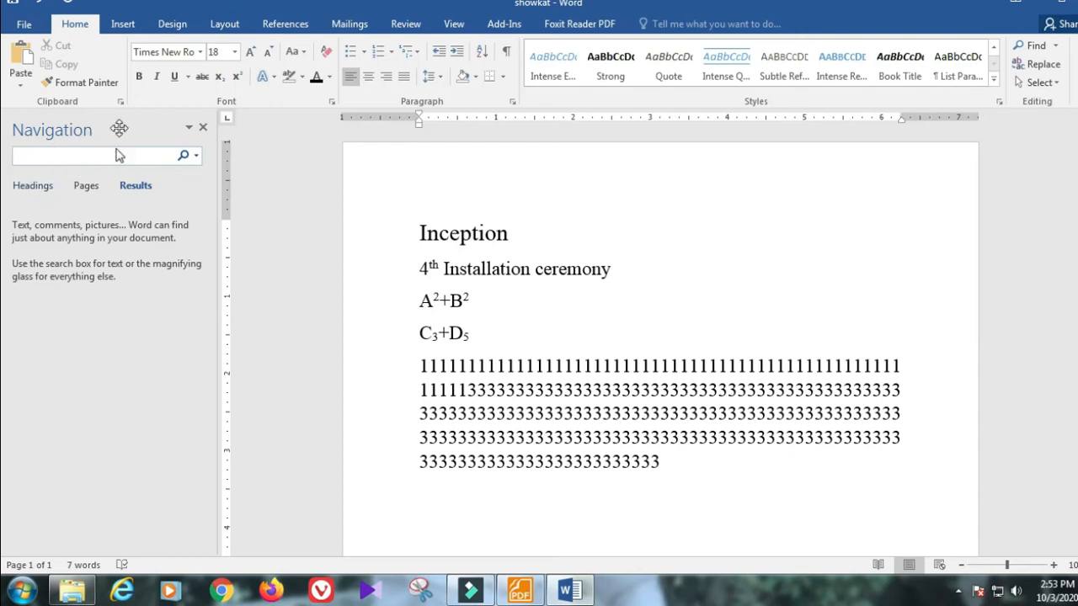
left_click(203, 126)
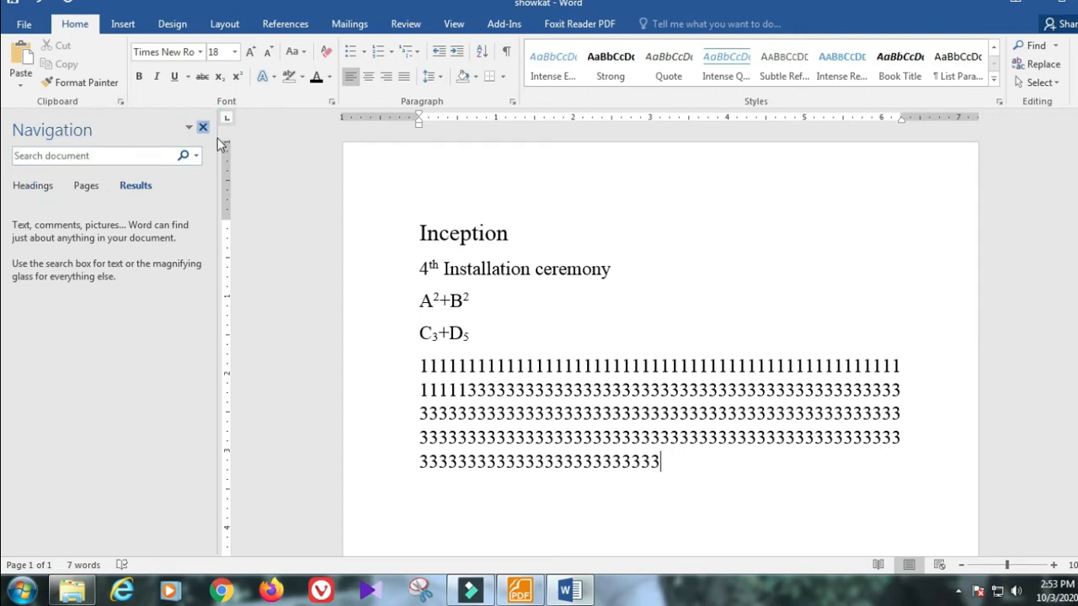
left_click(1045, 68)
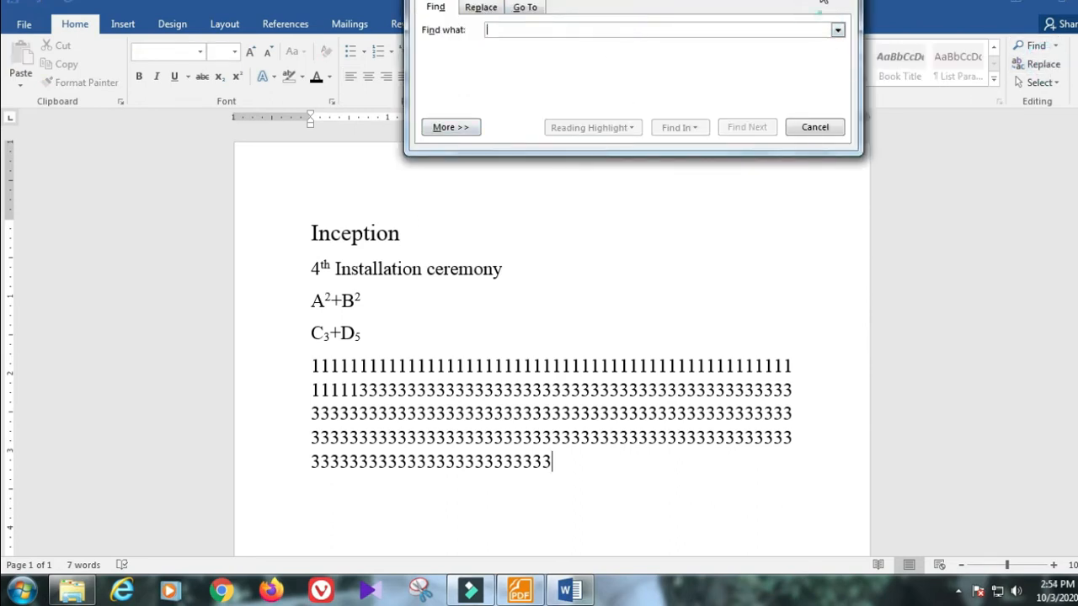
left_click_drag(823, 1, 823, 149)
left_click_drag(700, 137, 690, 80)
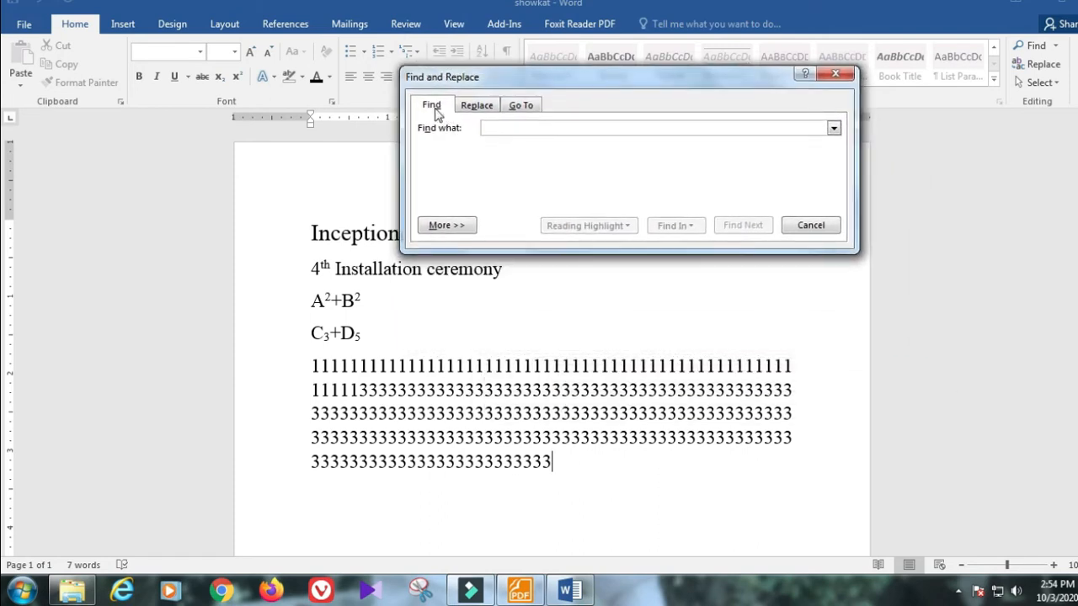
Step: On the Find tab, highlight all occurrences of 1, then clear the highlighting
left_click(432, 103)
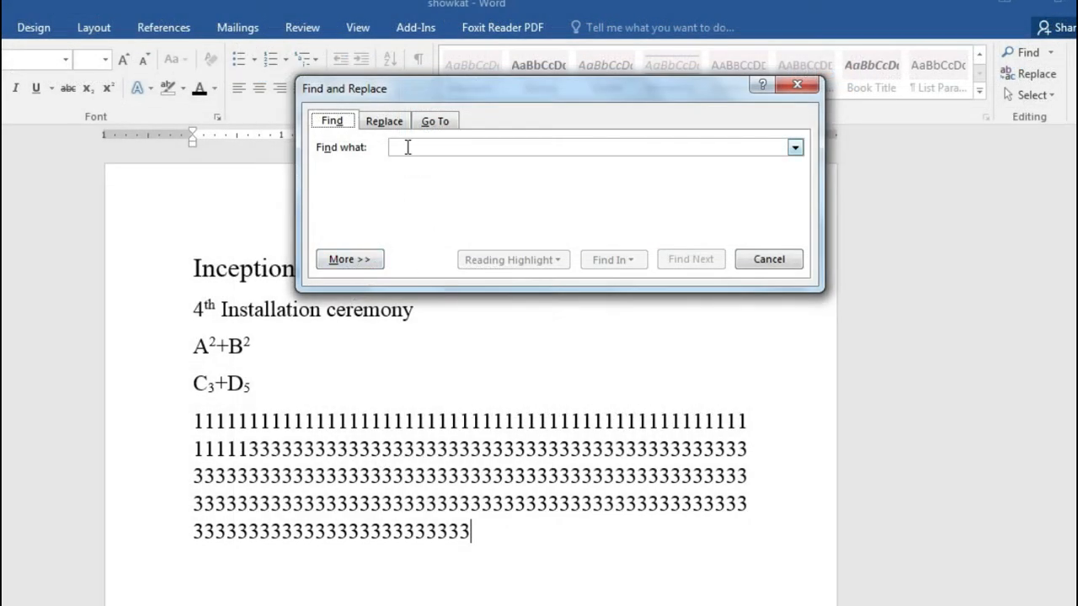
left_click(408, 147)
type("1")
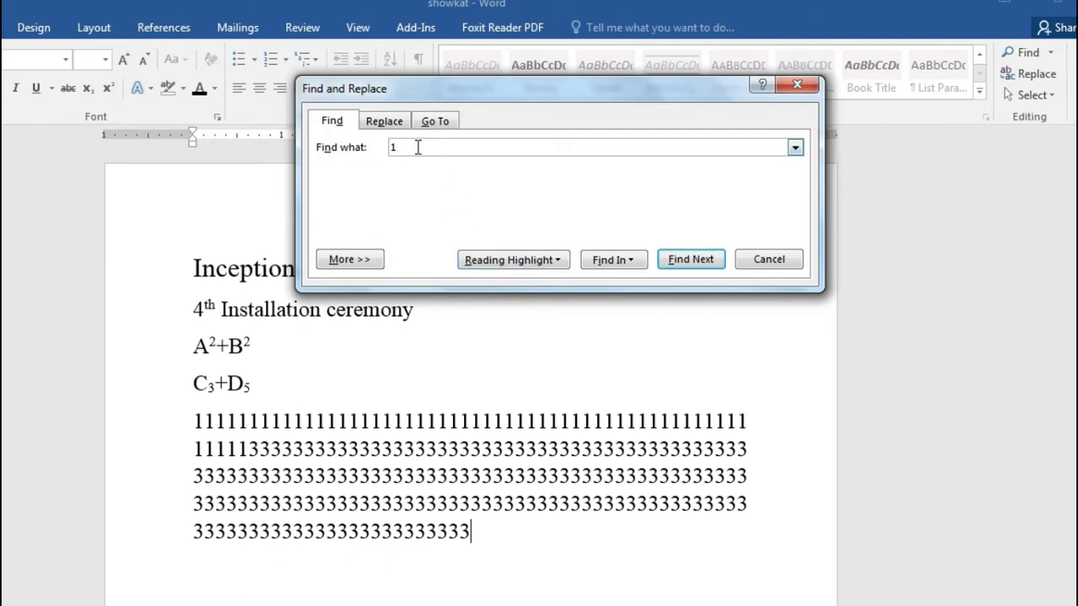
left_click(523, 262)
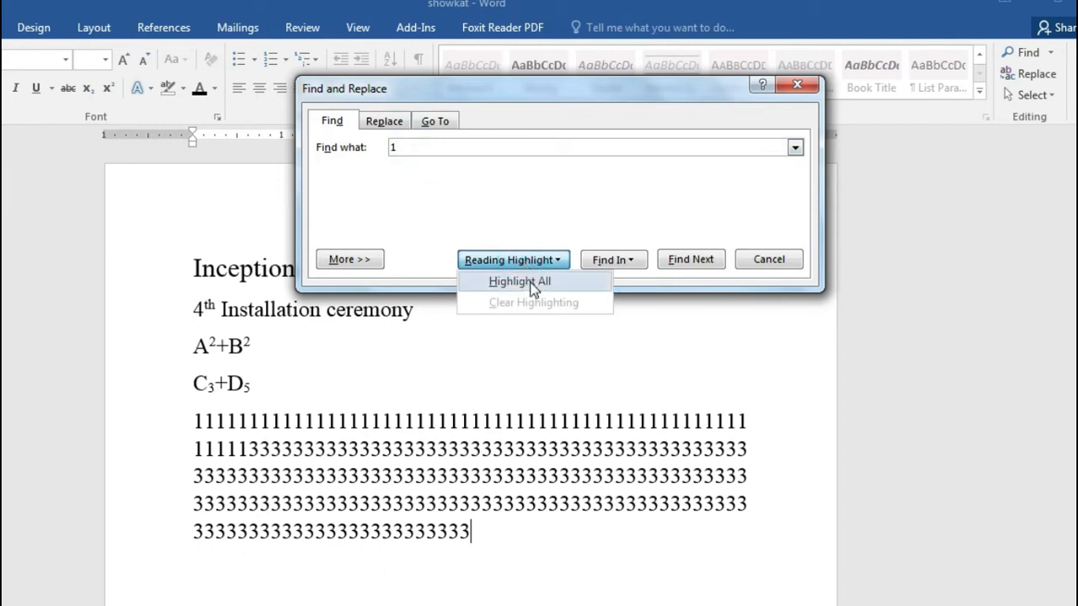
left_click(532, 281)
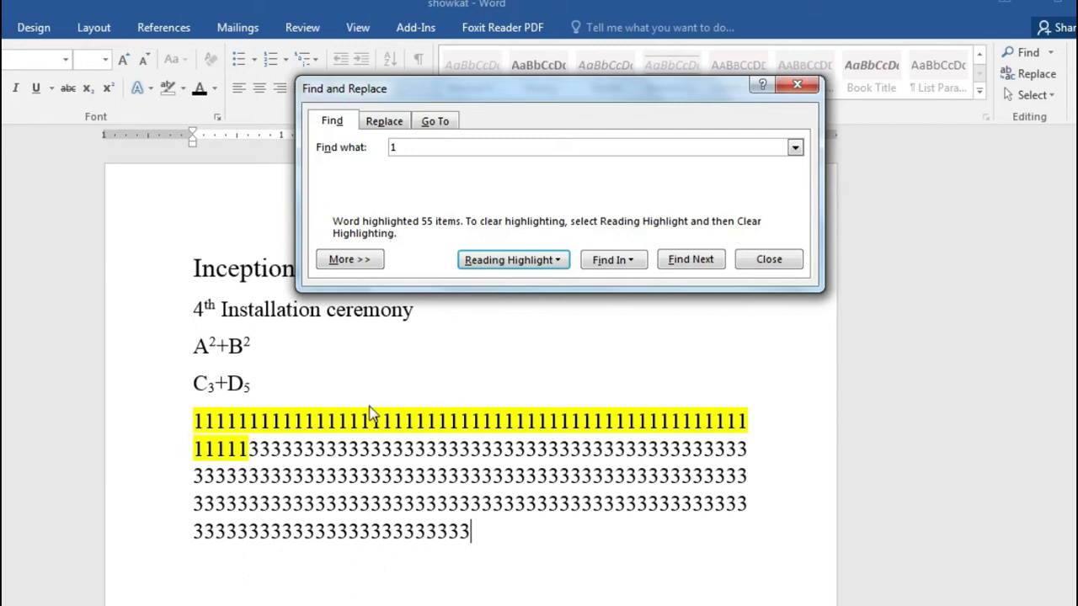
left_click(528, 263)
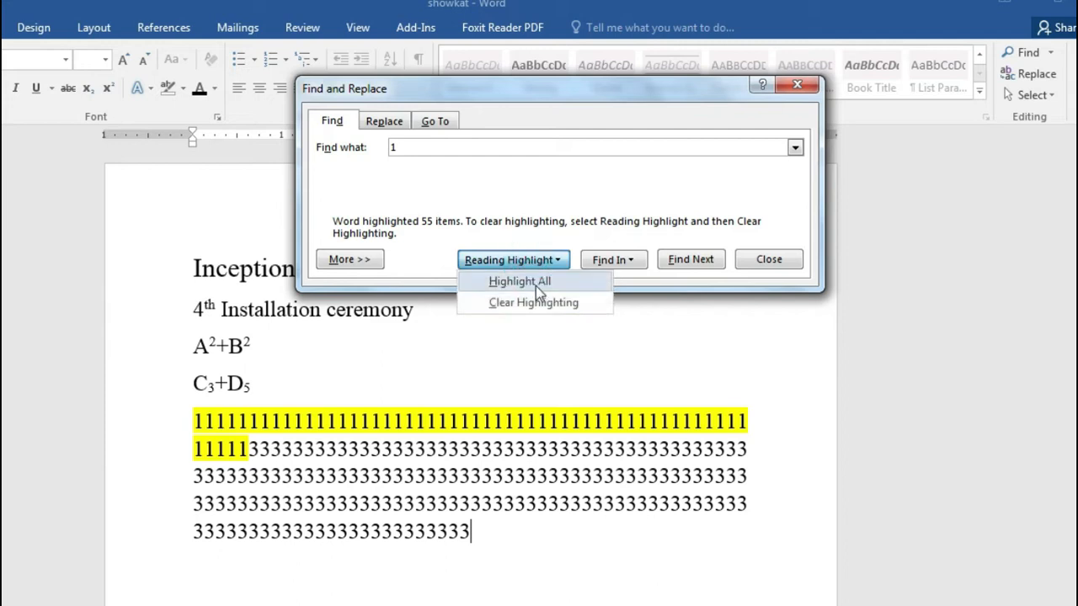
left_click(539, 309)
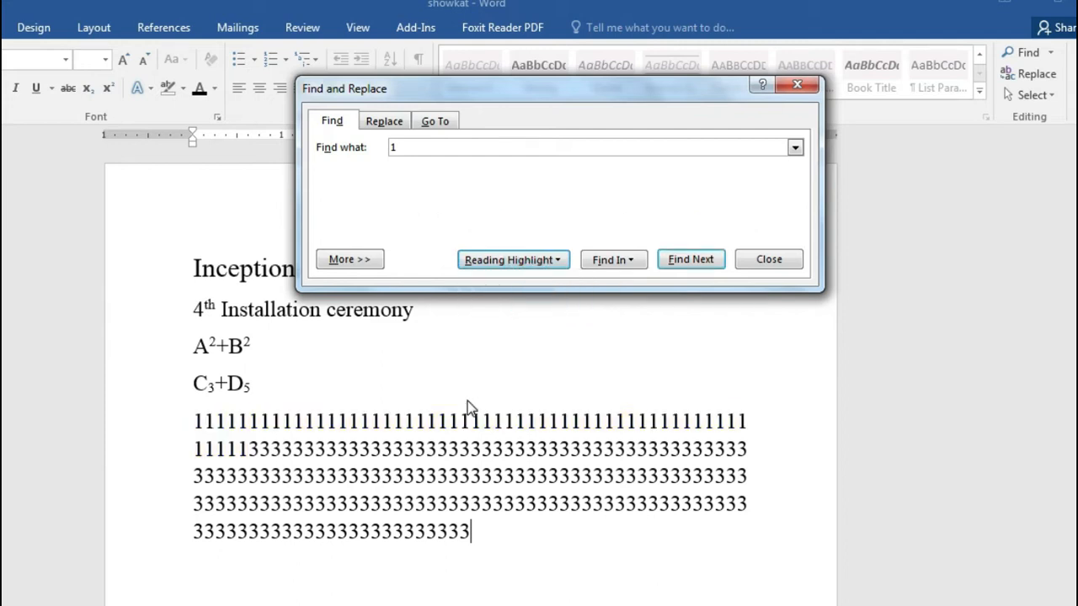
Step: Search for 3, highlight all 171 occurrences, and close the dialog
left_click(437, 147)
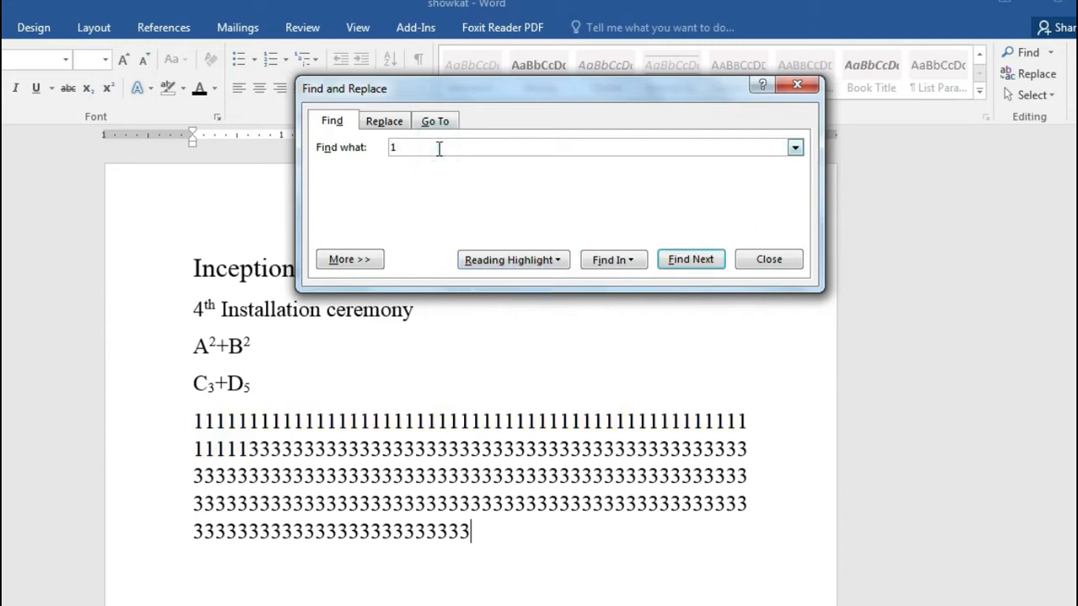
key("BackSpace")
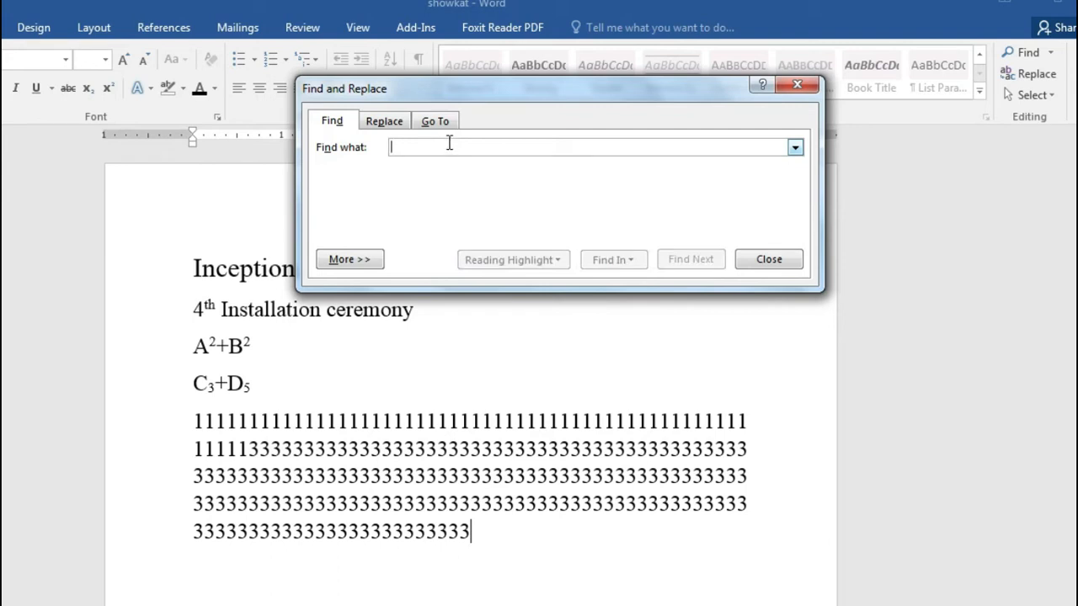
type("3")
left_click(502, 263)
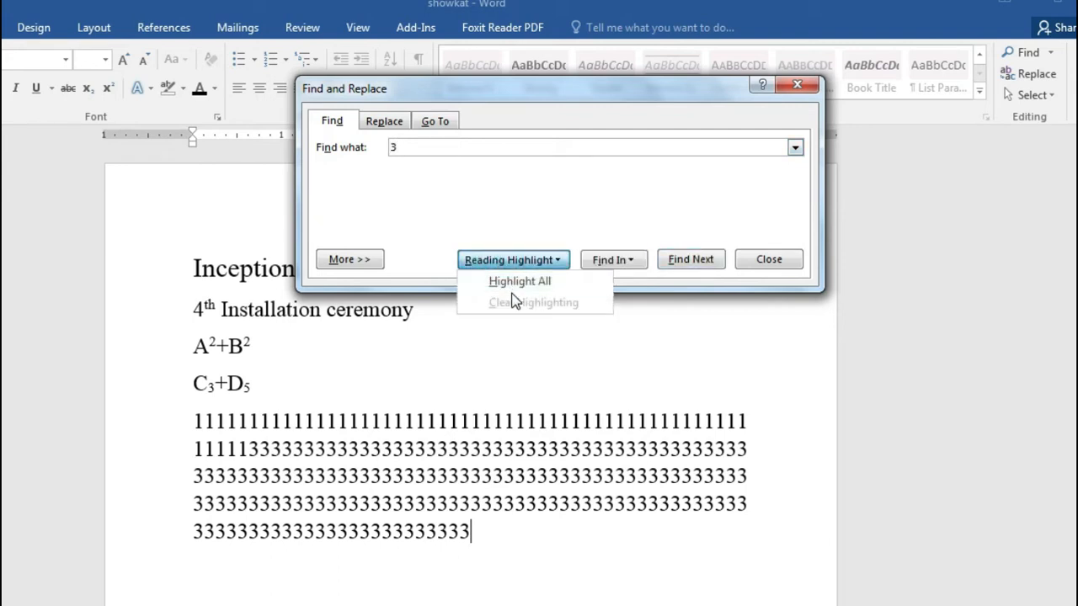
left_click(519, 283)
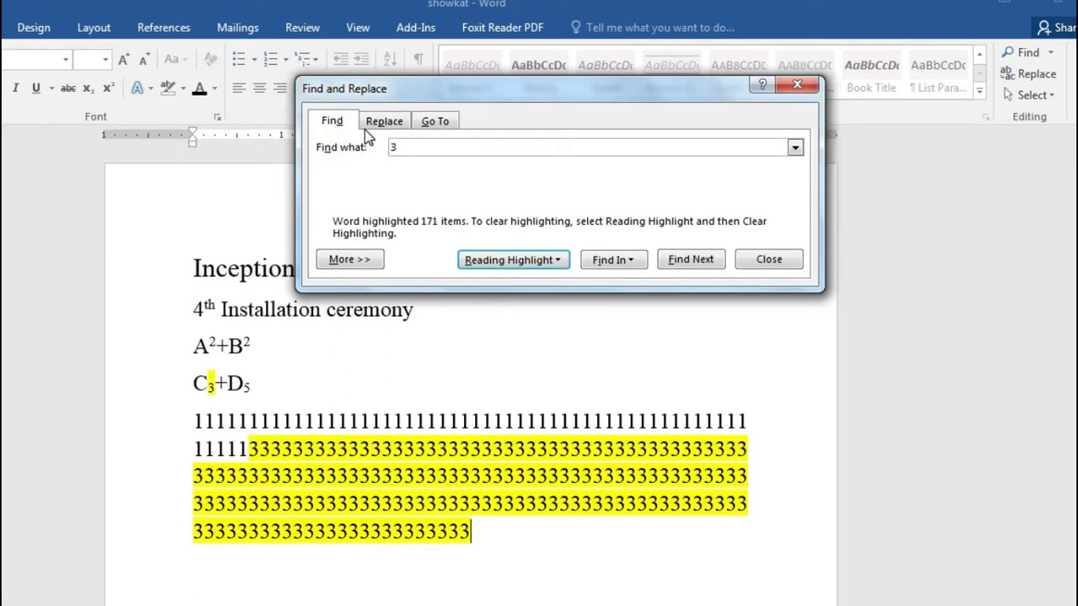
left_click(758, 262)
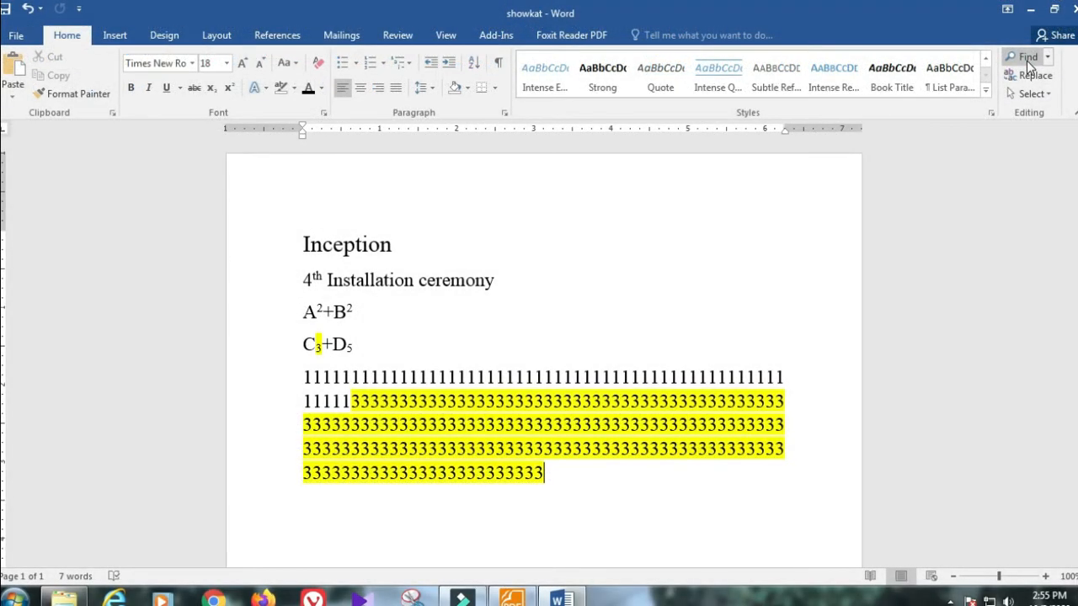
left_click(1028, 61)
type("3")
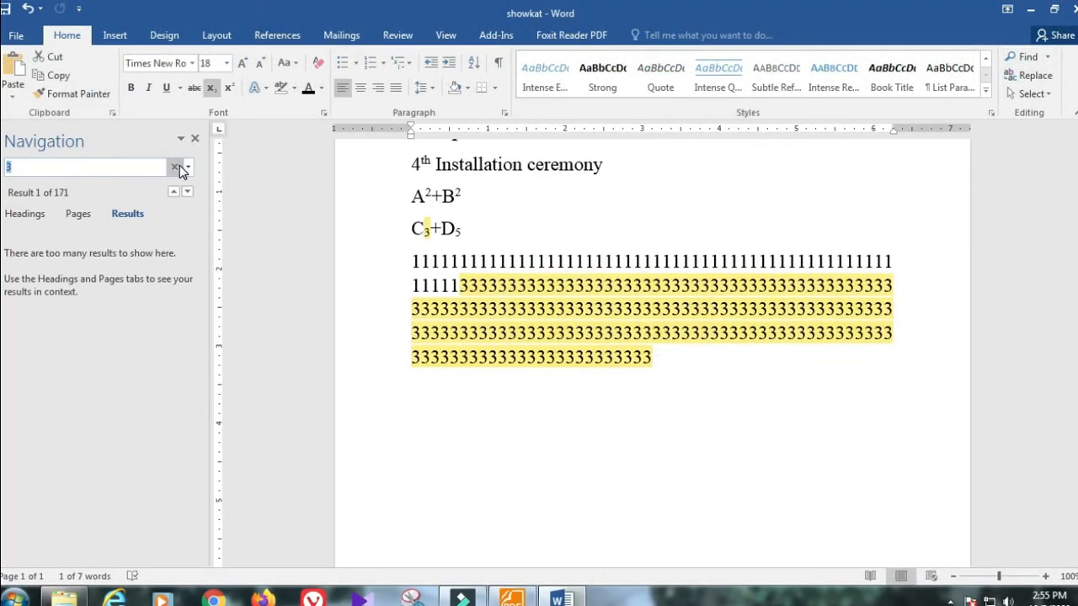
left_click(174, 167)
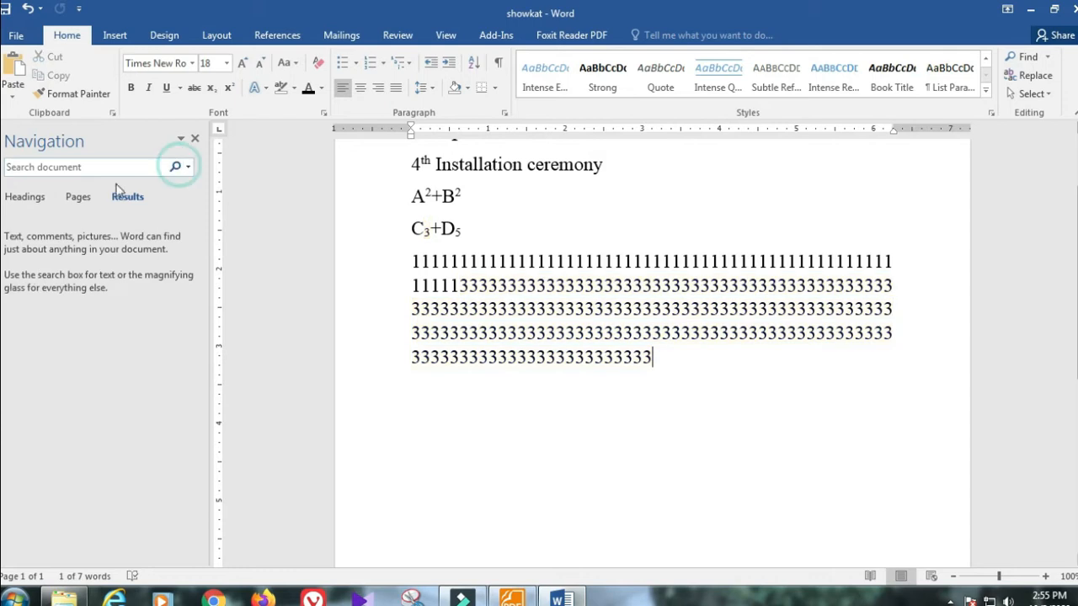
left_click(36, 169)
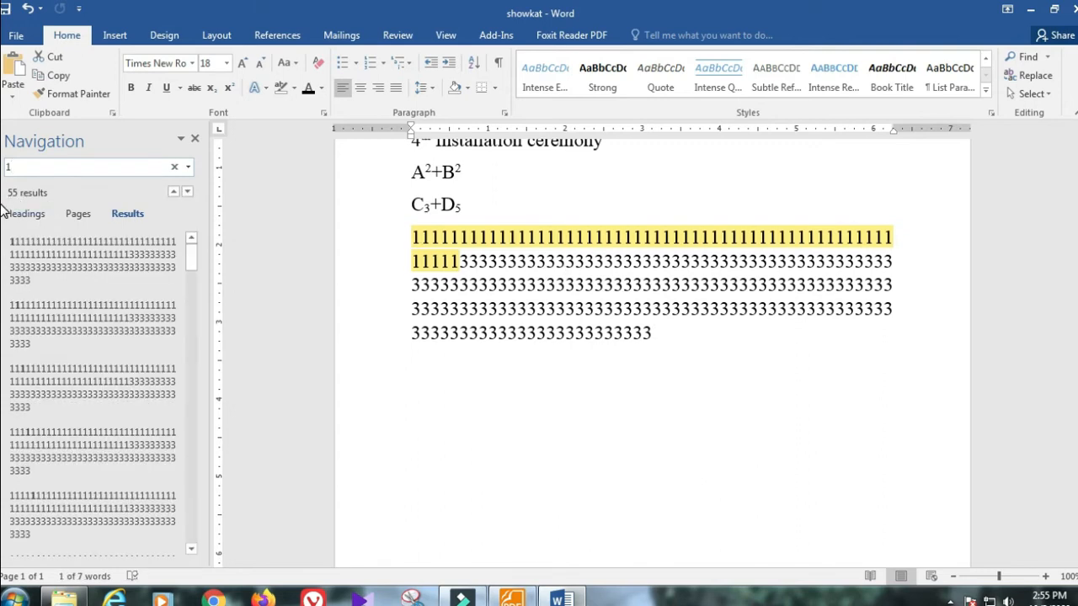
key("BackSpace")
type("3")
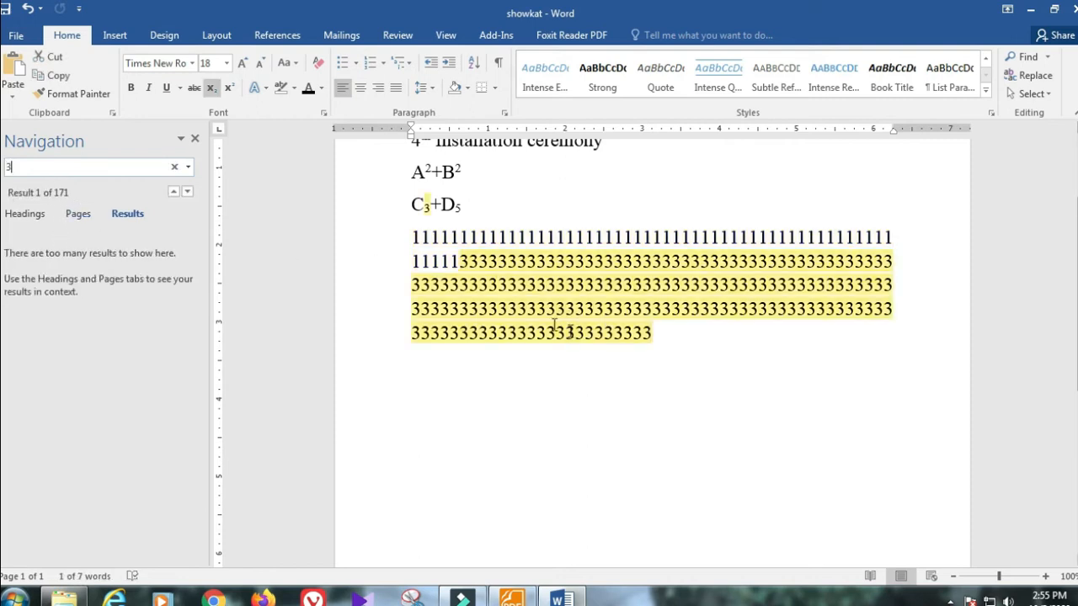
left_click(195, 140)
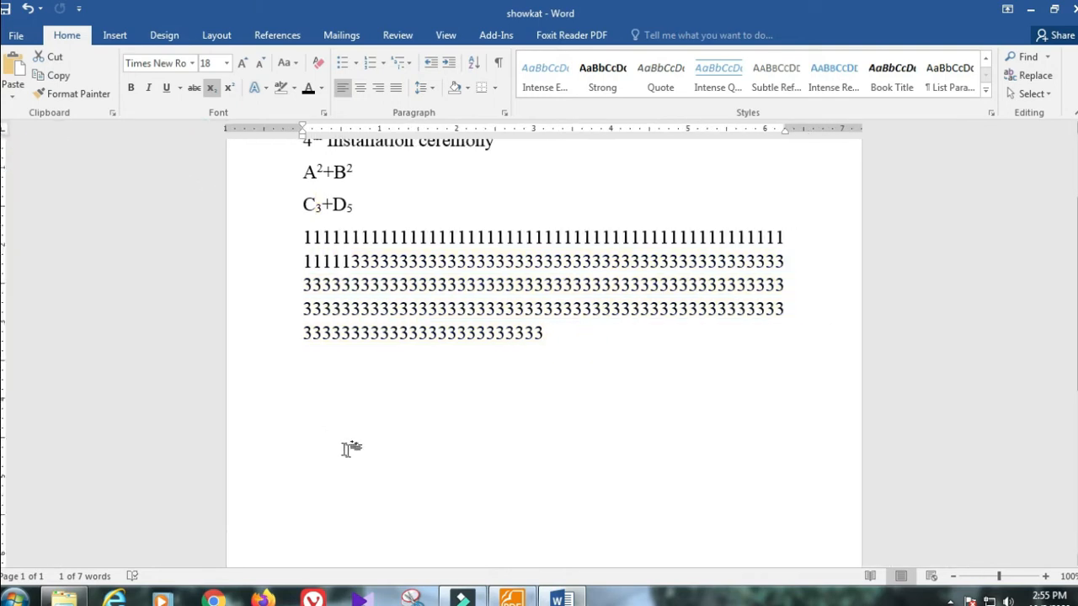
scroll(352, 445, "up", 3)
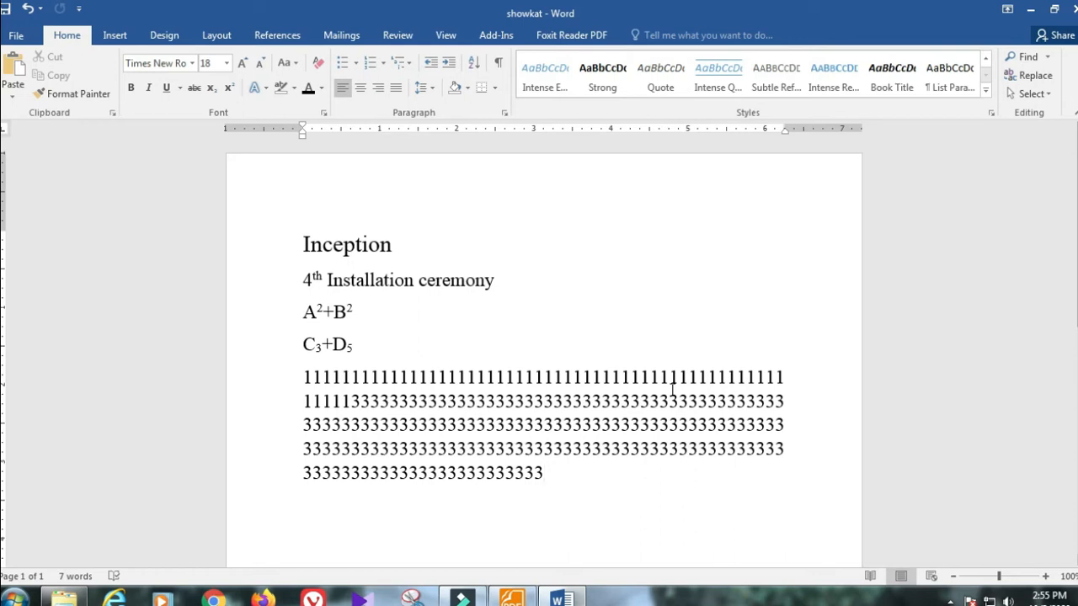
scroll(672, 387, "down", 1)
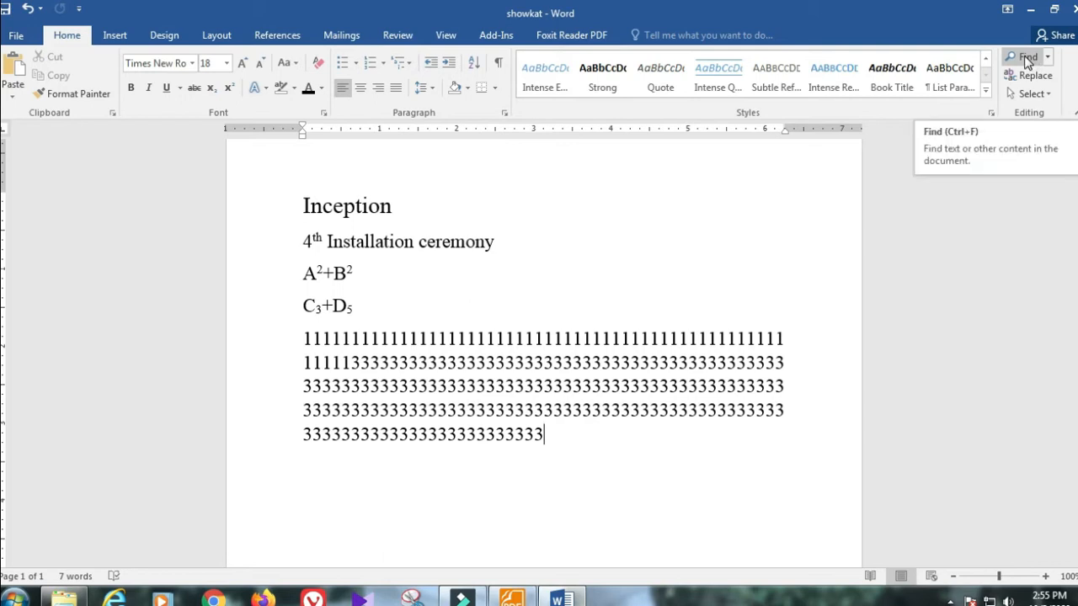
Step: Copy the title Inception and paste it repeatedly to make eight stacked Inception lines
left_click_drag(308, 206, 459, 215)
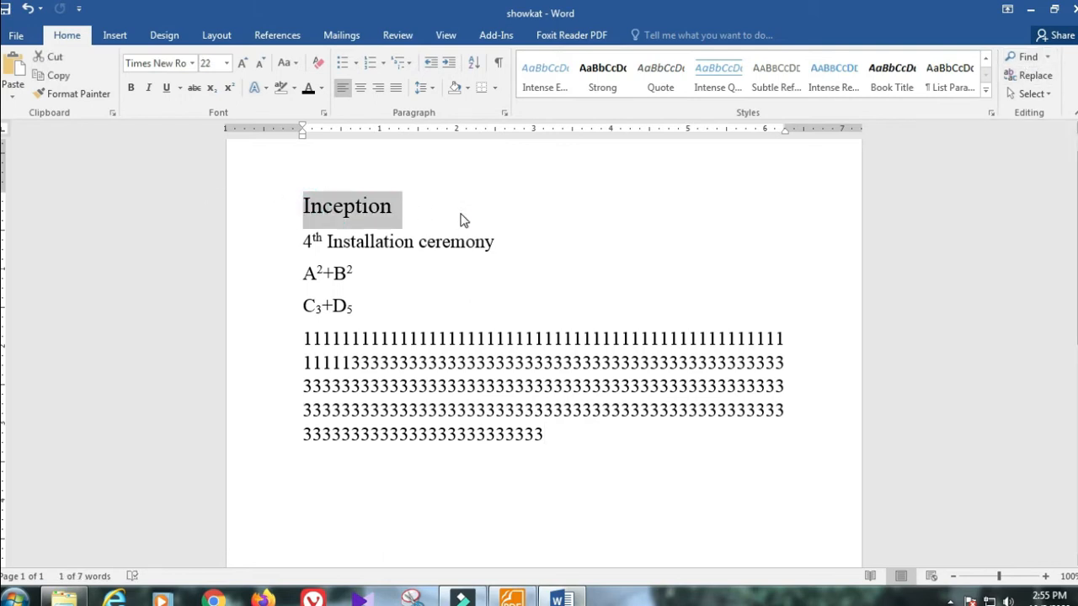
left_click(424, 211)
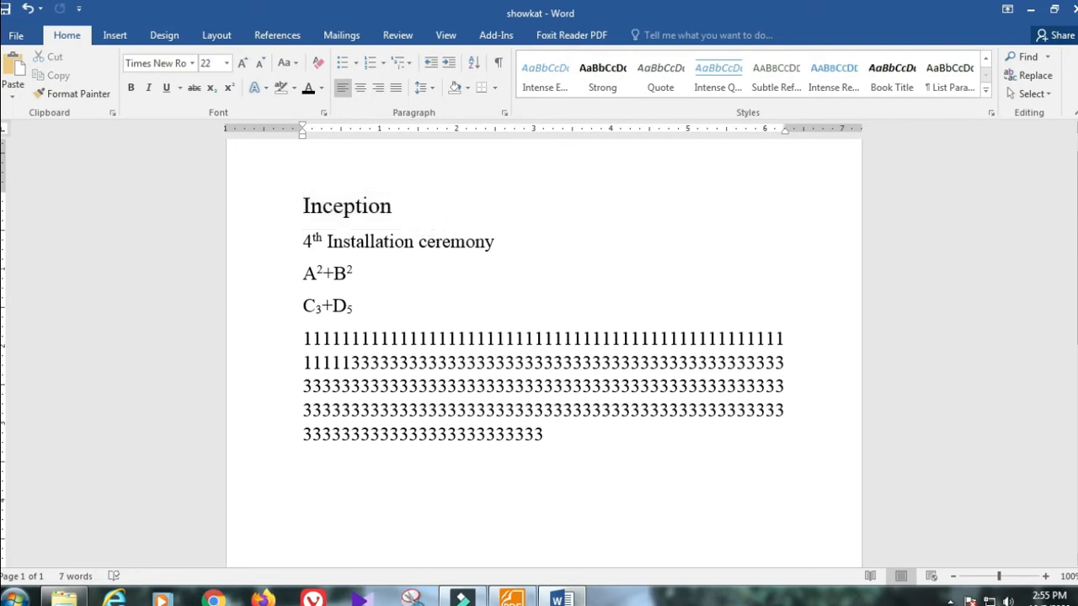
key("Return")
key("ctrl+v")
key("ctrl+v")
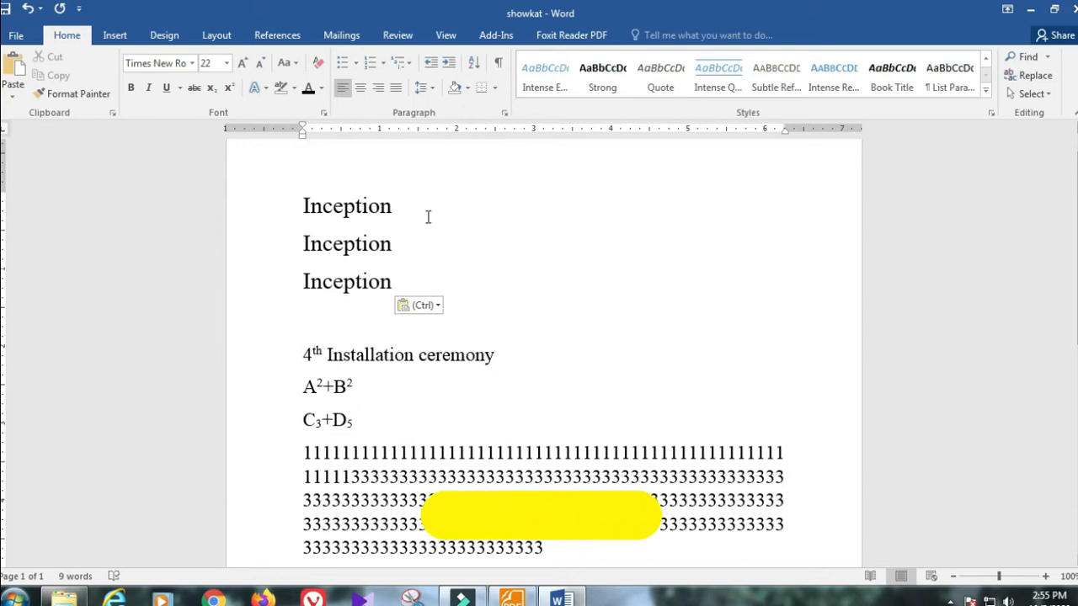
key("ctrl+v")
key("ctrl+v")
key("ctrl+v")
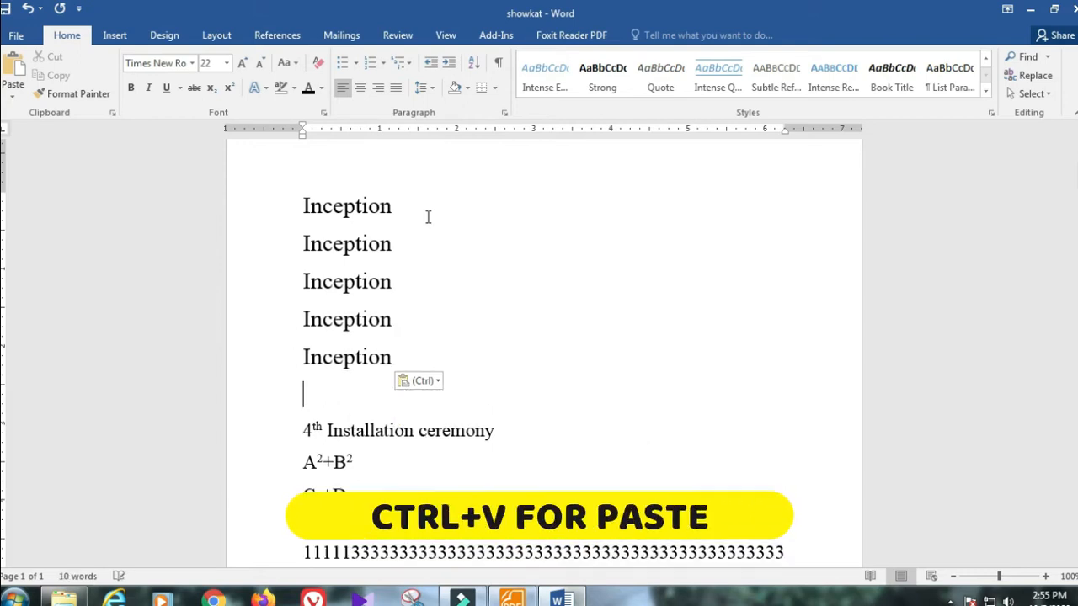
key("ctrl+v")
key("ctrl+v")
scroll(438, 378, "down", 1)
scroll(423, 353, "up", 2)
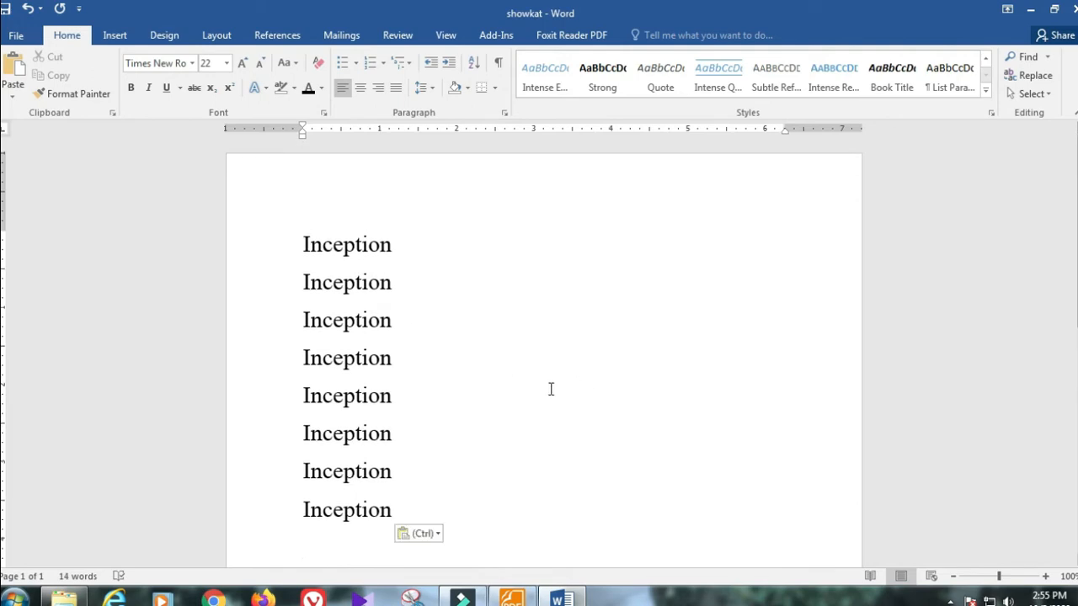
left_click(1028, 58)
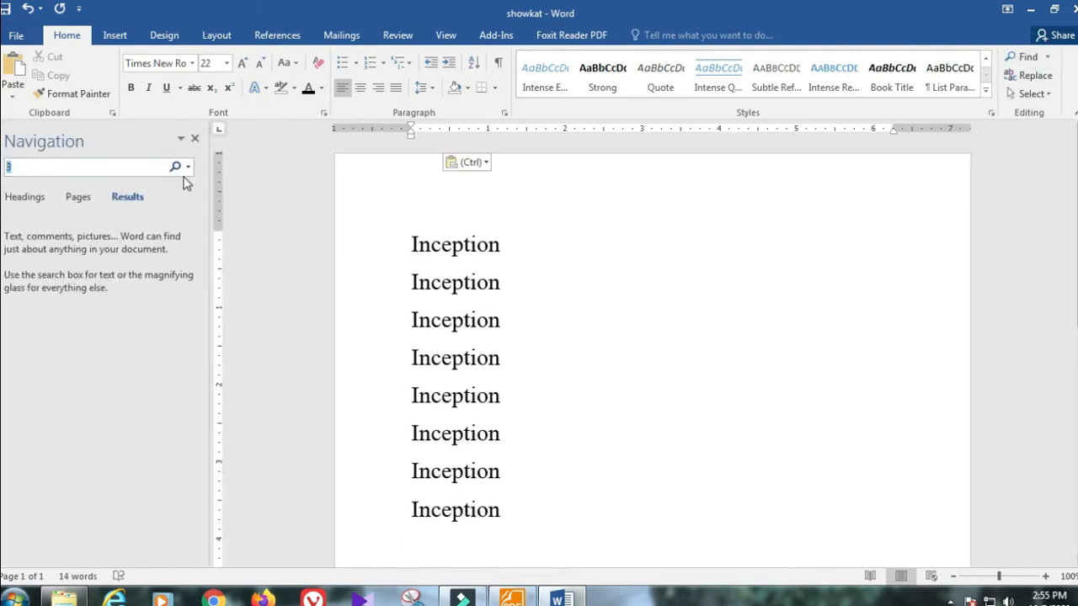
type("3")
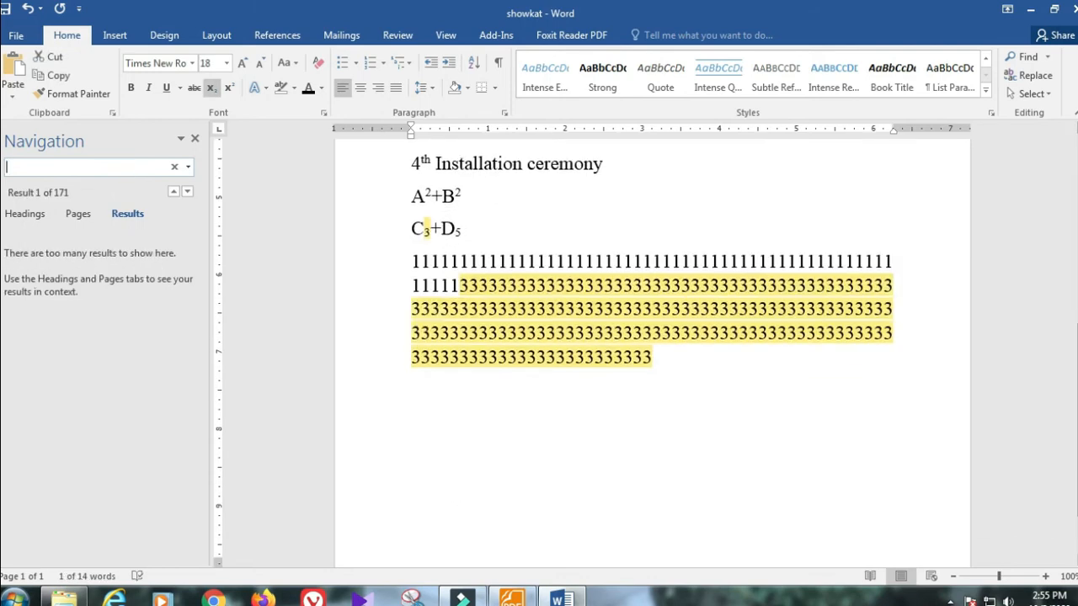
key("BackSpace")
type("inxeption")
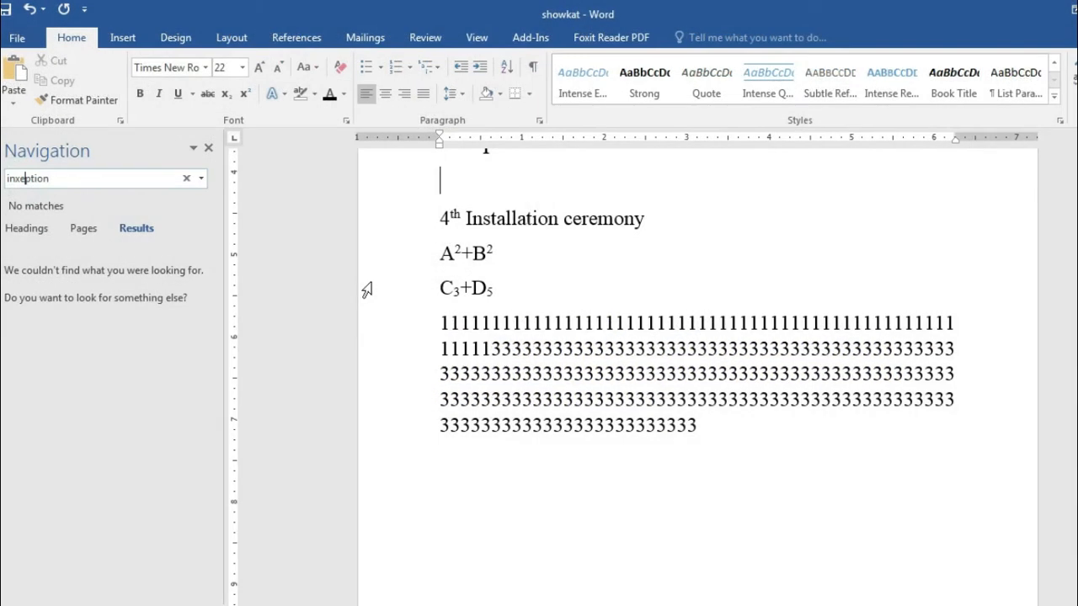
key("BackSpace")
key("BackSpace")
type("ception")
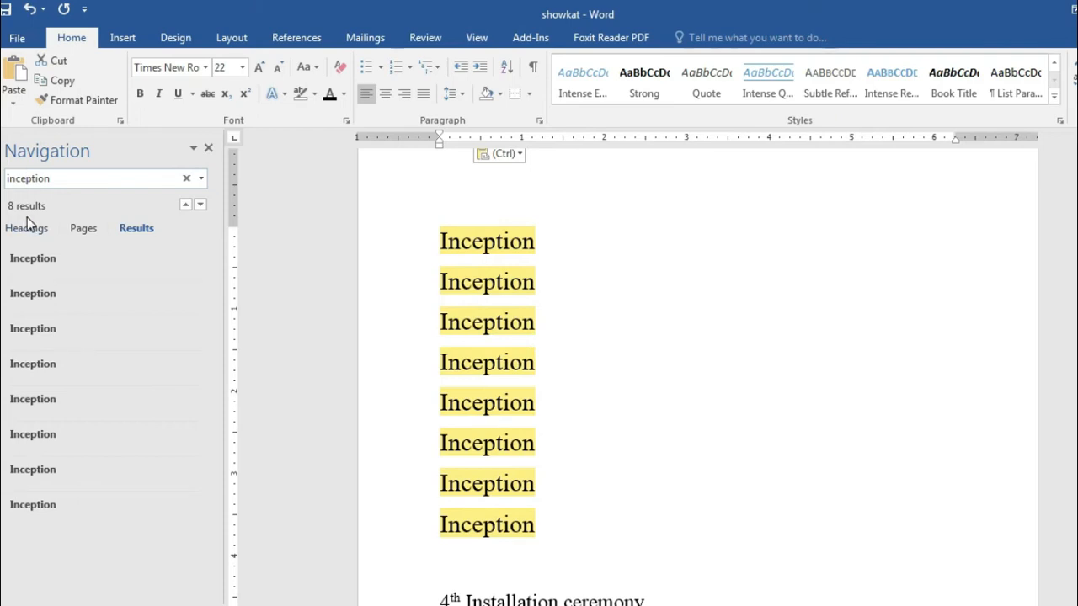
left_click(208, 148)
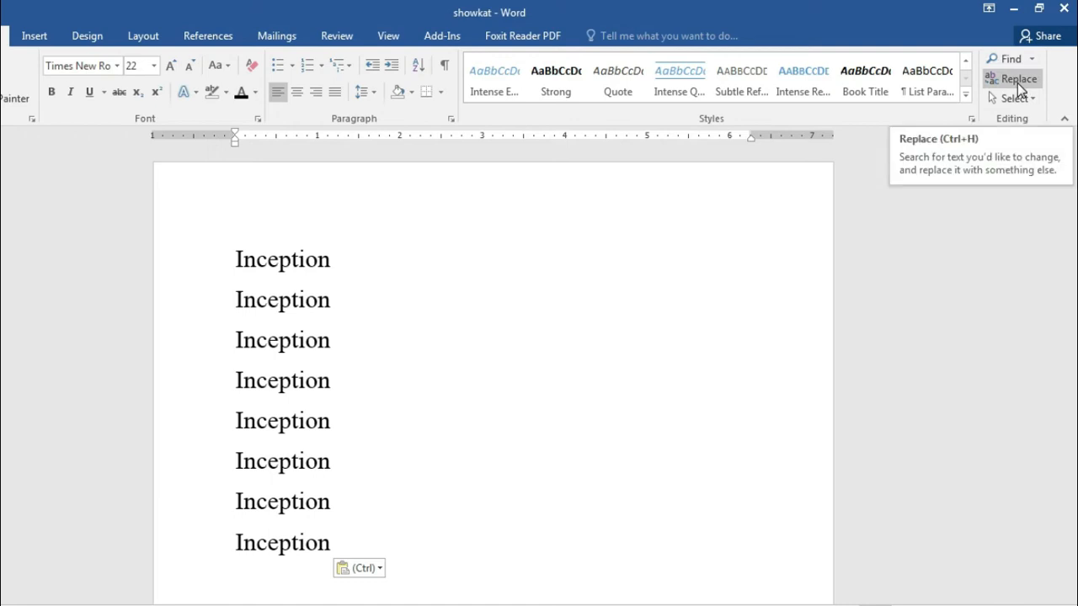
Step: Open Replace, move the dialog aside, and enter 3 to find and 2 as the replacement
left_click(1019, 80)
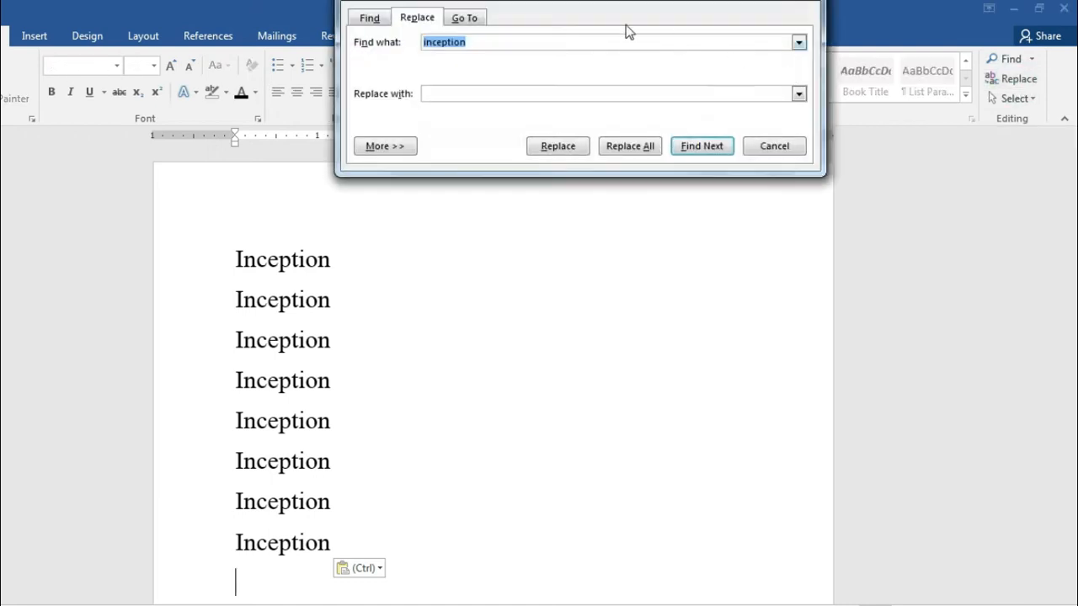
left_click(592, 24)
left_click_drag(594, 4, 687, 184)
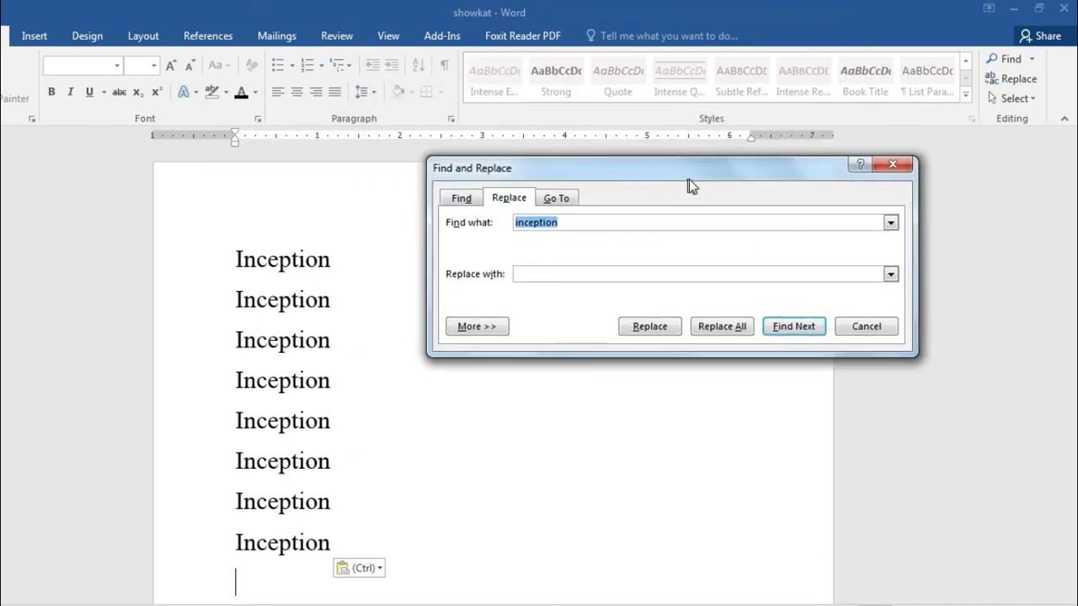
left_click_drag(1068, 316, 1074, 446)
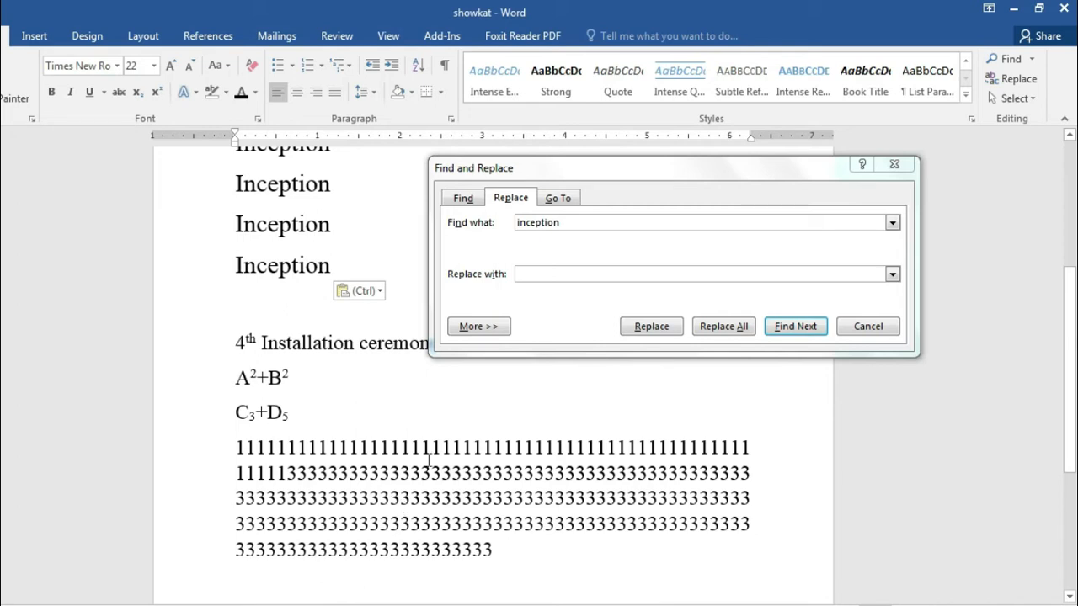
left_click(589, 221)
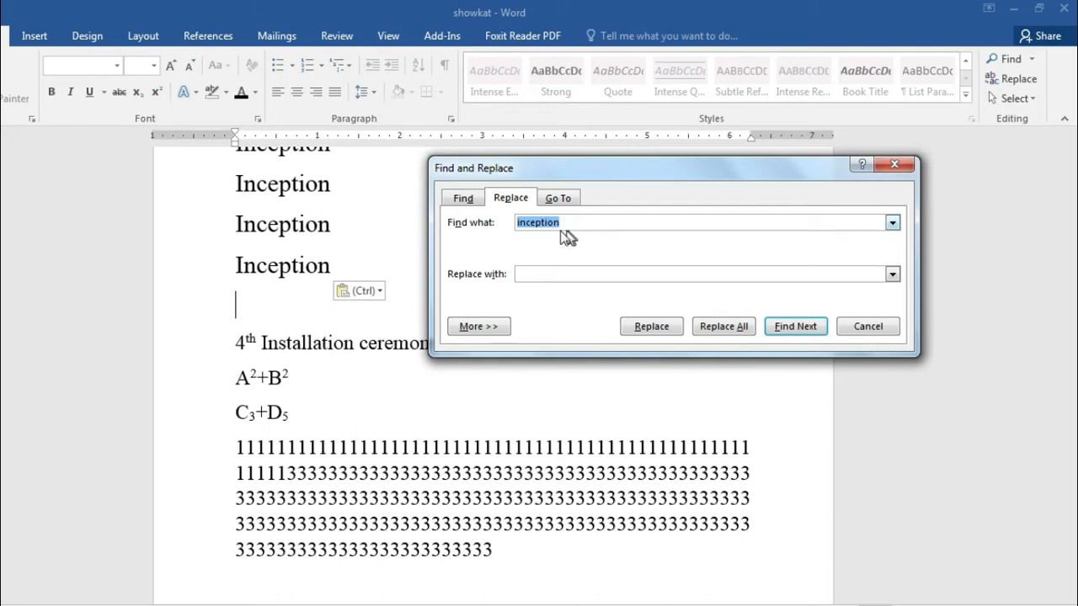
type("3")
left_click(542, 274)
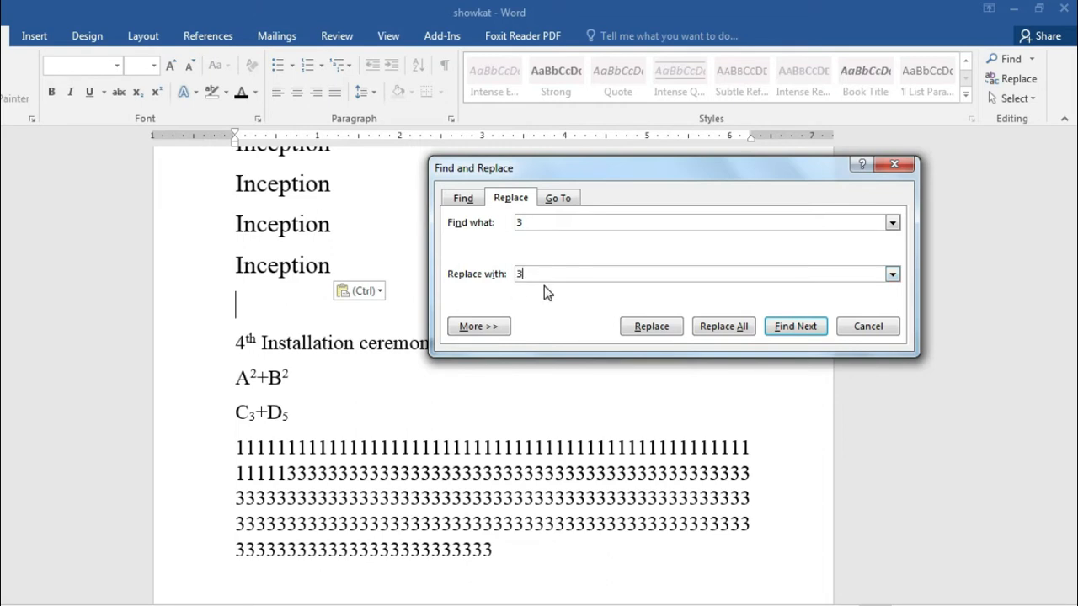
left_click(522, 224)
Step: Replace several 3s with 2 one at a time, then Replace All and dismiss the count
left_click(666, 330)
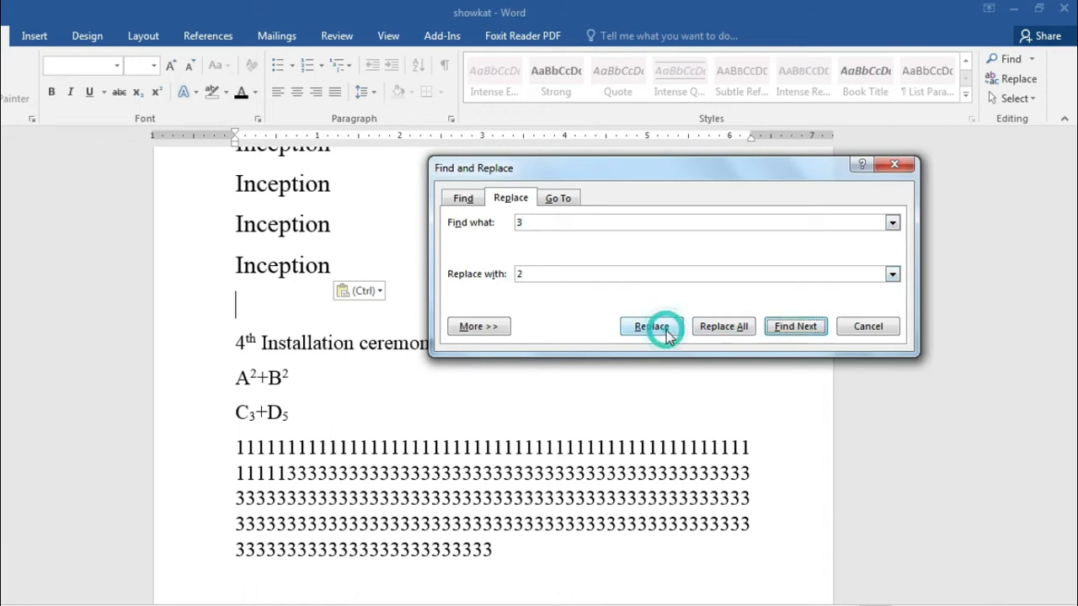
left_click(789, 327)
key("Return")
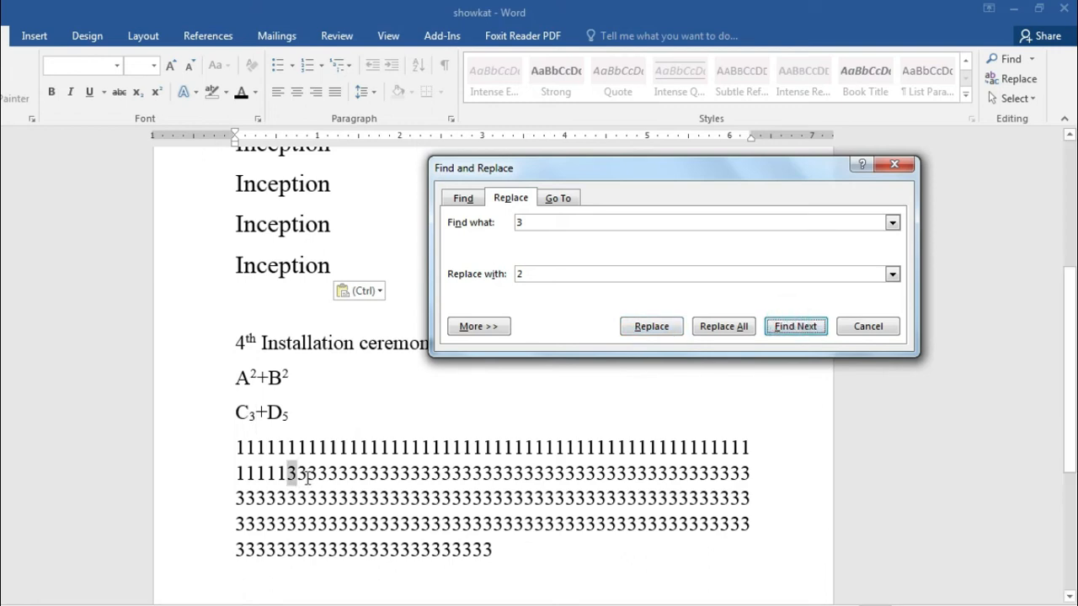
left_click(650, 326)
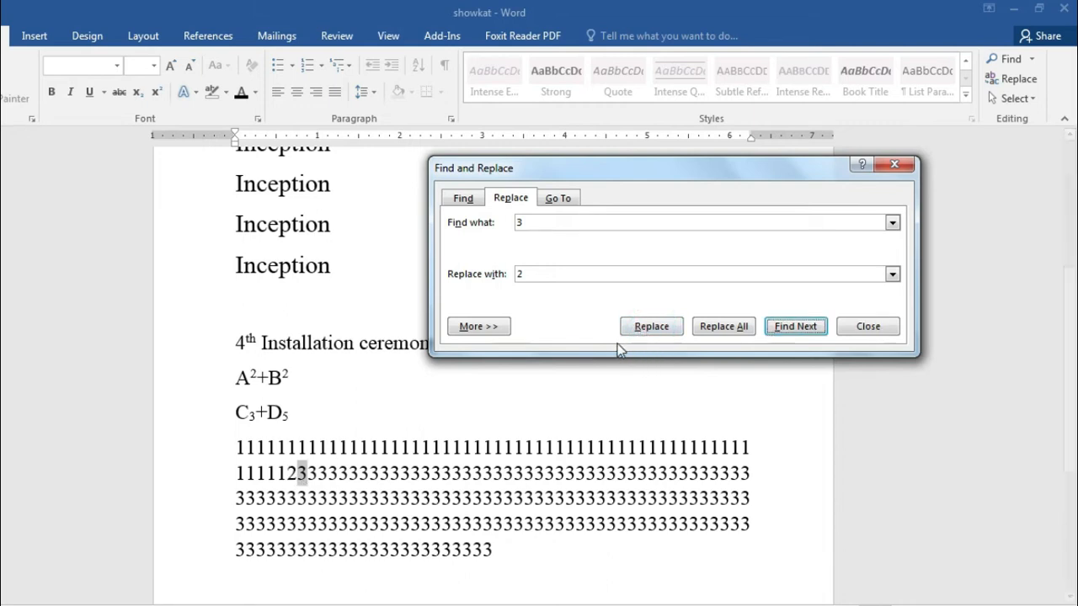
left_click(663, 332)
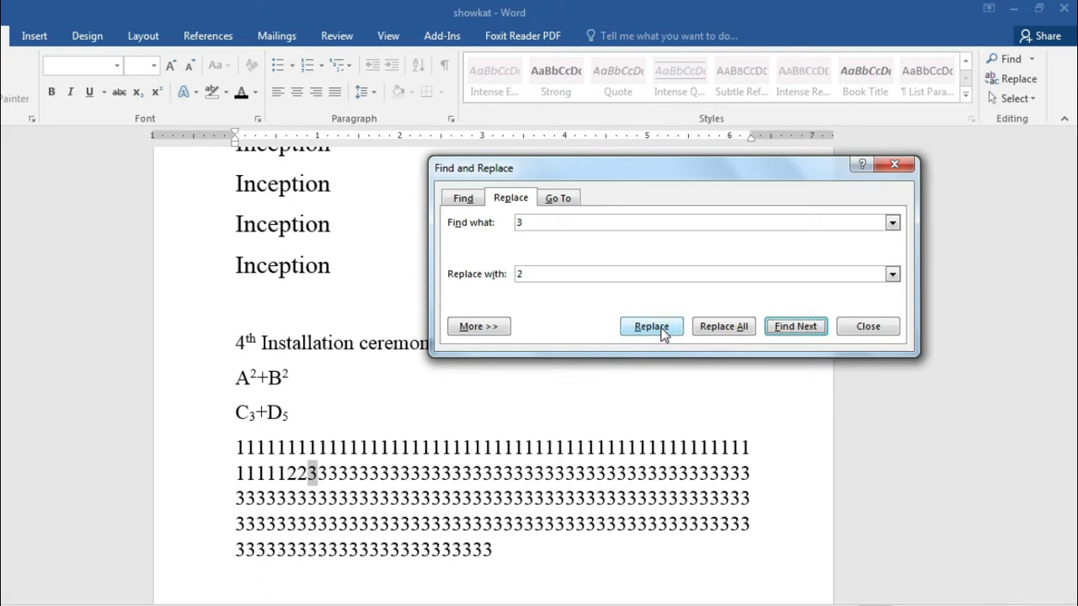
left_click(662, 333)
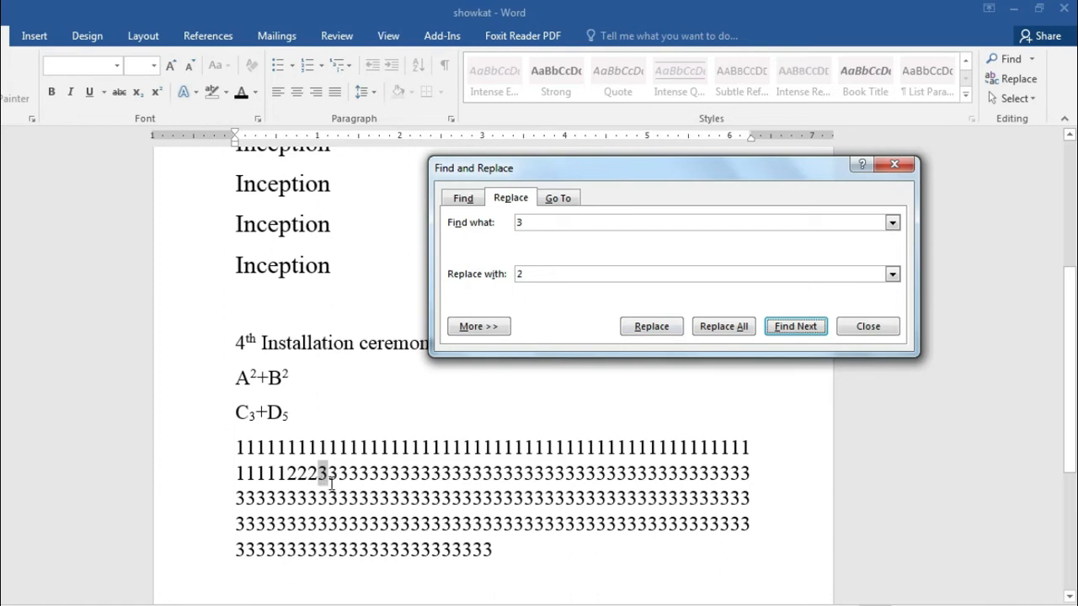
left_click(647, 329)
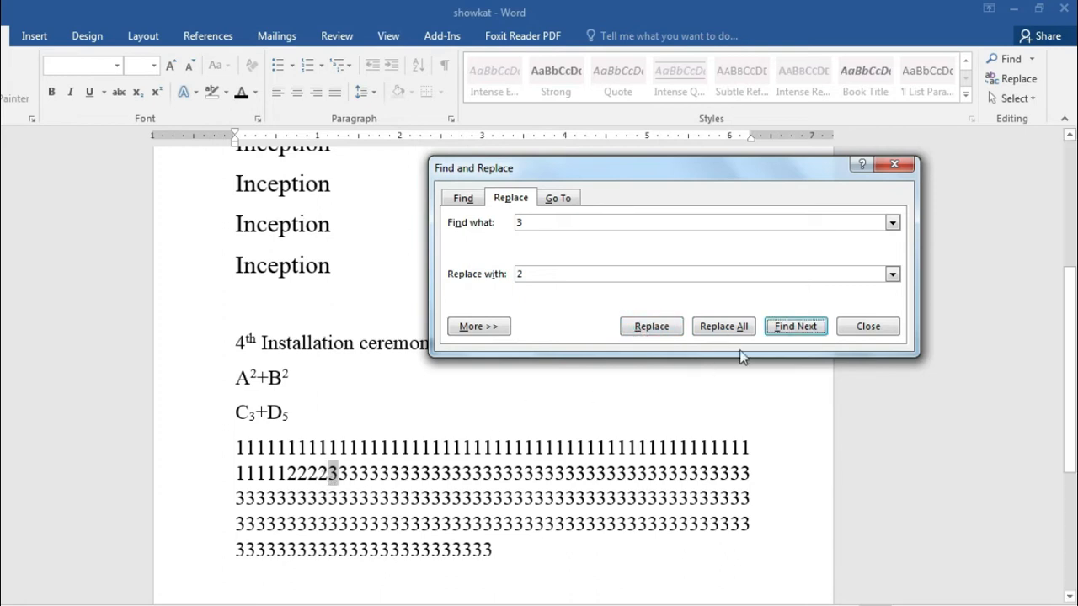
left_click(724, 329)
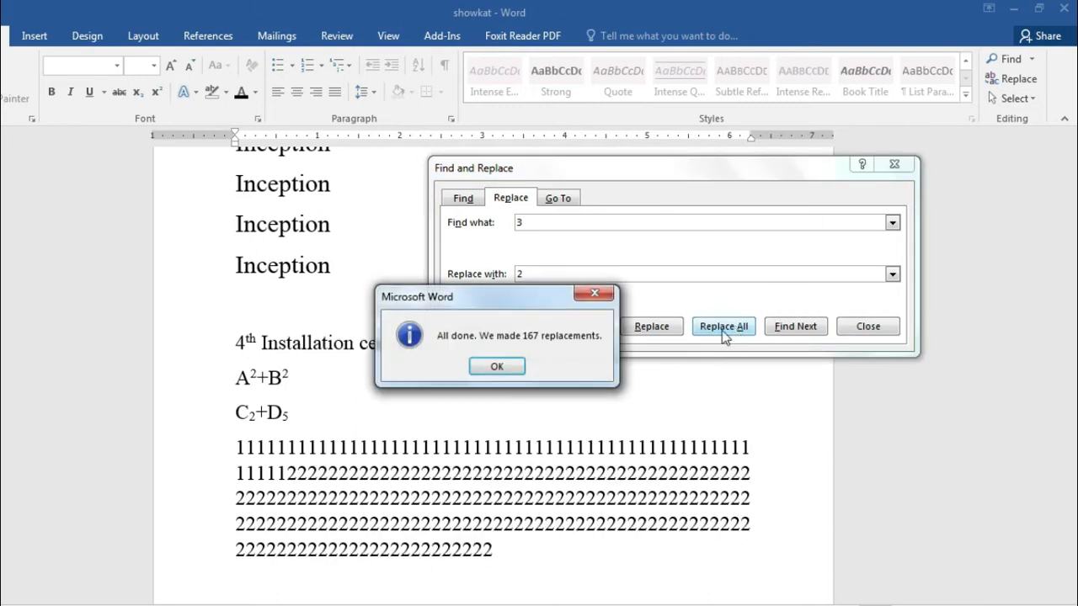
left_click(497, 366)
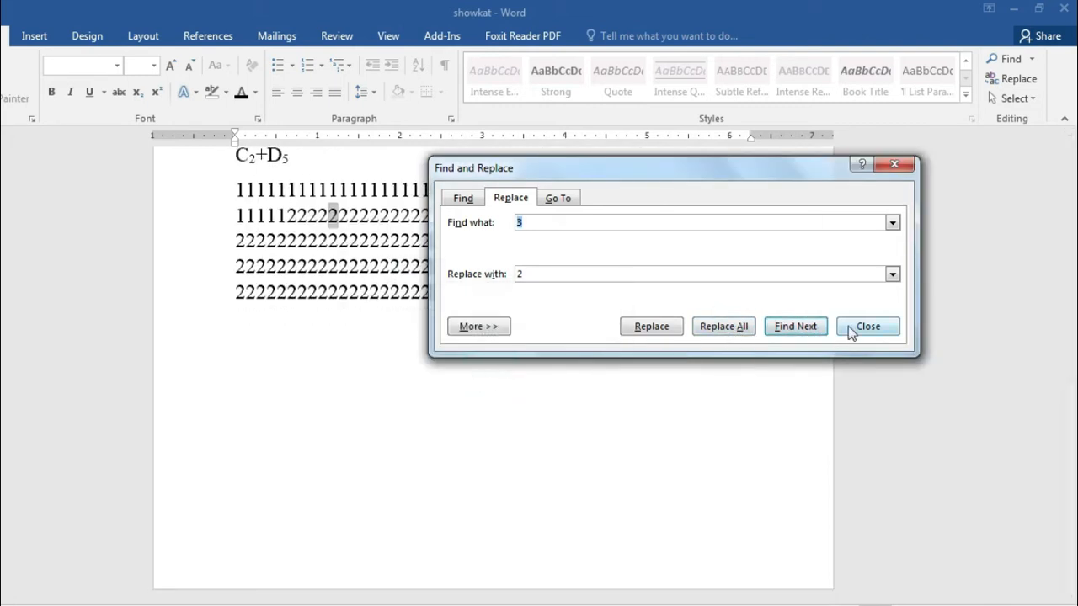
Step: Close the Find and Replace dialog, deselect the text and scroll back to the top
left_click(868, 327)
scroll(422, 463, "up", 5)
left_click(425, 448)
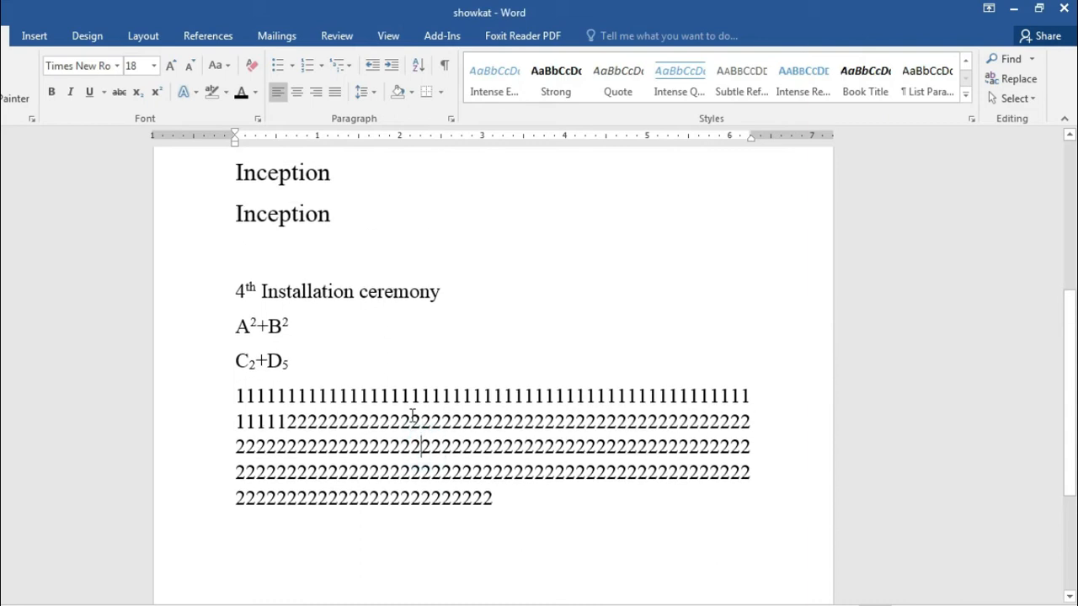
scroll(414, 416, "up", 5)
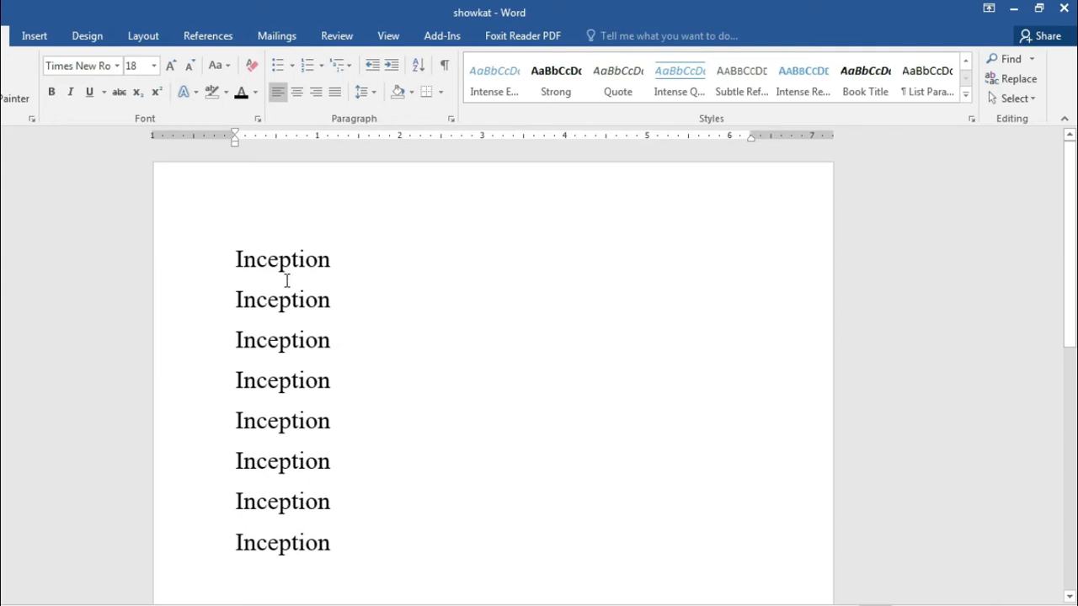
Step: Reopen Replace with Find what set to Inception and Replace with set to digital learn
left_click(1016, 79)
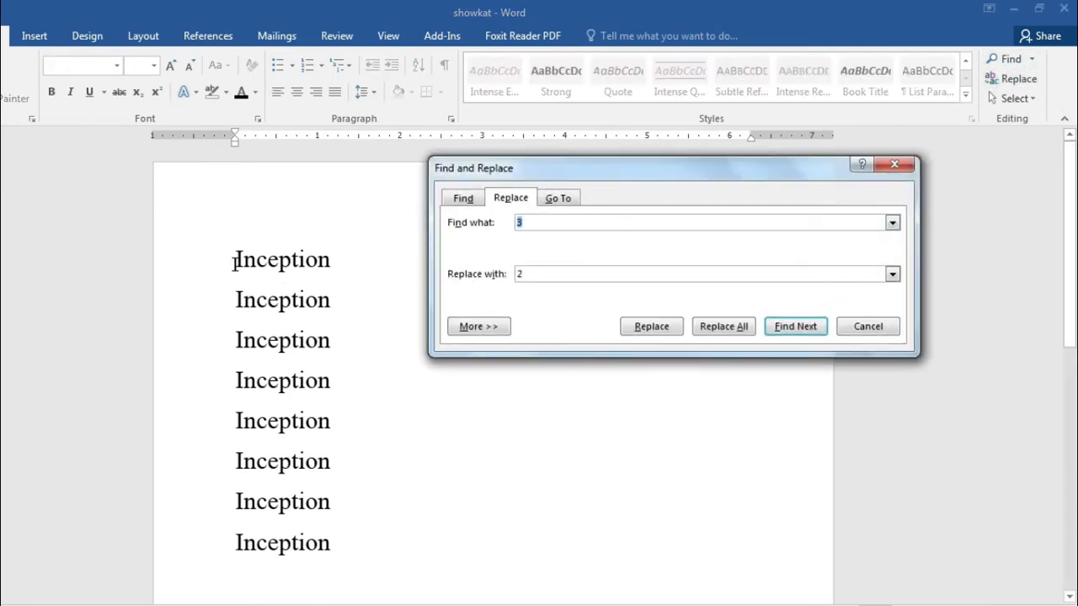
left_click(230, 262)
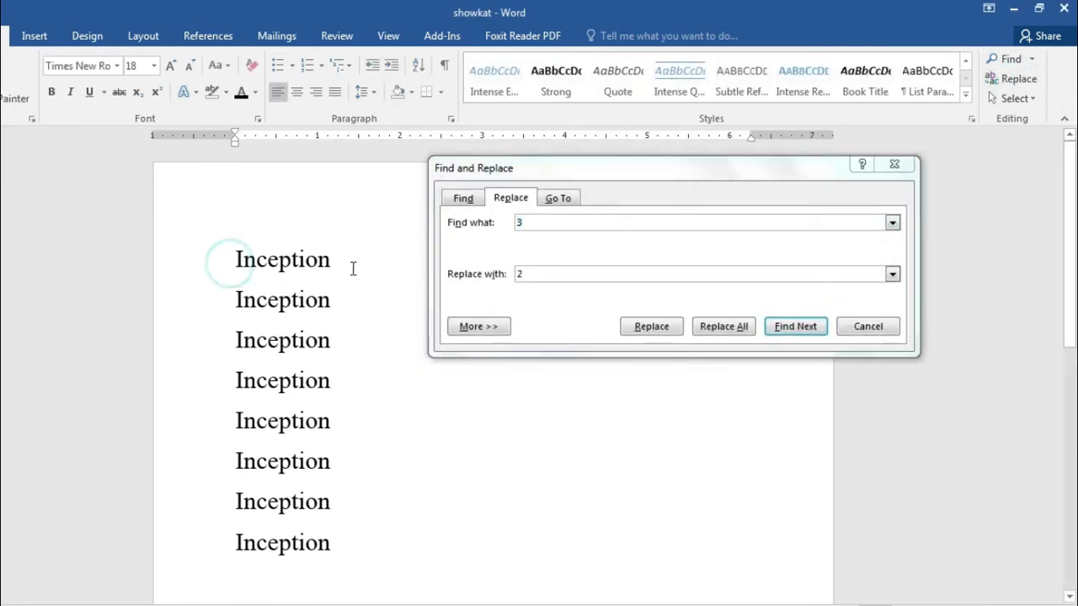
left_click(556, 219)
key("BackSpace")
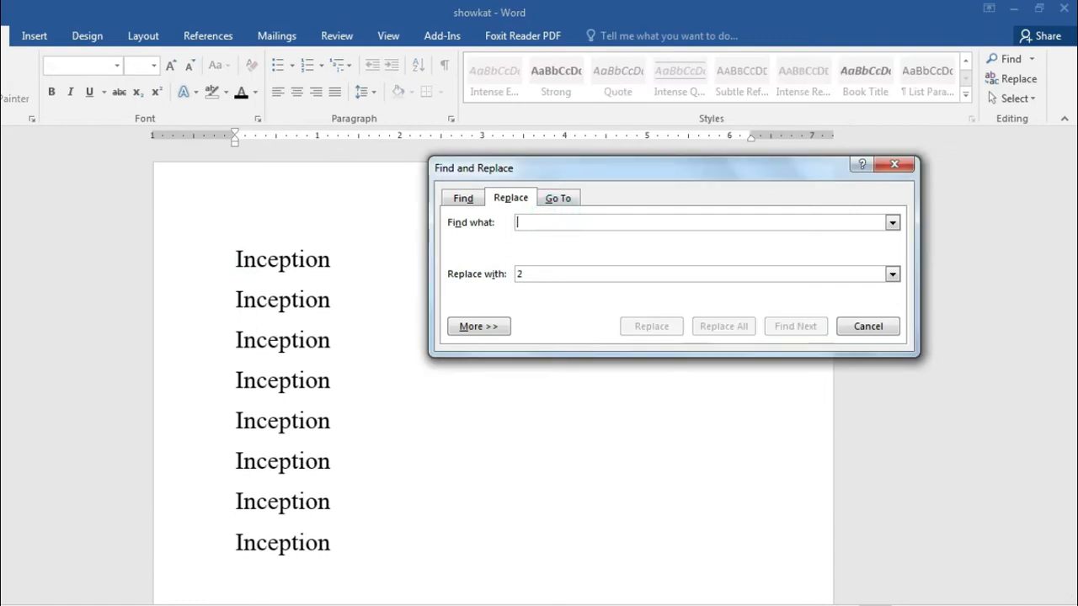
type("1")
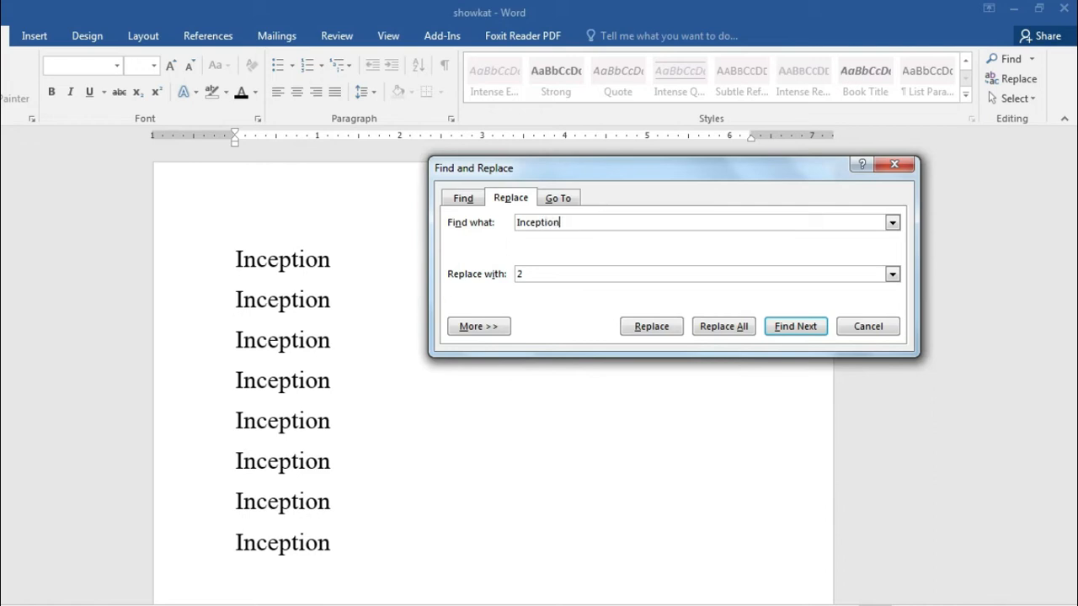
left_click(549, 275)
key("BackSpace")
Step: Replace all 8 Inception occurrences with digital learn and close the dialog
left_click(718, 329)
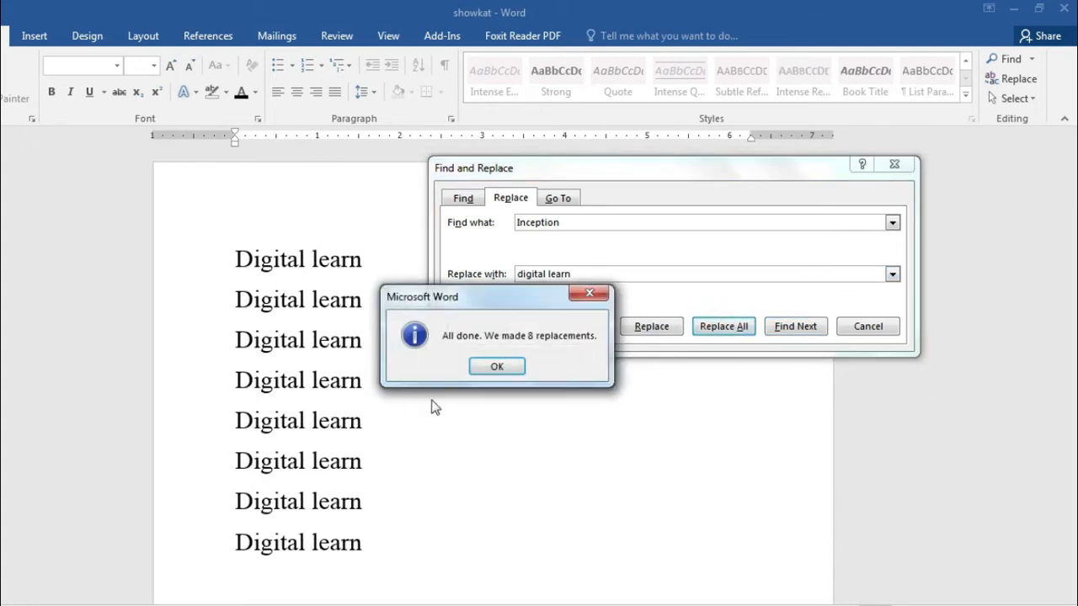
left_click(507, 368)
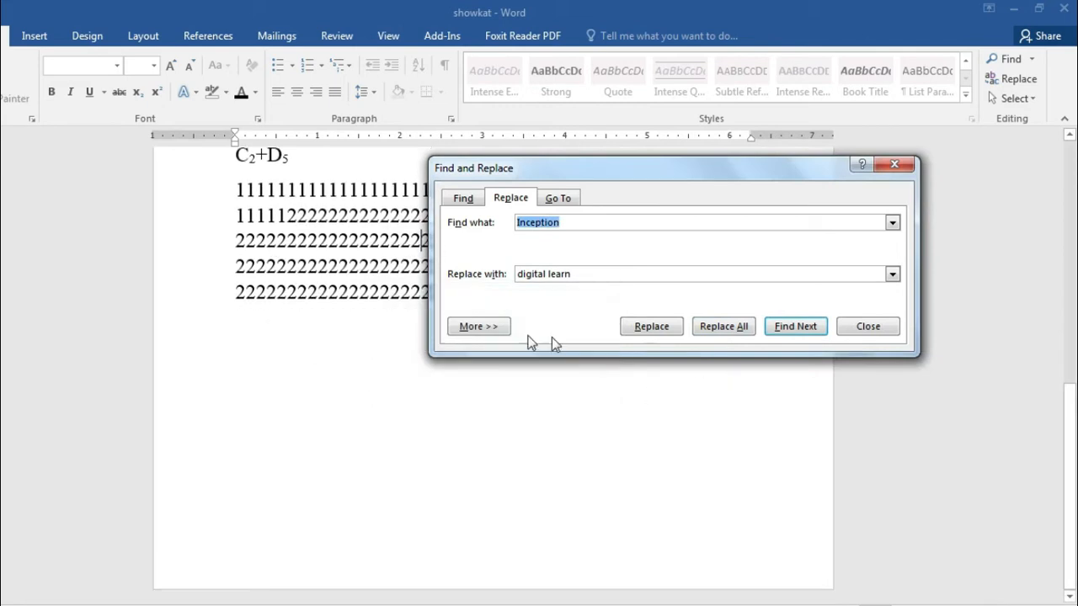
left_click(876, 327)
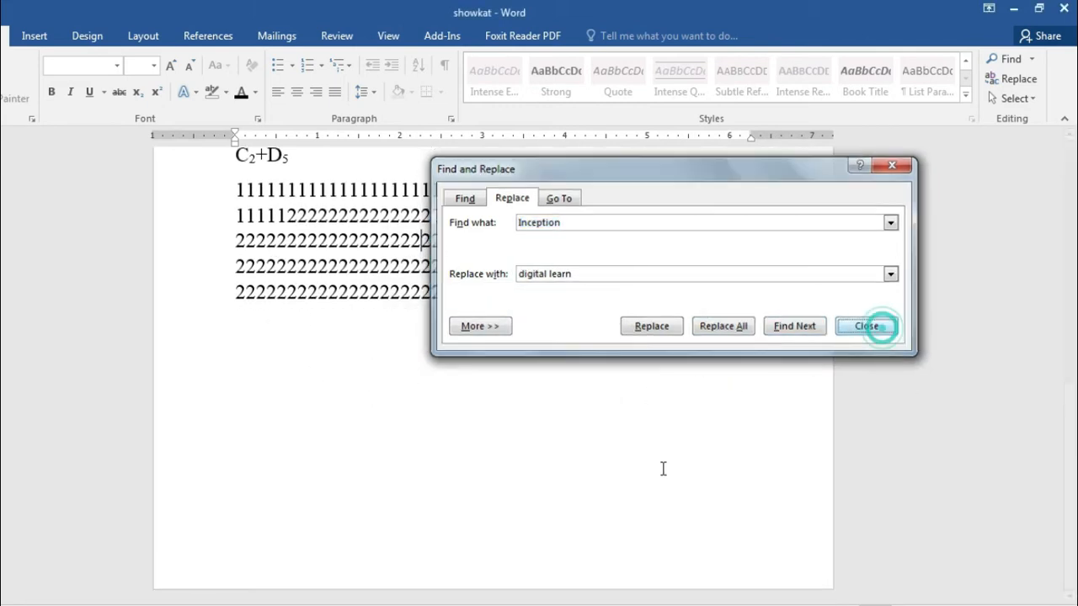
scroll(584, 475, "up", 5)
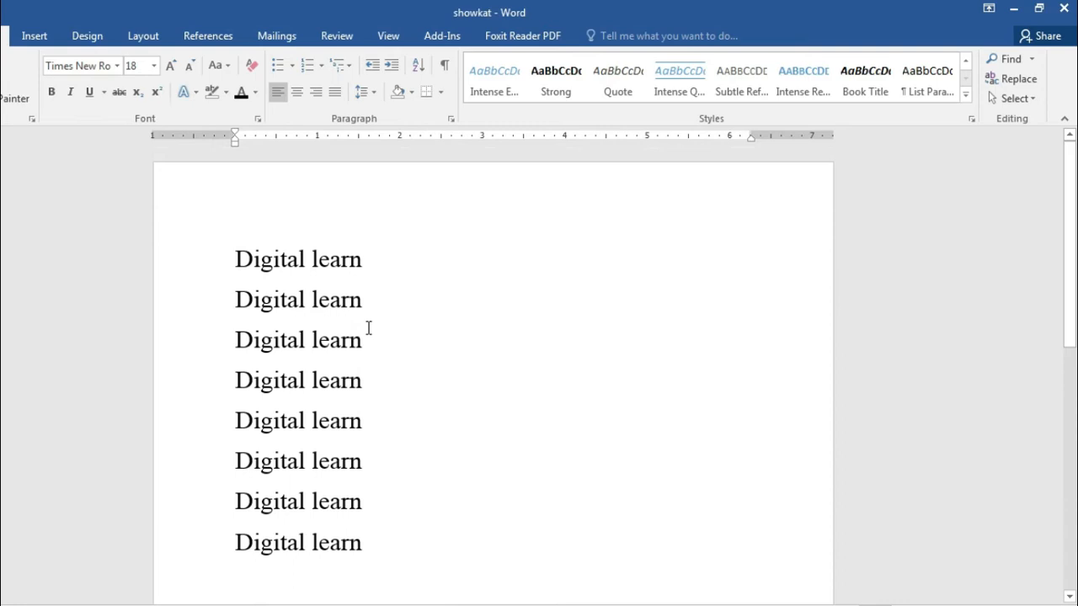
Step: Reopen Replace with Find what set to digital learn and Replace with set to inception
left_click(1017, 81)
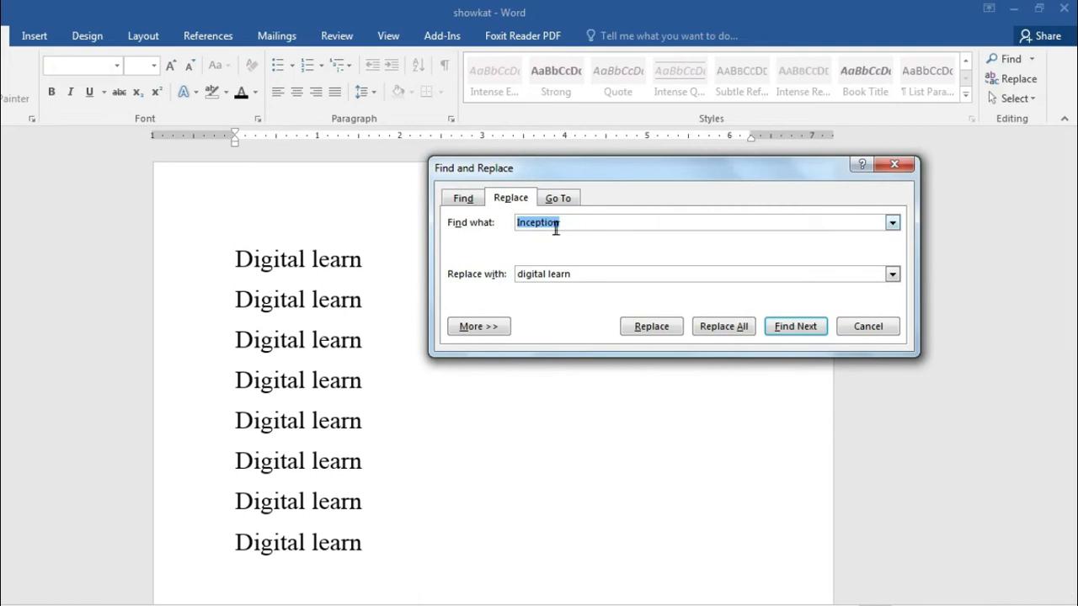
type("digital learn")
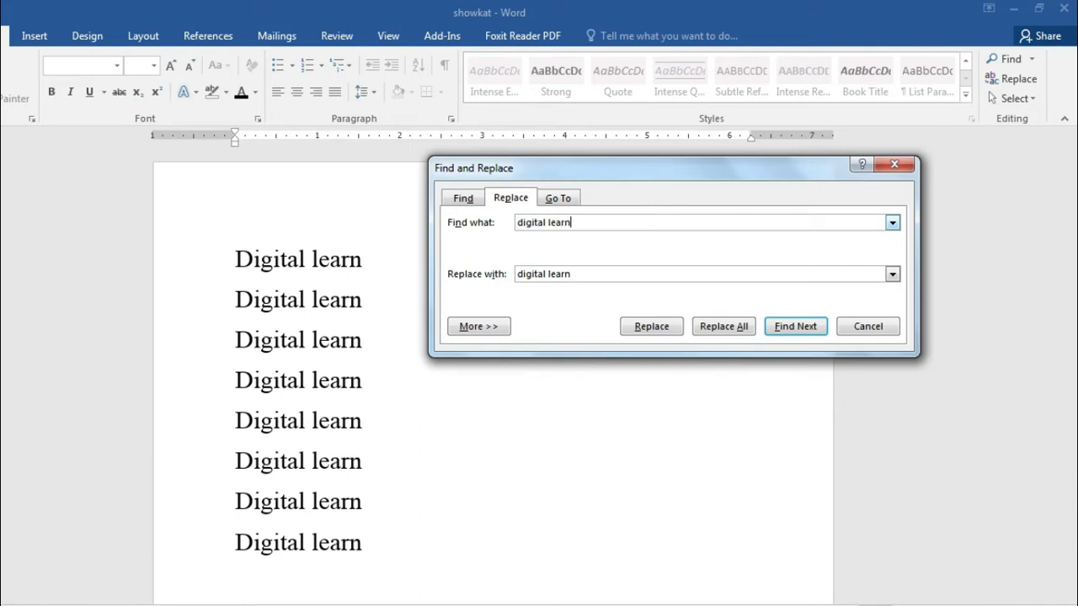
left_click(614, 278)
key("BackSpace")
key("BackSpace")
key("BackSpace")
key("BackSpace")
key("BackSpace")
key("BackSpace")
key("BackSpace")
key("BackSpace")
key("BackSpace")
key("BackSpace")
key("BackSpace")
key("BackSpace")
Step: Replace all 8 digital learn lines with inception, close the dialog, and click after the last 2s
left_click(736, 327)
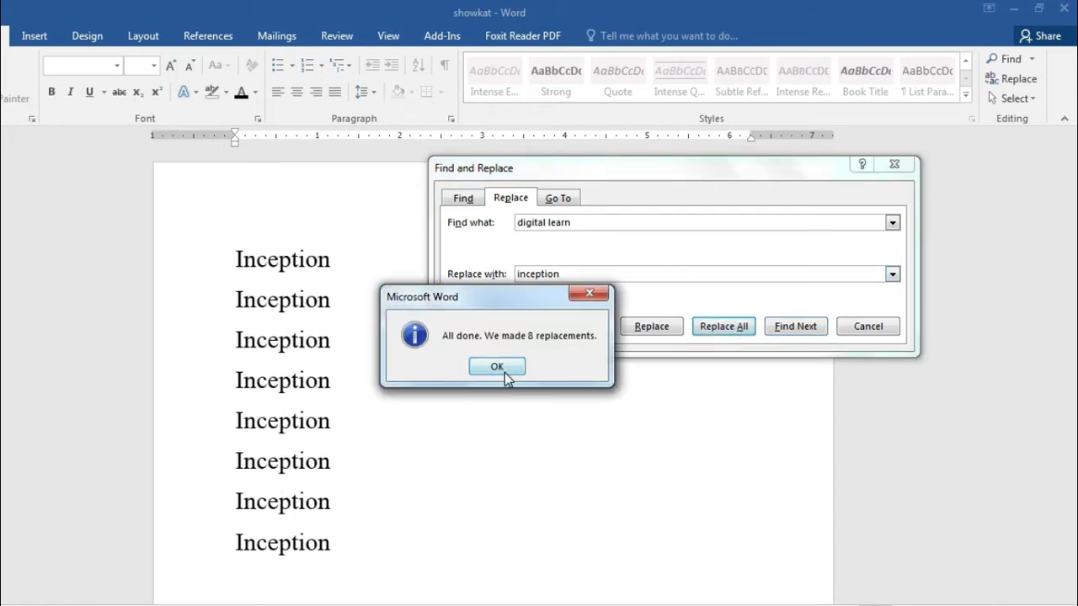
left_click(498, 368)
left_click(869, 327)
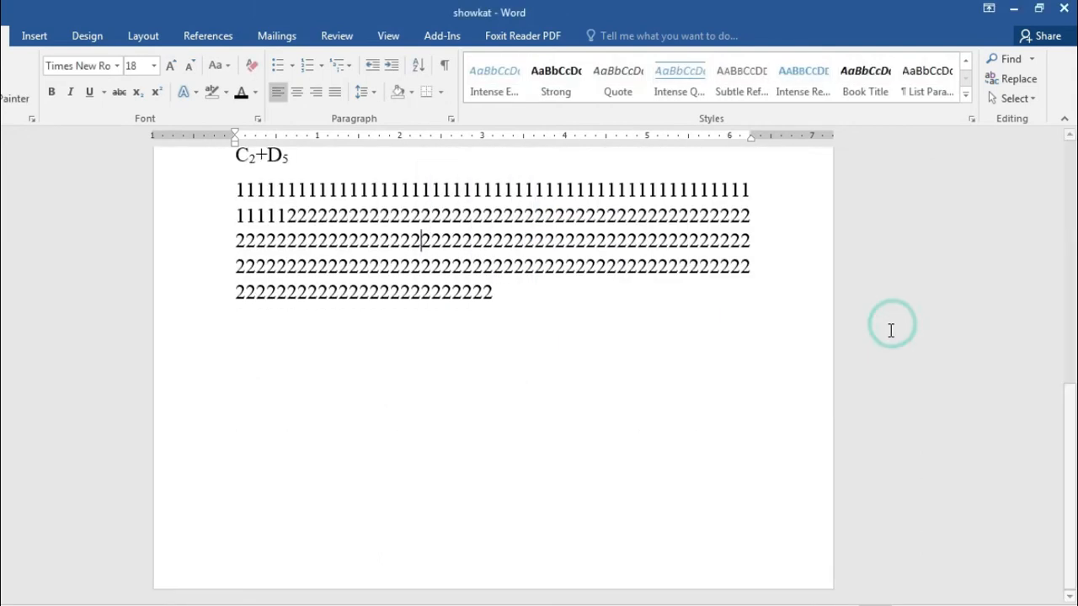
scroll(724, 431, "up", 6)
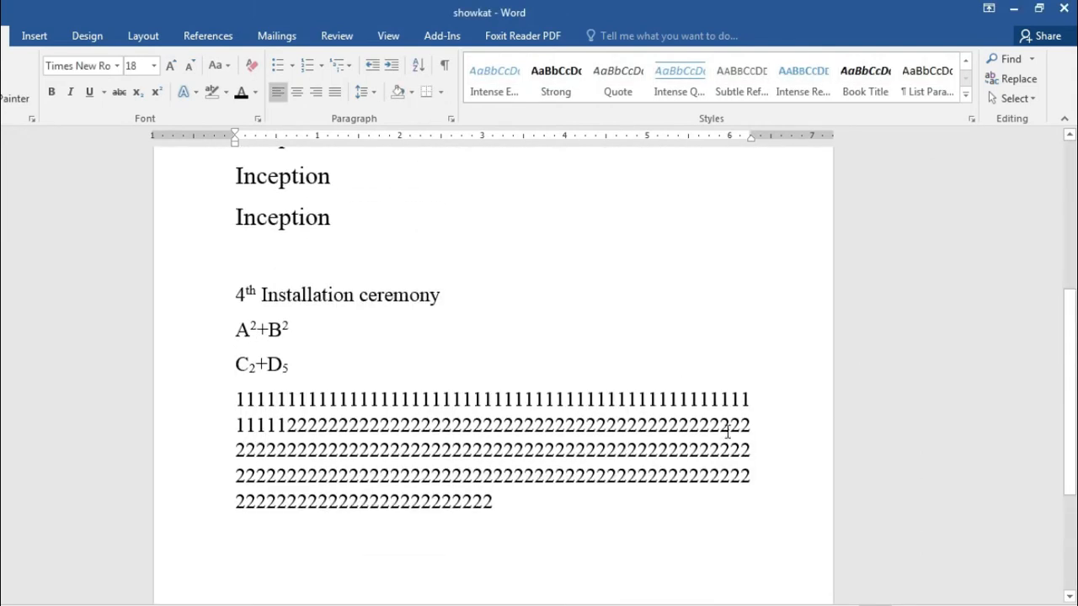
scroll(727, 432, "up", 5)
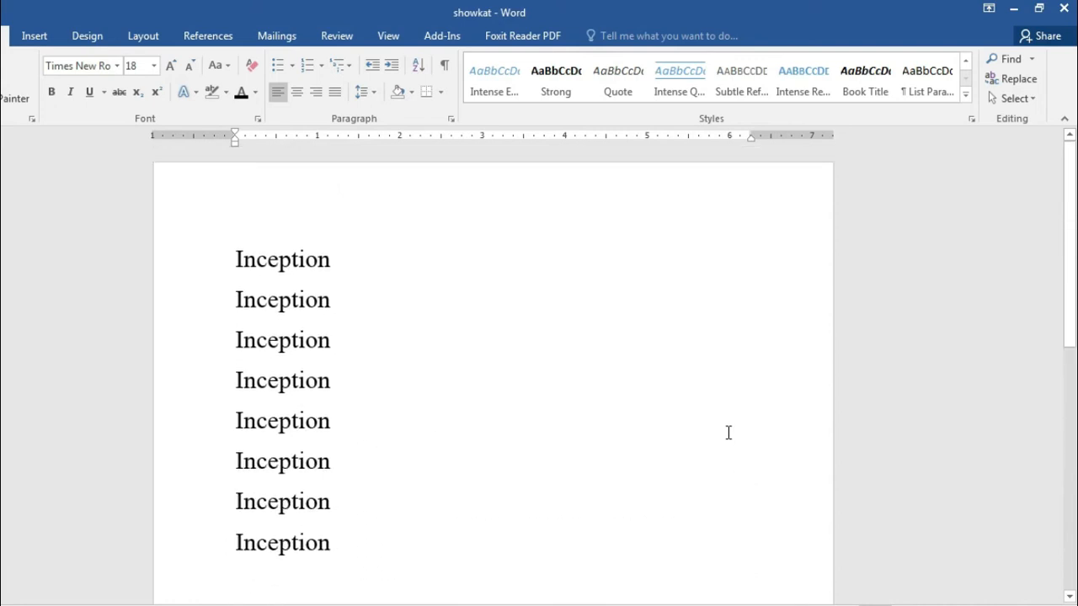
scroll(281, 580, "down", 5)
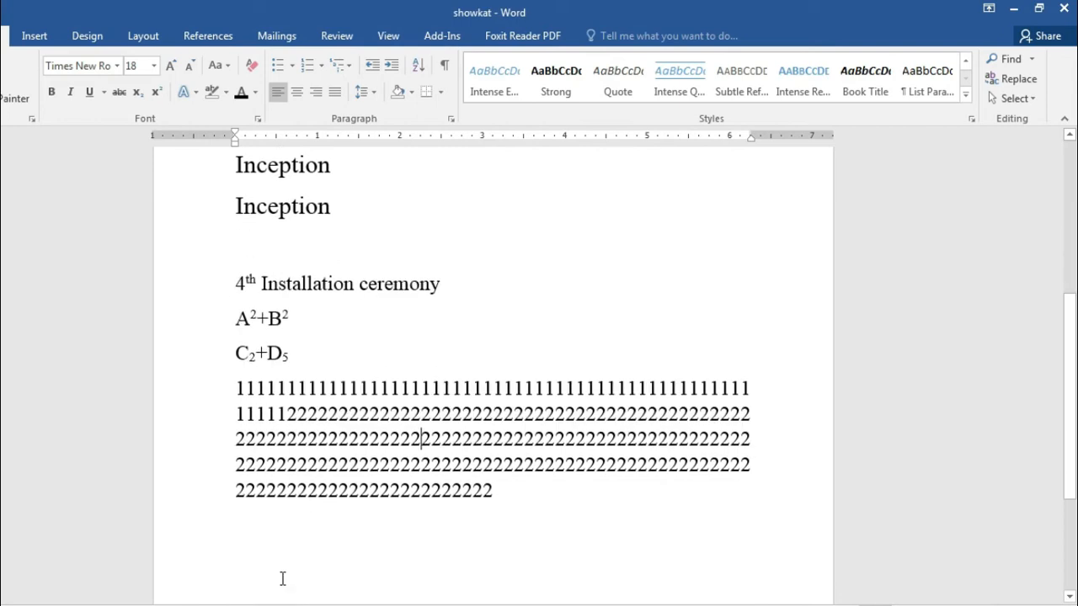
left_click(495, 455)
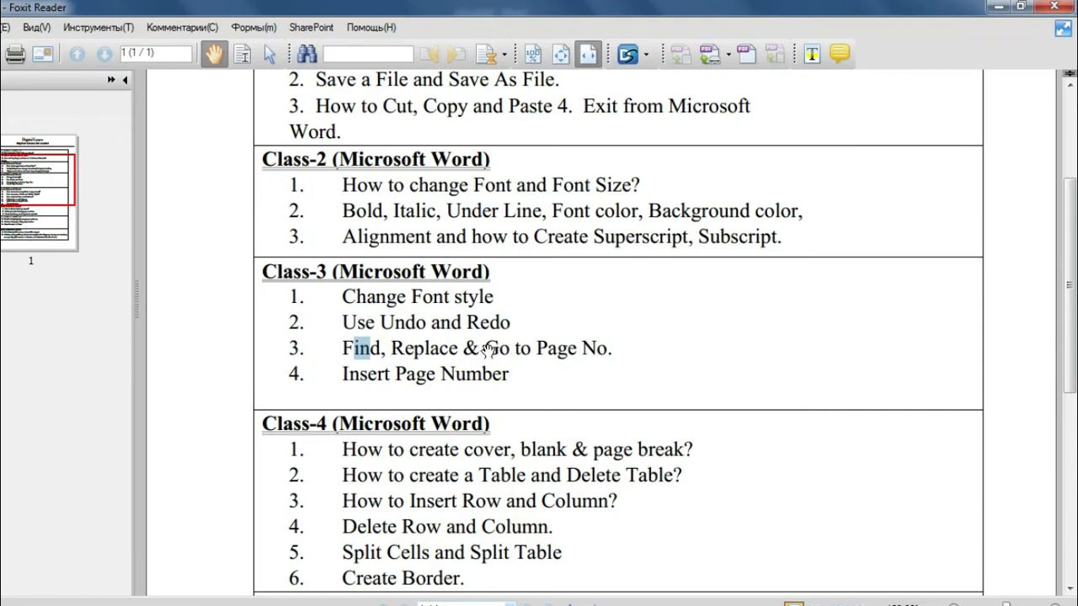
Step: Highlight the Go to Page No. and Insert Page Number lines in the Class-3 outline
left_click_drag(485, 348, 631, 362)
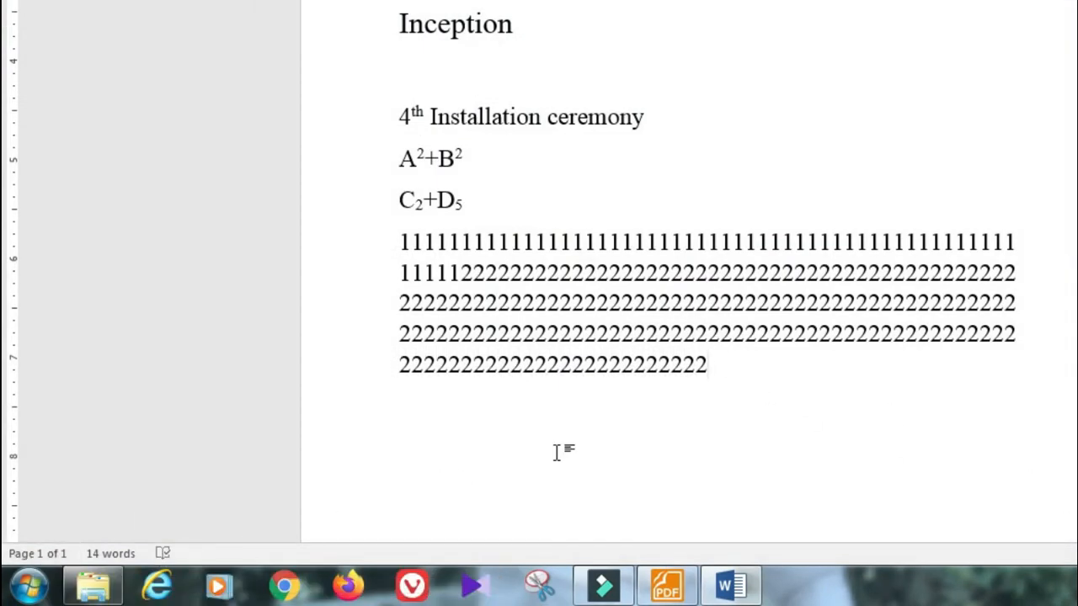
Step: Add a page break and blank lines after the last 2 to extend the document to 10 pages
left_click(728, 369)
key("ctrl+Return")
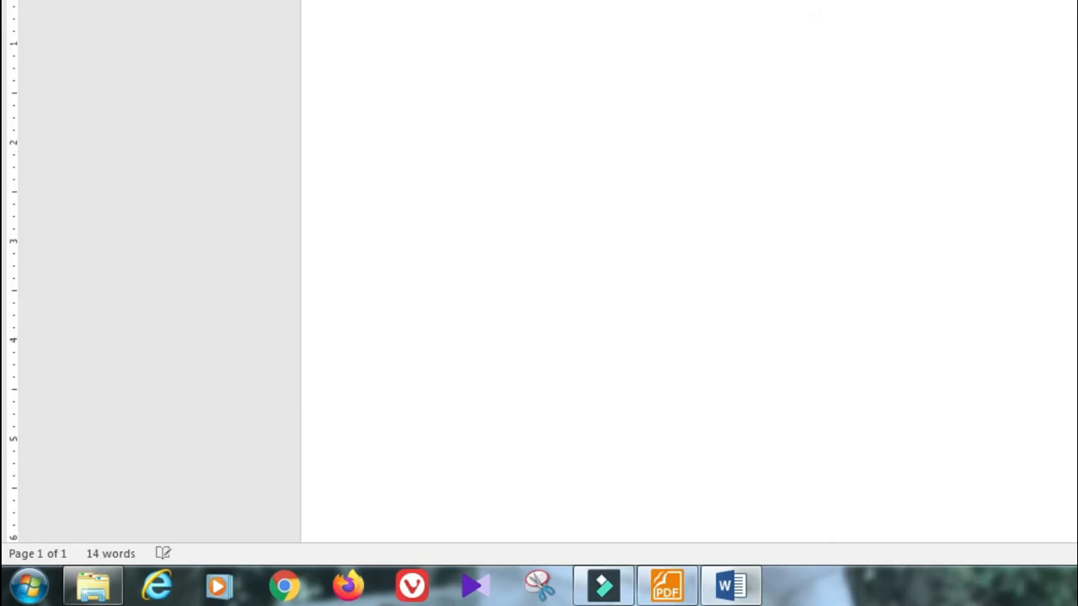
key("Return")
key("Return")
key("Return")
key("Return")
key("Return")
key("Return")
key("Return")
key("Return")
key("Return")
key("Return")
key("Return")
key("Return")
key("Return")
key("Return")
key("Return")
key("Return")
key("Return")
key("Return")
key("Return")
key("Return")
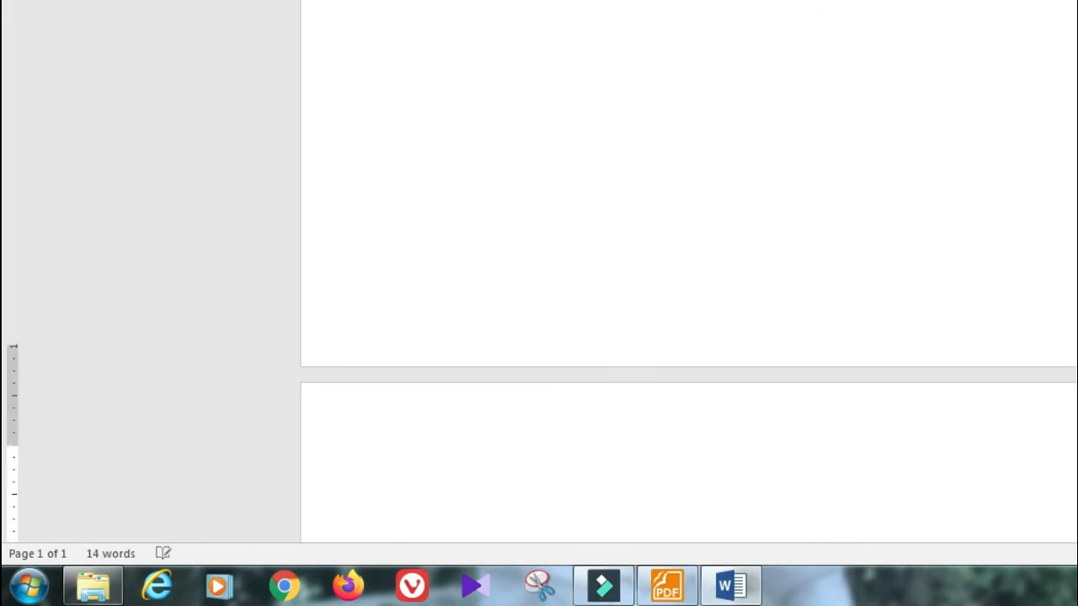
key("Return")
key("Return")
key("Return")
key("Return")
key("Return")
key("Return")
key("Return")
key("Return")
key("Return")
key("Return")
key("Return")
key("Return")
key("Return")
key("Return")
key("Return")
key("Return")
key("Return")
key("Return")
key("Return")
key("Return")
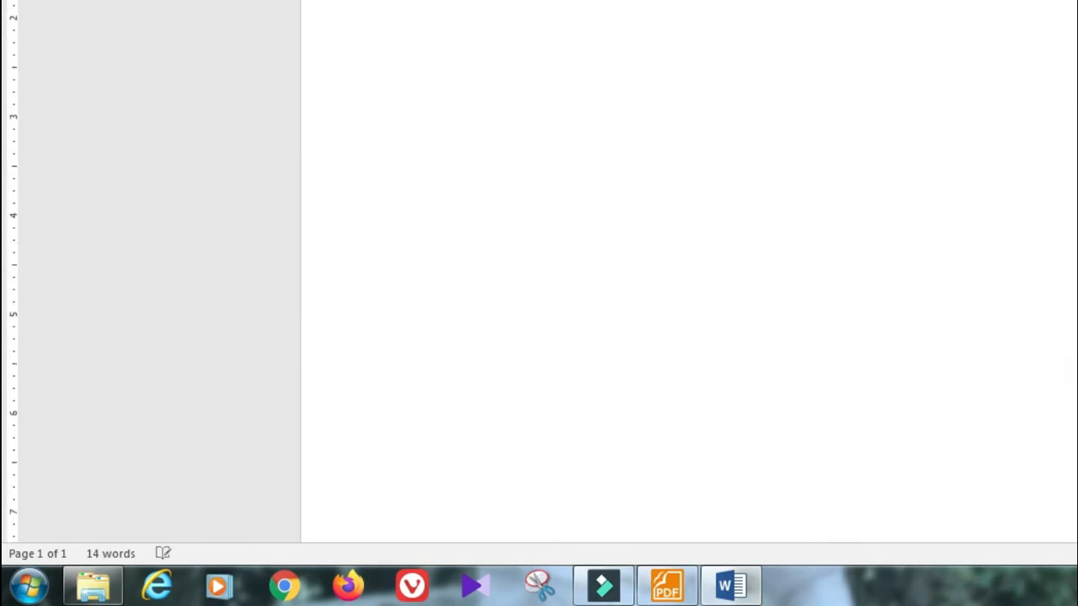
key("Return")
key("Return")
key("Return")
key("Return")
key("Return")
key("Return")
key("Return")
key("Return")
key("Return")
key("Return")
key("Return")
key("Return")
key("Return")
key("Return")
key("Return")
key("Return")
key("Return")
key("Return")
key("Return")
key("Return")
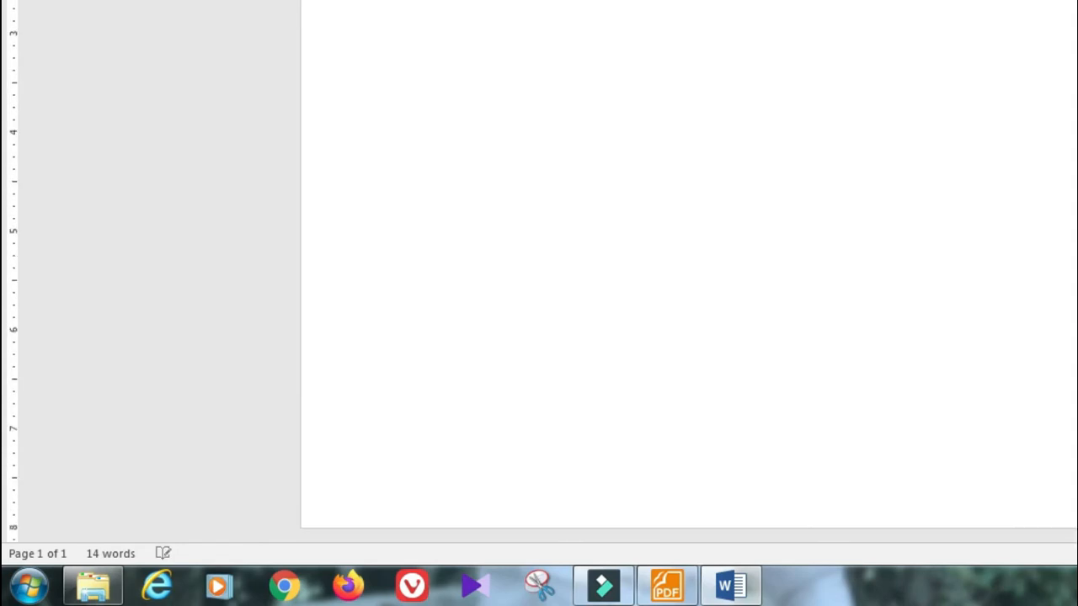
key("Return")
key("Return")
key("Return")
key("Return")
key("Return")
key("Return")
key("Return")
key("Return")
key("Return")
key("Return")
key("Return")
key("Return")
key("Return")
key("Return")
key("Return")
key("Return")
key("Return")
key("Return")
key("Return")
key("Return")
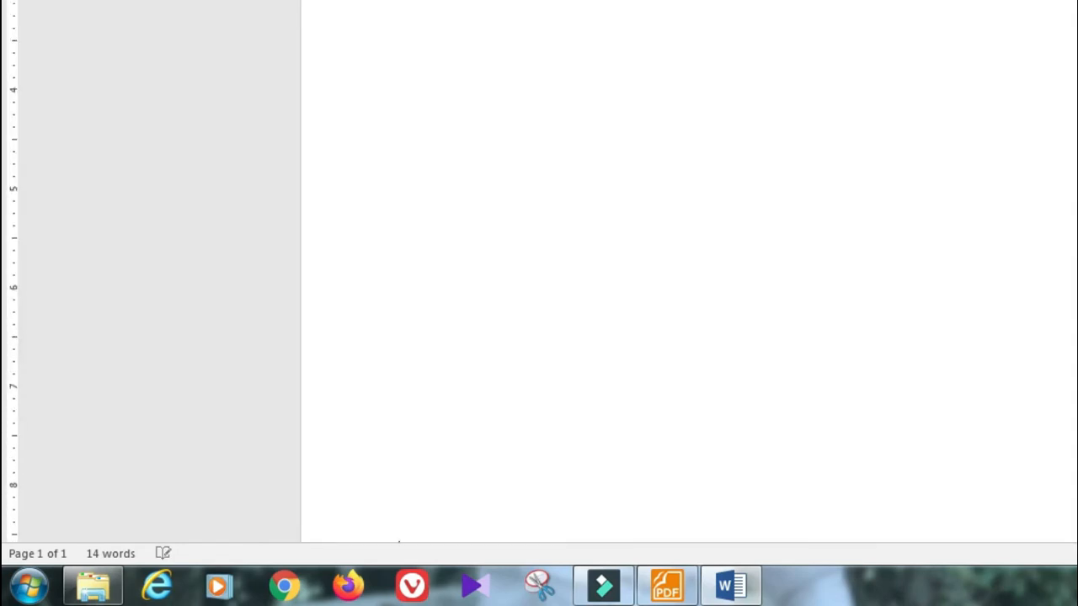
key("Return")
key("Return")
key("Return")
key("Return")
key("Return")
key("Return")
key("Return")
key("Return")
key("Return")
key("Return")
key("Return")
key("Return")
key("Return")
key("Return")
key("Return")
key("Return")
key("Return")
key("Return")
key("Return")
key("Return")
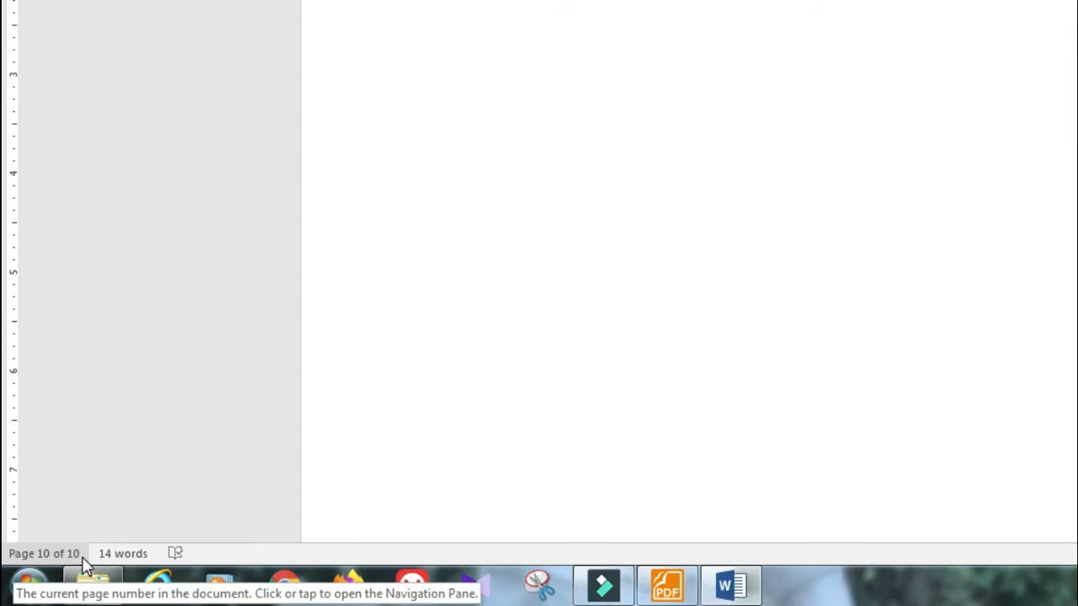
Step: Scroll back up and place the insertion point on page 9, then an earlier blank page
left_click(532, 368)
scroll(532, 368, "up", 8)
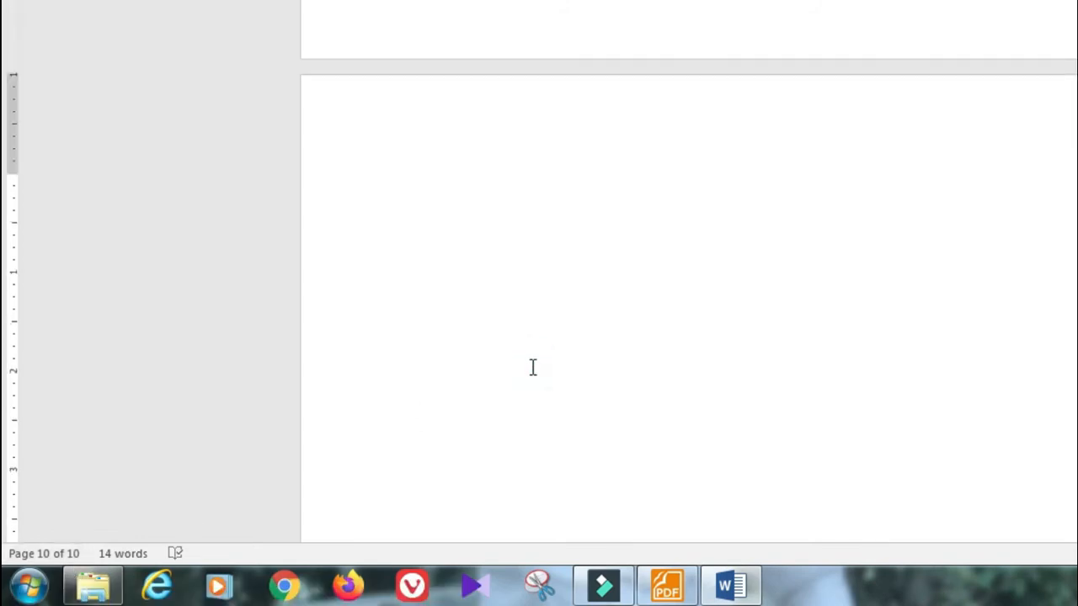
scroll(532, 368, "up", 6)
left_click(516, 246)
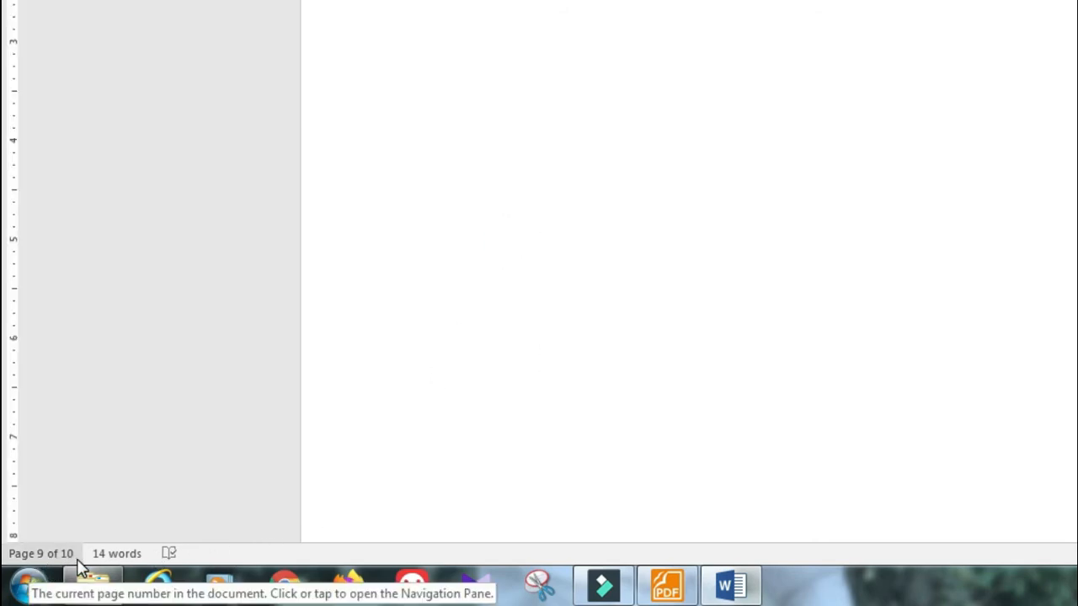
scroll(623, 303, "up", 3)
scroll(623, 303, "up", 10)
left_click(603, 224)
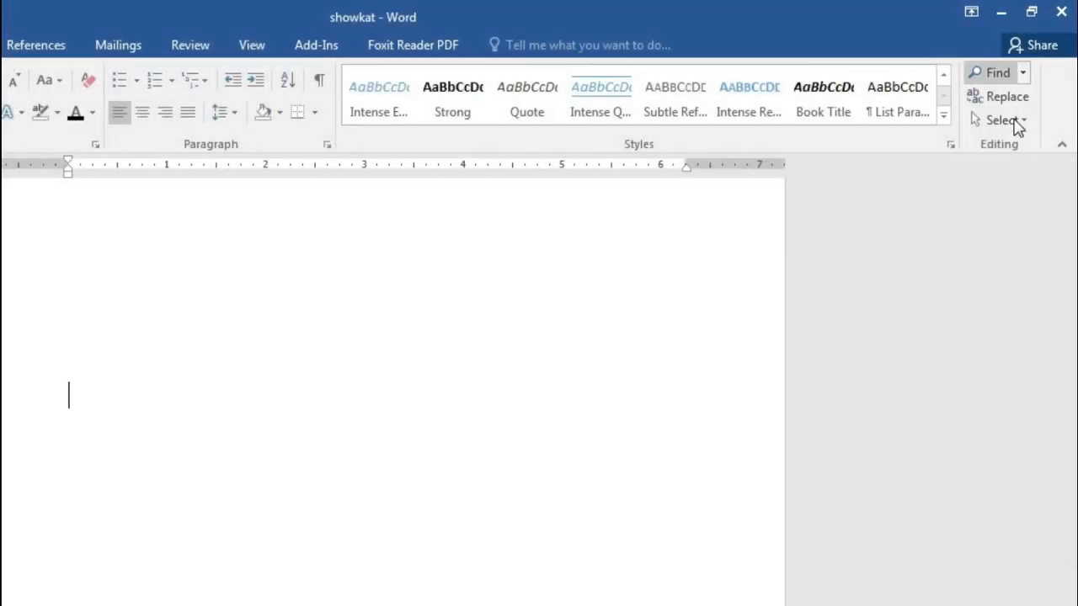
Step: Use Find and Replace's Go To page to jump to page 1
left_click(1007, 96)
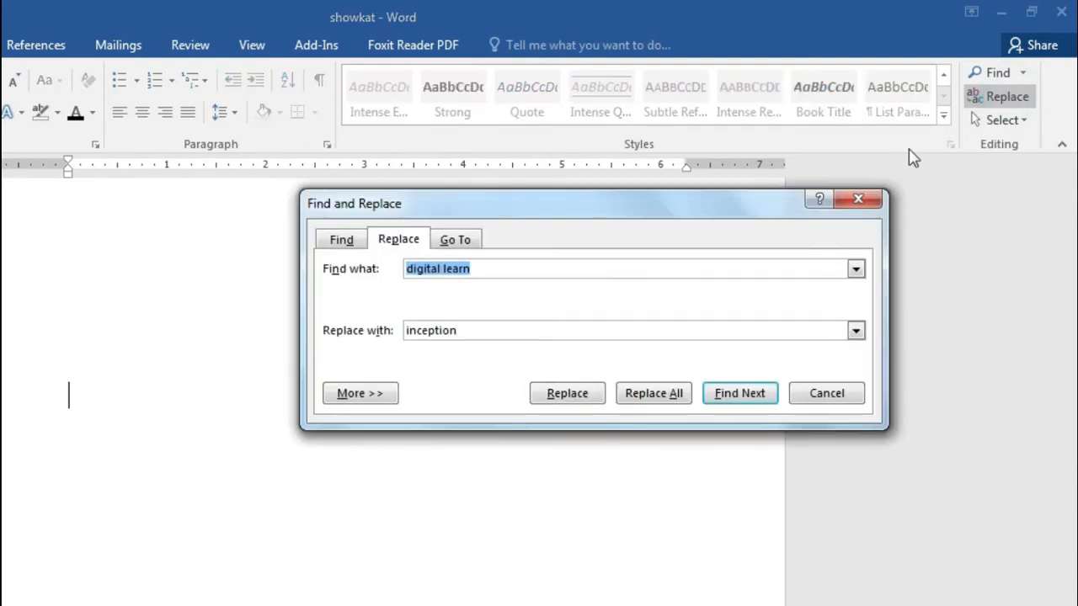
left_click(459, 243)
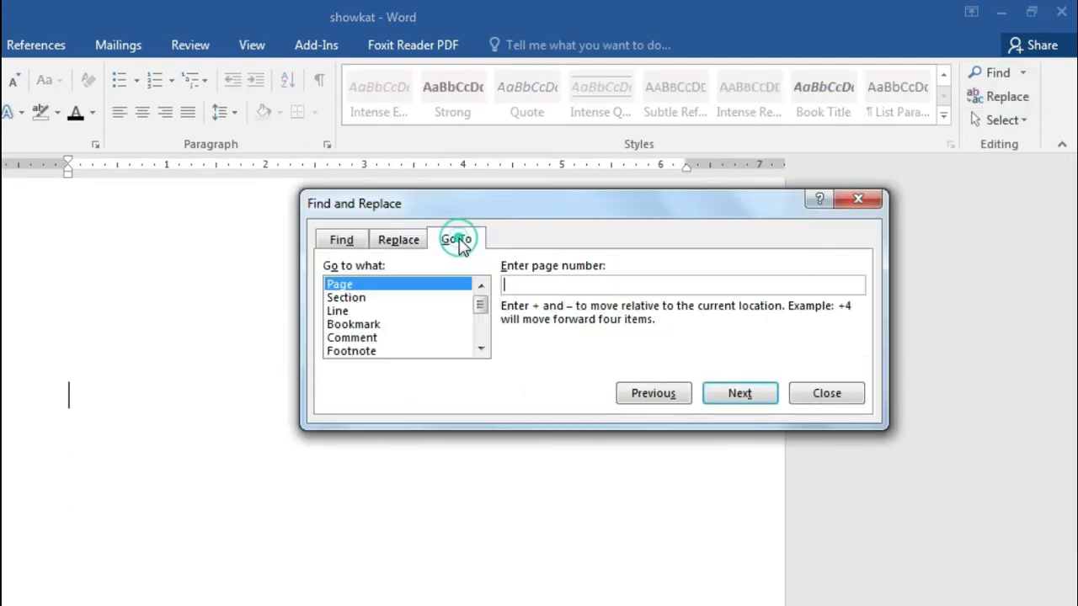
left_click(519, 286)
type("1")
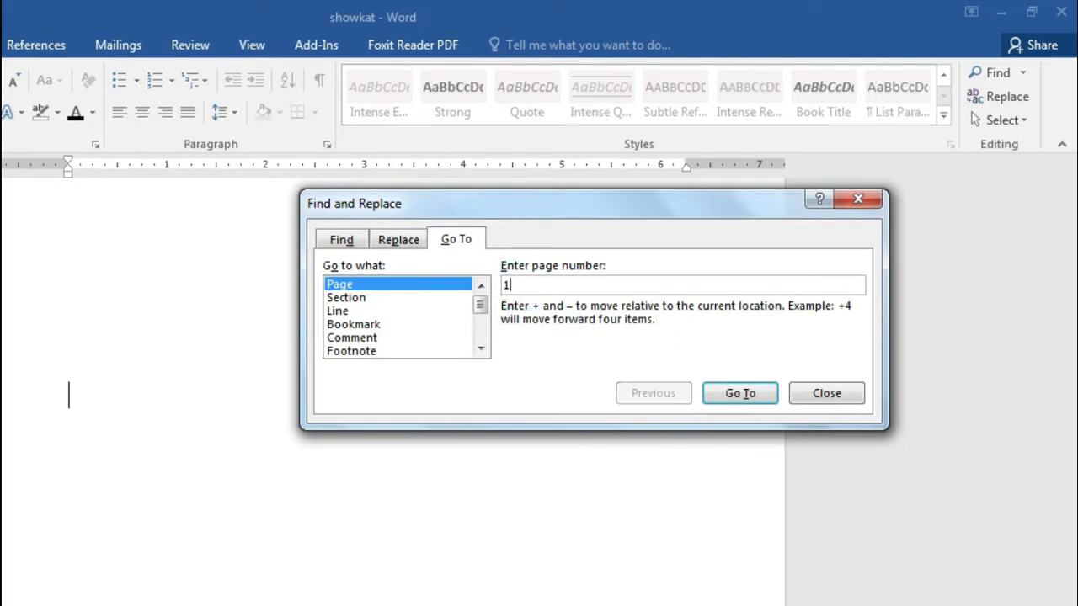
left_click(729, 390)
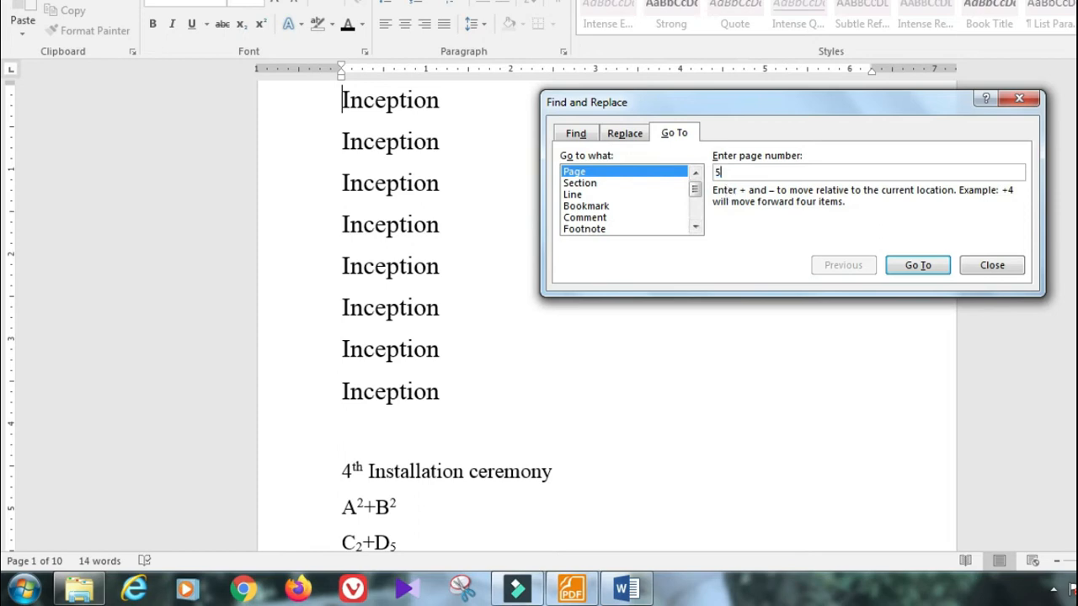
Step: Jump to page 5, then page 20 to land on the last page, and close the dialog
type("5")
left_click(917, 264)
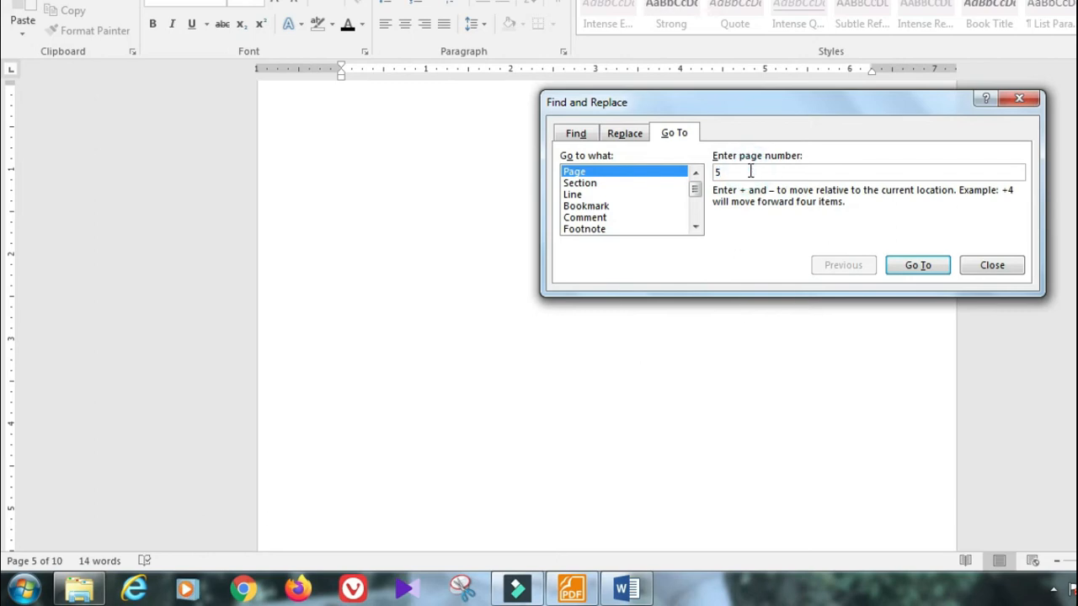
key("BackSpace")
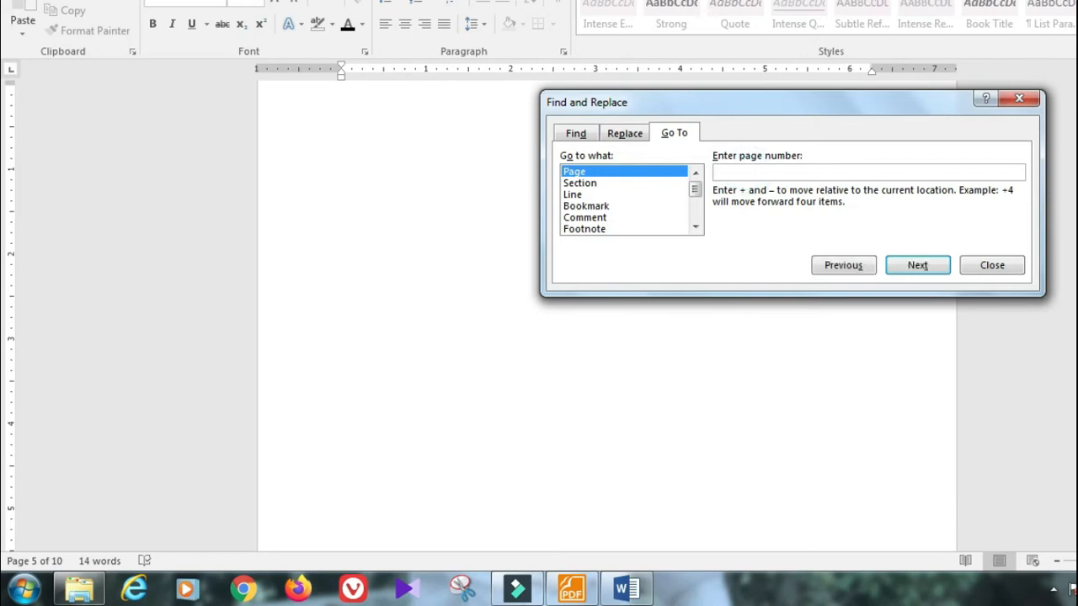
type("20")
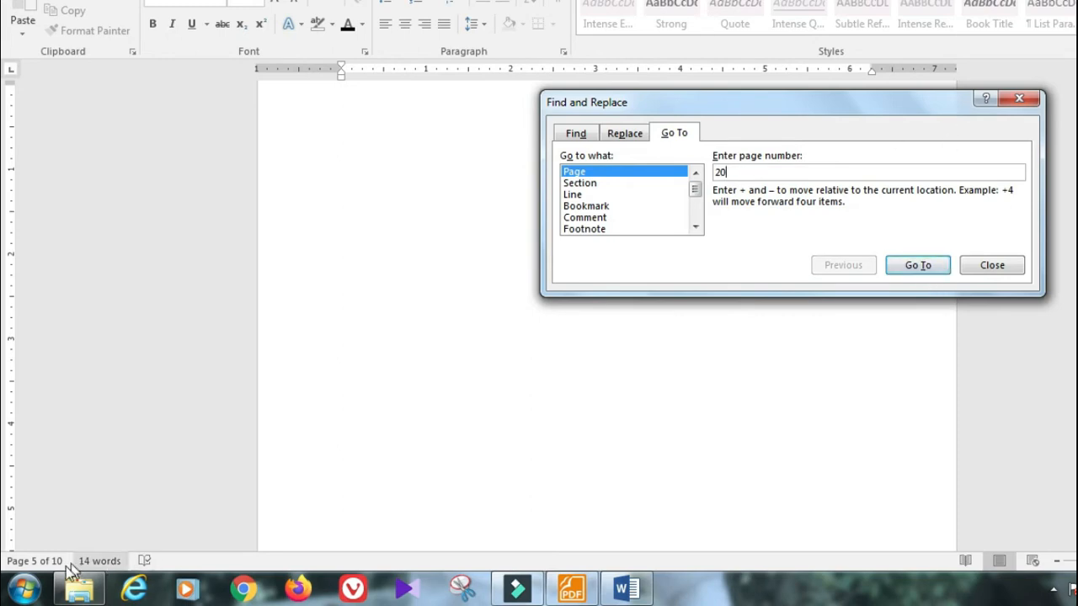
left_click(908, 267)
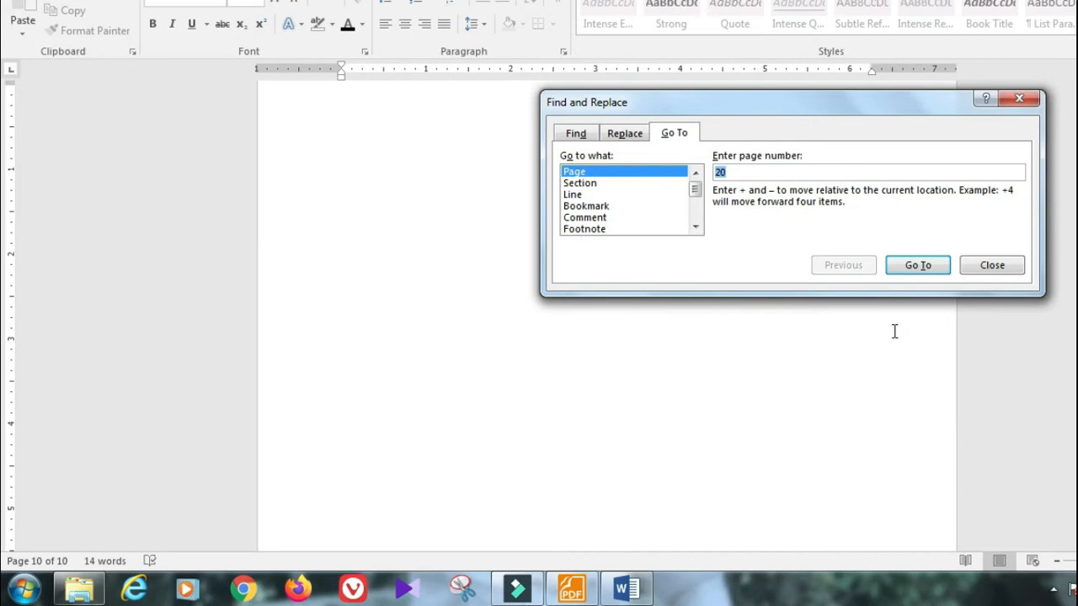
left_click(992, 265)
scroll(845, 323, "up", 2)
scroll(845, 323, "up", 6)
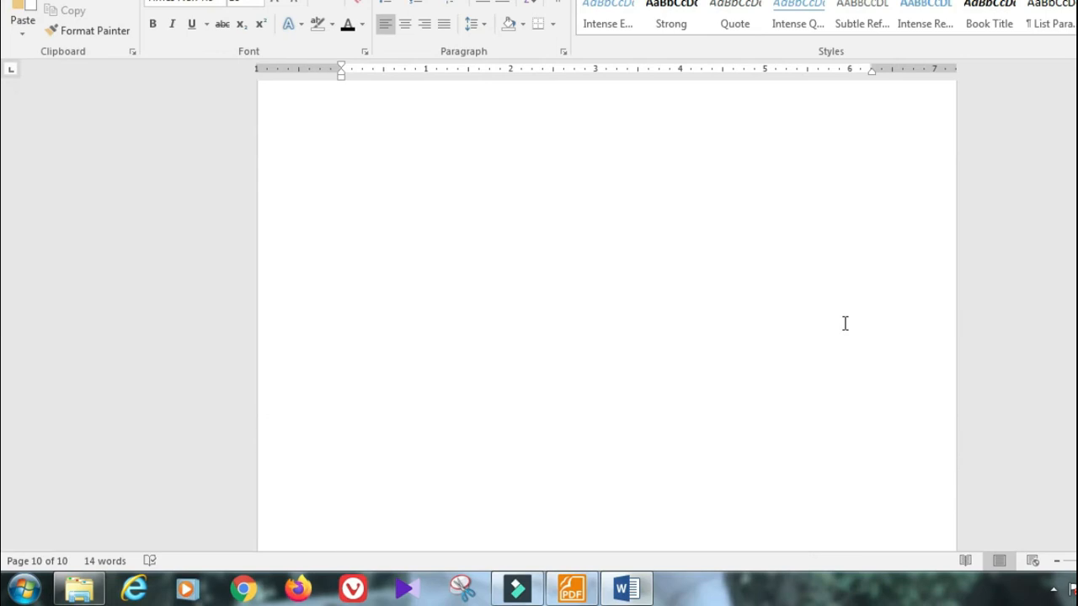
left_click(589, 593)
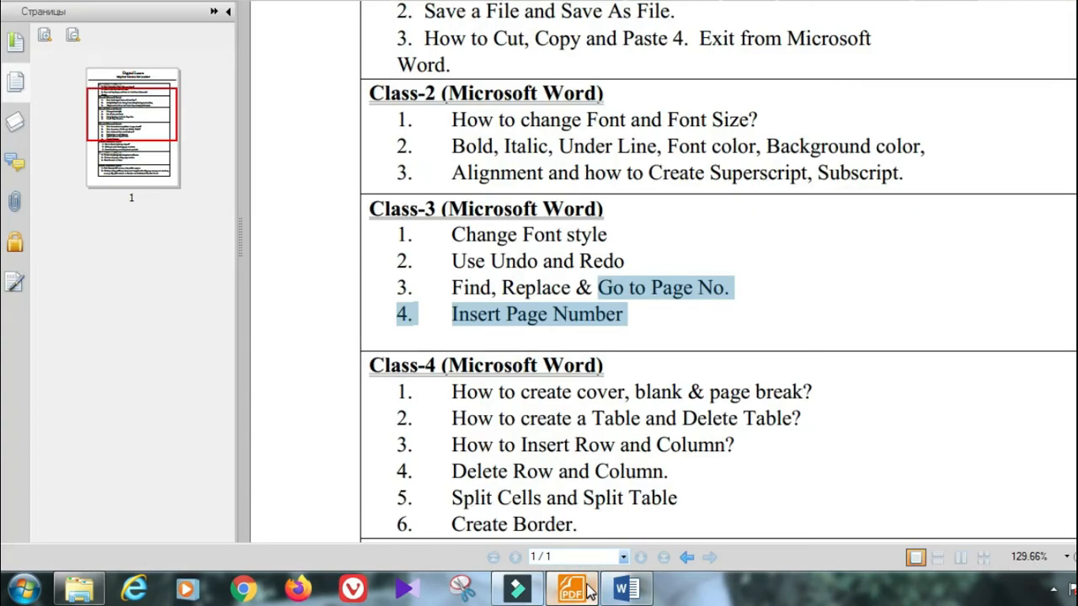
left_click(583, 343)
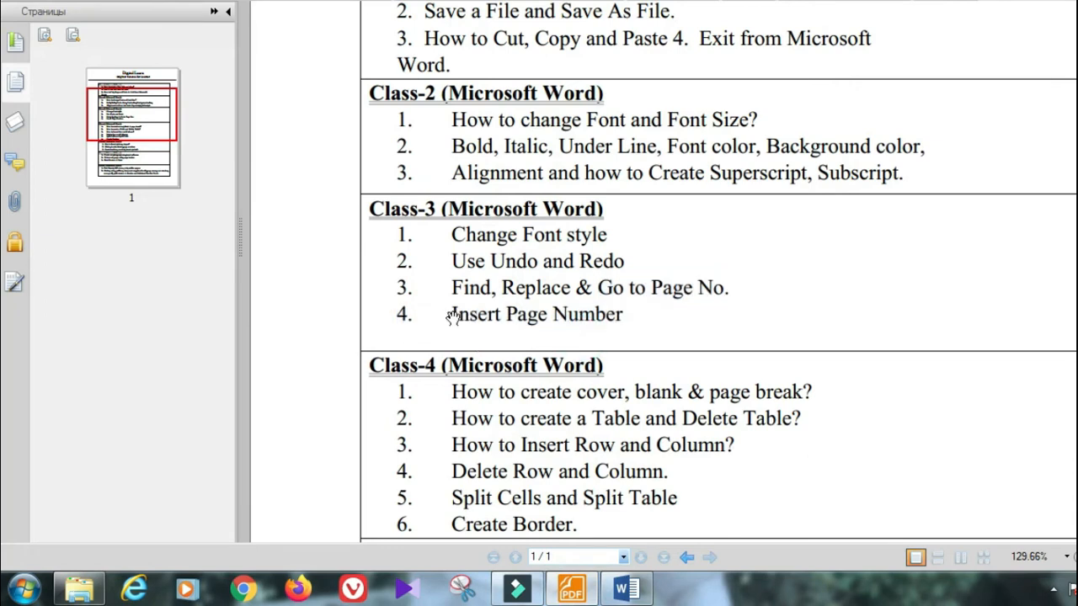
left_click_drag(452, 314, 625, 318)
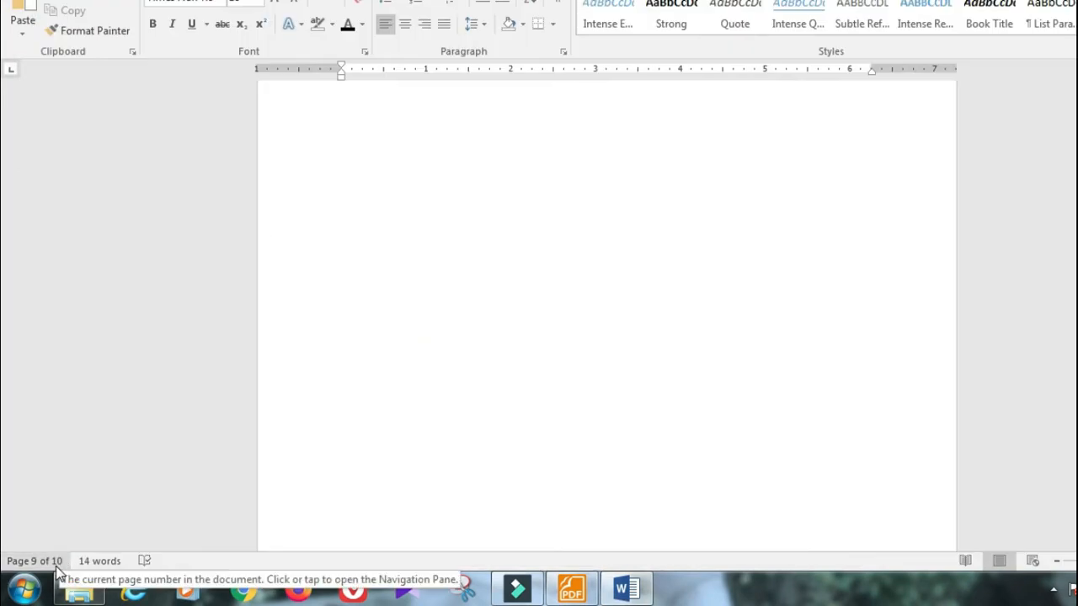
Step: Scroll between pages 9 and 10, then switch to the Insert ribbon tab
scroll(525, 464, "down", 3)
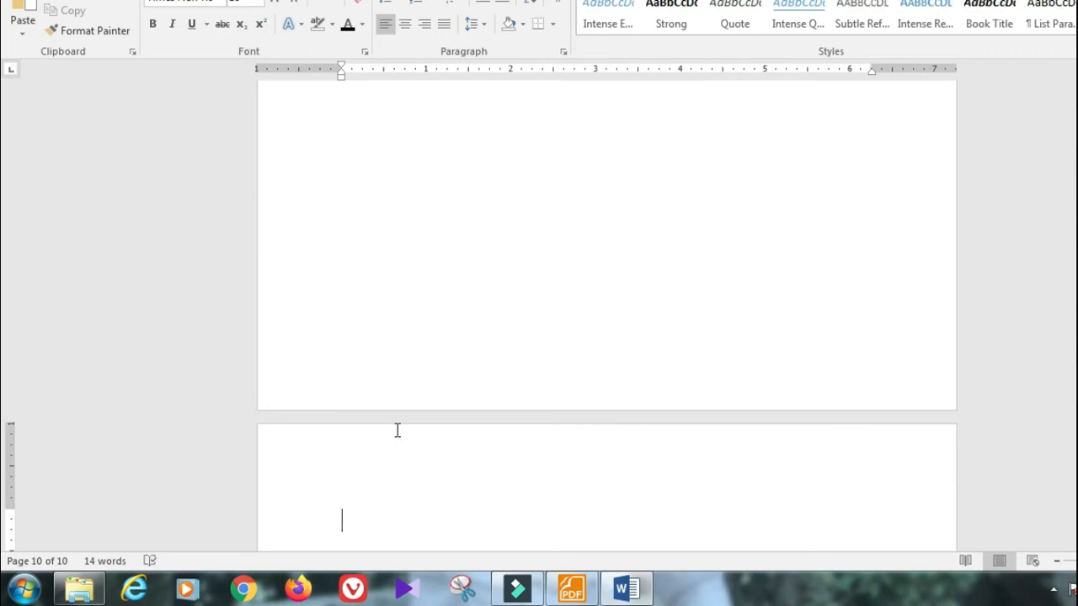
scroll(397, 430, "down", 5)
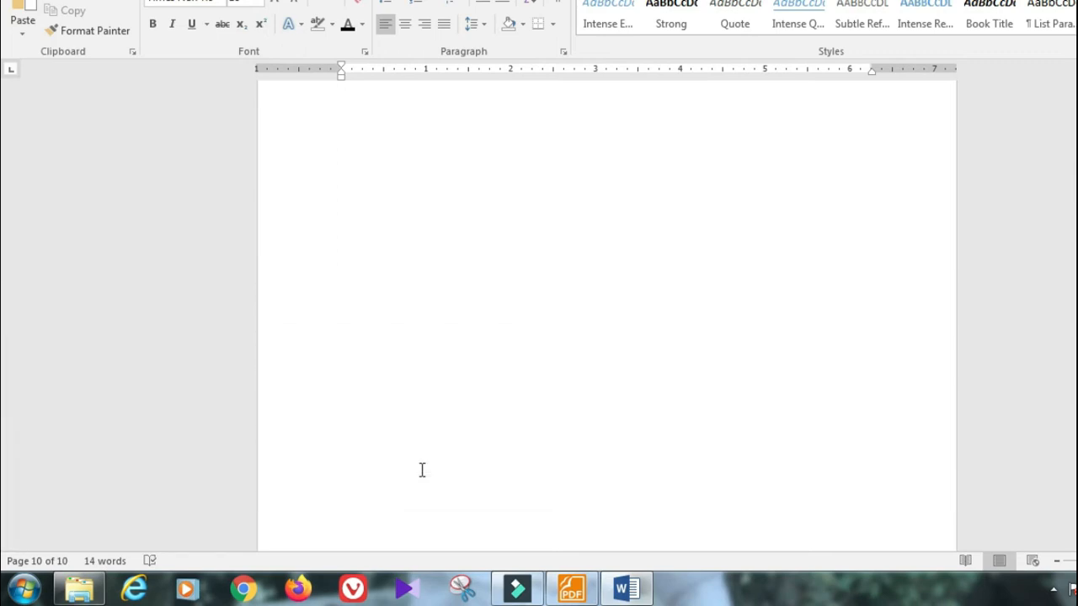
scroll(422, 470, "up", 5)
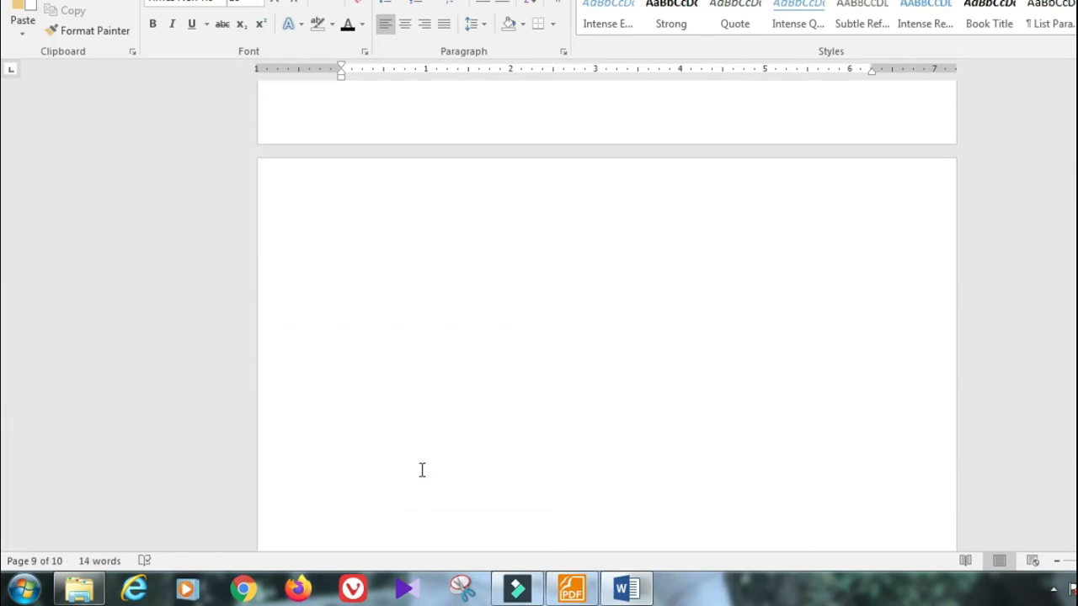
scroll(422, 470, "up", 2)
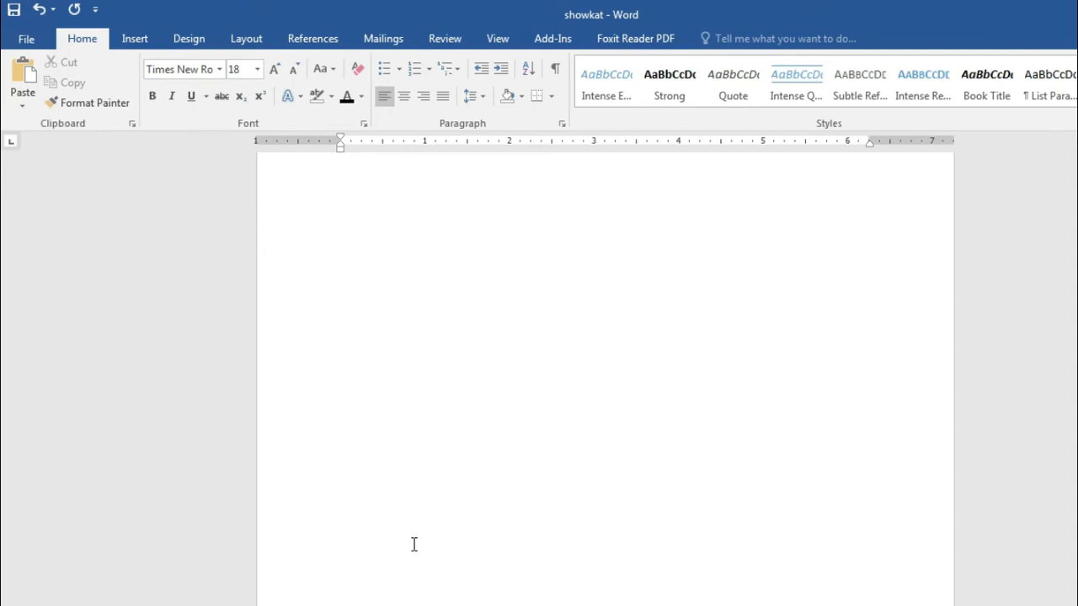
left_click(148, 36)
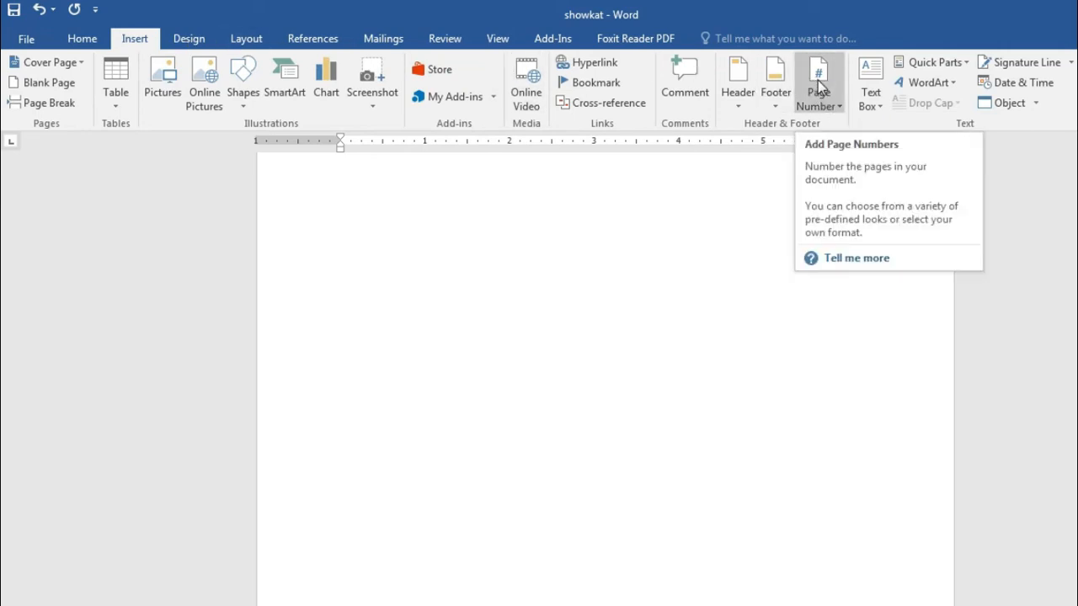
Step: Open Insert > Page Number and preview the Top of Page, Bottom of Page and Page Margins options
left_click(74, 40)
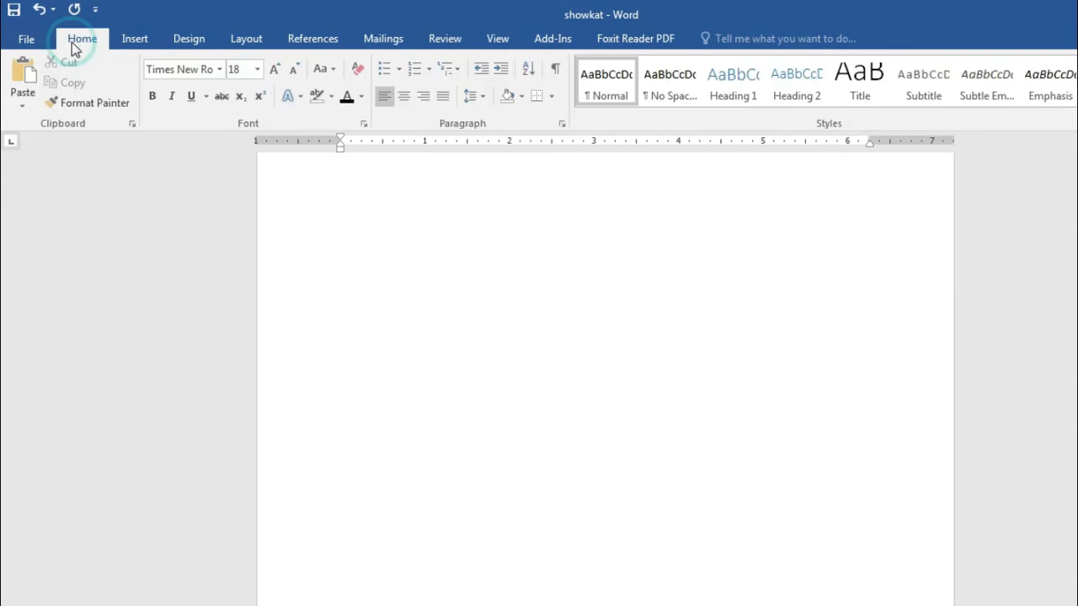
left_click(132, 40)
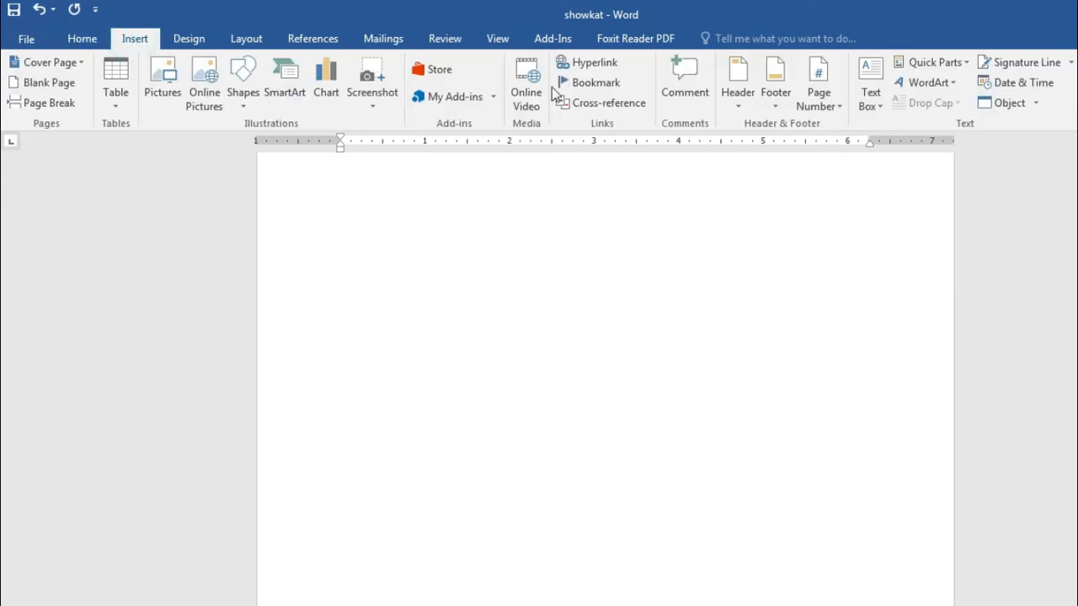
left_click(818, 84)
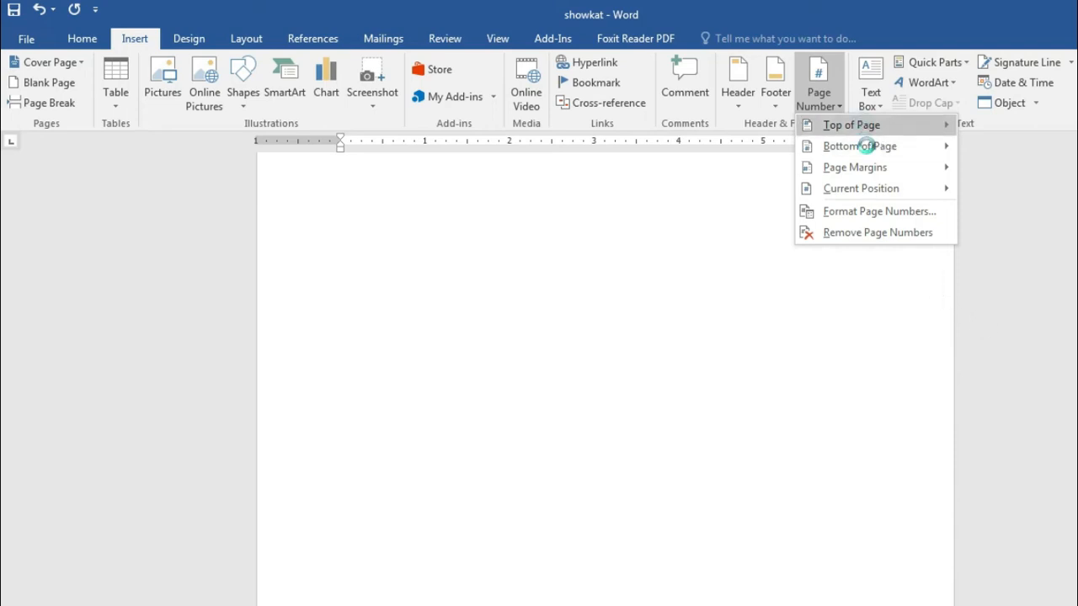
mouse_move(866, 126)
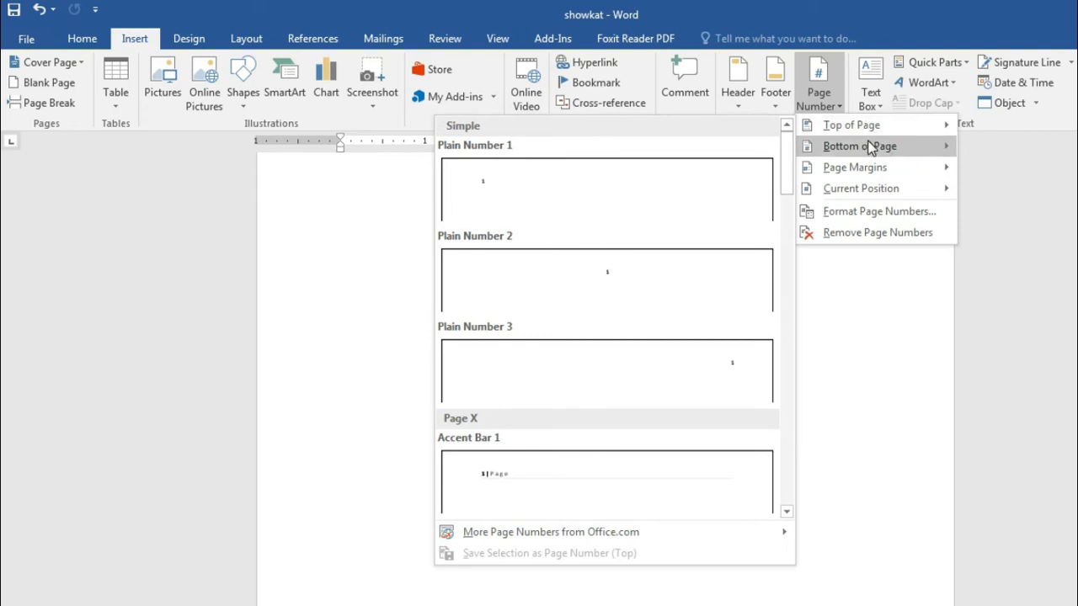
mouse_move(872, 148)
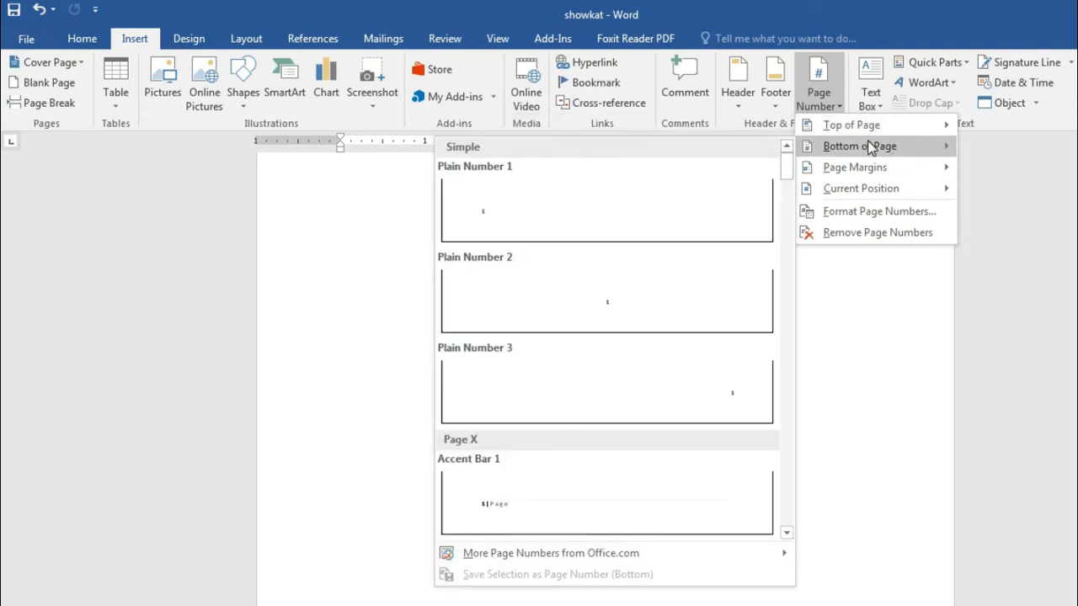
mouse_move(864, 124)
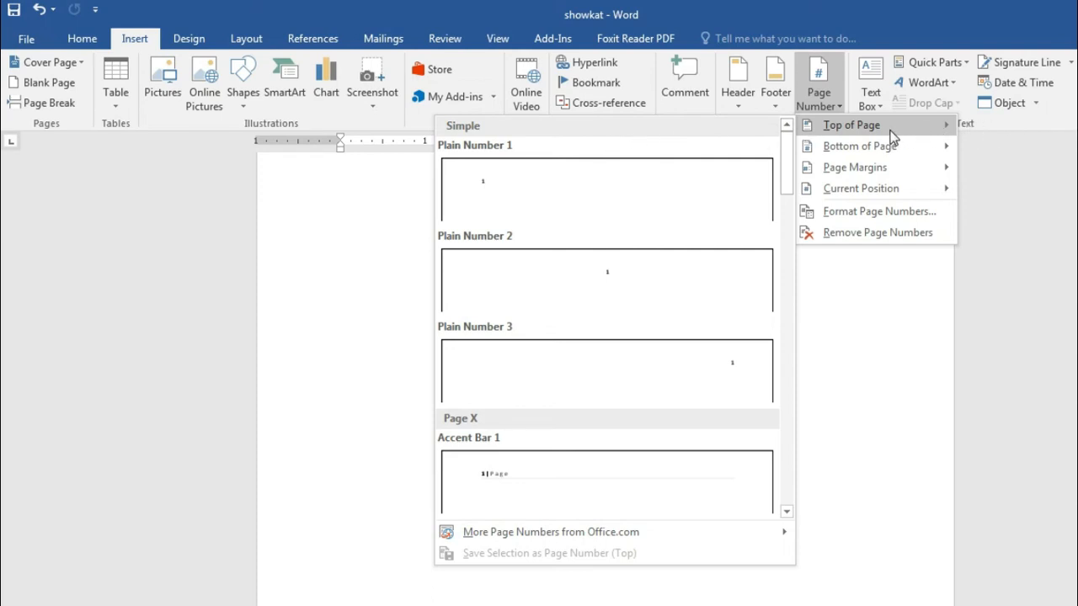
mouse_move(885, 148)
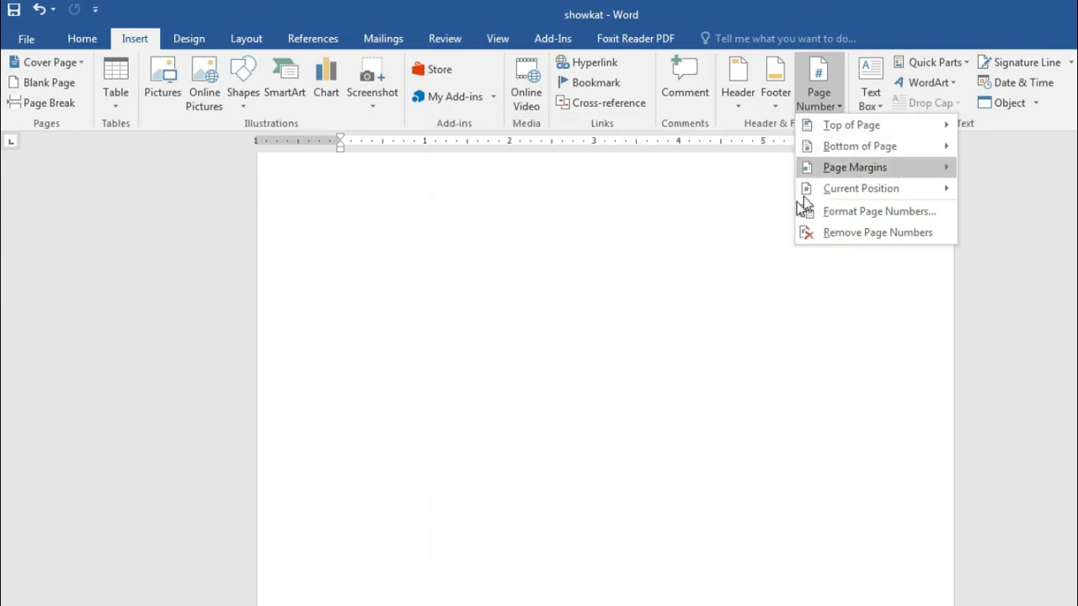
mouse_move(838, 172)
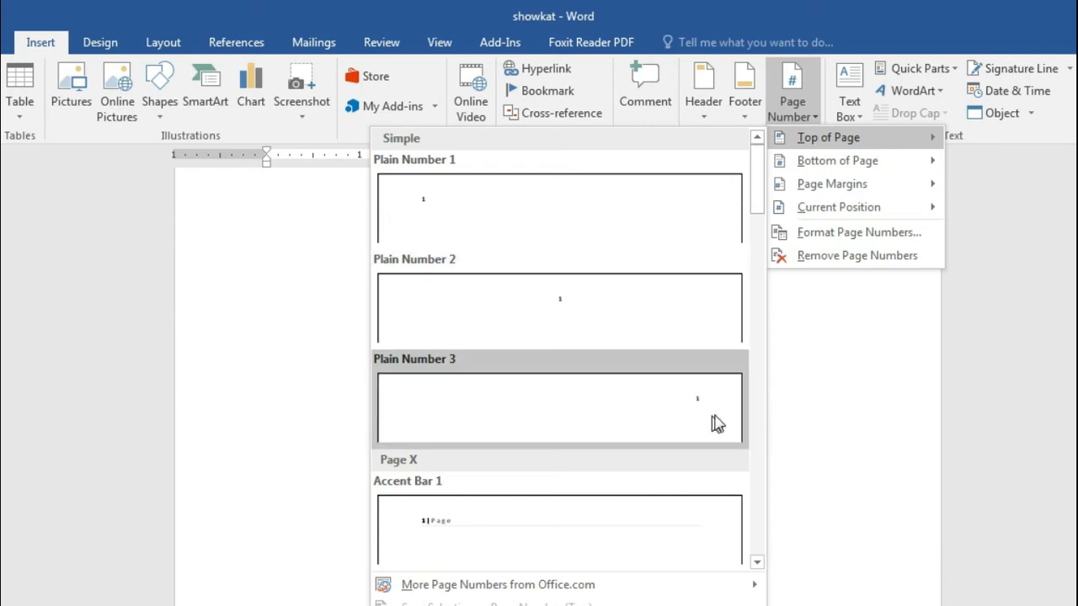
Step: Add Plain Number 1 page numbers at the top of every page, checking the headers on pages 9 and 8
left_click(449, 216)
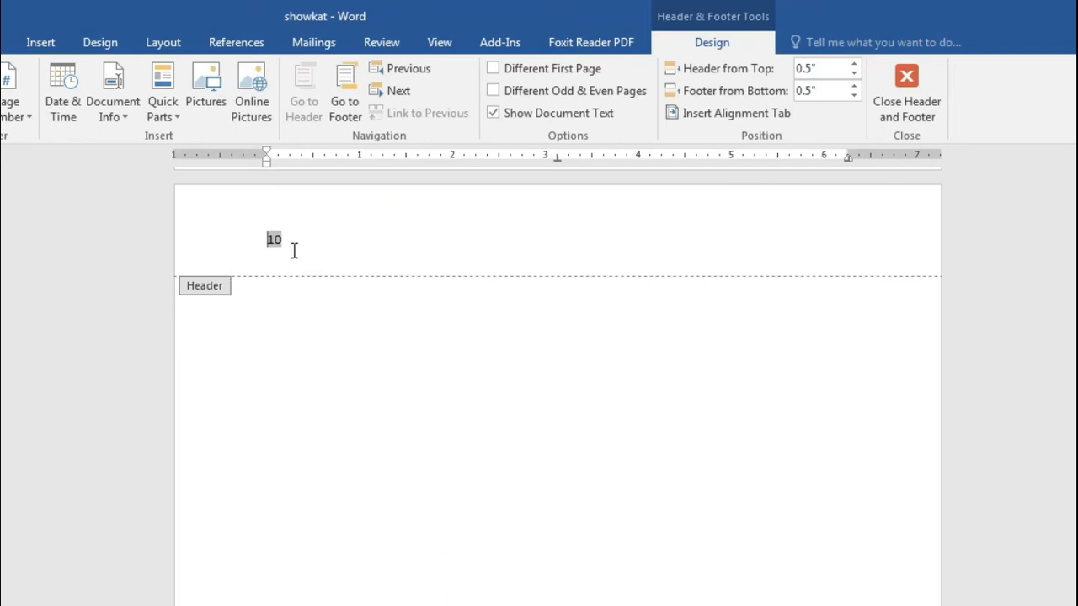
scroll(293, 251, "up", 15)
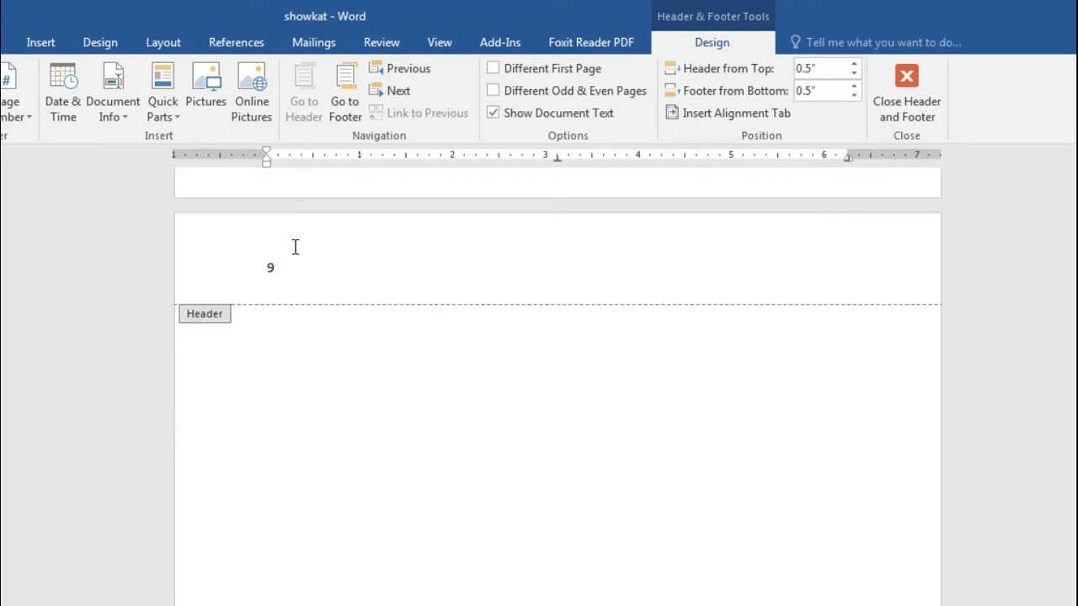
scroll(294, 247, "up", 3)
scroll(296, 349, "up", 10)
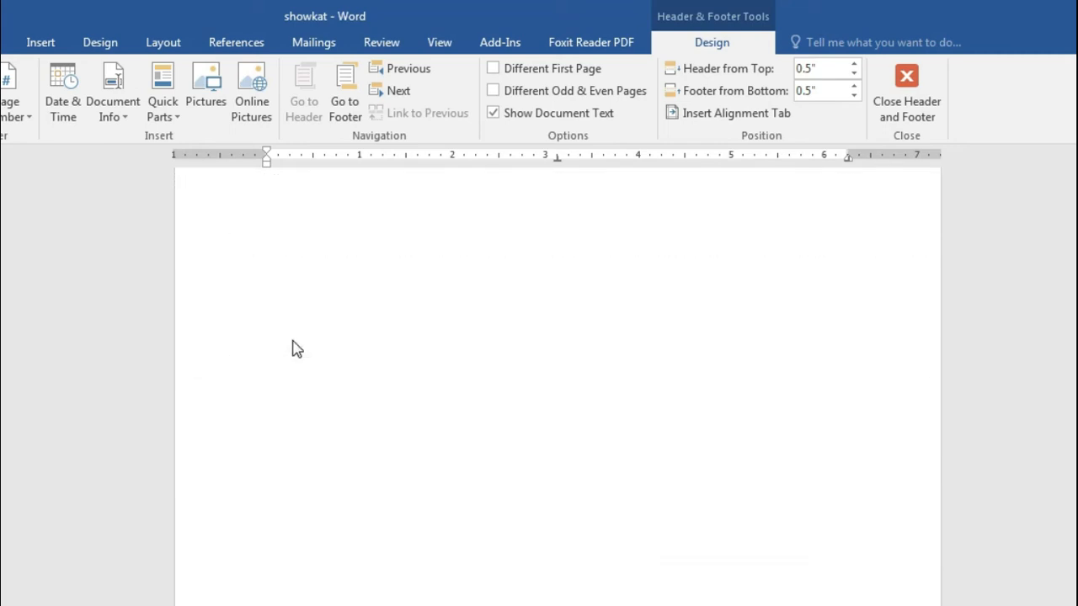
scroll(295, 349, "up", 10)
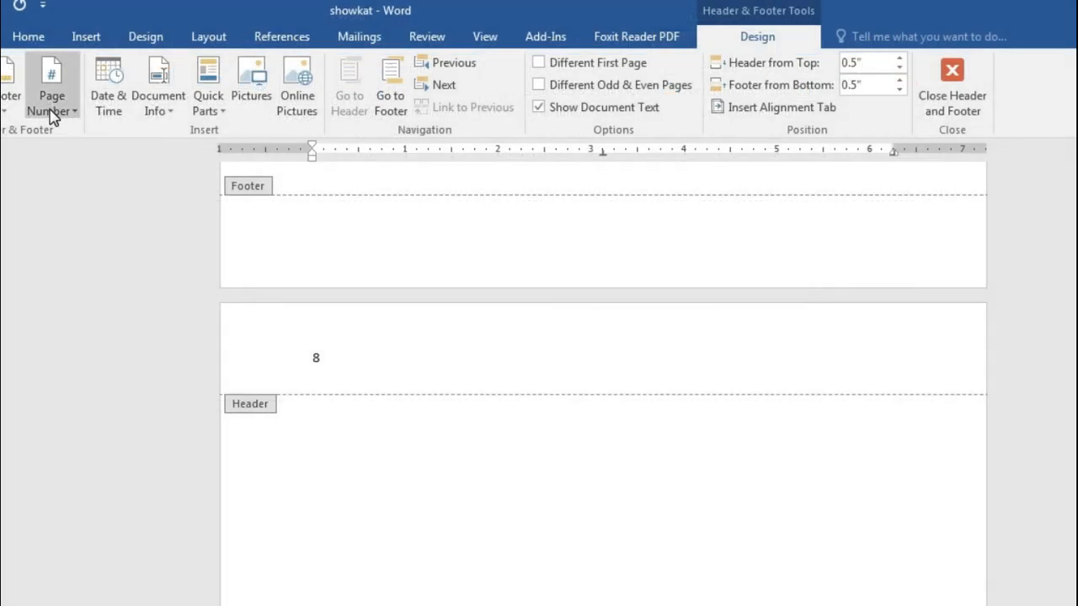
Step: Put the header page number at top centre (Plain Number 2), then at the right end (Plain Number 3)
left_click(51, 112)
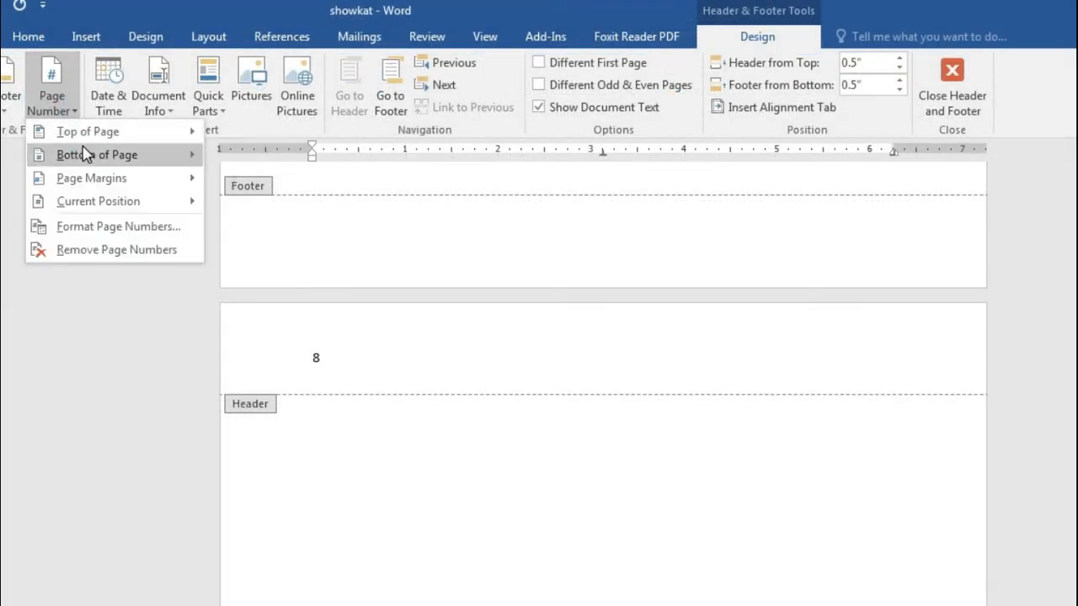
mouse_move(112, 133)
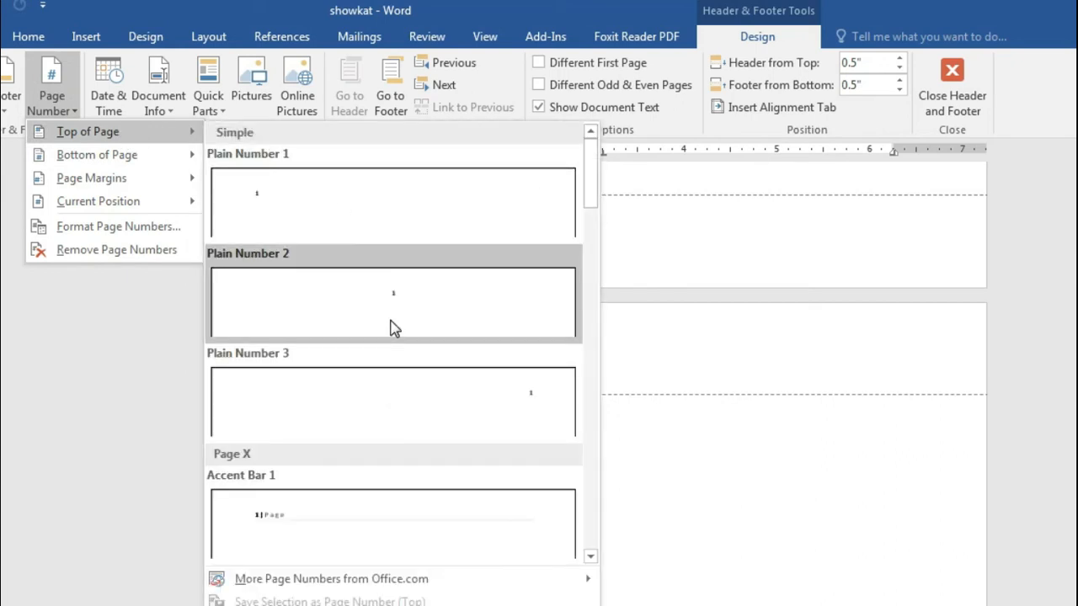
left_click(394, 328)
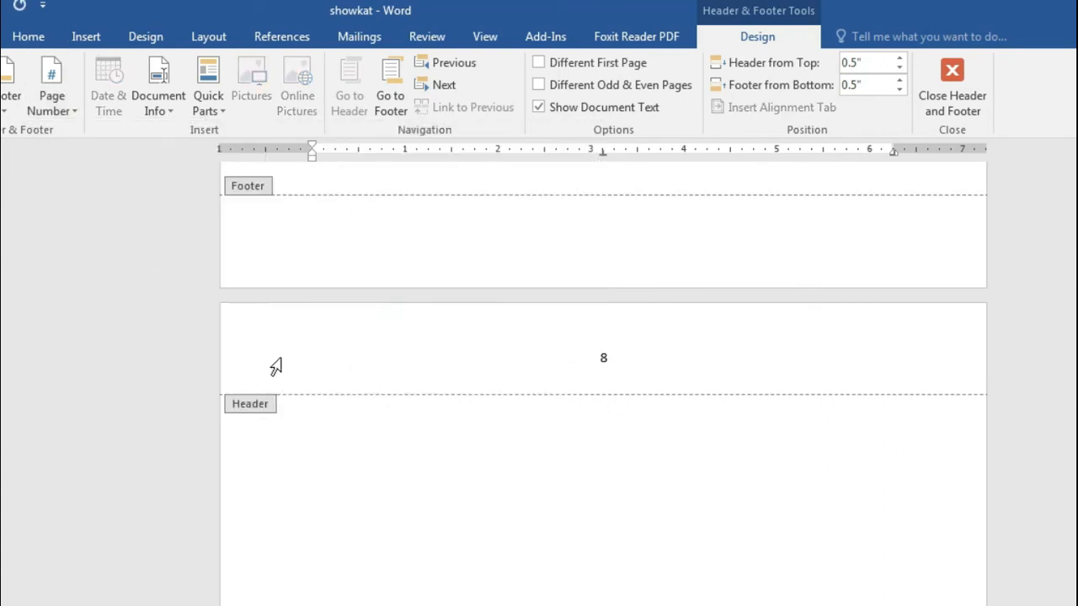
left_click(69, 106)
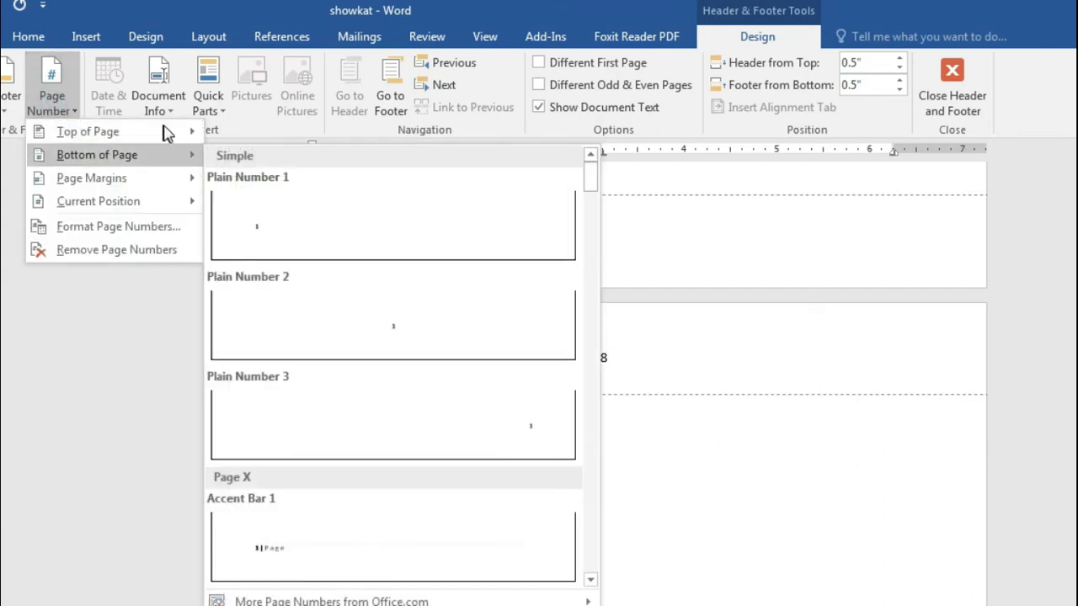
mouse_move(143, 135)
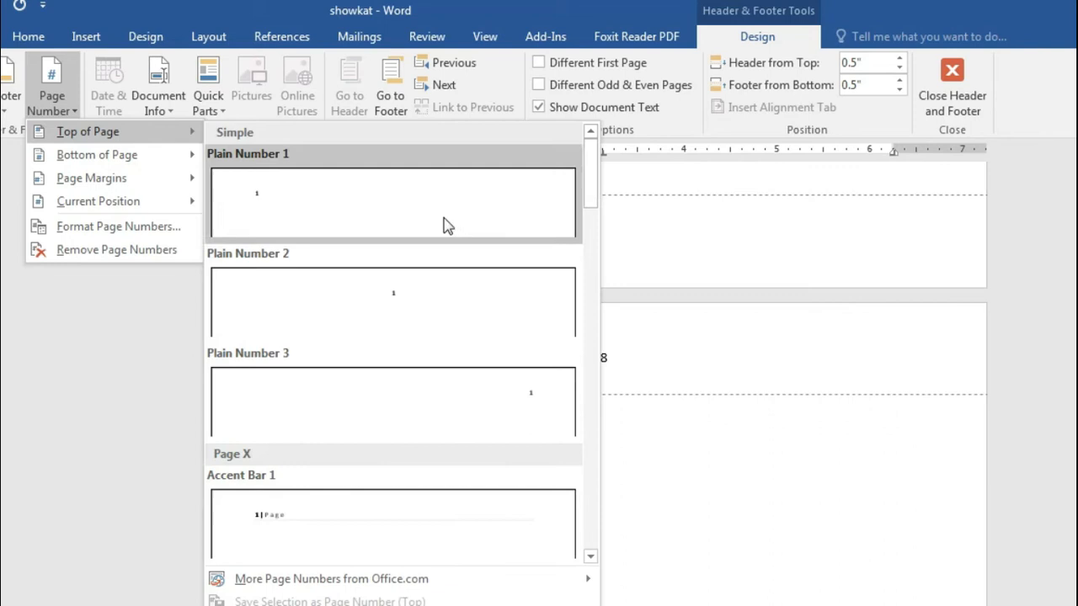
left_click(516, 390)
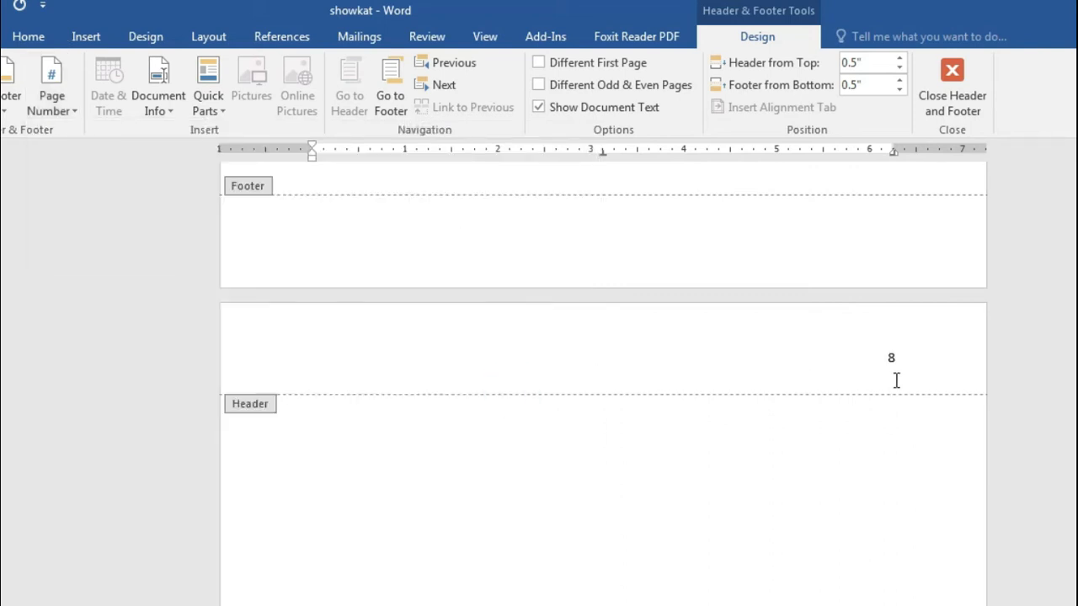
Step: Dismiss the page number menu unchanged and exit header editing
left_click(71, 97)
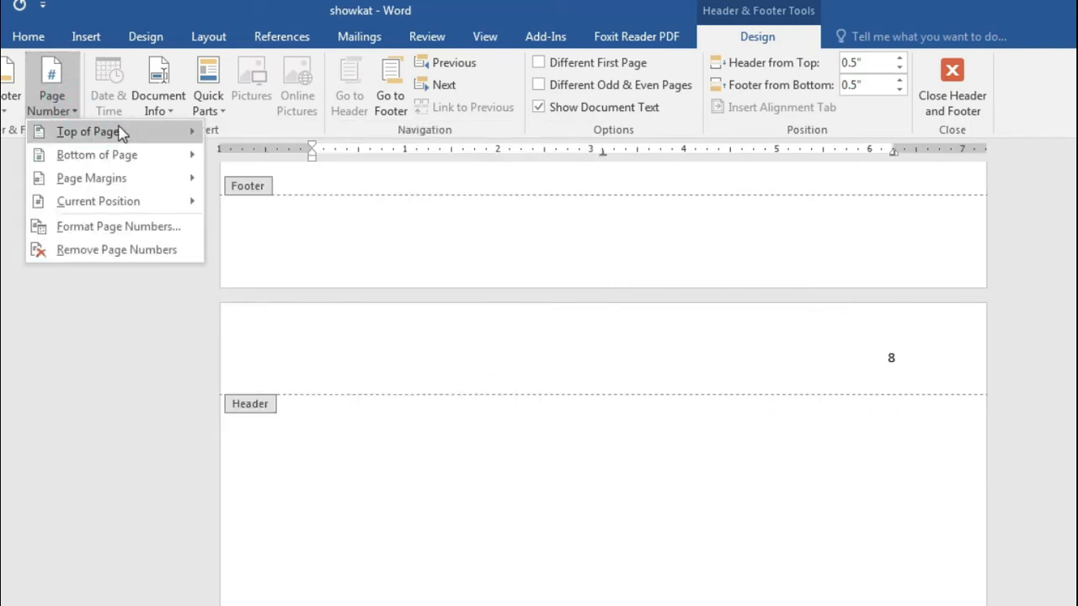
mouse_move(144, 137)
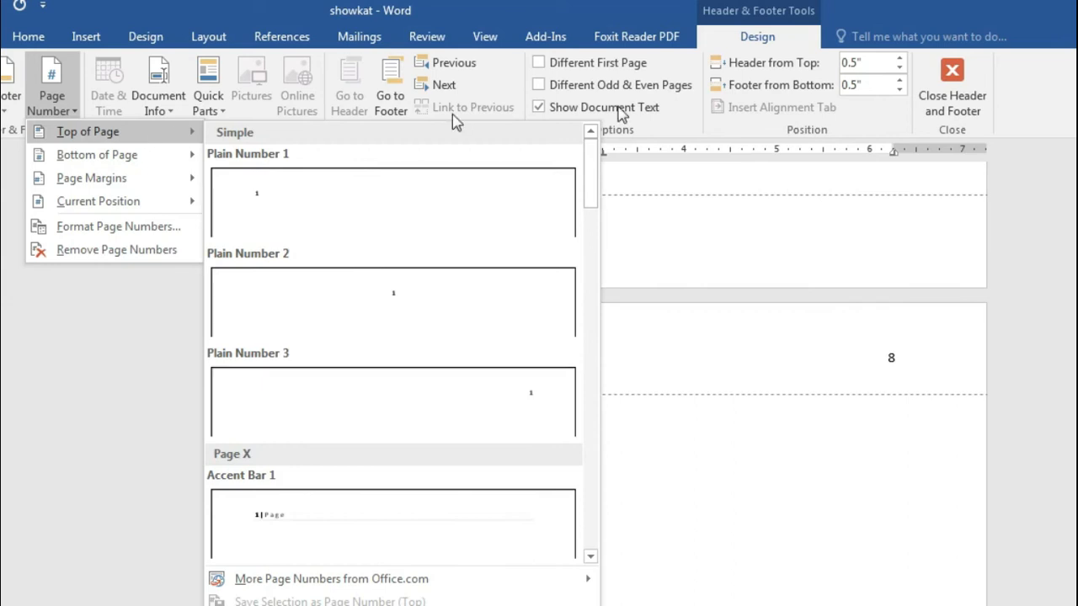
left_click(888, 256)
scroll(795, 366, "up", 10)
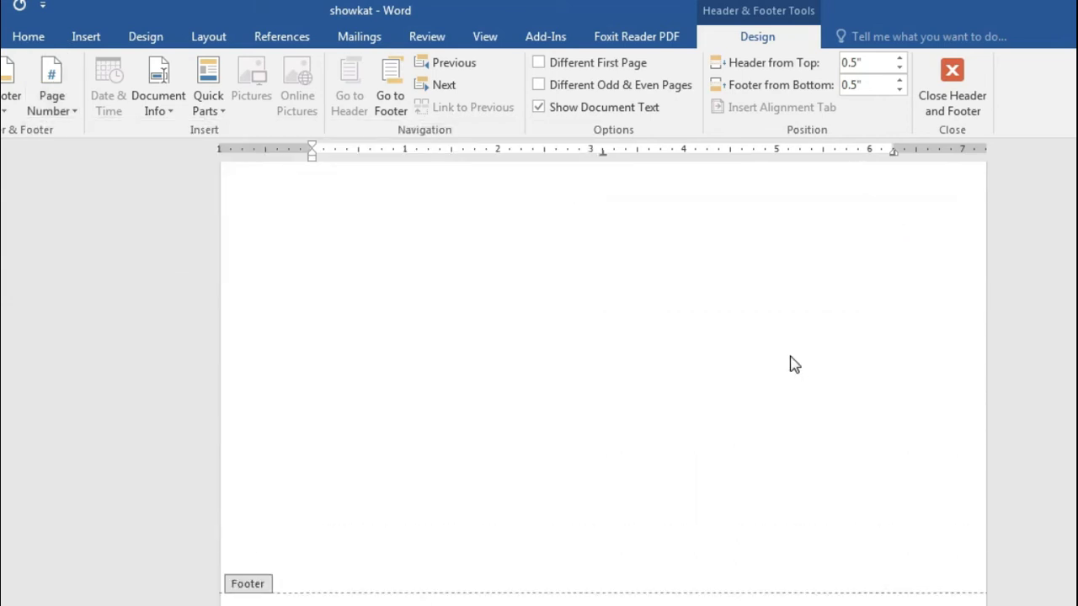
scroll(790, 357, "up", 10)
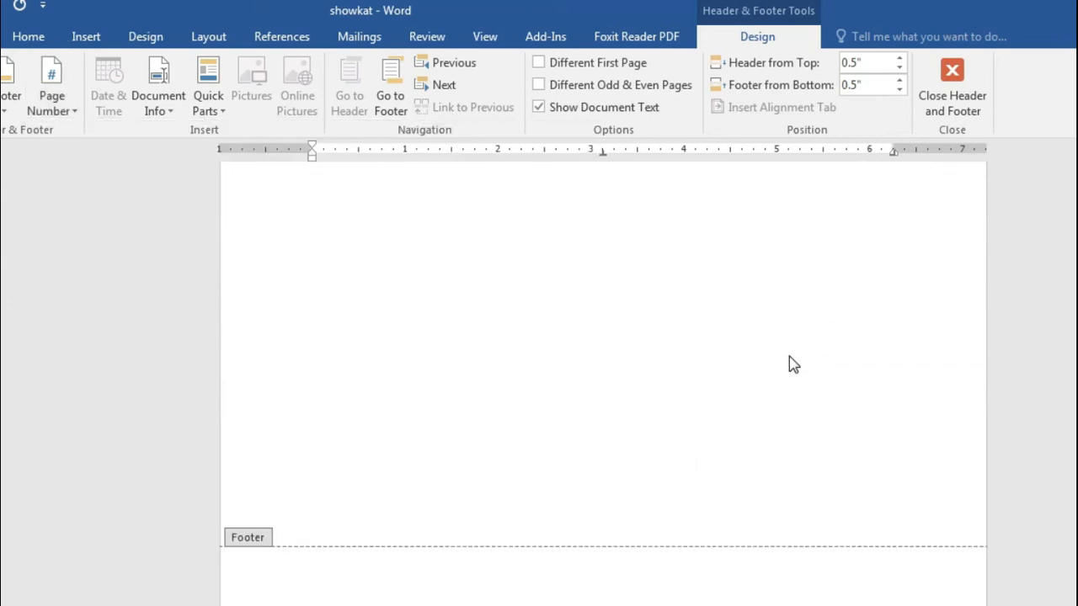
scroll(789, 357, "up", 10)
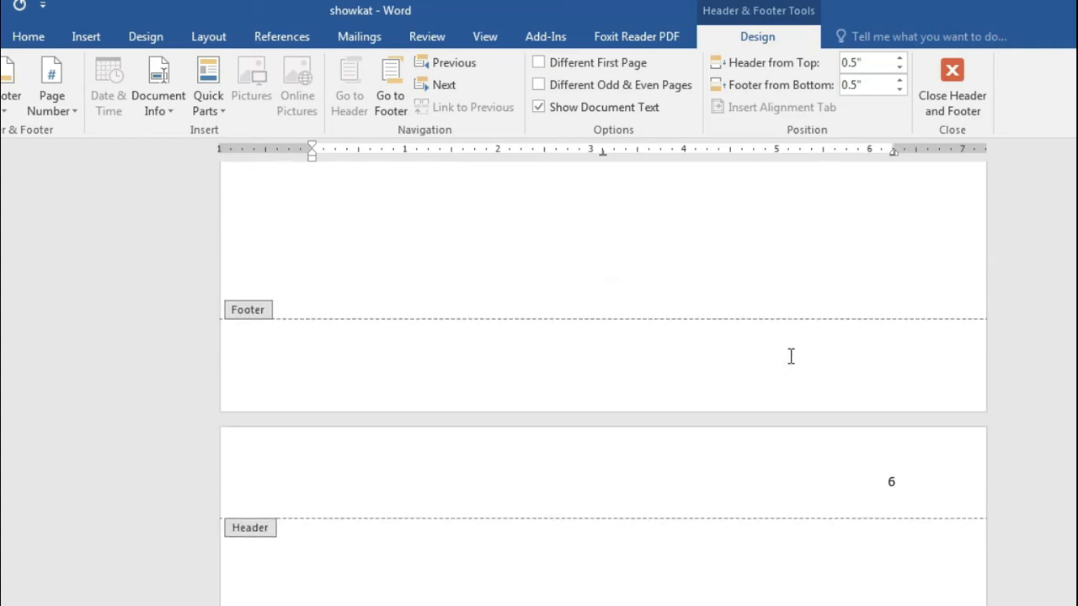
scroll(790, 357, "up", 4)
scroll(789, 356, "up", 15)
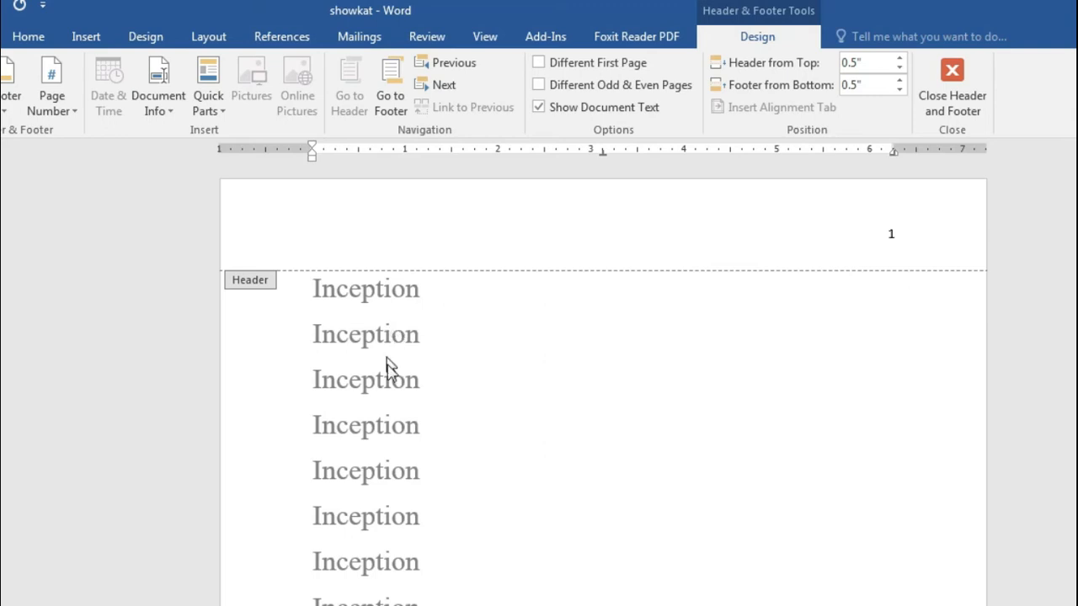
scroll(377, 592, "down", 1)
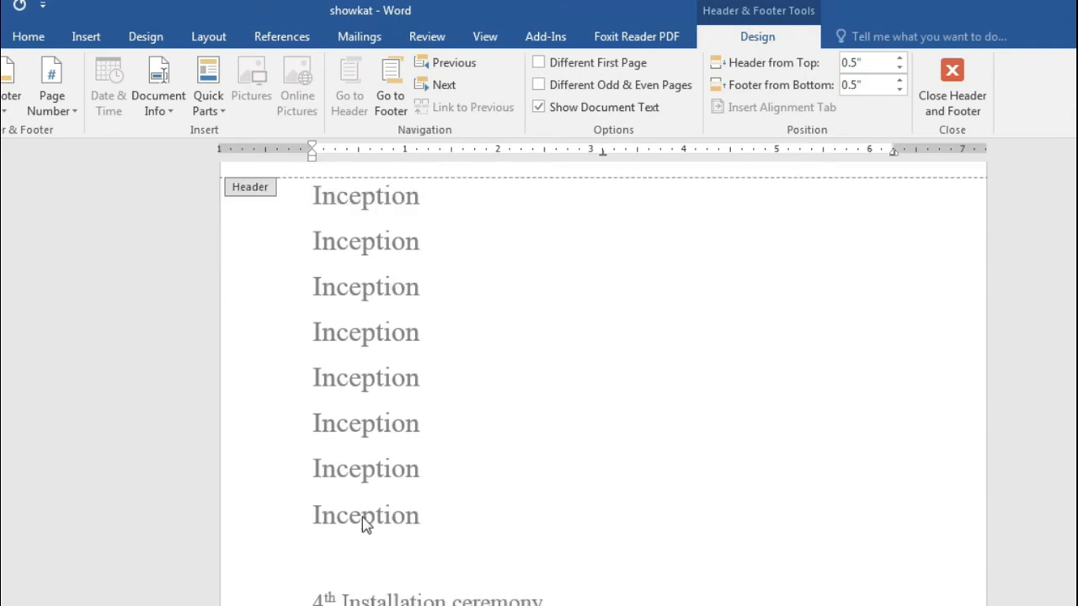
double_click(421, 487)
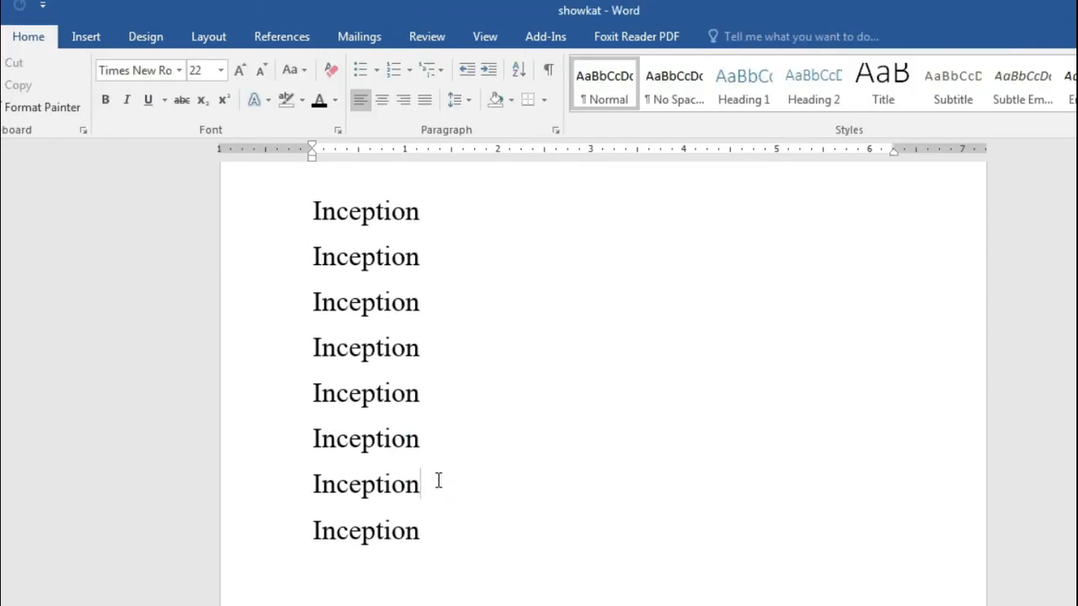
Step: Reopen the header with the cursor after page number 1, then return to the body
scroll(438, 479, "up", 1)
left_click(933, 224)
double_click(933, 224)
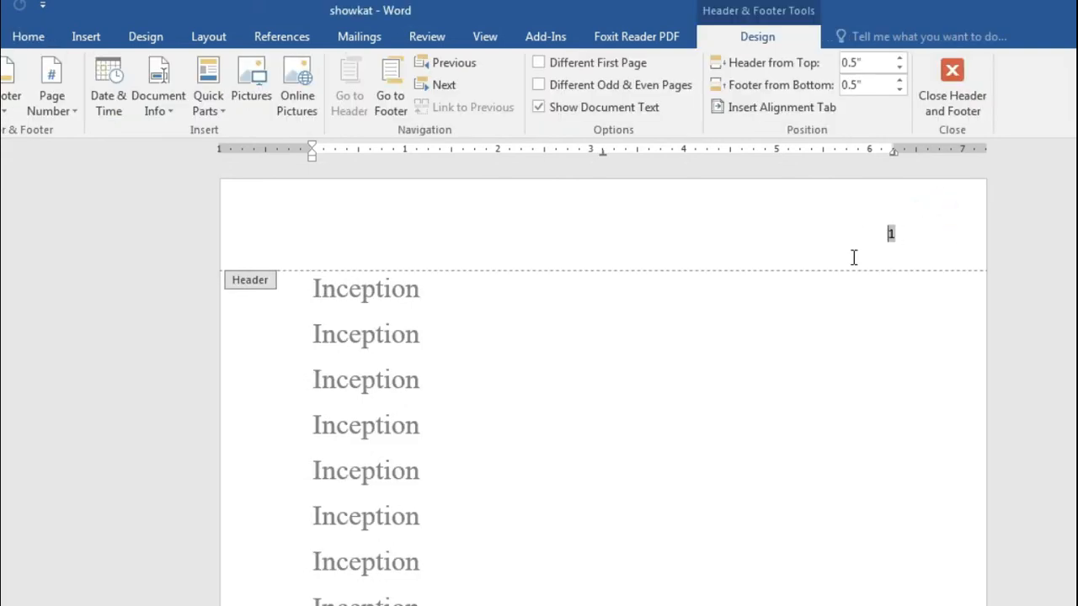
left_click(909, 238)
scroll(522, 546, "down", 5)
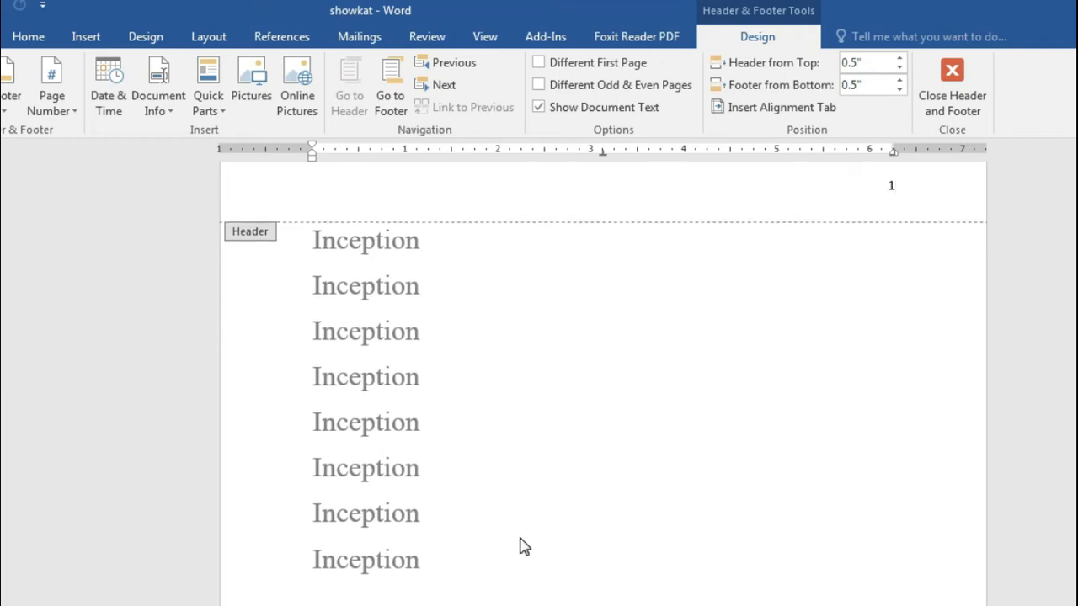
scroll(522, 546, "down", 5)
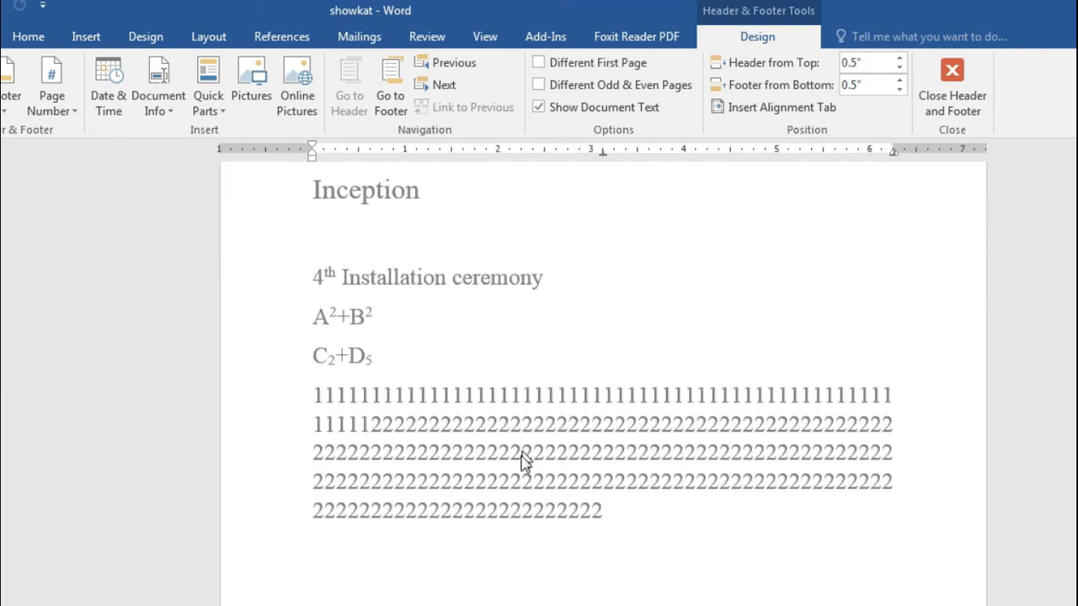
double_click(619, 513)
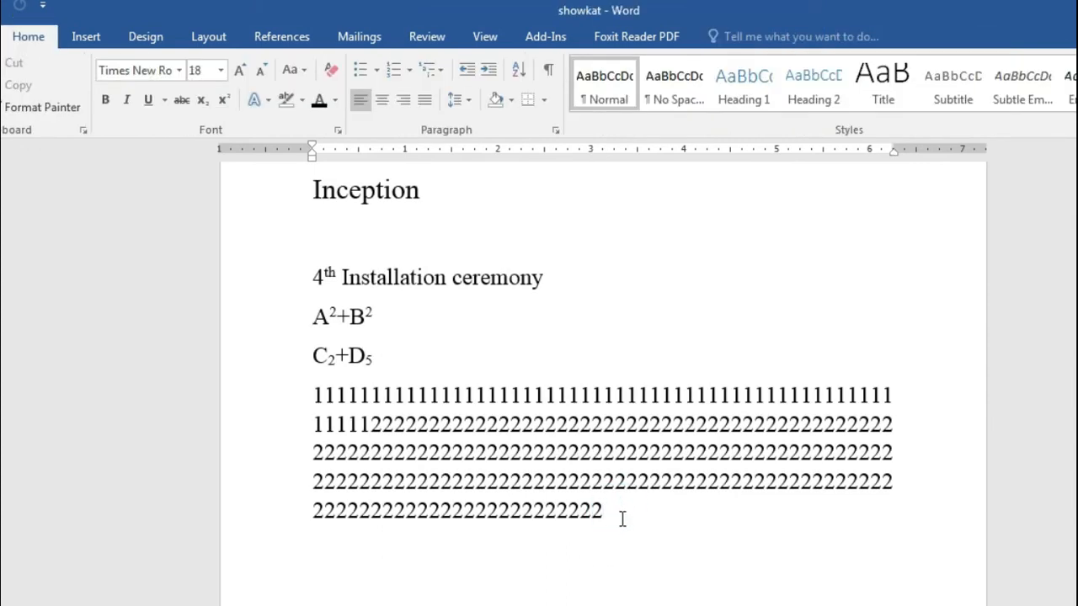
Step: Type 'kfdf' at the end of the body text
scroll(618, 533, "up", 10)
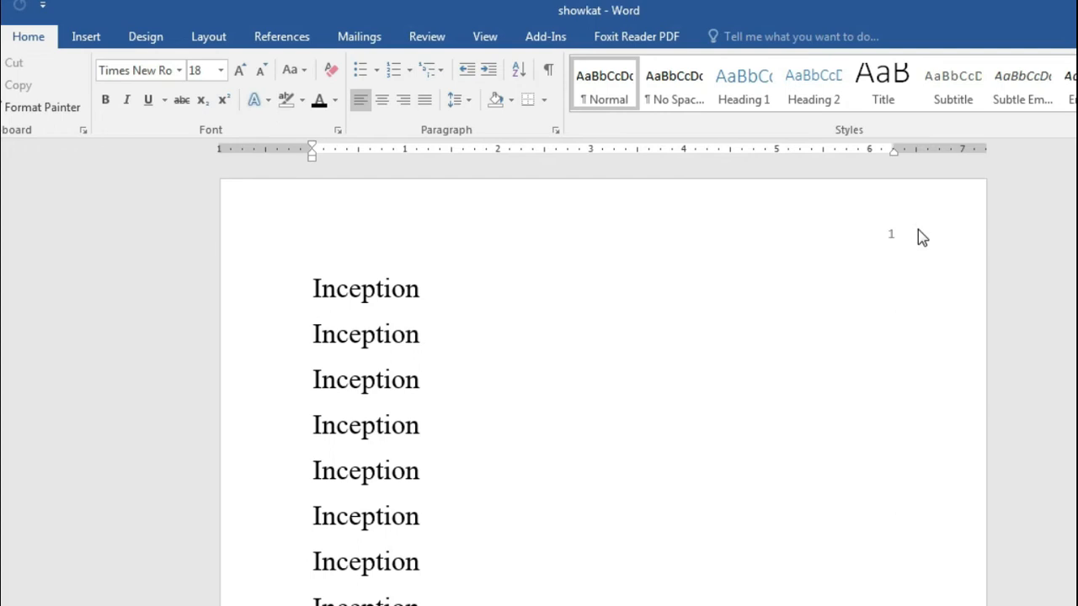
scroll(396, 480, "down", 3)
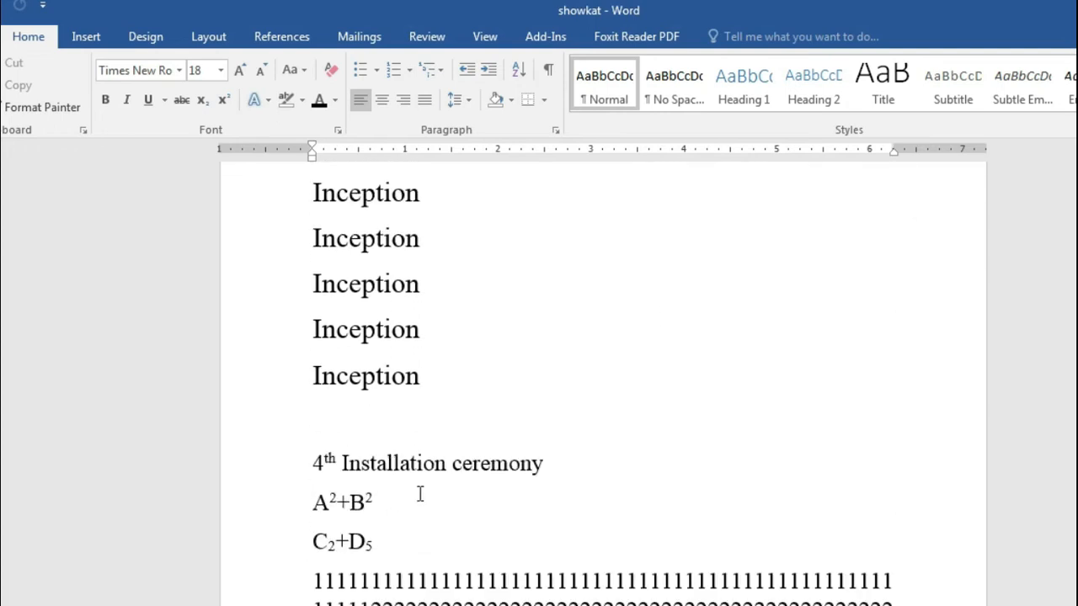
scroll(406, 488, "down", 3)
type("kfdfsassa")
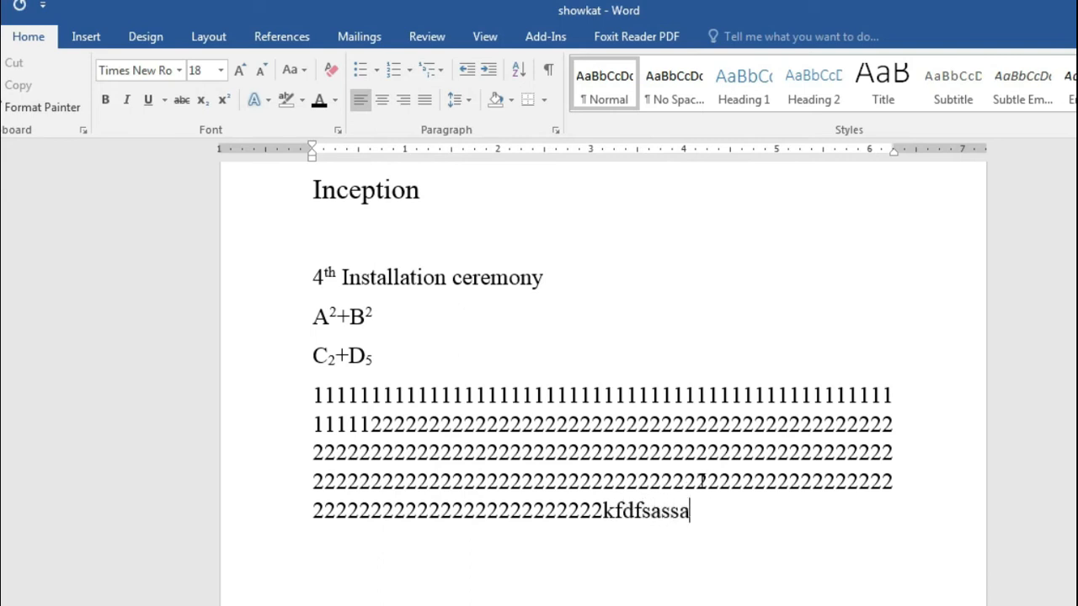
scroll(701, 480, "up", 8)
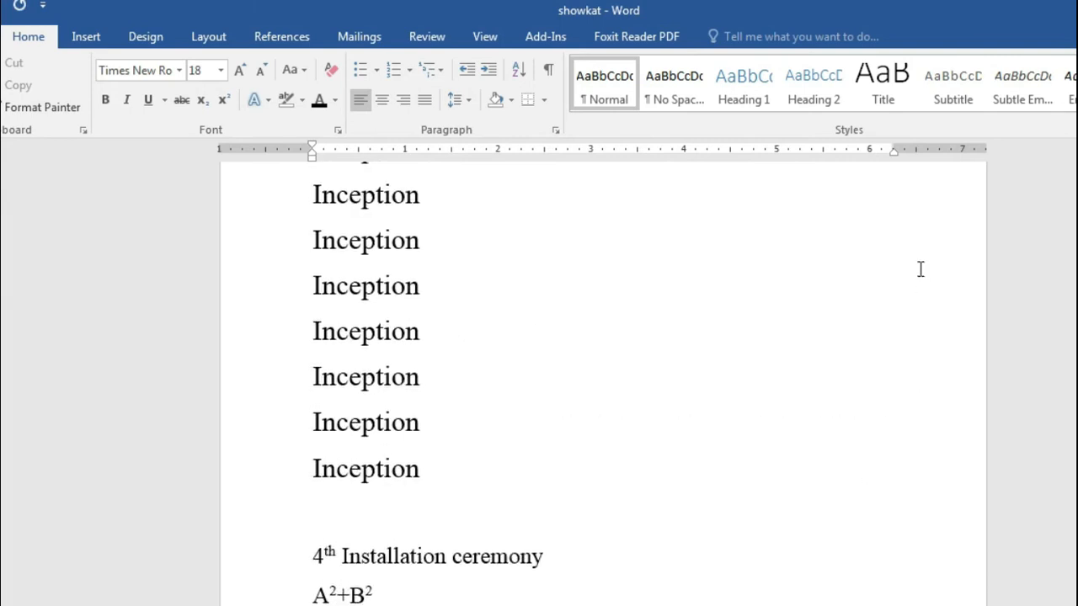
scroll(925, 268, "down", 15)
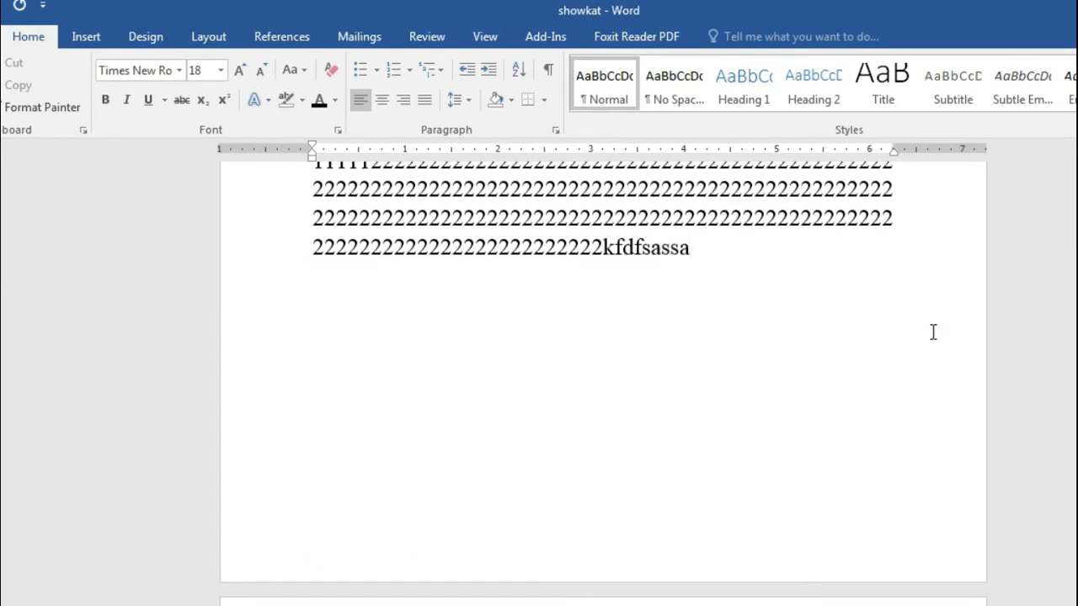
Step: Remove all page numbers from the document
left_click(86, 36)
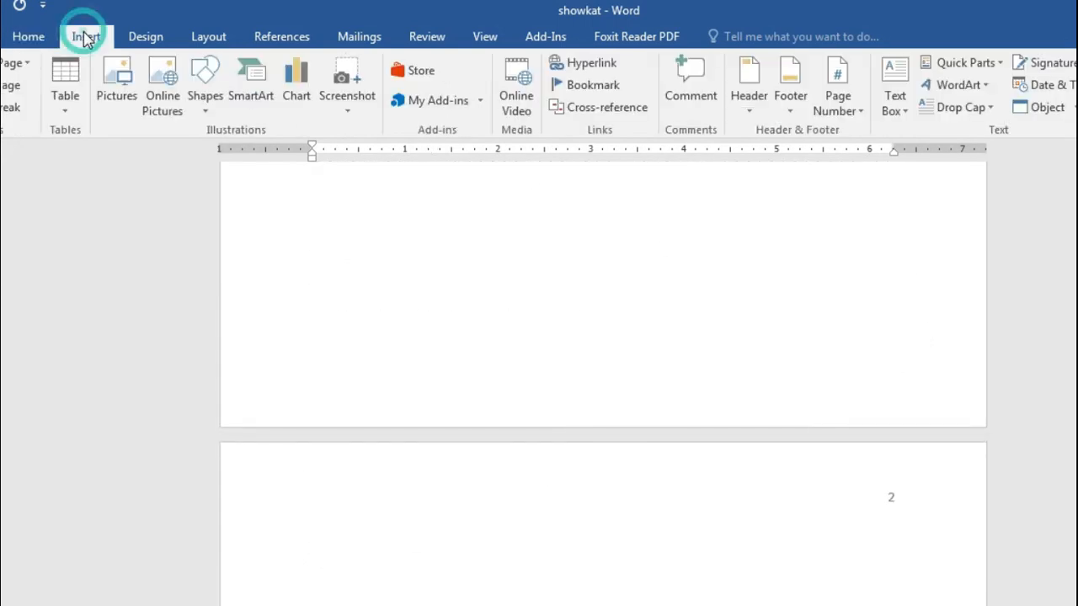
left_click(852, 96)
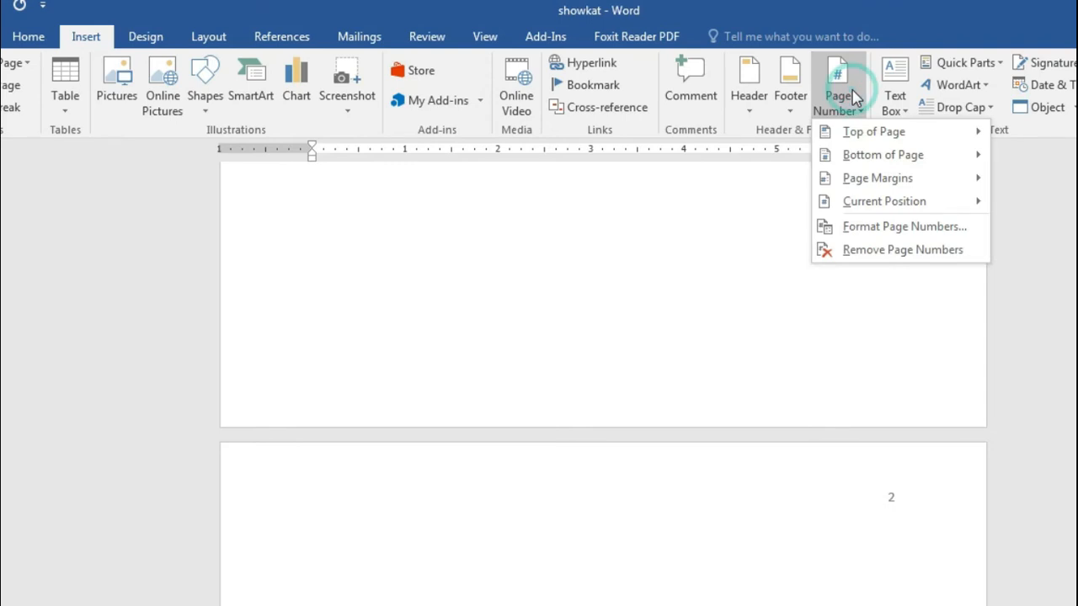
left_click(898, 251)
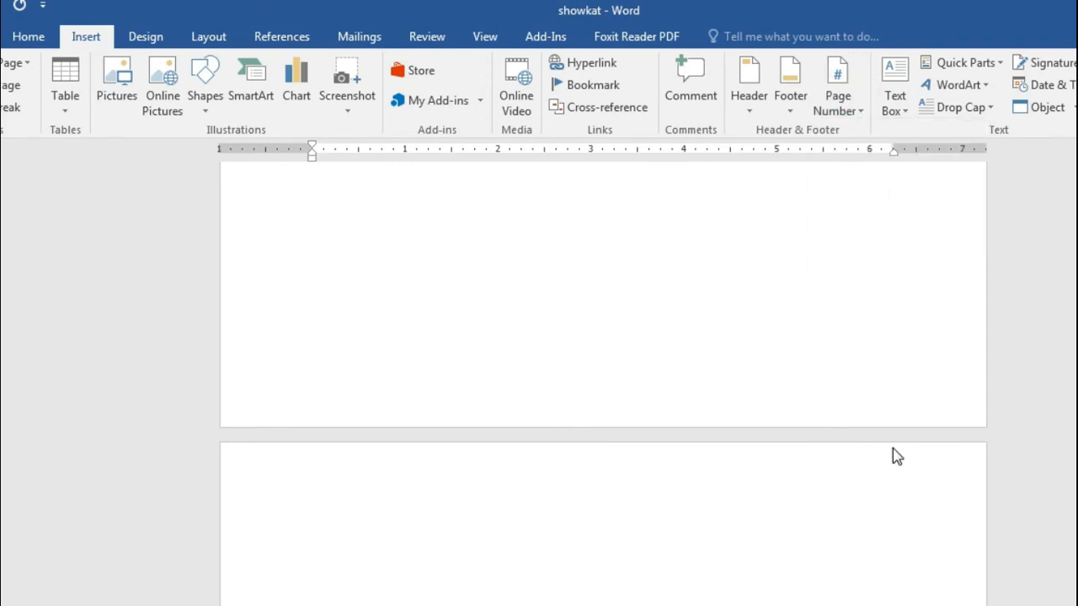
scroll(891, 446, "up", 5)
scroll(889, 441, "up", 10)
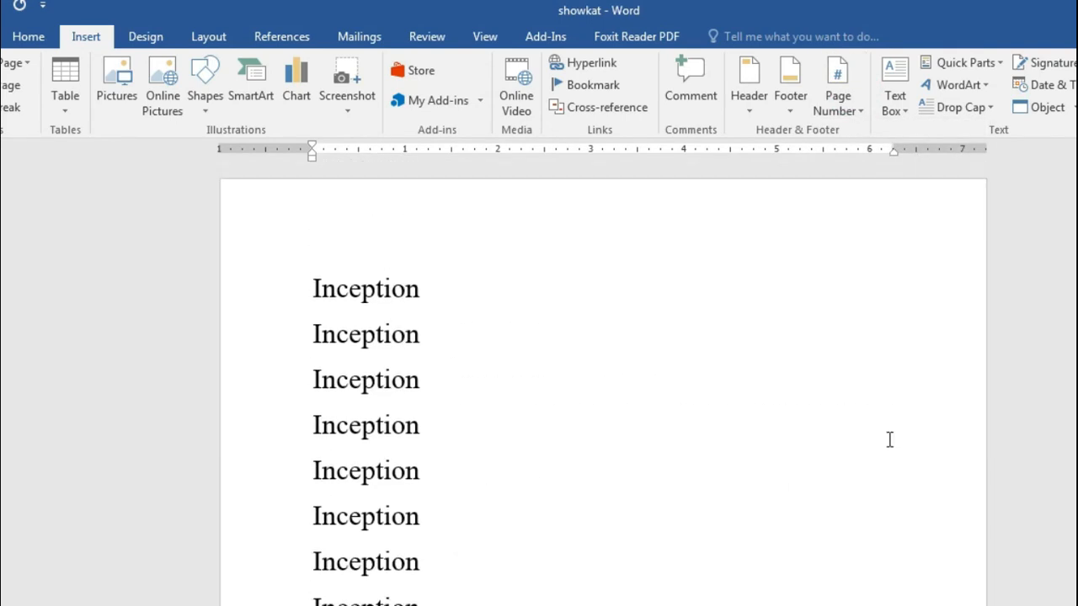
Step: Add a Plain Number 1 page number at the bottom left of the footer
scroll(889, 433, "down", 5)
scroll(888, 429, "down", 10)
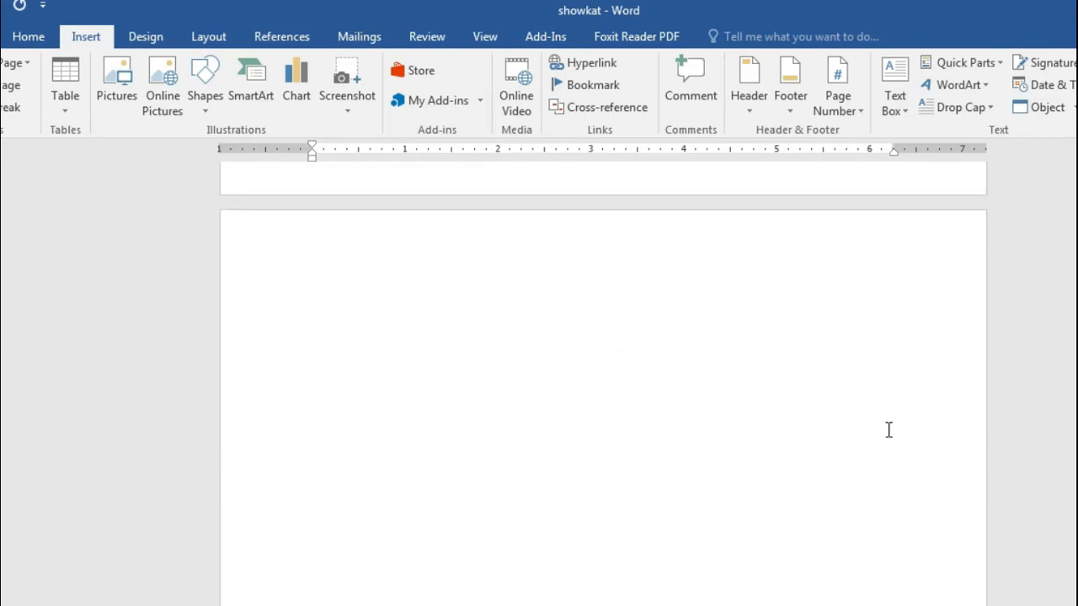
left_click(839, 99)
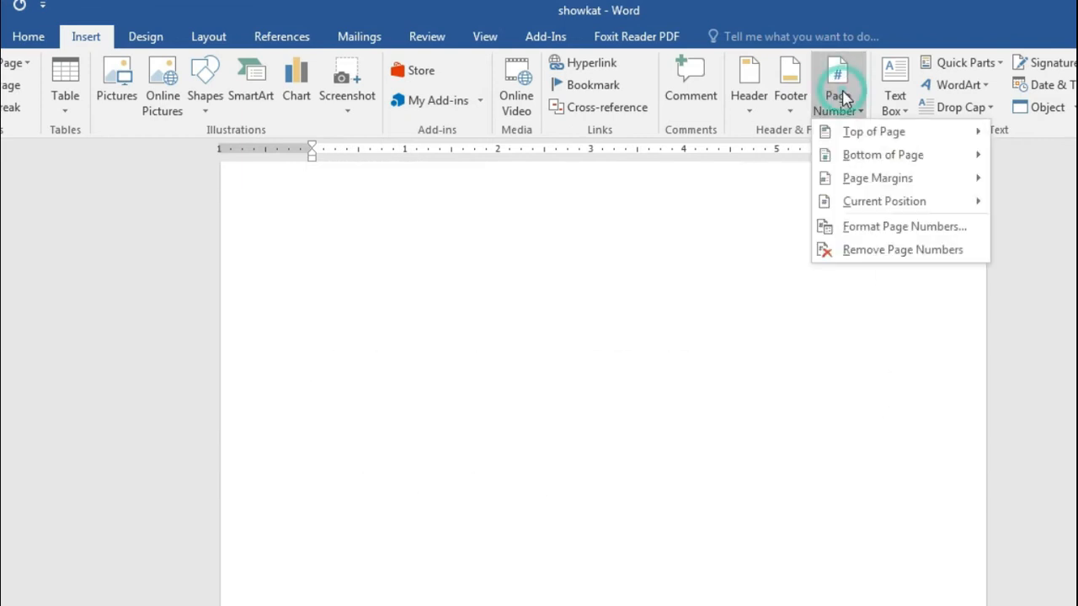
mouse_move(884, 160)
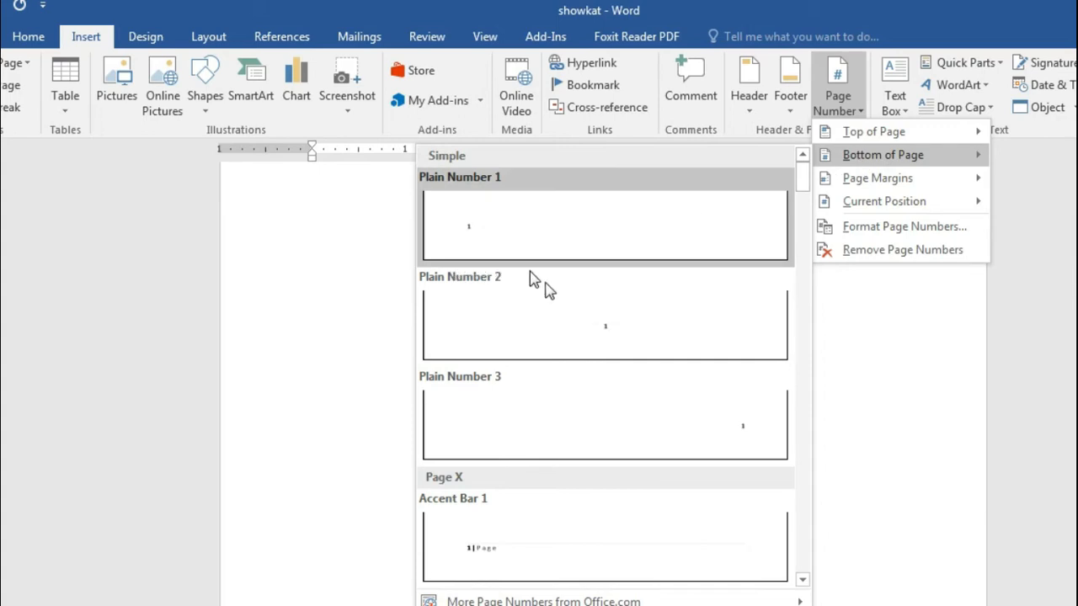
left_click(540, 239)
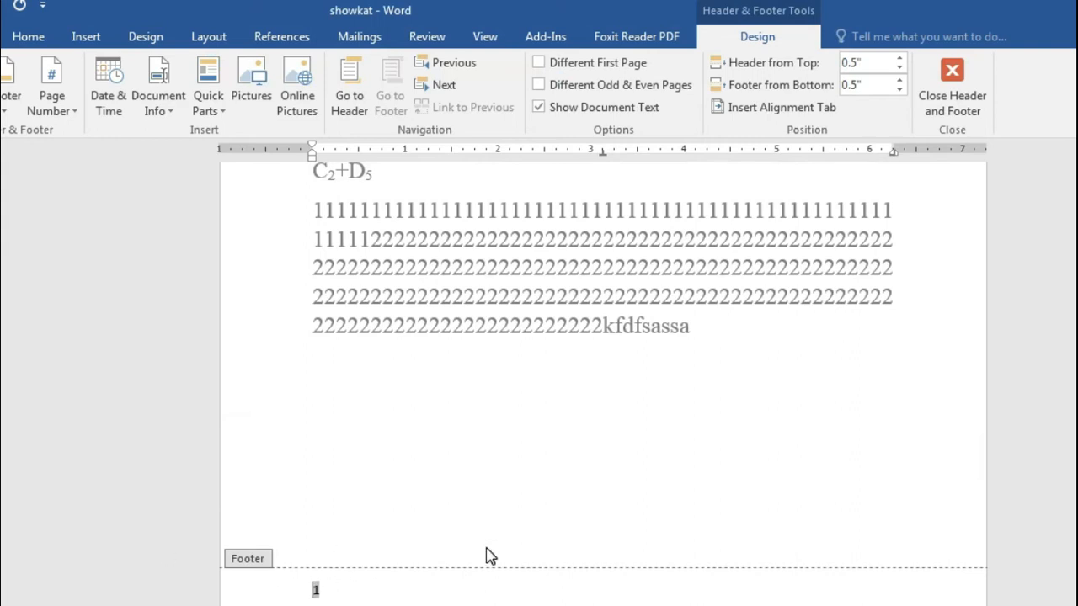
Step: Center the footer page number with Plain Number 2, then right-align it with Ctrl+R
scroll(494, 534, "up", 10)
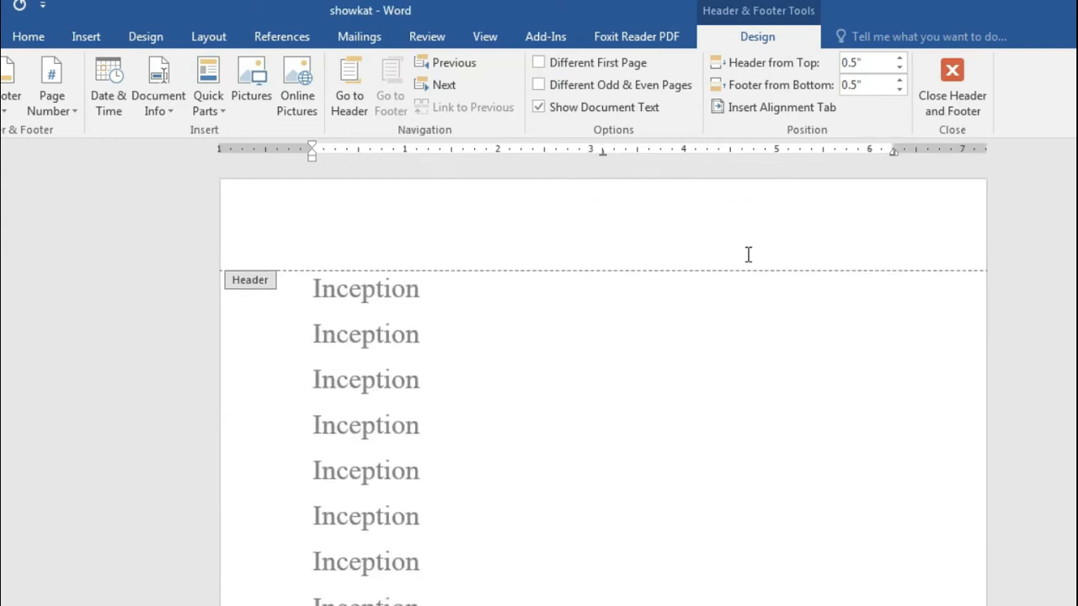
scroll(829, 491, "down", 10)
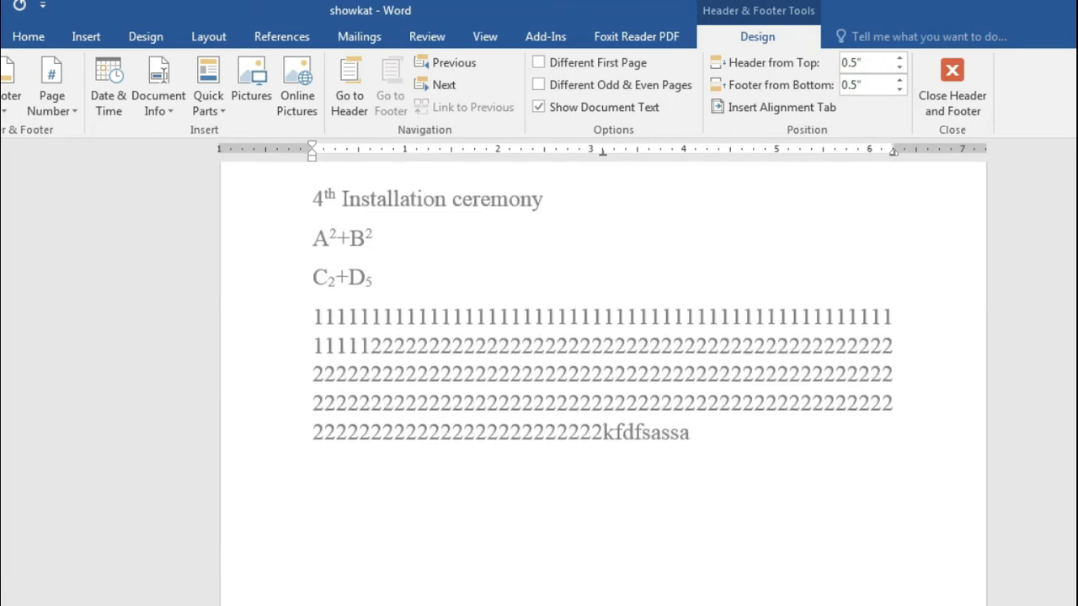
left_click(73, 109)
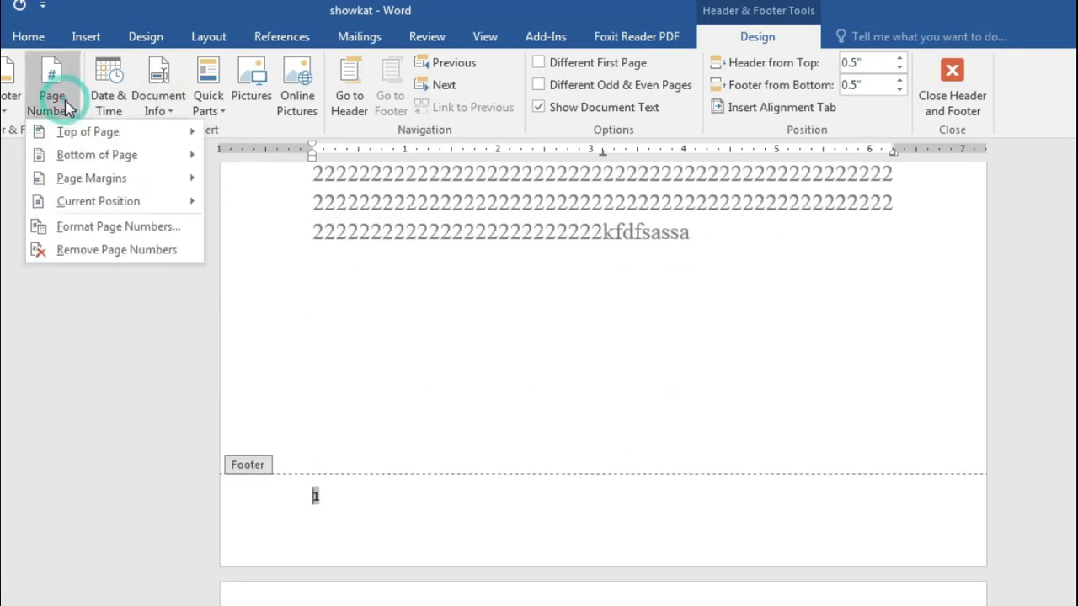
mouse_move(280, 164)
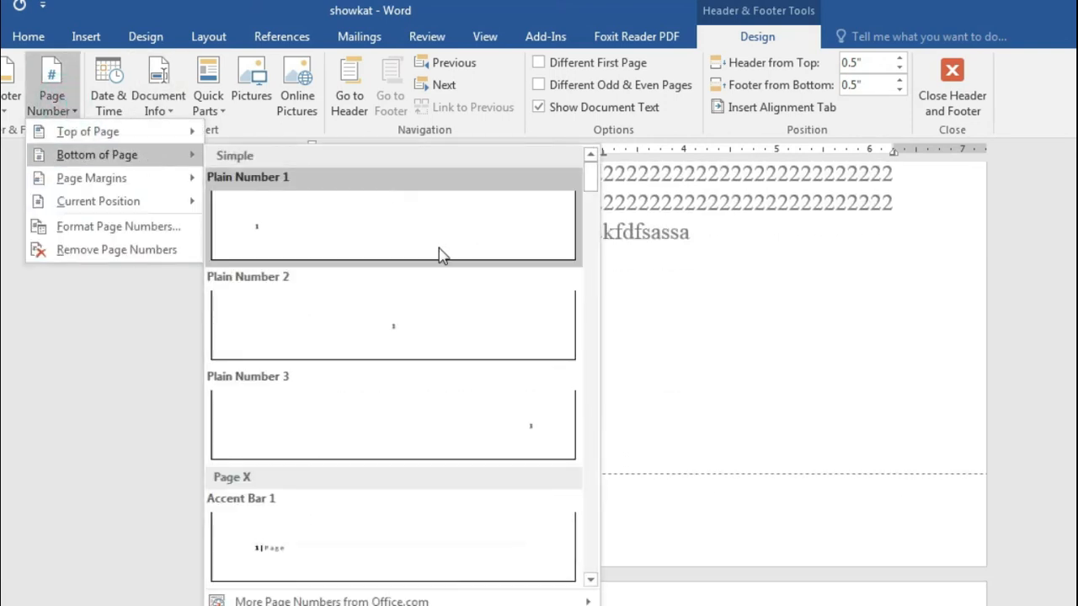
left_click(447, 314)
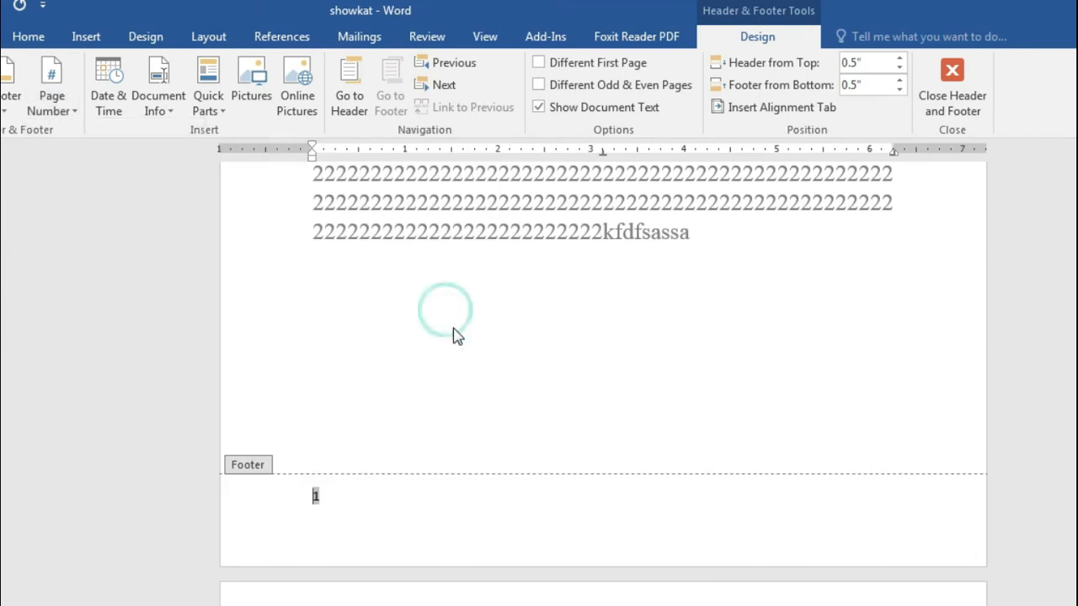
left_click(68, 108)
mouse_move(169, 163)
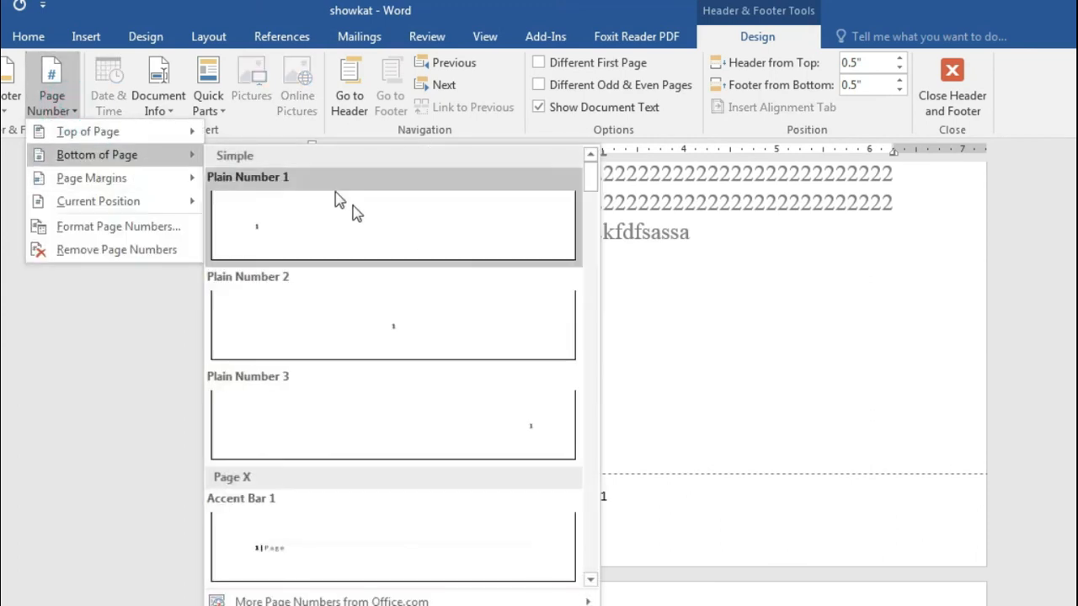
key("ctrl+r")
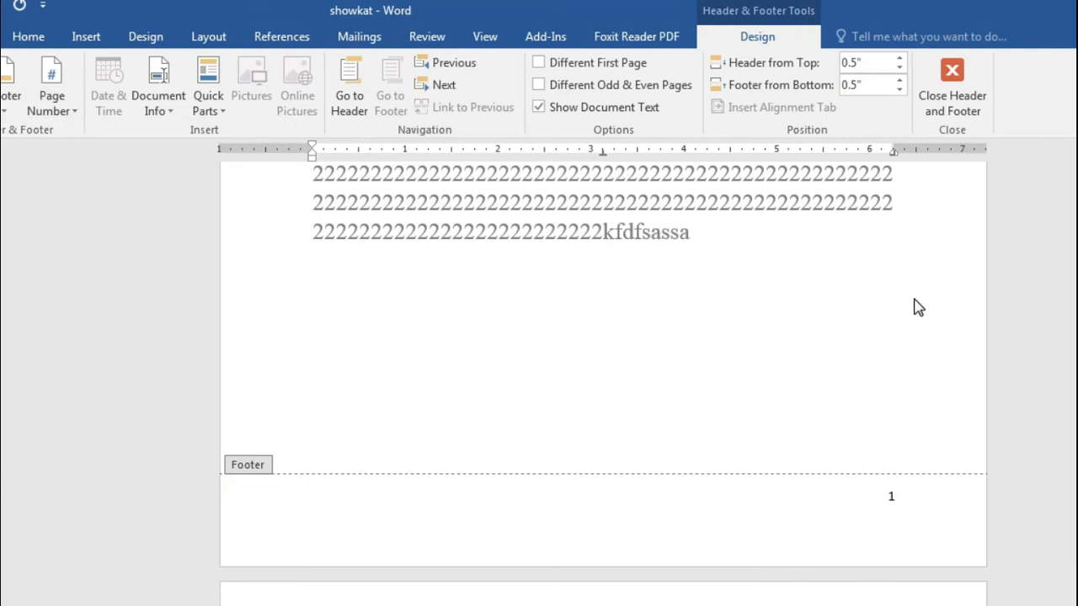
Step: Close footer editing and place the cursor after 'kfdfsassa'
scroll(915, 306, "up", 4)
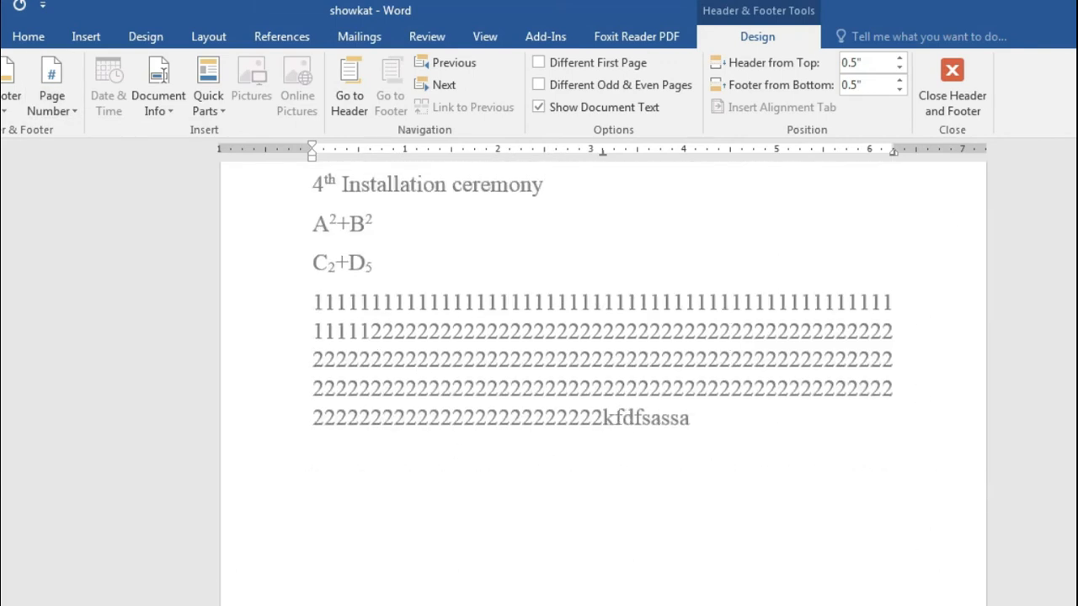
left_click(952, 93)
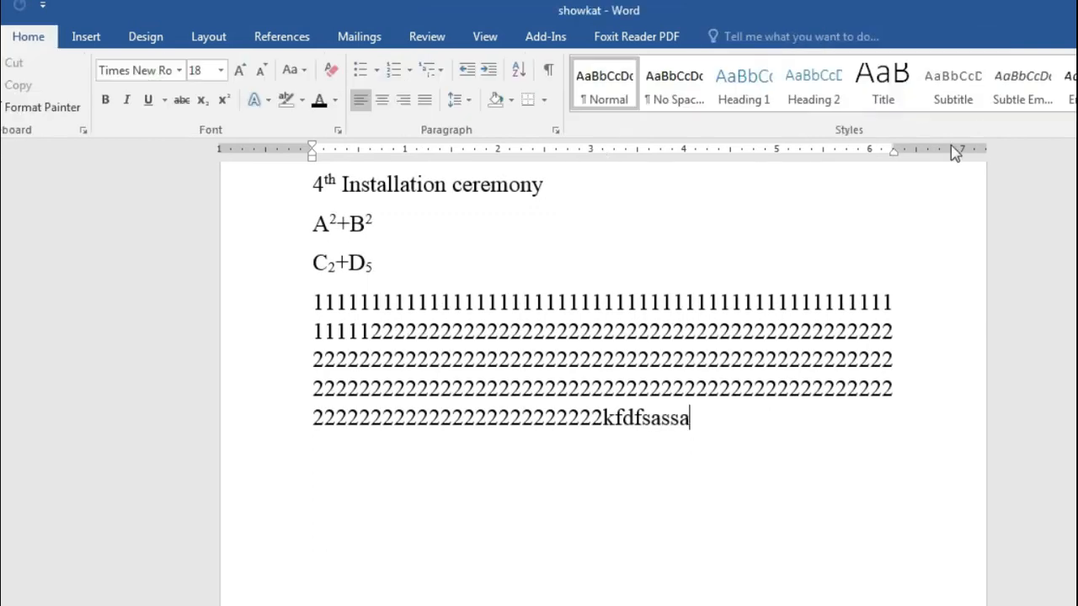
scroll(684, 413, "down", 2)
left_click(690, 284)
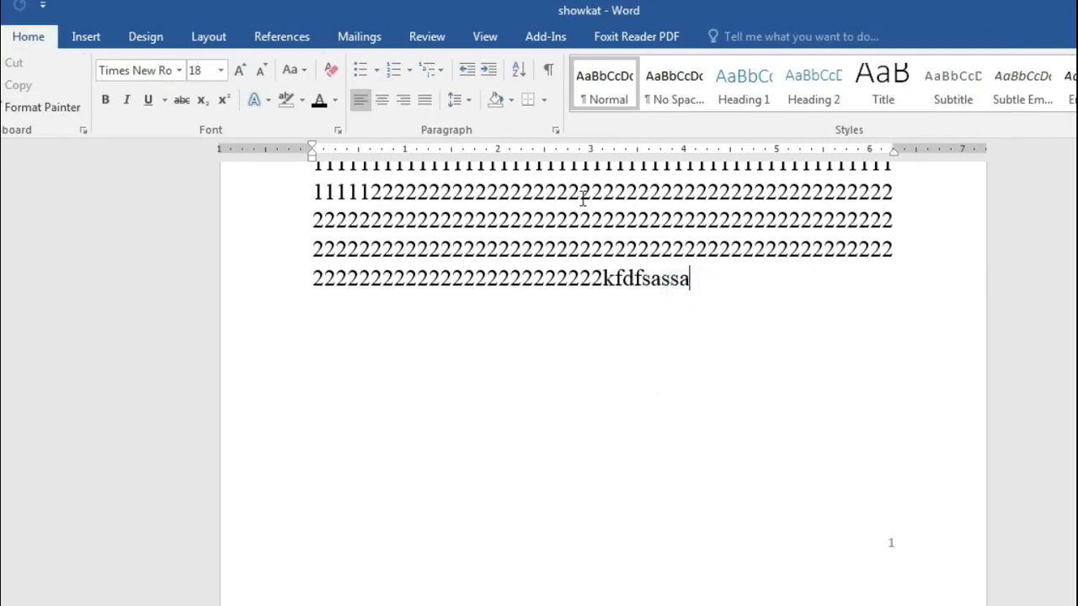
Step: Remove all page numbers, then switch to the course outline PDF in Foxit Reader
left_click(86, 42)
left_click(852, 112)
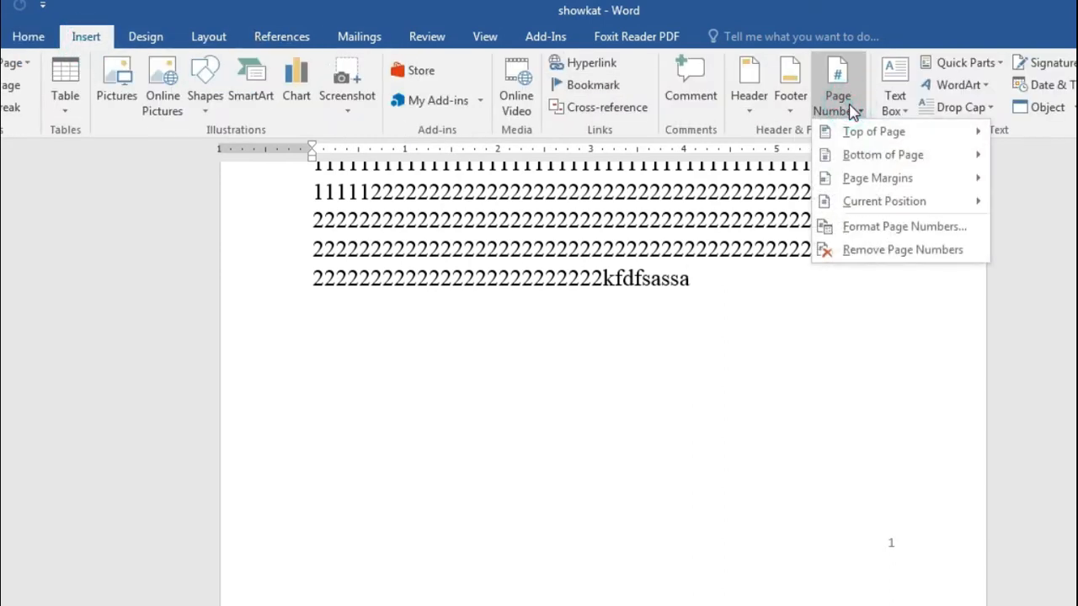
left_click(891, 249)
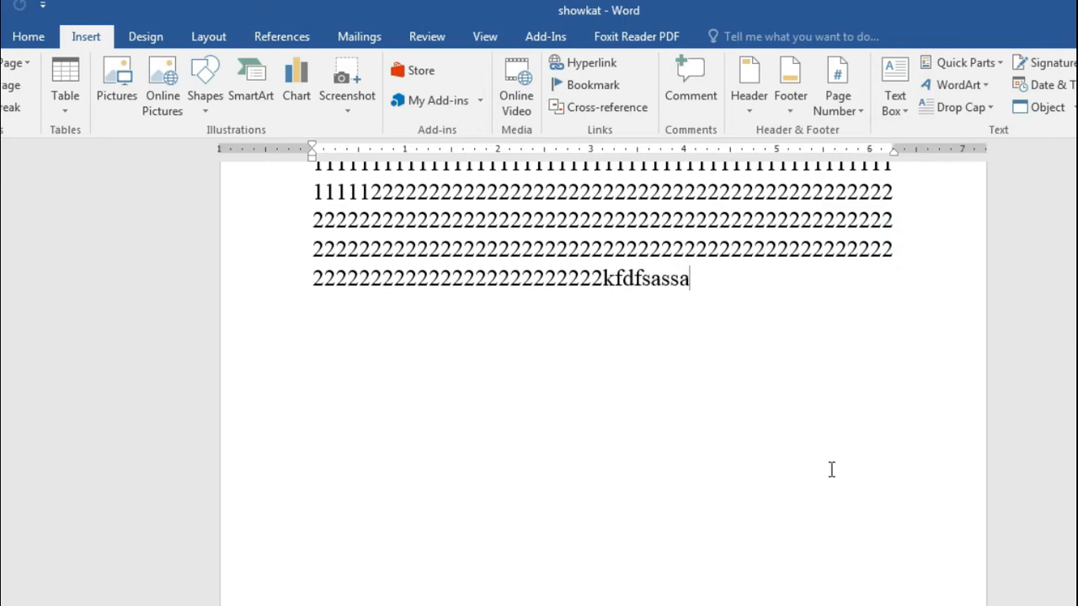
scroll(831, 469, "down", 5)
scroll(831, 469, "up", 15)
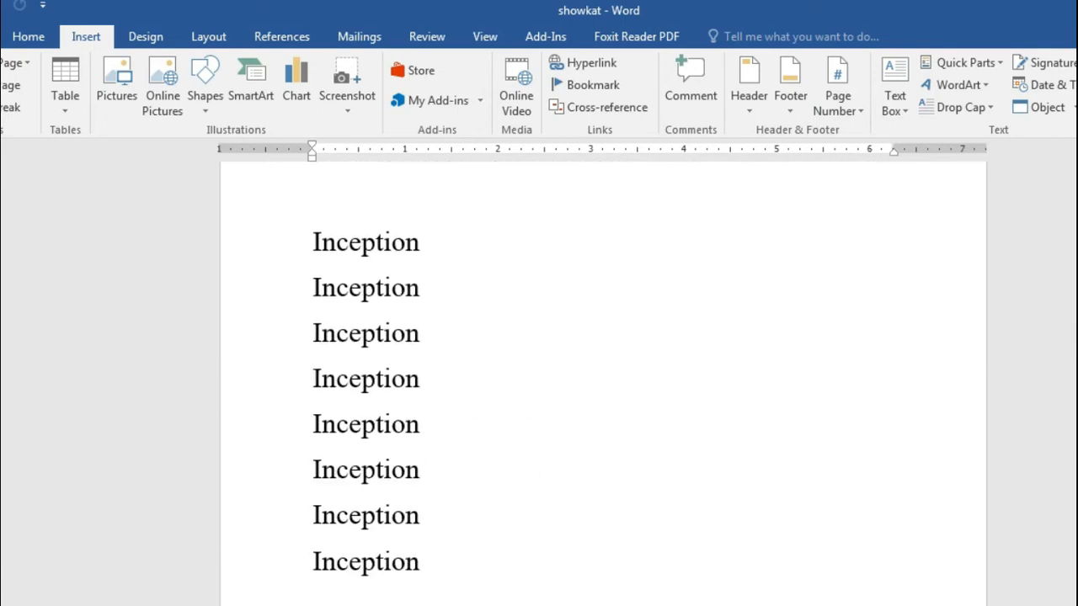
key("alt+Tab")
scroll(645, 508, "down", 2)
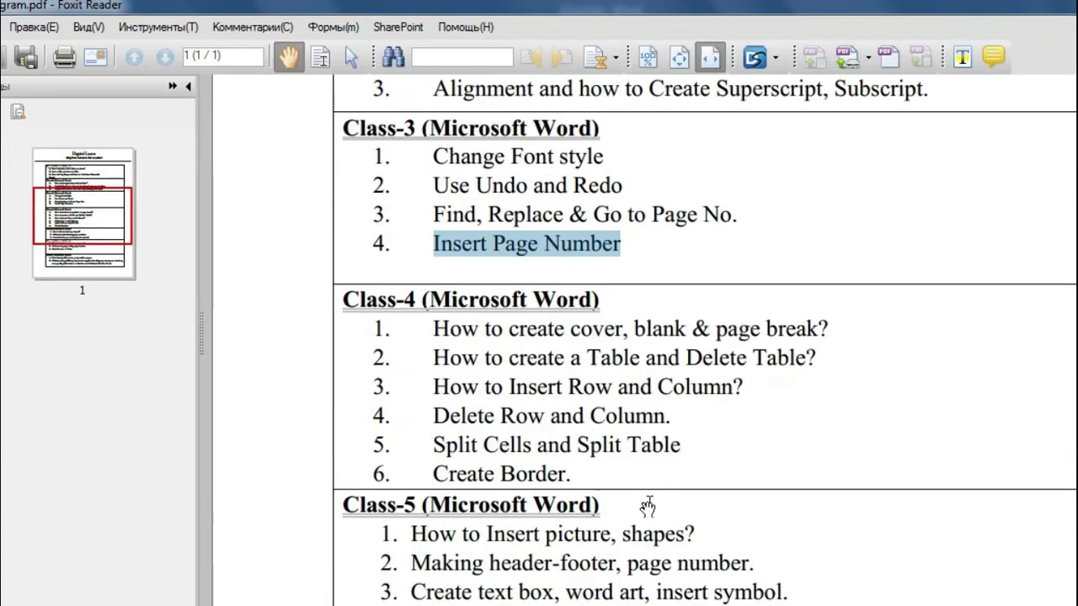
Step: Highlight Class-4 item 'How to create cover, blank & page break?' in the PDF, then return to Word
scroll(648, 506, "up", 2)
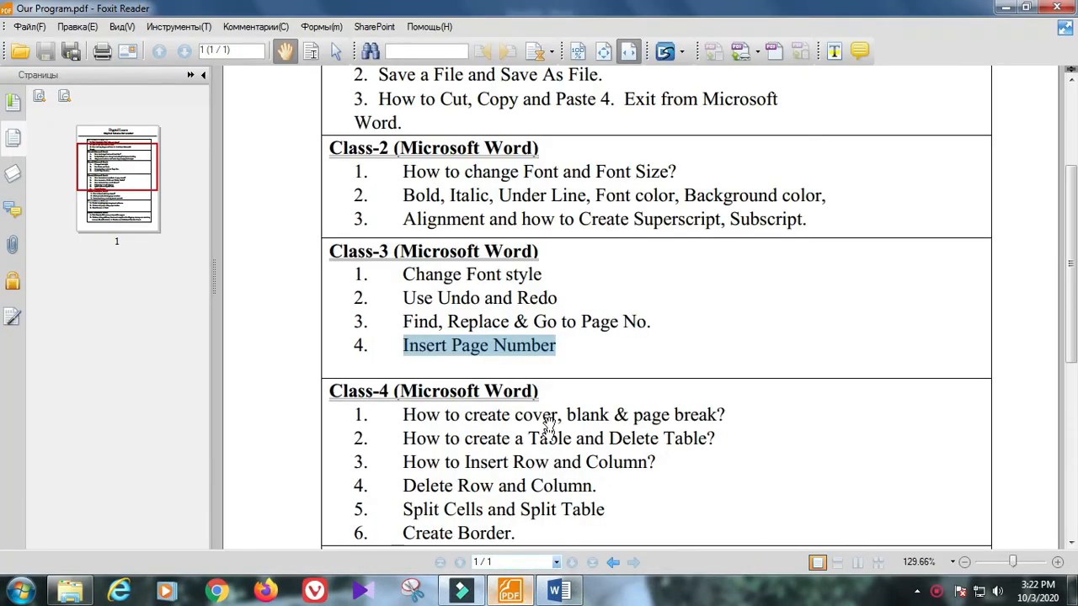
left_click(560, 370)
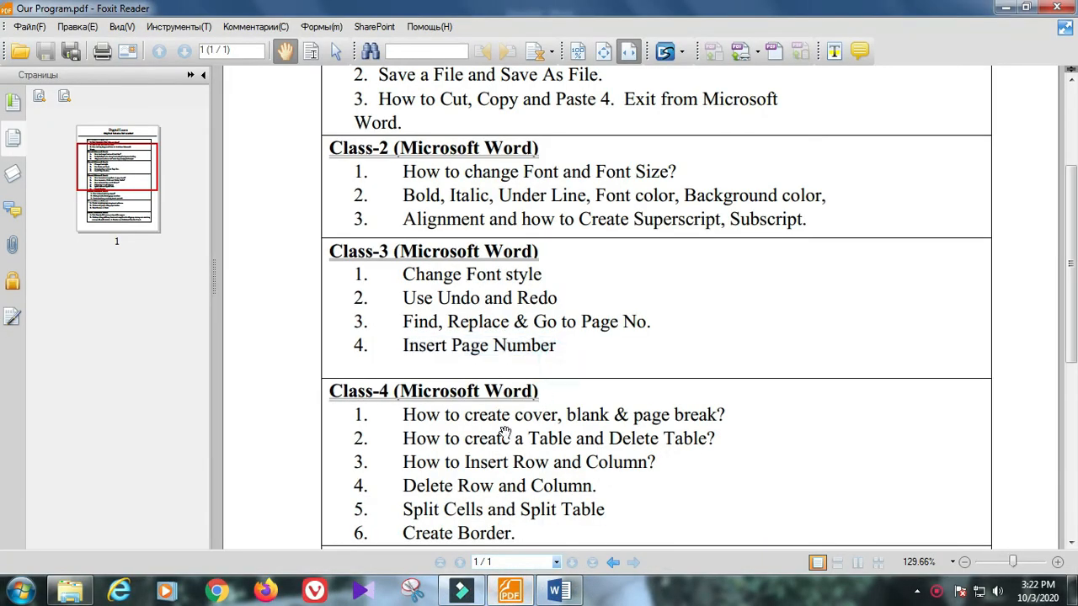
left_click_drag(333, 395, 541, 396)
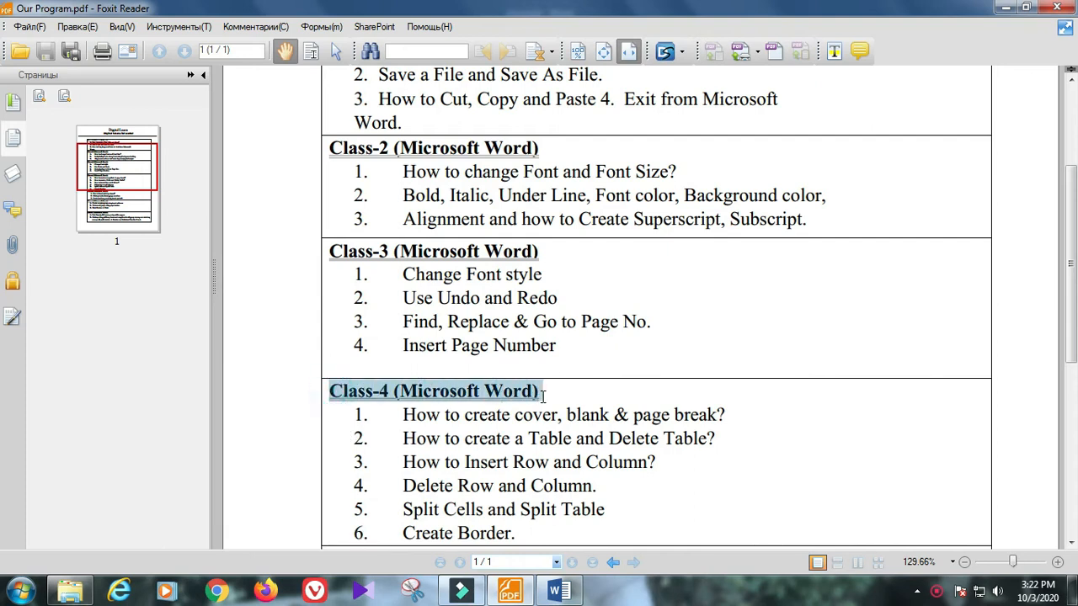
left_click(507, 440)
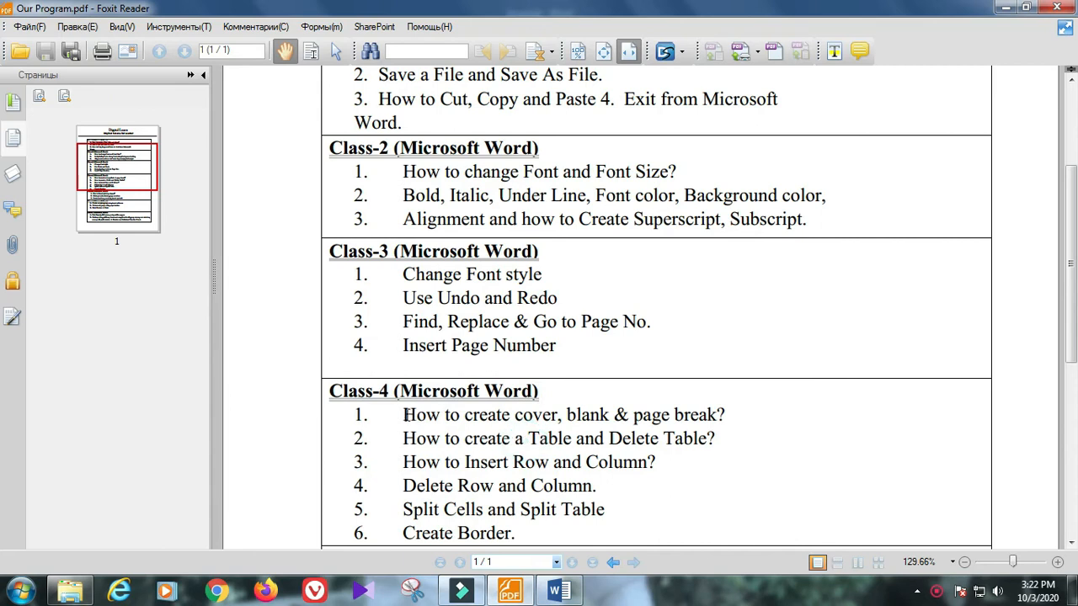
left_click_drag(399, 414, 729, 419)
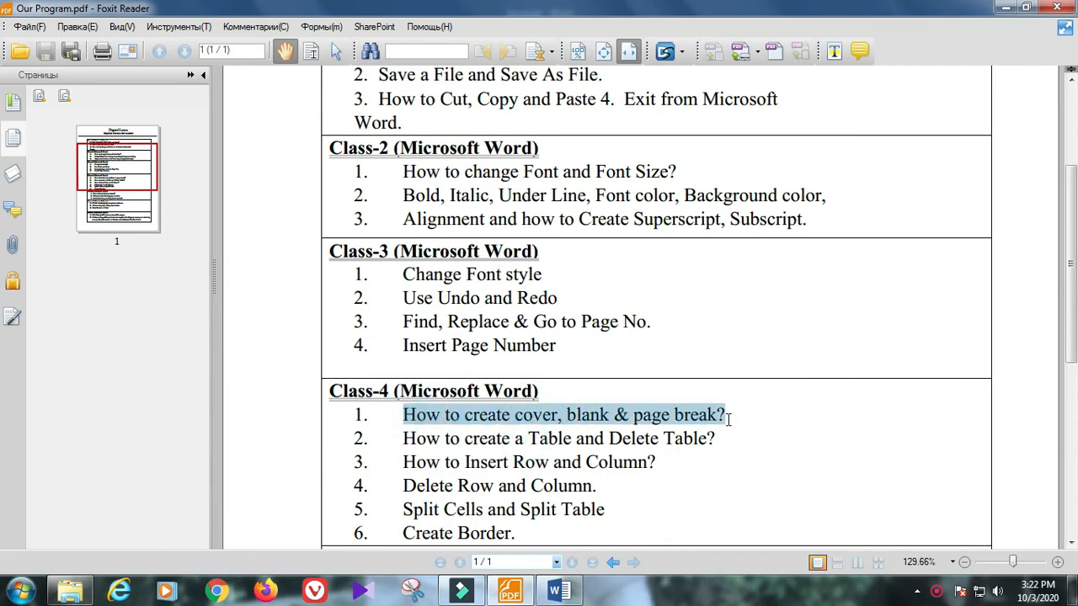
left_click(570, 594)
left_click(480, 376)
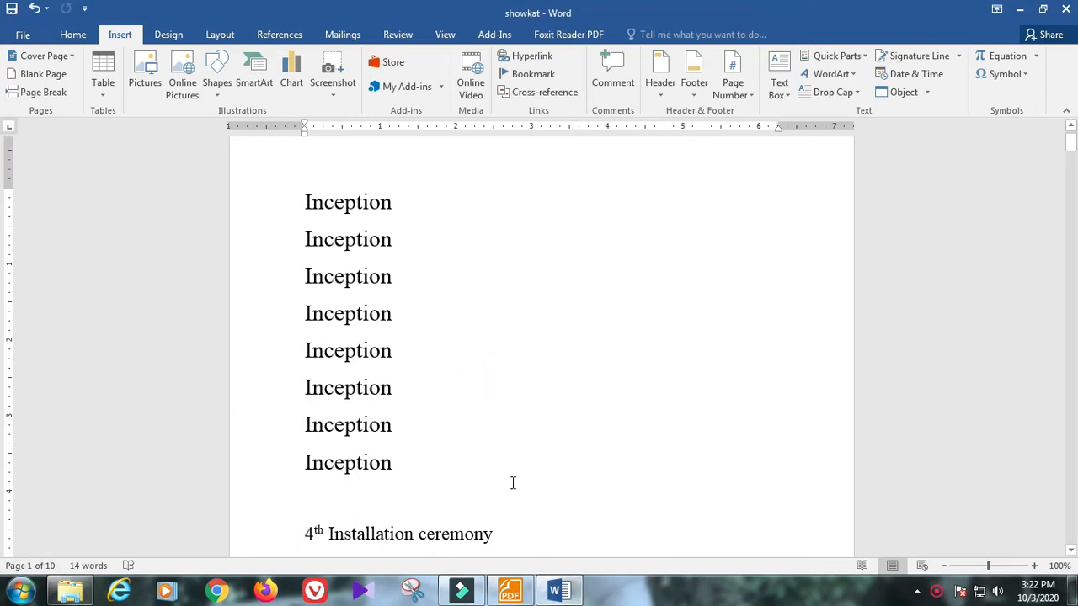
Step: Select and delete the entire document content, then bring the course PDF to front
key("ctrl+a")
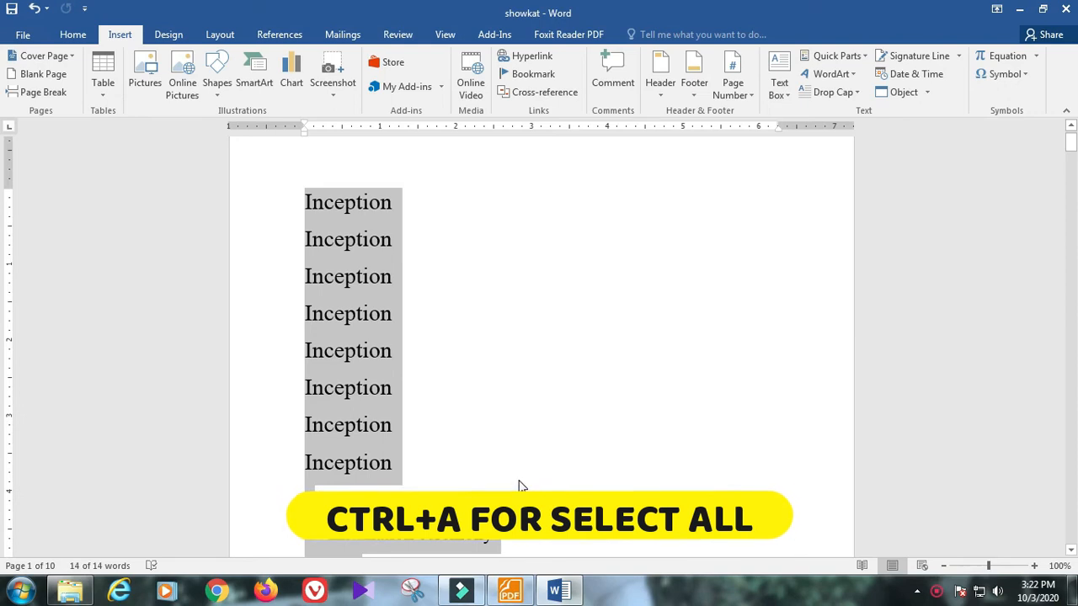
scroll(544, 480, "down", 10)
scroll(544, 479, "down", 6)
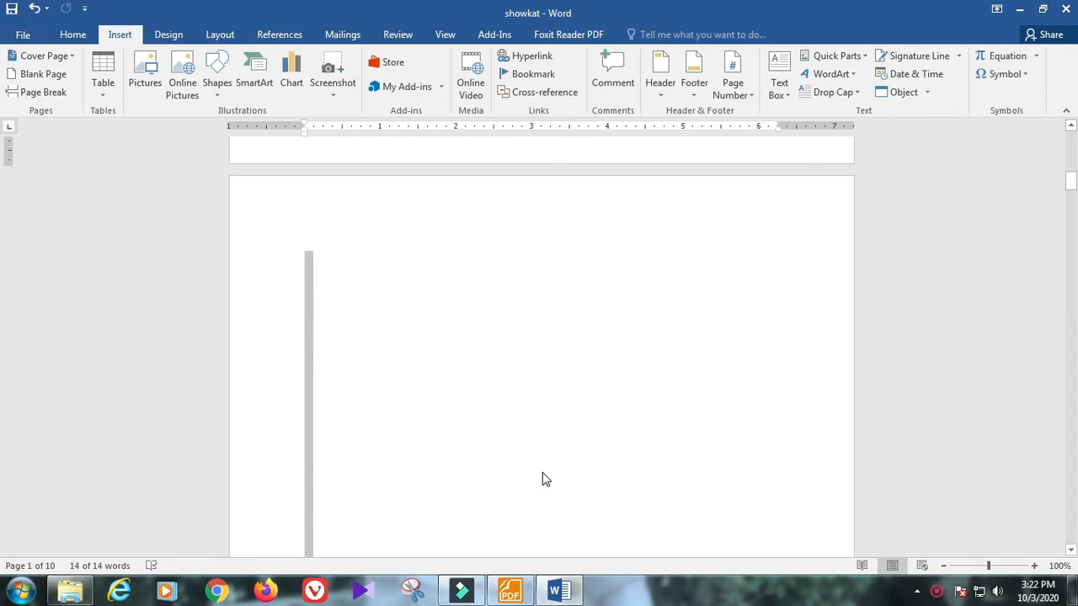
key("Delete")
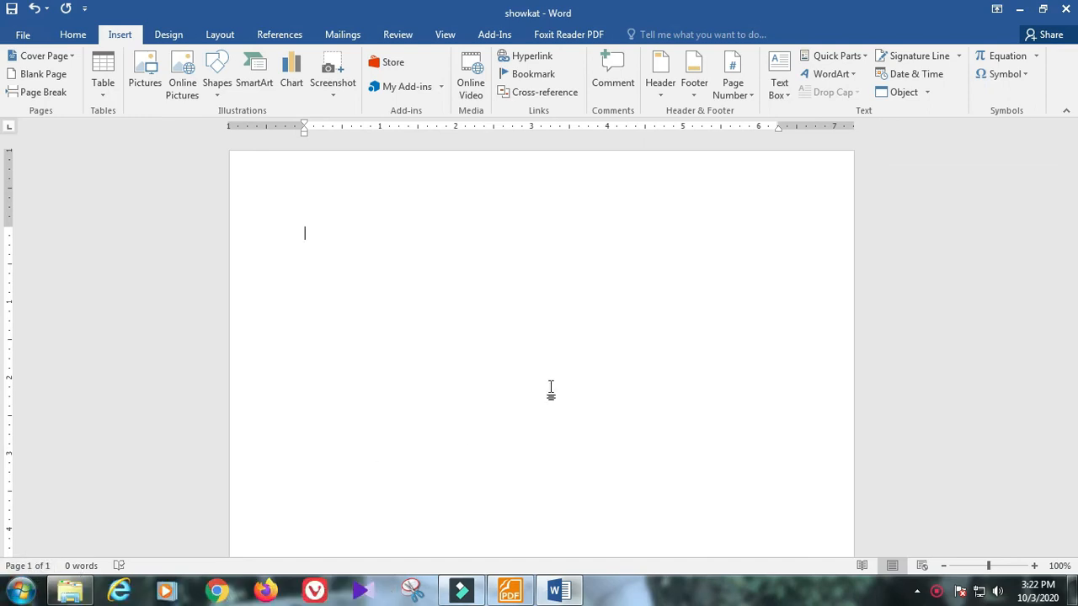
left_click(510, 591)
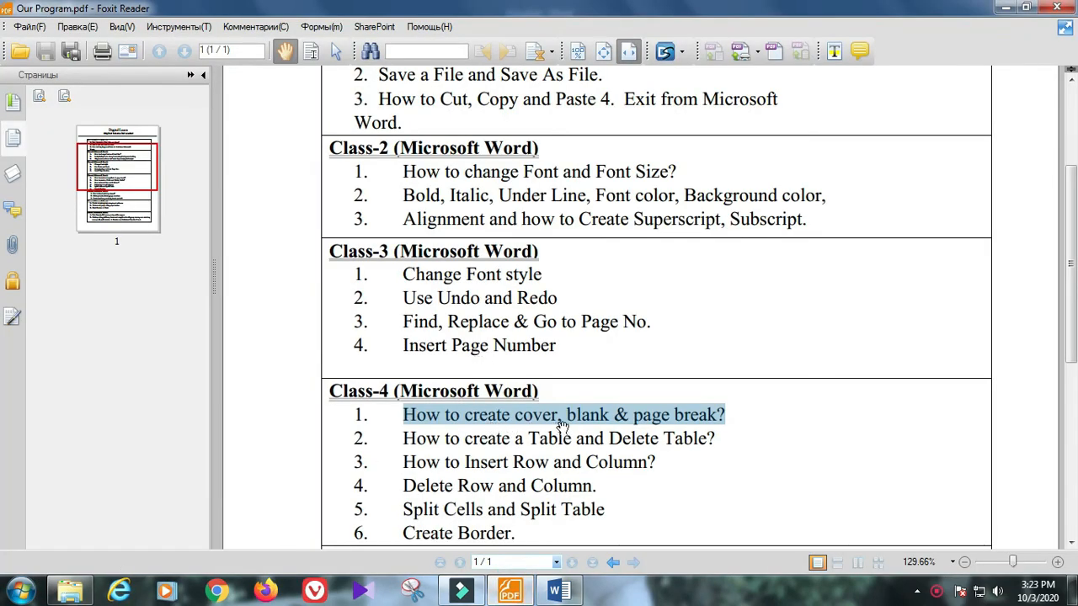
Step: Minimize Foxit Reader to reveal the empty Word document
left_click(1003, 8)
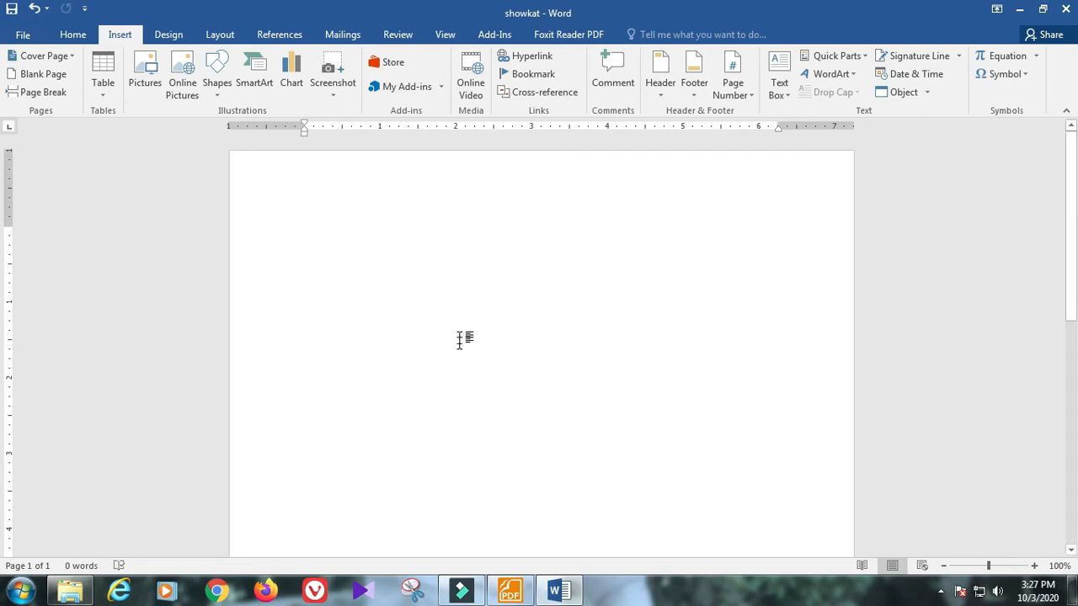
Step: Insert the Ion (Dark) design from the Insert tab's Cover Page gallery
left_click(67, 38)
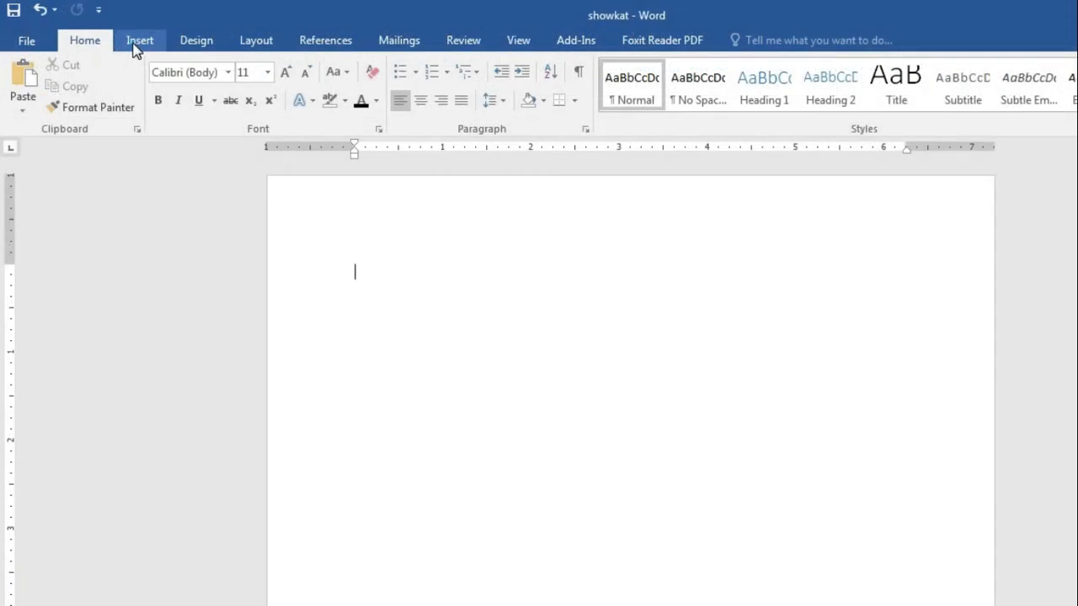
left_click(135, 46)
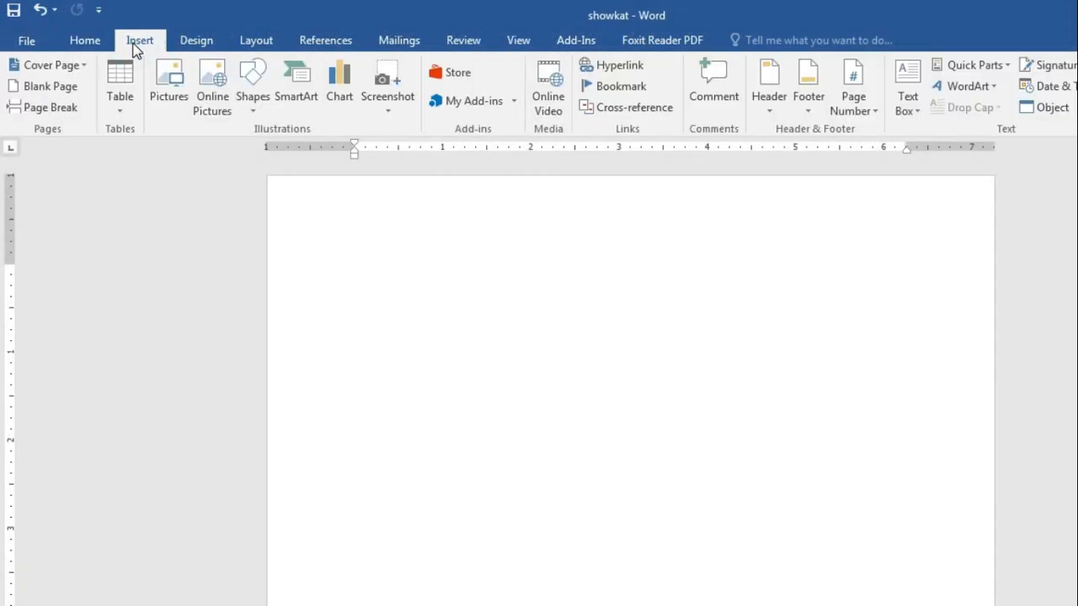
left_click(52, 66)
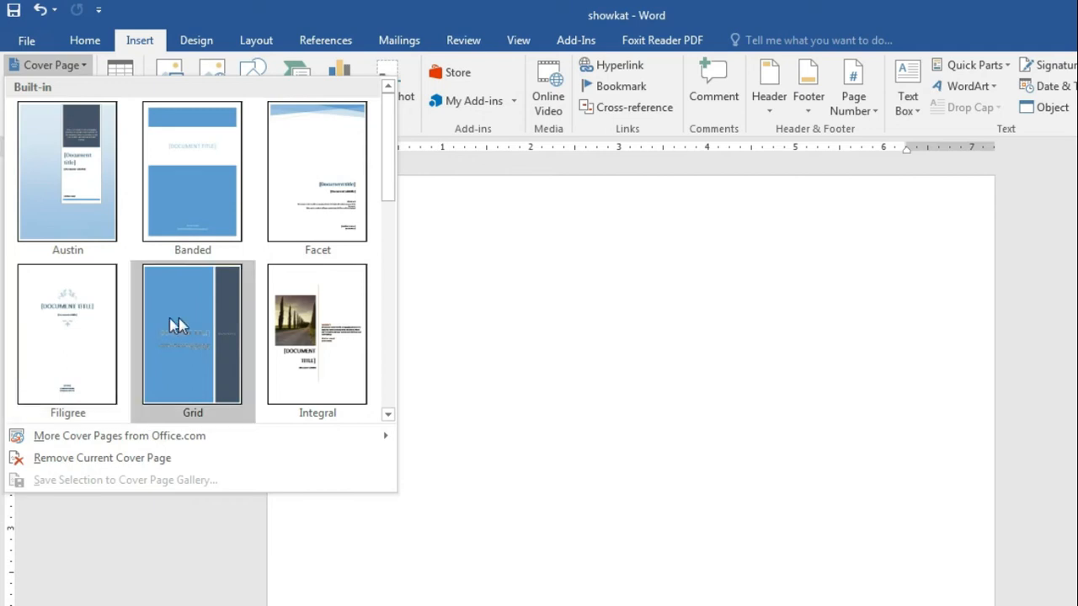
scroll(257, 237, "down", 4)
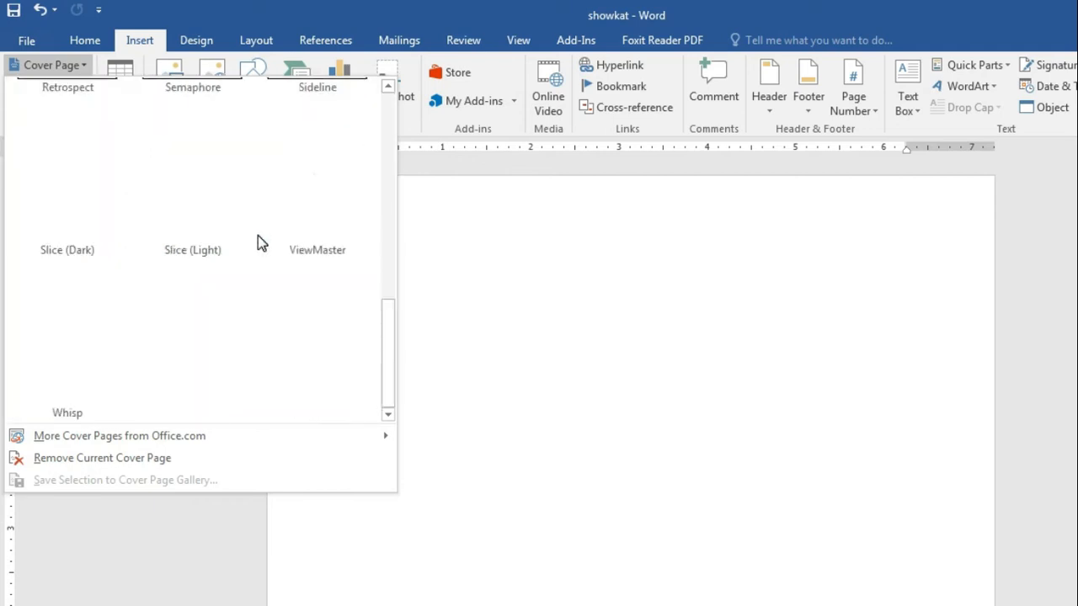
scroll(258, 237, "up", 3)
scroll(128, 249, "down", 3)
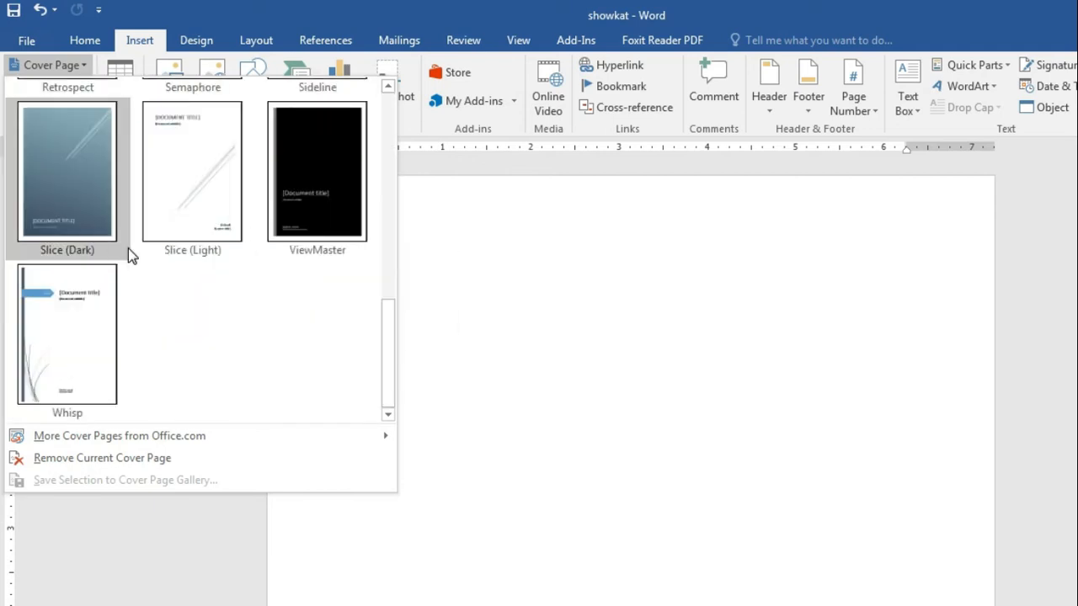
scroll(128, 248, "up", 3)
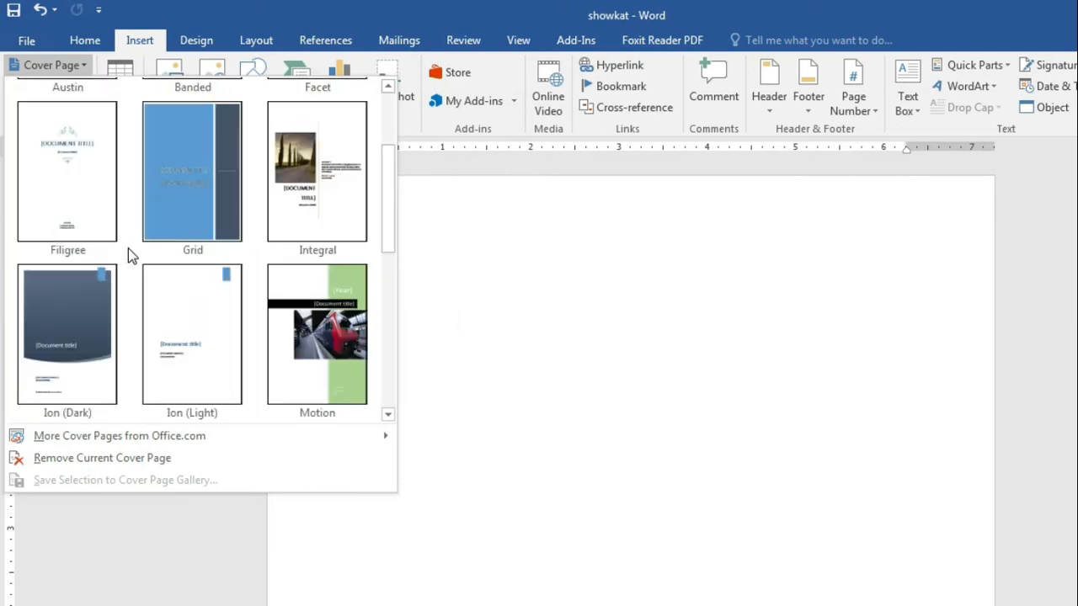
left_click(63, 337)
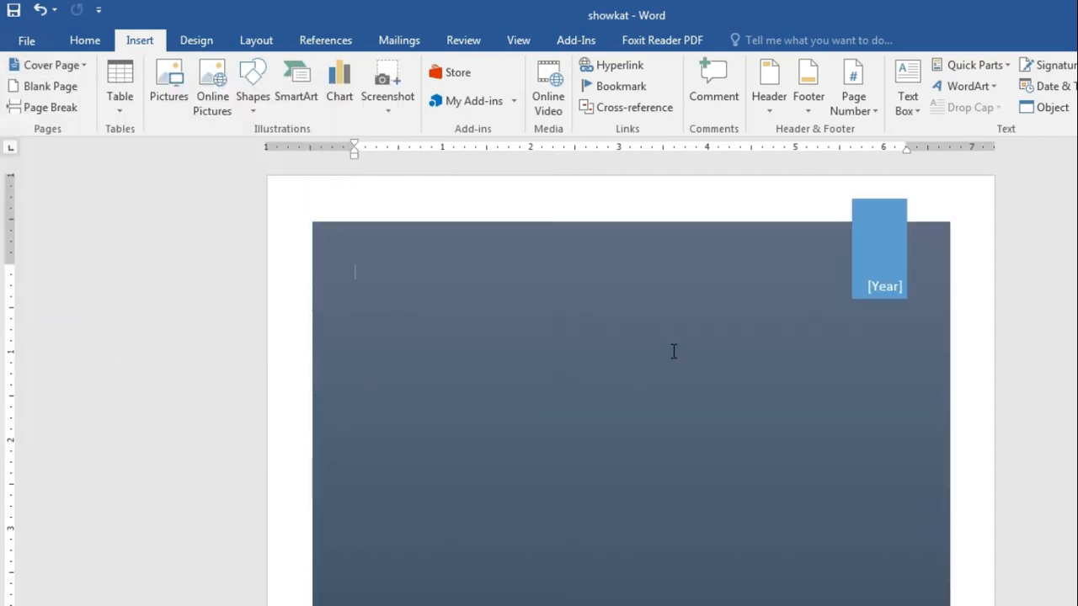
Step: Fill the cover's [Year] field with today's date so it reads 2020
scroll(674, 351, "down", 3)
scroll(673, 351, "down", 6)
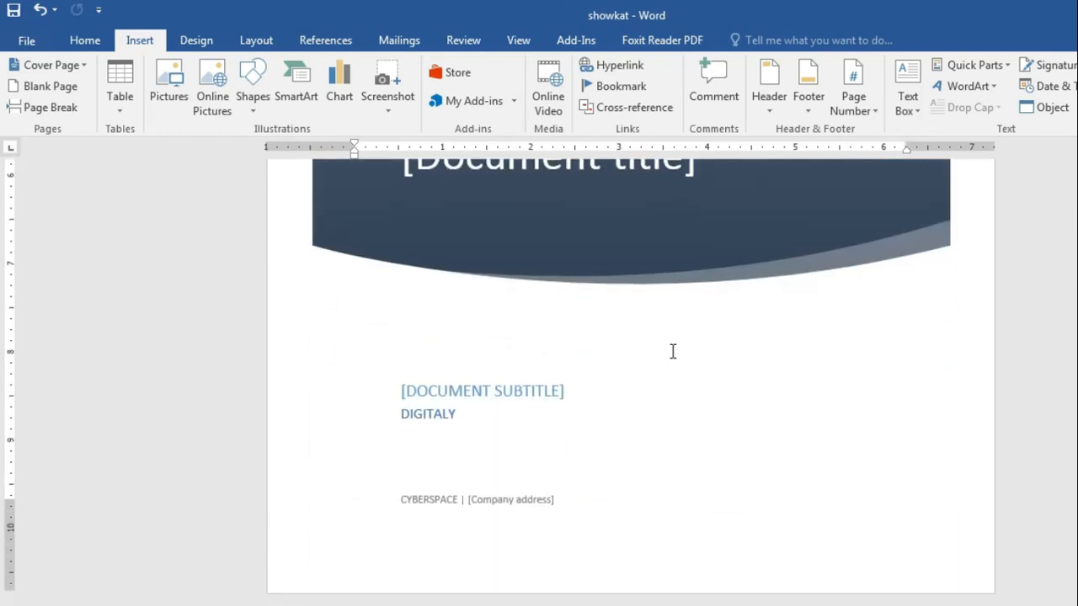
scroll(672, 351, "up", 9)
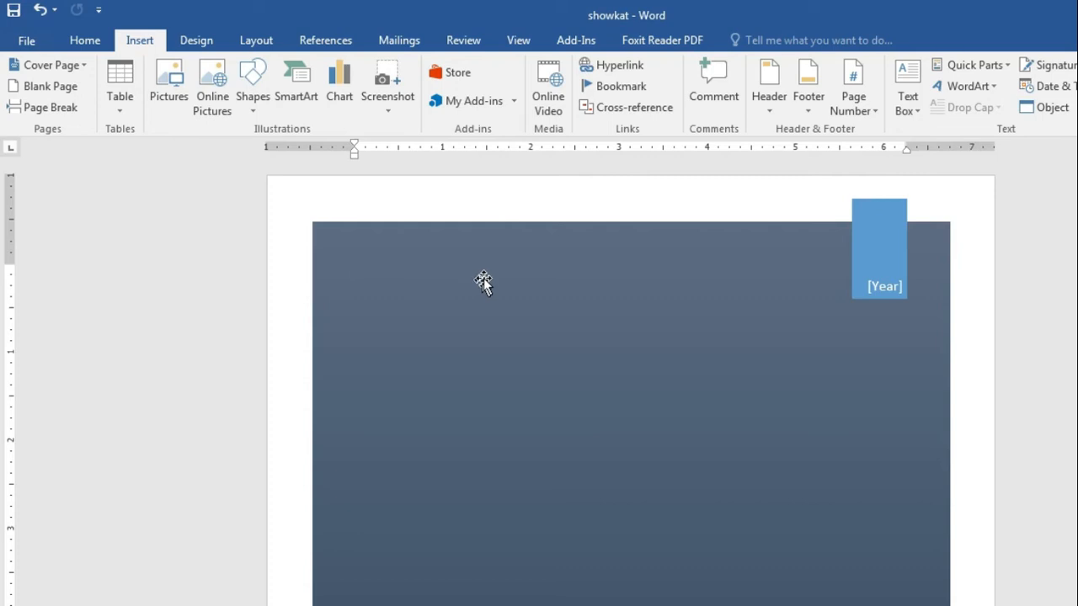
left_click(879, 284)
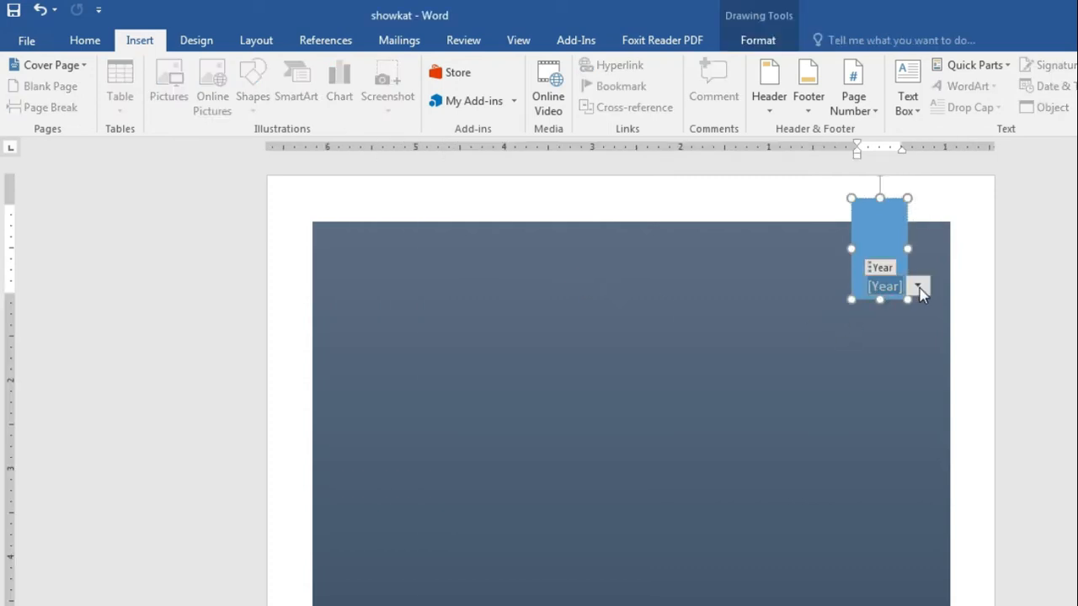
left_click(918, 288)
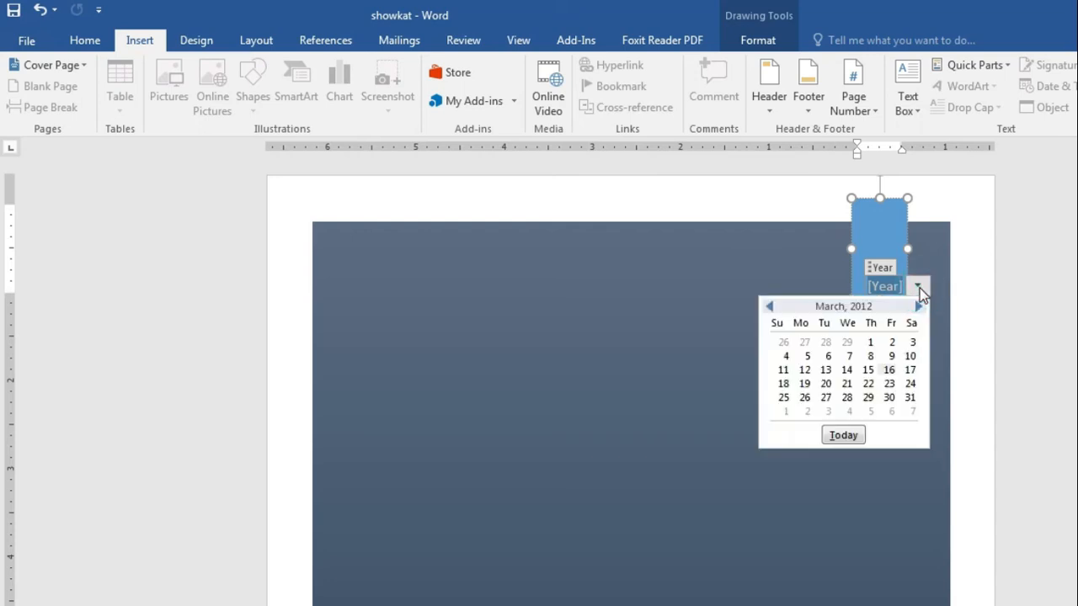
left_click(844, 436)
left_click(845, 390)
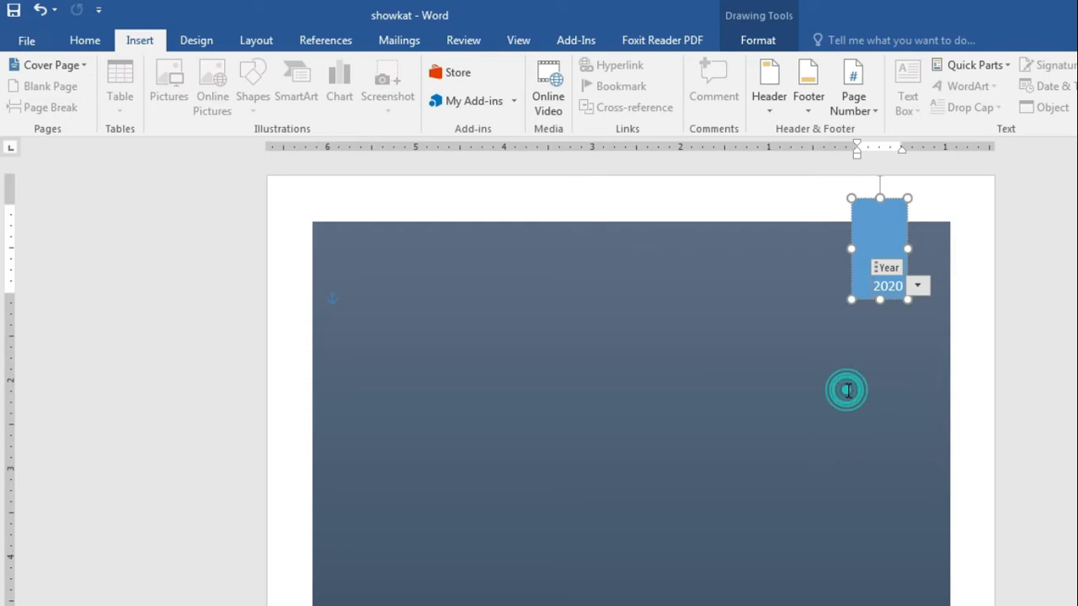
scroll(873, 332, "down", 2)
scroll(874, 336, "up", 2)
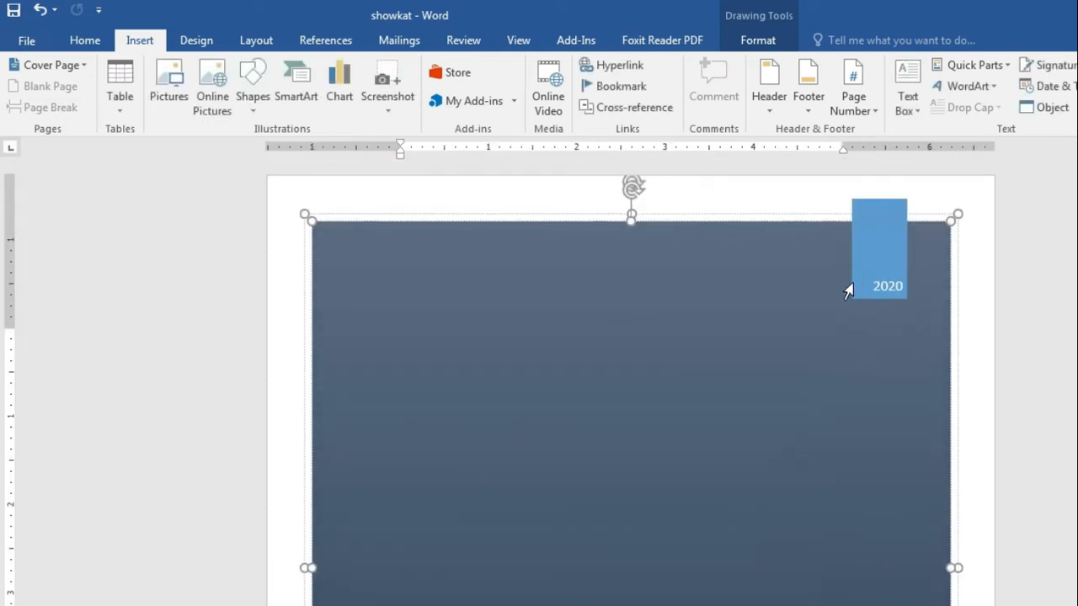
scroll(654, 371, "down", 4)
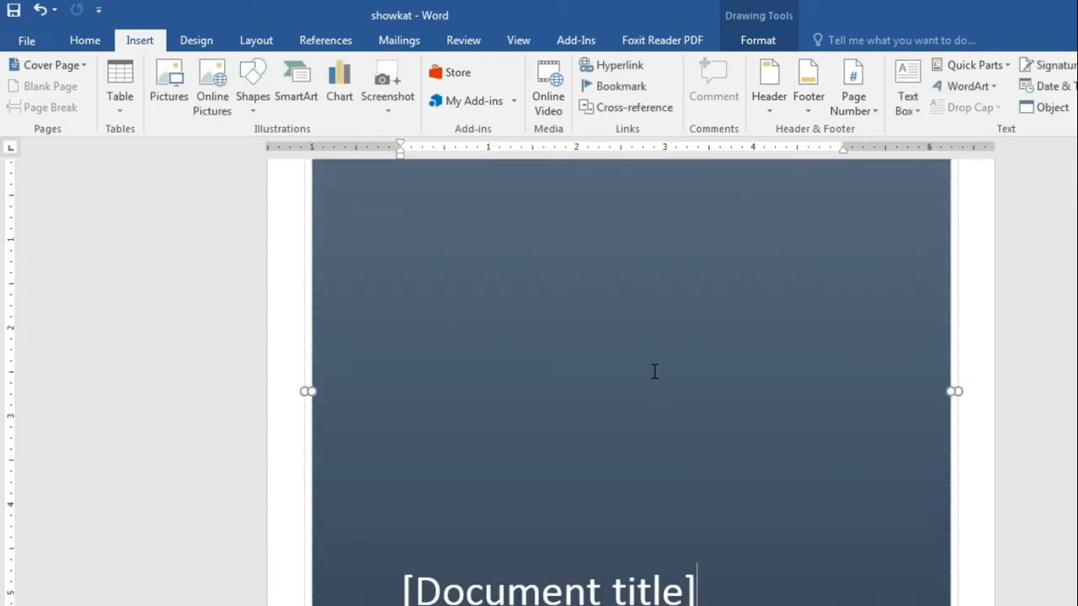
Step: Type 'Inception' into the cover page's [Document title] field
left_click(548, 464)
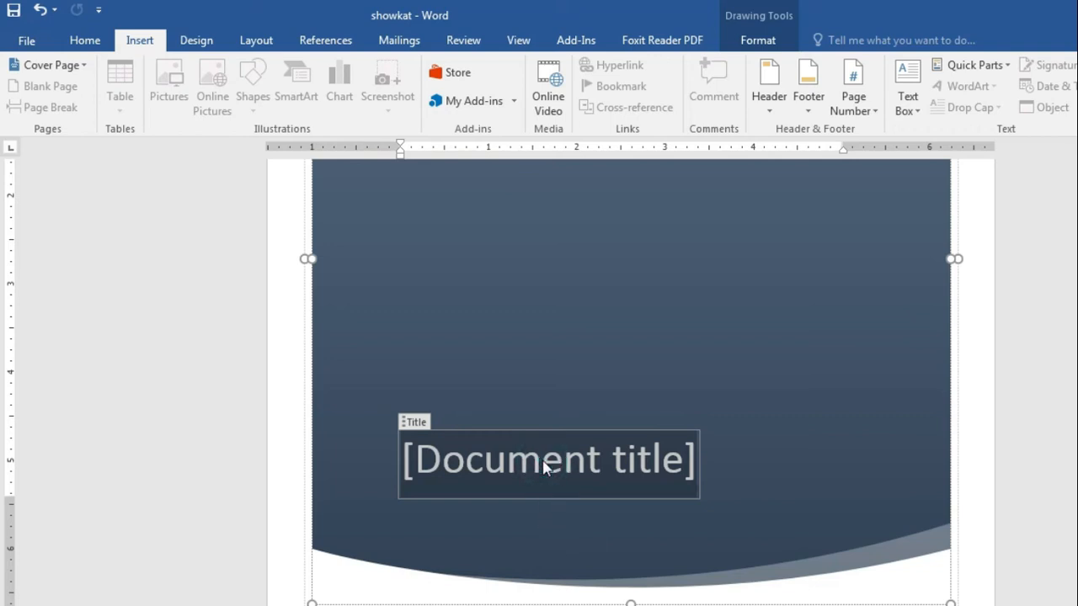
type("In")
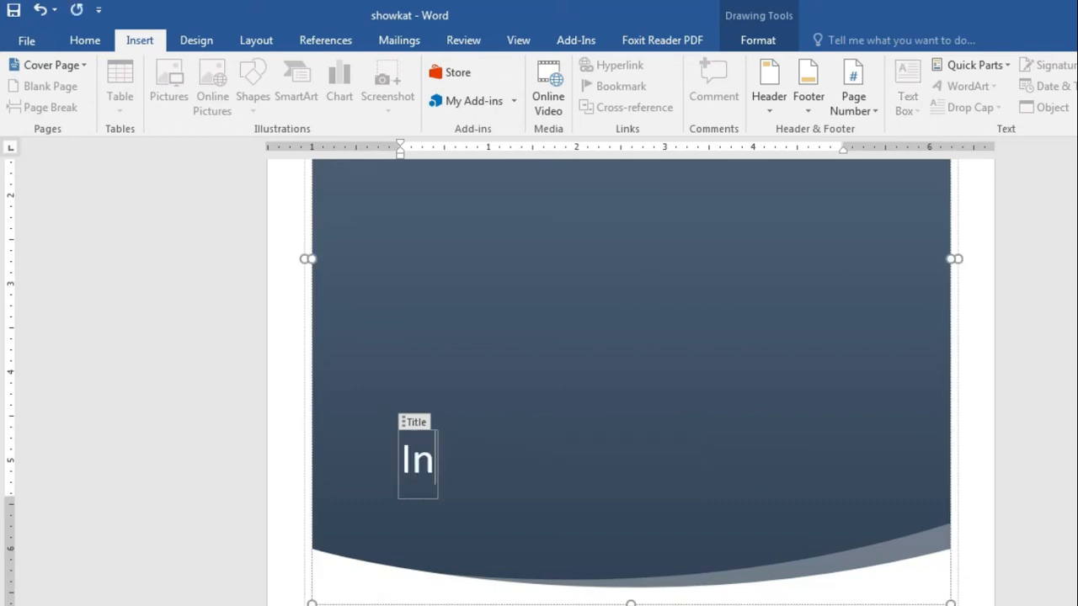
type("ception")
scroll(582, 399, "down", 3)
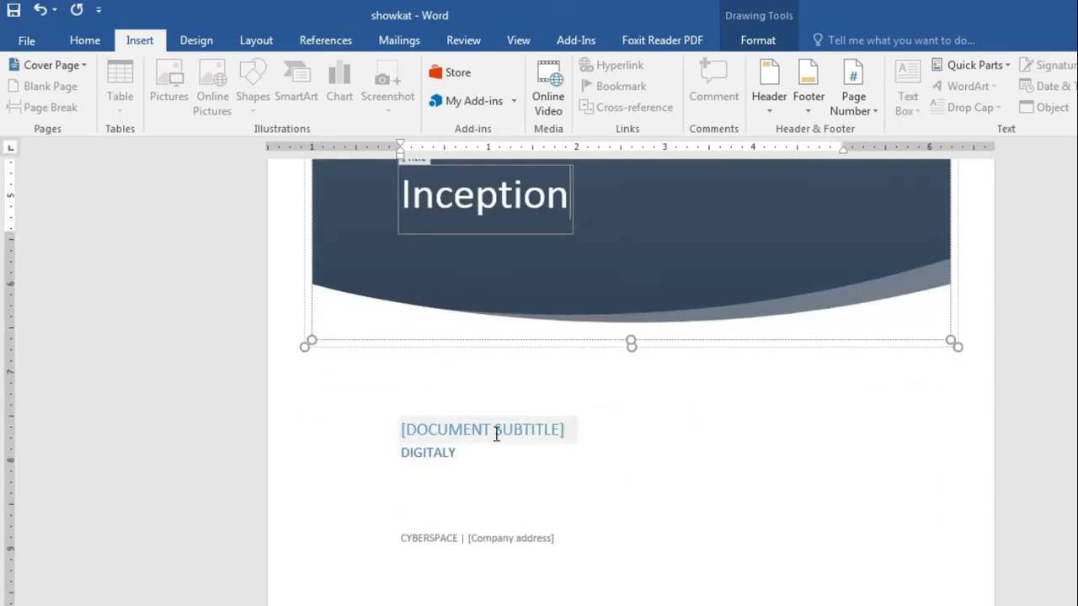
scroll(497, 433, "up", 1)
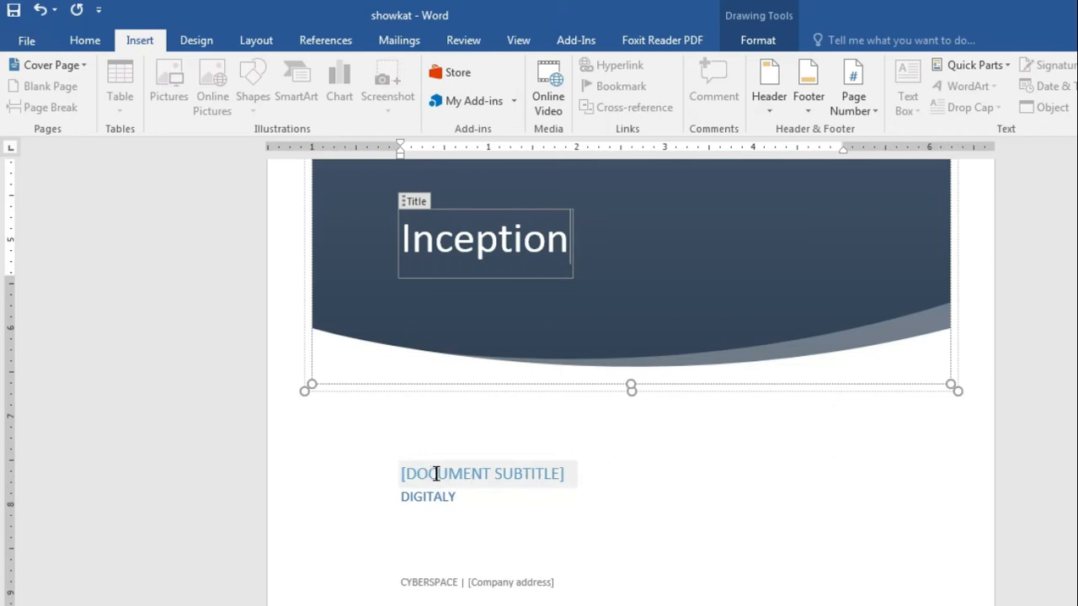
Step: Enter '4TH INSTALLATION CEREMONY' in the cover's [DOCUMENT SUBTITLE] field
left_click(471, 475)
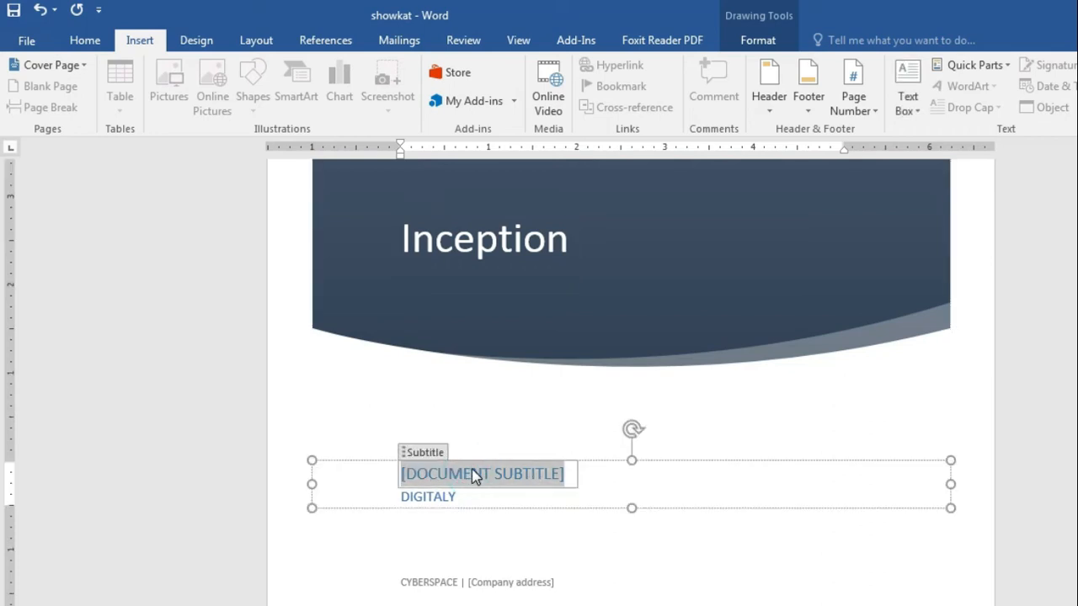
type("4T")
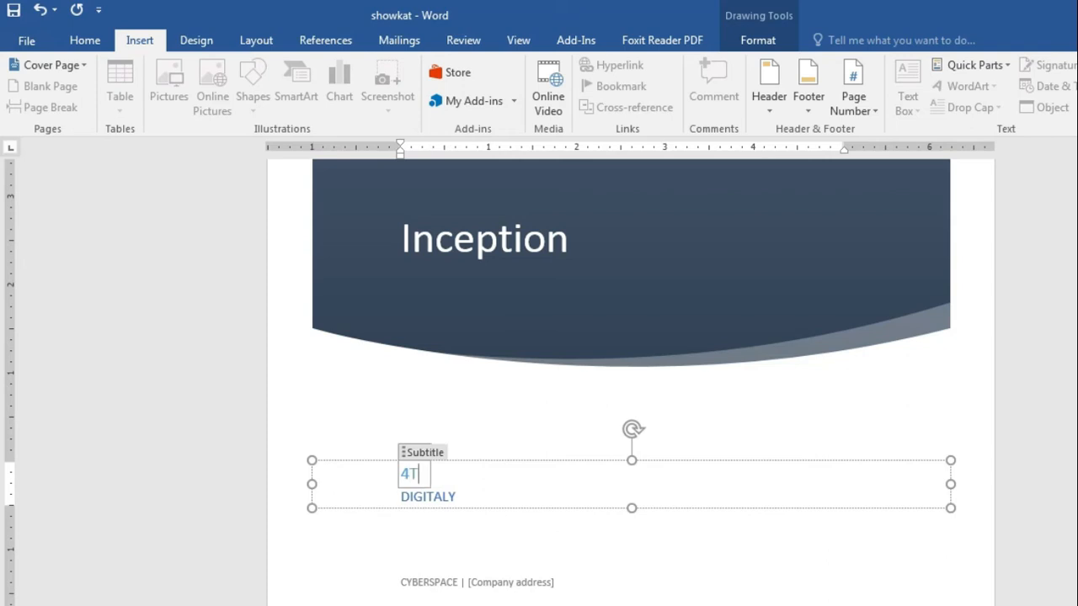
type("H INSTALLATION")
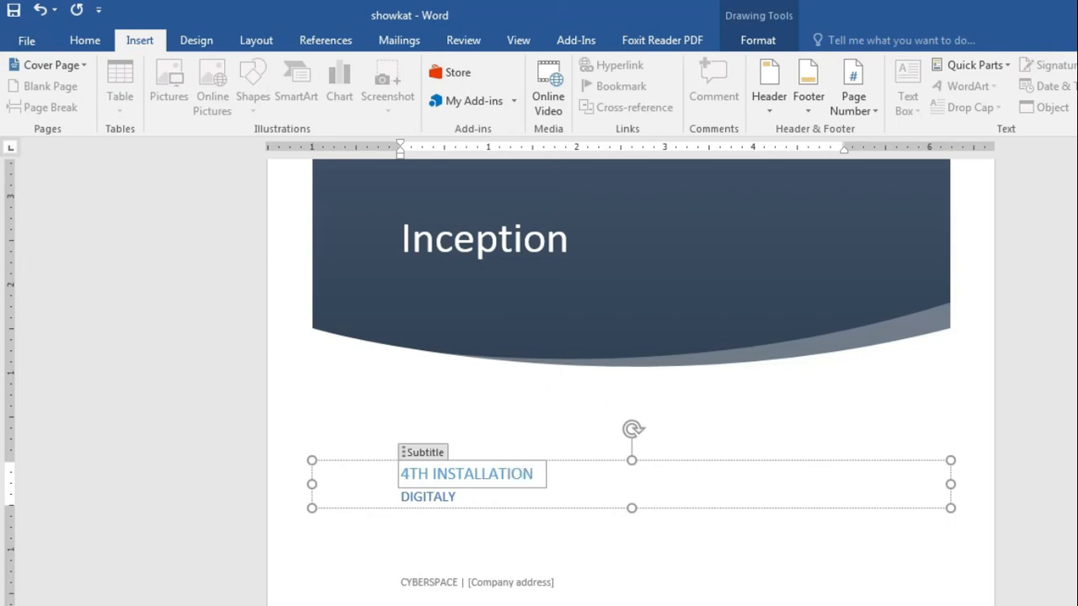
type("CEREMONY")
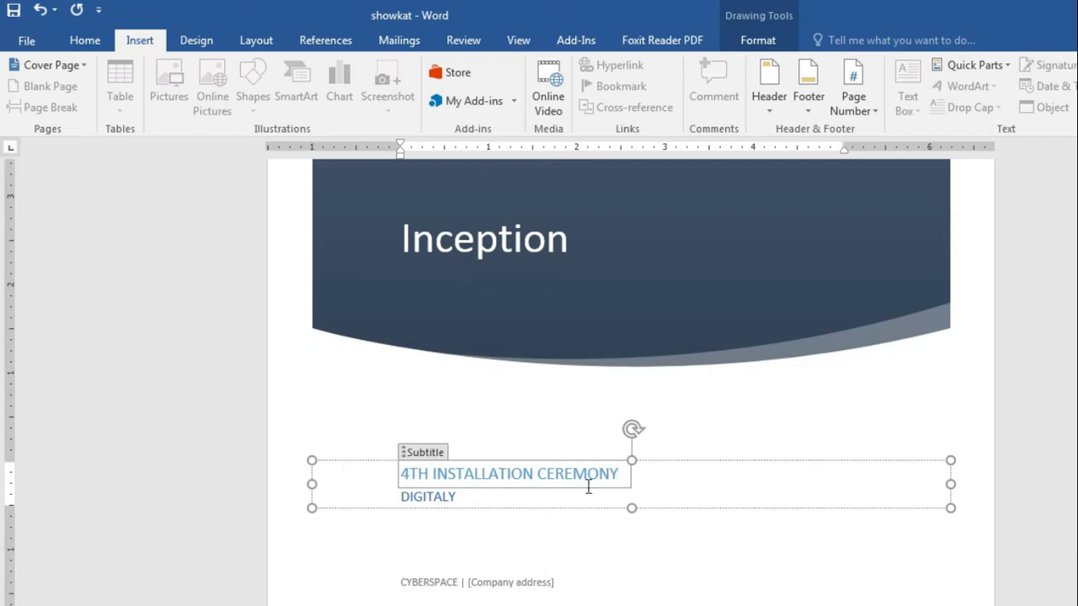
left_click(681, 519)
scroll(645, 544, "up", 5)
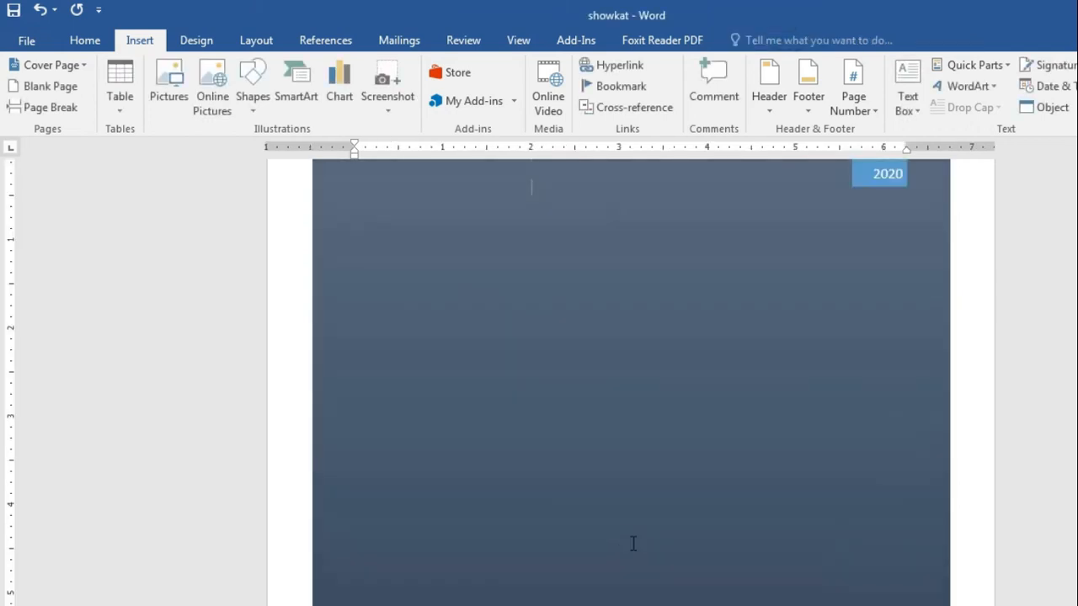
scroll(620, 532, "down", 4)
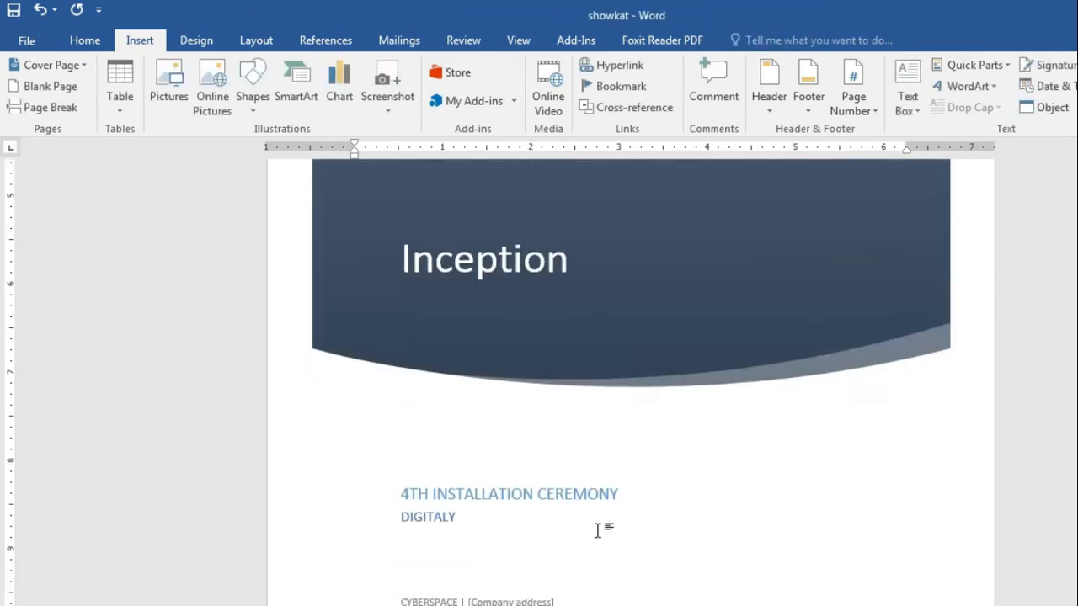
Step: Replace DIGITALY in the cover's Author field with the author's name
left_click(438, 517)
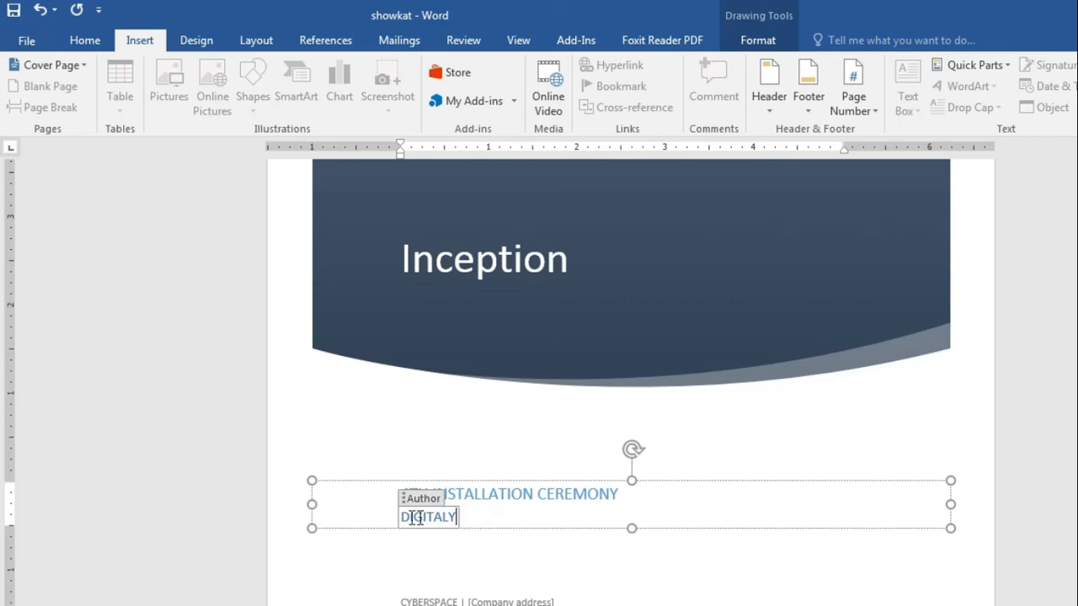
key("BackSpace")
key("BackSpace")
key("BackSpace")
key("BackSpace")
key("BackSpace")
key("BackSpace")
key("BackSpace")
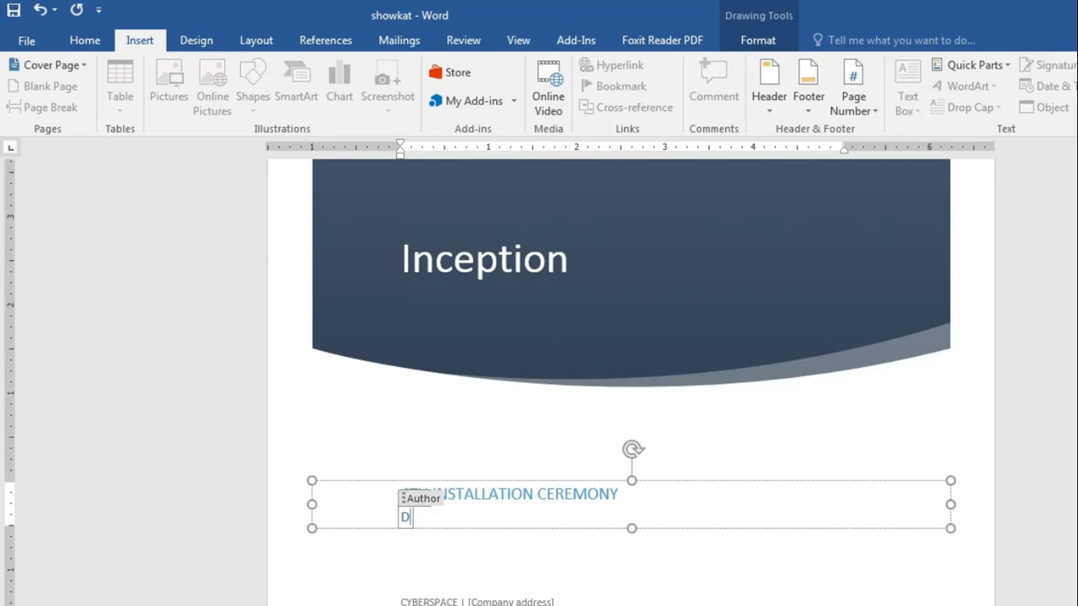
key("BackSpace")
type("SHOWKAT")
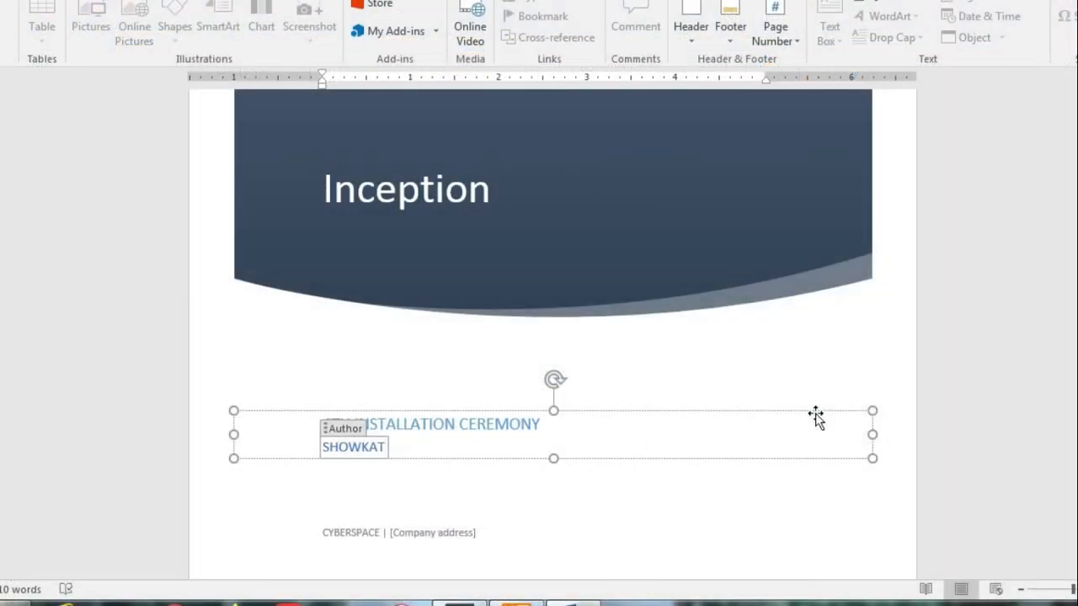
left_click(892, 487)
Step: Place the caret inside the CYBERSPACE company field in the cover's footer
left_click(435, 534)
left_click(362, 529)
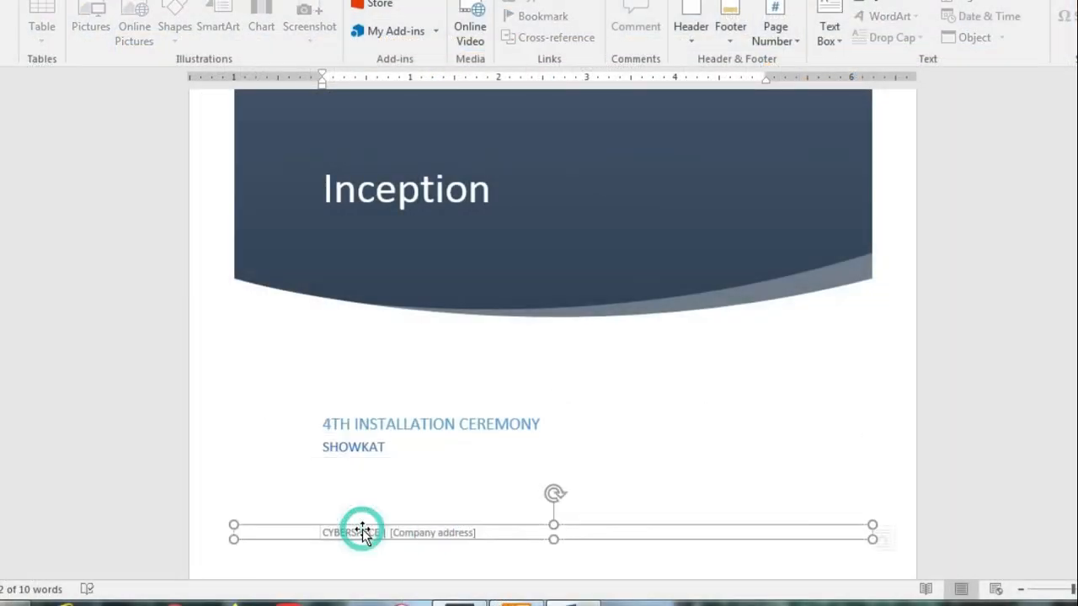
left_click(357, 530)
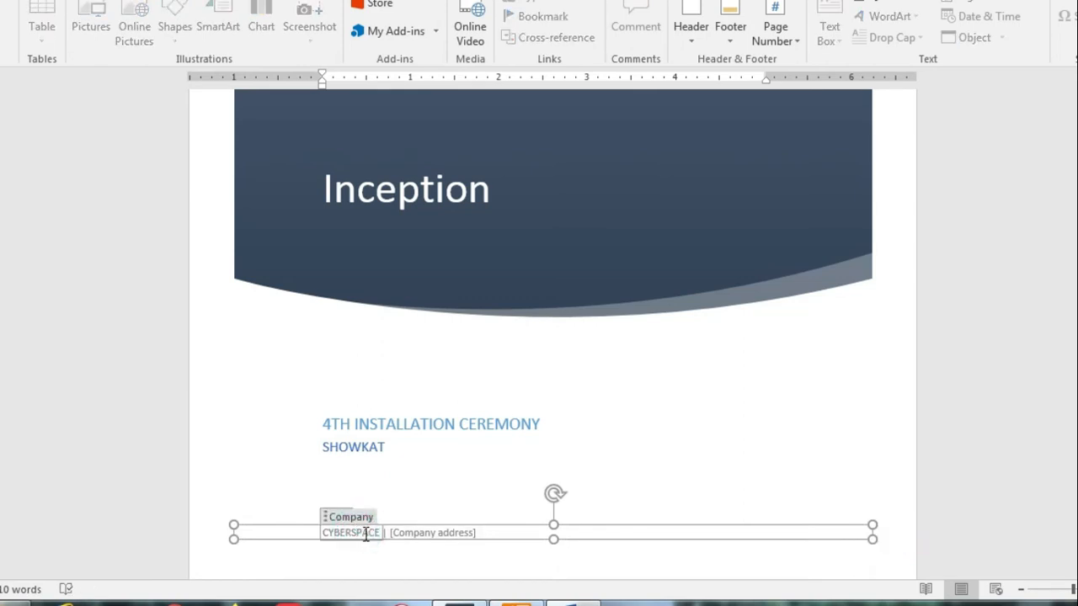
scroll(527, 473, "up", 5)
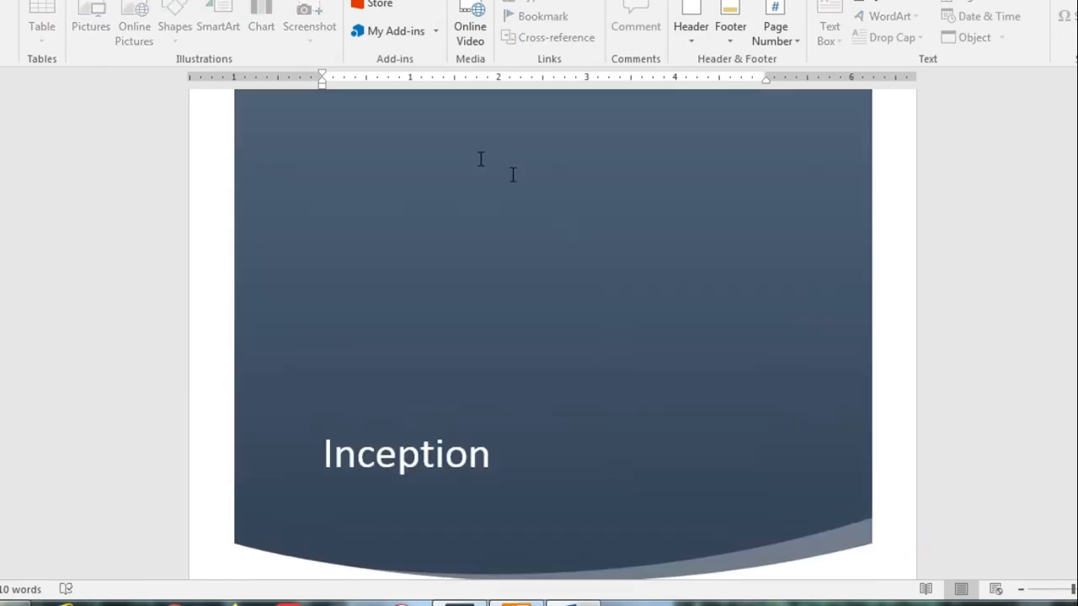
scroll(551, 421, "down", 3)
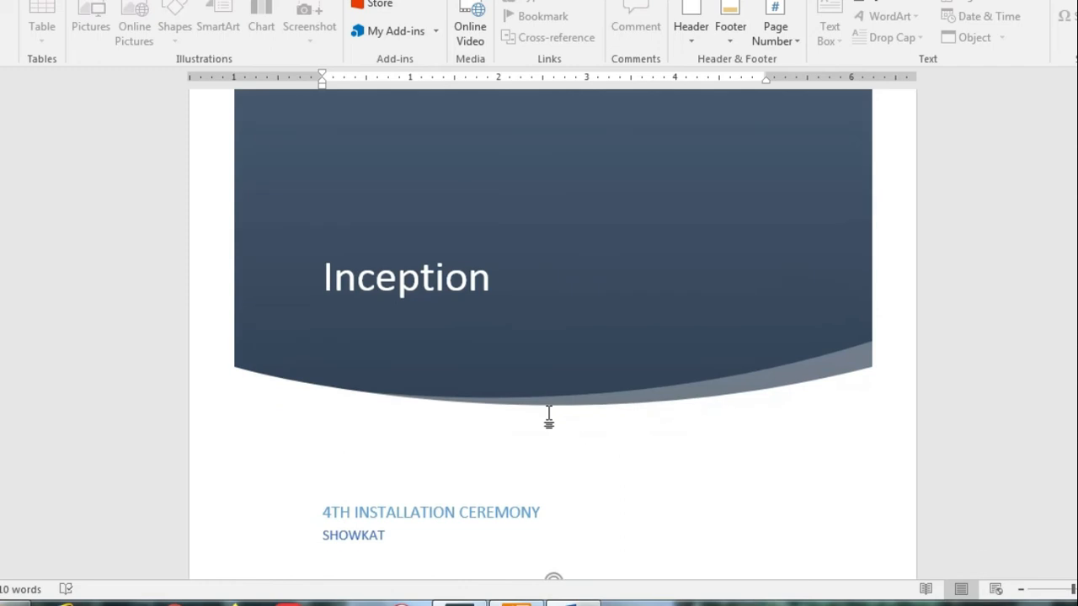
scroll(549, 419, "down", 3)
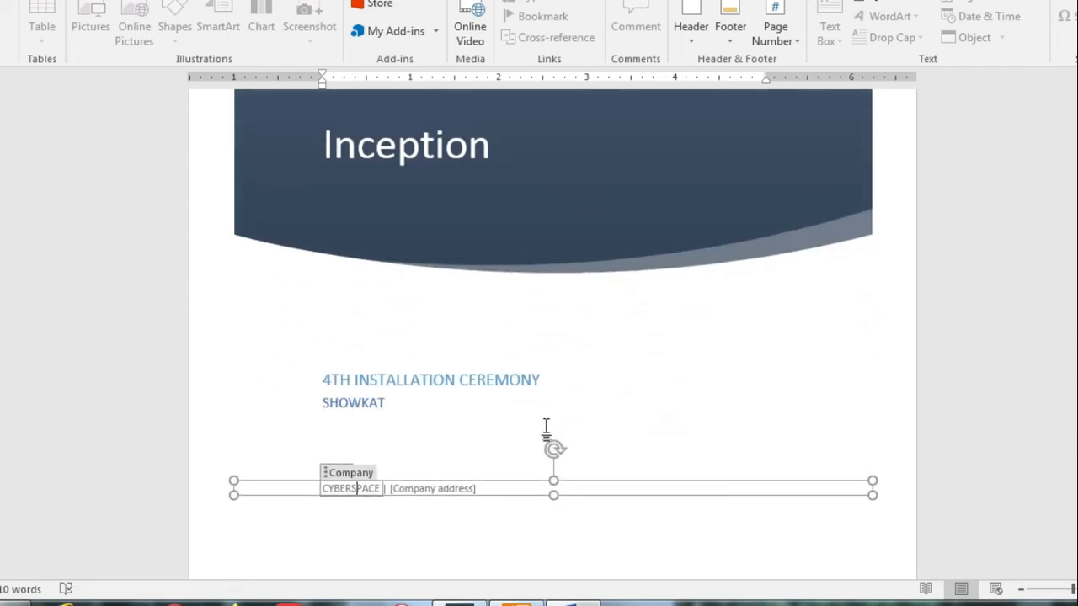
left_click(363, 489)
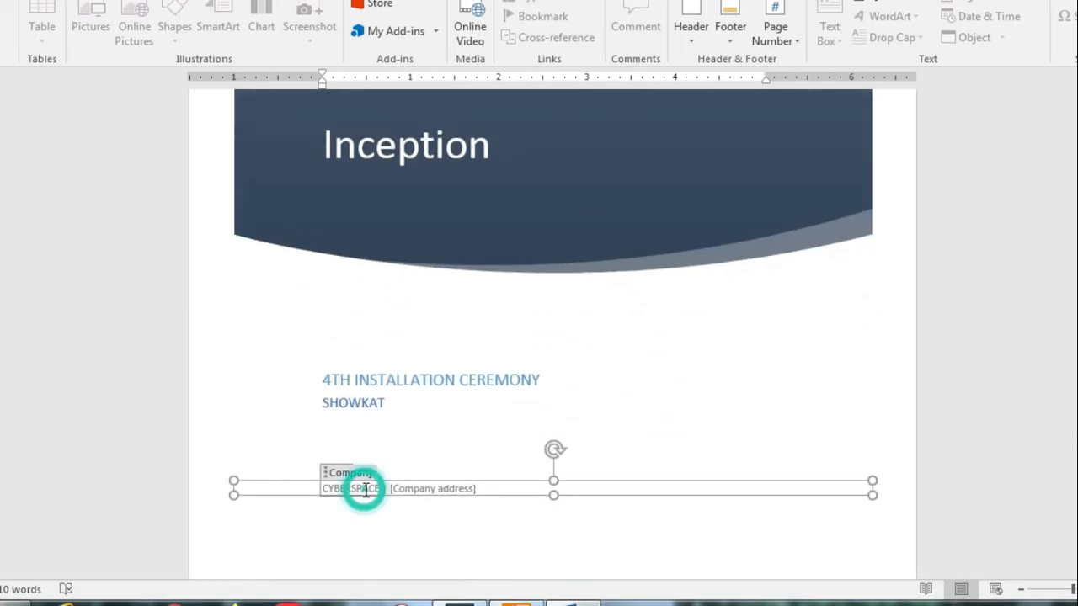
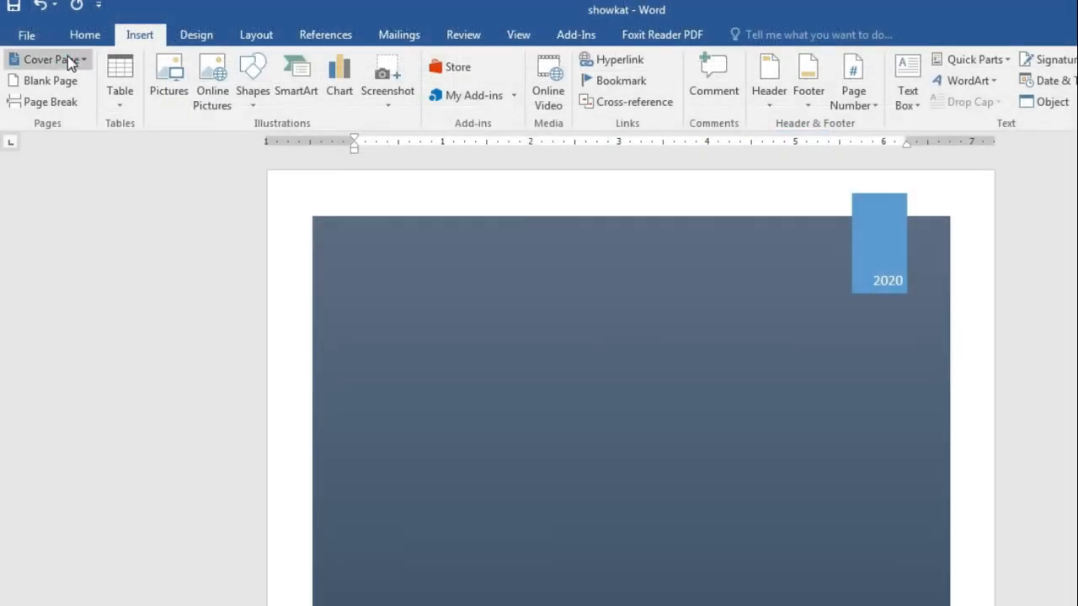
Step: Apply the Filigree cover page and scroll through the new INCEPTION cover to review it
left_click(68, 59)
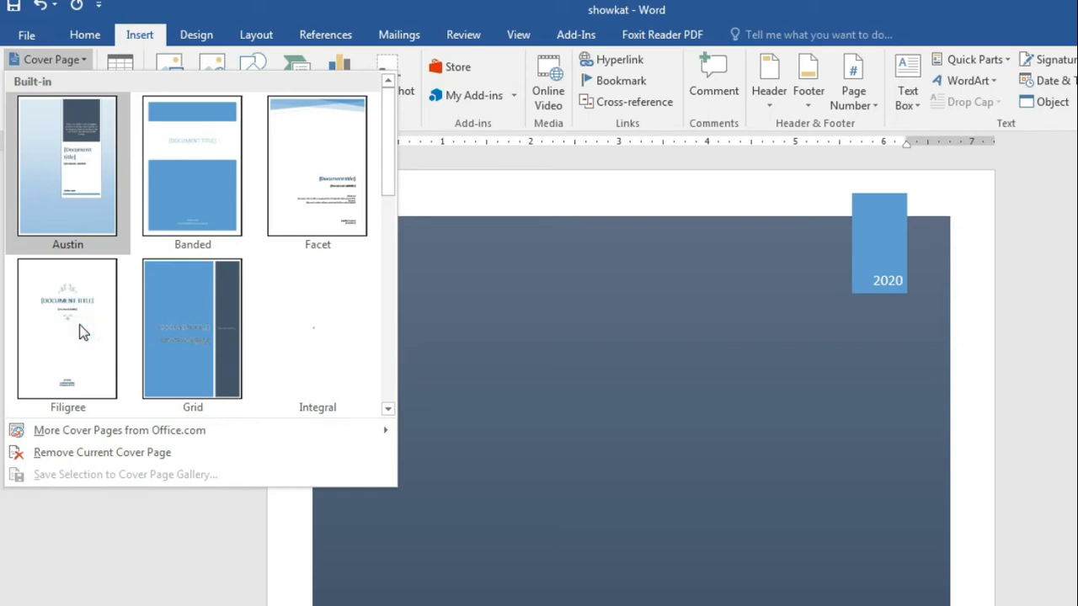
left_click(78, 324)
scroll(765, 440, "down", 3)
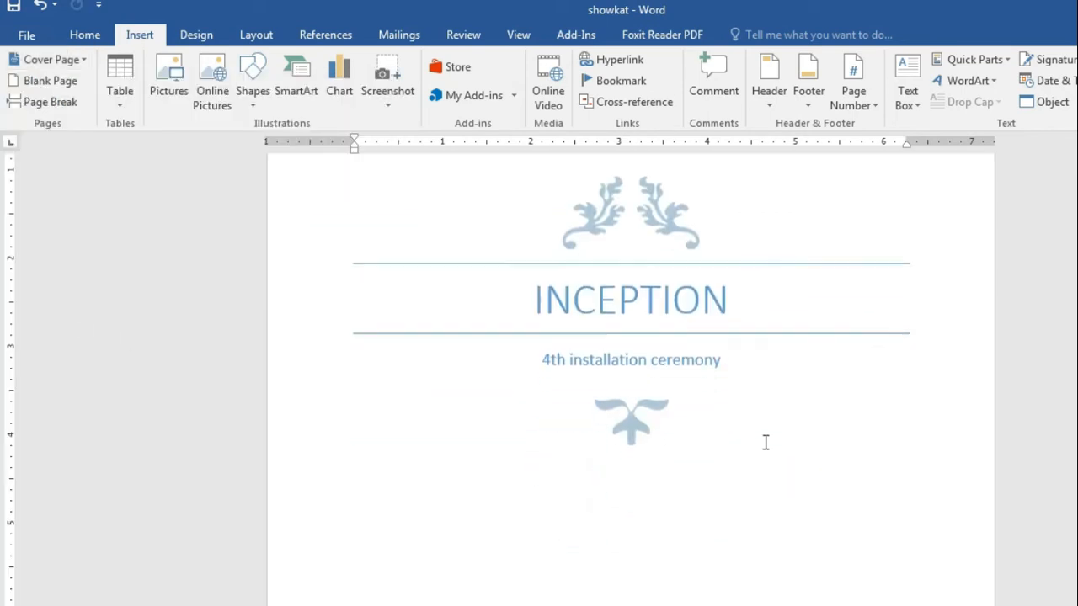
scroll(710, 413, "down", 5)
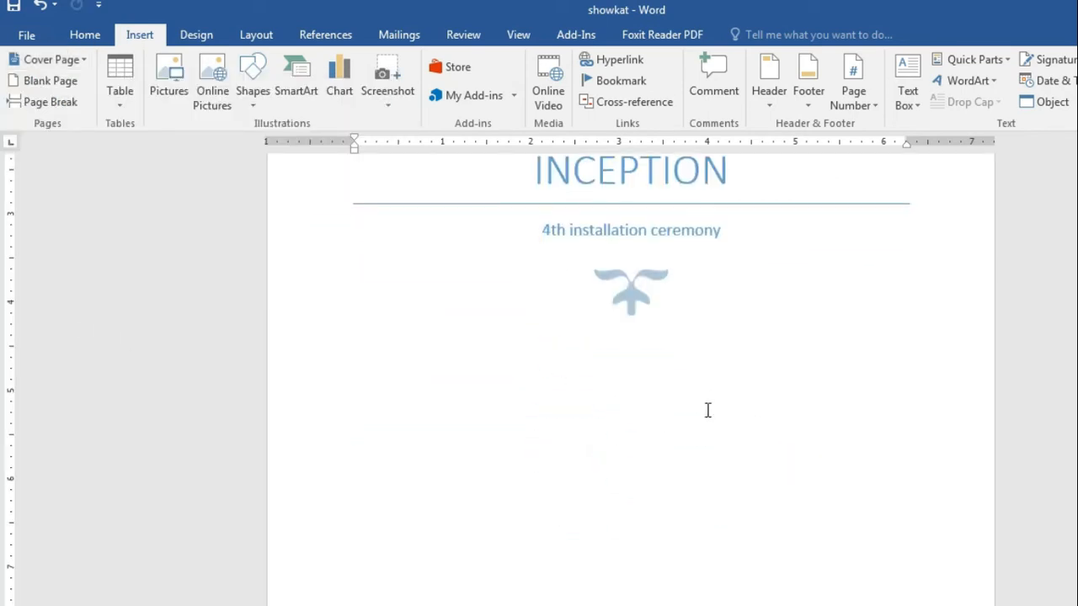
scroll(699, 375, "down", 1)
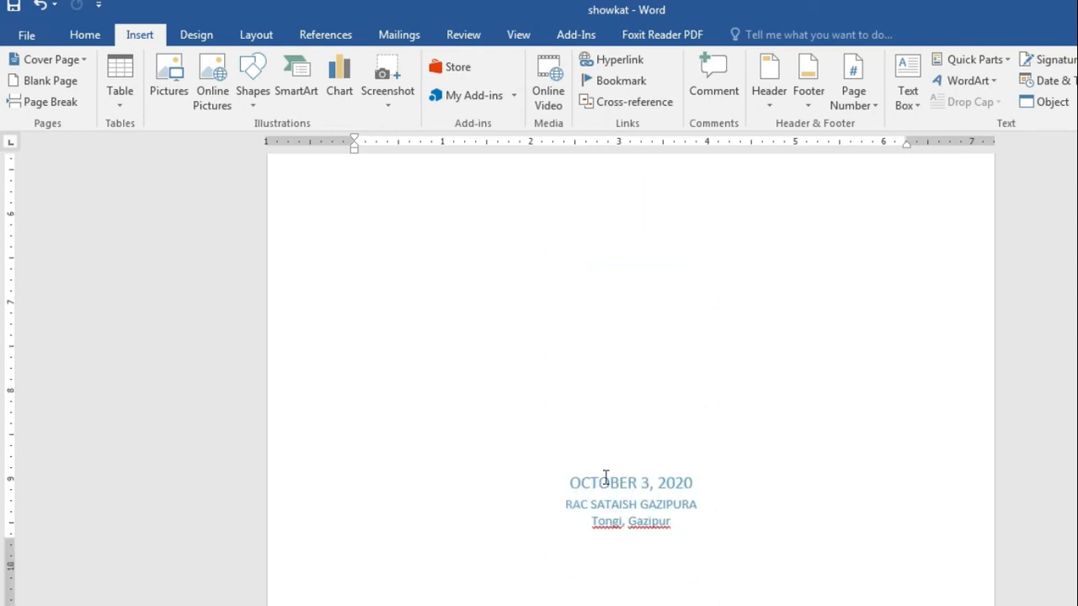
scroll(684, 476, "up", 6)
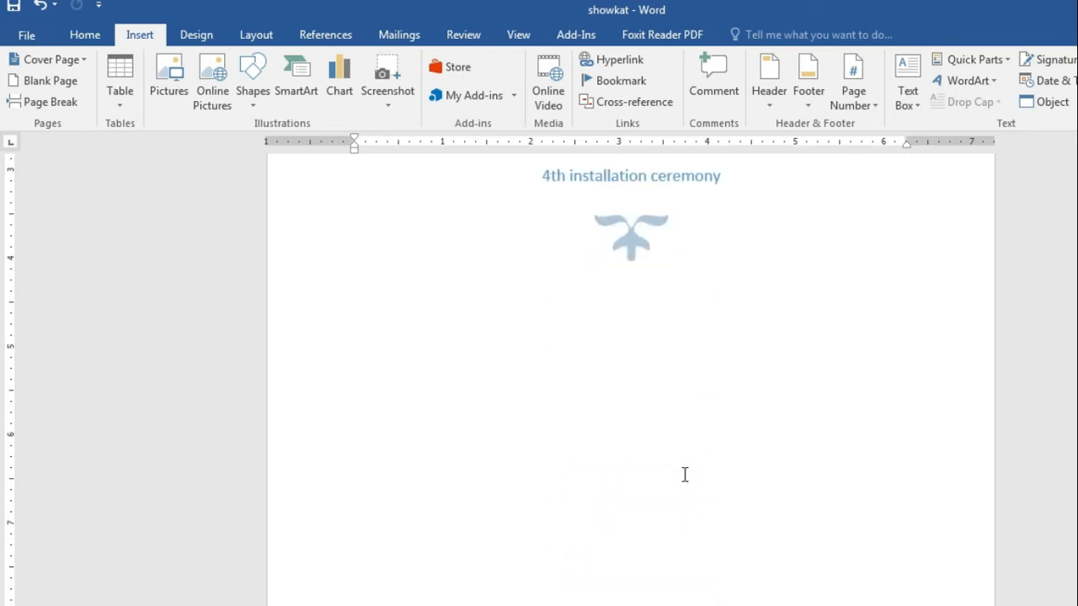
scroll(683, 472, "down", 1)
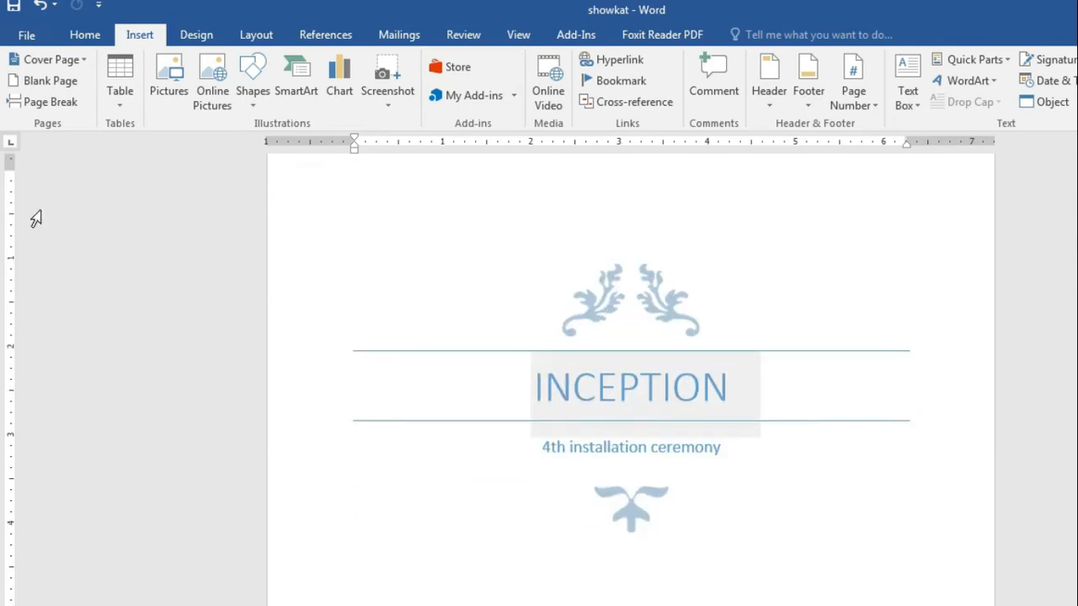
Step: Swap the cover to the Integral design and select its roadside cover photo
left_click(52, 61)
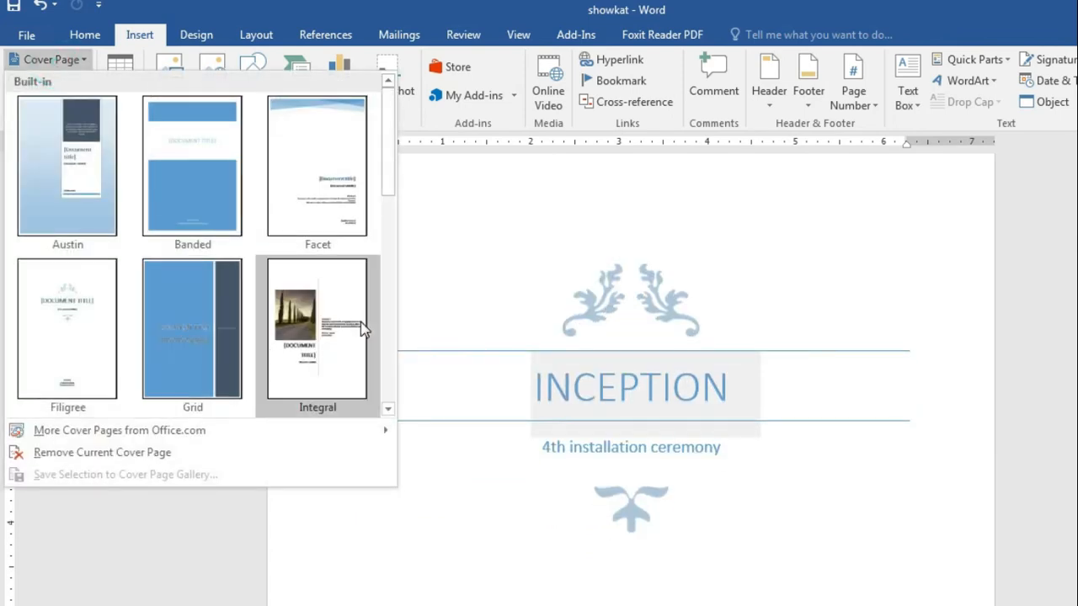
left_click(309, 327)
scroll(680, 335, "down", 5)
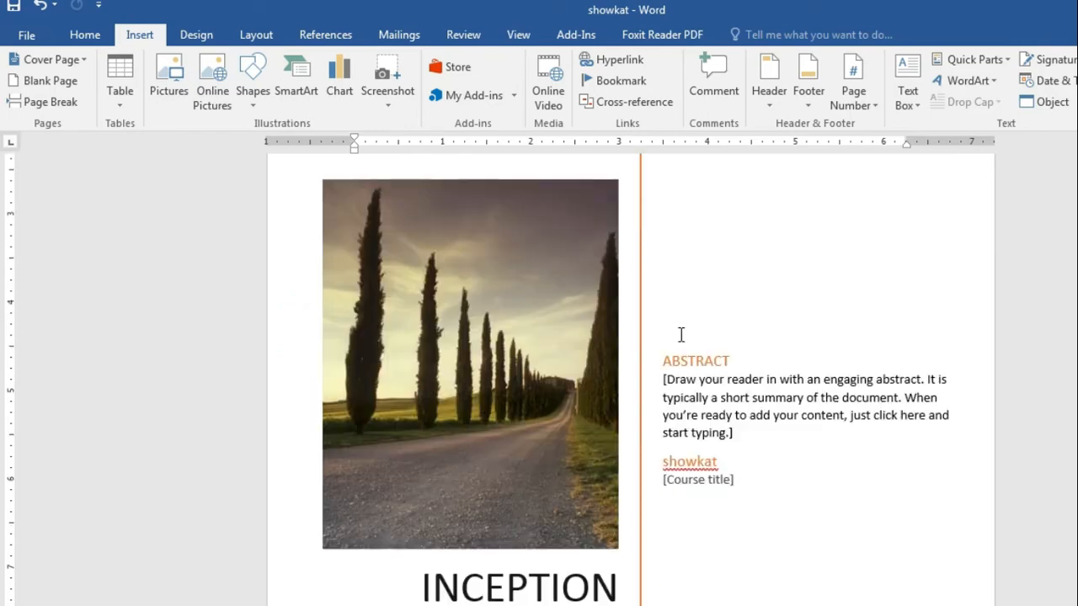
left_click(534, 294)
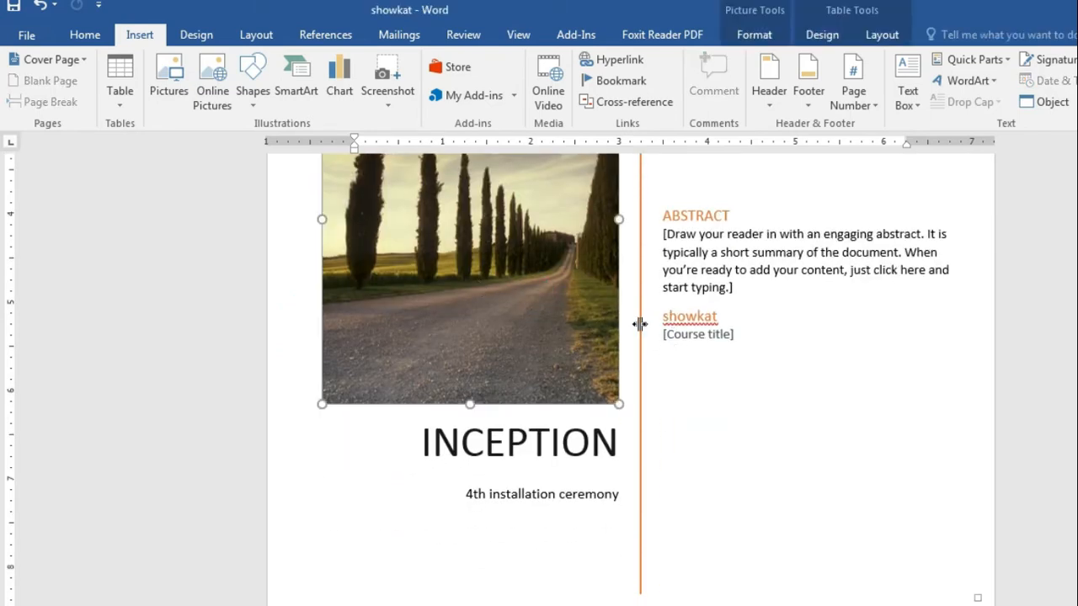
scroll(637, 323, "up", 2)
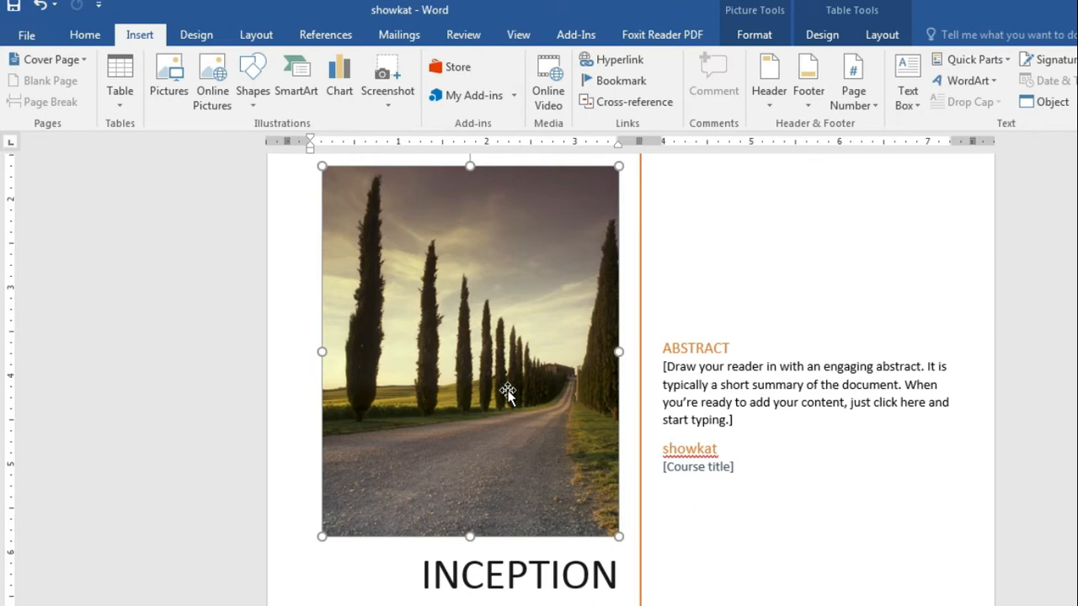
Step: Type 'This is one of the best' into the cover's Abstract placeholder
left_click(665, 365)
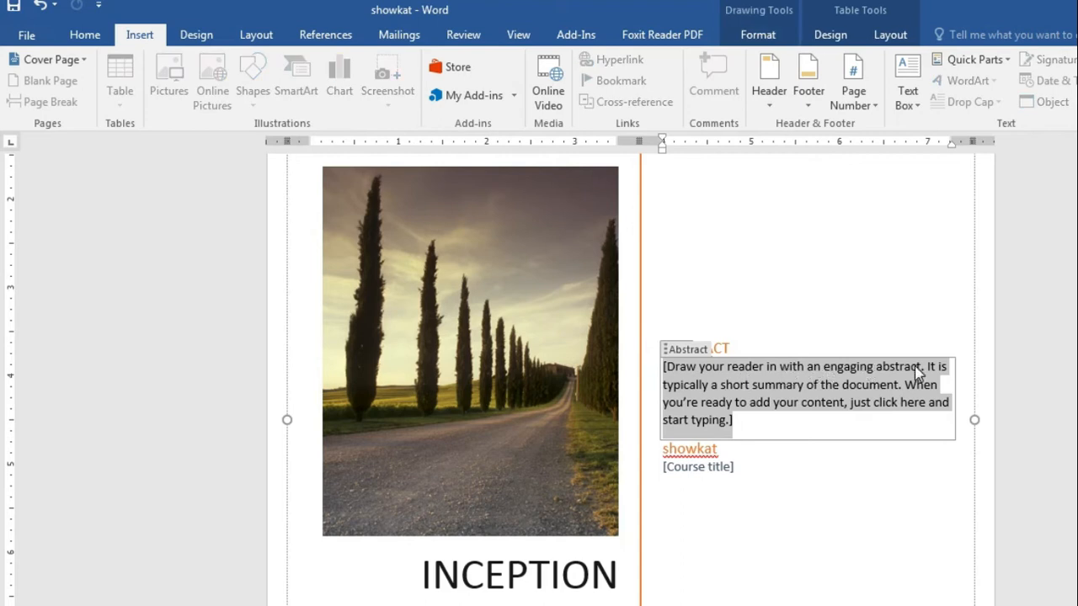
left_click(872, 404)
left_click(853, 388)
type("Th")
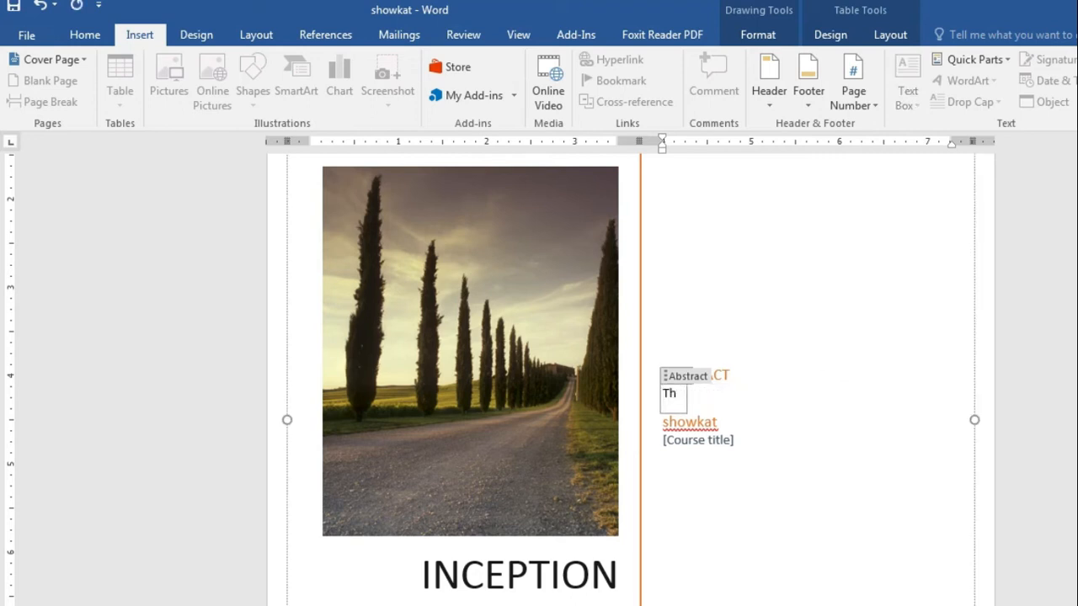
type("is is one ")
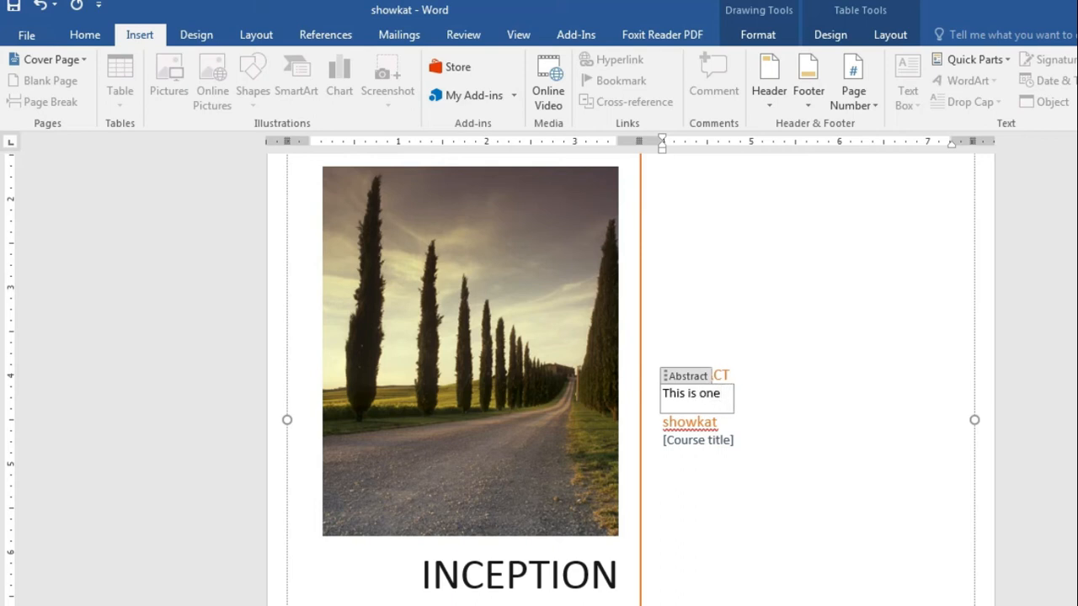
type("of the ")
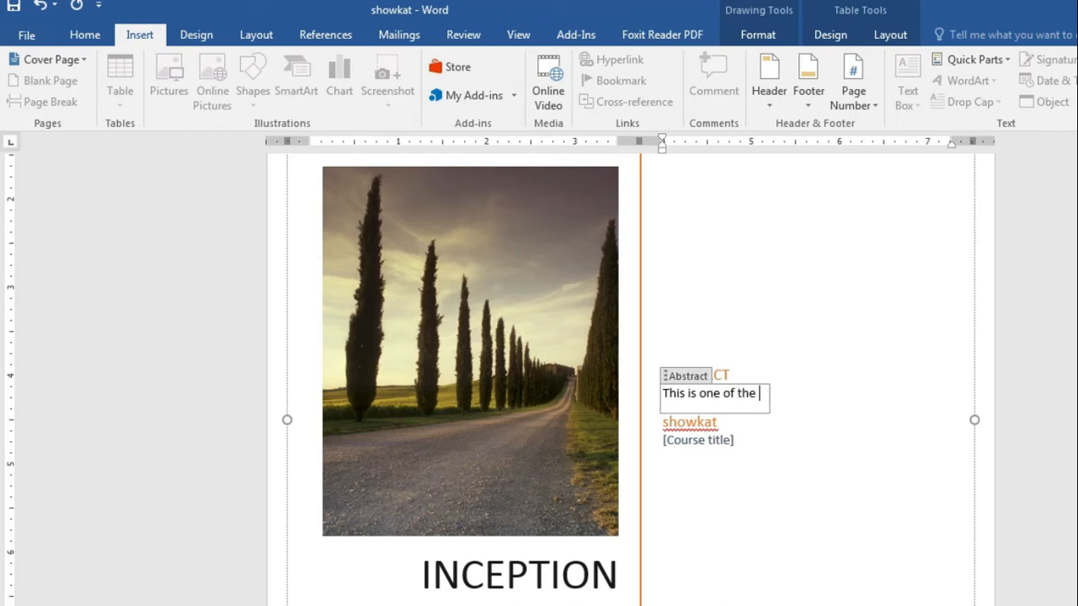
type("best")
left_click(875, 398)
left_click(855, 330)
left_click(729, 374)
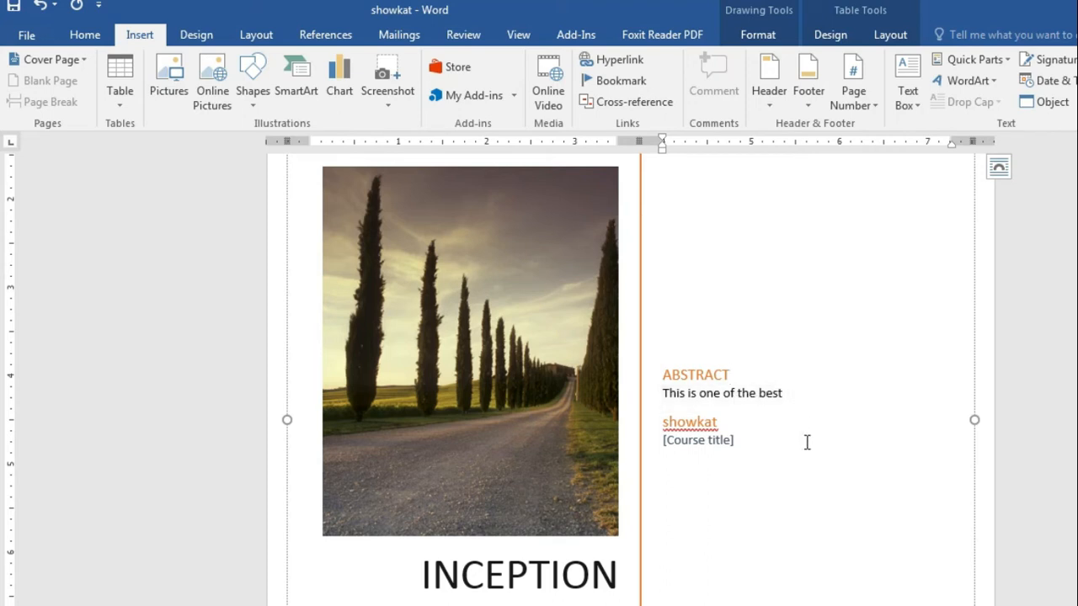
Step: Select the [Course title] placeholder under the author name and delete it
left_click(690, 423)
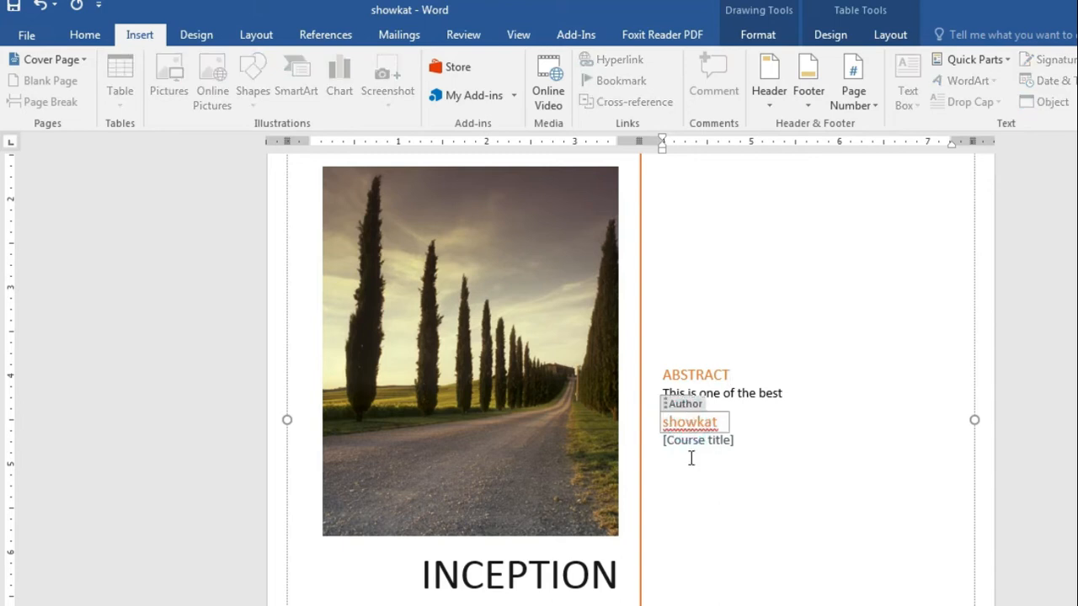
left_click(698, 447)
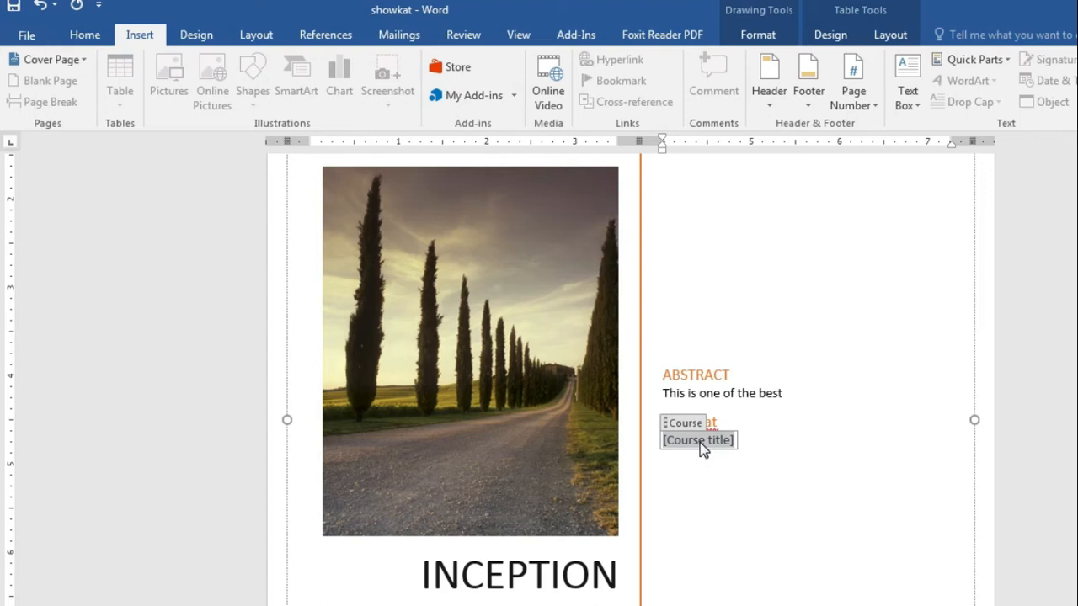
scroll(701, 443, "down", 5)
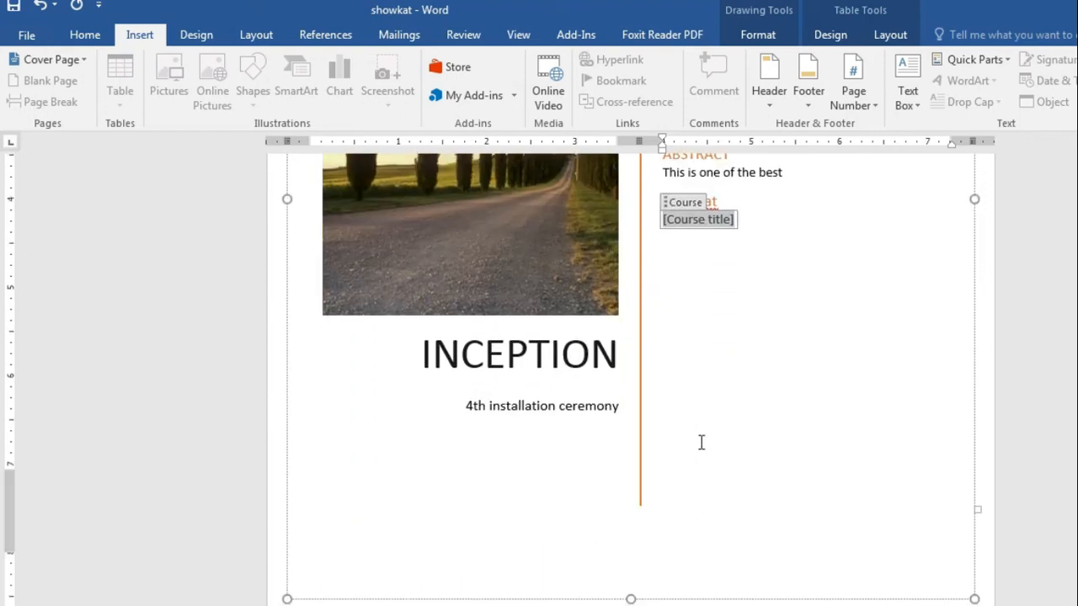
scroll(700, 443, "up", 3)
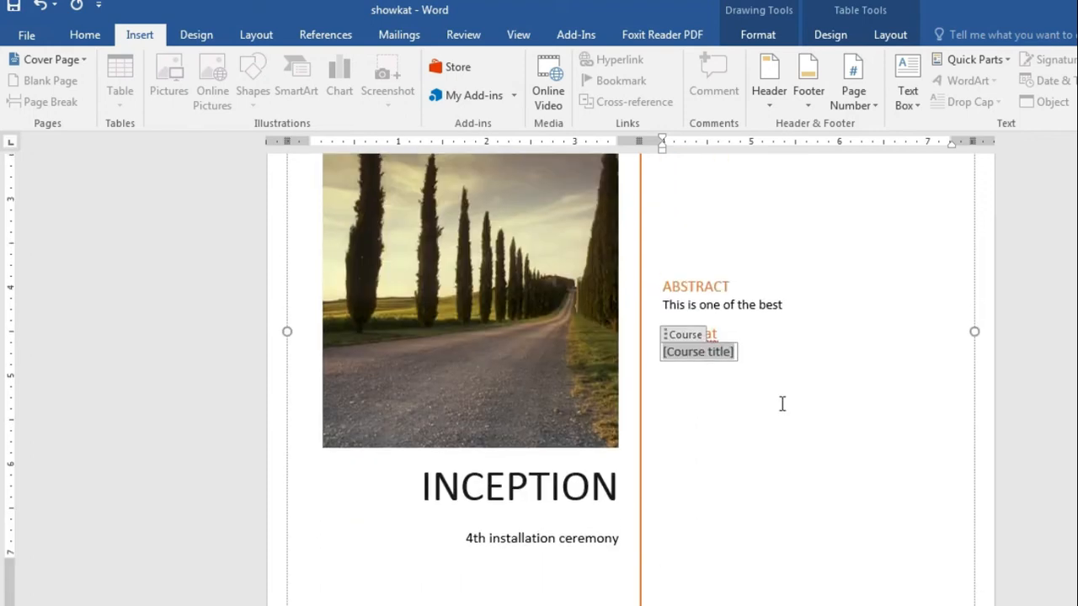
left_click(793, 342)
left_click(707, 351)
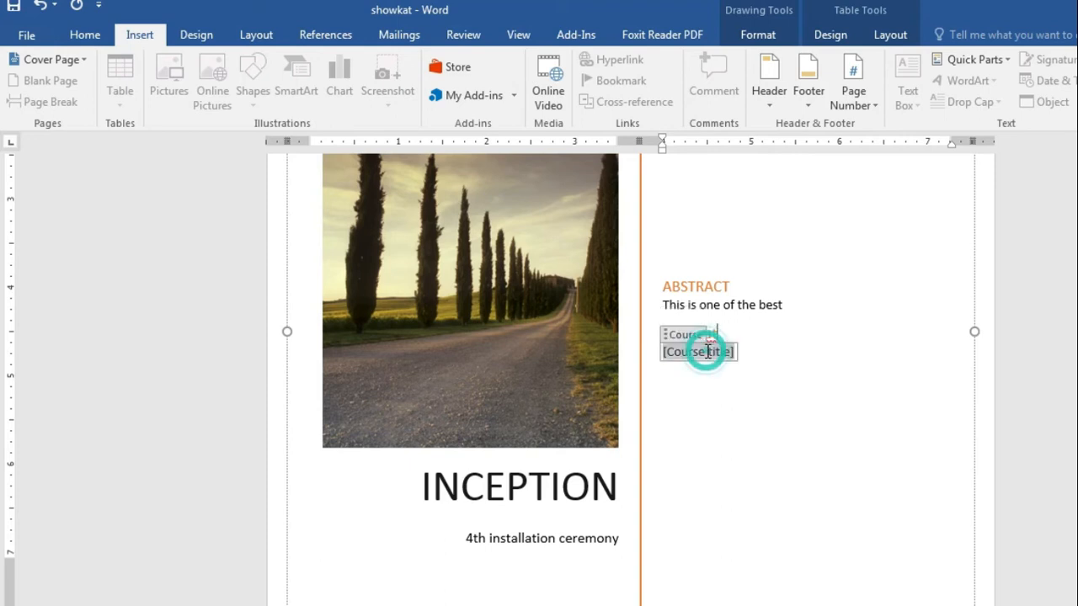
left_click(672, 335)
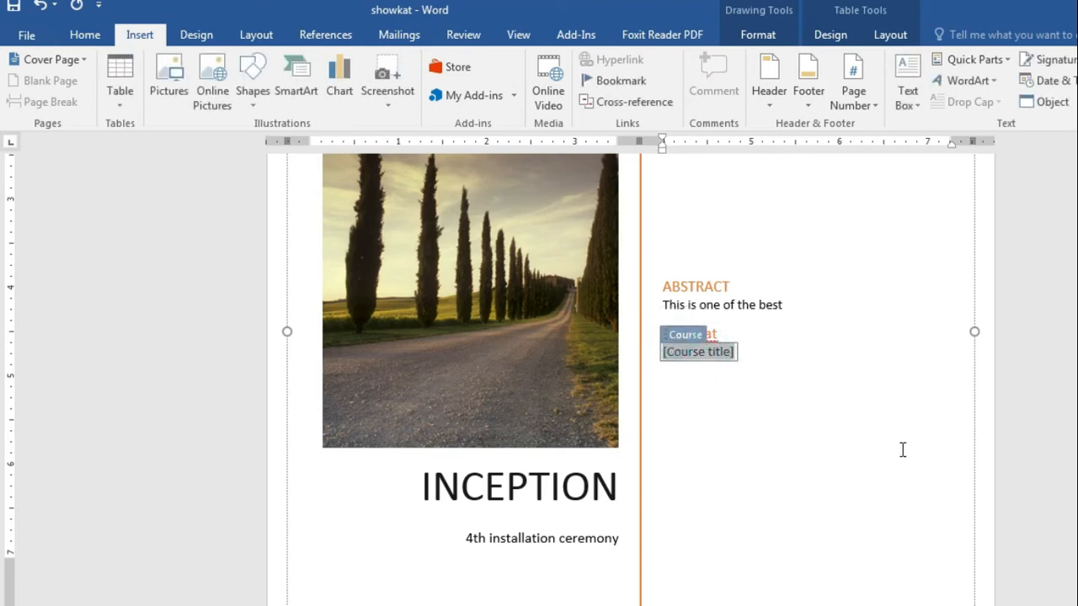
key("Delete")
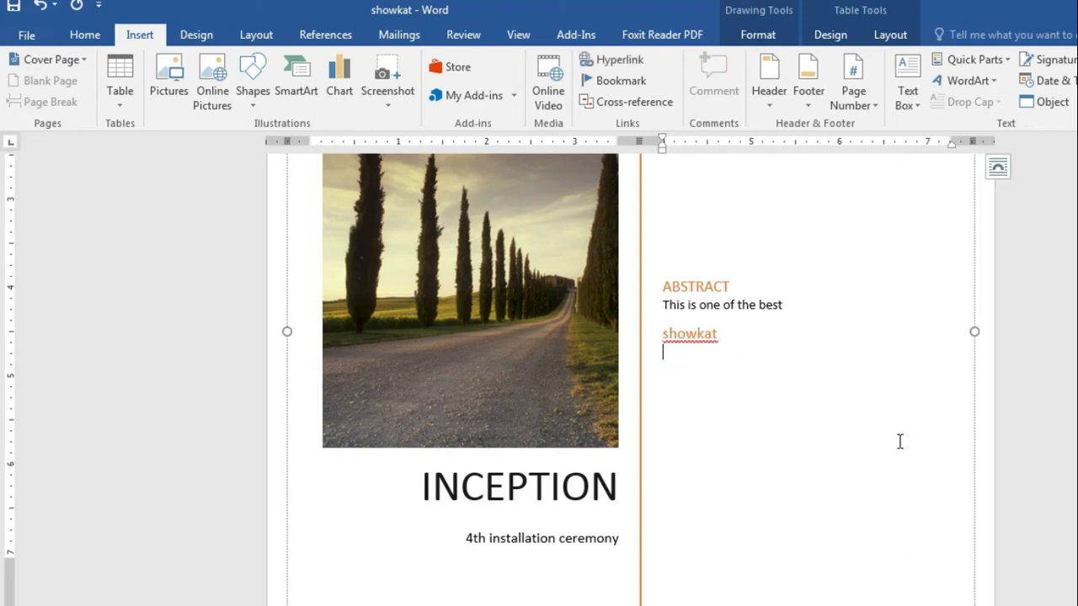
Step: Check the second page, then scroll back up to the top of the cover
scroll(811, 436, "down", 3)
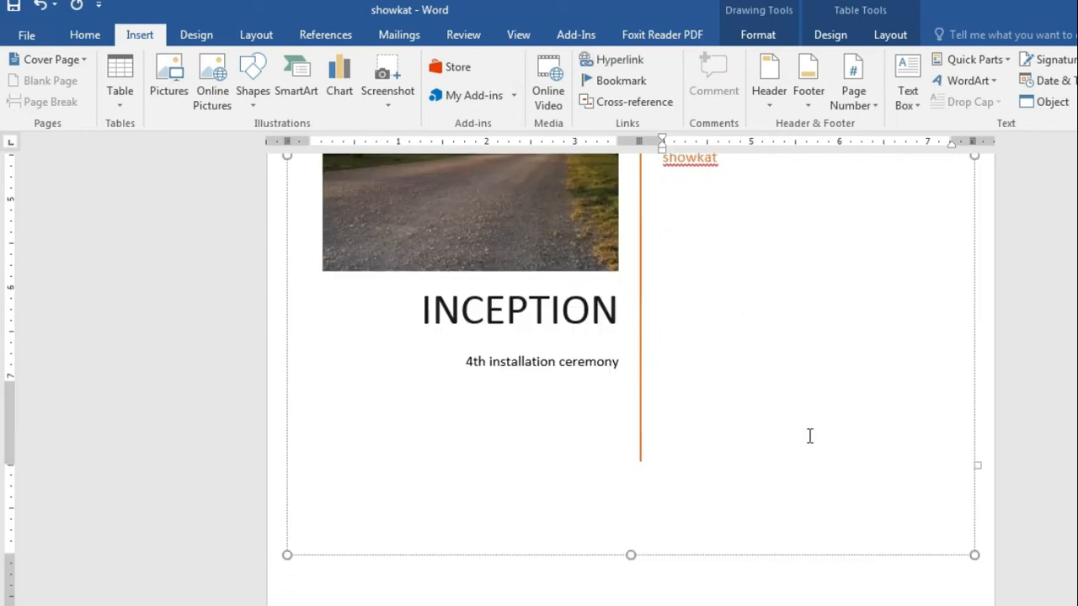
scroll(809, 435, "down", 6)
left_click(465, 442)
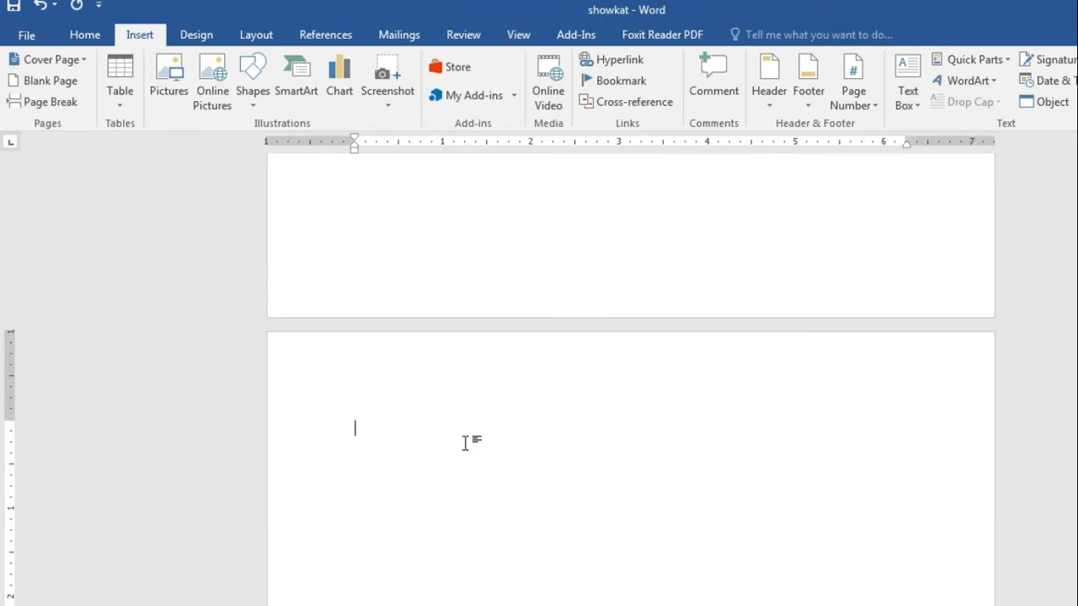
scroll(465, 442, "up", 9)
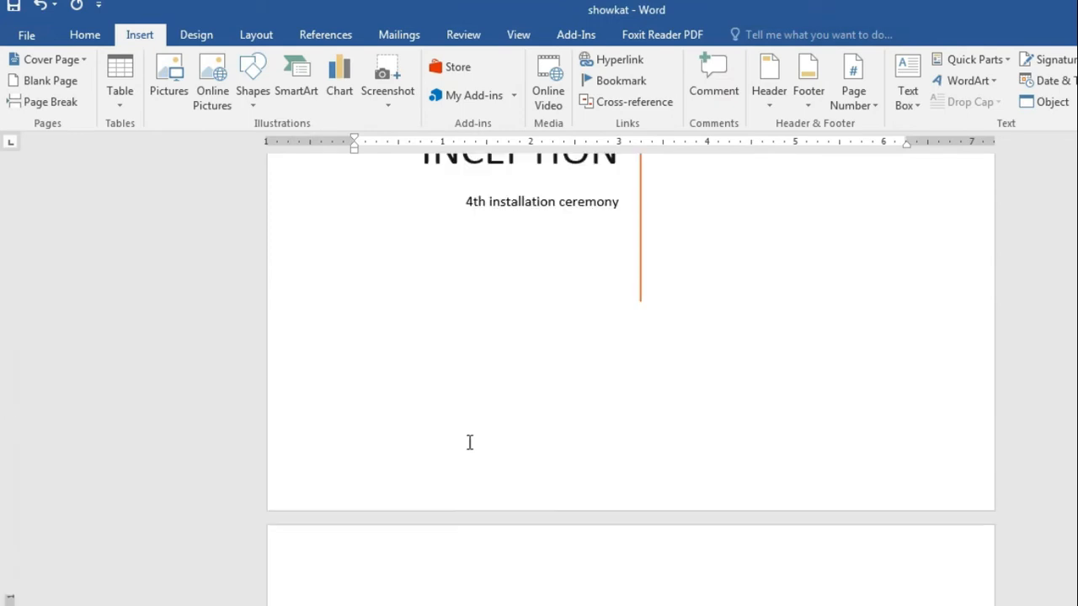
scroll(468, 443, "up", 5)
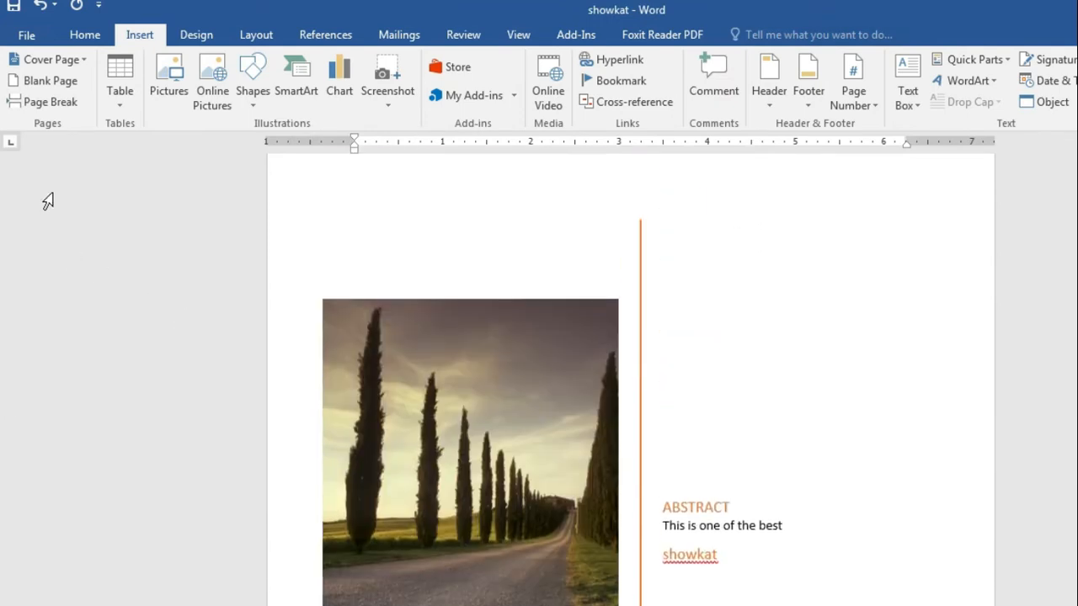
left_click(56, 59)
Step: Remove the current cover page, then highlight 'blank' in Foxit's Class-4 outline
left_click(114, 454)
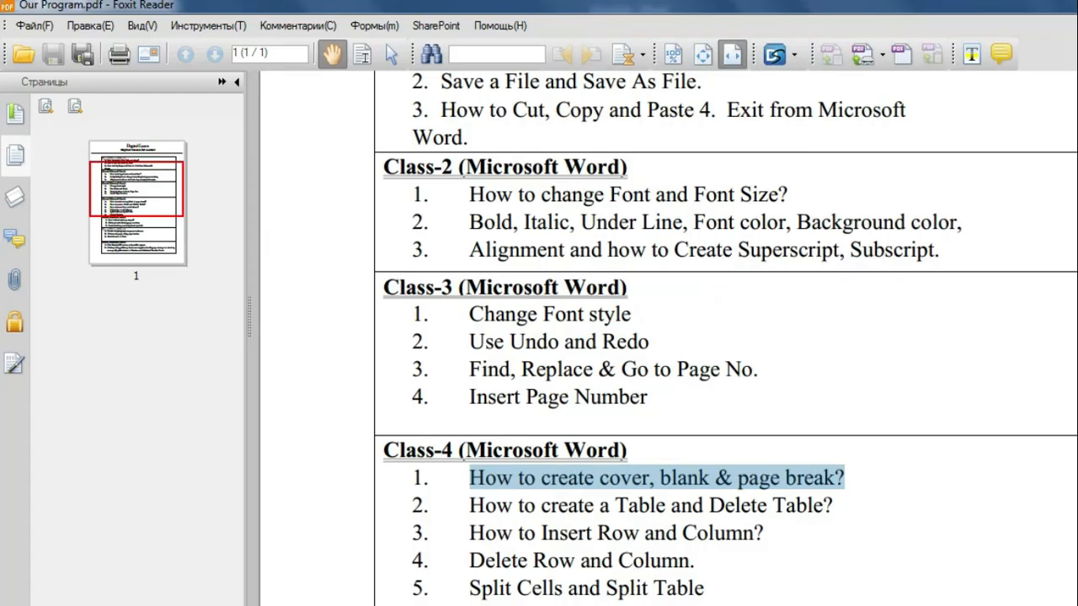
left_click(665, 480)
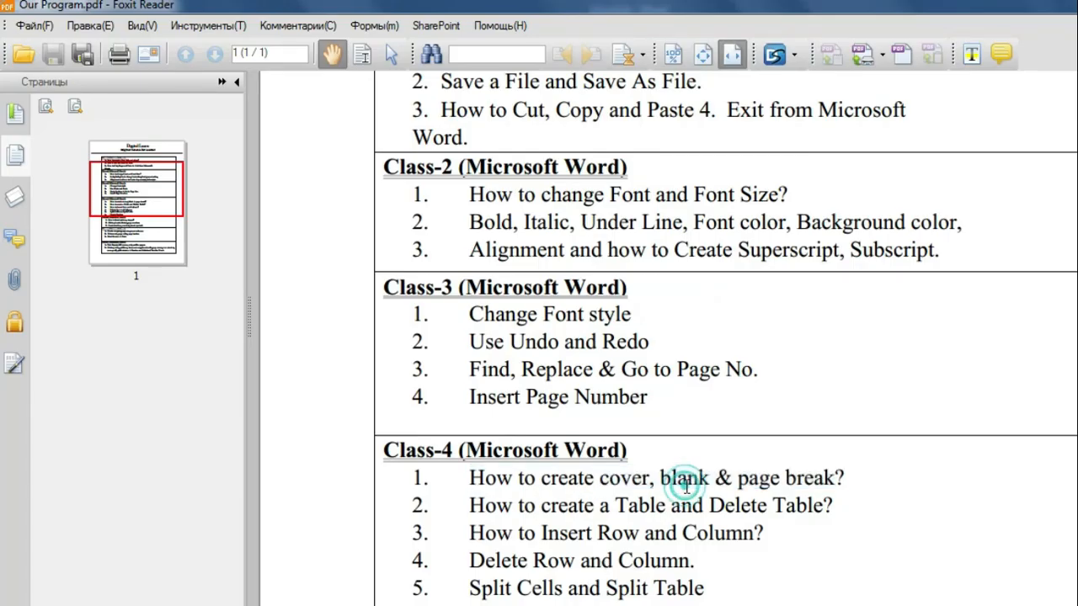
left_click_drag(662, 478, 833, 478)
left_click(1075, 4)
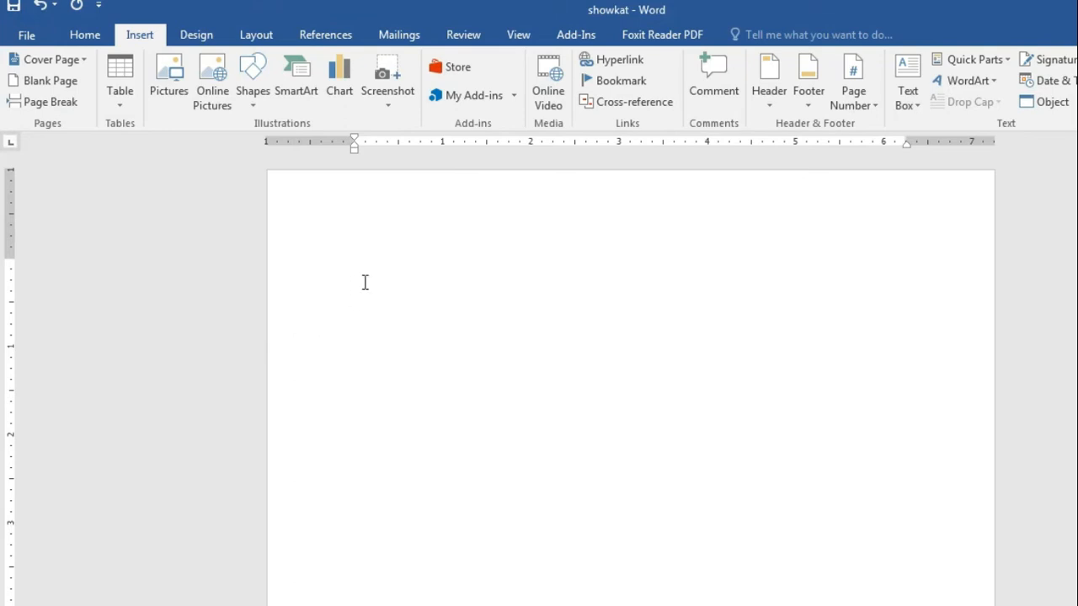
Step: Type sample text 'fuihuhghfdhdfhuihg' and insert a blank page after it
type("fuihuhghfdhdfhuihgua")
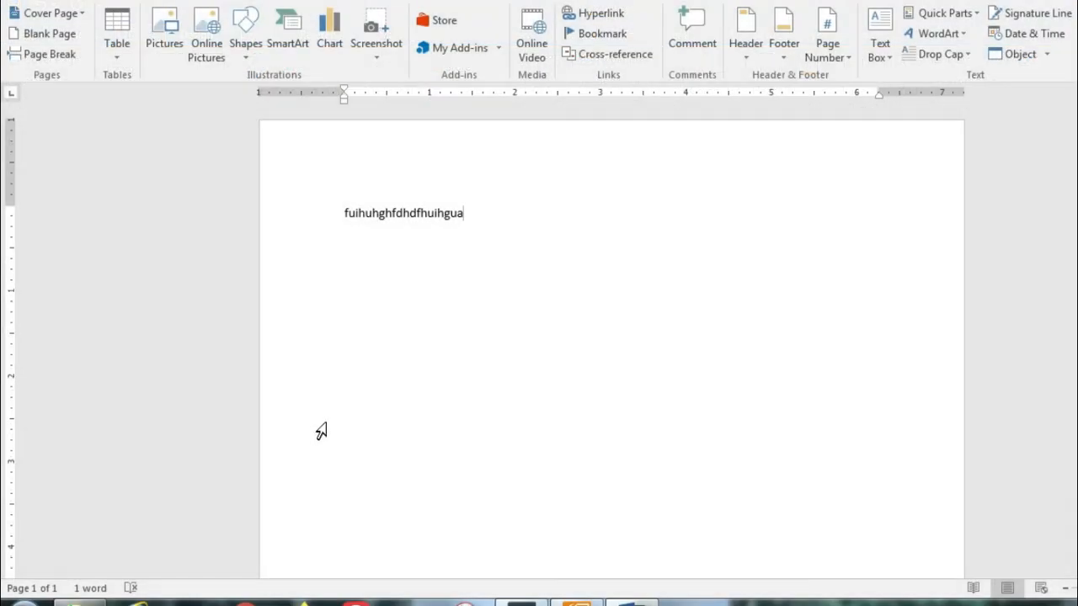
left_click(39, 42)
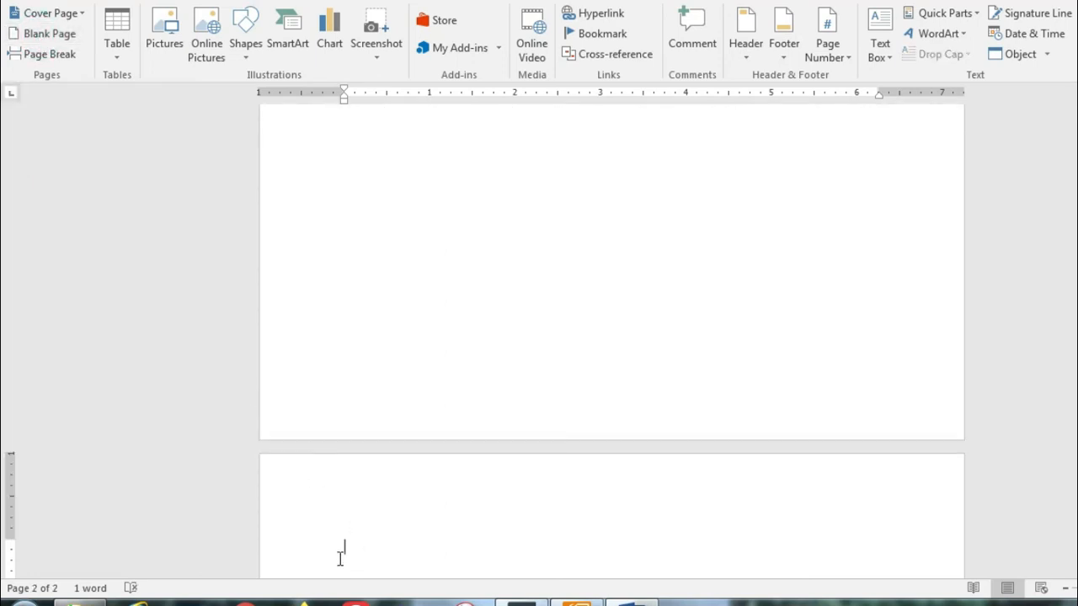
scroll(359, 526, "down", 2)
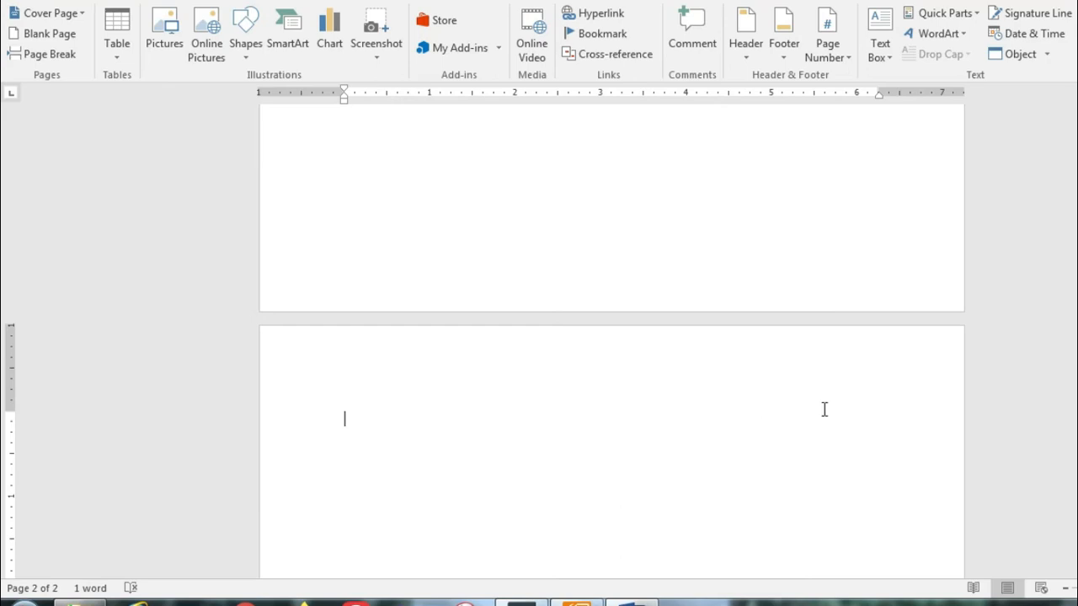
scroll(741, 455, "down", 1)
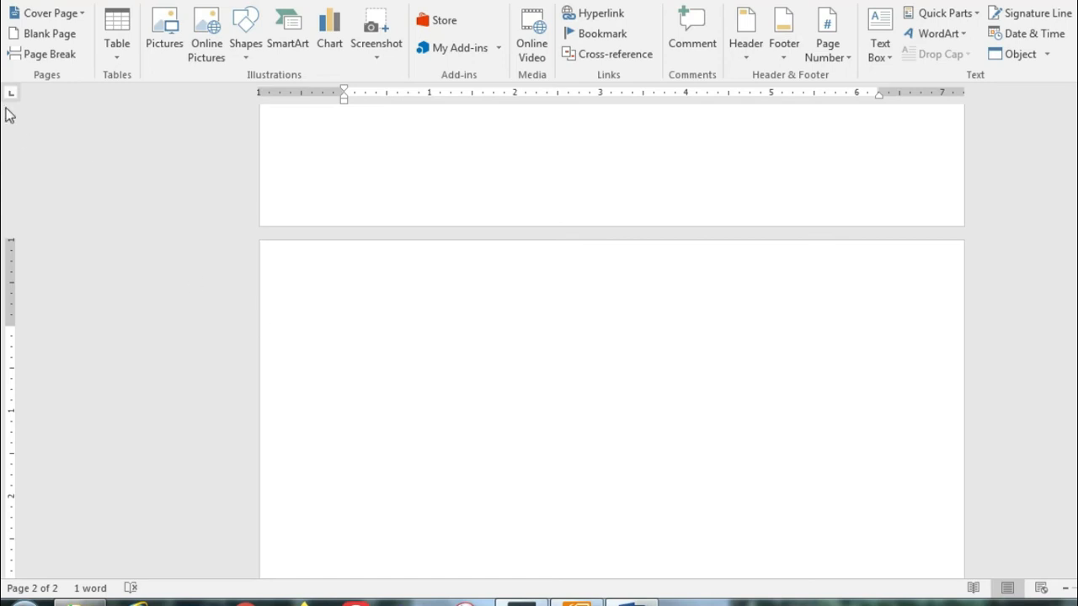
Step: Add five blank pages, then select all and delete them, leaving one page
left_click(43, 32)
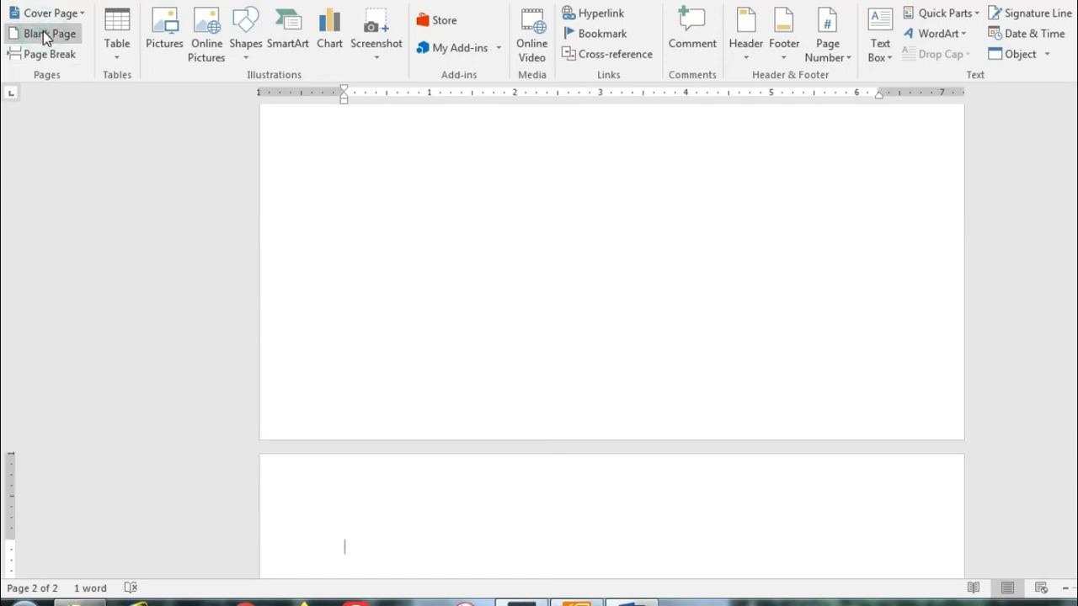
left_click(43, 32)
left_click(43, 32)
left_click(43, 32)
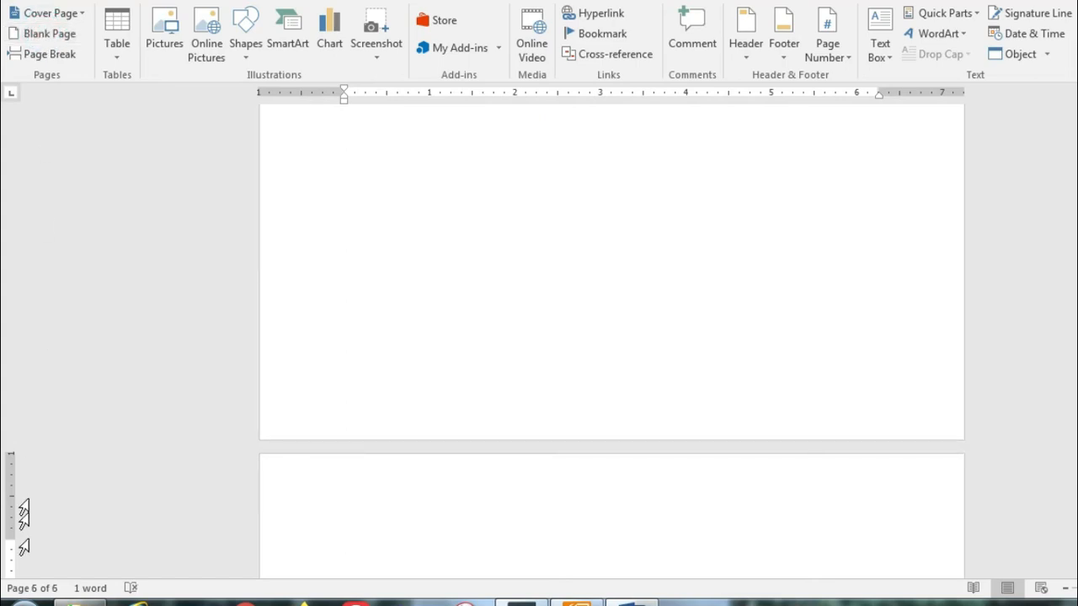
left_click(62, 37)
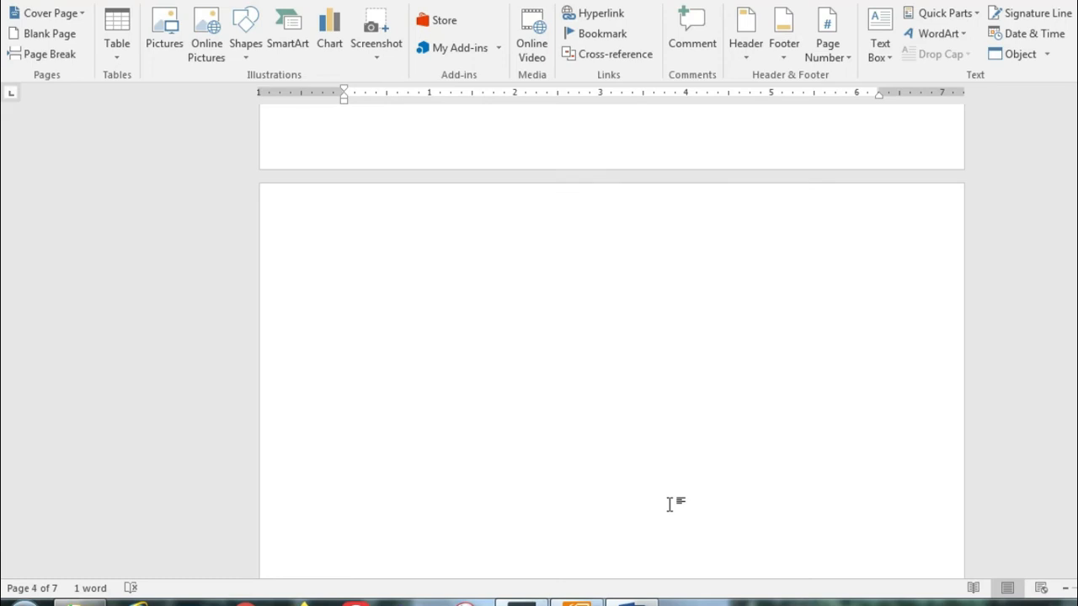
key("ctrl+a")
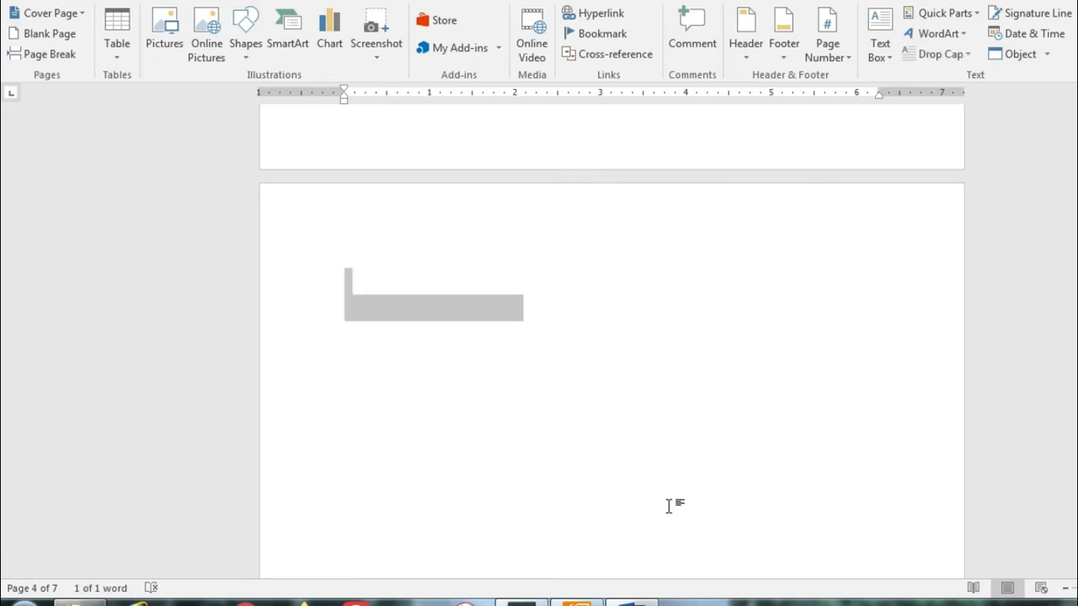
key("Delete")
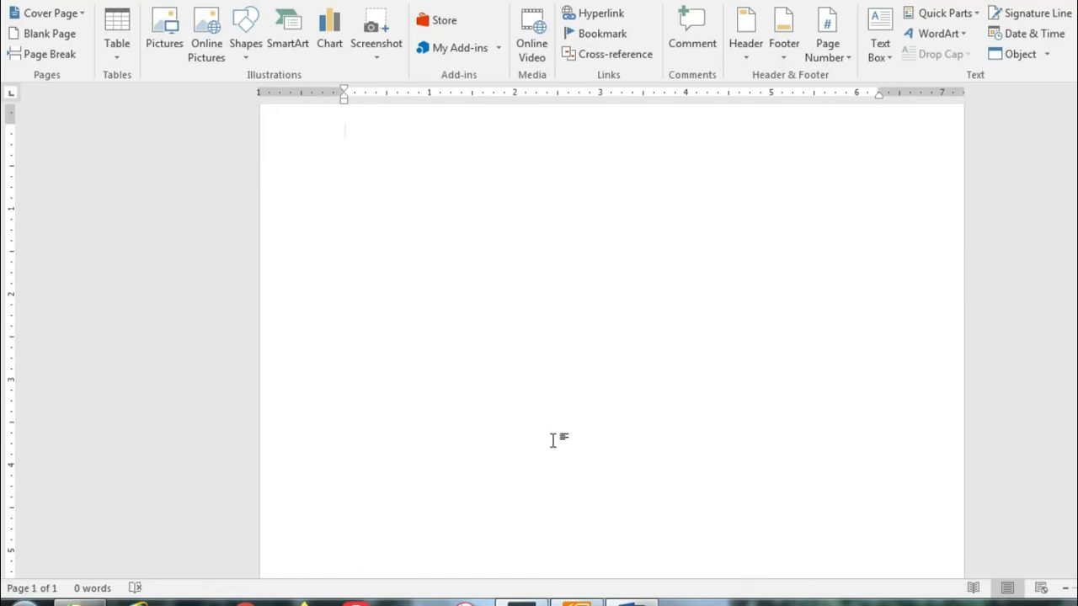
scroll(556, 439, "up", 2)
Step: Highlight 'page break' under Class-4 in the Foxit outline and return to Word
left_click(577, 603)
left_click(736, 412)
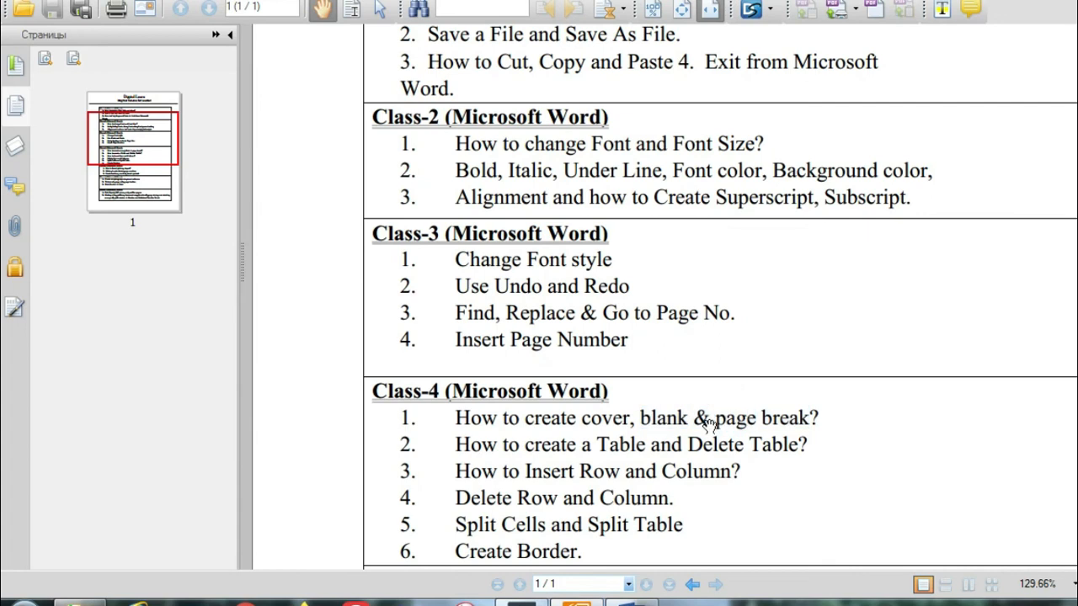
left_click_drag(716, 418, 808, 418)
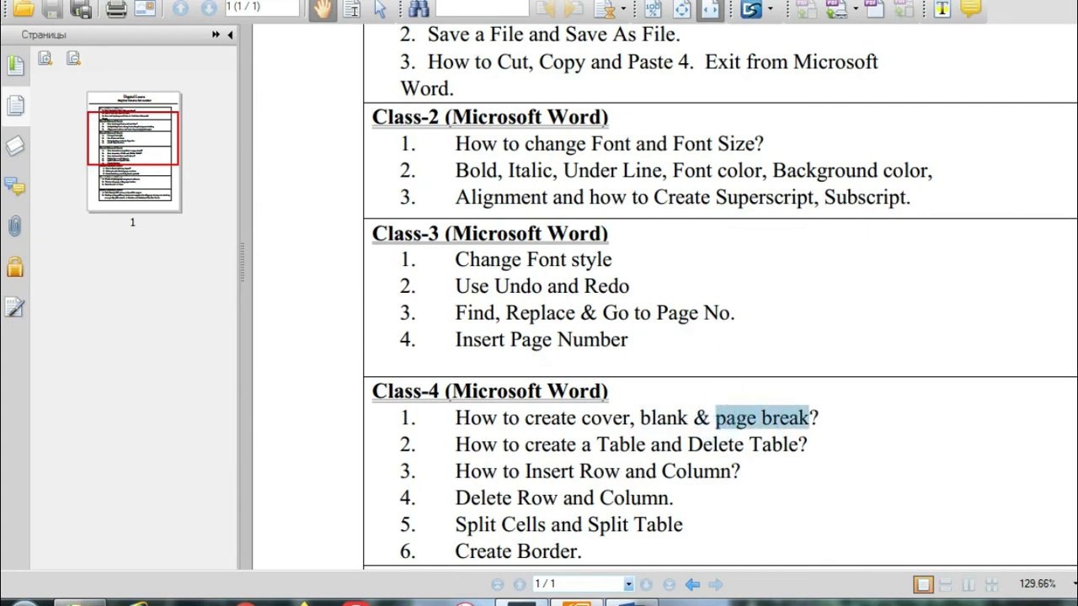
left_click(1044, 1)
Step: Type a line of repeated a's, b's and c's at the top of the page
left_click(355, 215)
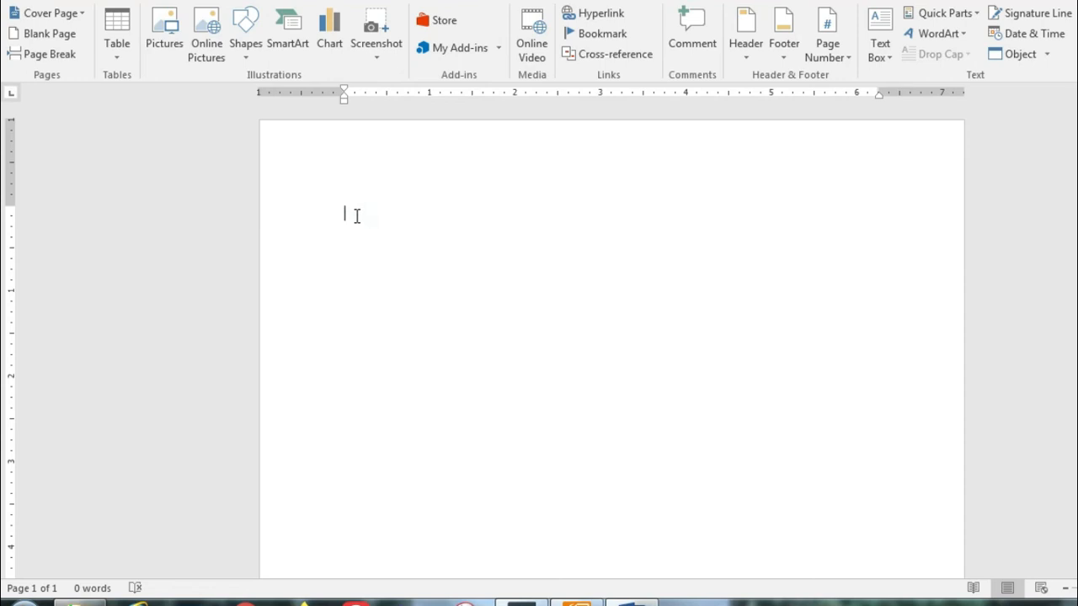
type("a")
type("aaaaaaaaaaaaaaaaaaaa")
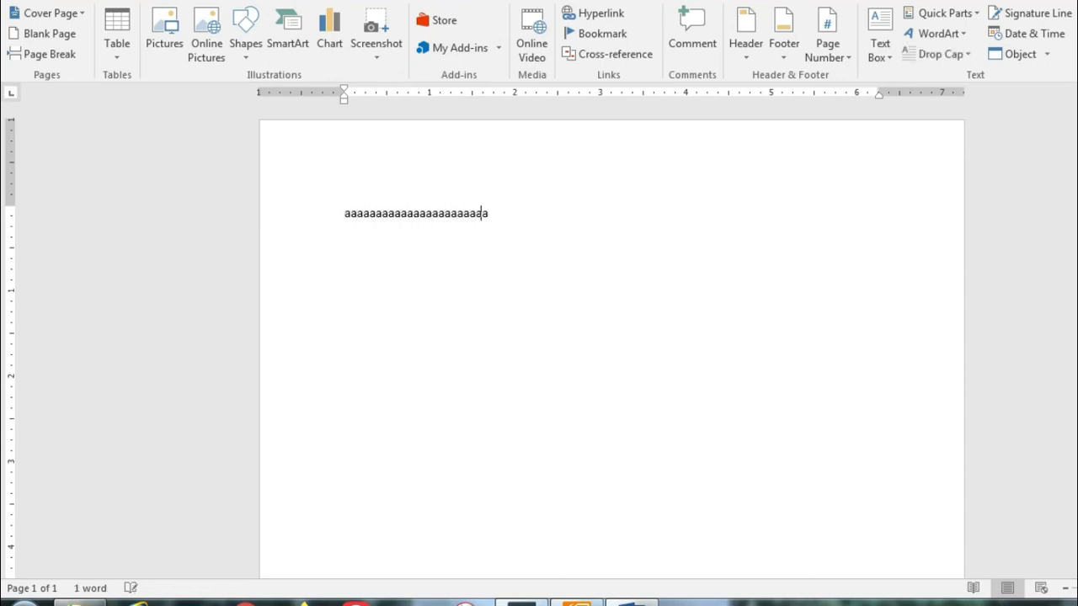
type("abbbbbbbbbbbbbbbbbb")
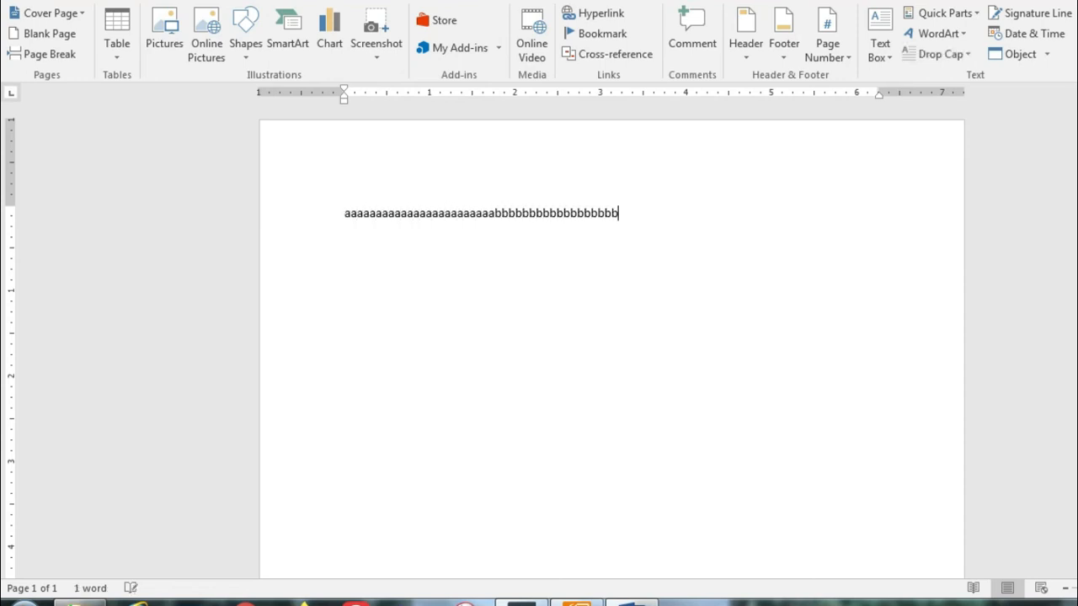
type("cccccccccccccccccccc")
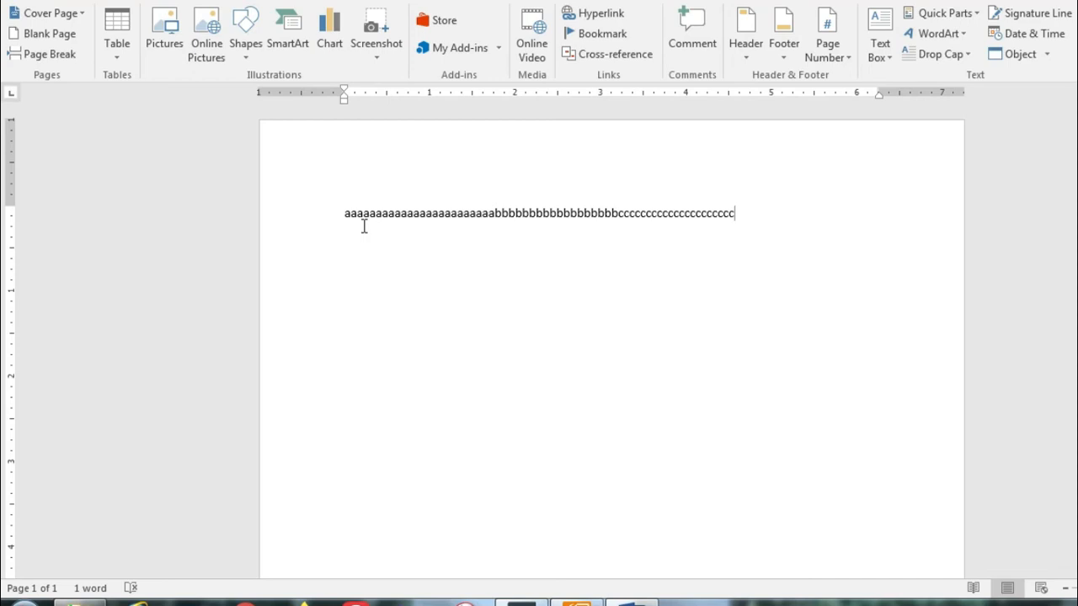
Step: Insert page breaks between the a's and b's and between the b's and c's
left_click(495, 214)
left_click(38, 57)
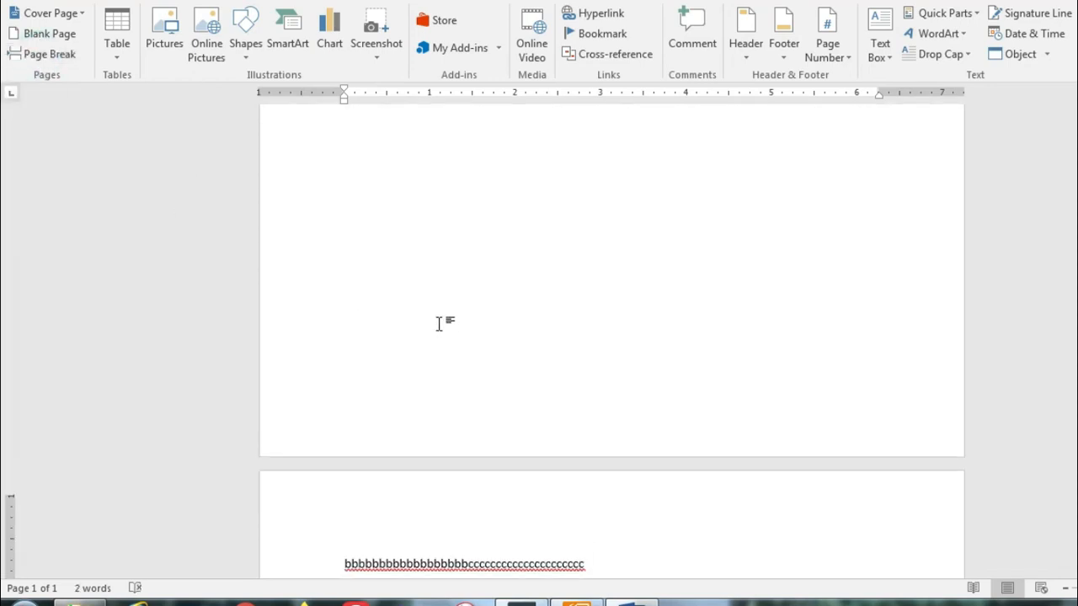
scroll(440, 324, "up", 4)
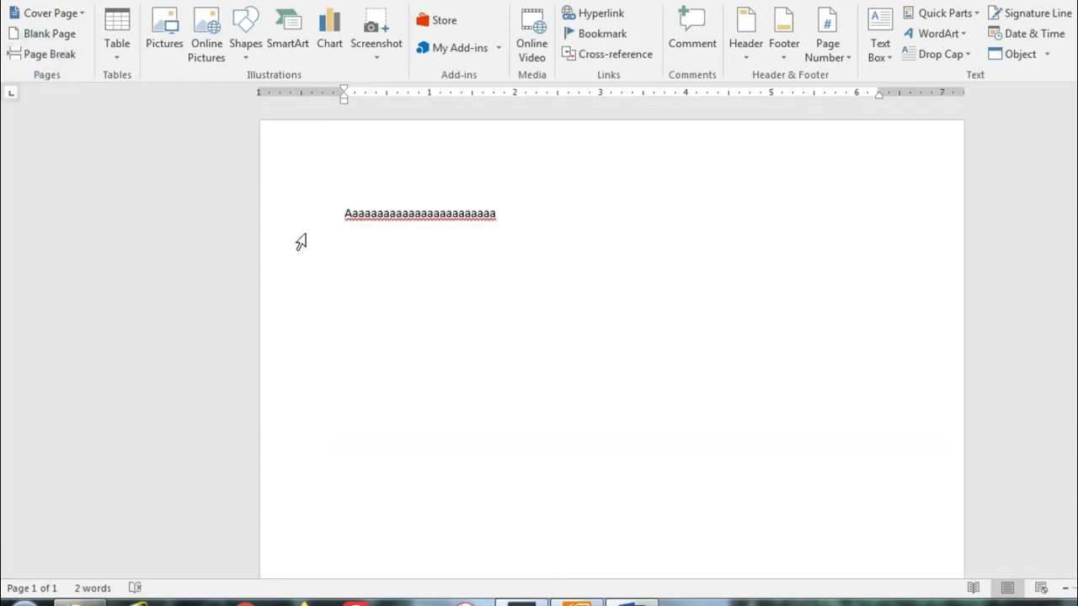
scroll(534, 311, "down", 10)
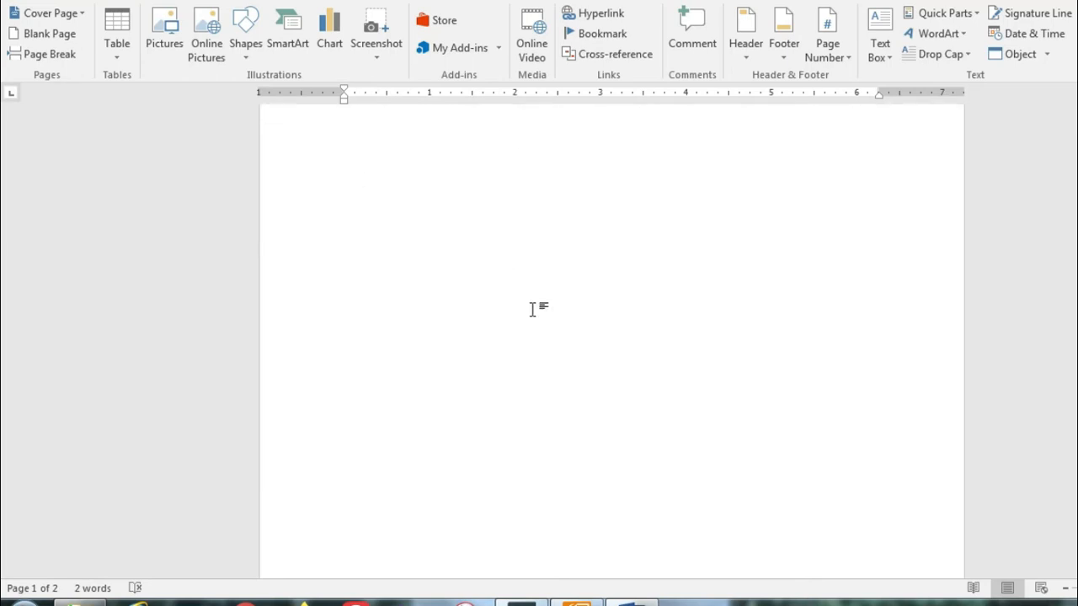
scroll(537, 317, "down", 6)
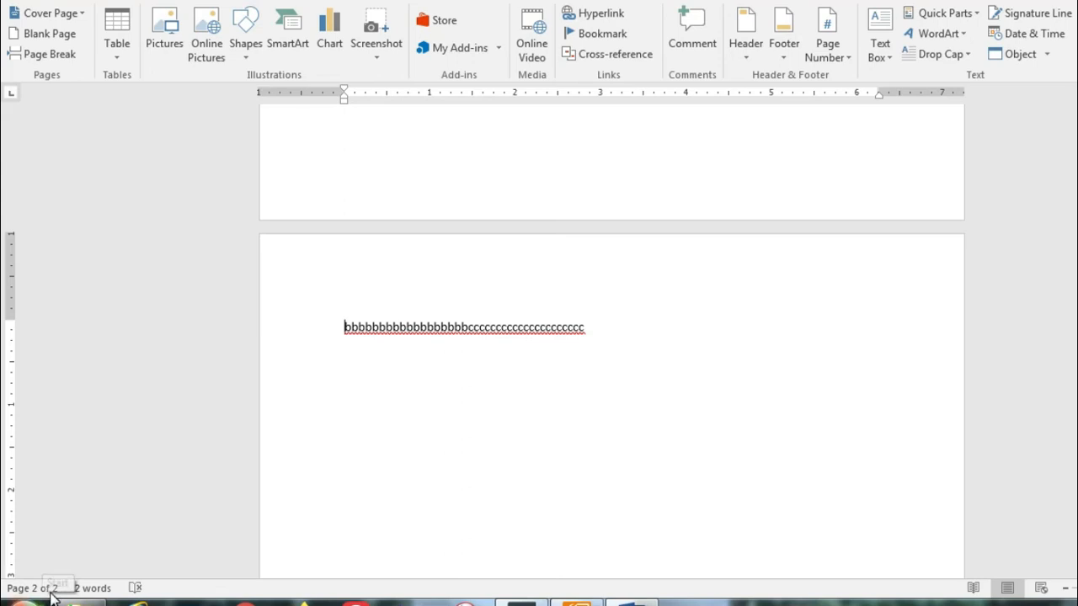
left_click(469, 327)
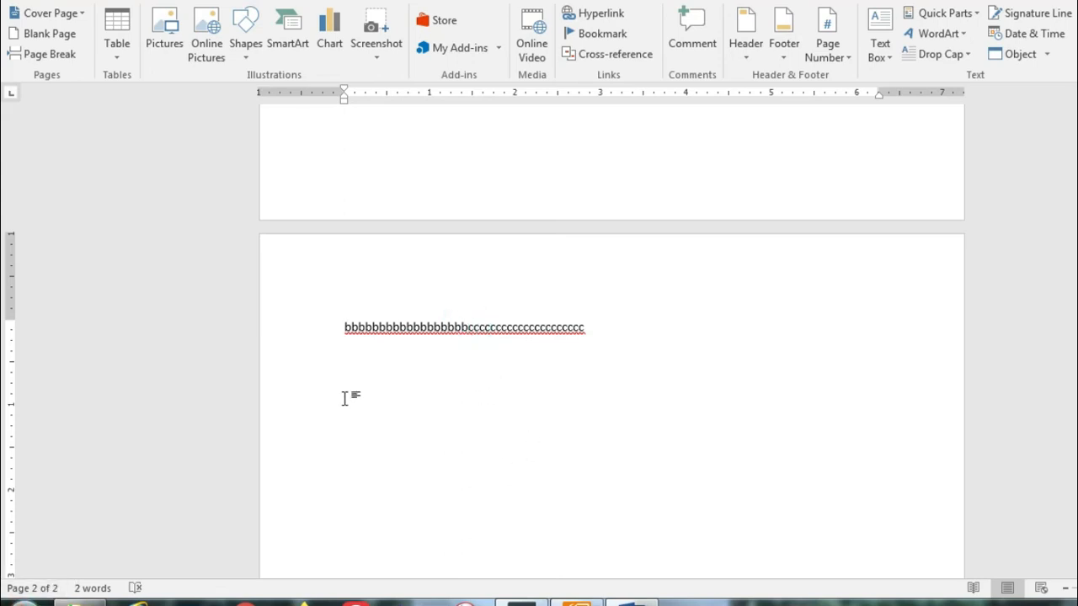
left_click(44, 54)
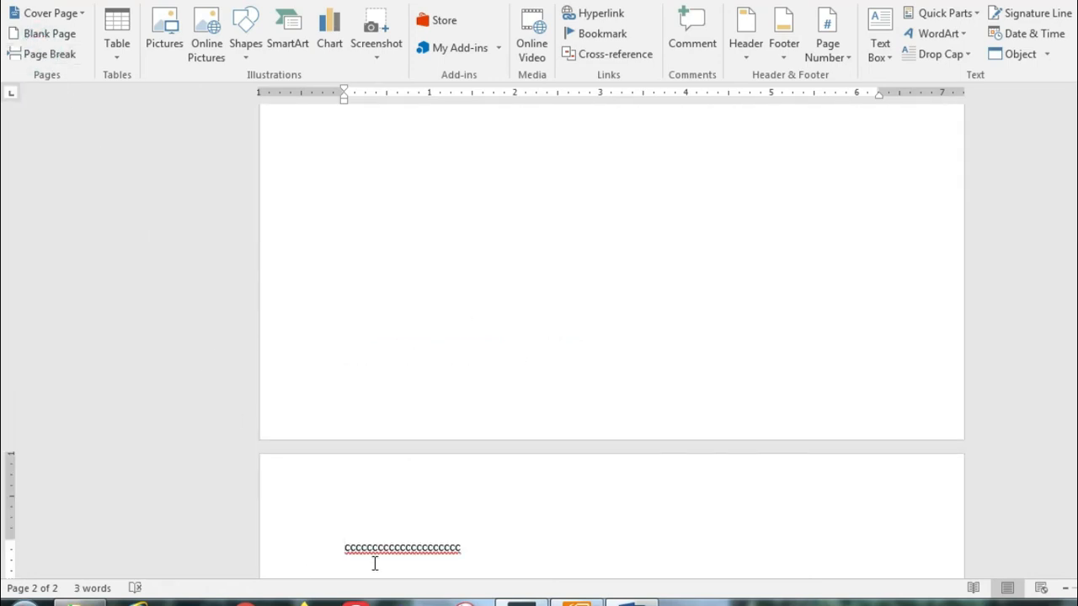
scroll(406, 497, "up", 3)
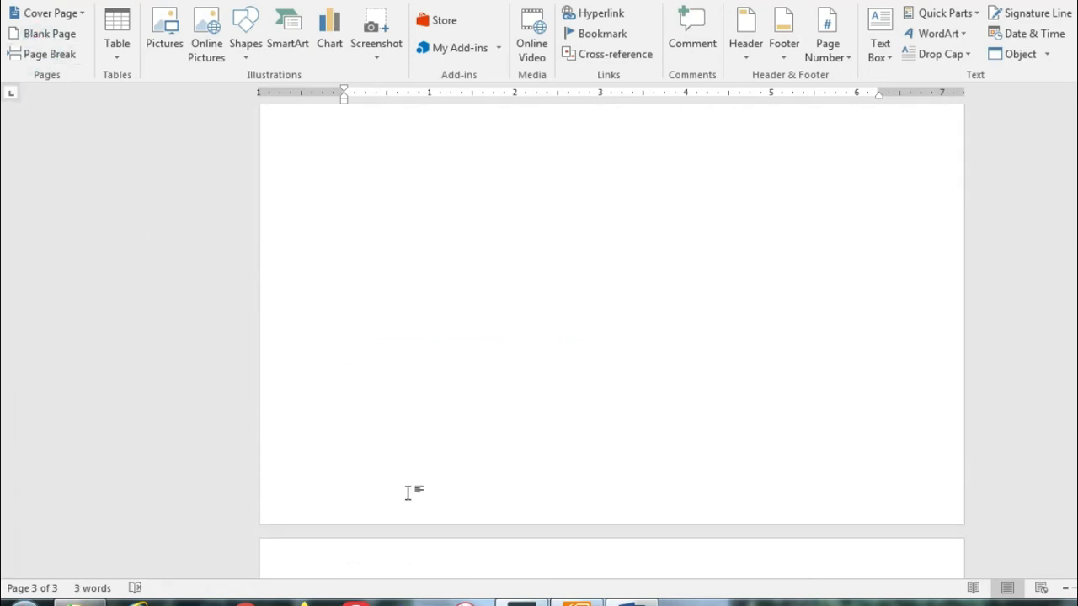
scroll(407, 493, "up", 10)
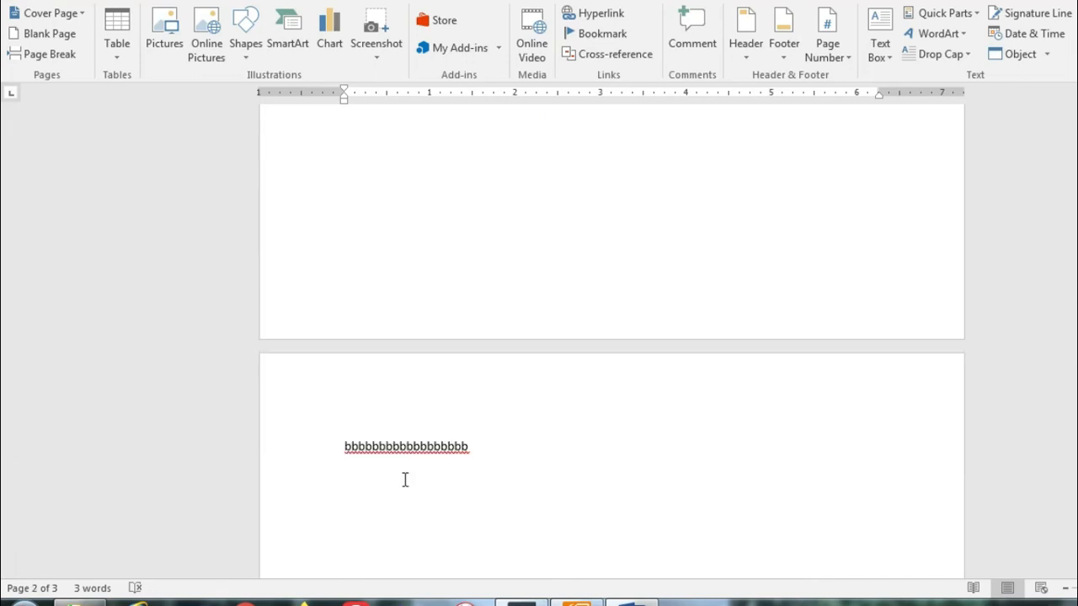
scroll(403, 479, "up", 4)
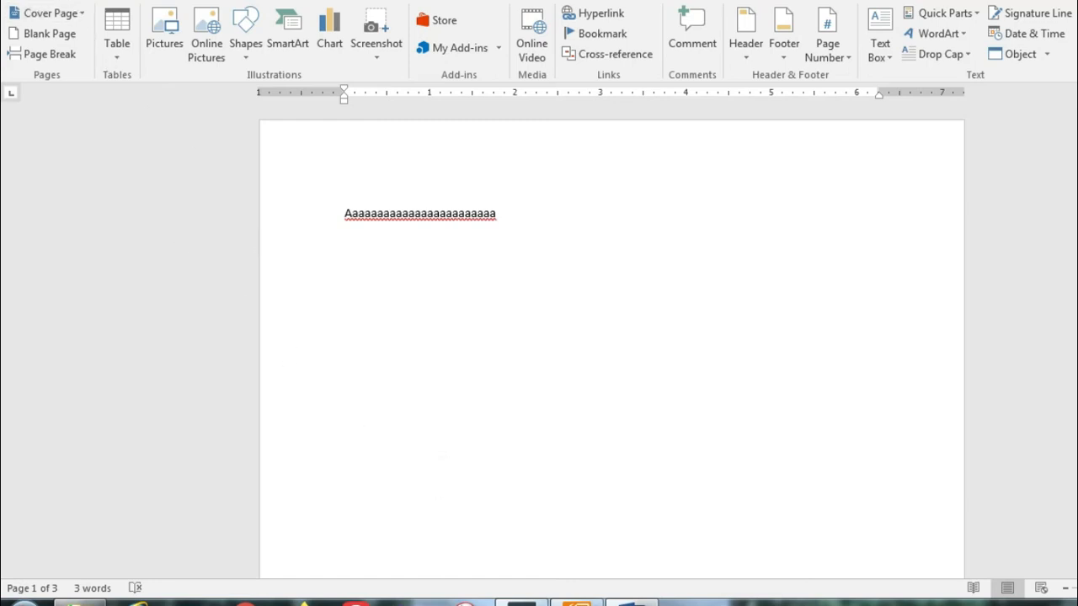
Step: Undo both page breaks so the letters rejoin on one line on page 1
key("ctrl+z")
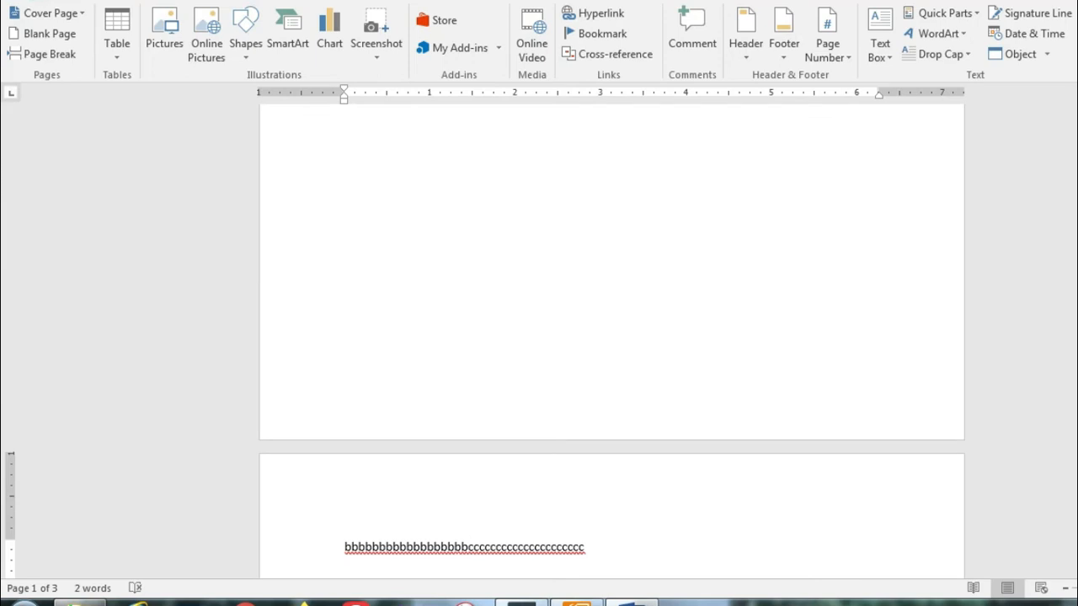
key("ctrl+z")
scroll(375, 383, "up", 2)
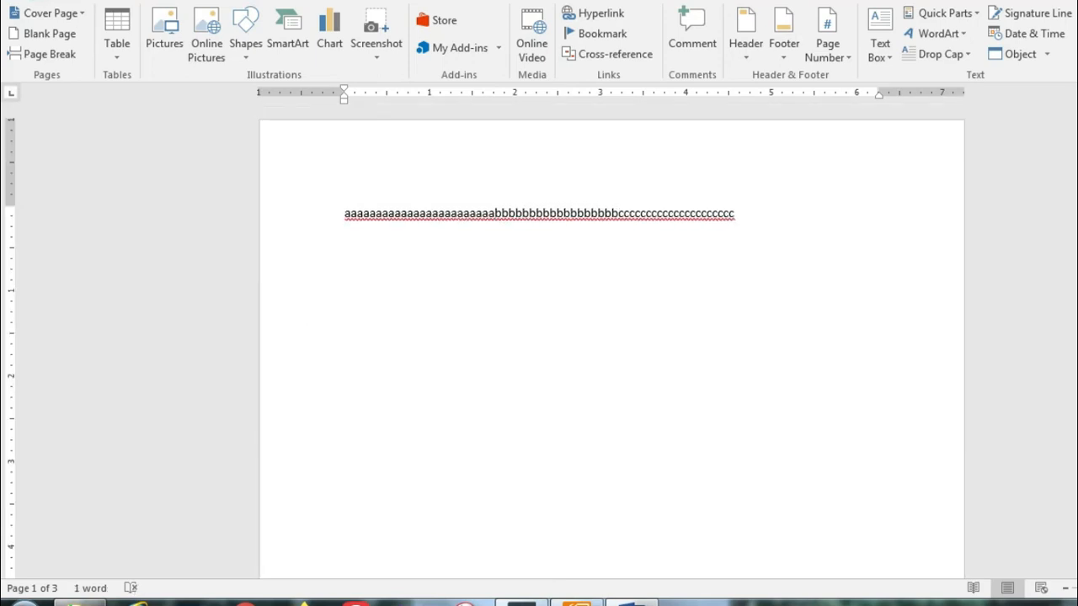
left_click(577, 600)
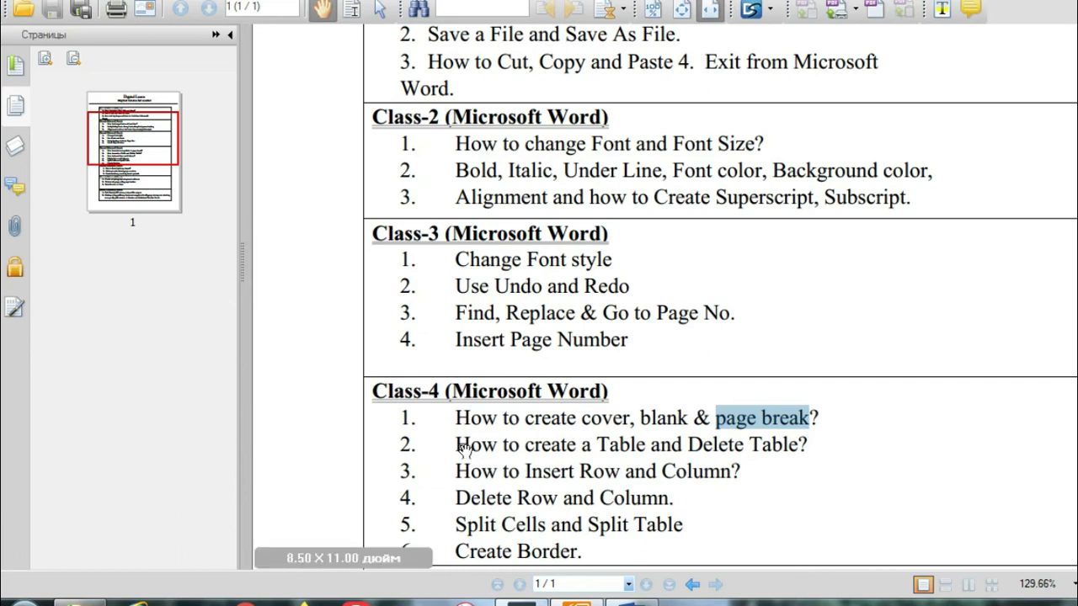
Step: Highlight 'How to create a Table and Delete Table?' in Foxit, then select Word's letter line
left_click_drag(457, 448, 808, 445)
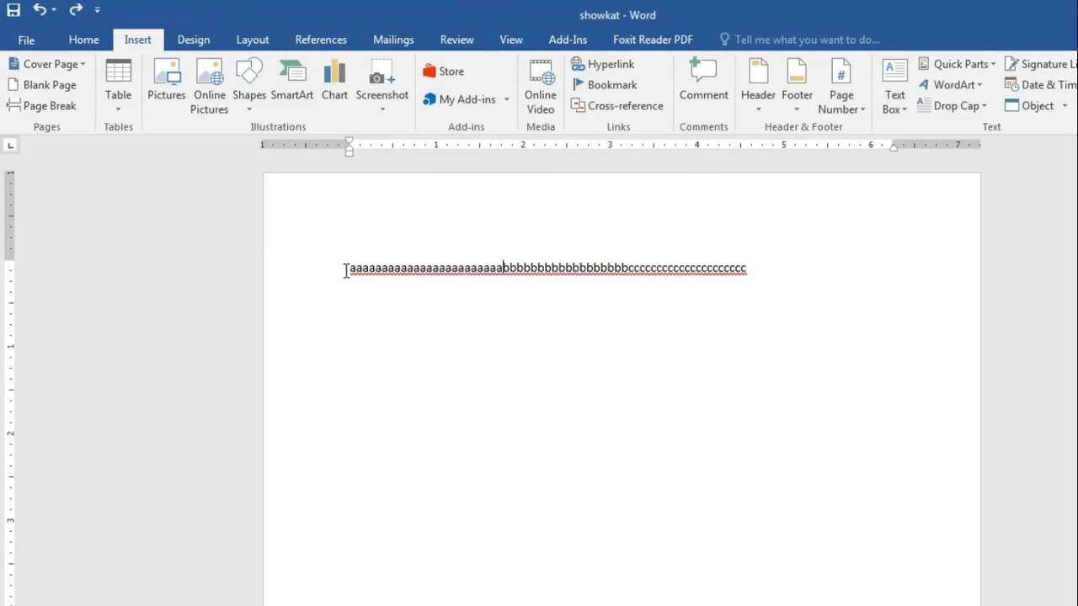
left_click(346, 270)
left_click_drag(359, 270, 781, 265)
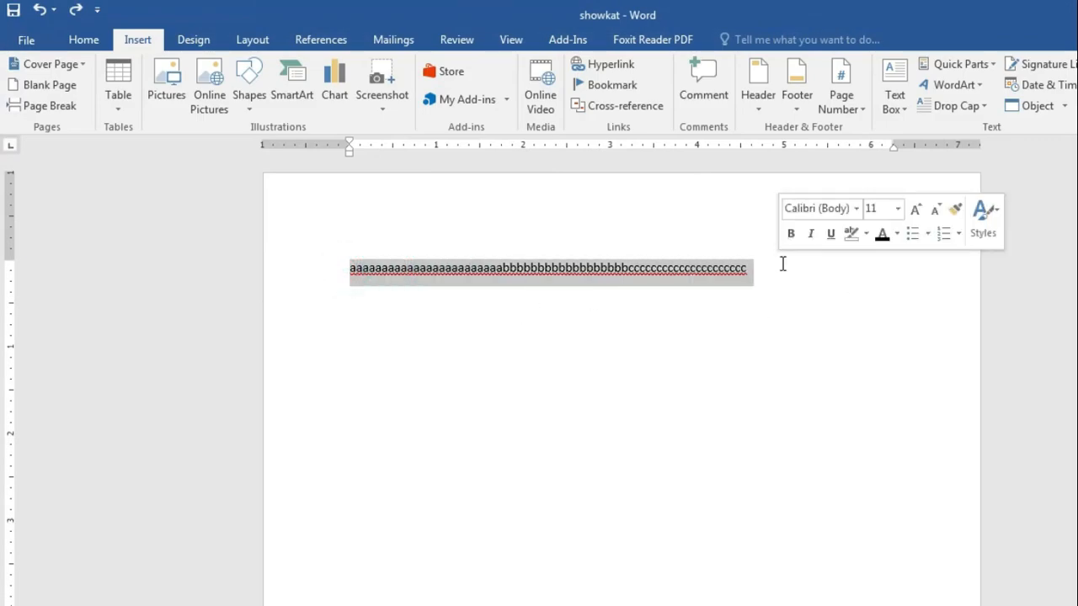
Step: Delete the line of letters and insert a 5x5 table on the page
key("BackSpace")
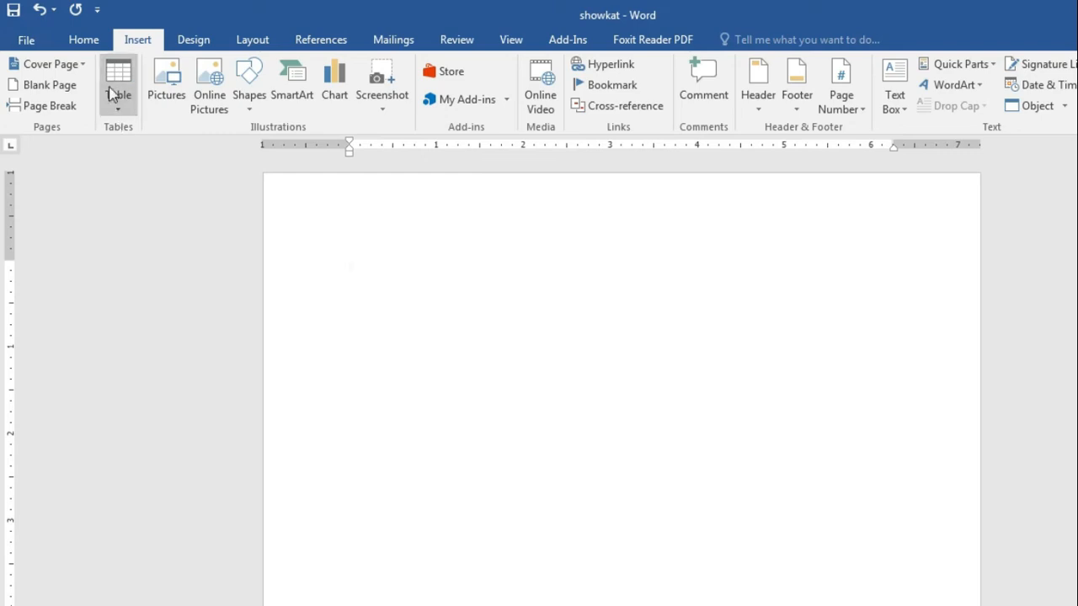
left_click(84, 39)
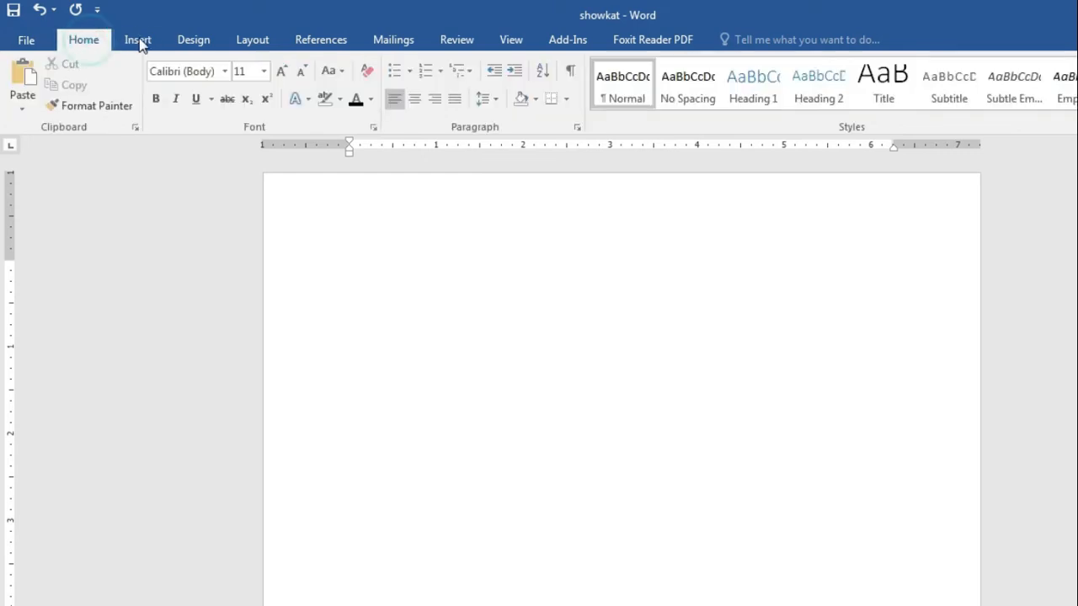
left_click(139, 39)
left_click(115, 107)
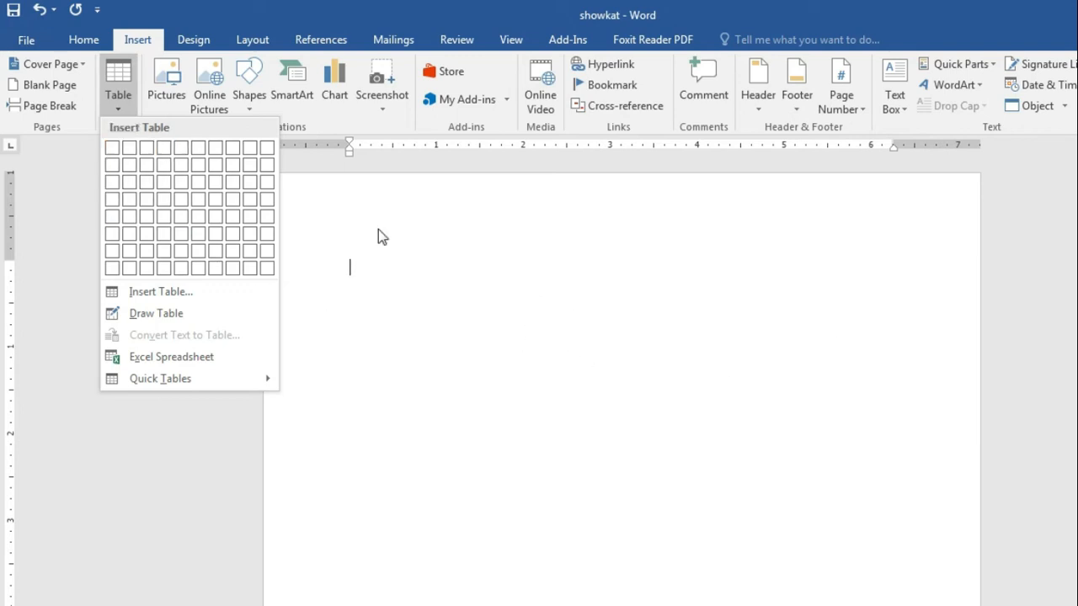
left_click(181, 221)
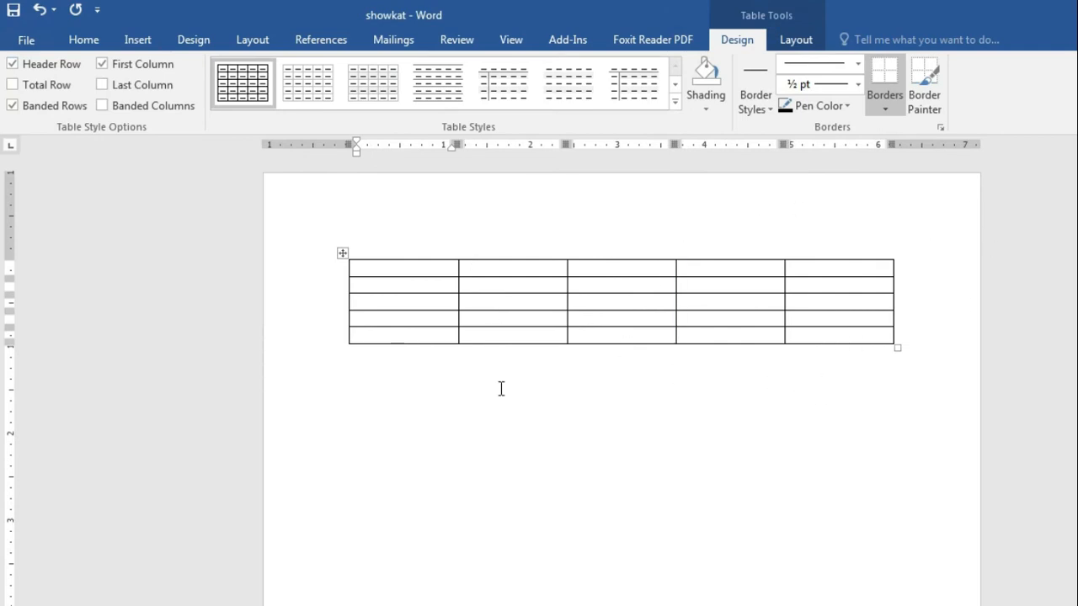
Step: Select the whole 5x5 table and delete it, leaving the page empty
left_click(342, 254)
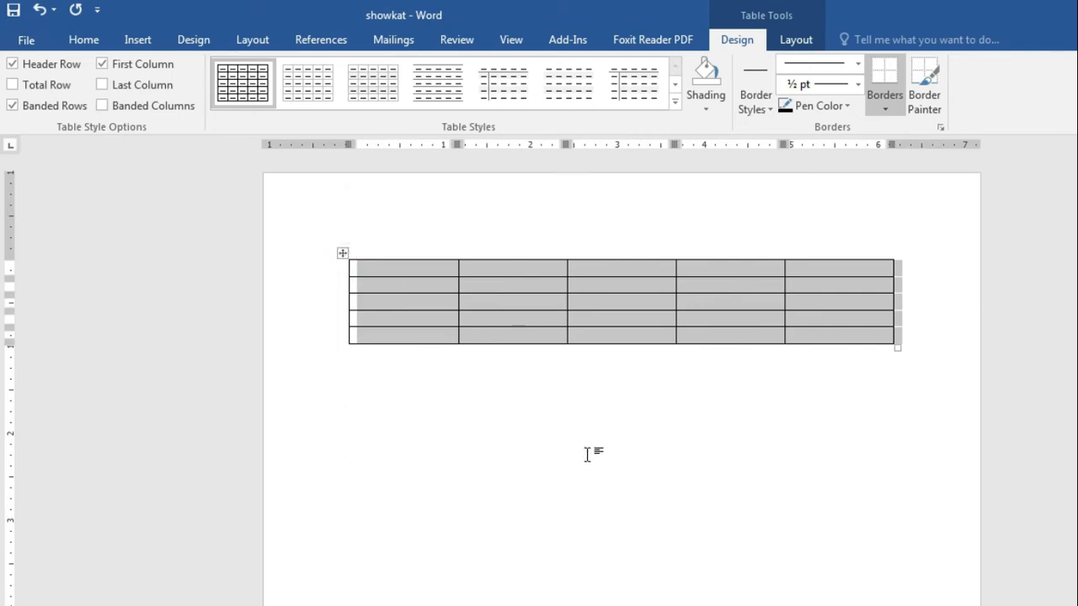
left_click(345, 250)
left_click(509, 420)
left_click(425, 268)
left_click_drag(511, 287, 888, 344)
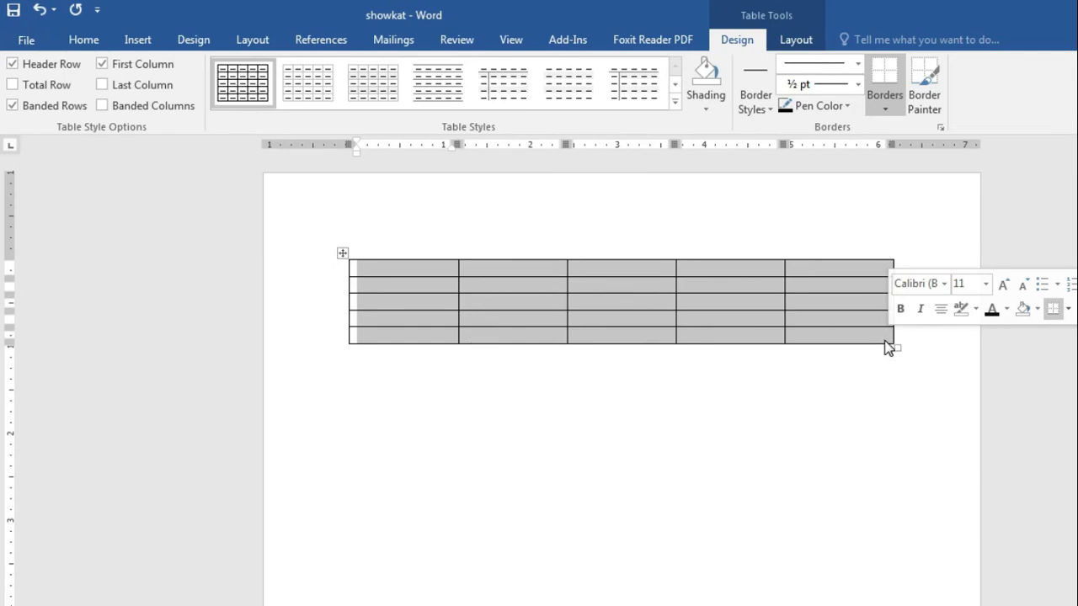
key("BackSpace")
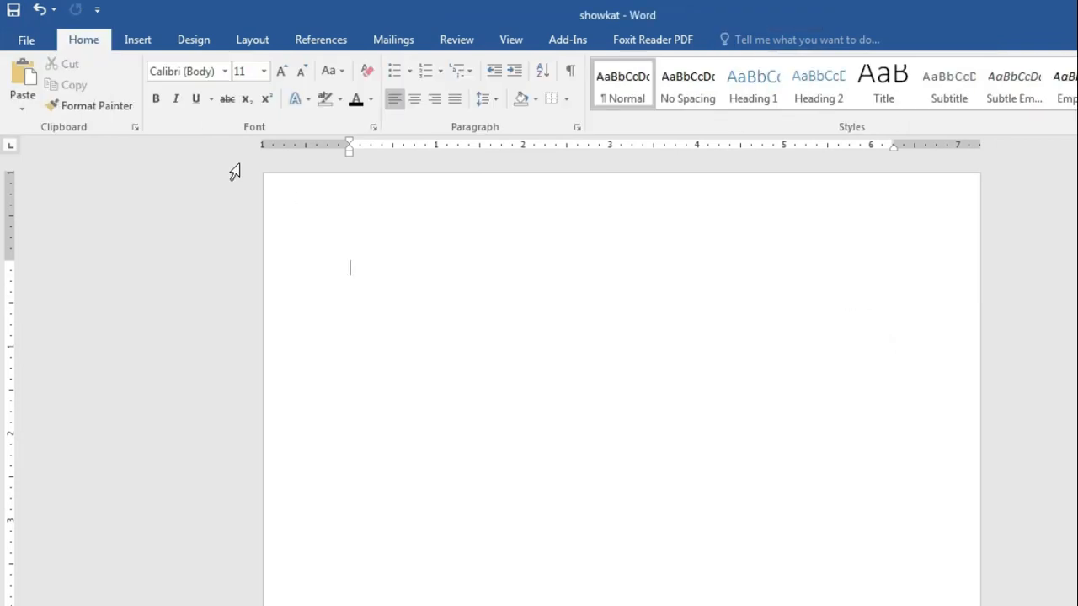
left_click(138, 39)
left_click(119, 98)
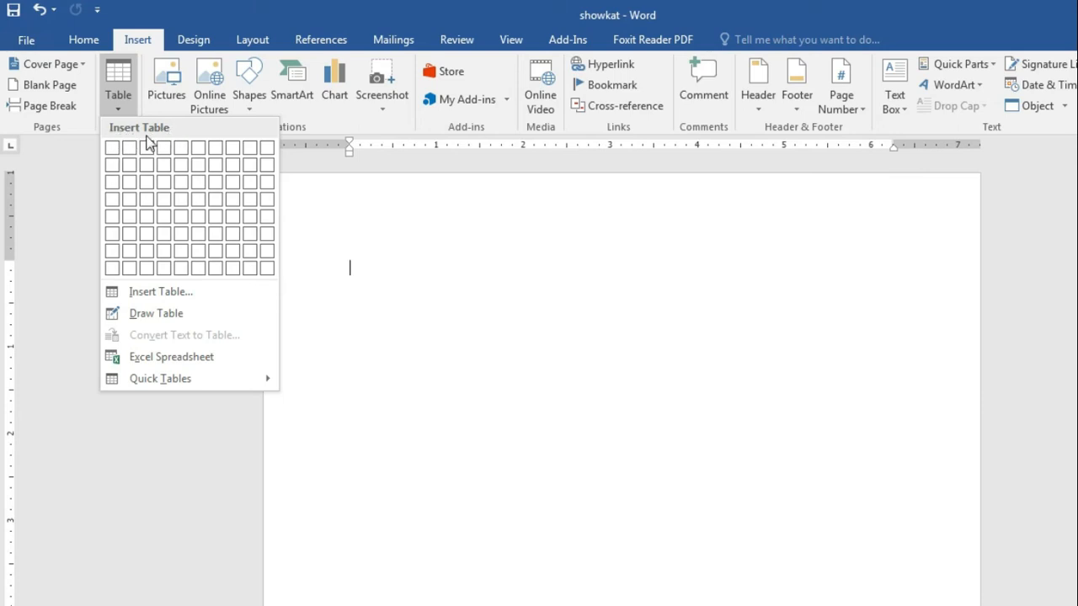
Step: Insert a 4x4 table and drag-select each of its four columns in turn
left_click(161, 202)
left_click_drag(412, 266, 414, 314)
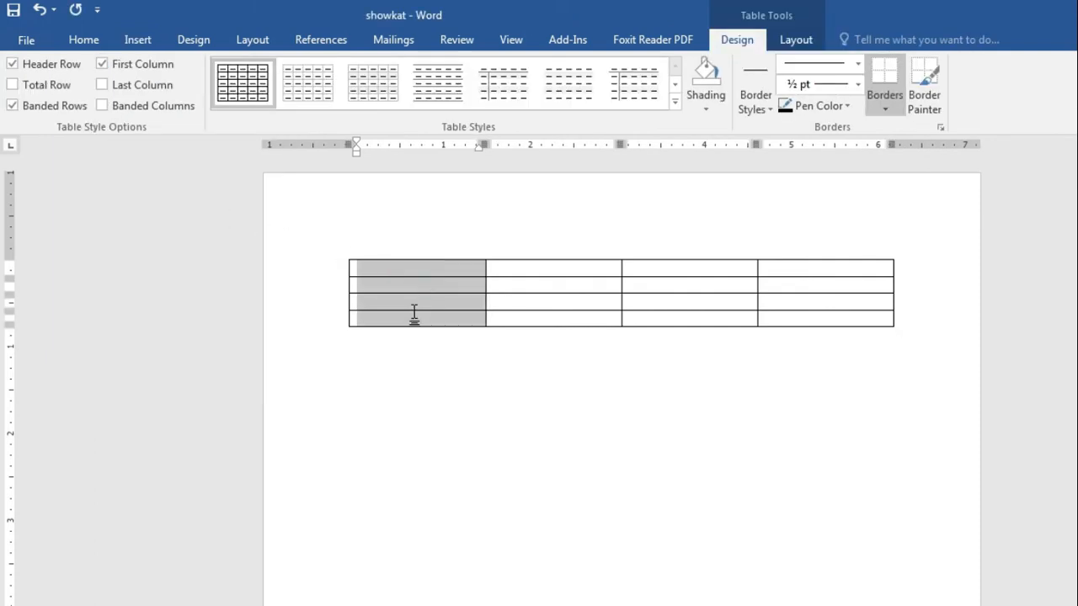
left_click_drag(558, 275, 559, 315)
left_click_drag(686, 270, 685, 312)
left_click_drag(813, 271, 818, 312)
left_click(672, 353)
Step: Drag-select each of the table's four rows in turn, then clear the selection
left_click_drag(429, 266, 803, 272)
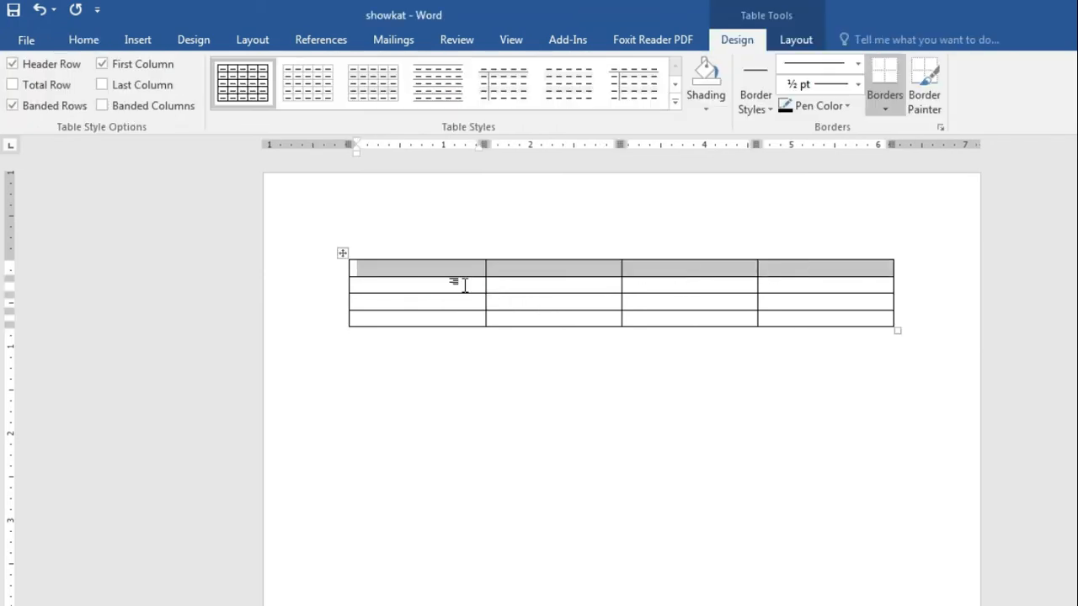
left_click_drag(471, 283, 815, 283)
left_click_drag(453, 296, 831, 298)
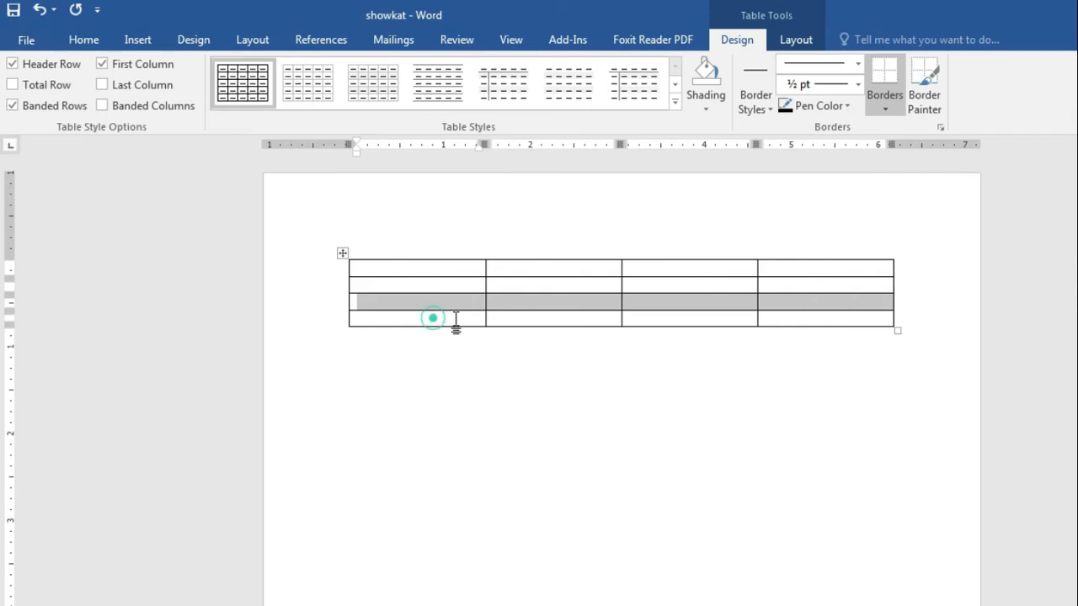
left_click_drag(455, 320, 801, 320)
left_click(671, 405)
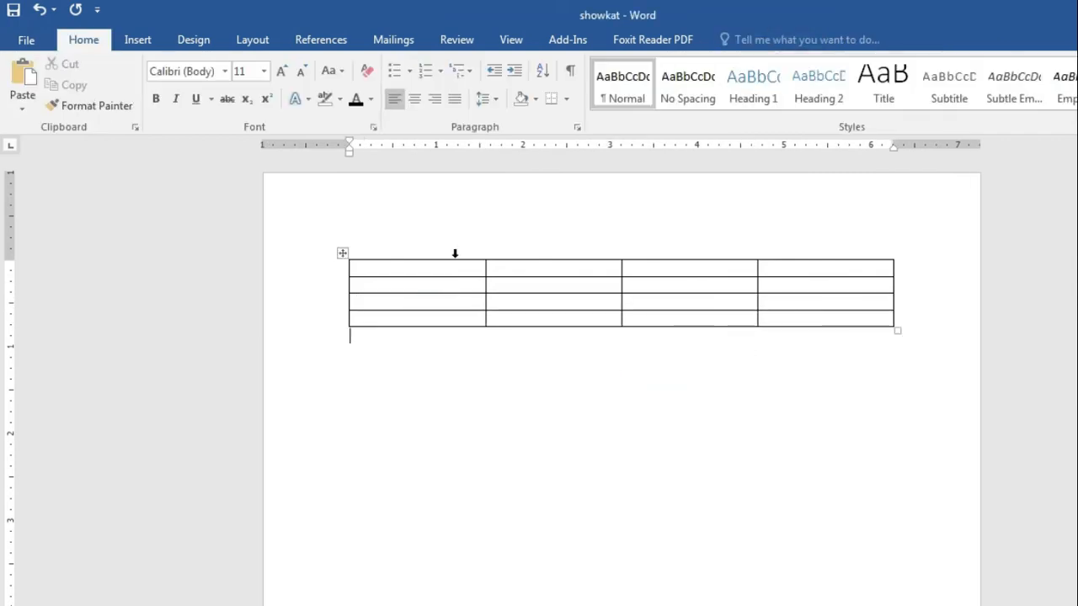
Step: Select the table's columns by clicking above each one, then deselect
left_click_drag(454, 253, 535, 254)
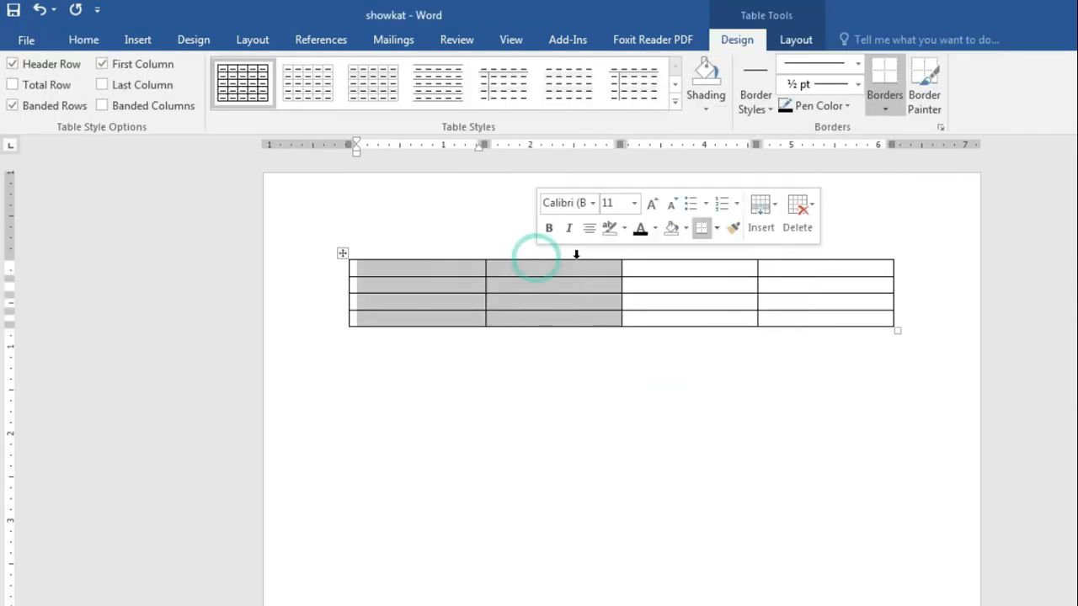
left_click(576, 254)
left_click(729, 254)
left_click(827, 249)
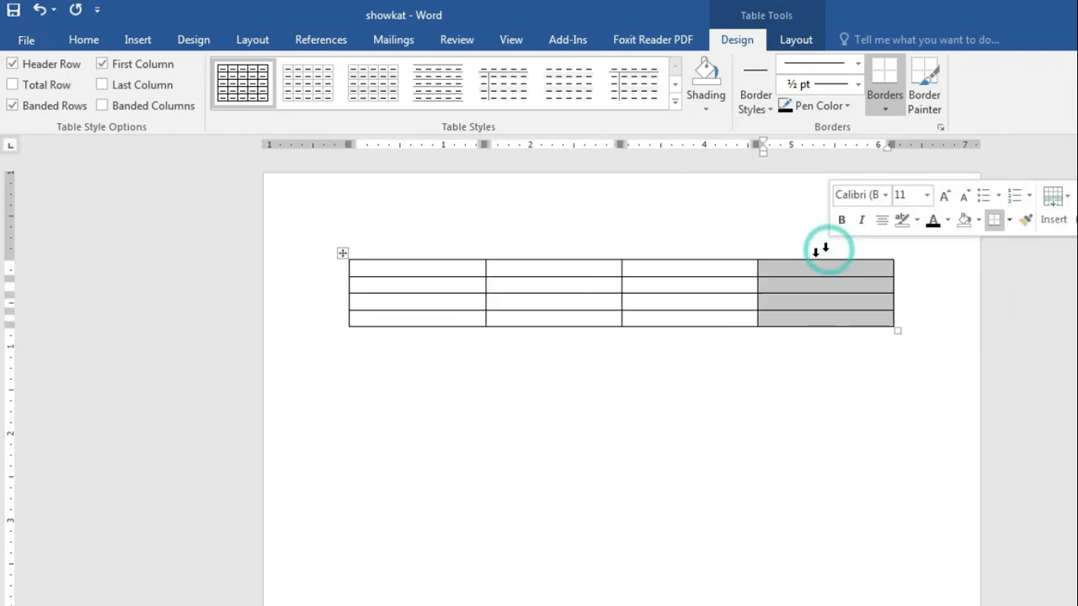
left_click(601, 375)
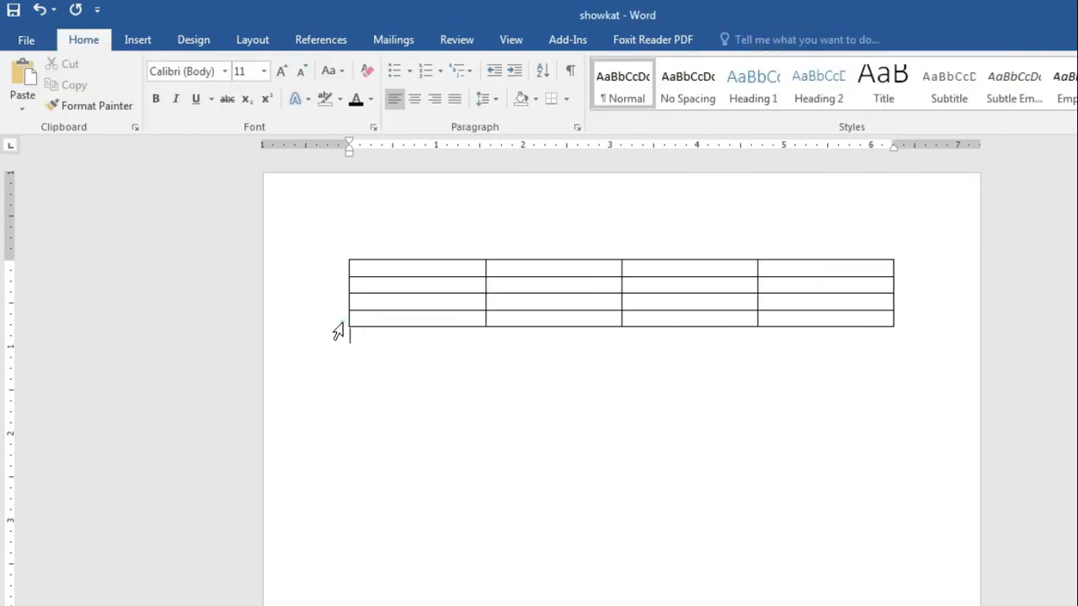
Step: Select the bottom, third and second rows from the left margin, then deselect
left_click(341, 323)
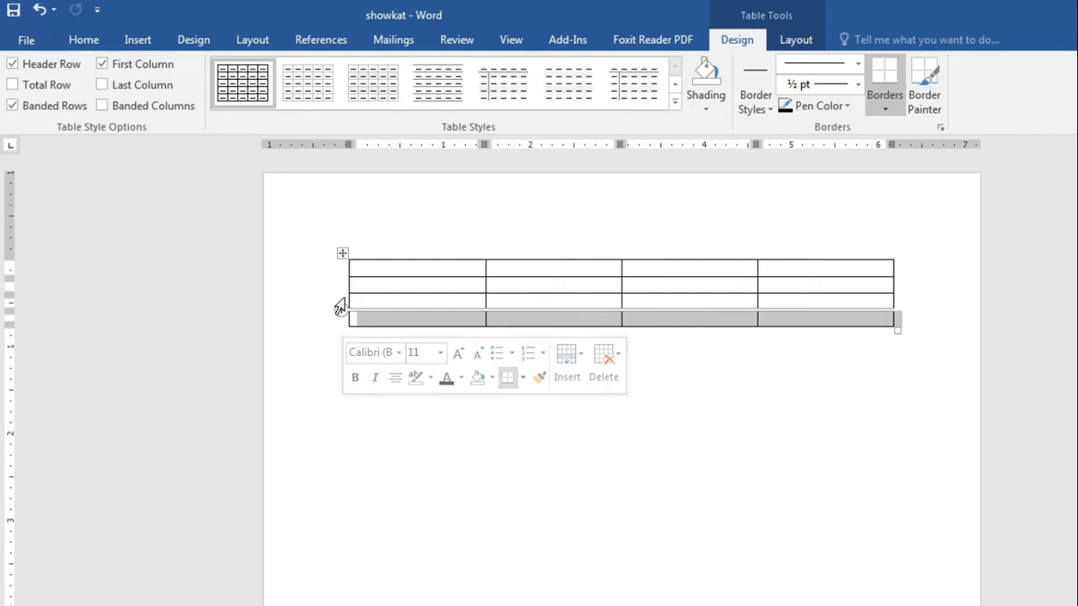
left_click(338, 300)
left_click(339, 284)
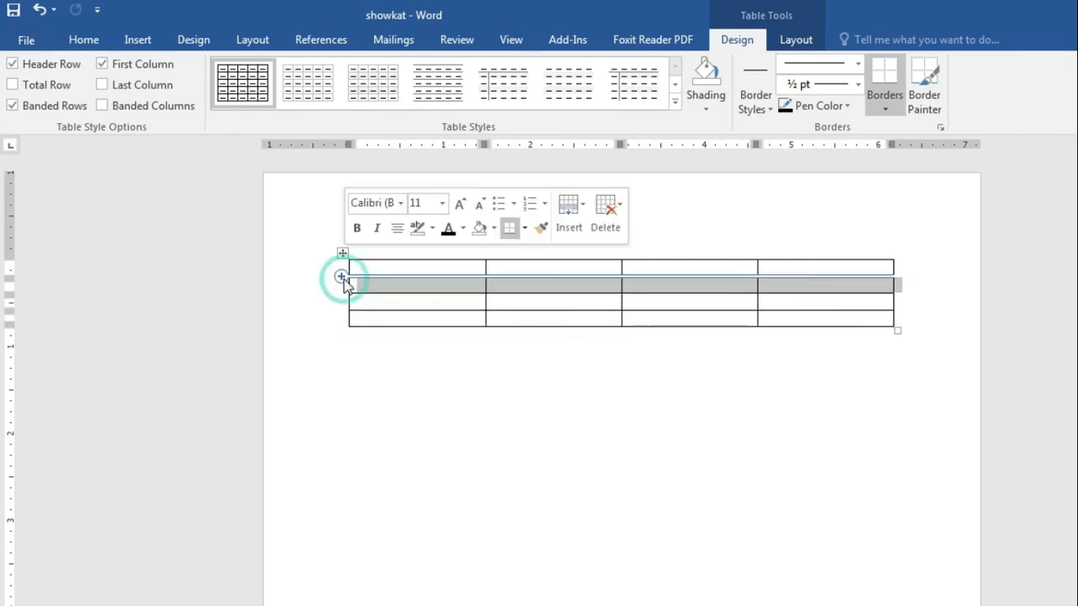
left_click(520, 362)
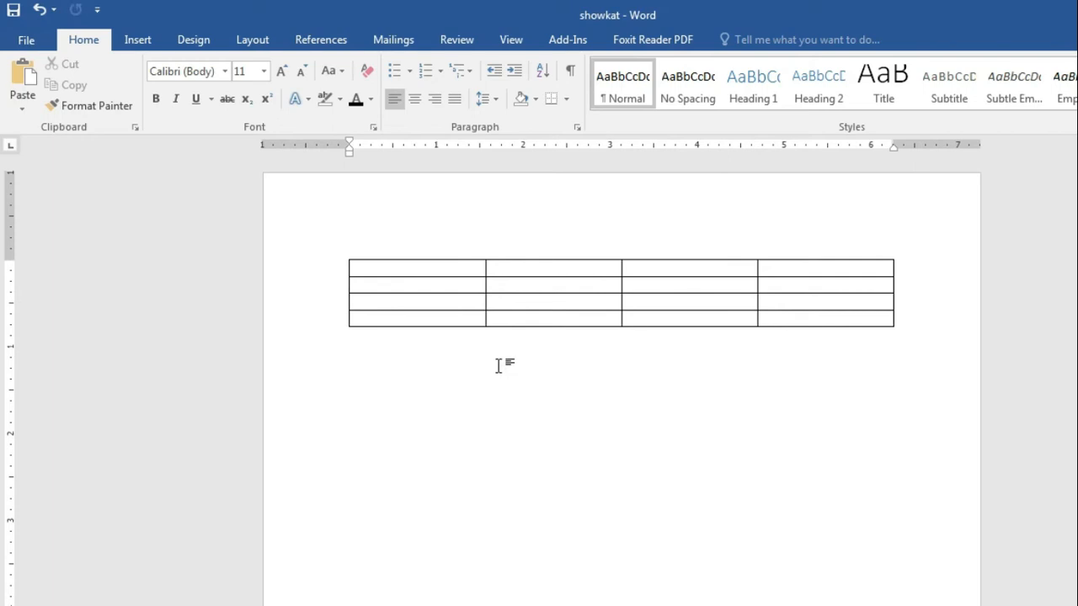
Step: Glance at the course outline PDF, then select every cell of the table
left_click(551, 605)
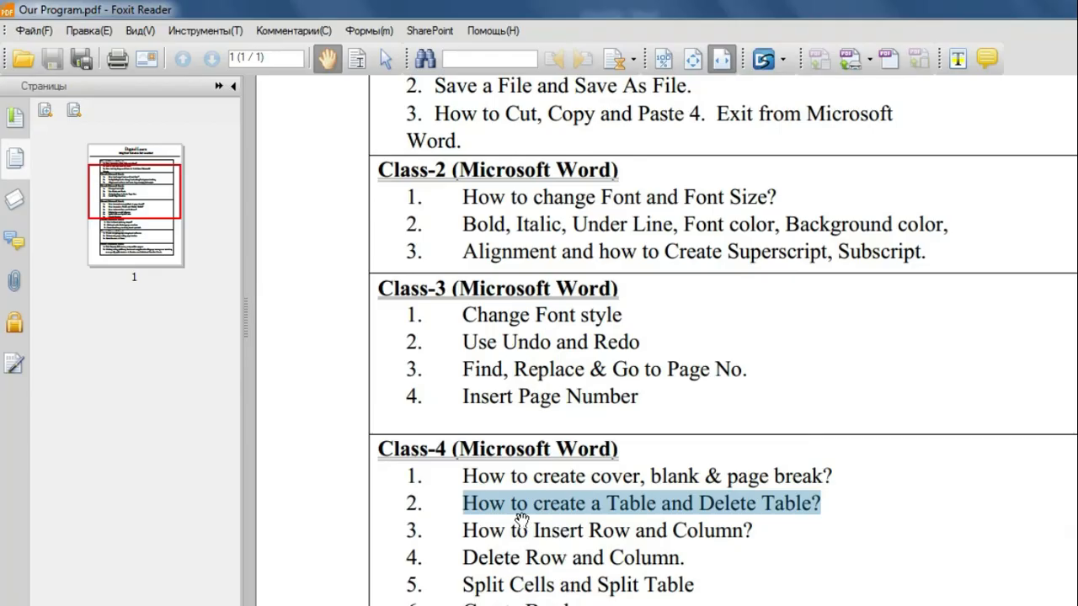
left_click(1077, 8)
left_click(958, 252)
left_click_drag(394, 268, 834, 314)
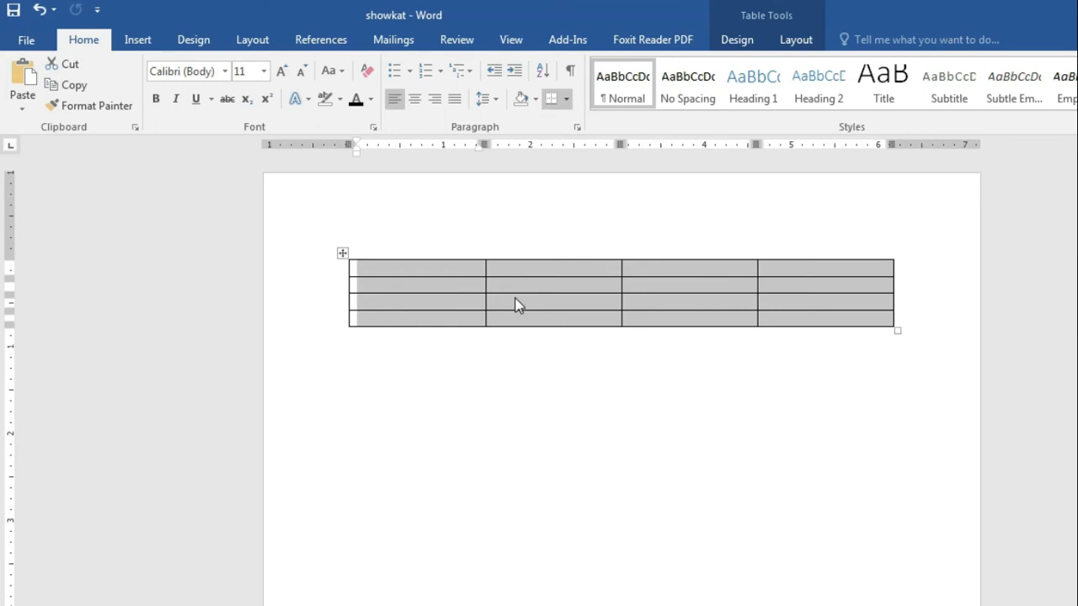
Step: Open the selected table's context menu, dismiss it, and reselect the whole table
right_click(440, 289)
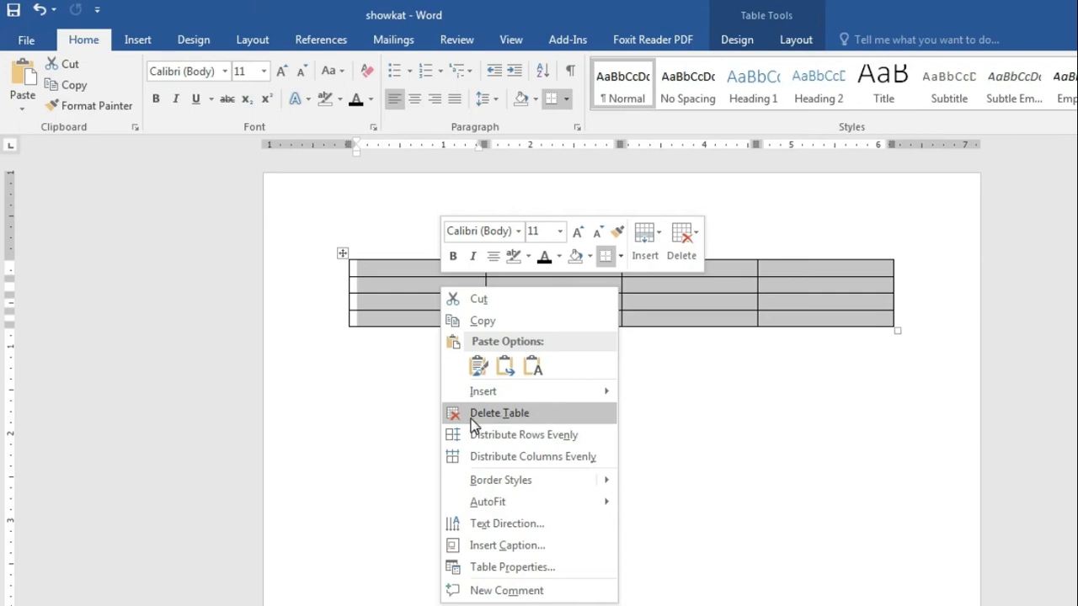
left_click(773, 427)
left_click(775, 428)
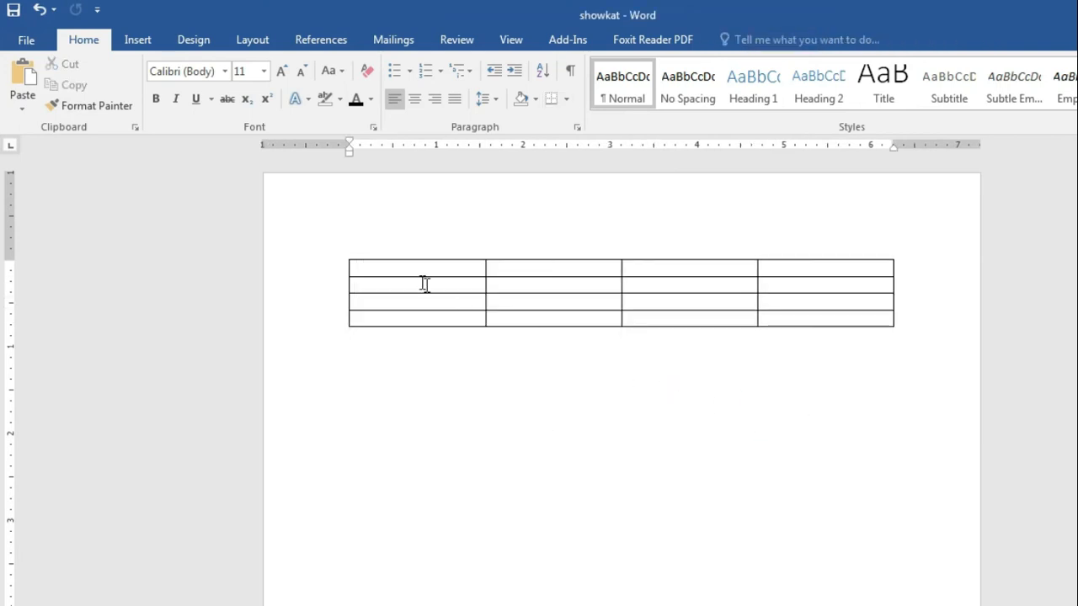
left_click_drag(417, 268, 817, 325)
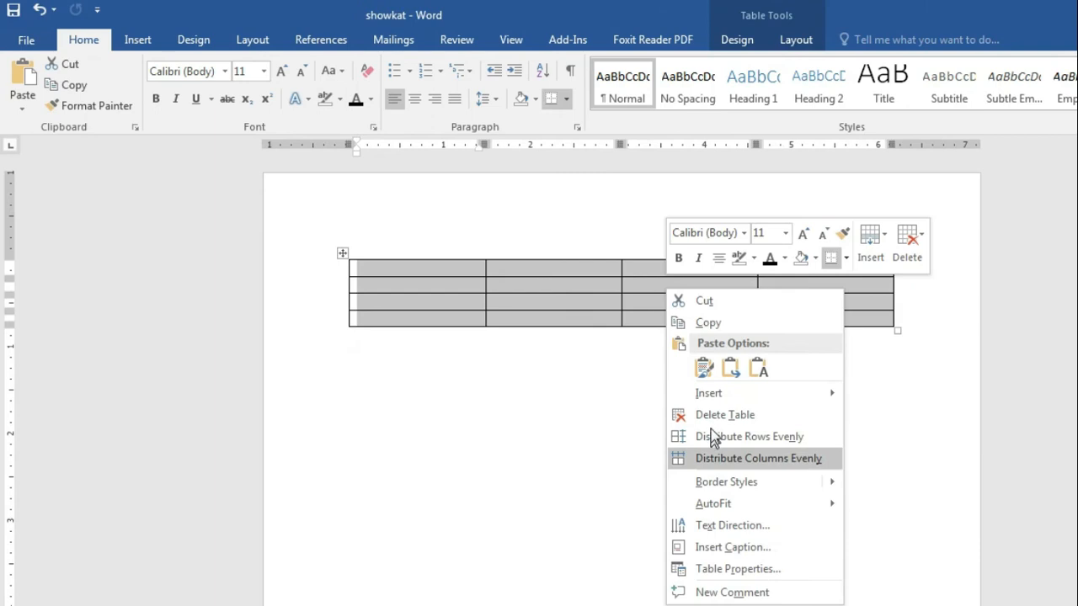
left_click(606, 419)
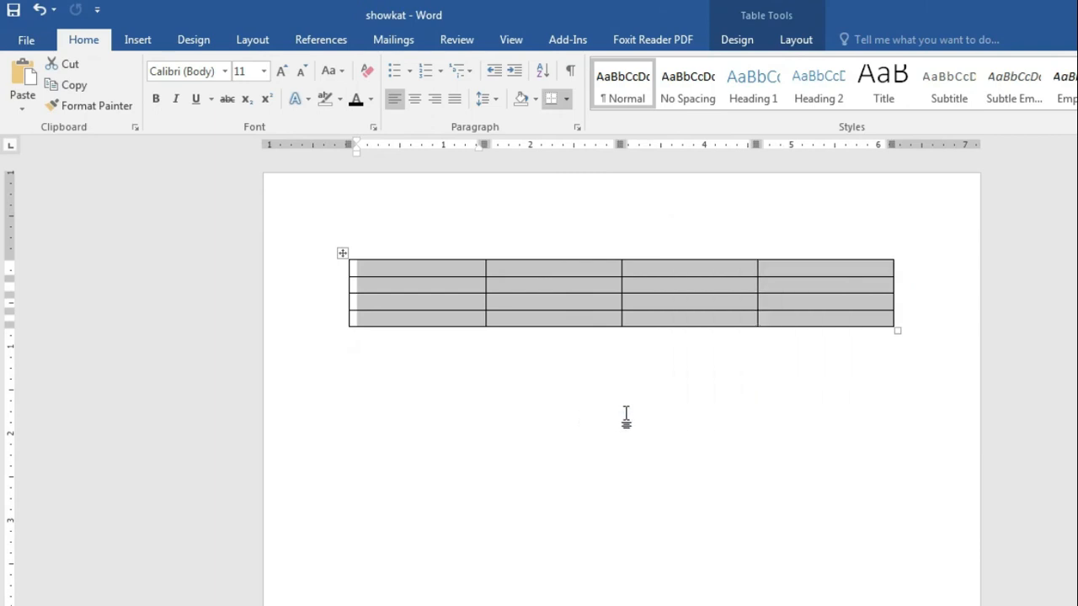
Step: Delete the table, undo to restore it, and switch to the course outline PDF
key("BackSpace")
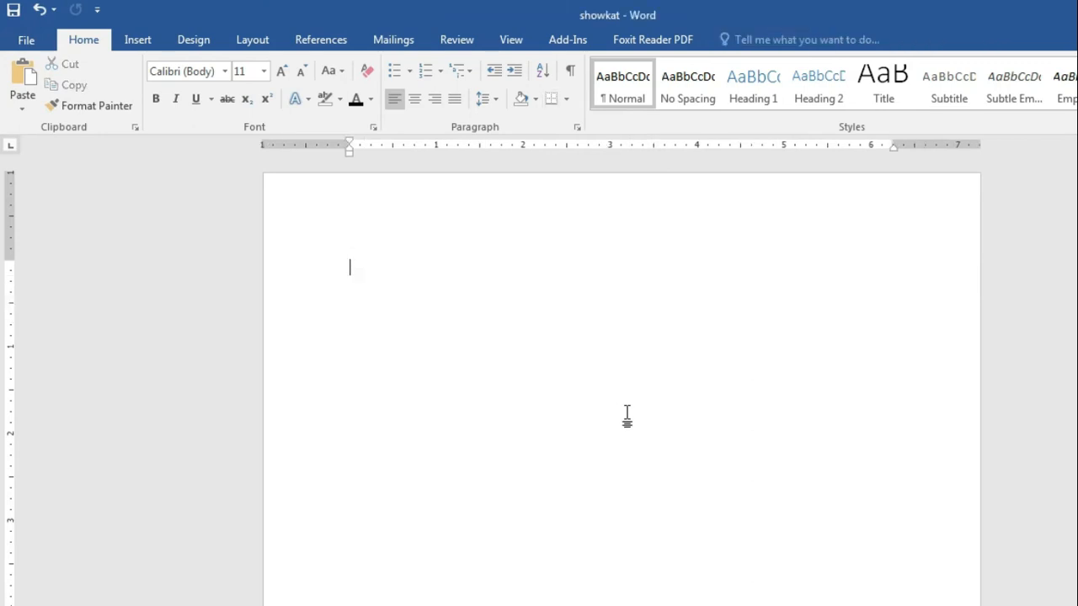
left_click(39, 10)
left_click(566, 382)
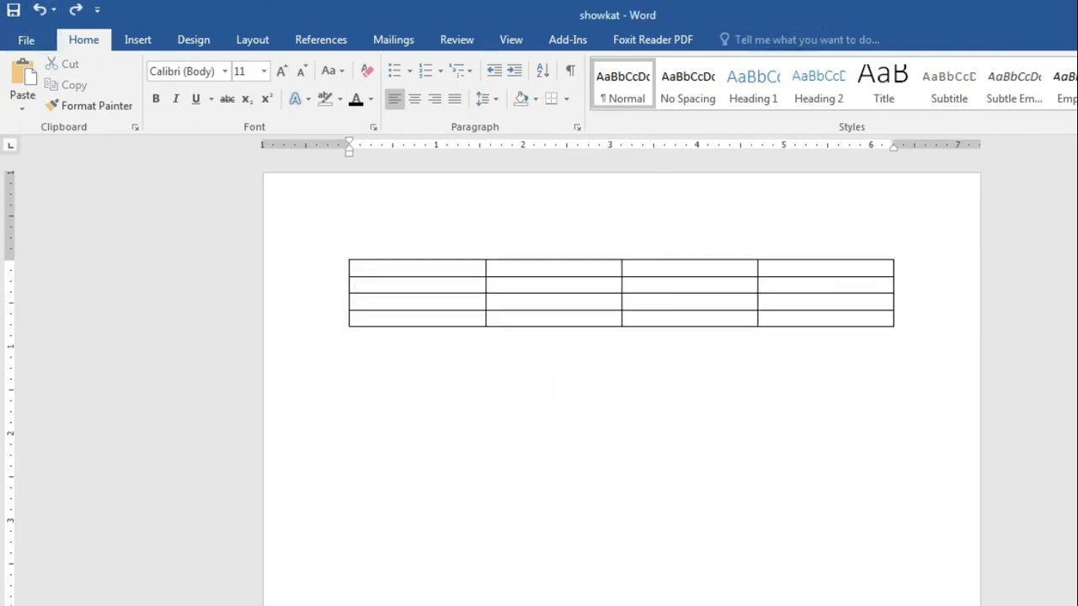
left_click(547, 605)
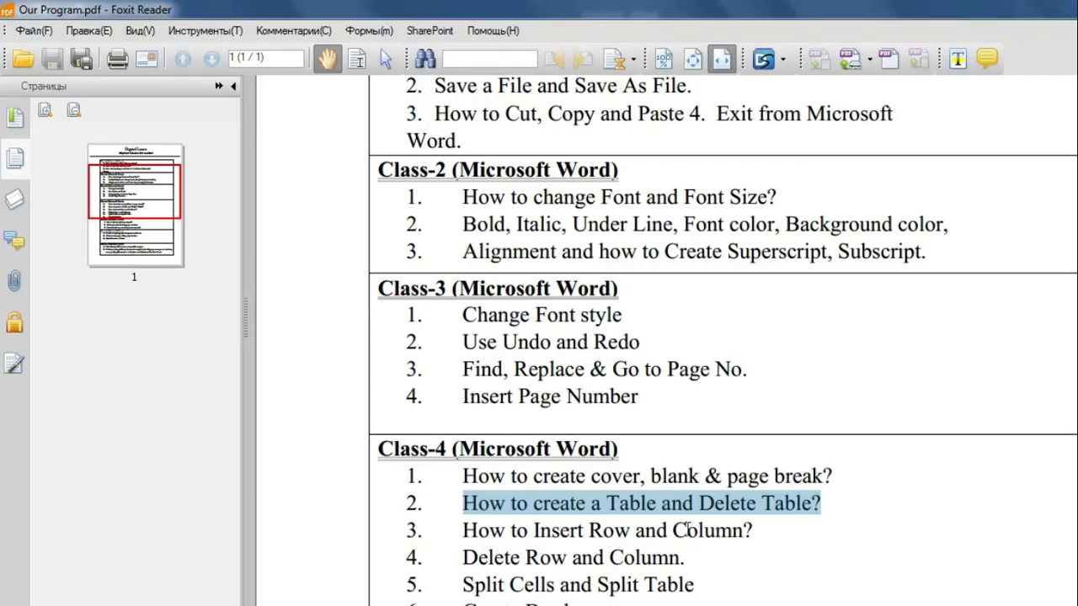
Step: Highlight 'How to Insert Row and Column?' in the outline and return to Word
left_click(533, 562)
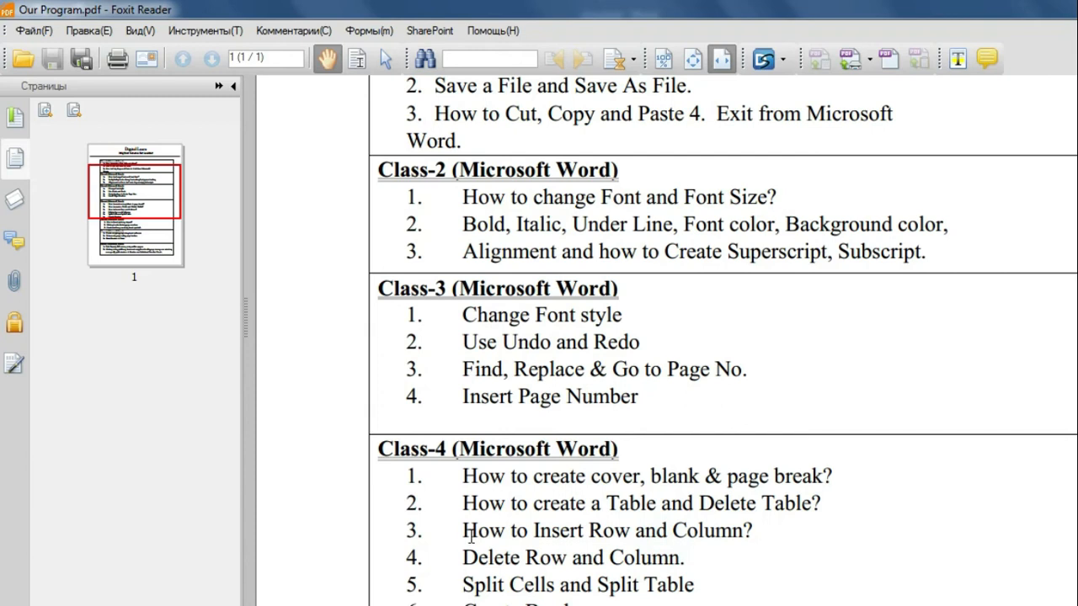
left_click_drag(469, 536, 754, 541)
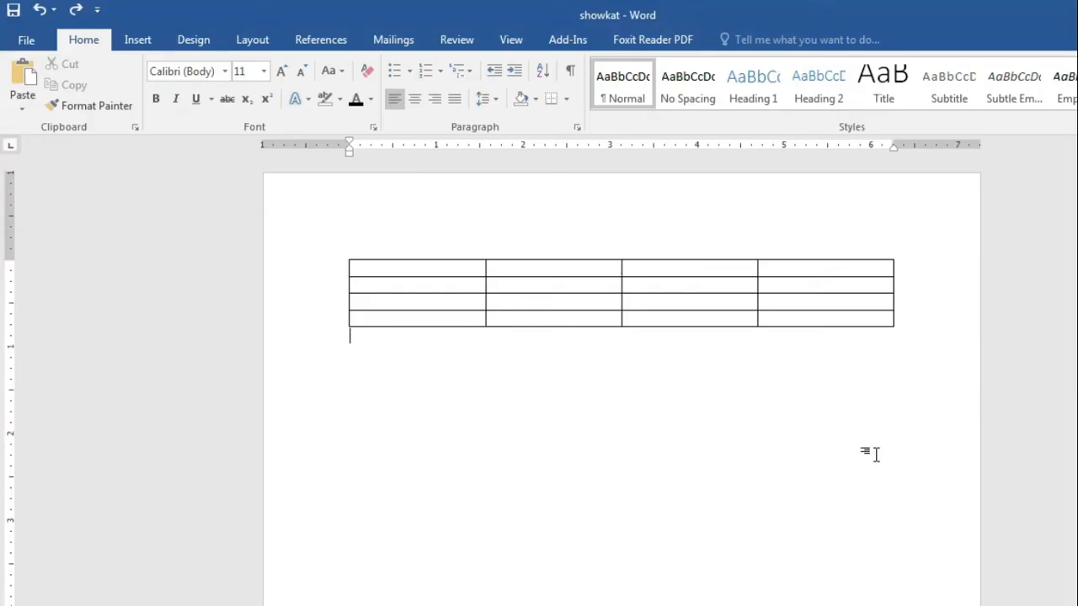
left_click(847, 472)
Step: Select the fourth, third and second columns in turn, then deselect
mouse_move(794, 265)
left_mouse_down()
mouse_move(800, 305)
mouse_move(777, 303)
left_mouse_up()
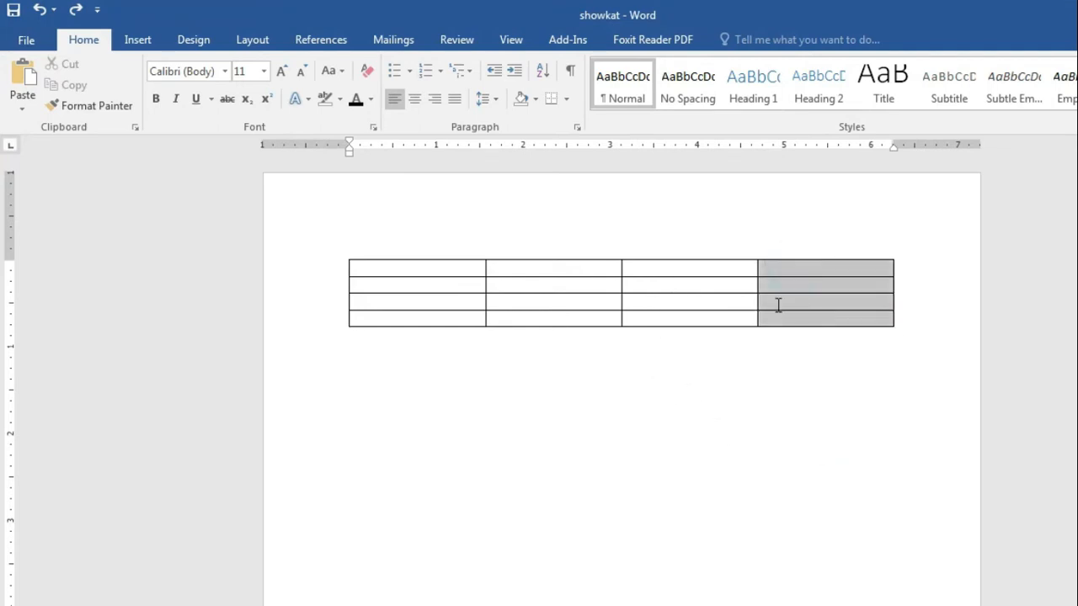
left_click_drag(723, 266, 732, 320)
left_click_drag(575, 272, 588, 316)
left_click(536, 396)
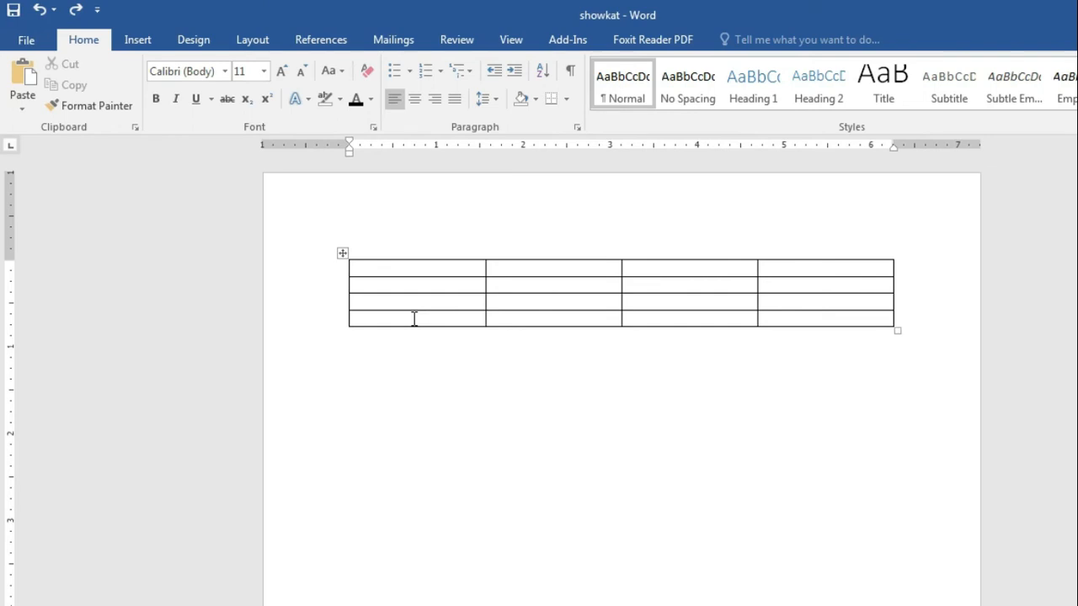
Step: Select the table's last row and insert a new row below it
left_click_drag(411, 315, 804, 316)
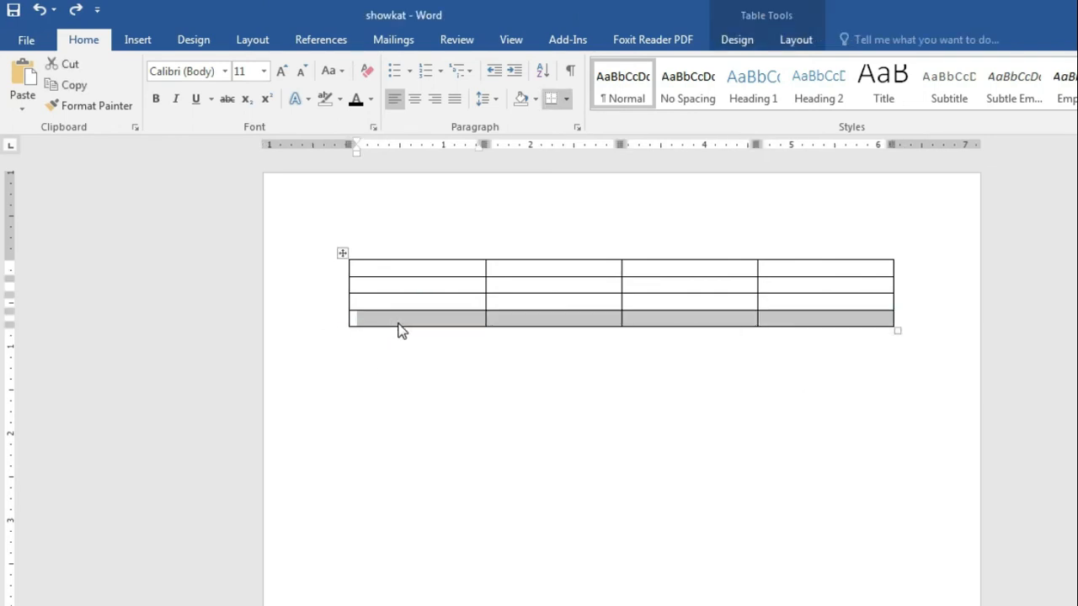
left_click(421, 362)
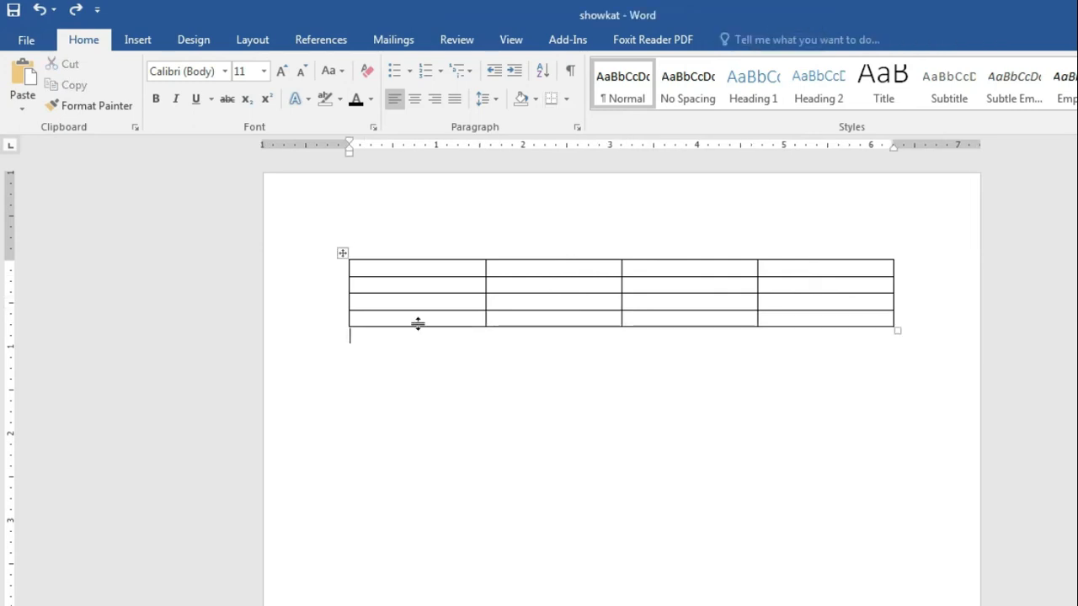
left_click_drag(419, 317, 753, 320)
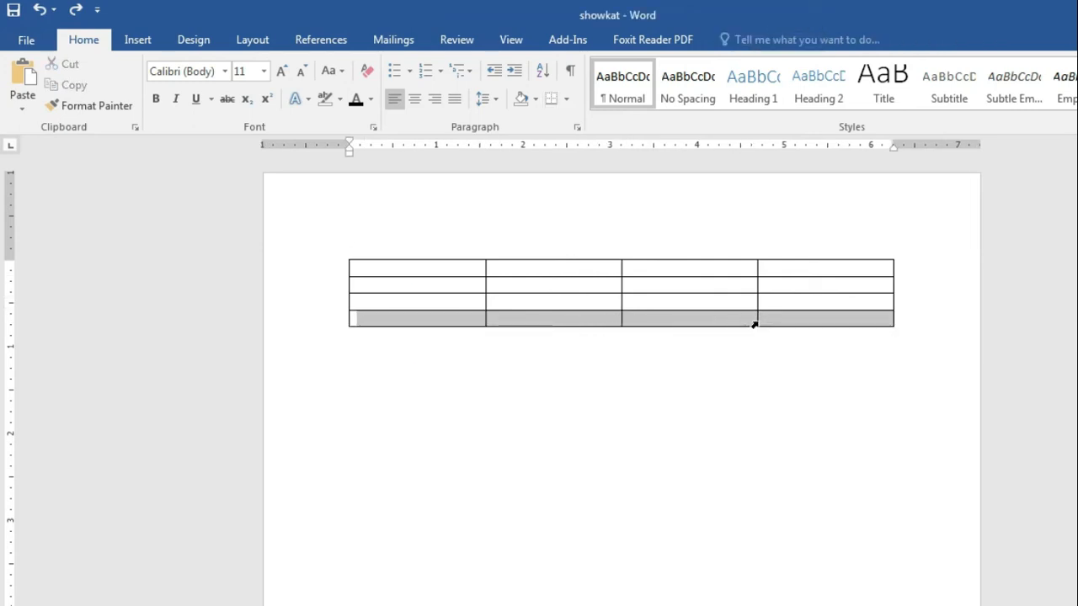
right_click(572, 321)
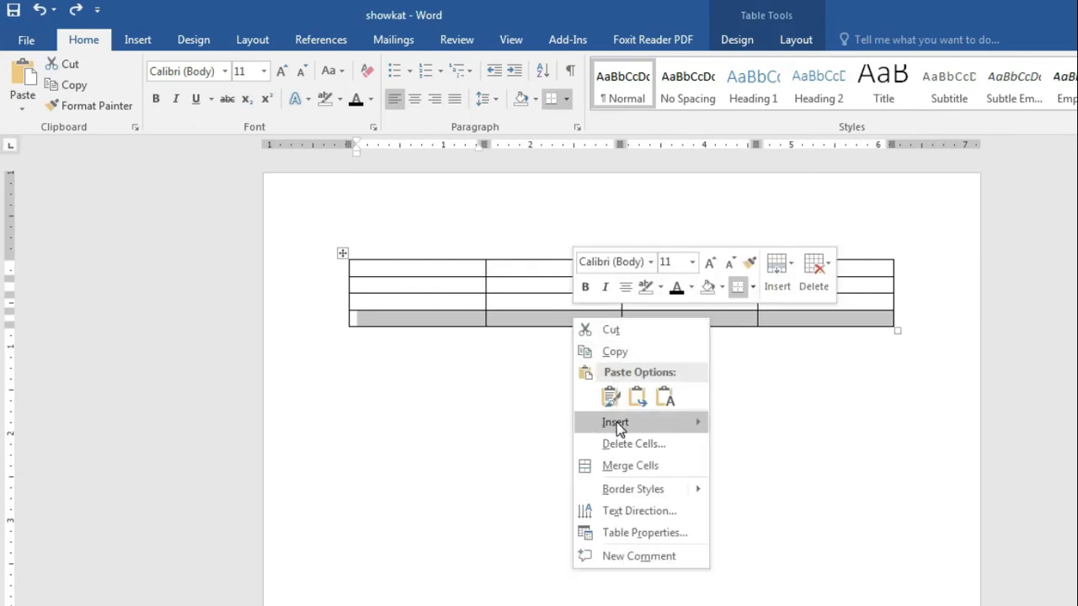
mouse_move(616, 423)
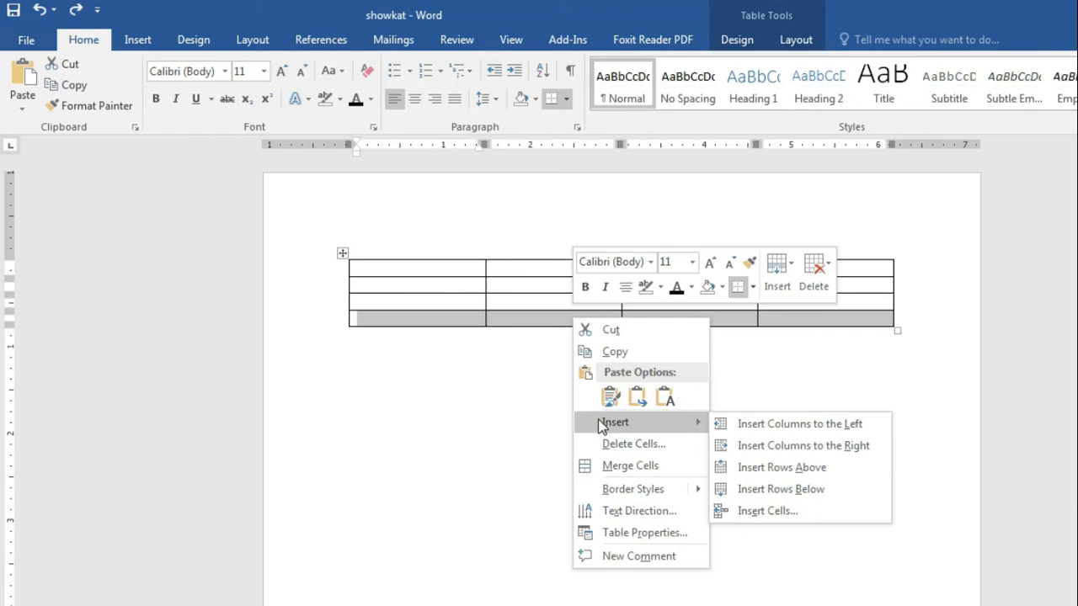
left_click(749, 489)
Step: Step the insertion point down through the first column's five cells
left_click(693, 469)
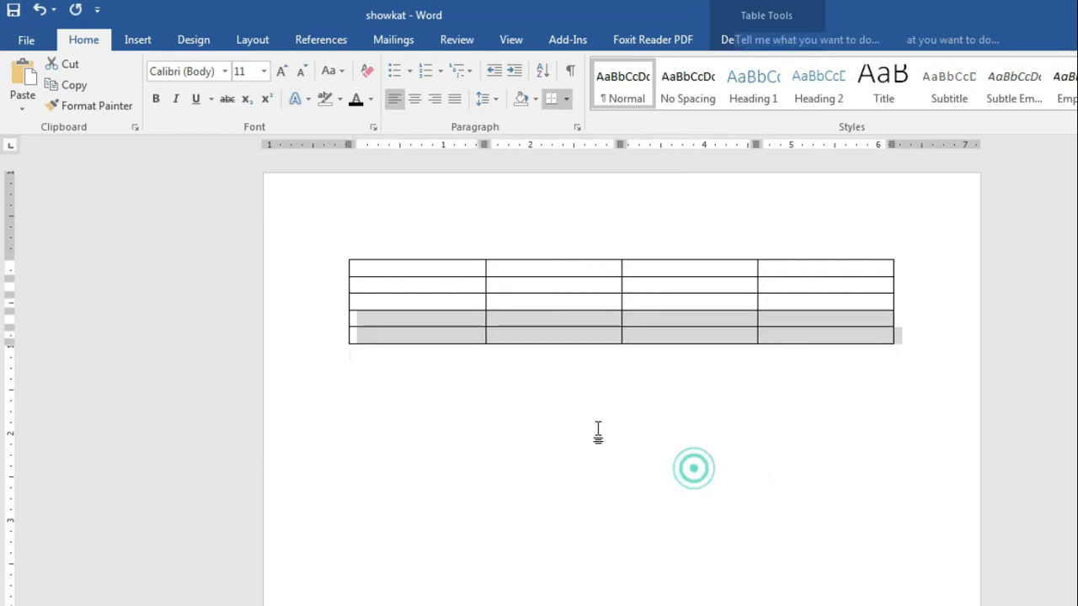
left_click(371, 271)
left_click(374, 286)
left_click(375, 304)
left_click(377, 316)
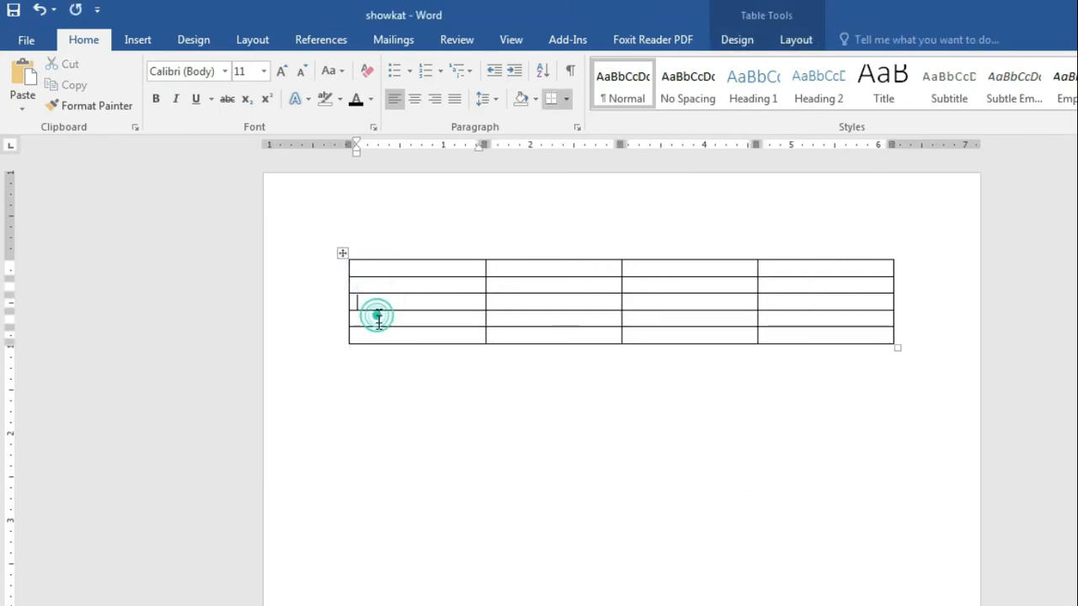
left_click(379, 337)
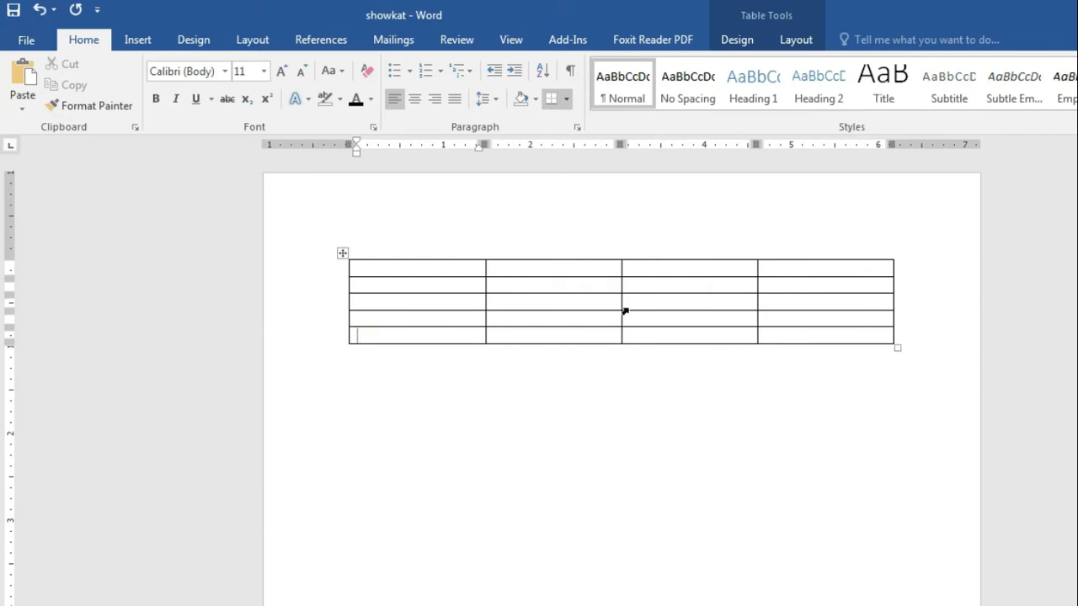
Step: Select each of the four columns in turn from above the table
left_click(438, 253)
left_click(568, 257)
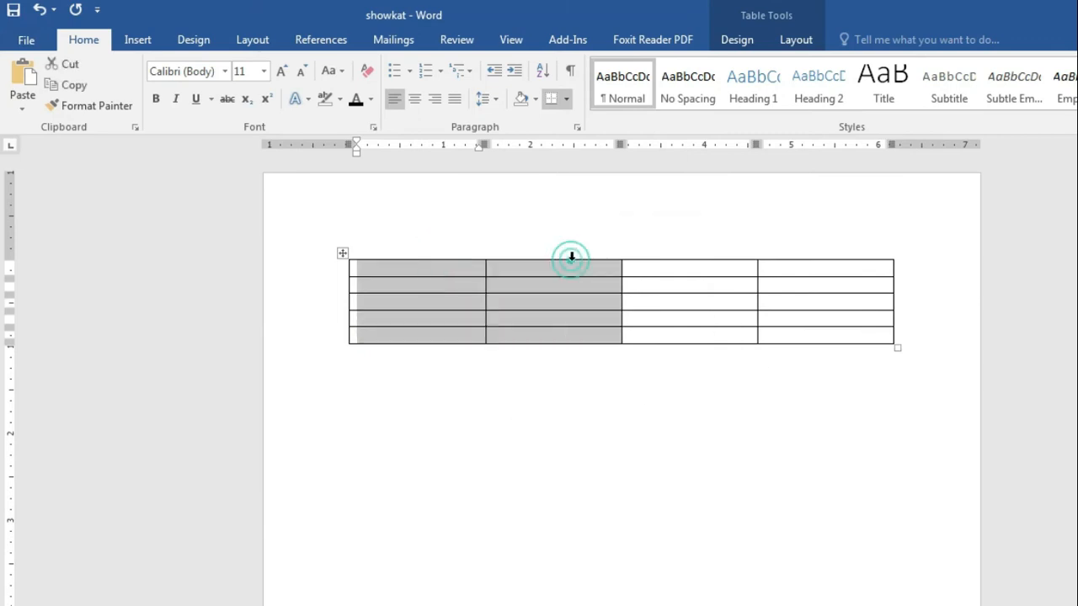
left_click(692, 259)
left_click(818, 249)
left_click(843, 450)
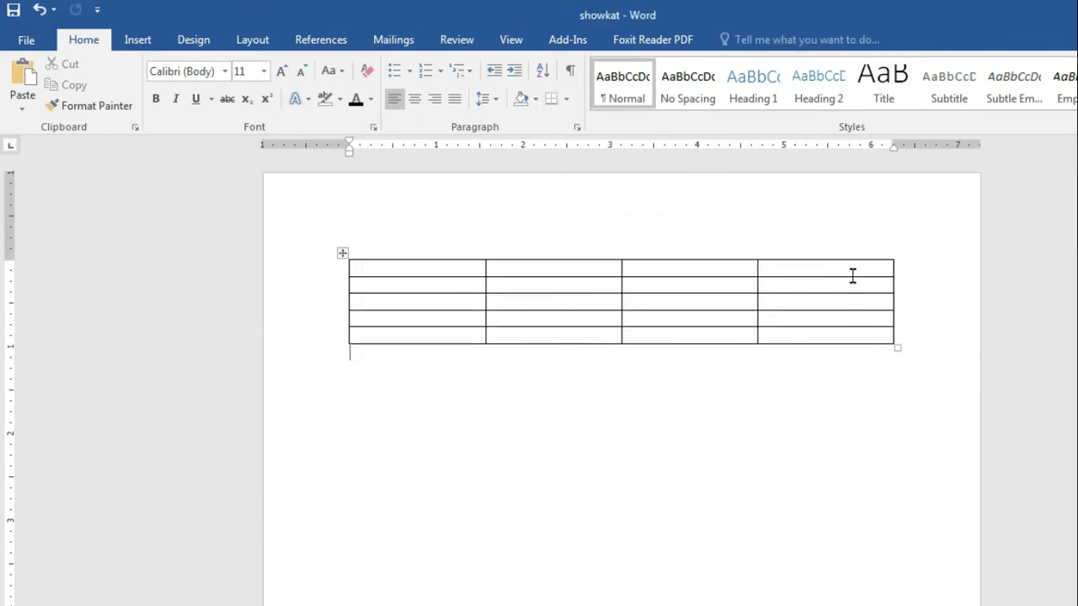
Step: Insert a column right of the fourth column, then mark the 'Delete Row and Column' topic
left_click_drag(851, 268, 862, 332)
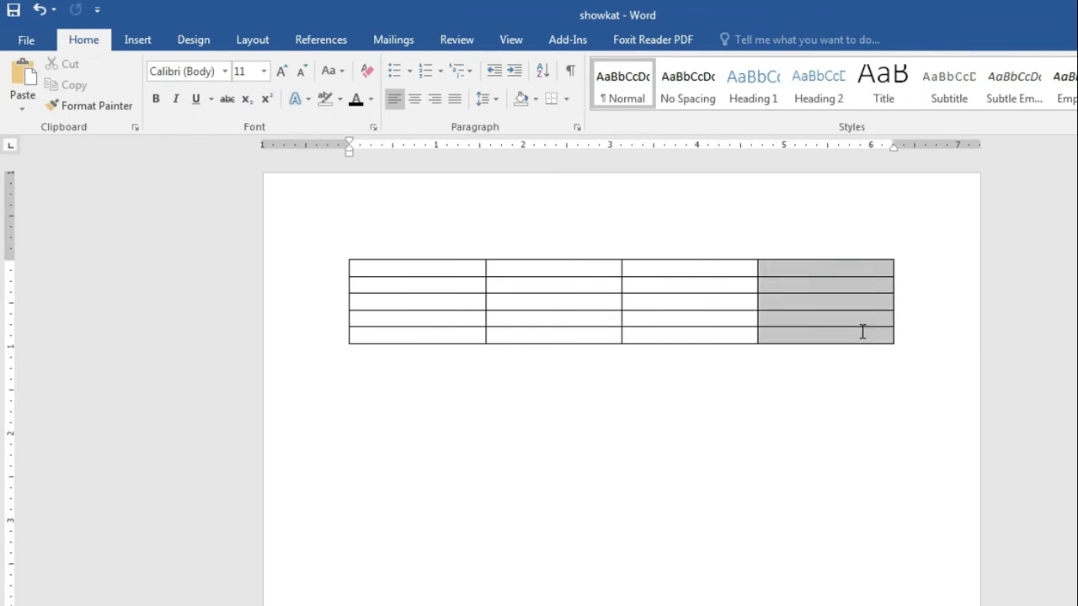
right_click(842, 295)
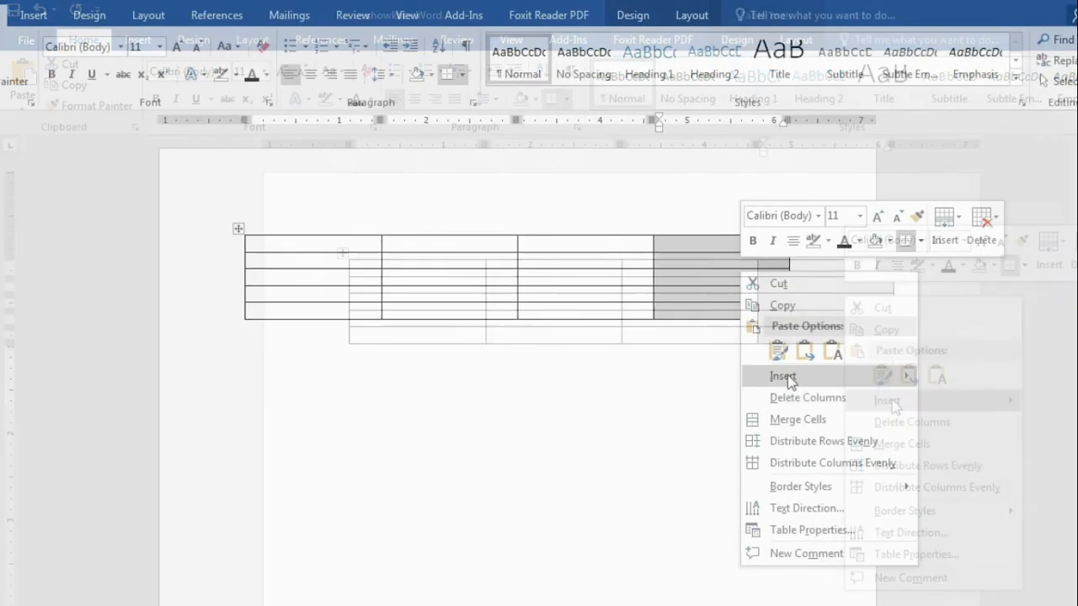
mouse_move(788, 377)
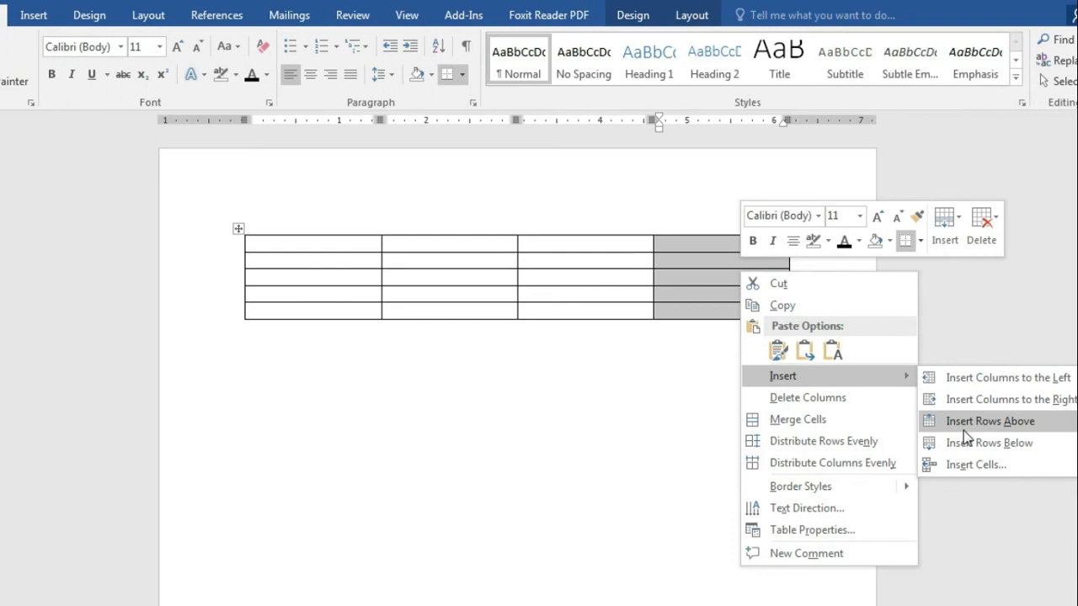
left_click(1041, 400)
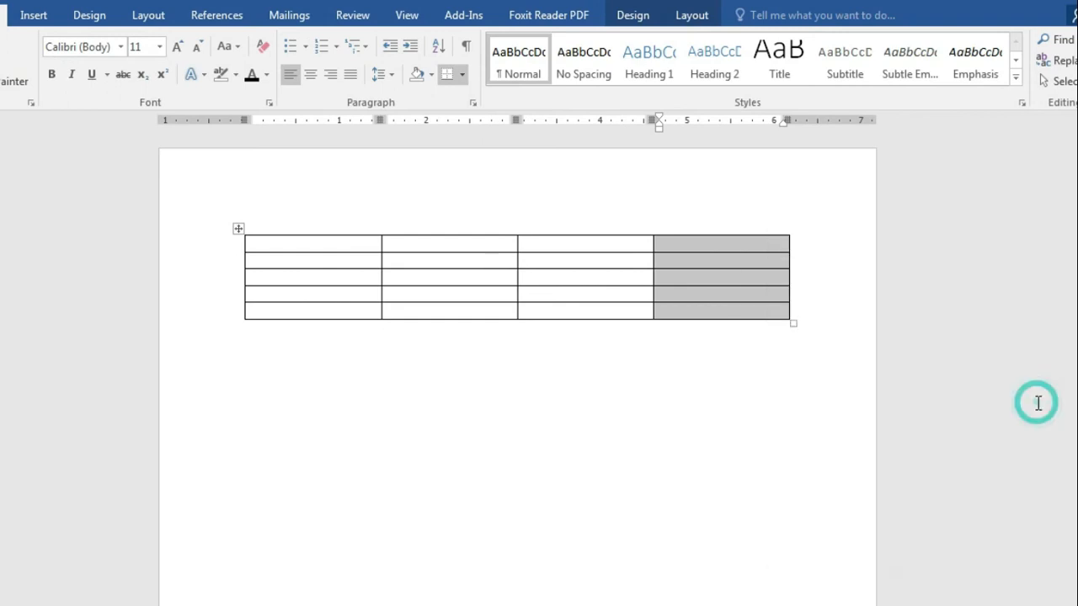
left_click(775, 421)
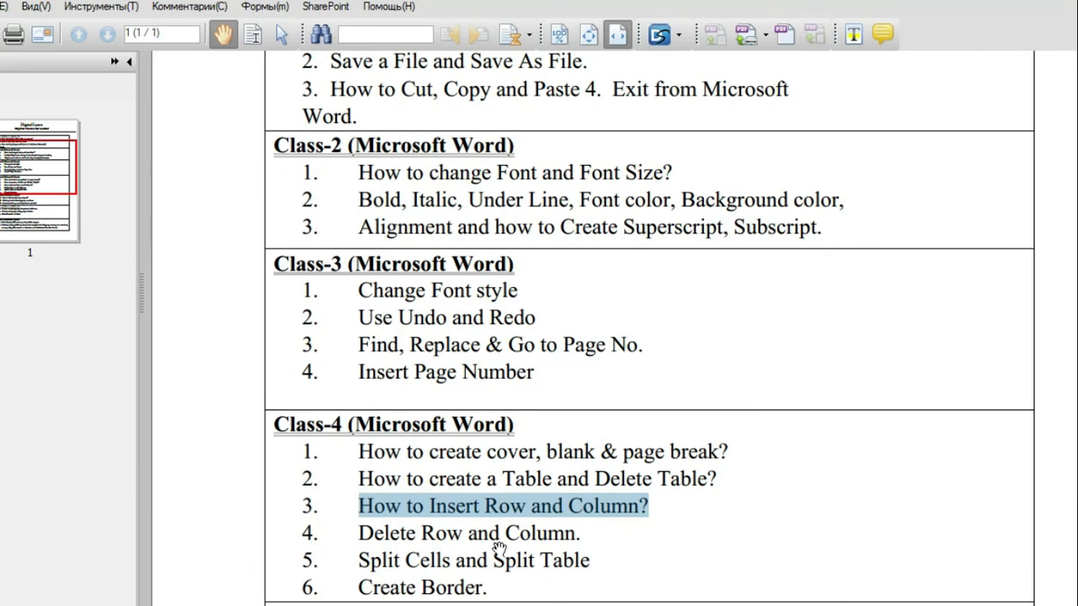
left_click_drag(360, 536, 588, 534)
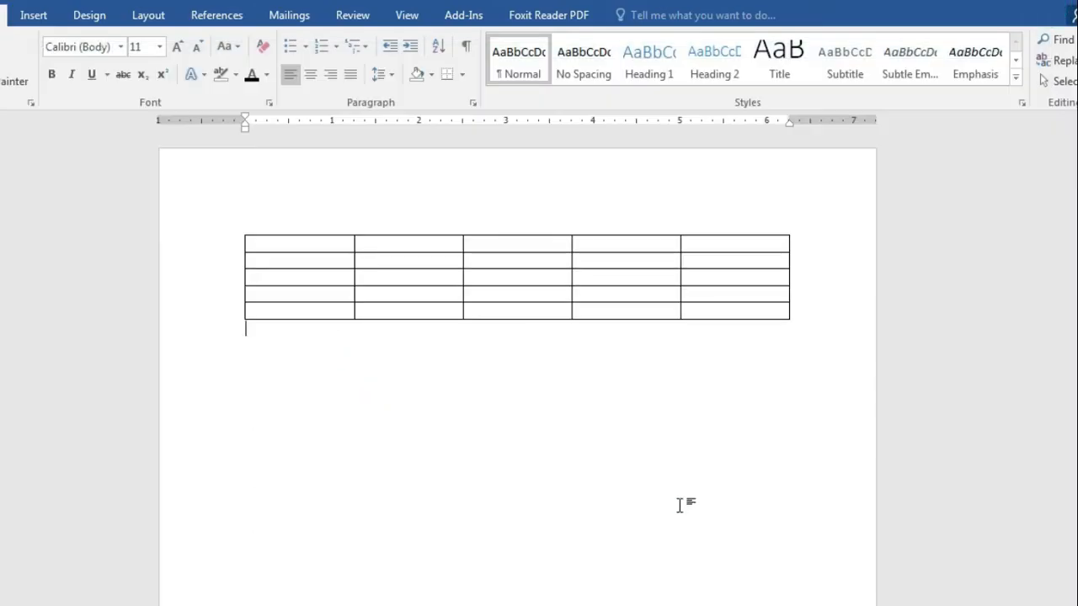
left_click(679, 505)
Step: Delete the bottom row via Delete Cells with 'Delete entire row'
left_click_drag(309, 306, 776, 308)
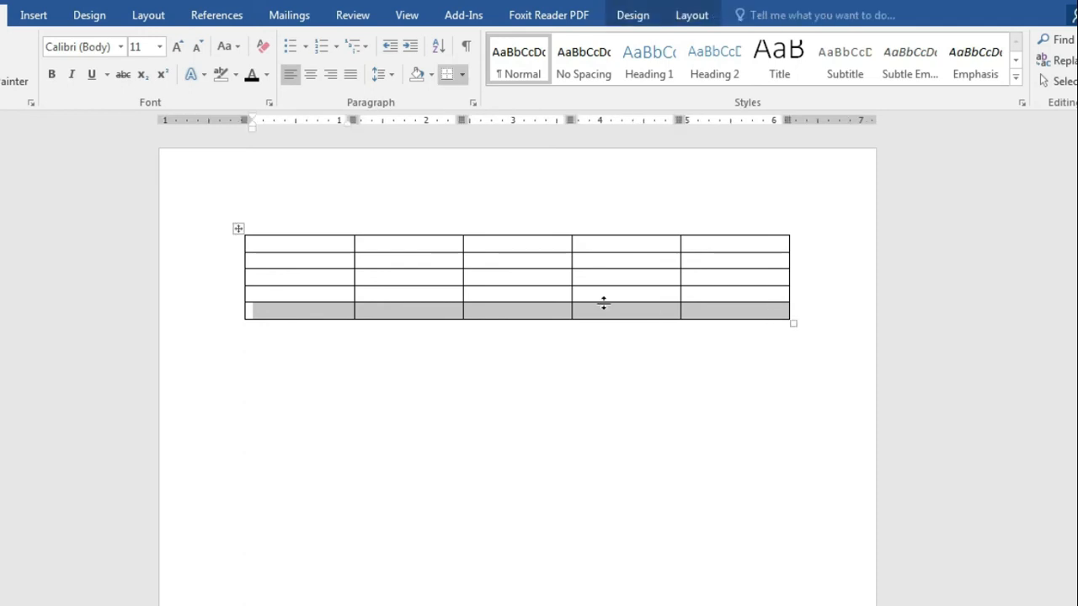
right_click(557, 311)
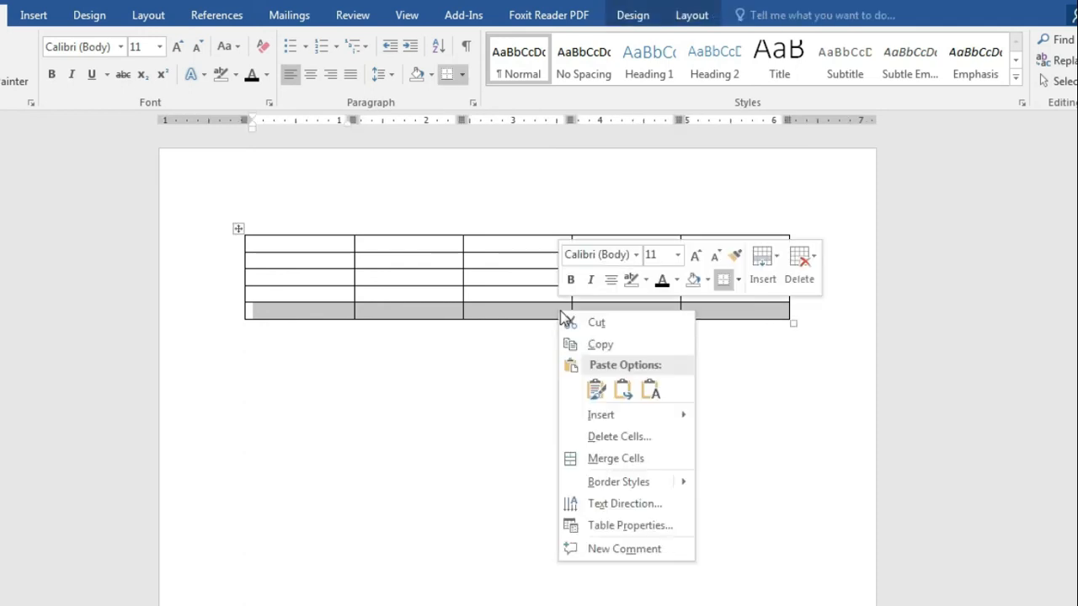
left_click(623, 440)
left_click(477, 344)
left_click(407, 398)
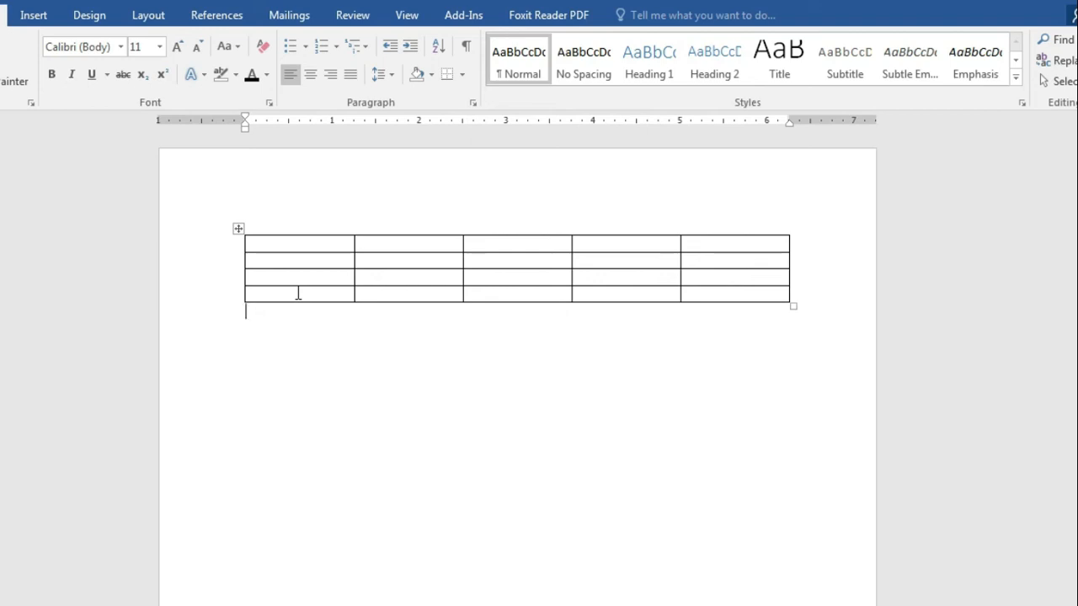
Step: Select the new bottom row and remove it with Delete Rows
left_click_drag(298, 293, 747, 293)
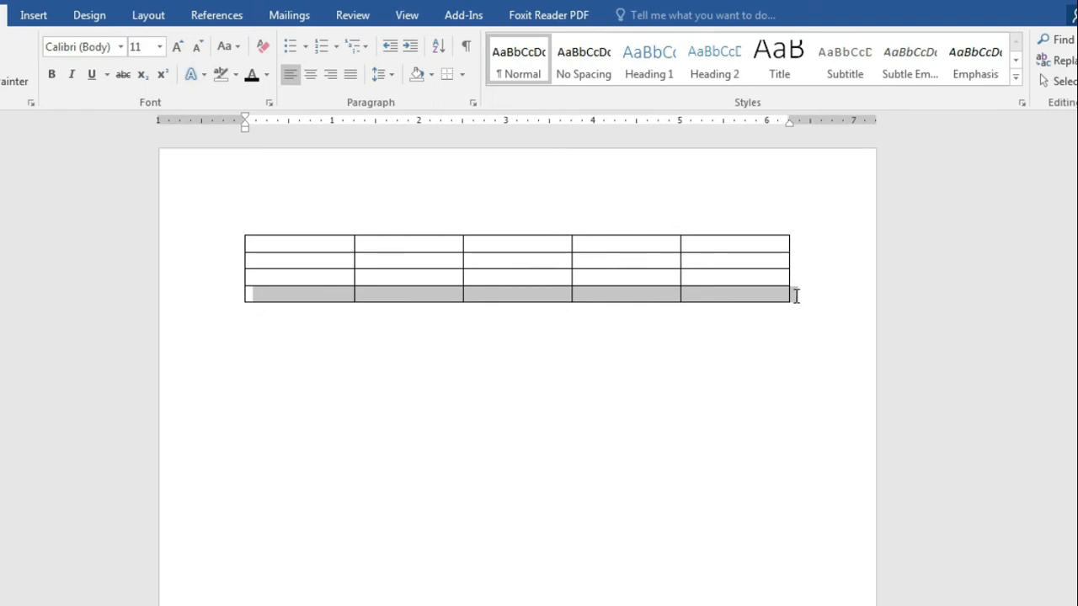
left_click_drag(795, 295, 797, 296)
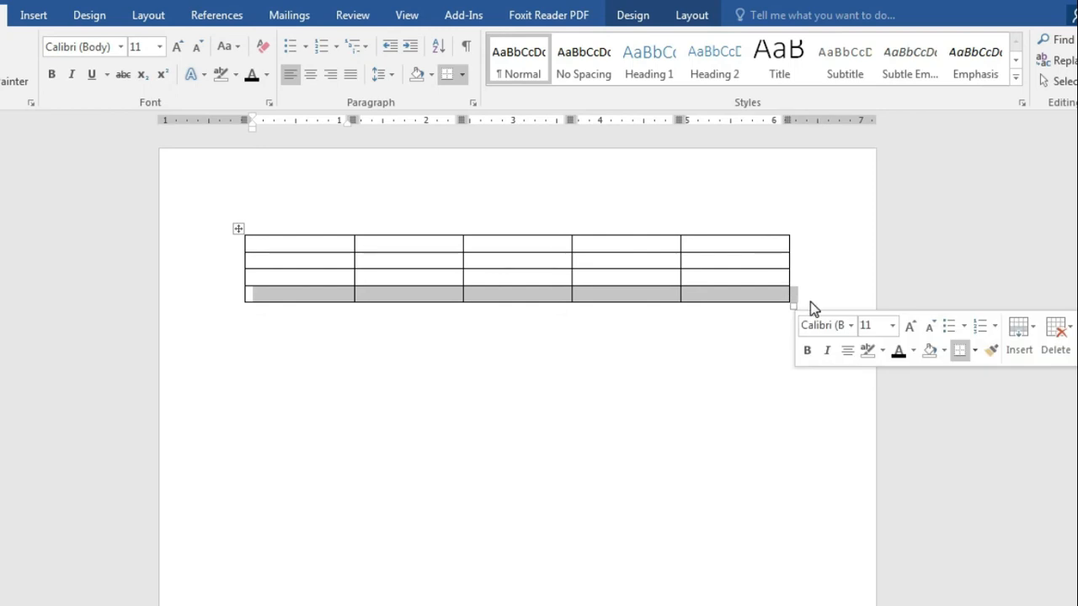
right_click(495, 293)
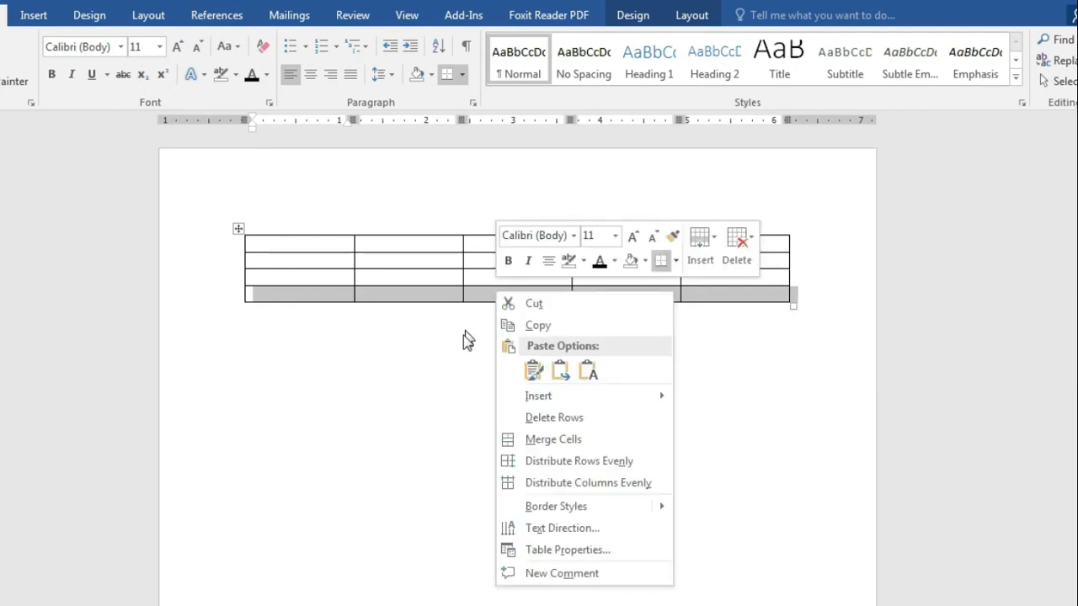
right_click(439, 292)
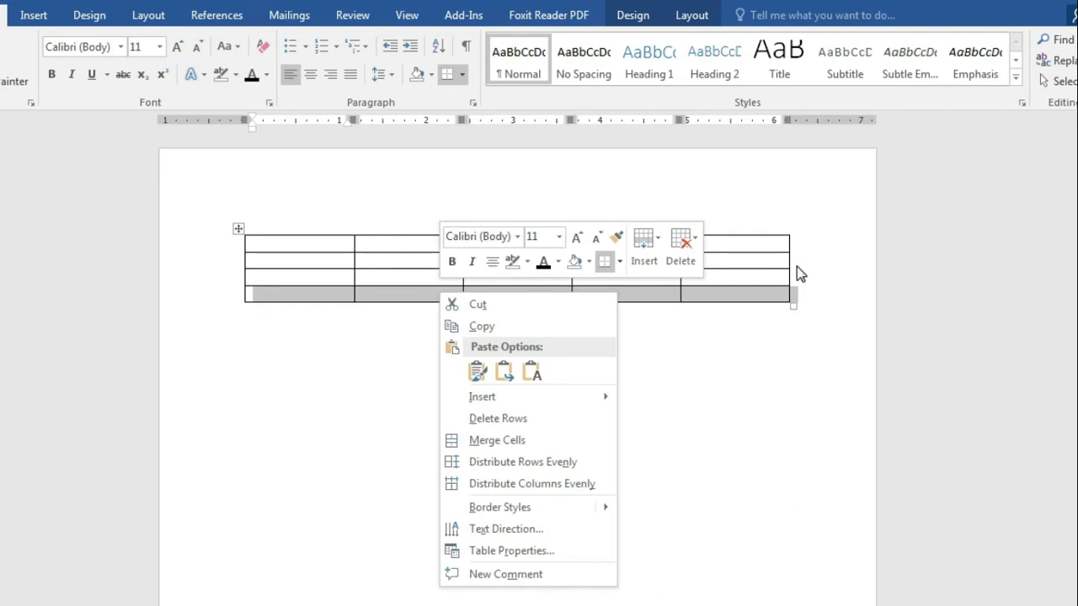
right_click(641, 297)
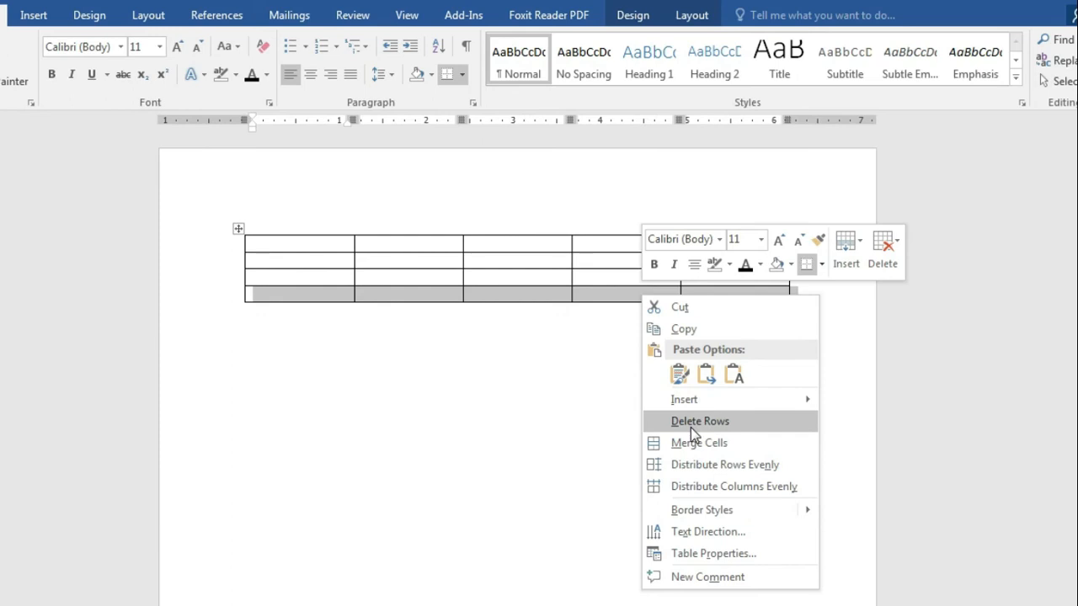
left_click(691, 429)
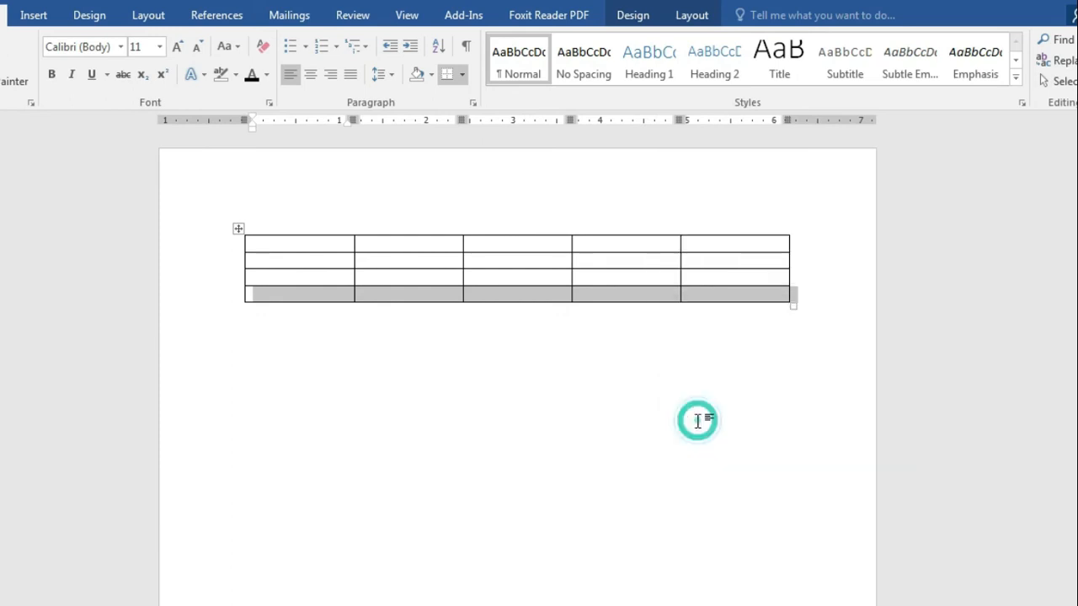
left_click_drag(727, 243, 728, 276)
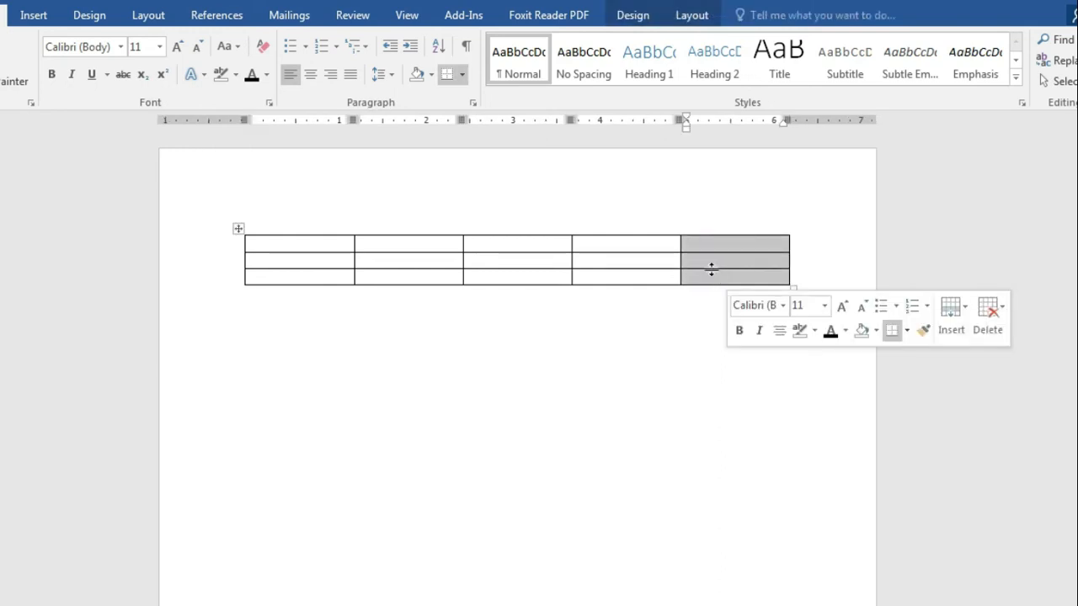
Step: Delete the last column, then delete the third and fourth columns
right_click(712, 268)
left_click(746, 396)
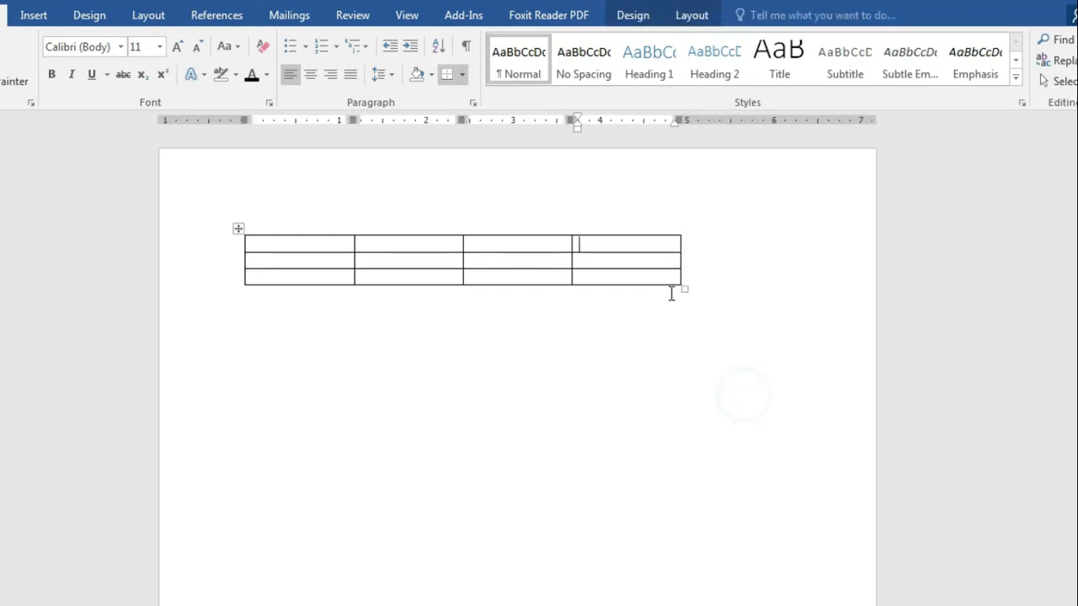
left_click_drag(553, 245, 614, 282)
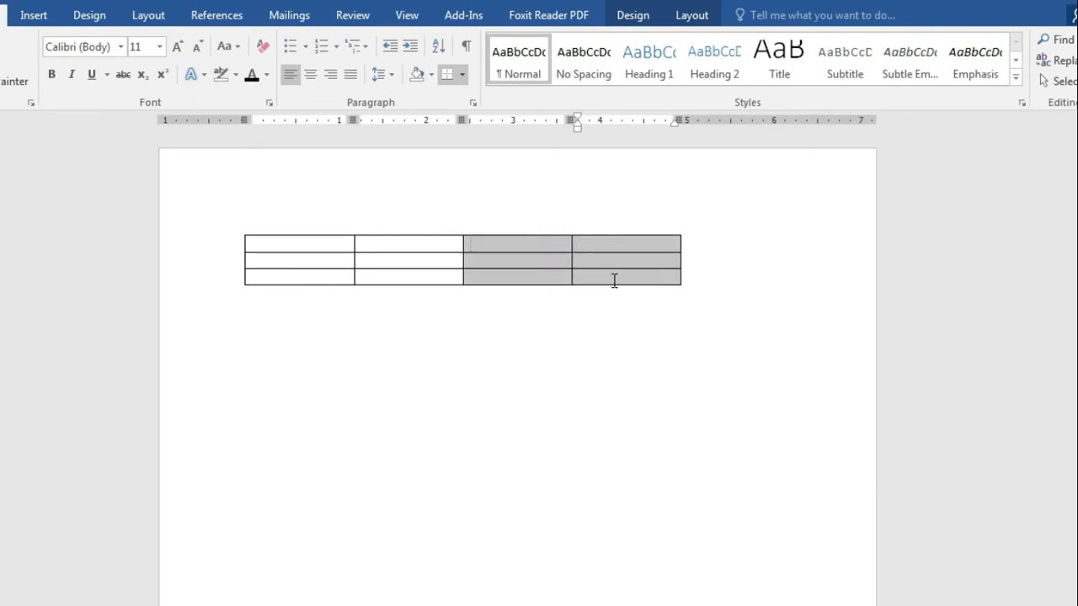
right_click(594, 260)
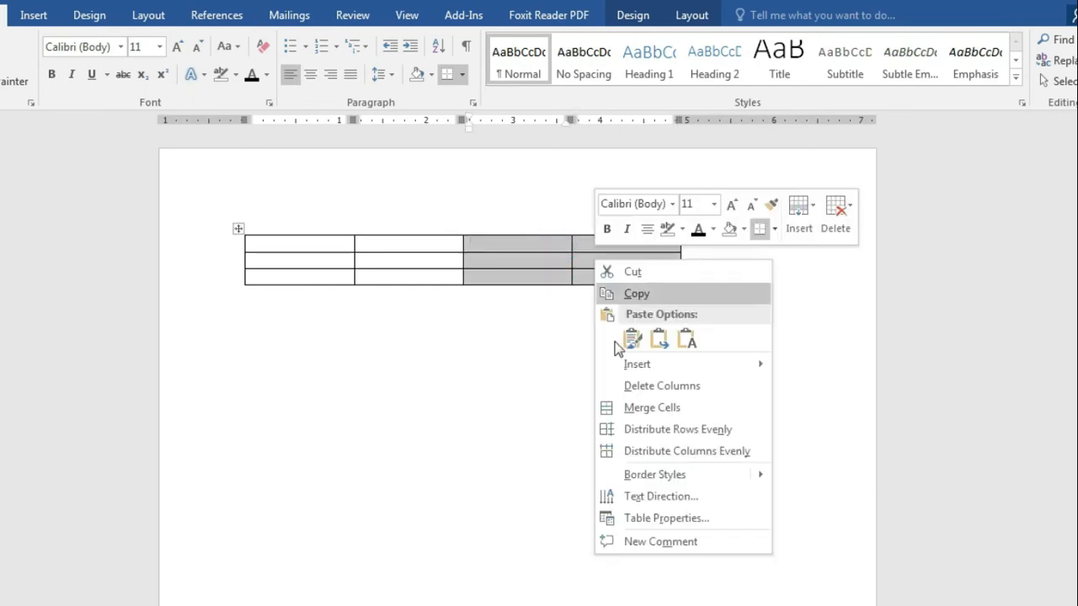
left_click(639, 383)
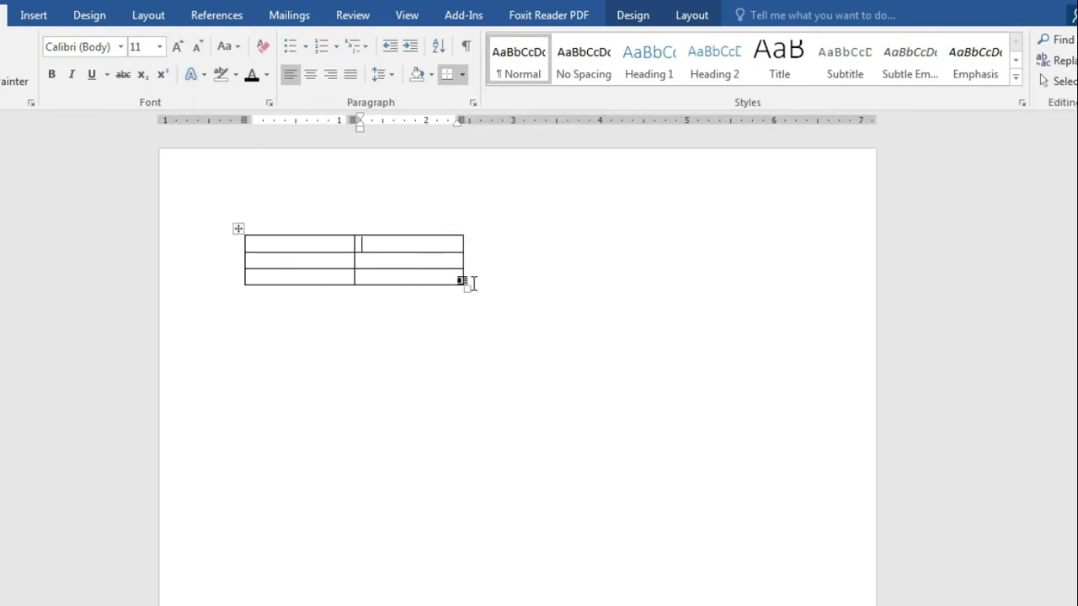
Step: Enlarge the table, insert a column right of the right column, and highlight 'Split Cells and Split Table'
left_click_drag(468, 289, 626, 340)
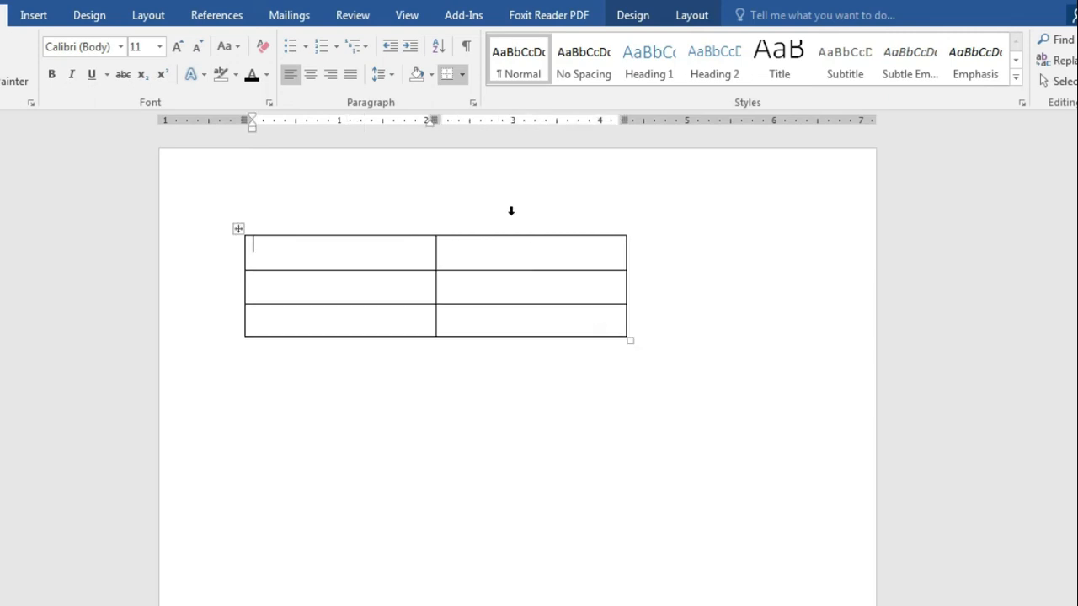
left_click_drag(524, 256, 539, 331)
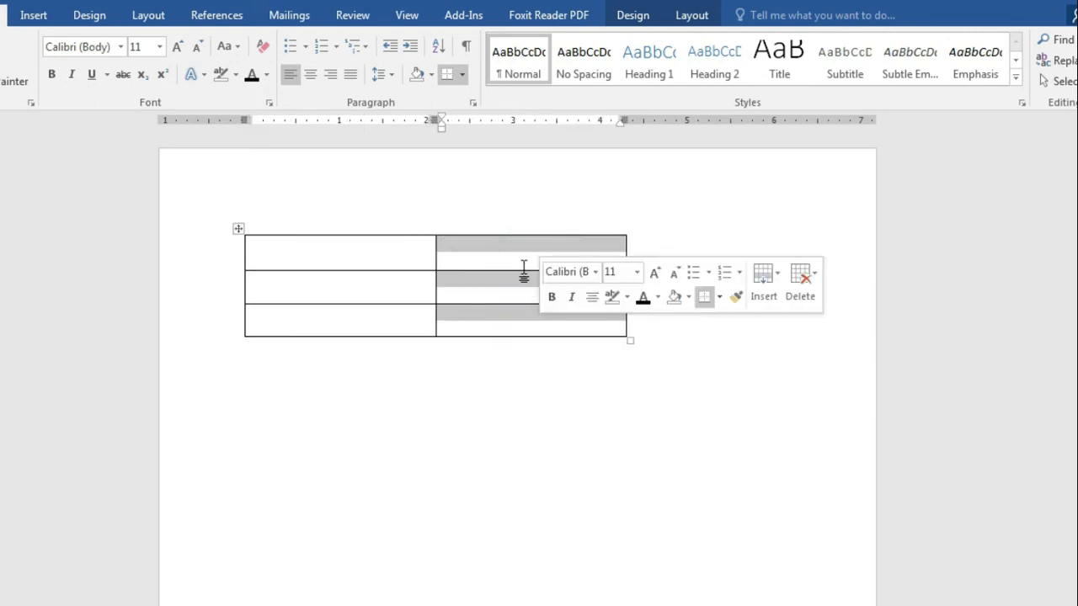
right_click(523, 270)
mouse_move(599, 371)
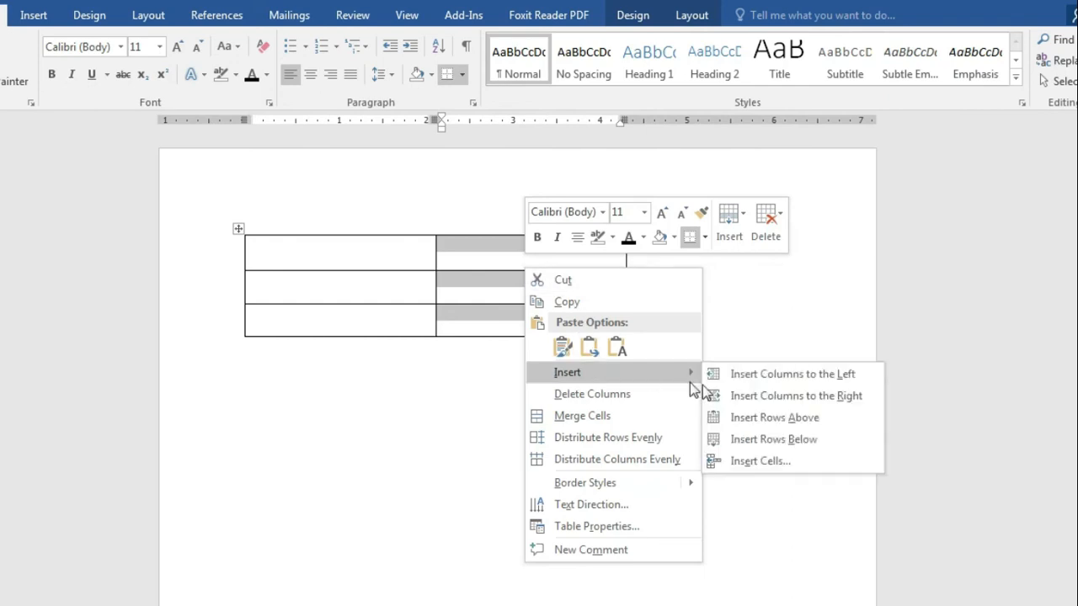
left_click(832, 398)
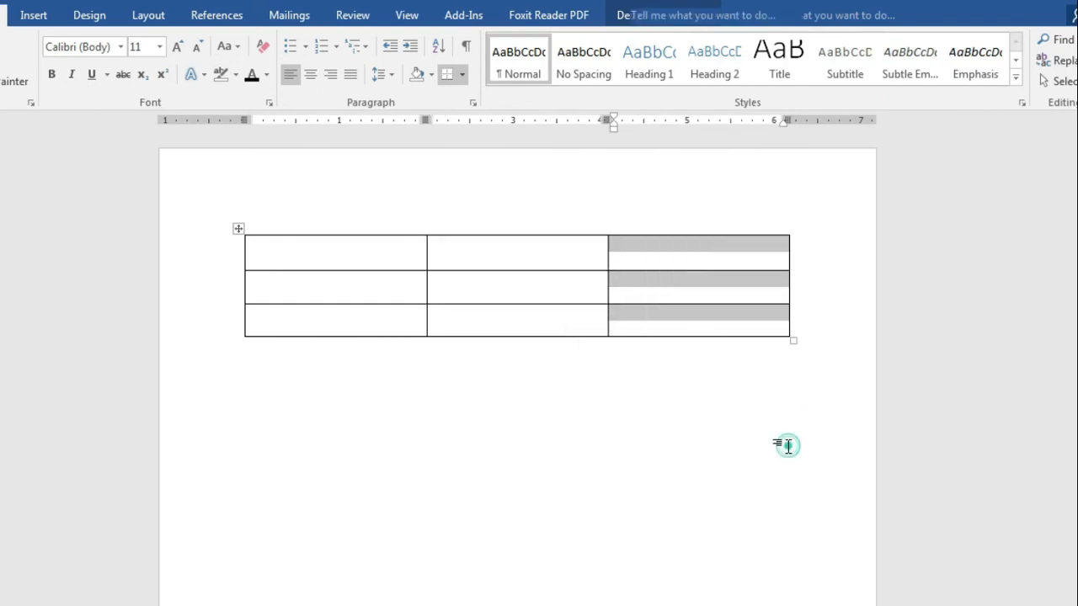
left_click(515, 518)
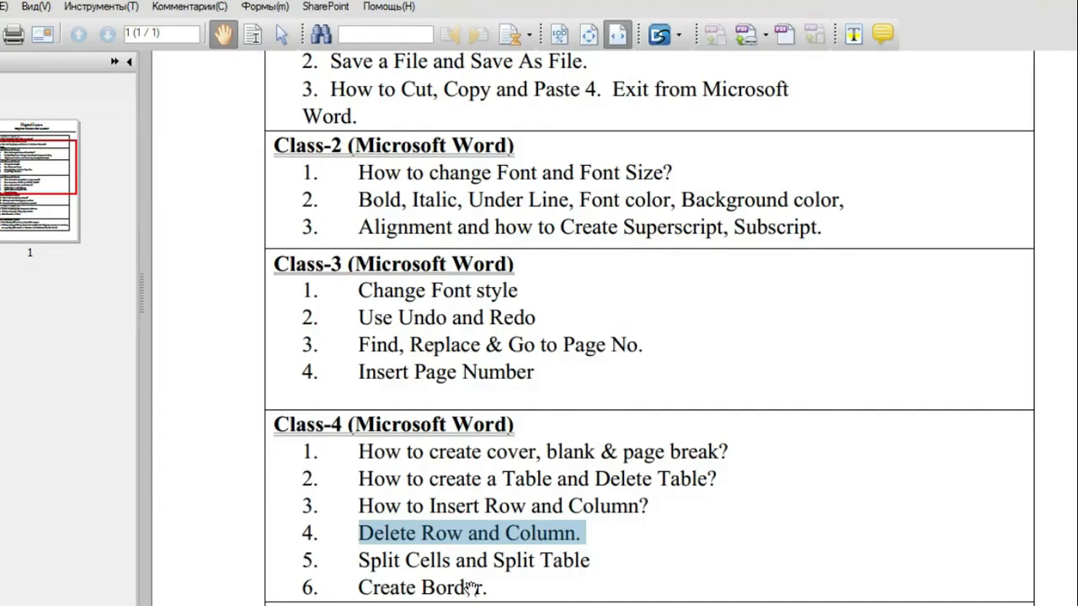
scroll(420, 549, "down", 3)
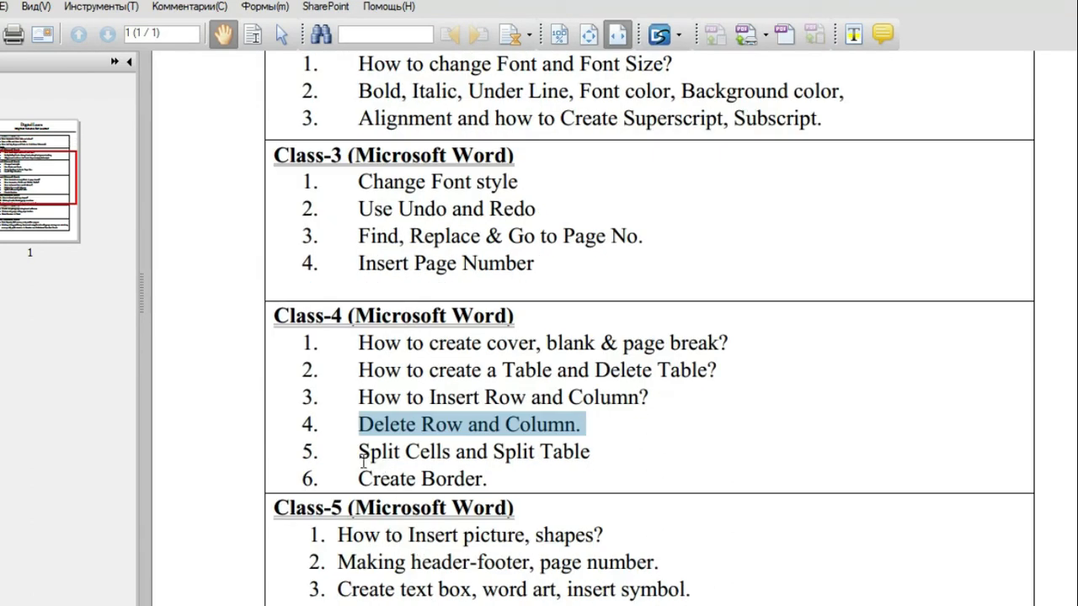
left_click_drag(360, 454, 595, 455)
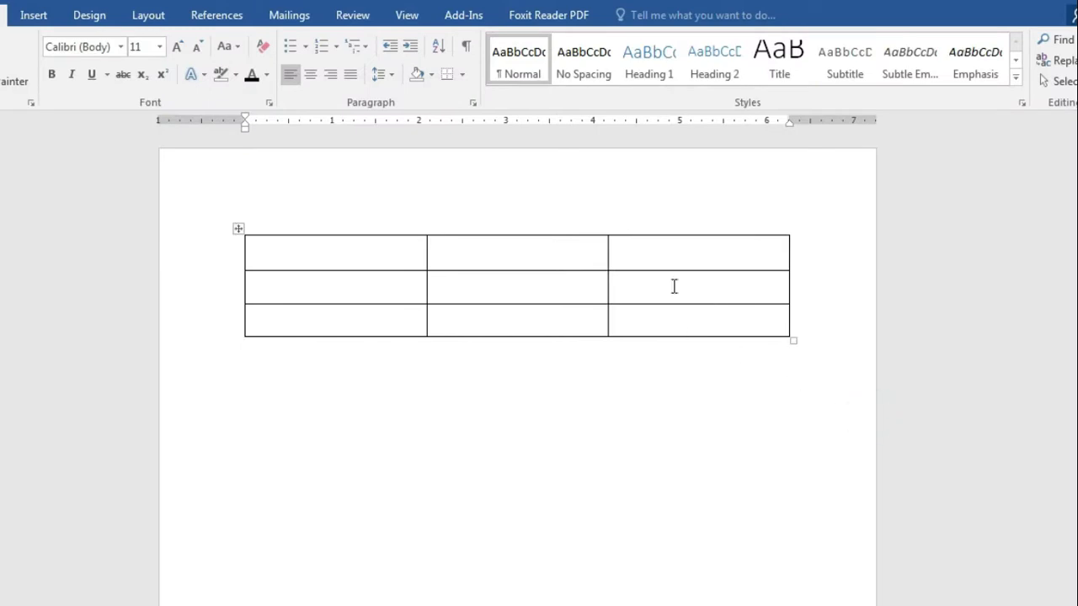
Step: Open the context menu of the table's top-right cell
left_click(689, 245)
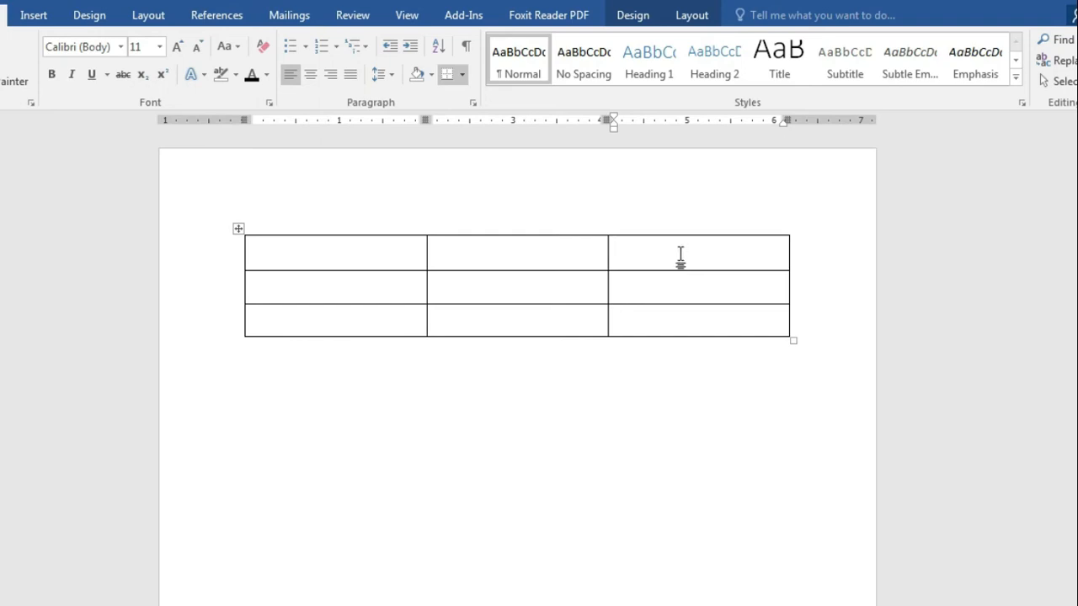
right_click(681, 256)
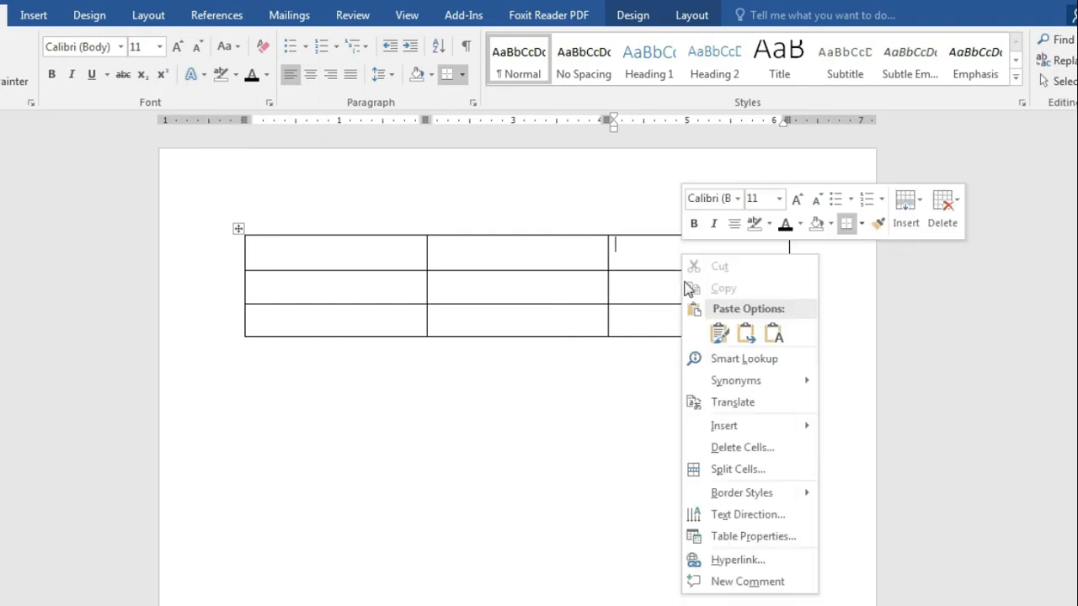
Step: Split the top-right cell into 2 columns
left_click(741, 466)
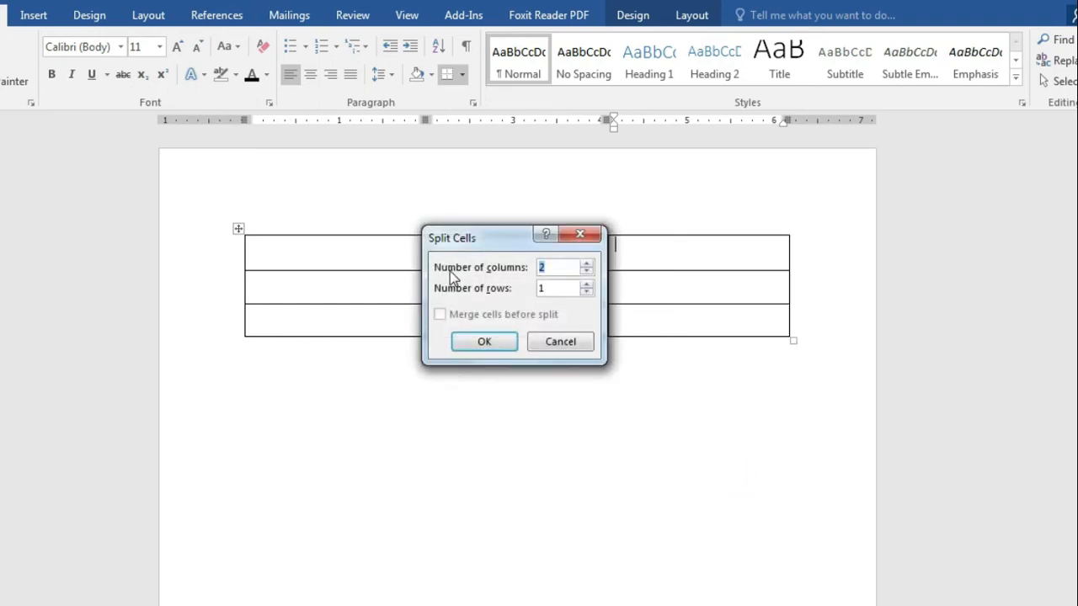
left_click(571, 268)
left_click(484, 342)
left_click(656, 344)
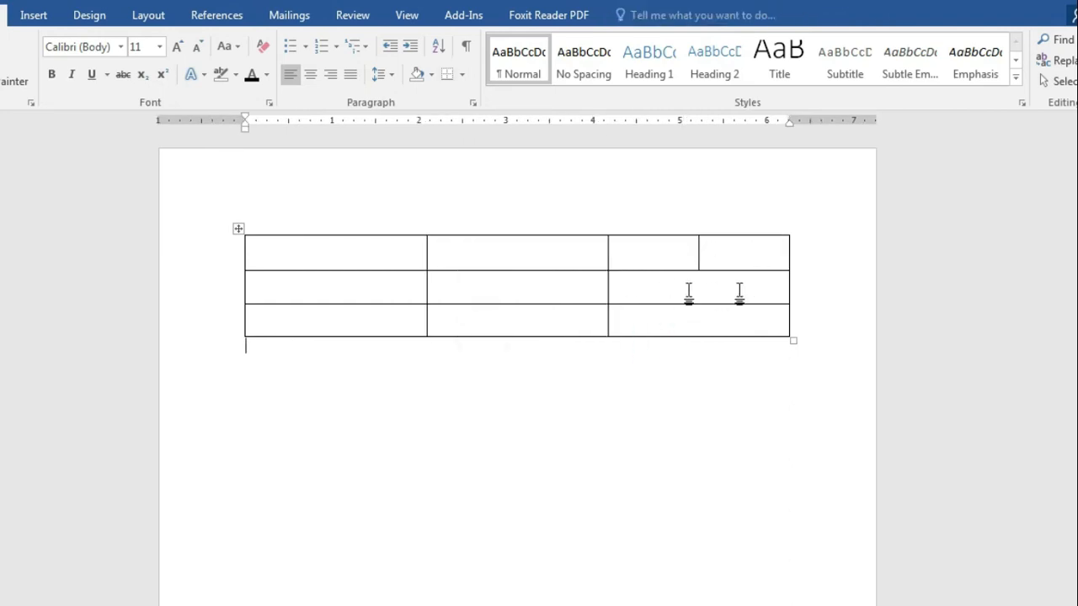
Step: Split the middle-row right cell into 3 columns
right_click(703, 292)
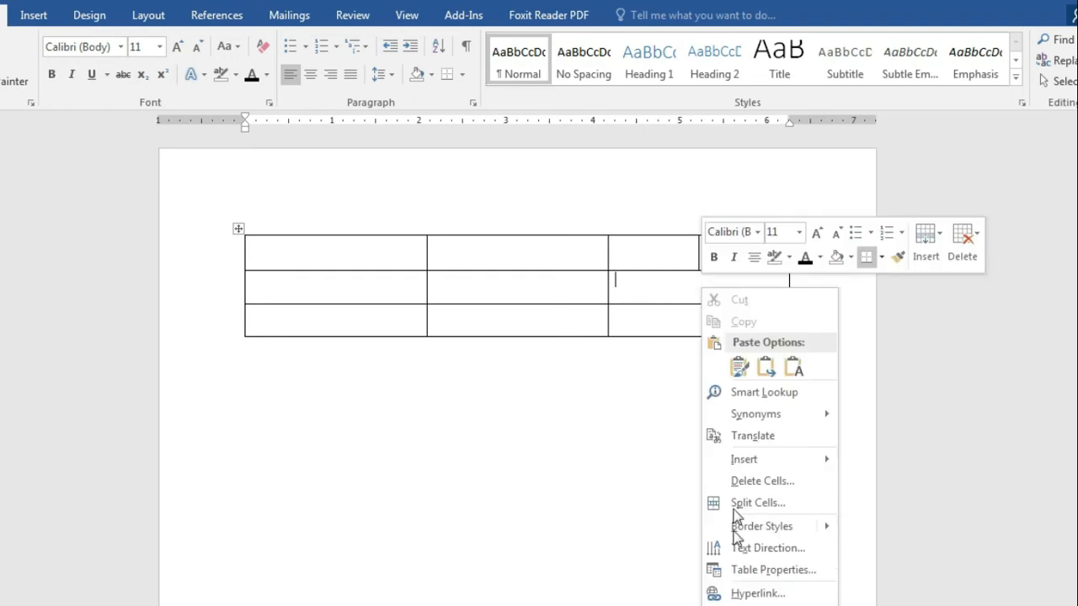
left_click(750, 500)
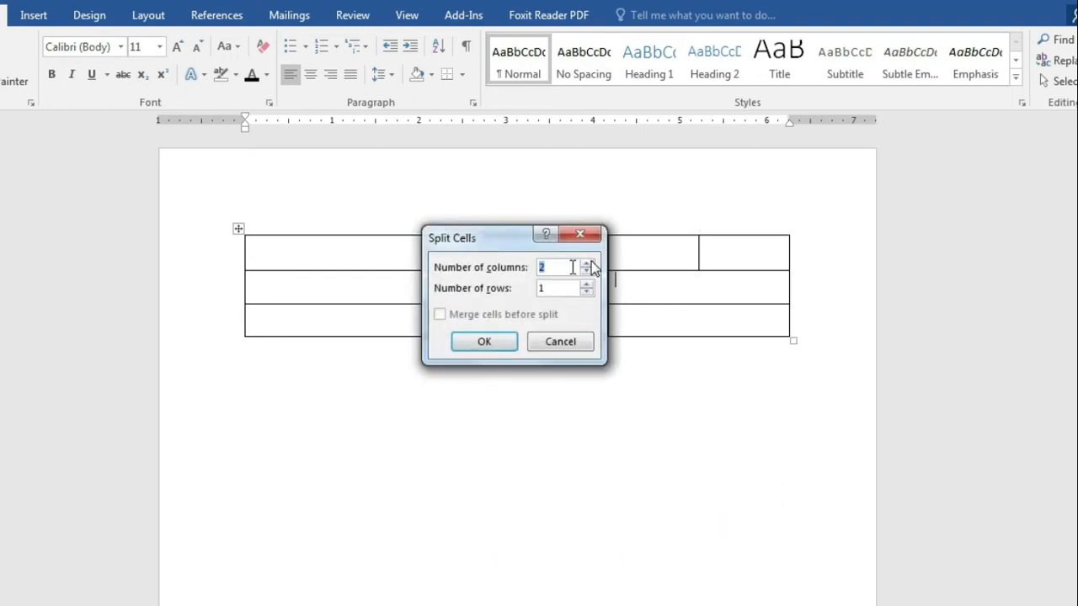
left_click(567, 266)
key("BackSpace")
type("3")
left_click(588, 263)
left_click(587, 263)
left_click(588, 262)
left_click(585, 272)
left_click(585, 272)
left_click(585, 272)
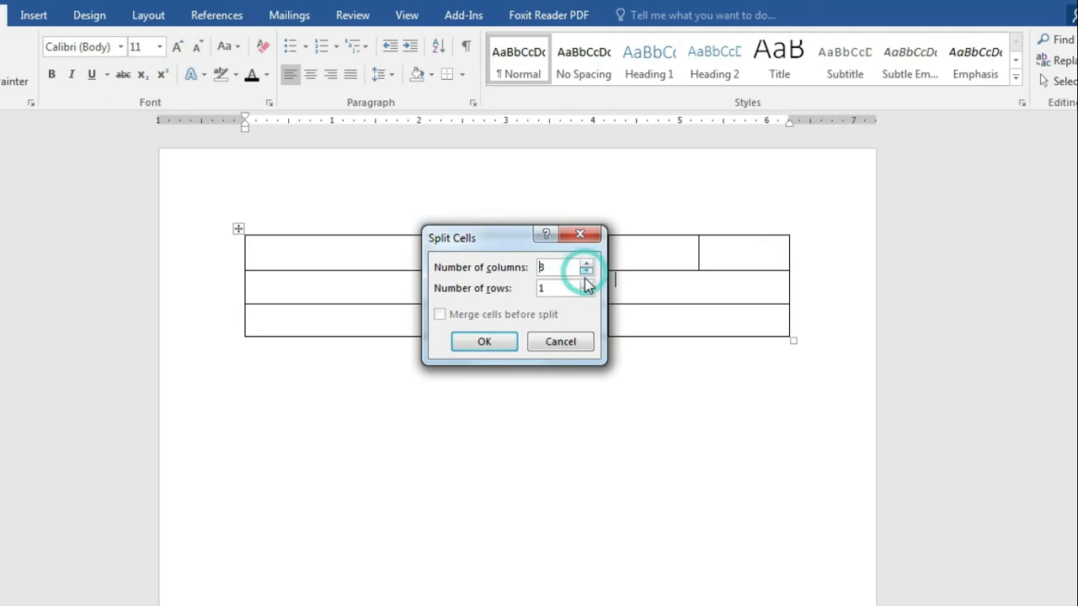
left_click(486, 342)
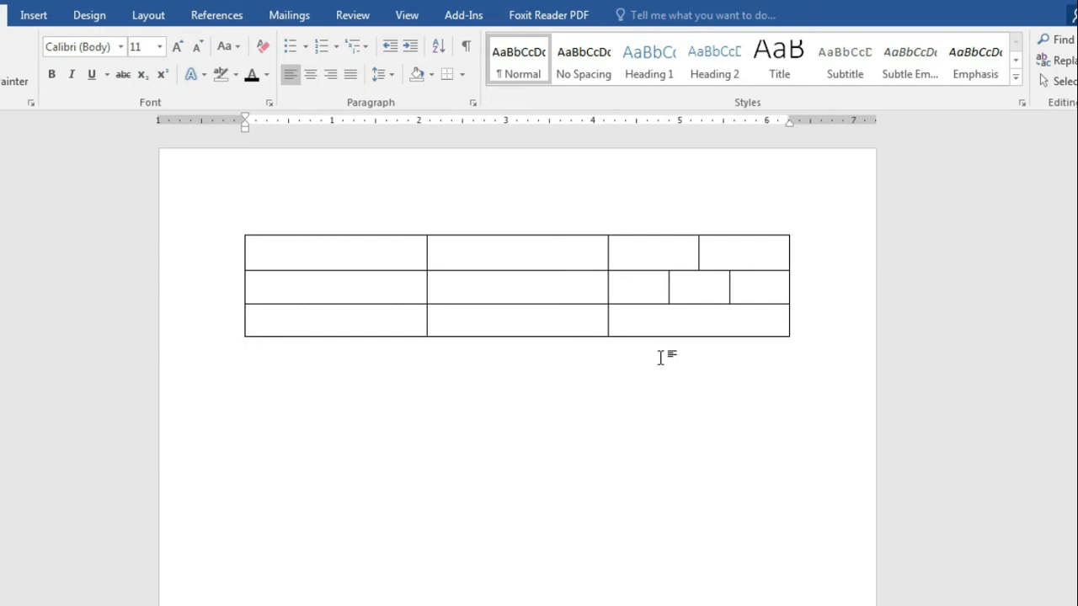
Step: Step through the middle column's cells, ending in the top-middle cell
left_click(659, 315)
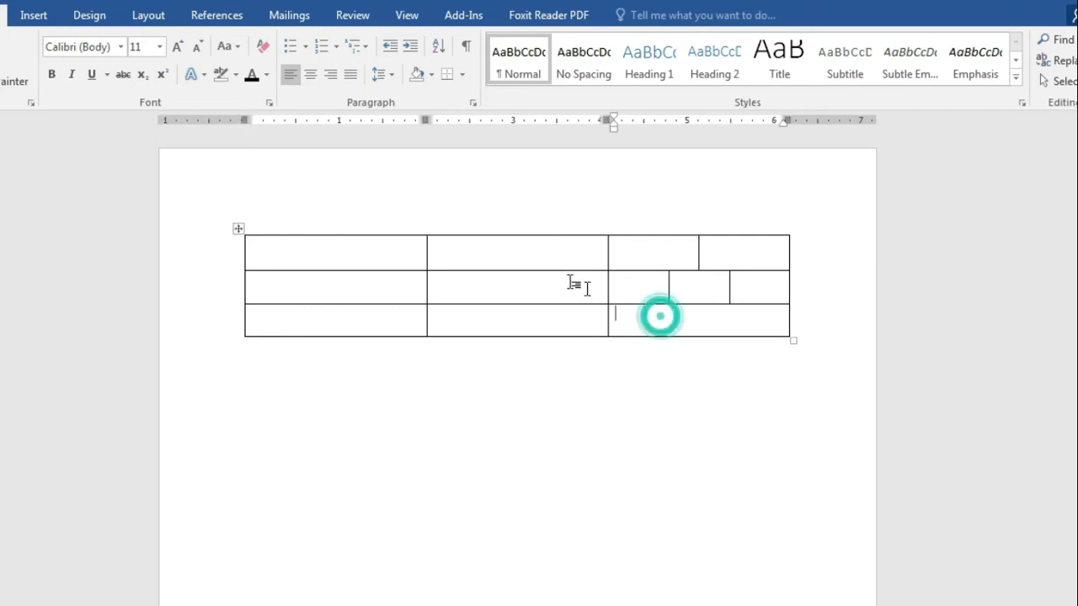
left_click(535, 262)
left_click(535, 289)
left_click(534, 317)
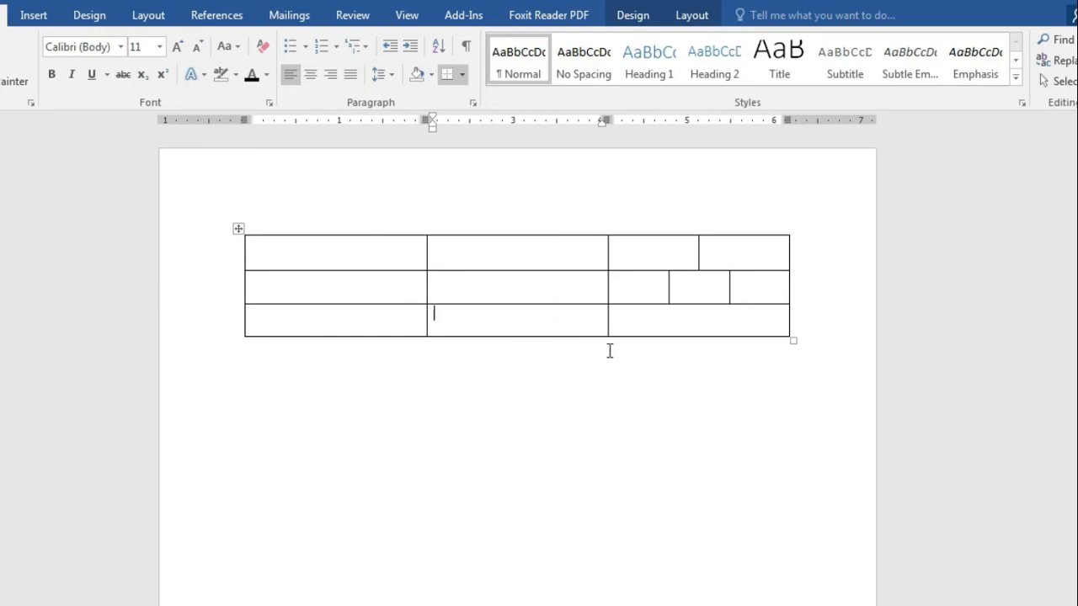
left_click(512, 254)
Step: Split the top-middle cell into 2 columns and 2 rows
right_click(540, 255)
left_click(599, 462)
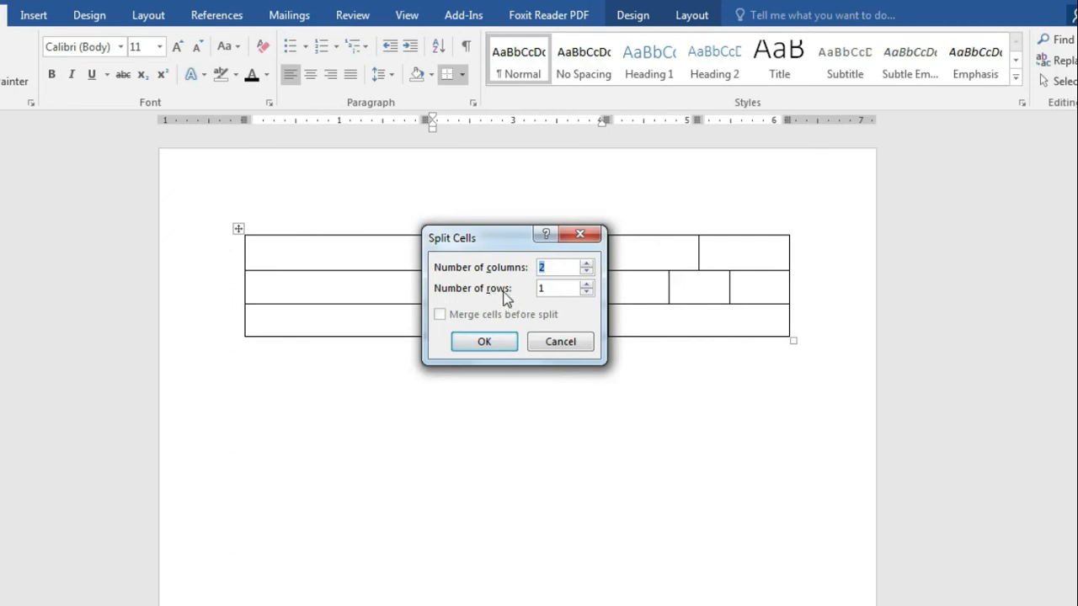
left_click(588, 287)
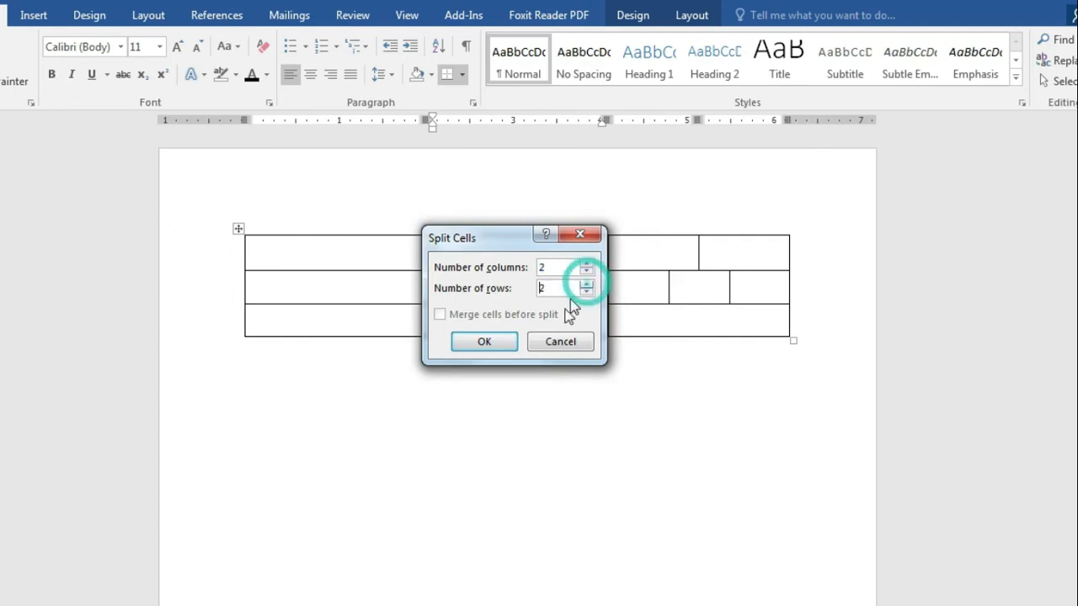
left_click(488, 343)
left_click(521, 386)
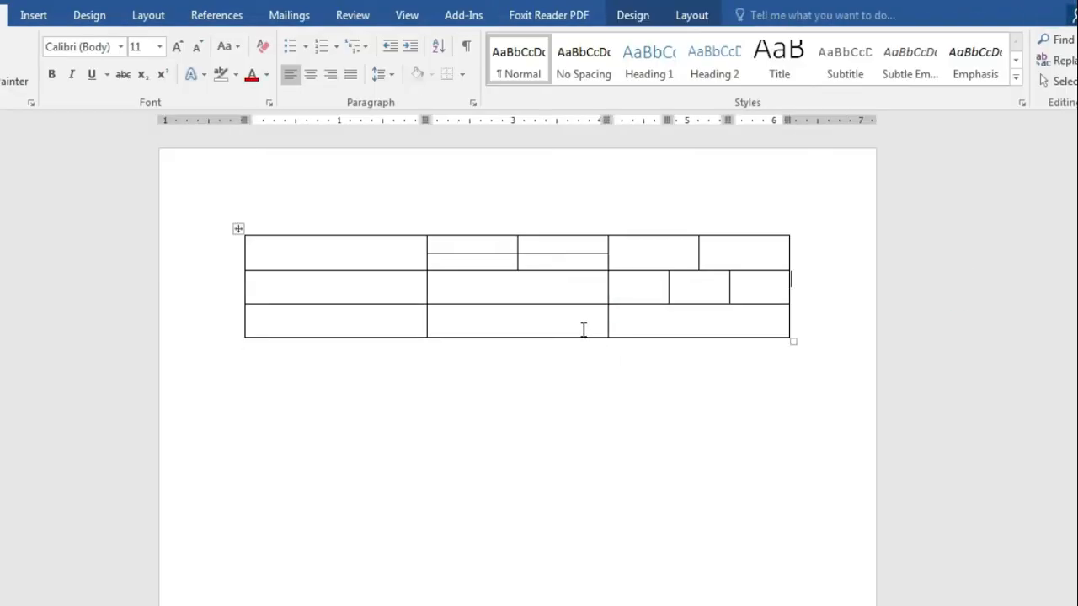
Step: Merge the middle cells of rows 2 and 3 into a single cell
left_click_drag(563, 287, 567, 314)
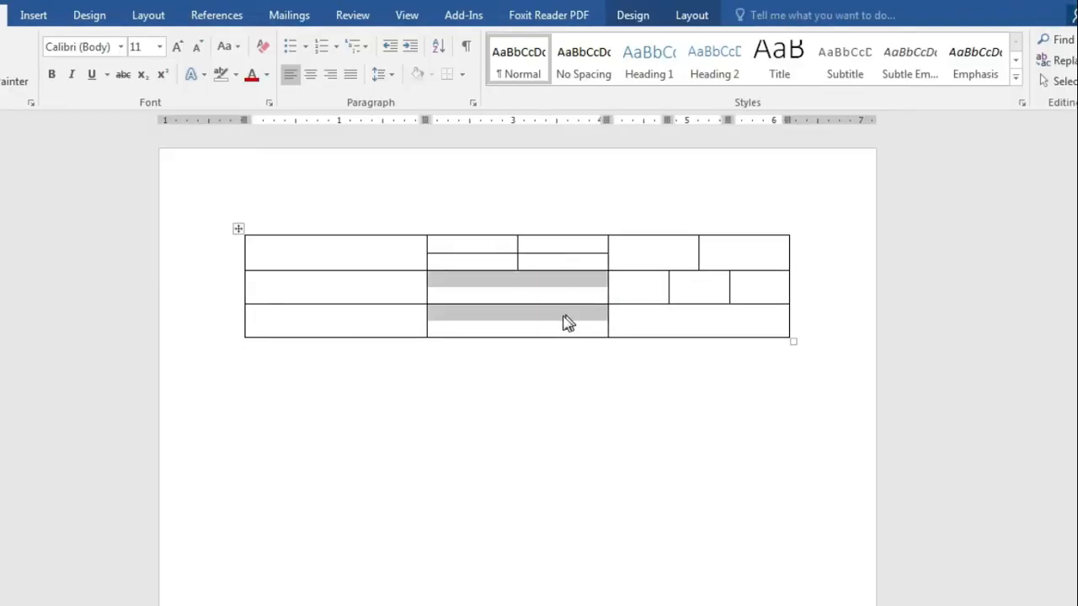
right_click(508, 284)
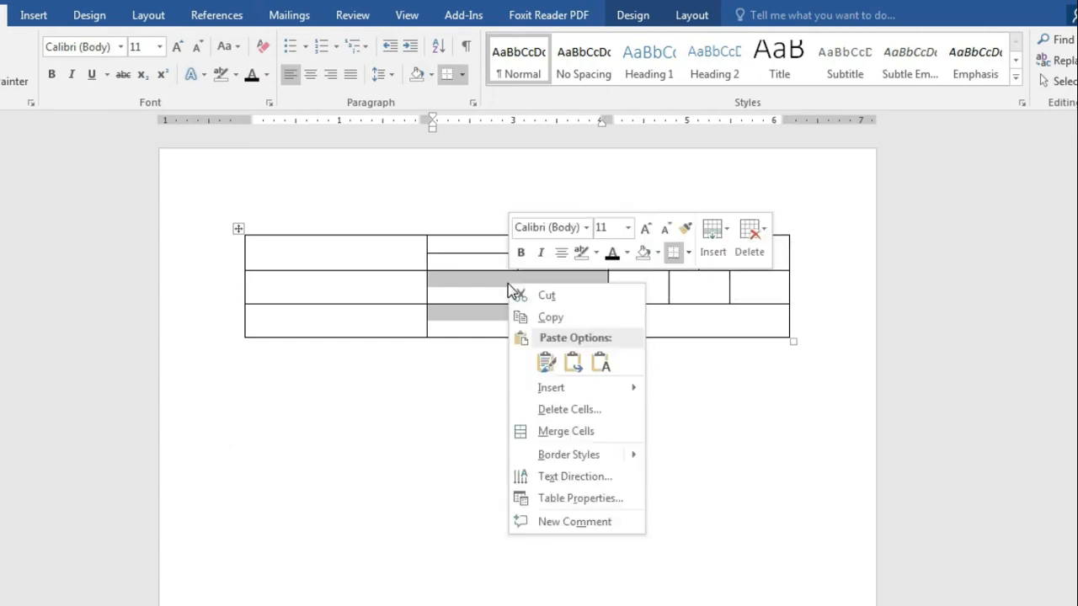
left_click(593, 433)
left_click(594, 432)
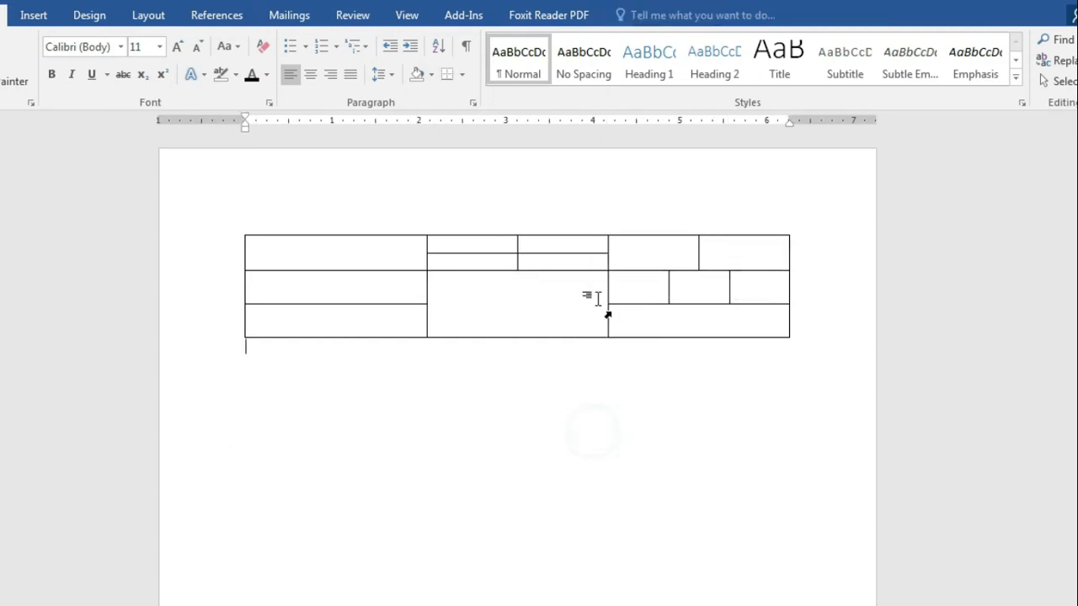
Step: Merge two adjacent small right-hand cells in row 2 into one
left_click_drag(659, 289, 699, 288)
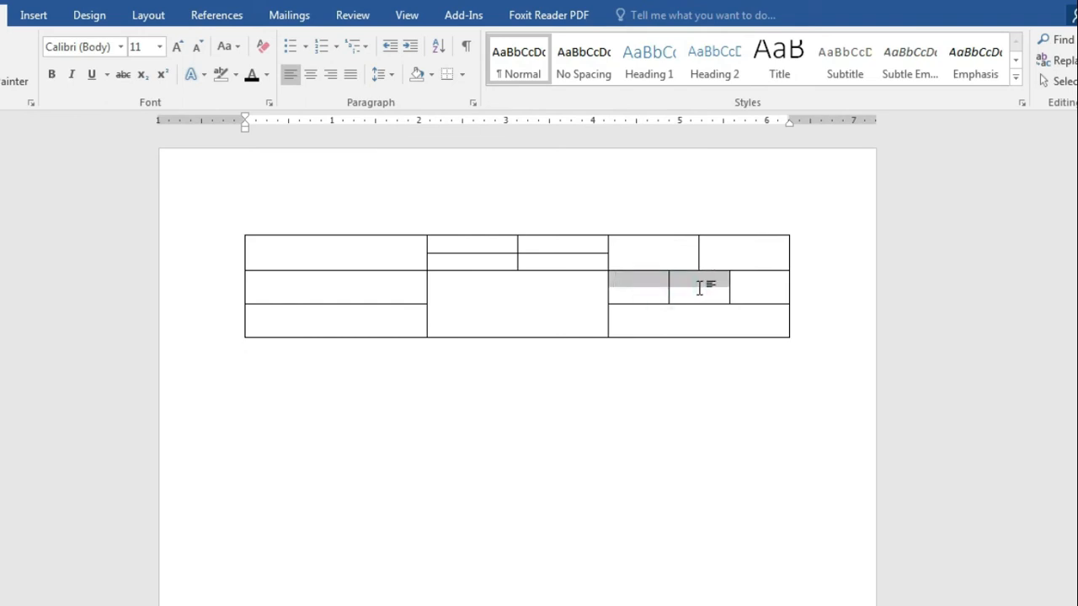
right_click(686, 278)
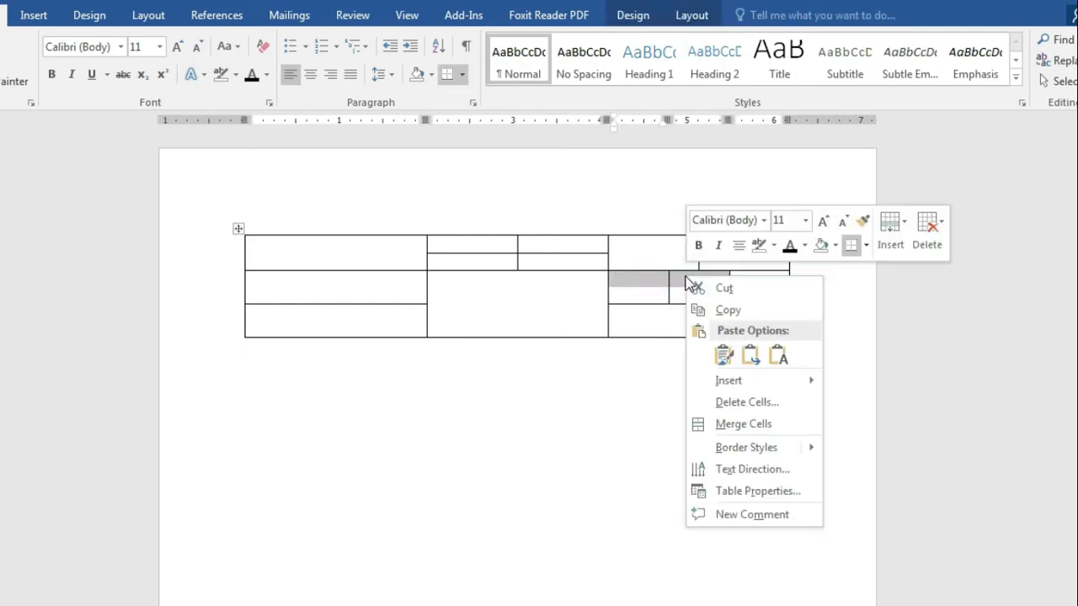
left_click(744, 424)
left_click(740, 408)
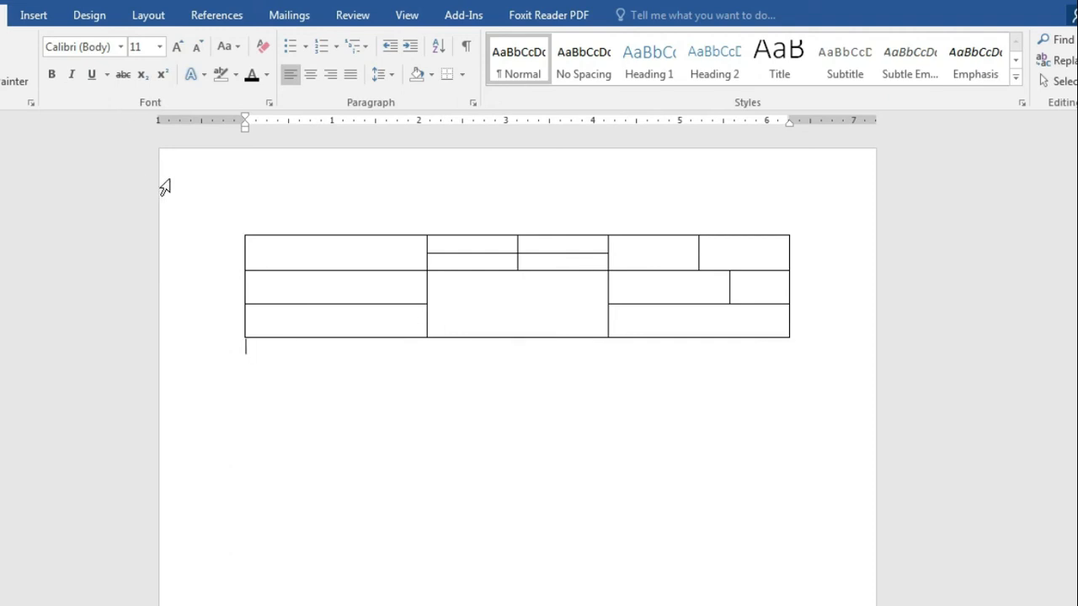
Step: With Draw Table, split the table's first column in two with a vertical line
left_click(42, 17)
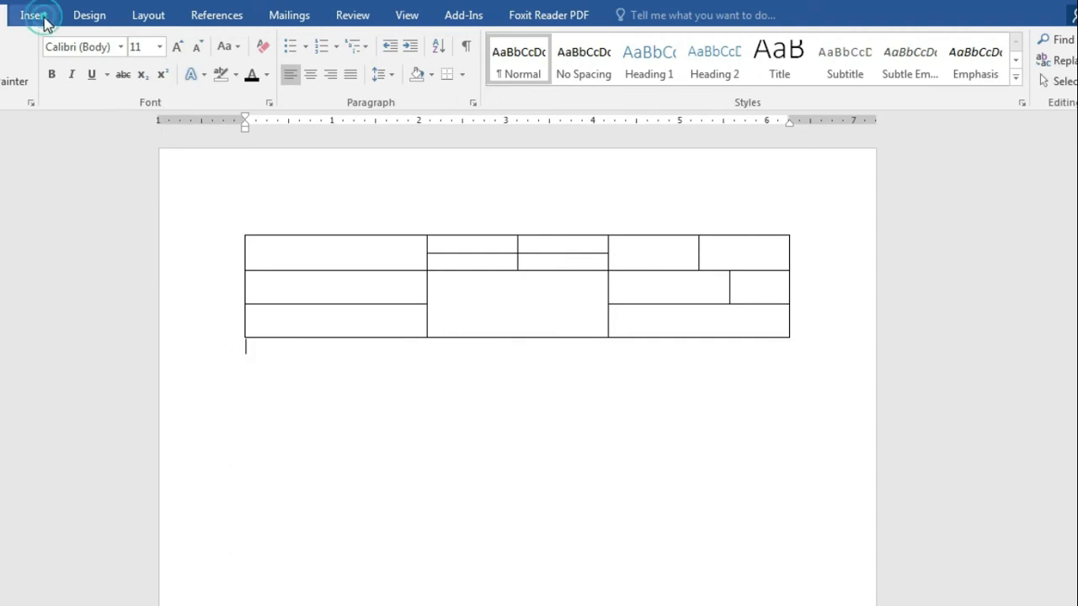
left_click(14, 87)
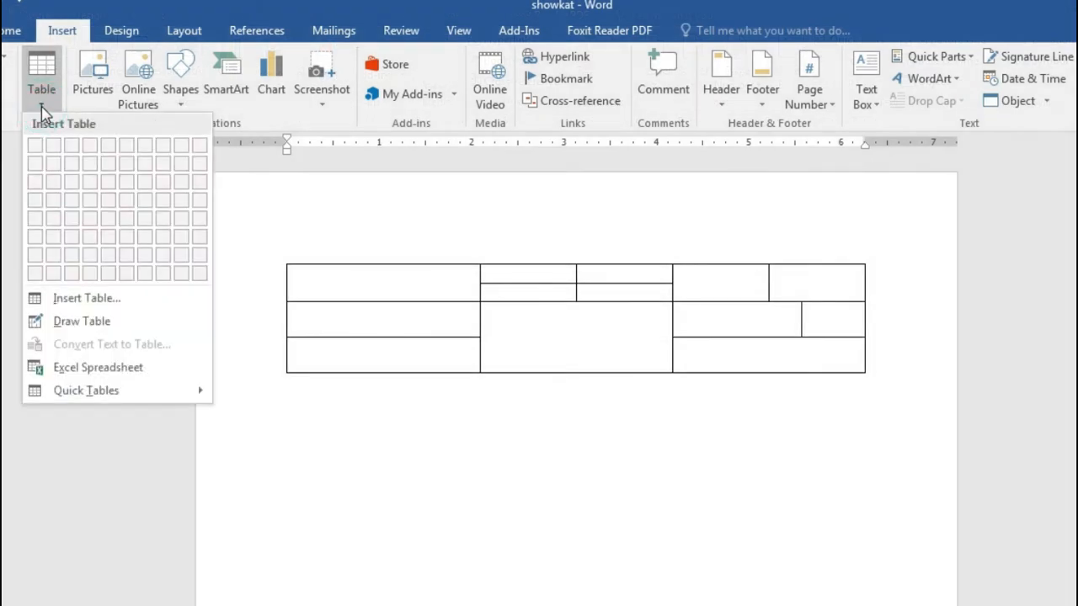
left_click(82, 322)
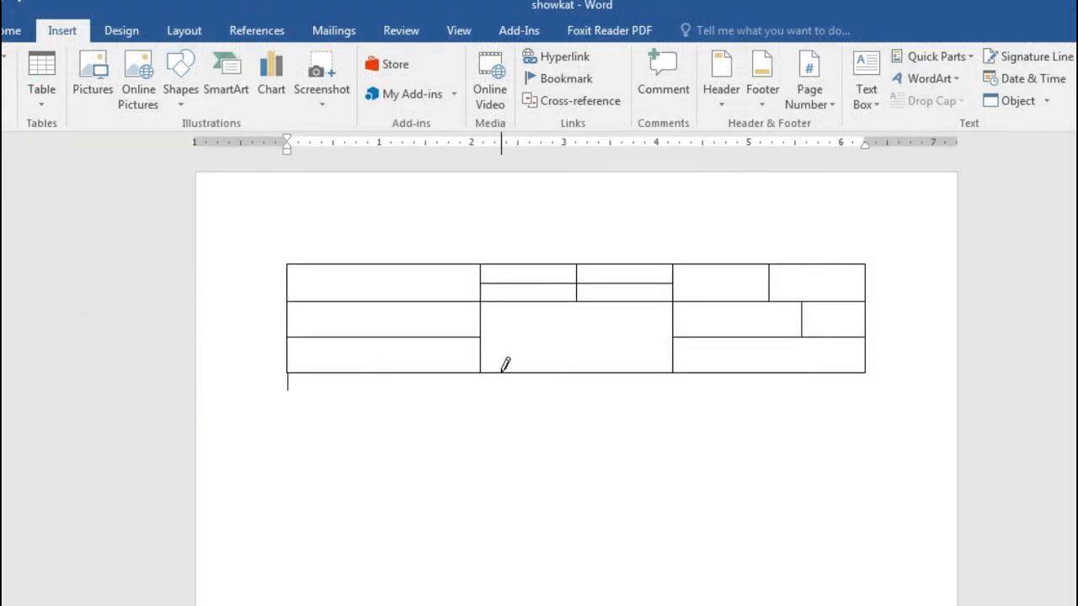
left_click_drag(383, 260, 374, 363)
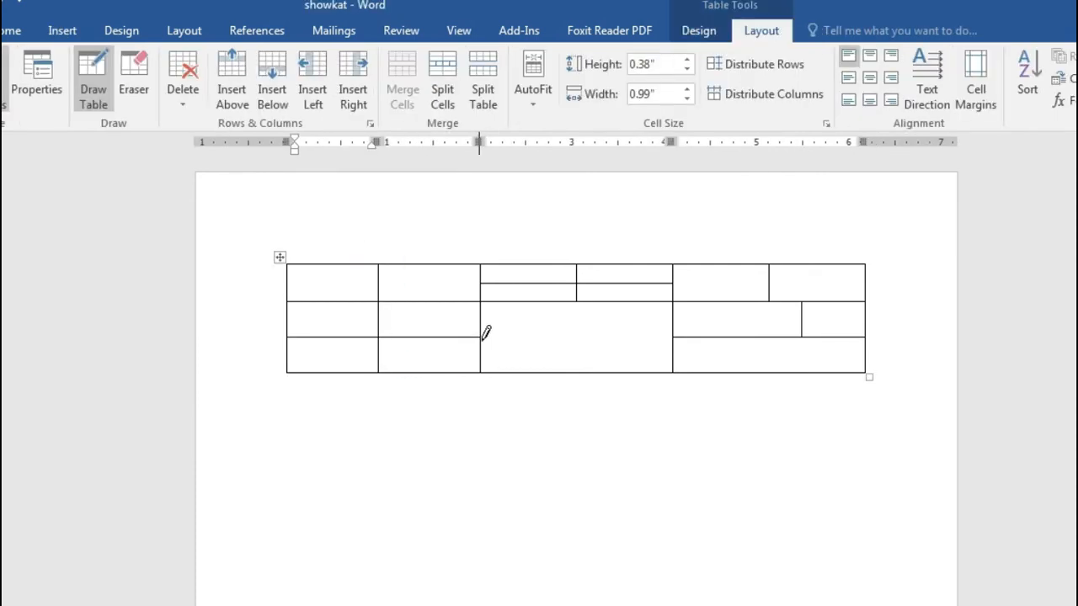
Step: Draw four vertical lines dividing the merged middle cell into five narrow columns, then stop drawing
left_click_drag(482, 338, 637, 338)
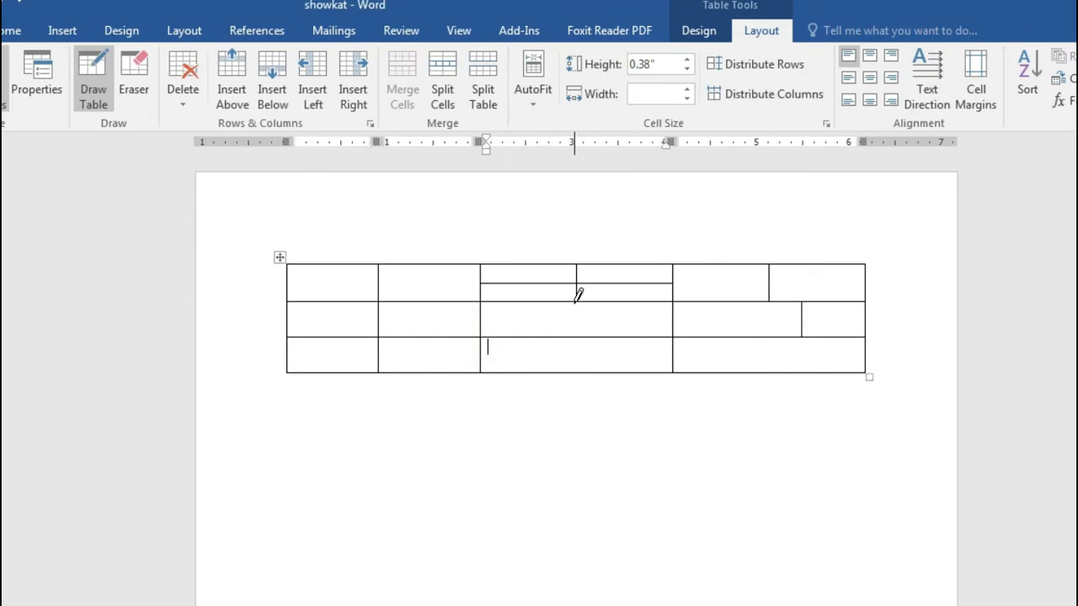
left_click_drag(577, 295, 598, 362)
left_click(621, 302)
left_click_drag(621, 302, 633, 361)
left_click_drag(511, 304, 522, 357)
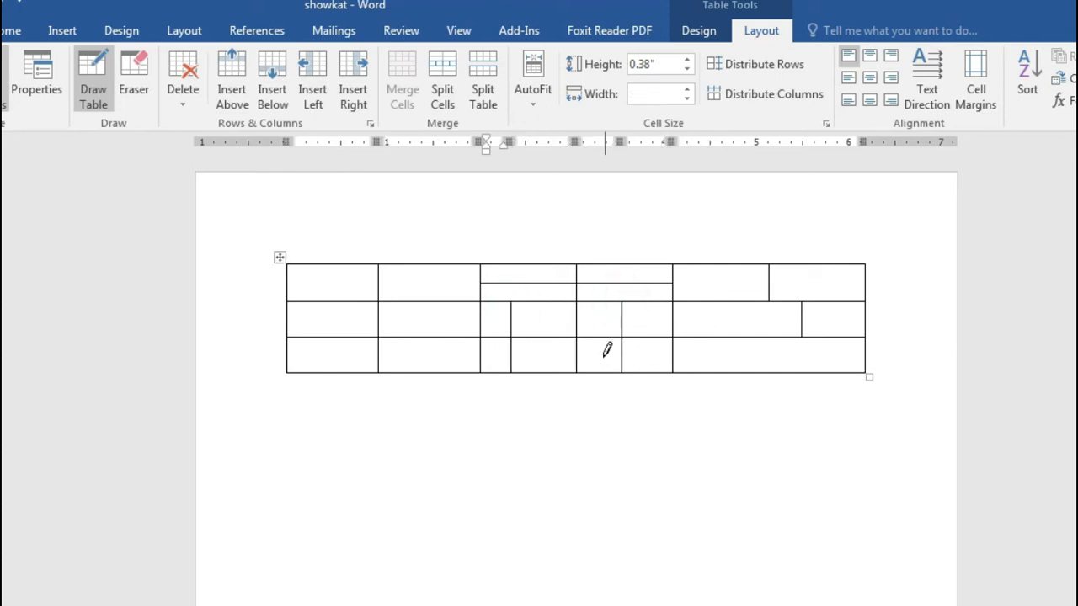
left_click_drag(548, 303, 555, 357)
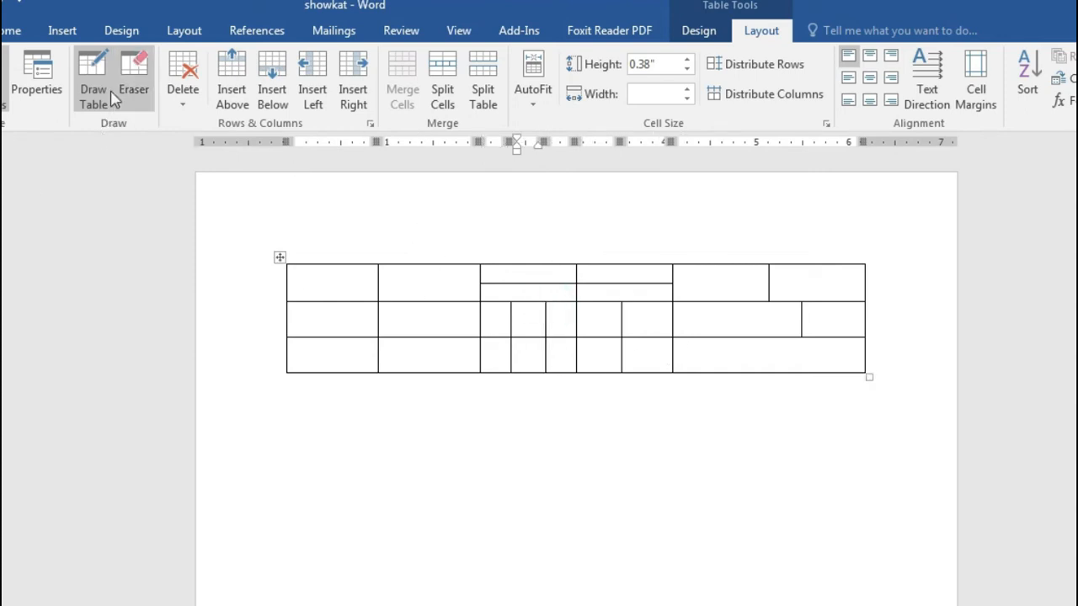
left_click(93, 76)
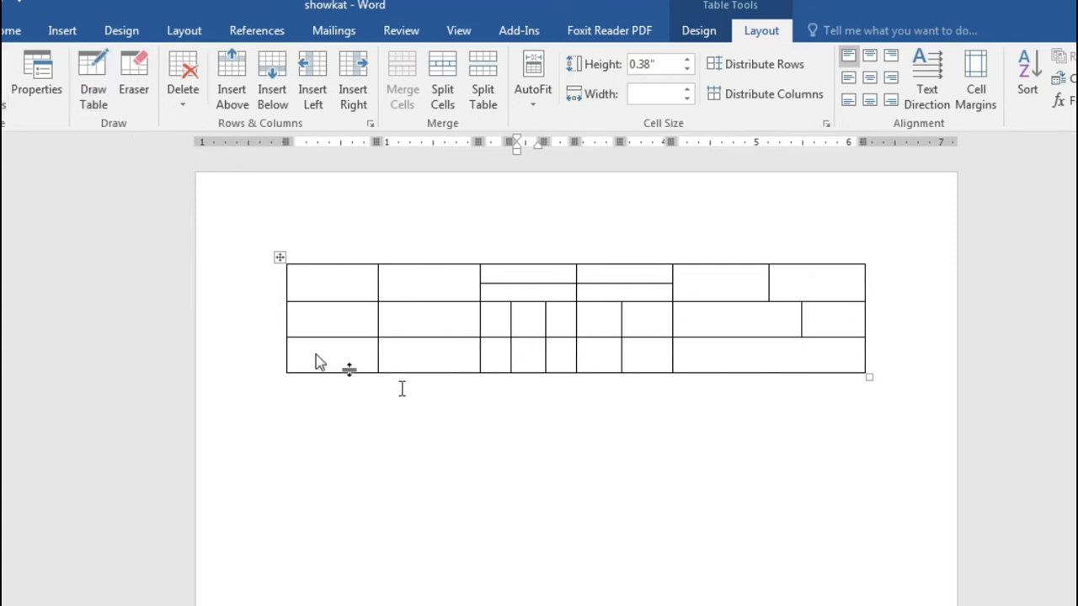
left_click(450, 423)
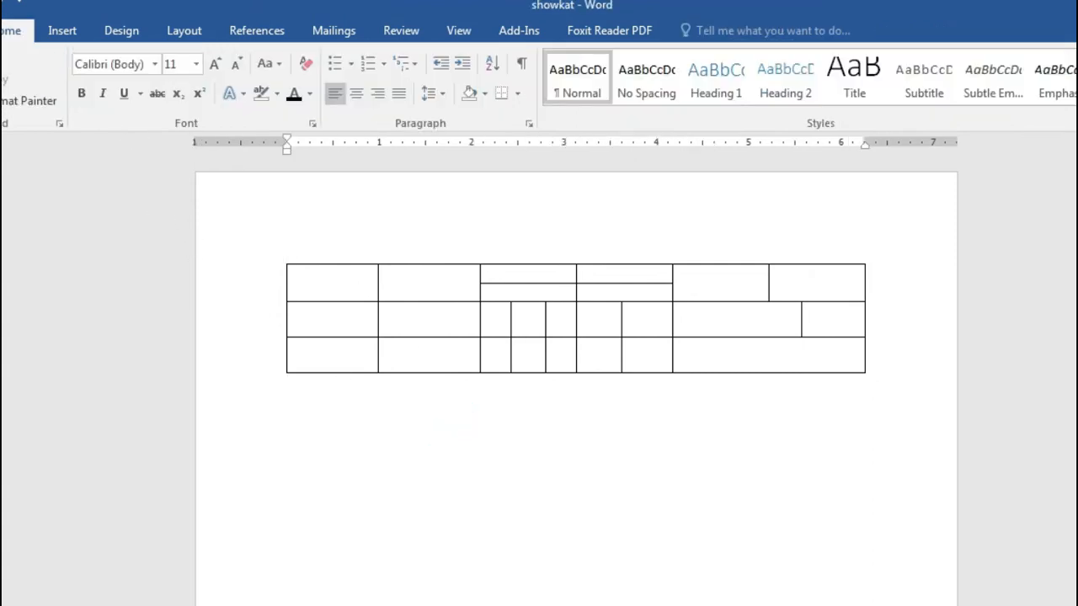
left_click(478, 605)
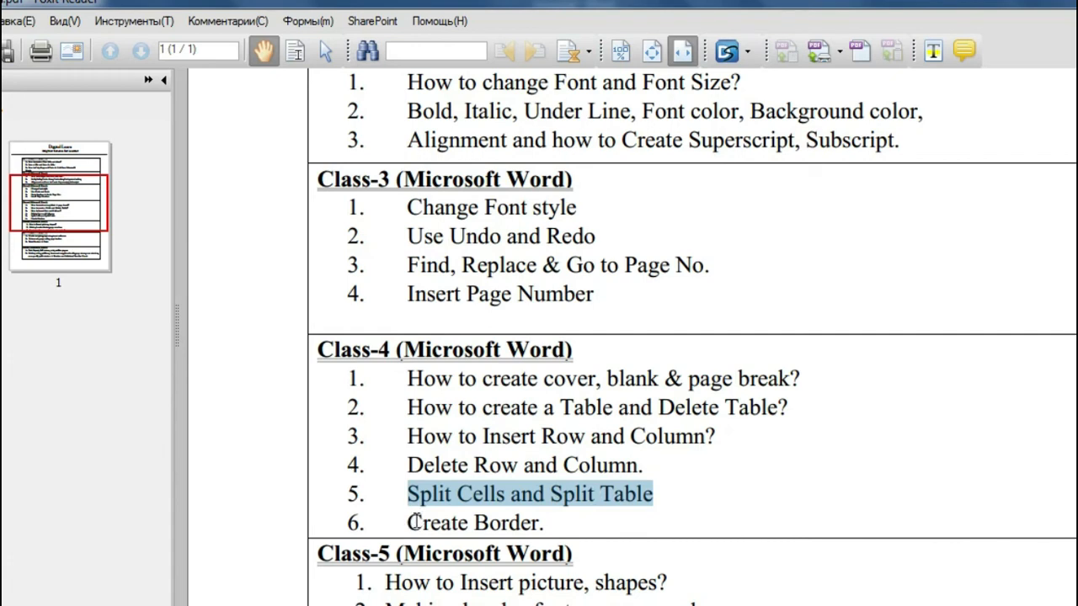
left_click_drag(408, 522, 570, 523)
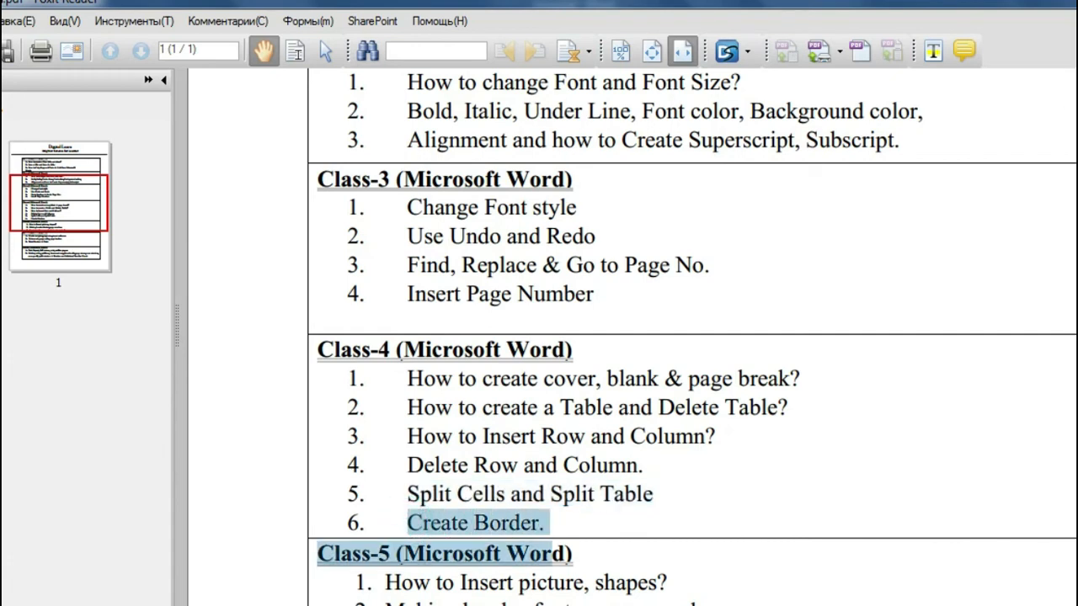
left_click(1076, 3)
left_click(738, 351)
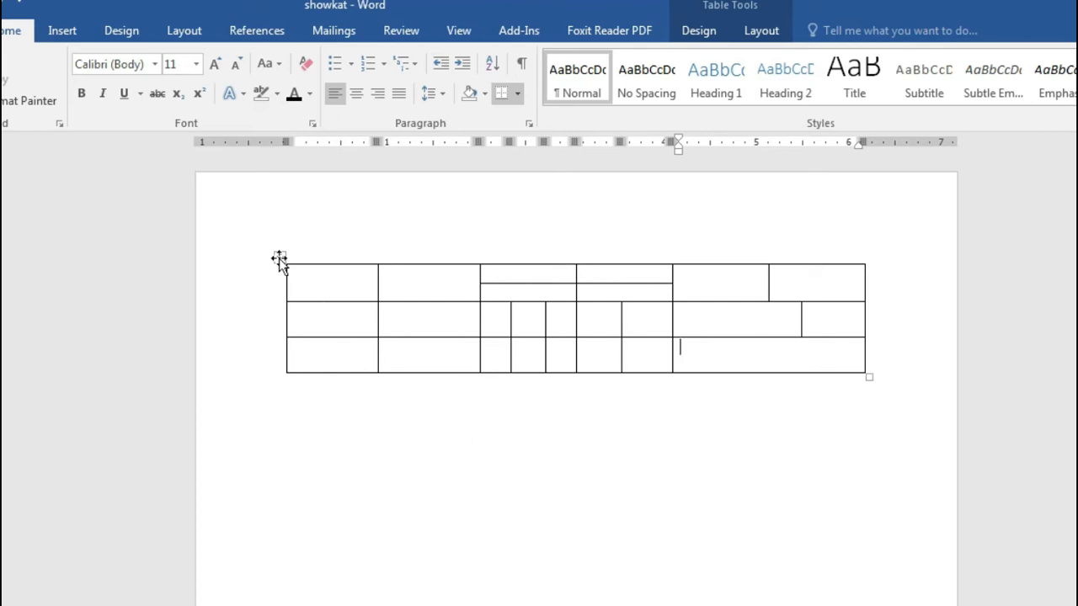
Step: Select the whole table and choose the double-line border style
left_click_drag(347, 285, 726, 402)
left_click(726, 402)
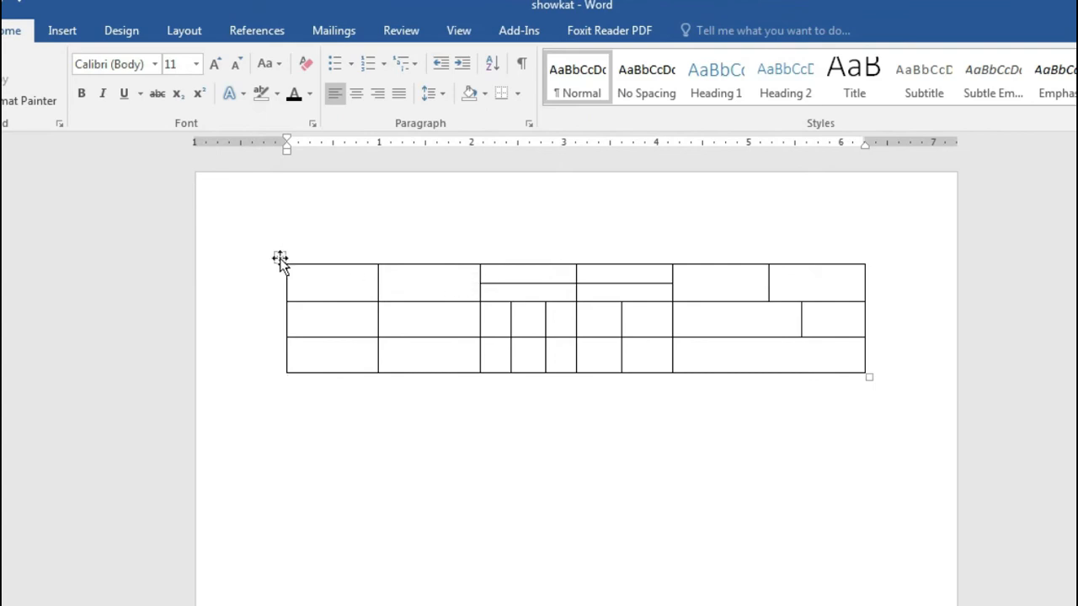
left_click(279, 258)
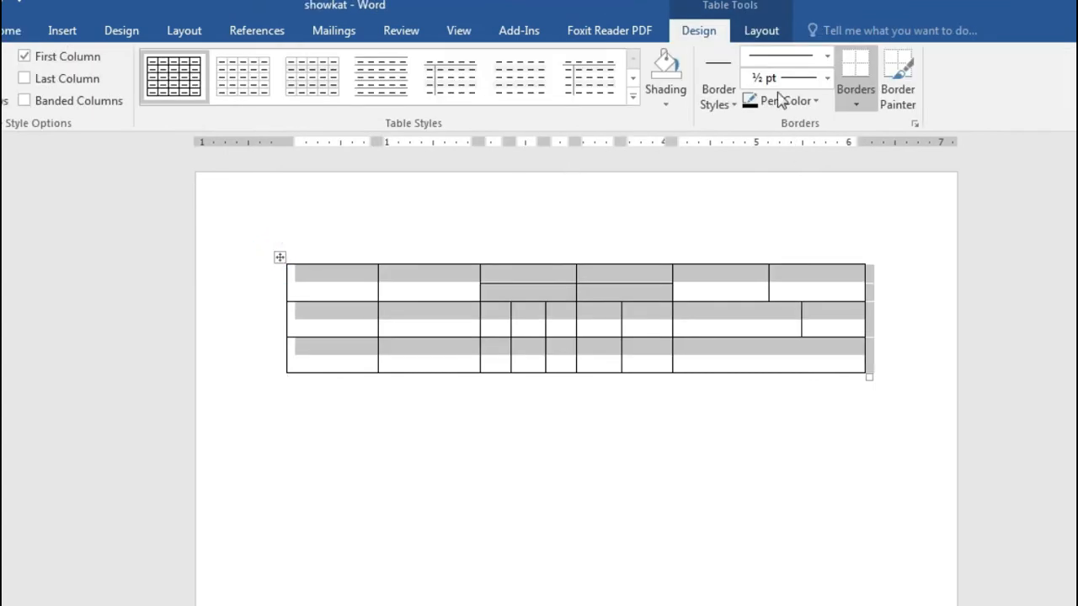
left_click(773, 393)
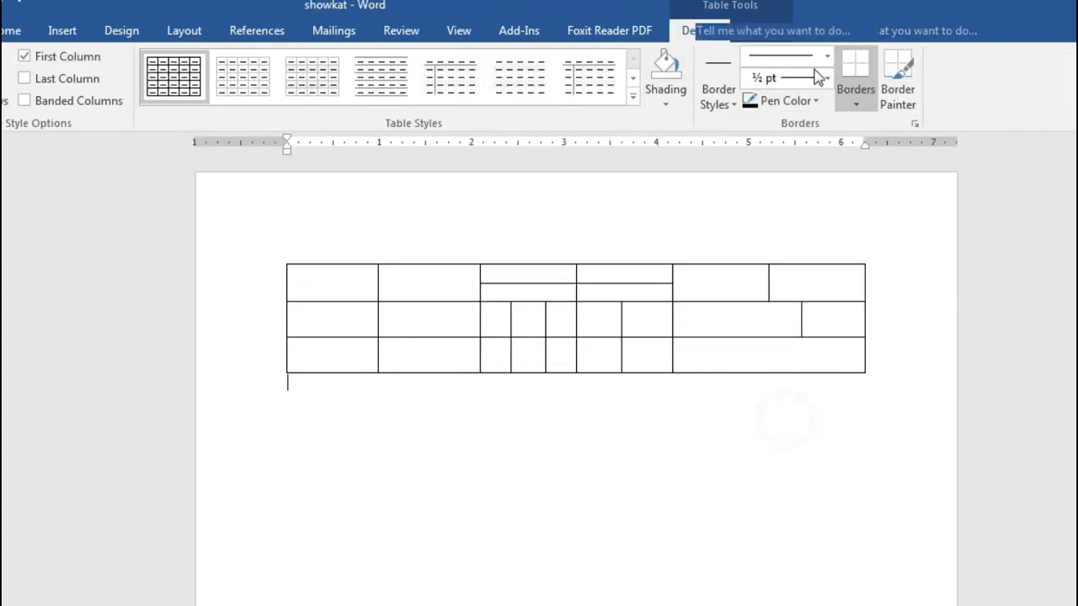
left_click(278, 257)
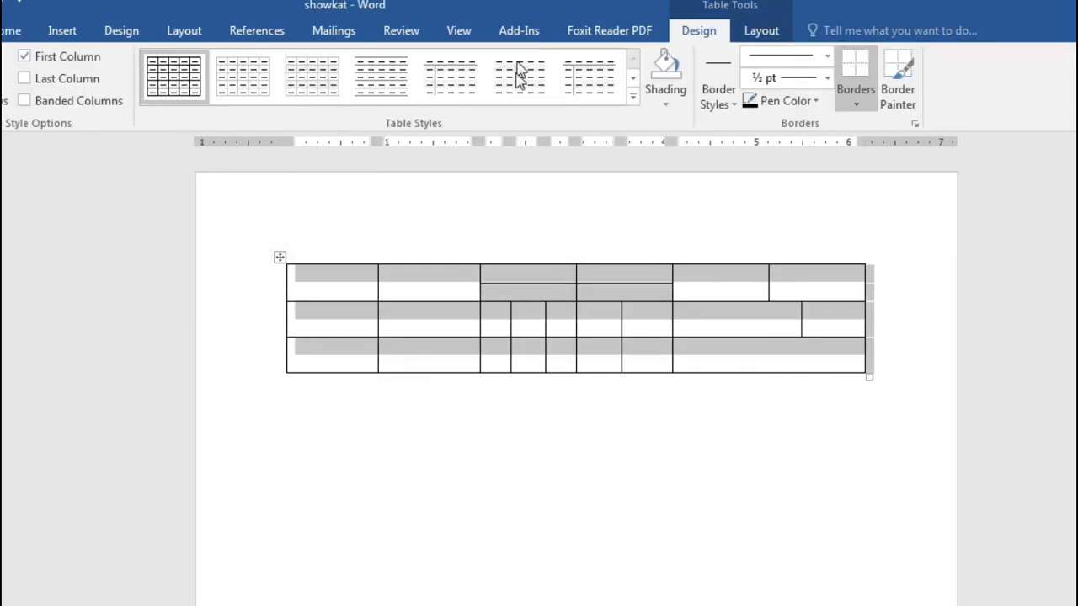
left_click(781, 491)
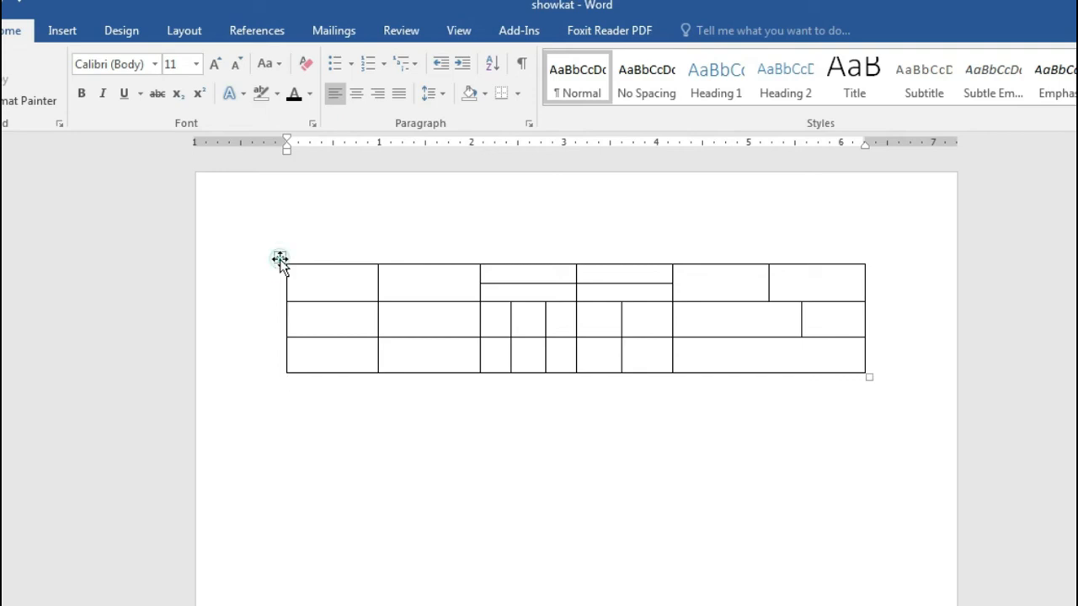
left_click(280, 258)
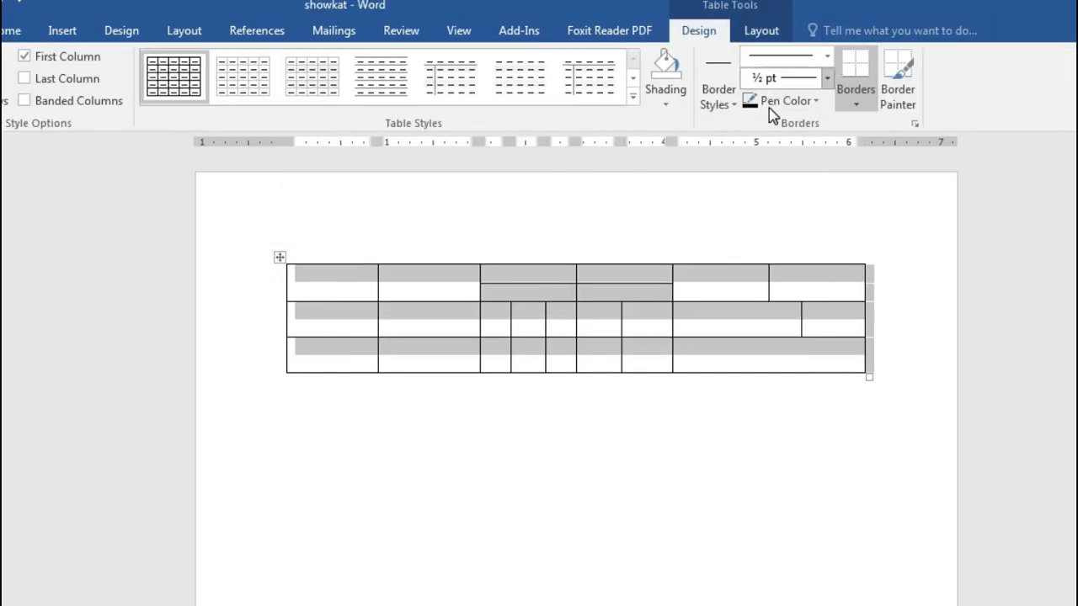
left_click(826, 57)
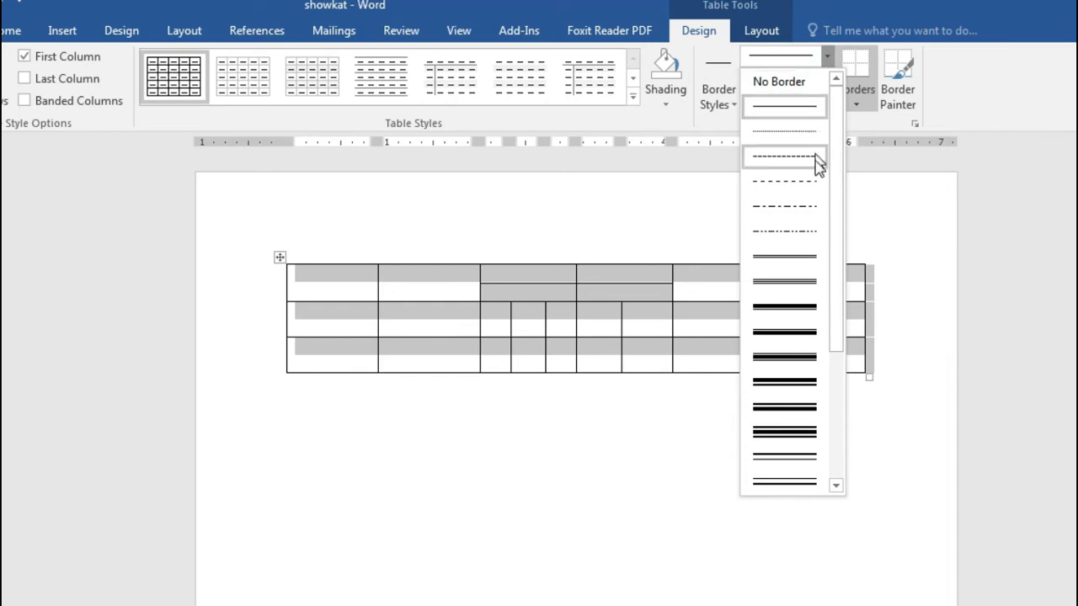
scroll(820, 354, "down", 3)
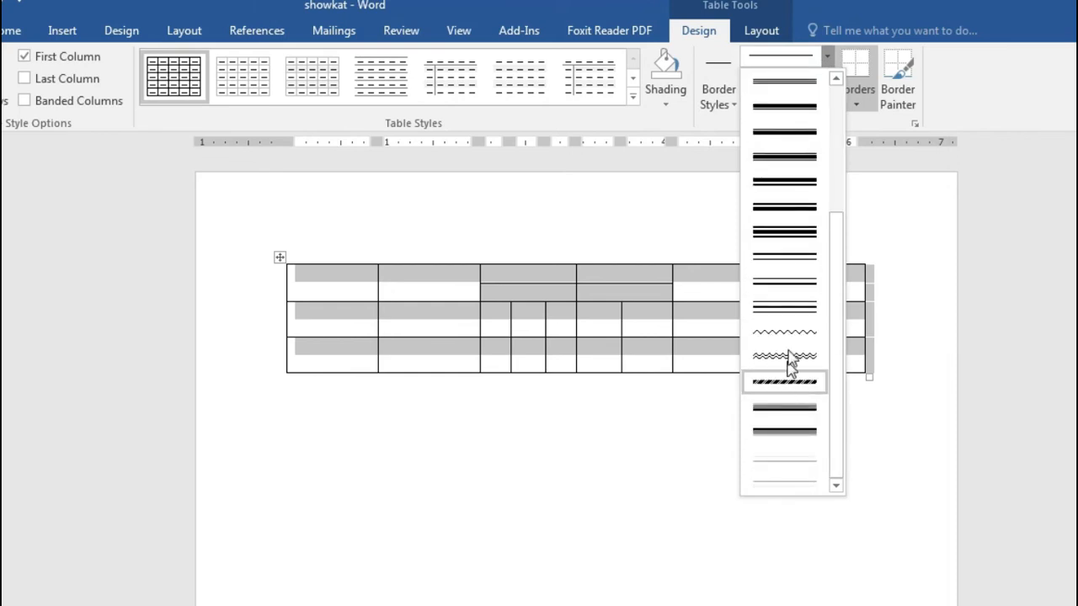
scroll(789, 234, "up", 3)
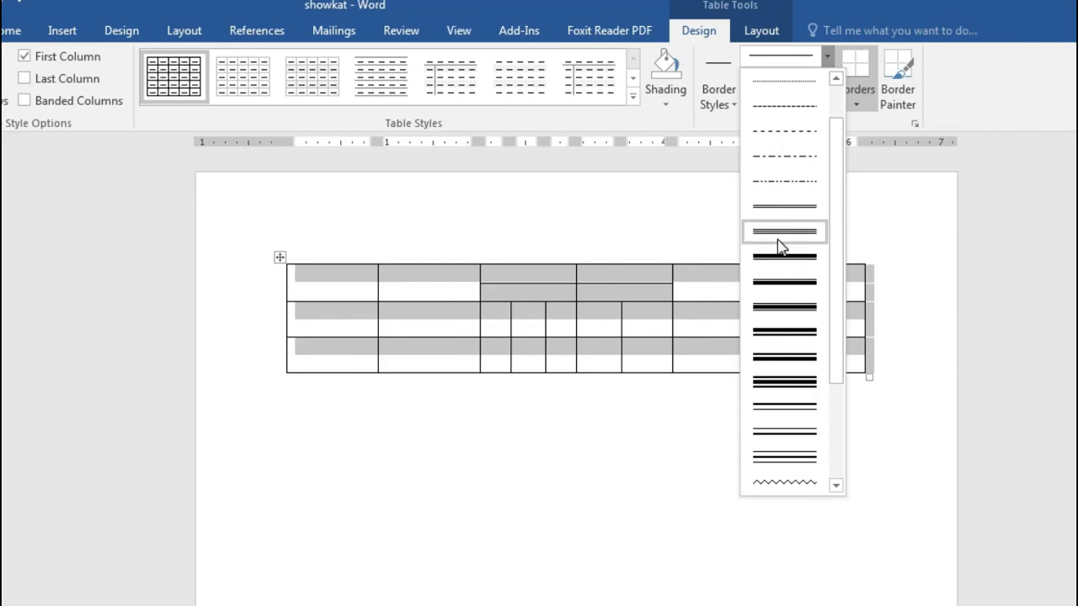
left_click(780, 239)
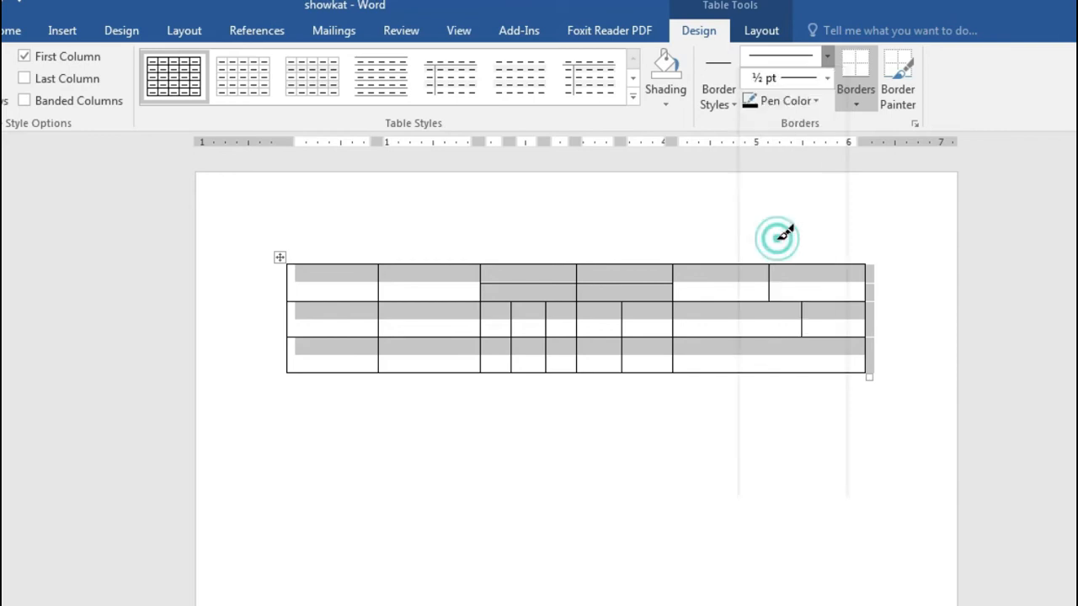
Step: Apply the double line to All Borders of the table, then reselect the table
left_click(862, 110)
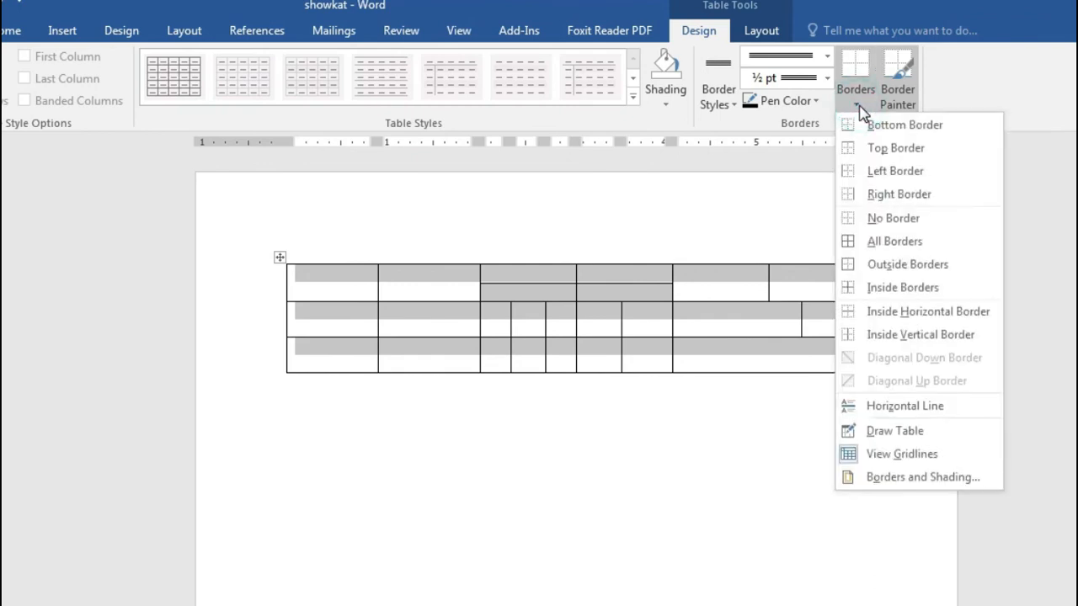
left_click(883, 241)
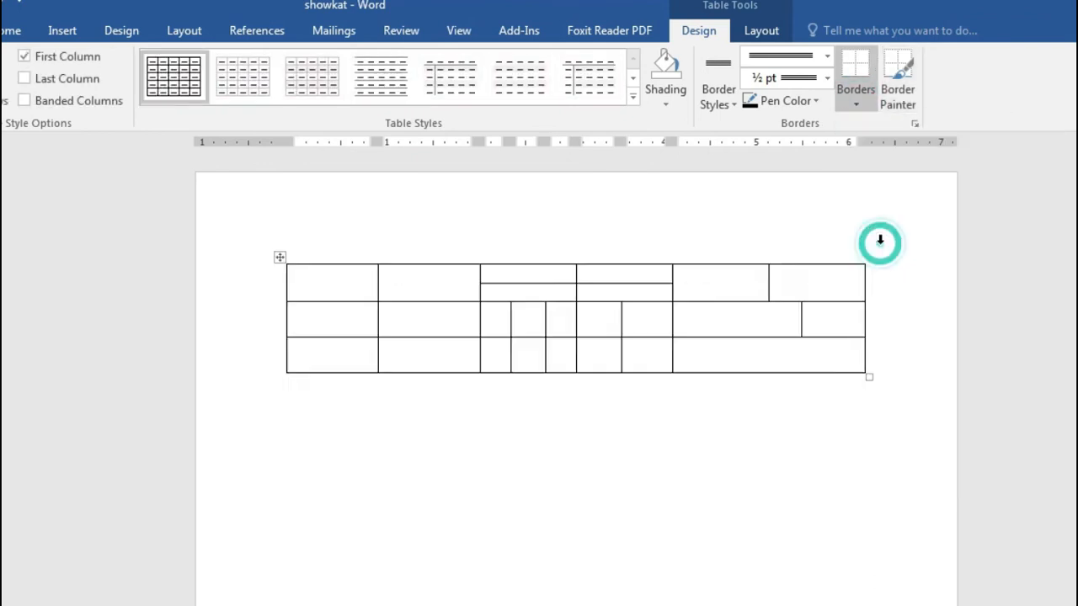
left_click(709, 523)
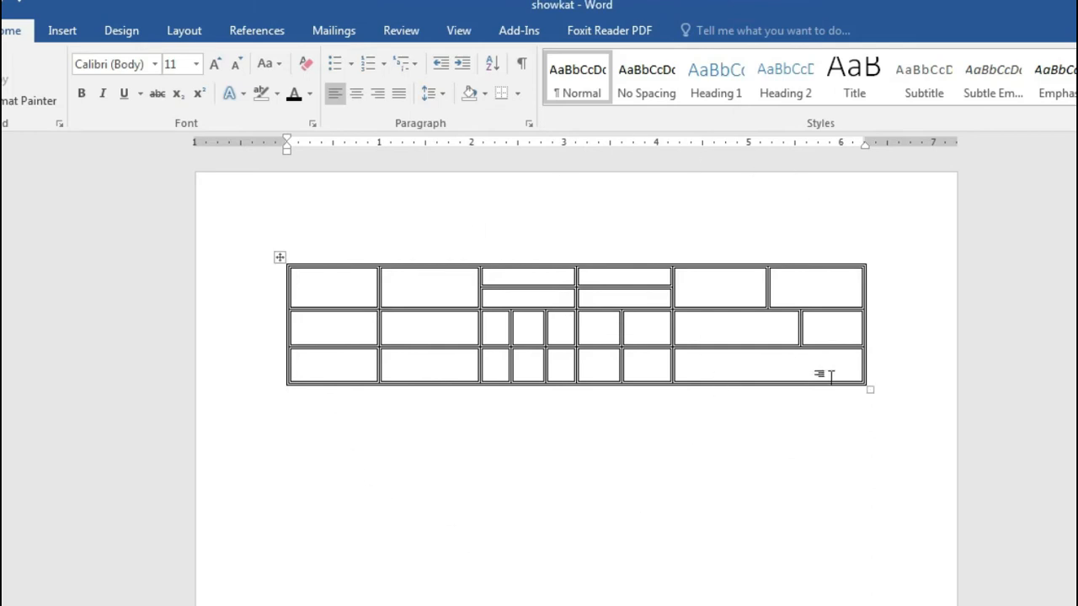
left_click(280, 260)
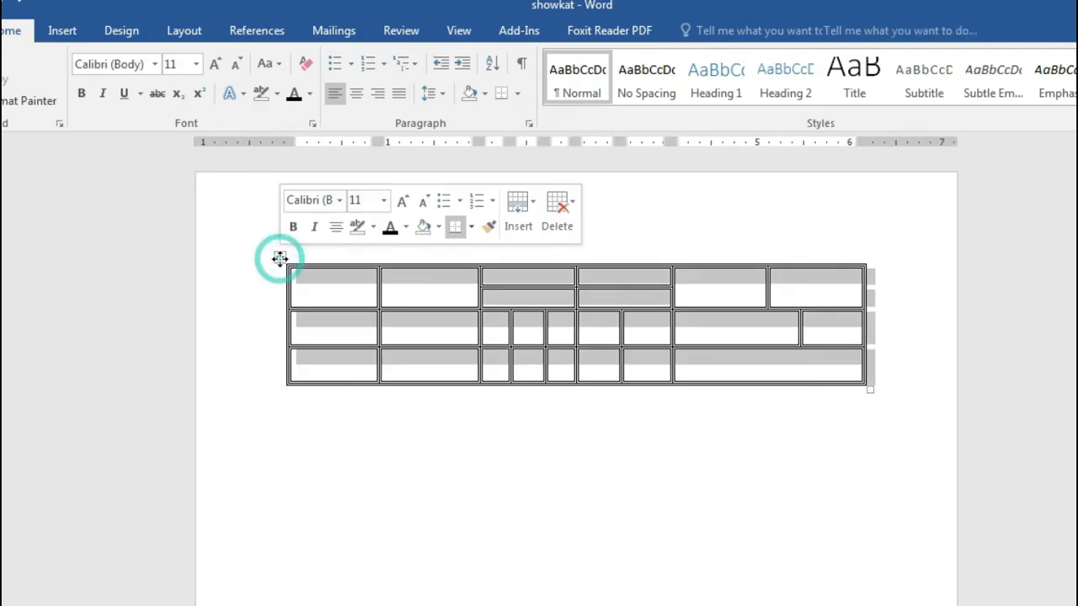
left_click(699, 31)
left_click(827, 59)
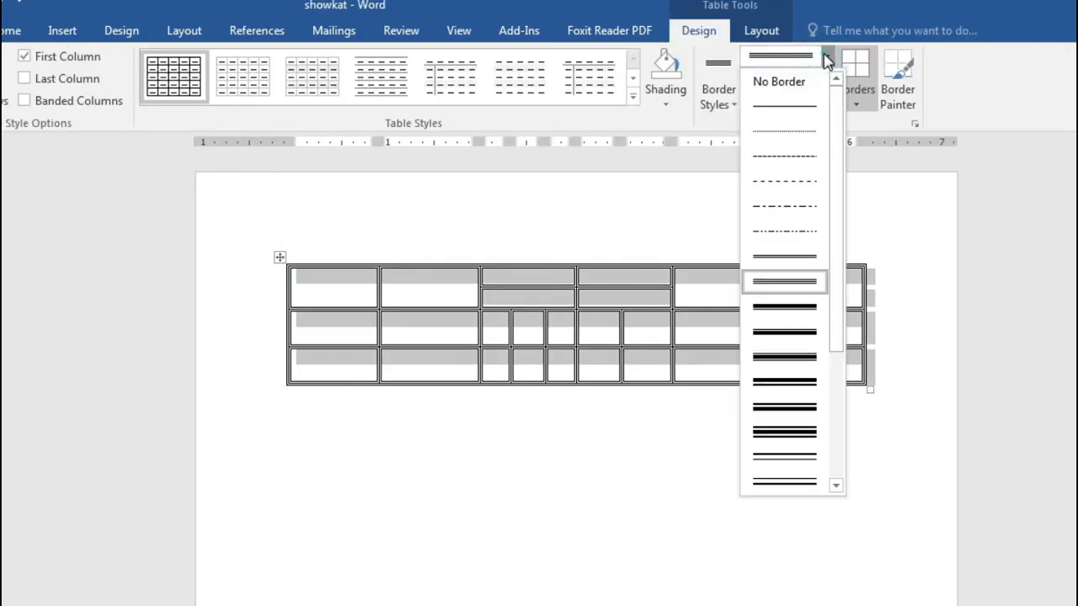
Step: Switch to a single solid line and reapply it to All Borders of the table
left_click(778, 116)
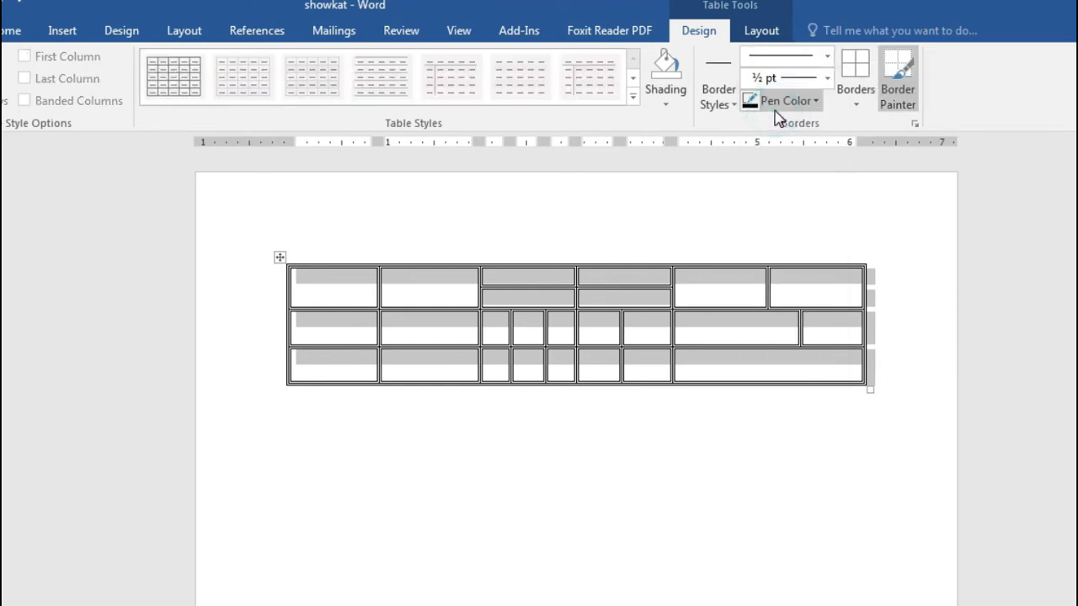
left_click(856, 107)
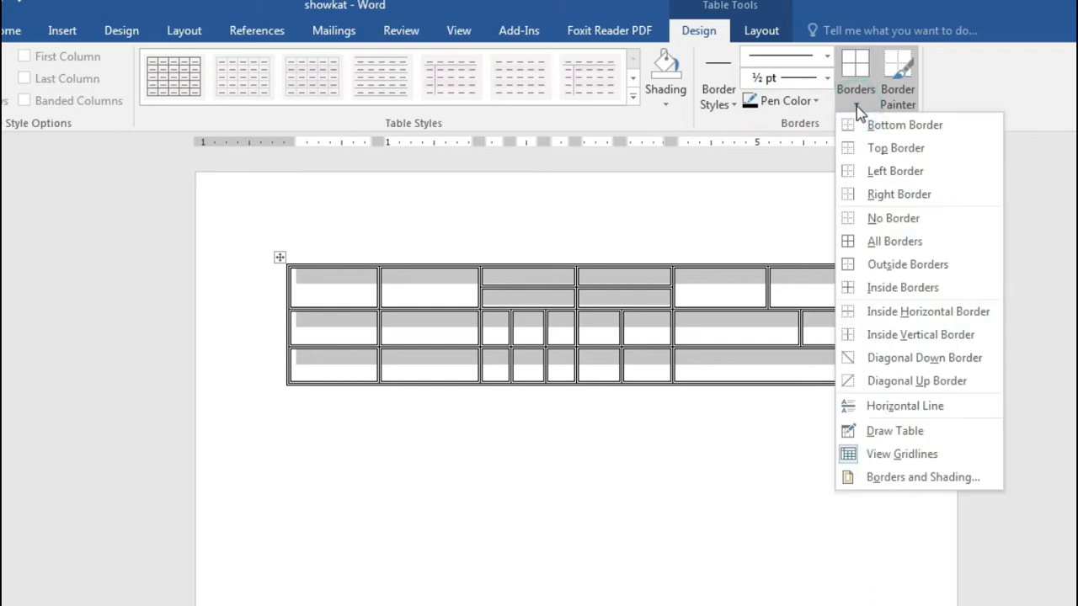
left_click(895, 245)
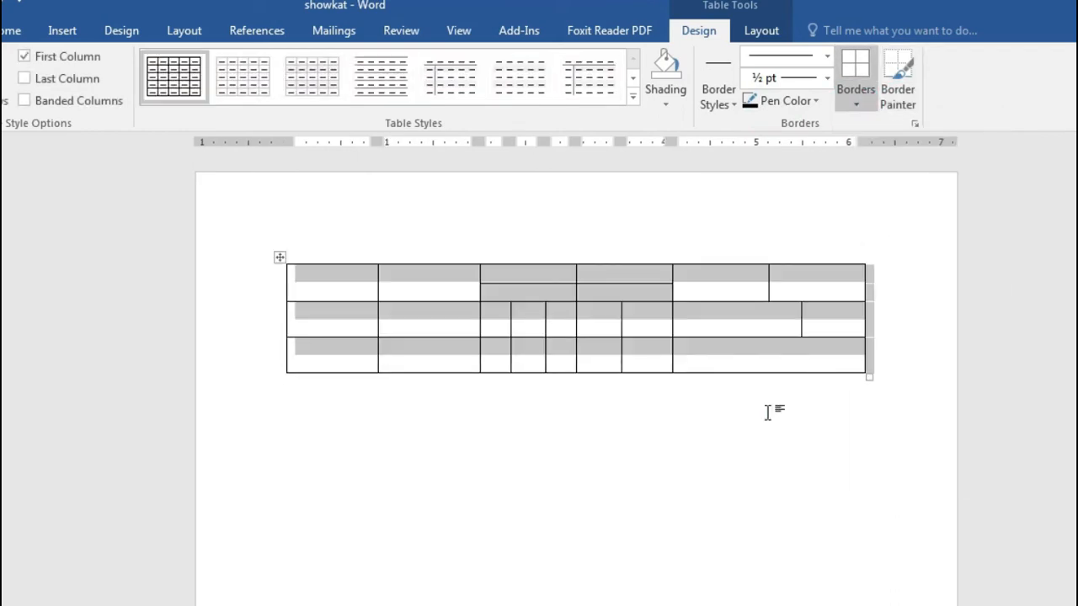
left_click(761, 457)
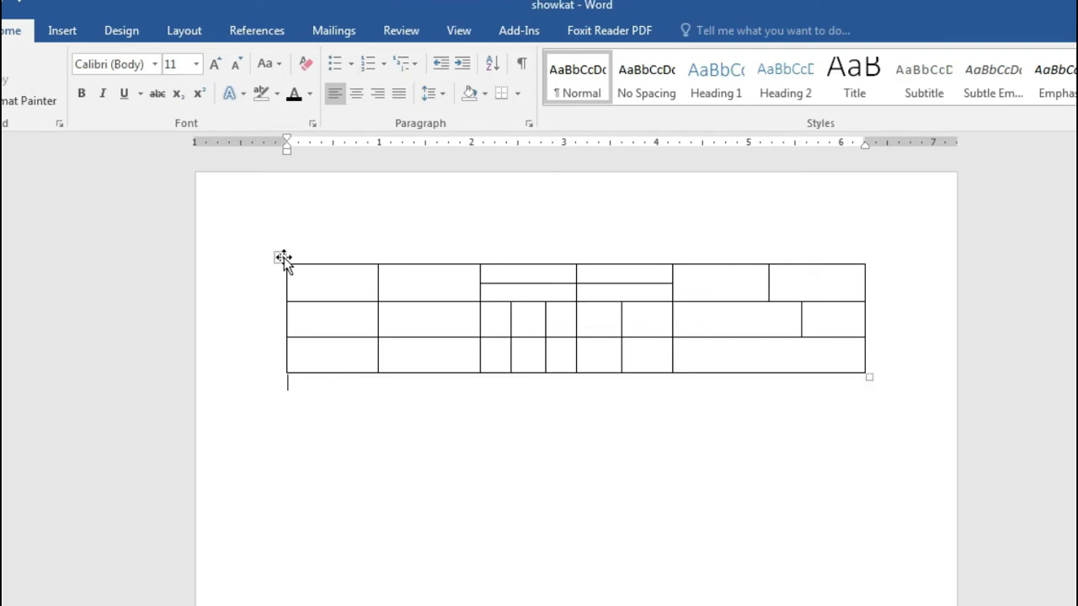
Step: Apply a 3 pt green line to All Borders of the table
left_click(283, 257)
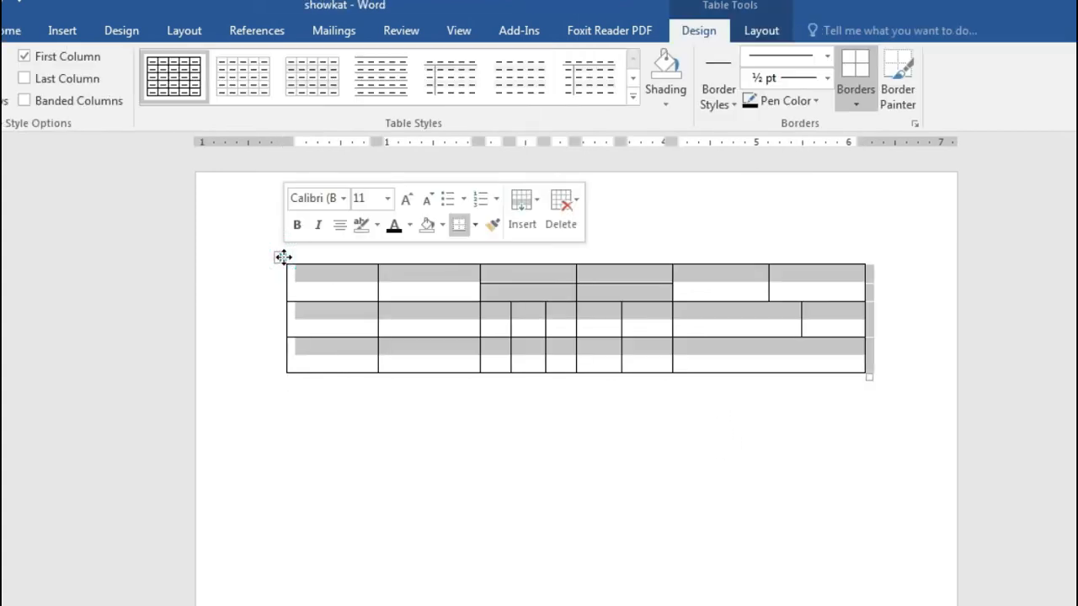
left_click(804, 55)
left_click(804, 357)
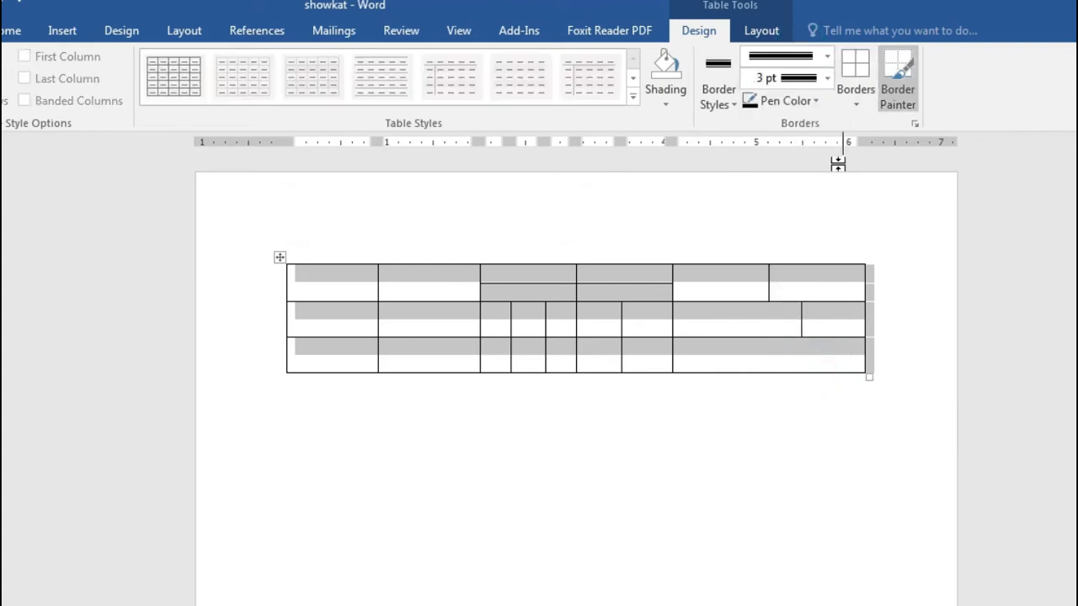
left_click(813, 101)
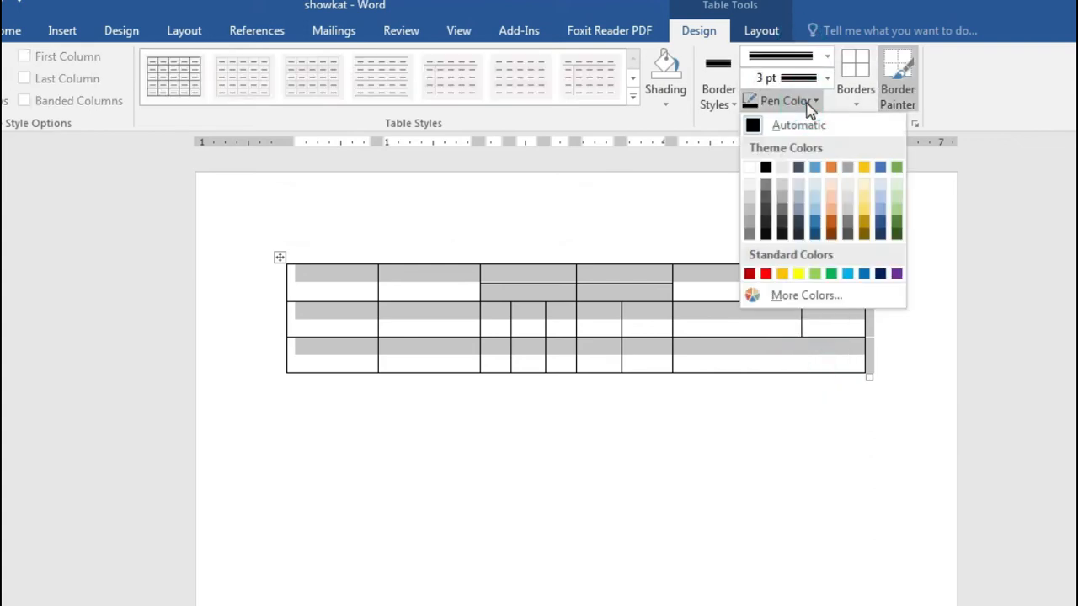
left_click(832, 275)
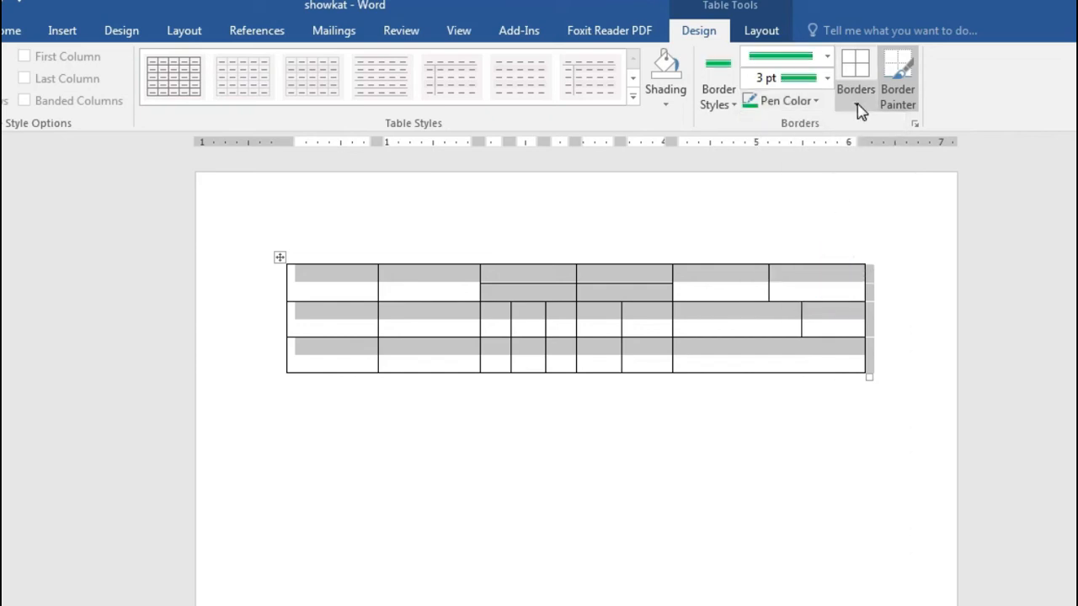
left_click(857, 106)
left_click(882, 241)
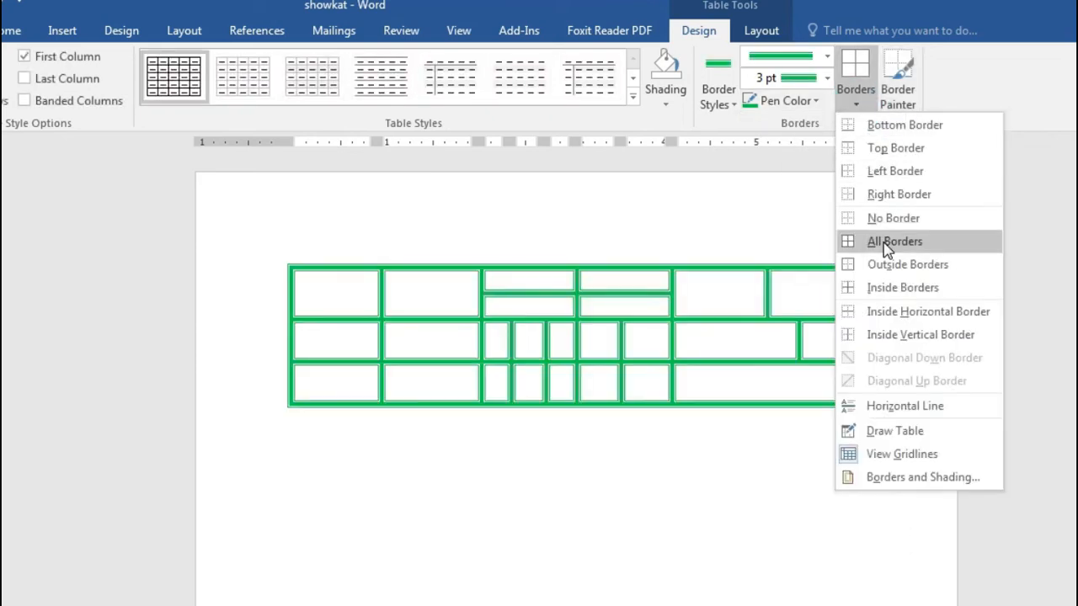
left_click(744, 529)
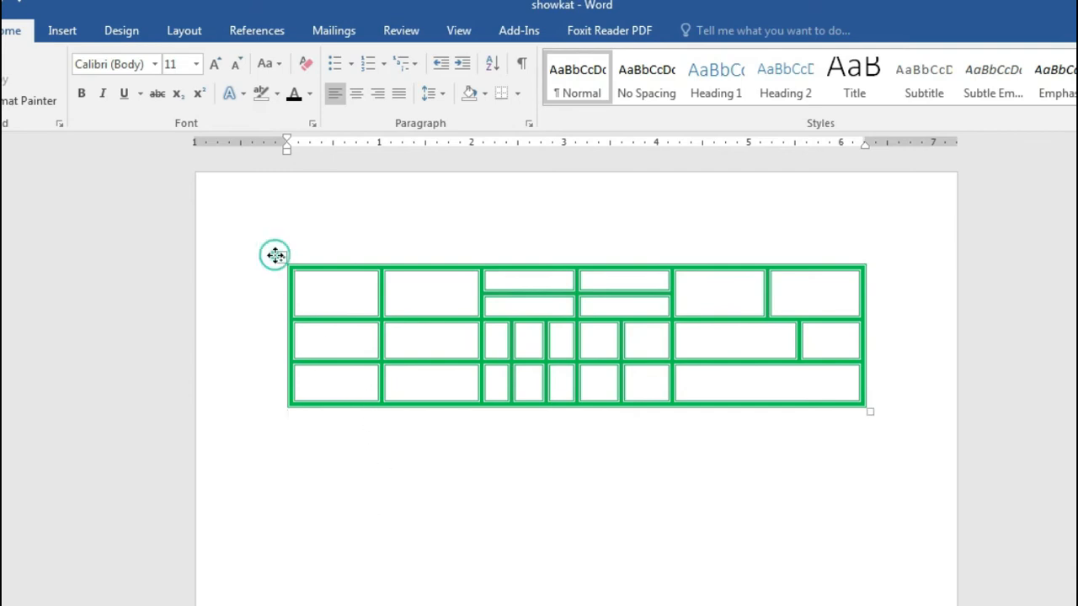
left_click(280, 257)
Step: Restore ½ pt Automatic-colour lines on All Borders, then bring up the course outline PDF
left_click(699, 30)
left_click(807, 63)
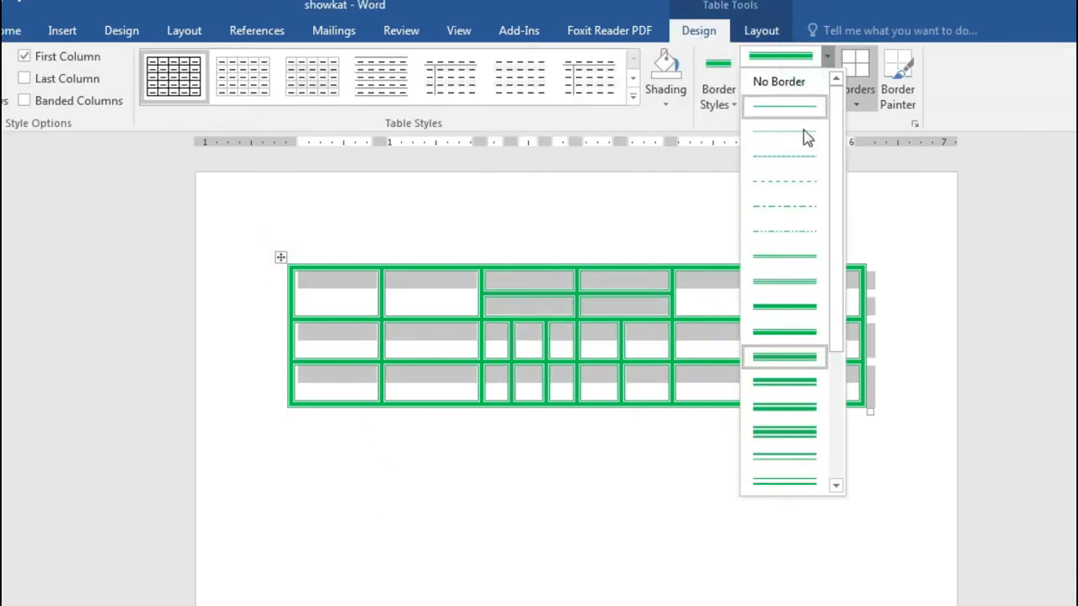
left_click(771, 107)
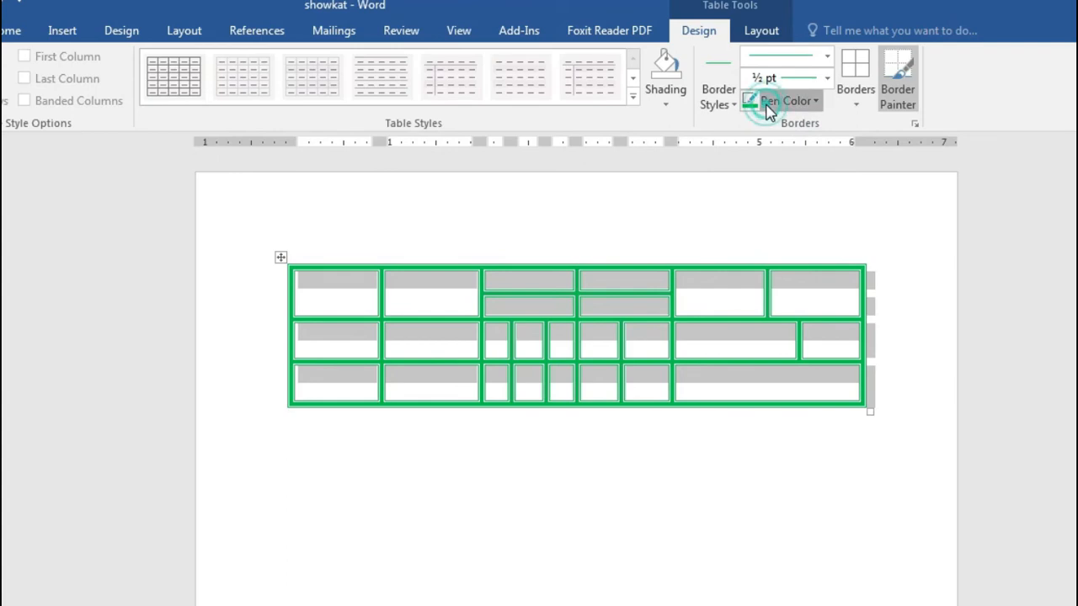
left_click(770, 101)
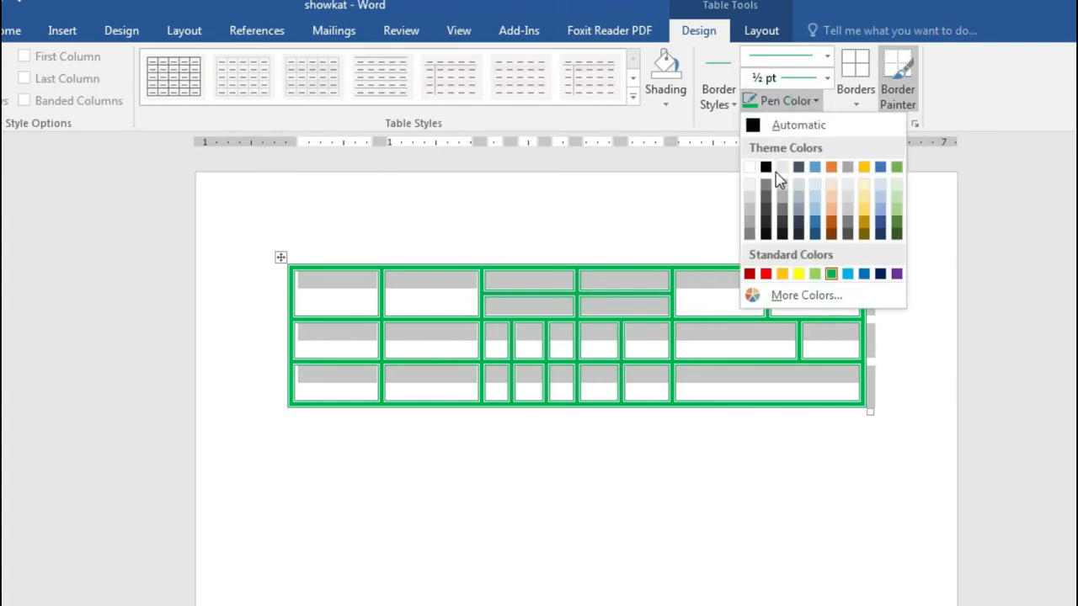
left_click(779, 128)
left_click(857, 104)
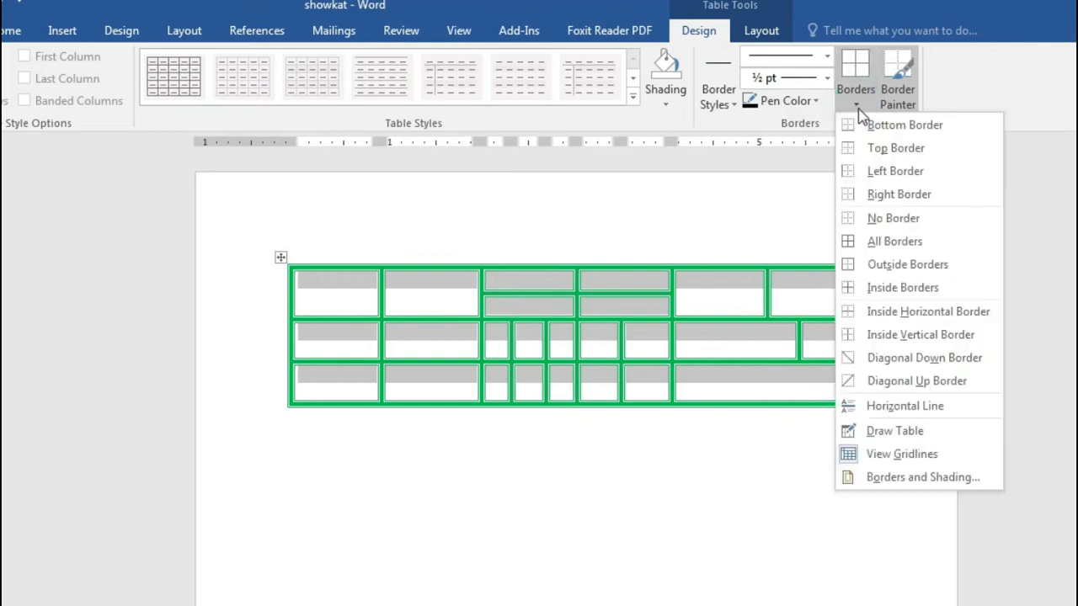
left_click(876, 244)
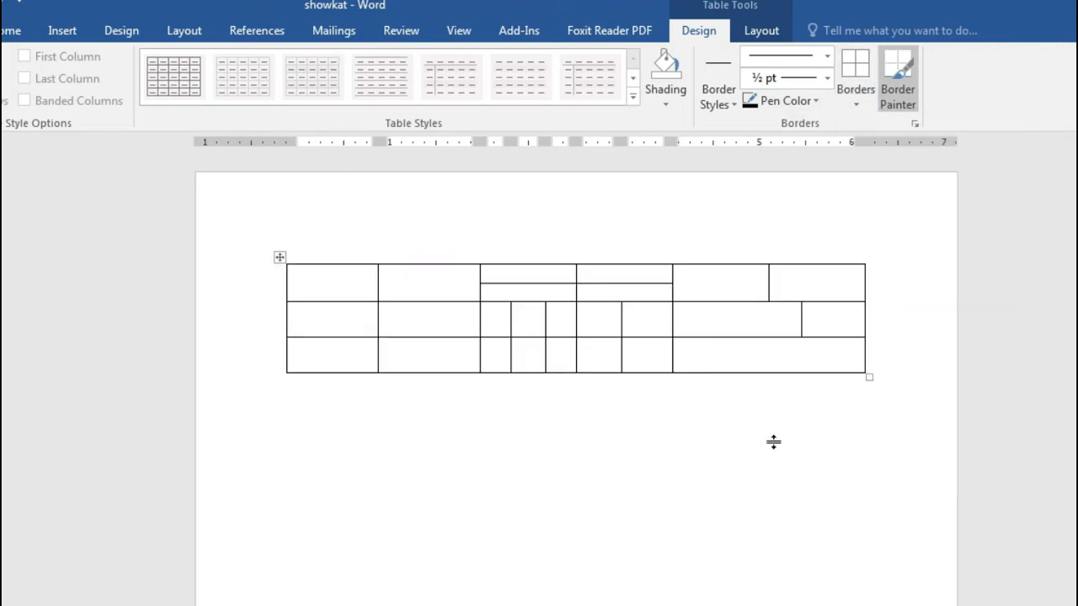
left_click(763, 483)
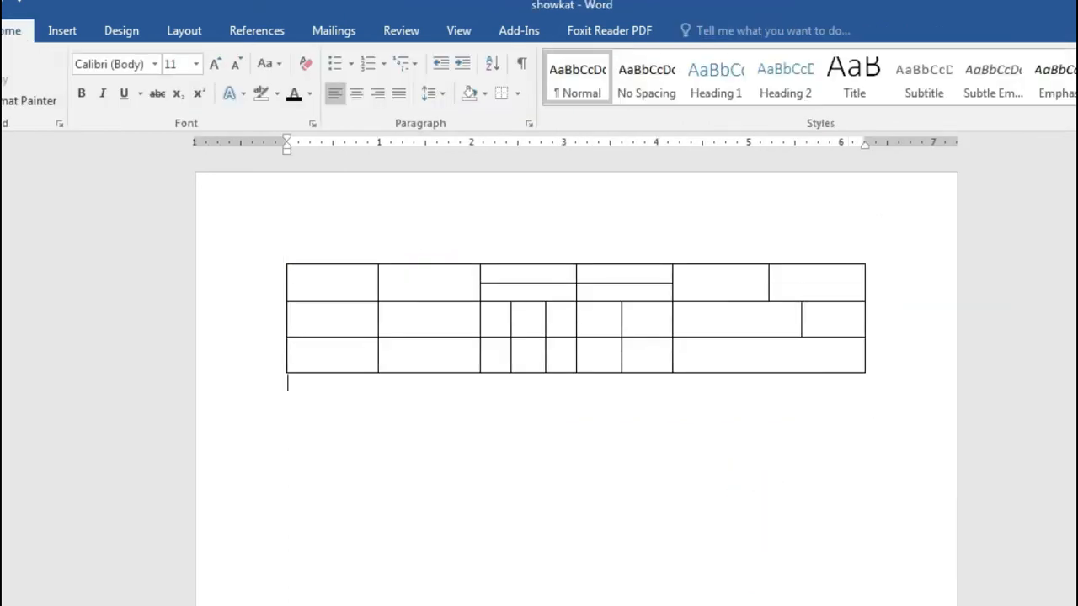
left_click(538, 603)
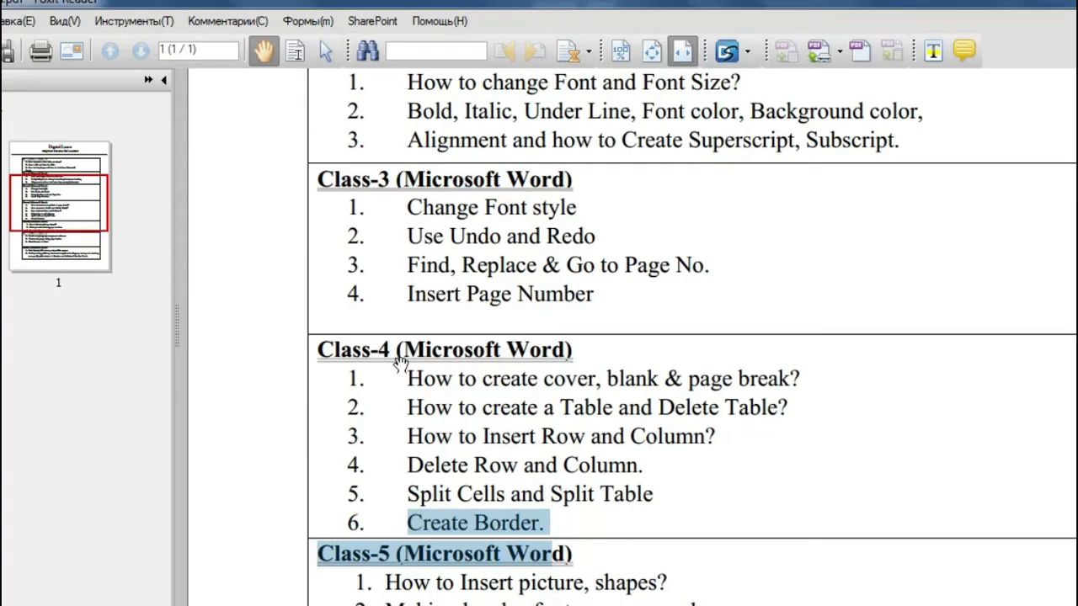
Step: Highlight the Class-5 'How to Insert picture, shapes?' topic, then minimise Foxit Reader
scroll(583, 539, "down", 3)
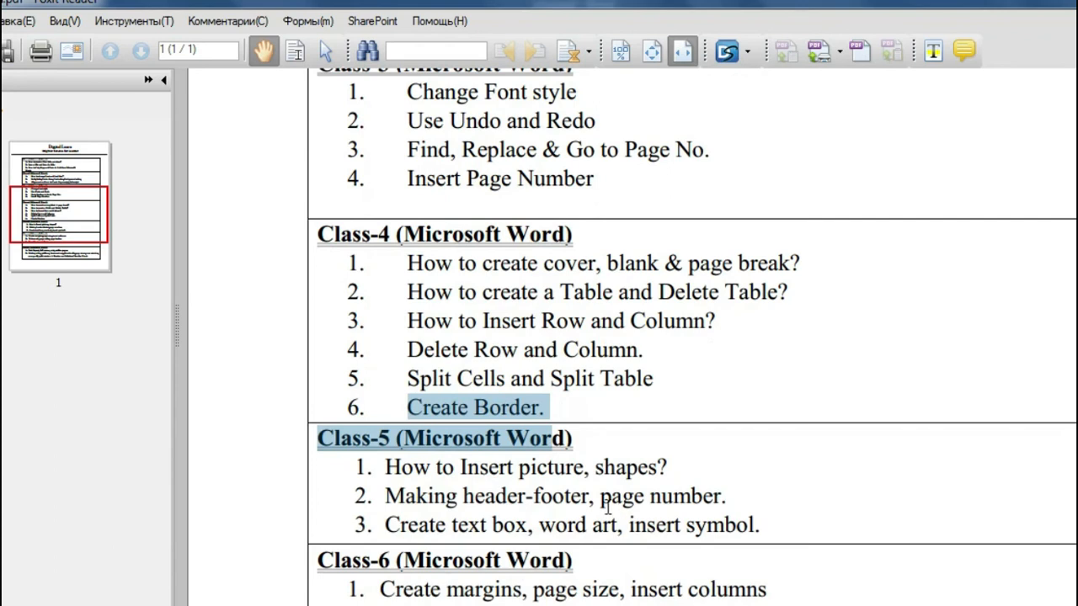
left_click(352, 442)
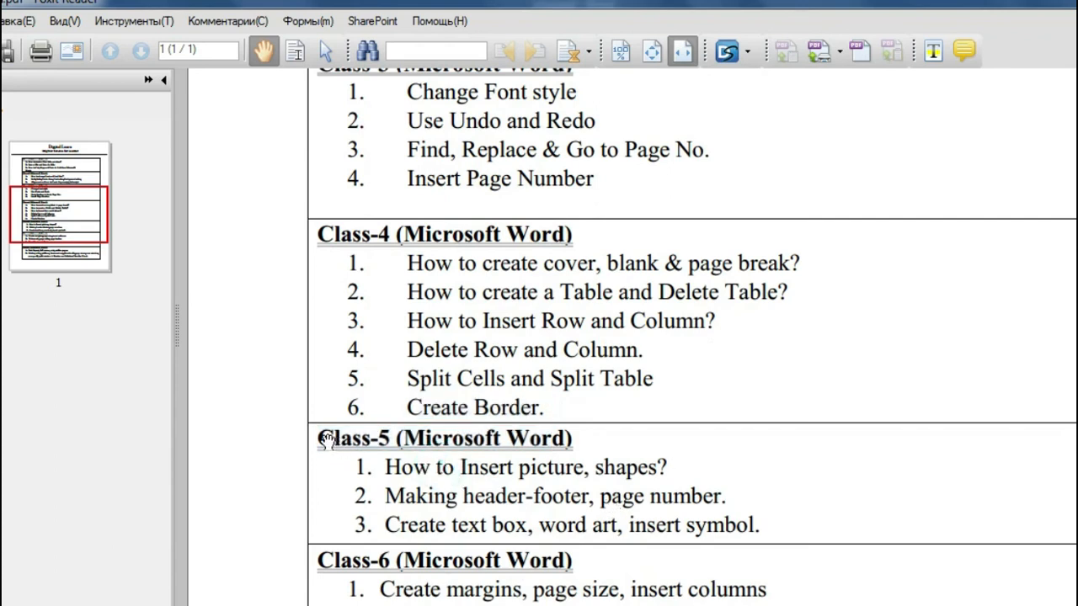
left_click_drag(386, 472, 653, 470)
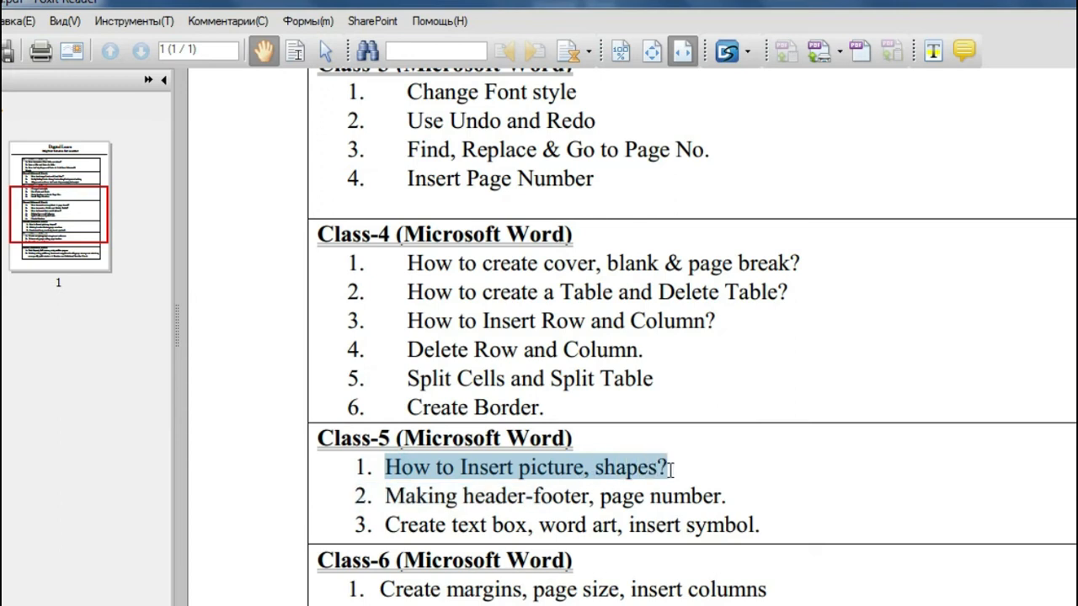
left_click(1069, 1)
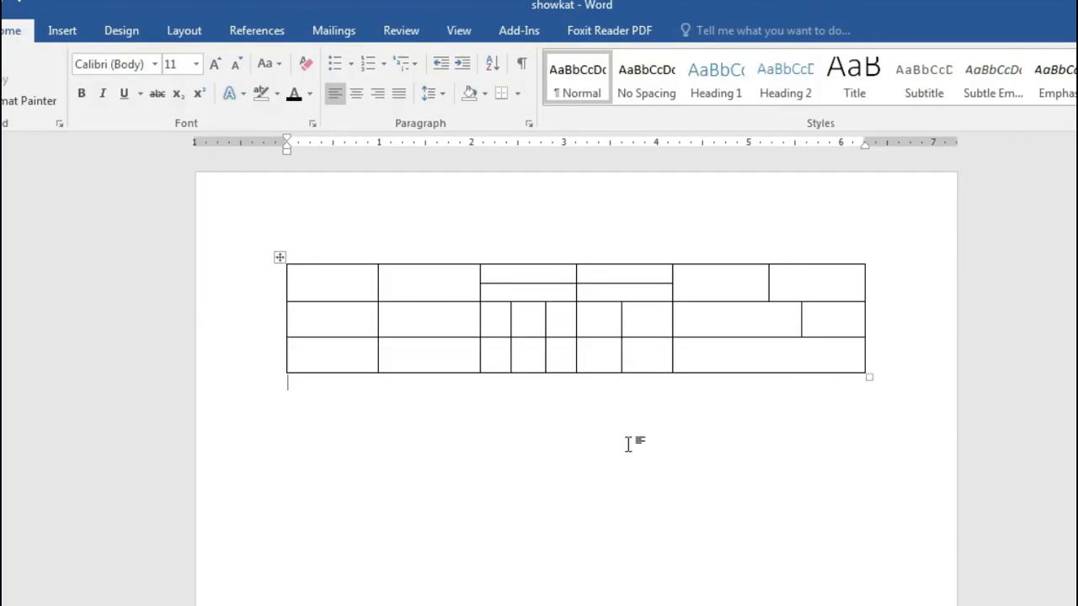
Step: Select the table by its move handle and delete it with Backspace
left_click(279, 258)
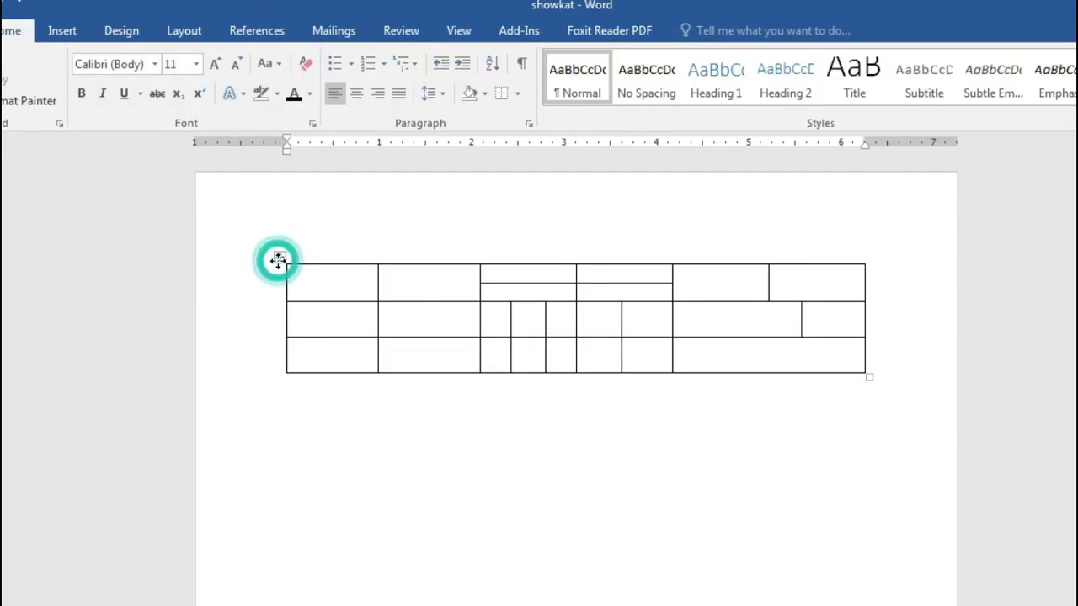
key("BackSpace")
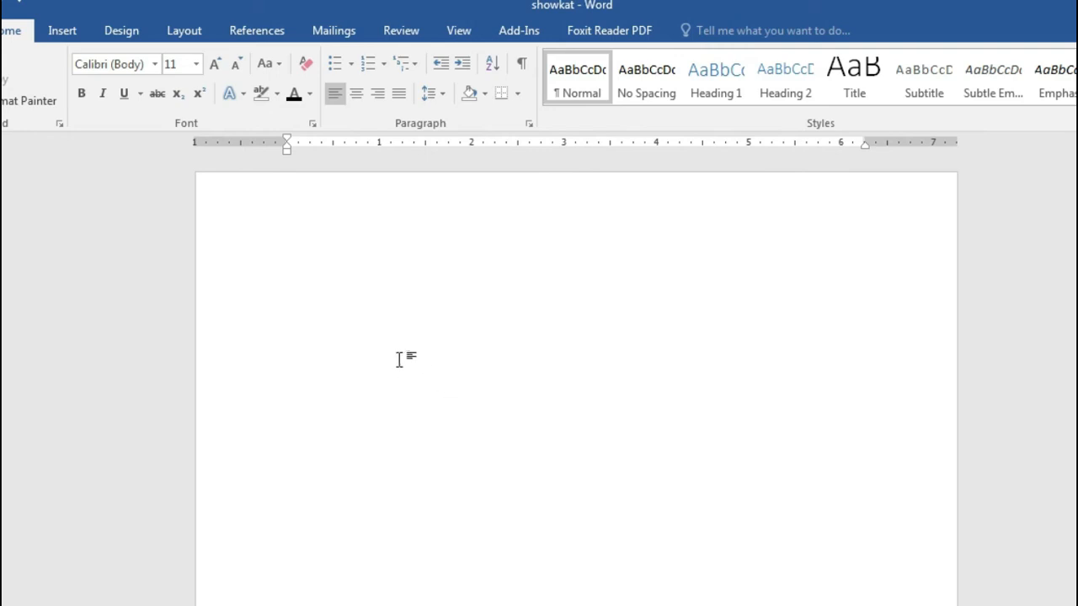
left_click(66, 34)
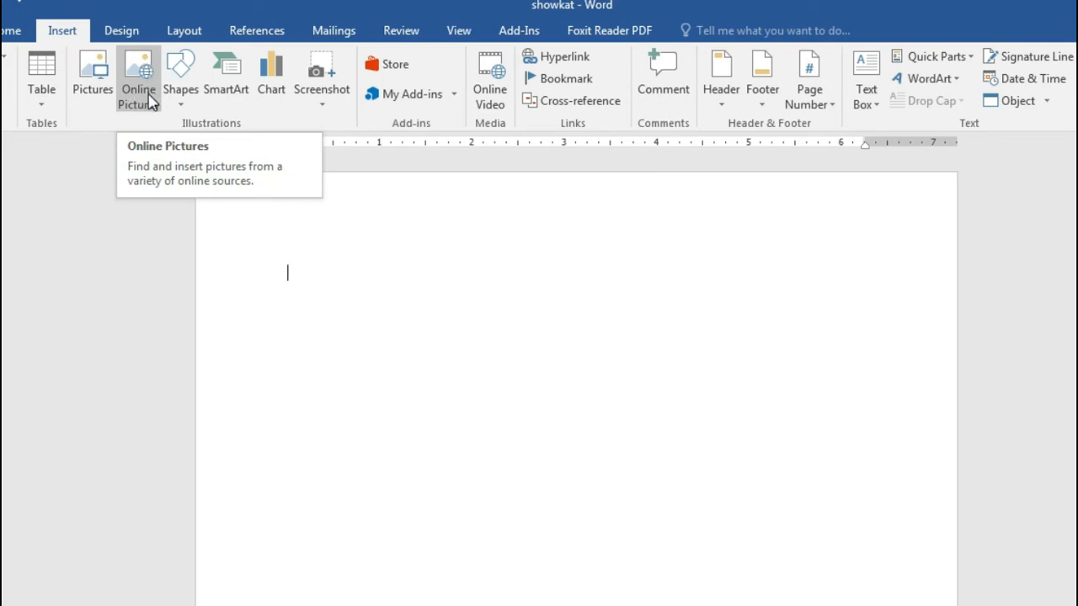
Step: Insert the bench photo from the Downloads folder via Pictures
left_click(93, 77)
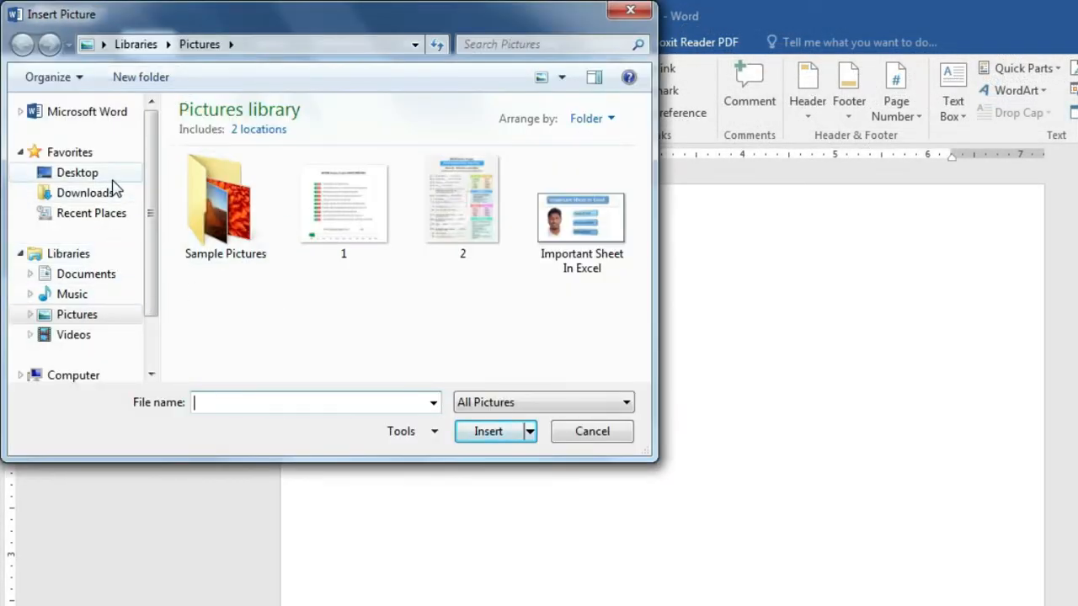
left_click(79, 179)
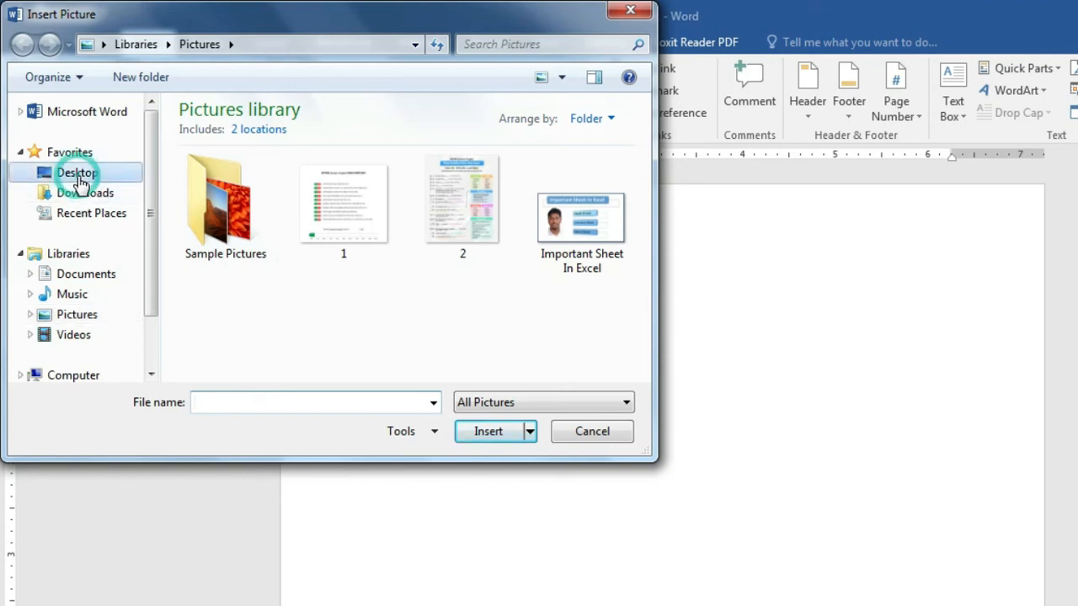
left_click(84, 195)
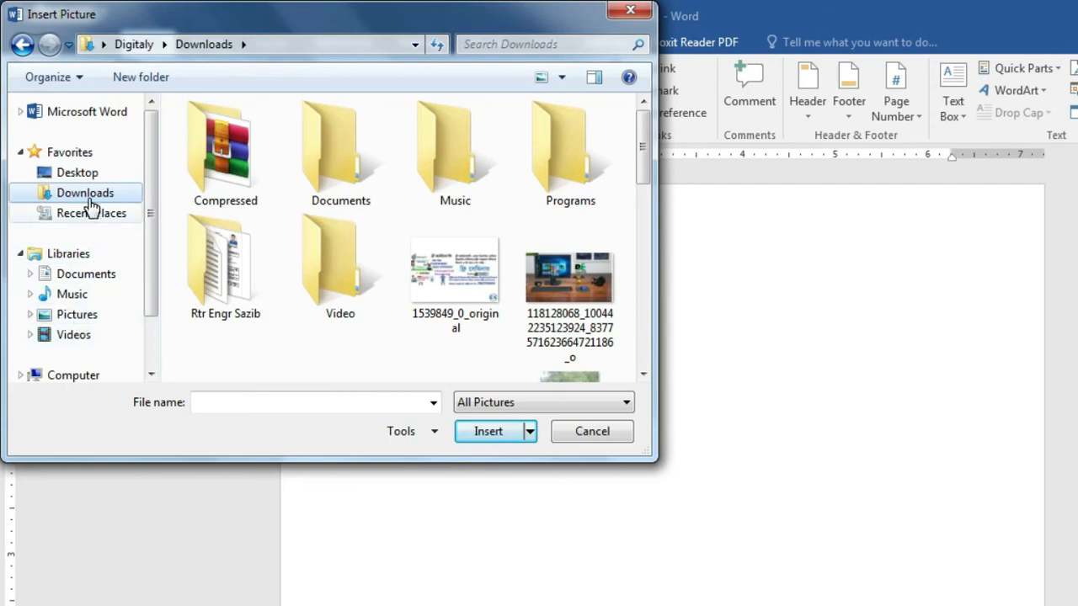
left_click_drag(644, 164, 665, 224)
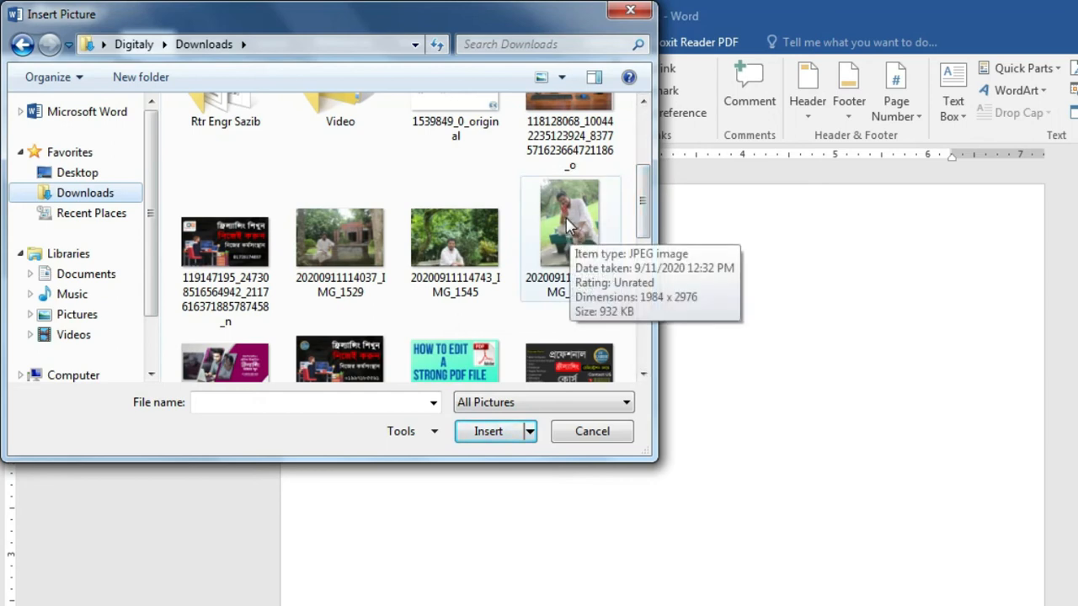
double_click(567, 224)
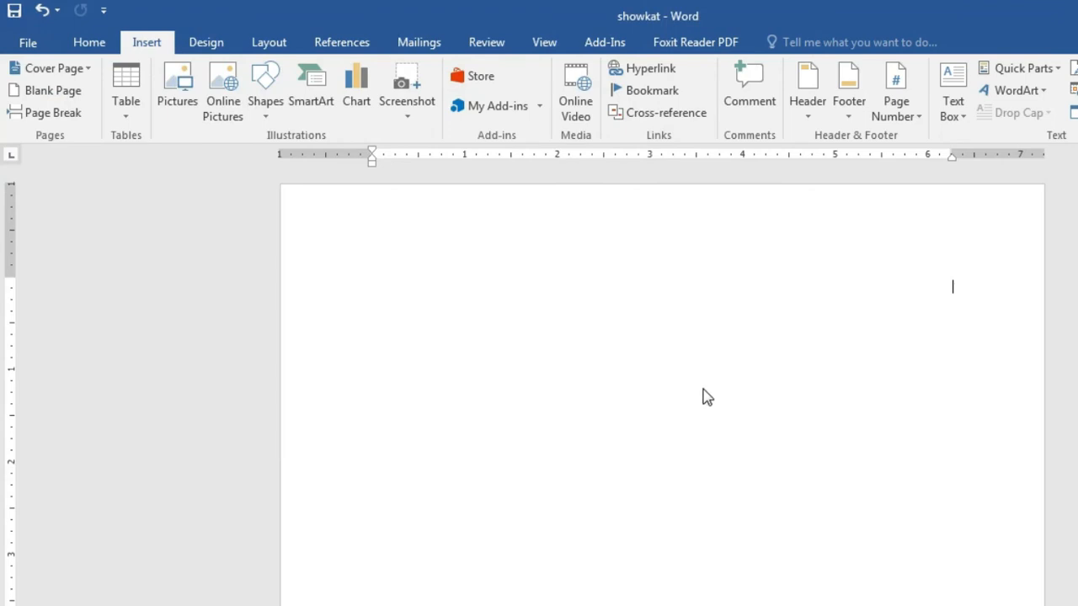
Step: Shrink the bench photo from its corner to a much smaller size
scroll(707, 388, "down", 5)
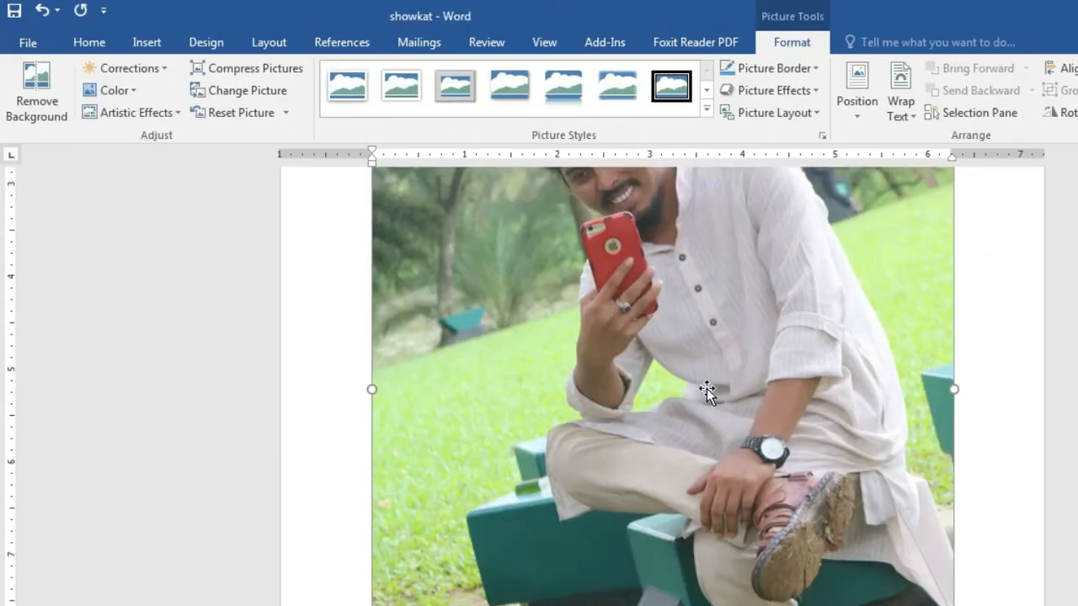
scroll(706, 388, "down", 4)
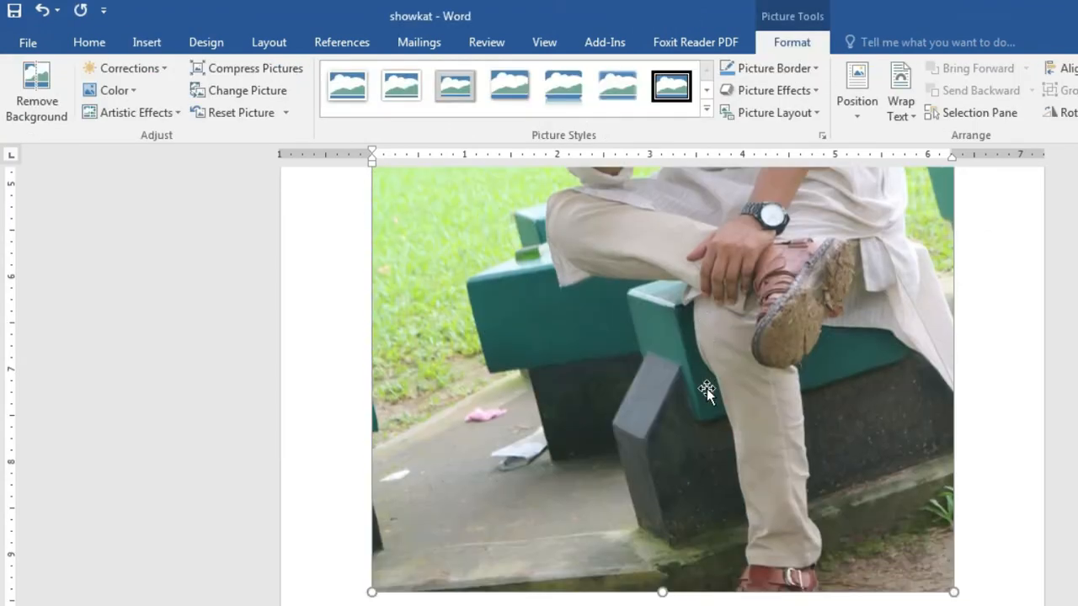
scroll(706, 388, "up", 10)
scroll(707, 388, "down", 5)
scroll(707, 389, "down", 6)
scroll(842, 396, "down", 1)
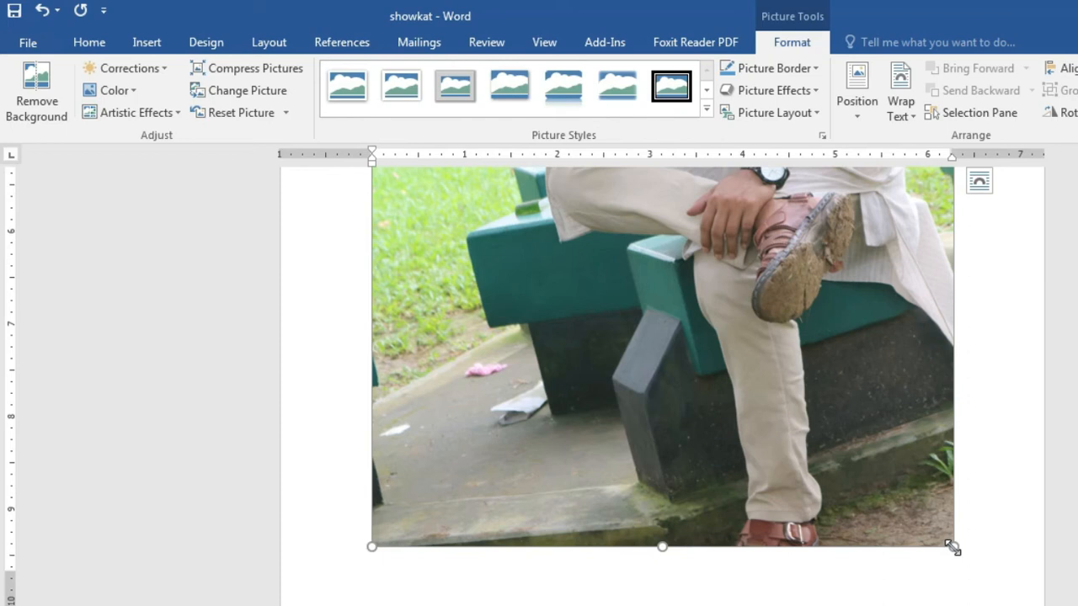
left_click(952, 546)
left_click_drag(886, 443, 558, 173)
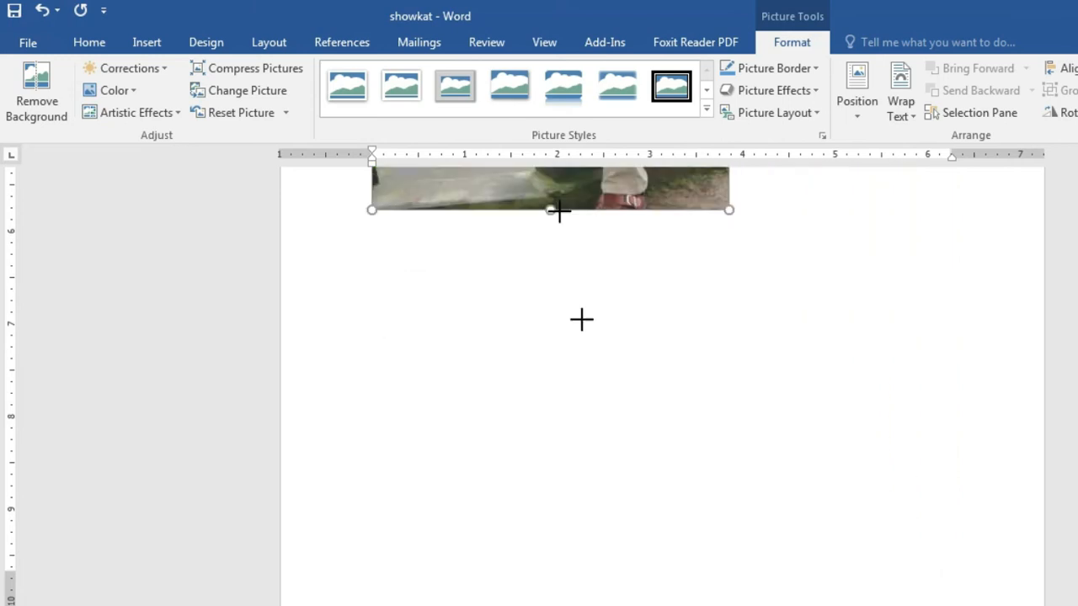
Step: Trim the bench photo's width and height further, then deselect it near the top-left
scroll(653, 489, "up", 6)
scroll(654, 491, "down", 3)
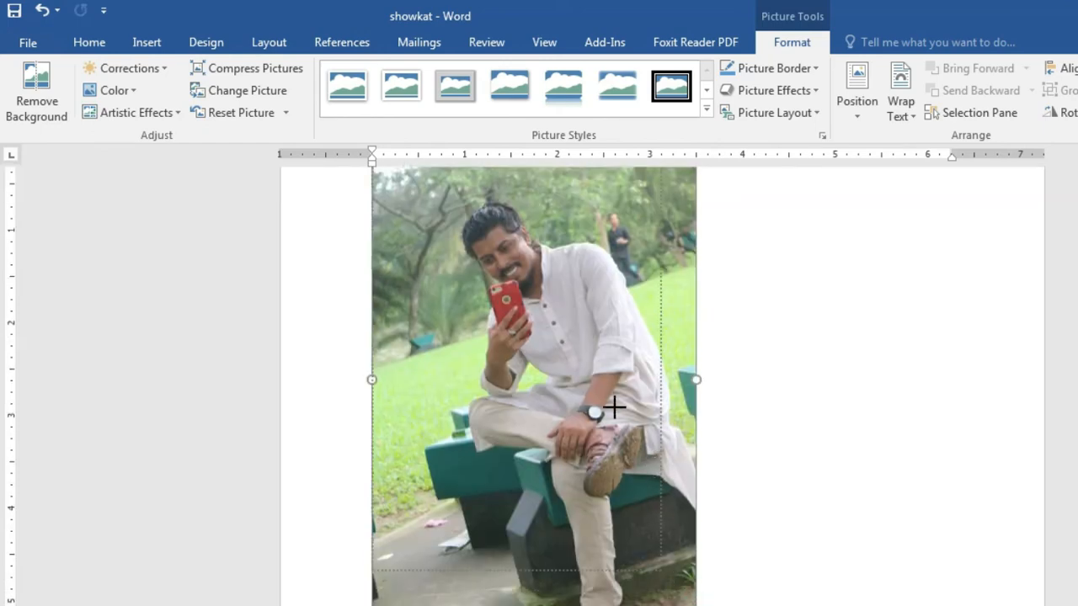
left_click_drag(568, 536, 560, 575)
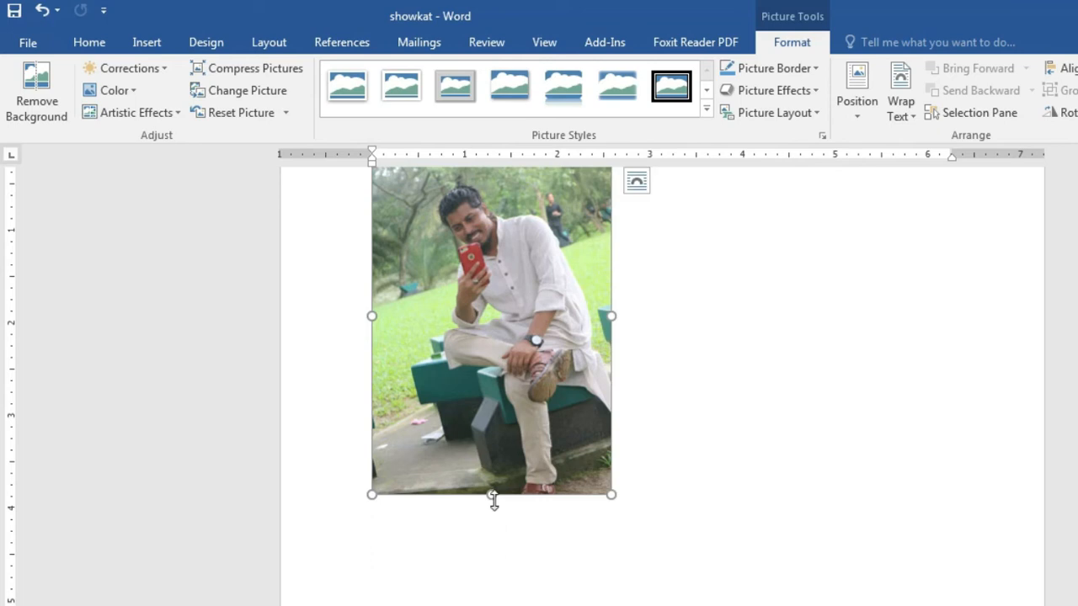
left_click_drag(490, 493, 500, 351)
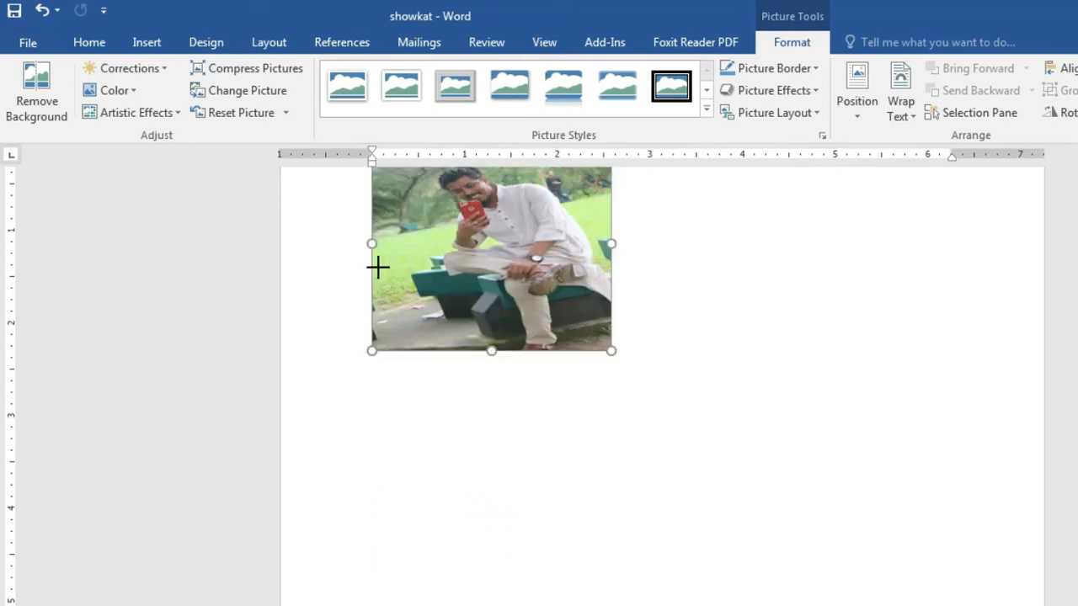
left_click_drag(612, 351, 587, 336)
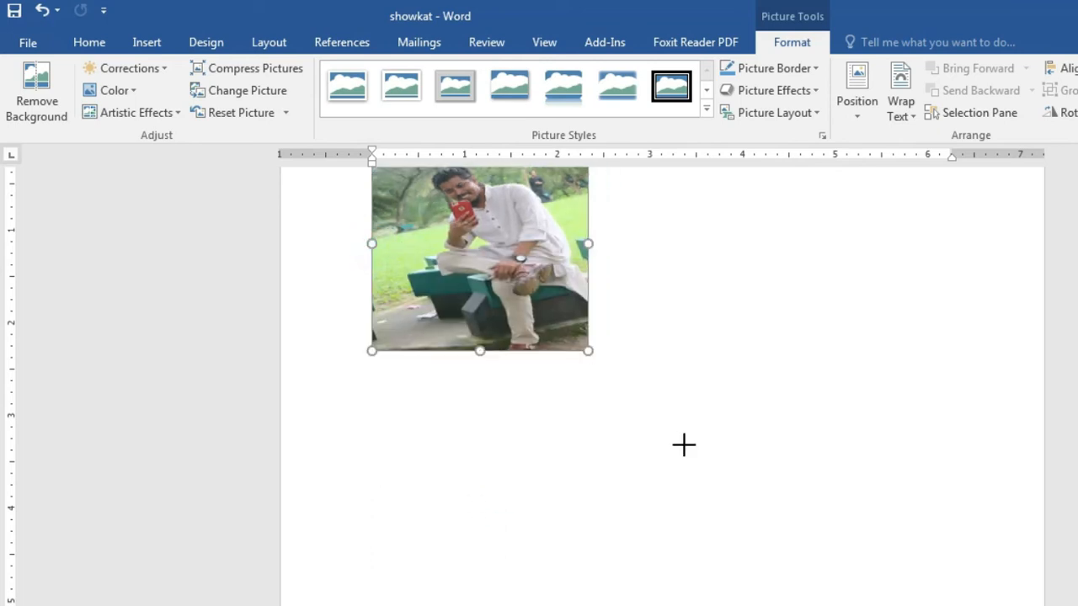
scroll(683, 446, "up", 3)
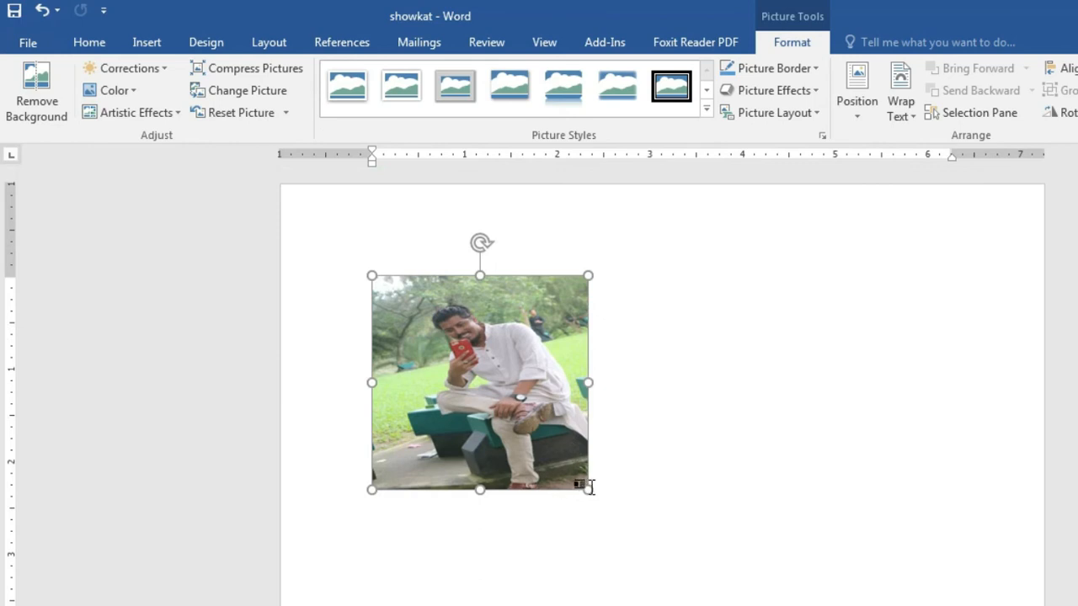
left_click_drag(588, 489, 545, 446)
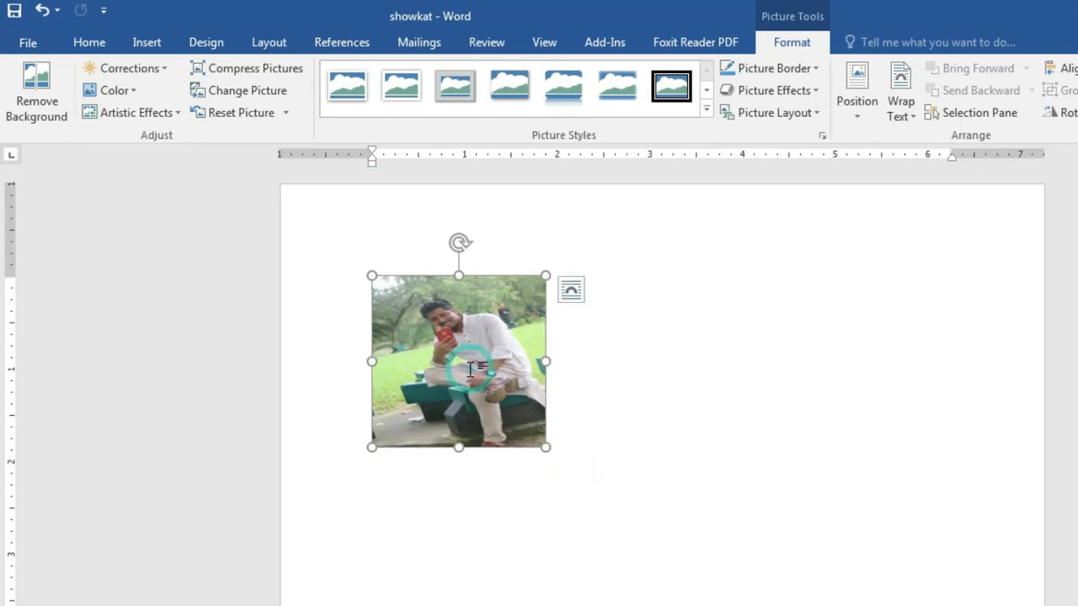
left_click(667, 381)
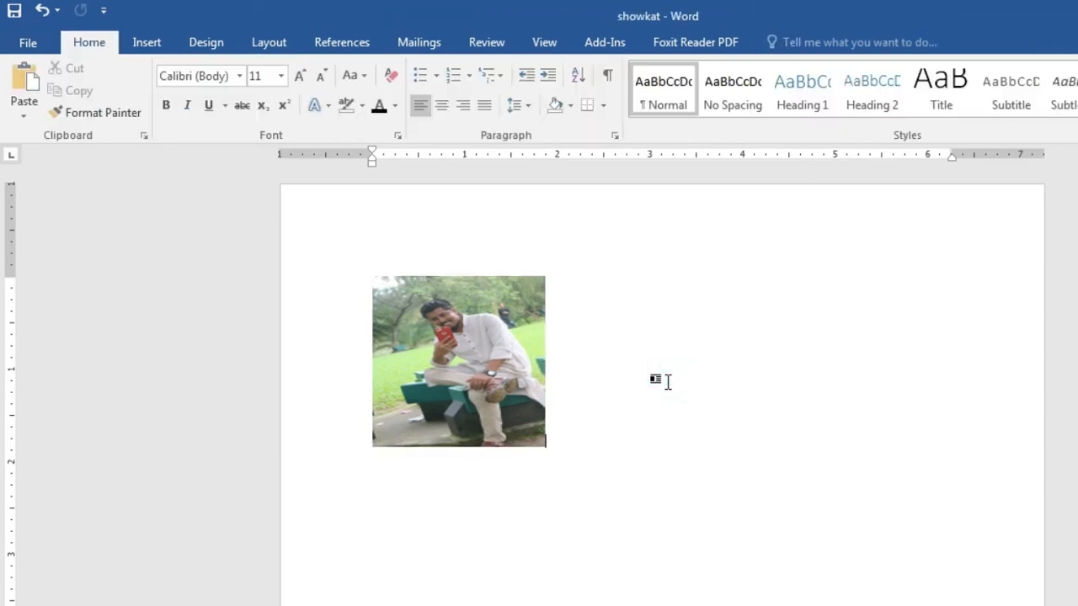
Step: Insert Tulips from the Pictures library's Sample Pictures folder
left_click(136, 43)
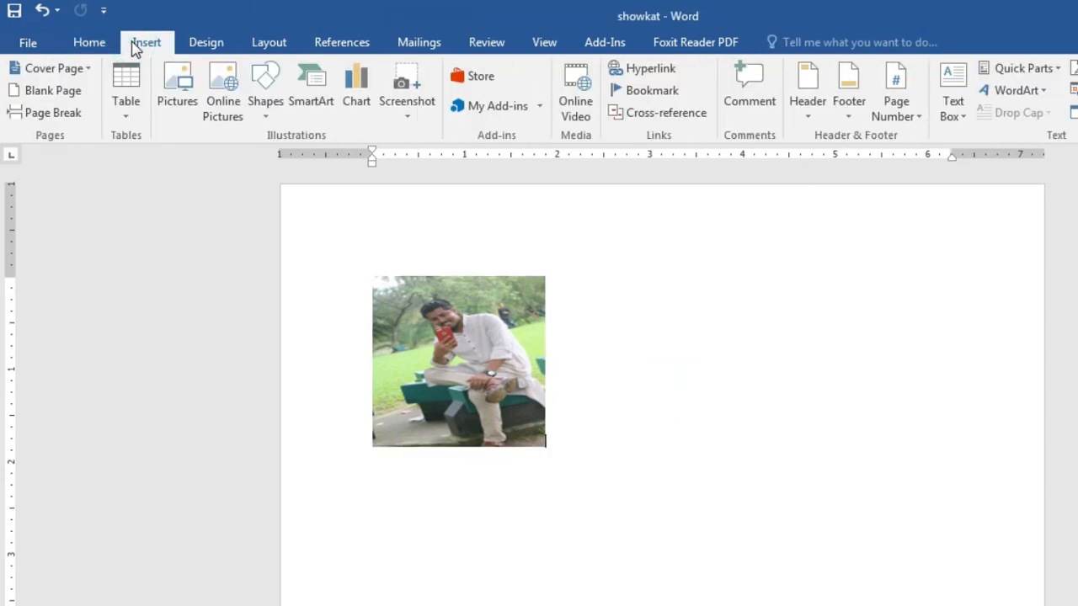
left_click(166, 90)
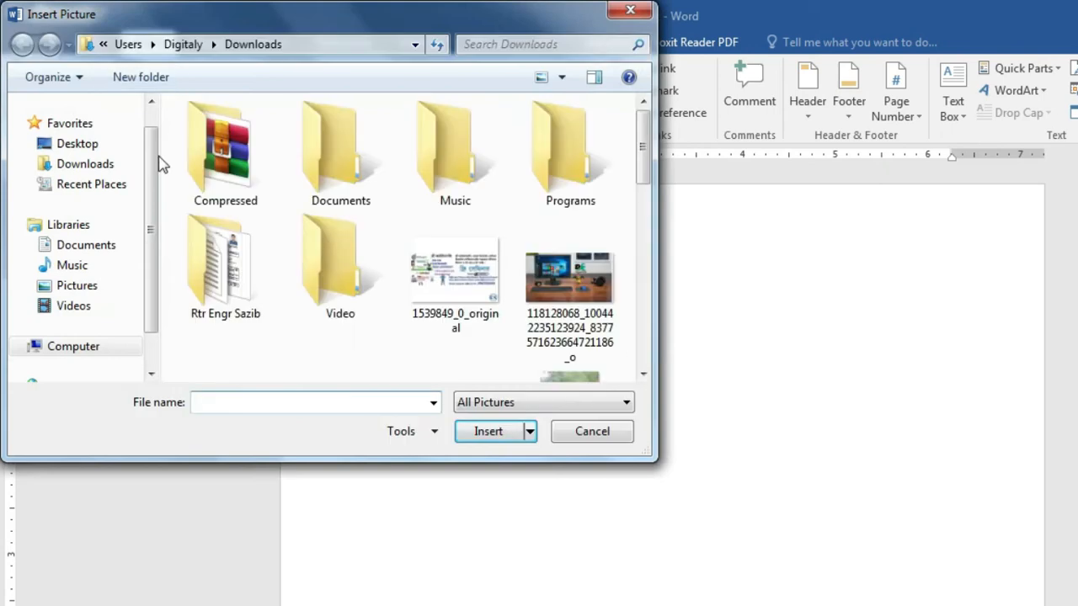
left_click(86, 287)
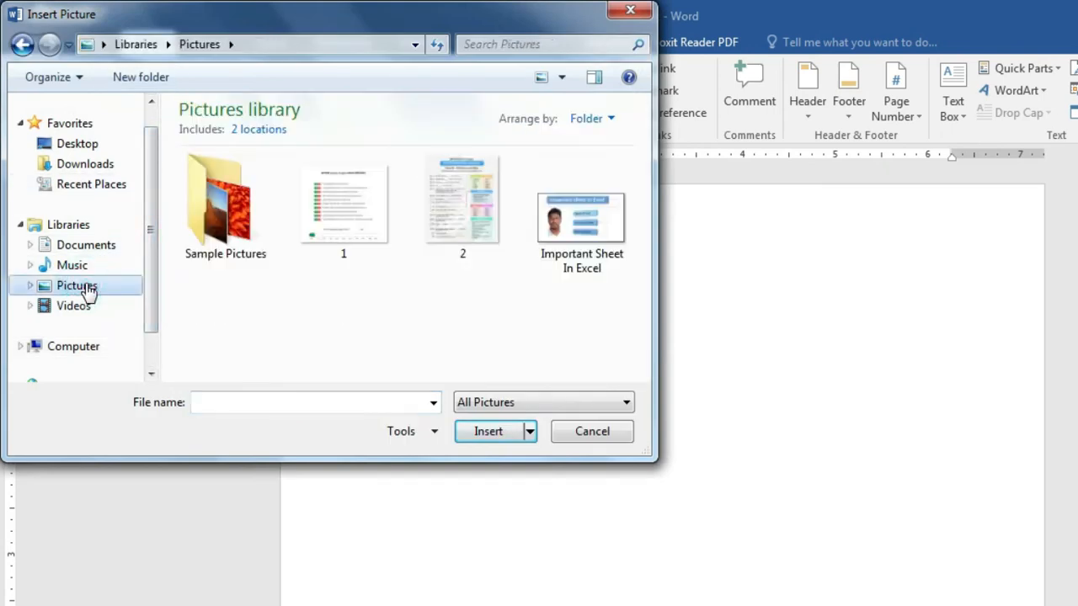
double_click(220, 229)
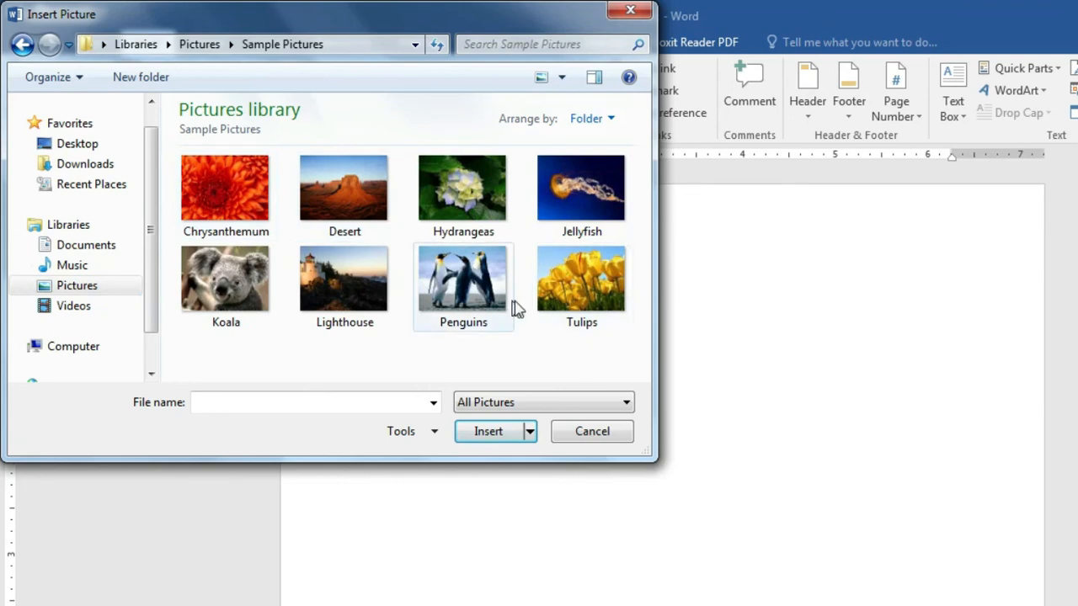
double_click(590, 280)
scroll(767, 403, "down", 3)
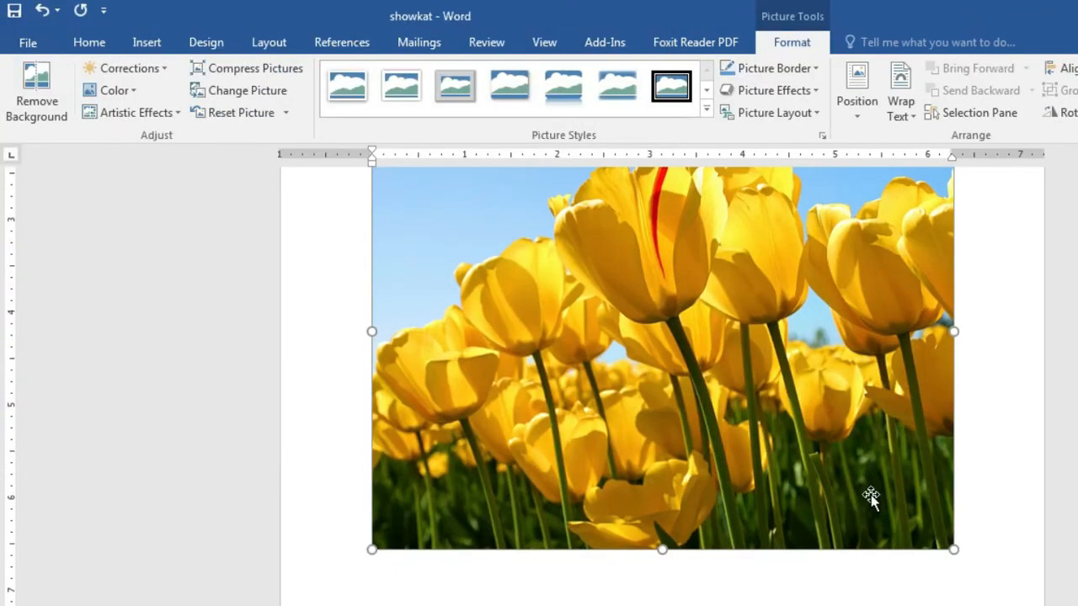
Step: Shrink Tulips to roughly the bench photo's size and set it beside the photo, bottoms aligned
left_click_drag(952, 550, 563, 292)
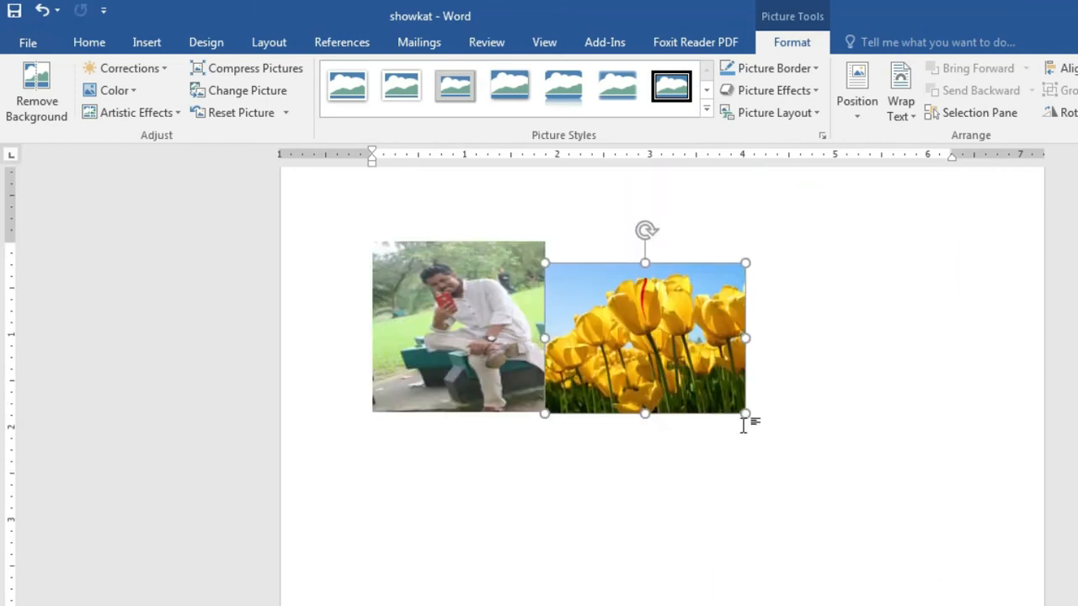
left_click_drag(745, 412, 692, 381)
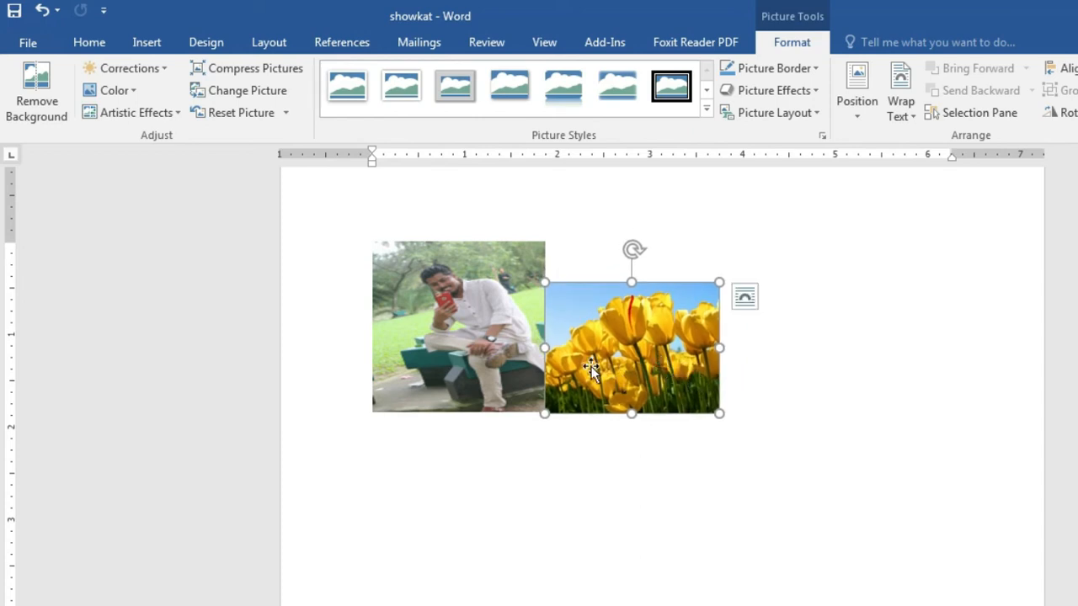
left_click_drag(590, 354, 970, 328)
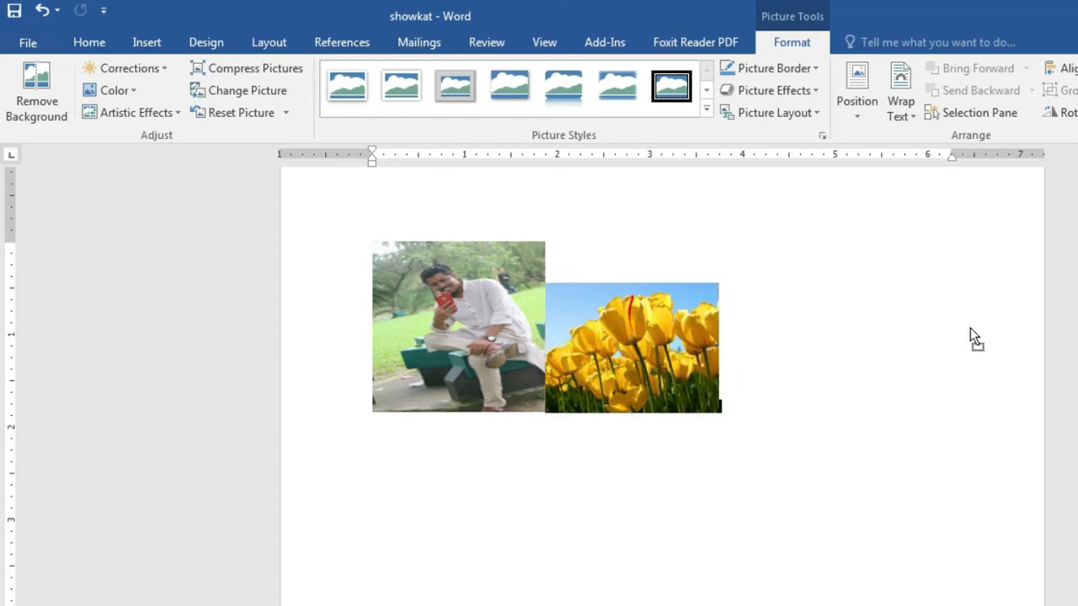
left_click(413, 573)
left_click(419, 404)
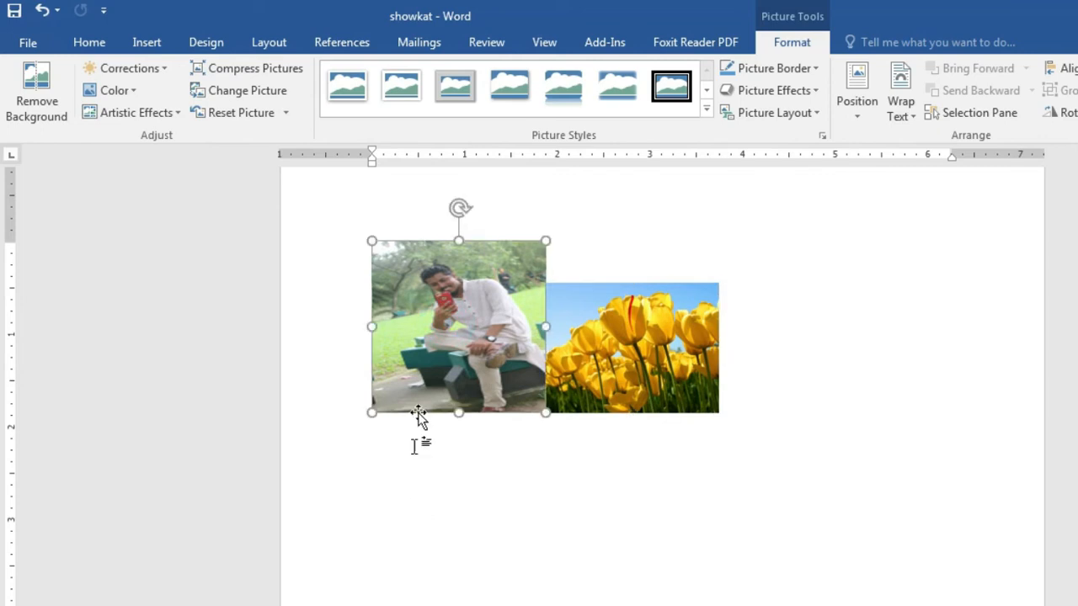
left_click_drag(436, 331, 424, 587)
left_click_drag(630, 344, 662, 428)
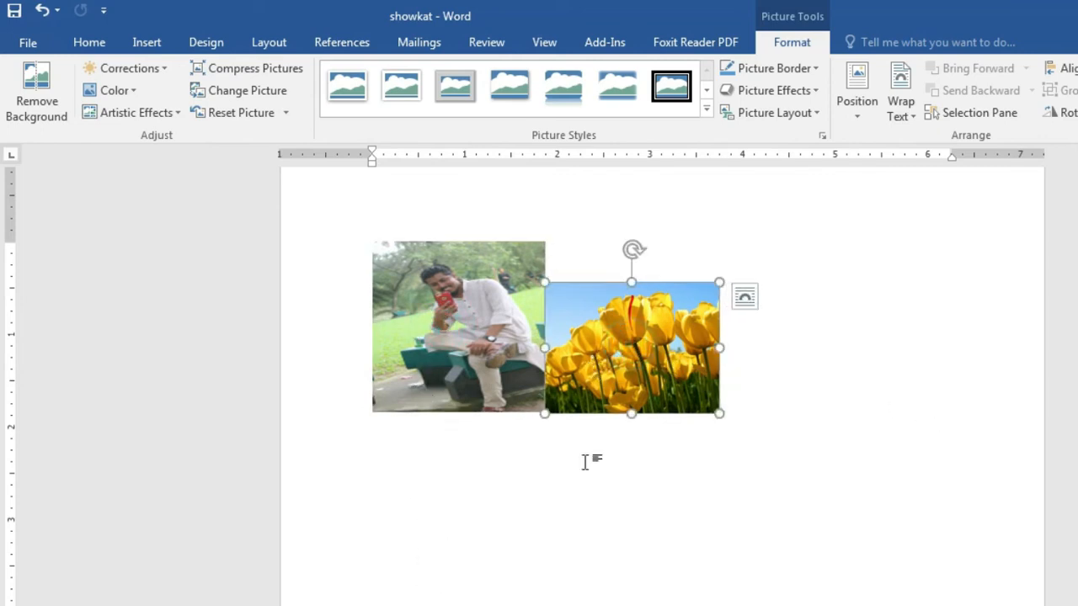
left_click(470, 303)
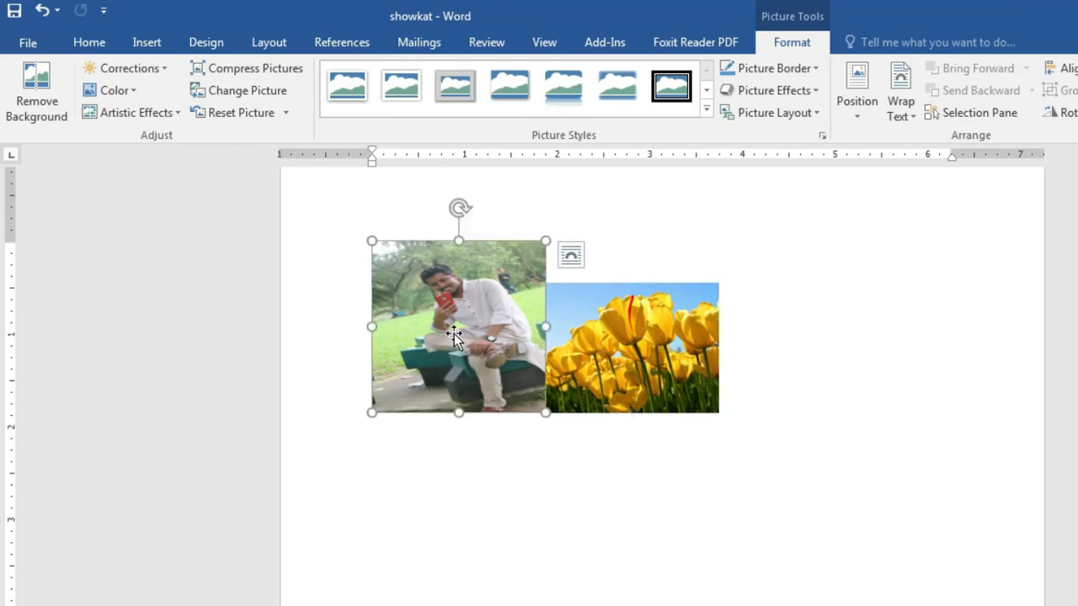
Step: Set the bench photo to In Front of Text and drag it into position
right_click(455, 331)
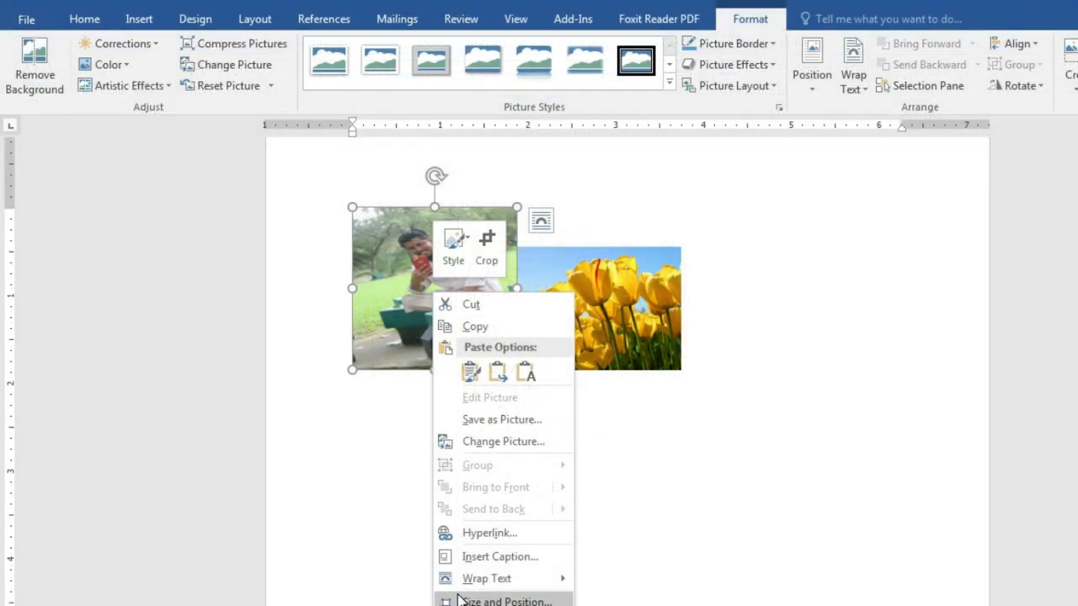
mouse_move(477, 582)
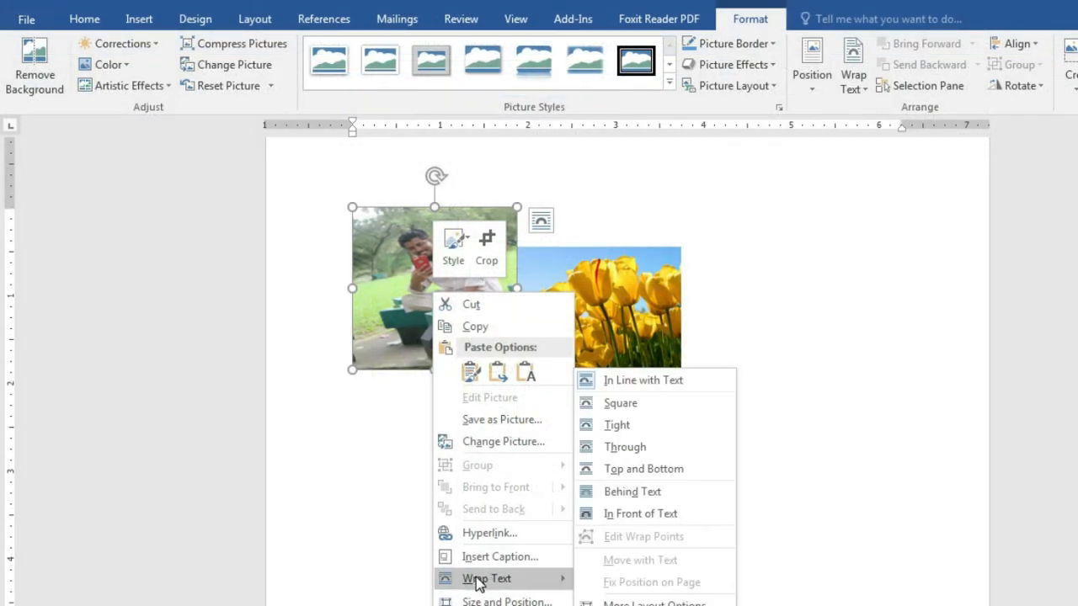
left_click(642, 515)
left_click(642, 515)
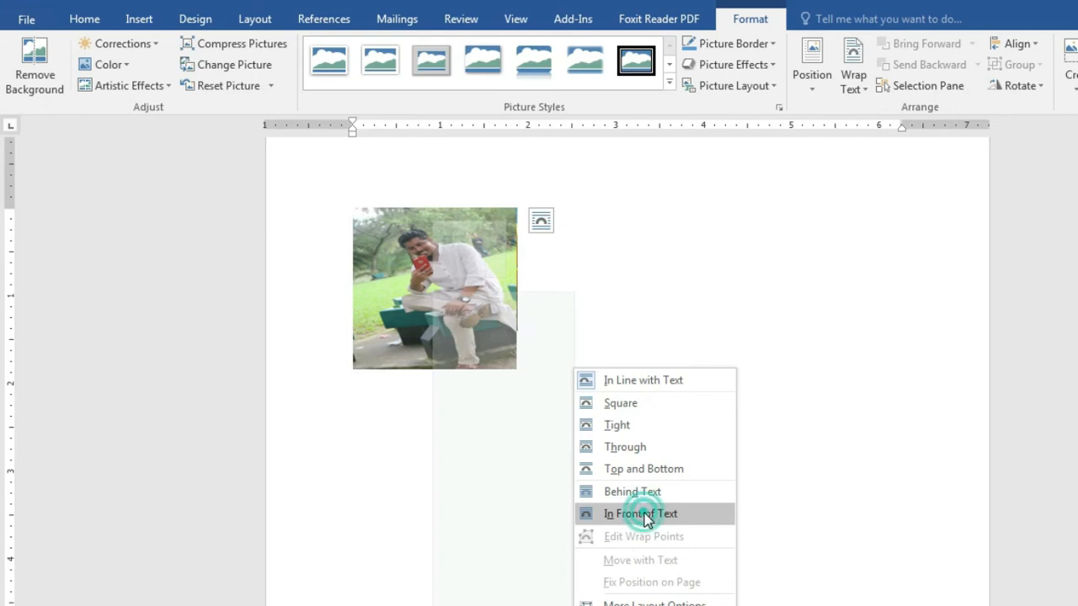
left_click_drag(434, 282, 604, 491)
left_click_drag(489, 500, 434, 479)
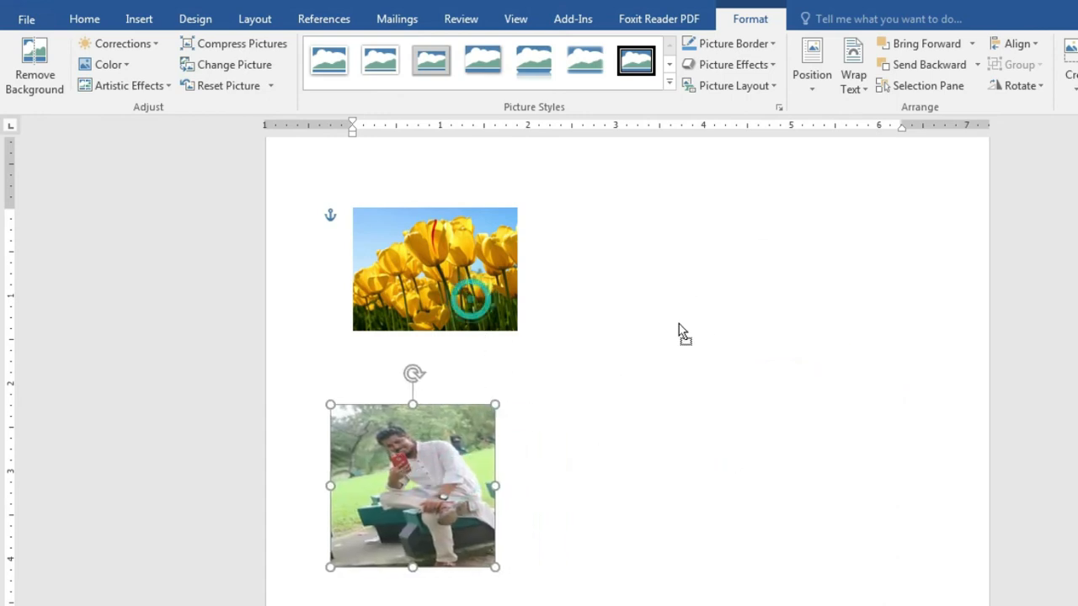
left_click(702, 325)
Step: Set the Tulips picture to In Front of Text and move it to the page's top right
left_click(443, 286)
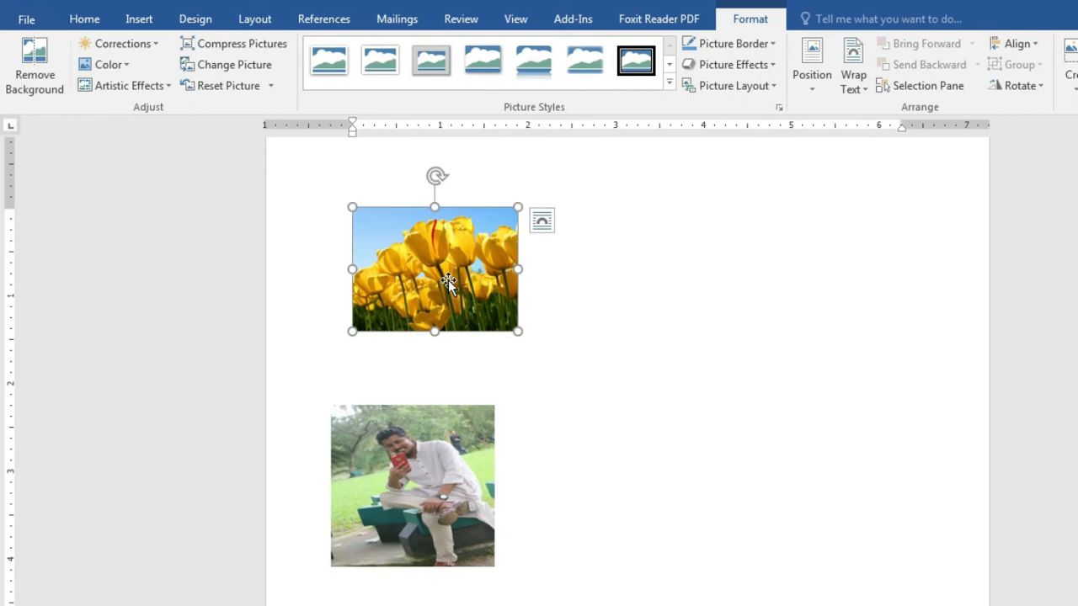
right_click(453, 280)
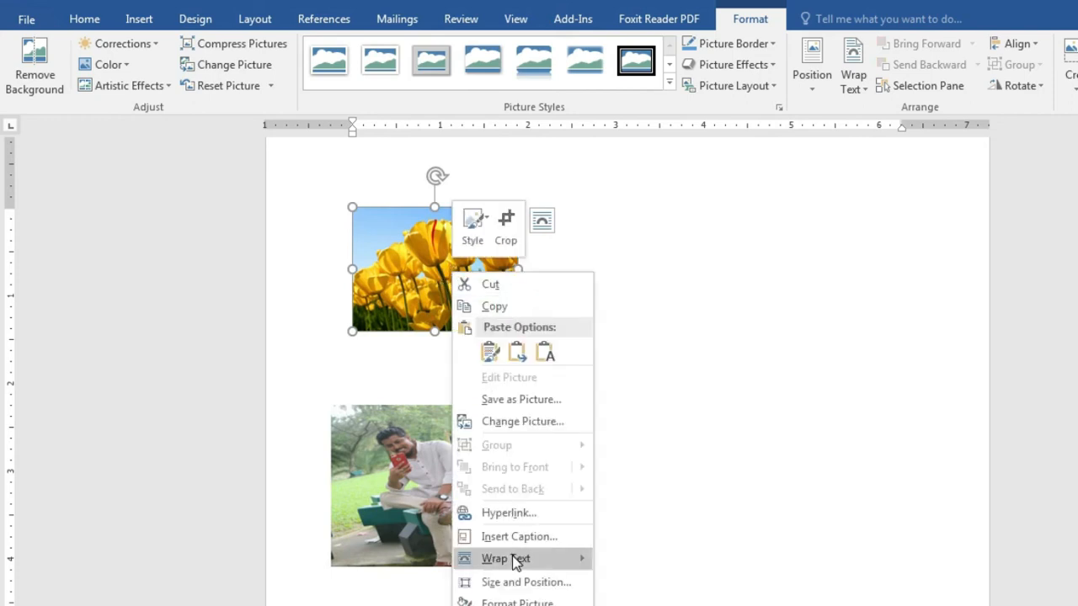
left_click(671, 265)
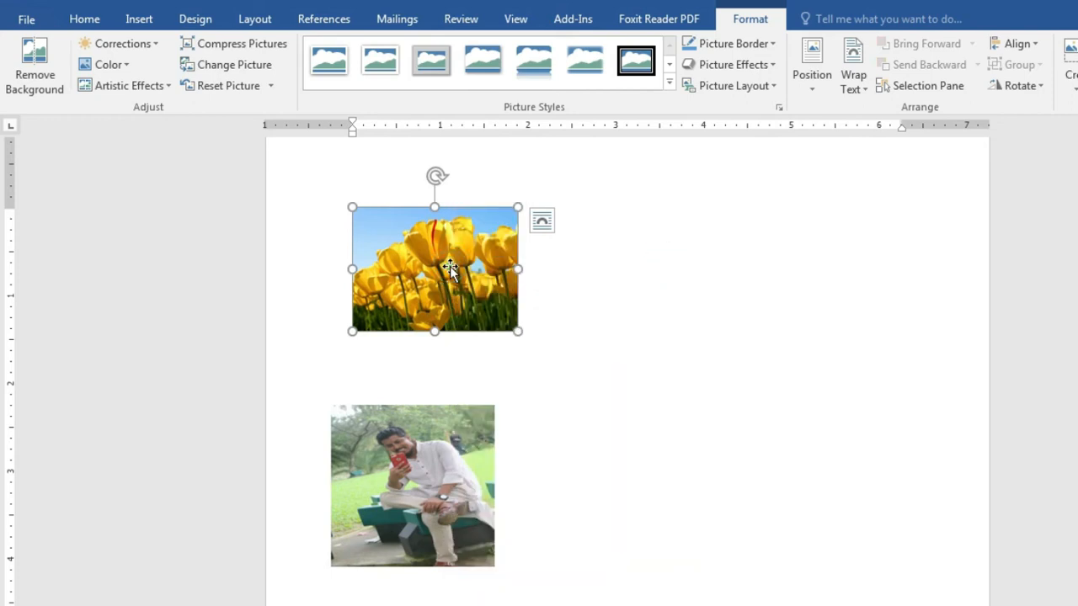
left_click(863, 81)
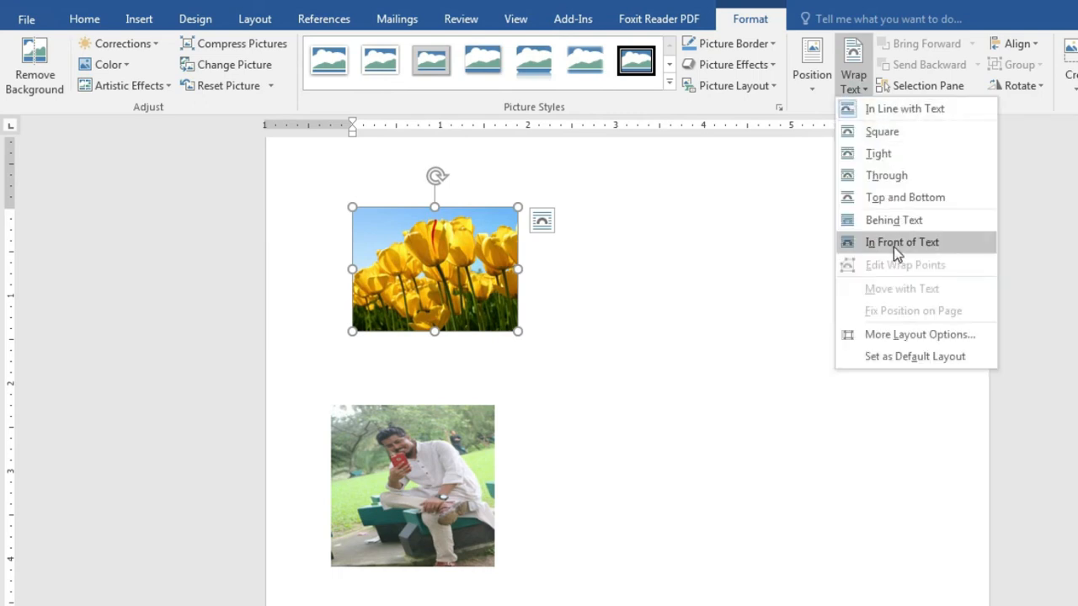
left_click(893, 245)
left_click_drag(439, 282, 900, 287)
Step: Move the bench photo up beside Tulips and resize it to match, tops aligned
left_click_drag(423, 541, 684, 347)
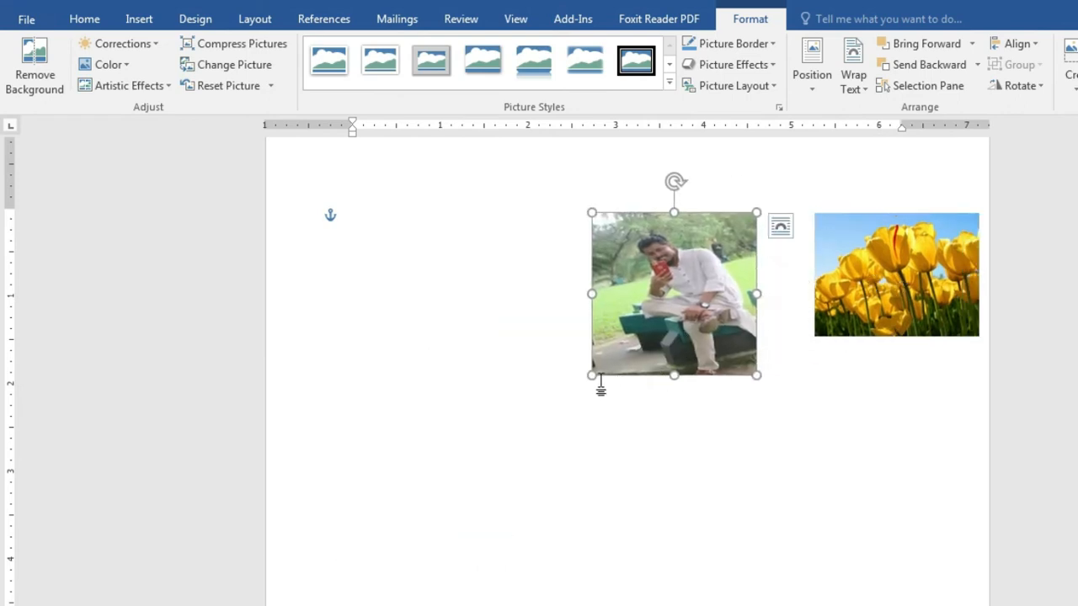
left_click_drag(591, 379, 623, 345)
left_click_drag(677, 318, 718, 330)
left_click(891, 310)
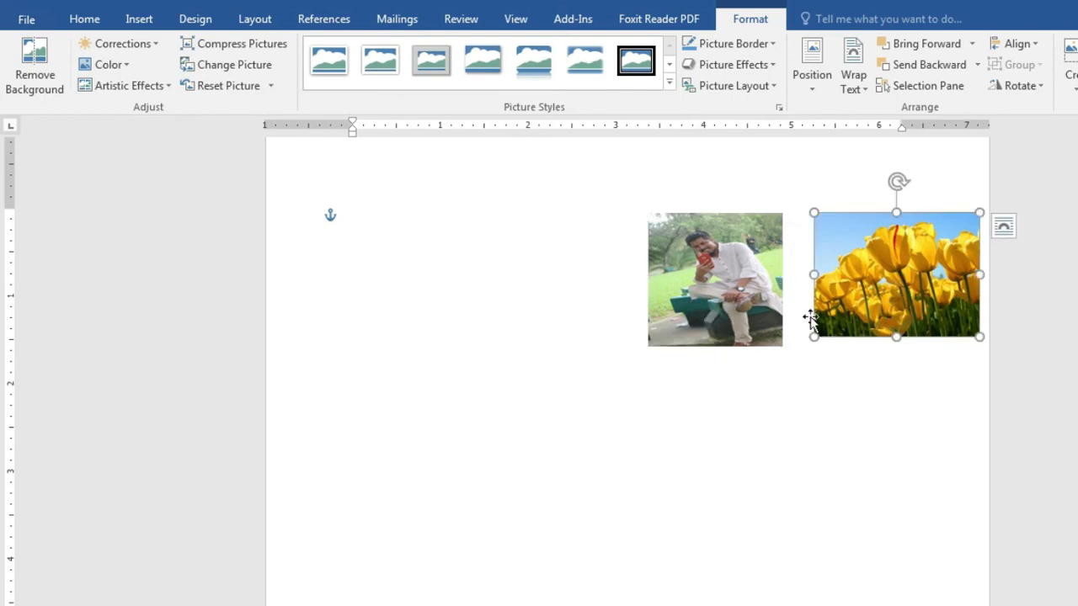
left_click(715, 295)
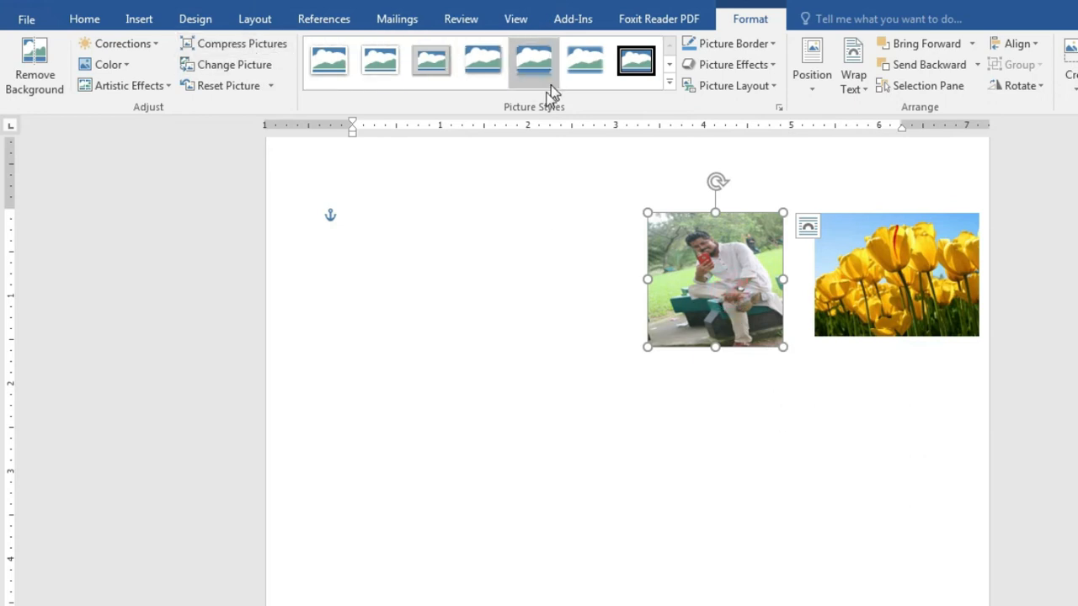
Step: Preview Corrections and Color options on the bench photo, keeping its original look
left_click(859, 303)
left_click(752, 294)
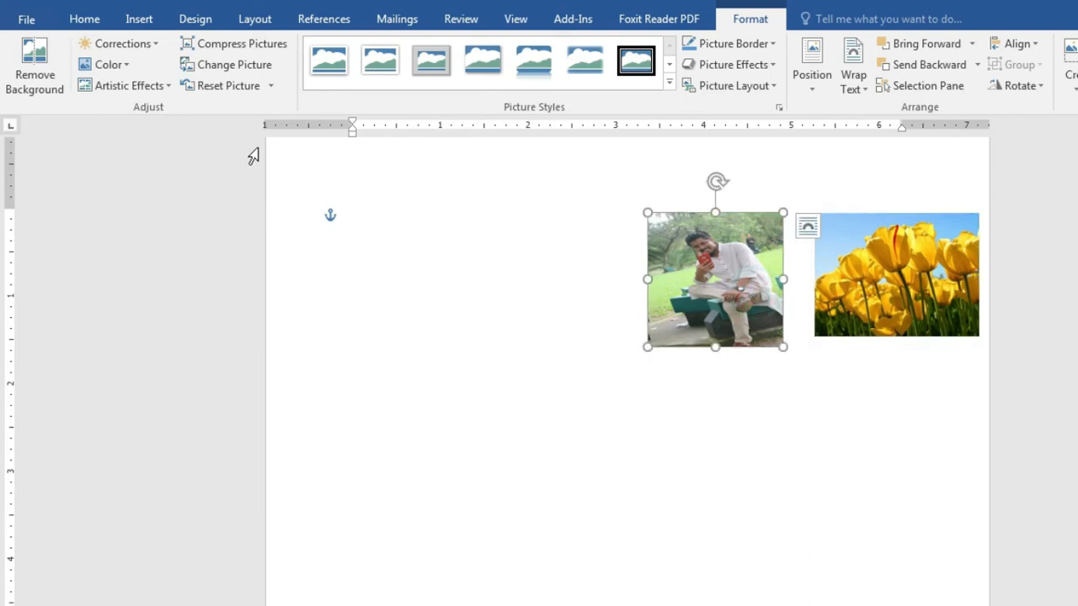
left_click(146, 49)
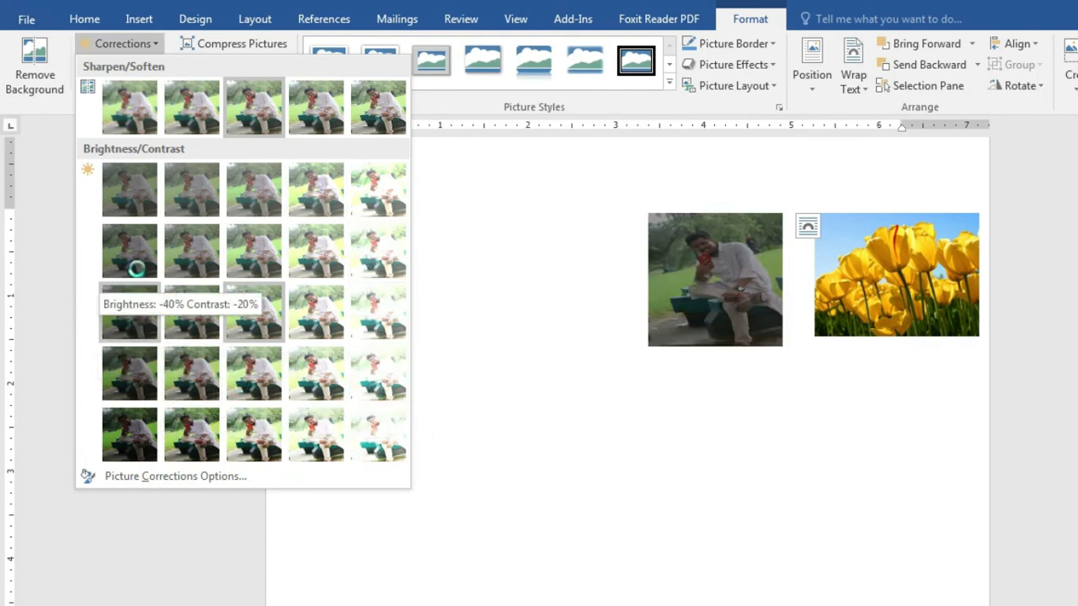
left_click(47, 247)
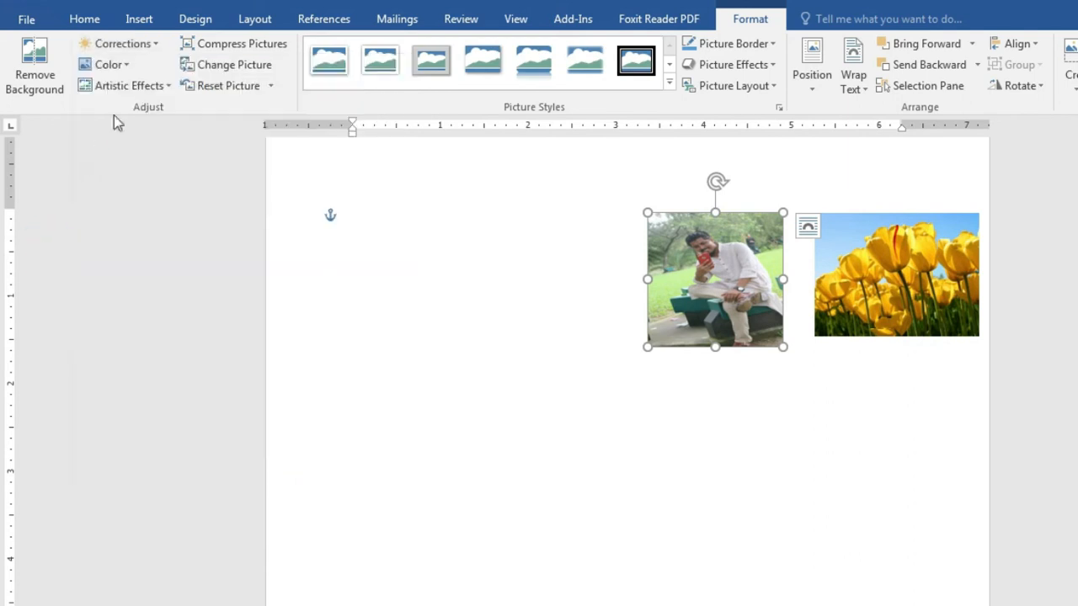
left_click(131, 67)
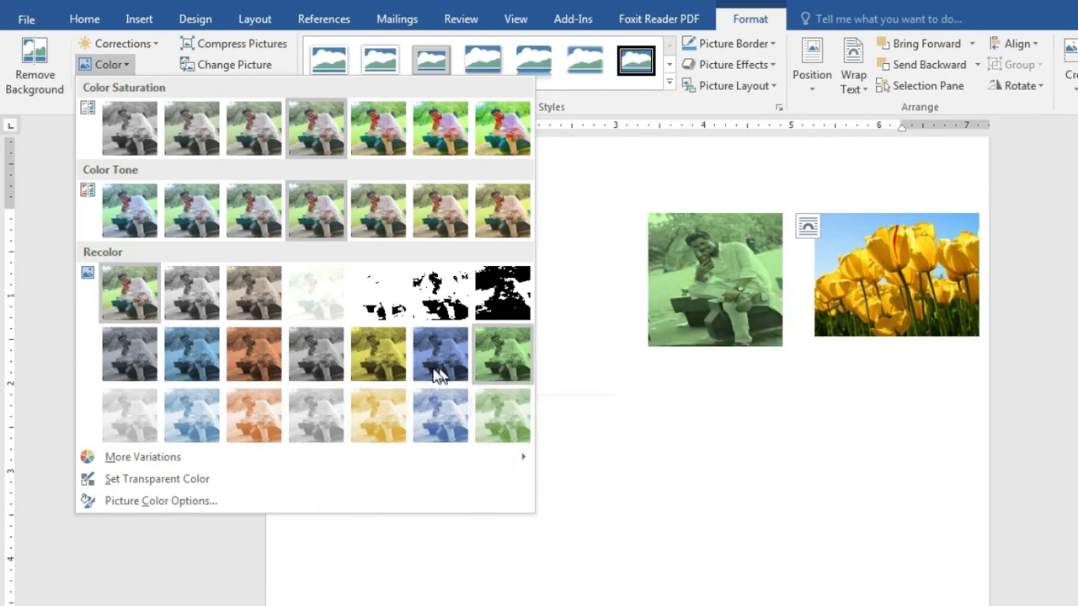
left_click(729, 396)
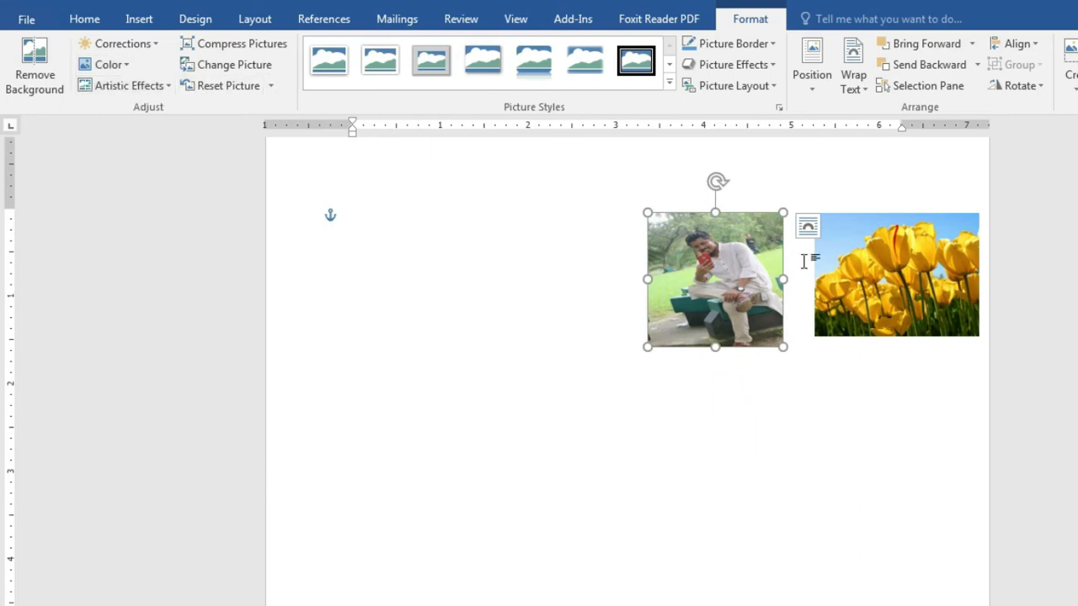
Step: Preview Artistic Effects without applying any, then bring up Compress Pictures for the photo
left_click(150, 88)
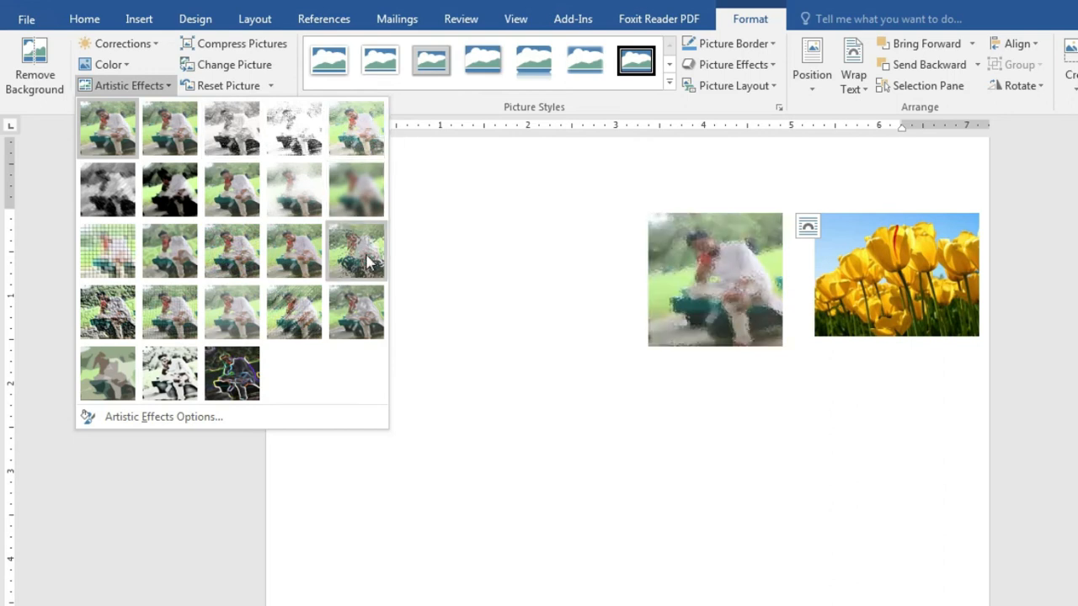
left_click(572, 393)
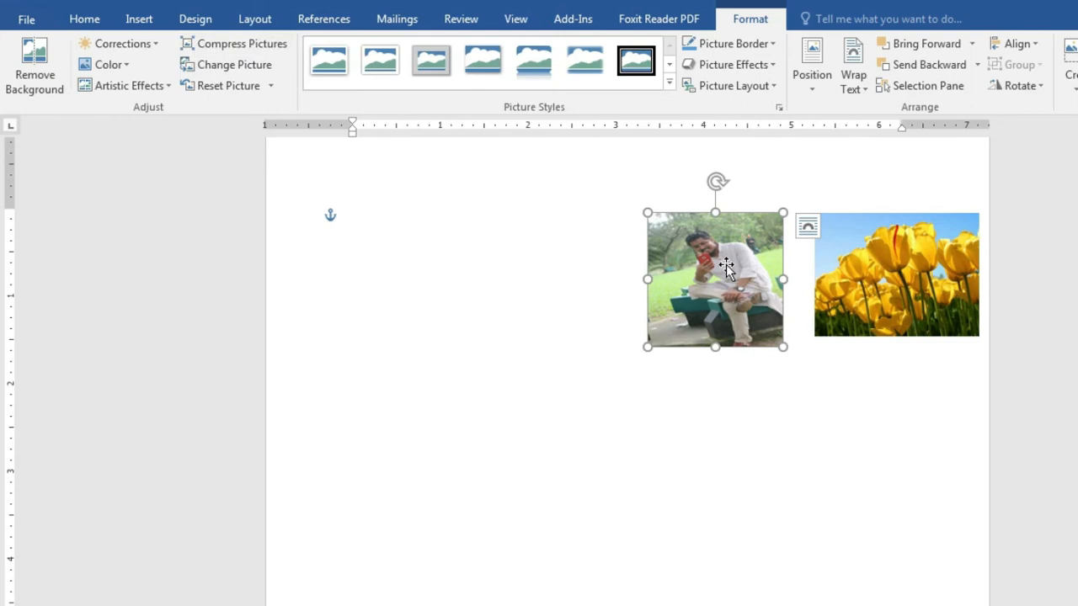
left_click(265, 43)
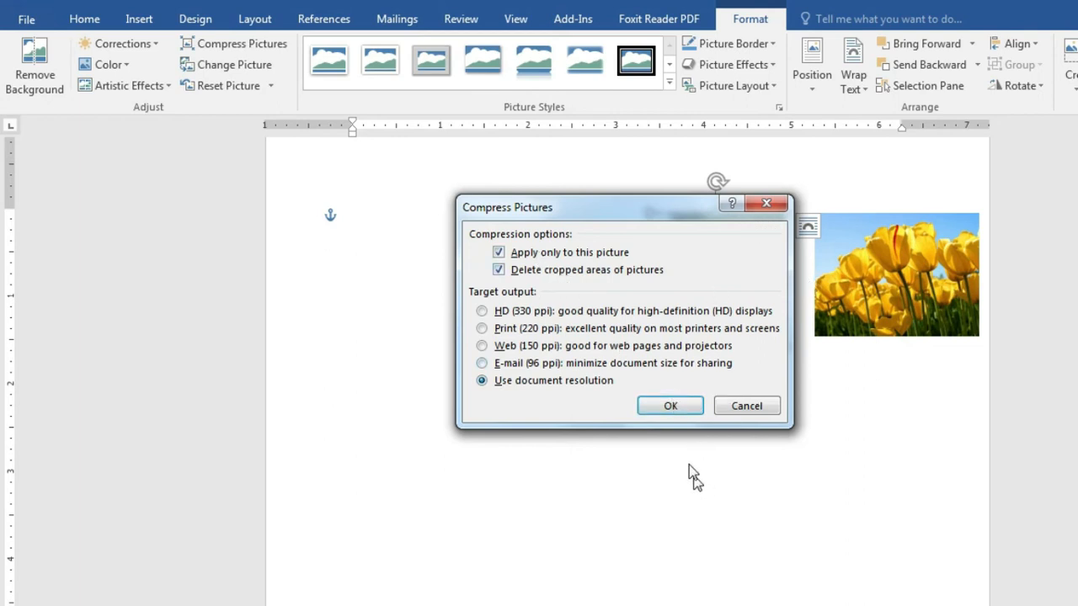
Step: Compress the bench photo at document resolution and drag it left and up, away from Tulips
left_click(670, 407)
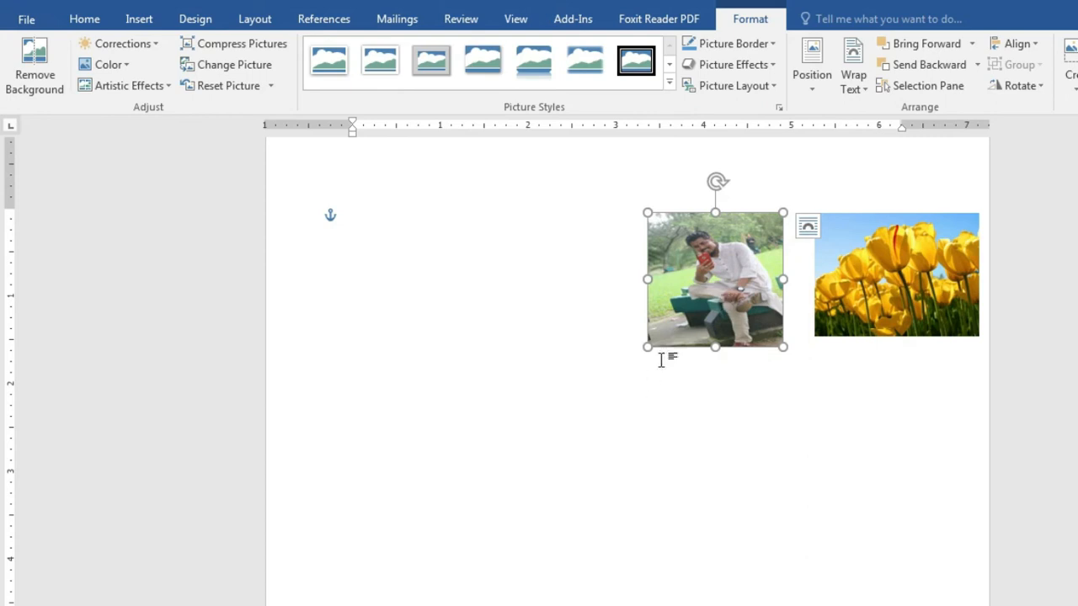
left_click_drag(723, 296, 610, 291)
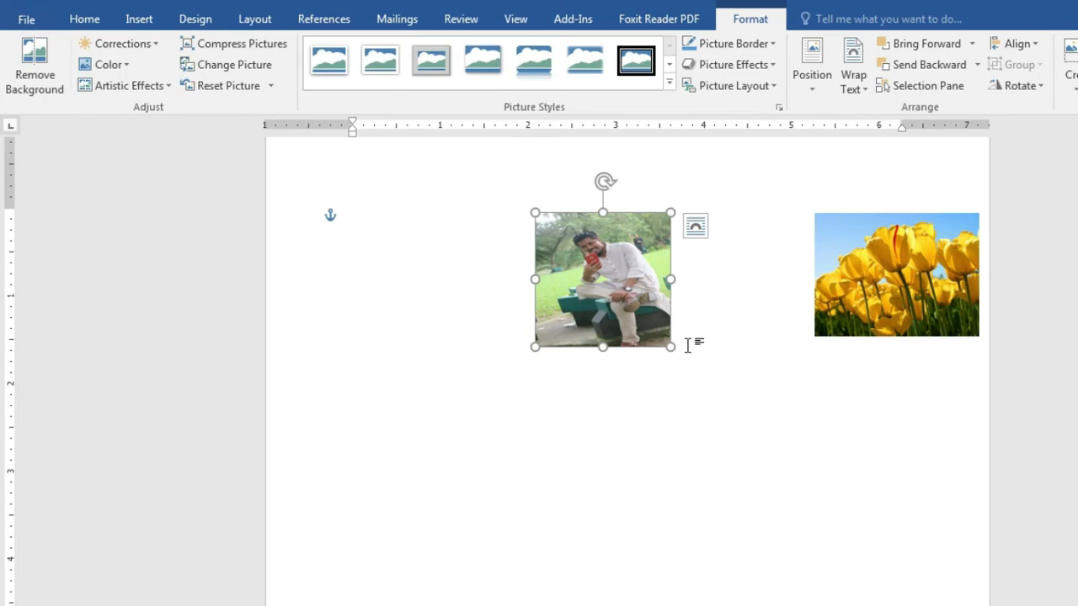
left_click_drag(626, 278, 512, 267)
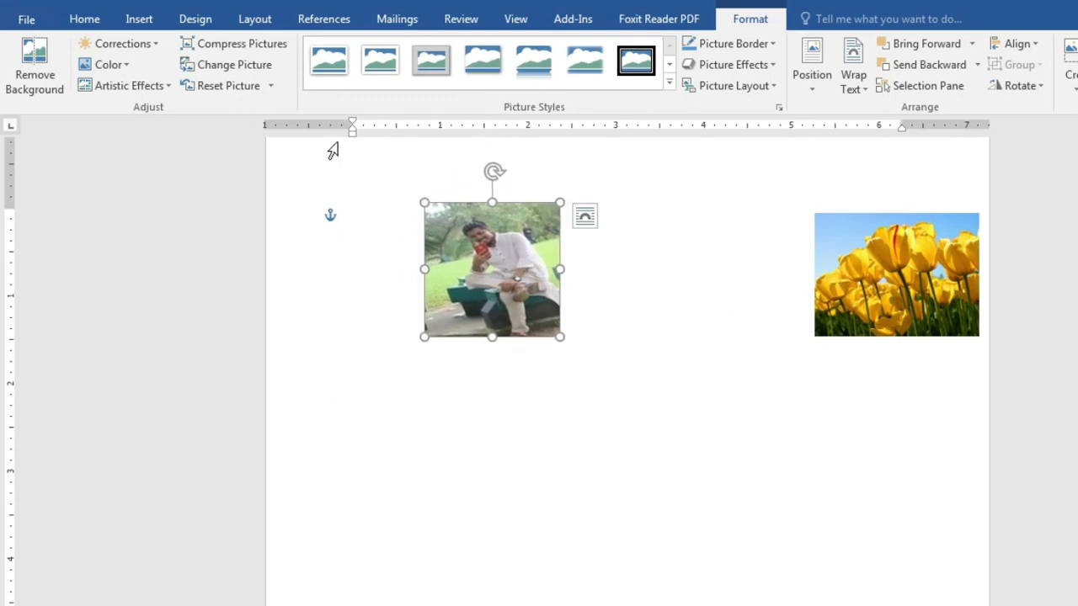
left_click(423, 82)
Step: Give Tulips a Rounded Diagonal Corner, White frame and the bench photo an oval frame; shift Tulips left
left_click(669, 65)
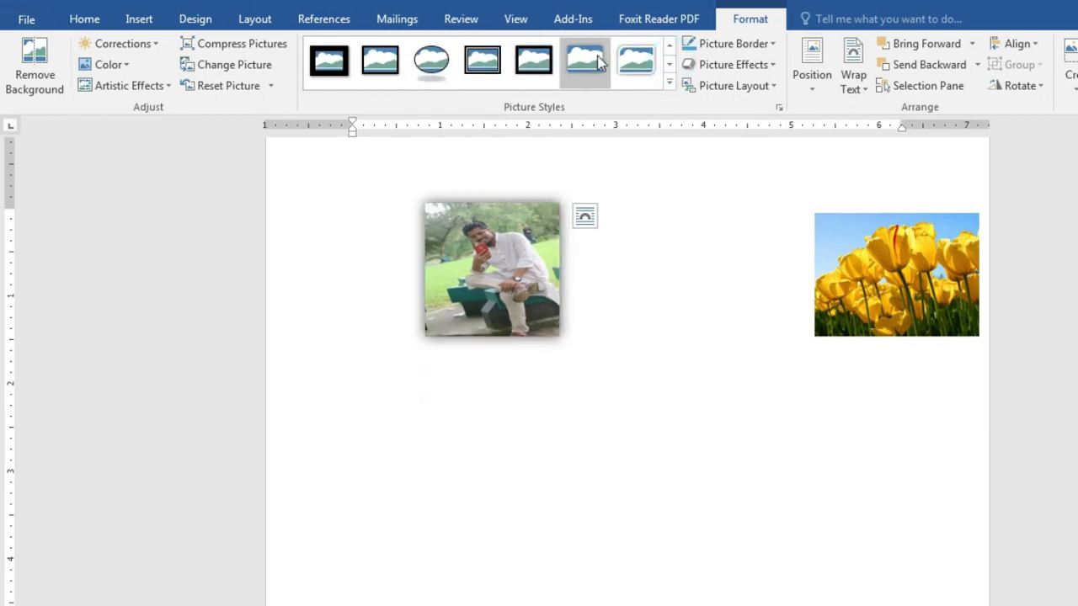
left_click(871, 296)
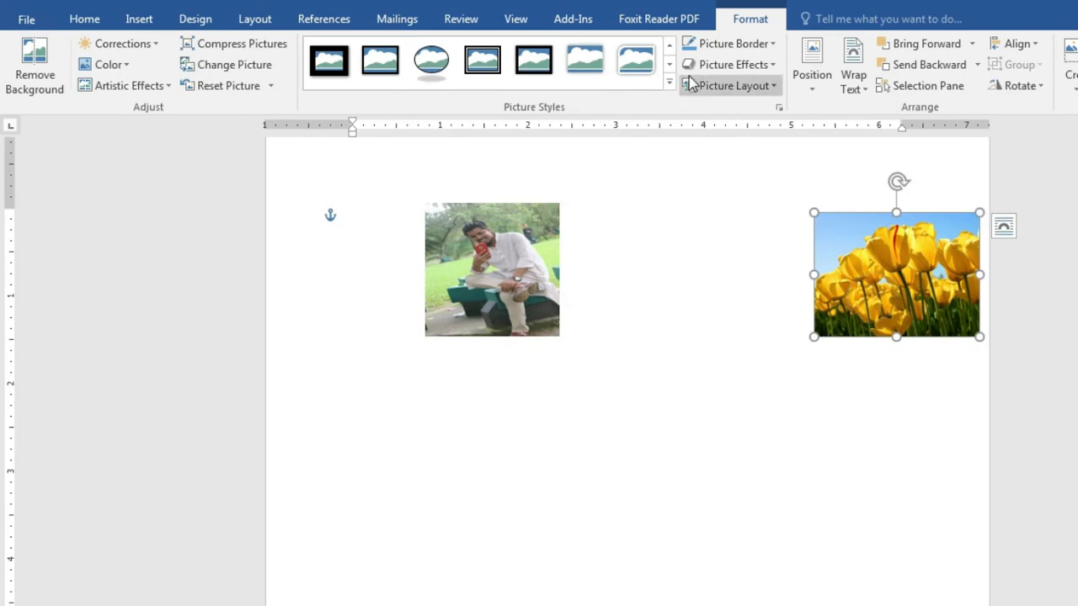
left_click(638, 60)
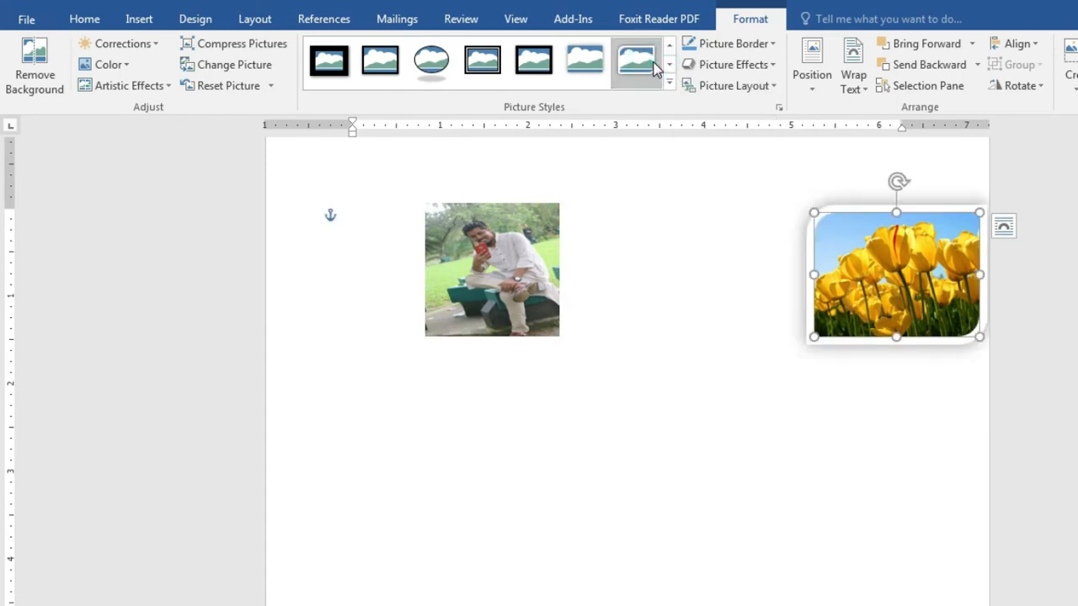
left_click(461, 276)
left_click(450, 75)
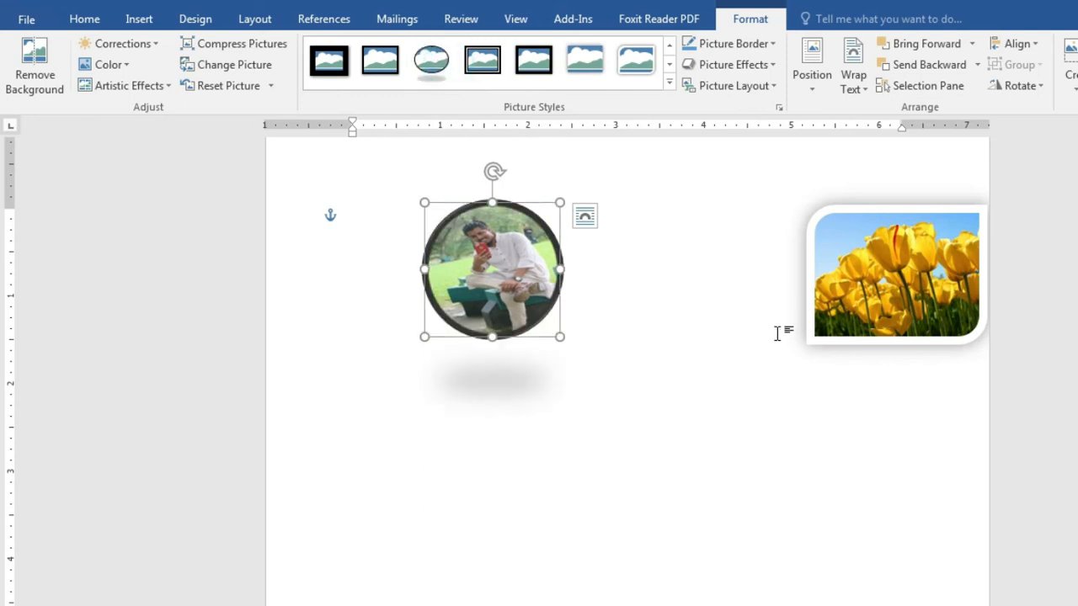
left_click_drag(856, 303, 753, 301)
left_click(766, 394)
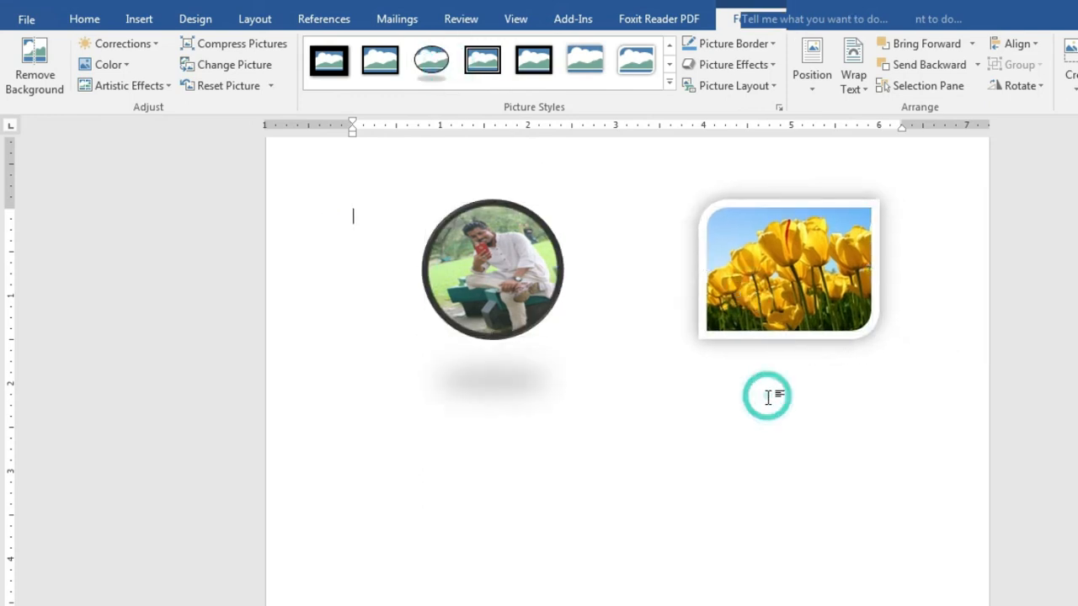
Step: Delete the circle-framed bench photo, then the Tulips picture
left_click(503, 263)
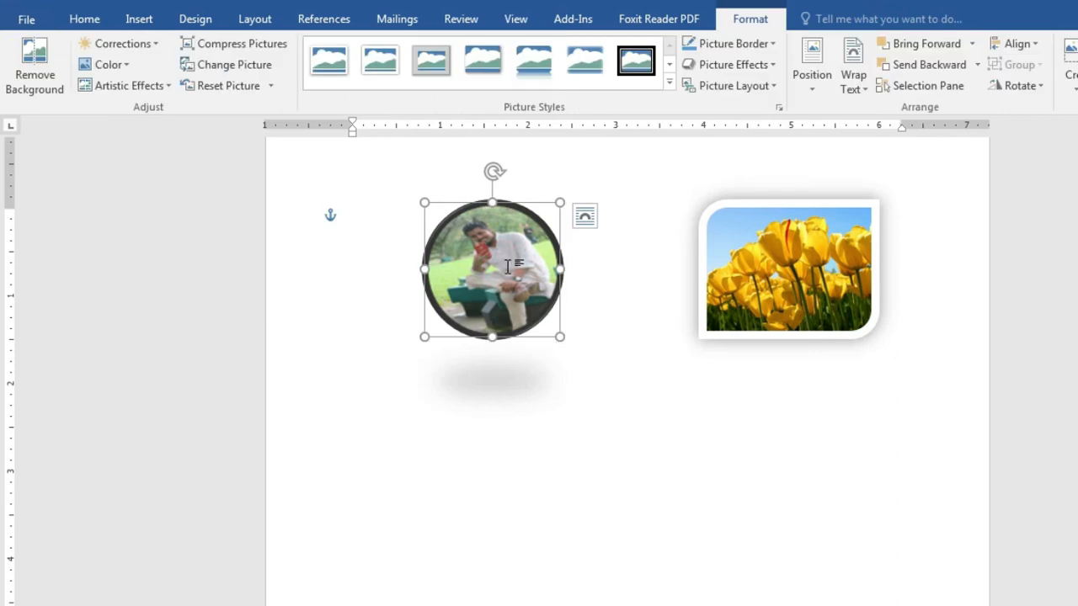
key("Delete")
left_click(770, 266)
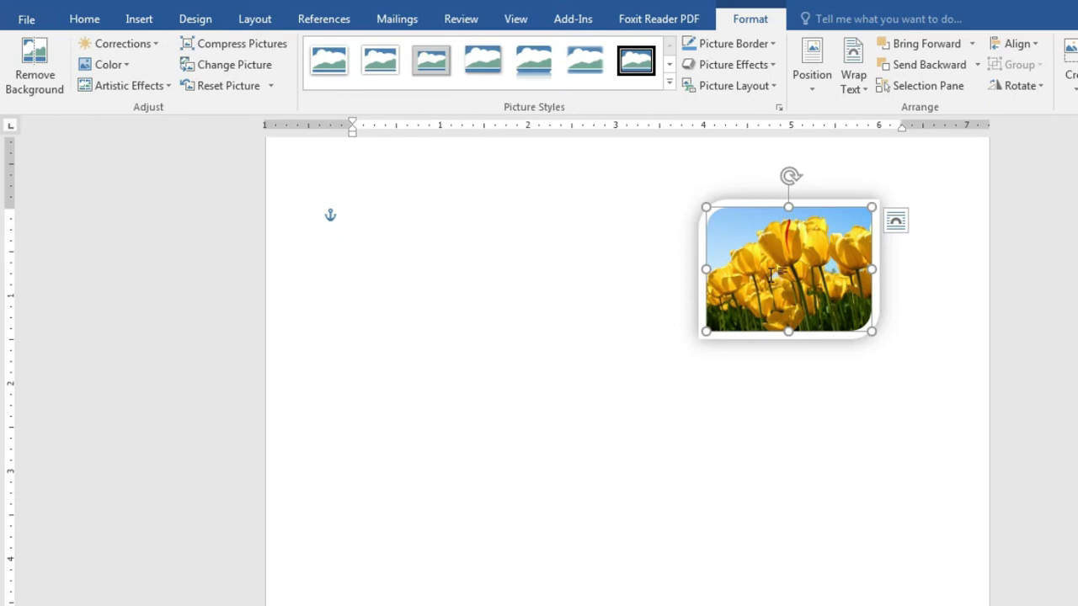
key("Delete")
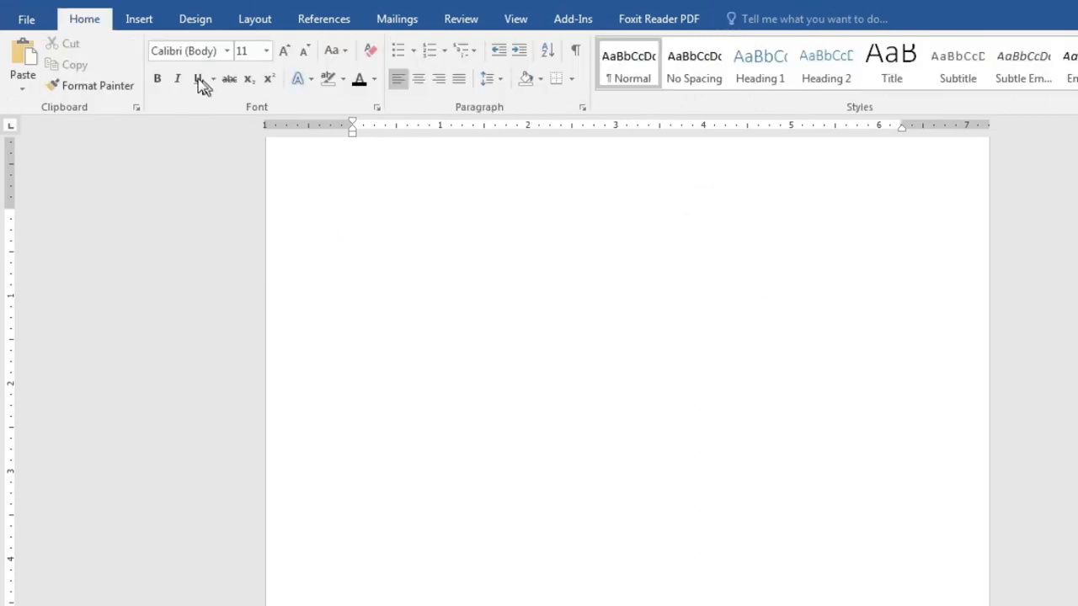
Step: Launch Online Pictures from the Insert ribbon
left_click(139, 21)
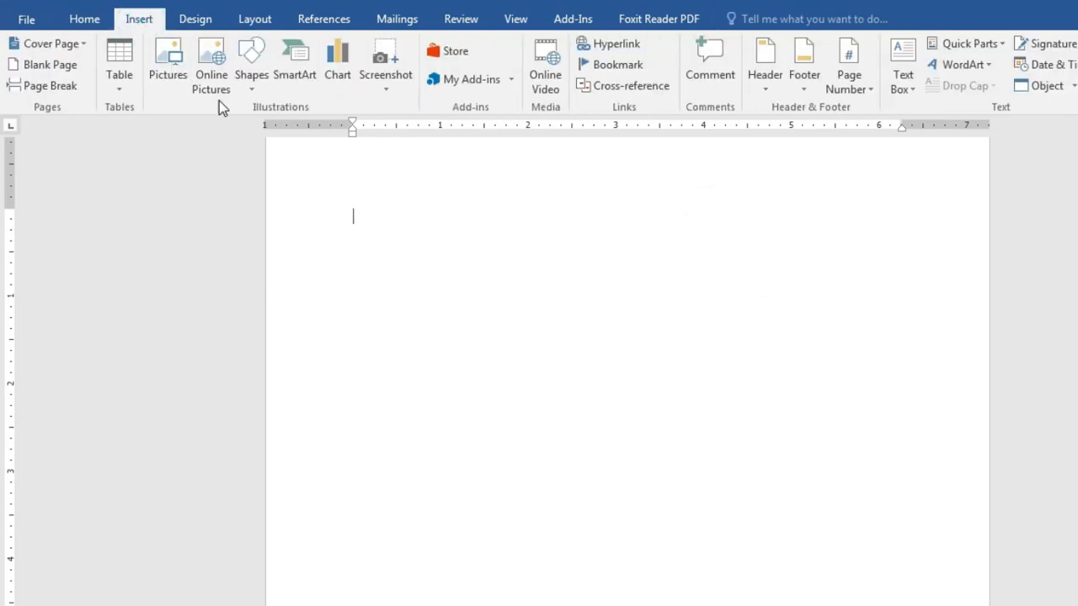
left_click(214, 65)
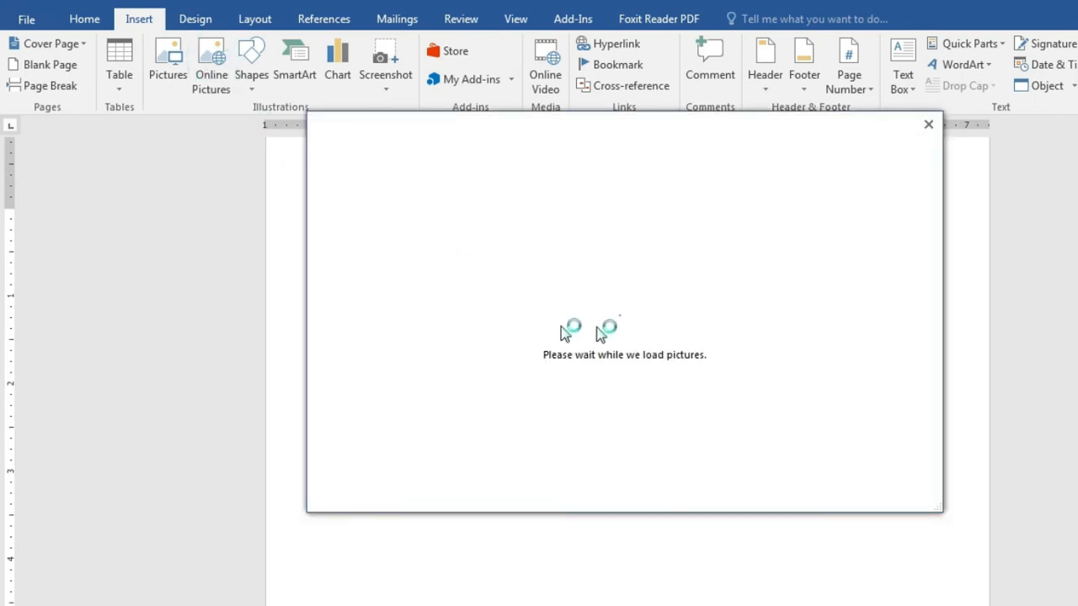
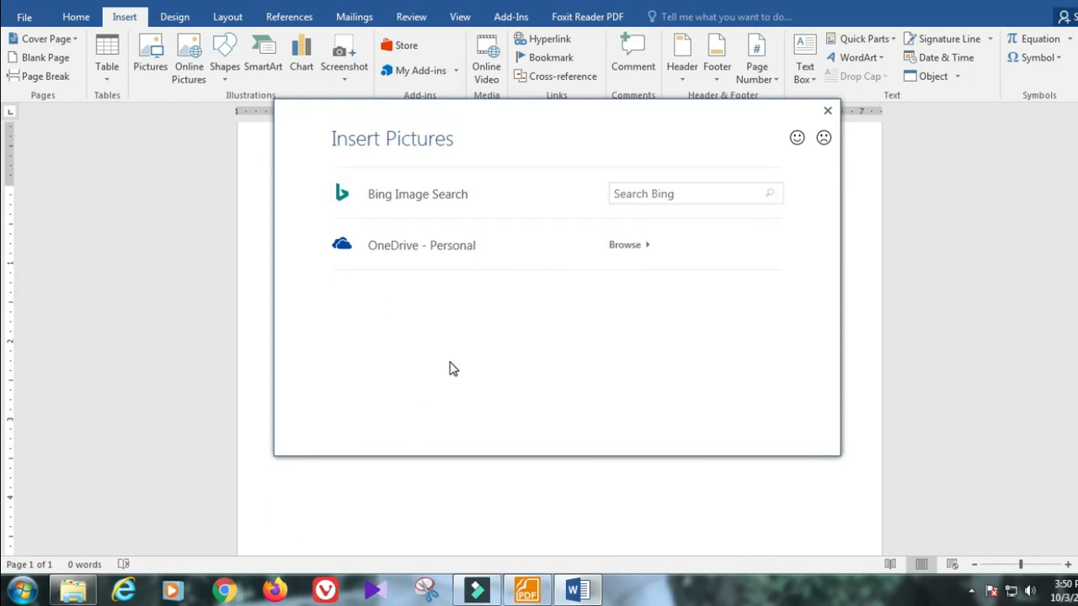
Step: Search Bing online images for 'flower'
left_click(697, 197)
left_click(681, 198)
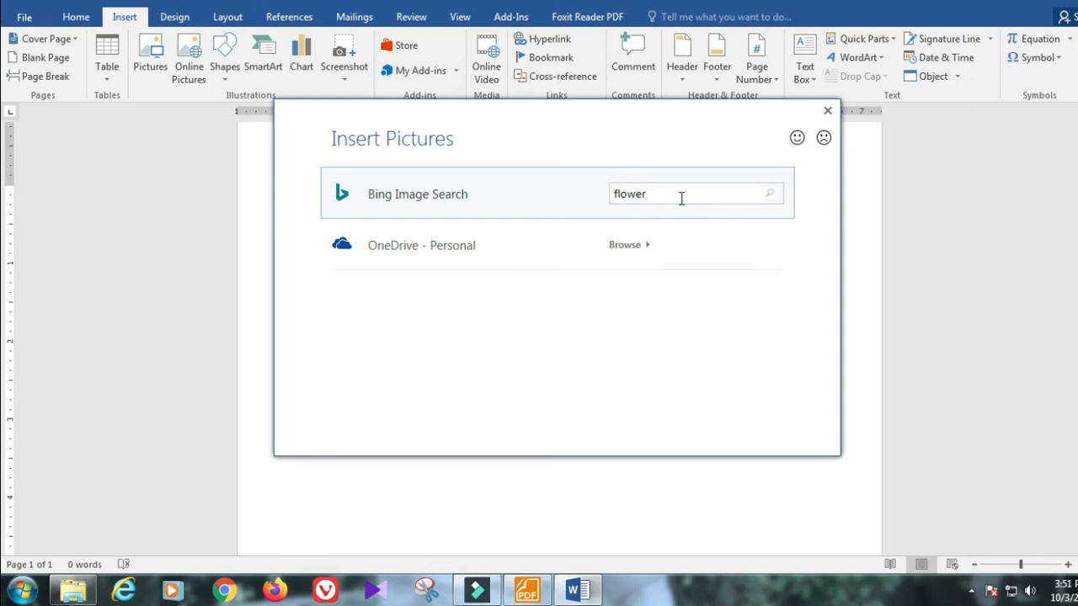
left_click(770, 198)
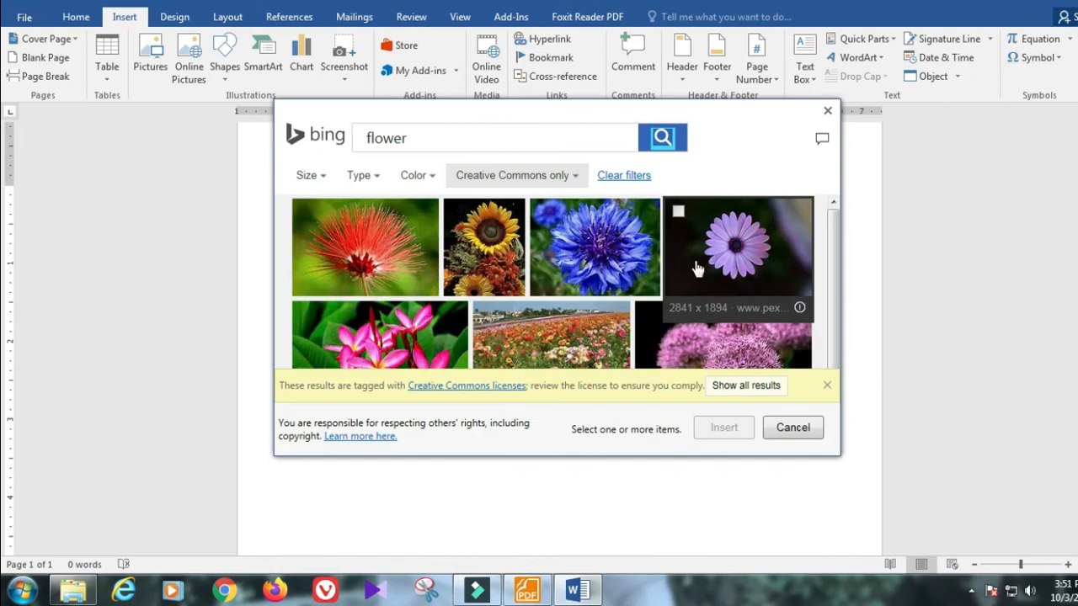
Step: Browse the results and select the red spiky flower image (910 x 607)
scroll(452, 292, "down", 1)
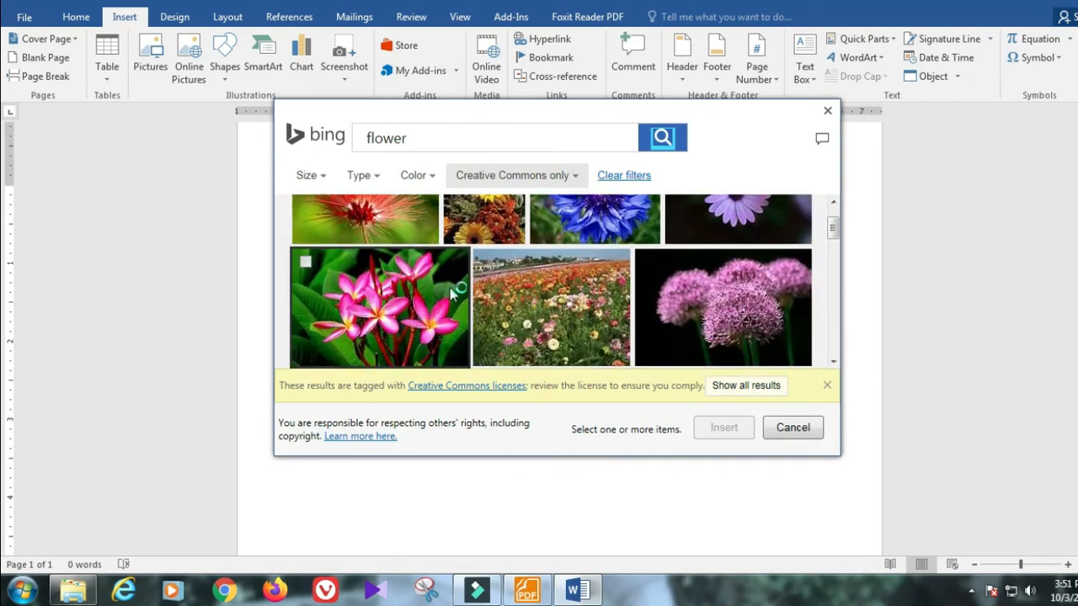
scroll(452, 292, "down", 1)
scroll(454, 295, "down", 1)
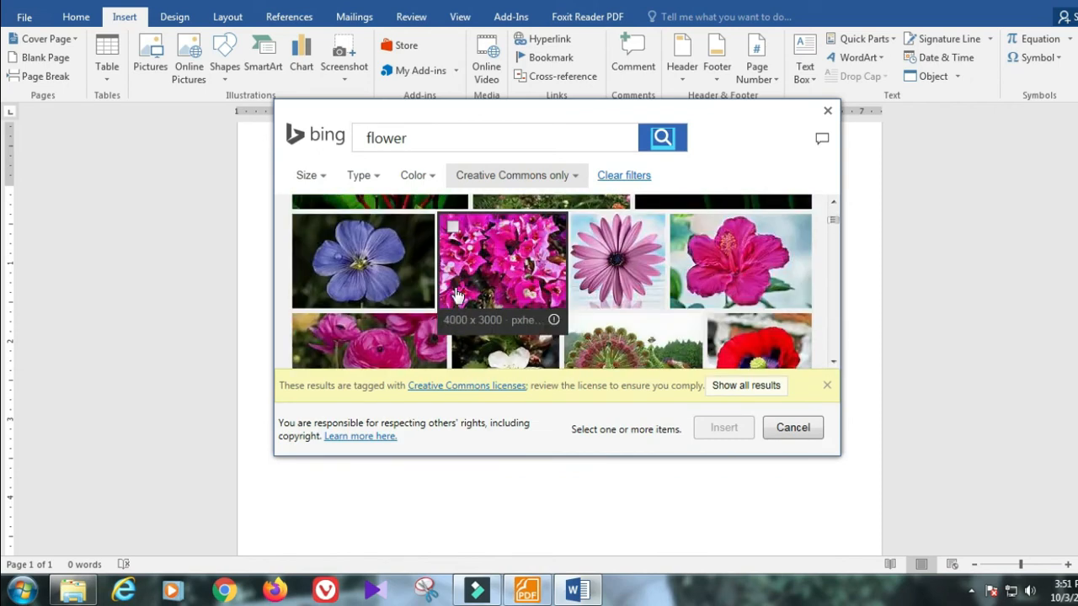
scroll(455, 295, "down", 1)
scroll(547, 313, "up", 1)
scroll(612, 312, "down", 1)
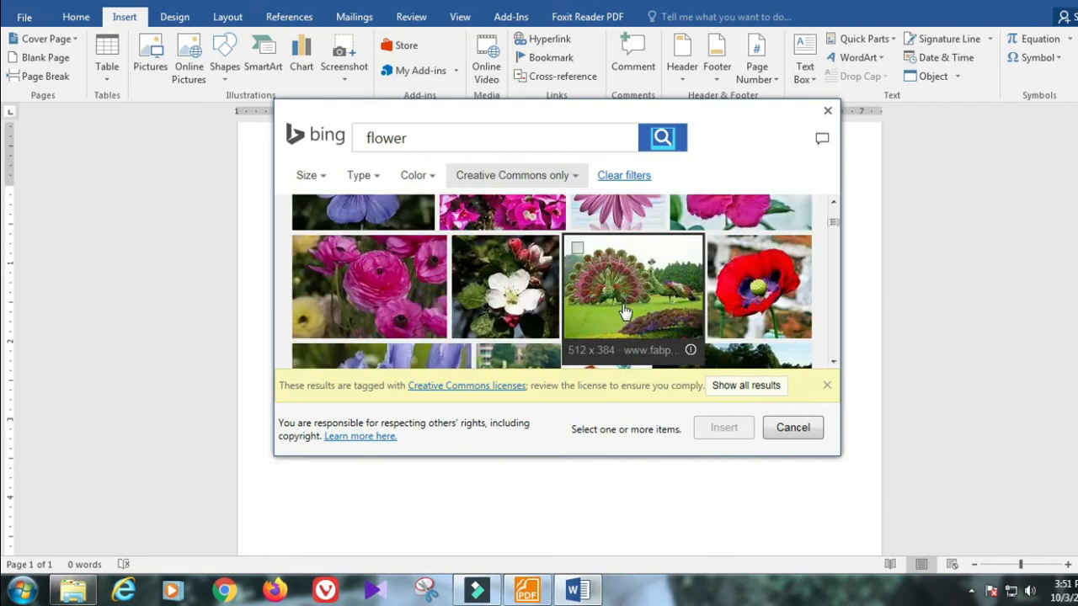
scroll(830, 300, "down", 1)
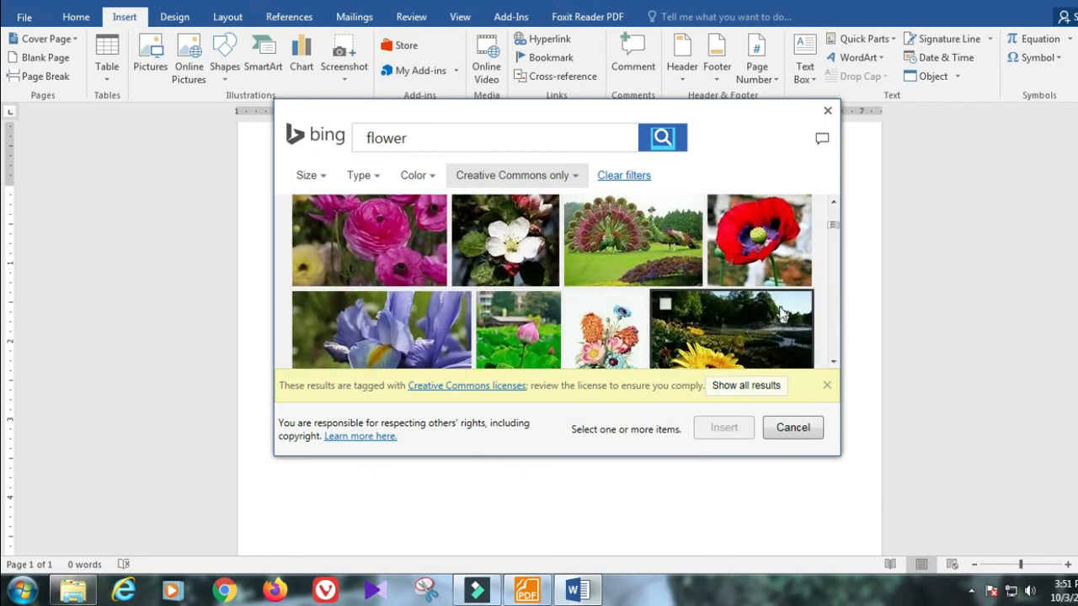
scroll(781, 313, "up", 5)
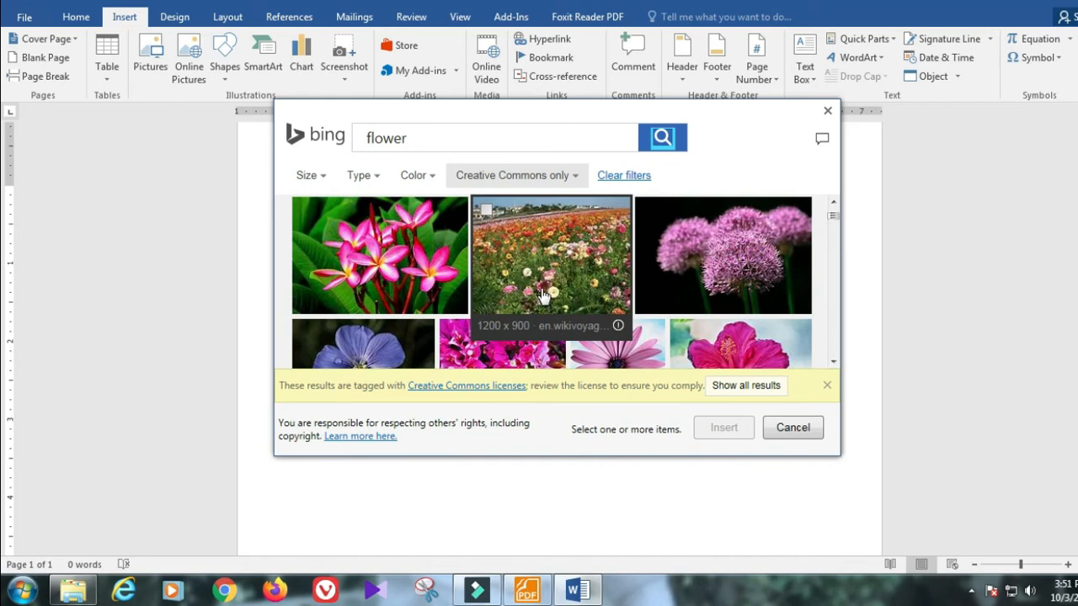
scroll(556, 294, "up", 1)
scroll(370, 269, "up", 1)
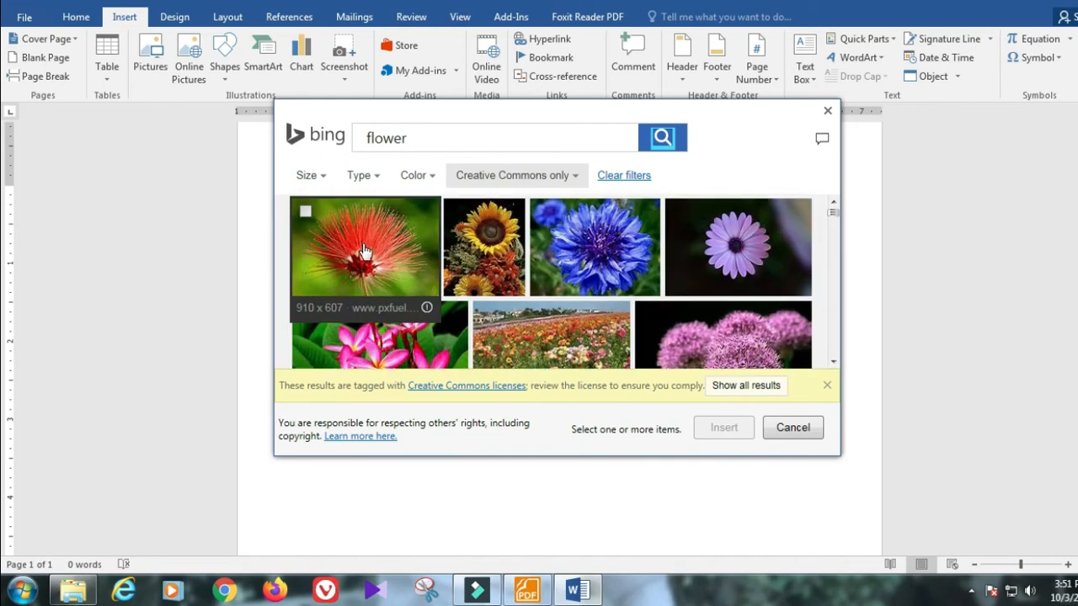
left_click(306, 214)
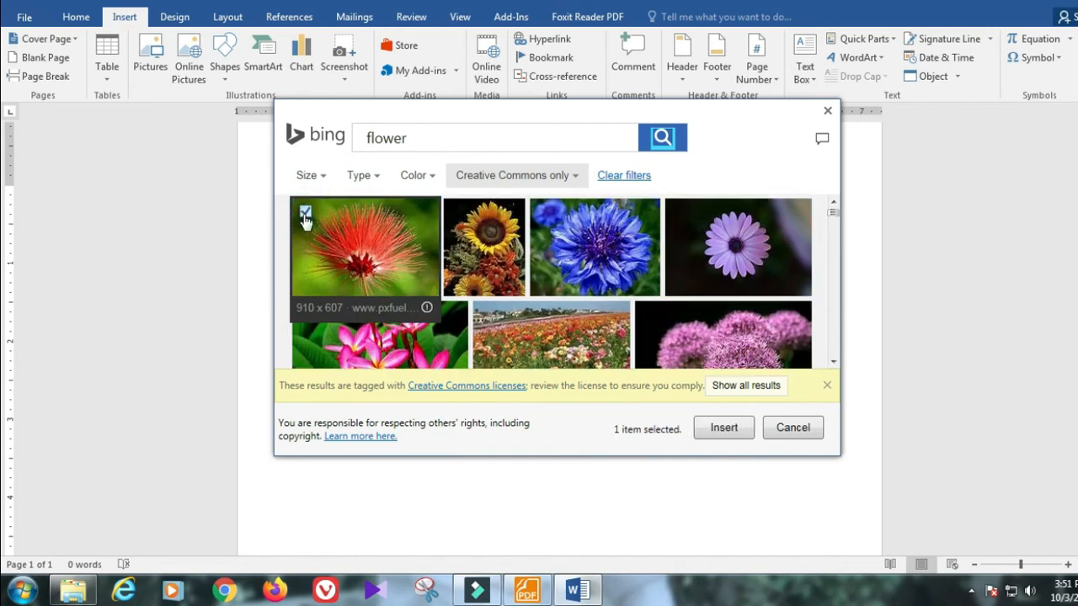
Step: Insert the red flower picture and shrink it to 1.6" high
left_click(724, 429)
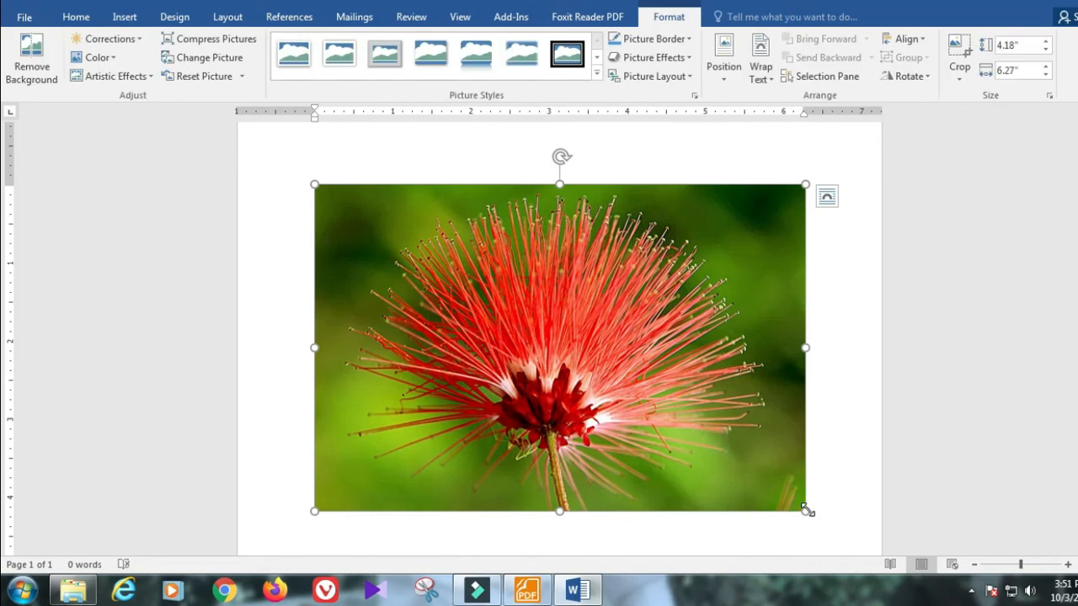
left_click_drag(807, 510, 530, 363)
left_click_drag(585, 274, 482, 275)
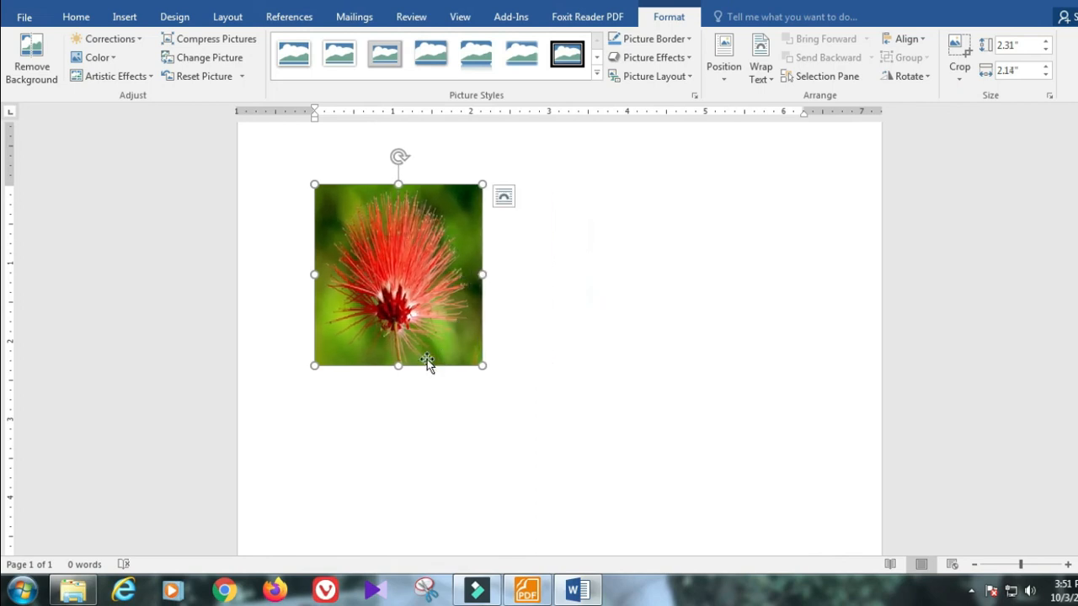
left_click(397, 368)
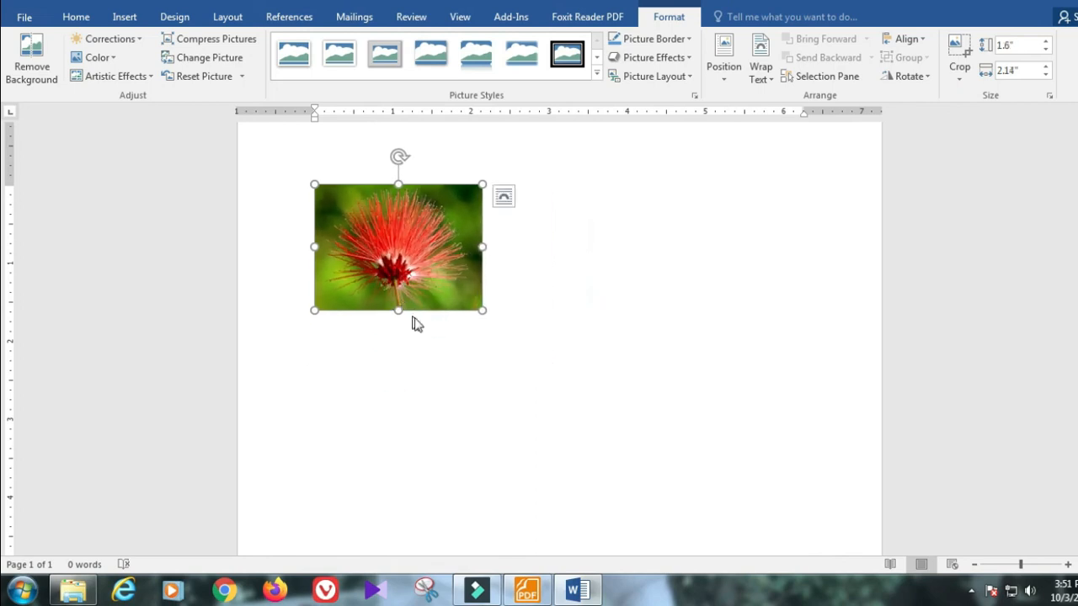
key("F2")
Step: Set the picture's wrapping to Top and Bottom, move it down-right, then delete it
left_click(440, 244)
left_click(760, 67)
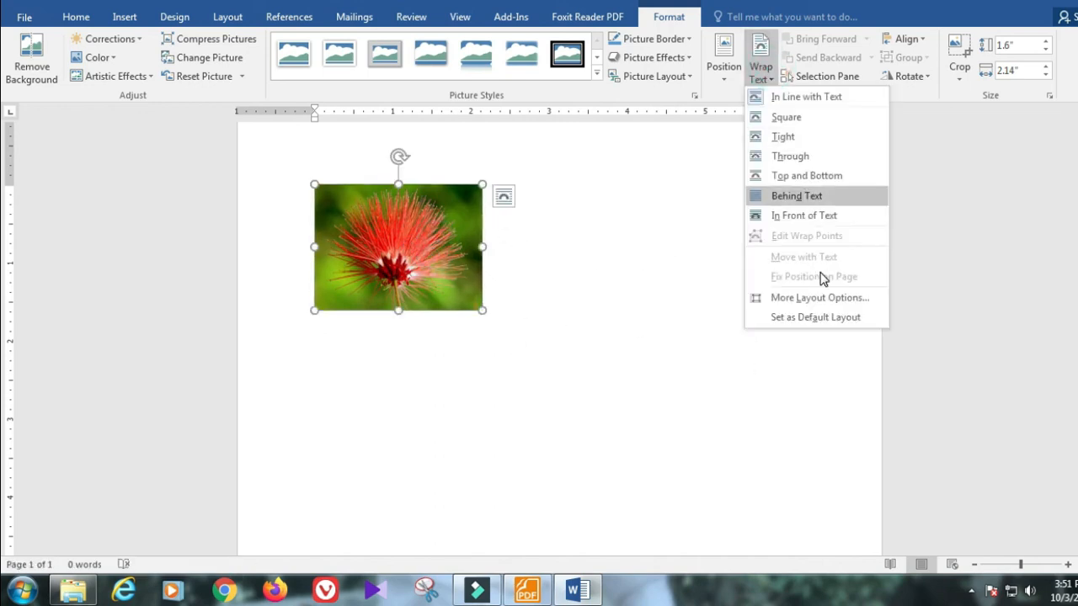
left_click(789, 174)
left_click_drag(441, 255, 491, 290)
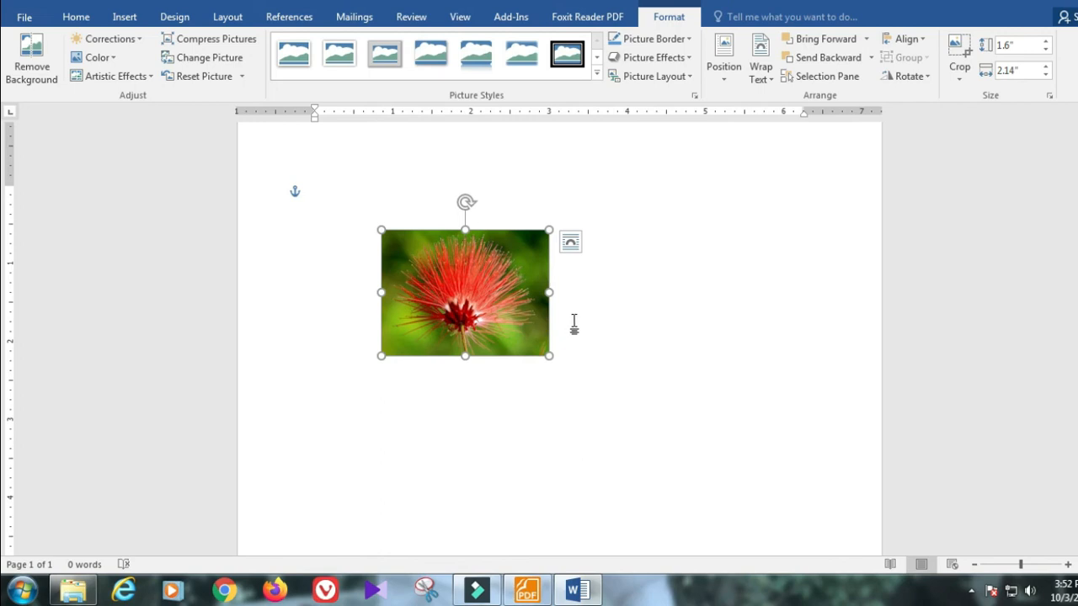
key("Delete")
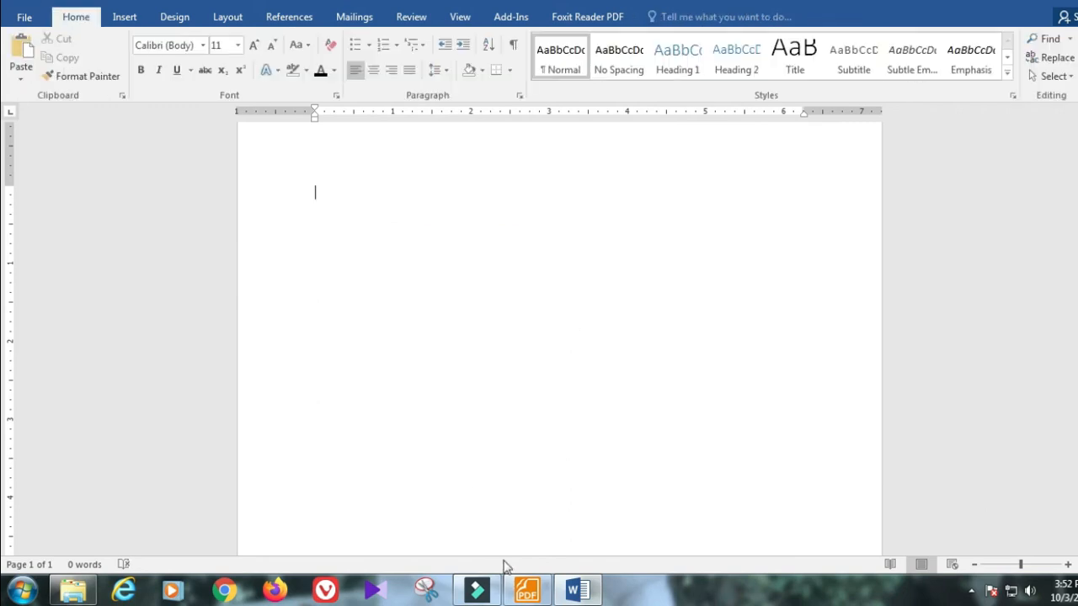
left_click(528, 590)
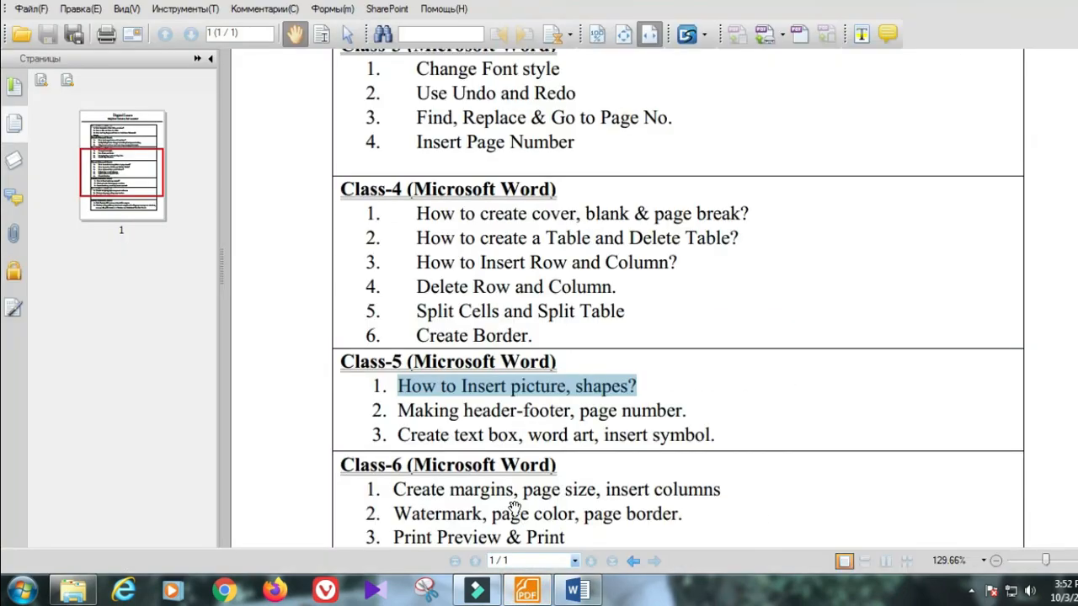
scroll(547, 438, "down", 1)
left_click(585, 327)
left_click_drag(575, 338, 640, 341)
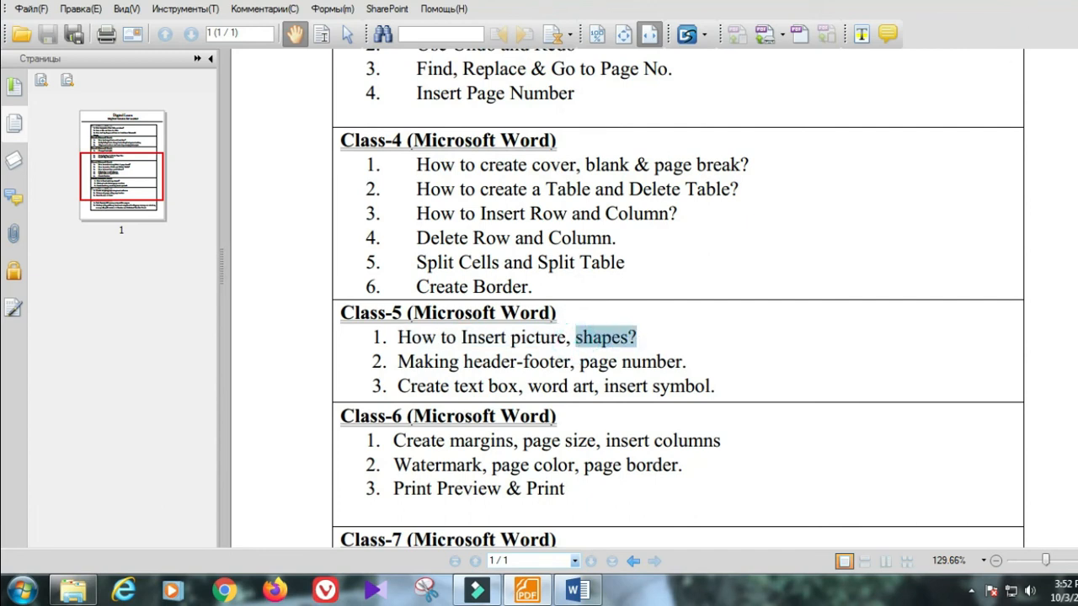
key("alt+Tab")
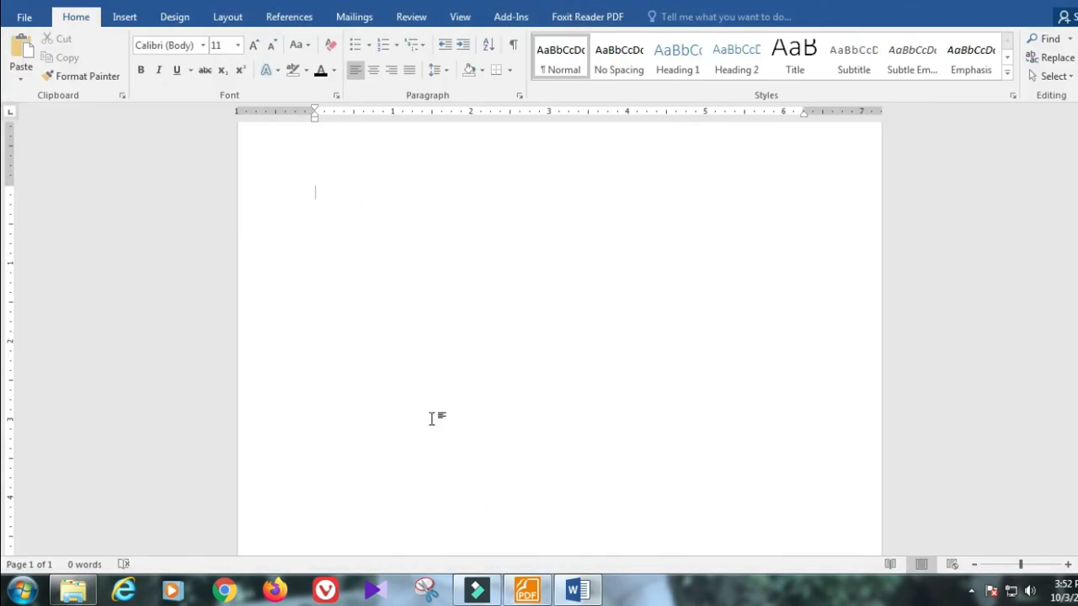
Step: Draw a circle at upper left, a right block arrow beside it, and a star below
left_click(122, 22)
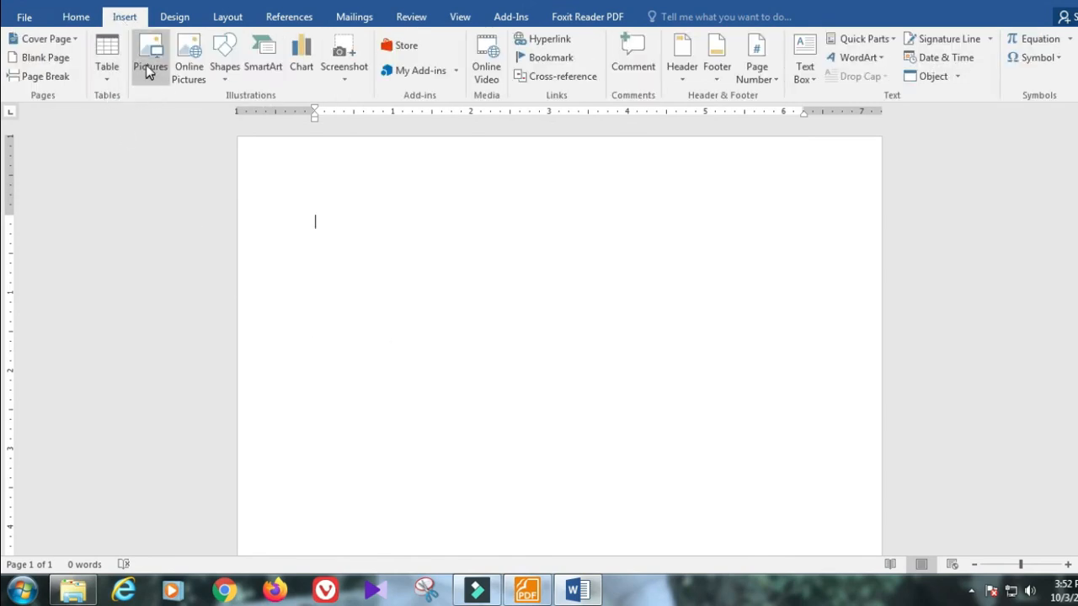
left_click(229, 77)
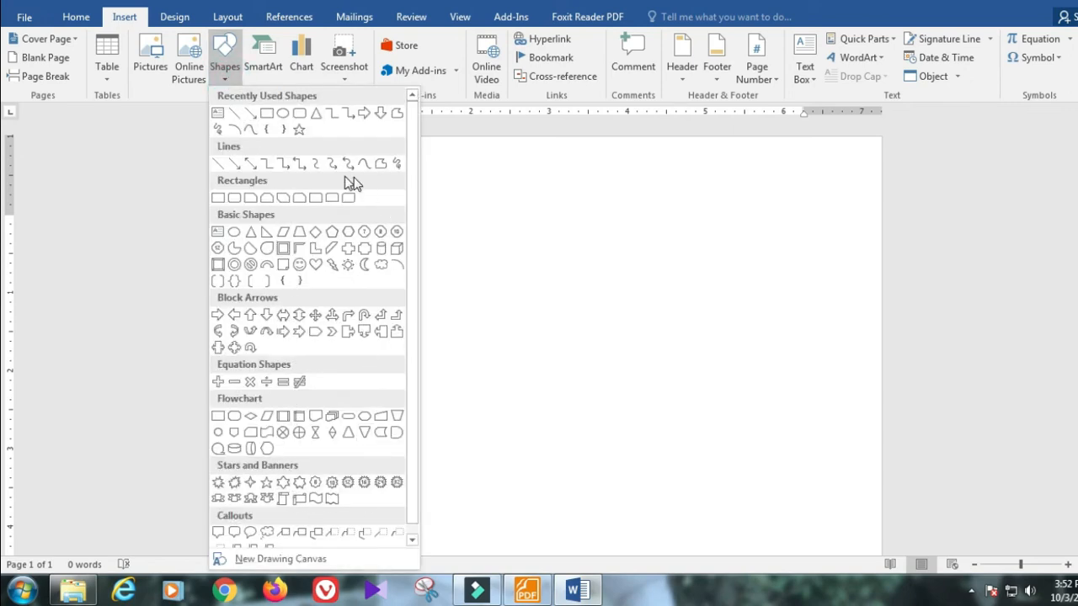
left_click(282, 114)
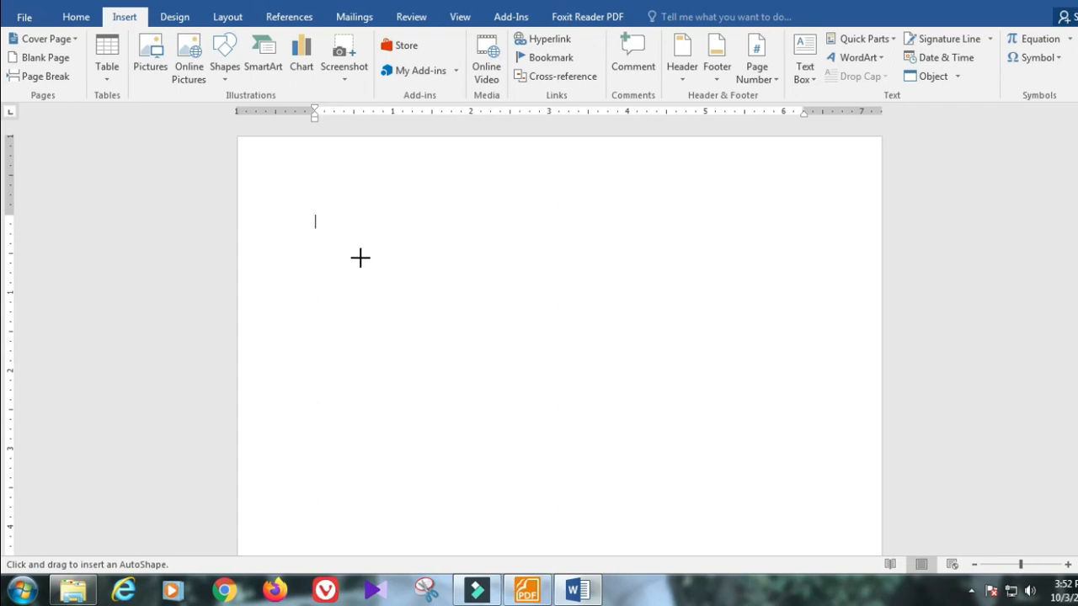
mouse_move(361, 257)
left_mouse_down()
mouse_move(598, 491)
mouse_move(437, 327)
mouse_move(481, 349)
mouse_move(582, 435)
mouse_move(561, 462)
mouse_move(493, 380)
mouse_move(477, 385)
mouse_move(552, 423)
mouse_move(466, 348)
mouse_move(746, 380)
mouse_move(794, 412)
mouse_move(524, 385)
mouse_move(438, 209)
mouse_move(452, 370)
mouse_move(458, 328)
mouse_move(436, 332)
left_mouse_up()
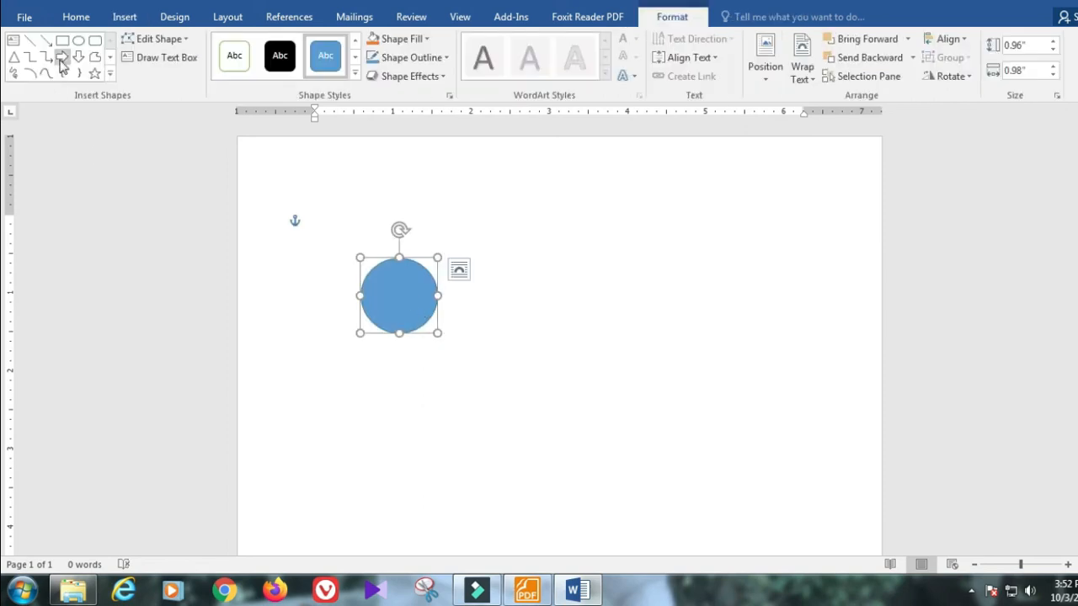
left_click(63, 58)
left_click_drag(565, 268, 686, 329)
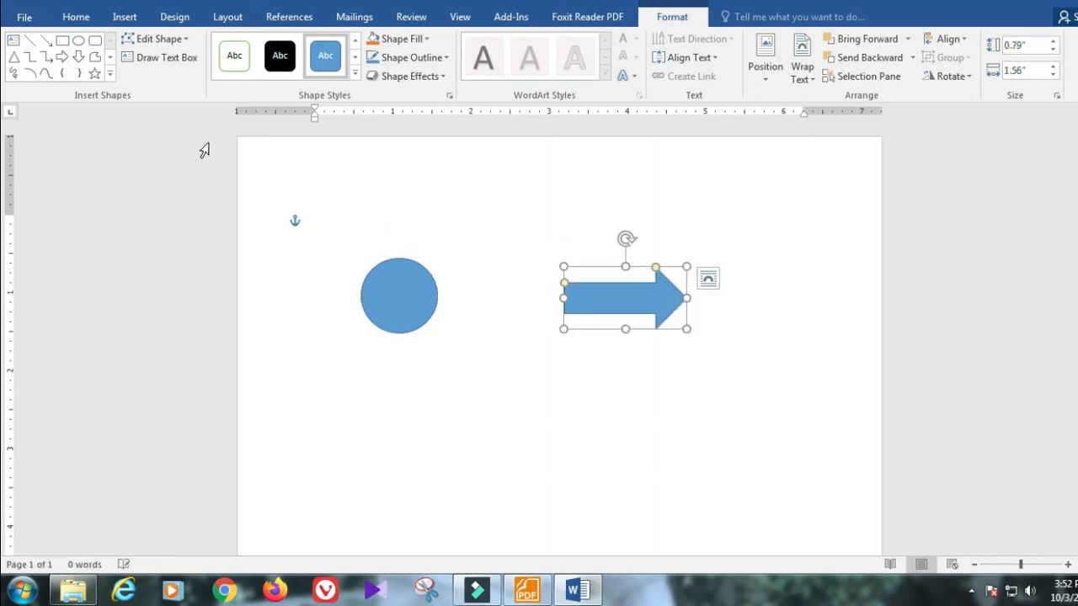
left_click(94, 73)
left_click_drag(492, 378, 575, 435)
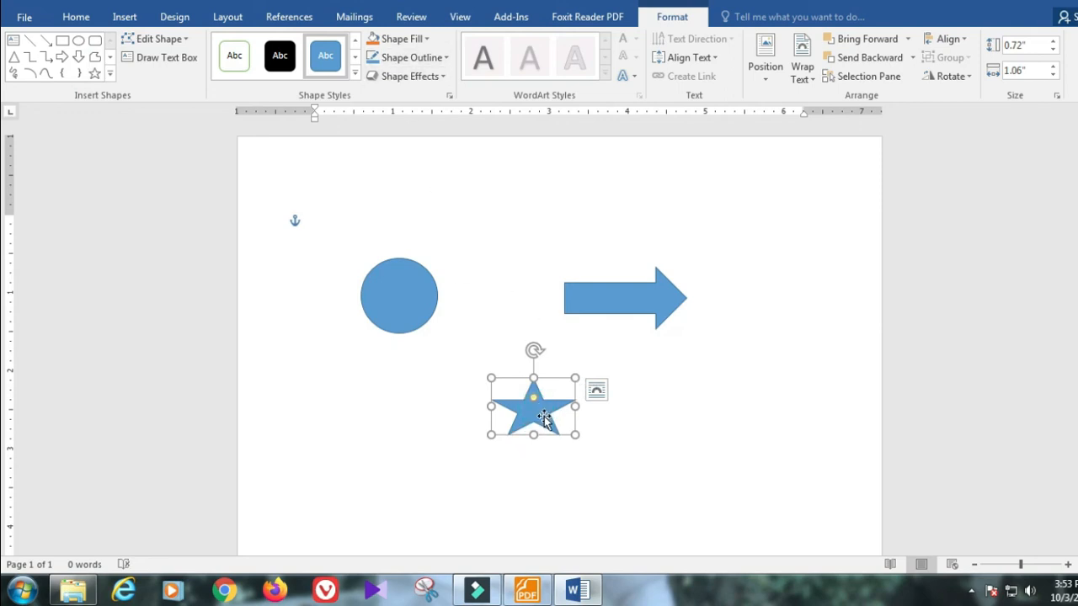
Step: Fill the circle red, the arrow green and the star yellow
left_click(401, 299)
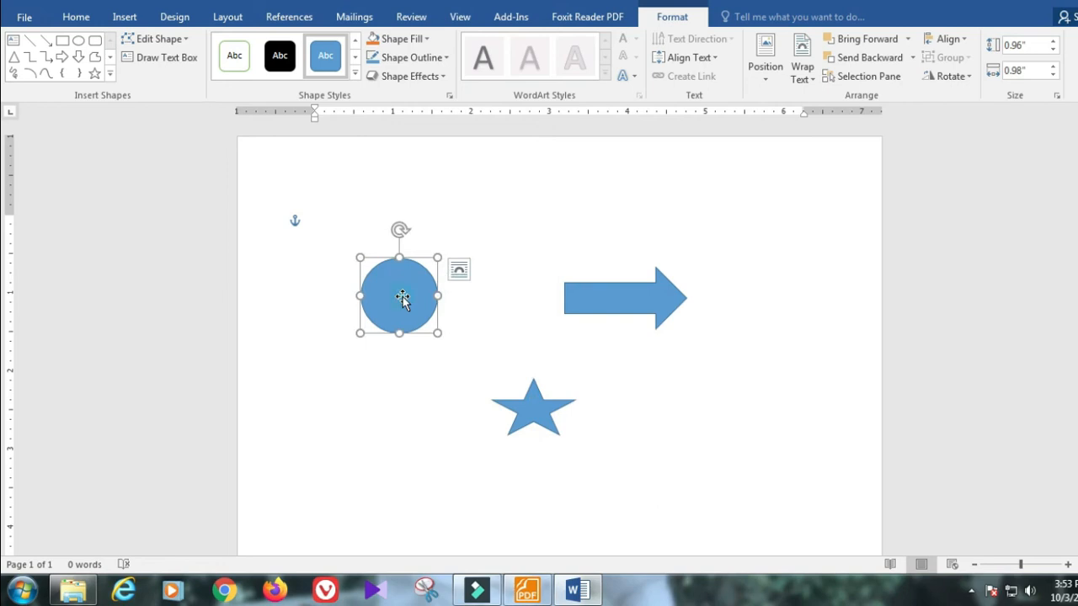
left_click(399, 39)
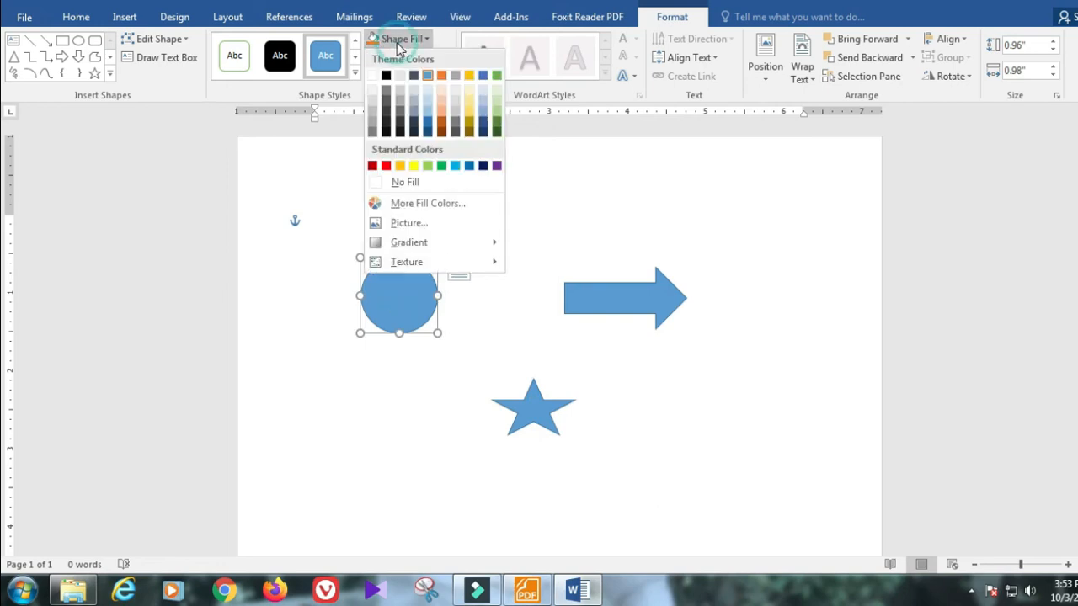
left_click(385, 165)
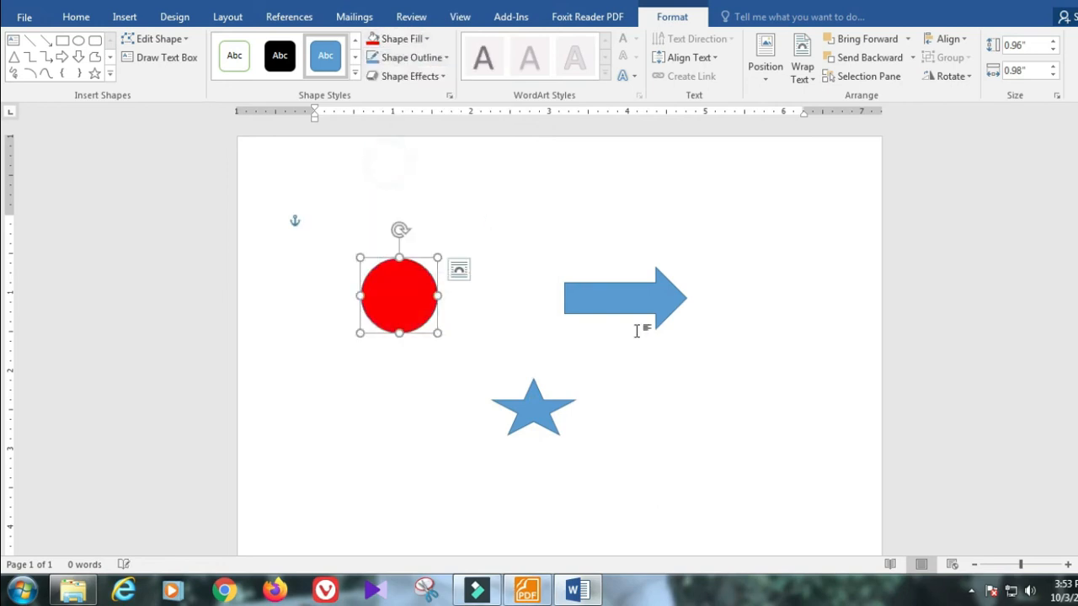
left_click(651, 310)
left_click(397, 38)
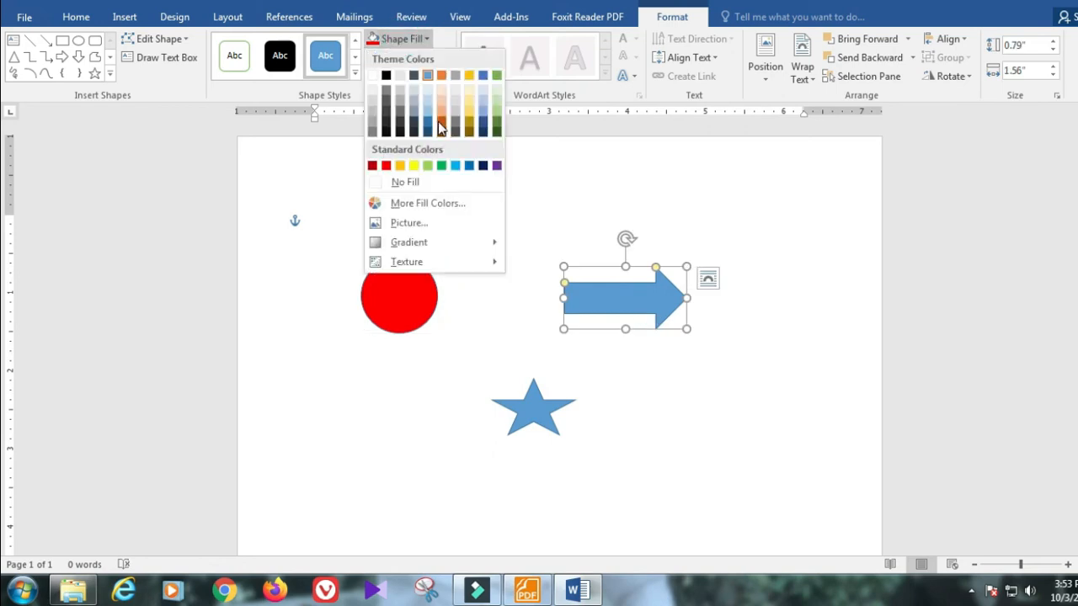
left_click(441, 166)
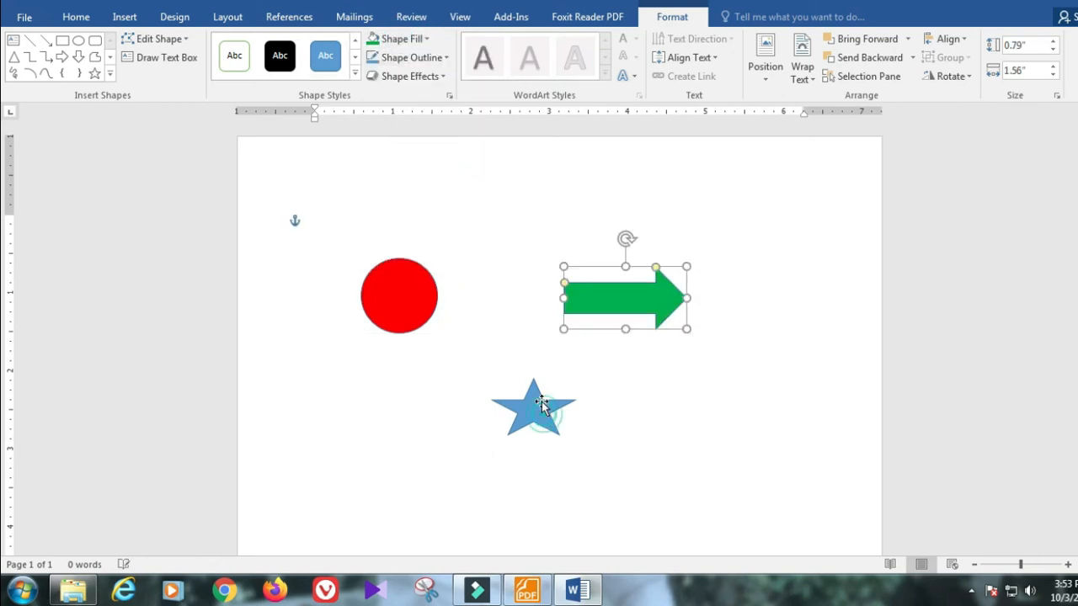
left_click(546, 411)
left_click(398, 39)
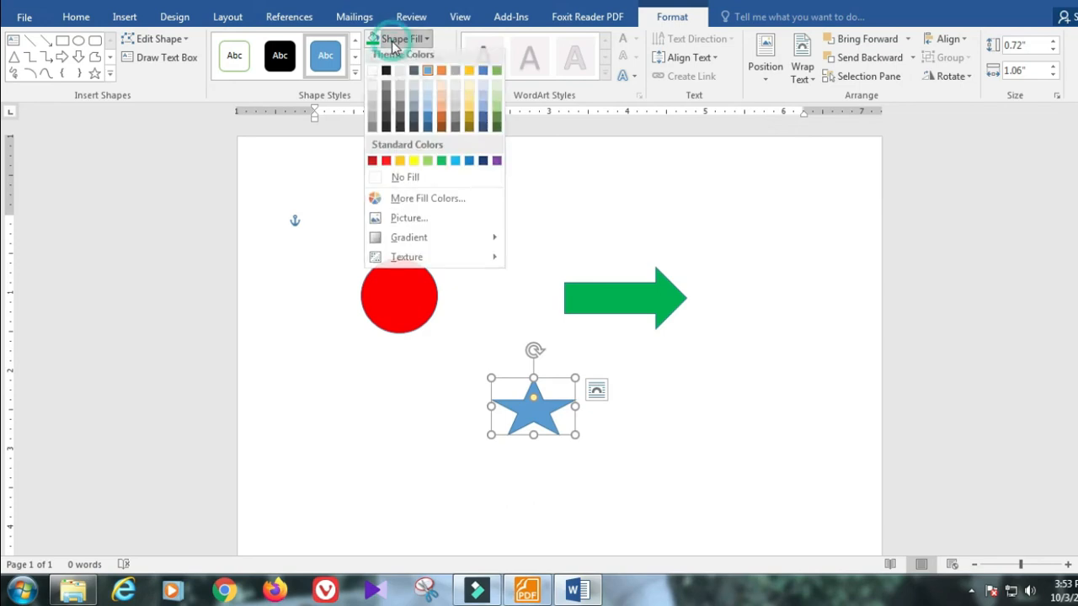
left_click(413, 165)
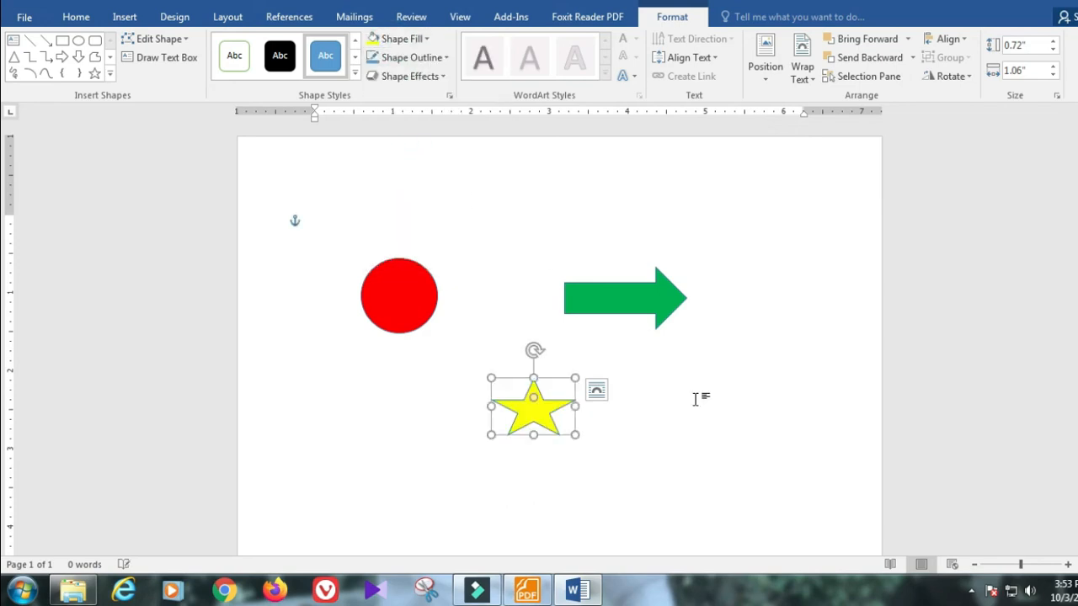
left_click(713, 431)
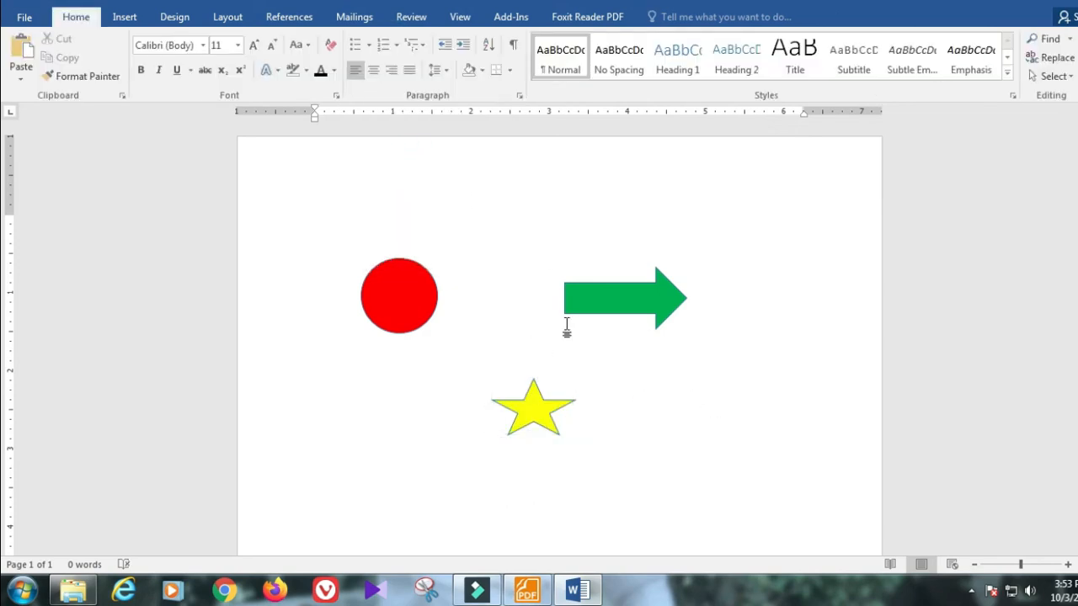
Step: Delete the green arrow, the yellow star and the red circle
left_click(637, 303)
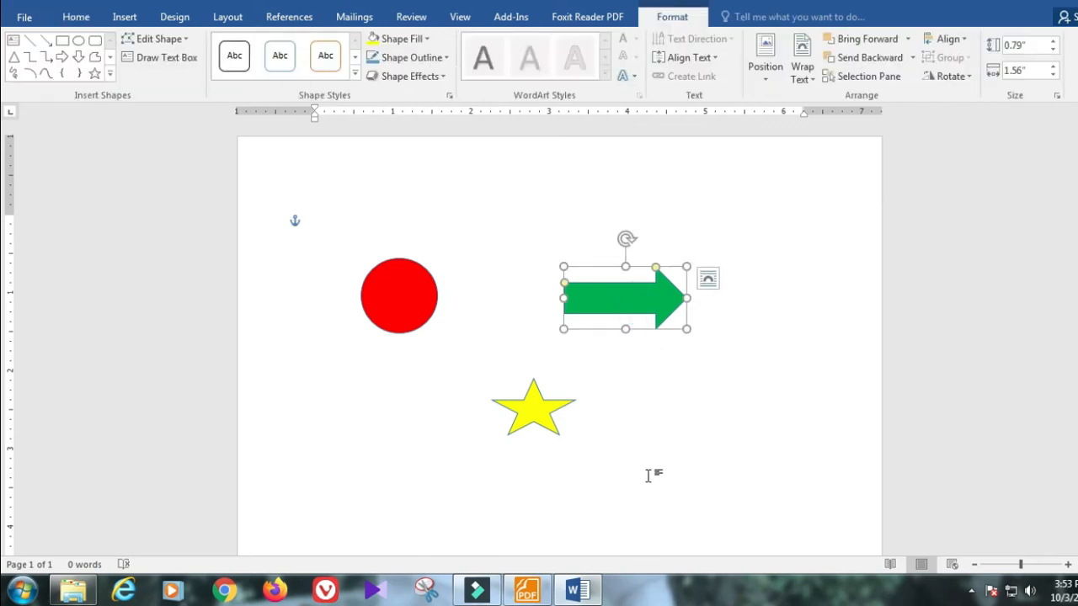
key("Delete")
left_click(545, 414)
key("Delete")
left_click(412, 307)
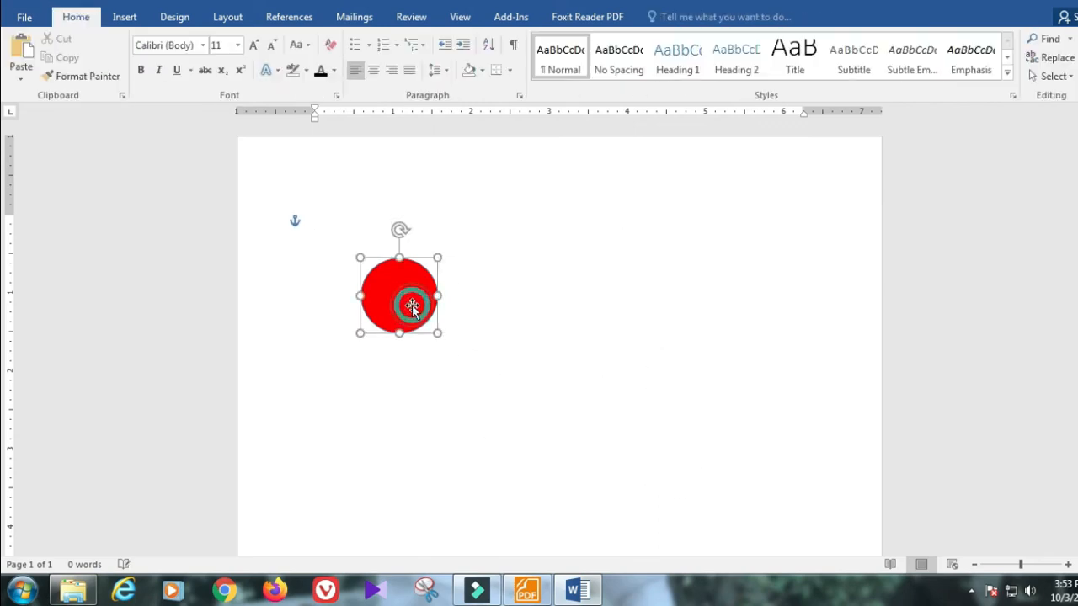
key("Delete")
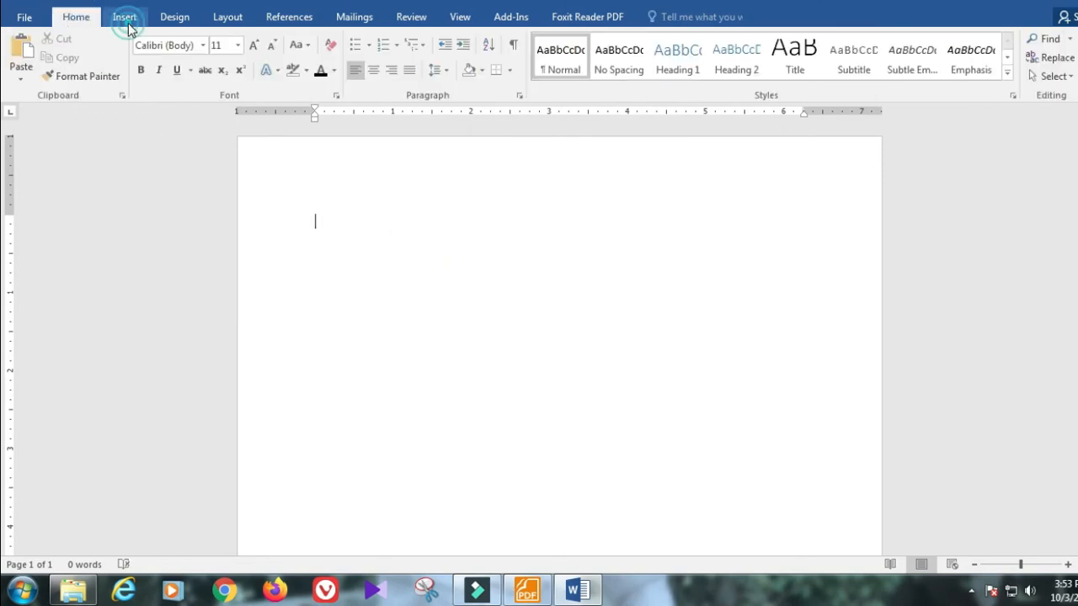
Step: Draw a Flowchart: Punched Tape wave shape near the top of the page
left_click(128, 25)
left_click(223, 81)
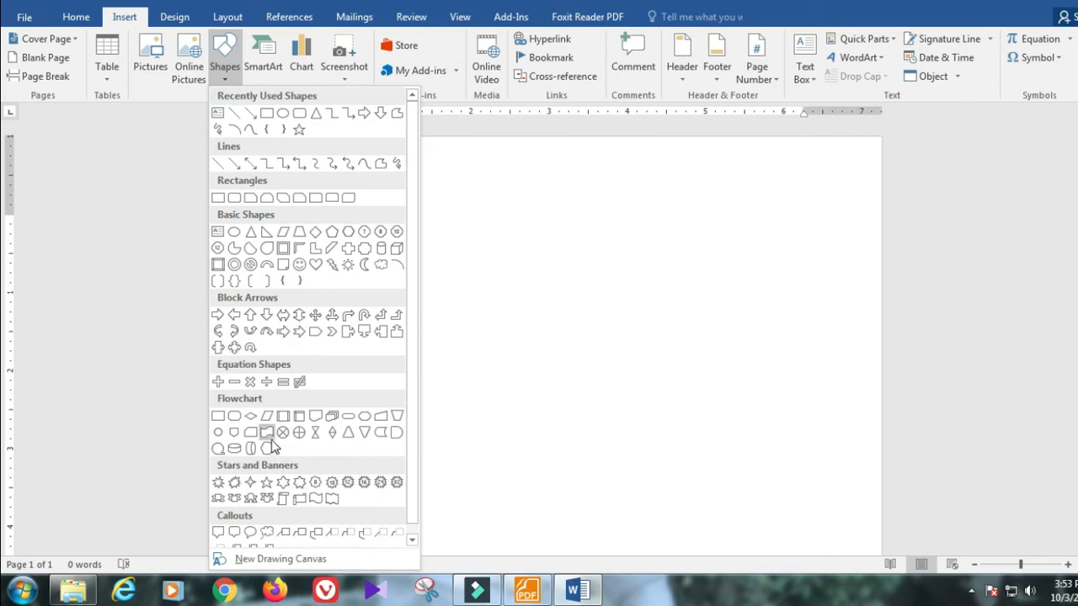
left_click(266, 432)
left_click_drag(499, 312, 603, 222)
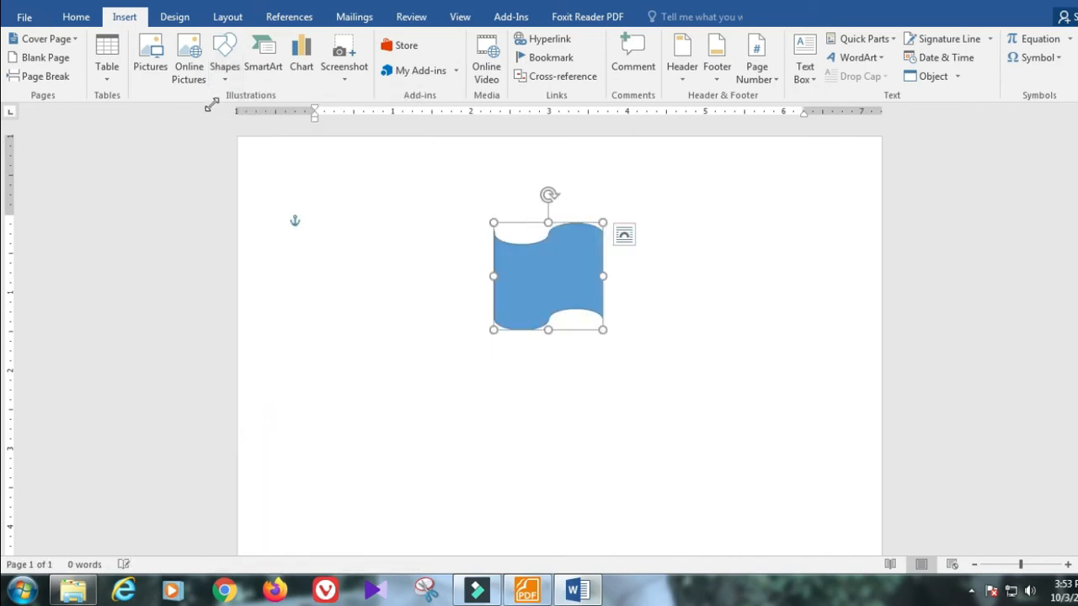
Step: Add a small circle inside the flag and a vertical pole line down its left edge
left_click(95, 39)
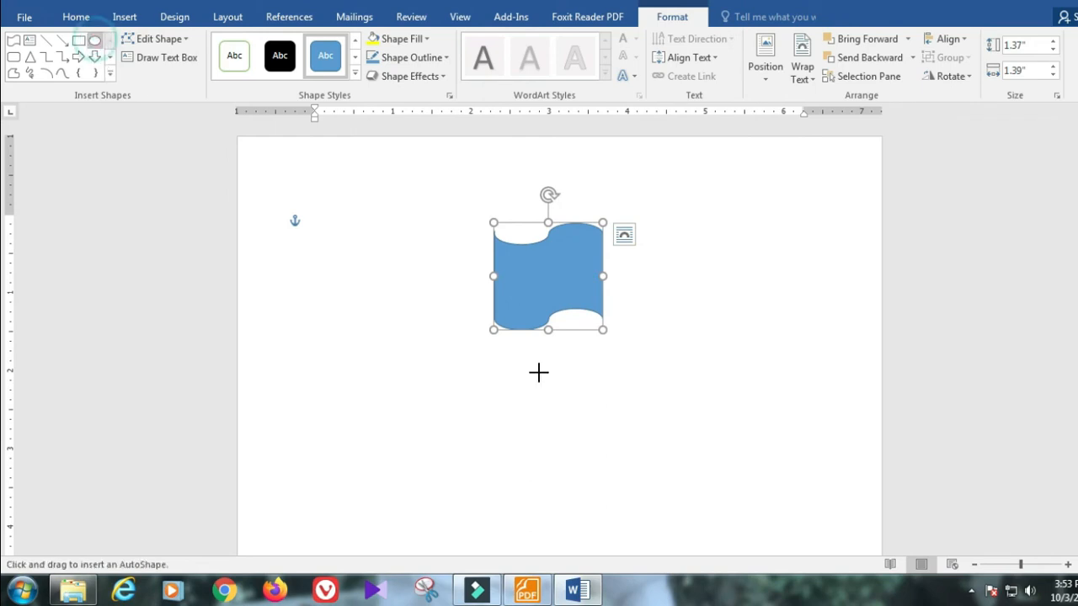
left_click_drag(532, 292, 566, 258)
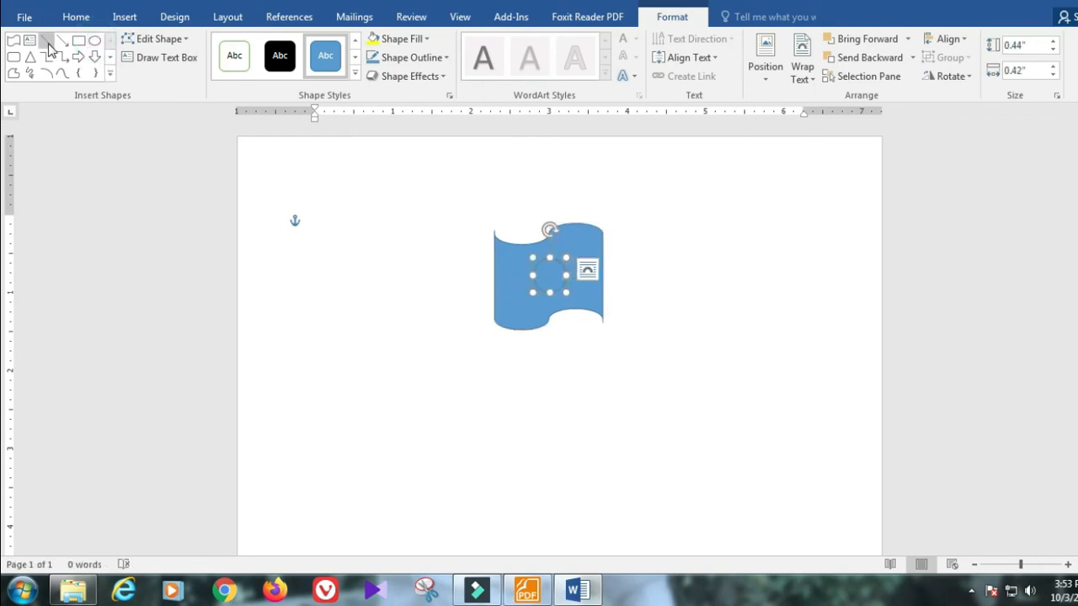
left_click(47, 43)
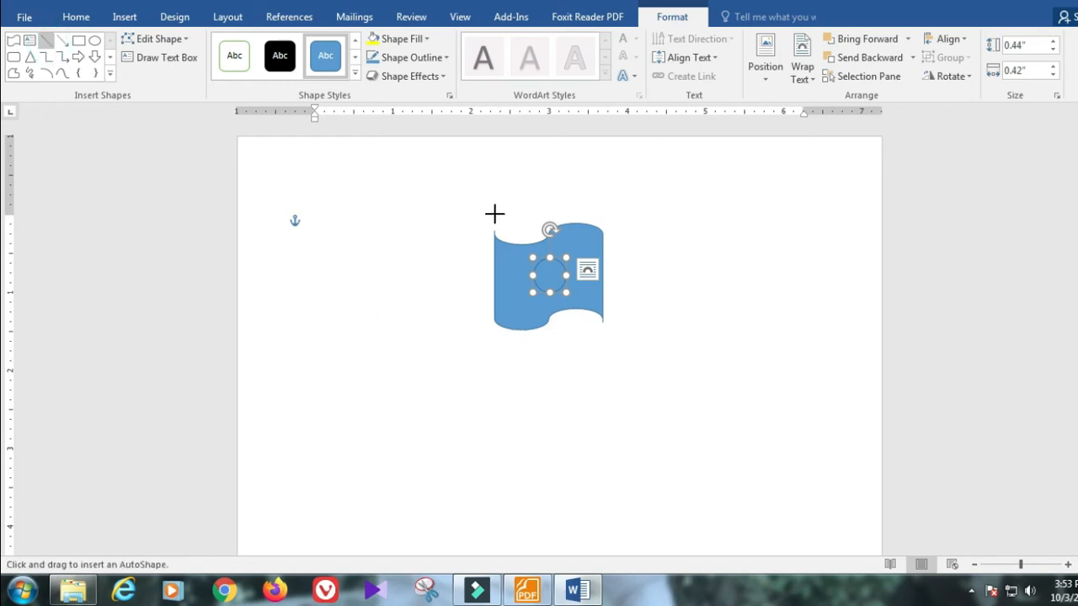
left_click_drag(495, 214, 492, 449)
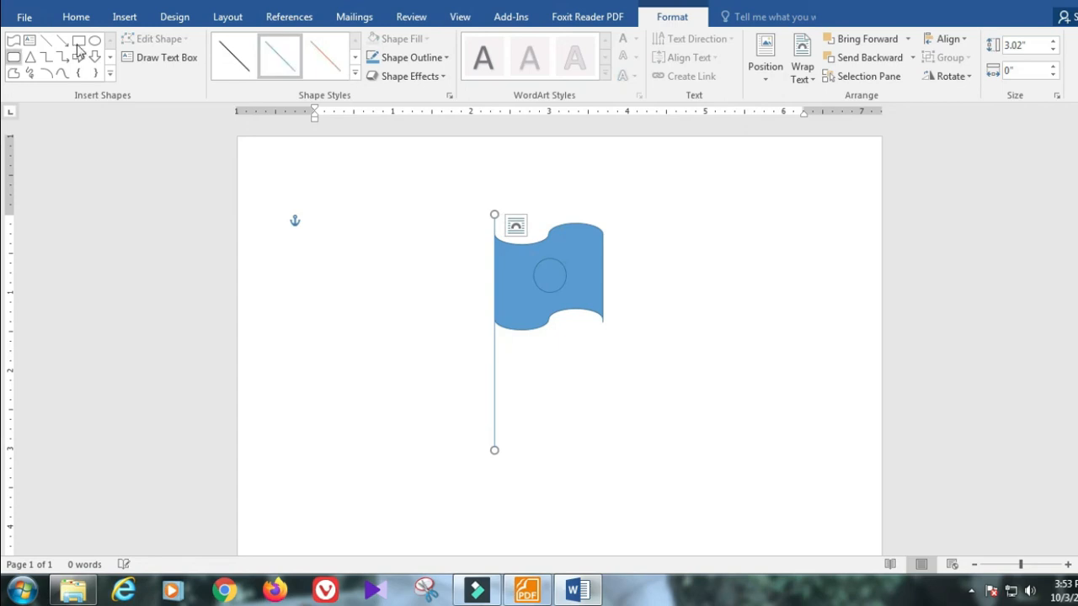
Step: Draw a 0.53" by 1" rectangle at the foot of the pole as its base
left_click(78, 42)
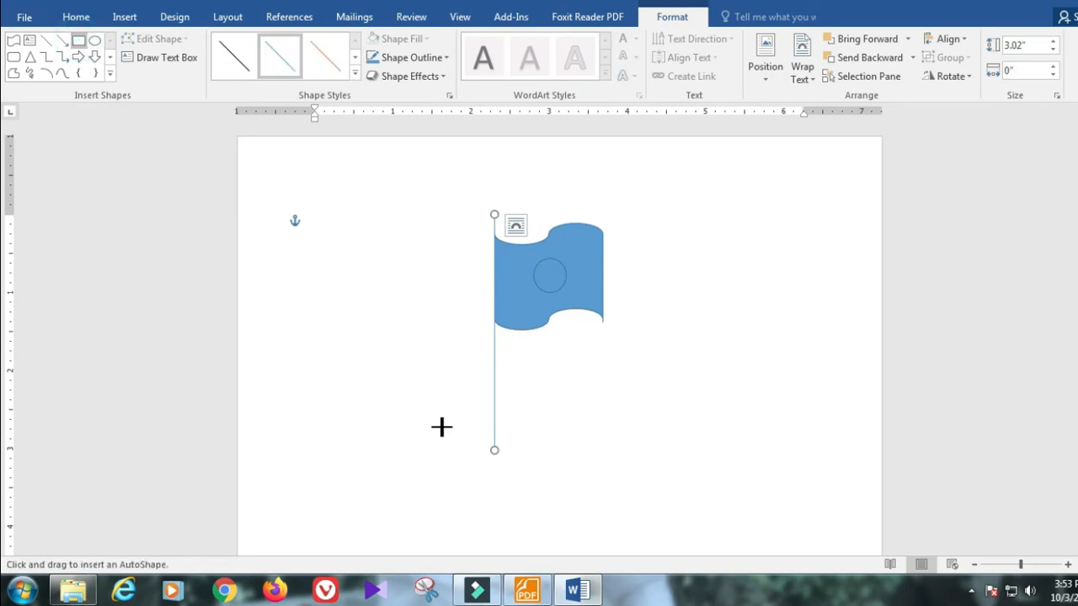
mouse_move(461, 442)
left_mouse_down()
mouse_move(598, 493)
mouse_move(498, 486)
mouse_move(562, 484)
mouse_move(539, 482)
mouse_move(544, 500)
mouse_move(677, 395)
mouse_move(508, 459)
left_mouse_up()
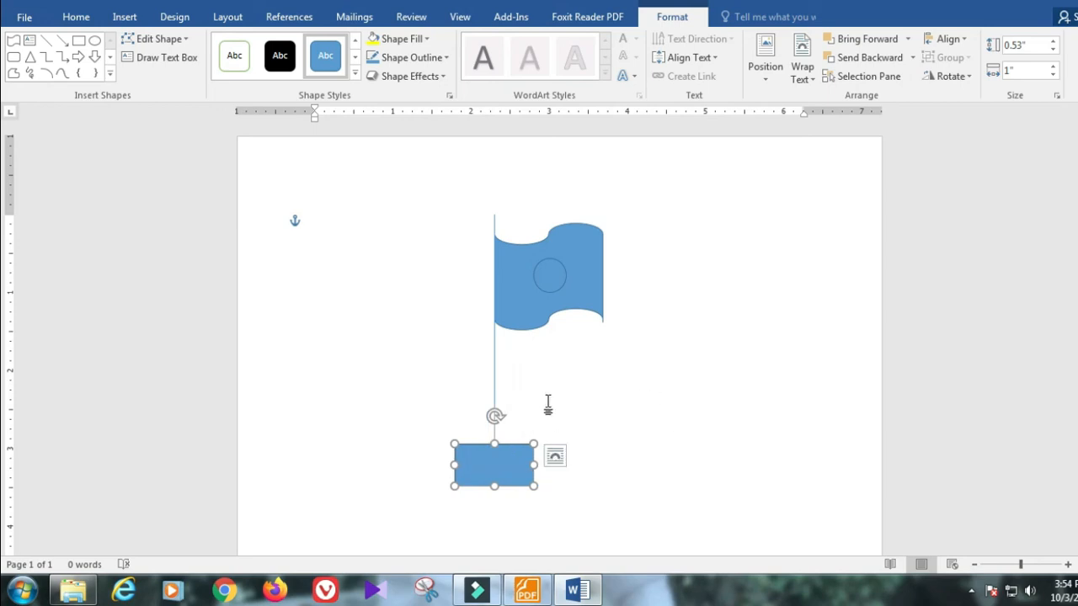
Step: Fill the small circle red, the flag green and the base rectangle grey
left_click(547, 281)
left_click(401, 39)
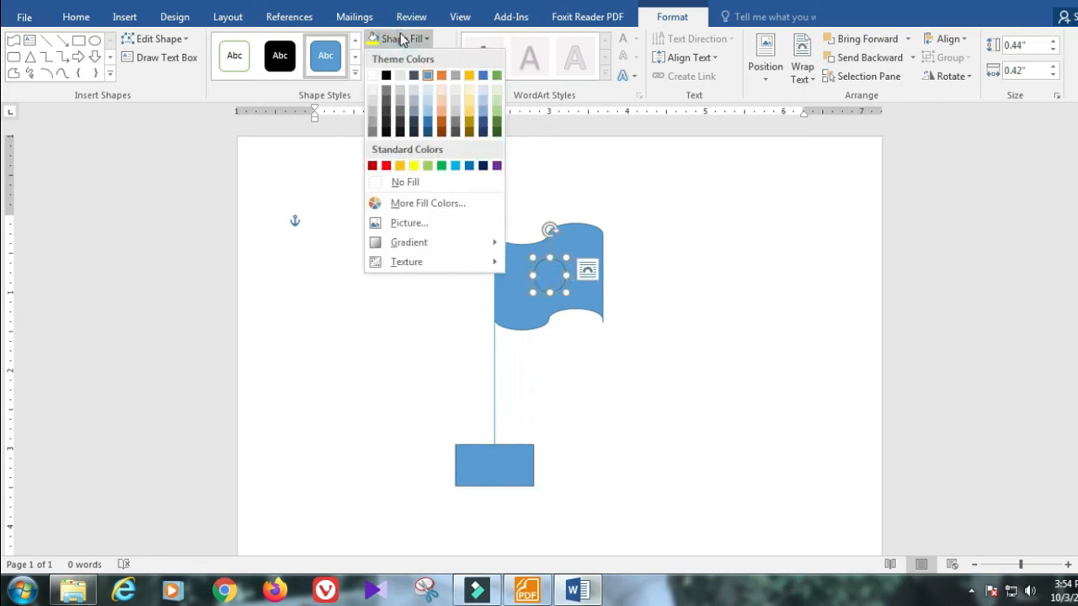
left_click(386, 165)
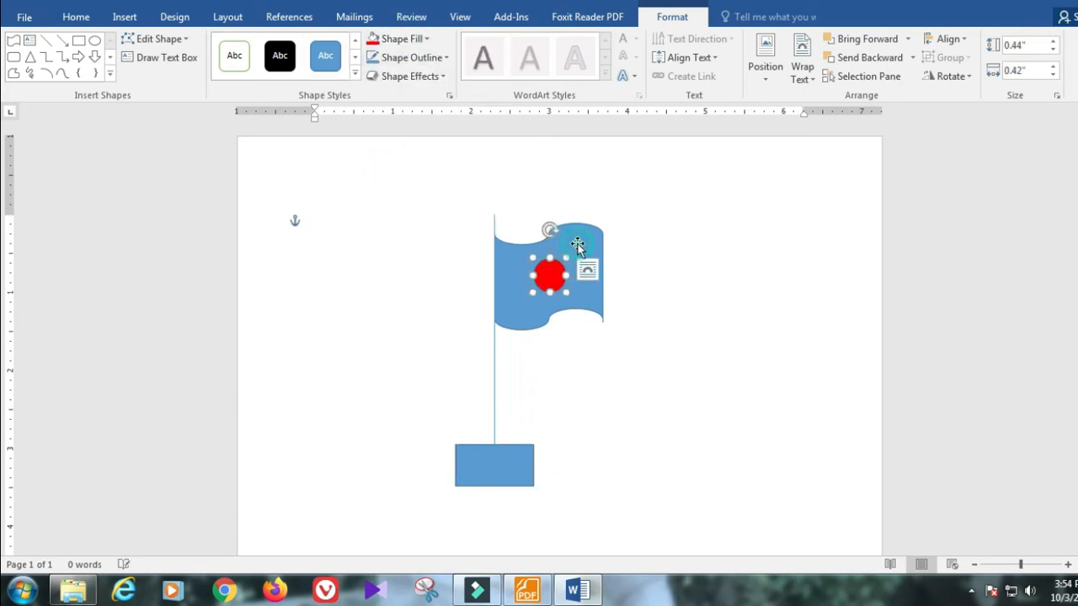
left_click(577, 243)
left_click(402, 38)
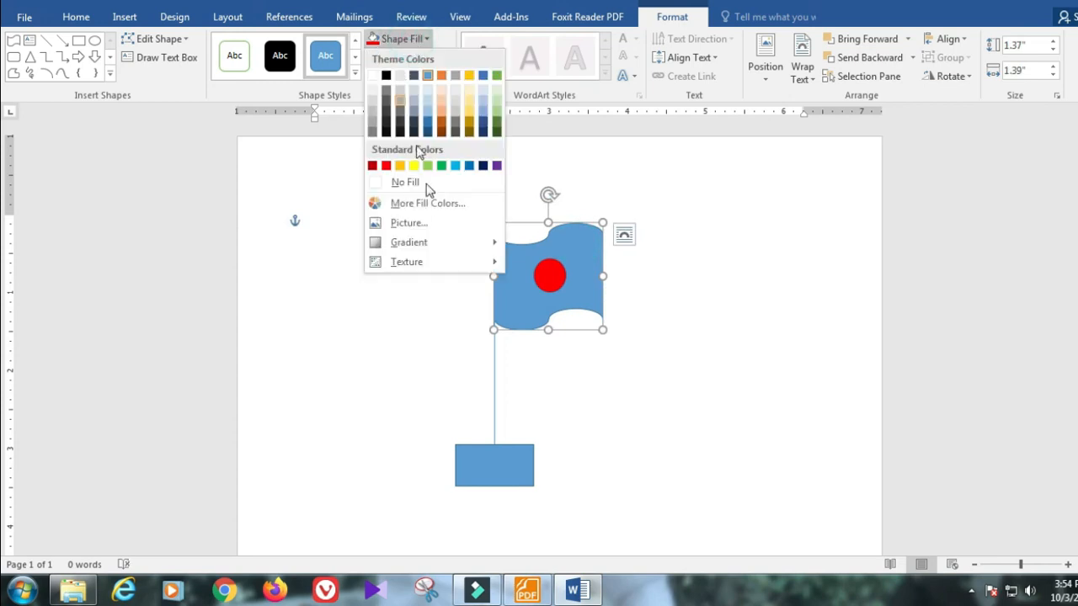
left_click(442, 166)
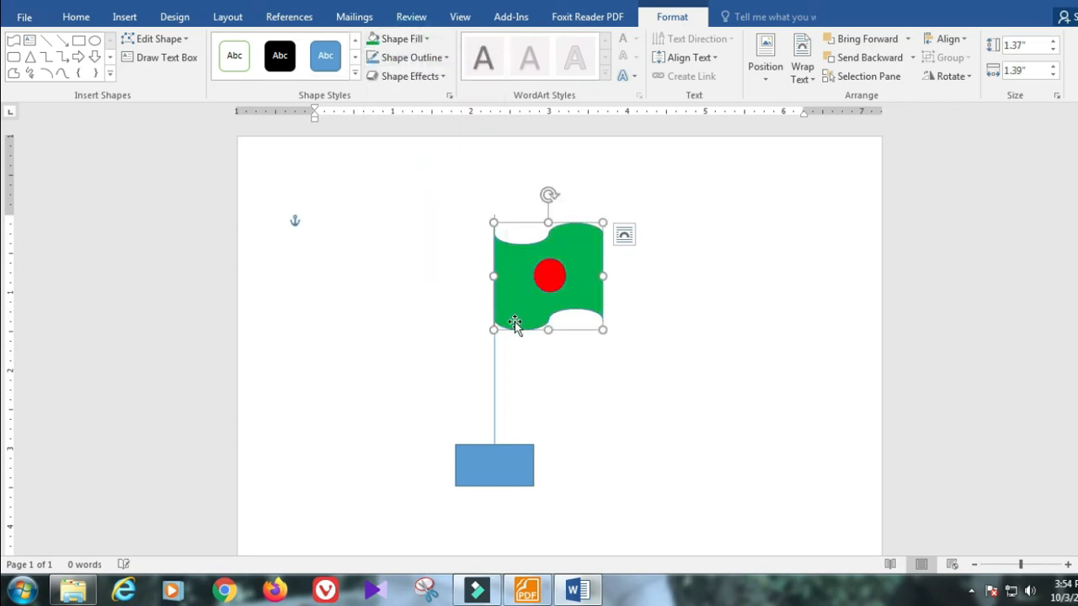
left_click(515, 462)
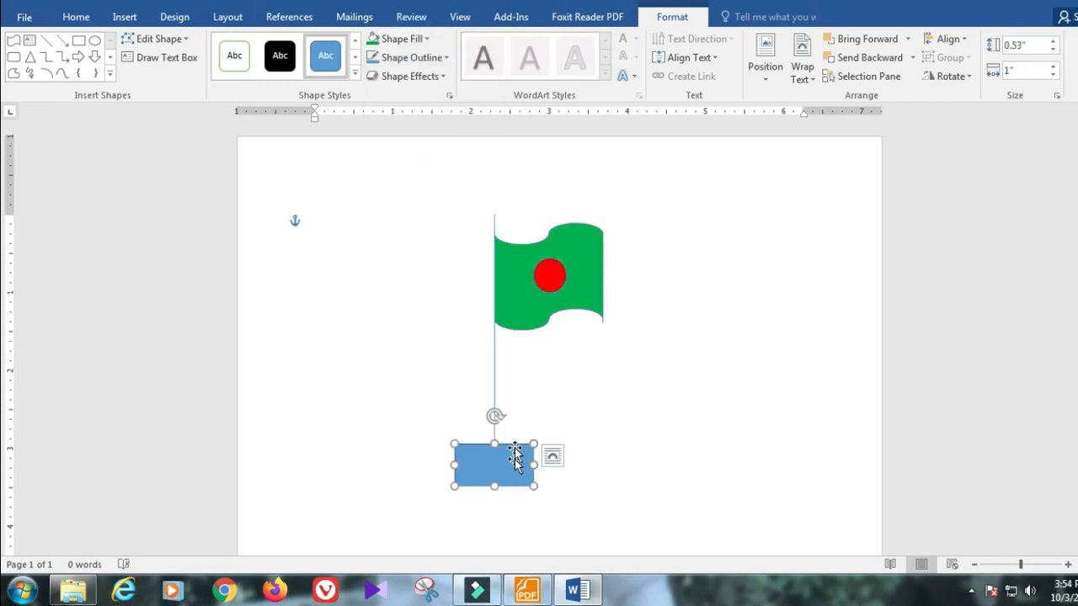
left_click(404, 38)
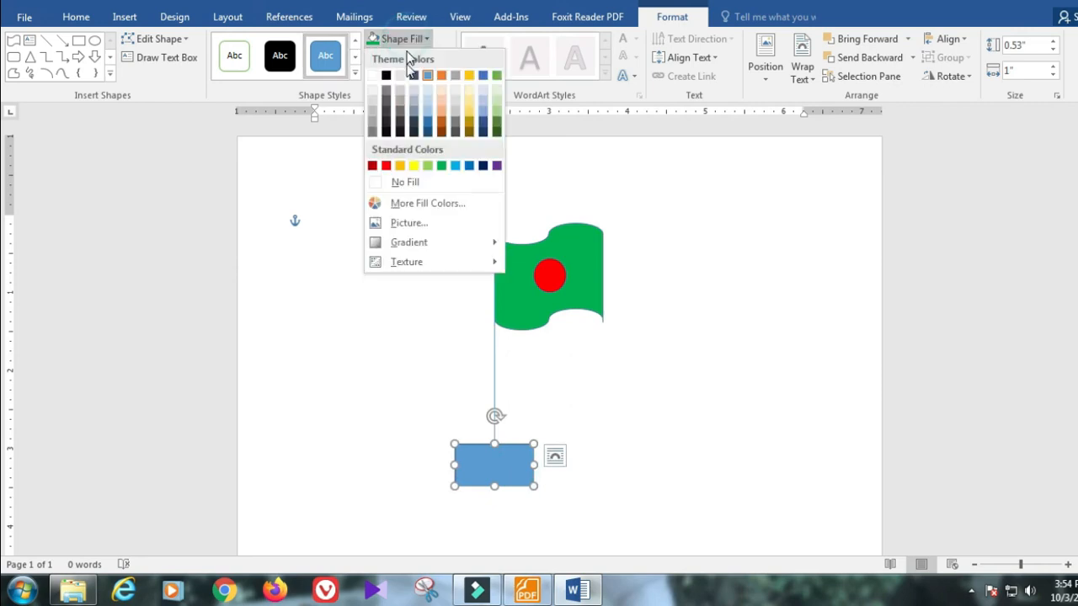
left_click(399, 118)
left_click(704, 419)
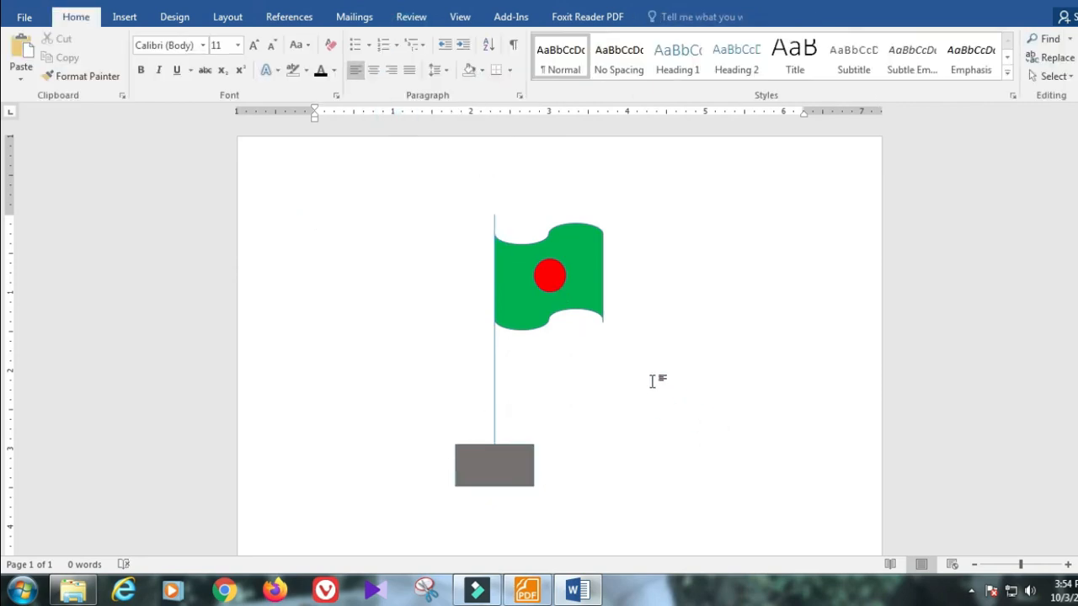
Step: Open the Shapes gallery and close it without picking a shape
left_click(131, 19)
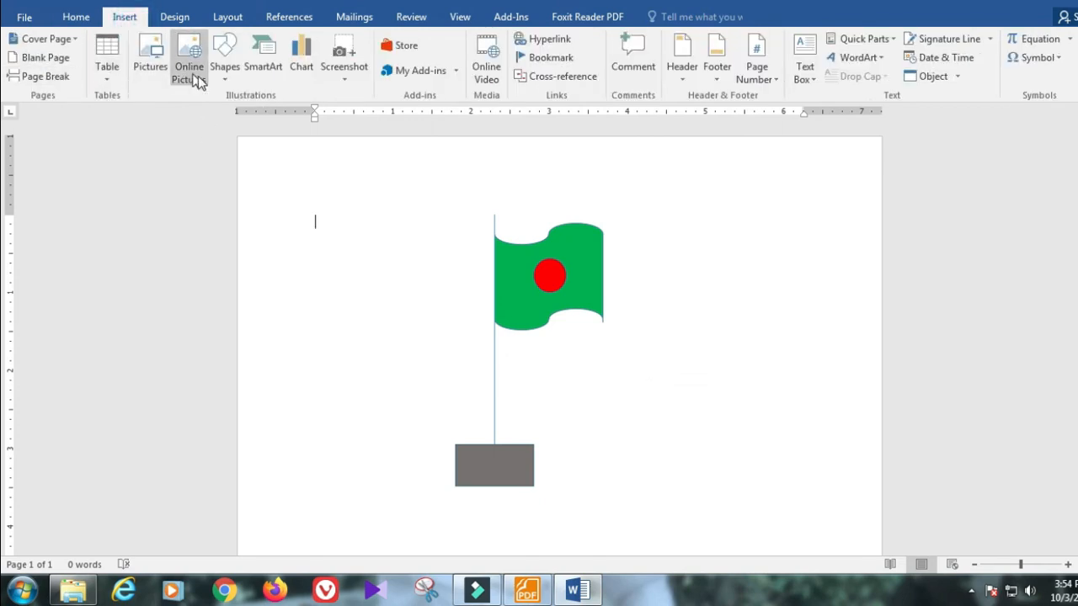
left_click(224, 75)
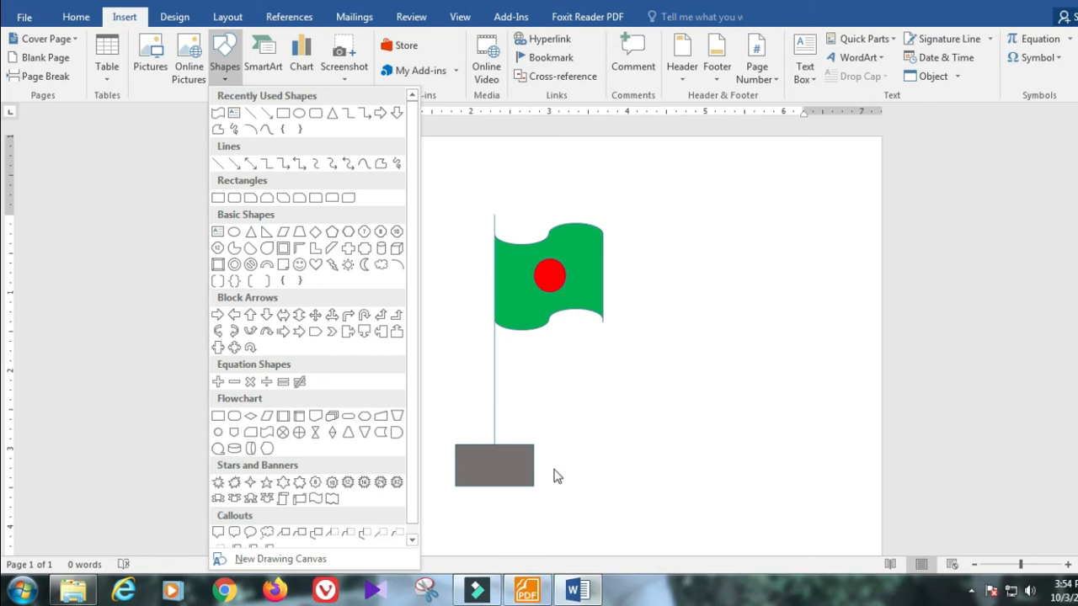
left_click(569, 364)
left_click(427, 191)
left_click(336, 250)
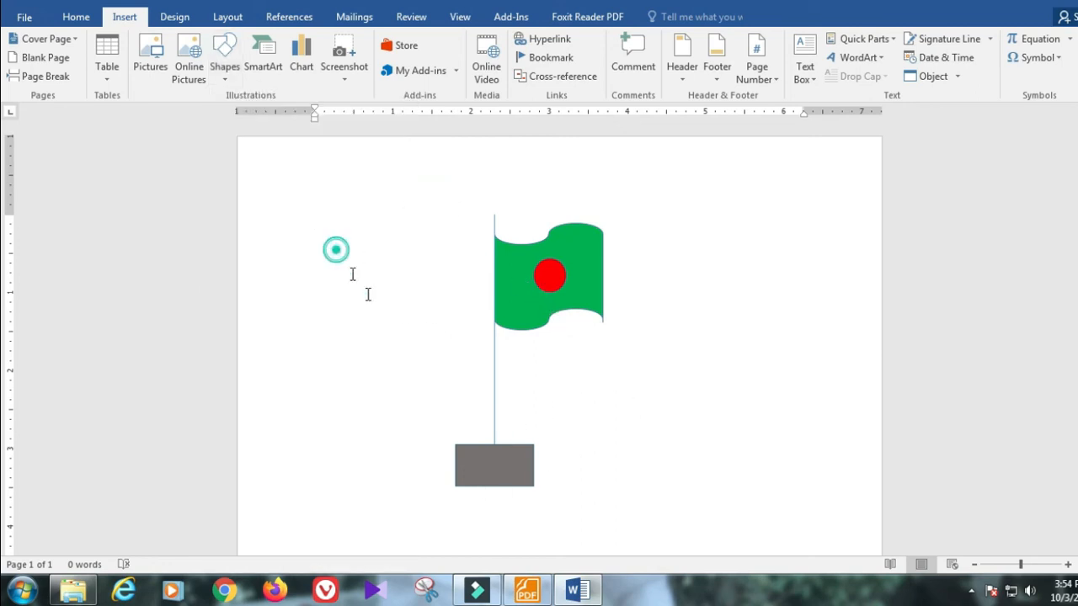
Step: Select all and delete the flag drawing, then bring up the course PDF in Foxit Reader
key("ctrl+a")
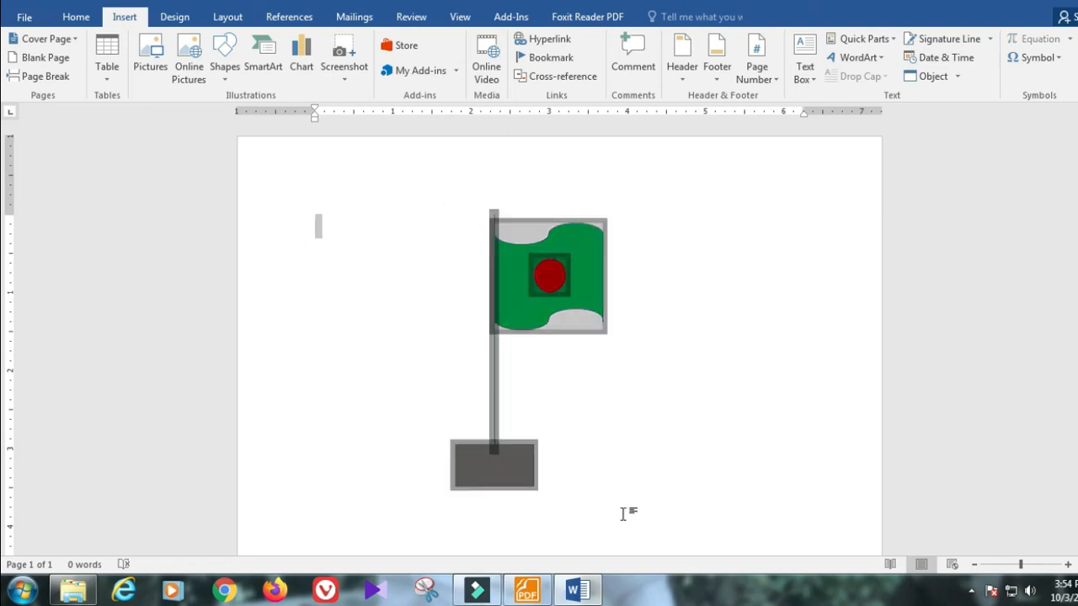
key("Delete")
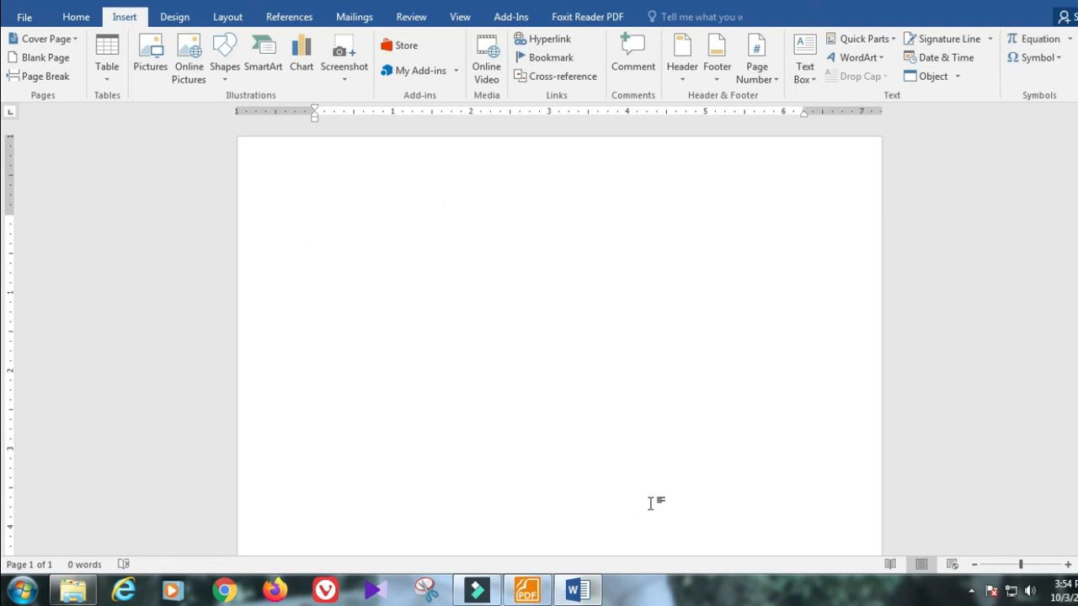
left_click(527, 590)
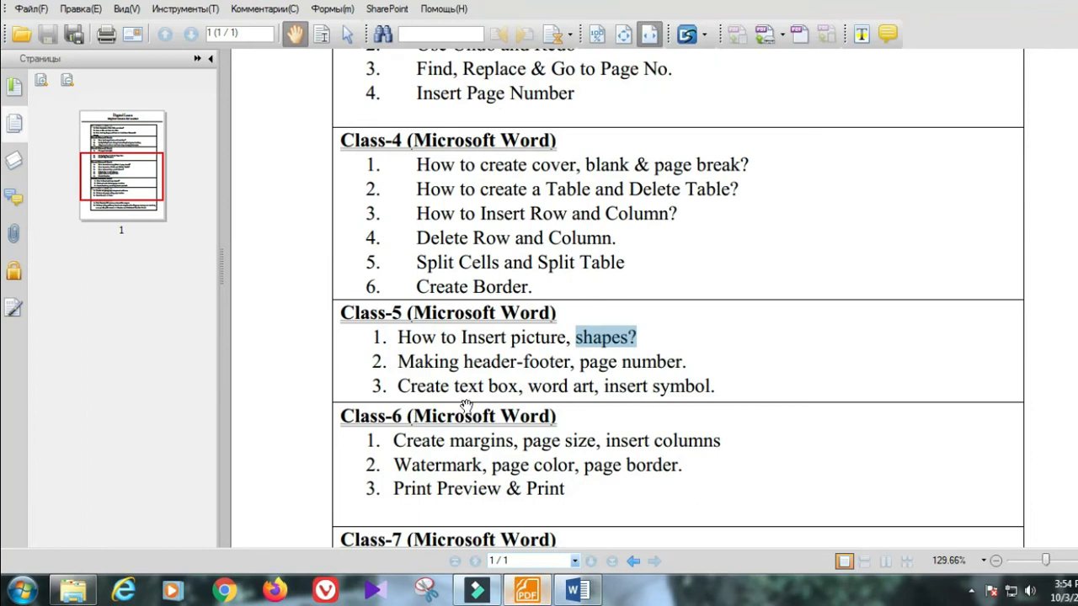
Step: Highlight the 'Making header-footer, page number' topic, then minimize Foxit Reader
left_click_drag(399, 362, 683, 362)
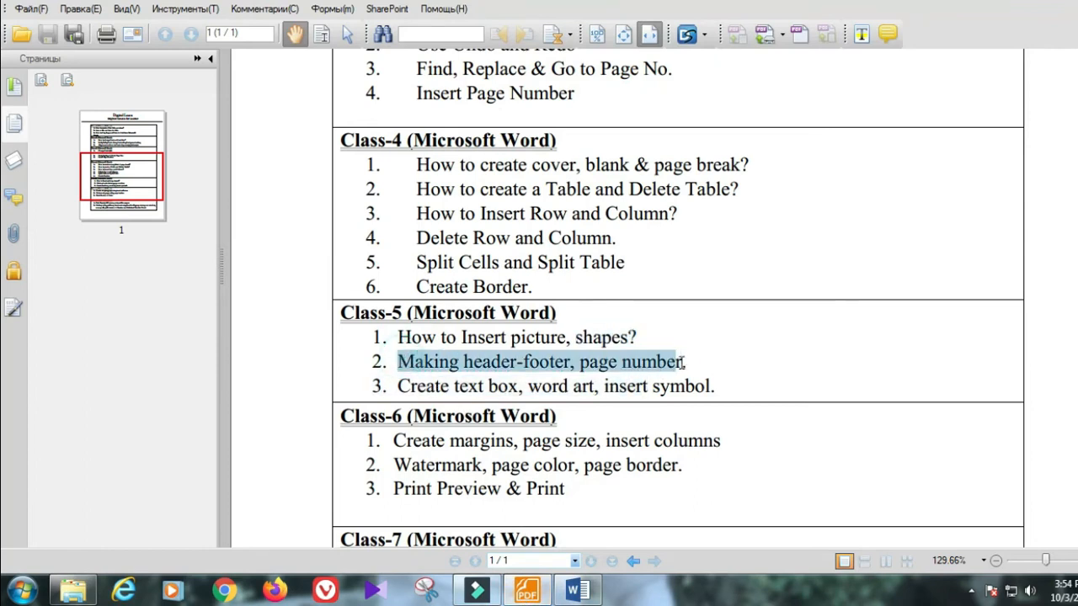
left_click(1021, 4)
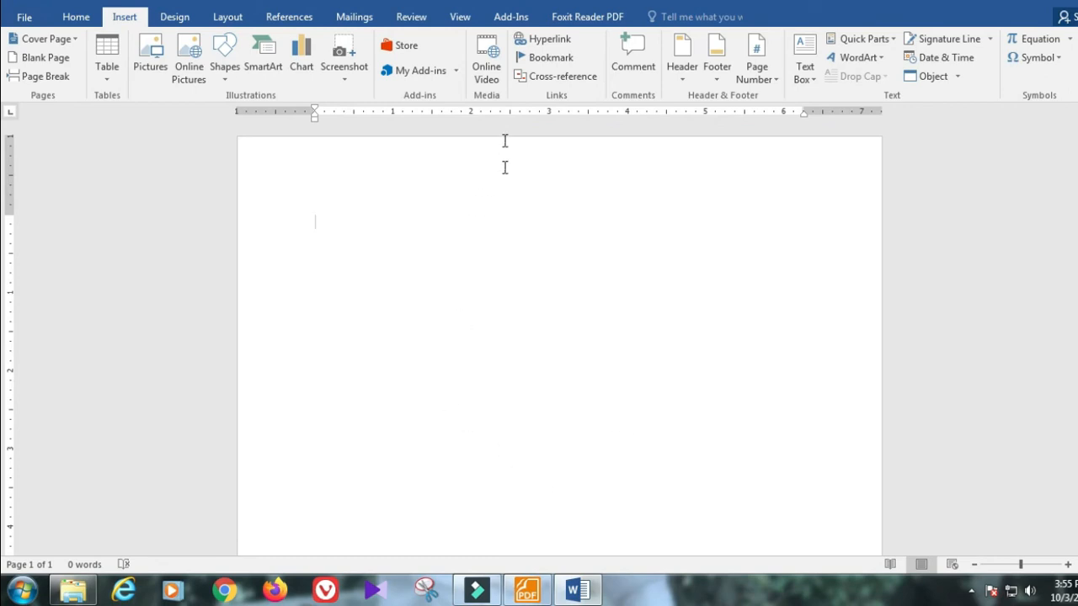
Step: Enter the page header for editing, then exit back to the empty document body
scroll(595, 298, "down", 4)
scroll(596, 366, "down", 3)
double_click(534, 158)
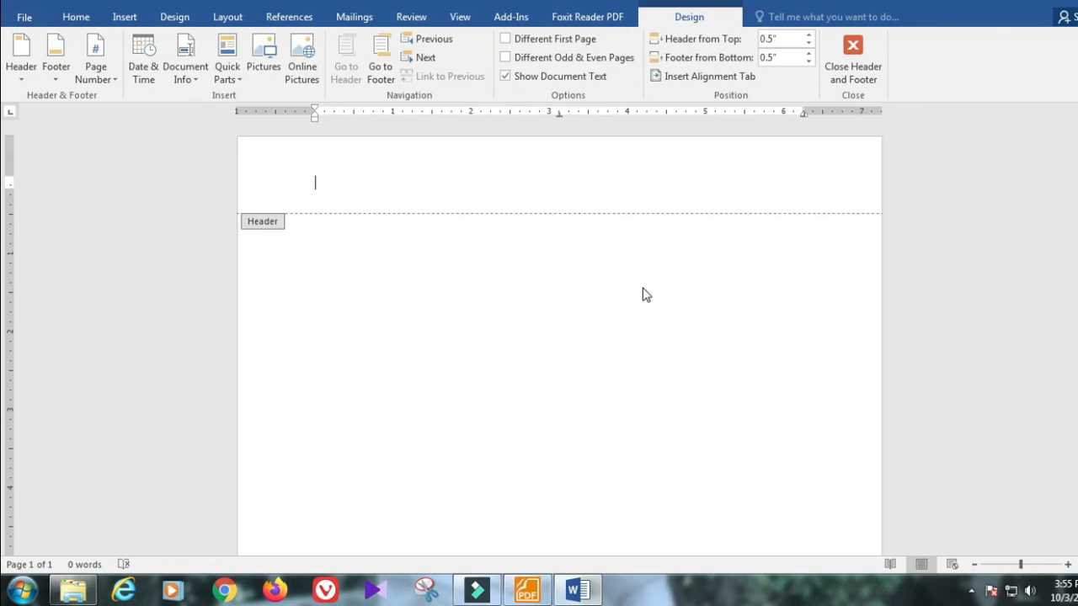
scroll(655, 303, "down", 3)
scroll(640, 325, "down", 3)
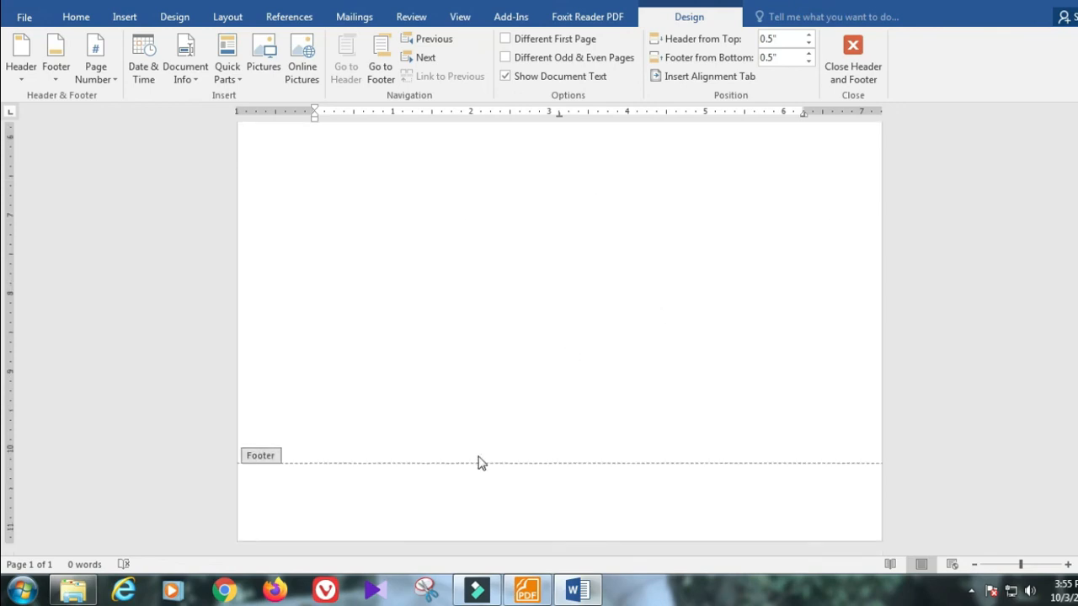
scroll(488, 463, "up", 3)
scroll(501, 442, "up", 2)
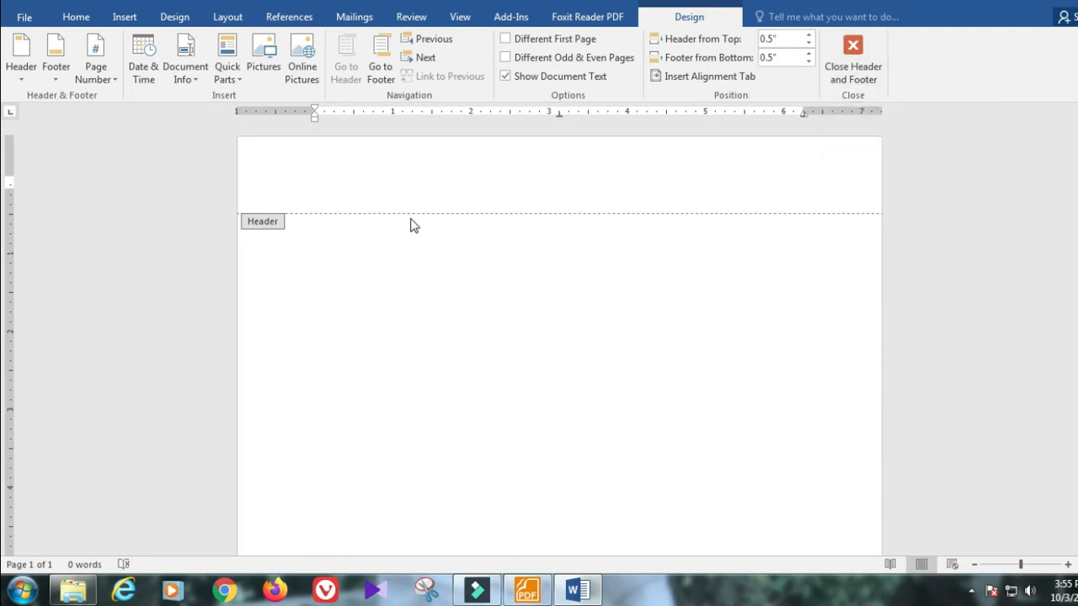
double_click(454, 260)
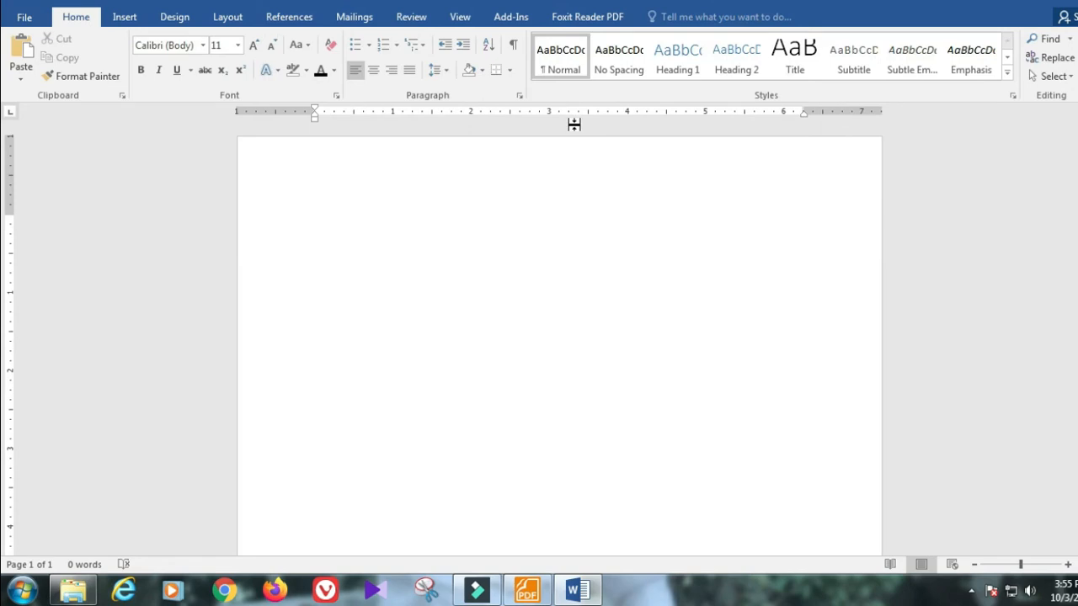
Step: Insert the Blank built-in header so its [Type here] placeholder is ready for text
left_click(131, 16)
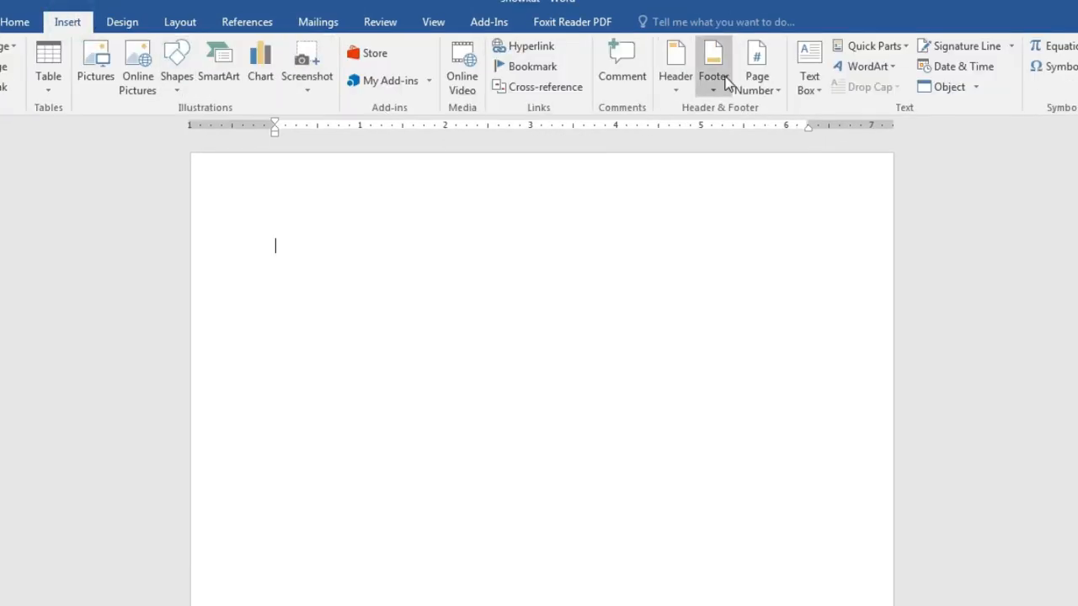
left_click(672, 66)
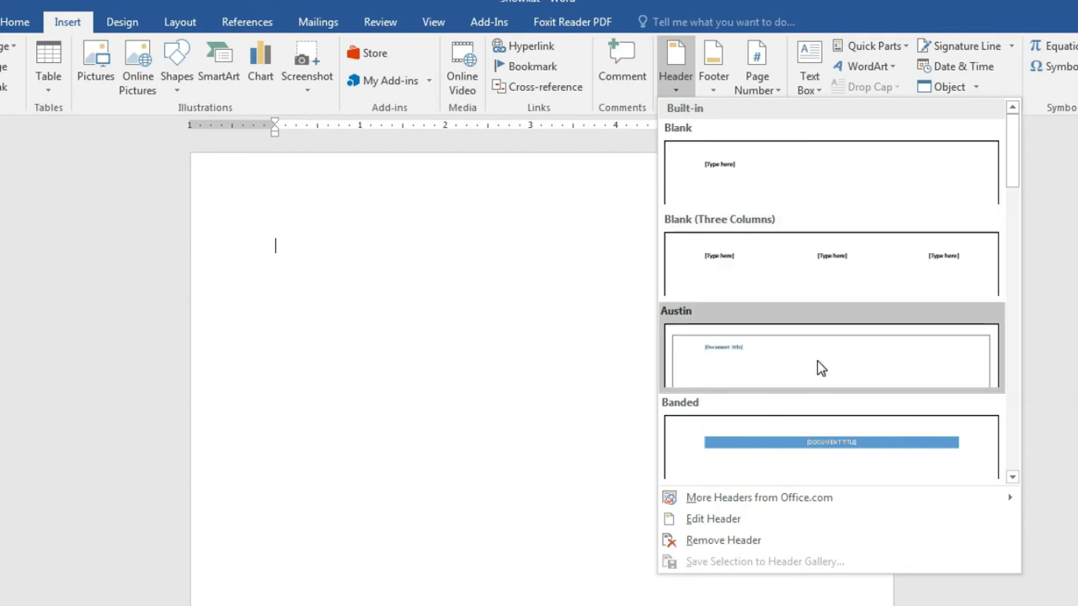
left_click(756, 173)
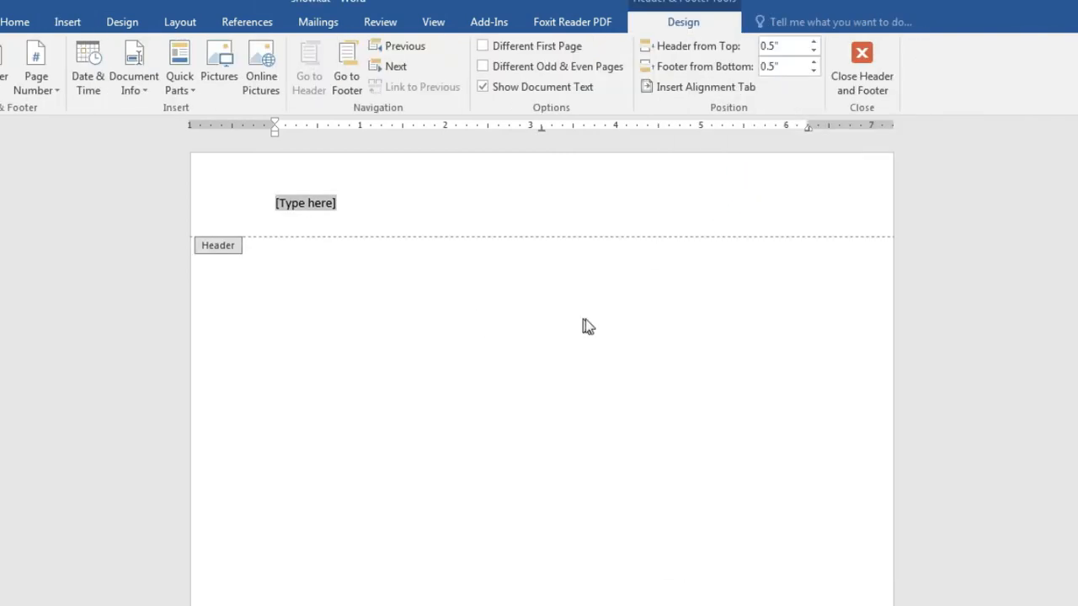
scroll(351, 246, "up", 2)
scroll(411, 304, "down", 6)
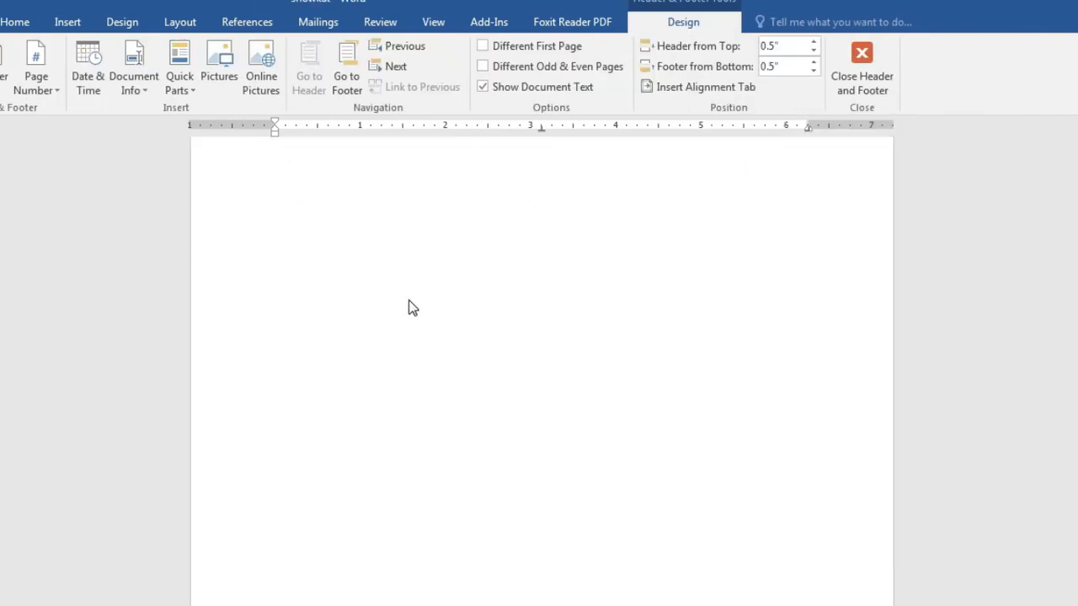
scroll(346, 577, "up", 6)
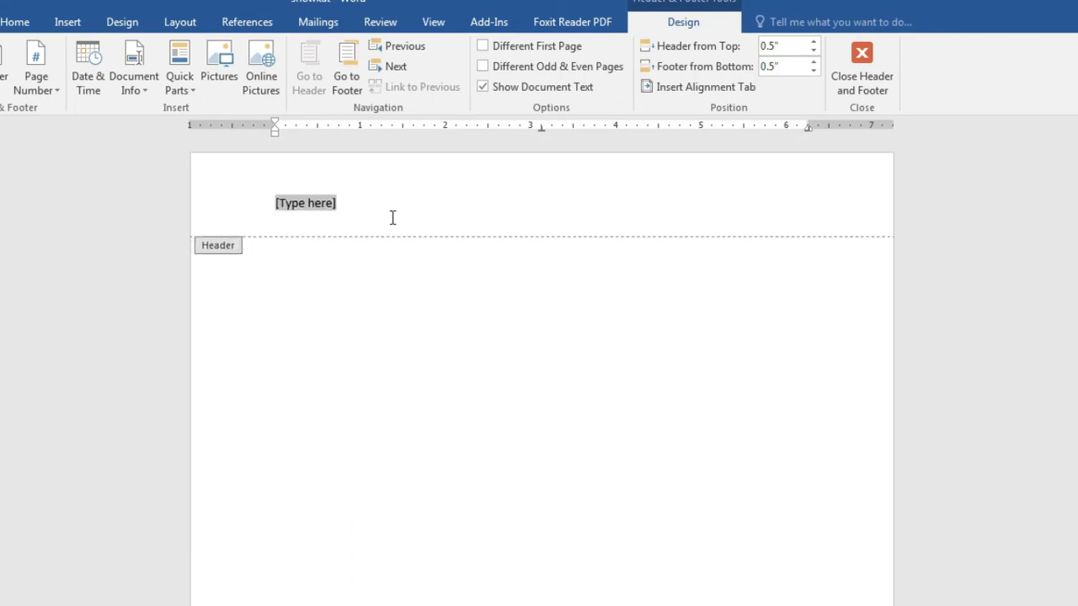
Step: Type 'Digital learn' in the header and grow it to 18 pt
type("digital learn")
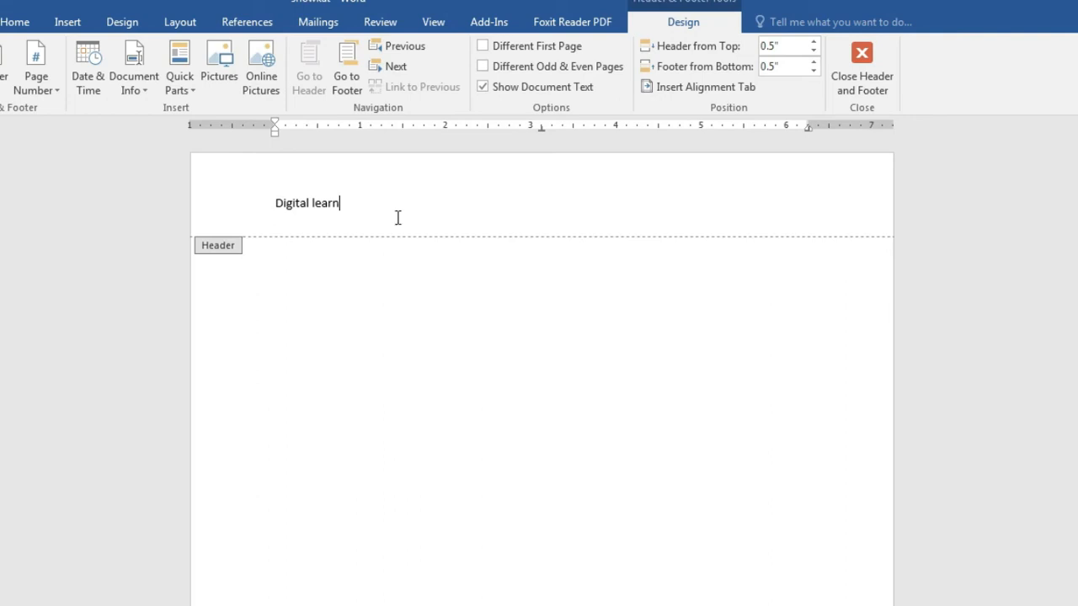
left_click_drag(392, 215, 277, 206)
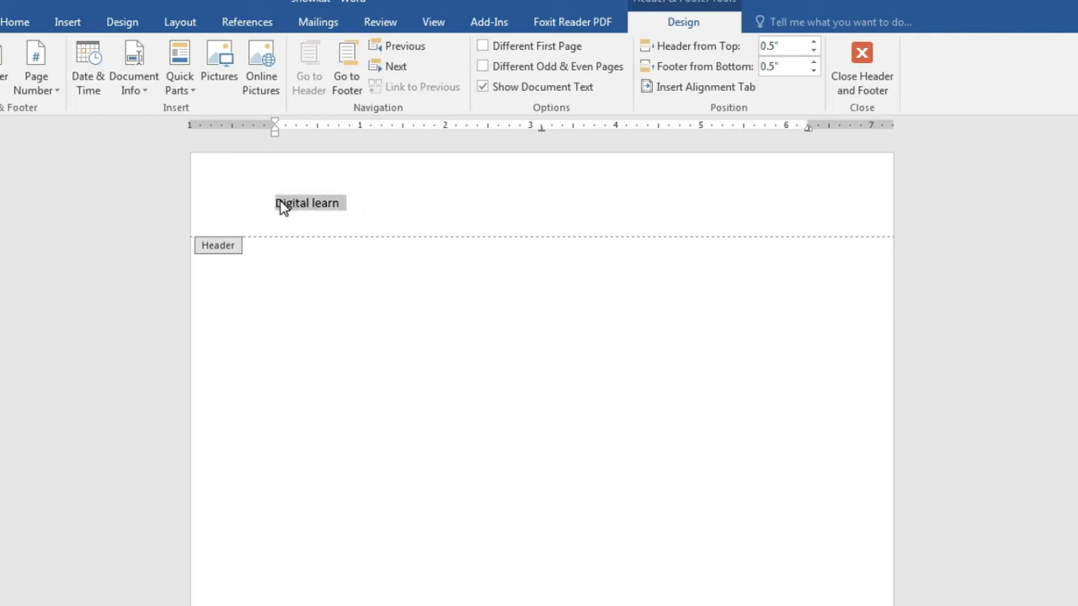
left_click(15, 21)
left_click(208, 53)
left_click(208, 52)
left_click(208, 52)
left_click(208, 52)
Step: Centre the header text, colour it green and make it bold
left_click(340, 81)
left_click(295, 81)
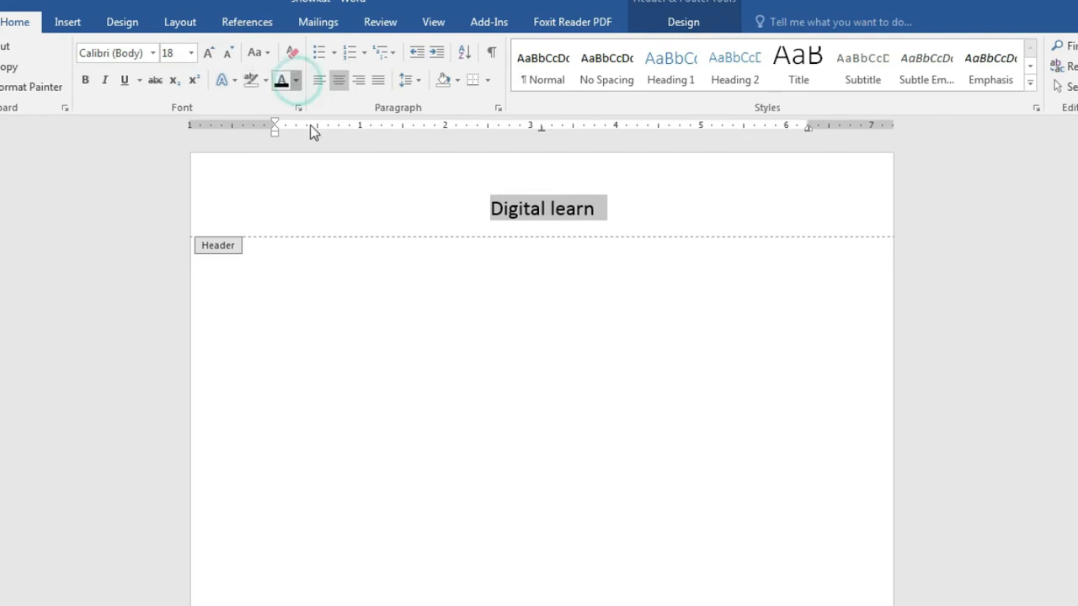
left_click(354, 241)
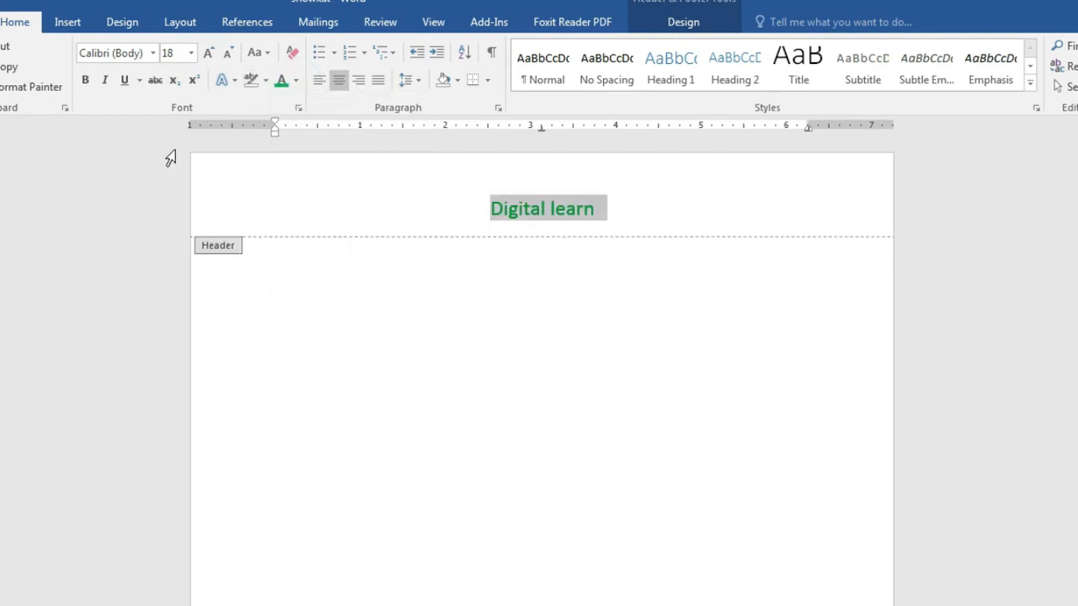
left_click(85, 80)
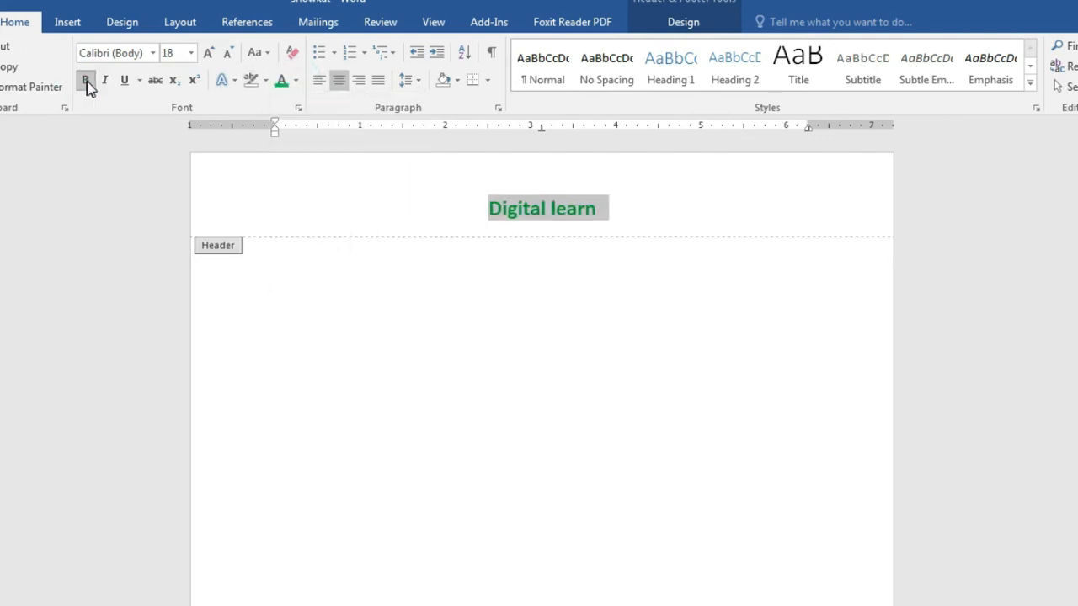
scroll(749, 379, "down", 5)
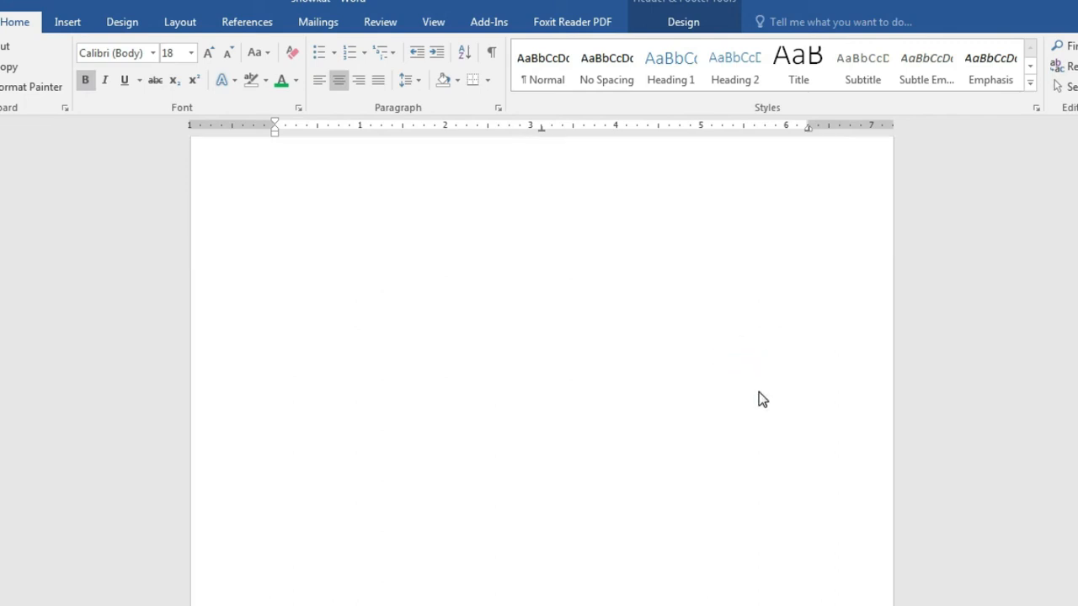
Step: Type a phone number into the footer and select it
left_click(600, 552)
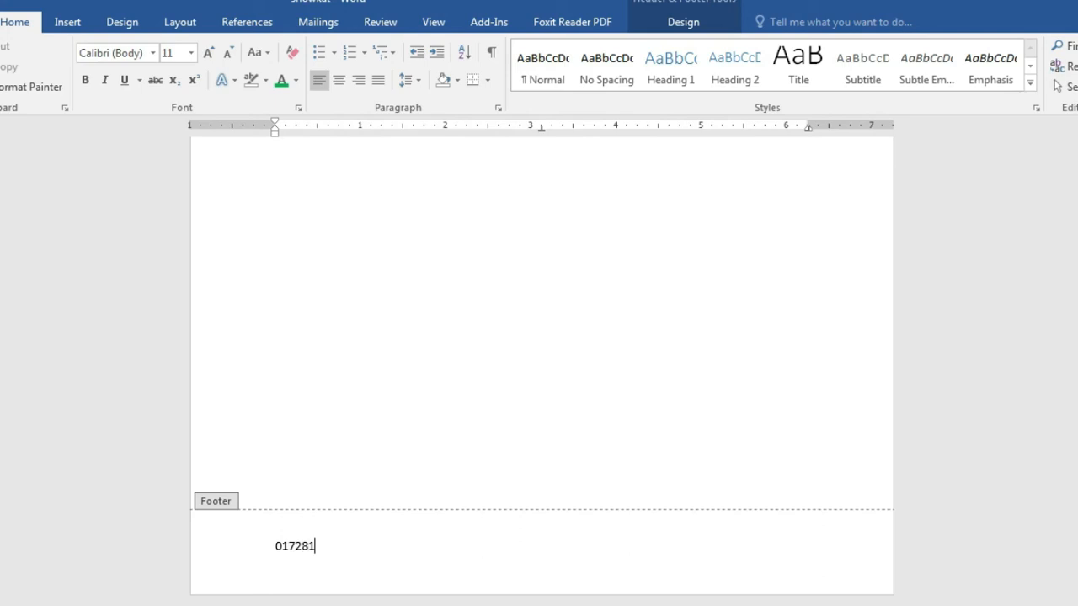
left_click_drag(371, 556, 258, 560)
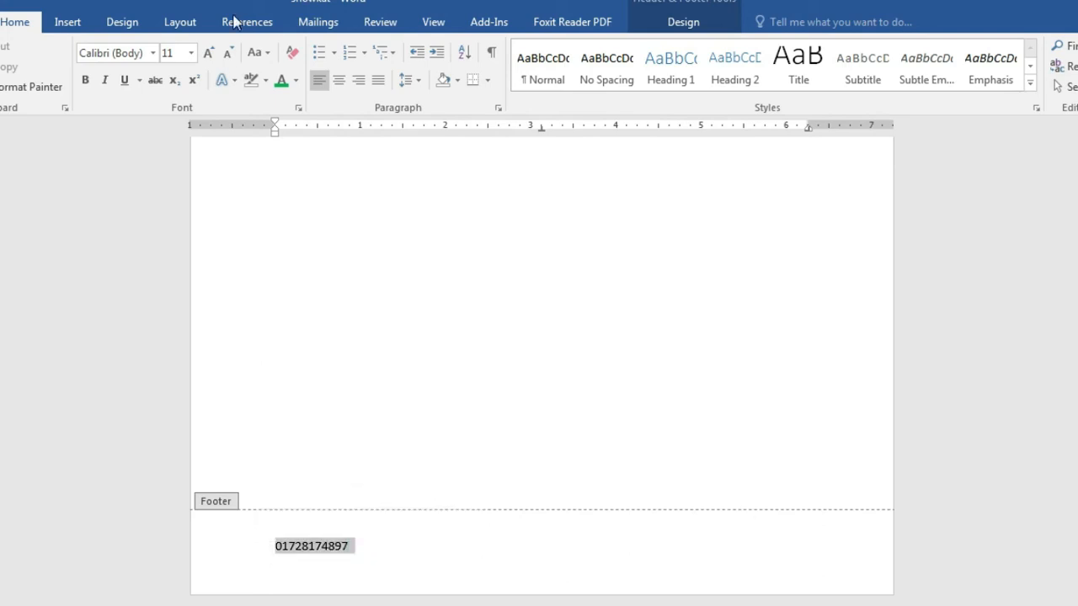
Step: Centre the footer number and make it blue and bold
left_click(337, 80)
left_click(296, 82)
left_click(383, 241)
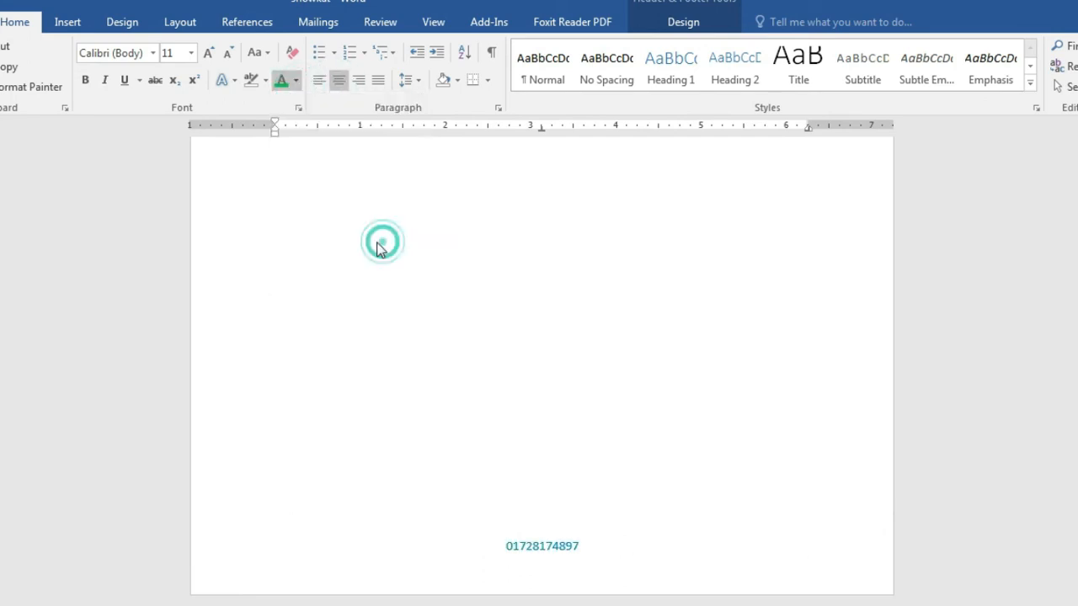
left_click(91, 77)
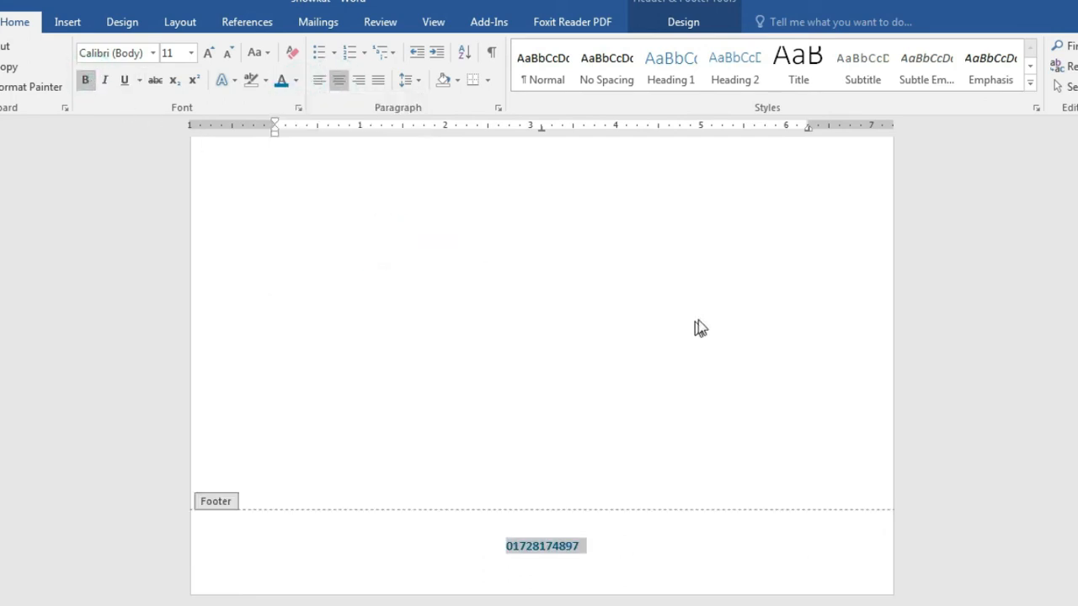
scroll(696, 324, "up", 15)
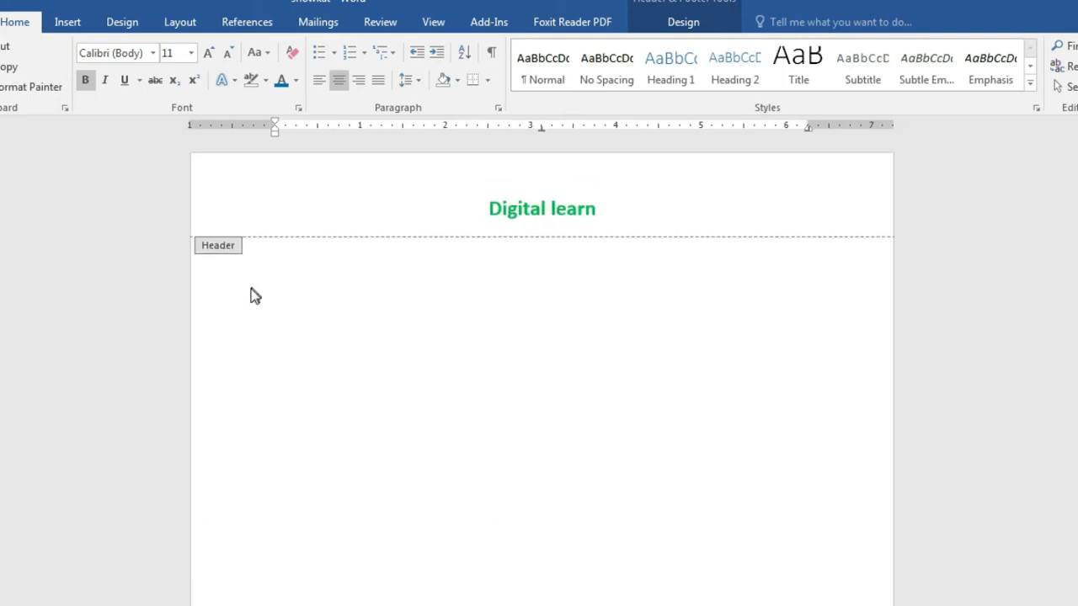
scroll(646, 509, "down", 2)
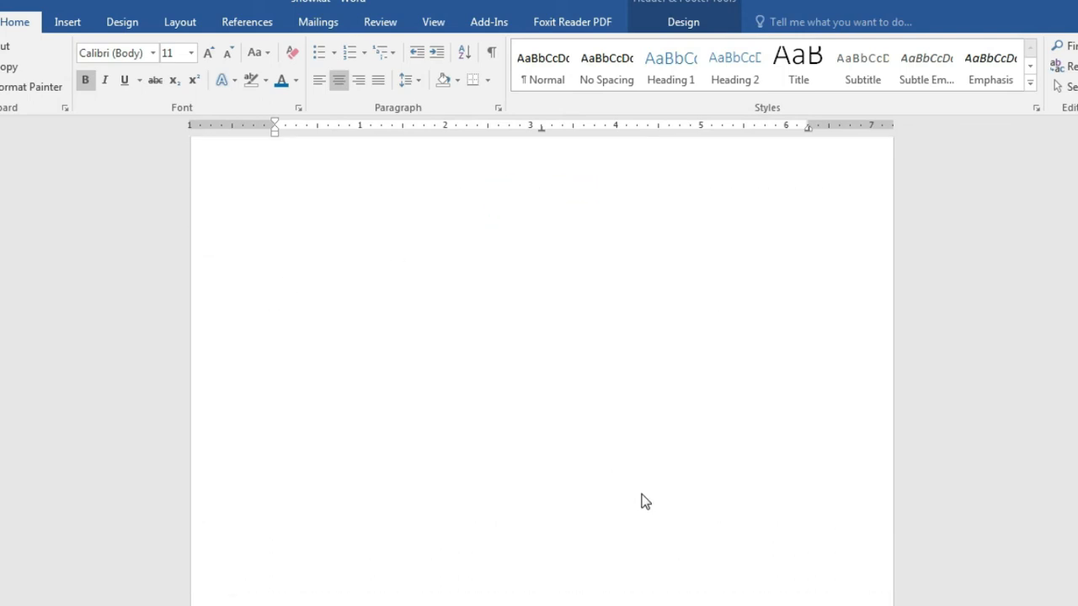
scroll(483, 206, "up", 2)
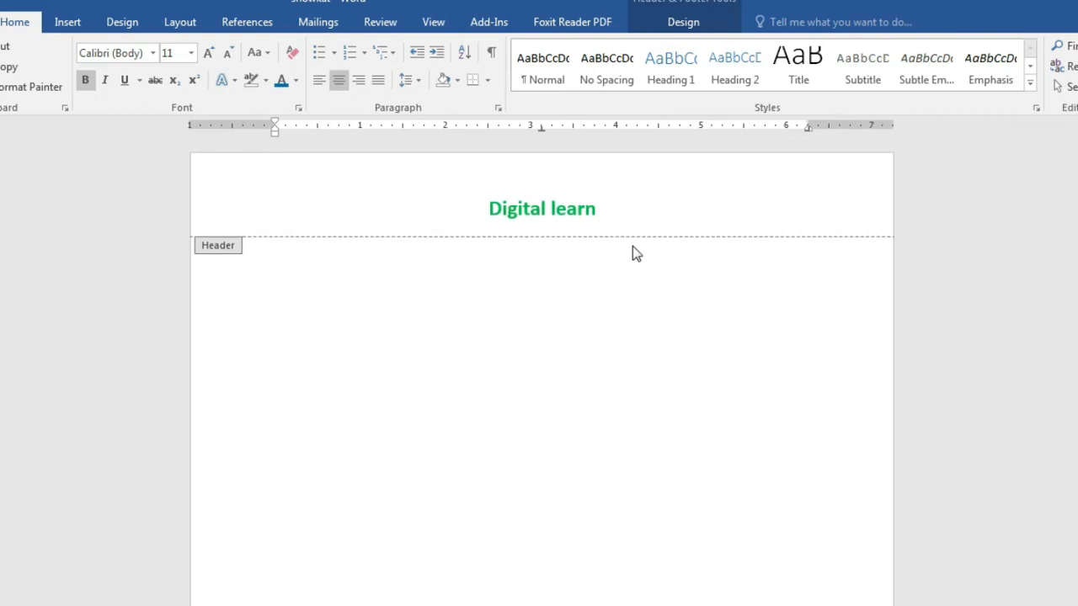
scroll(729, 494, "down", 5)
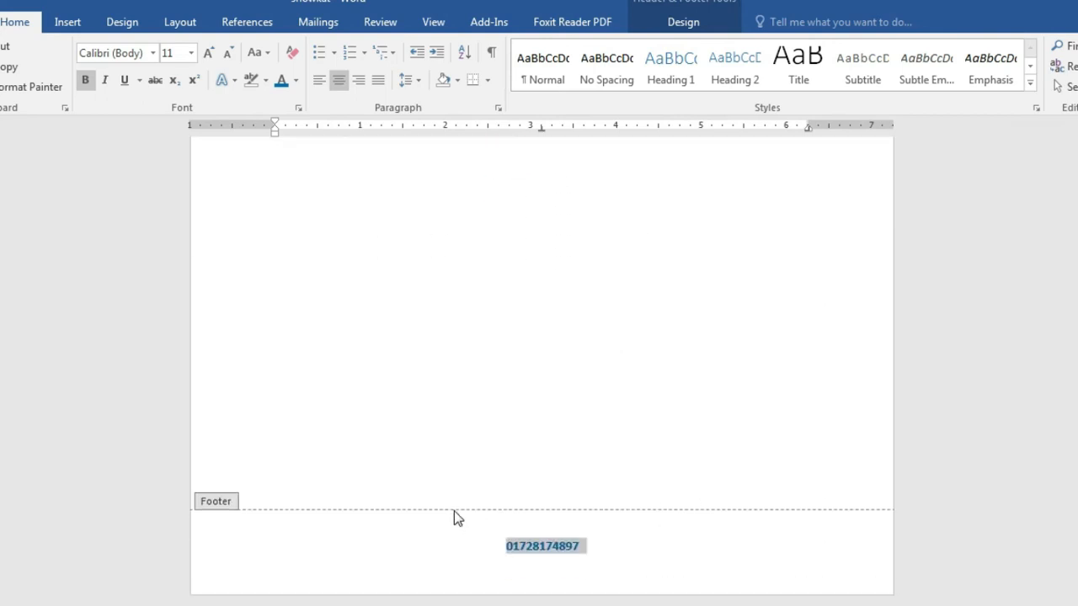
scroll(599, 322, "up", 5)
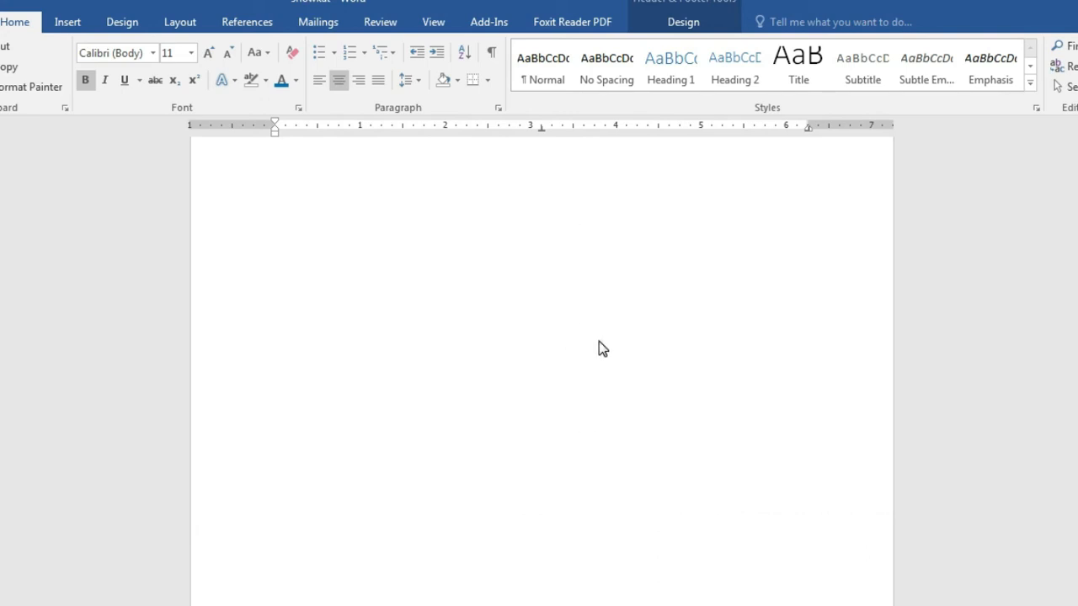
double_click(296, 258)
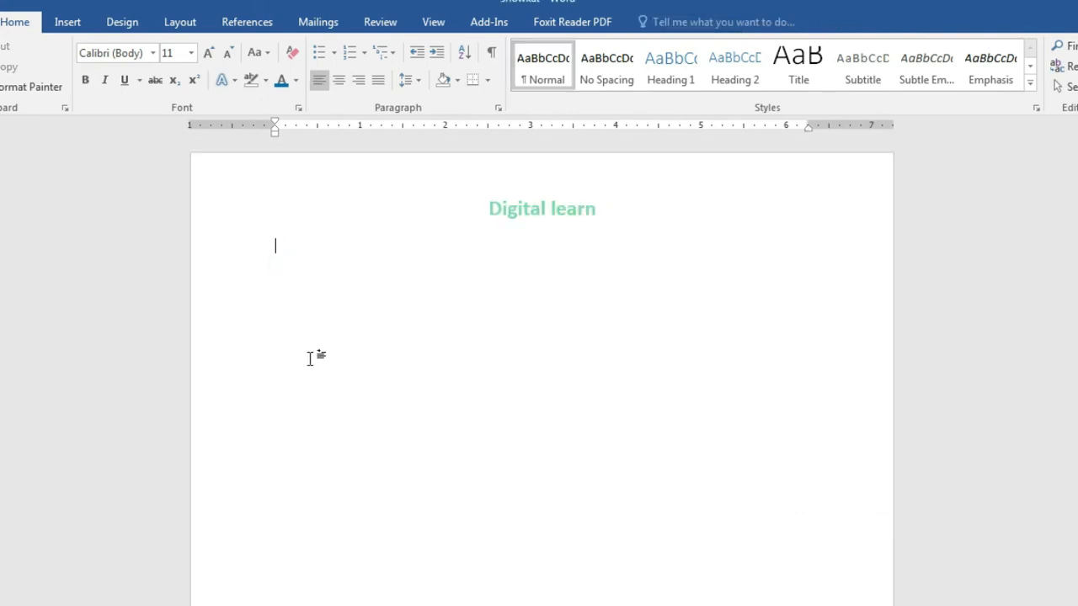
double_click(570, 202)
scroll(621, 284, "down", 10)
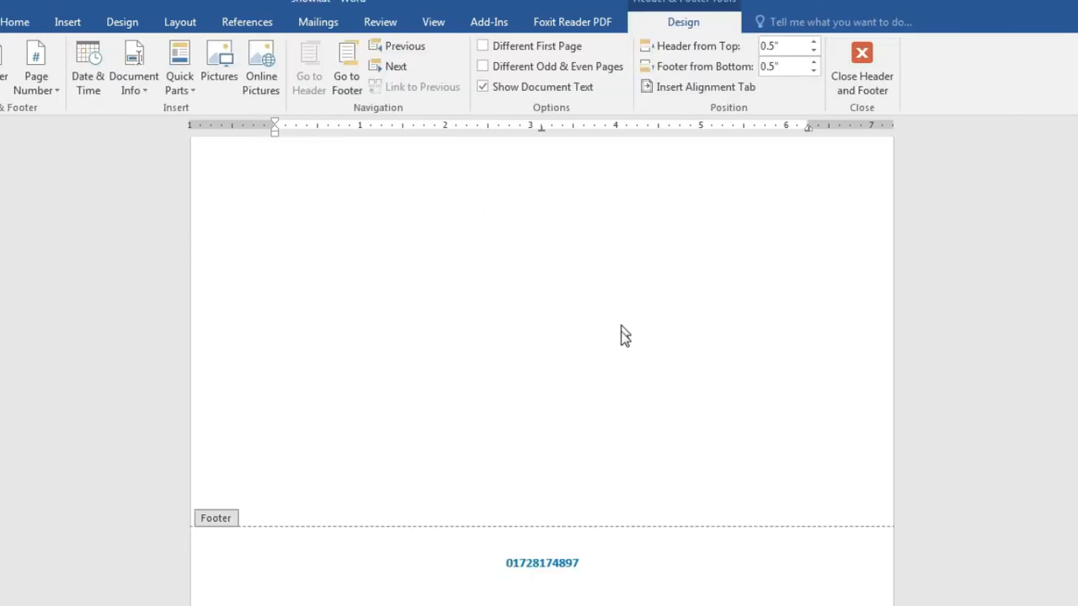
scroll(623, 336, "down", 1)
double_click(606, 532)
scroll(589, 534, "down", 2)
double_click(572, 546)
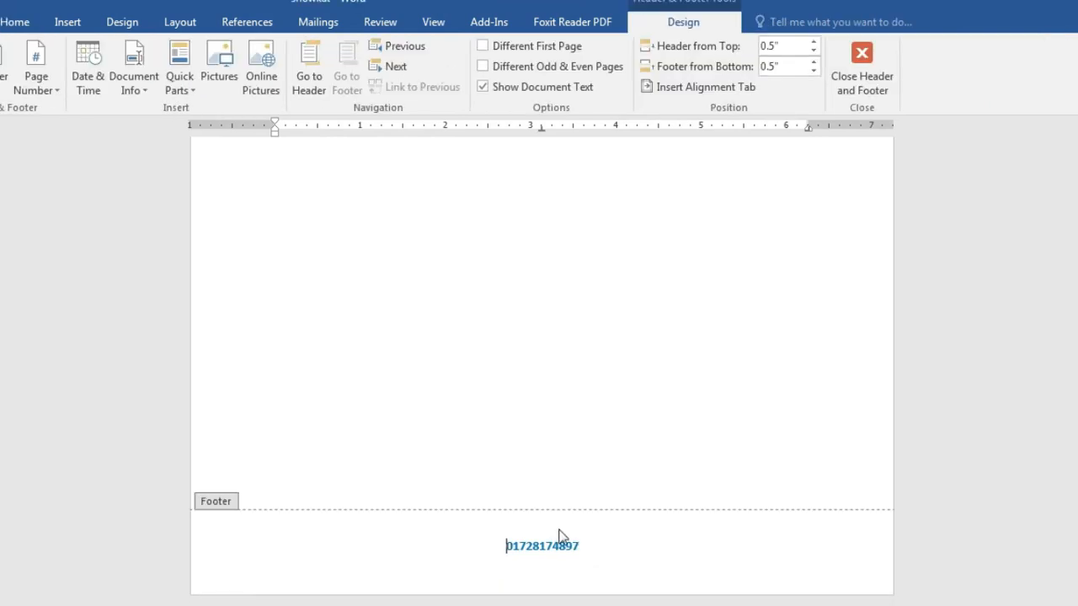
scroll(596, 534, "up", 1)
scroll(598, 526, "down", 5)
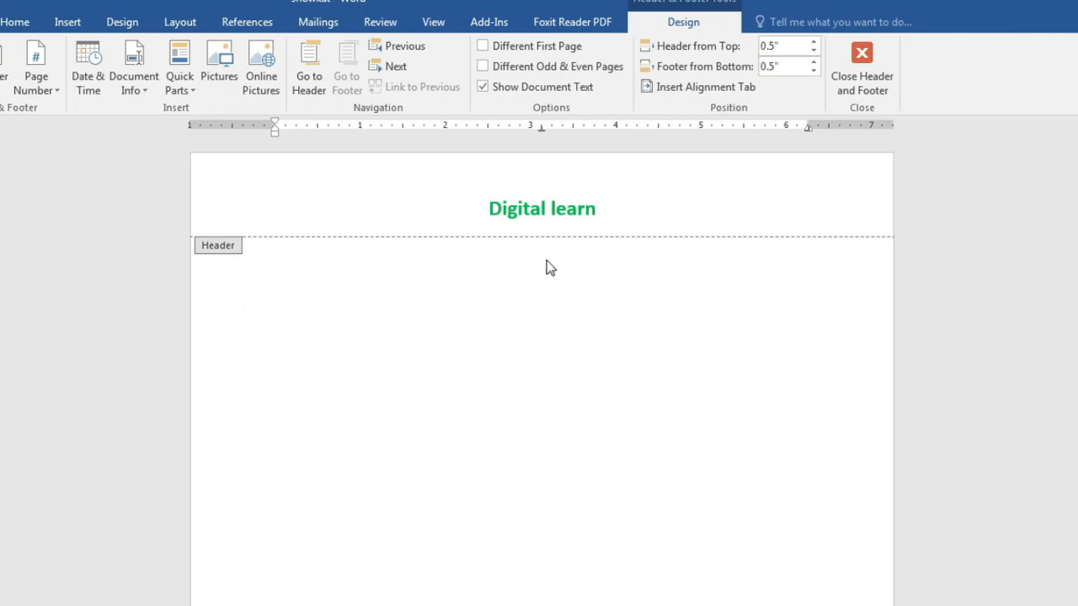
Step: Return to the body and type two filler lines, each followed by a new line
double_click(311, 277)
type("gdgydfghdfuy")
key("Return")
type("ghuihudguhiudhfgihigh gdfhgihfdhghdgi")
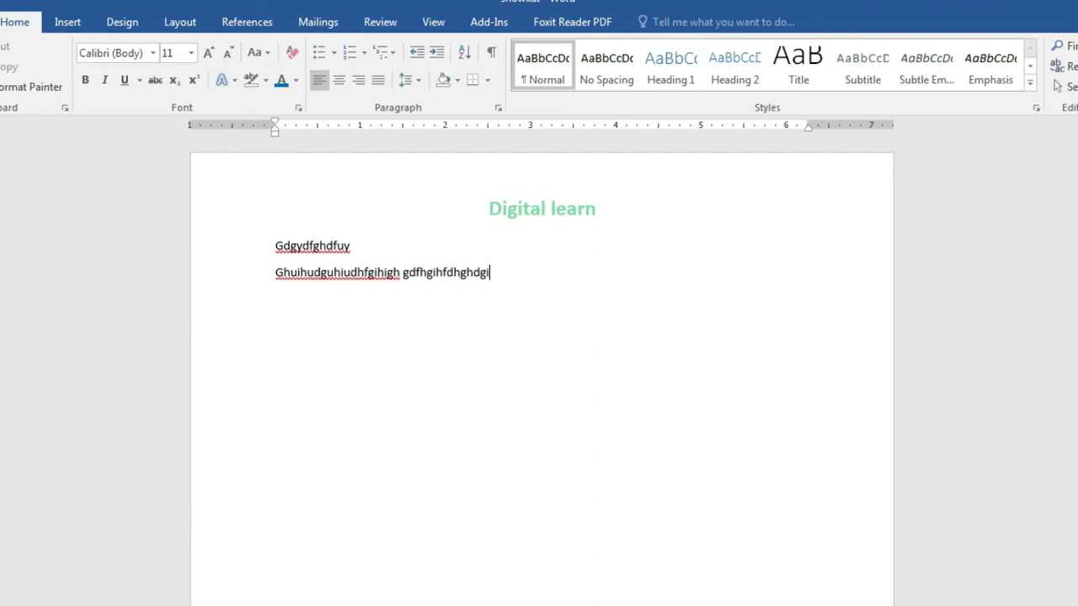
key("Return")
Step: Scroll through the pages and place the insertion point on page 4's empty line
scroll(541, 371, "down", 5)
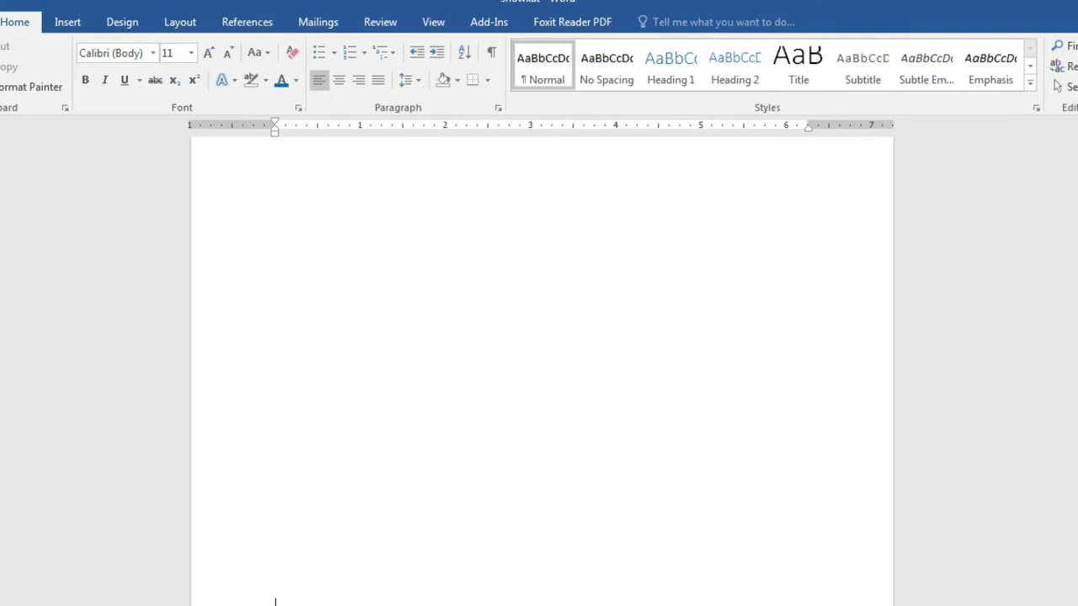
scroll(422, 369, "down", 4)
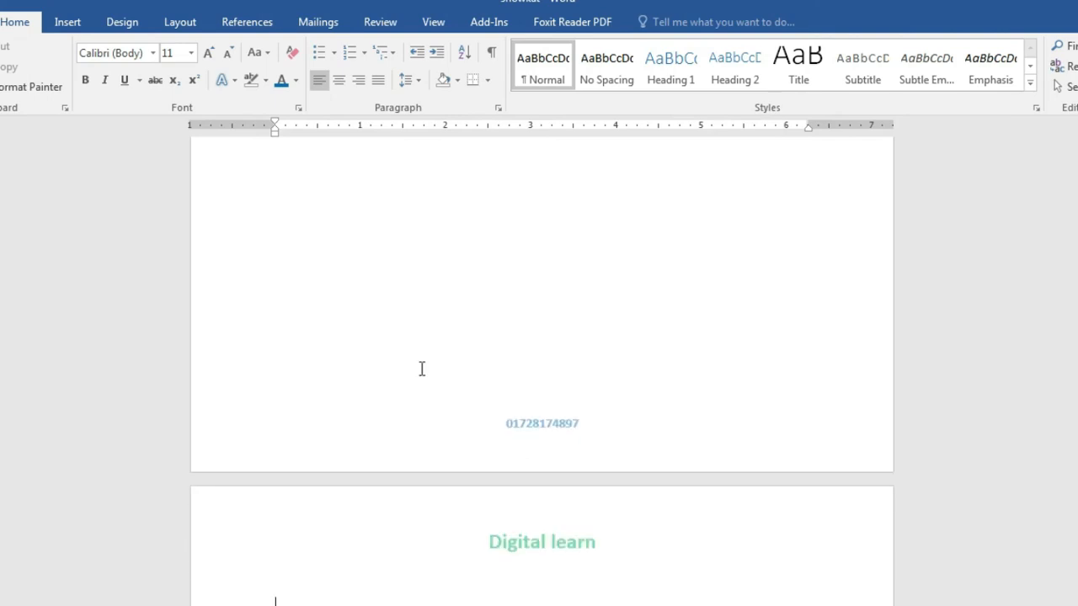
scroll(485, 381, "down", 5)
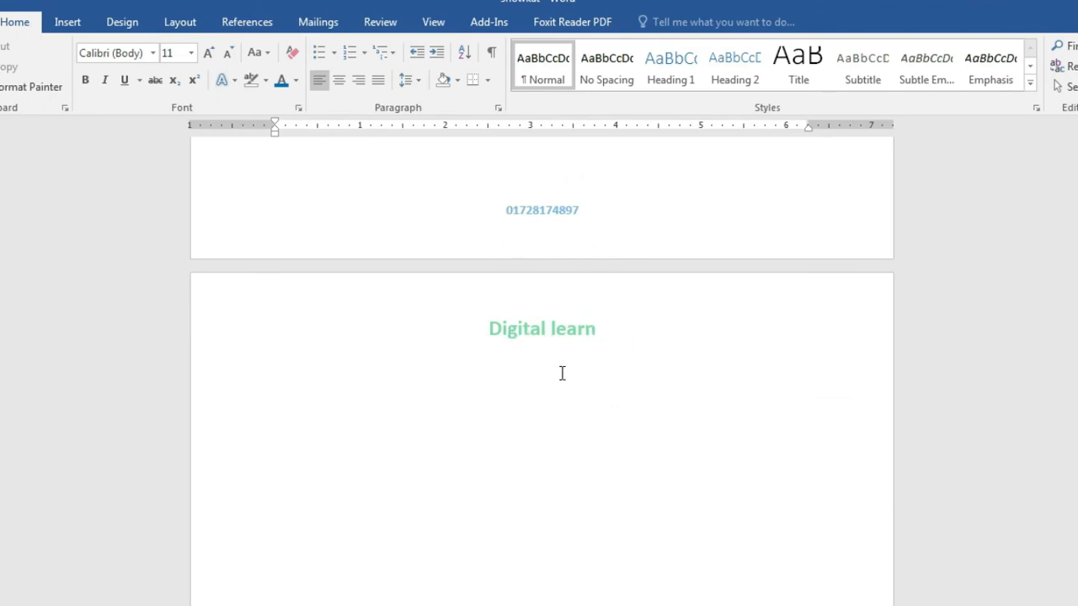
scroll(592, 385, "down", 5)
scroll(592, 385, "down", 2)
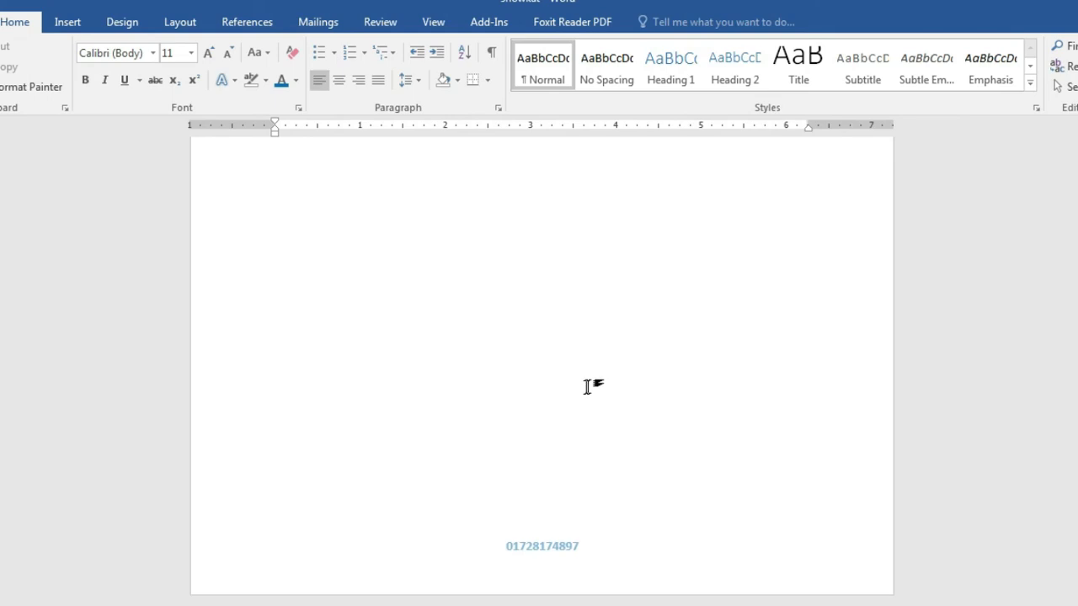
scroll(598, 520, "down", 3)
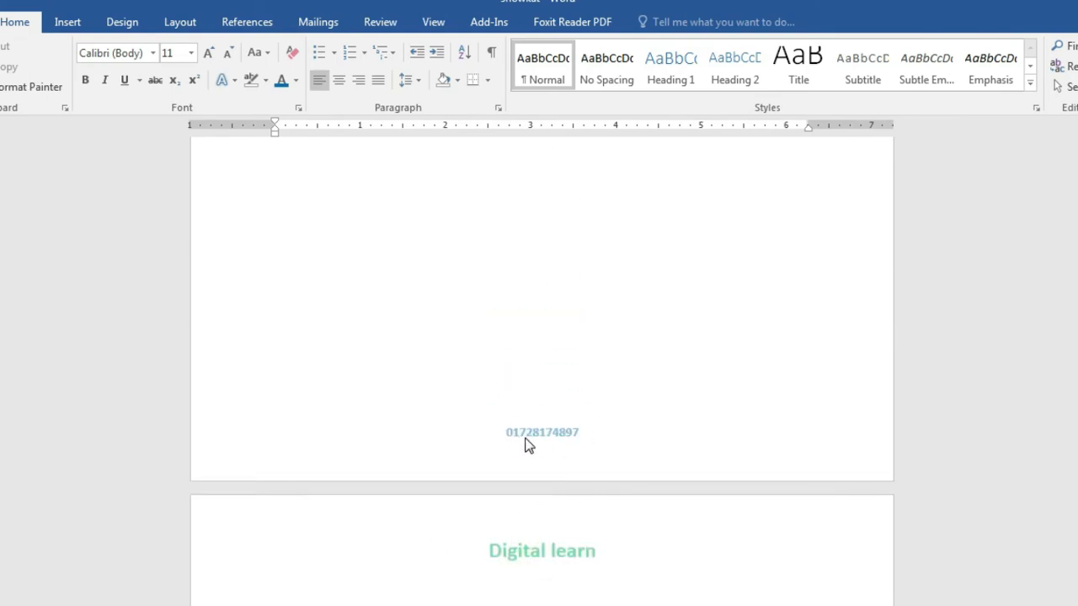
scroll(538, 419, "down", 10)
scroll(544, 429, "up", 1)
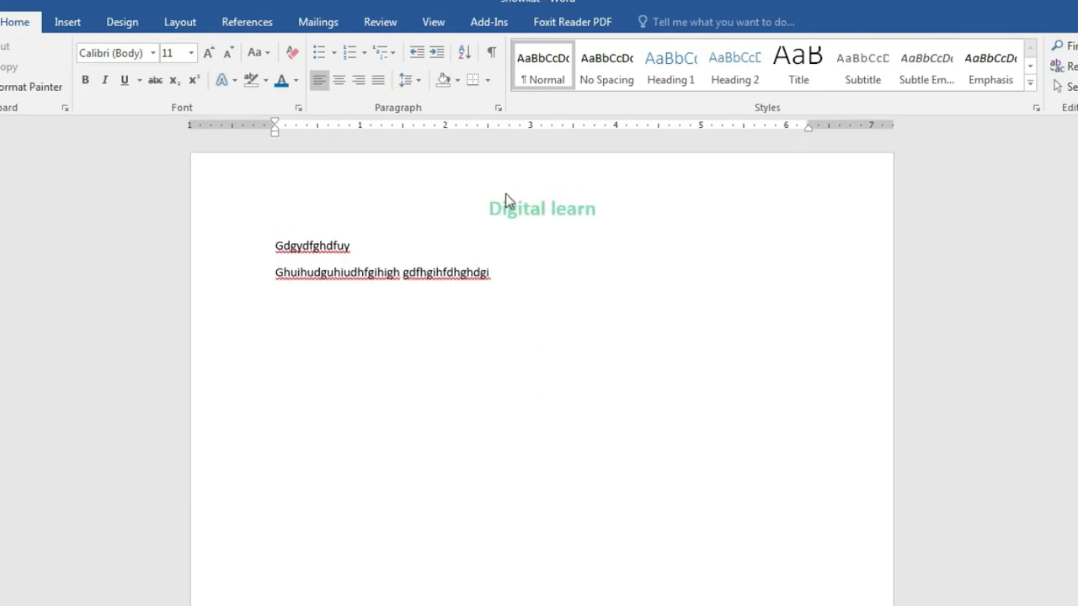
scroll(552, 220, "down", 15)
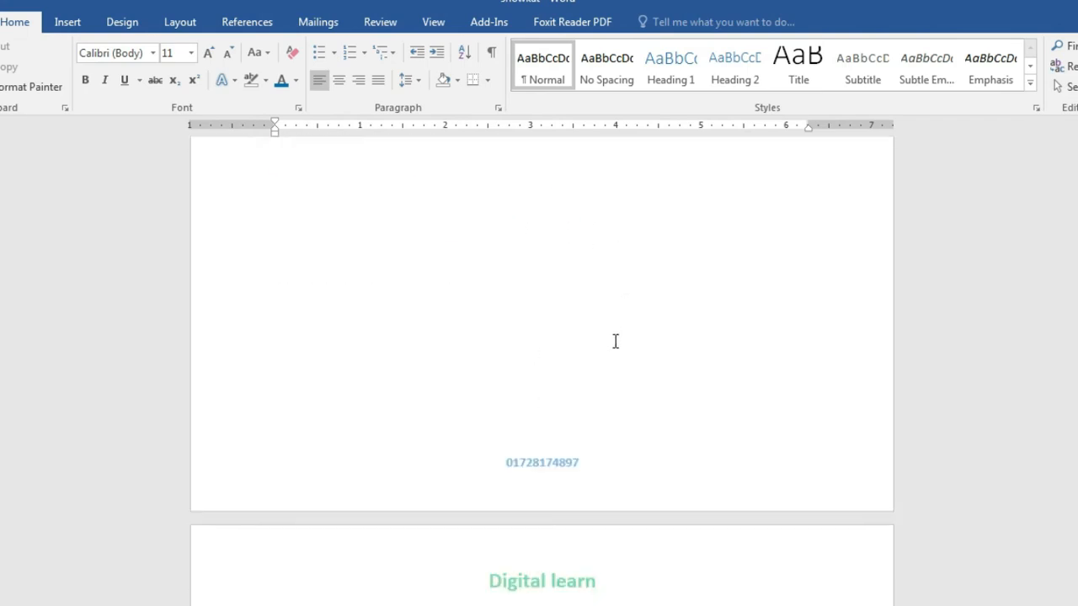
left_click(426, 506)
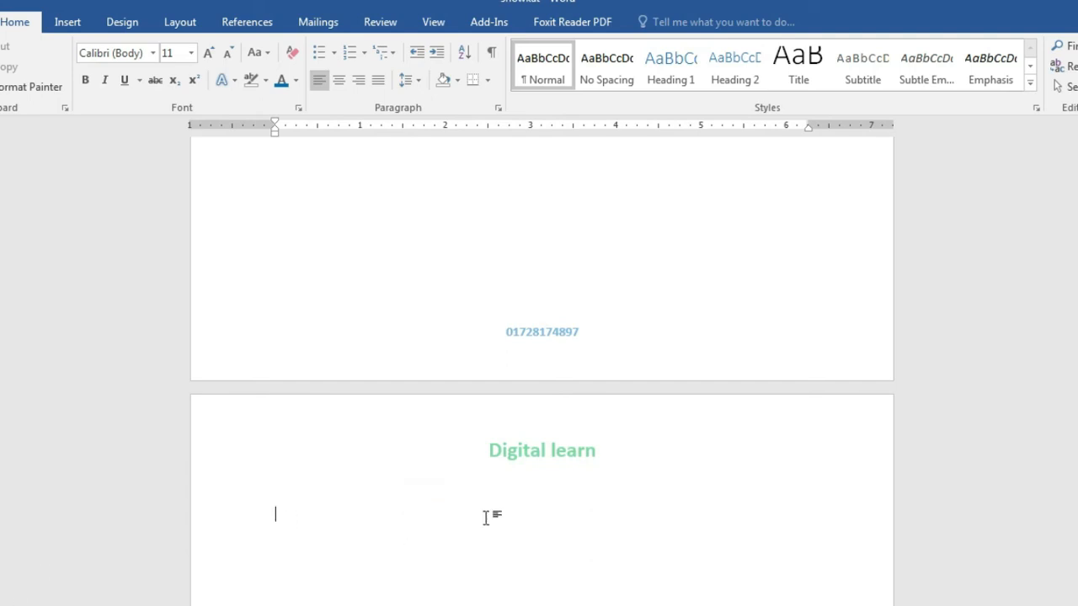
scroll(513, 546, "down", 3)
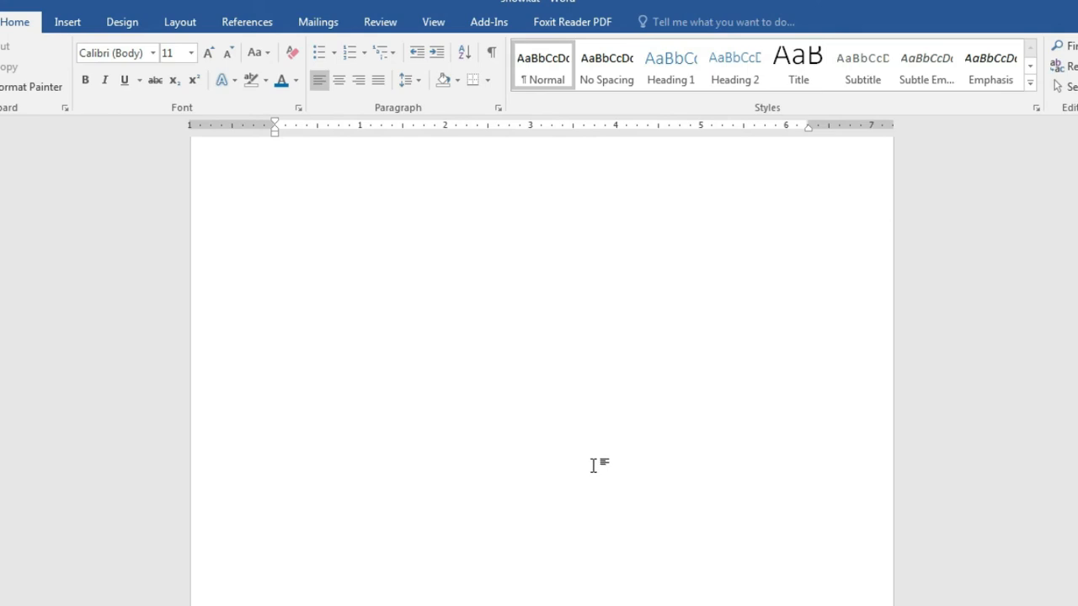
scroll(594, 479, "down", 1)
scroll(536, 543, "up", 1)
scroll(316, 299, "up", 3)
Step: Show the Insert tab and check the repeated 'Digital learn' header on the next page
left_click(64, 23)
scroll(541, 371, "up", 5)
scroll(549, 313, "down", 6)
scroll(549, 314, "down", 2)
scroll(546, 311, "down", 3)
scroll(547, 312, "up", 2)
scroll(546, 312, "up", 10)
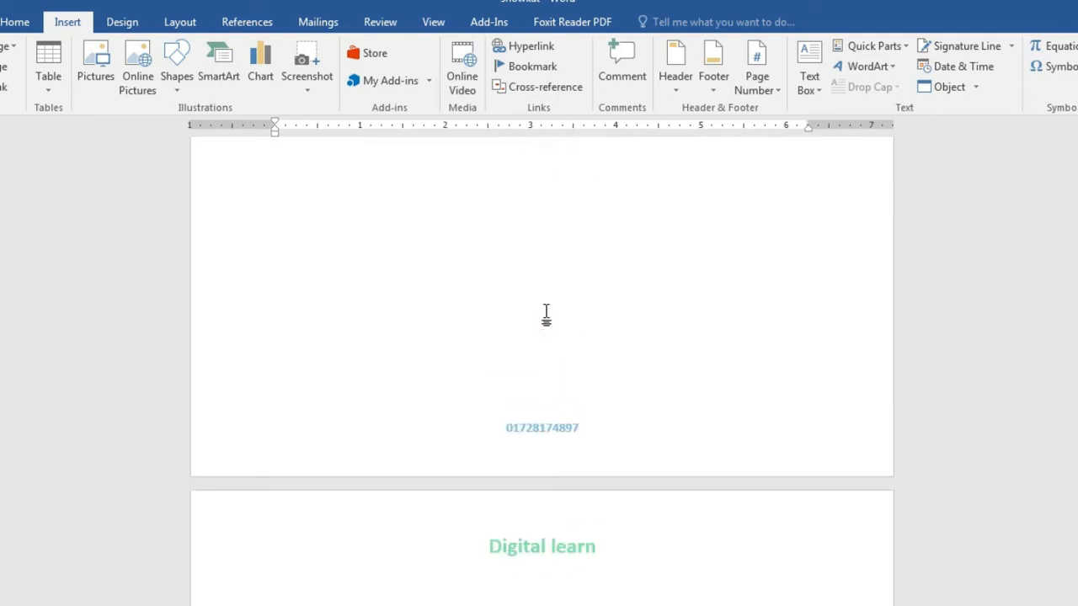
scroll(546, 313, "down", 5)
scroll(546, 315, "up", 2)
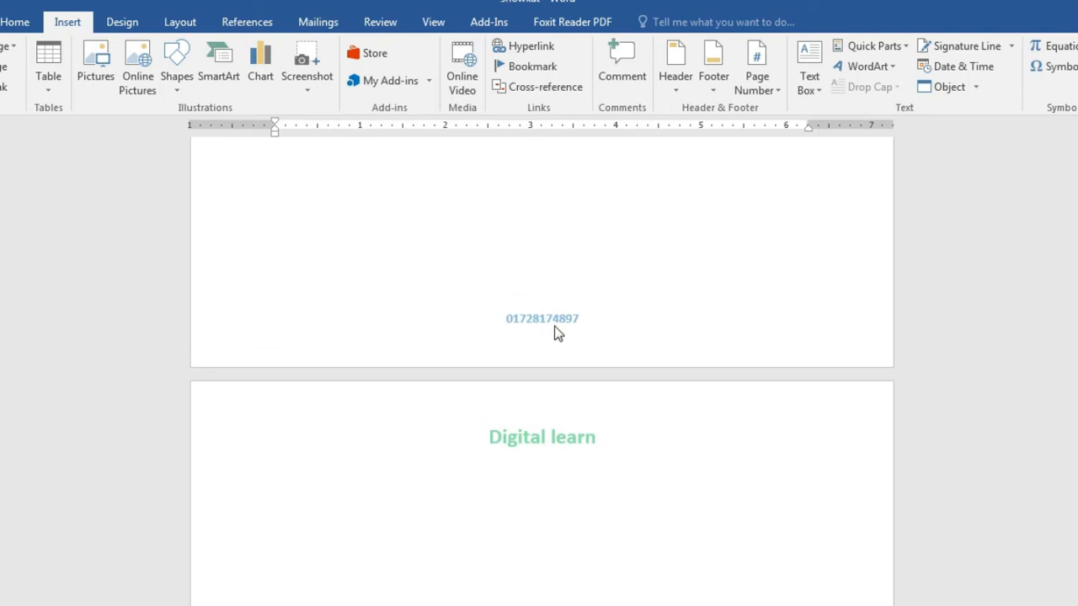
Step: Delete 'learn' from the header so it reads 'Digital', then return to the body
double_click(571, 437)
left_click_drag(600, 437, 553, 446)
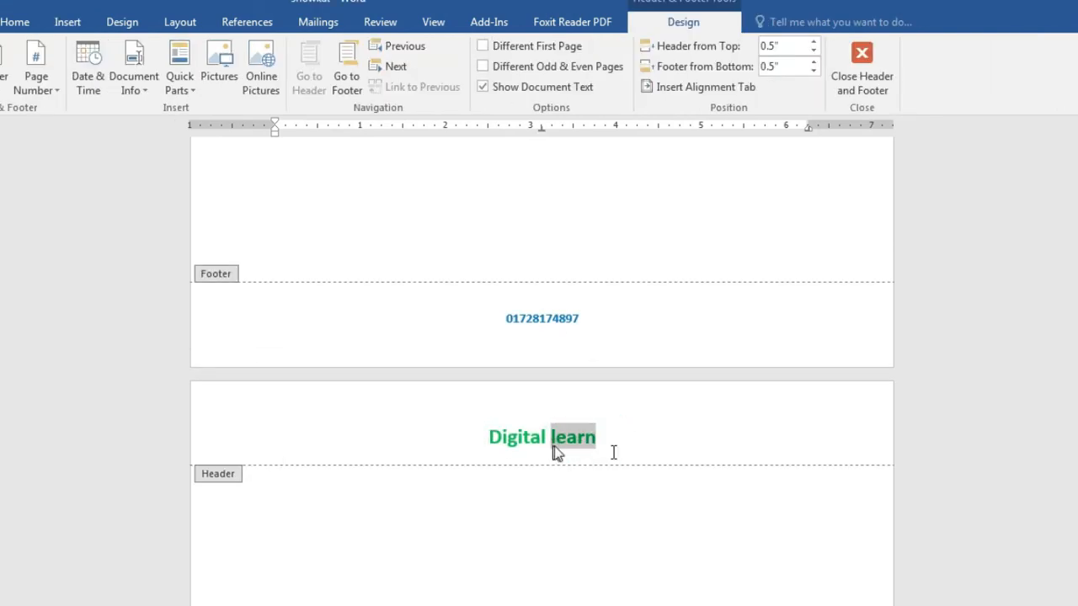
key("Delete")
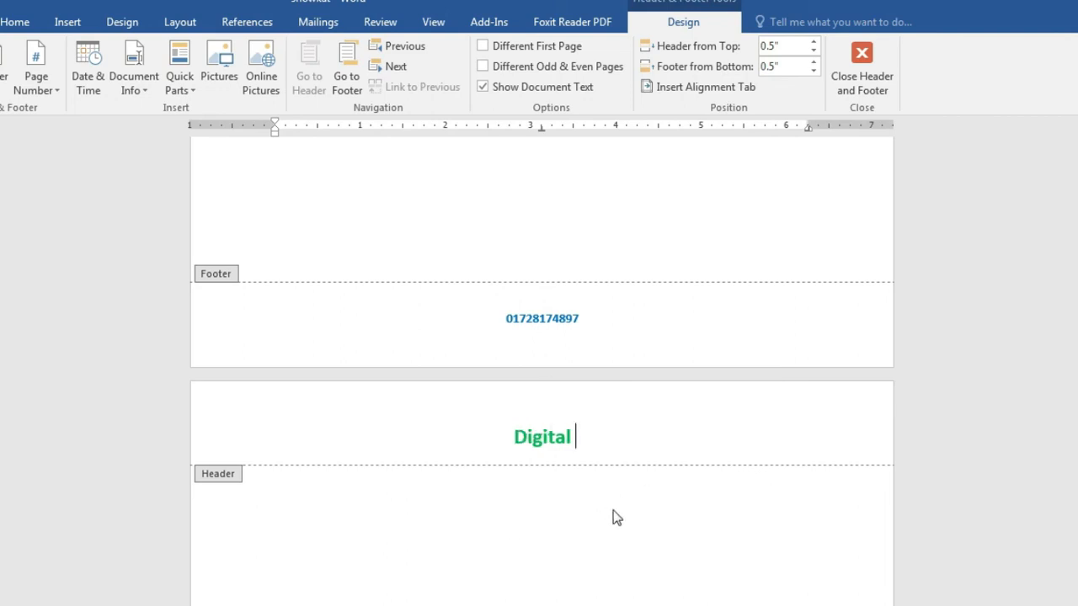
scroll(614, 512, "up", 5)
scroll(615, 503, "up", 10)
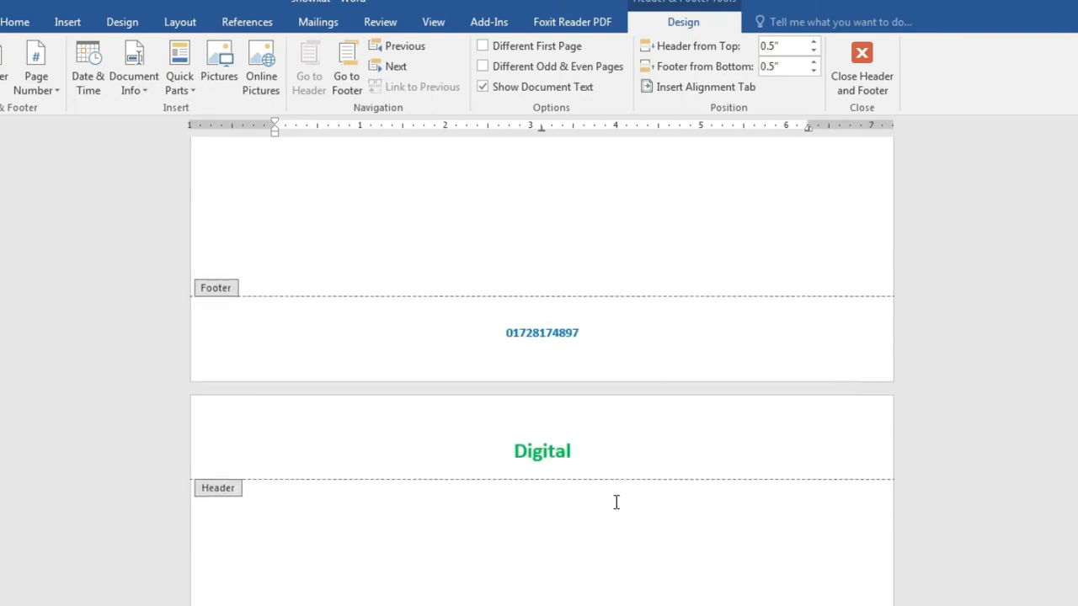
scroll(615, 503, "up", 10)
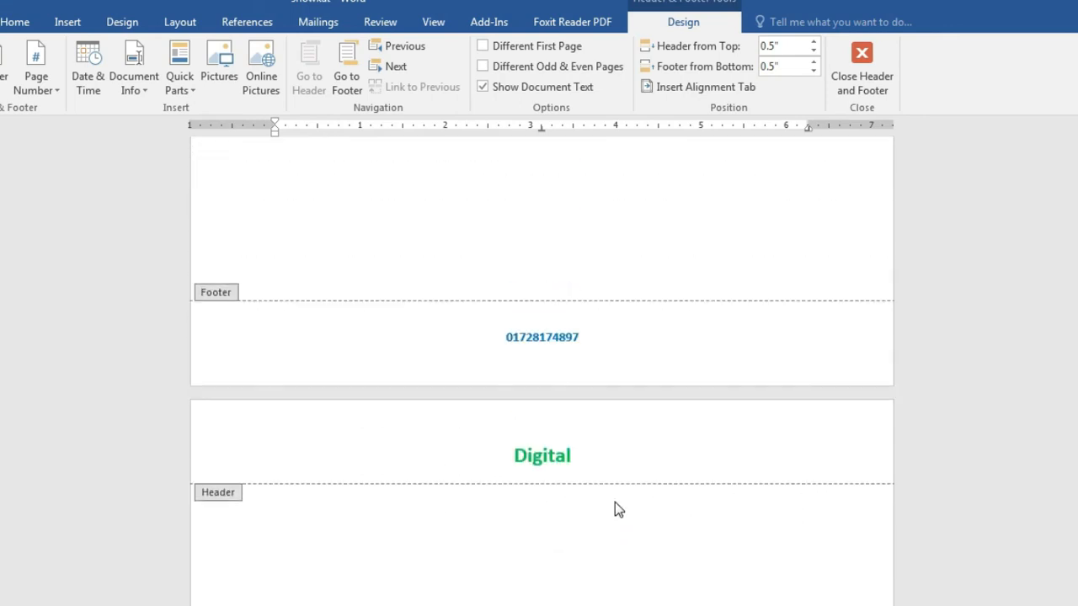
scroll(615, 503, "up", 10)
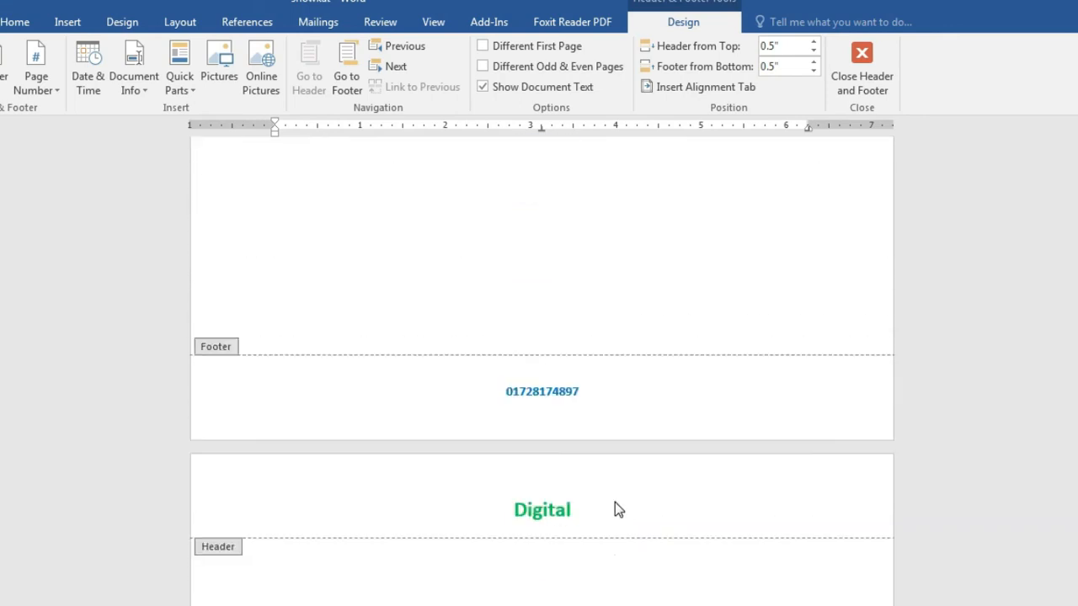
scroll(614, 509, "up", 1)
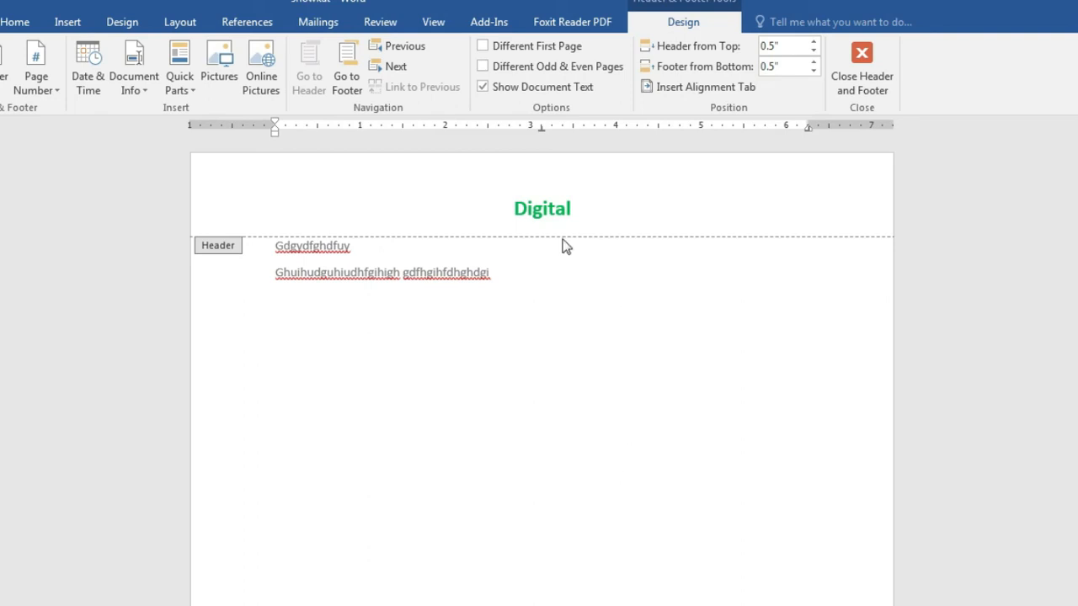
double_click(371, 295)
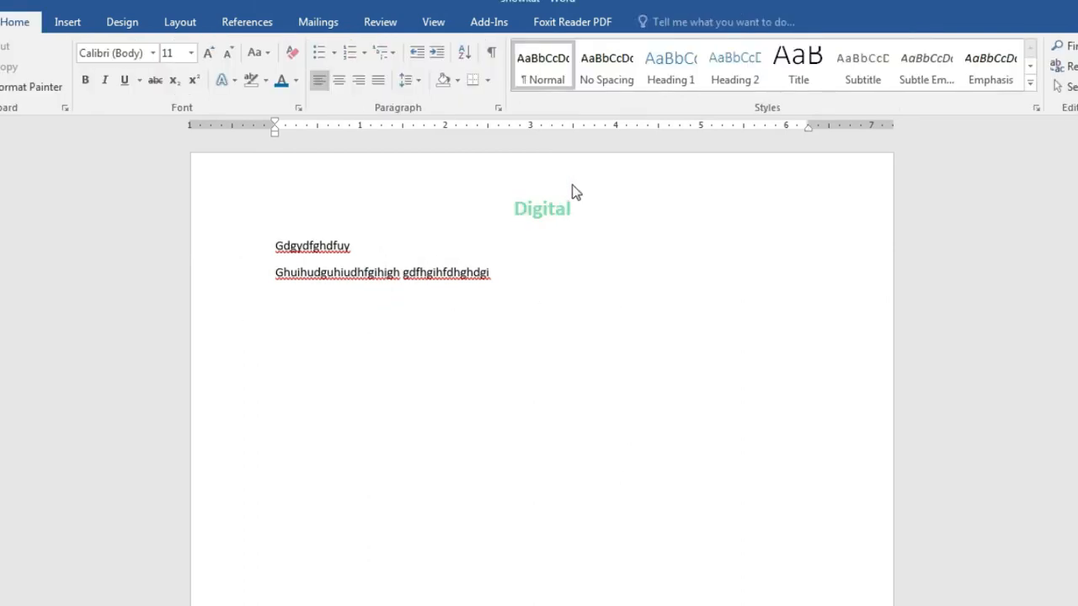
Step: Remove the Digital header using Header > Remove Header
scroll(684, 465, "down", 4)
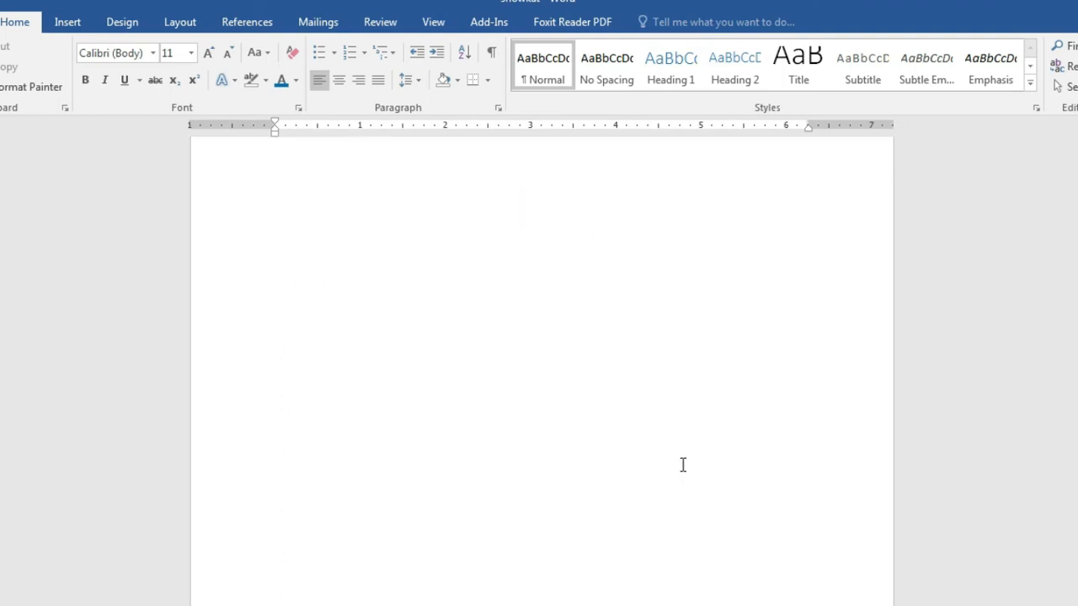
scroll(681, 465, "down", 3)
scroll(682, 465, "up", 8)
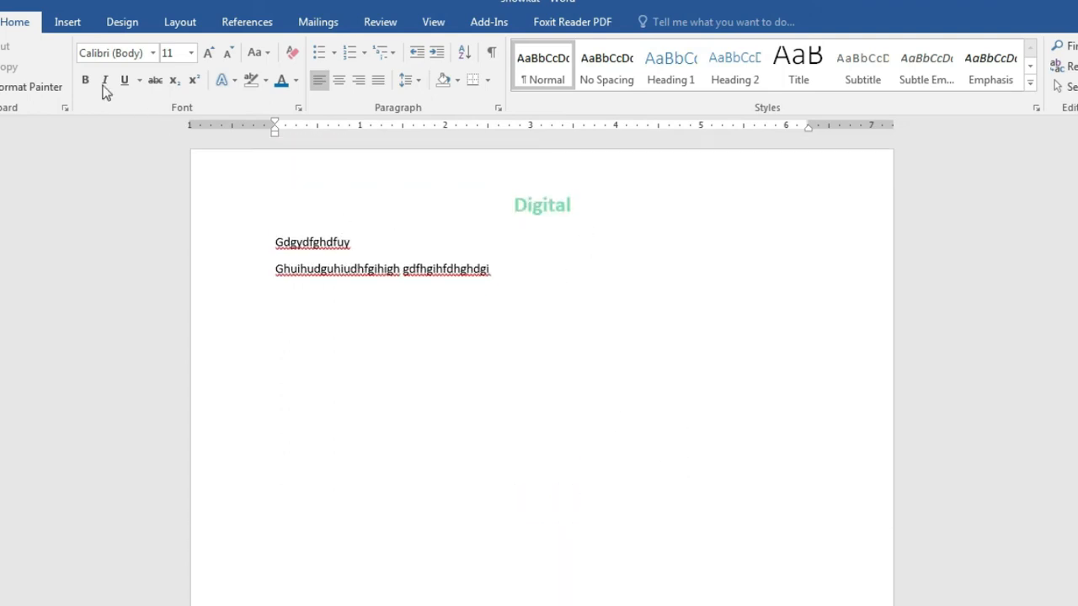
left_click(59, 23)
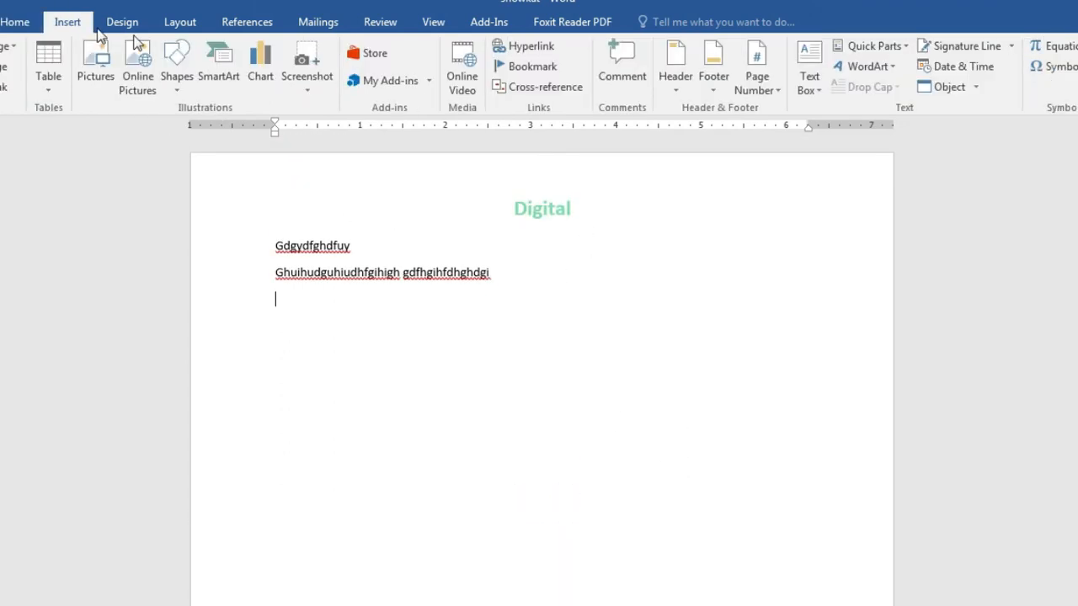
left_click(716, 84)
left_click(673, 88)
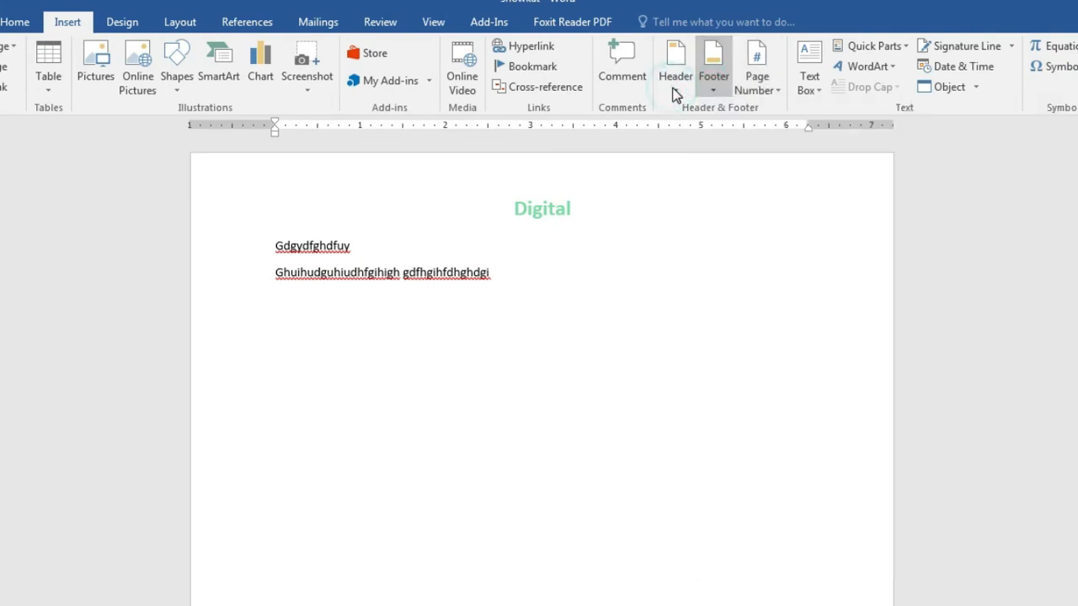
left_click(674, 88)
left_click(723, 539)
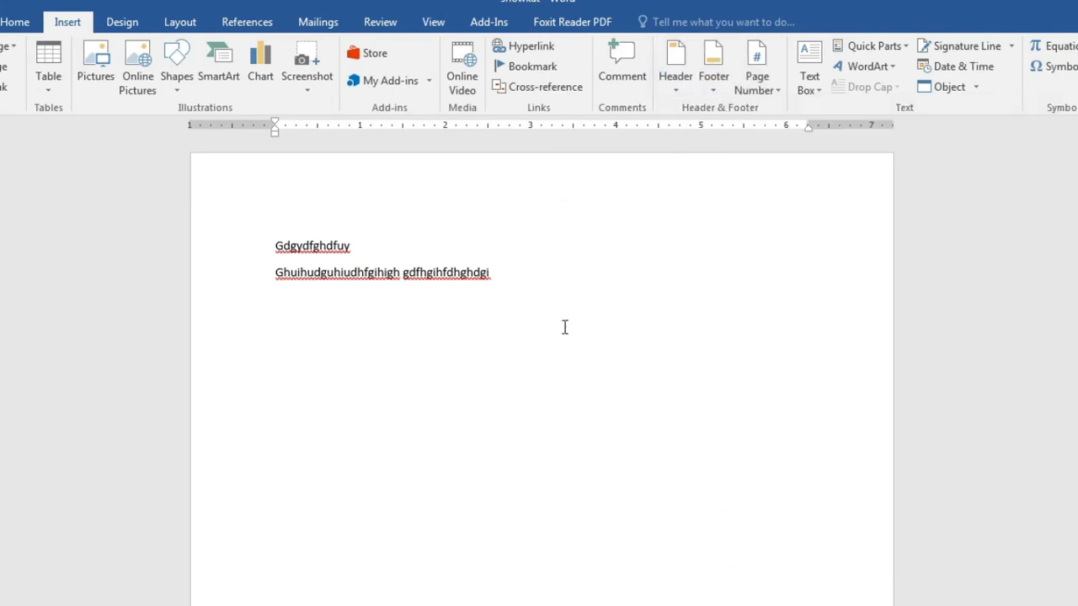
Step: Remove the phone-number footer using Footer > Remove Footer
scroll(631, 269, "down", 3)
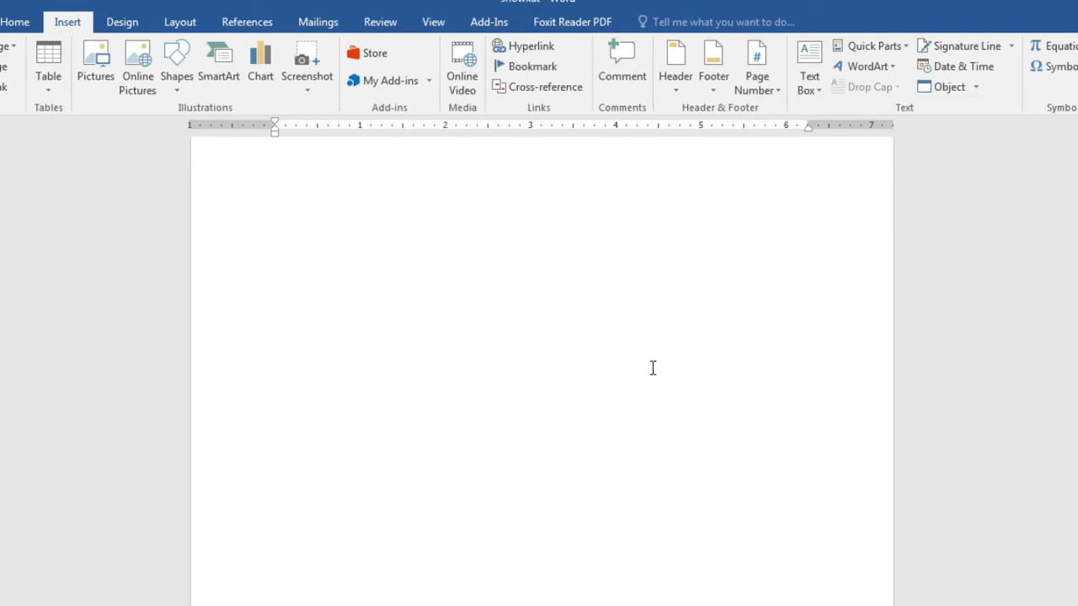
scroll(652, 368, "down", 2)
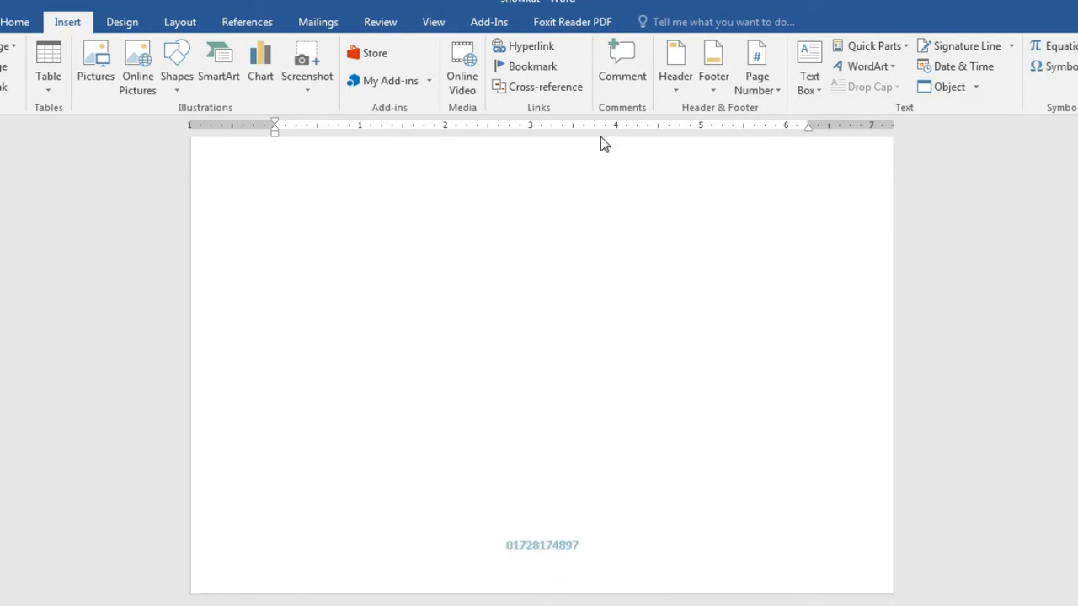
left_click(717, 87)
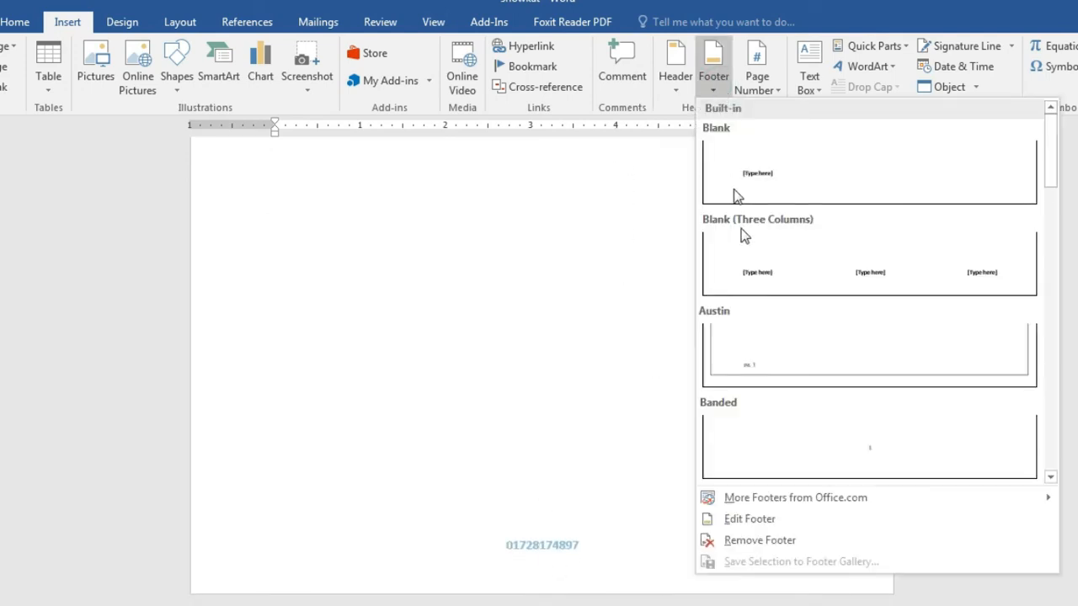
left_click(796, 539)
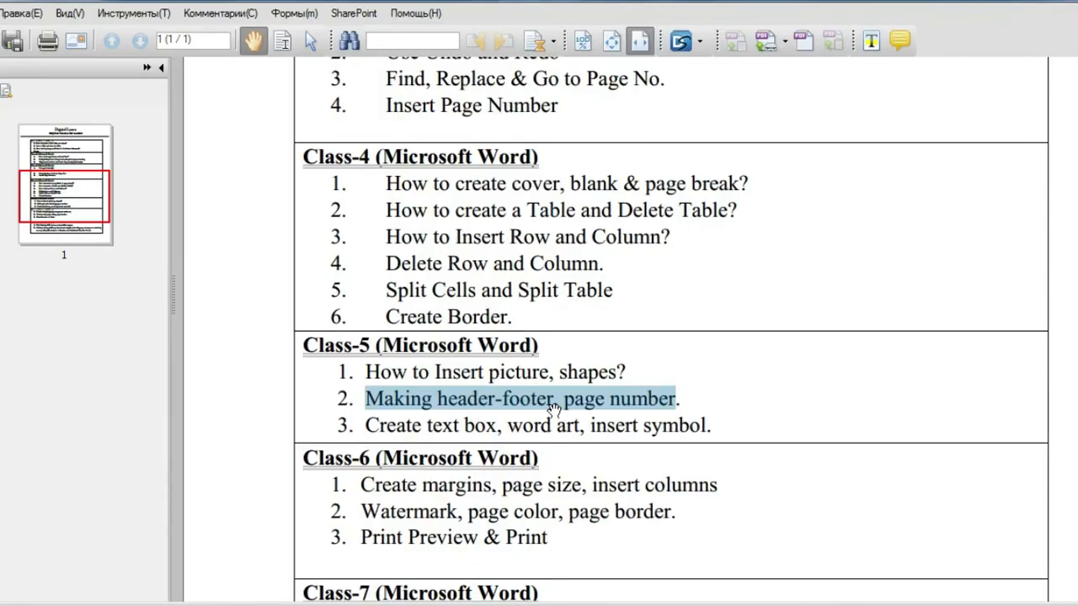
Step: Highlight the Insert Page Number topic in the syllabus's Class-3 list
left_click(578, 402)
left_click_drag(563, 401, 658, 405)
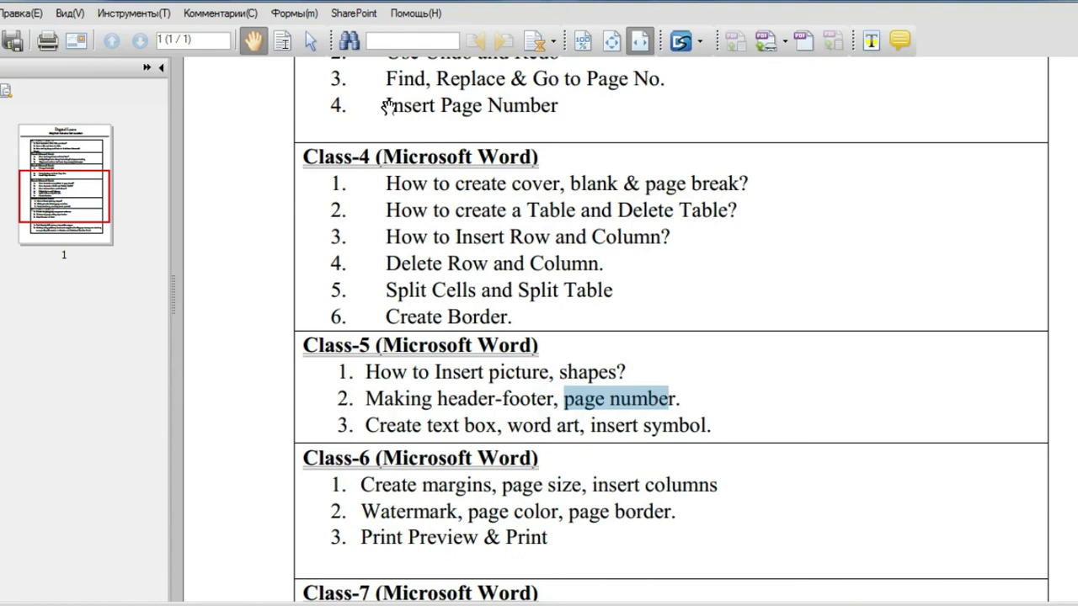
left_click_drag(393, 105, 489, 111)
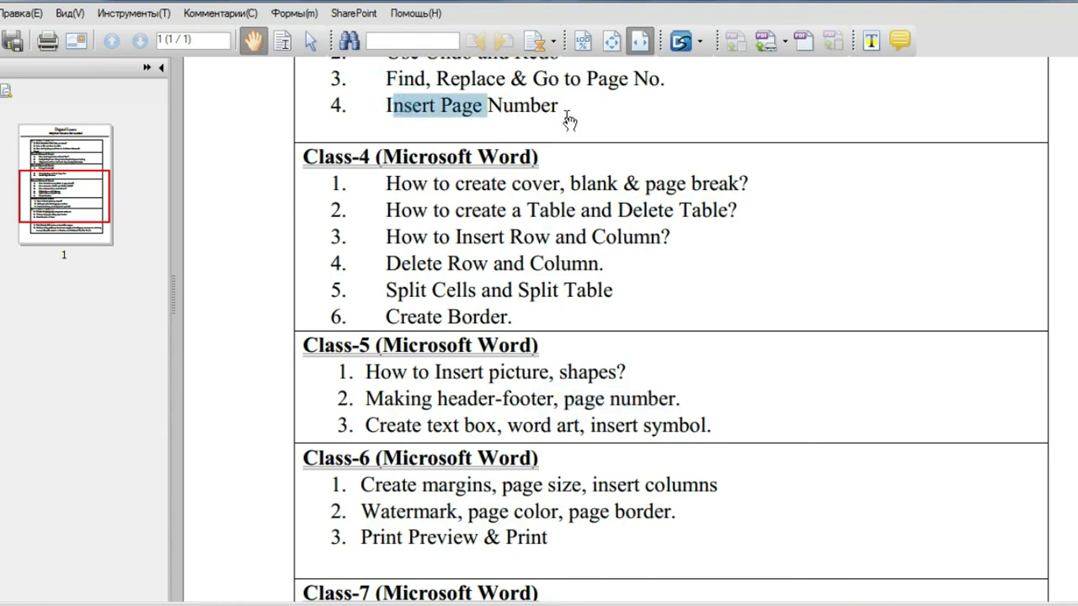
scroll(610, 202, "up", 3)
left_click(439, 239)
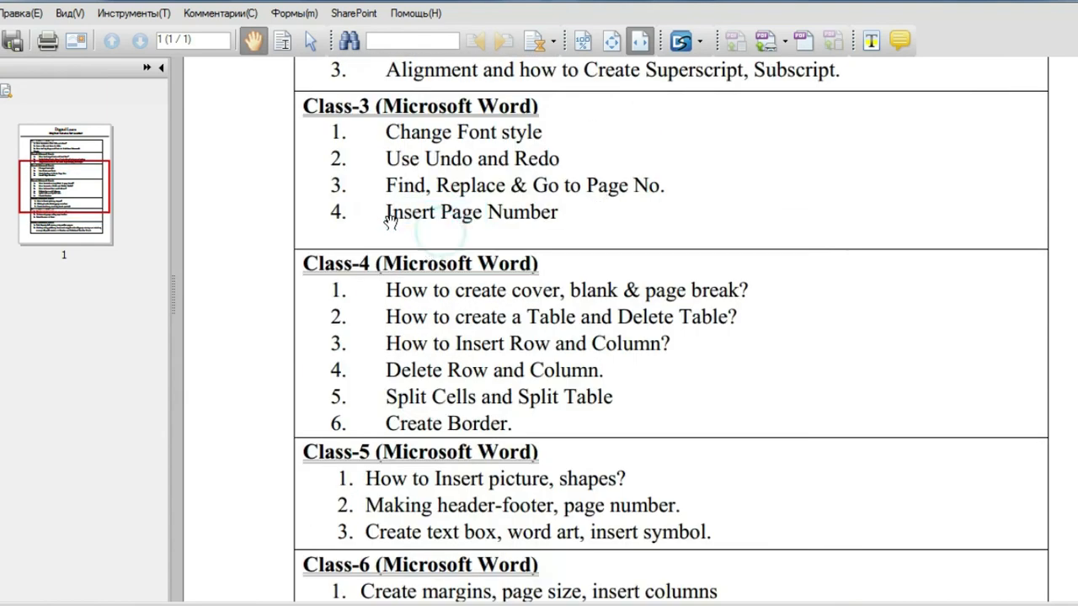
left_click_drag(388, 212, 562, 212)
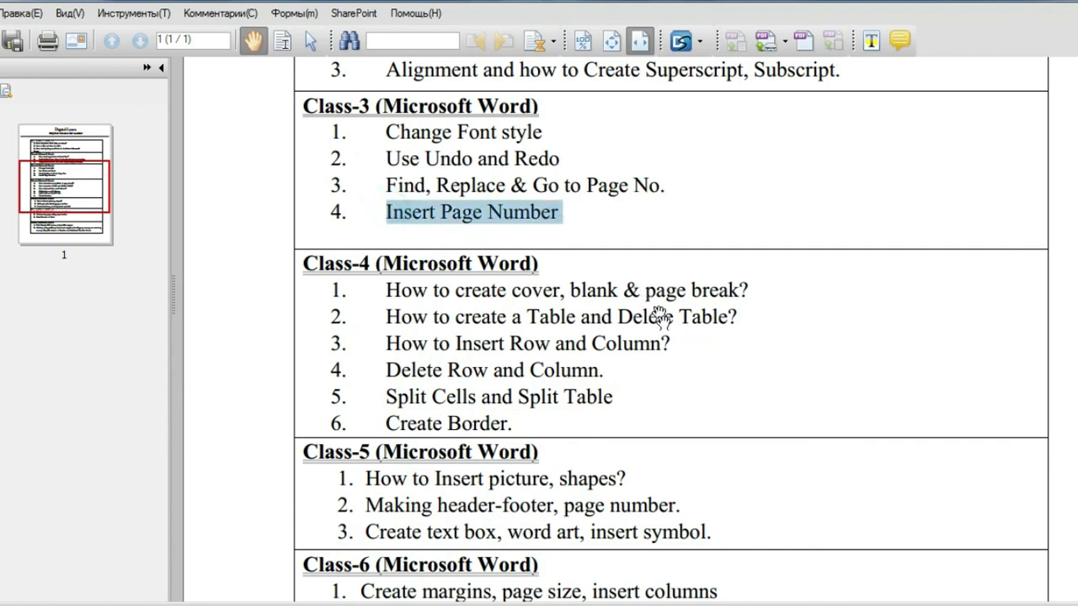
Step: Highlight the page number and Create text box topics in the Class-5 list
scroll(659, 316, "down", 4)
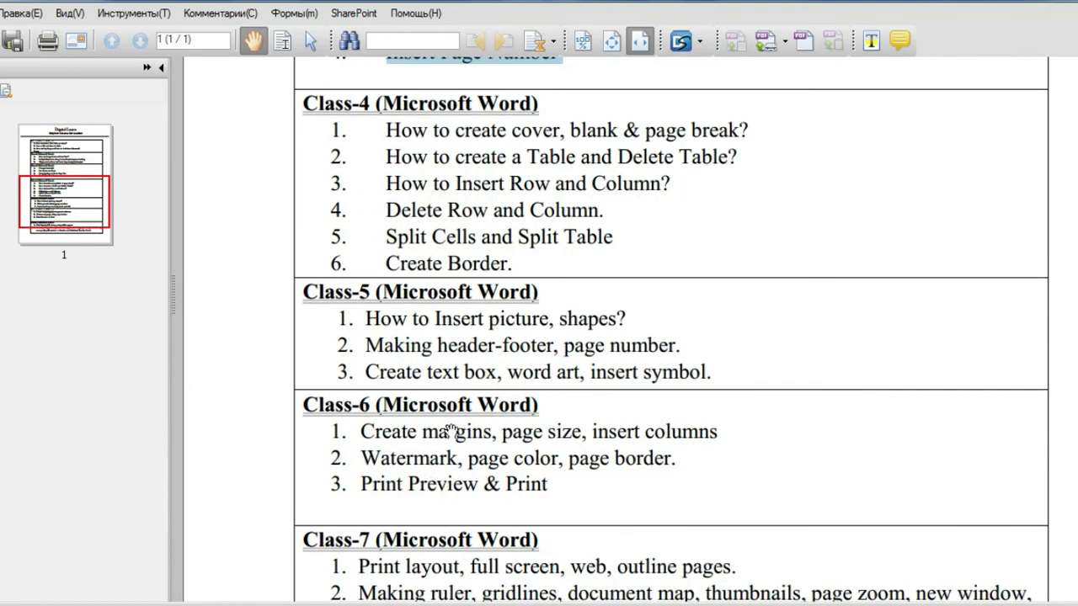
left_click_drag(560, 348, 682, 348)
left_click(570, 412)
left_click_drag(365, 372, 505, 379)
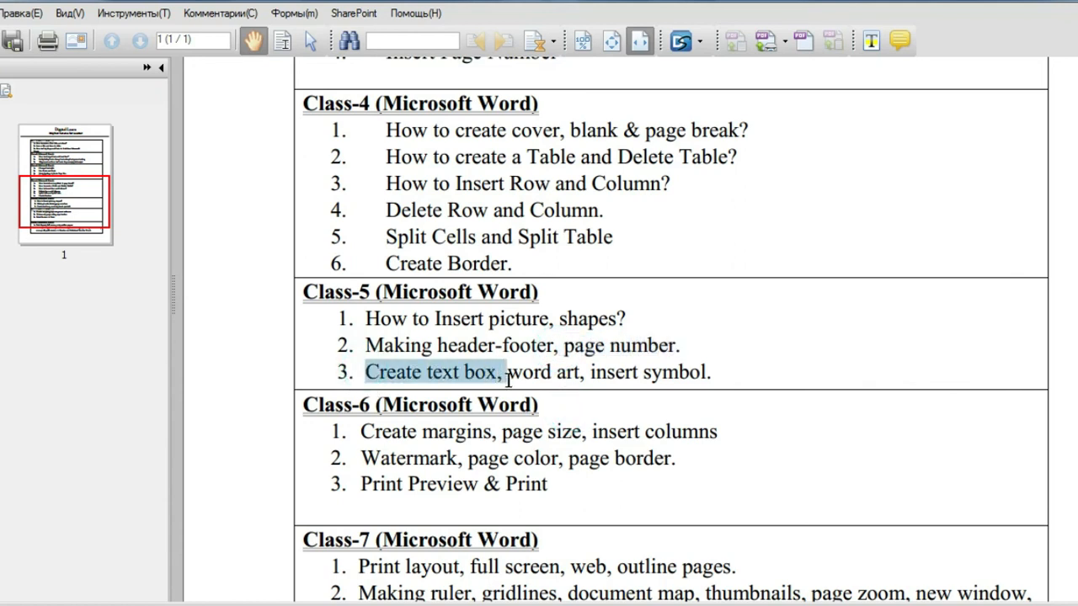
left_click_drag(511, 379, 722, 380)
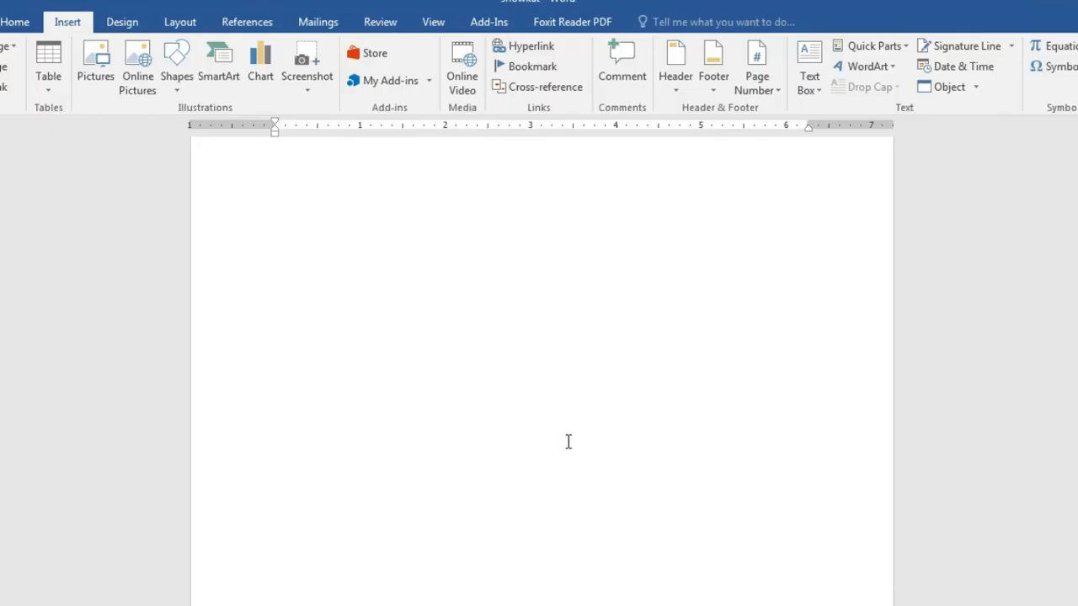
Step: Select all the document content with Ctrl+A and delete it
key("ctrl+a")
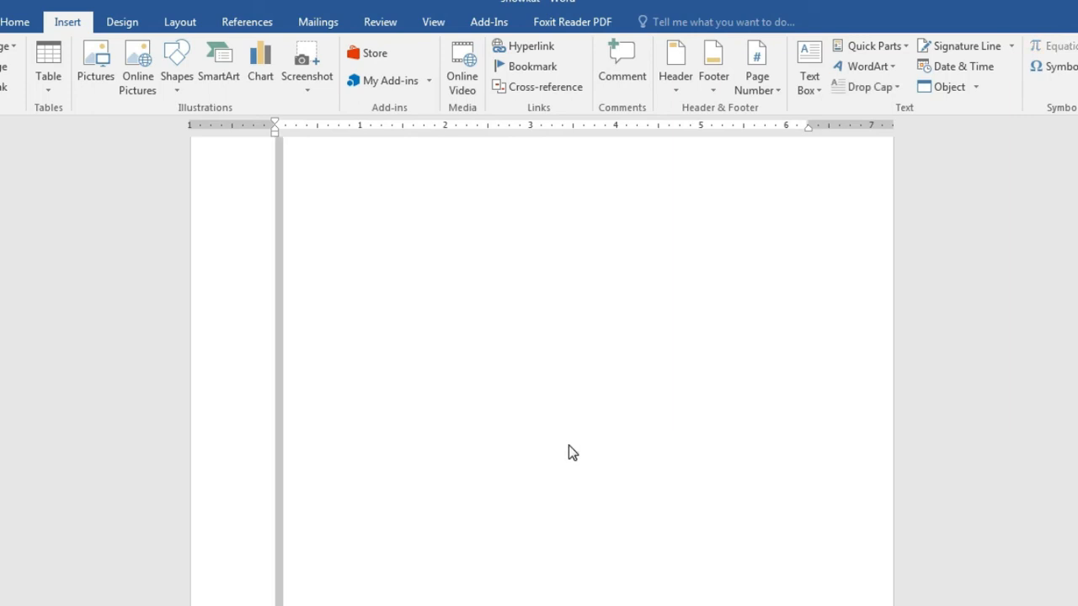
key("Delete")
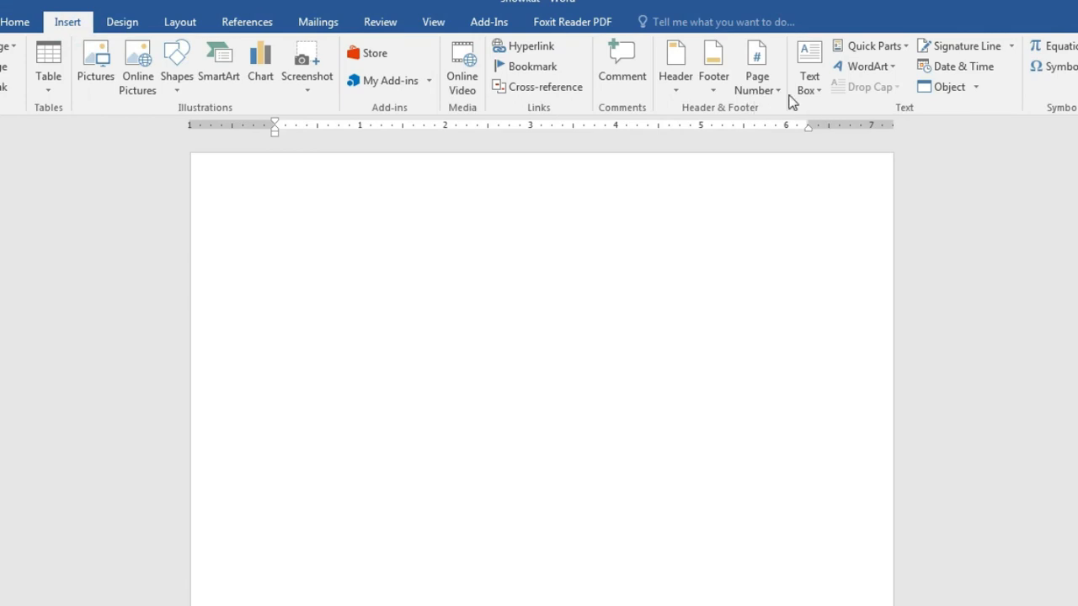
Step: Insert a Simple Text Box, type 'fghihdi' in it and narrow it to fit
left_click(806, 67)
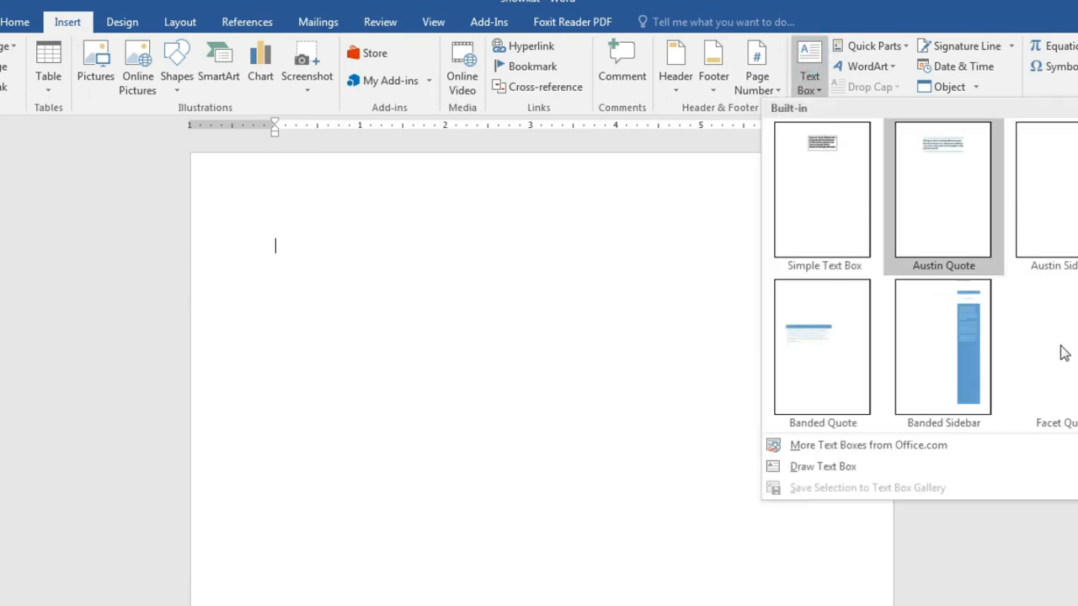
left_click(821, 190)
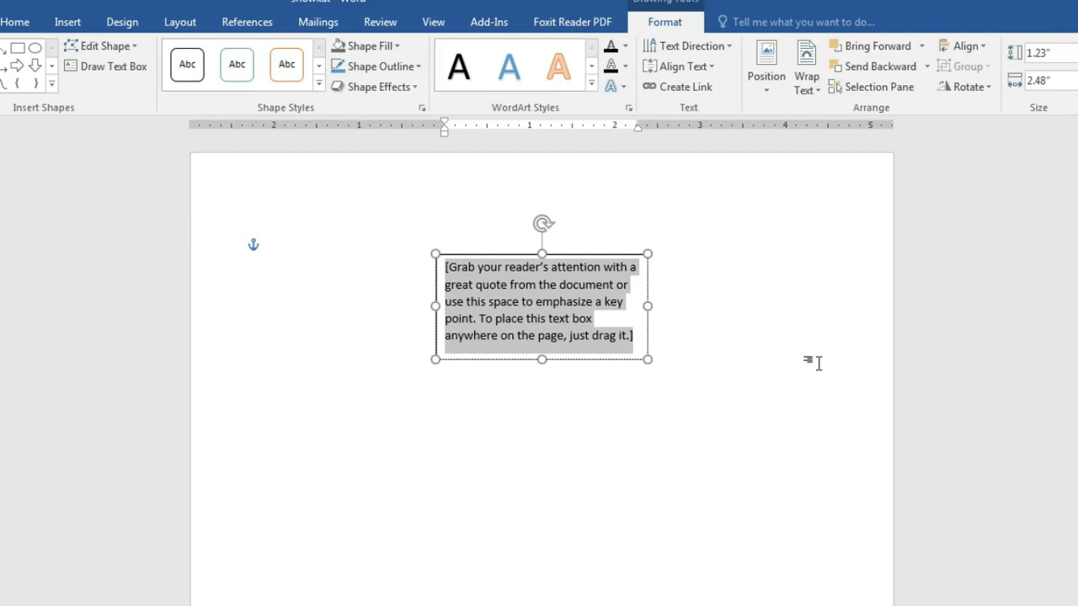
type("fghihdighhdhidfifdh")
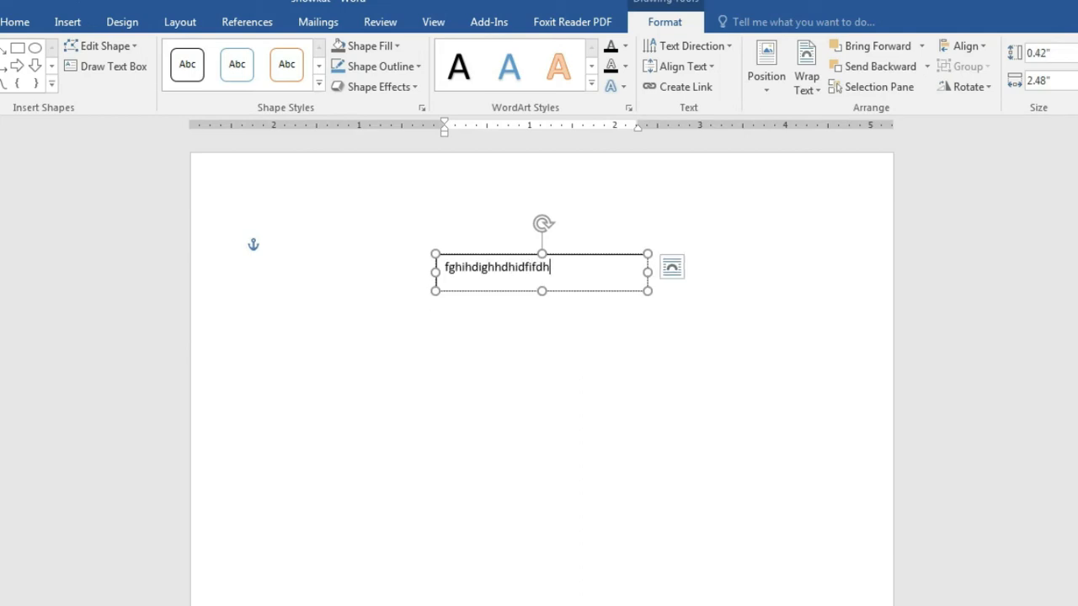
left_click_drag(647, 272, 561, 281)
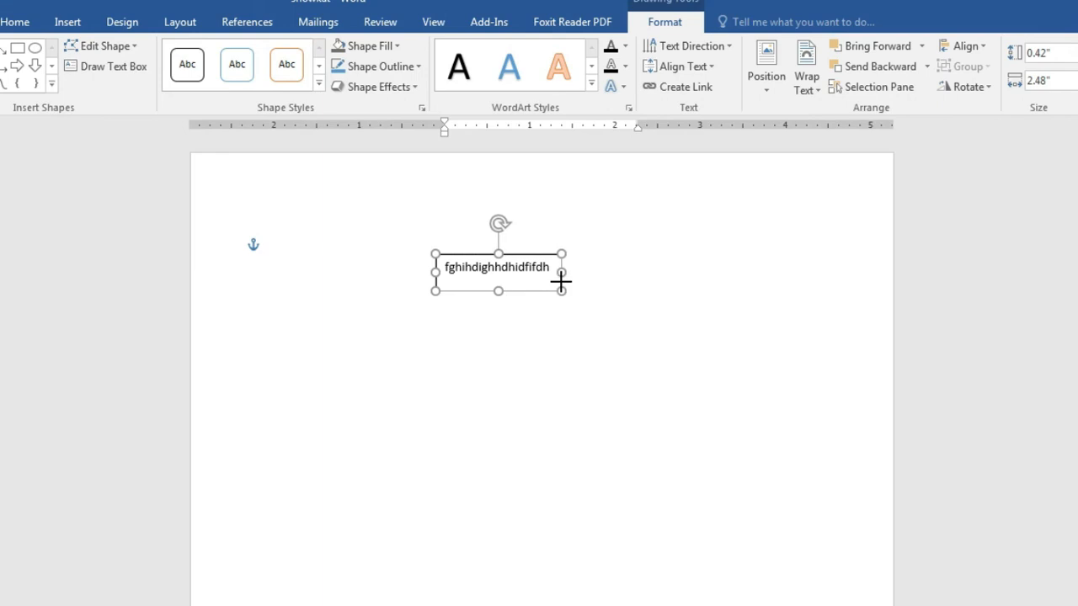
left_click(527, 362)
Step: Try moving the text box, then undo the move and deselect it
left_click(503, 251)
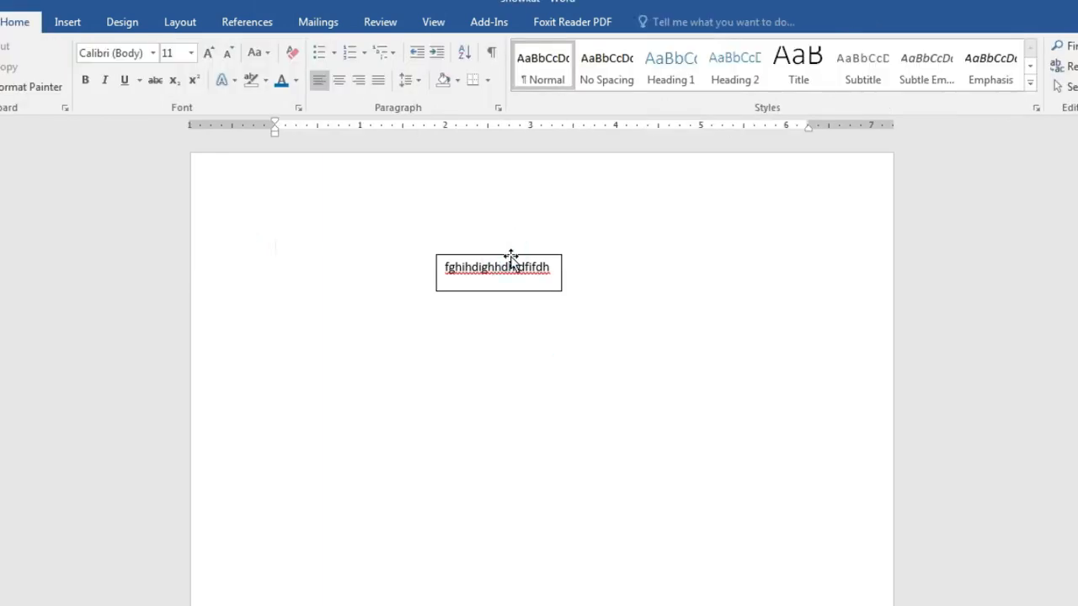
left_click_drag(511, 256, 594, 459)
left_click_drag(732, 443, 748, 361)
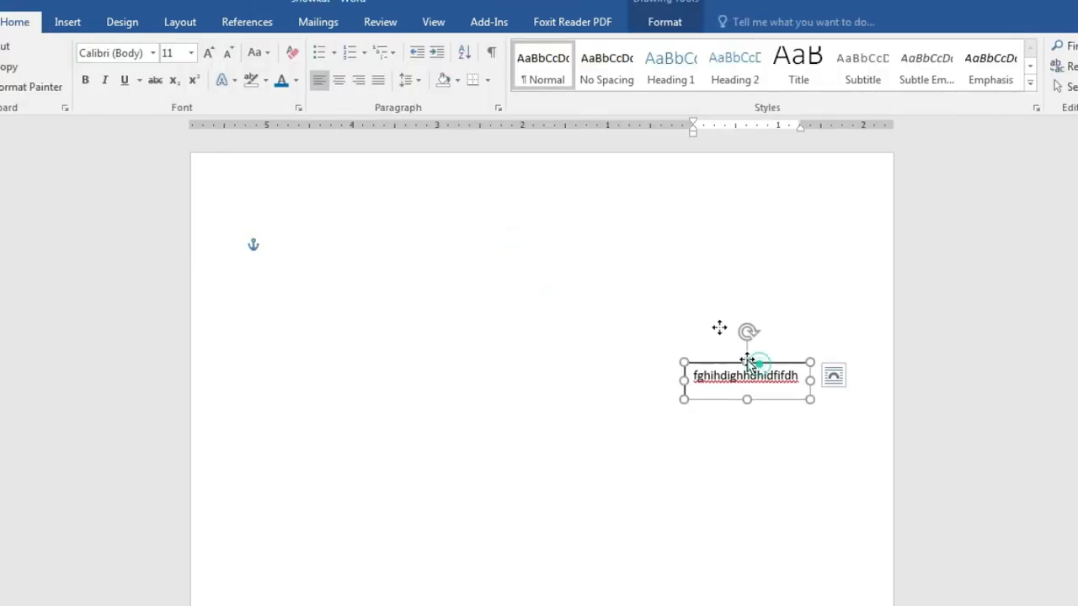
key("ctrl+z")
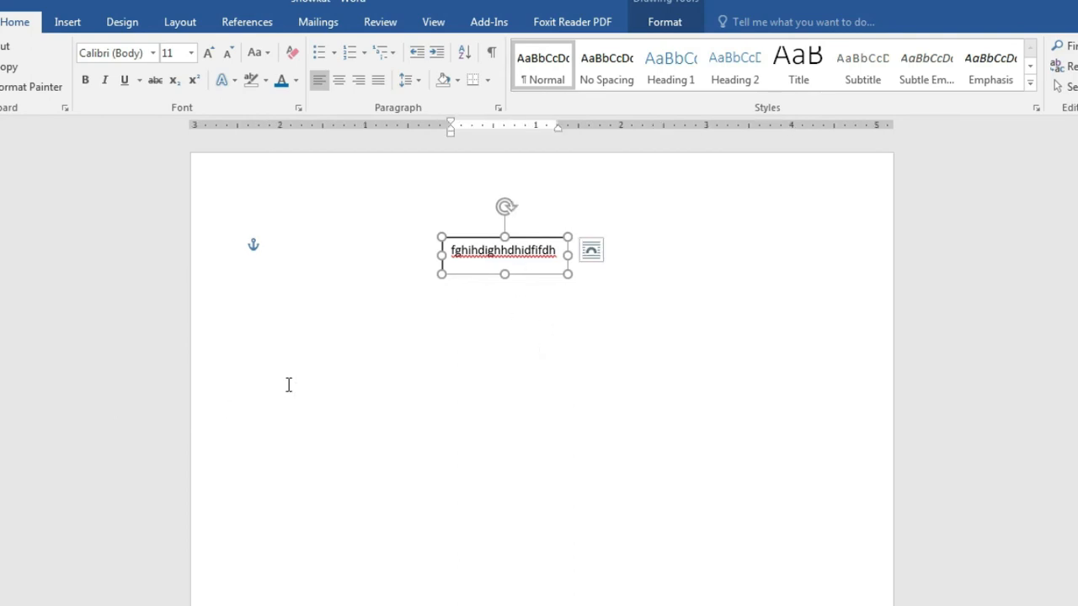
left_click(296, 370)
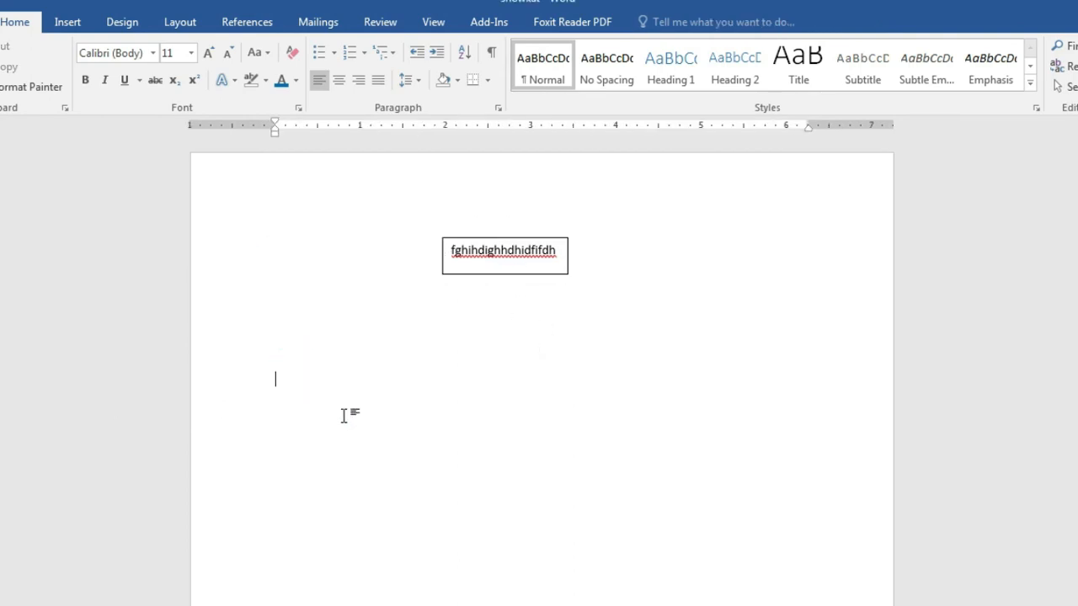
Step: Type the 'My name is' sentence, then select it and cut it from the page
type("My name is showkat")
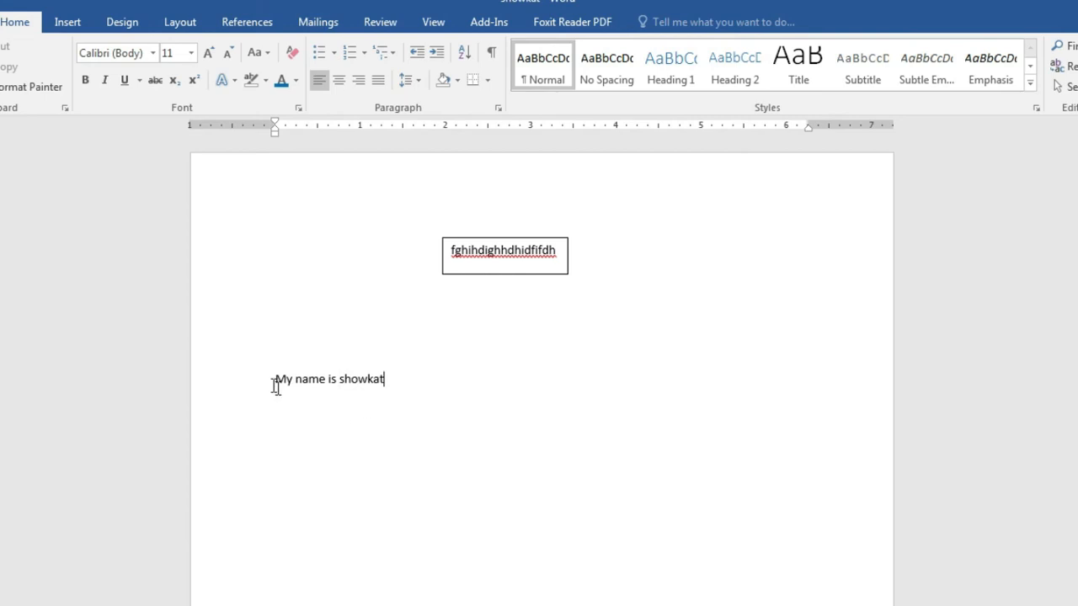
left_click_drag(273, 379, 393, 390)
right_click(352, 394)
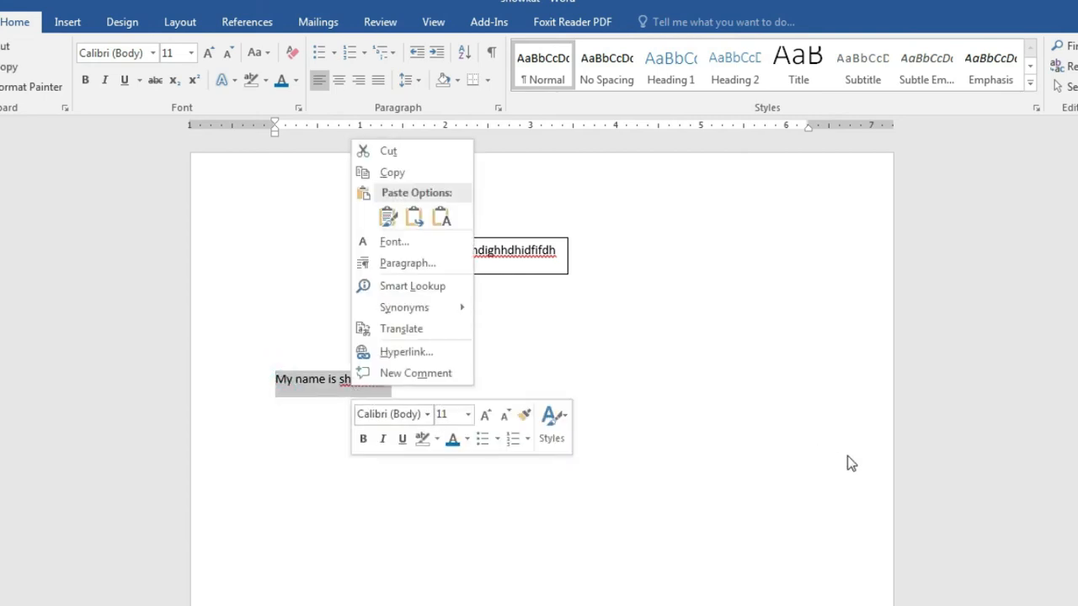
left_click(720, 477)
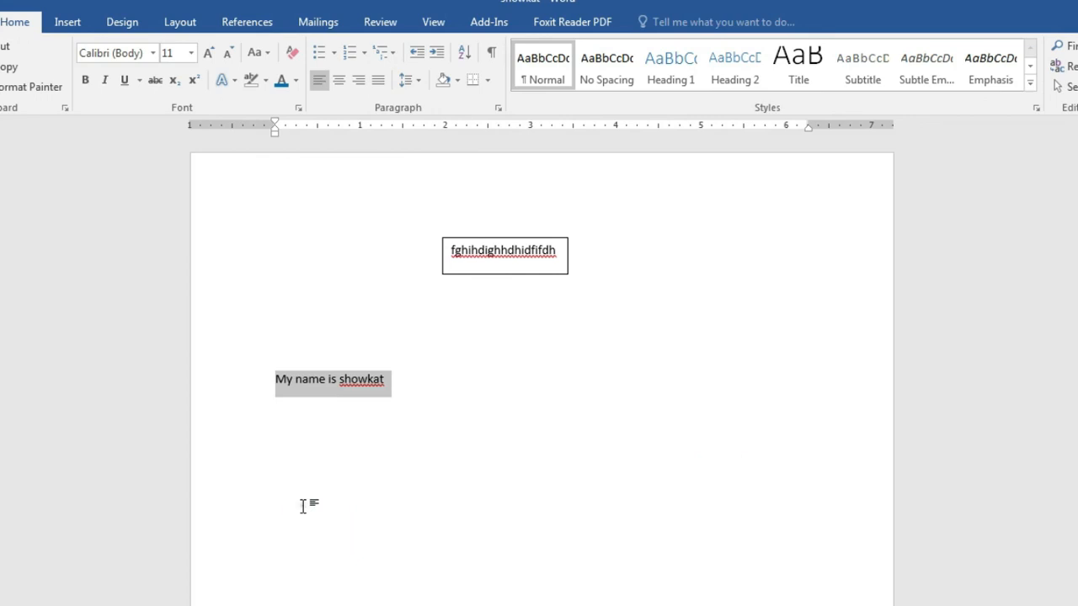
left_click(302, 506)
left_click(272, 381)
left_click_drag(316, 387, 424, 387)
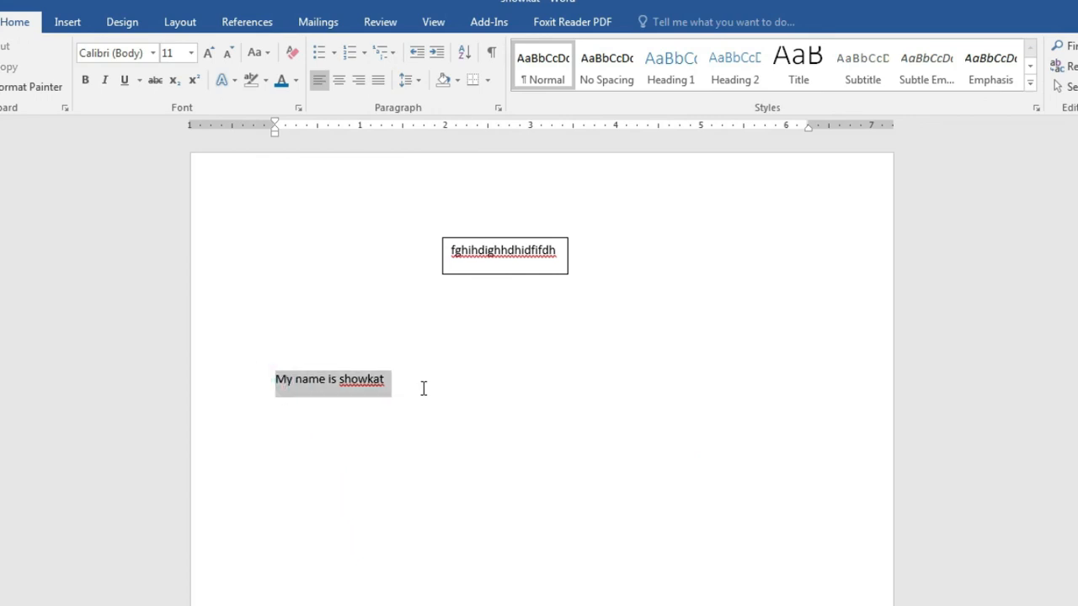
right_click(349, 387)
left_click(389, 151)
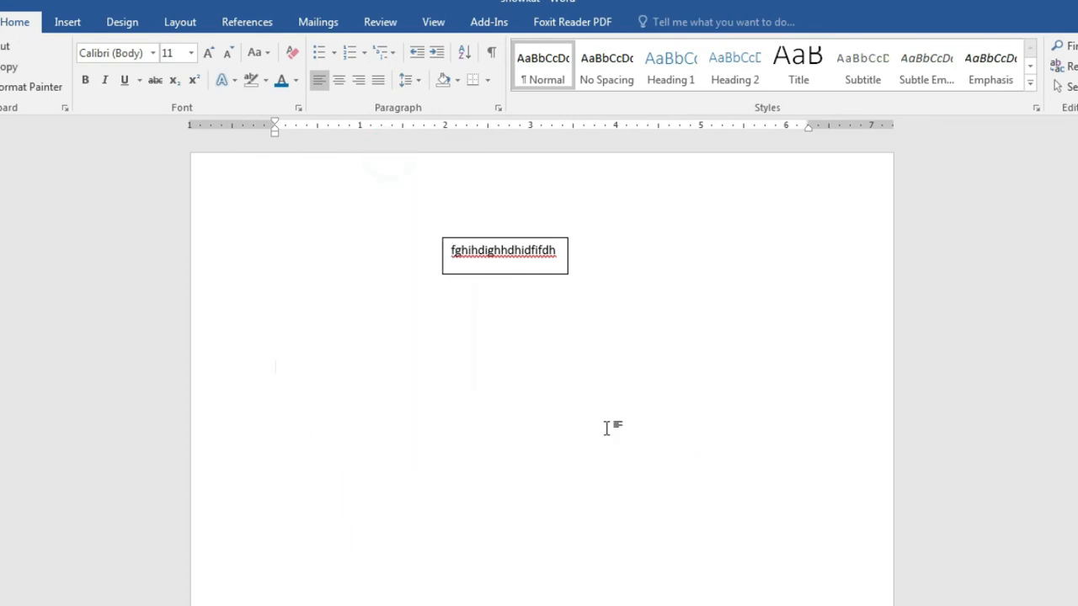
Step: Paste the sentence back onto the first line, keeping source formatting
double_click(696, 423)
left_click(697, 428)
right_click(689, 433)
left_click(725, 263)
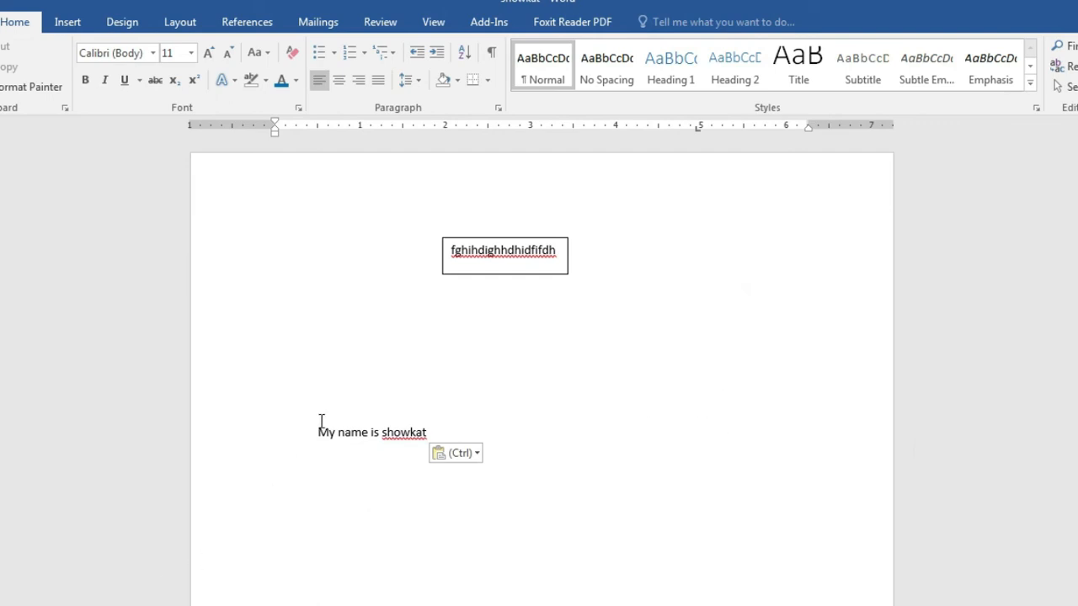
left_click_drag(317, 432, 421, 436)
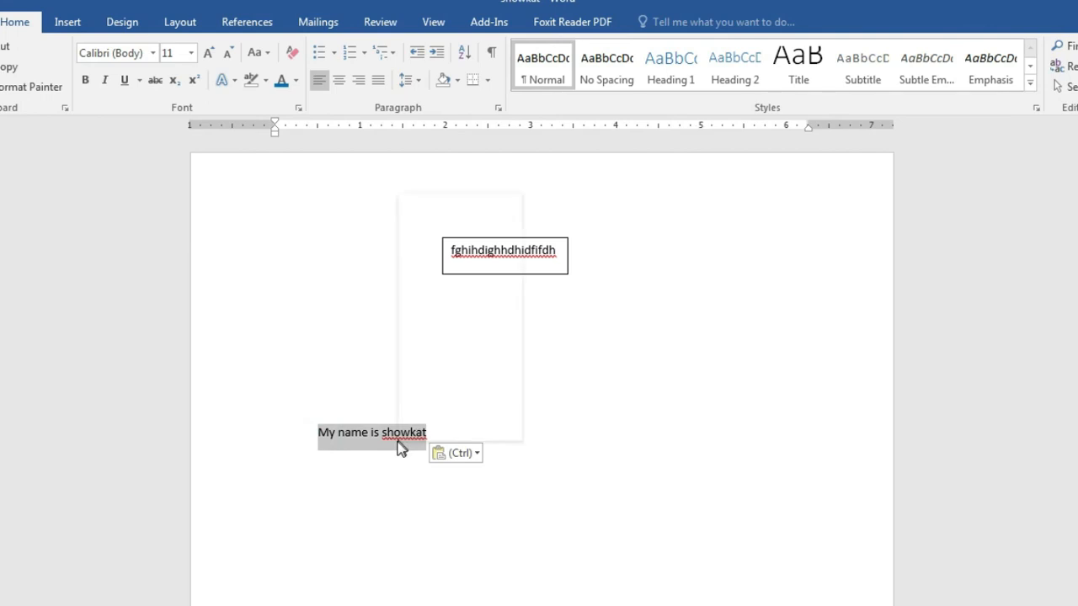
right_click(400, 448)
left_click(445, 206)
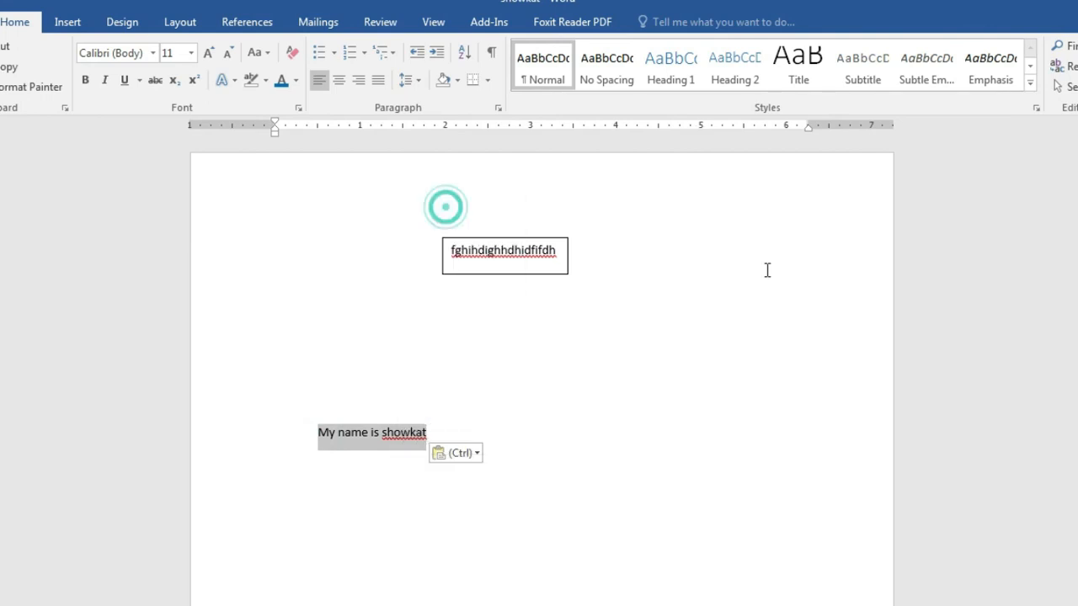
double_click(764, 236)
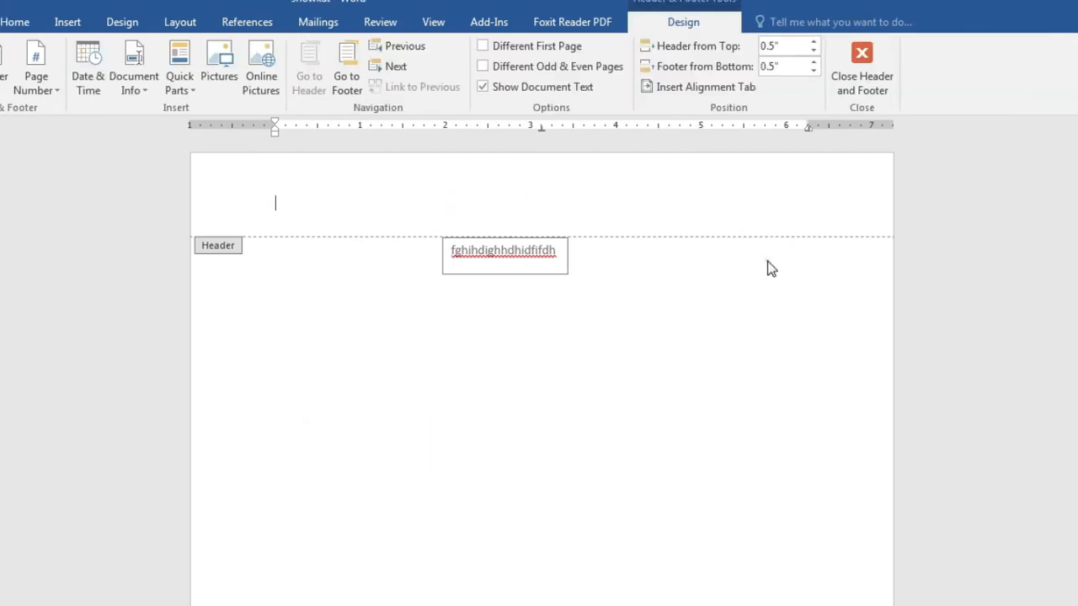
double_click(769, 261)
right_click(769, 261)
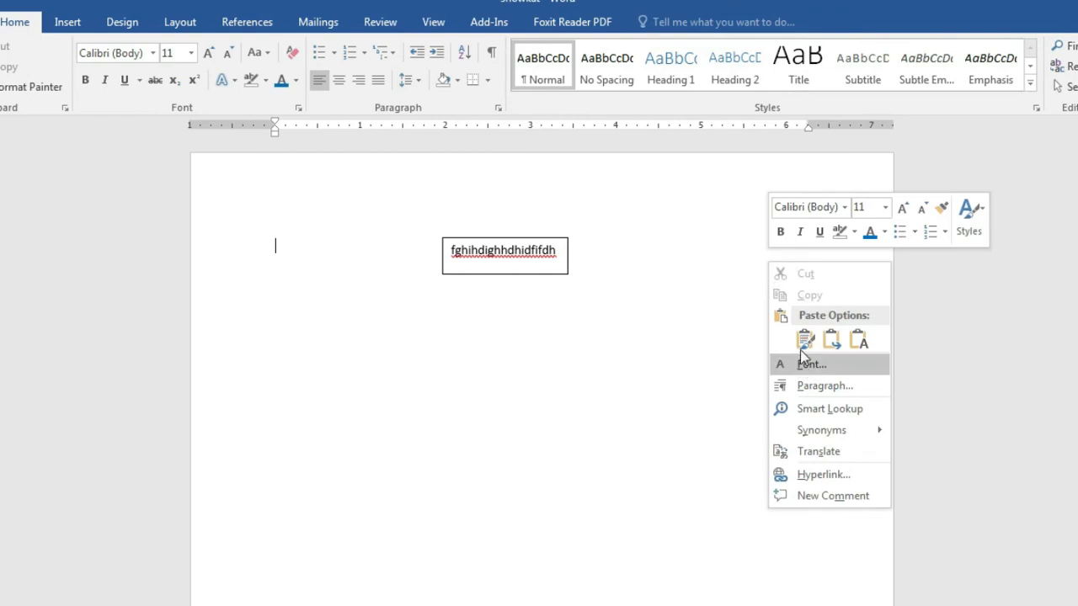
left_click(802, 344)
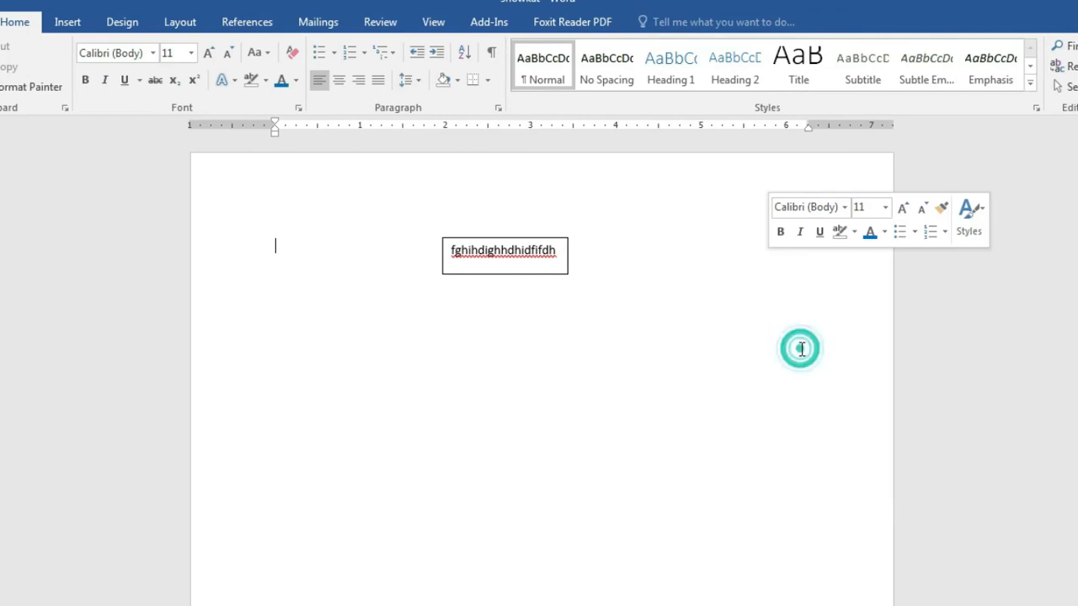
Step: Delete the filler text box and cut the name sentence off the page
left_click(560, 244)
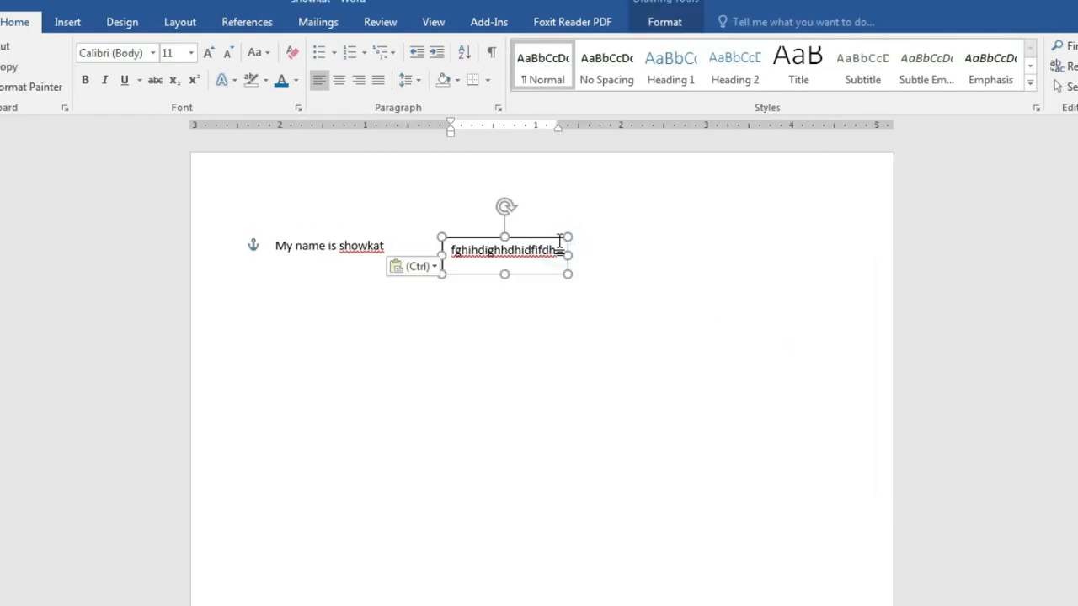
key("Delete")
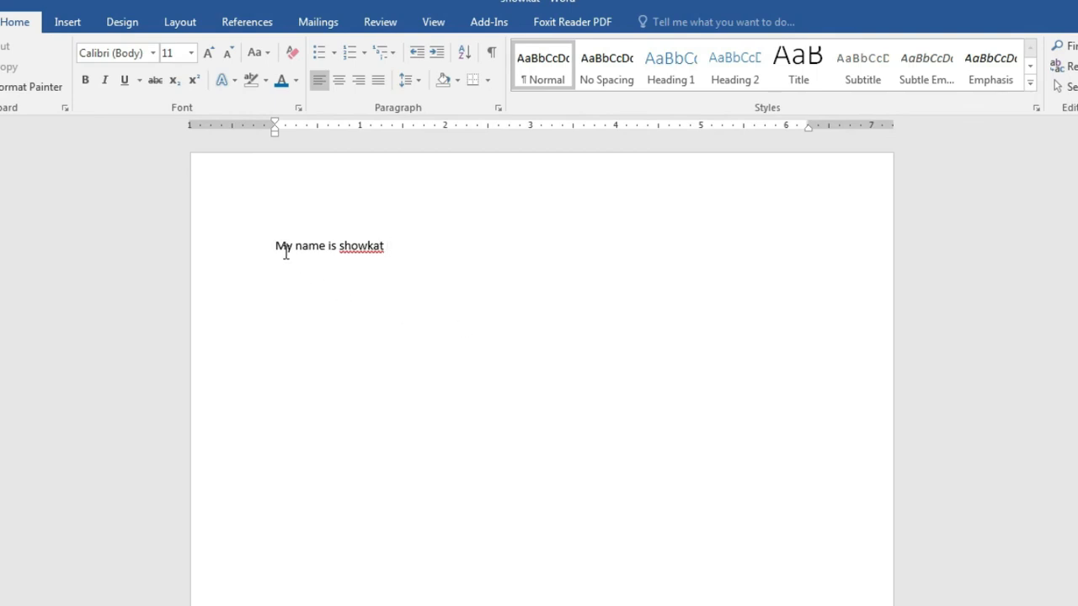
left_click_drag(278, 246, 370, 248)
right_click(368, 249)
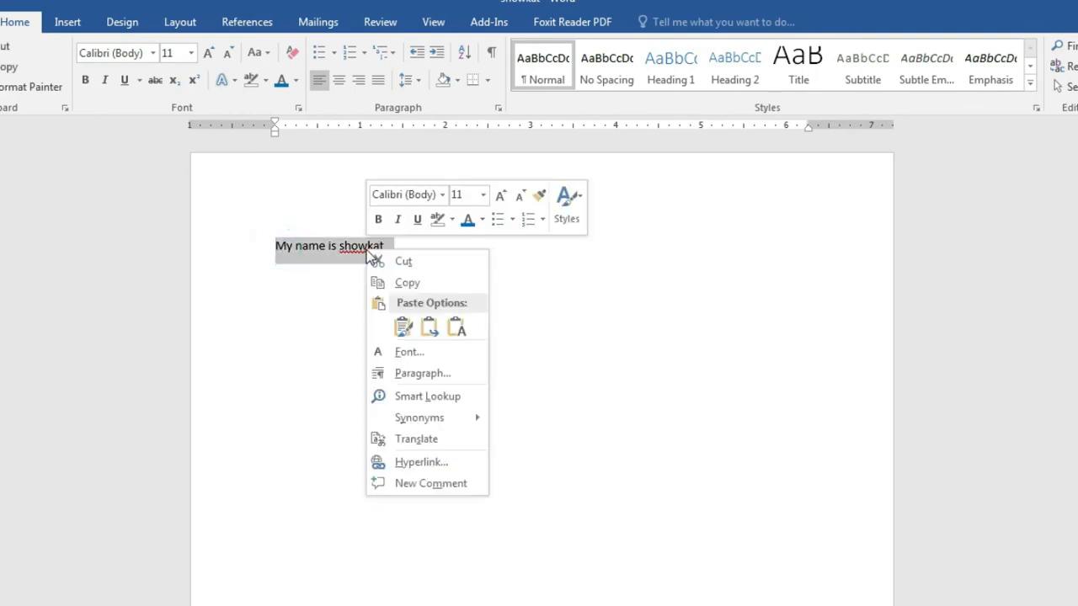
left_click(406, 262)
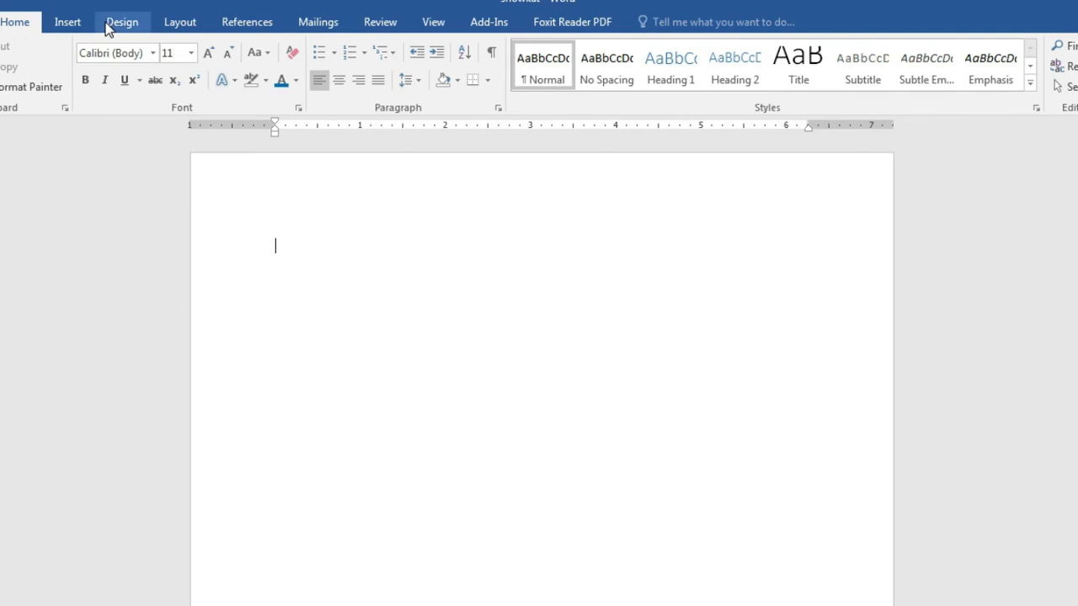
Step: Insert a Simple Text Box and paste over its placeholder, undoing a trial resize
left_click(78, 22)
left_click(811, 67)
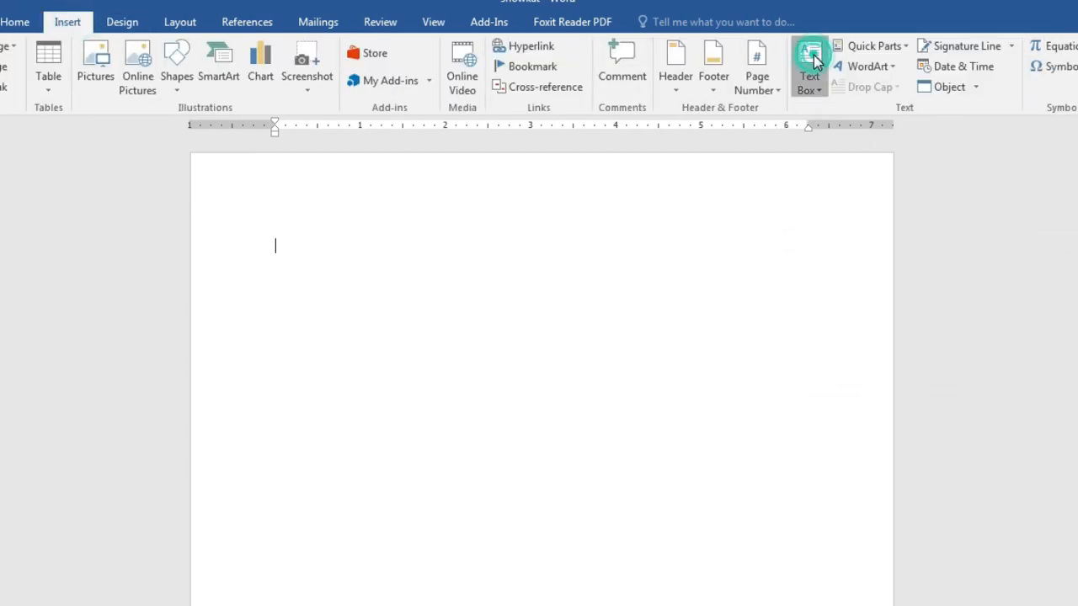
left_click(840, 185)
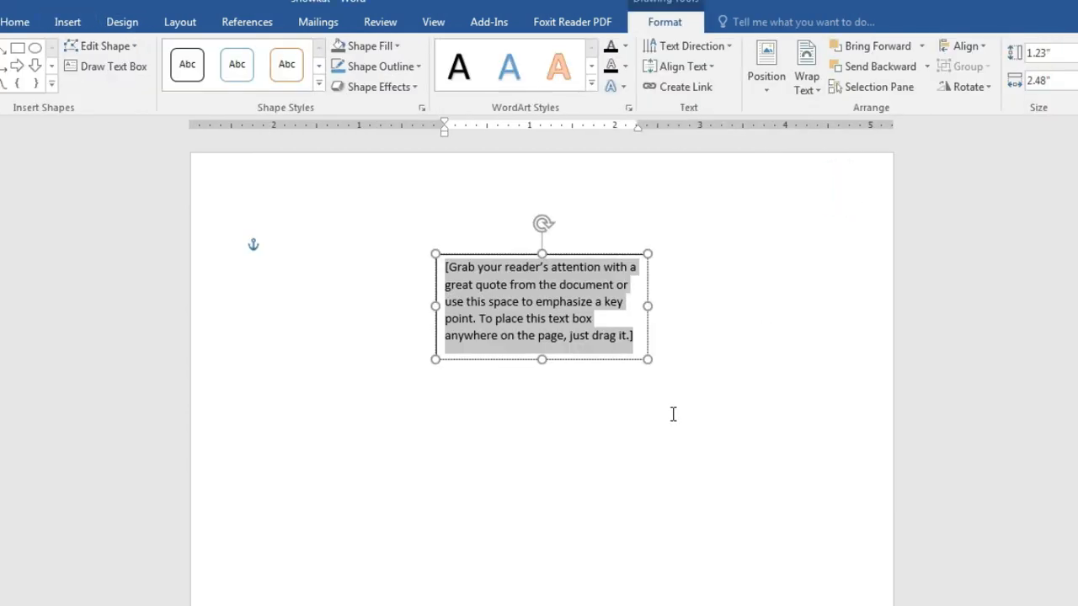
left_click(596, 329)
key("ctrl+v")
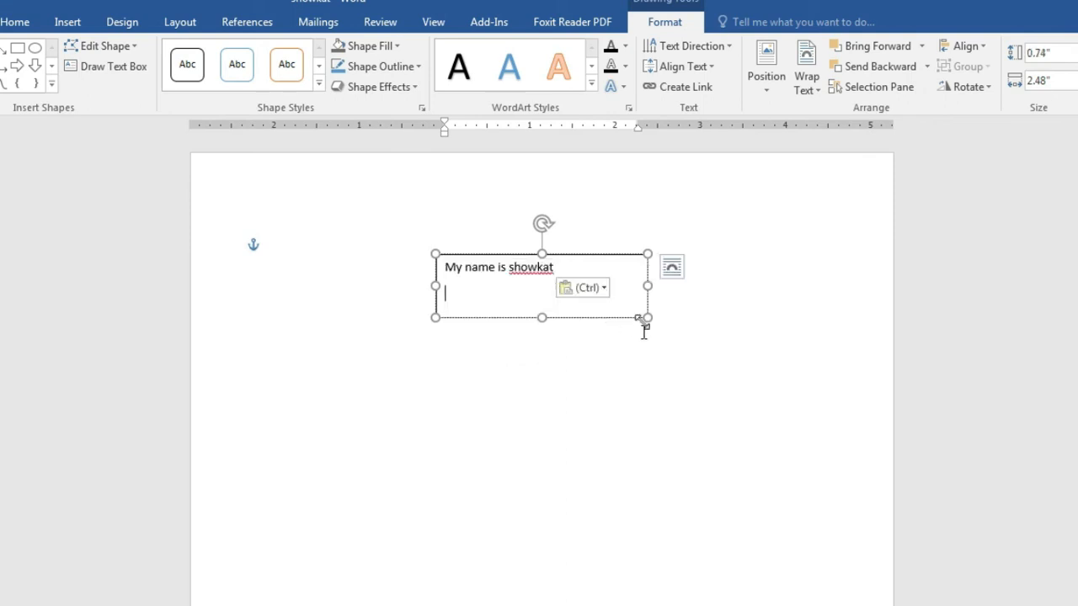
left_click_drag(645, 313, 617, 295)
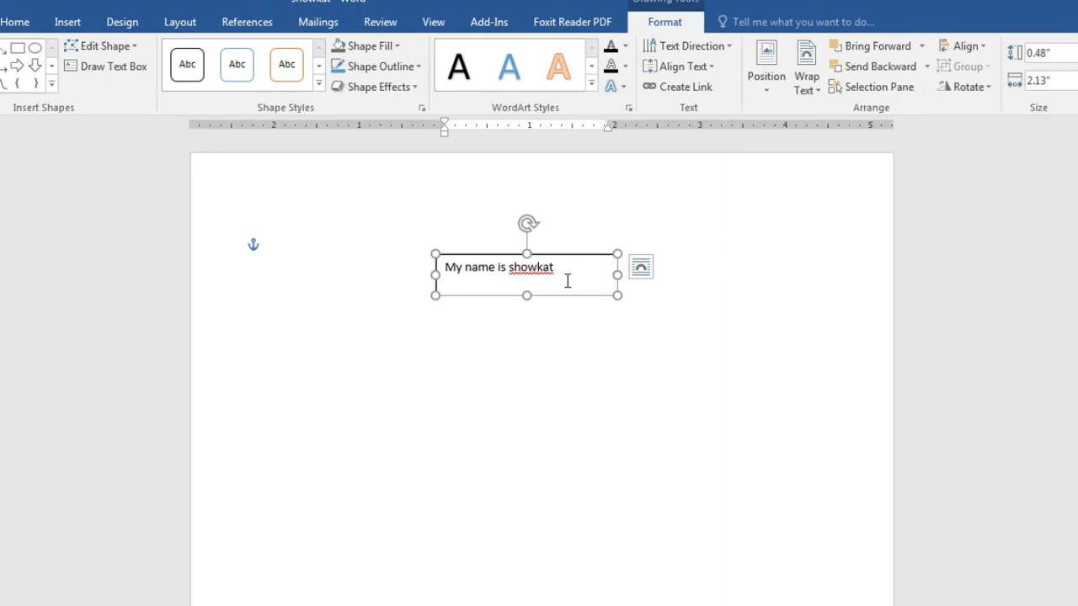
key("ctrl+z")
key("ctrl+z")
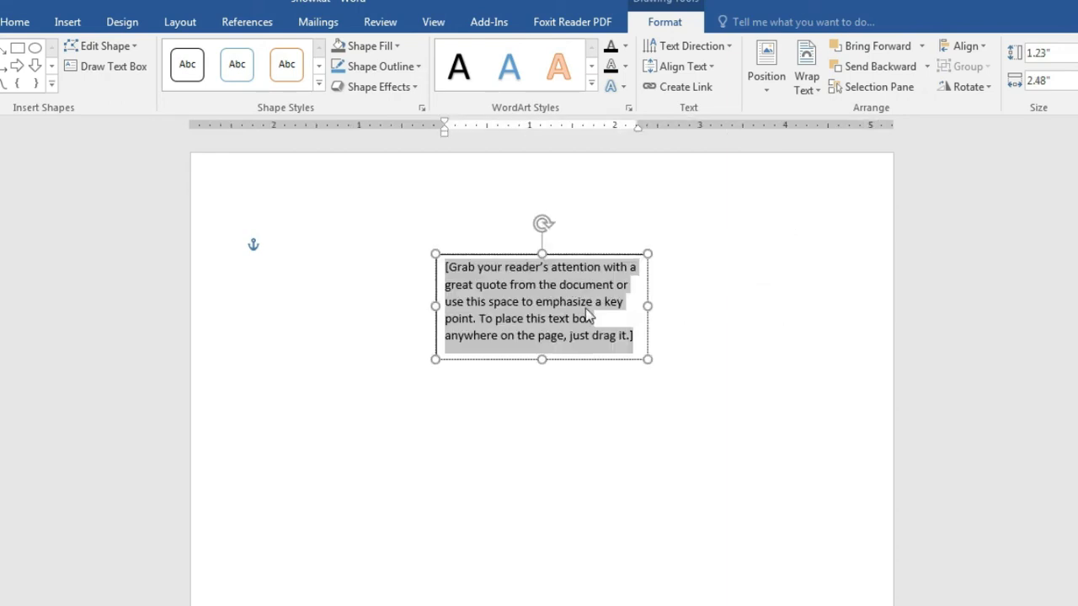
left_click(639, 426)
Step: Replace the placeholder with the pasted sentence (Keep Source Formatting) and shrink the box to one line
left_click(540, 293)
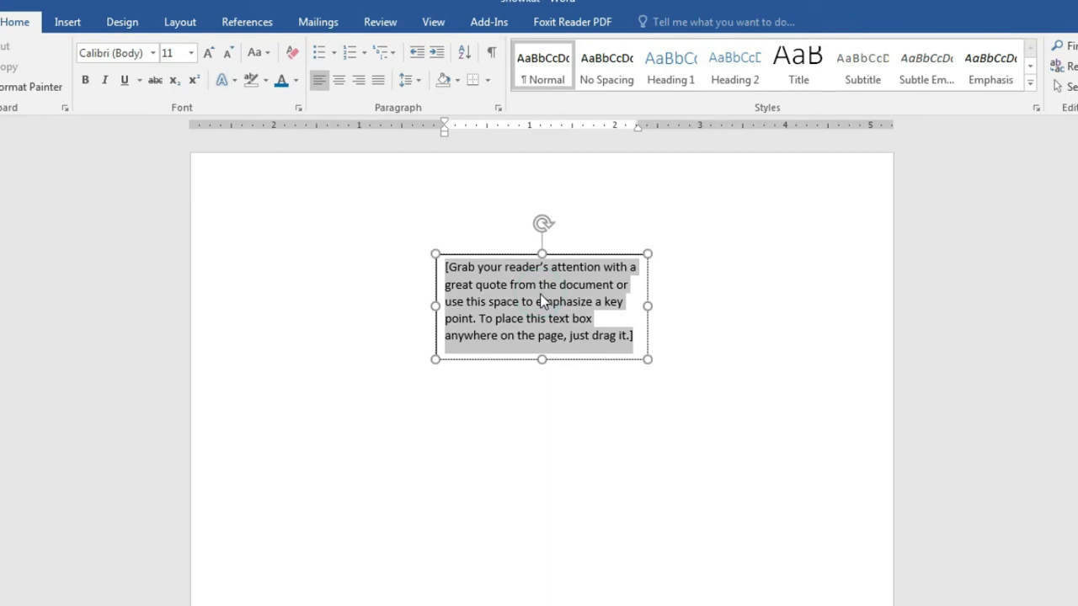
key("Delete")
right_click(470, 272)
left_click(514, 345)
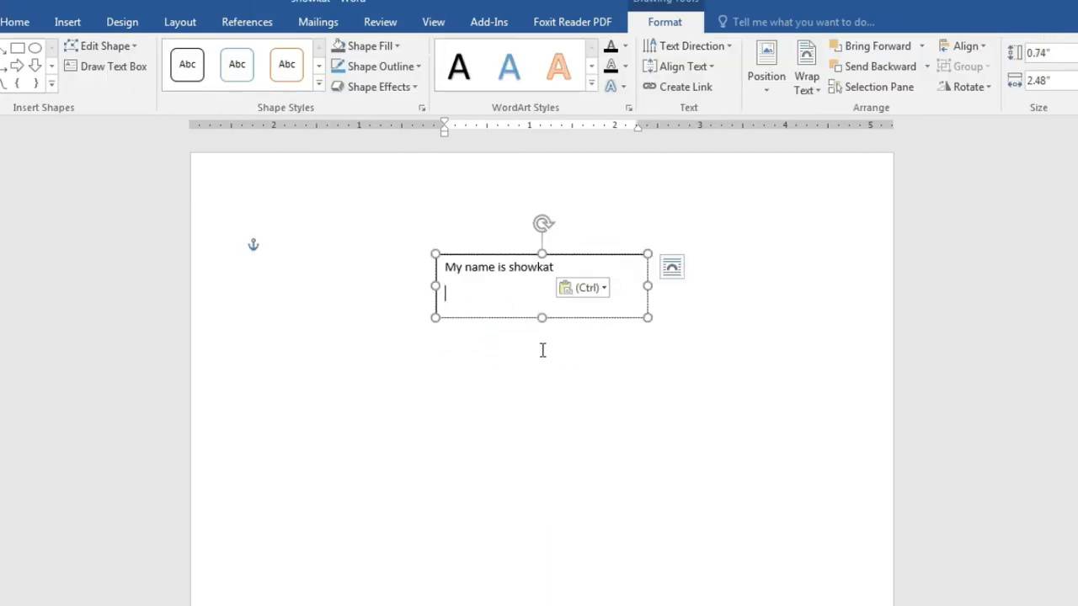
left_click_drag(648, 318, 577, 284)
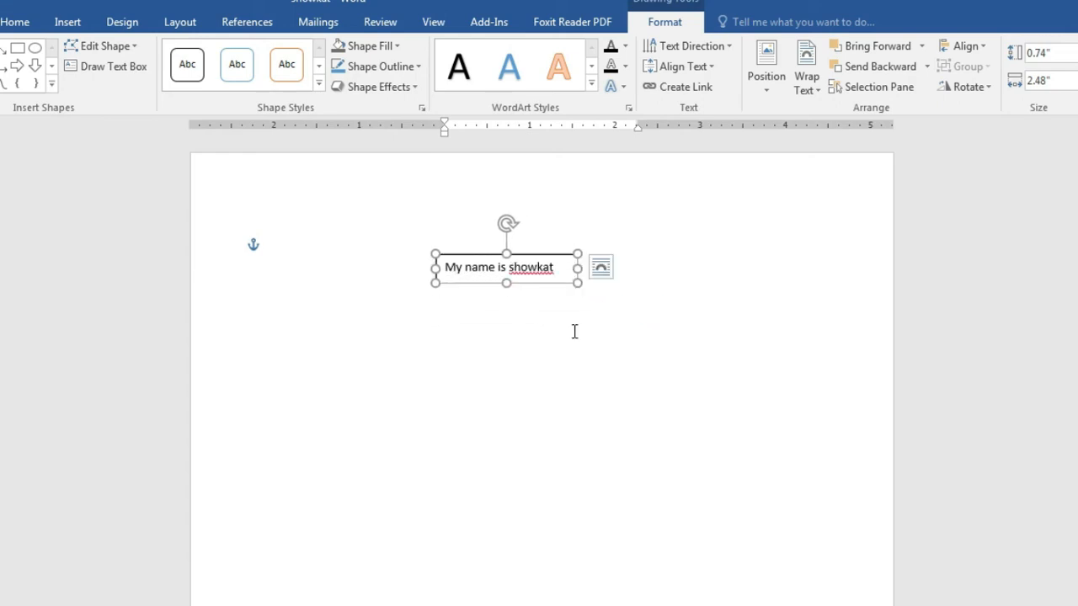
left_click(573, 362)
Step: Drag the 'My name is' text box up to the right side of the page and reselect its shape
left_click(556, 263)
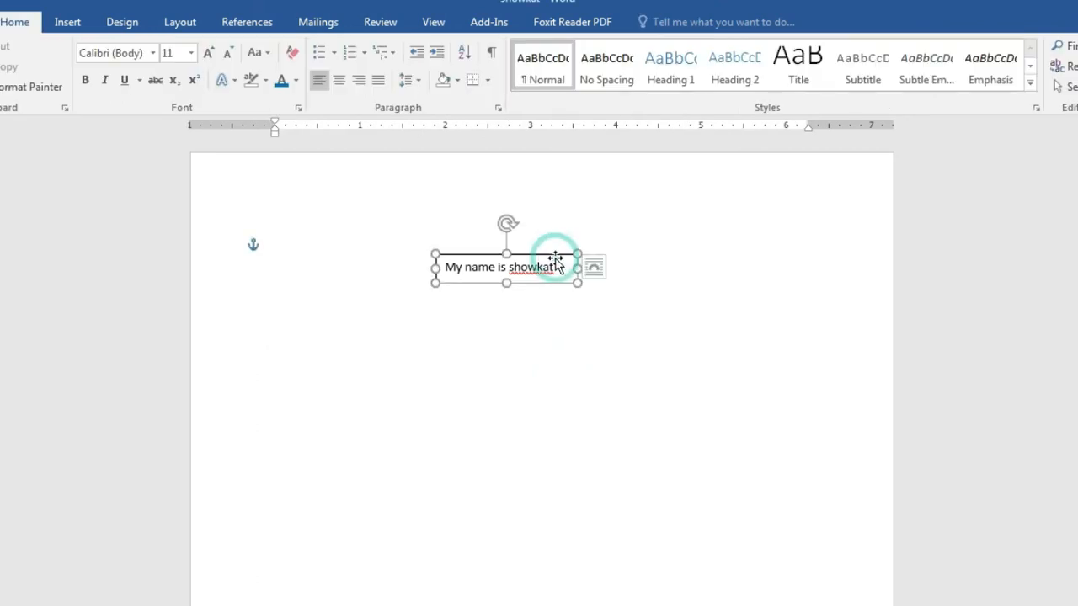
left_click_drag(540, 262, 648, 432)
left_click_drag(580, 435, 597, 416)
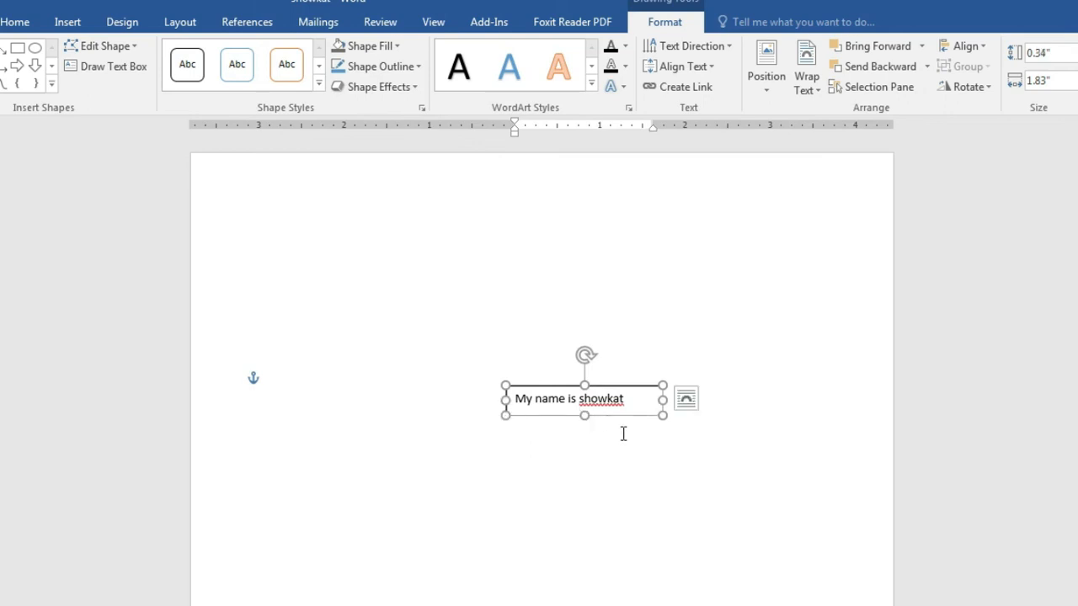
left_click_drag(624, 419, 699, 390)
left_click(734, 469)
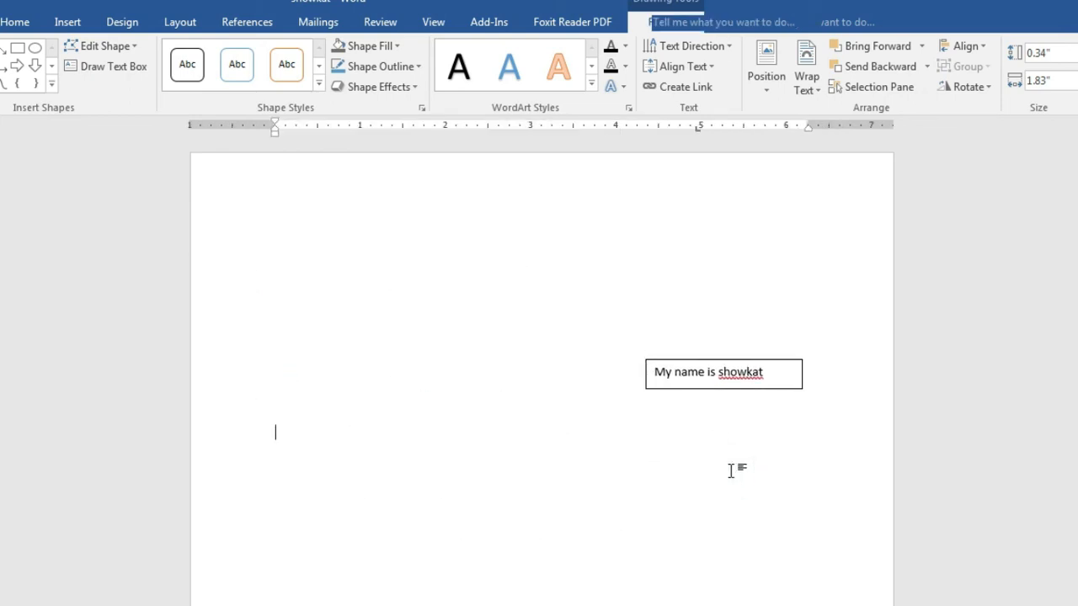
left_click(760, 393)
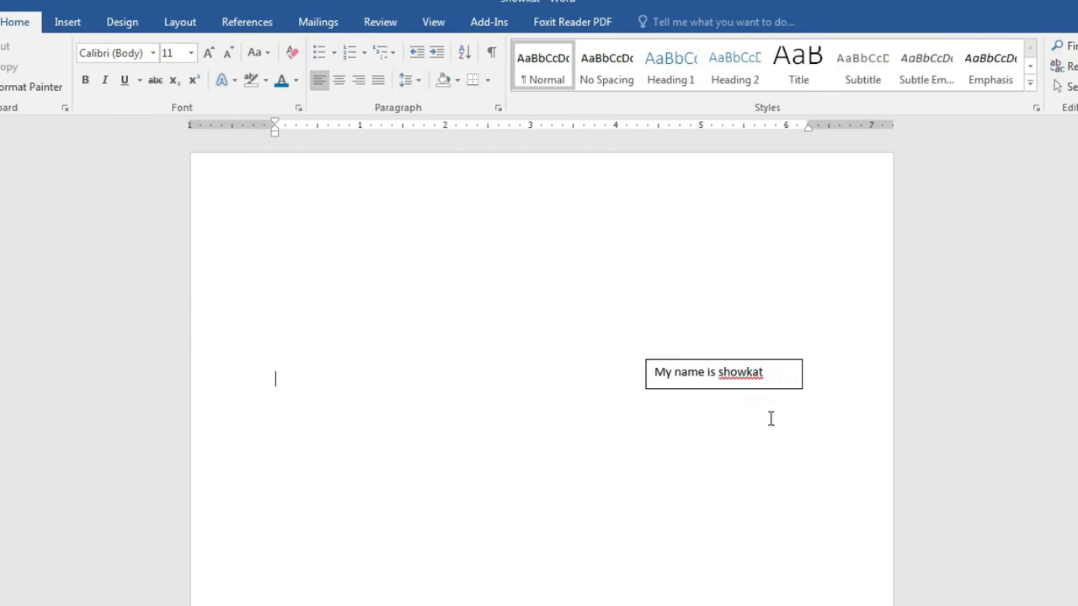
left_click(768, 379)
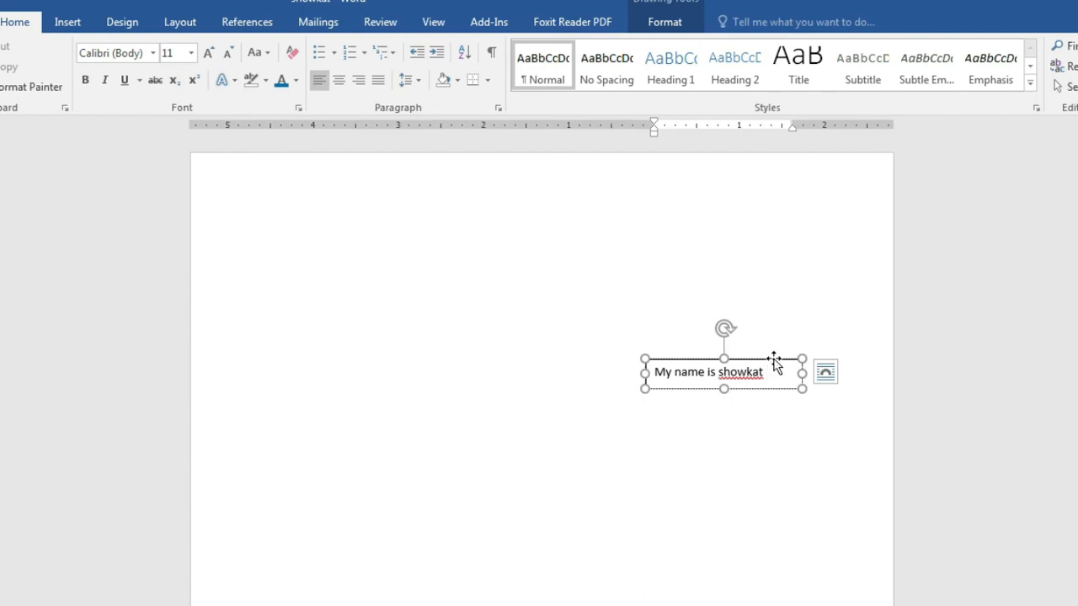
left_click(773, 361)
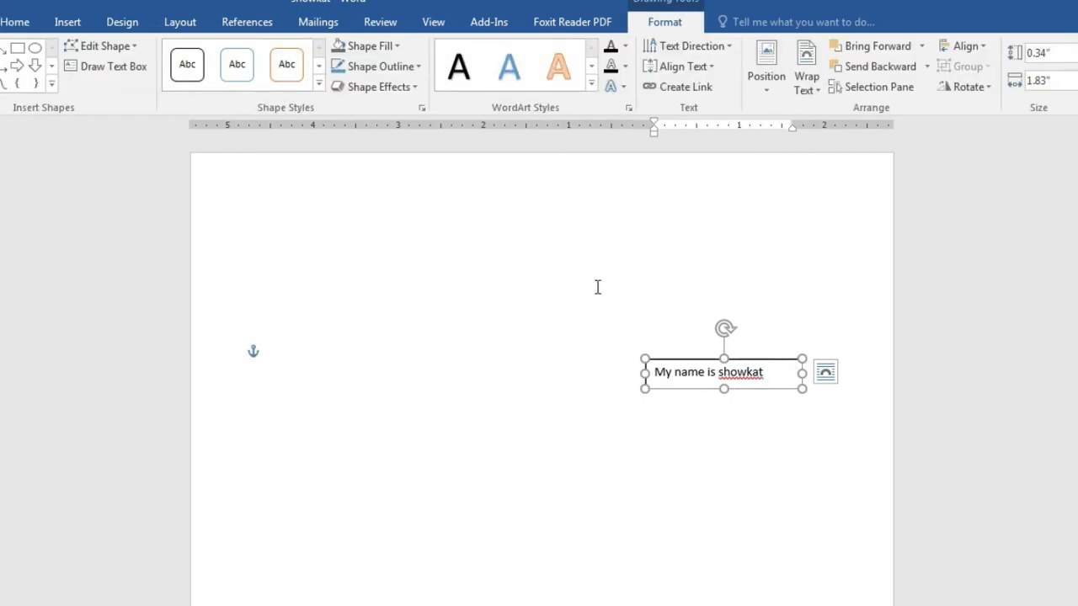
Step: Set the text box's Shape Outline to No Outline
left_click(400, 70)
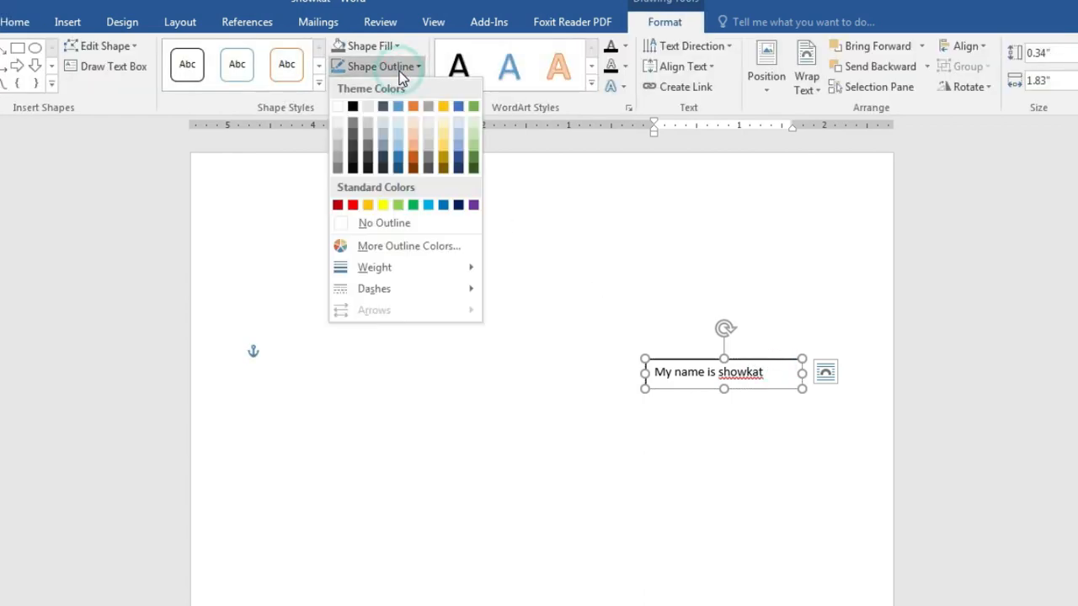
left_click(383, 227)
left_click(741, 518)
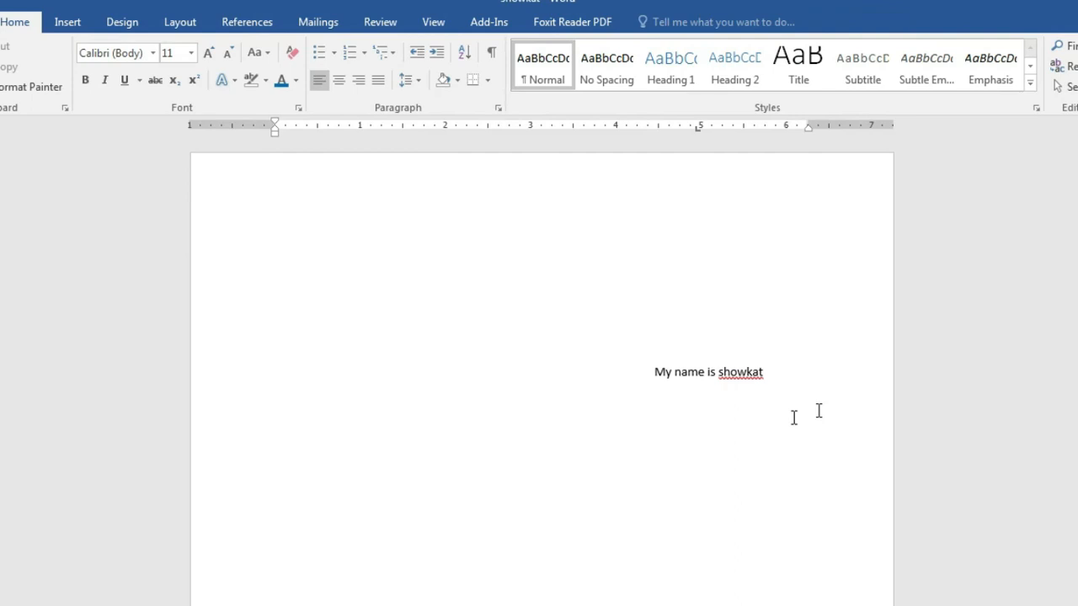
Step: Drag the borderless text box around the page, then delete it
left_click(757, 371)
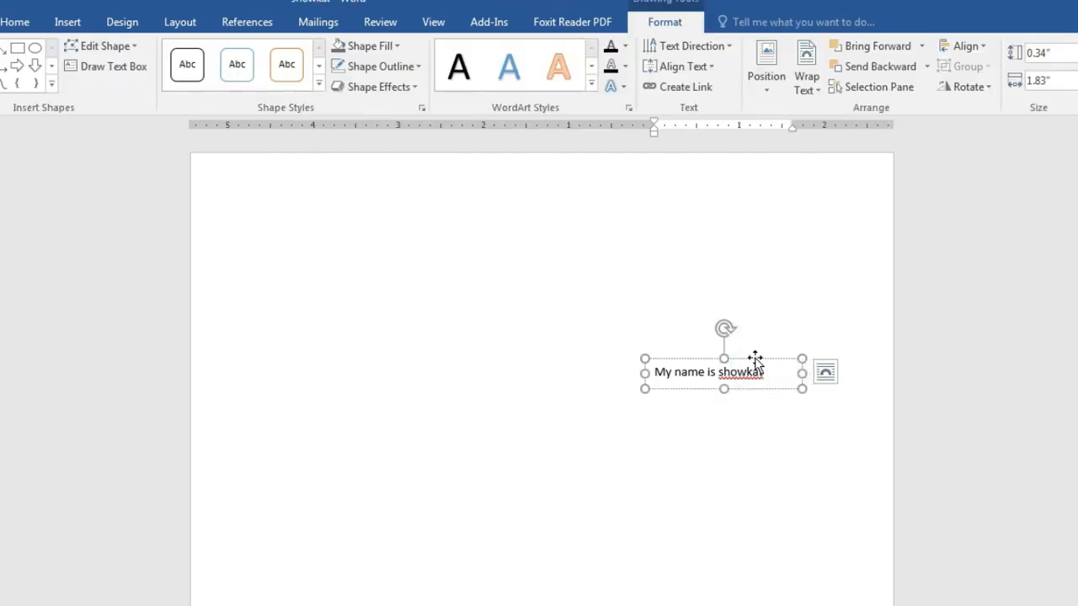
left_click_drag(754, 360, 469, 303)
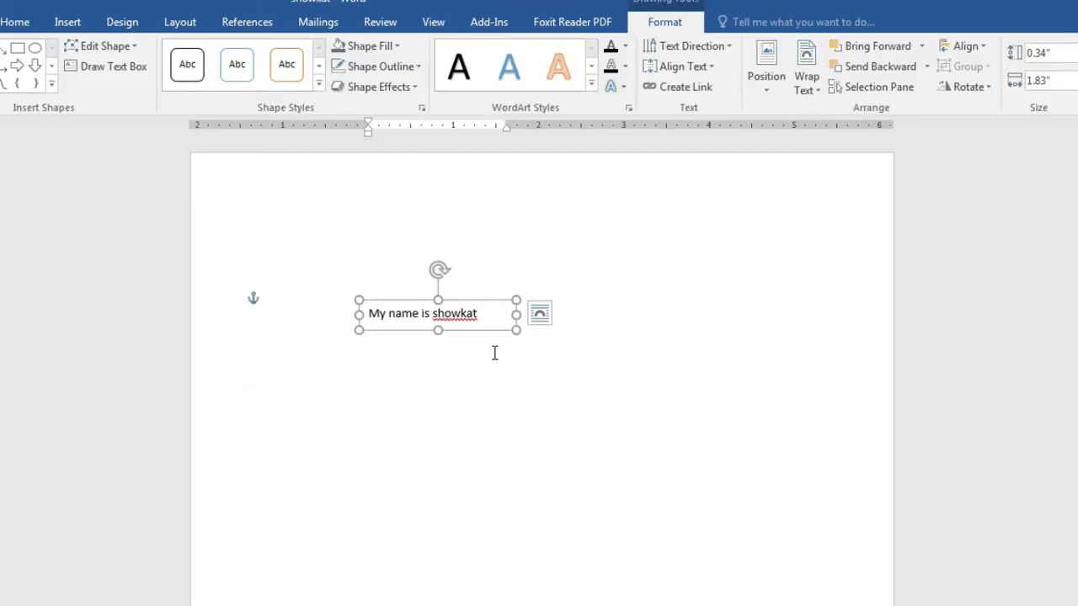
left_click_drag(498, 337, 745, 371)
left_click(738, 443)
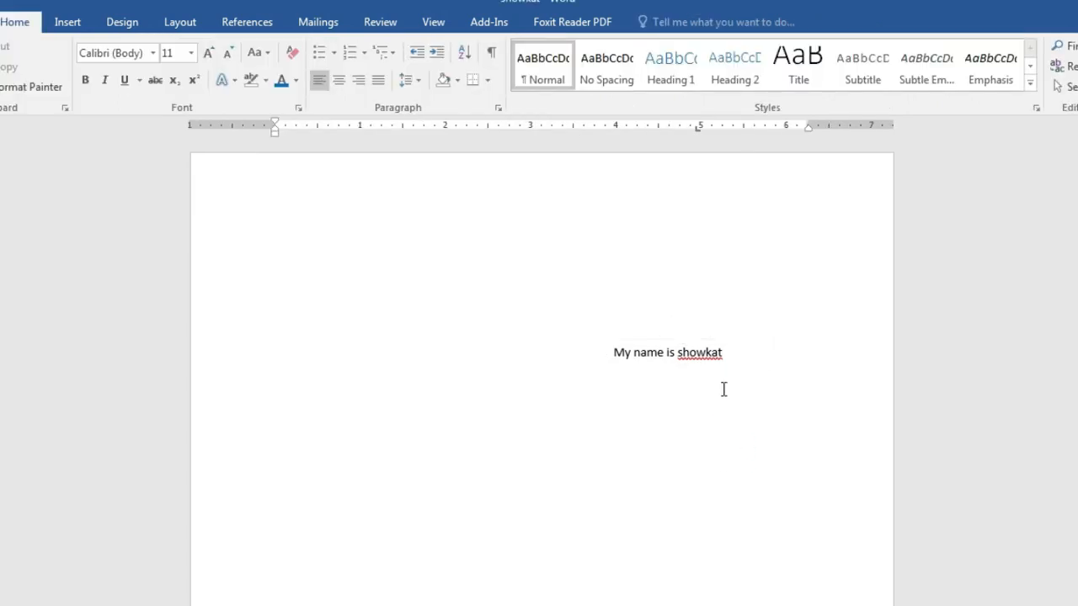
left_click(694, 356)
left_click_drag(712, 340, 445, 290)
left_click_drag(381, 321, 665, 387)
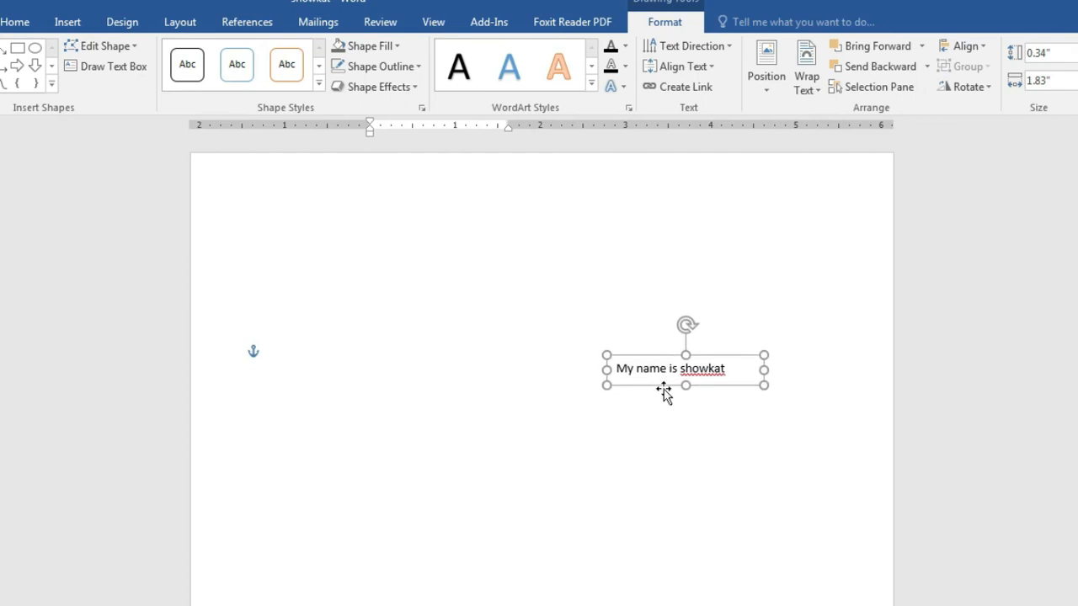
left_click(730, 361)
key("Delete")
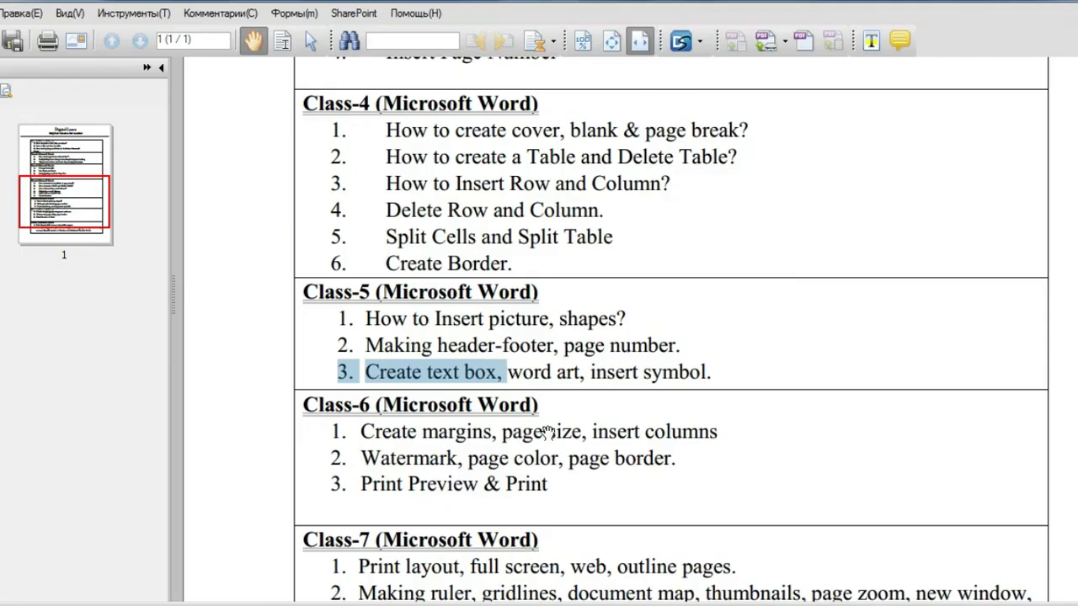
Step: Highlight "word art" in the Class-5 topic list of the syllabus
left_click_drag(510, 372, 587, 372)
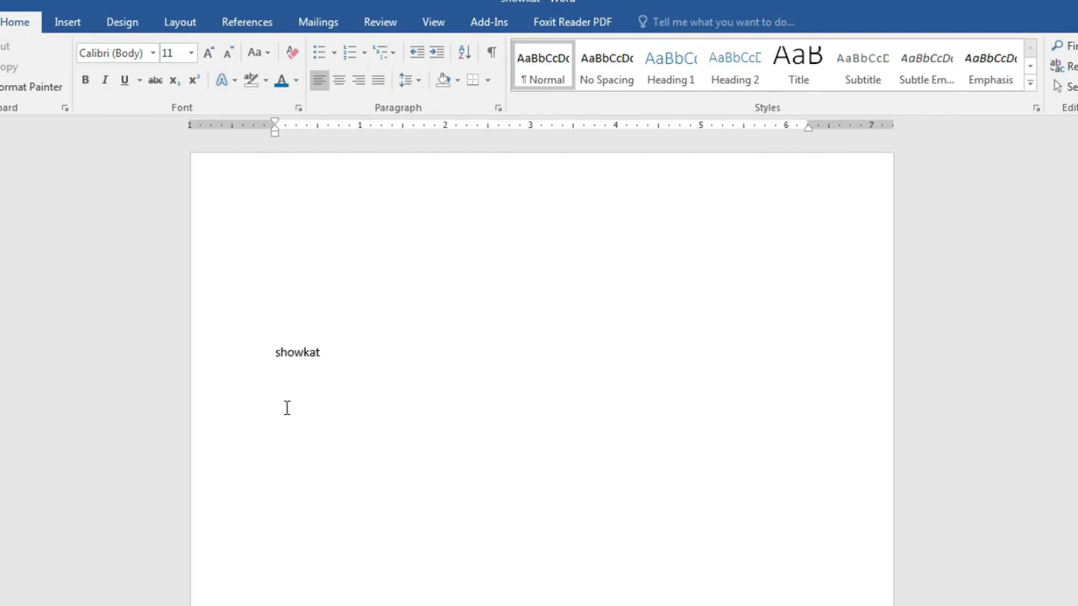
Step: Convert the typed name into blue WordArt from the Insert WordArt gallery
left_click_drag(269, 352, 361, 361)
left_click(69, 23)
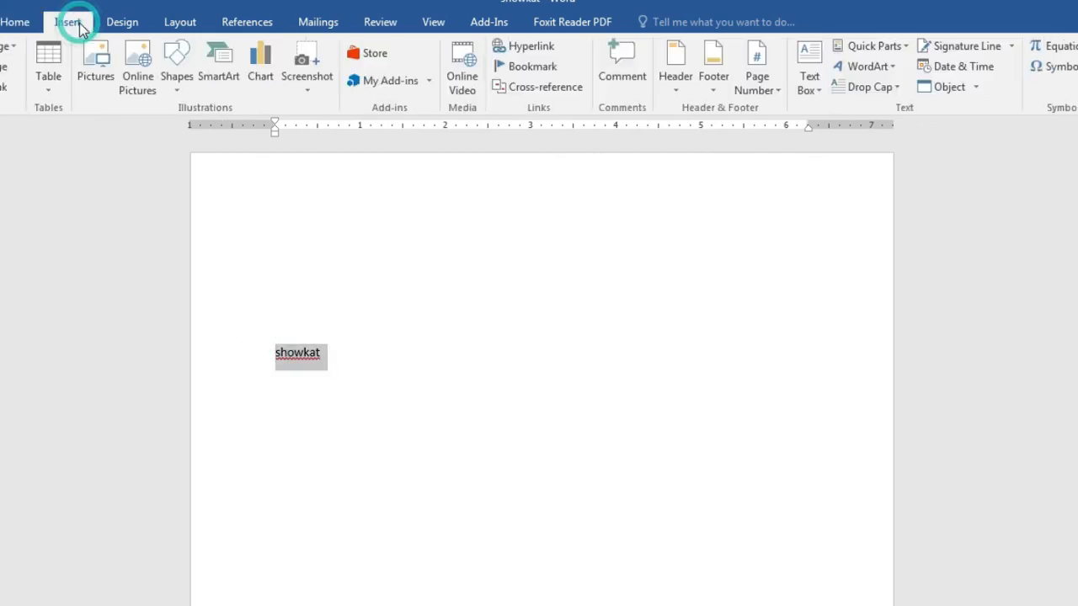
left_click(866, 68)
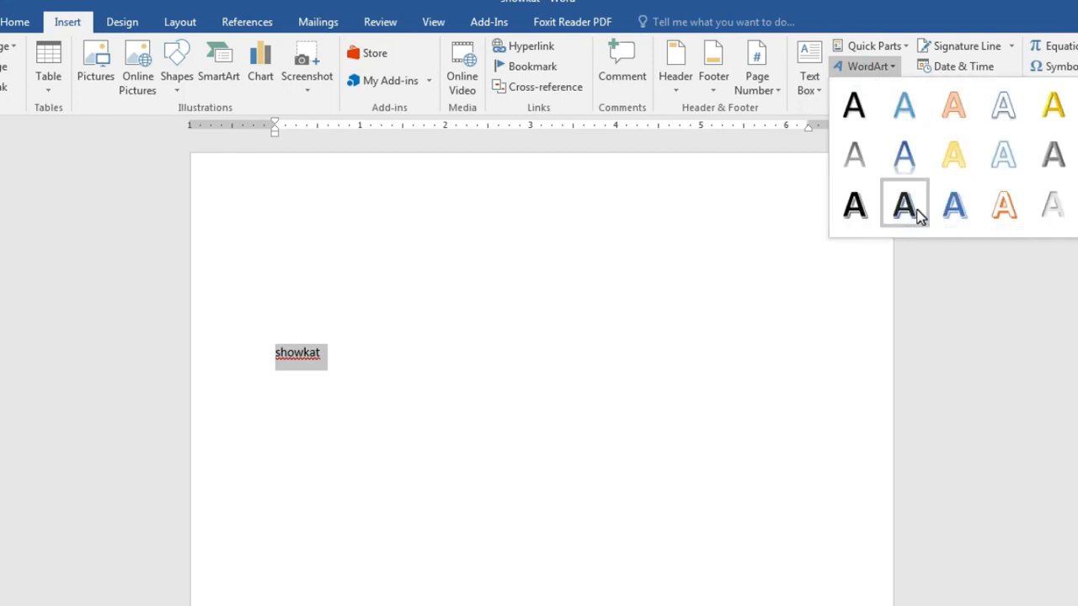
left_click(954, 206)
left_click(392, 420)
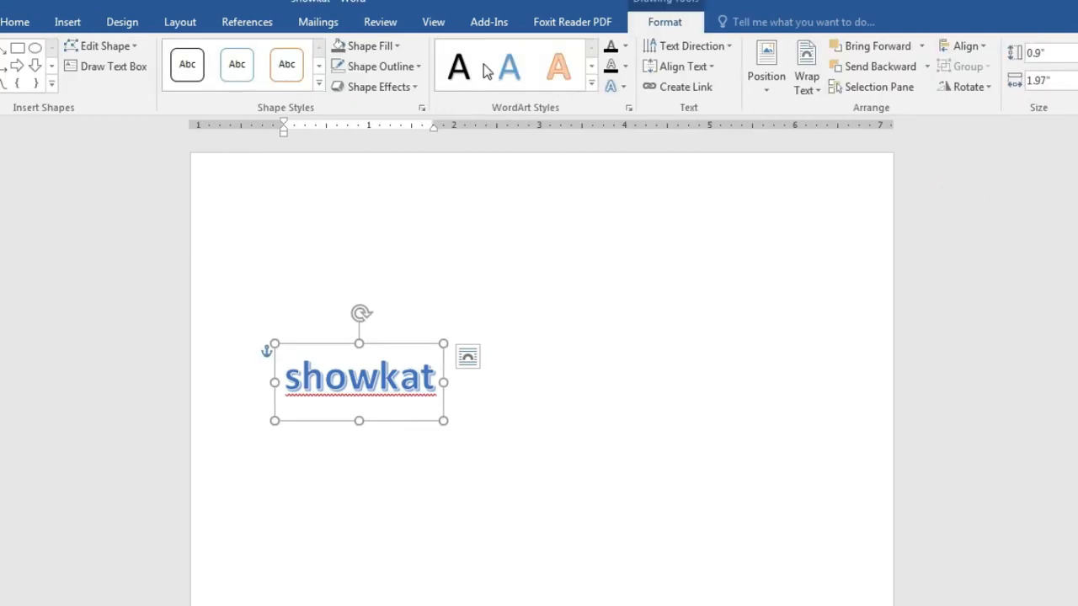
Step: Browse more WordArt styles and the Text Fill and Text Outline colours without applying any
left_click(593, 66)
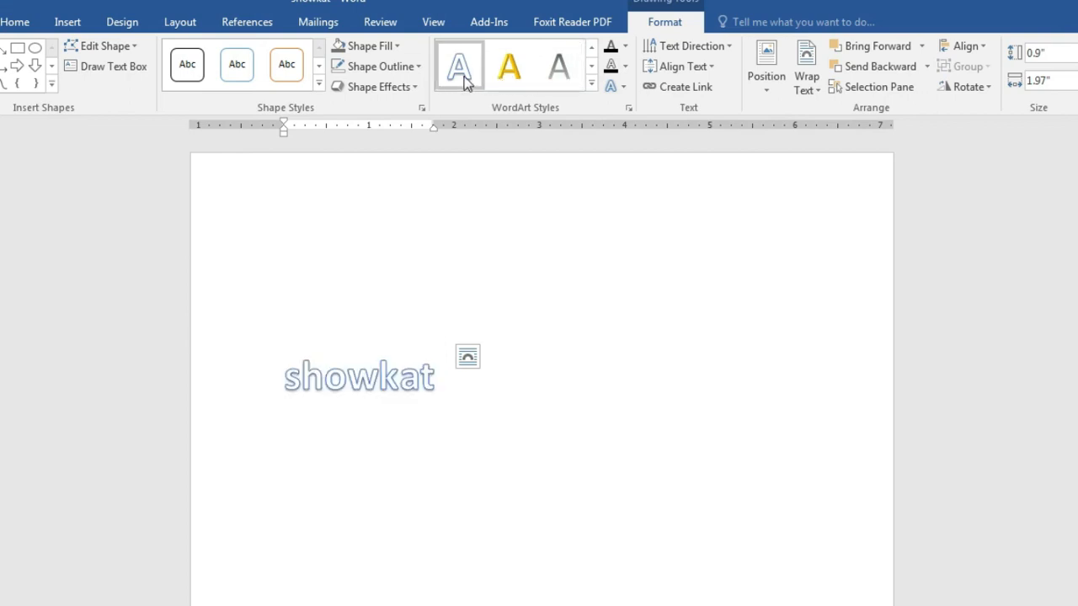
left_click(623, 323)
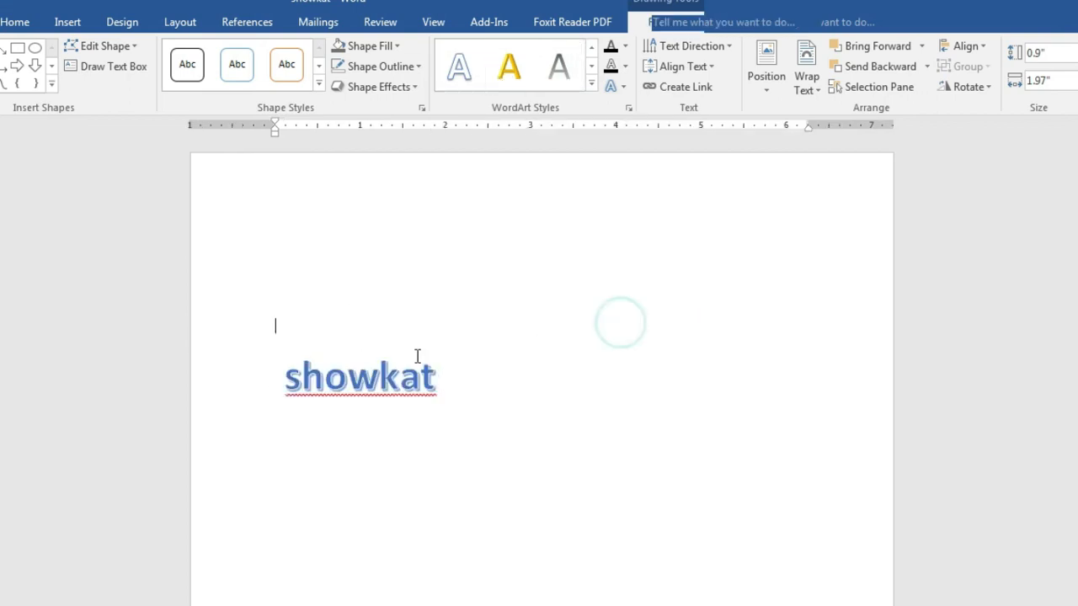
left_click(374, 383)
left_click(389, 343)
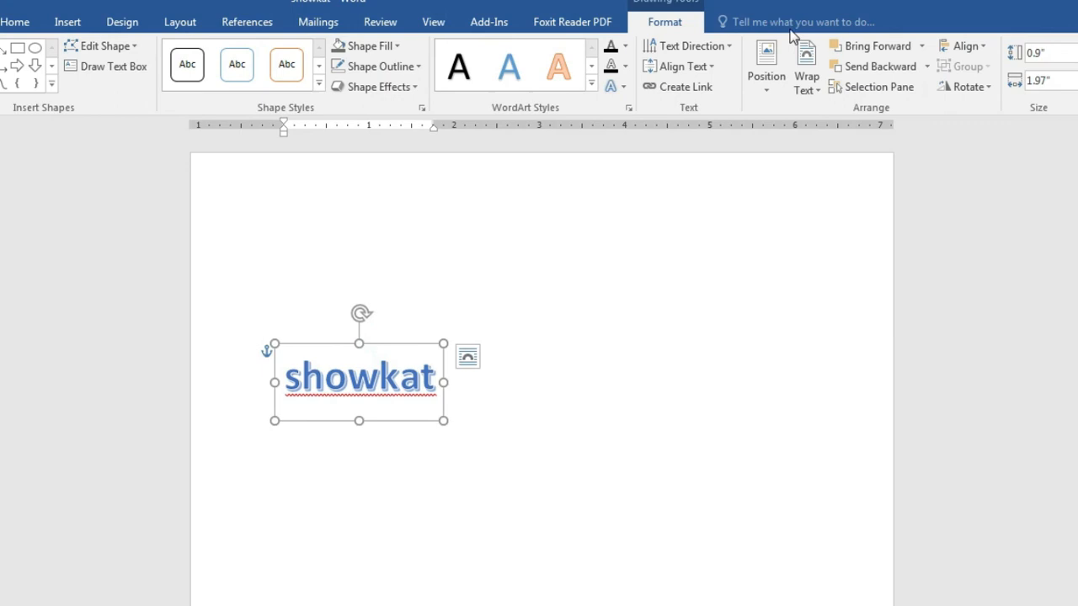
left_click(626, 46)
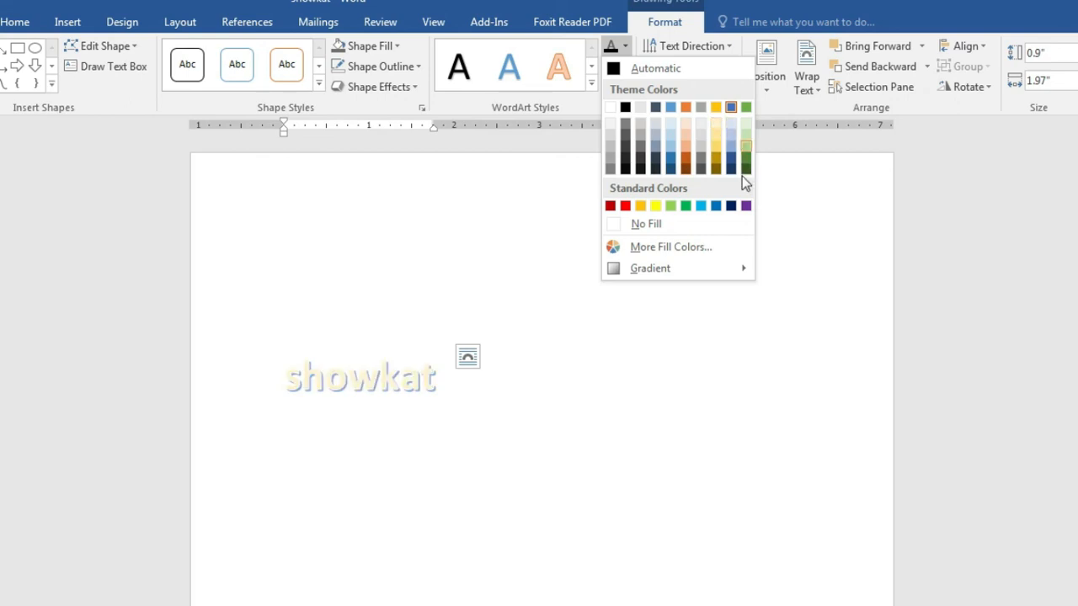
left_click(541, 175)
left_click(630, 67)
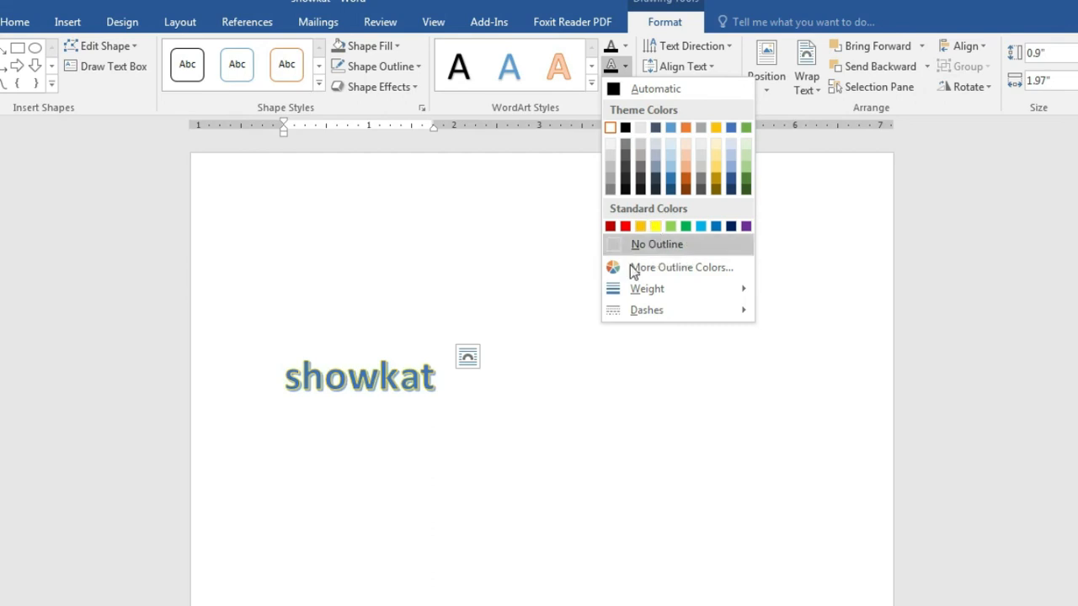
left_click(526, 303)
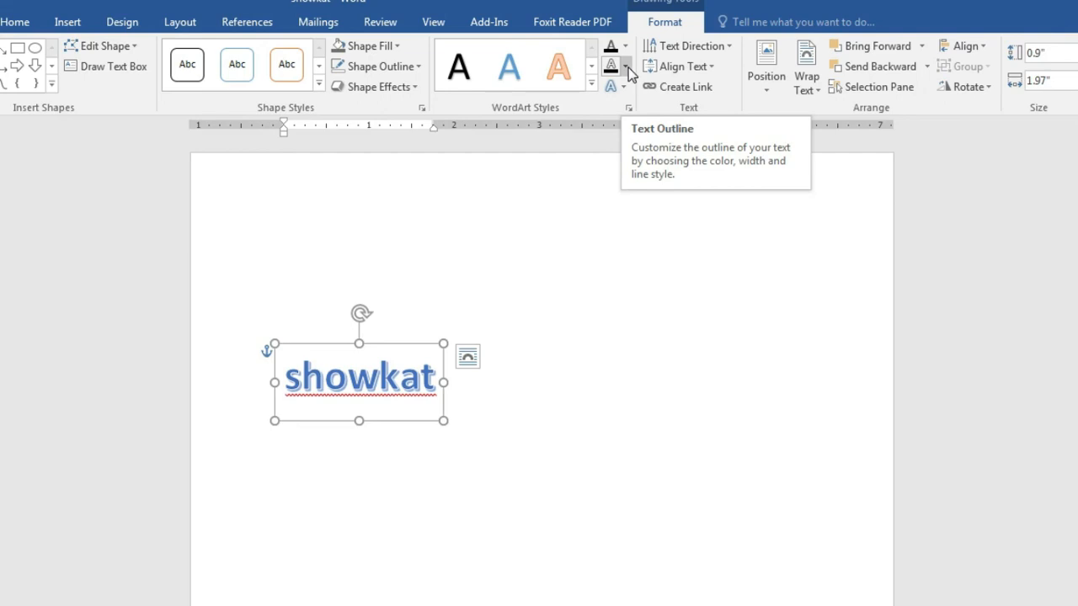
Step: Reselect the WordArt shape and bring up the Text Effects list
left_click(601, 229)
left_click(404, 374)
left_click(420, 343)
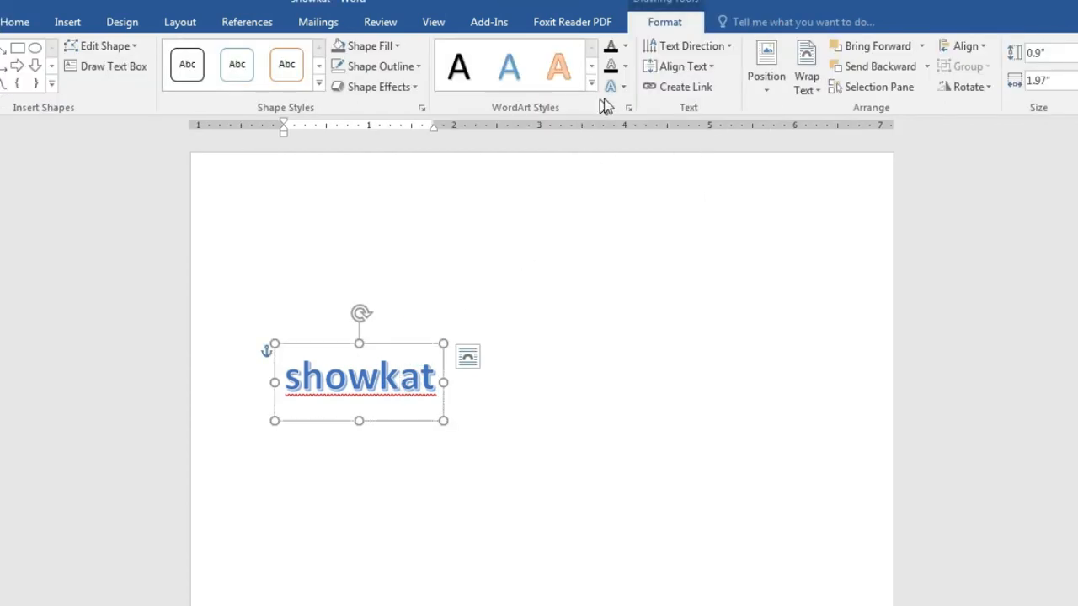
left_click(628, 90)
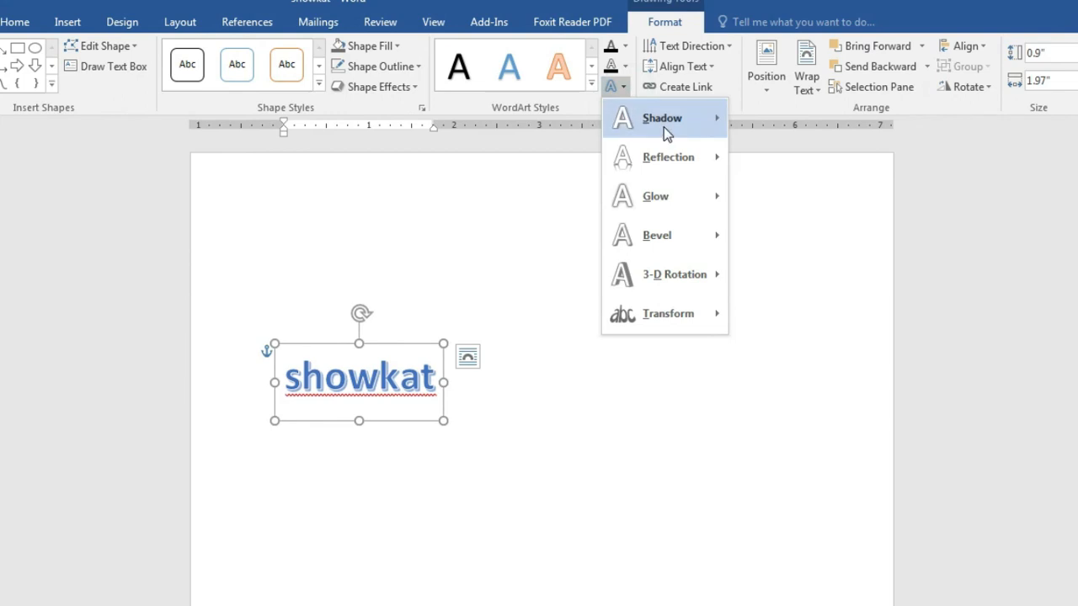
Step: Preview Shadow, Reflection, Glow, Bevel, 3-D Rotation and Transform effects, then close without applying any
mouse_move(673, 128)
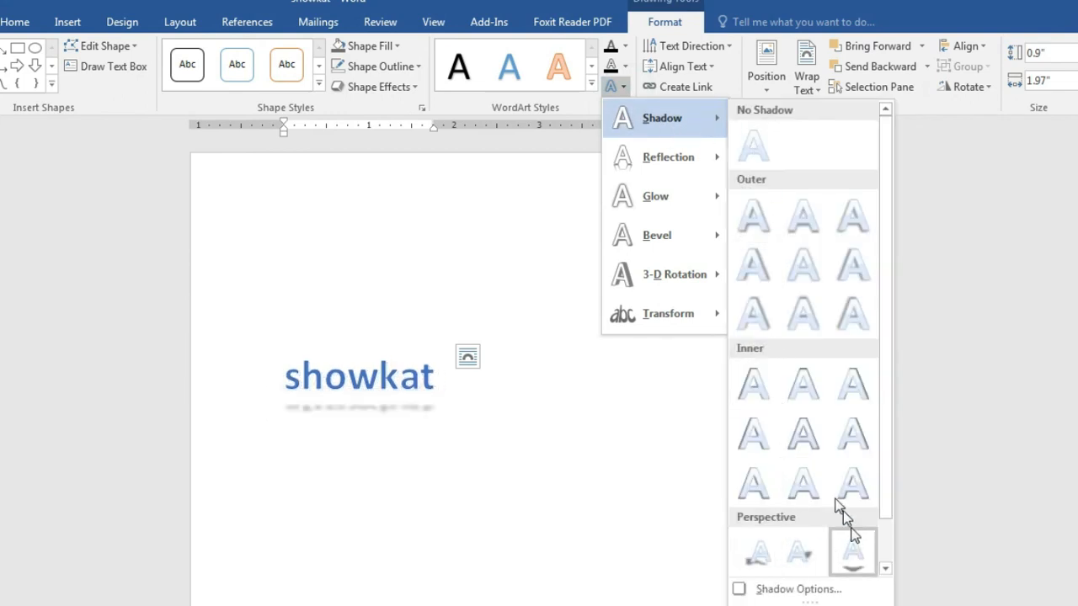
mouse_move(699, 155)
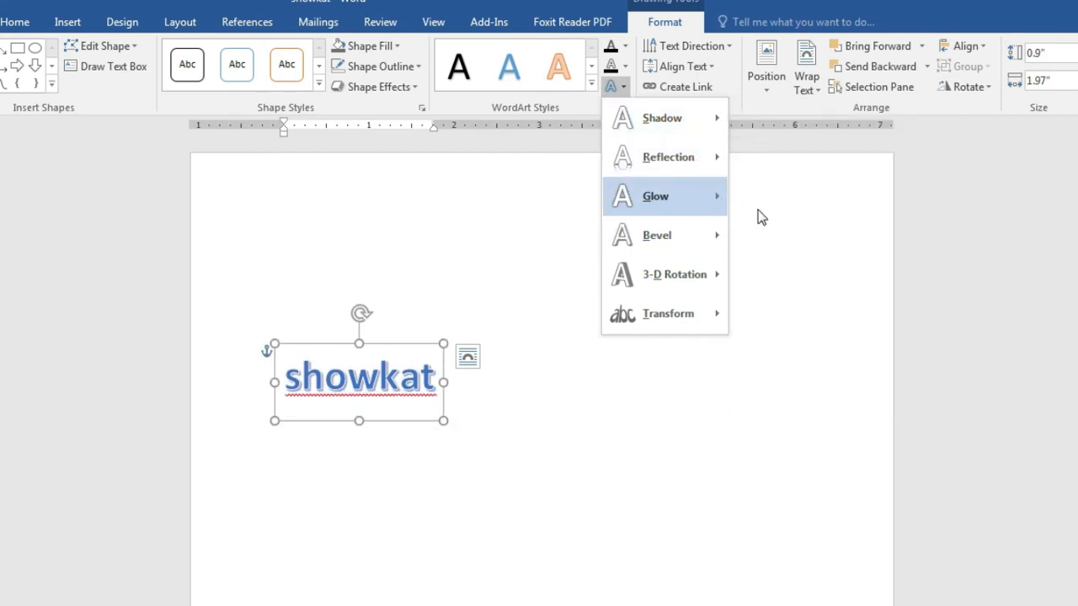
mouse_move(753, 308)
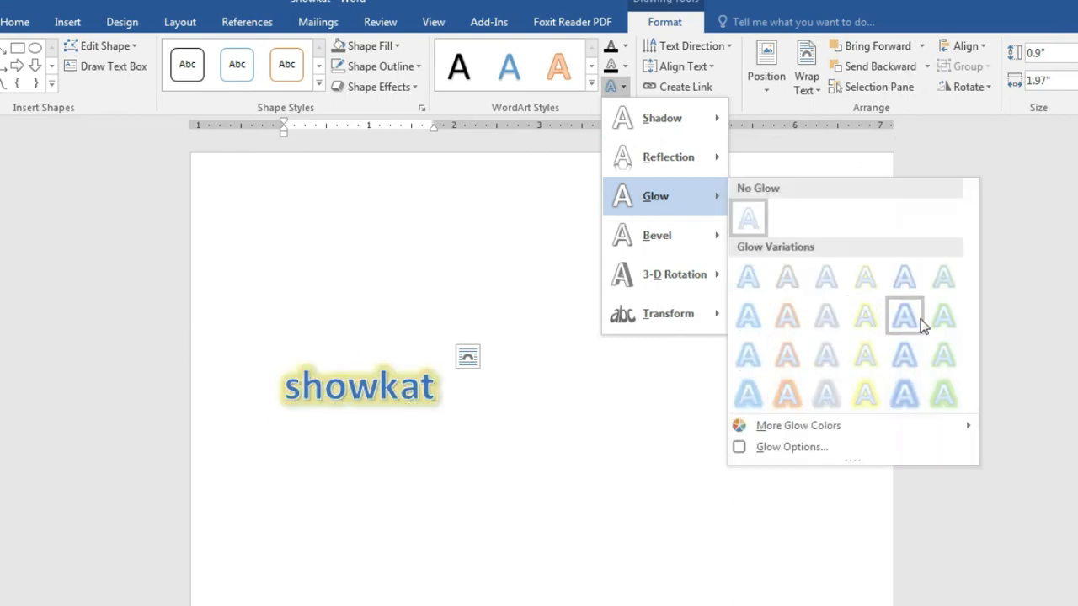
mouse_move(693, 243)
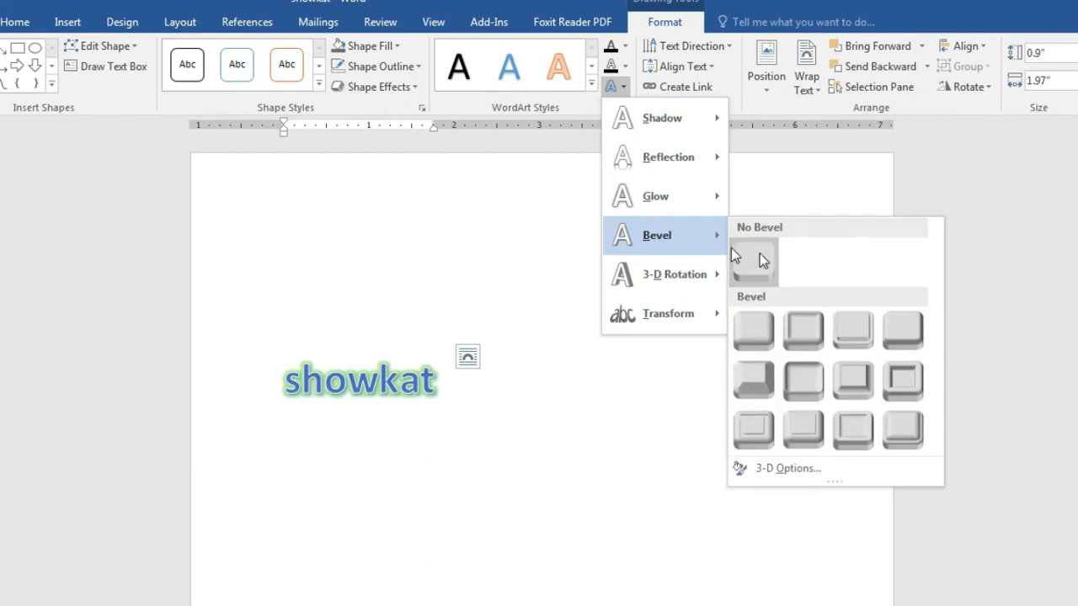
mouse_move(693, 276)
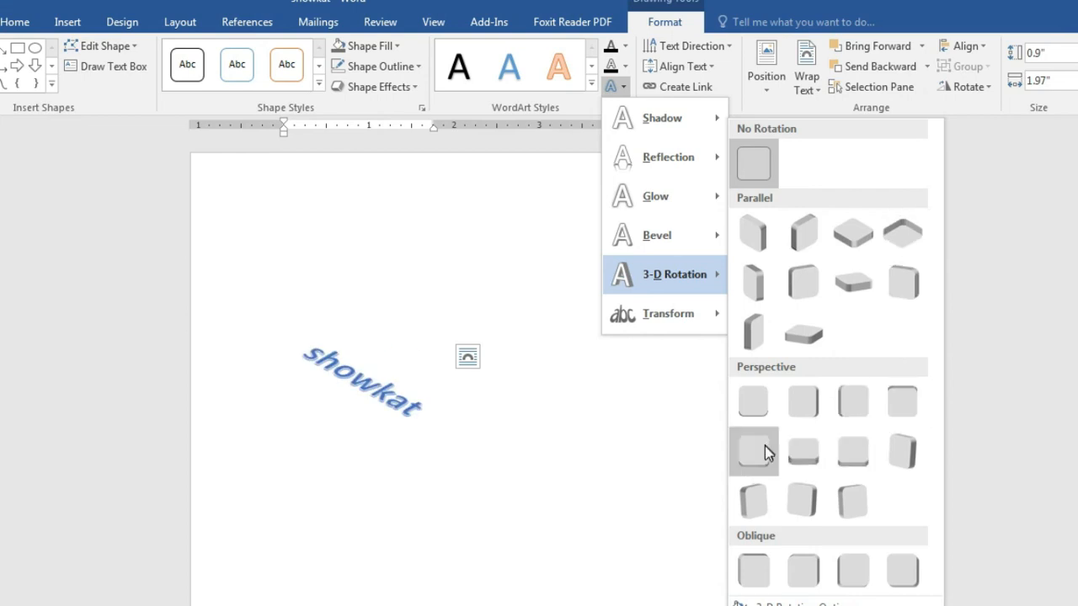
mouse_move(666, 315)
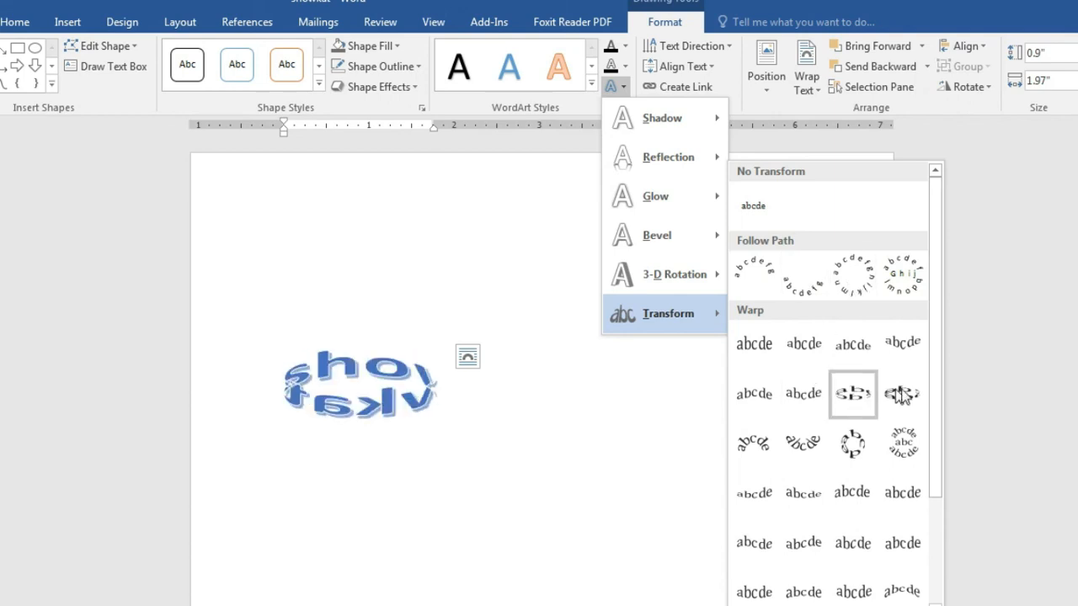
left_click(501, 446)
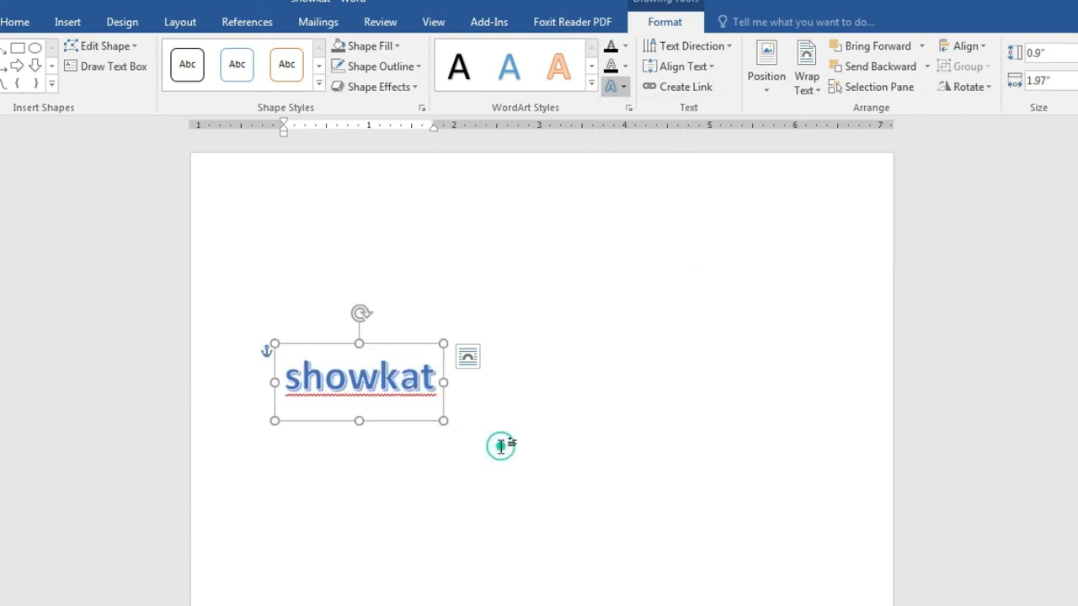
left_click(394, 345)
Step: Delete the WordArt in Word and highlight "insert symbol" in the Class-5 syllabus topics
key("Delete")
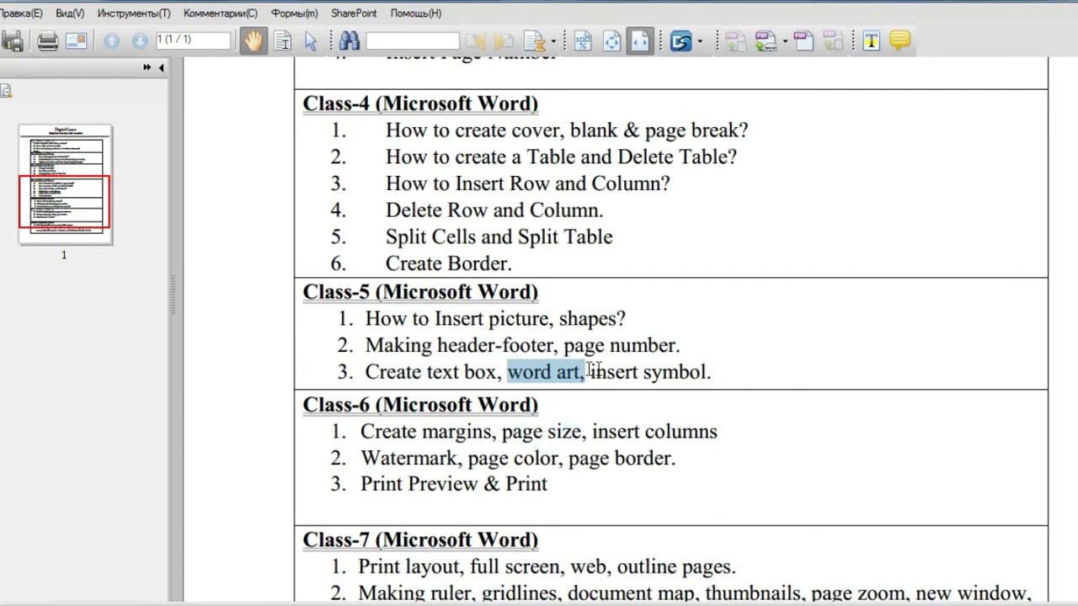
left_click_drag(592, 373, 714, 377)
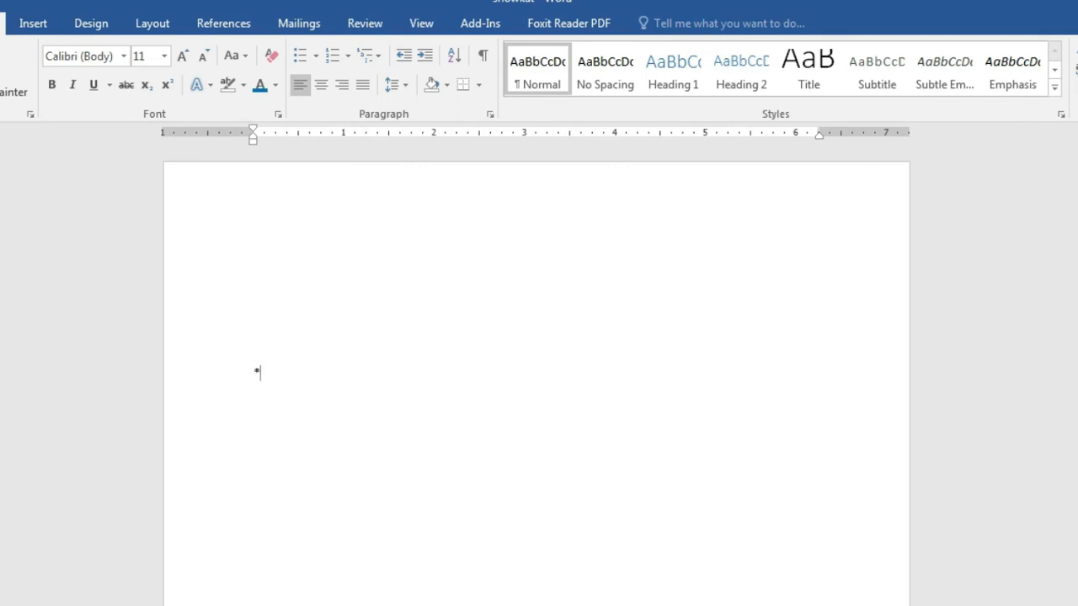
Step: Replace the stray asterisk with 8× from the Symbol gallery and start a new line
left_click_drag(279, 379, 239, 386)
left_click(279, 390)
key("BackSpace")
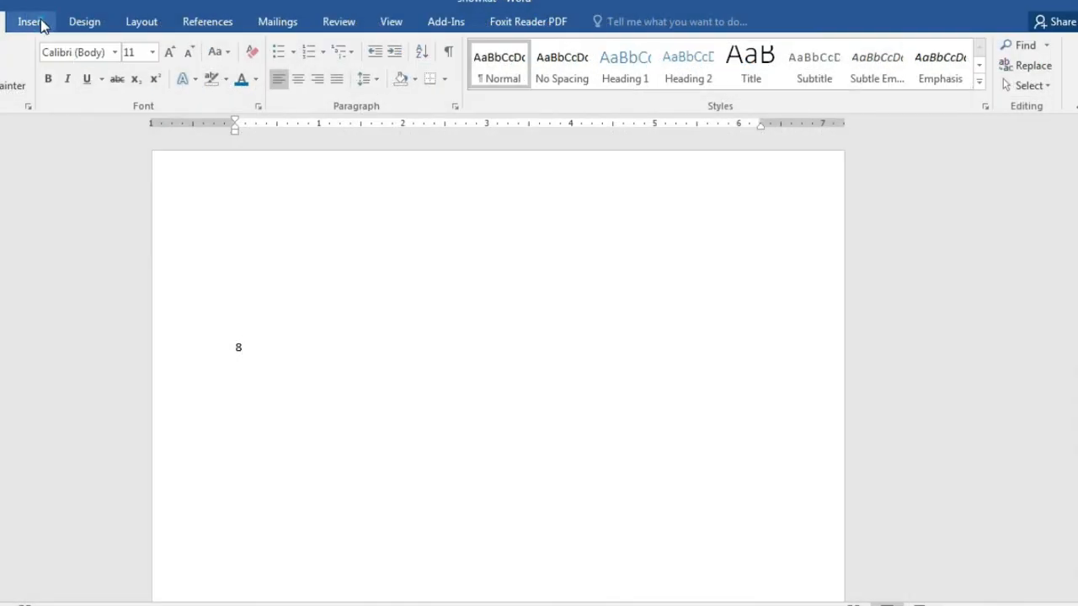
left_click(34, 22)
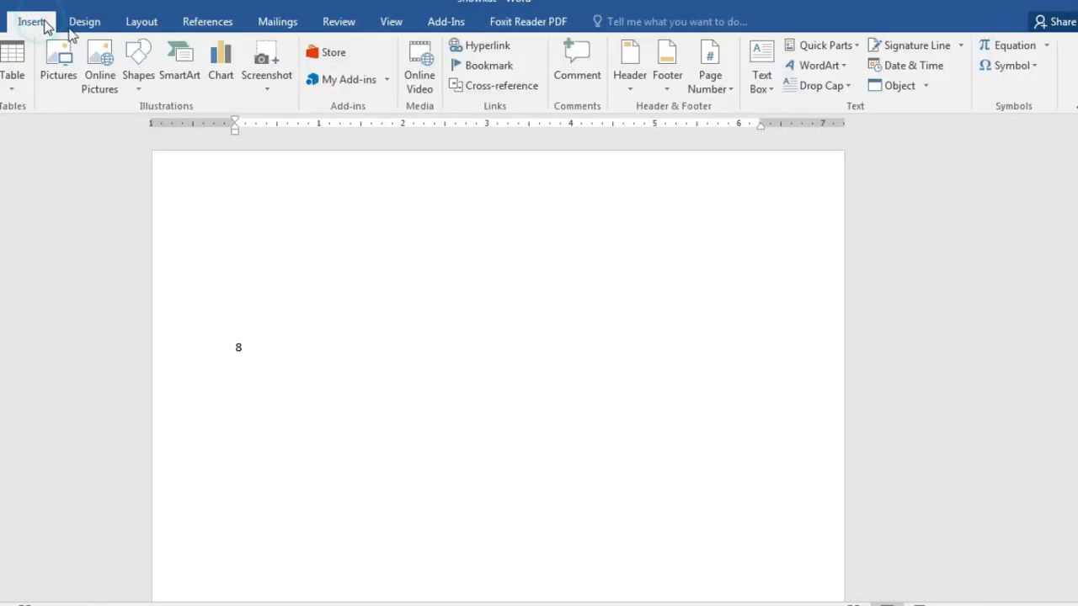
left_click(1014, 73)
left_click(970, 91)
key("Return")
Step: Type 10 followed by a ÷ sign, then bring up the More Symbols dialog
type("10")
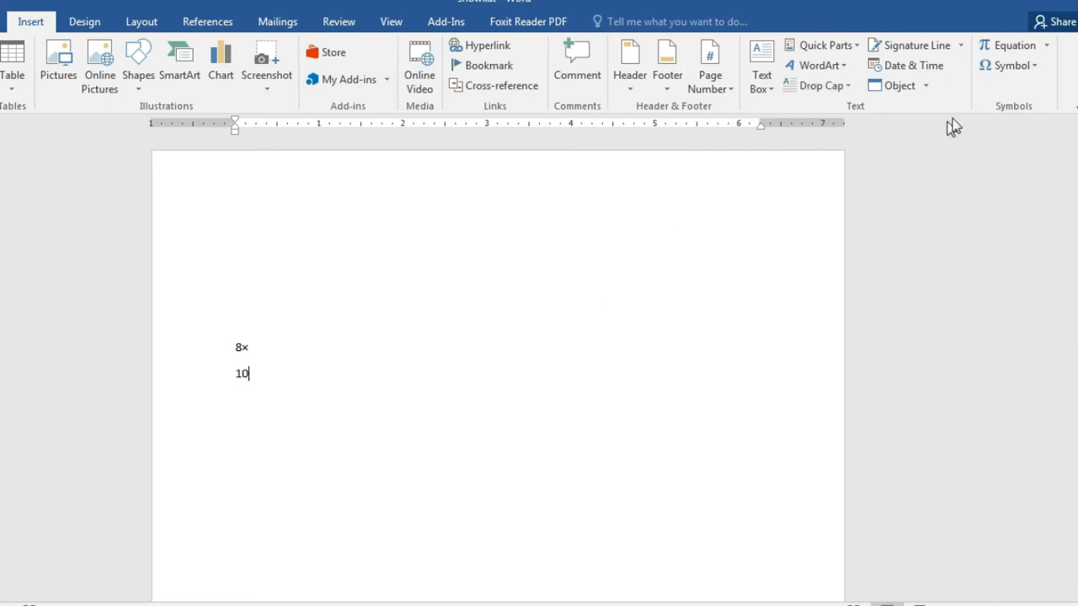
left_click(1034, 74)
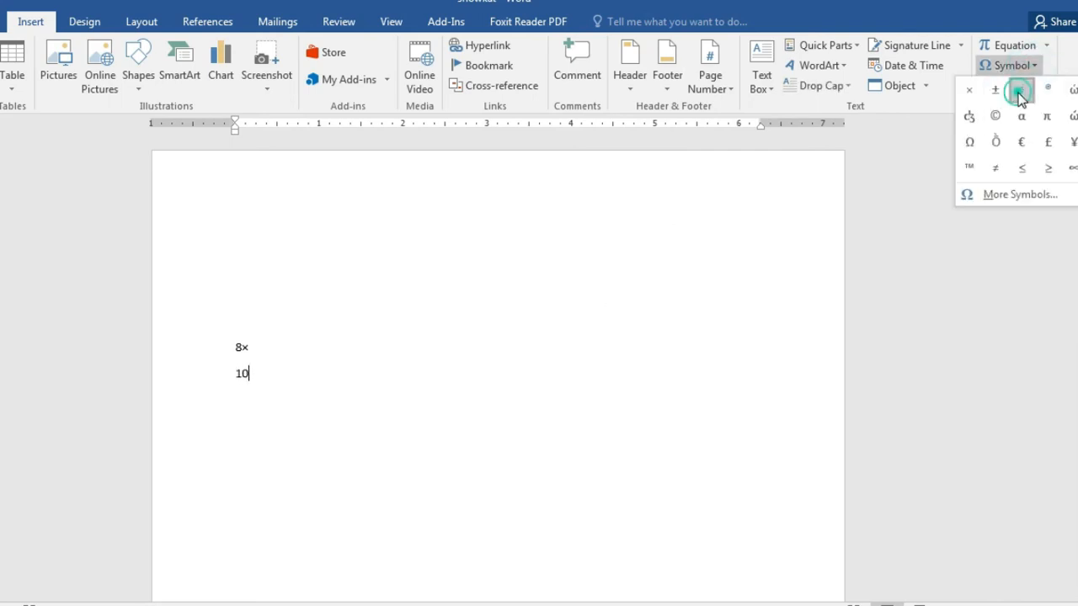
left_click(1018, 90)
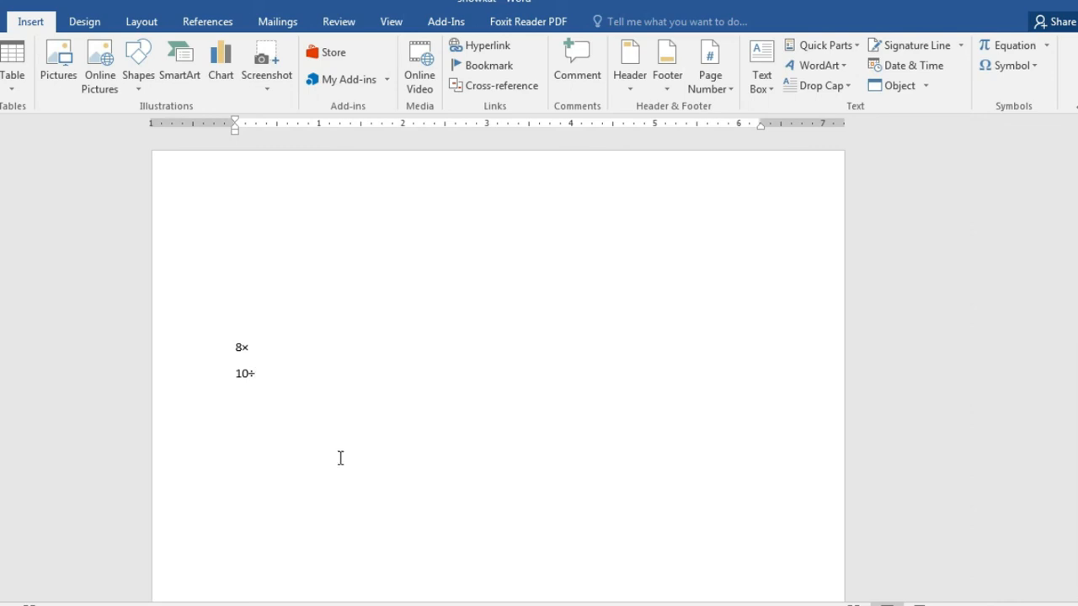
left_click(1005, 68)
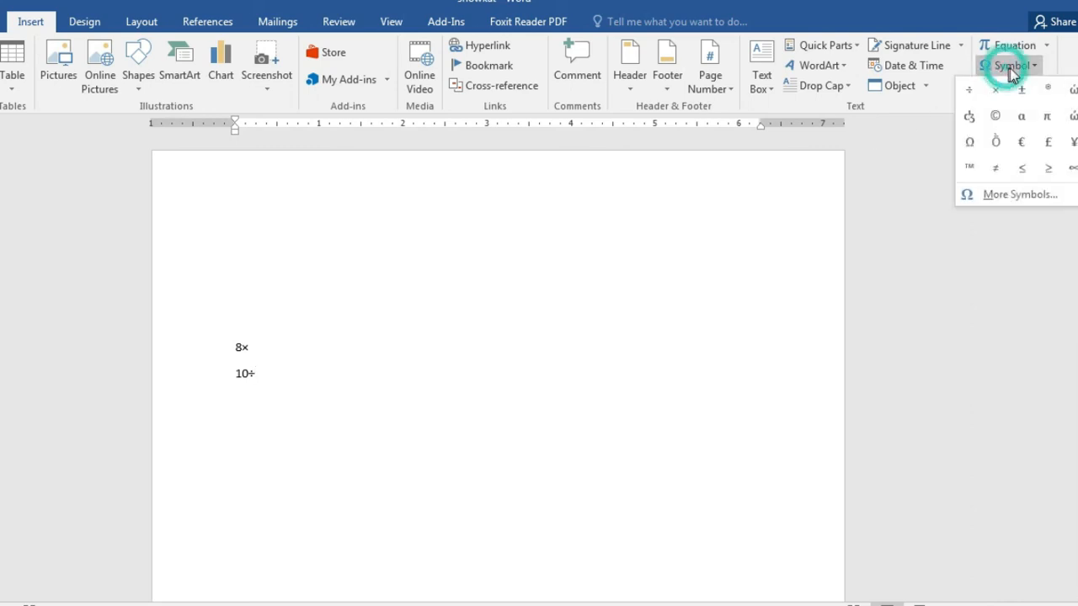
left_click(1005, 198)
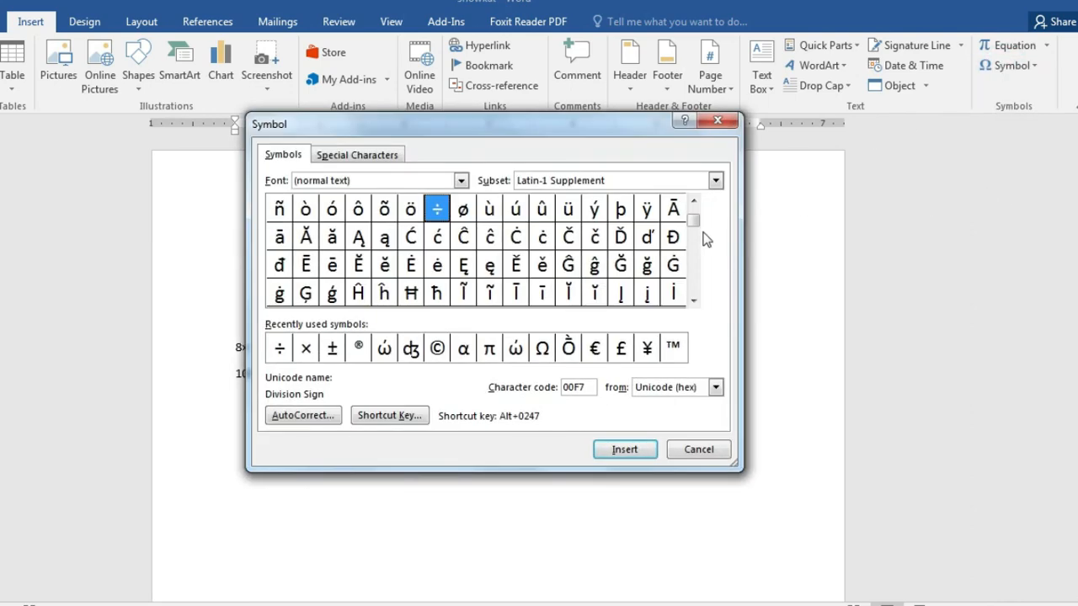
Step: Insert U+1E4E (O with tilde and diaeresis) from Latin Extended Additional after 10÷, then close
left_click(693, 202)
left_click(692, 301)
left_click(692, 302)
left_click(693, 301)
left_click_drag(696, 226, 696, 257)
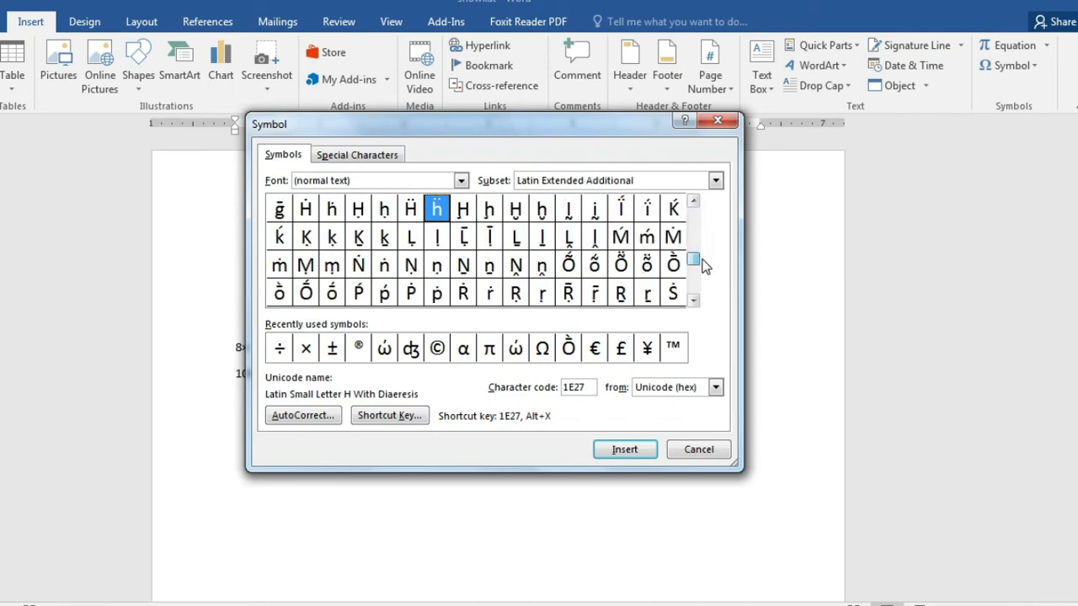
left_click(615, 265)
left_click(627, 451)
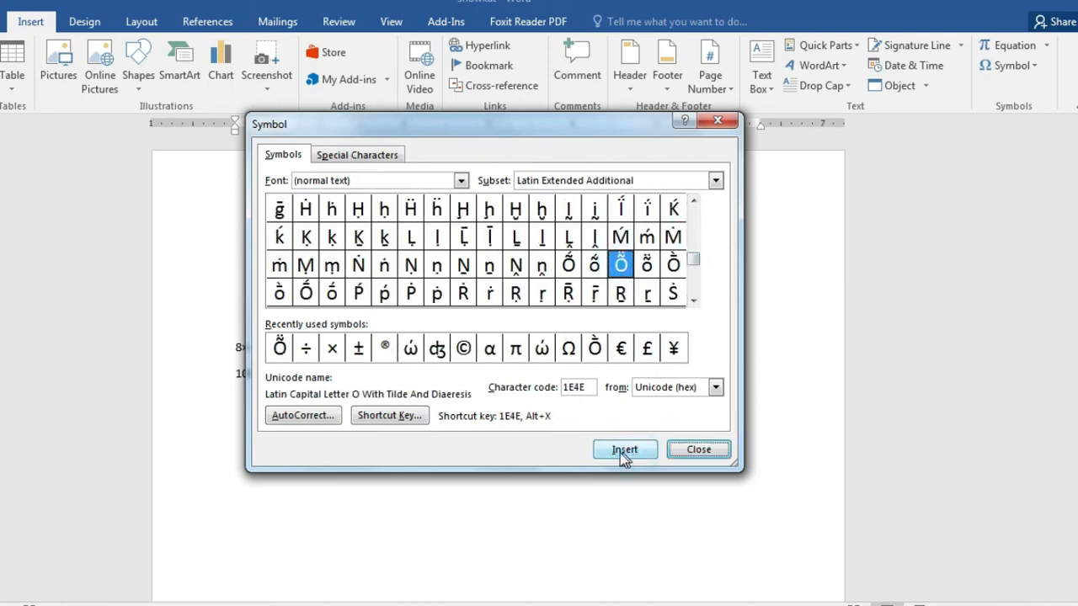
left_click(697, 451)
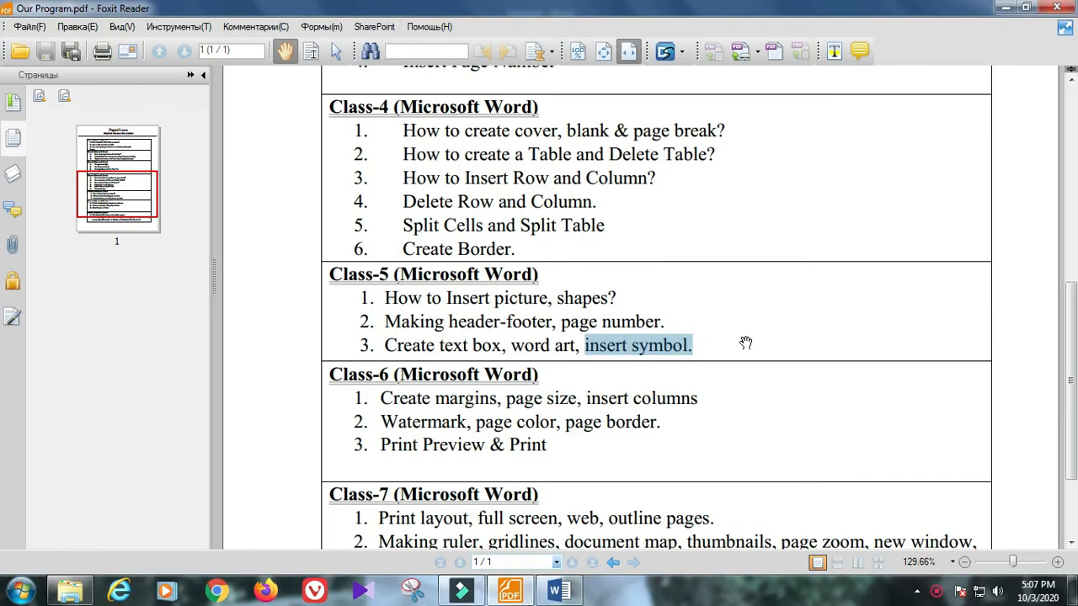
Step: Scroll the Foxit syllabus to Class-6 and highlight its margins and page size topic
scroll(746, 343, "down", 1)
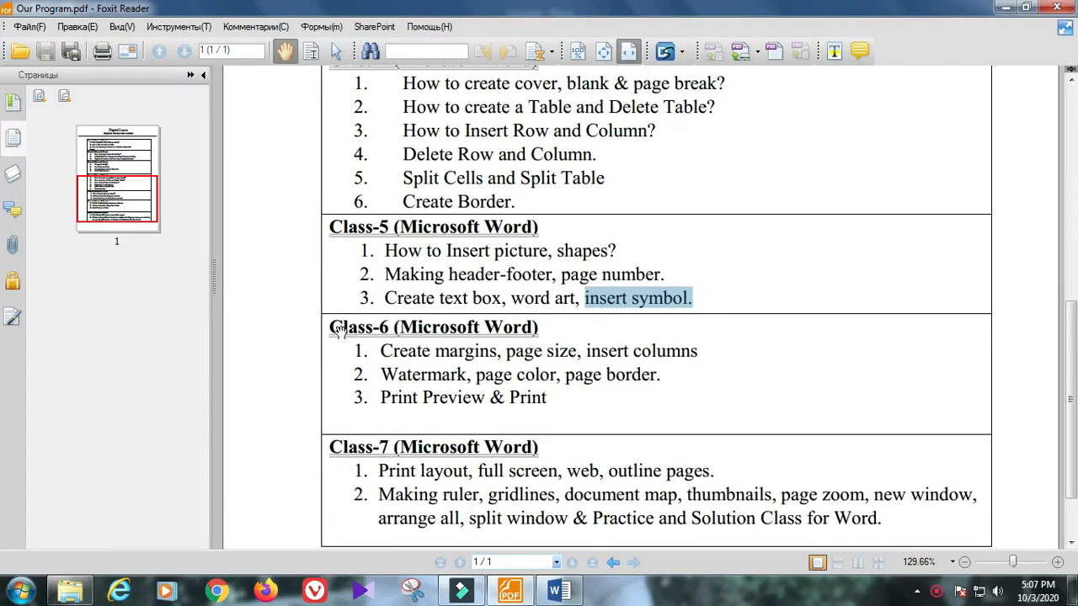
left_click_drag(331, 327, 539, 324)
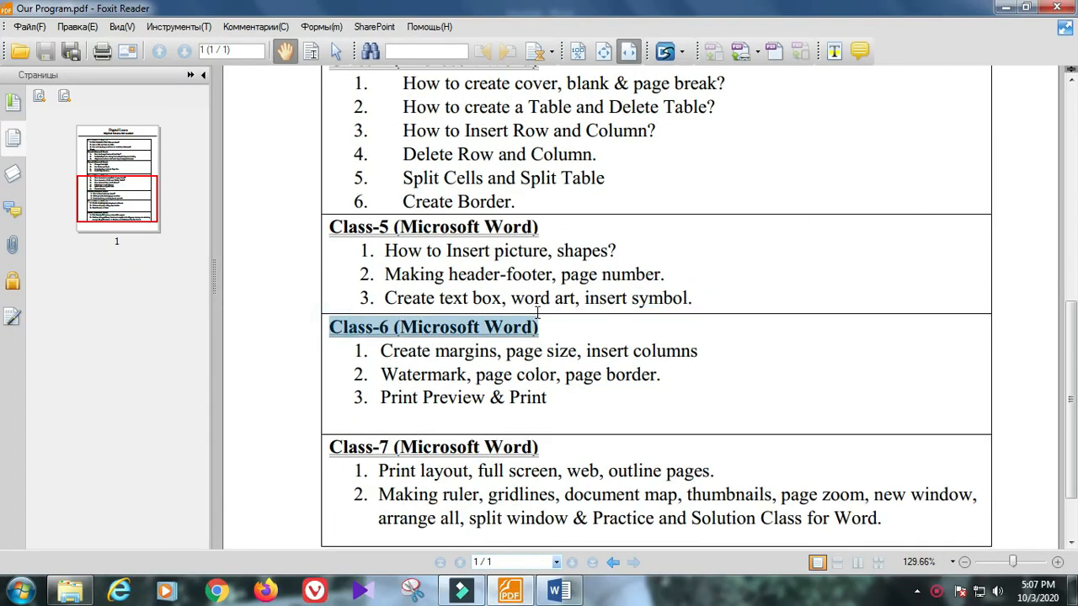
scroll(655, 380, "down", 2)
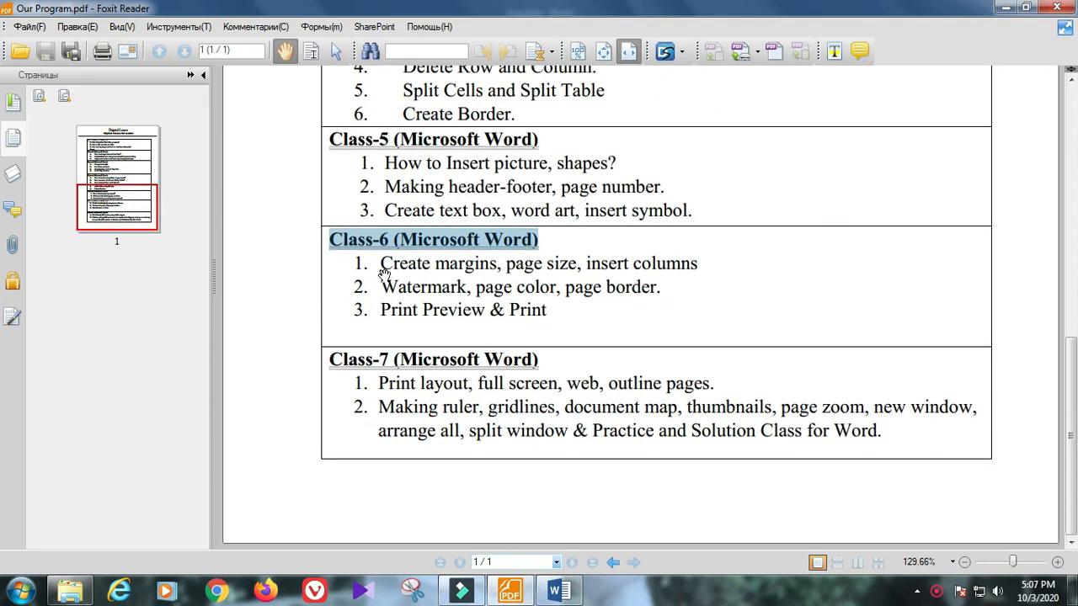
left_click_drag(391, 264, 694, 265)
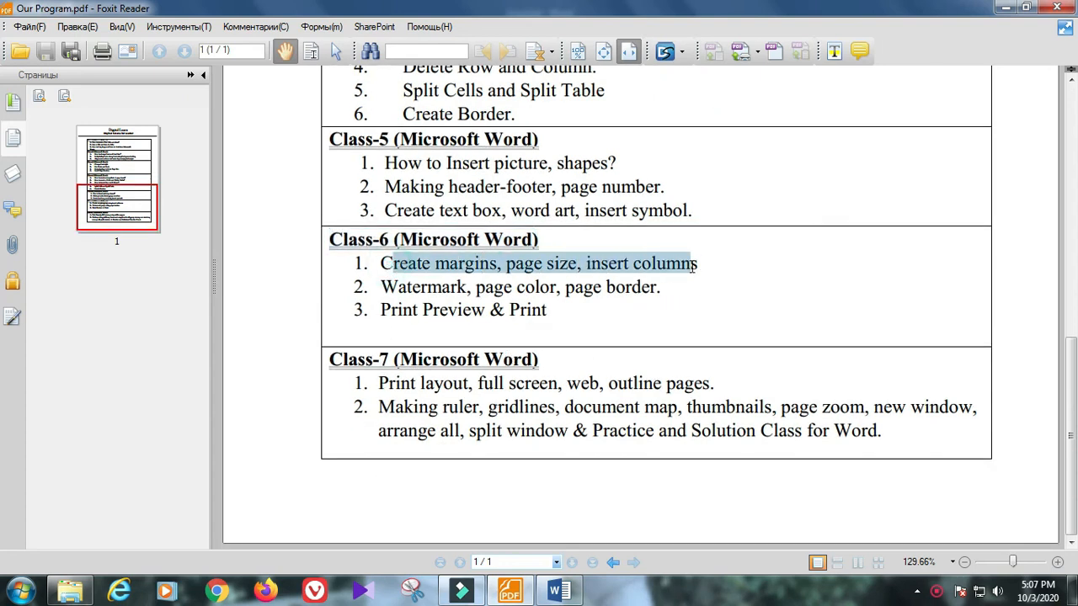
left_click(474, 266)
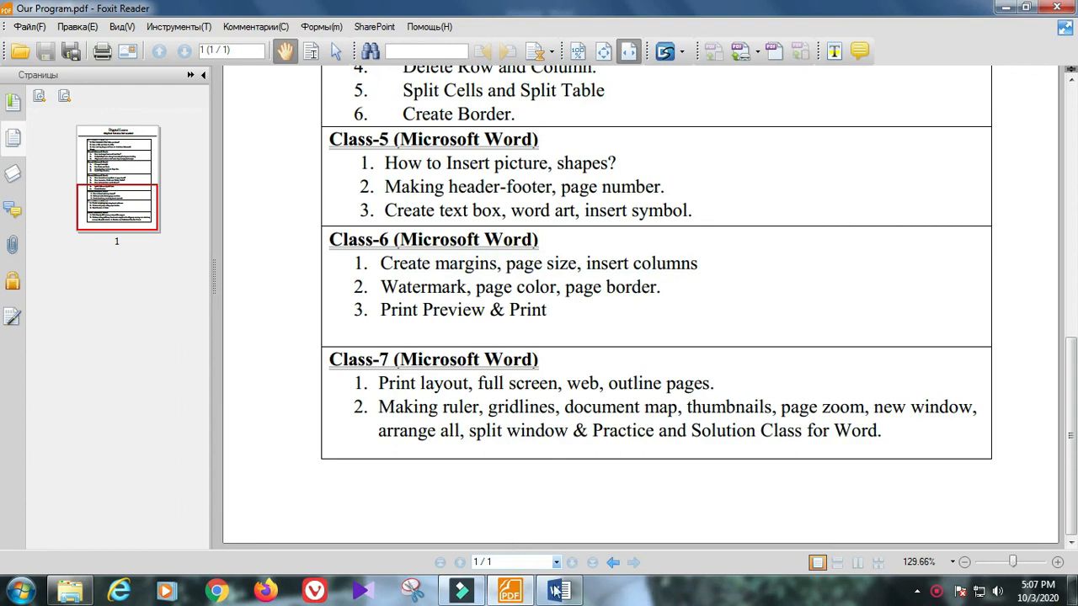
Step: Back in Word, select the '8×' and '10÷' symbol lines and delete them
mouse_move(560, 596)
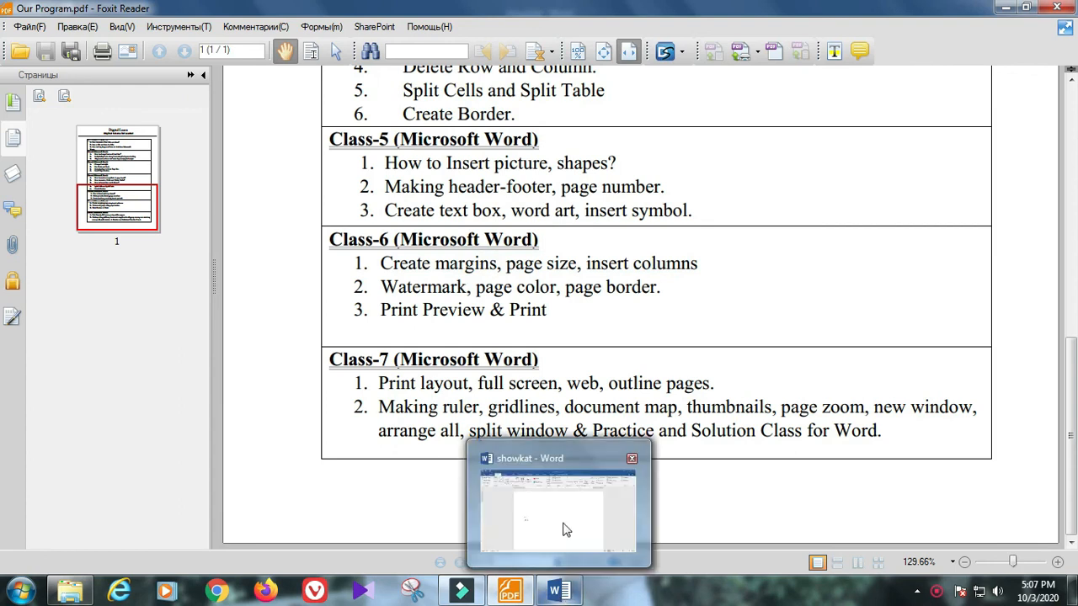
left_click(565, 547)
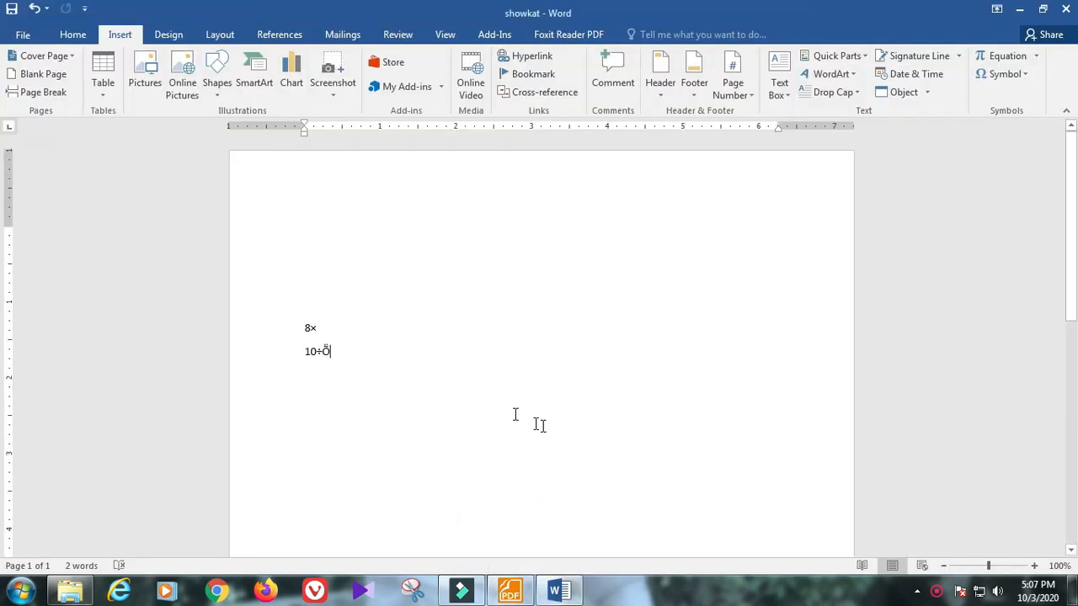
left_click_drag(373, 365, 270, 312)
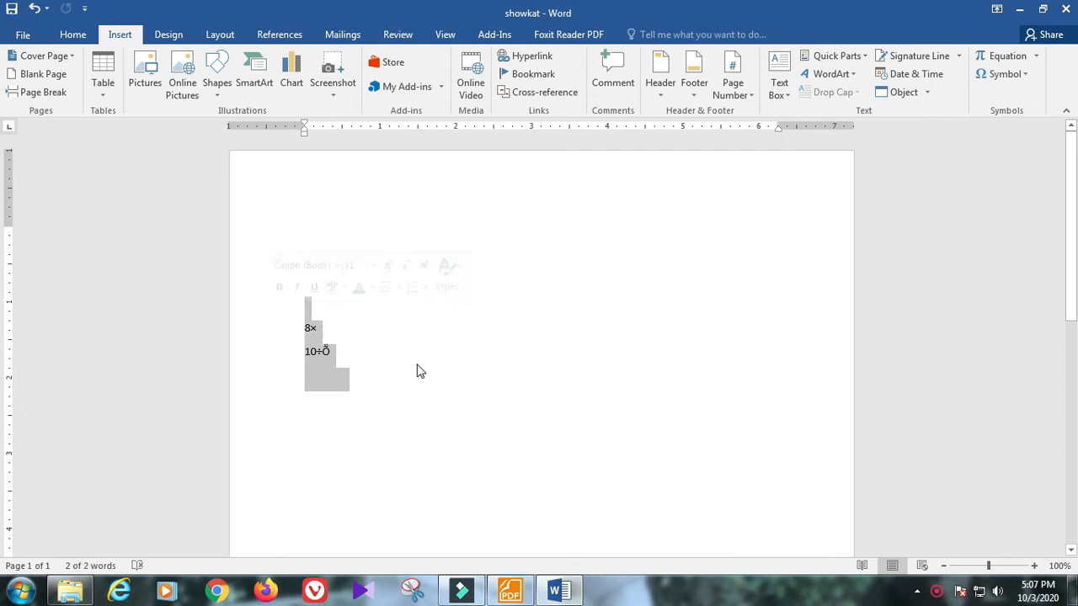
key("Delete")
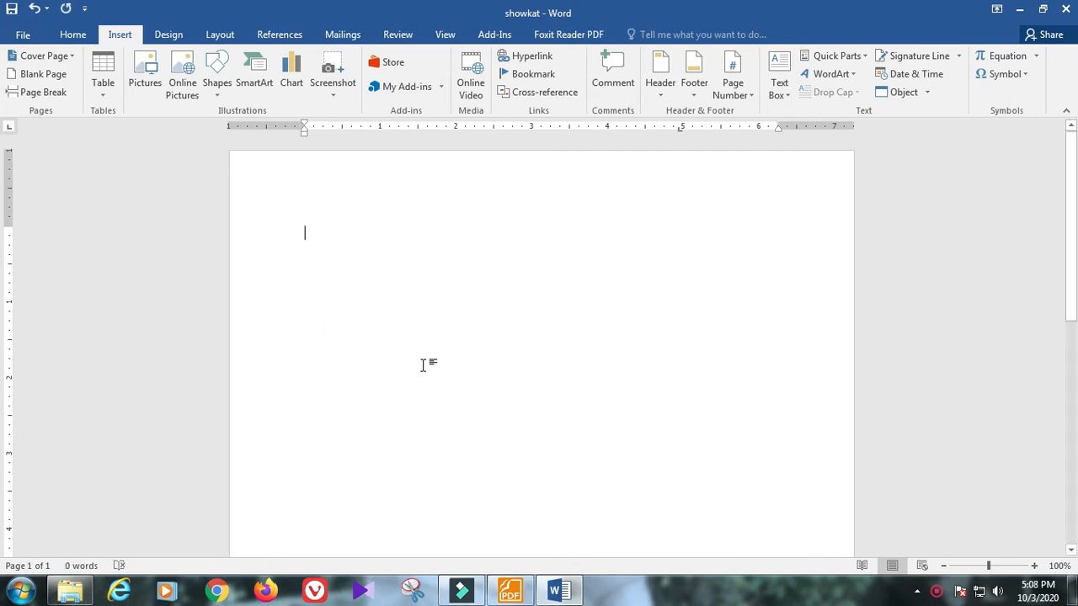
Step: Fill the blank page with a long run of a's followed by b's, then go to Layout
type("aaaa")
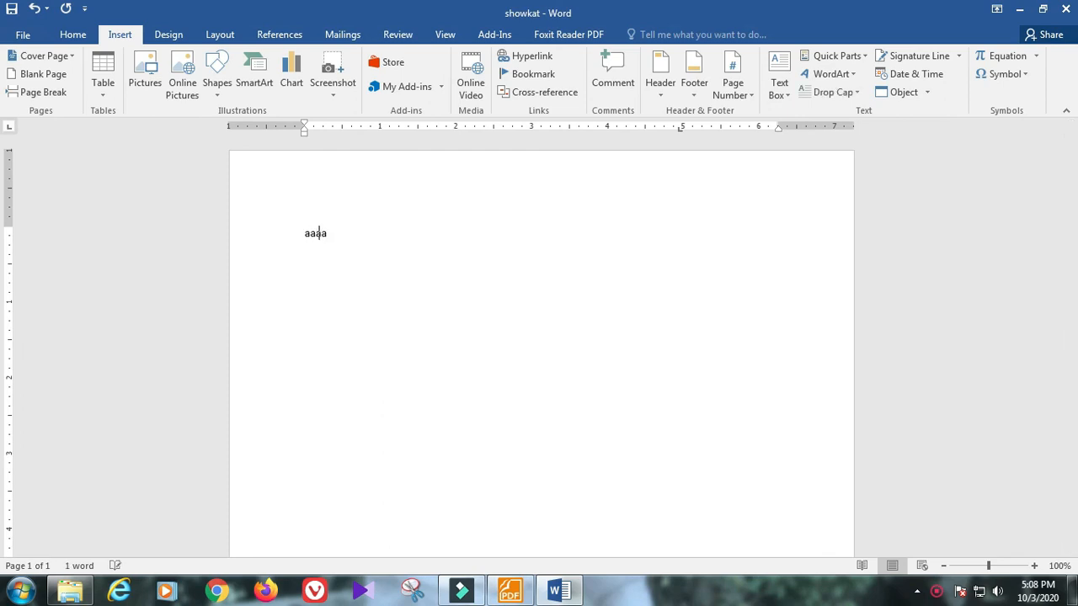
type("aaaaaaaaaaaaaaaaaaaaaaaaaaaaaaaaaaaab")
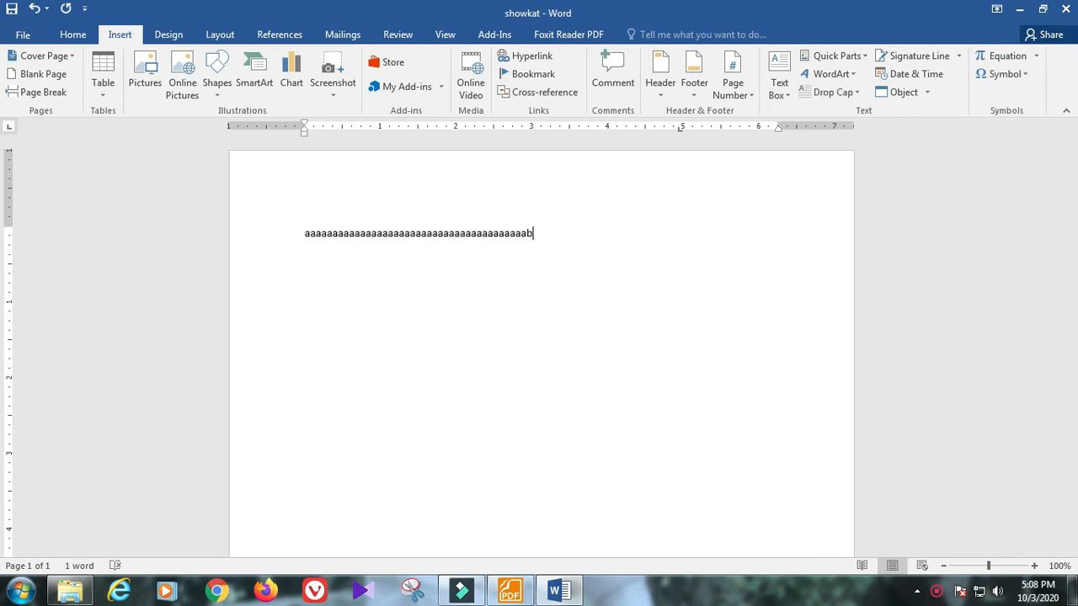
type("bbbbbbbbbbbbbbbbbbbbbbbbbbbbbbbbbbbbbbbbbbbbbbbbbbbbbbbbbbbbbbbb")
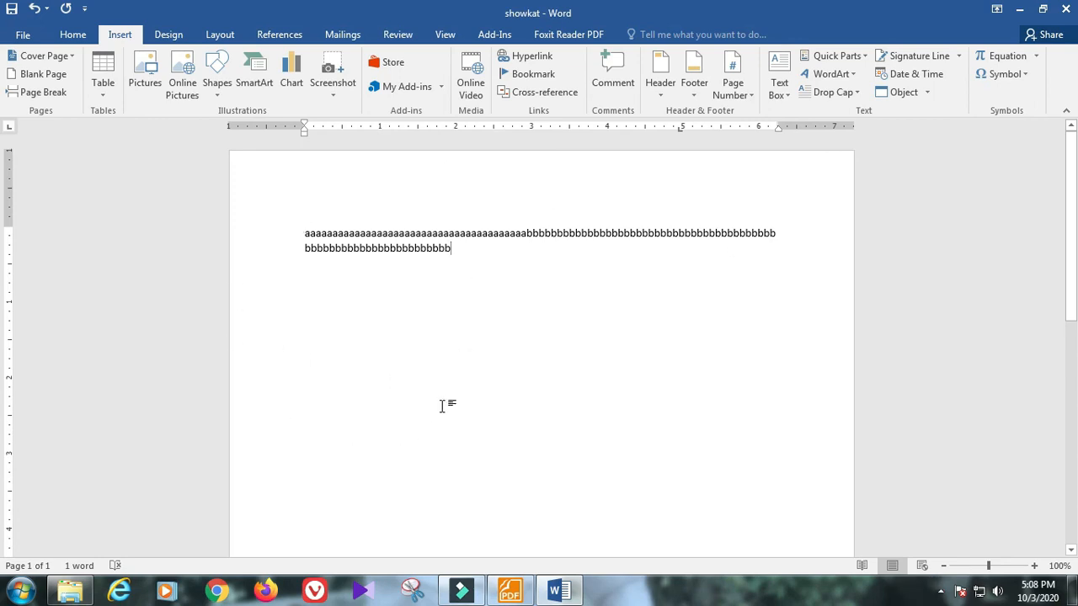
left_click(219, 37)
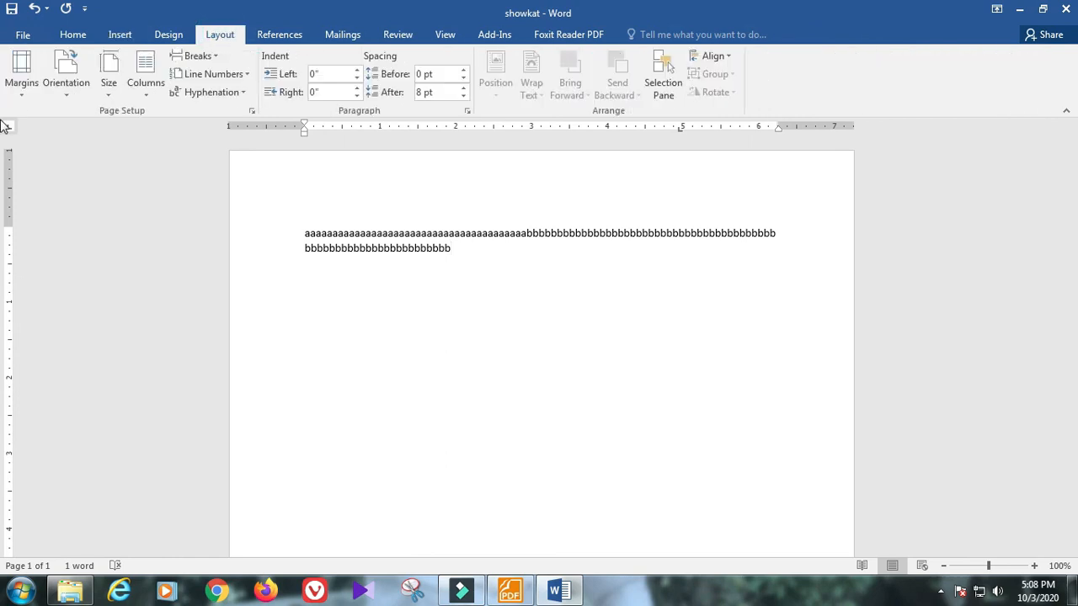
left_click(21, 76)
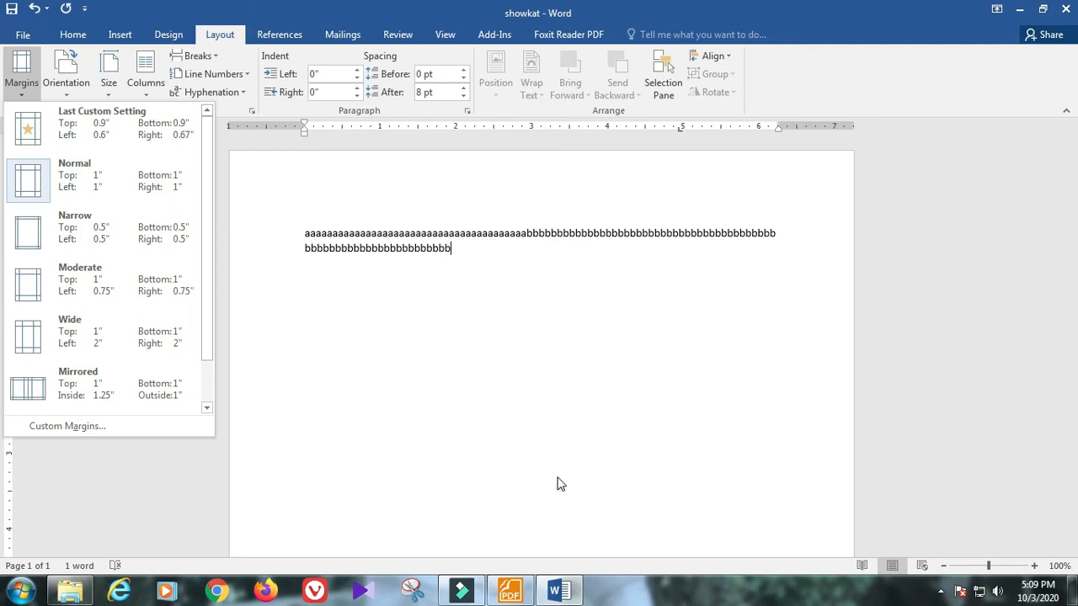
left_click(539, 405)
scroll(538, 404, "down", 2)
scroll(538, 404, "down", 7)
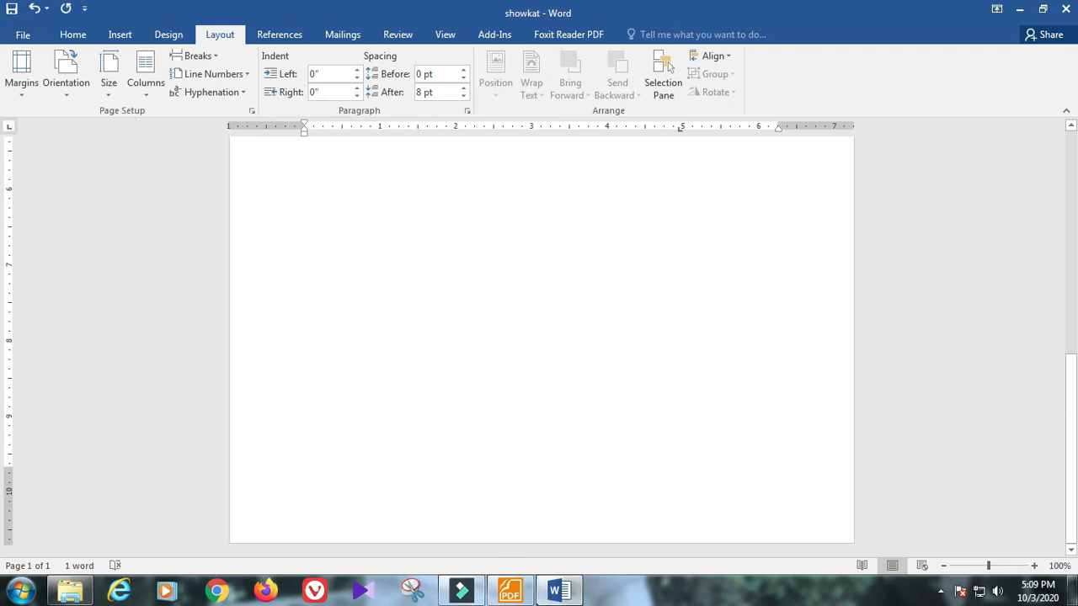
Step: Type two lines of k's low on the page, separated by empty paragraphs
double_click(365, 426)
scroll(363, 441, "down", 10)
left_click(322, 437)
double_click(323, 438)
scroll(352, 445, "down", 5)
type("kkkkkkkkkkkkkkkkkkkkkkkkkkkkkkk")
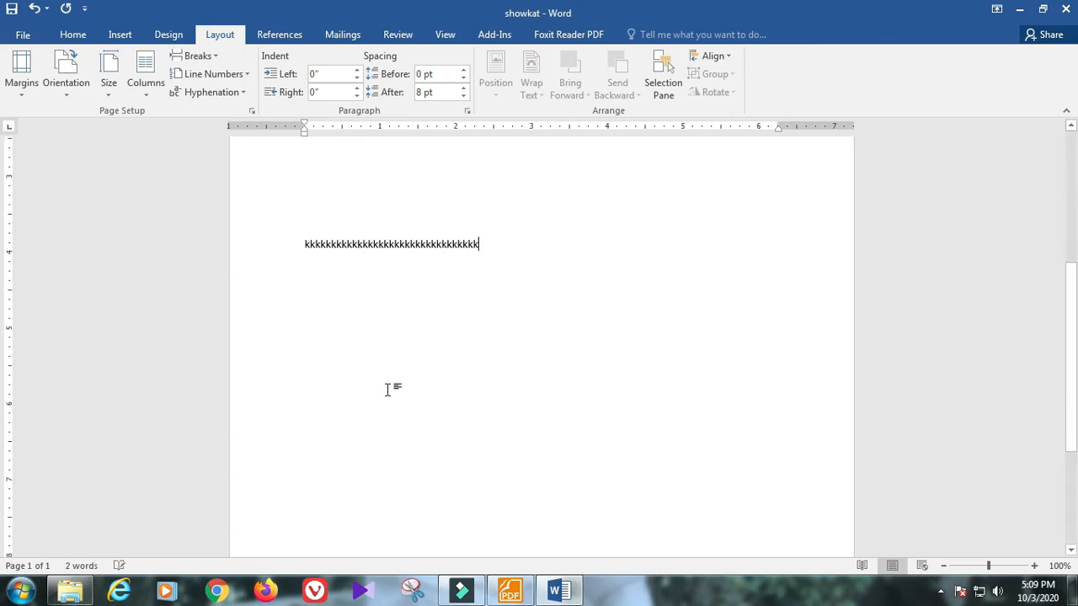
scroll(390, 383, "up", 5)
scroll(393, 381, "down", 7)
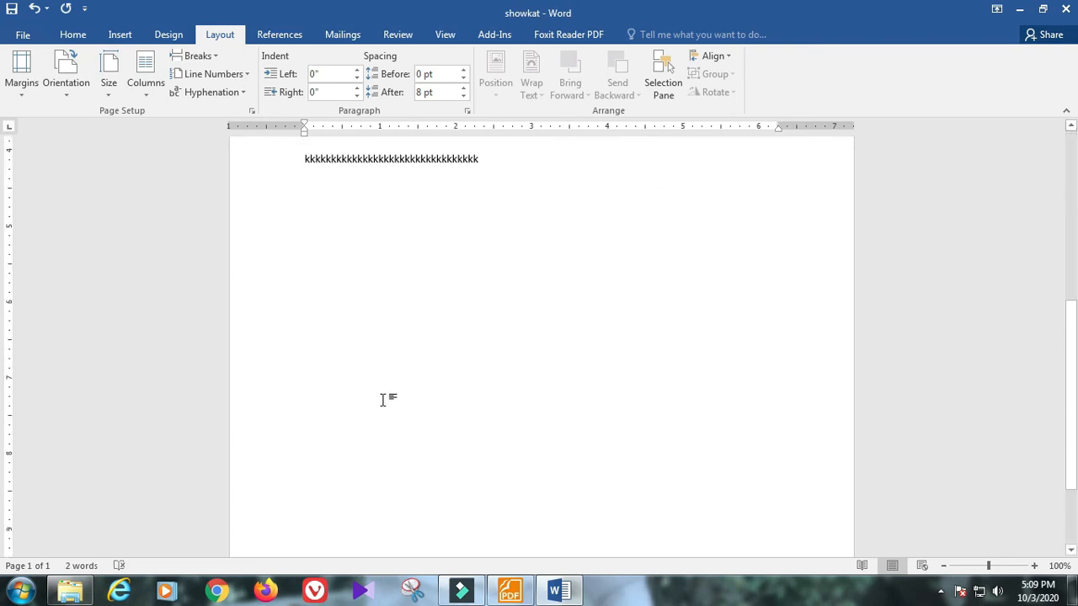
key("Return")
key("Return")
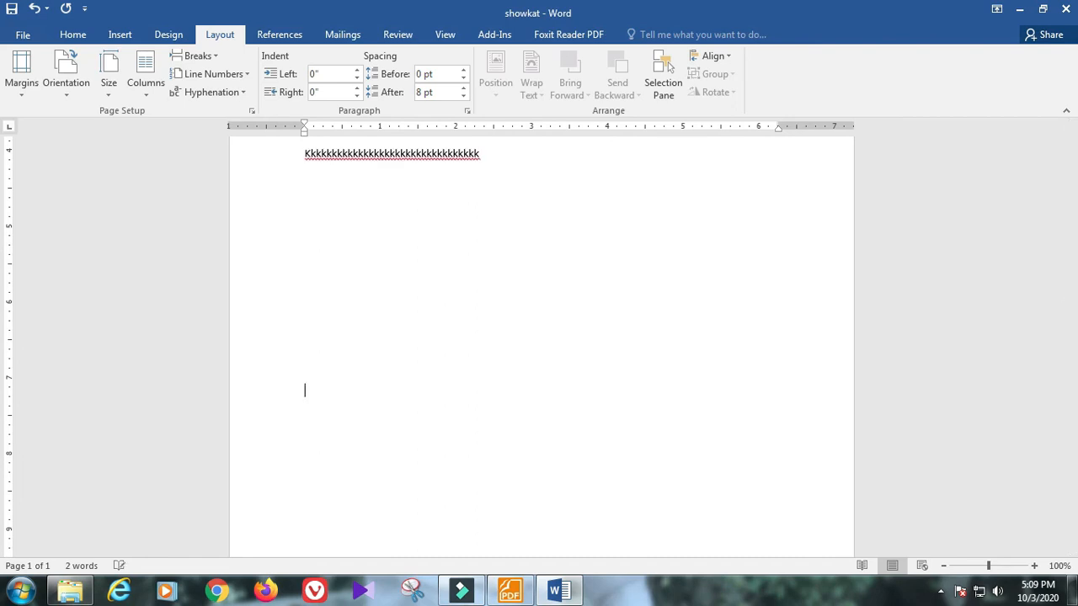
key("Return")
type("k")
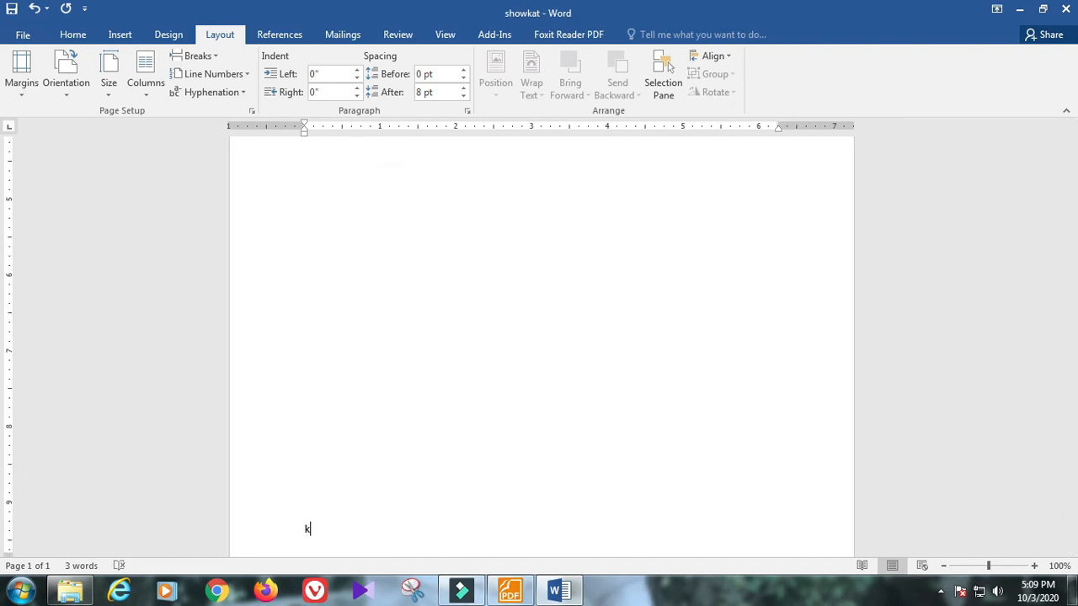
type("kkkkkkkkkkkkkkkkkkkkkkkkkkkkkkkkkkkkkkkkkkkkkkkkkkkkkkkkkkkkkkkkk")
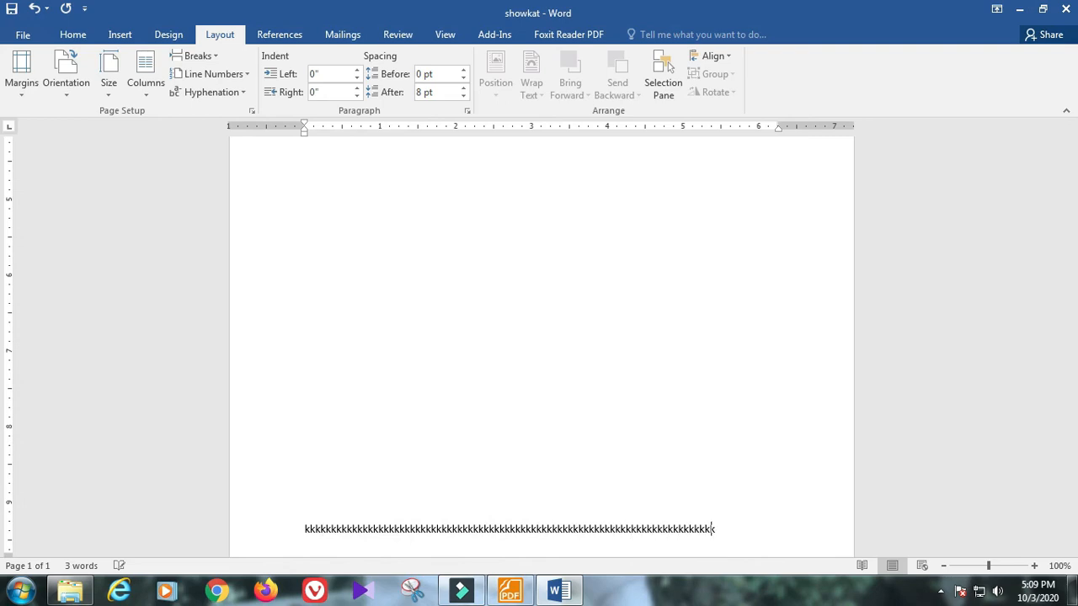
Step: Add a new line after the k line holding three groups of h's
scroll(722, 421, "down", 3)
left_click(721, 419)
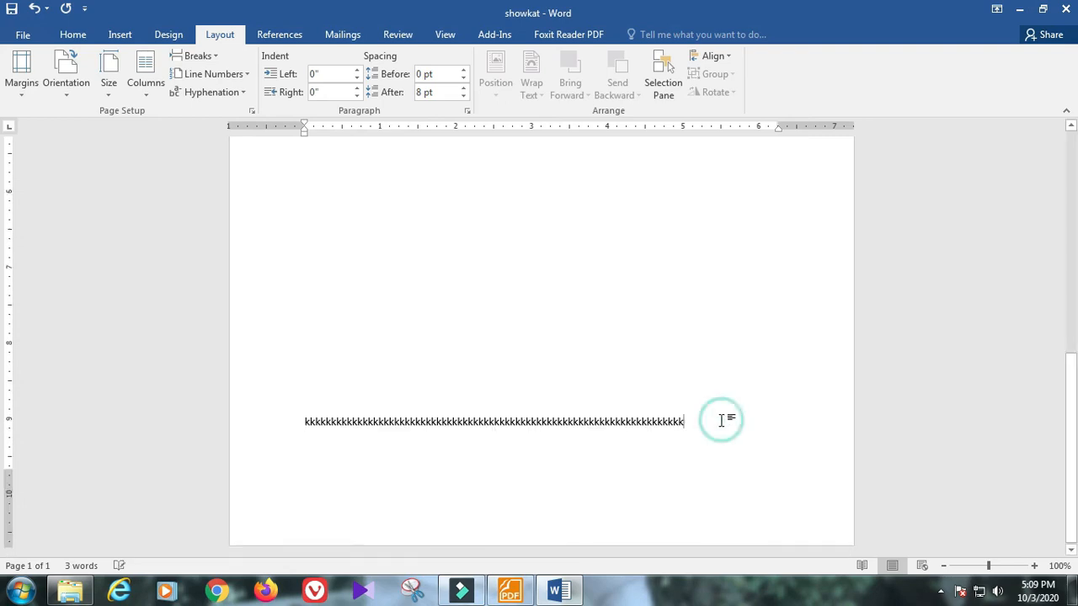
key("Return")
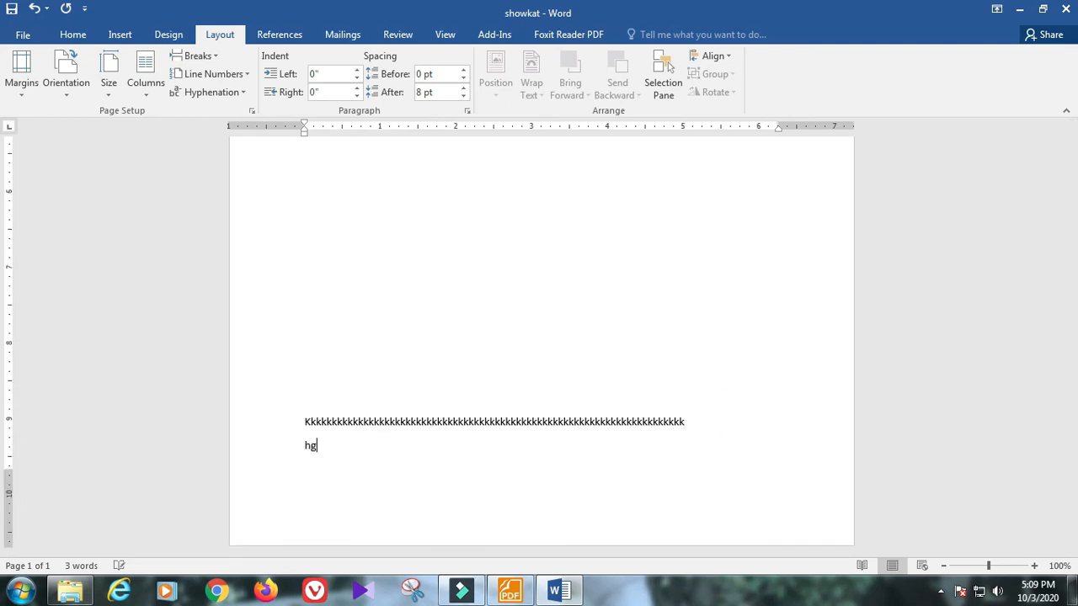
type("hghhhhhhhhhhhhhhhhhhhhhhhhh hhhhhhhhhhhhhhhhhhhhhhhhhhhh hhhhhhhhhhhhhhhhhhhhhhhhhhhhhhhhhhhh")
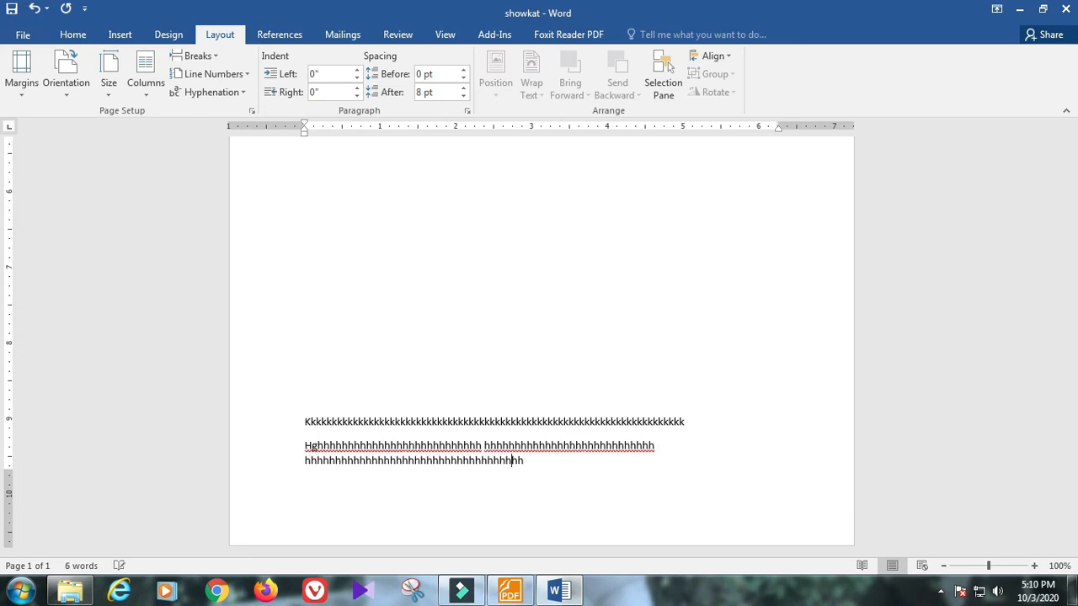
type("hhhhhhhhhhhhhhhhhhhhhhhh ")
type("kkkkkkkkkkkkkkkkkkkkkkkkkkkkkkkkkkkk")
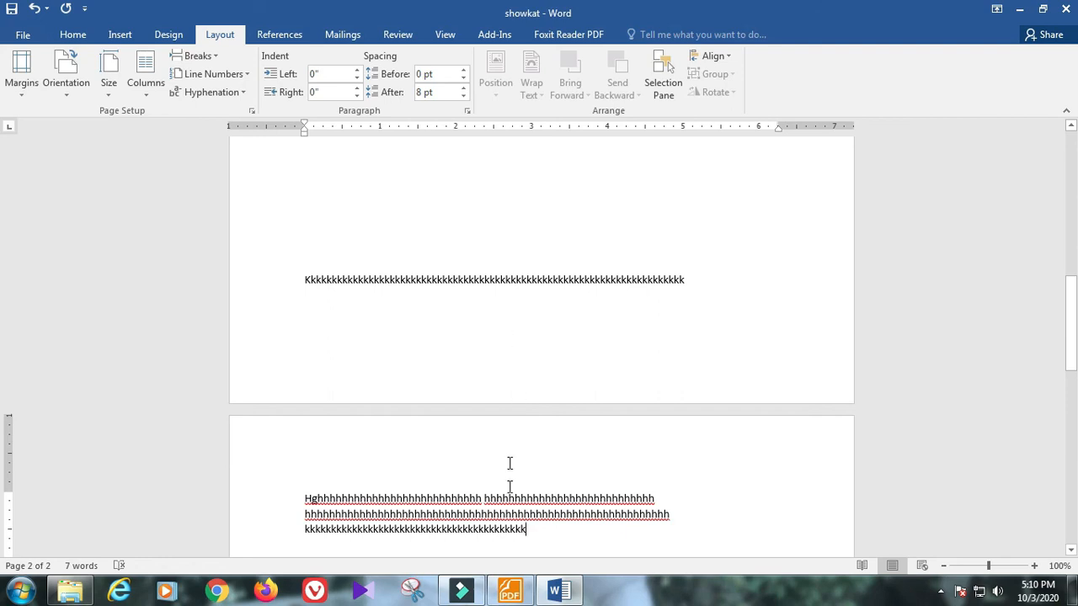
scroll(512, 543, "up", 10)
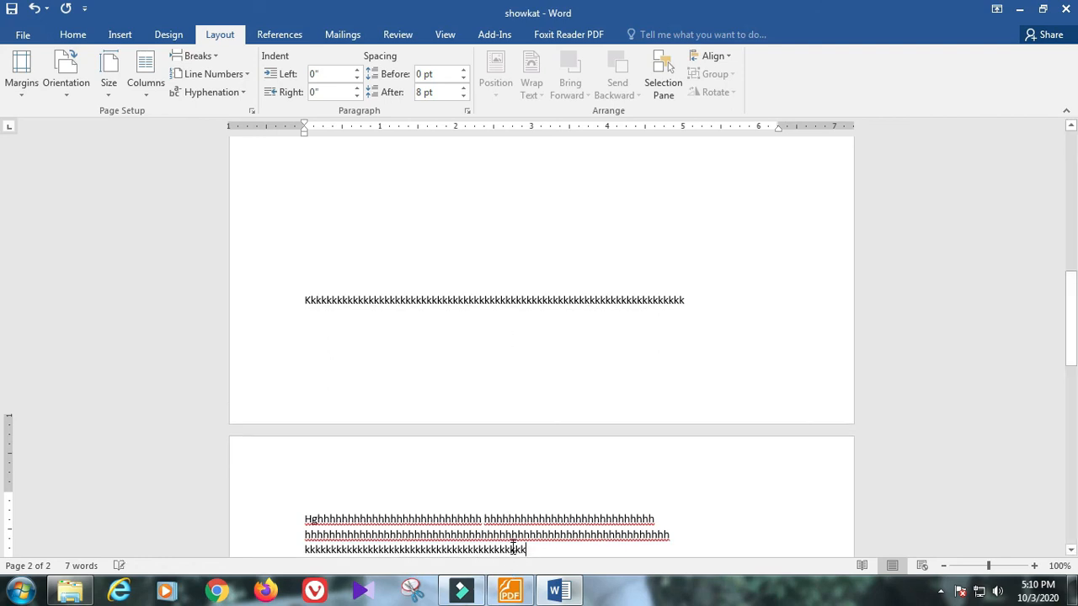
scroll(512, 532, "up", 2)
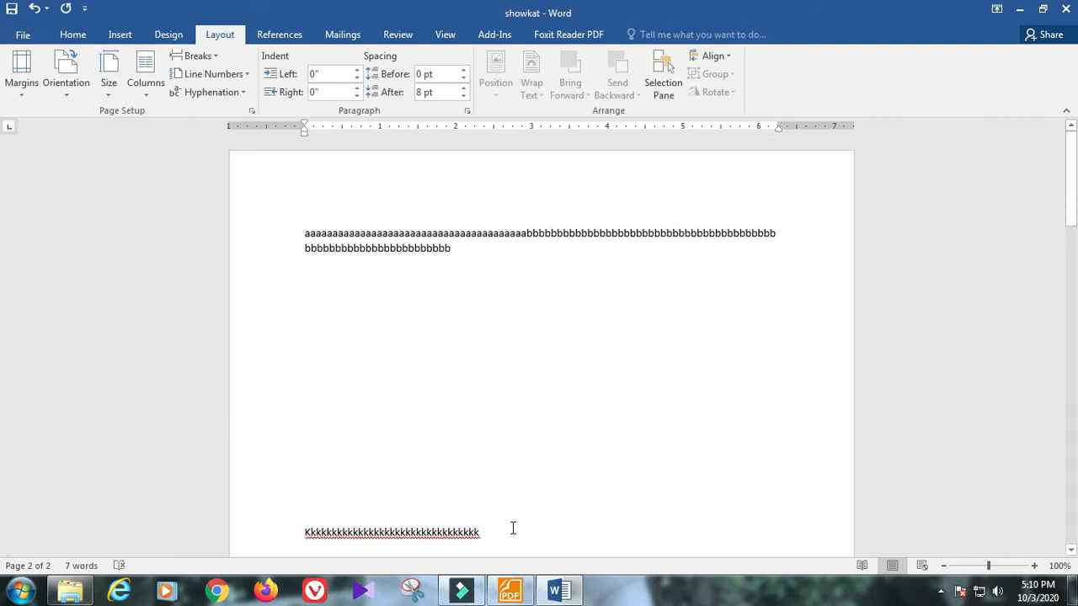
Step: Apply the Narrow 0.5" margin preset and check that the text fits one page
left_click(20, 78)
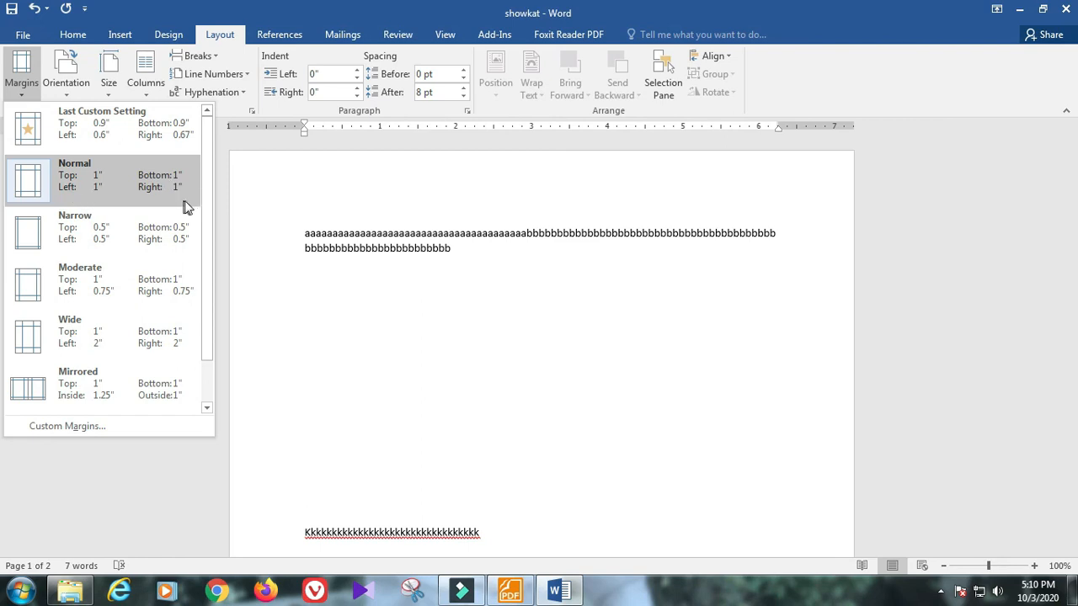
left_click(76, 240)
scroll(353, 337, "down", 5)
scroll(368, 328, "up", 5)
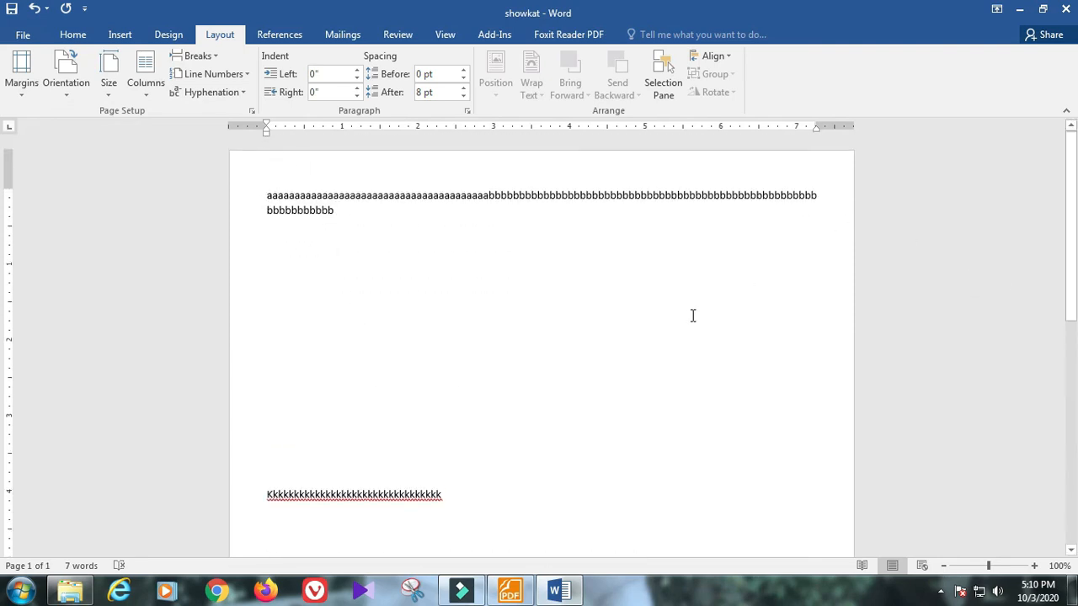
scroll(692, 316, "down", 6)
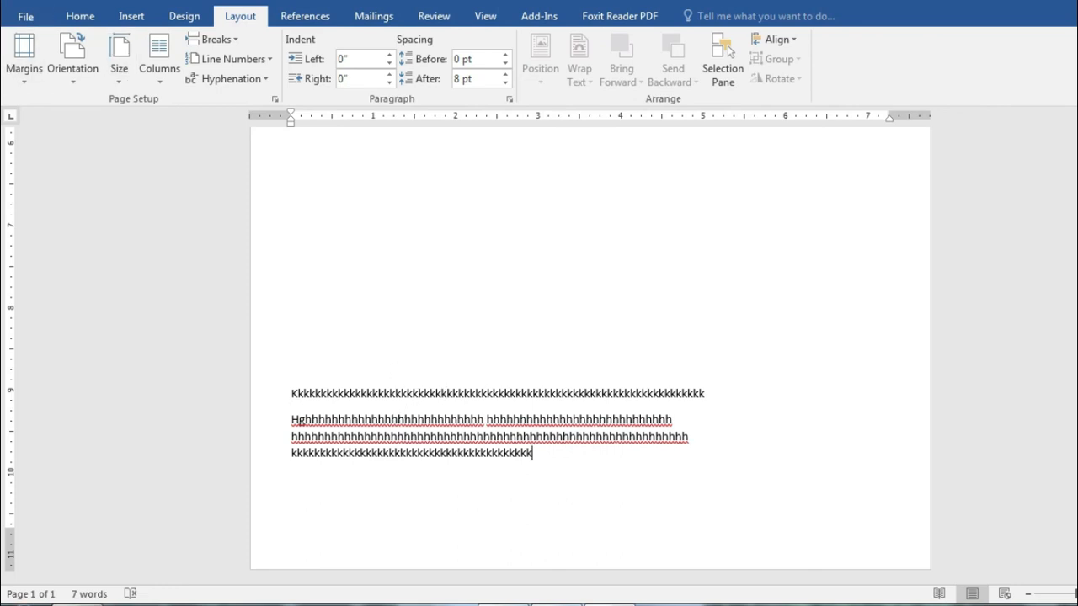
Step: Try the Normal 1-inch margin preset, then switch back to Narrow margins
left_click(25, 51)
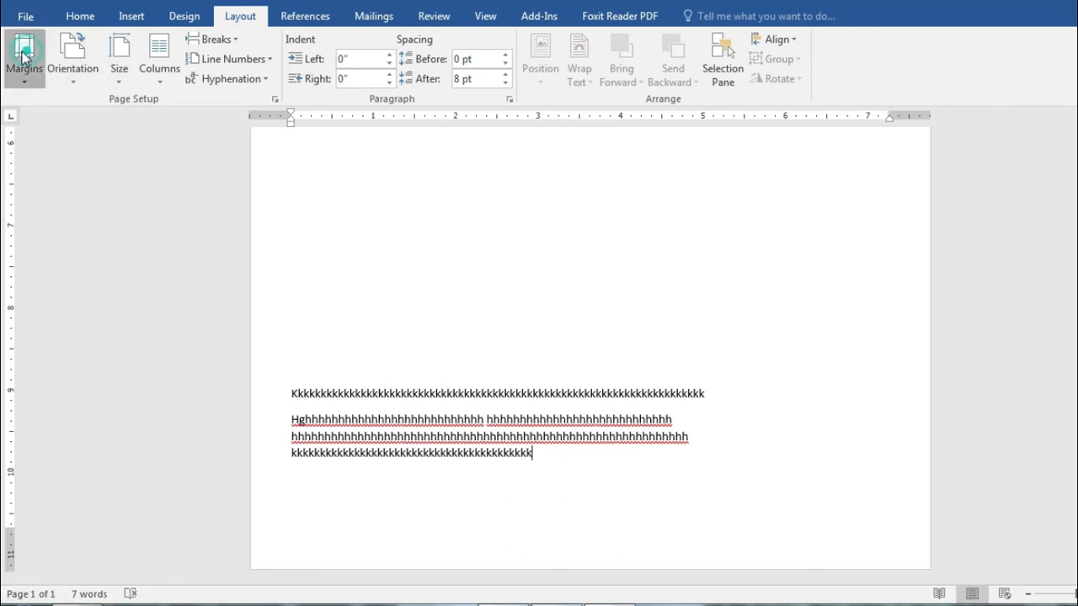
left_click(71, 159)
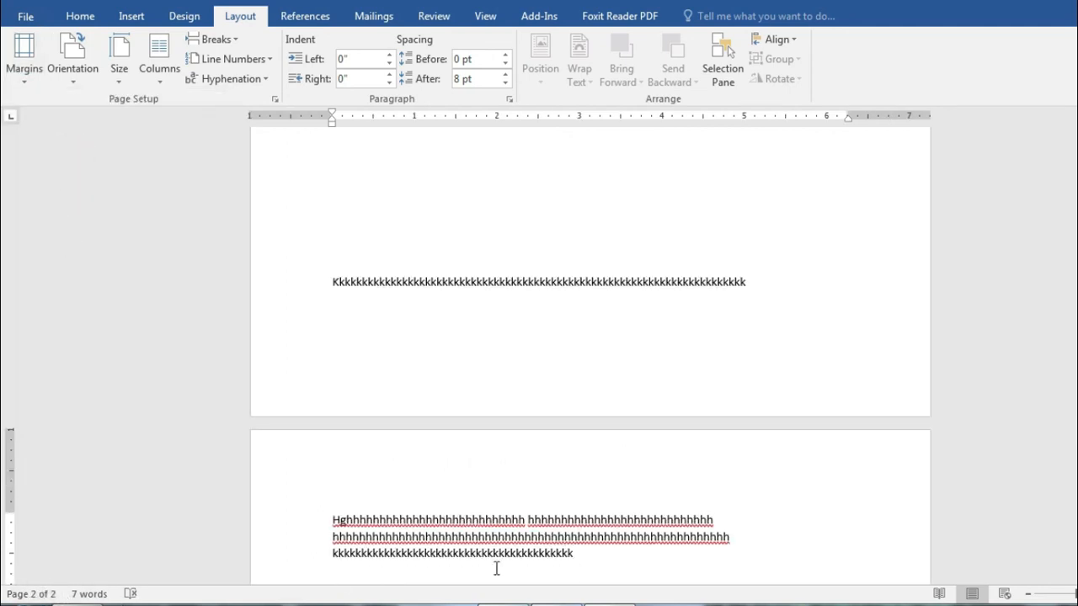
left_click(23, 54)
left_click(59, 244)
scroll(413, 489, "up", 5)
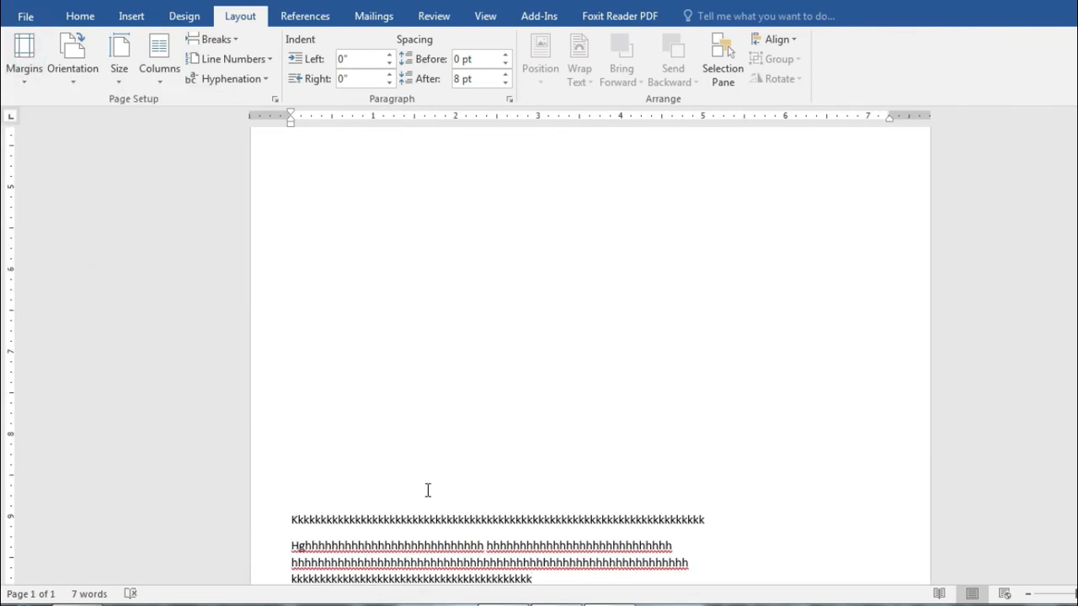
scroll(427, 489, "up", 5)
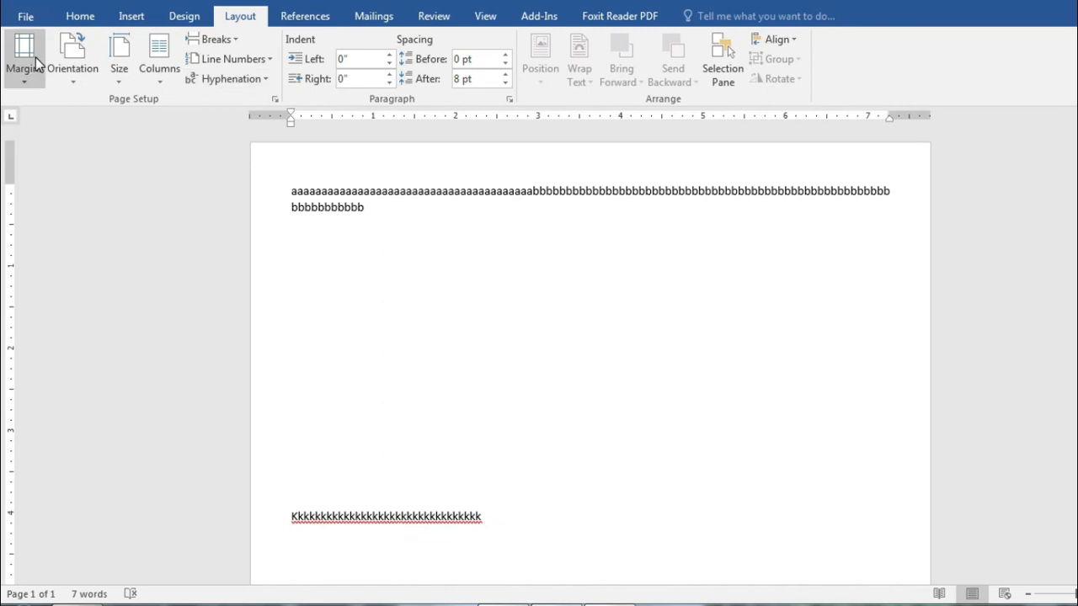
Step: Set custom margins of 0.75" for top, bottom, left and right in Page Setup
left_click(35, 58)
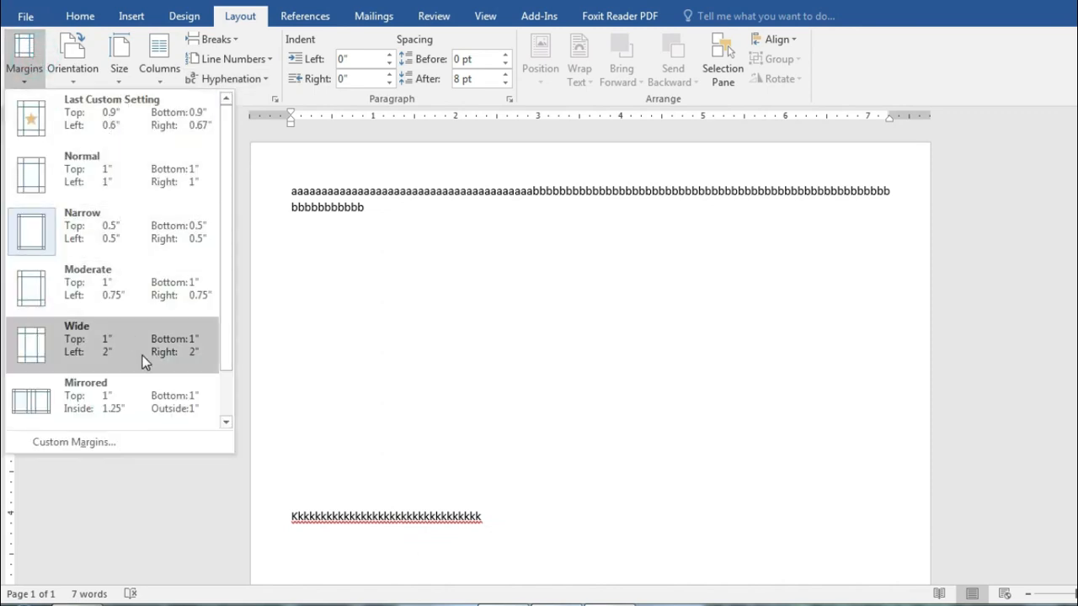
left_click(69, 443)
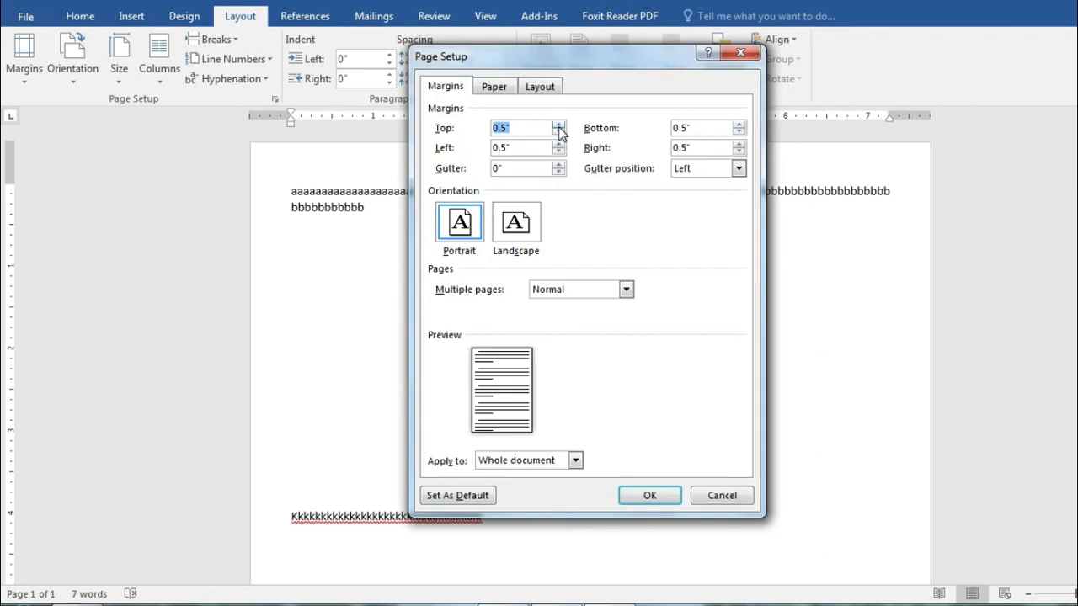
left_click(502, 132)
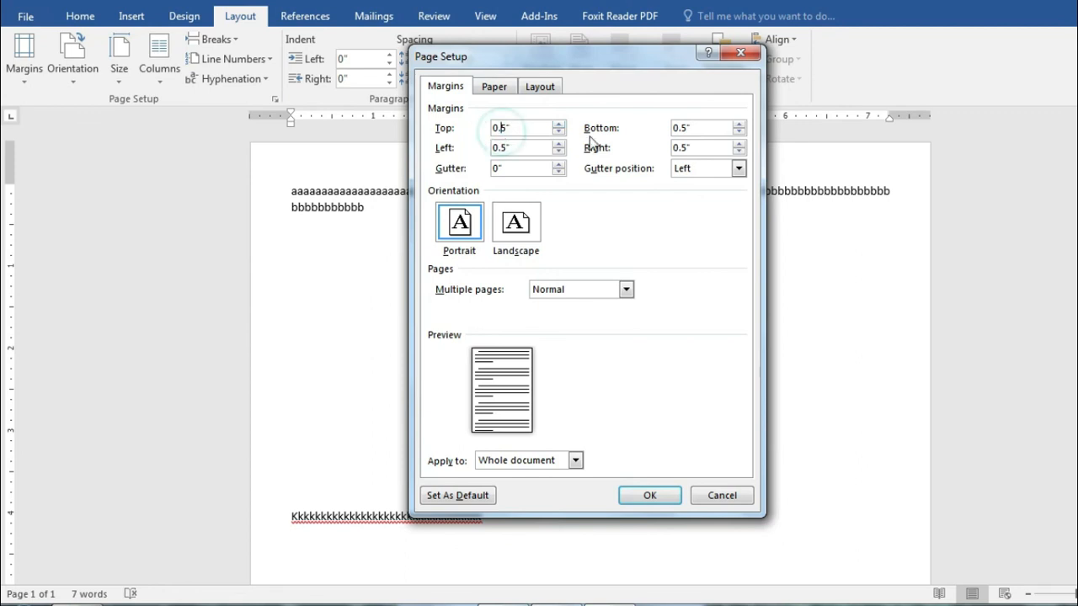
type("7")
left_click_drag(530, 126, 472, 124)
left_click_drag(691, 131, 659, 141)
type("0.75")
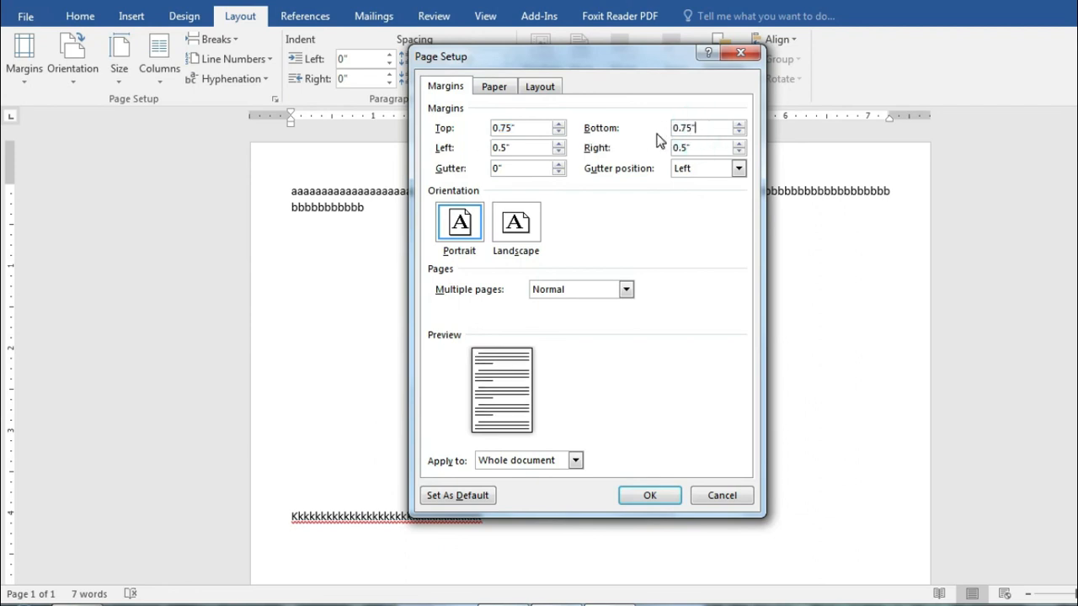
key("Tab")
type("0.75")
key("shift+Tab")
type("0.75")
left_click(649, 502)
scroll(650, 479, "down", 8)
scroll(654, 457, "up", 5)
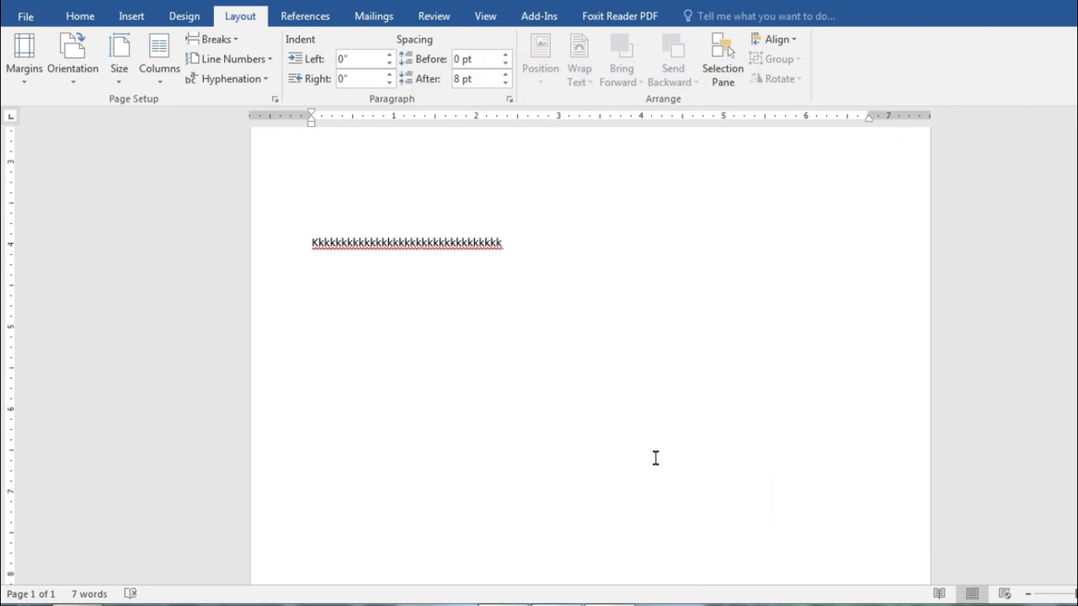
scroll(646, 421, "up", 3)
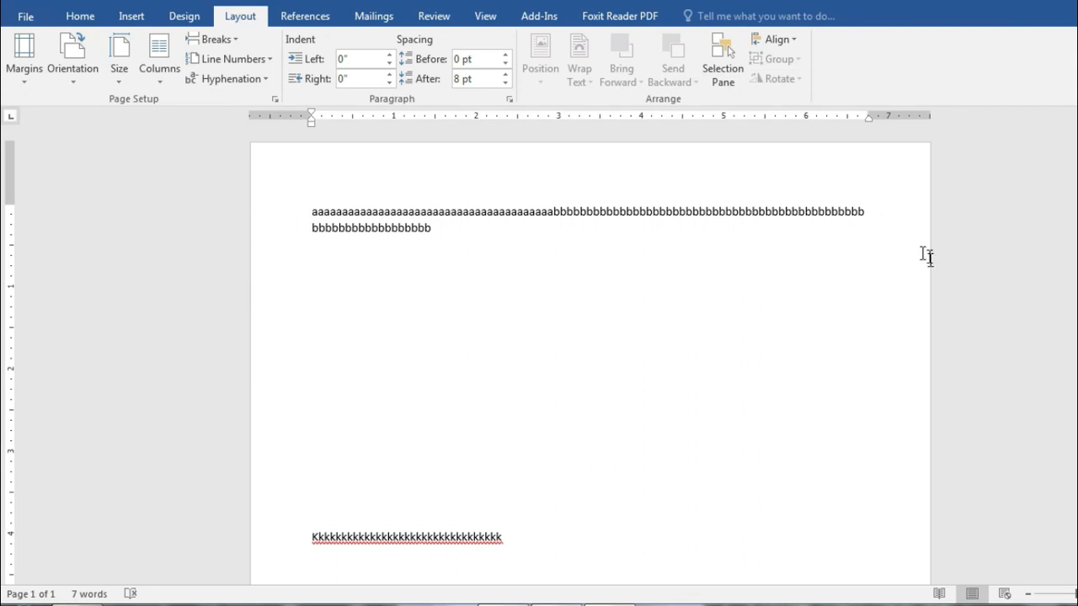
scroll(871, 299, "down", 10)
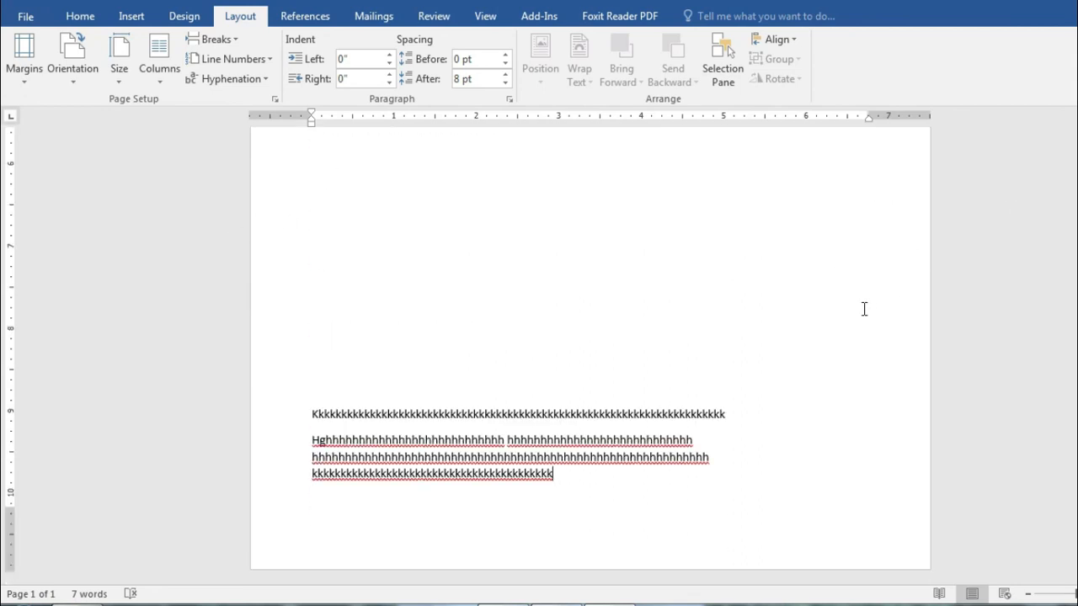
scroll(638, 385, "up", 6)
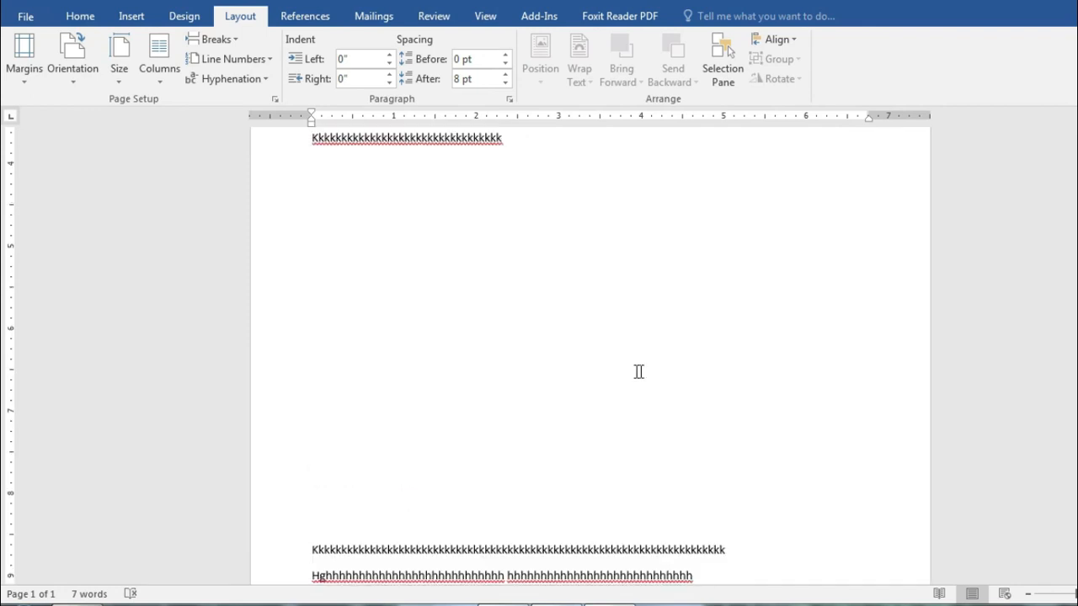
left_click(25, 68)
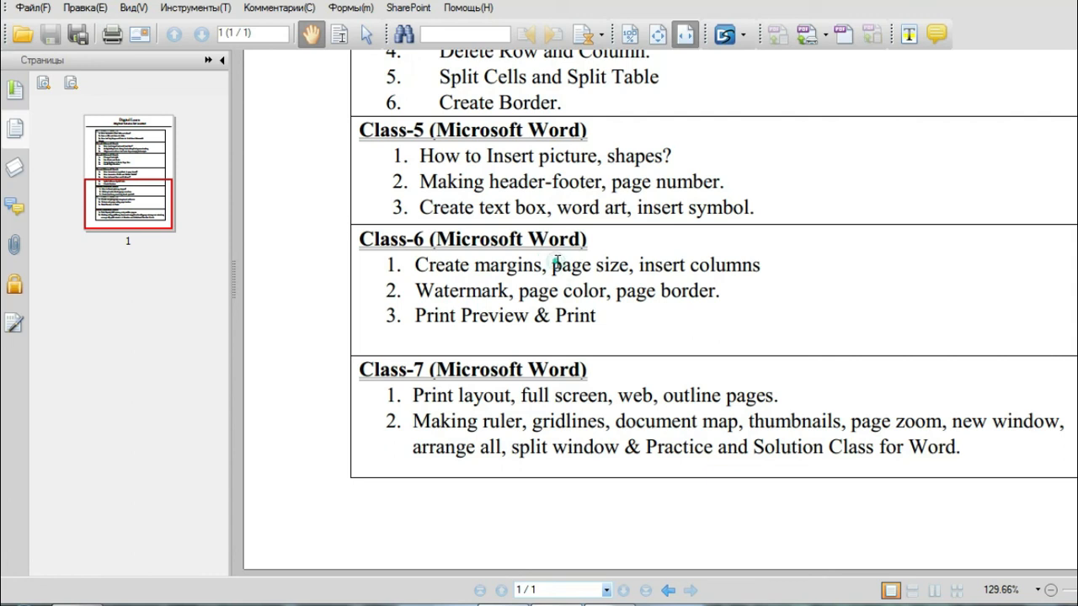
left_click_drag(554, 263, 646, 250)
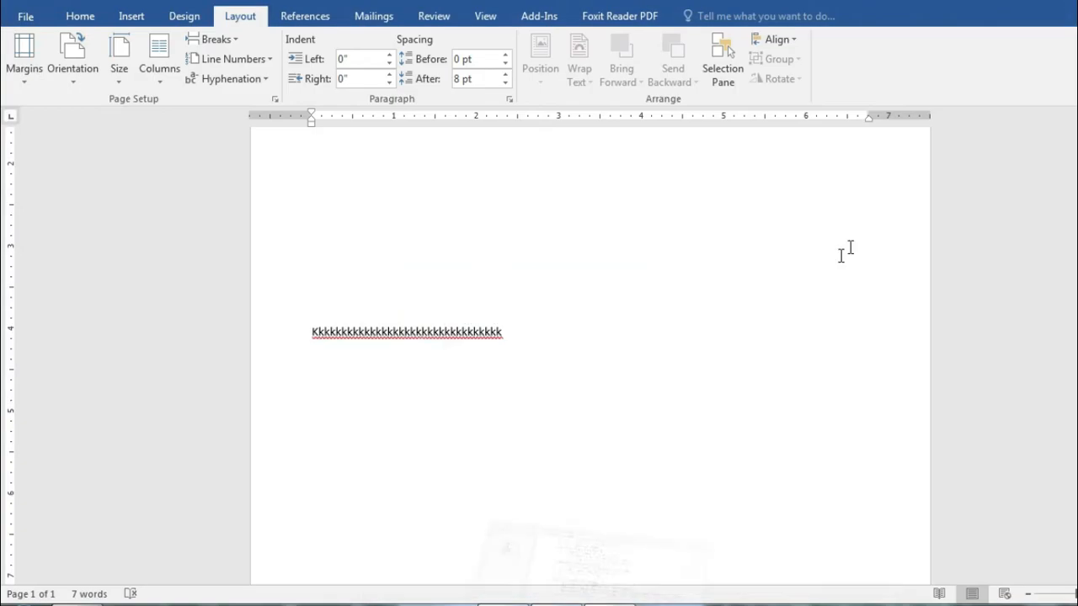
left_click(837, 256)
Step: Jump to the start of the document and open the paper Size gallery
key("ctrl+z")
key("ctrl+z")
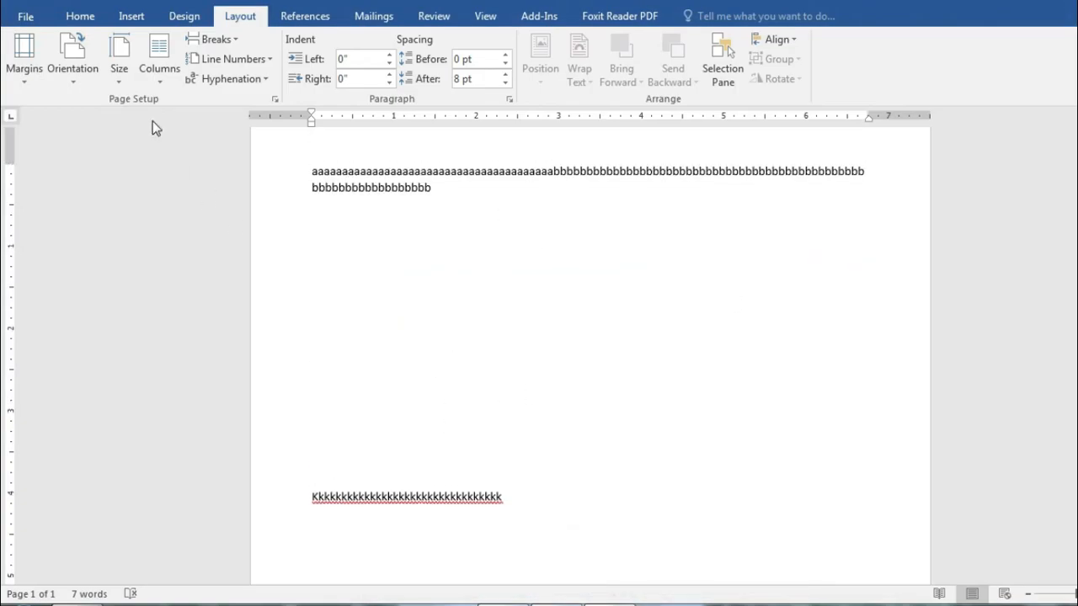
left_click(119, 76)
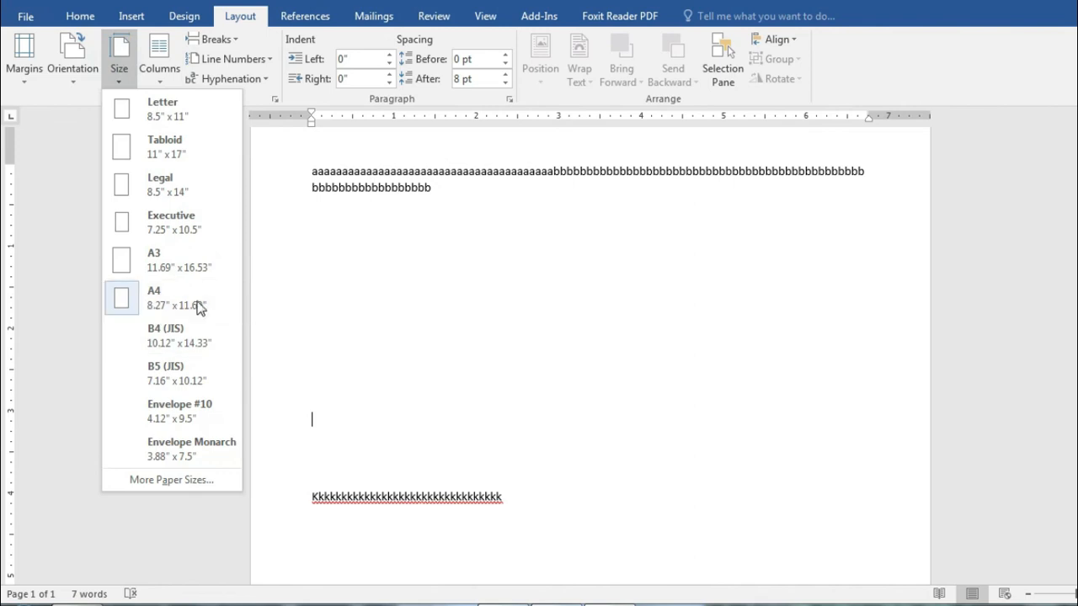
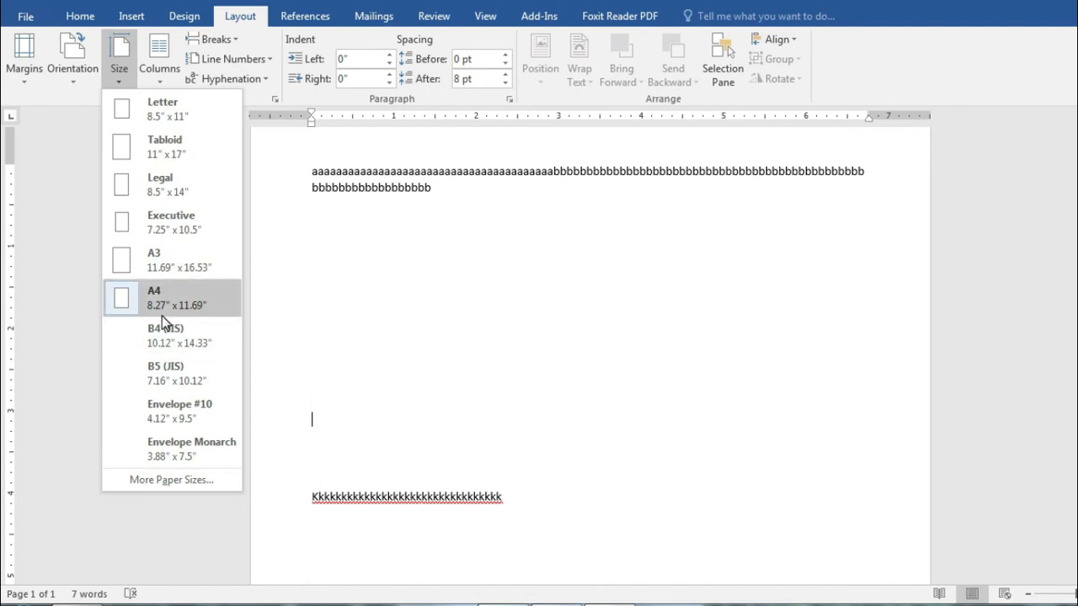
Step: Pick A4 from the paper Size gallery for the filler-text page
left_click(584, 295)
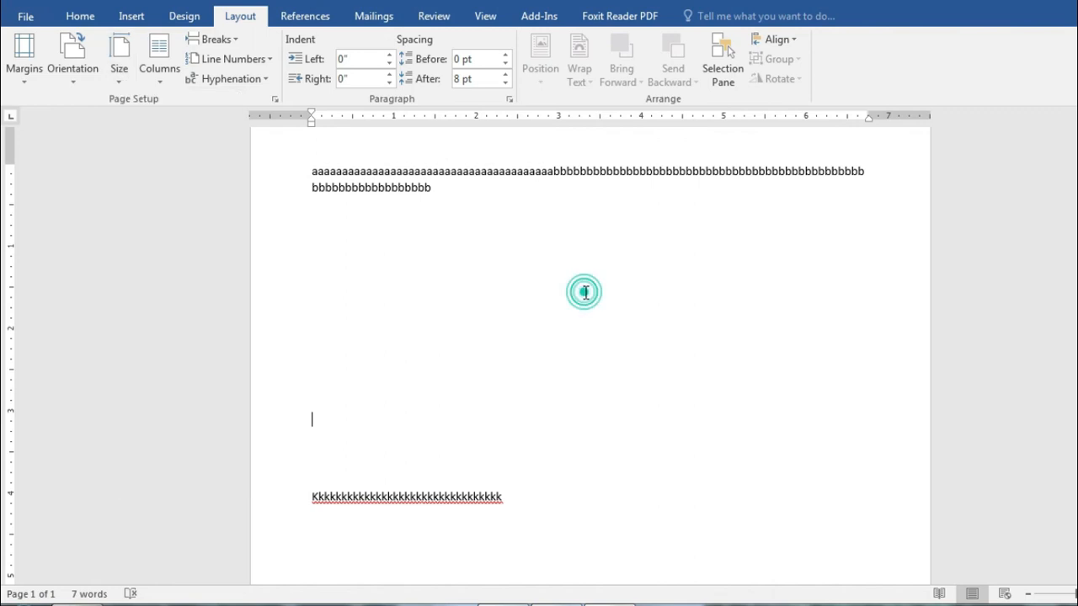
left_click(76, 80)
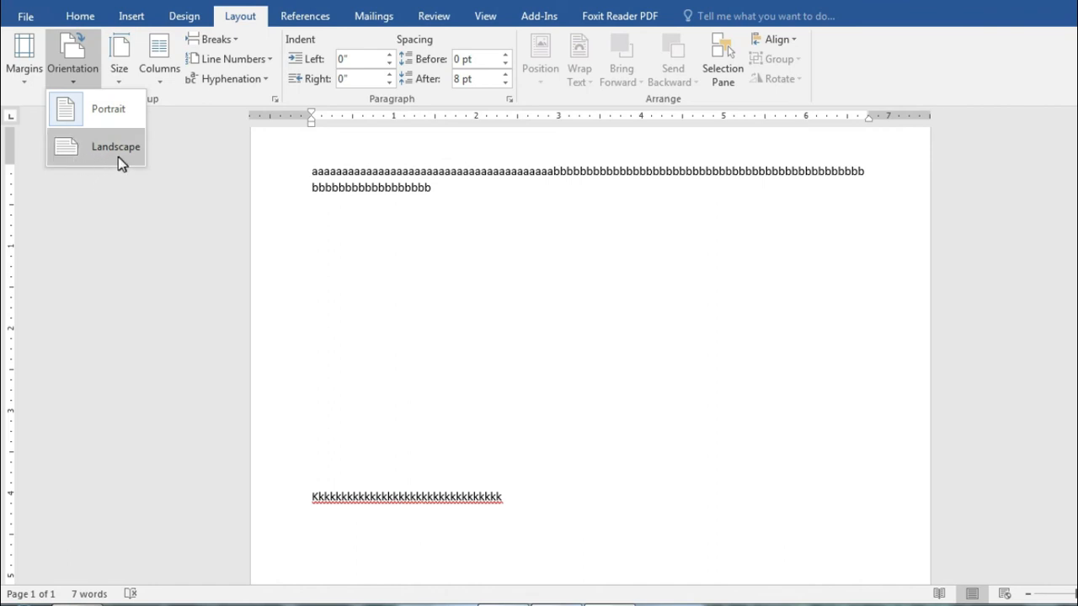
left_click(94, 163)
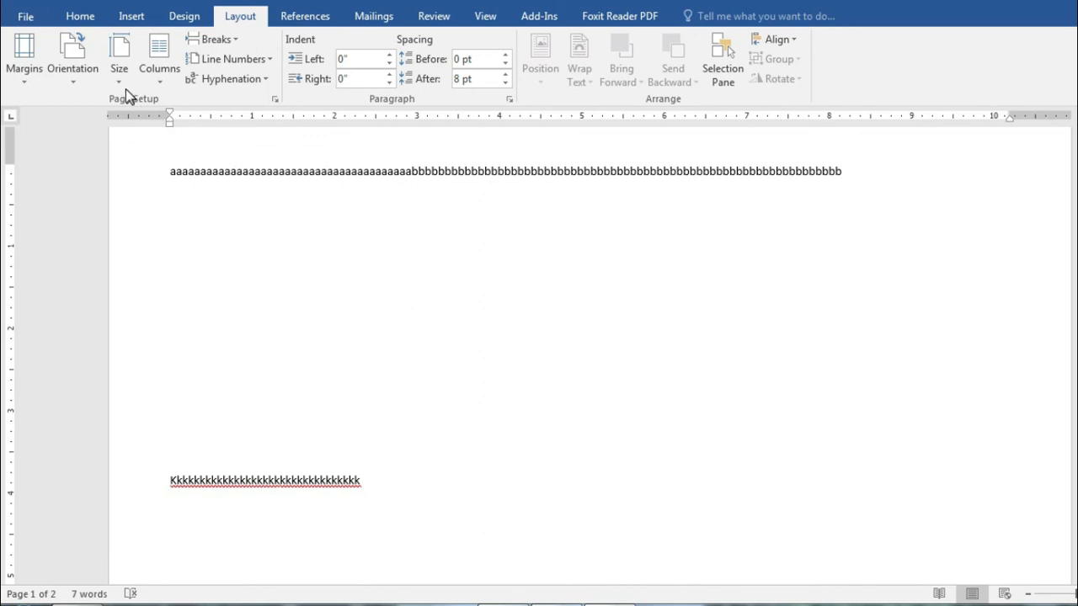
left_click(78, 74)
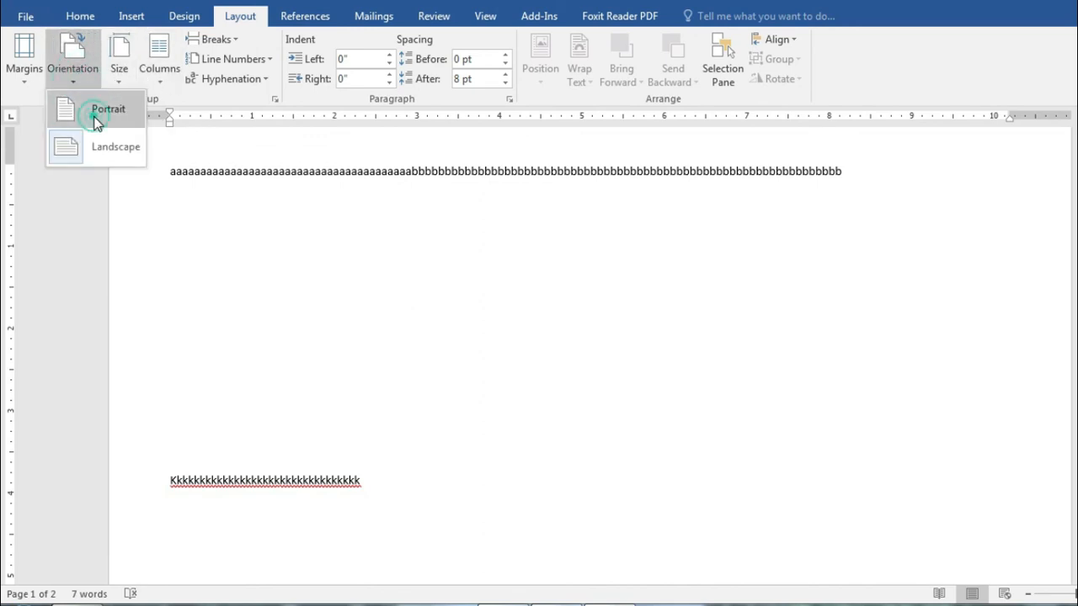
left_click(91, 110)
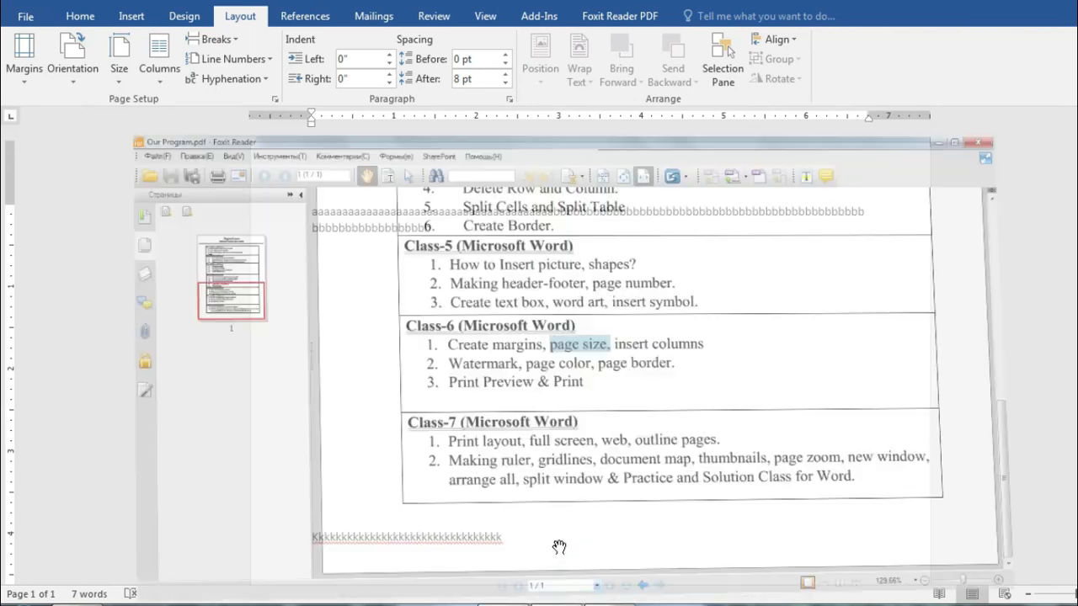
left_click(559, 546)
left_click_drag(638, 265, 764, 266)
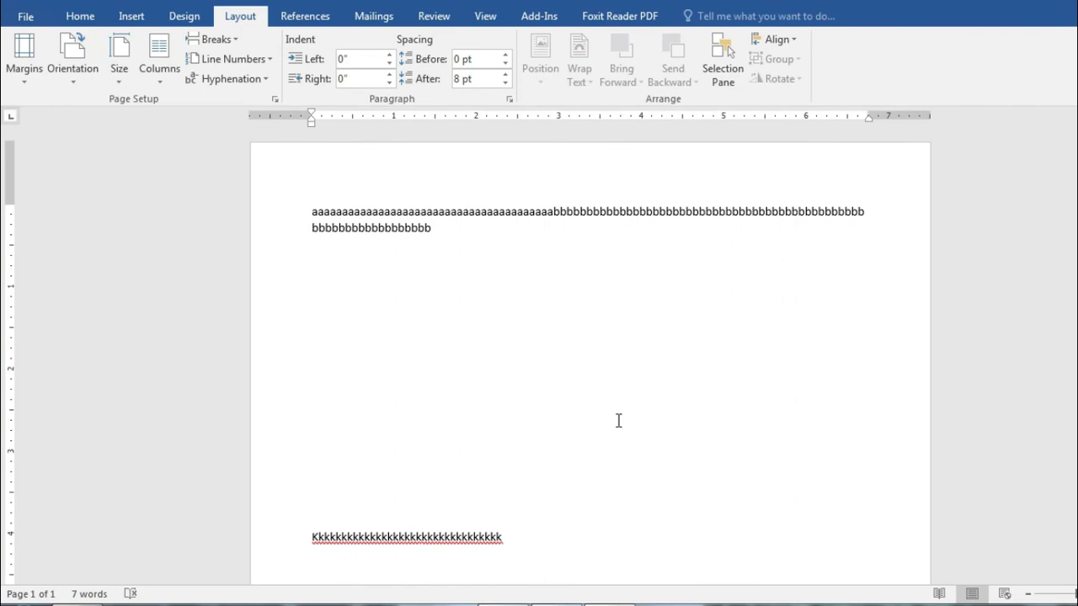
key("ctrl+a")
Step: Select all the filler text and grow its font to 28 pt
left_click(436, 245)
left_click_drag(307, 203, 624, 549)
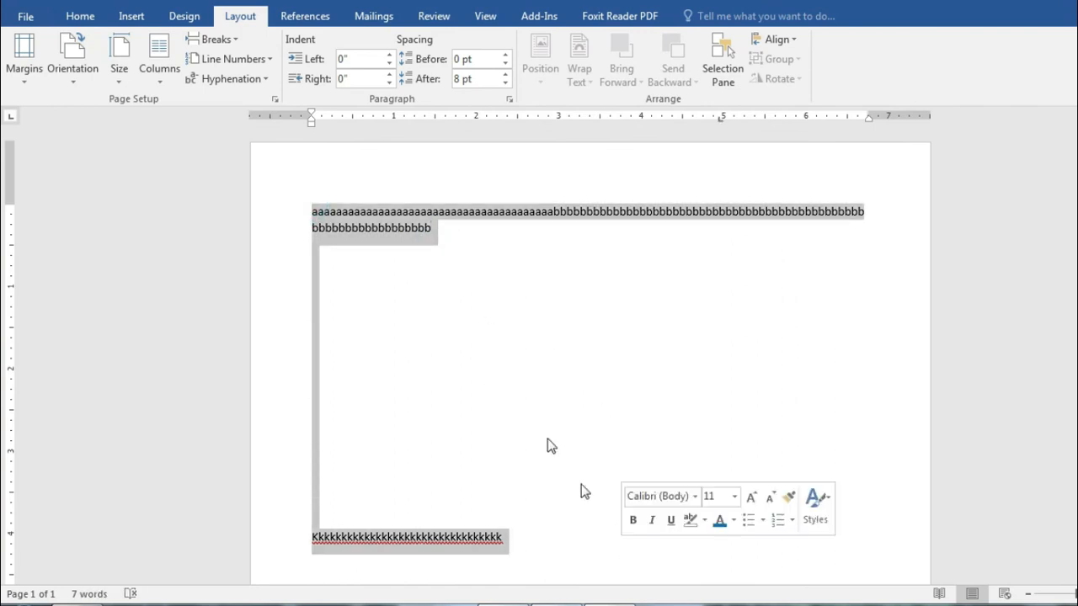
left_click(80, 16)
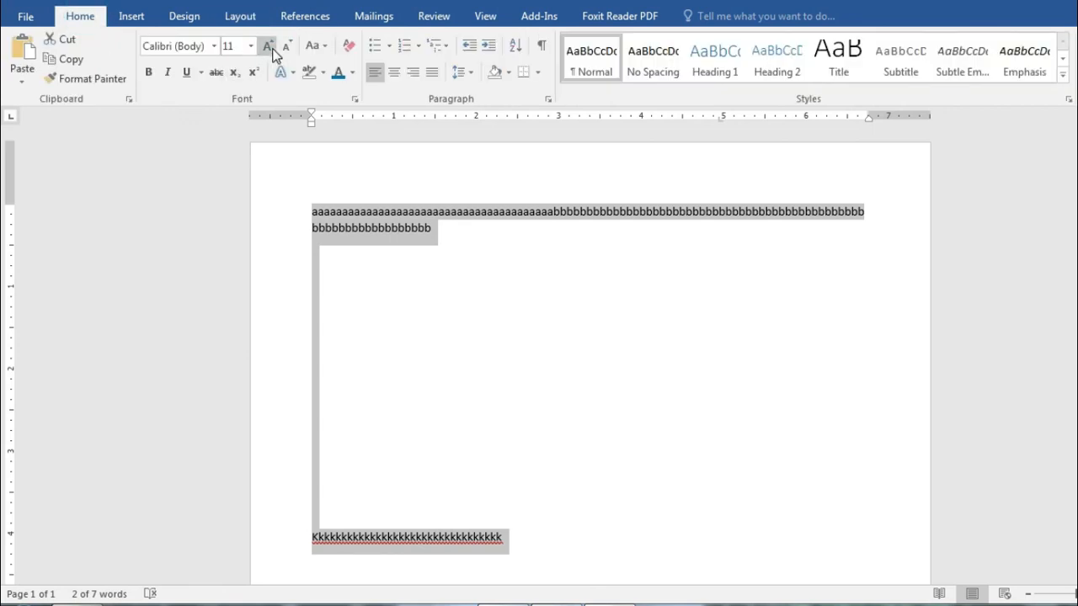
left_click(272, 52)
left_click(272, 52)
left_click(272, 52)
left_click(272, 52)
left_click(272, 52)
left_click(272, 52)
left_click(272, 52)
left_click(272, 52)
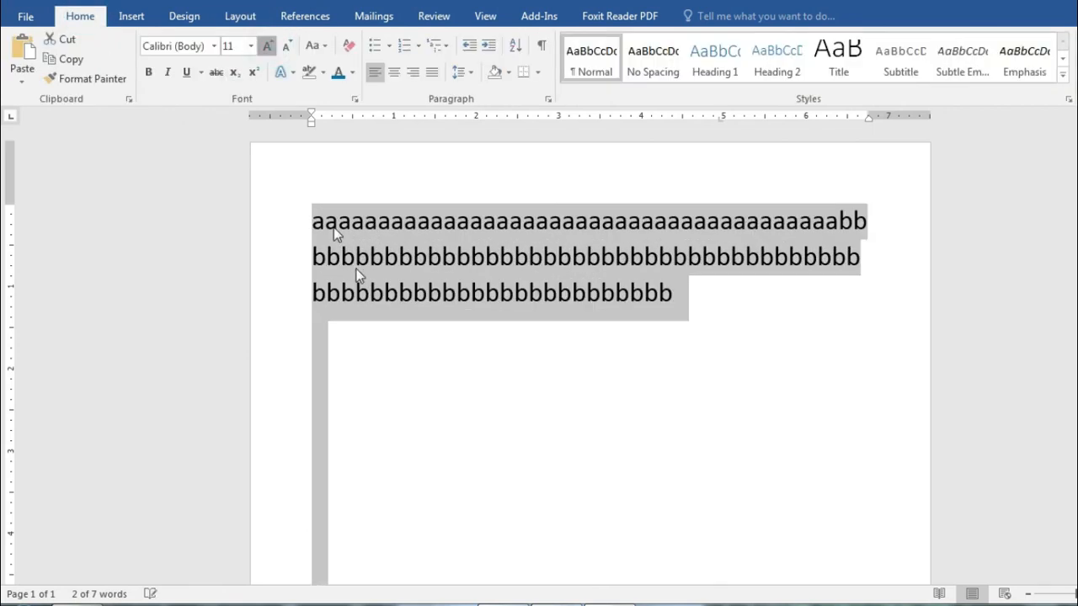
Step: Type runs of j's, k's and e's after the bbb run to lengthen the text
left_click(510, 366)
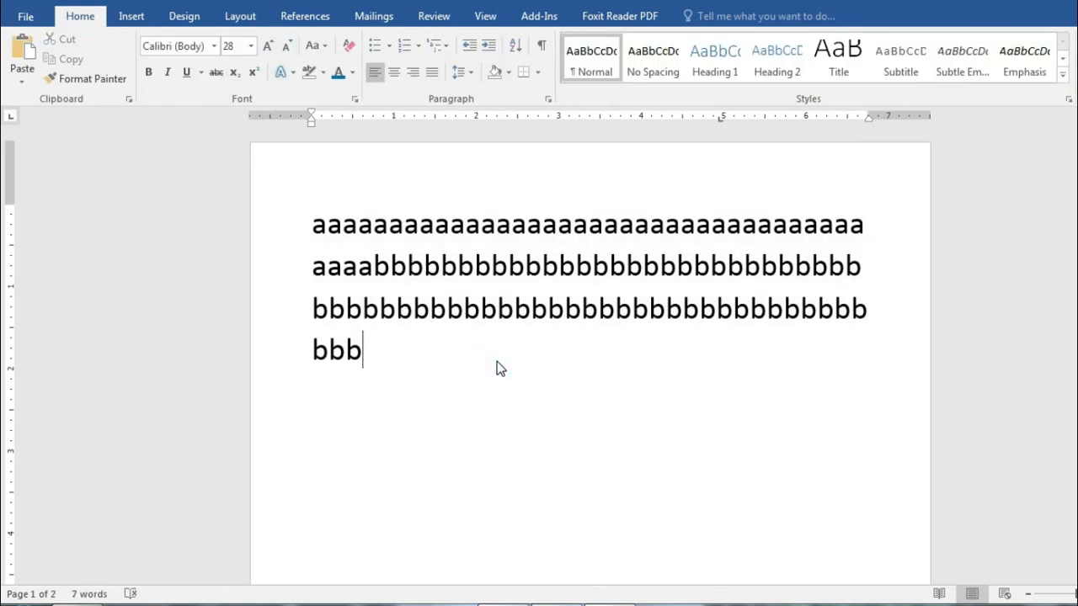
type("jjjjkkkkkkkkkkkkkkkkkkkkk")
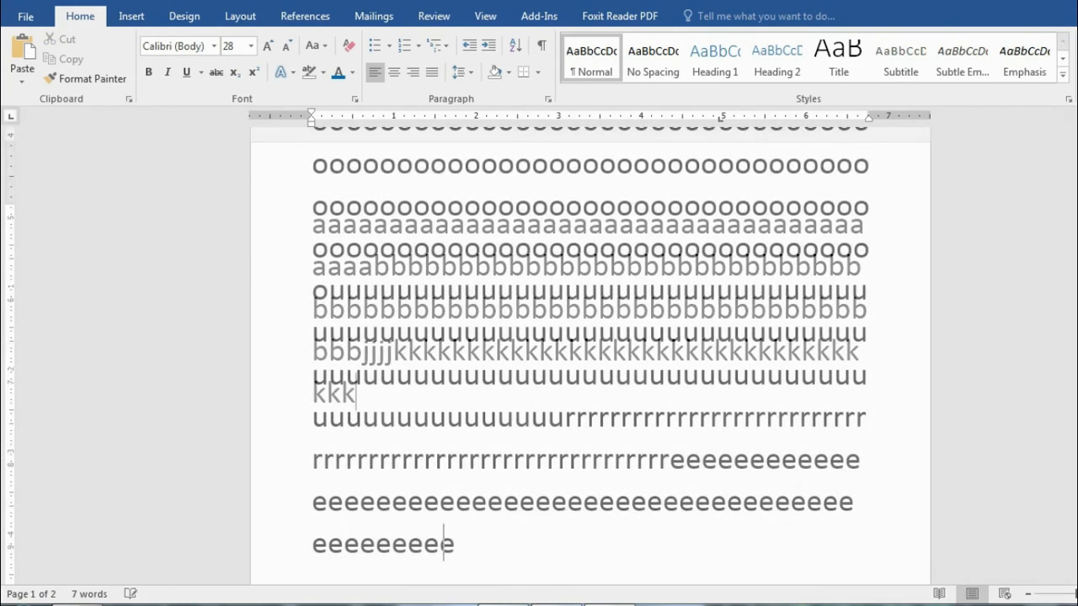
type("eeeeeeeeeeeeeeeeeeeeeeee")
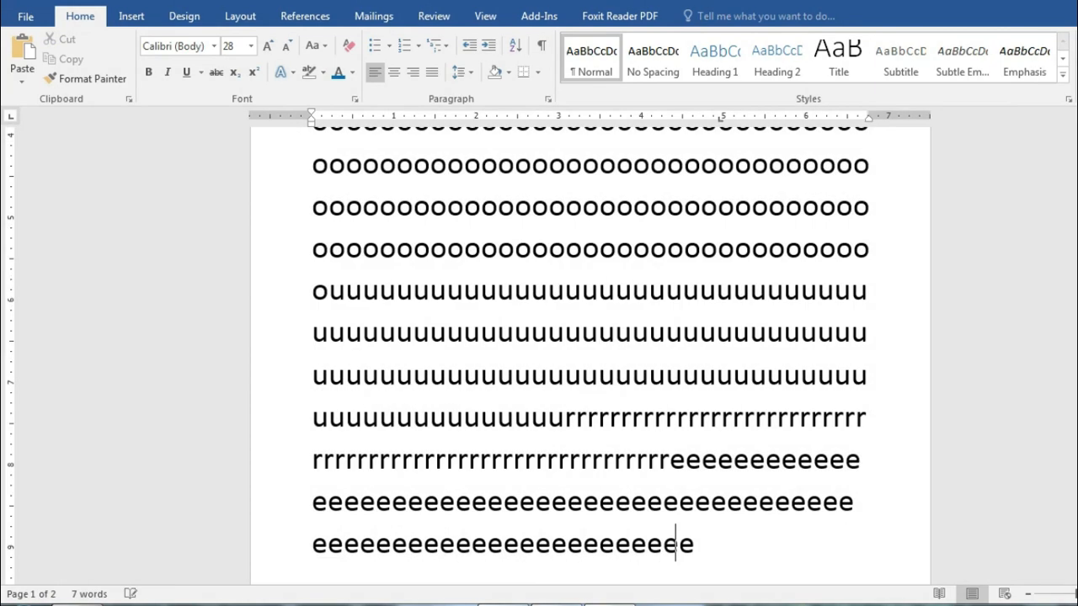
type("eeeeeeeeeeeeeeeeeeeeeeeeeeeeeeeeeeeeeeeeee")
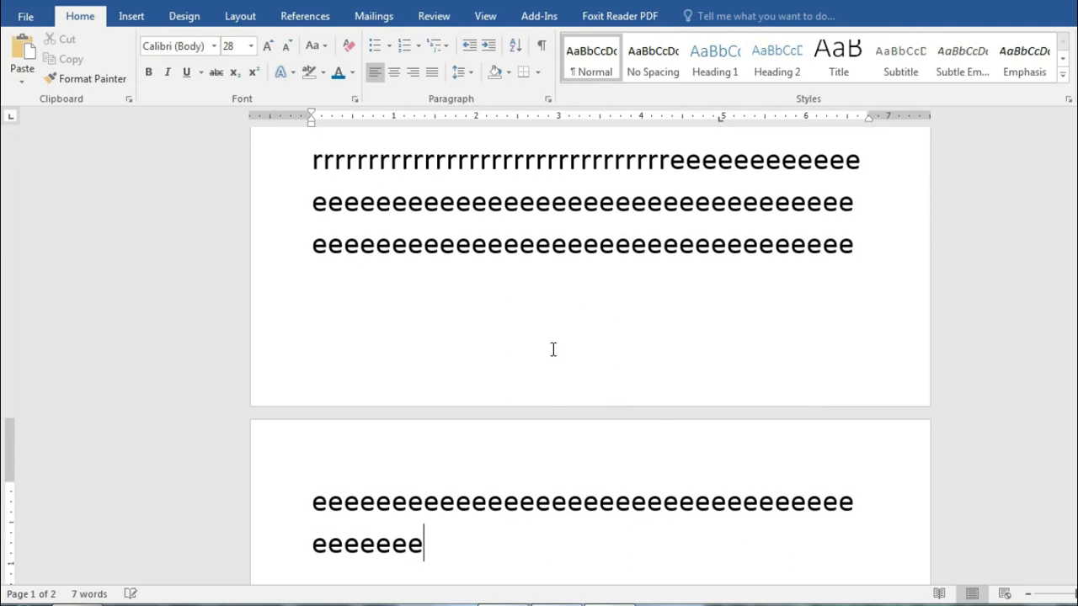
scroll(620, 375, "up", 5)
scroll(622, 376, "up", 5)
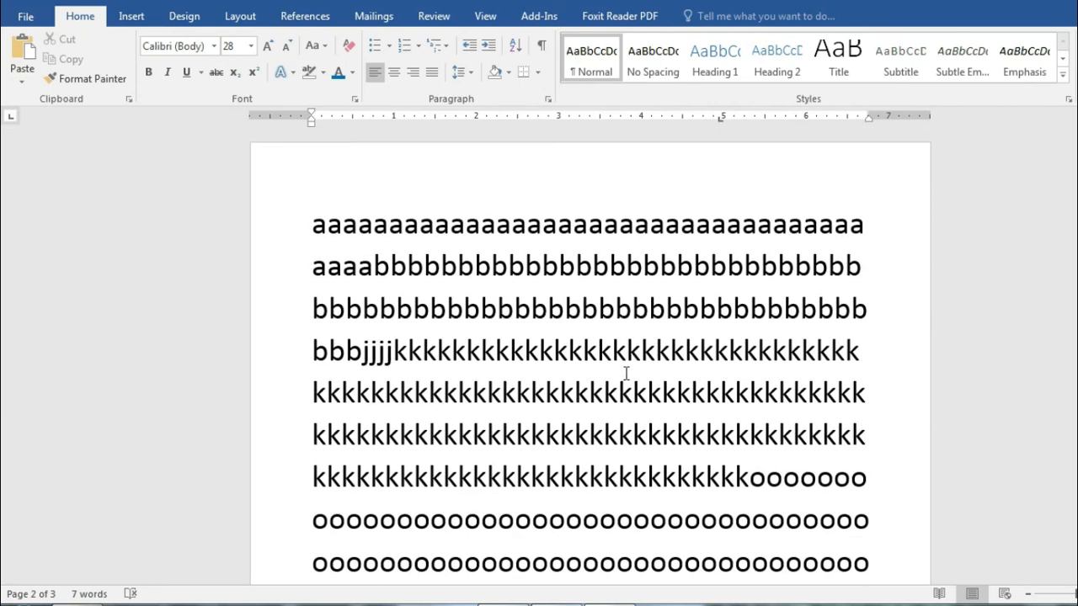
scroll(627, 371, "down", 3)
scroll(627, 370, "up", 3)
left_click(251, 19)
left_click(152, 80)
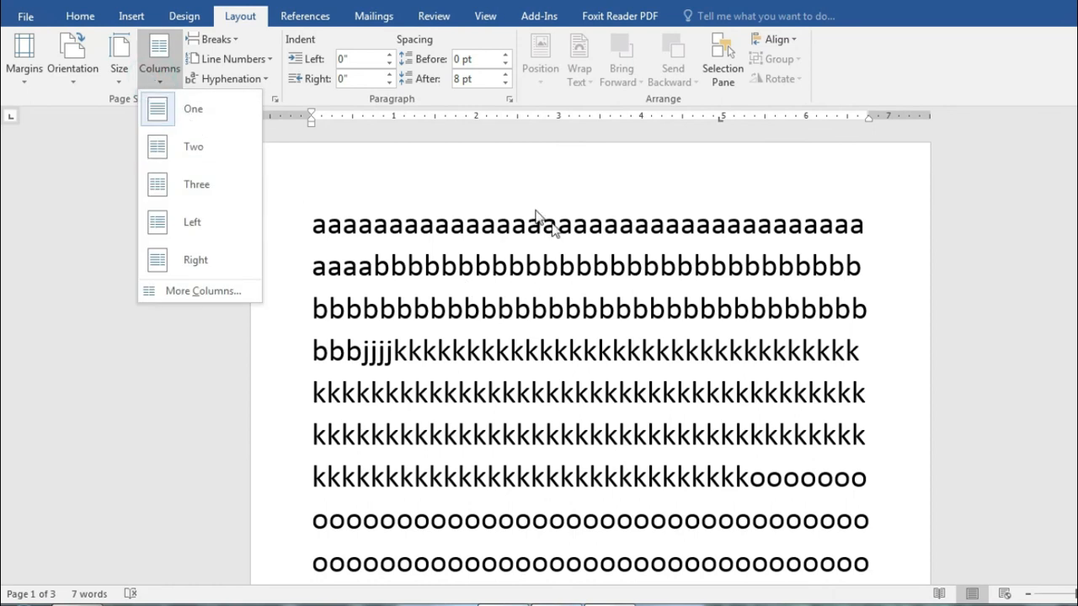
left_click(224, 149)
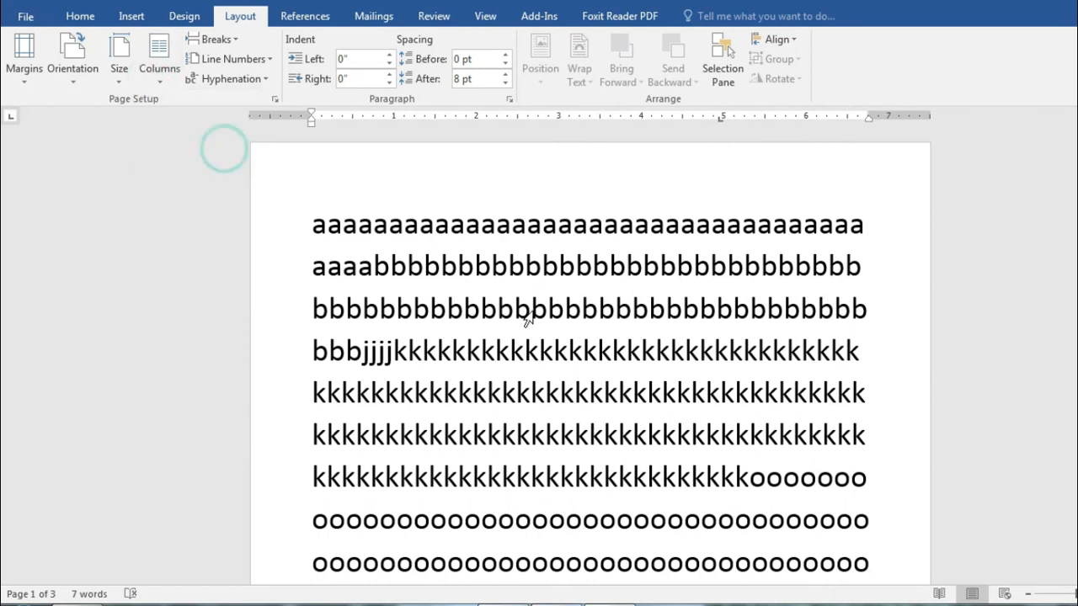
scroll(640, 362, "up", 15)
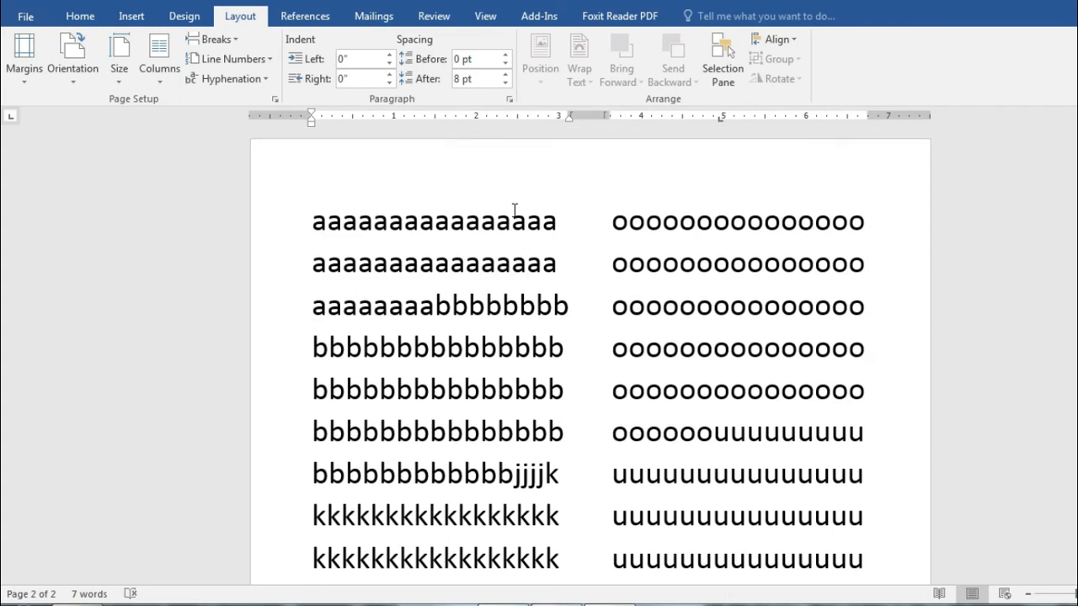
left_click(164, 63)
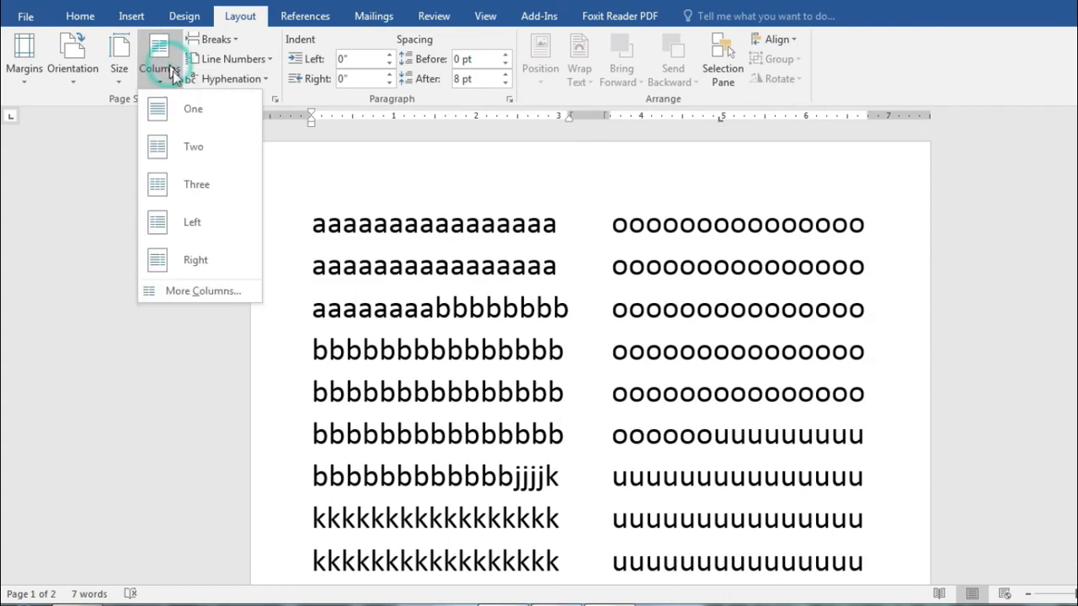
left_click(197, 192)
scroll(712, 411, "up", 10)
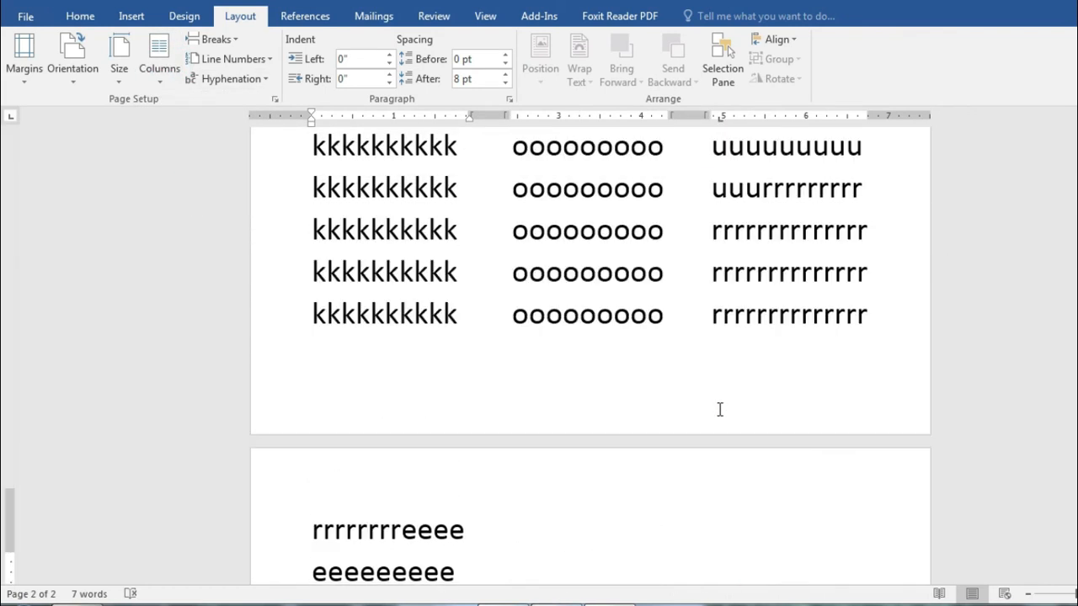
scroll(720, 354, "up", 4)
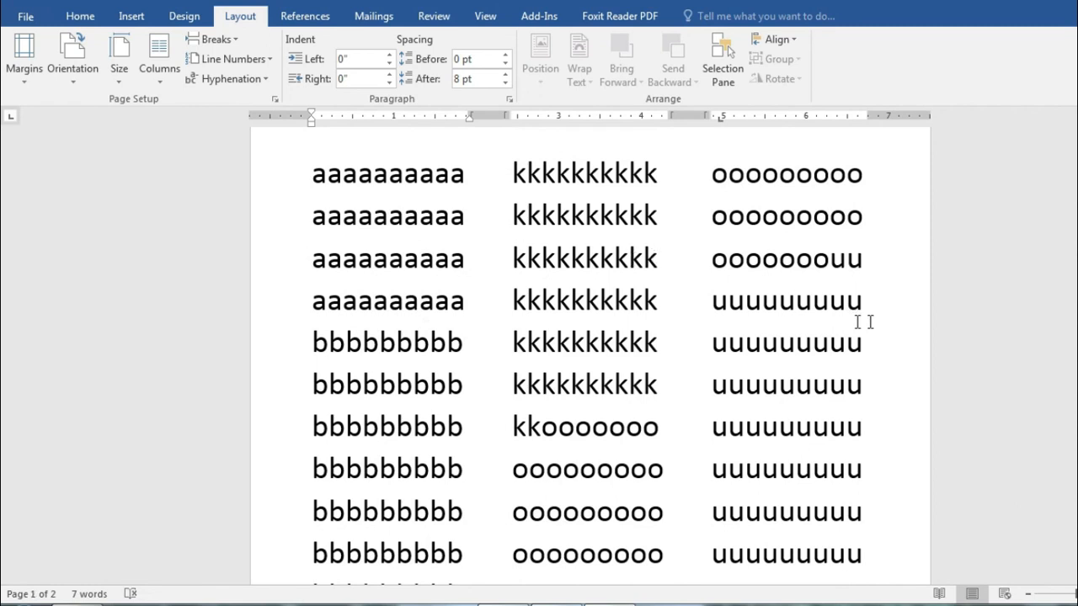
left_click(145, 52)
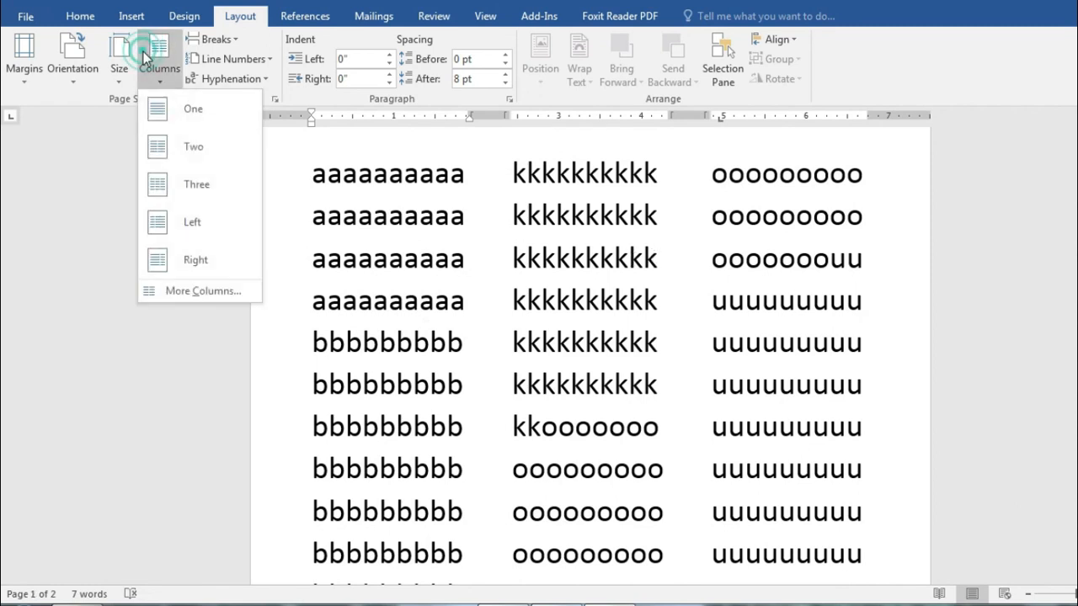
left_click(190, 224)
scroll(512, 334, "up", 5)
scroll(543, 331, "up", 5)
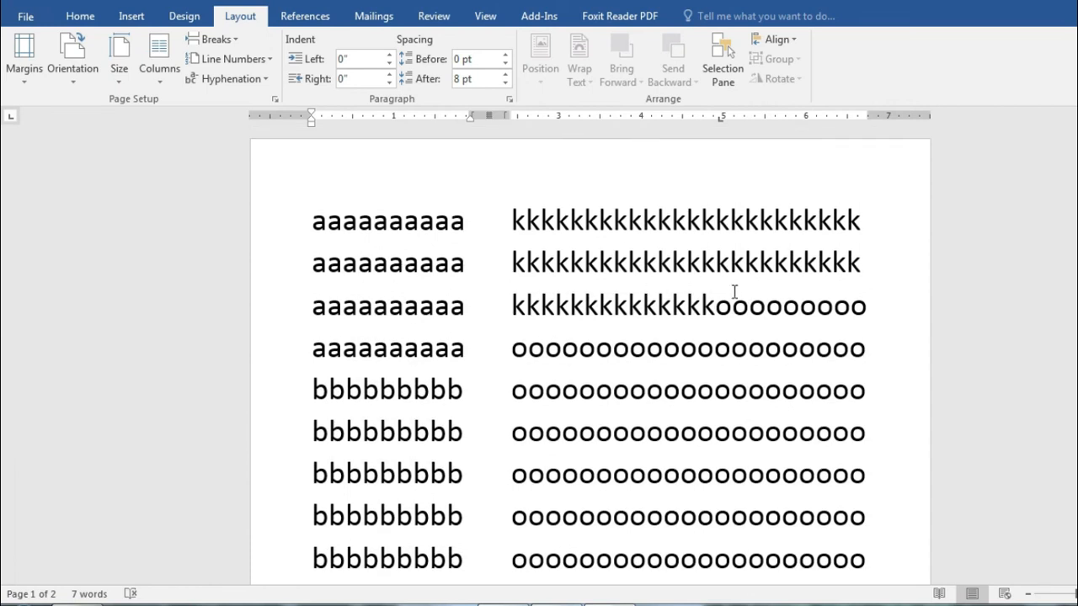
left_click(143, 55)
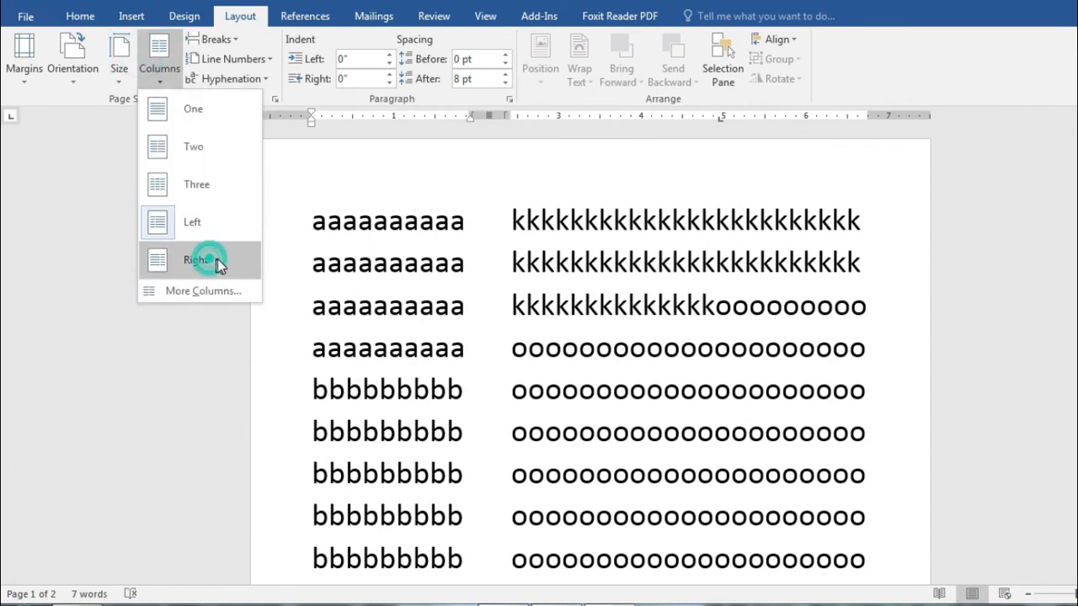
left_click(206, 257)
scroll(851, 346, "down", 3)
scroll(758, 320, "up", 10)
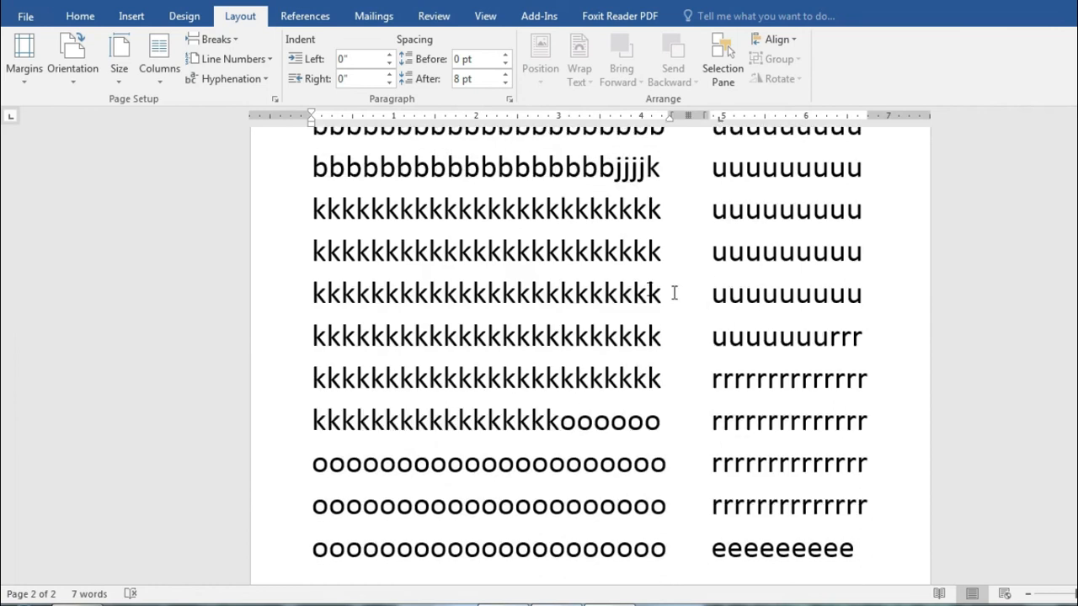
scroll(542, 282, "up", 3)
left_click(158, 50)
left_click(187, 108)
scroll(787, 455, "up", 3)
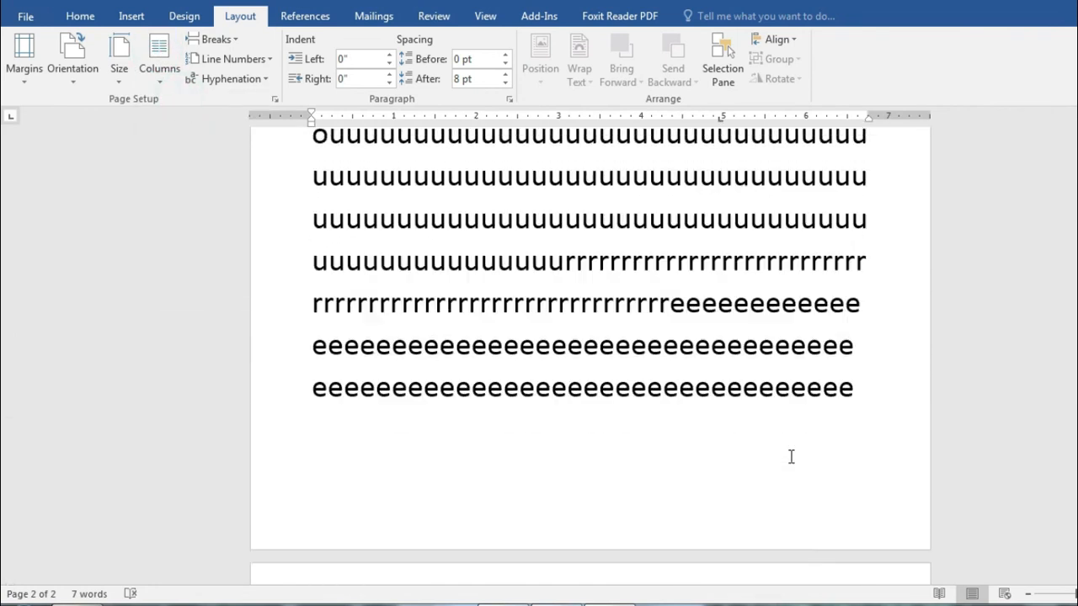
scroll(791, 457, "down", 10)
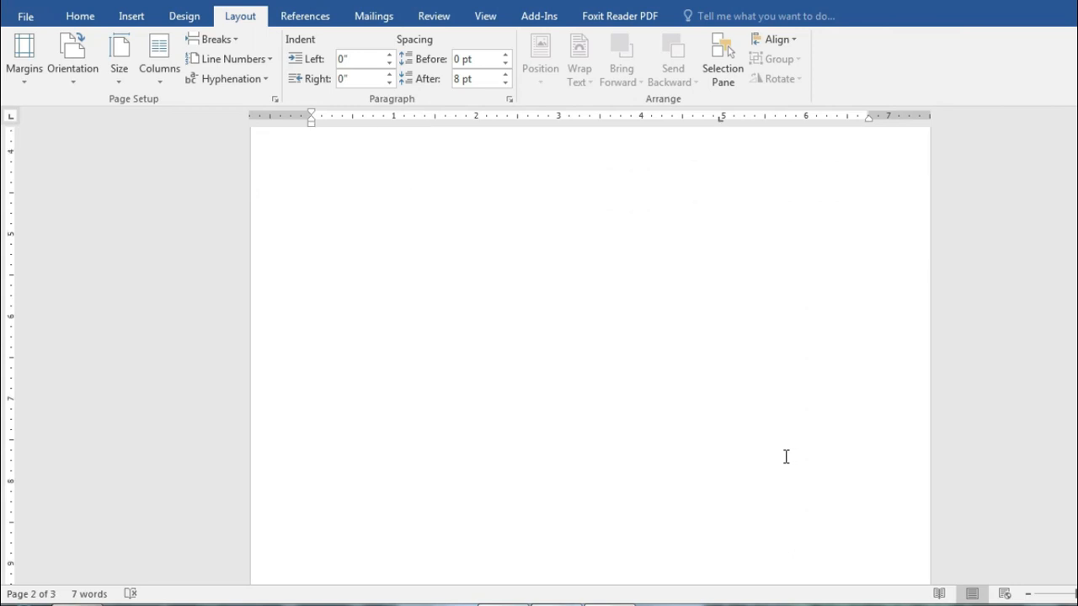
scroll(773, 447, "up", 10)
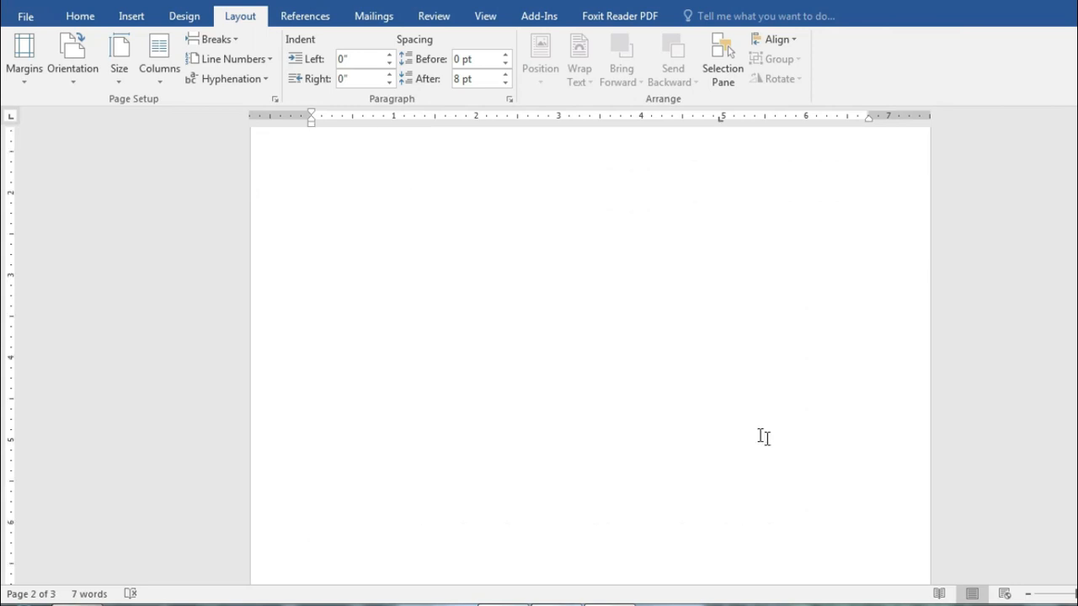
left_click(164, 68)
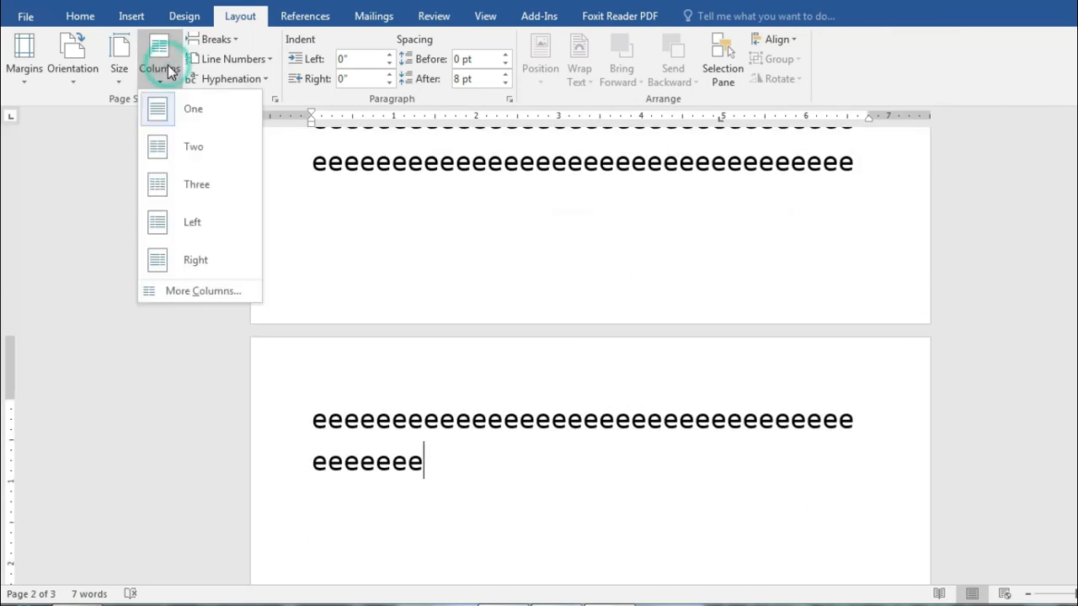
Step: Lay the filler text out in 5 columns via More Columns
left_click(187, 292)
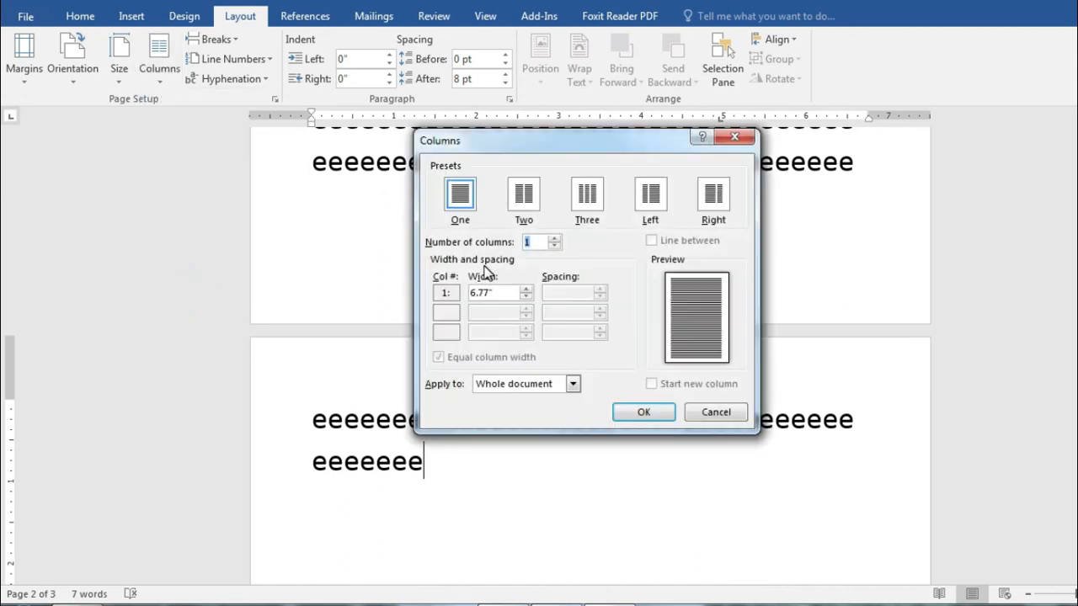
left_click(555, 238)
left_click(555, 238)
left_click(555, 238)
left_click(555, 238)
left_click(643, 412)
Step: Return the text to a single column with Columns > One
scroll(703, 472, "up", 10)
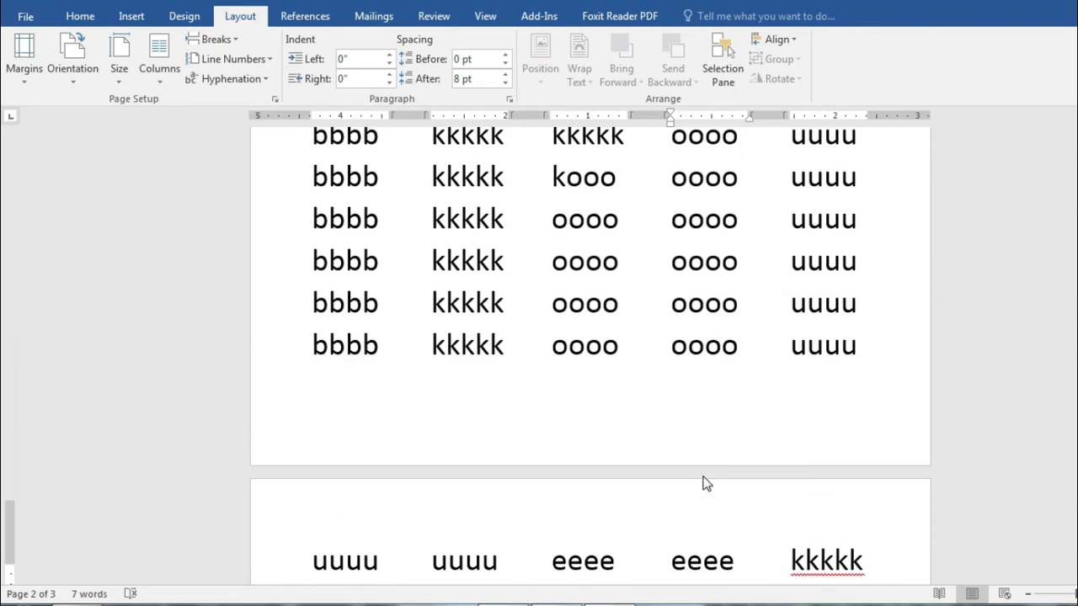
scroll(712, 464, "up", 3)
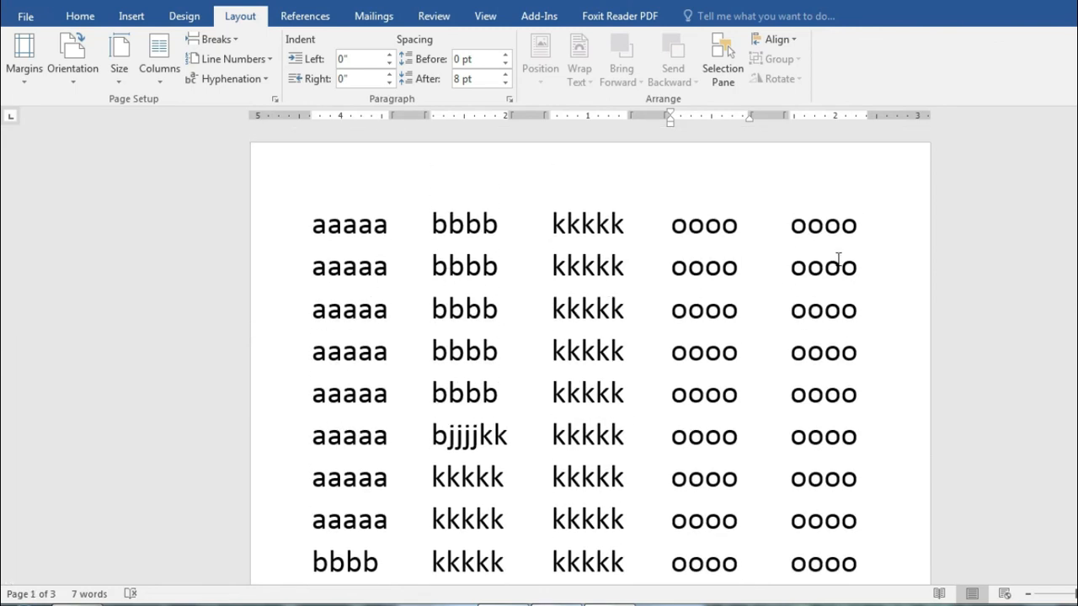
left_click(159, 55)
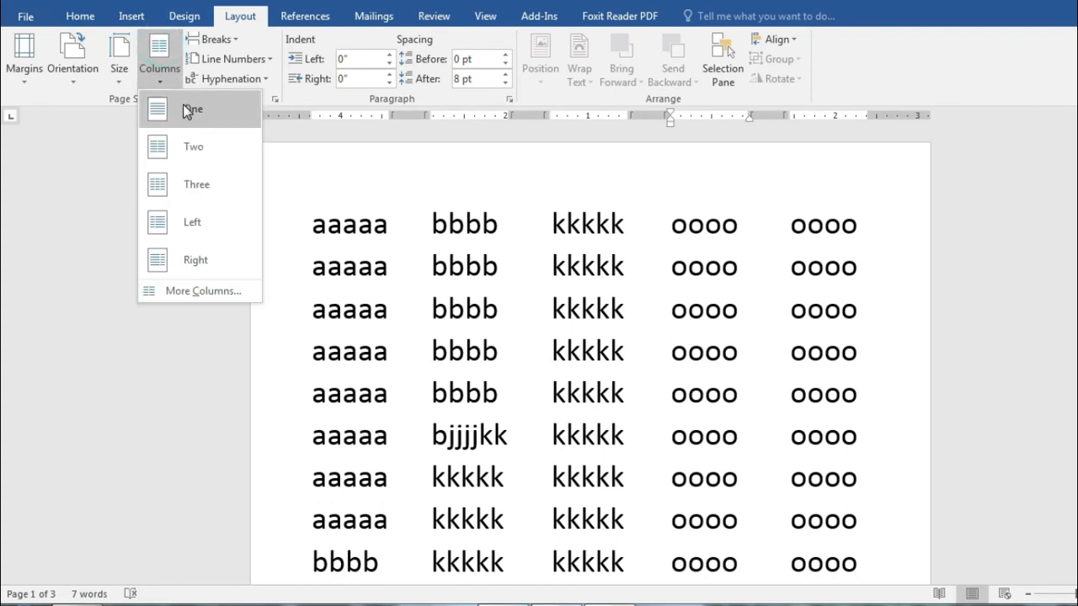
left_click(188, 116)
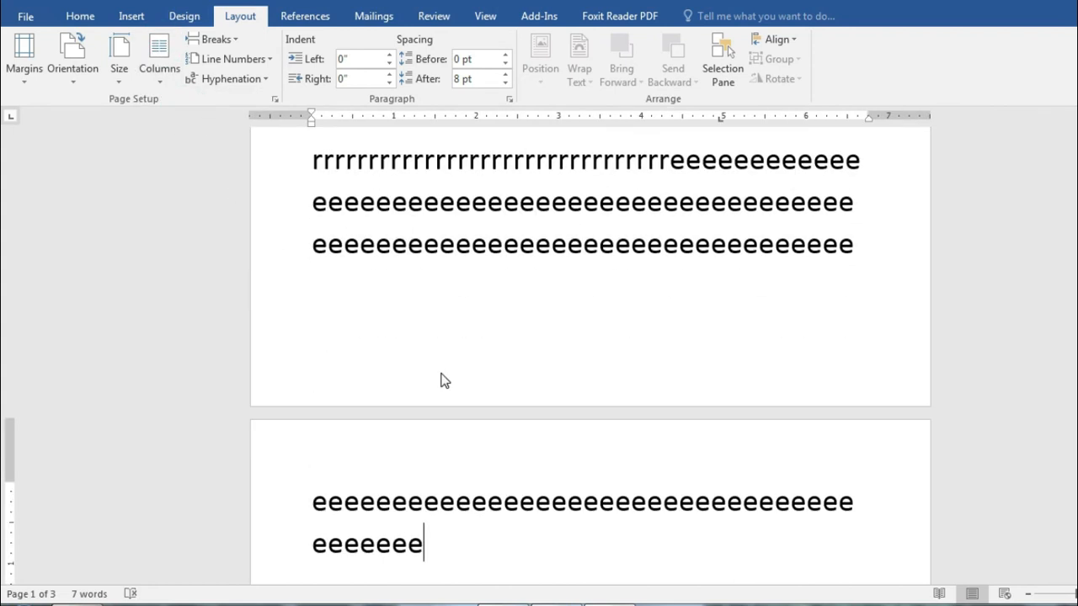
Step: Highlight 'Watermark' in the Foxit Reader outline, then go to Word's Design tab
left_click(552, 603)
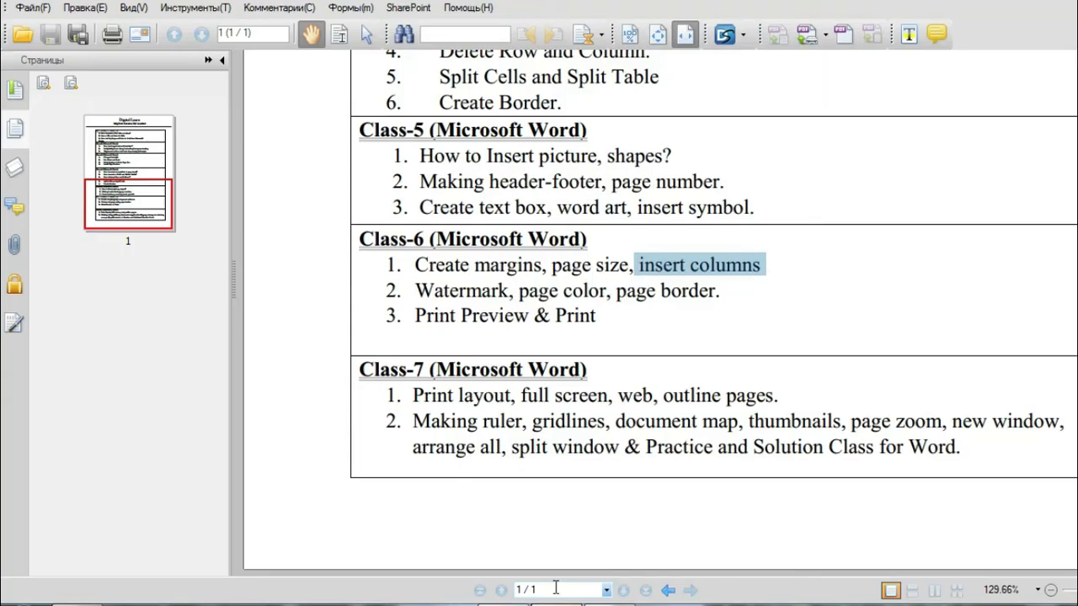
left_click_drag(416, 291, 509, 293)
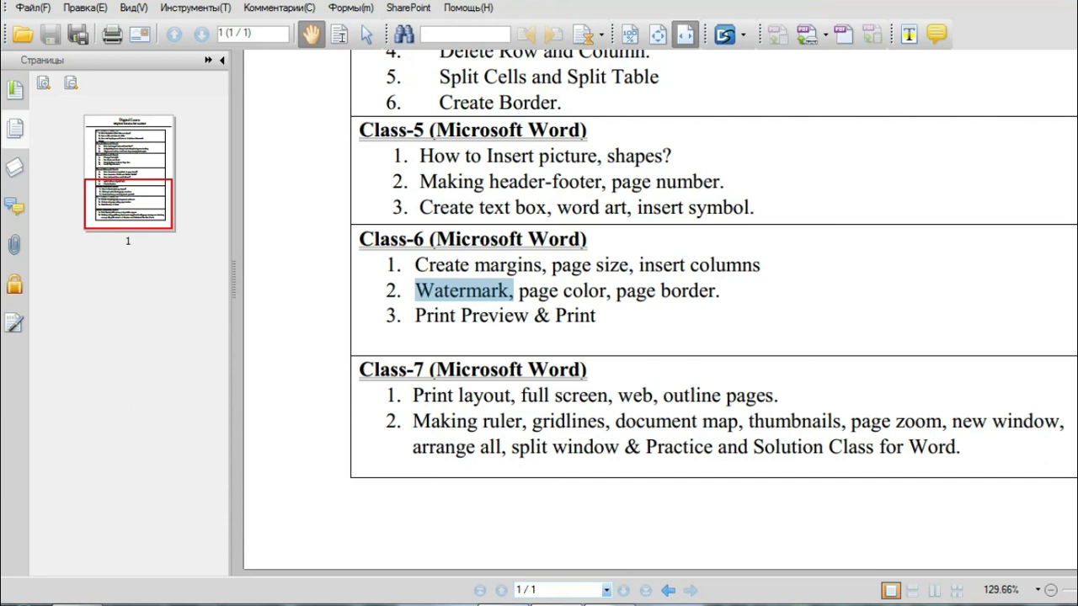
left_click(1075, 3)
scroll(631, 326, "up", 7)
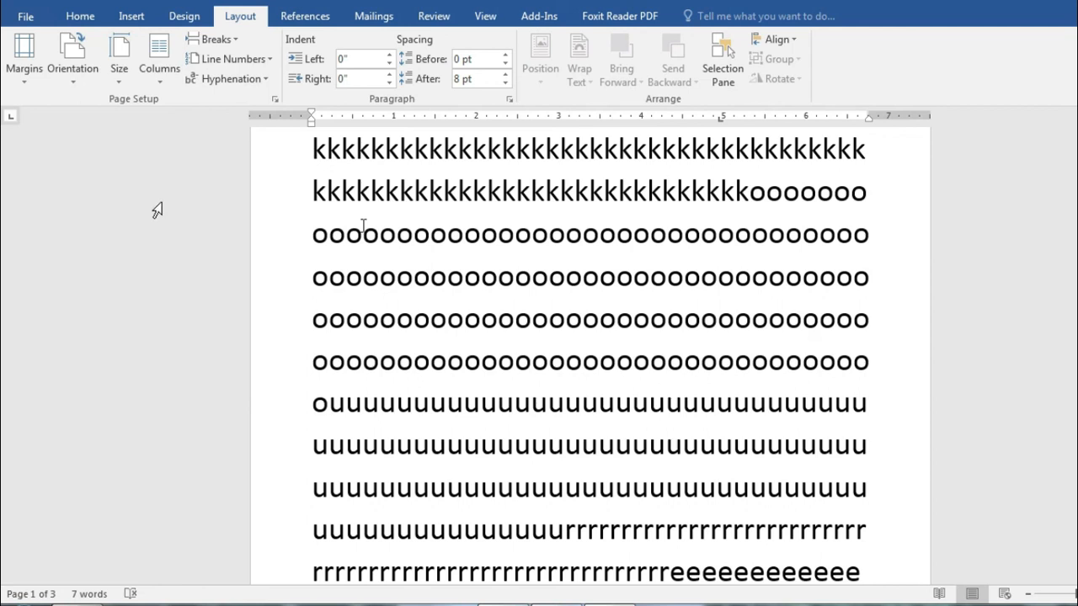
left_click(186, 18)
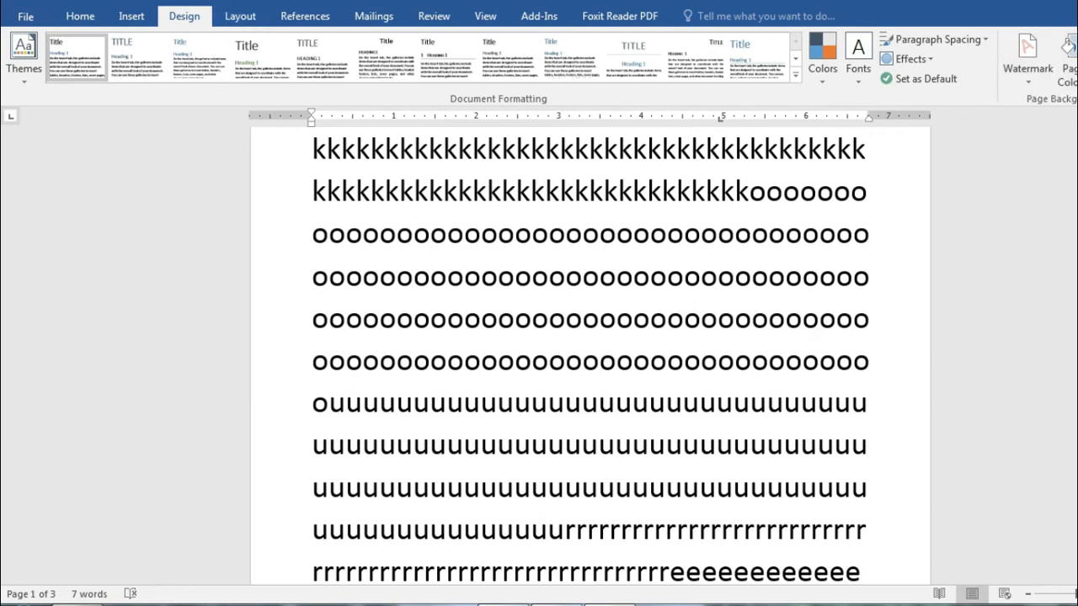
Step: Open Custom Watermark and choose the Picture watermark option
left_click(1021, 51)
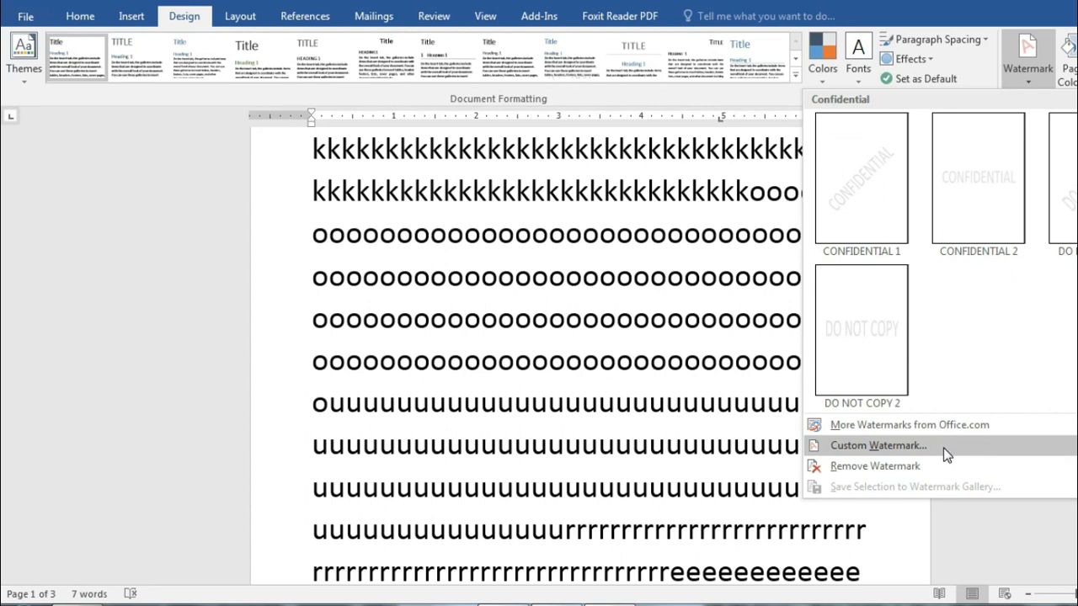
left_click(938, 448)
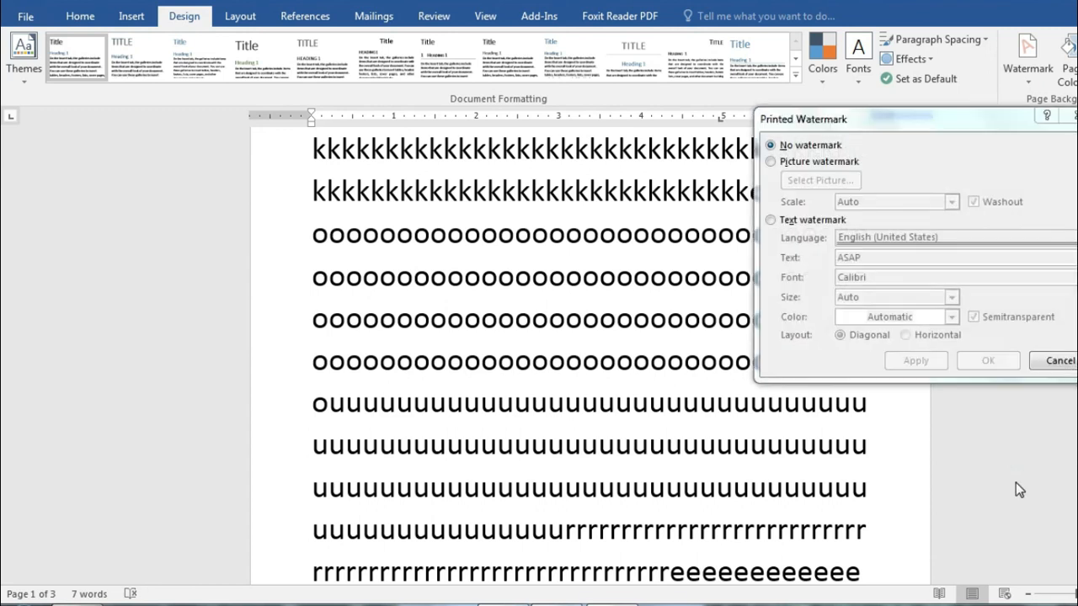
left_click_drag(951, 124, 767, 135)
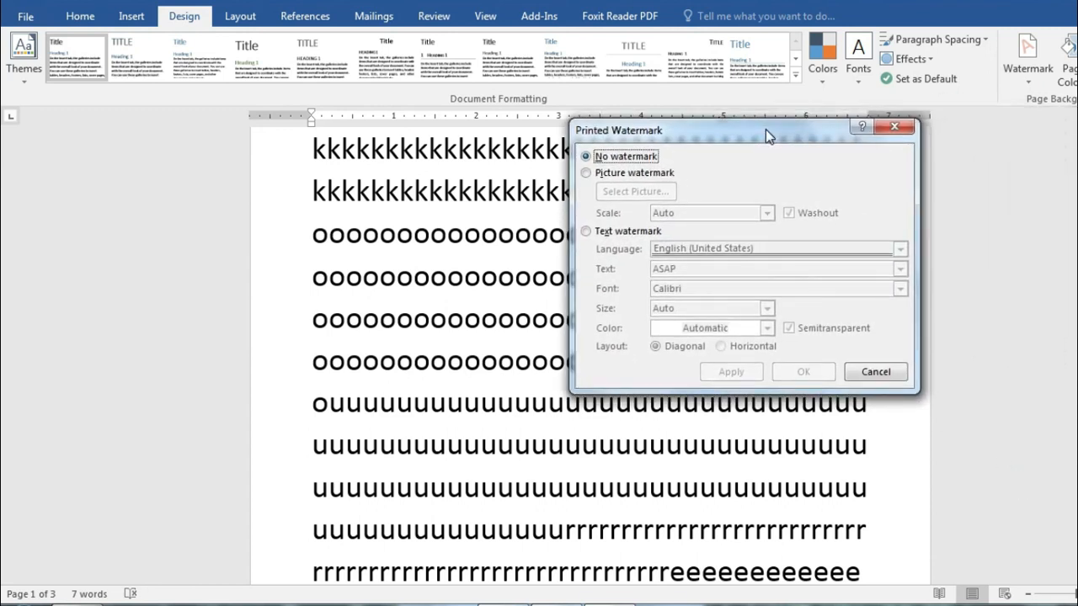
left_click(593, 173)
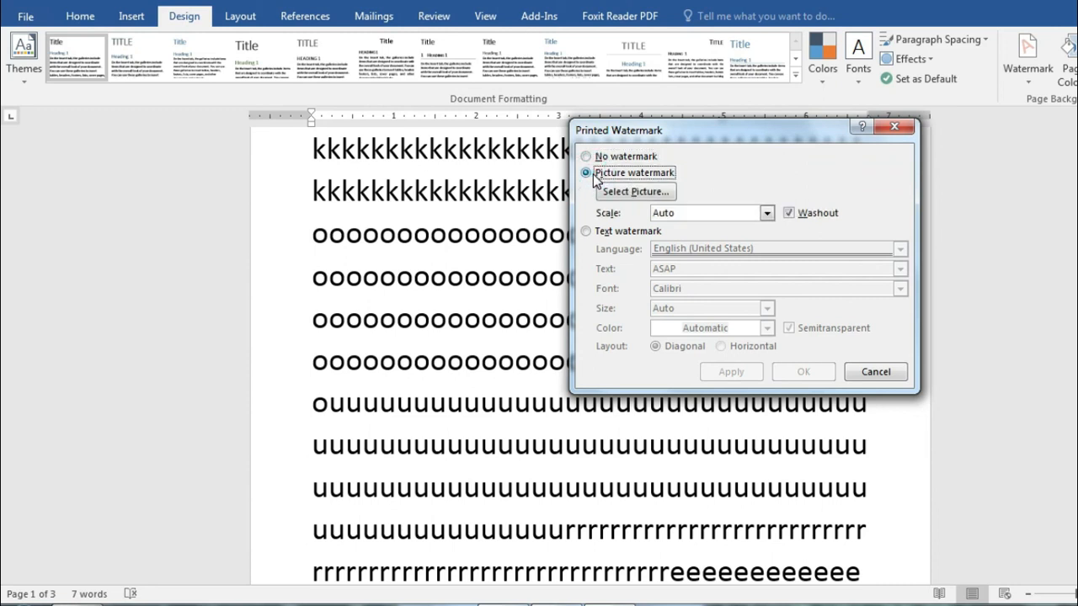
left_click(587, 233)
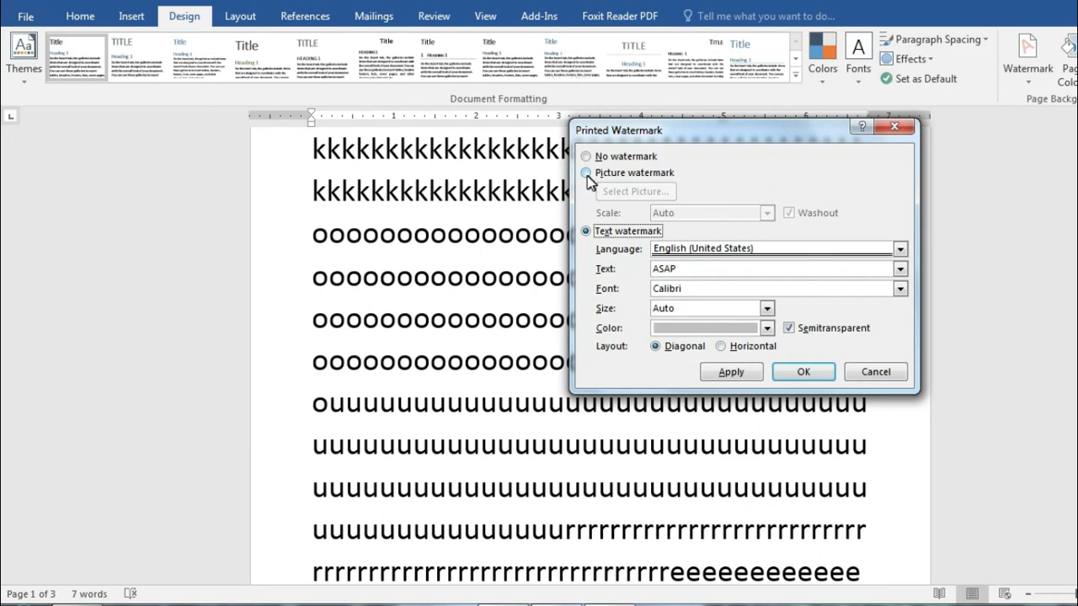
left_click(587, 174)
Step: Use IMG_7630 (1) from Downloads as the washed-out watermark picture
left_click(631, 192)
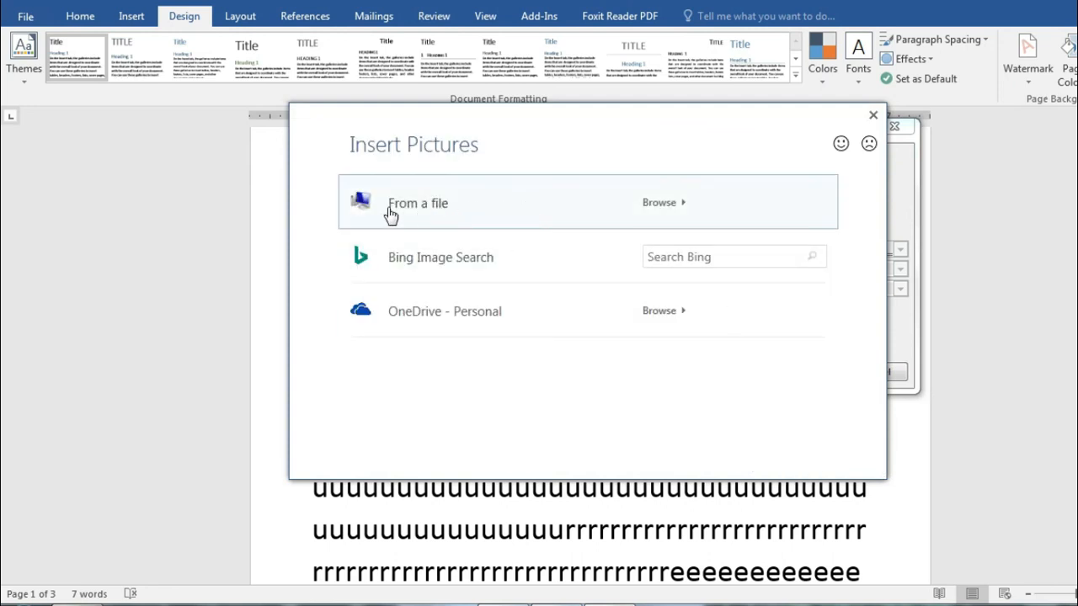
left_click(491, 208)
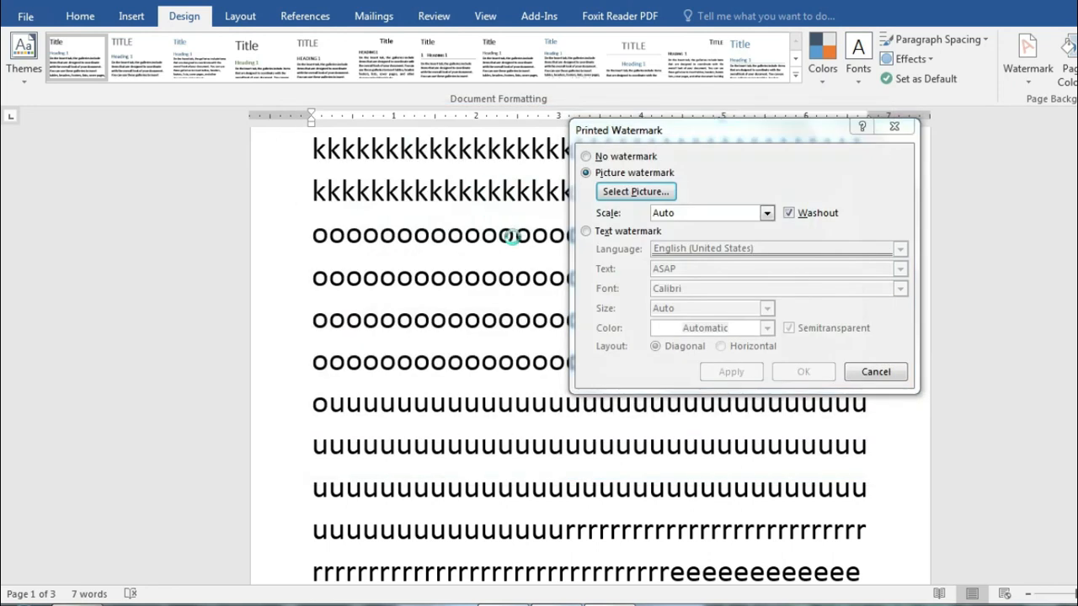
left_click_drag(981, 158, 710, 139)
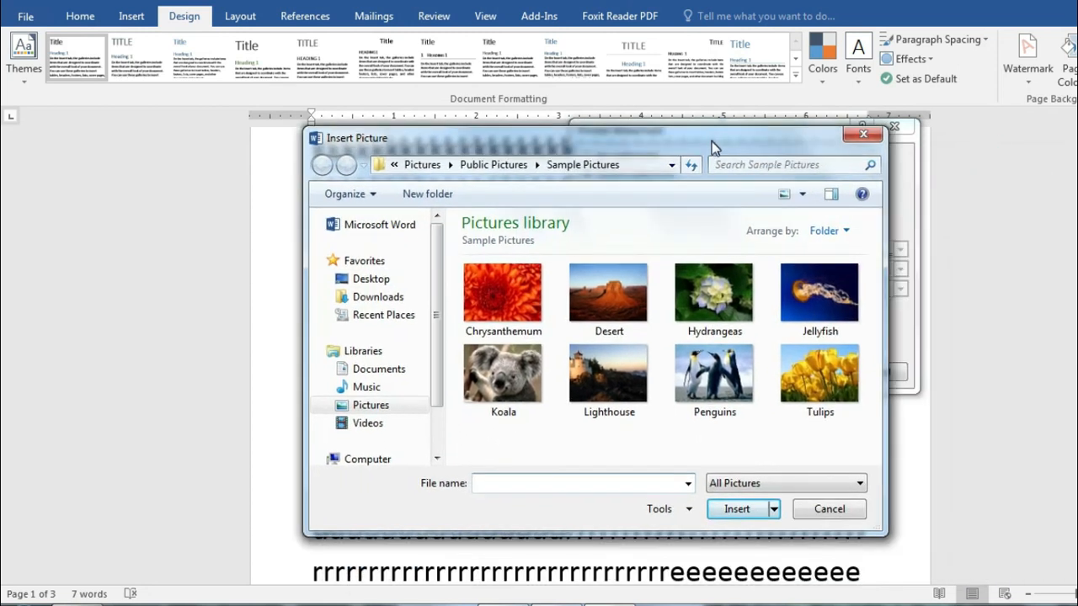
left_click(384, 300)
left_click_drag(875, 236, 873, 357)
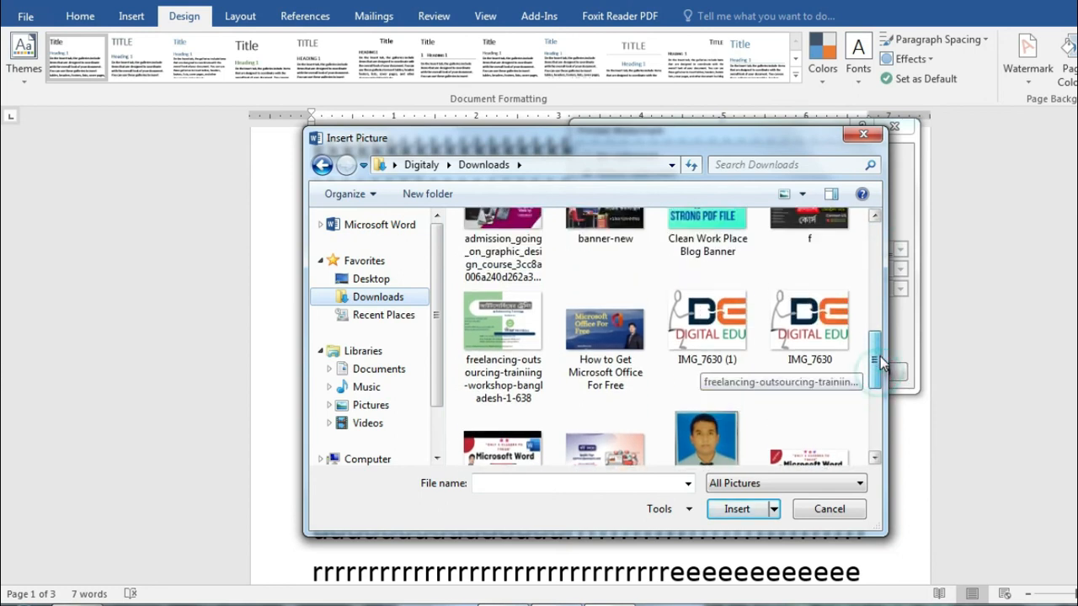
double_click(719, 326)
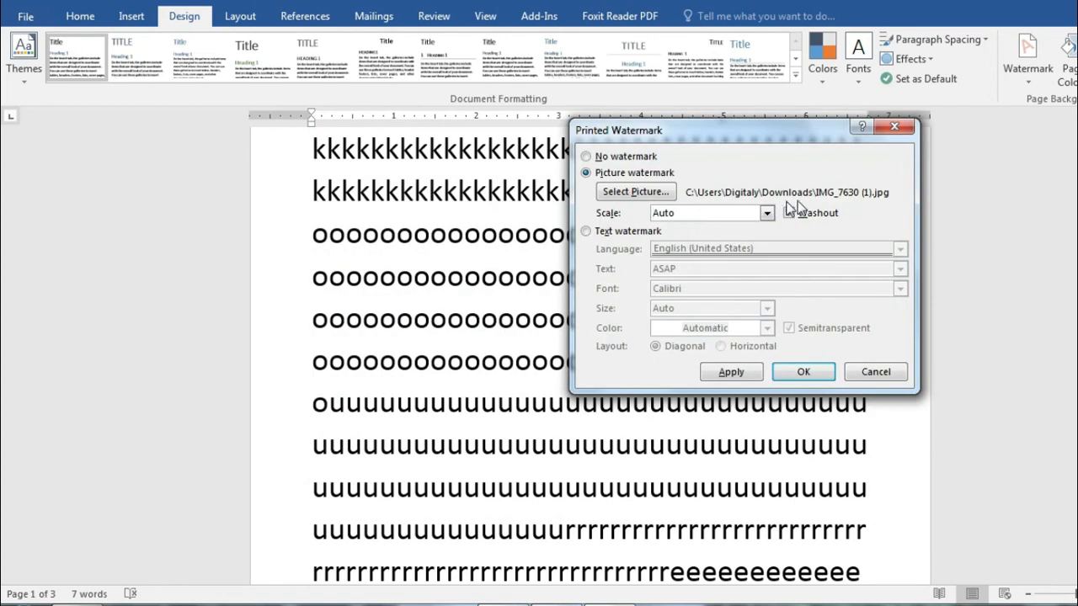
left_click(803, 374)
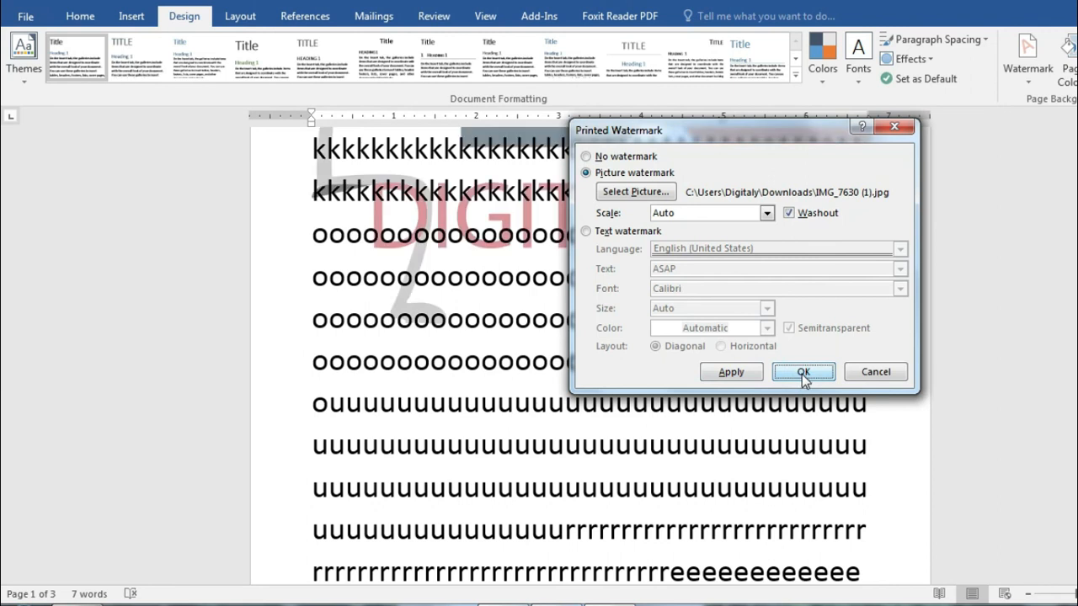
scroll(798, 443, "up", 3)
scroll(816, 428, "down", 4)
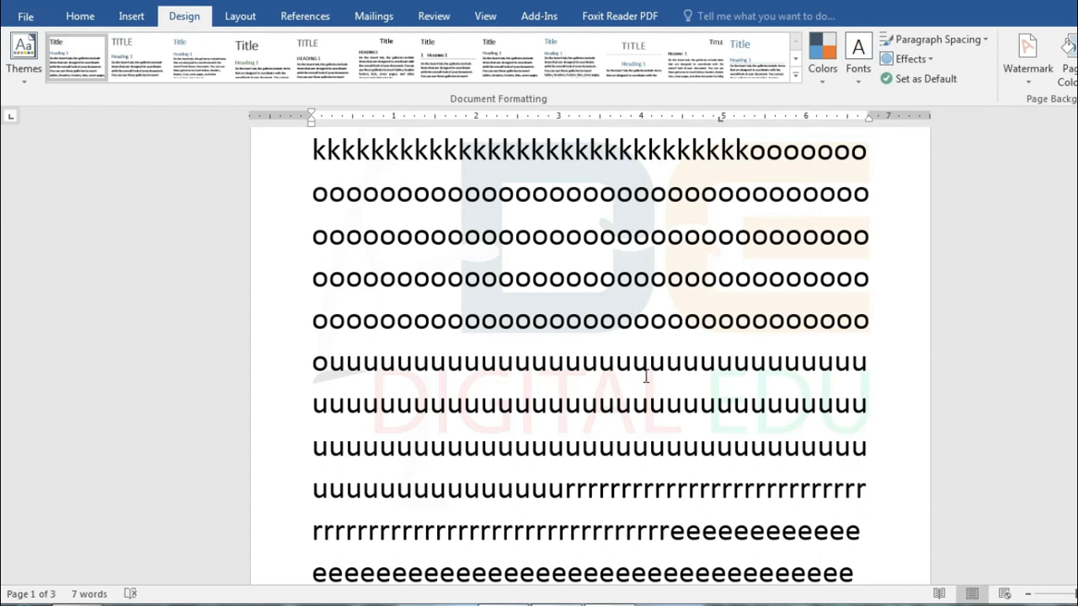
Step: Turn off Washout on the picture watermark and apply it
left_click(1029, 80)
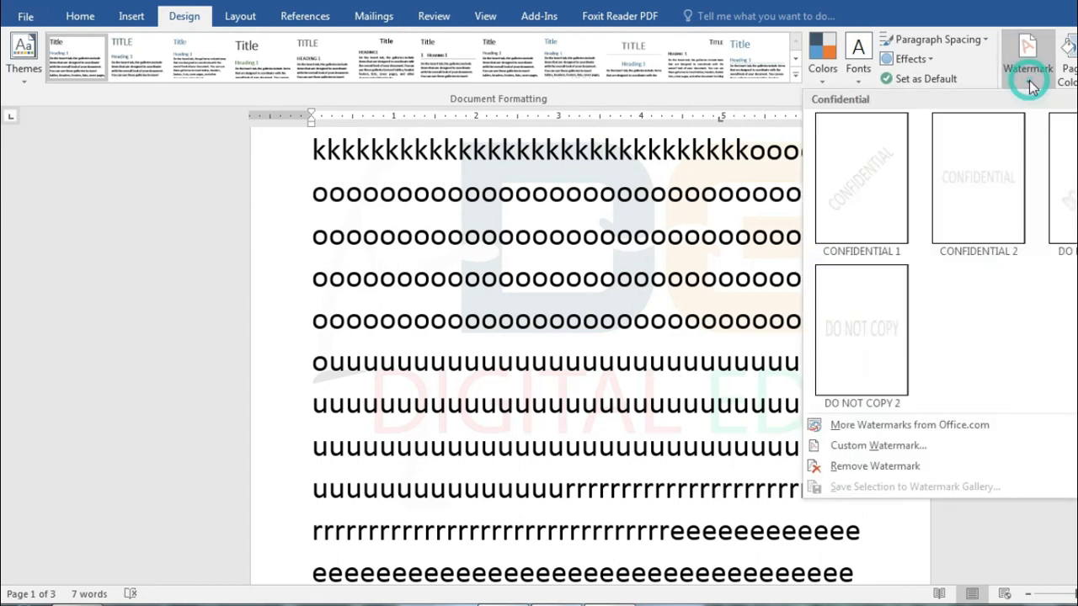
left_click(949, 446)
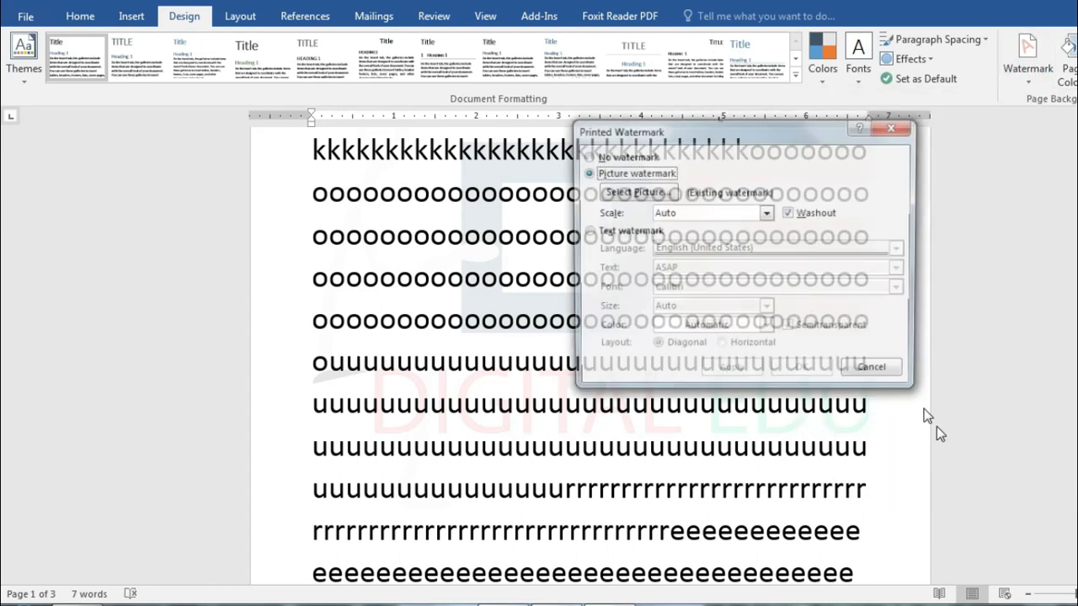
left_click(789, 214)
left_click(754, 379)
left_click_drag(792, 128, 1014, 193)
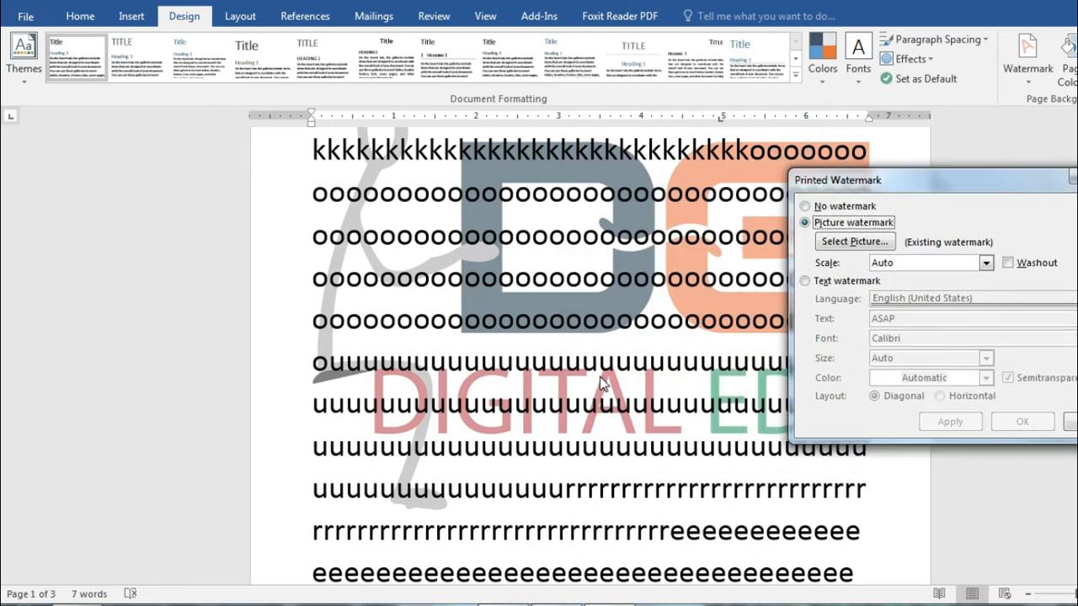
Step: Switch to a text watermark reading 'digital edu' in place of ASAP
left_click(805, 282)
left_click(930, 321)
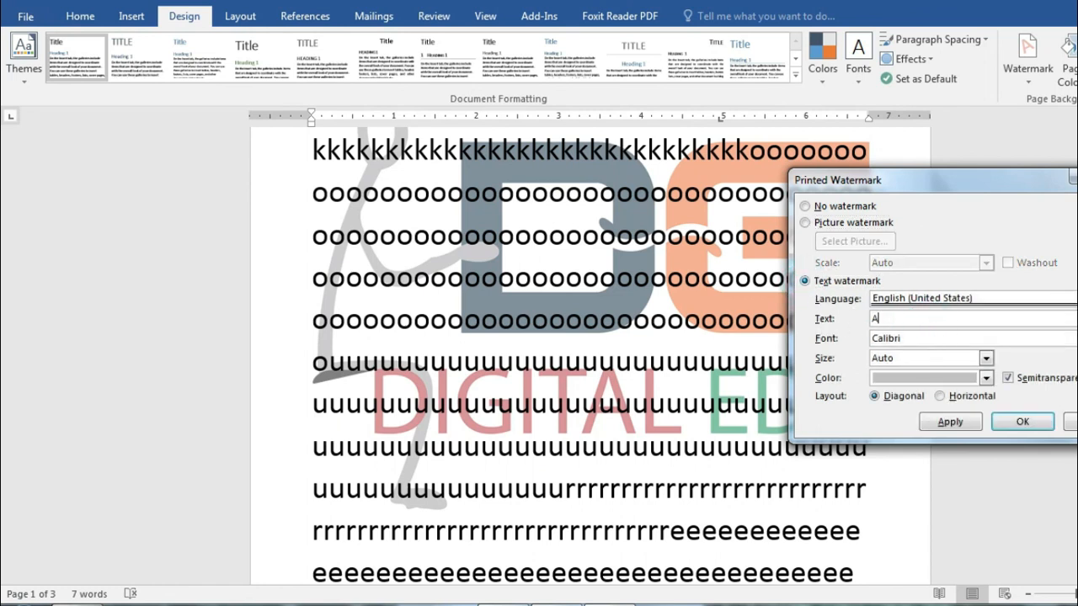
key("BackSpace")
type("d")
left_click(1021, 422)
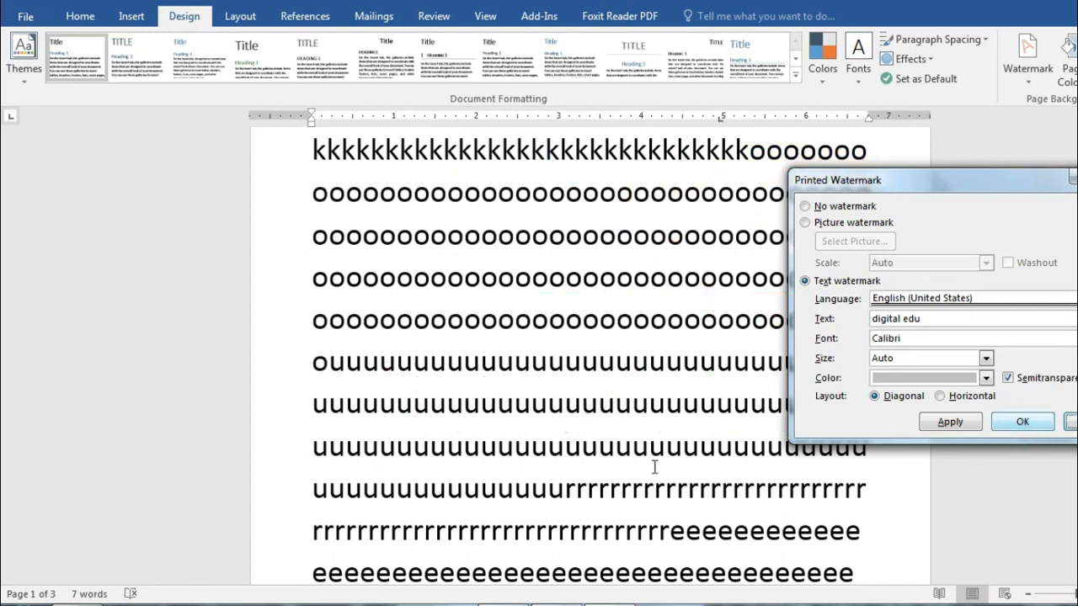
scroll(754, 308, "up", 2)
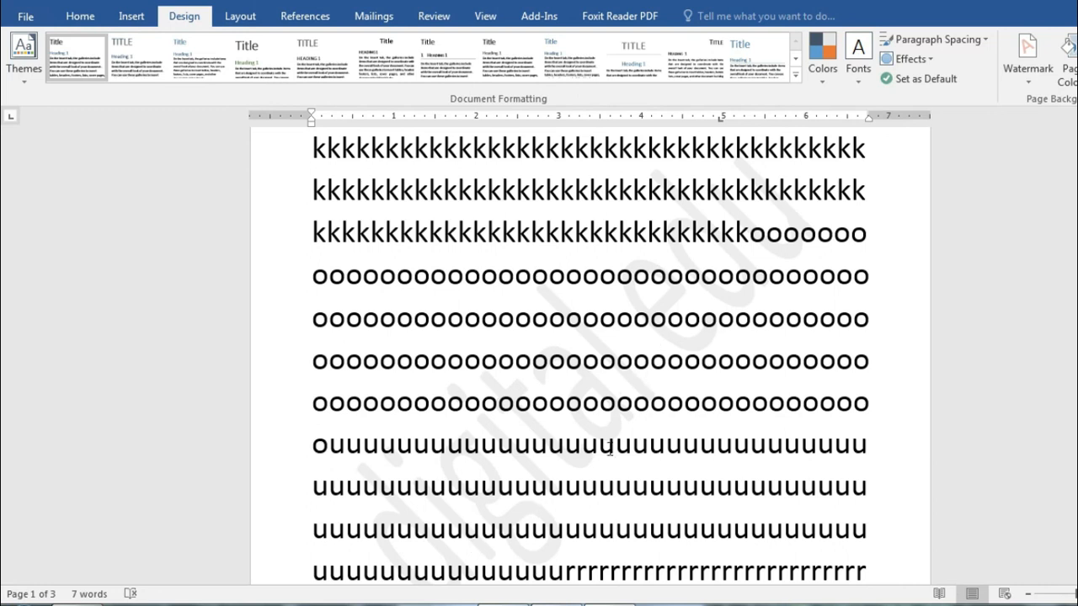
scroll(574, 501, "down", 1)
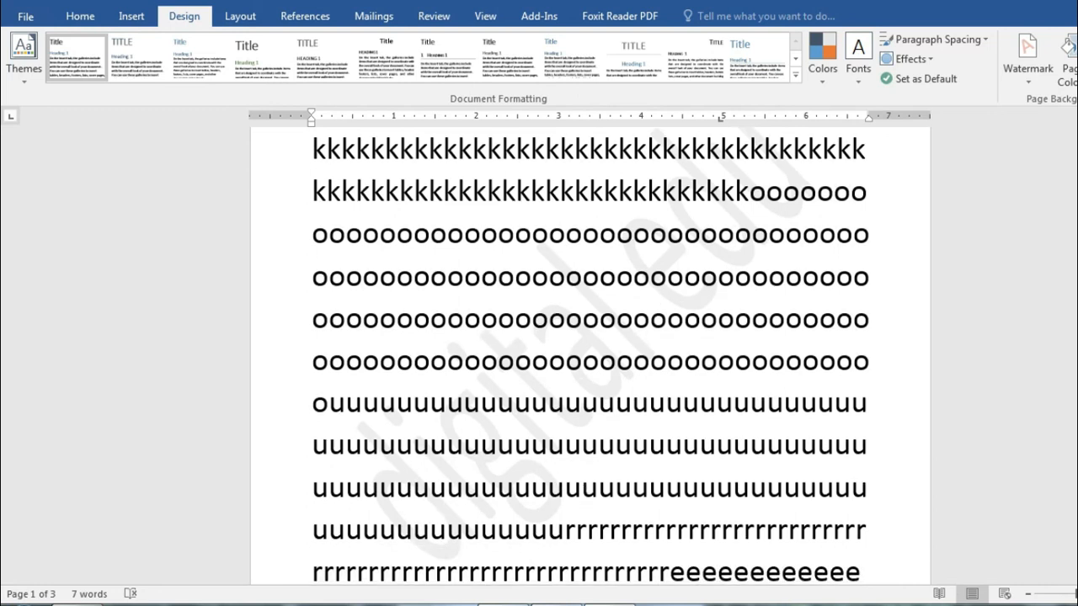
left_click(1013, 54)
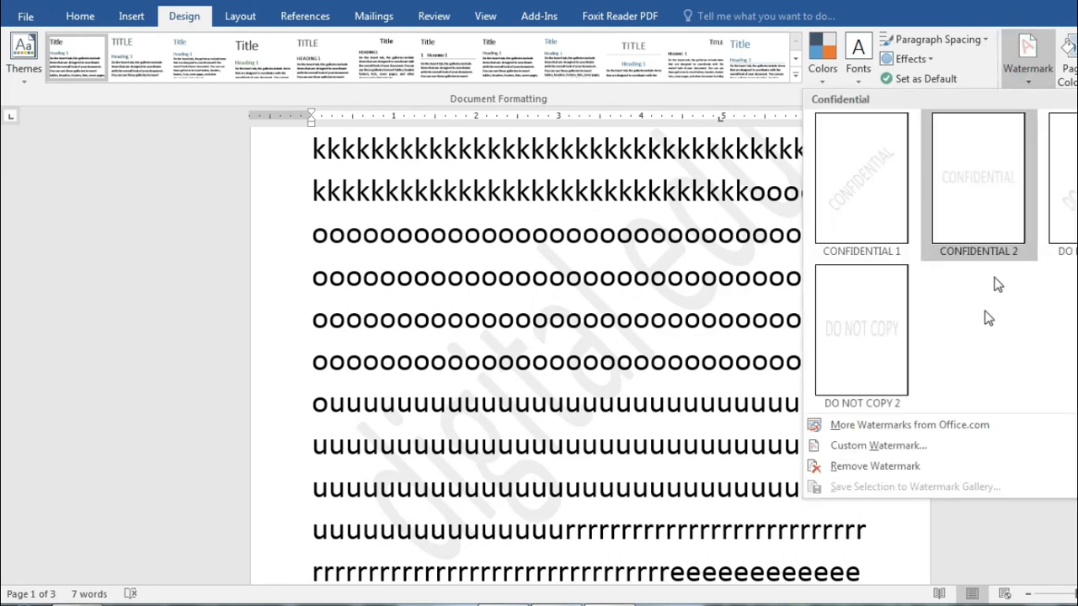
Step: Color the 'digital edu' text watermark green
left_click(919, 447)
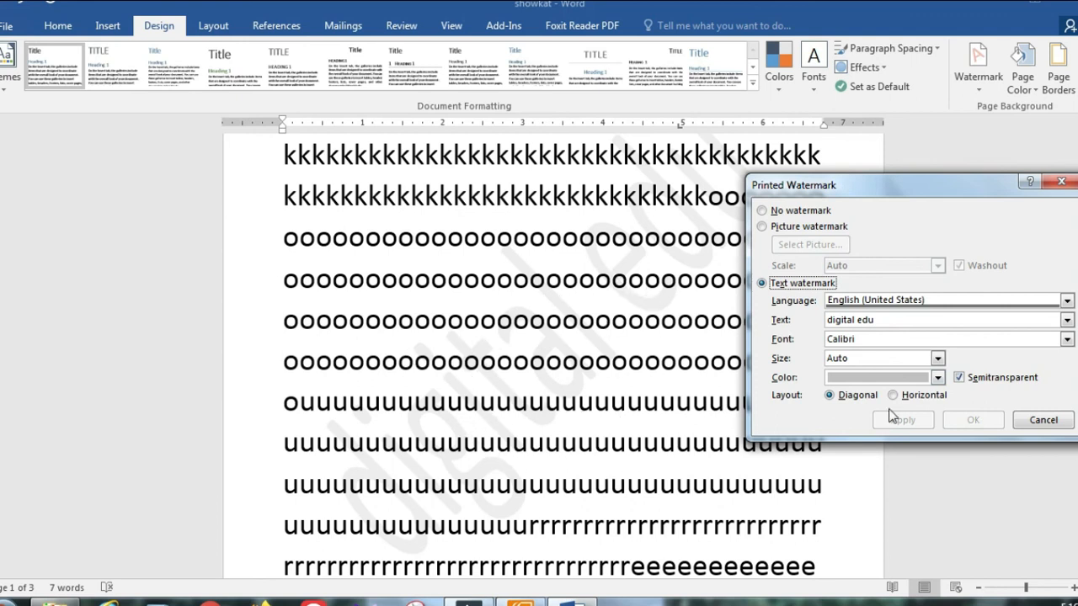
left_click(937, 378)
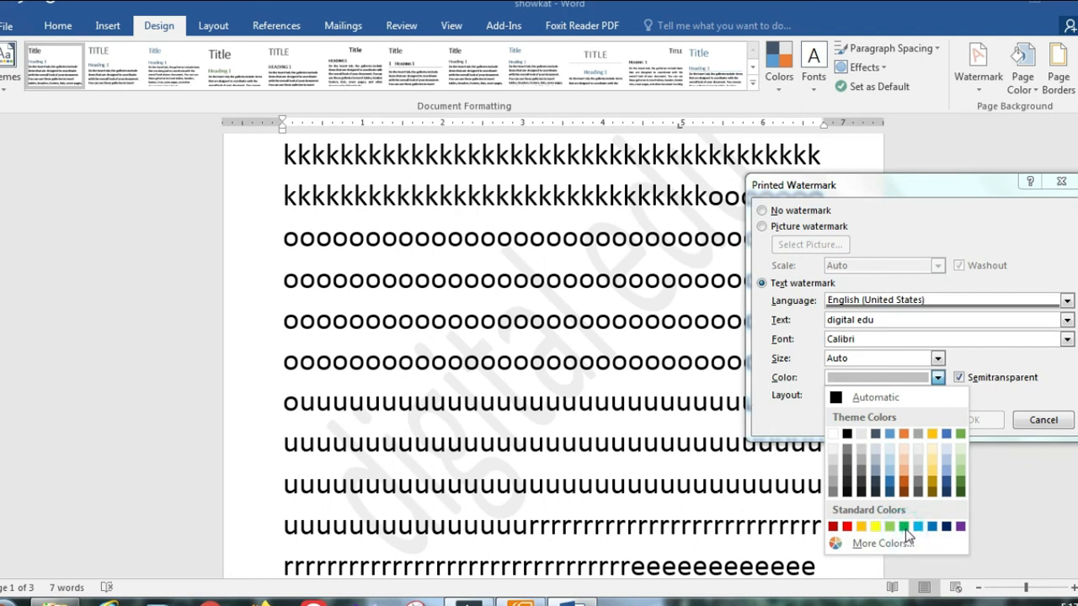
left_click(904, 527)
left_click(965, 420)
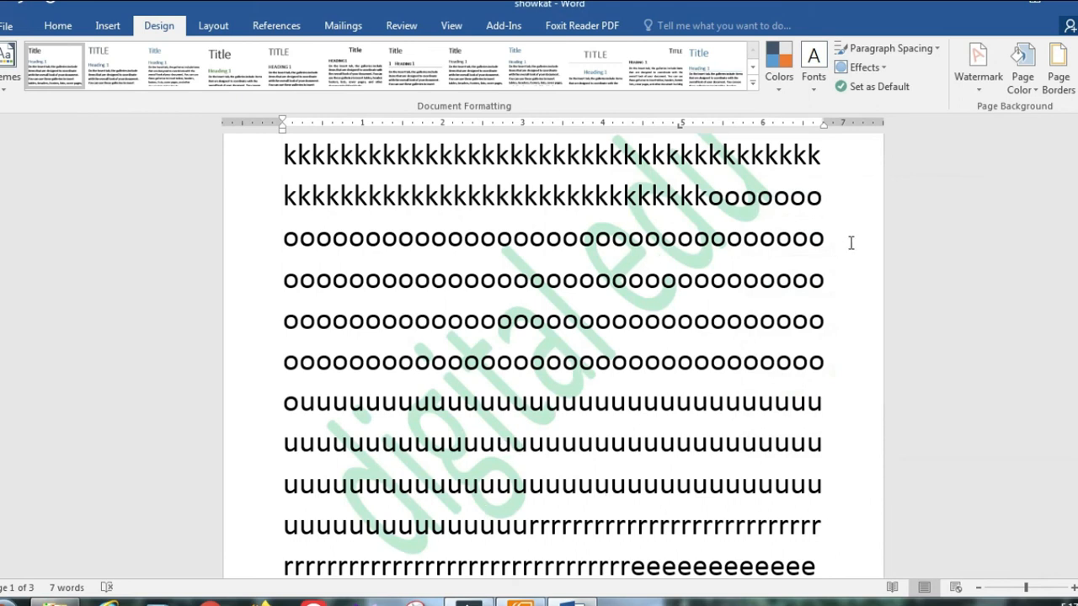
Step: Remove the watermark, then highlight Page Color in the Foxit outline and return
left_click(983, 85)
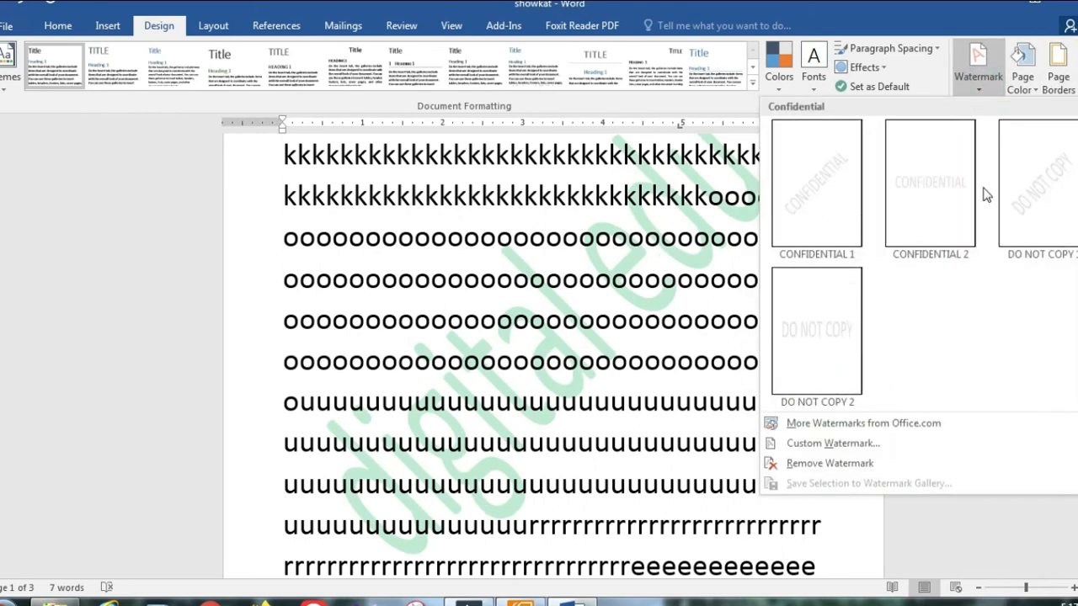
left_click(893, 470)
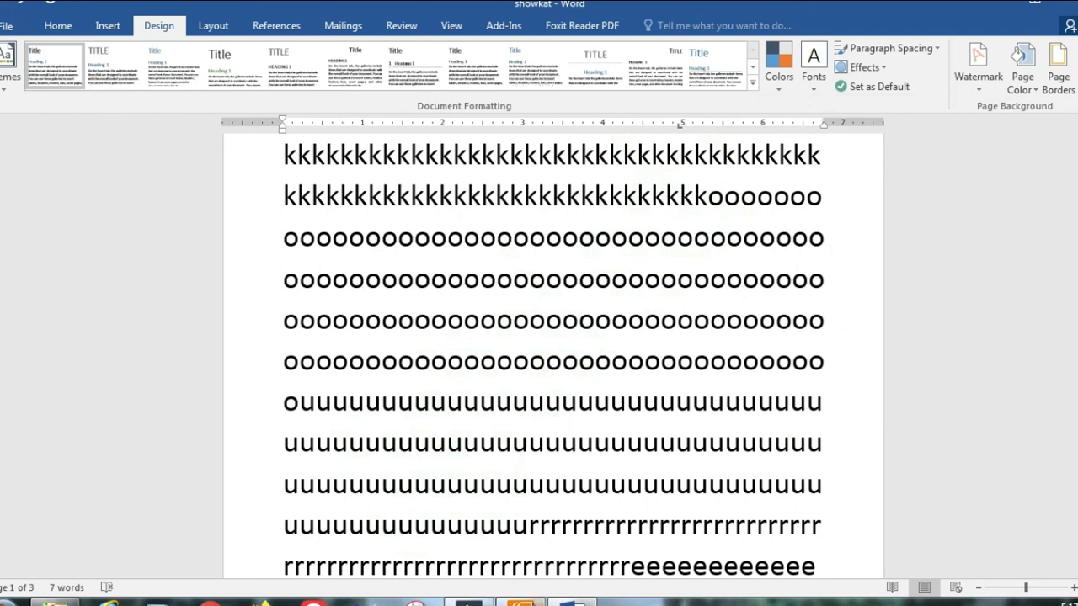
left_click(523, 600)
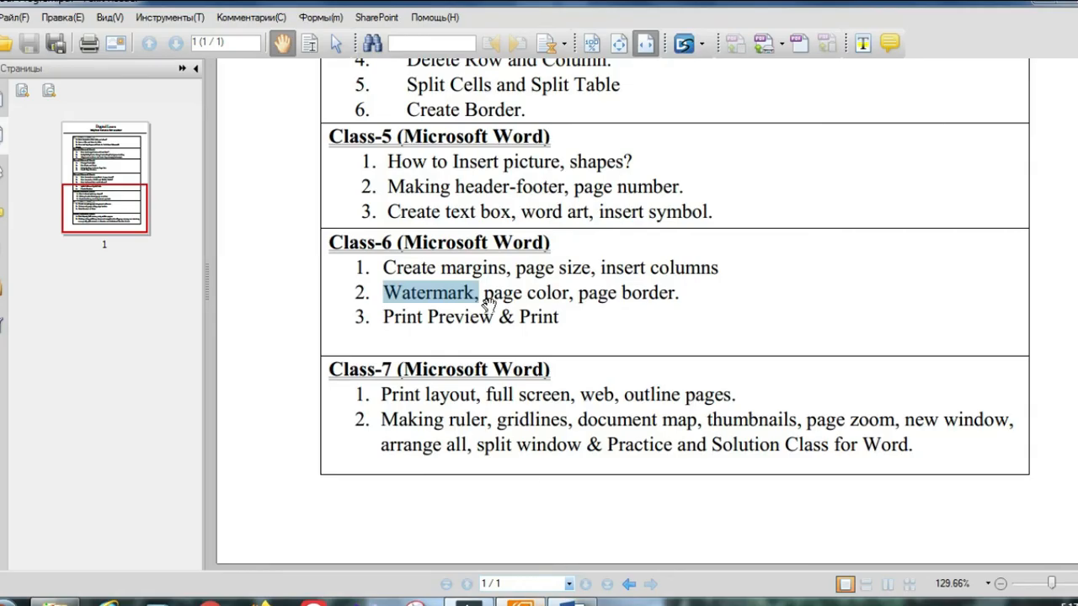
left_click_drag(485, 292, 572, 293)
left_click(1037, 4)
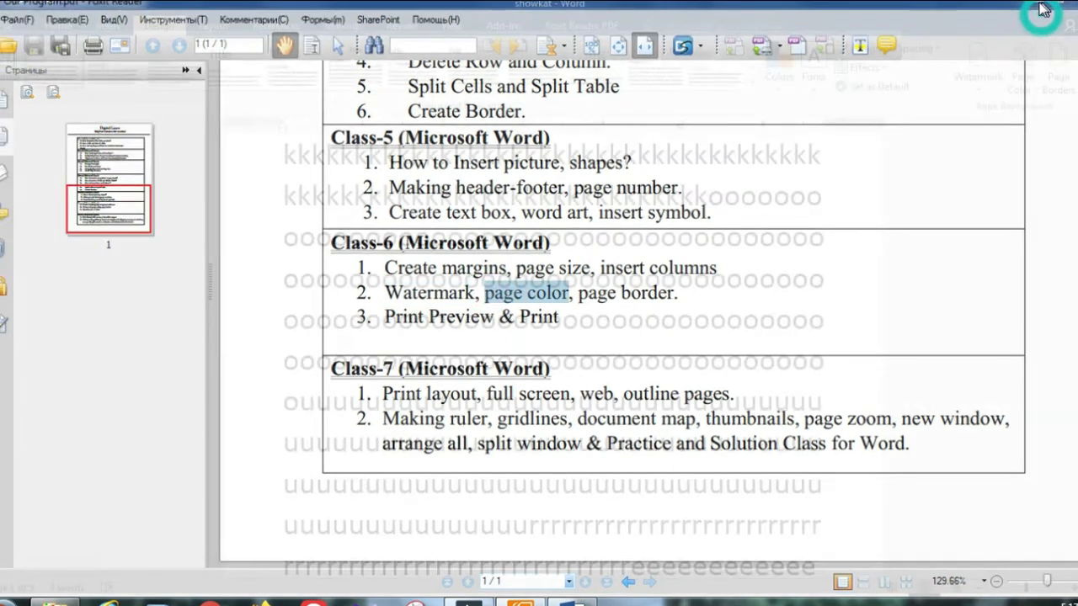
left_click(1023, 69)
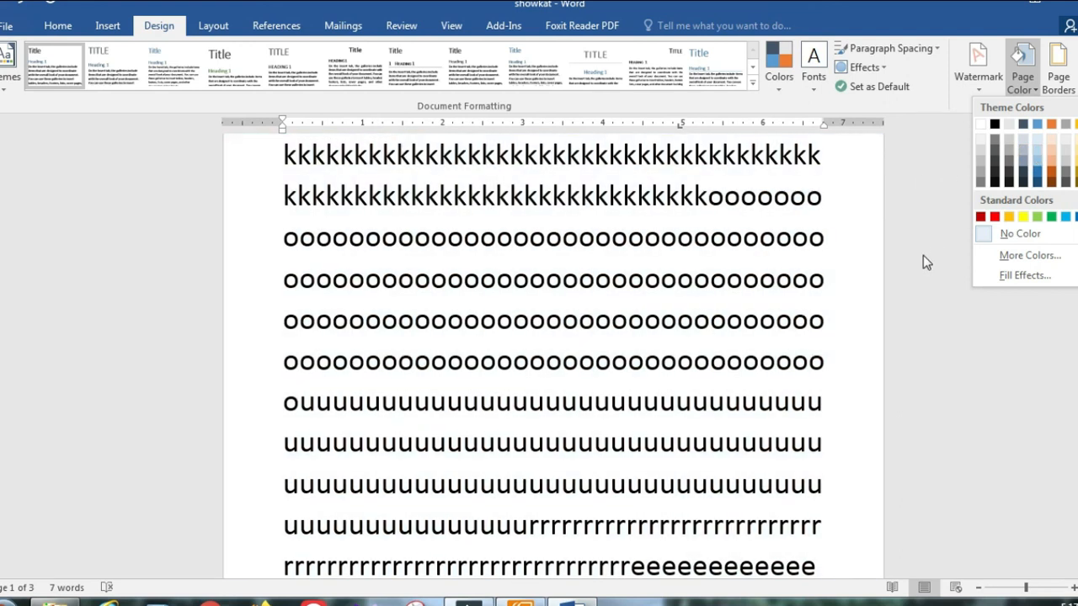
left_click(924, 255)
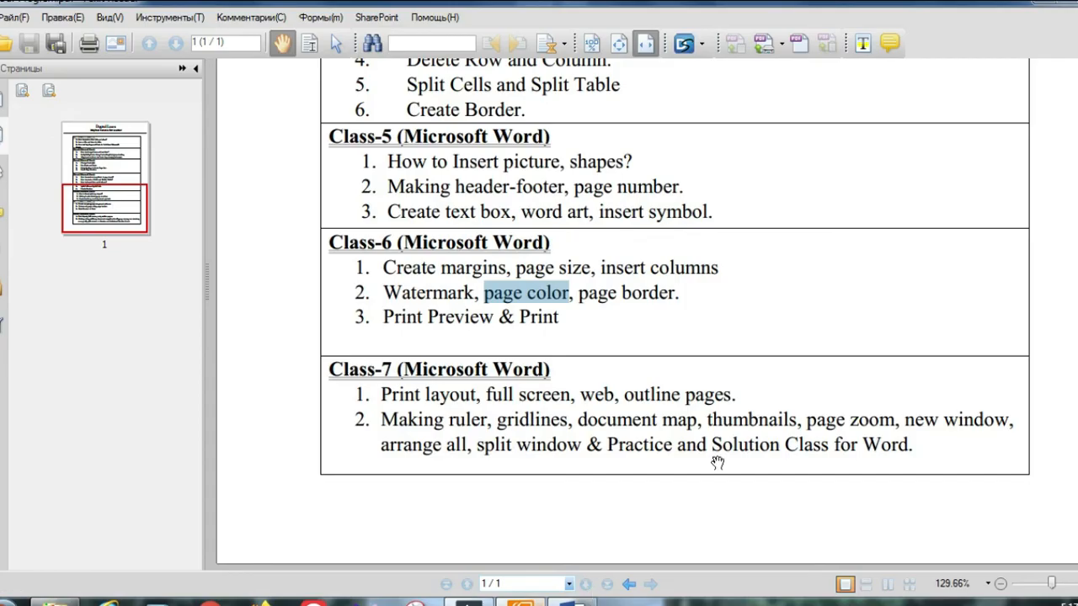
left_click(583, 290)
left_click_drag(583, 290, 680, 295)
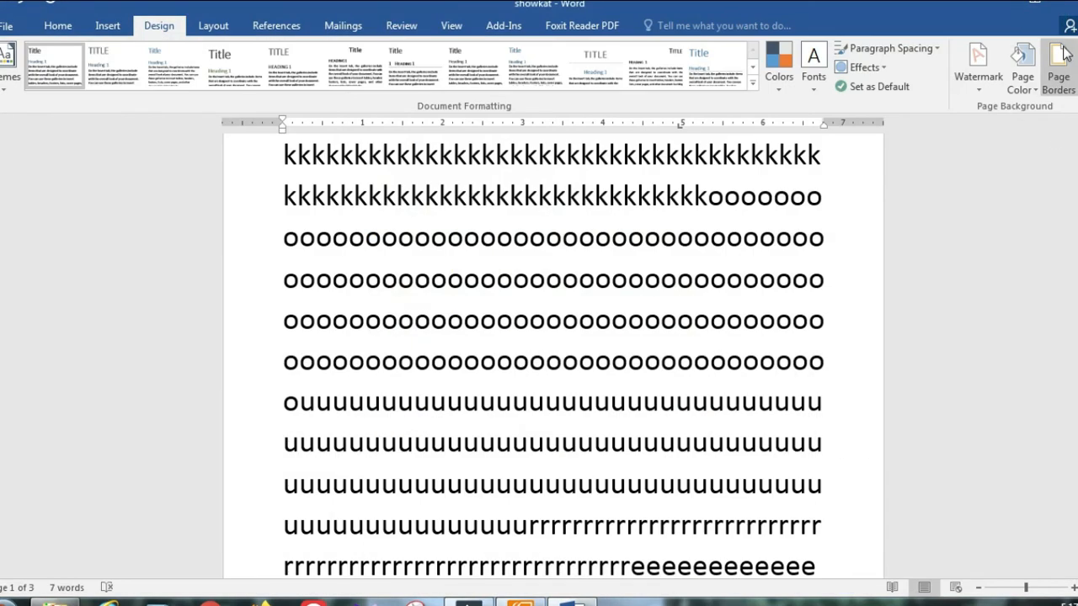
Step: Add a Box page border in a double-line style after trying other styles
left_click(1061, 57)
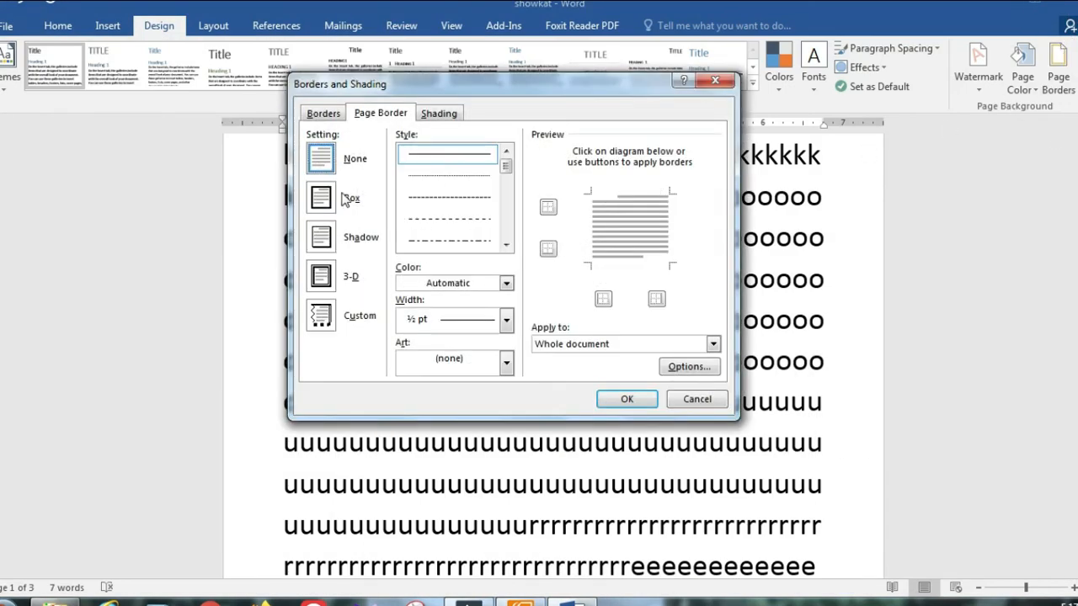
left_click(329, 172)
left_click(325, 195)
left_click_drag(504, 169, 505, 193)
left_click(471, 186)
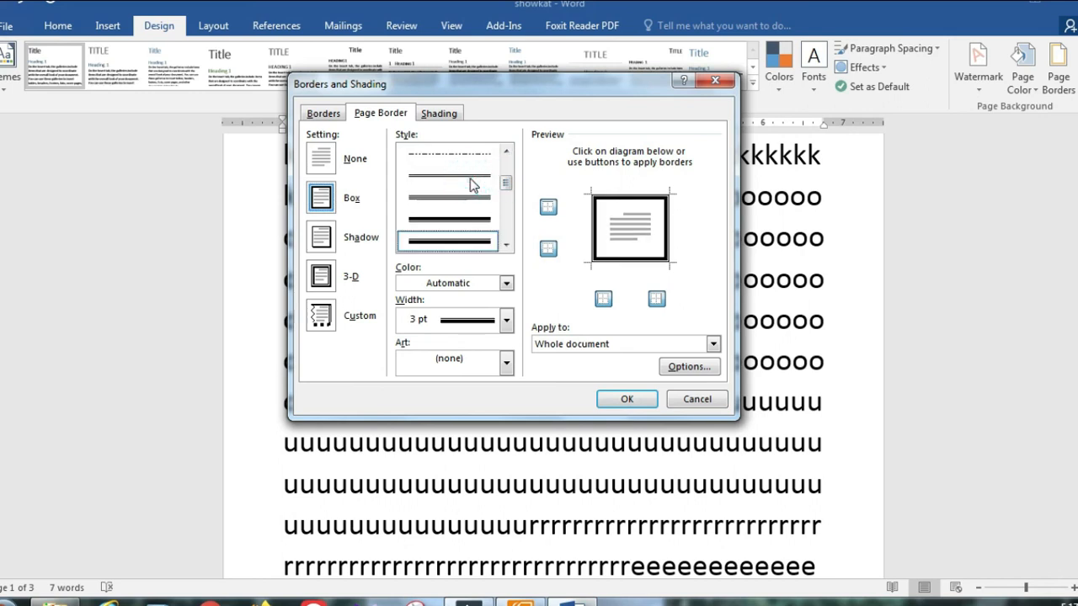
left_click(461, 221)
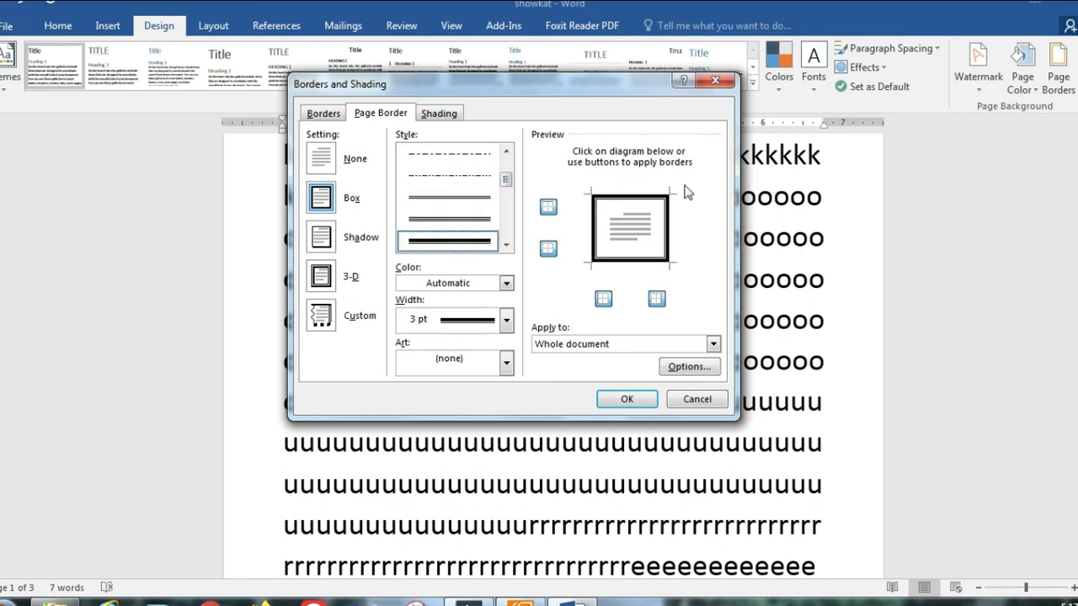
left_click(445, 177)
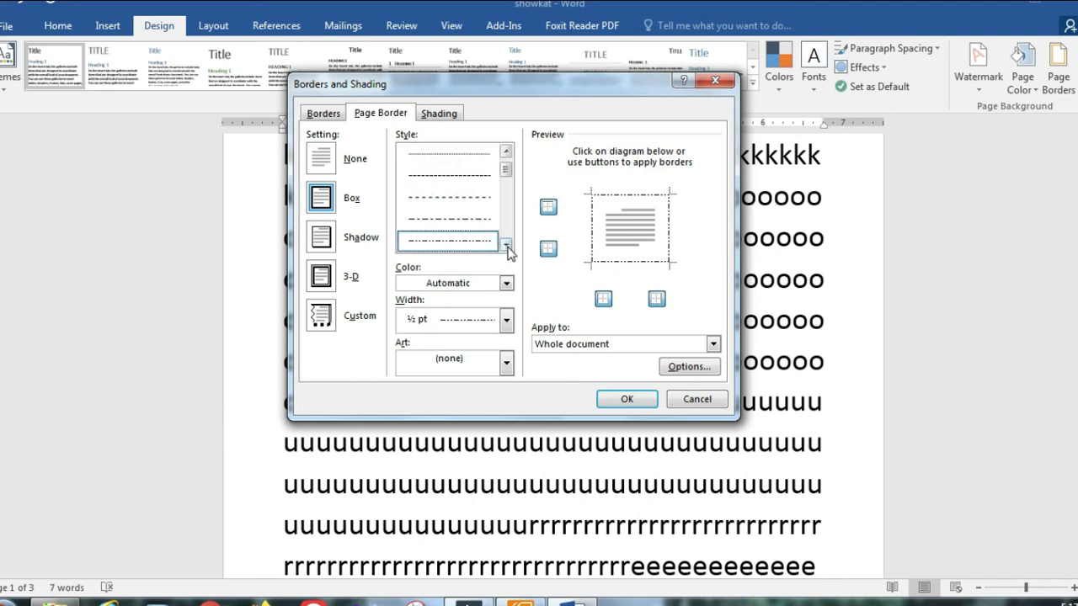
left_click(506, 245)
left_click(464, 218)
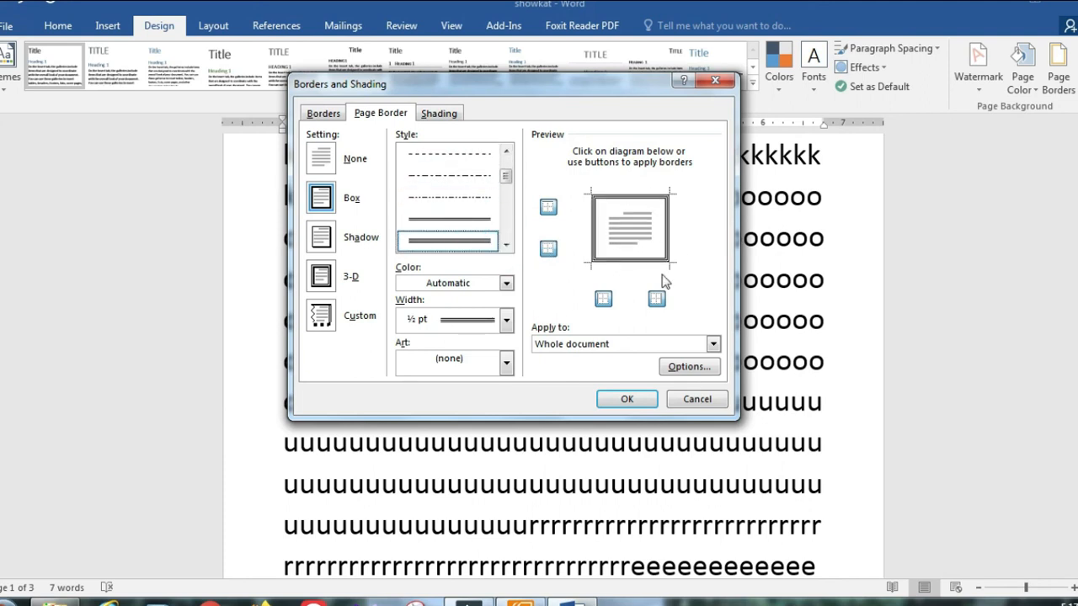
left_click(626, 399)
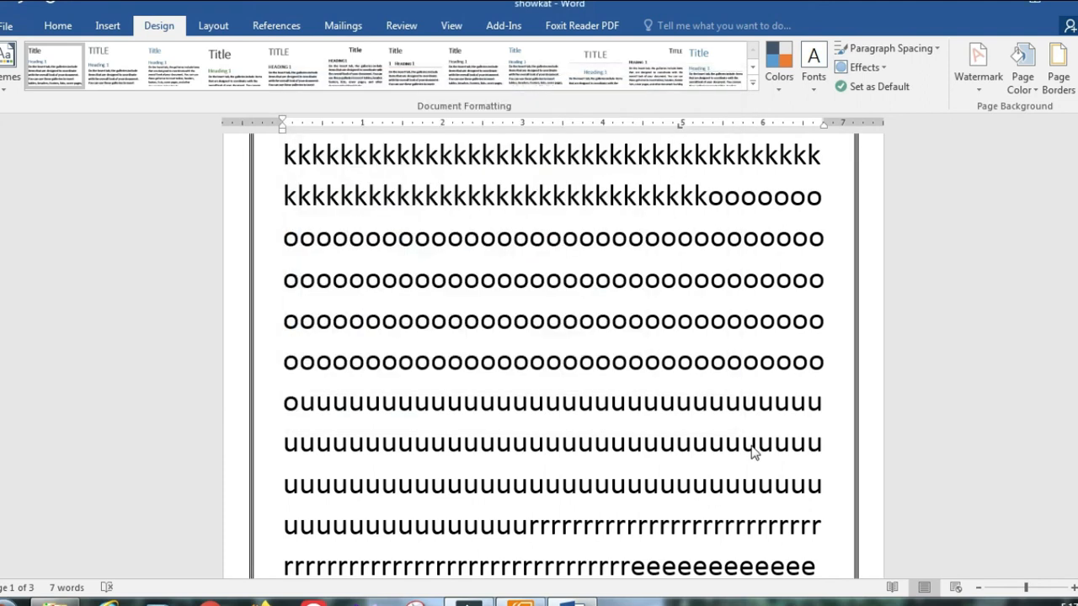
scroll(746, 440, "down", 1)
scroll(748, 437, "up", 3)
scroll(748, 436, "up", 4)
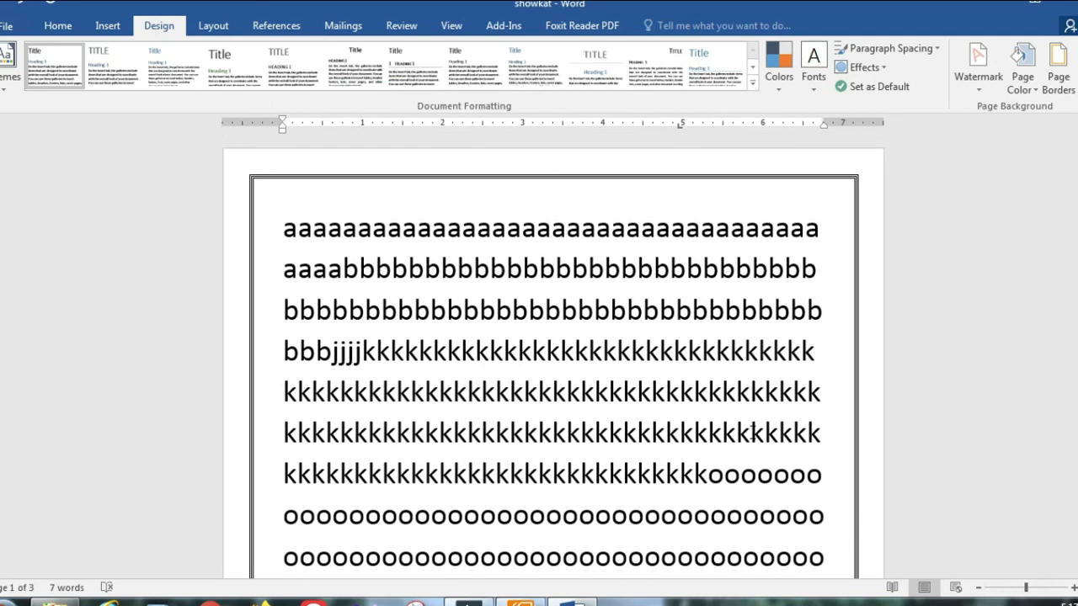
scroll(754, 435, "down", 20)
scroll(757, 434, "down", 12)
scroll(1065, 196, "up", 3)
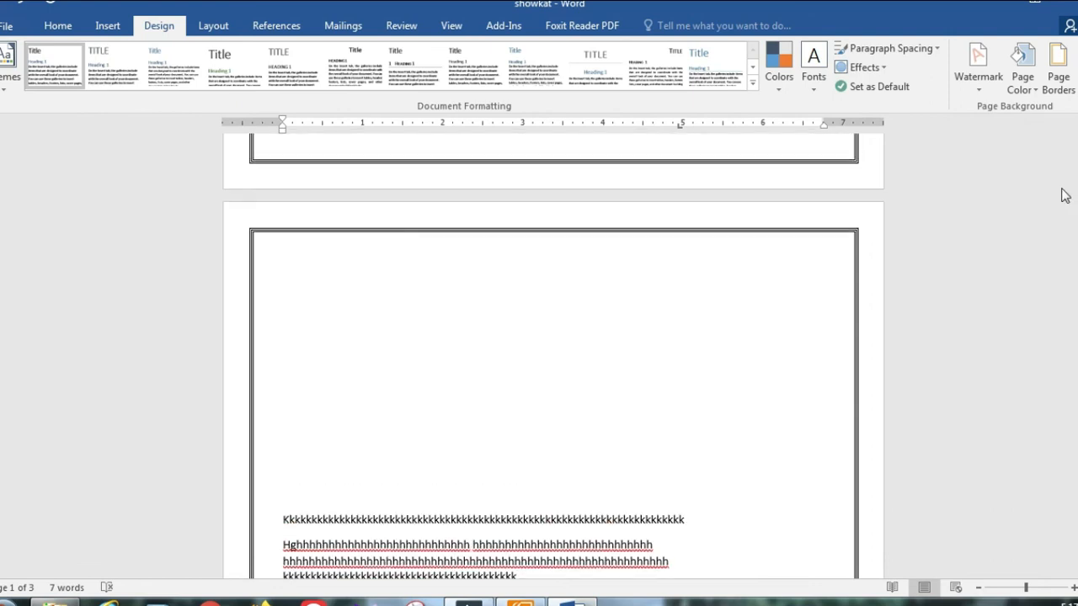
Step: Switch the page border to a thicker 3 pt double line
left_click(1055, 80)
left_click(507, 245)
left_click(507, 245)
left_click(481, 241)
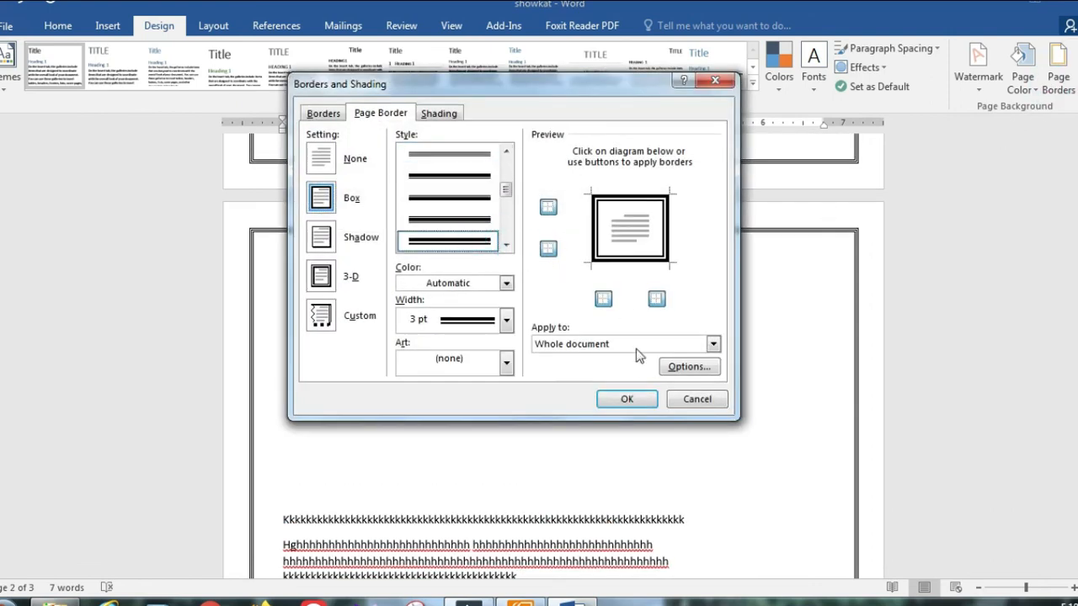
left_click(641, 405)
scroll(757, 434, "up", 4)
scroll(758, 434, "up", 6)
Step: Make the double-line page border red
left_click(1059, 89)
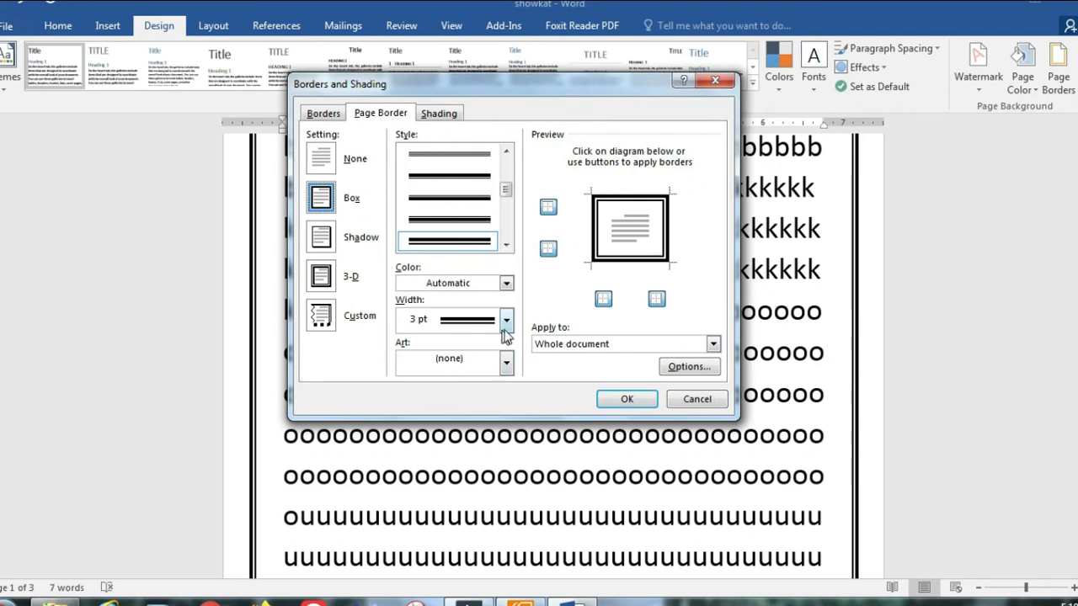
left_click(507, 283)
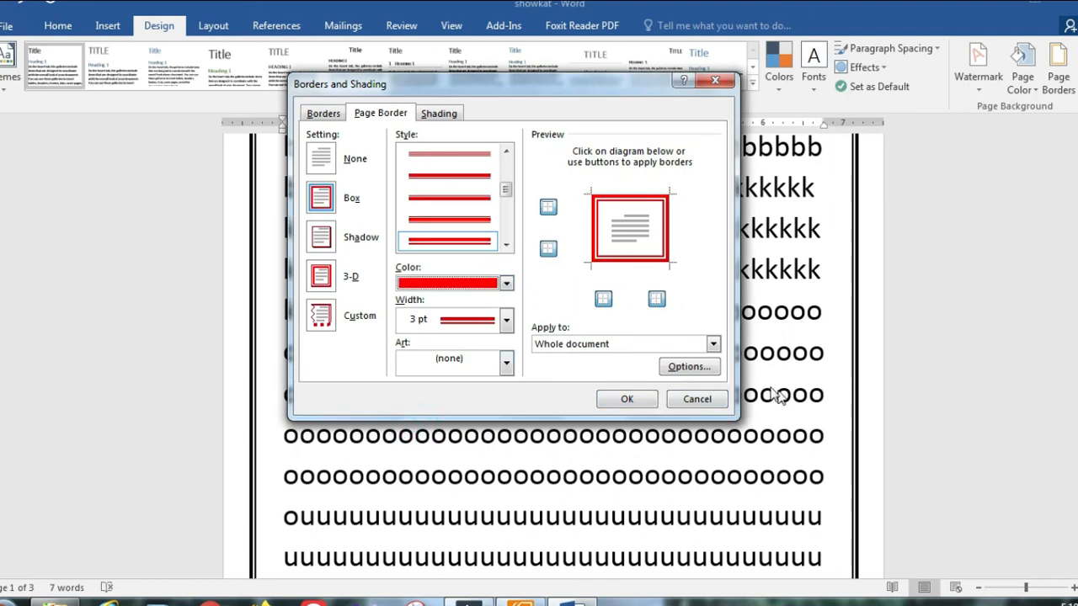
left_click(648, 400)
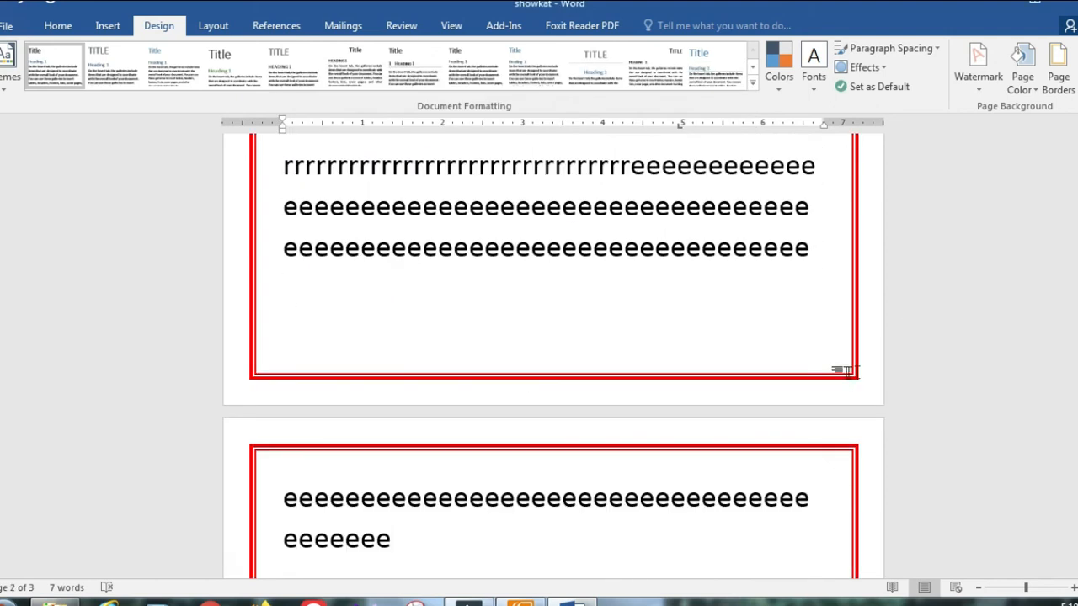
scroll(842, 368, "up", 2)
Step: Remove the red page border by setting Page Borders to None
left_click(978, 65)
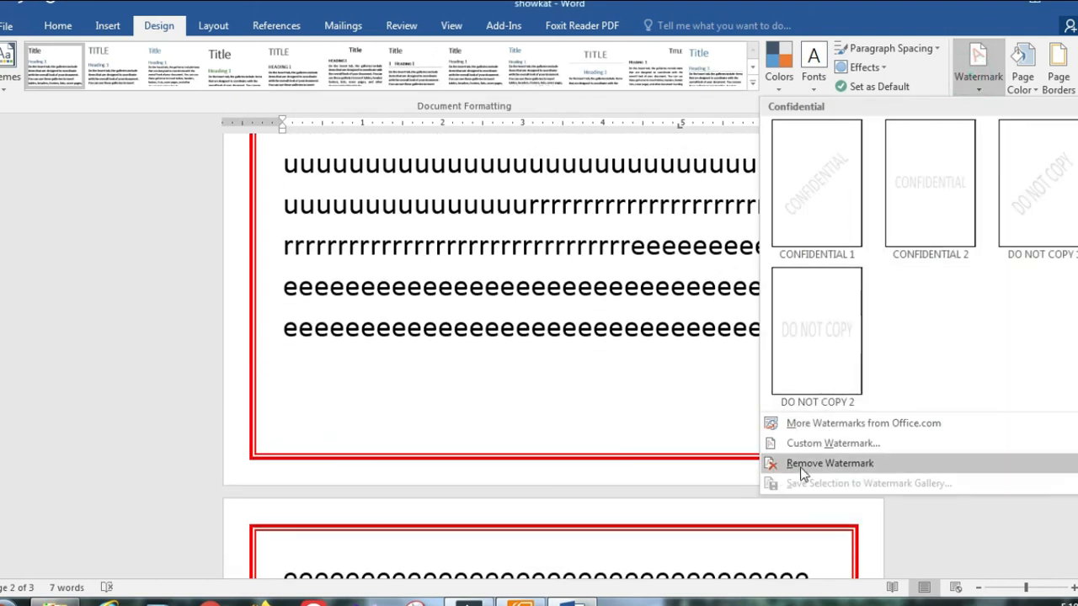
left_click(805, 468)
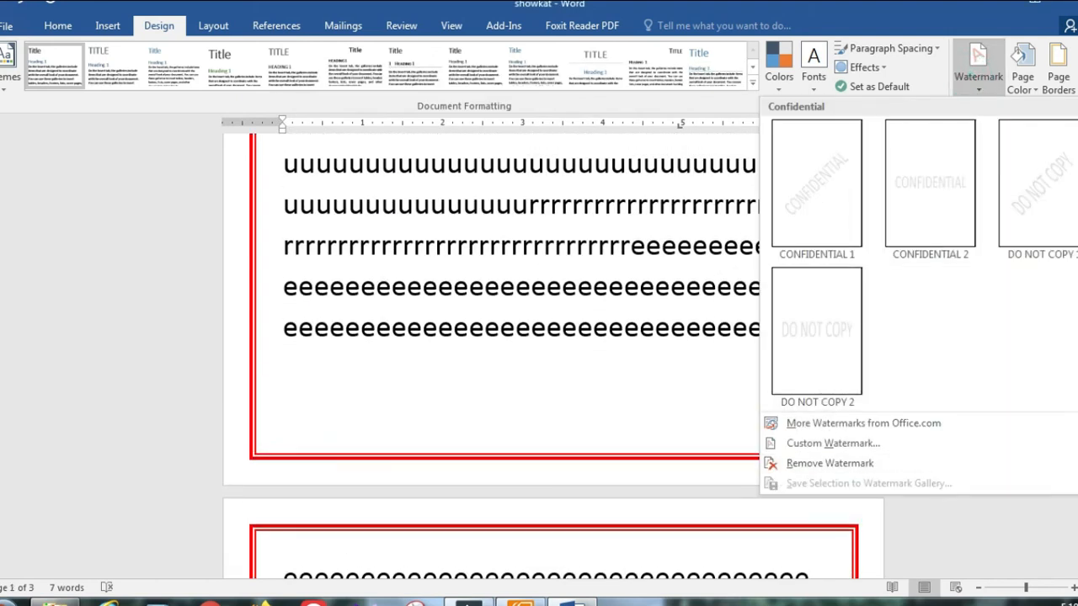
left_click(1062, 80)
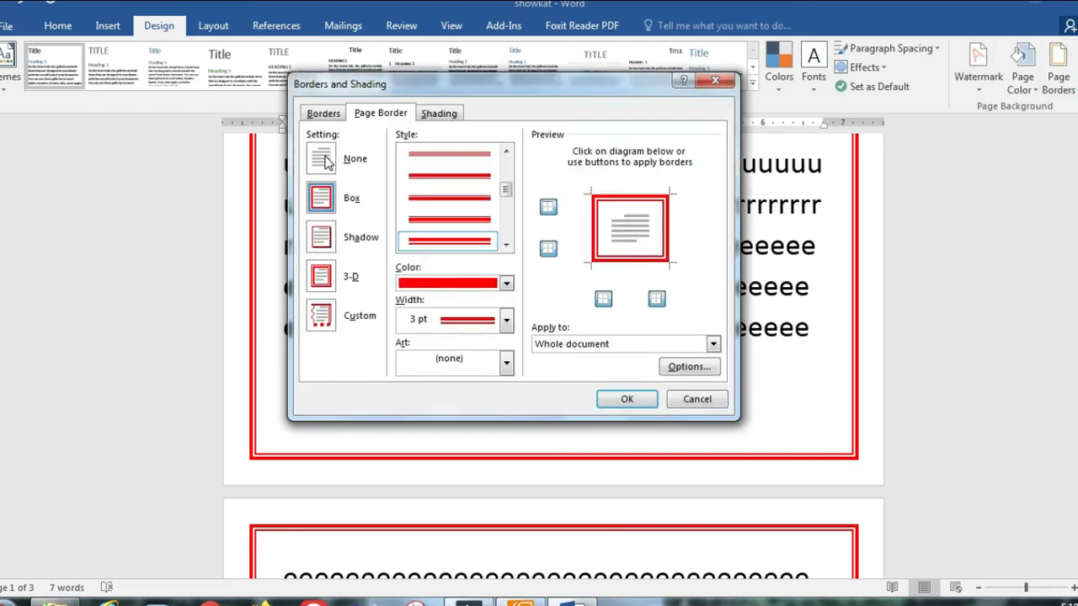
left_click(327, 162)
left_click(638, 402)
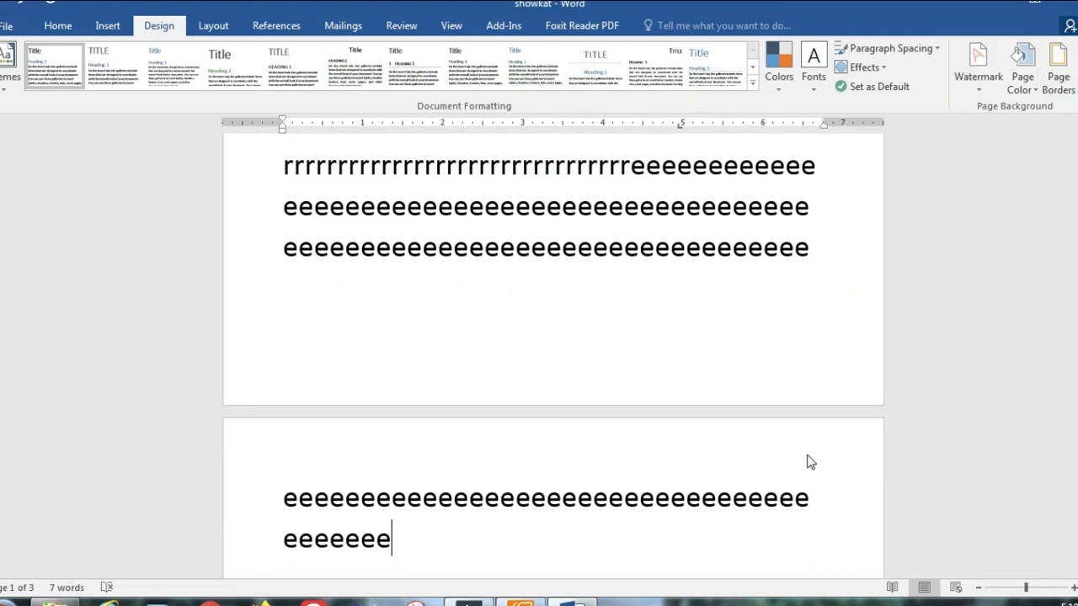
scroll(813, 452, "up", 2)
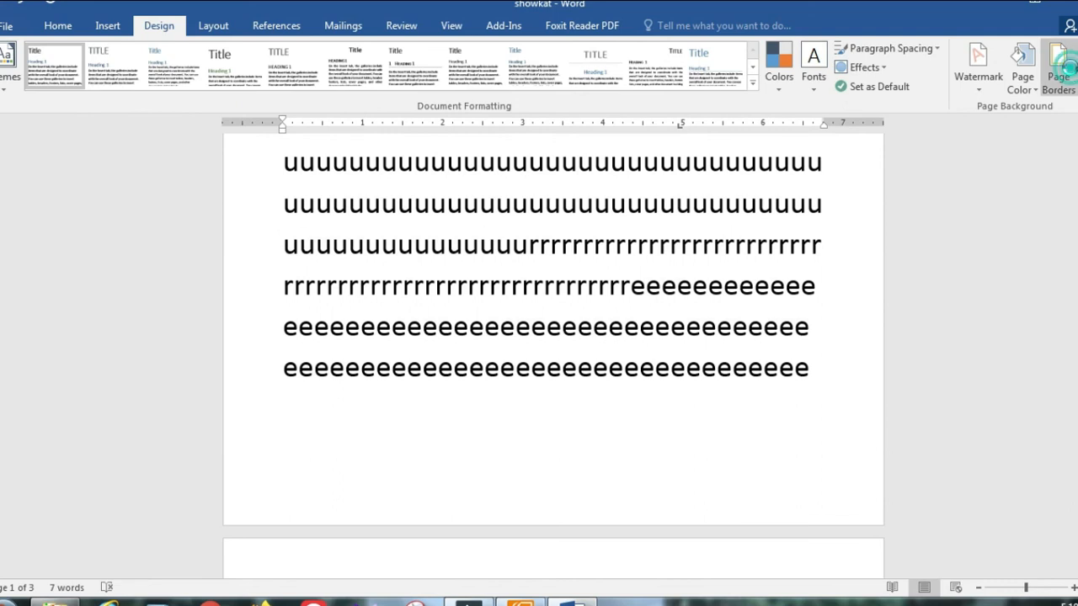
Step: Apply the green trees art border around the pages
left_click(1059, 67)
left_click(506, 362)
scroll(480, 421, "down", 6)
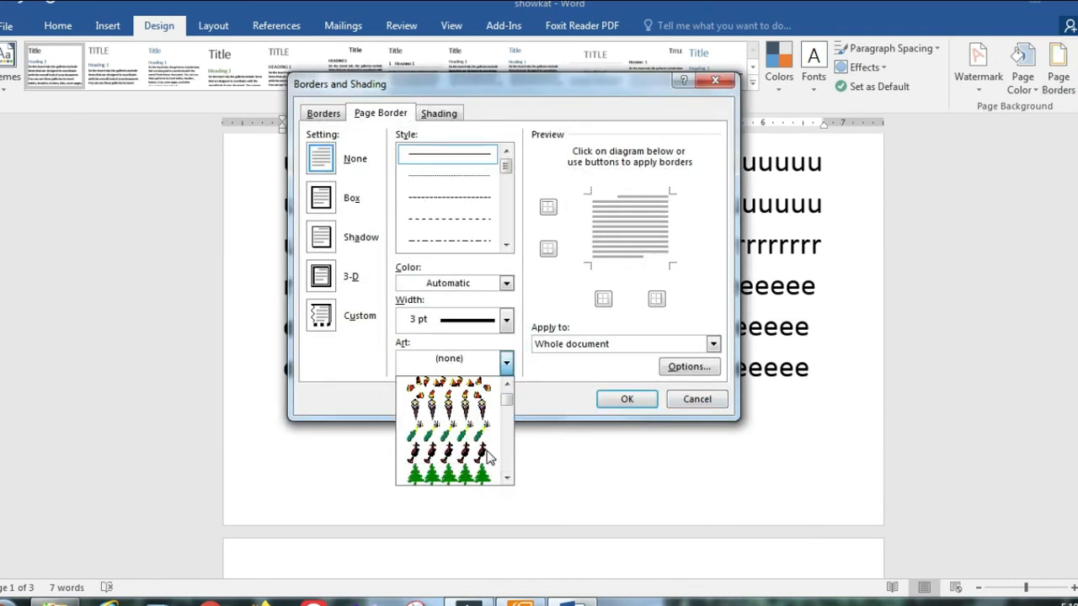
left_click(474, 394)
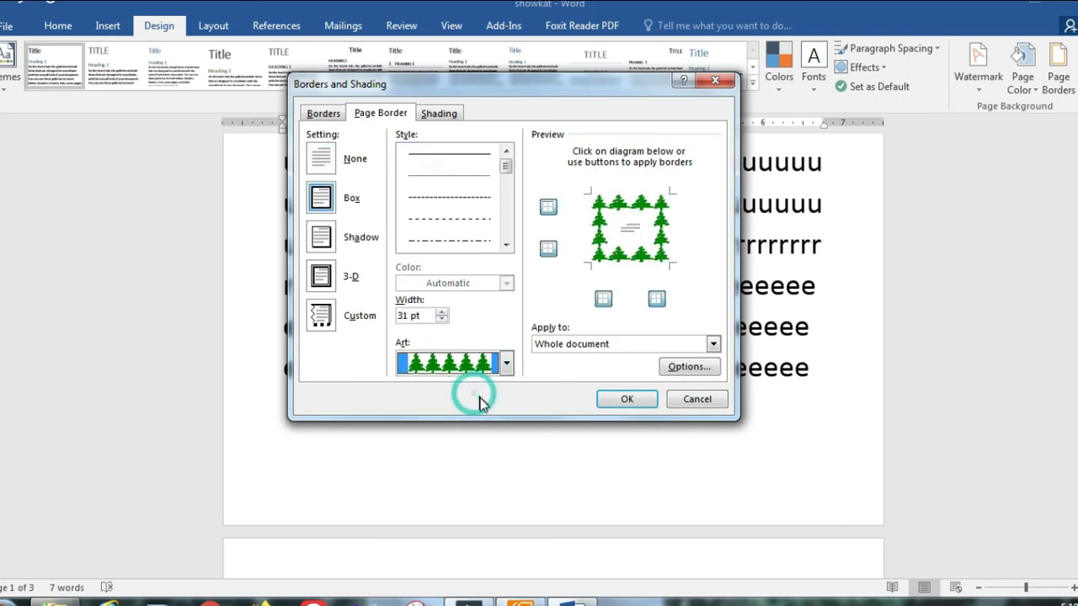
left_click(625, 399)
scroll(773, 510, "up", 10)
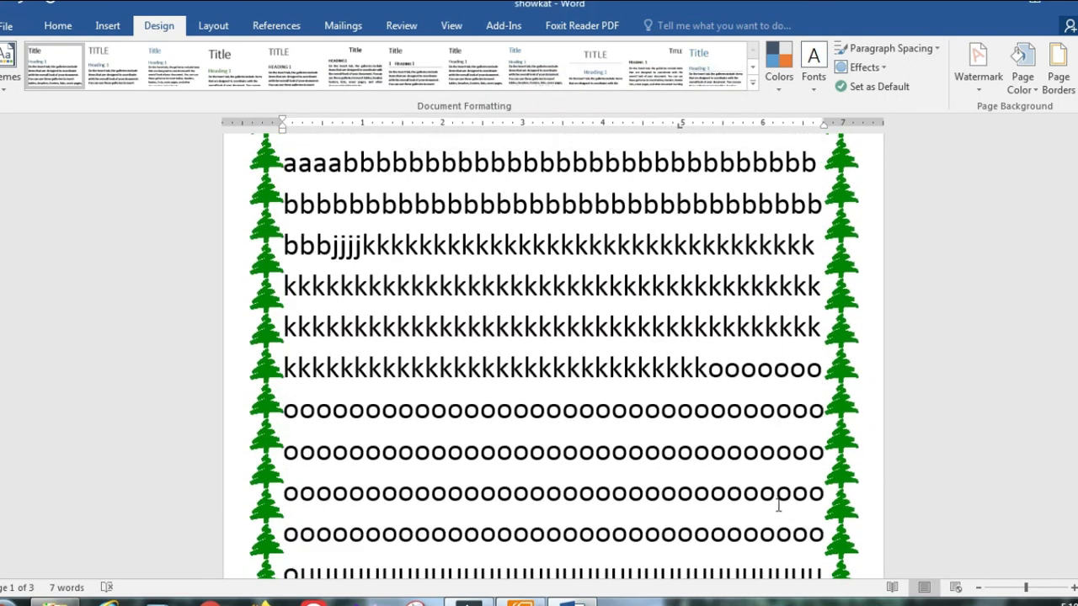
Step: Set Page Borders back to None to clear the tree art
left_click(1058, 76)
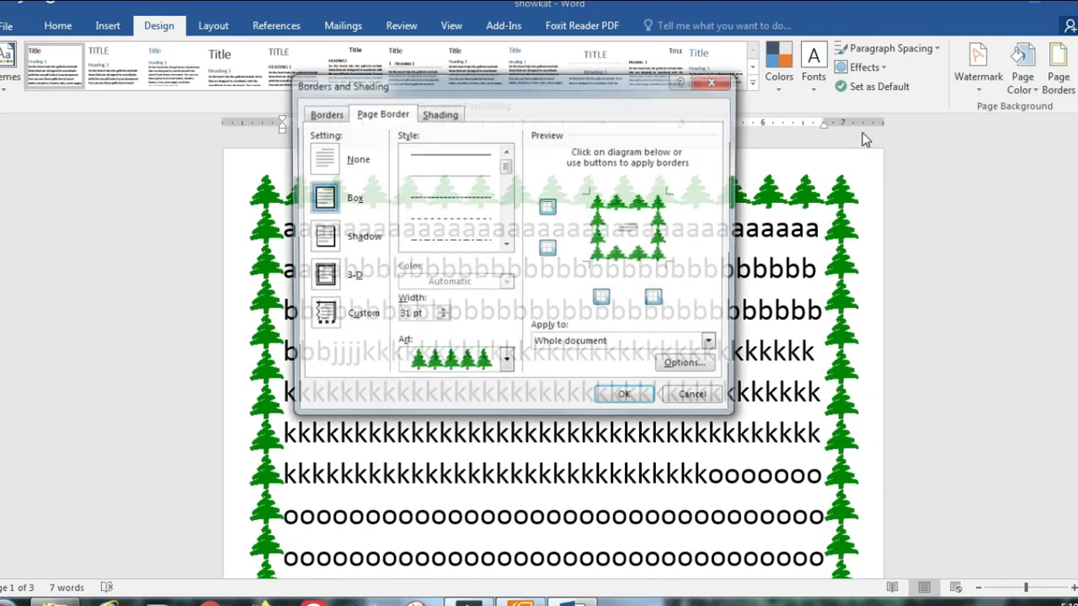
left_click(327, 158)
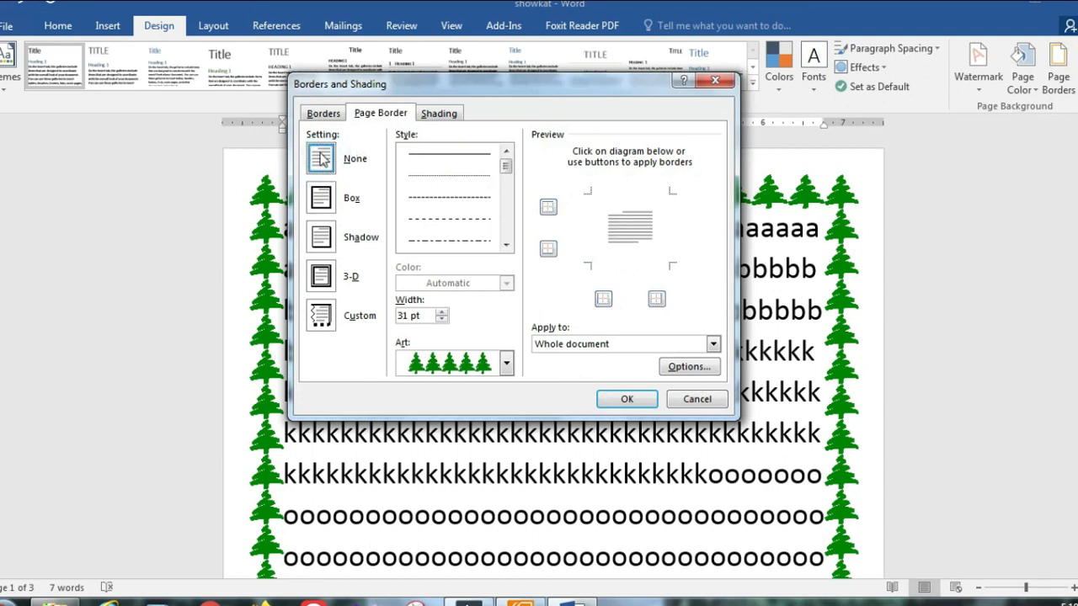
left_click(627, 399)
scroll(749, 549, "up", 1)
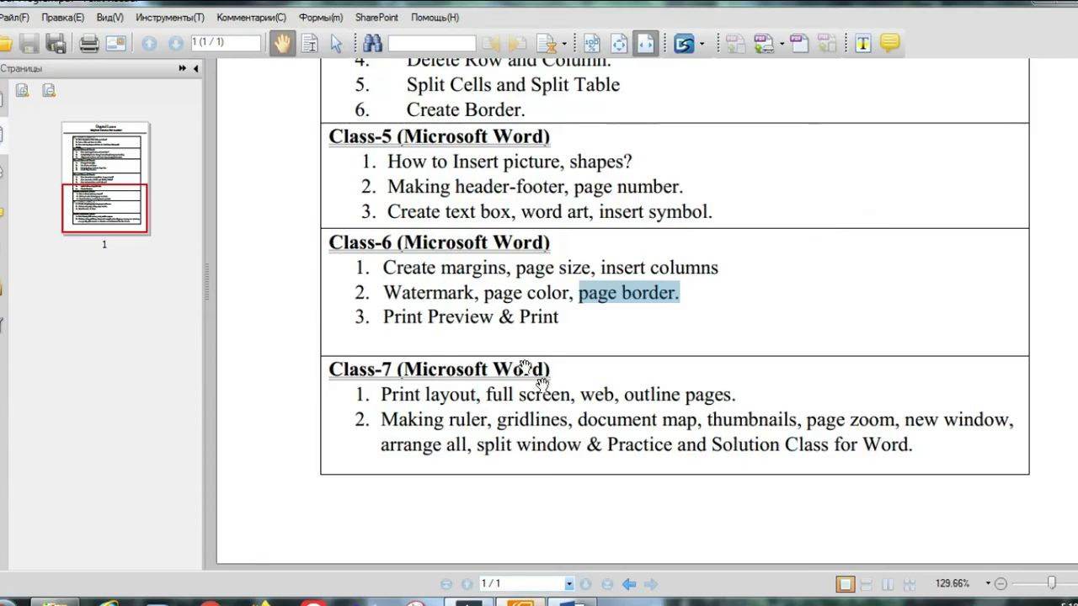
Step: Highlight 'Print Preview & Print' in the Foxit Reader class outline
left_click_drag(382, 317, 557, 316)
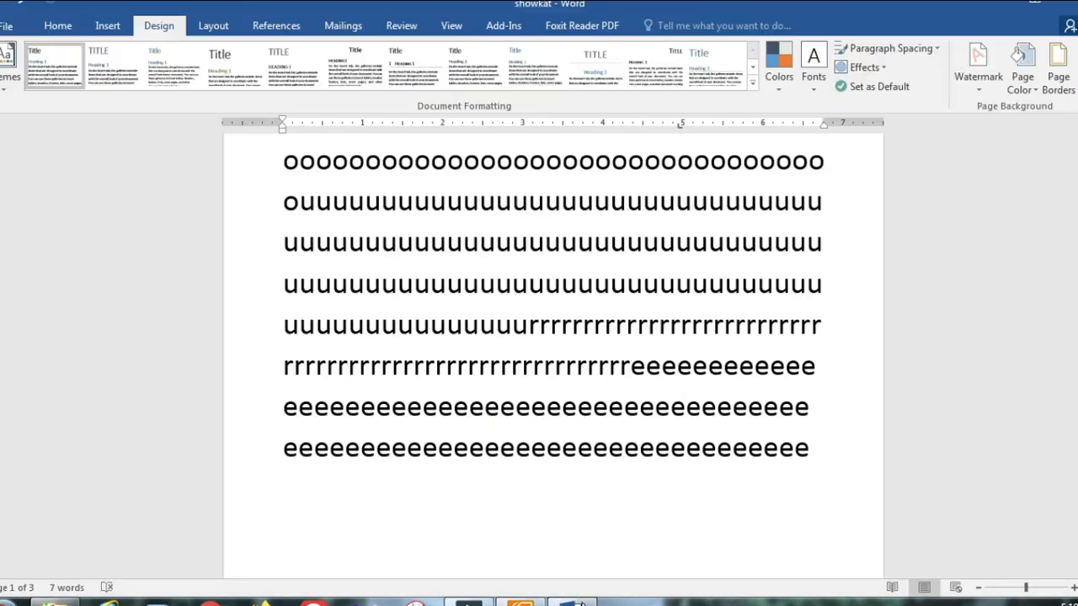
scroll(606, 436, "up", 5)
scroll(606, 435, "up", 2)
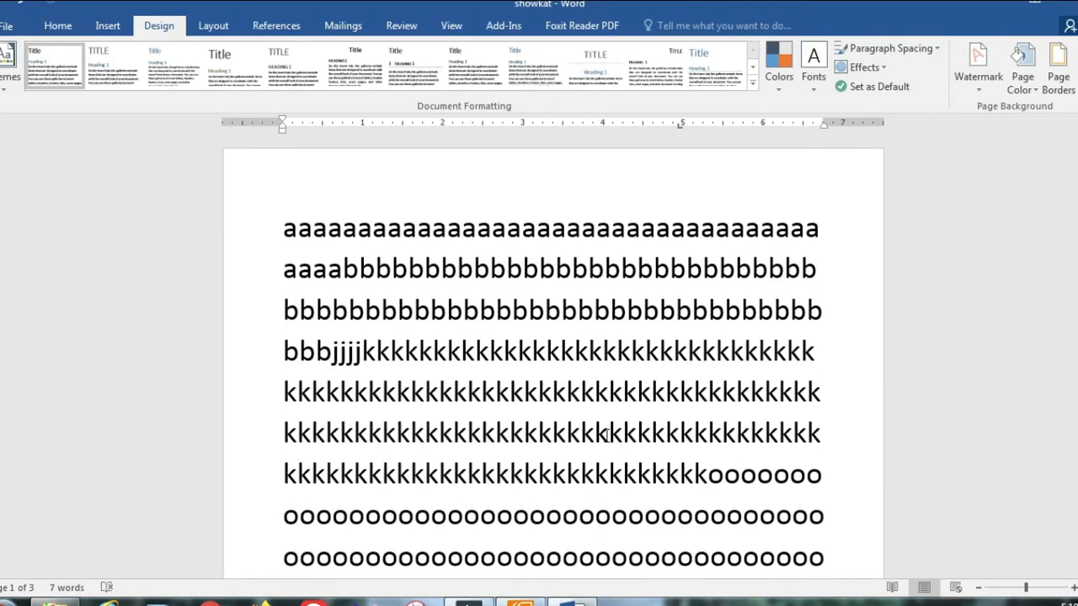
Step: Bring up the print preview and page through all three pages, back to page 1
left_click(10, 27)
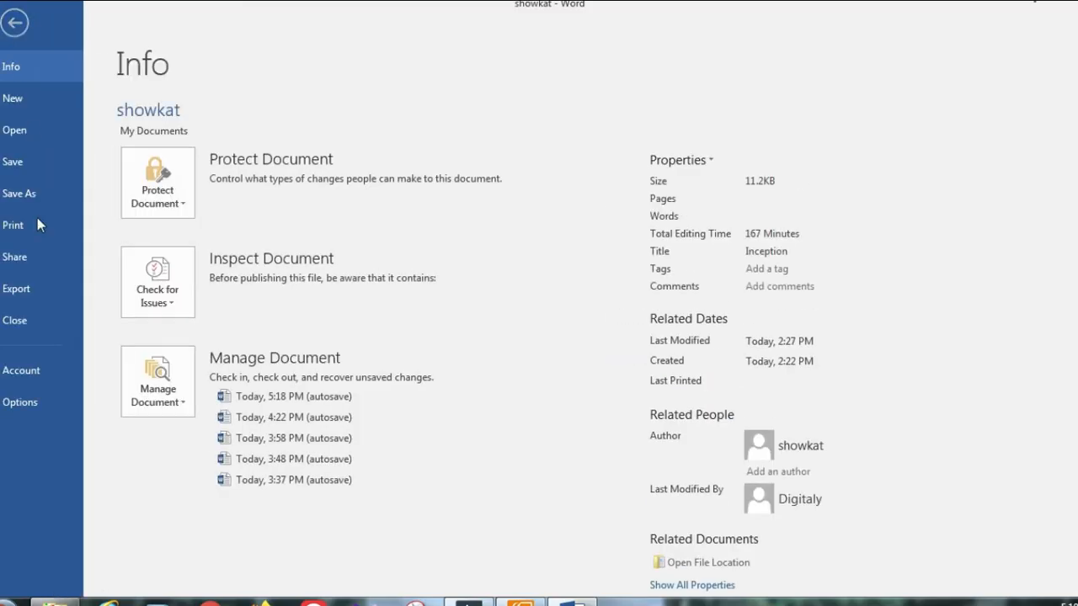
left_click(37, 229)
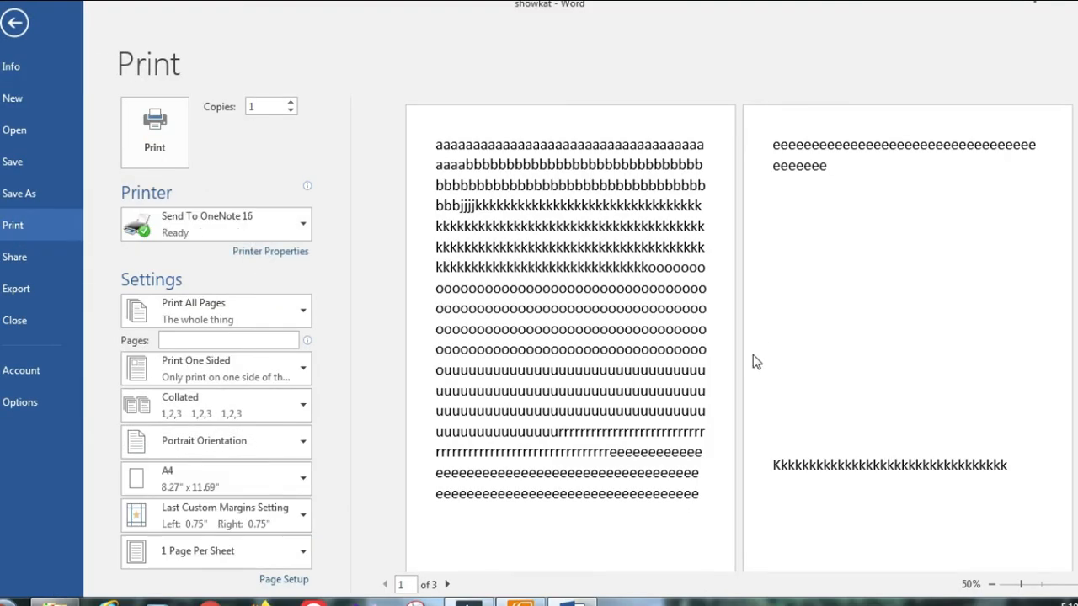
left_click(449, 585)
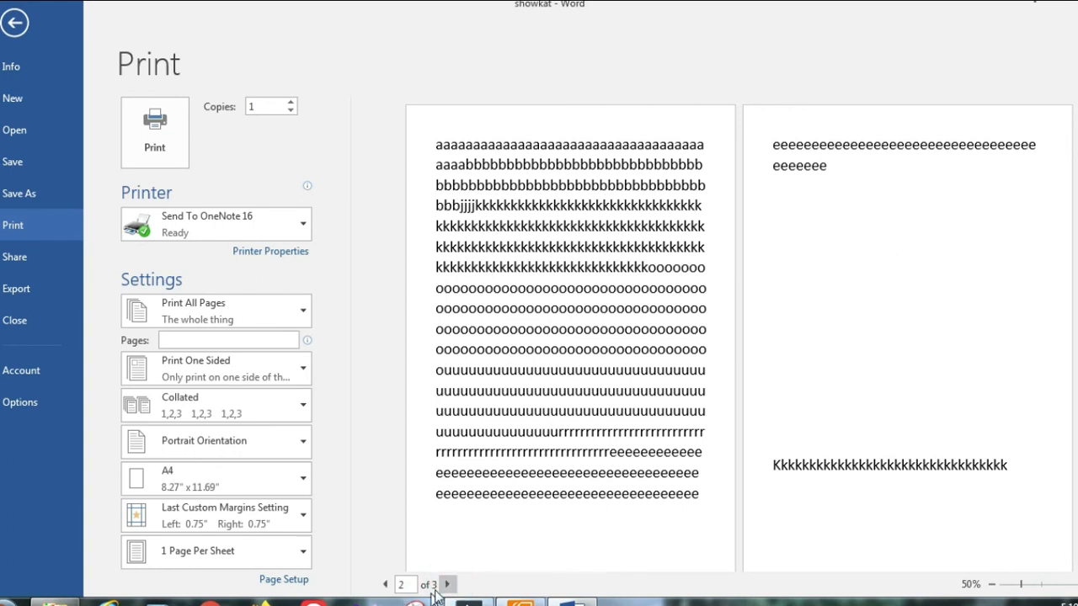
left_click(447, 584)
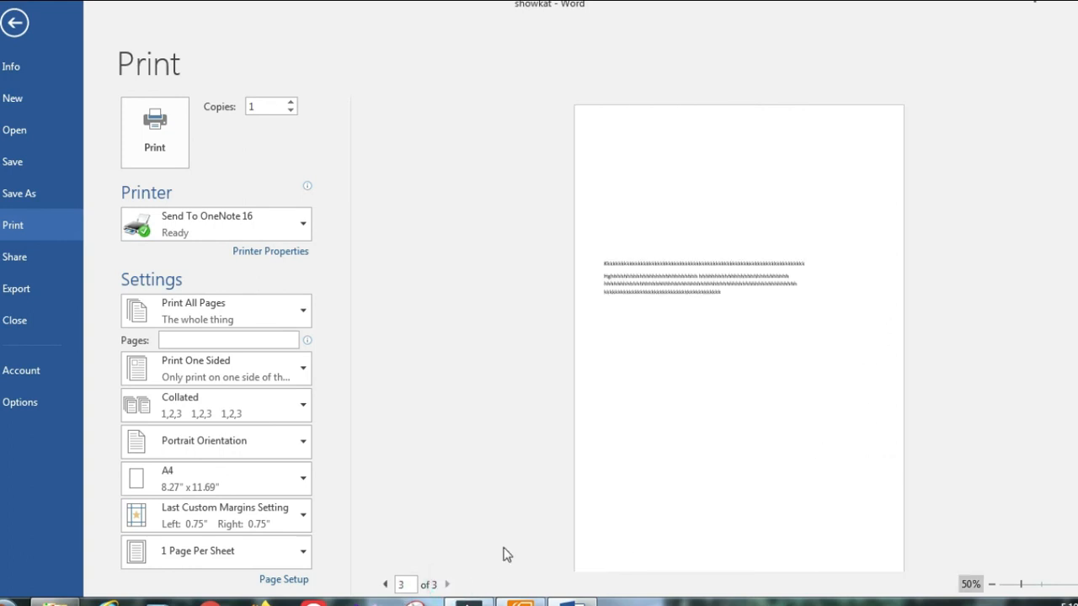
double_click(385, 583)
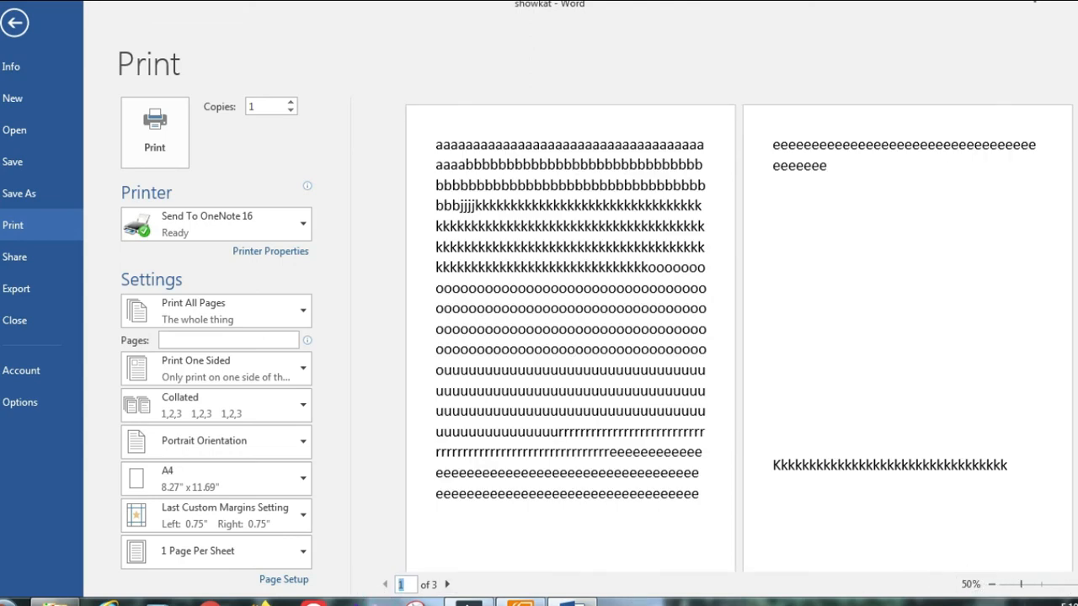
Step: Zoom in on the preview and step through pages 2 and 3, then back to page 1
left_click(1077, 585)
left_click(1077, 586)
left_click(1077, 585)
left_click(1077, 585)
left_click(1077, 585)
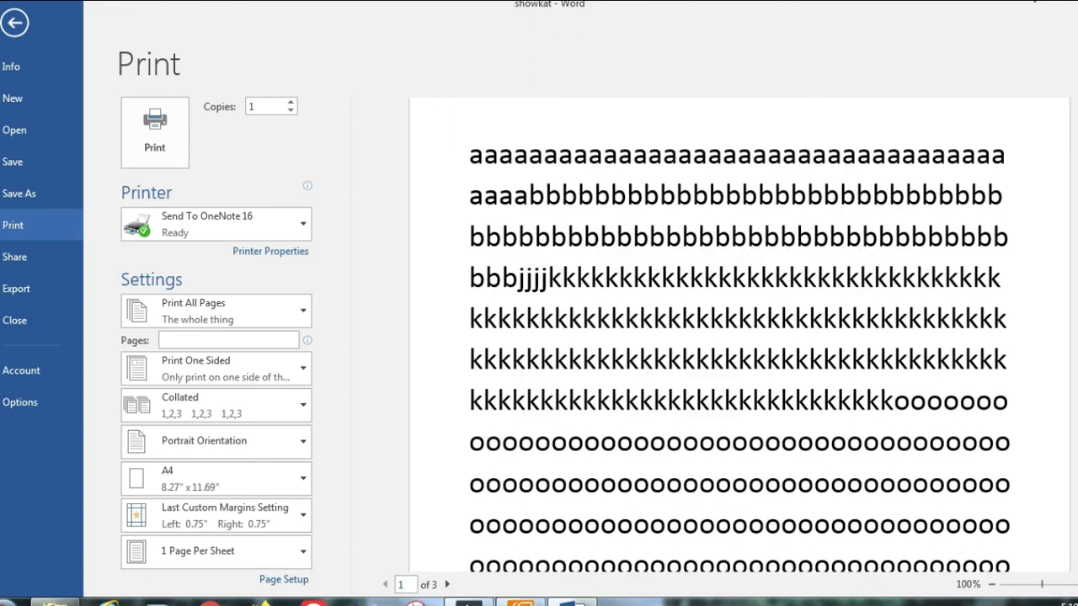
left_click(446, 585)
left_click(447, 585)
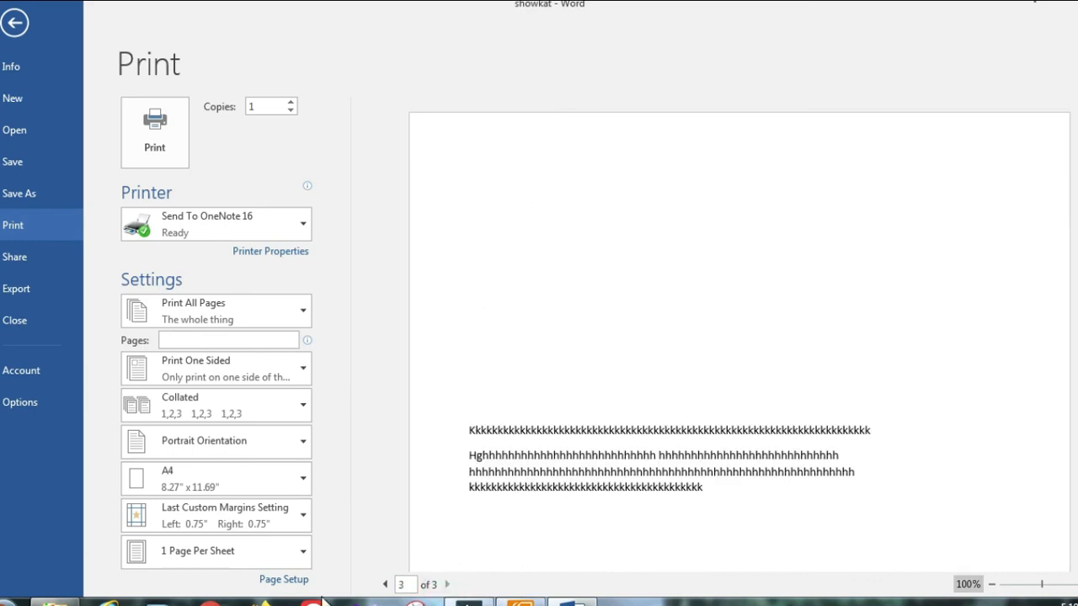
left_click(387, 585)
left_click(388, 585)
left_click(388, 585)
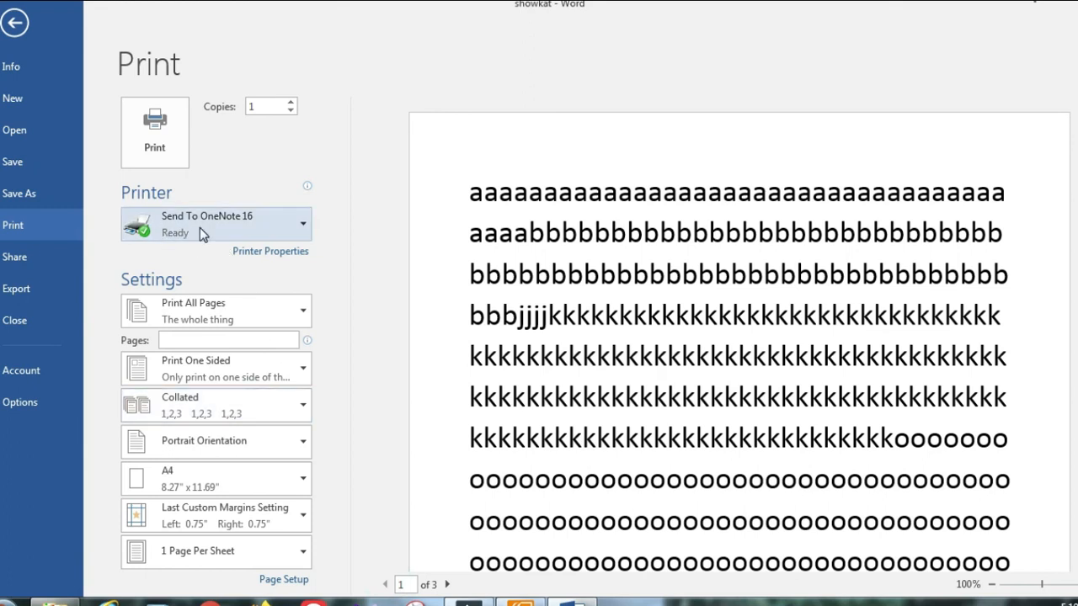
Step: Keep Send To OneNote 16 as the printer and open the pages-to-print choices
mouse_move(156, 229)
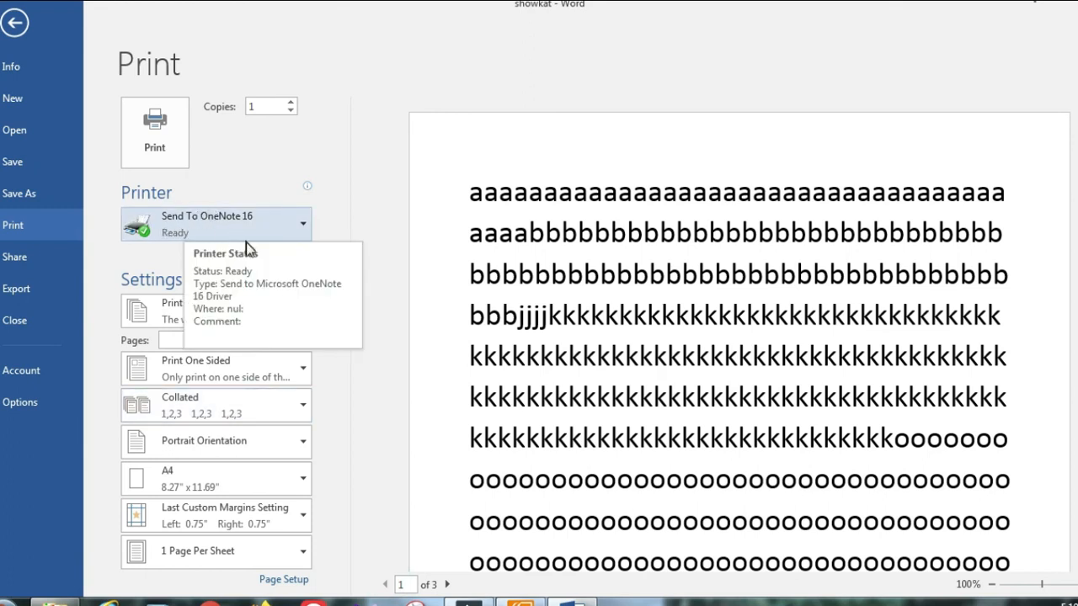
left_click(285, 217)
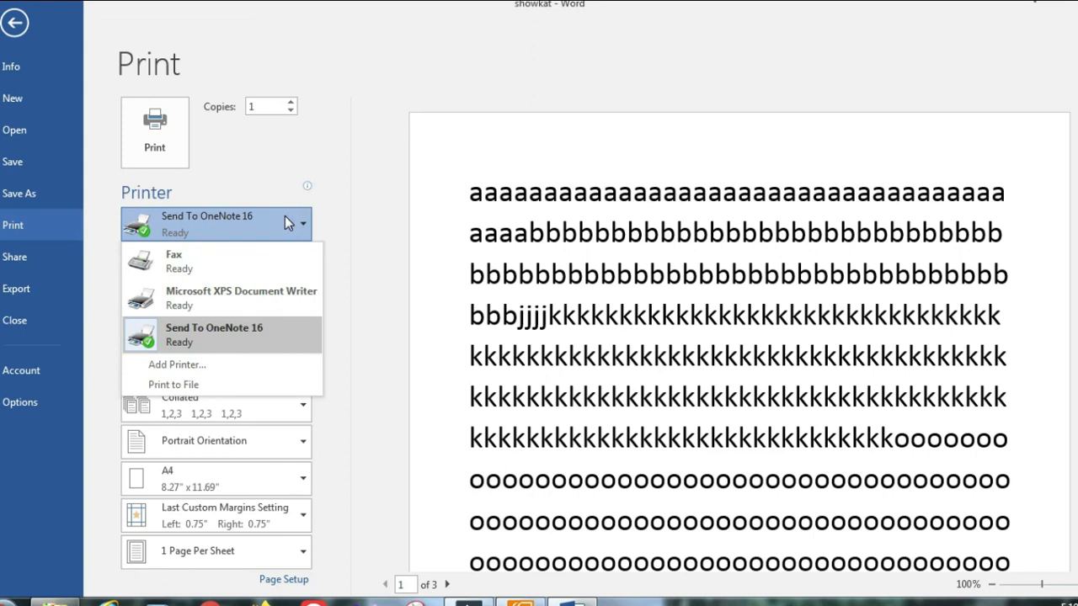
left_click(238, 345)
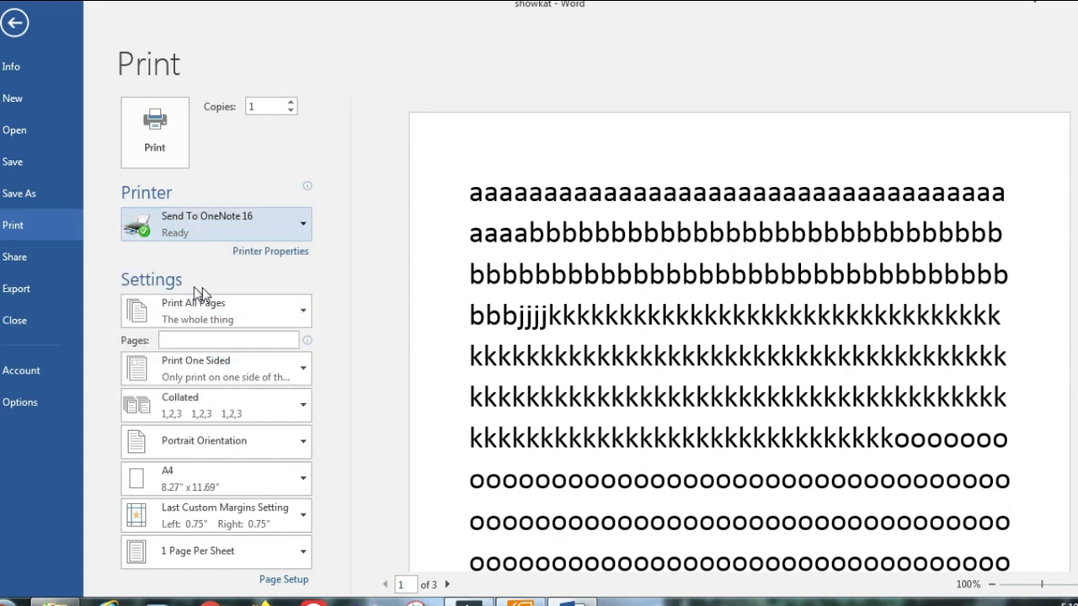
left_click(286, 316)
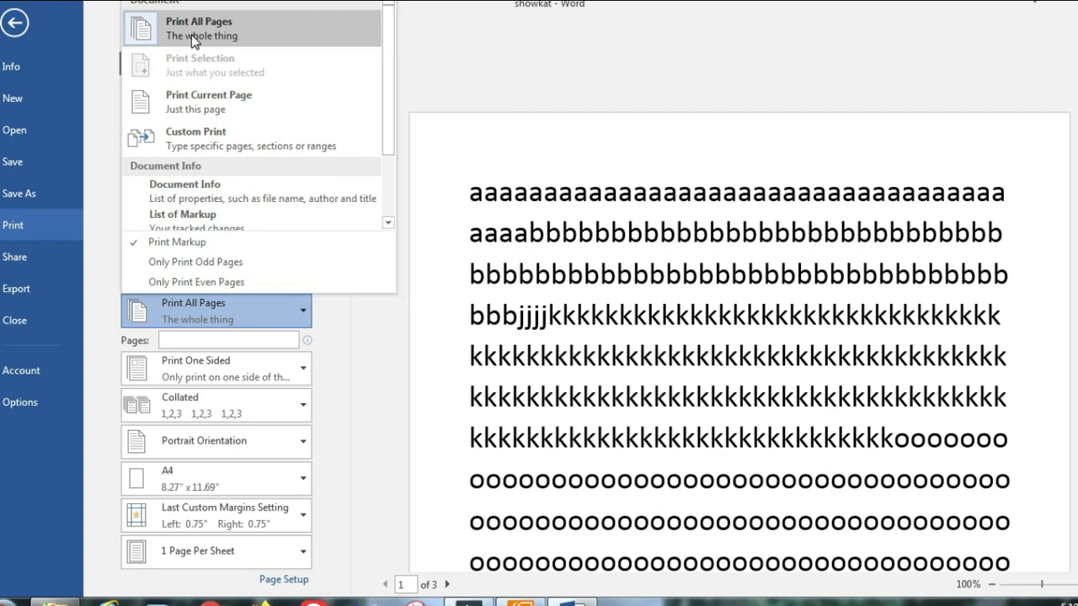
Step: Change the print range from all pages to Print Current Page, previewing pages 2 and 3
left_click(238, 34)
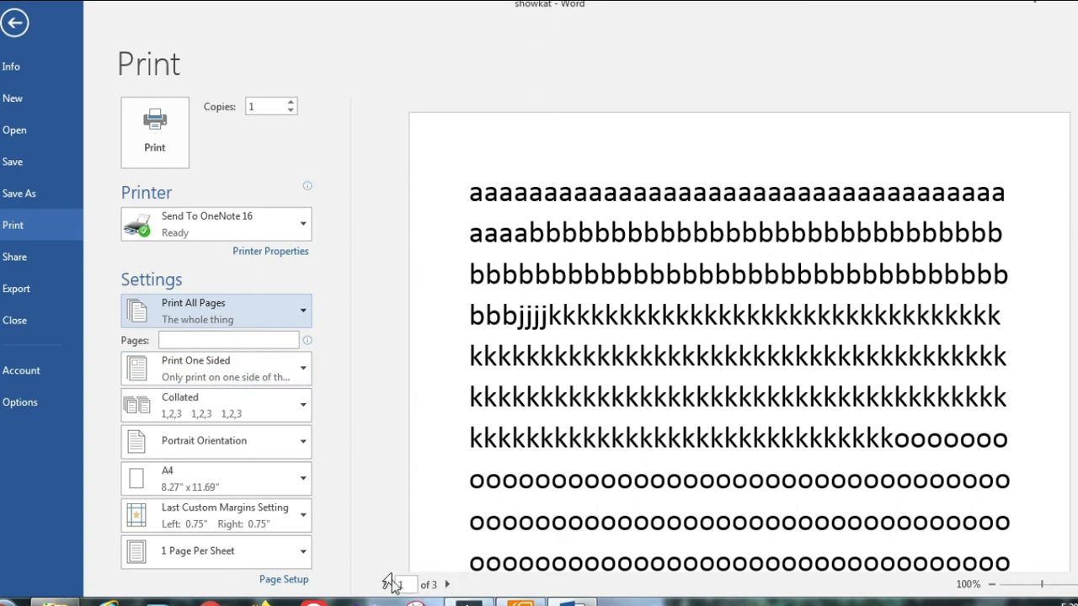
left_click(448, 584)
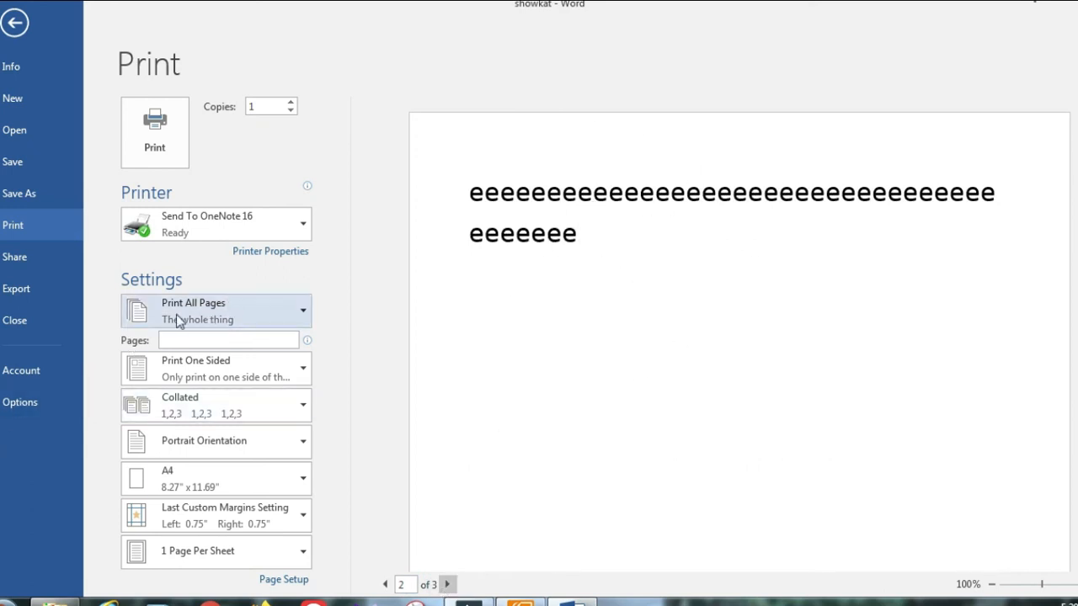
left_click(290, 321)
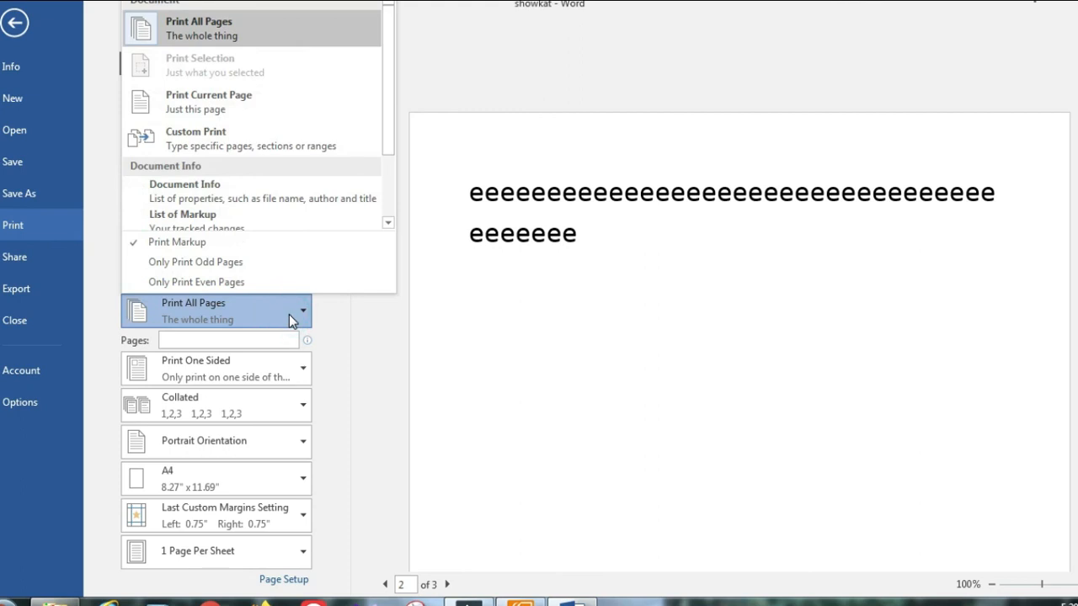
left_click(245, 113)
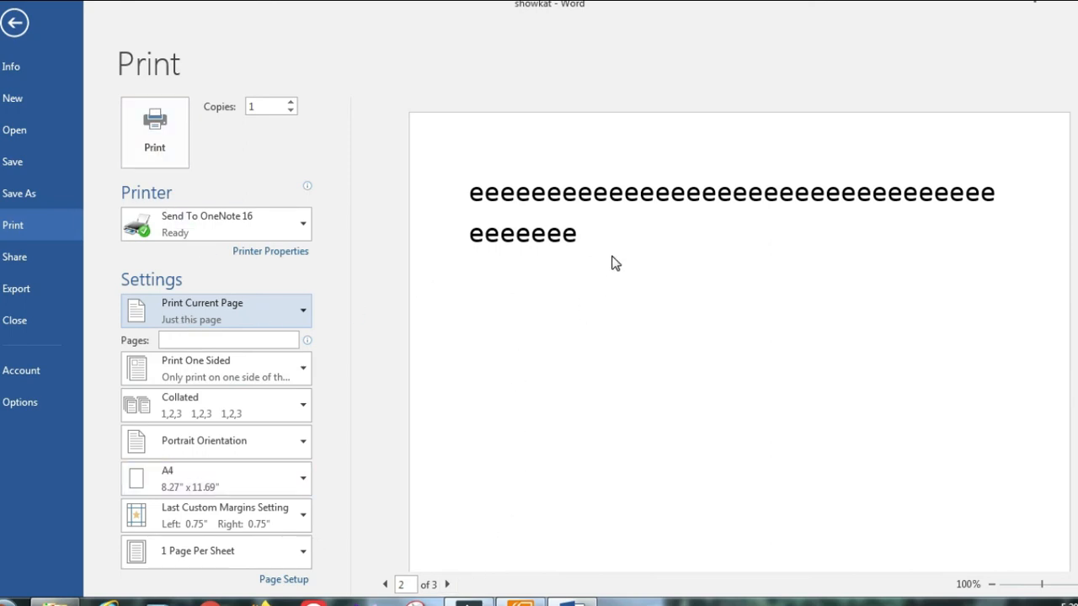
left_click(449, 585)
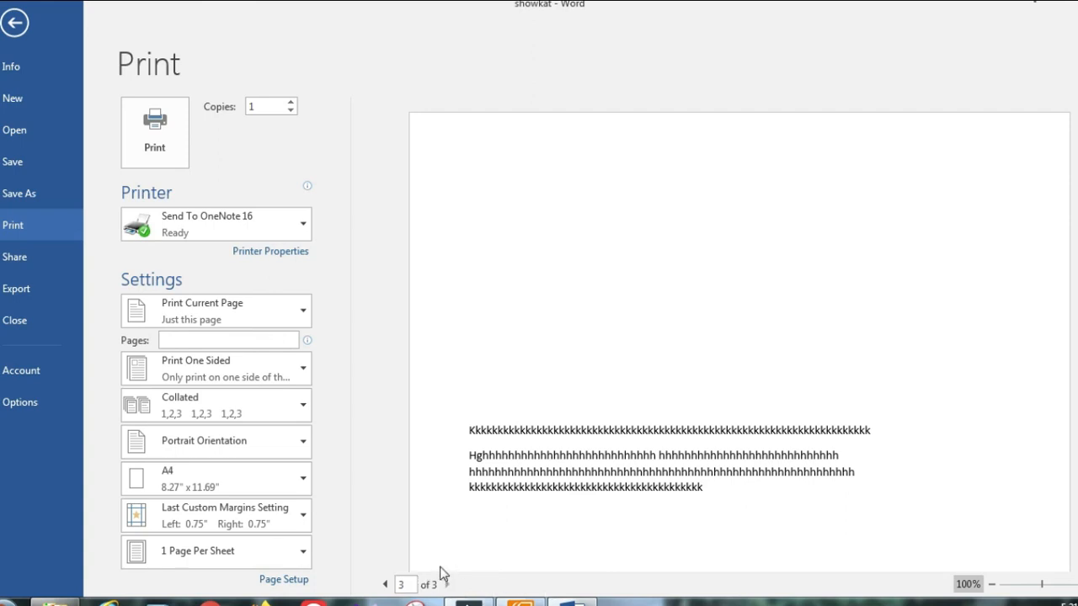
Step: Print pages 1,3 in 2 copies, then go back to the document
left_click(194, 339)
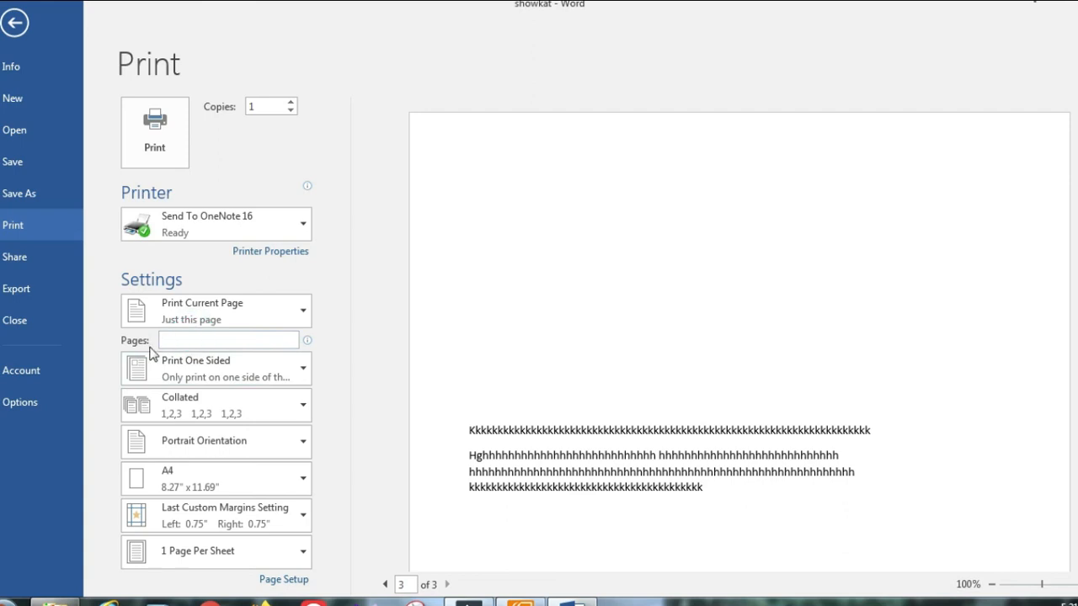
type("1,3,")
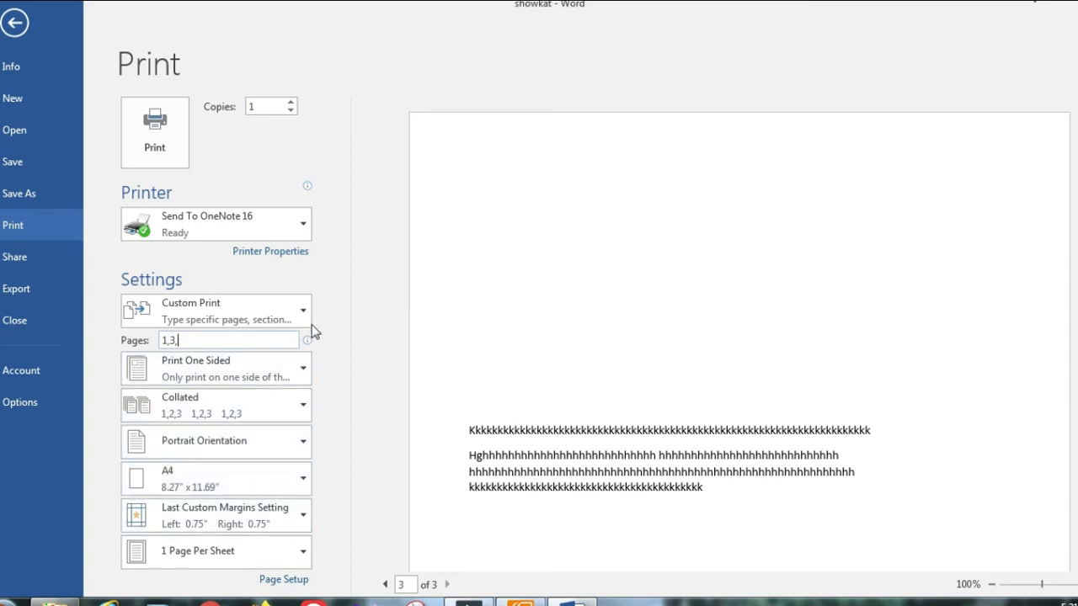
key("BackSpace")
left_click(290, 102)
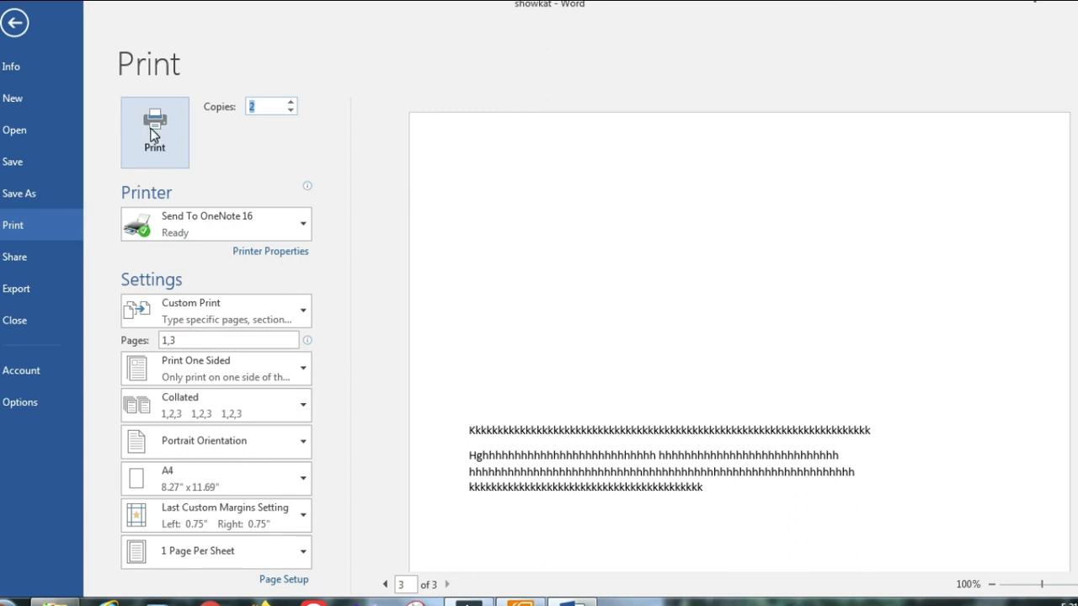
left_click(14, 23)
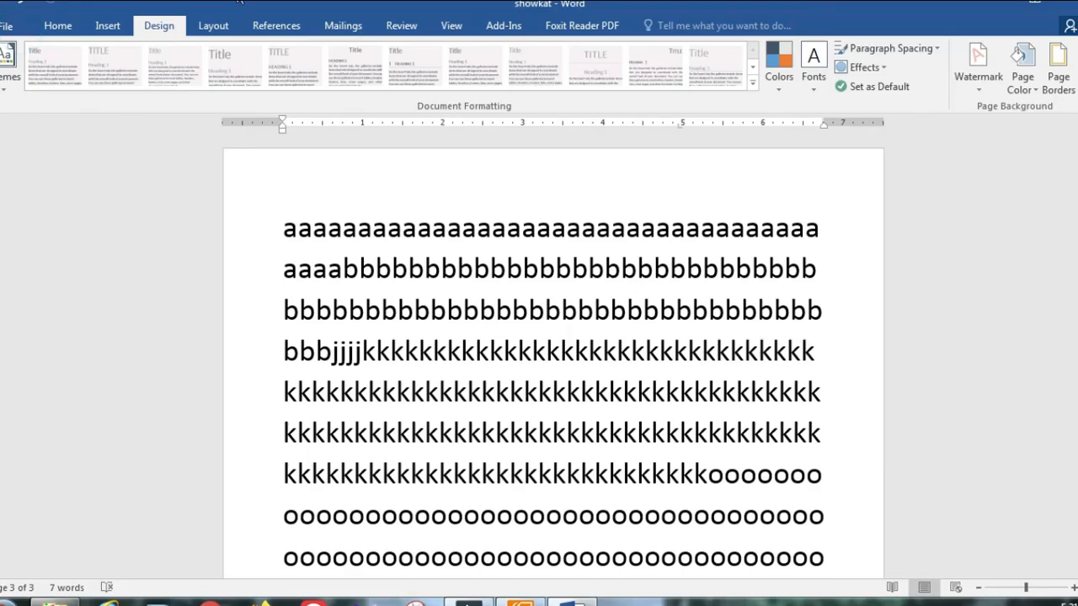
scroll(541, 301, "up", 2)
left_click(522, 601)
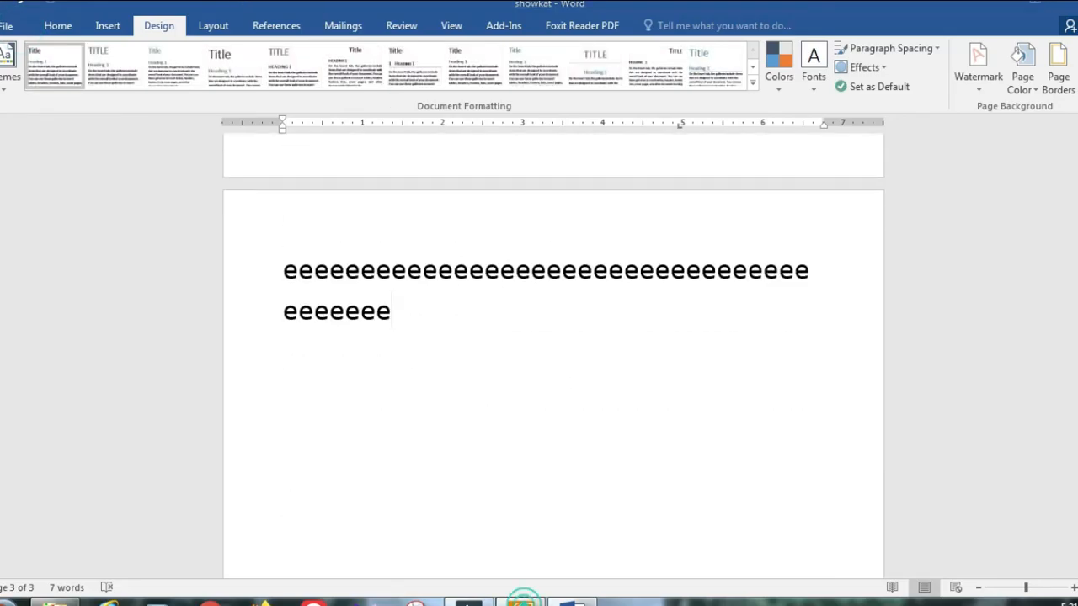
left_click(543, 431)
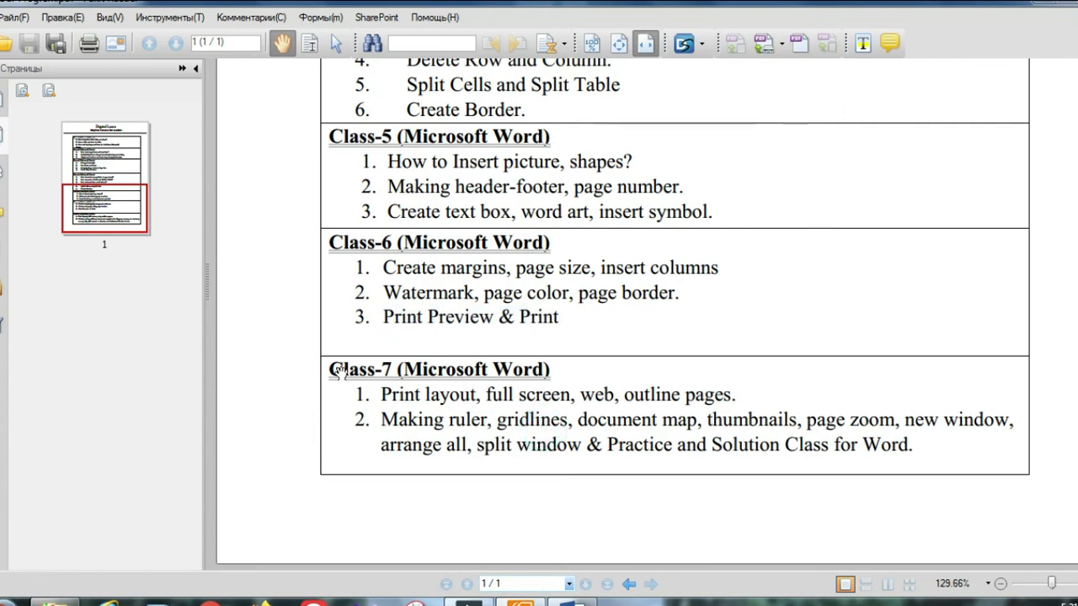
left_click_drag(331, 368, 933, 459)
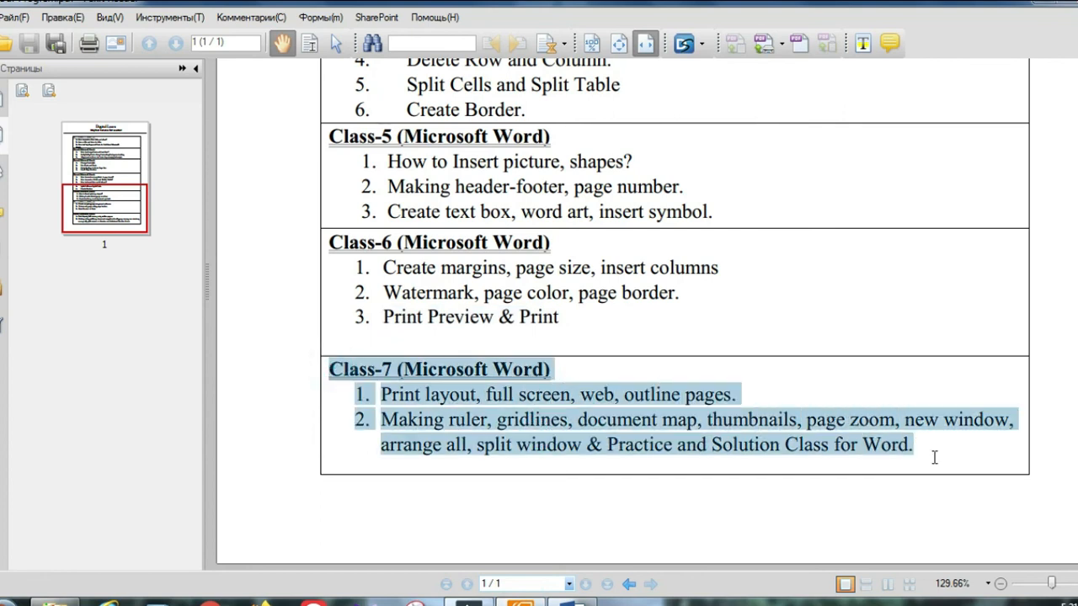
left_click(796, 438)
left_click(389, 392)
scroll(396, 394, "up", 1)
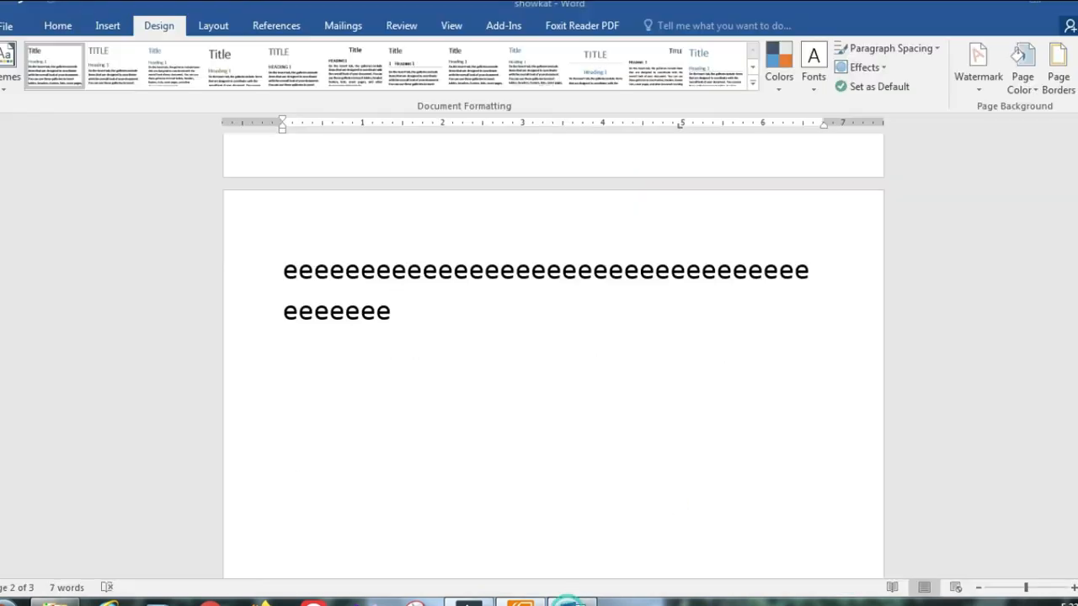
scroll(217, 116, "up", 3)
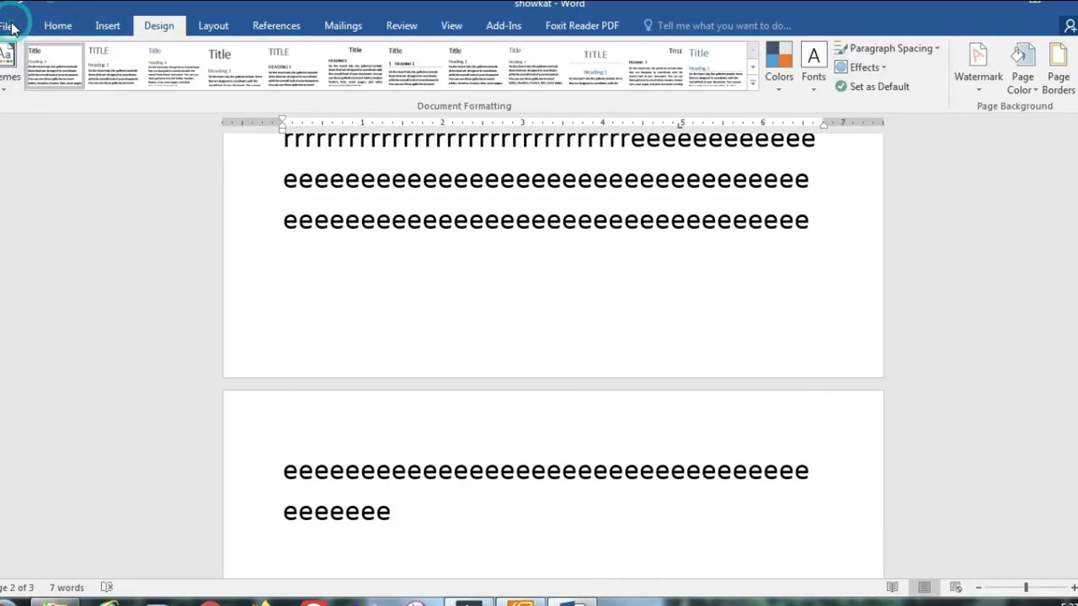
Step: Close the print preview and choose Print Layout from the View tab
left_click(8, 26)
left_click(40, 226)
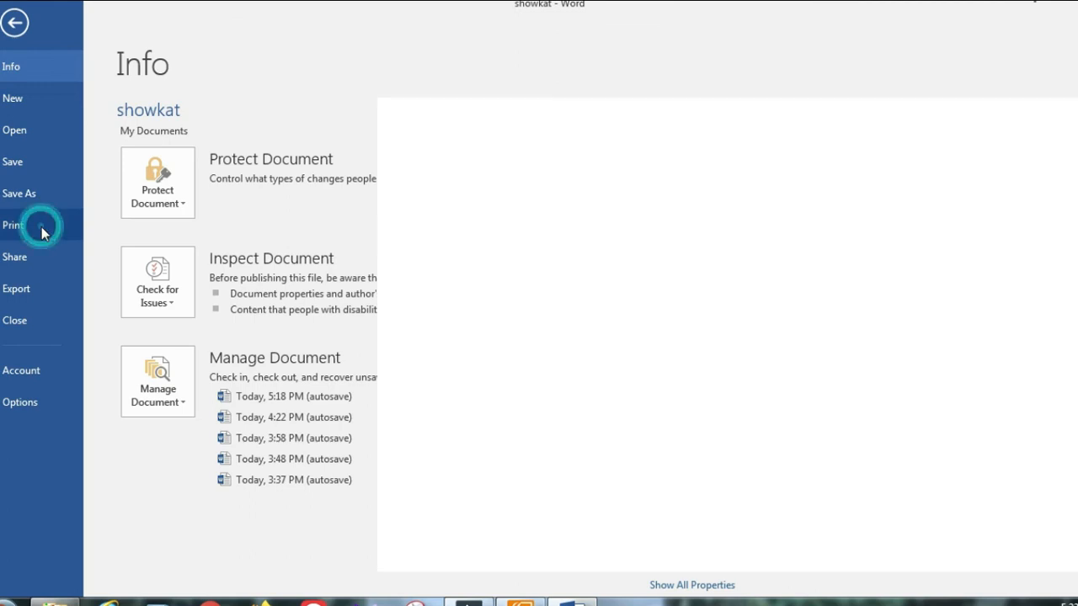
left_click(14, 22)
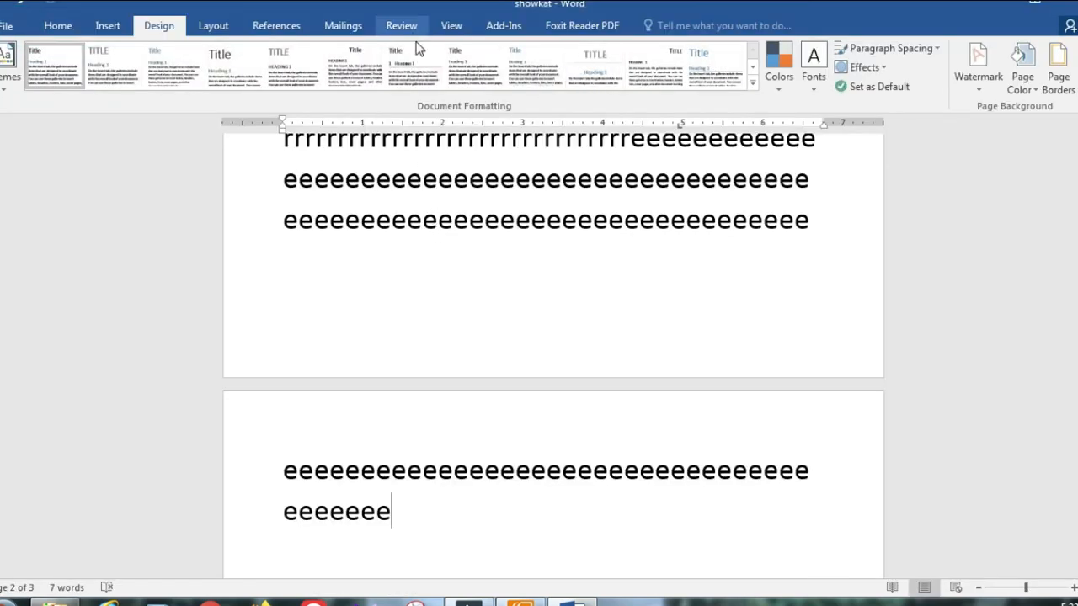
left_click(455, 27)
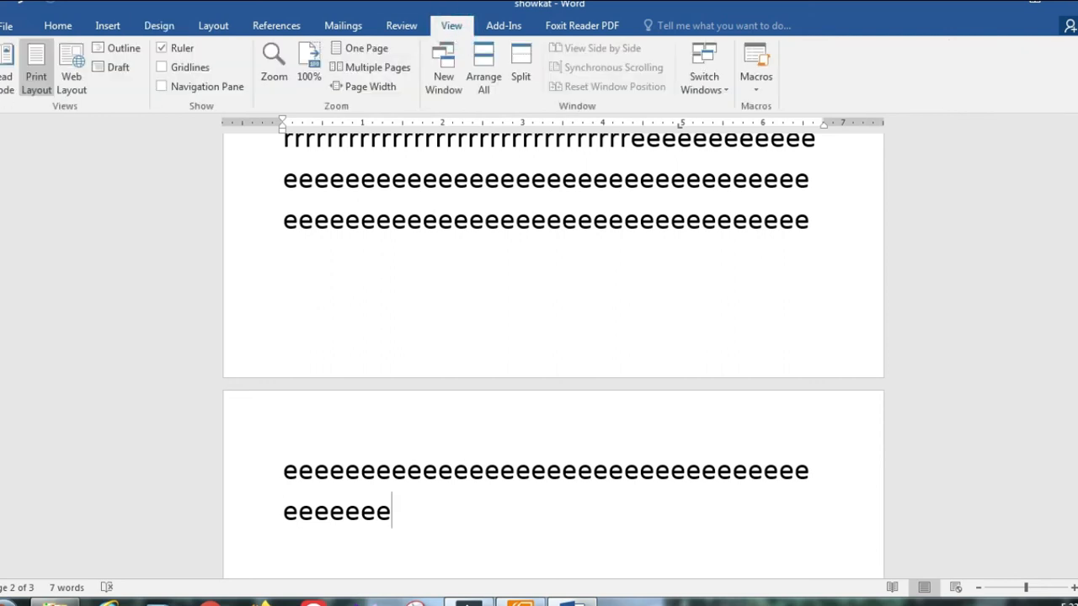
left_click(36, 72)
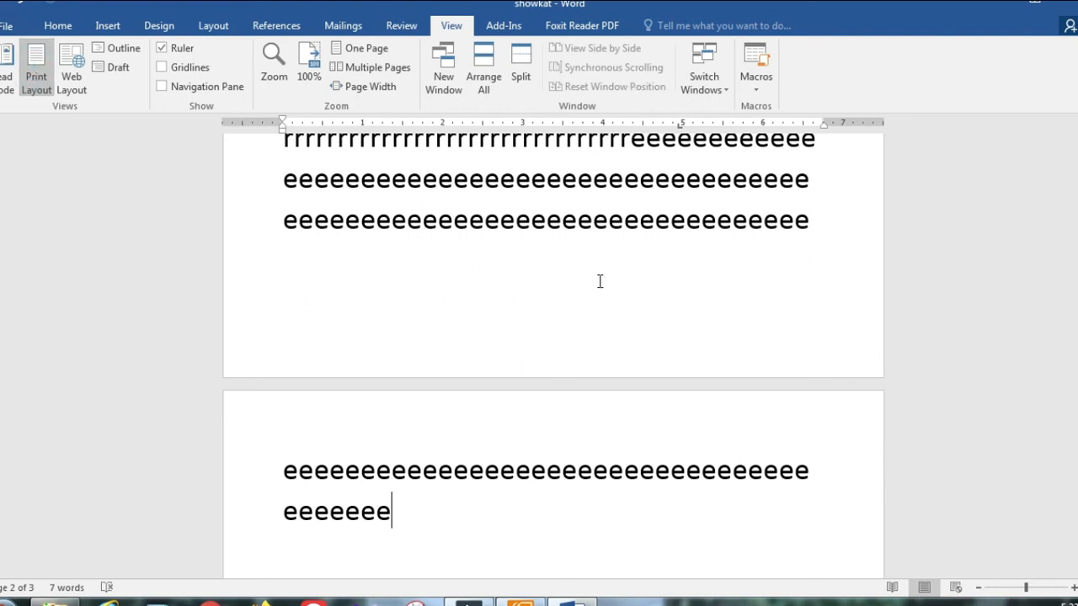
Step: Scroll to the top of page 1, check the class plan PDF twice, then switch to Read Mode
scroll(597, 281, "up", 5)
scroll(505, 286, "up", 1)
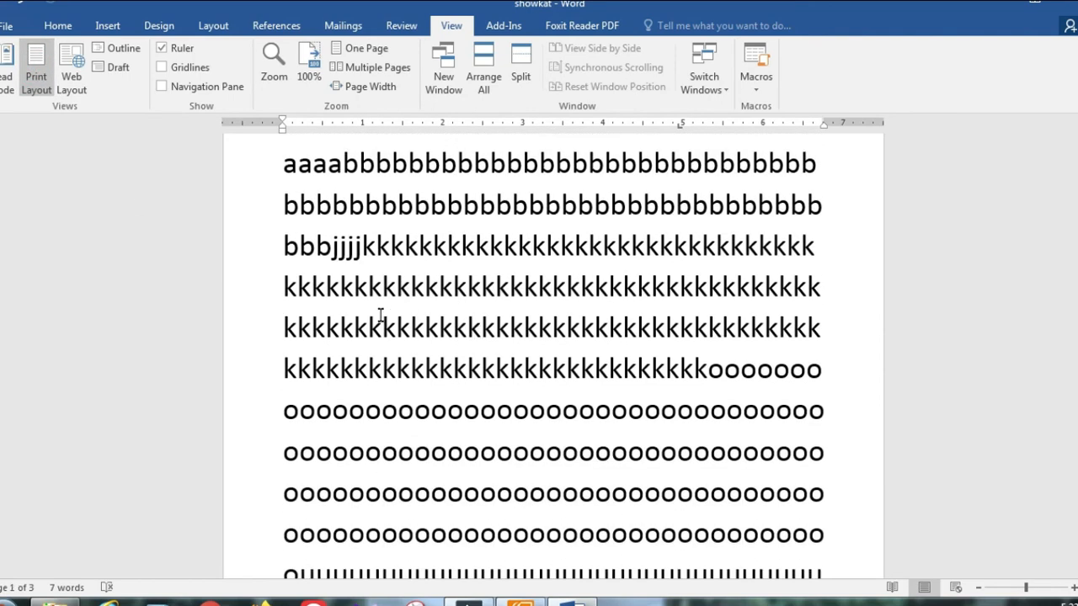
left_click(521, 601)
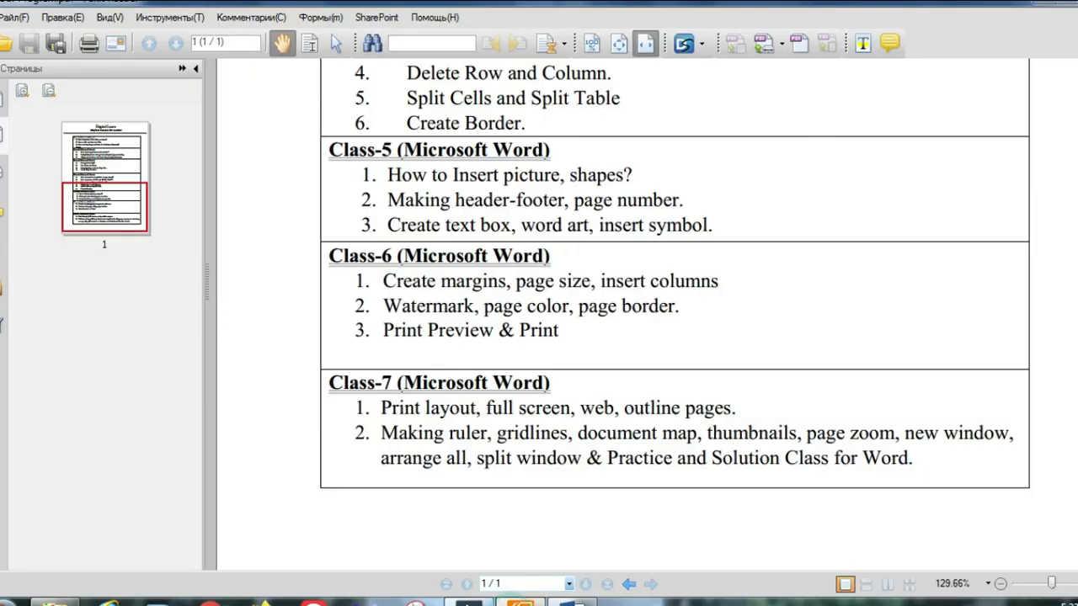
left_click(1037, 4)
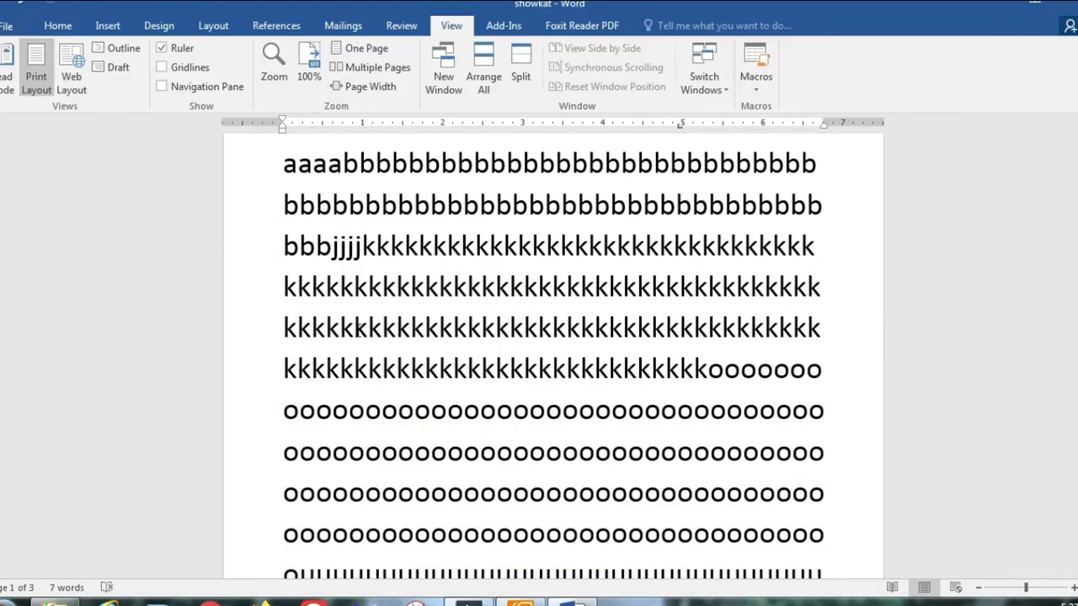
scroll(362, 328, "up", 2)
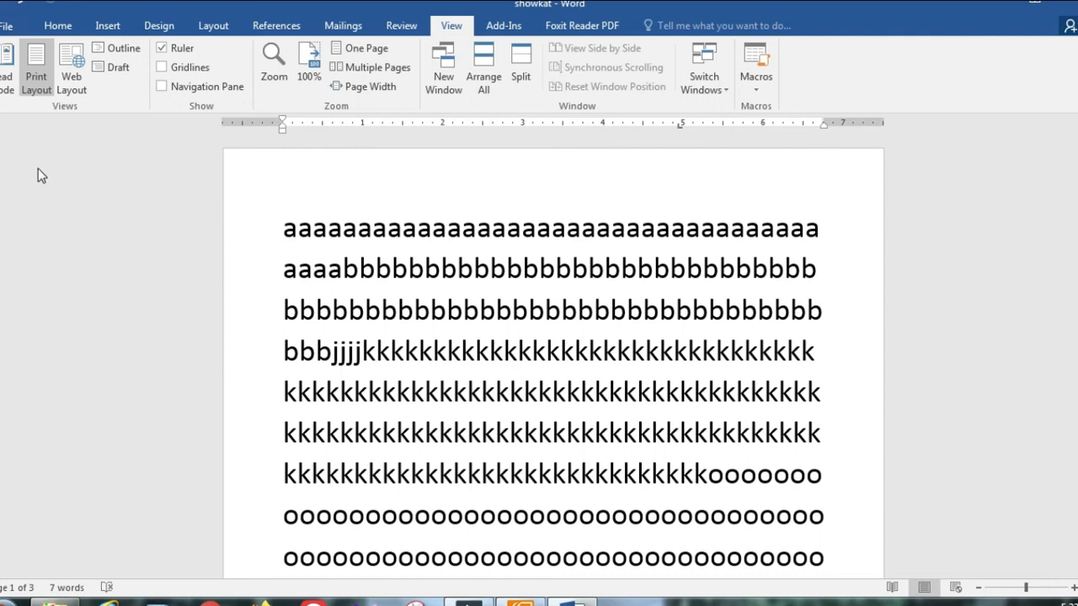
left_click(522, 600)
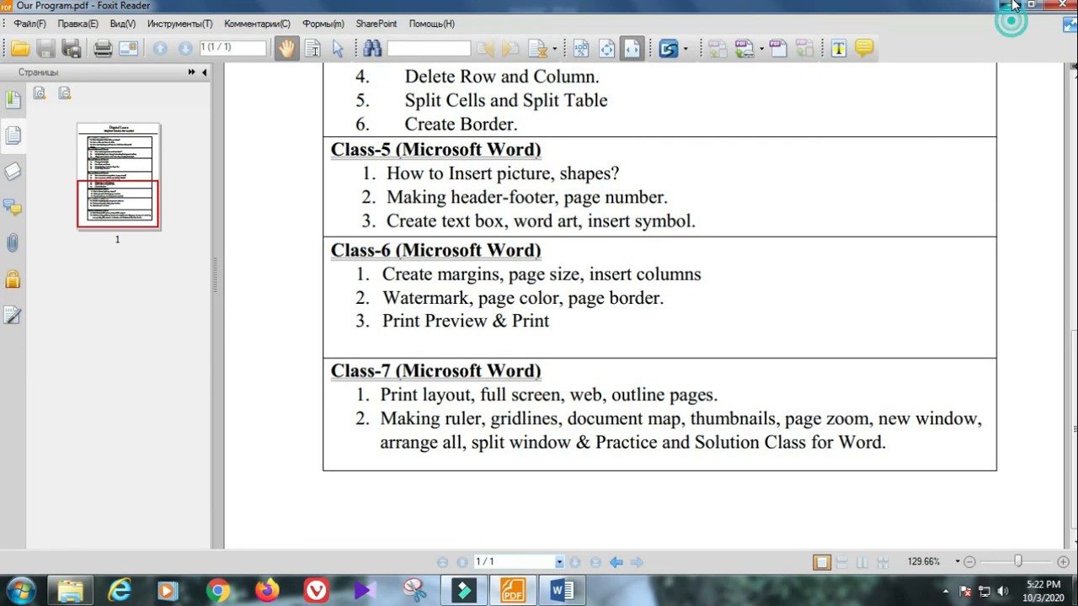
left_click(1008, 6)
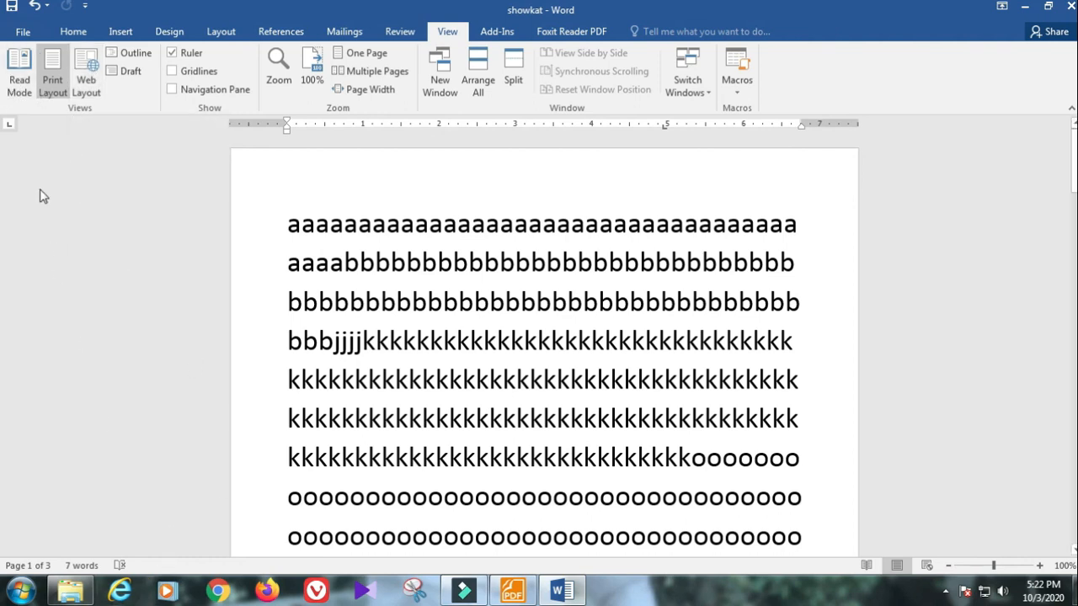
left_click(15, 86)
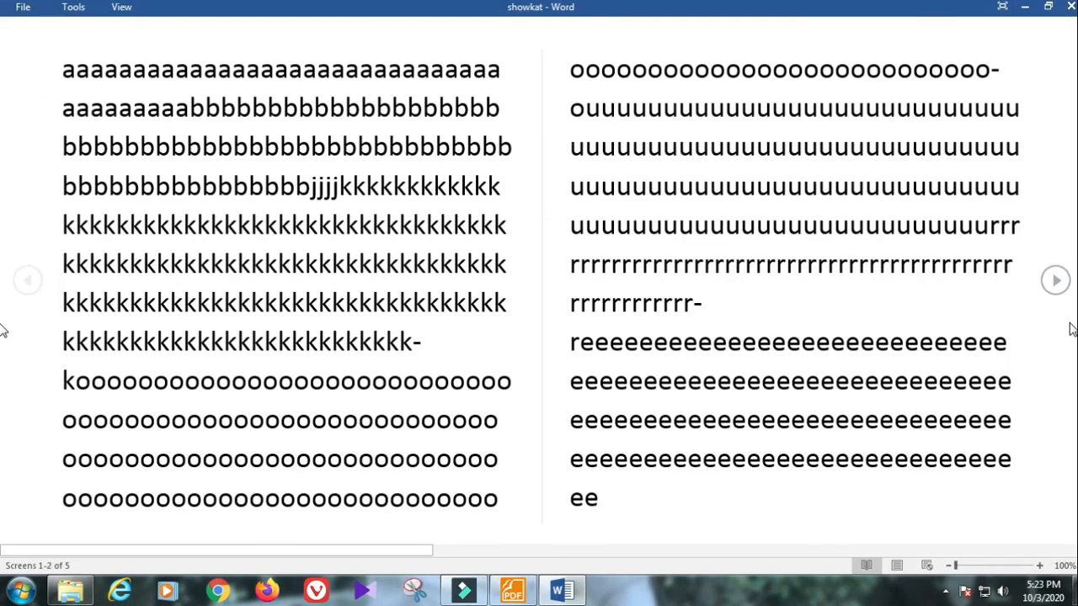
Step: Page forward and back in Read Mode, trying to select and delete text
left_click(1055, 280)
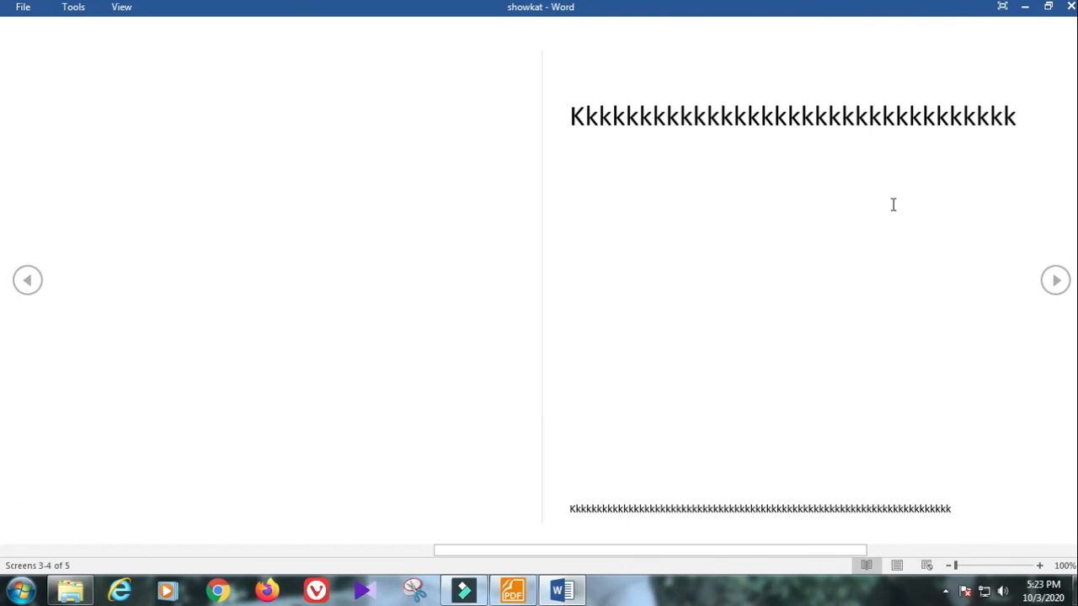
left_click(32, 282)
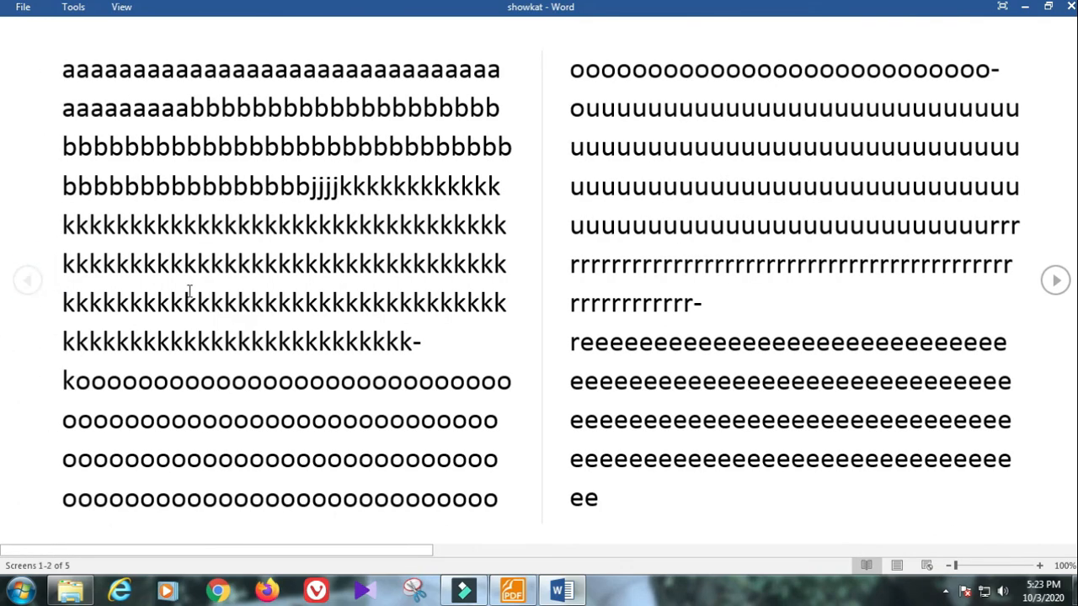
left_click(354, 319)
key("Delete")
left_click(237, 239)
left_click_drag(336, 208, 415, 382)
left_click_drag(859, 146, 663, 187)
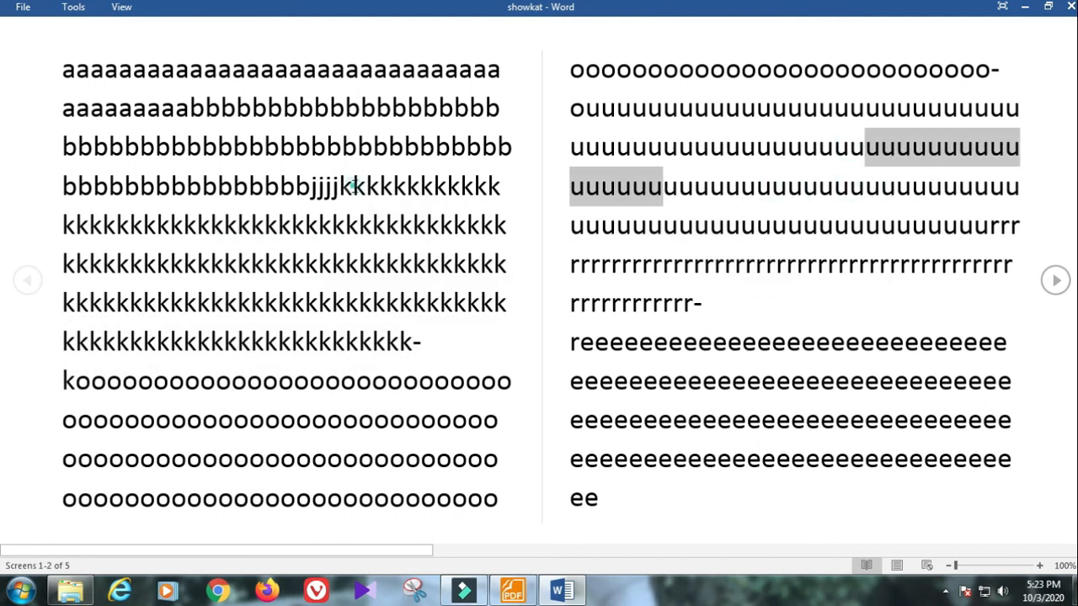
key("Delete")
left_click_drag(259, 187, 408, 264)
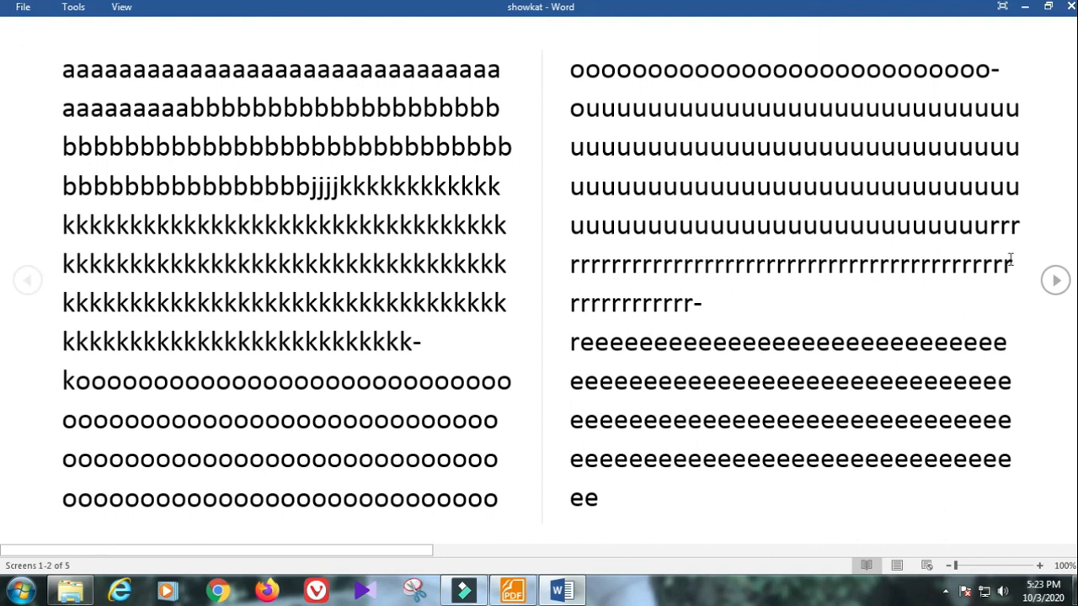
Step: Page ahead to the end of the document and back, then show the reading View menu
left_click(1057, 281)
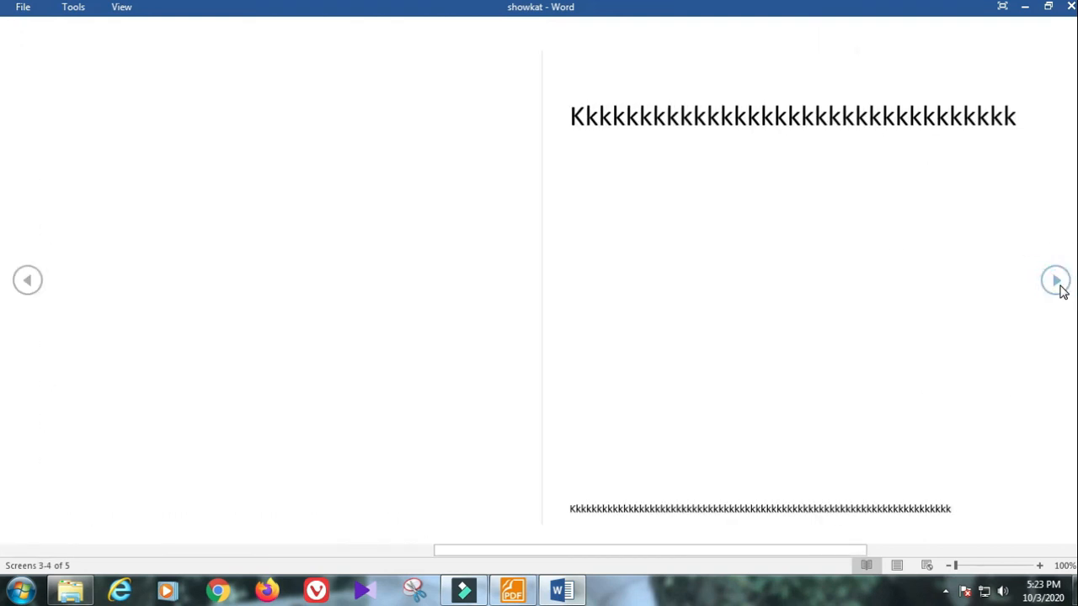
left_click(1061, 287)
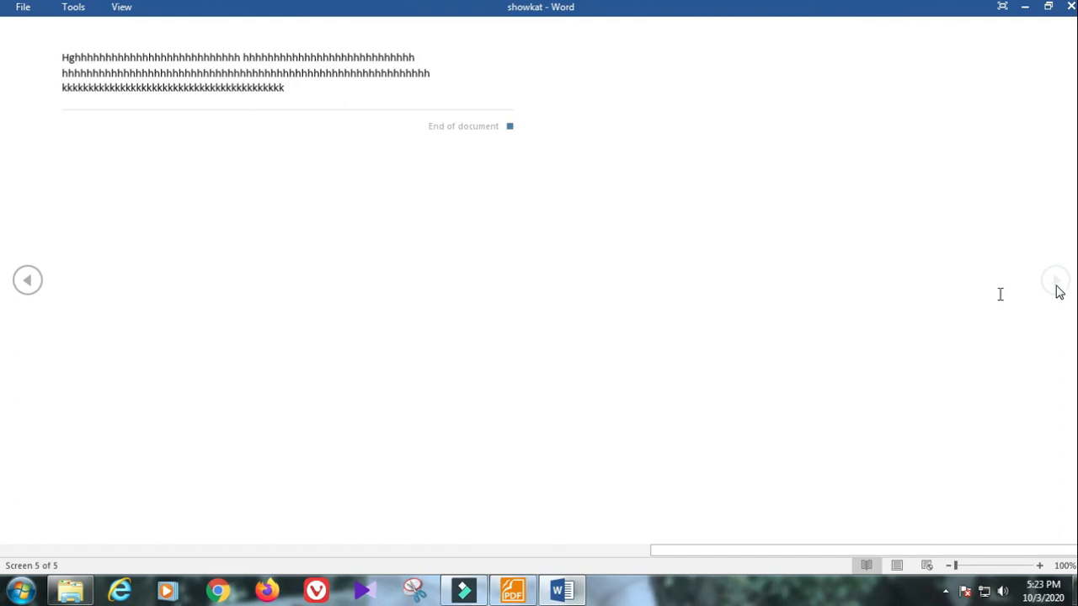
left_click(28, 283)
left_click(28, 282)
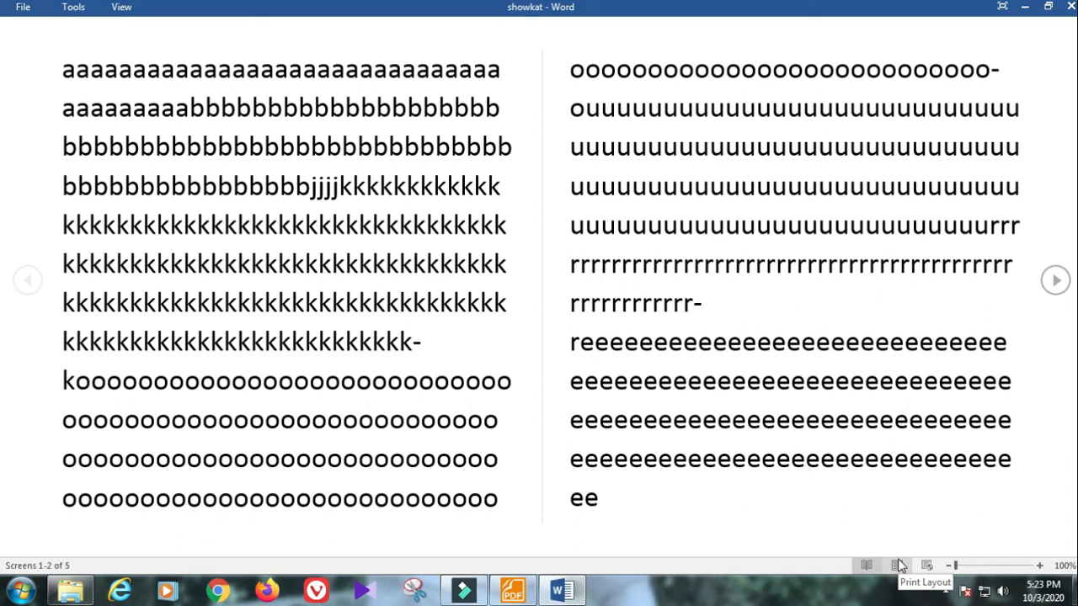
left_click(123, 8)
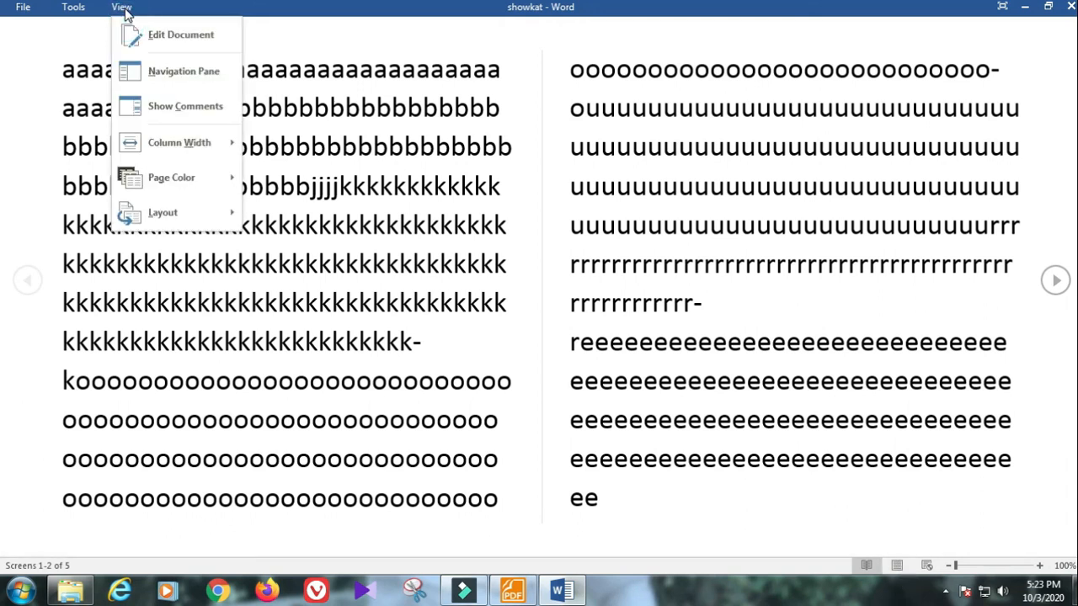
Step: Return to editing, switch to Web Layout, then back to Print Layout
left_click(137, 40)
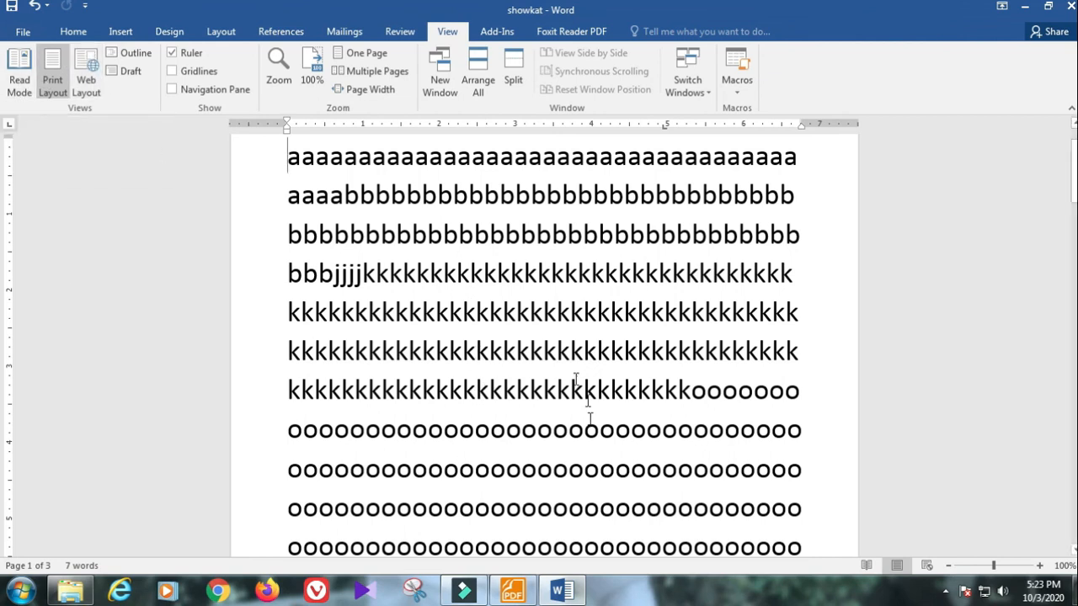
scroll(527, 378, "up", 2)
left_click(91, 69)
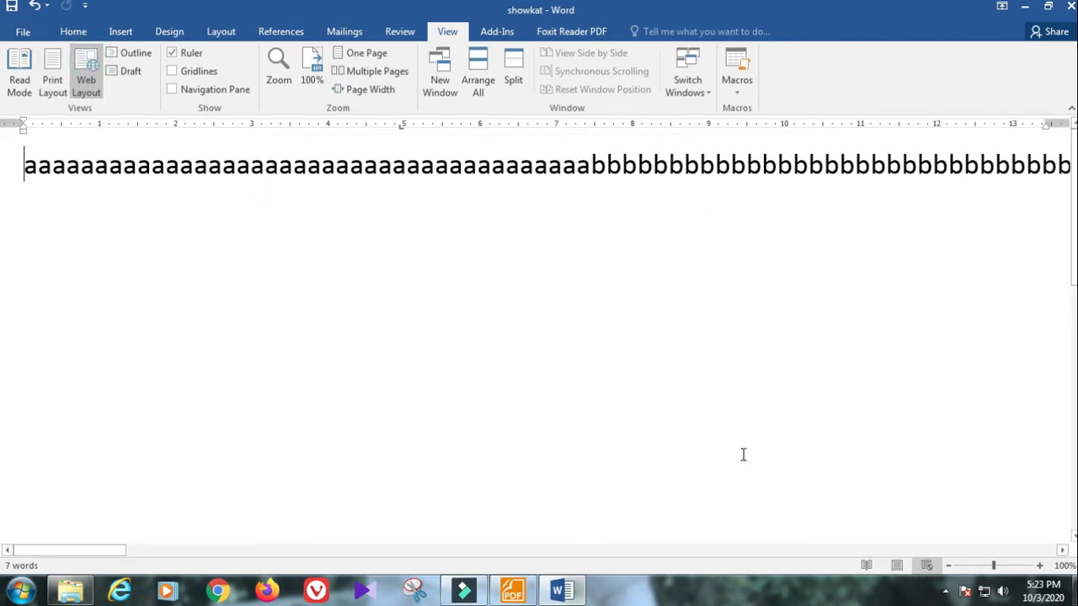
left_click(52, 68)
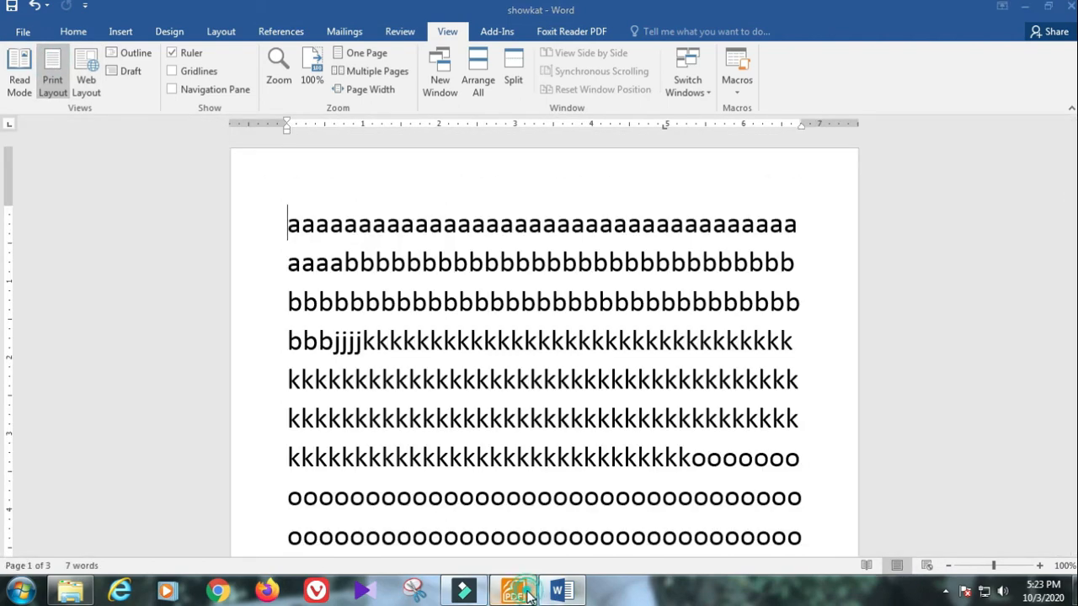
left_click(532, 593)
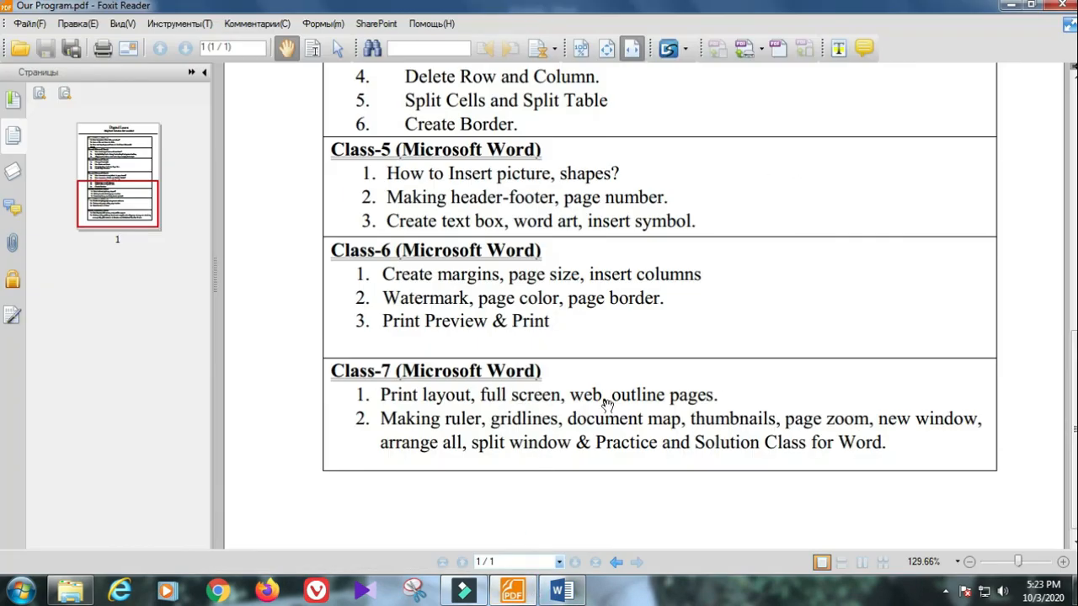
left_click(1011, 5)
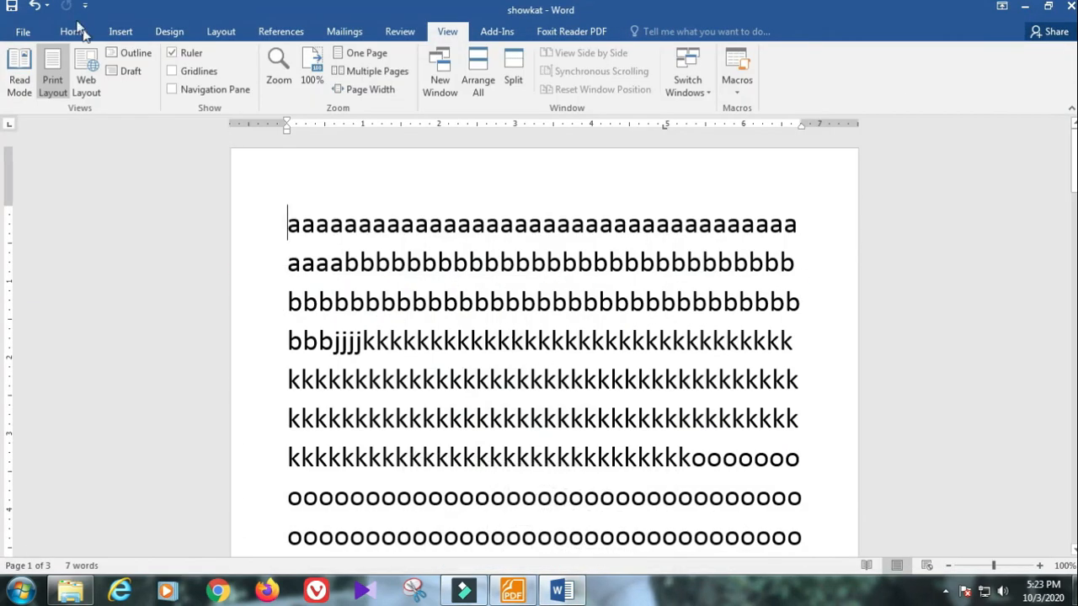
Step: Show the document in Outline view, then close Outline back to Print Layout
left_click(130, 53)
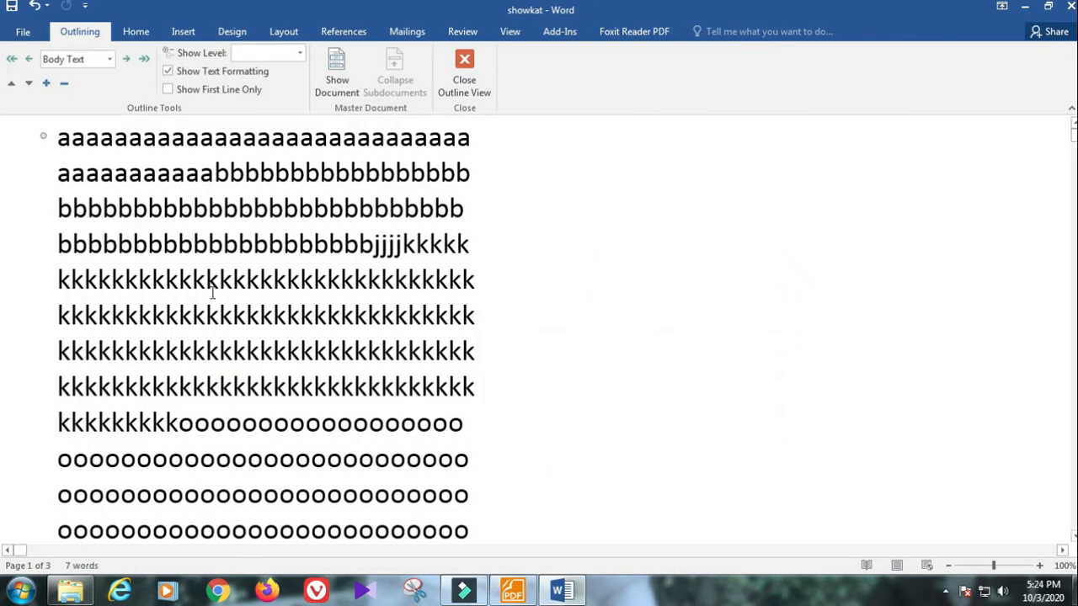
scroll(86, 361, "down", 8)
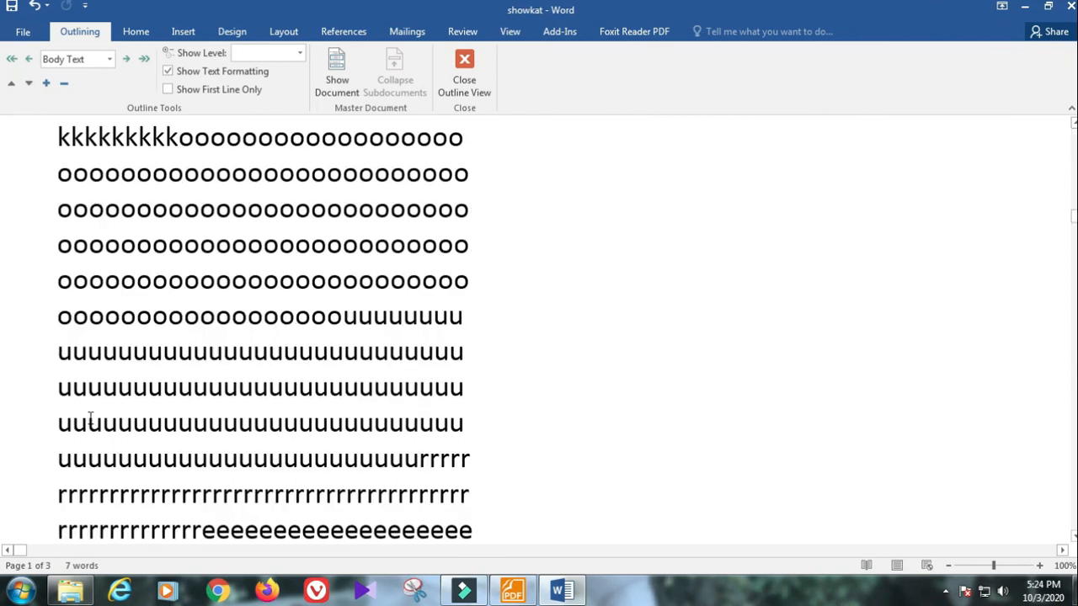
scroll(94, 419, "up", 2)
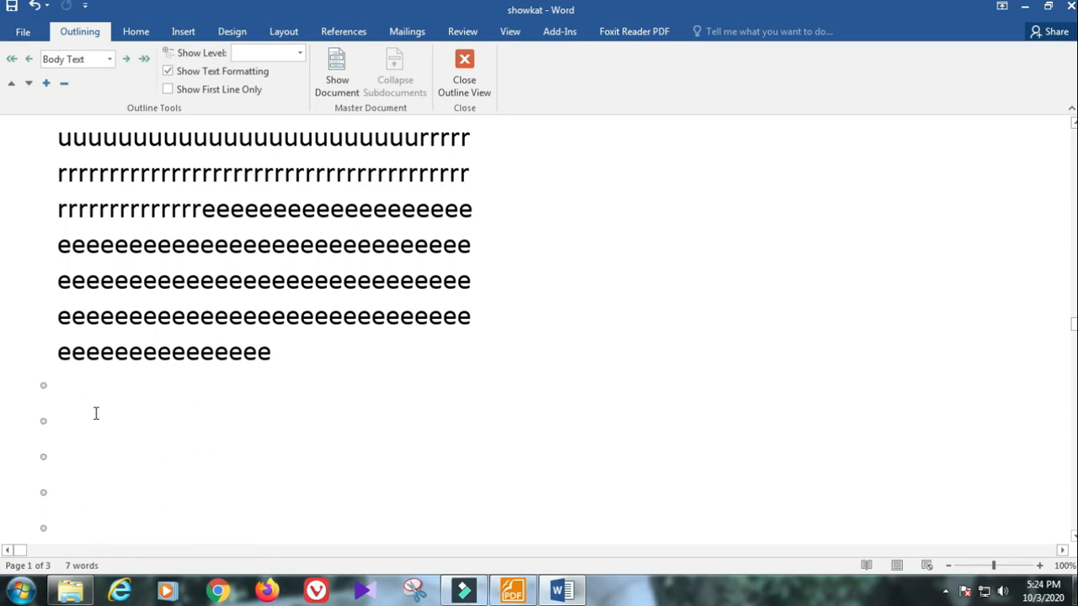
left_click(466, 74)
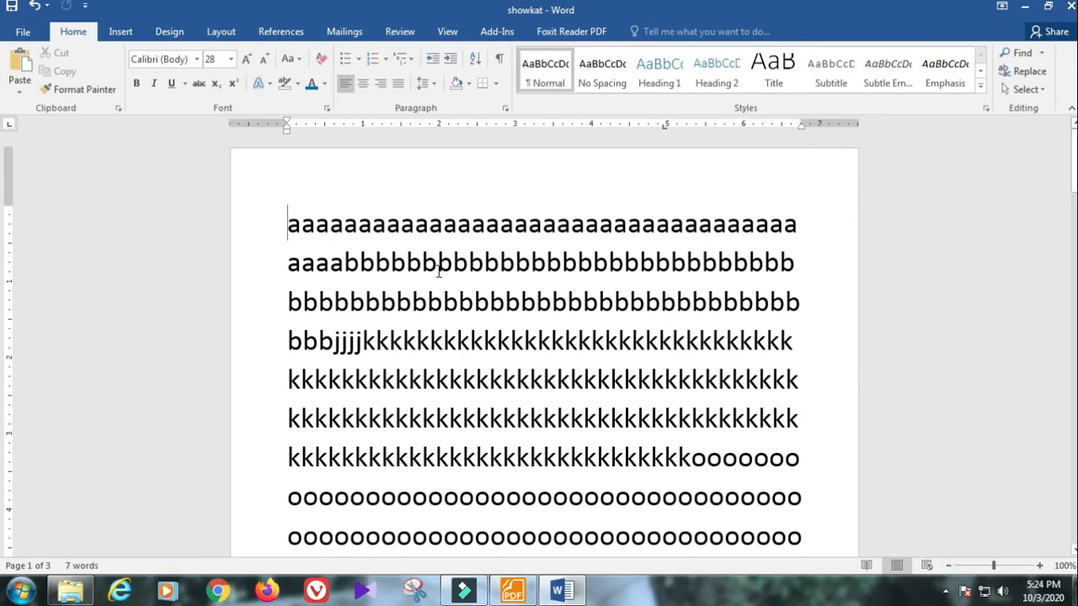
left_click(447, 31)
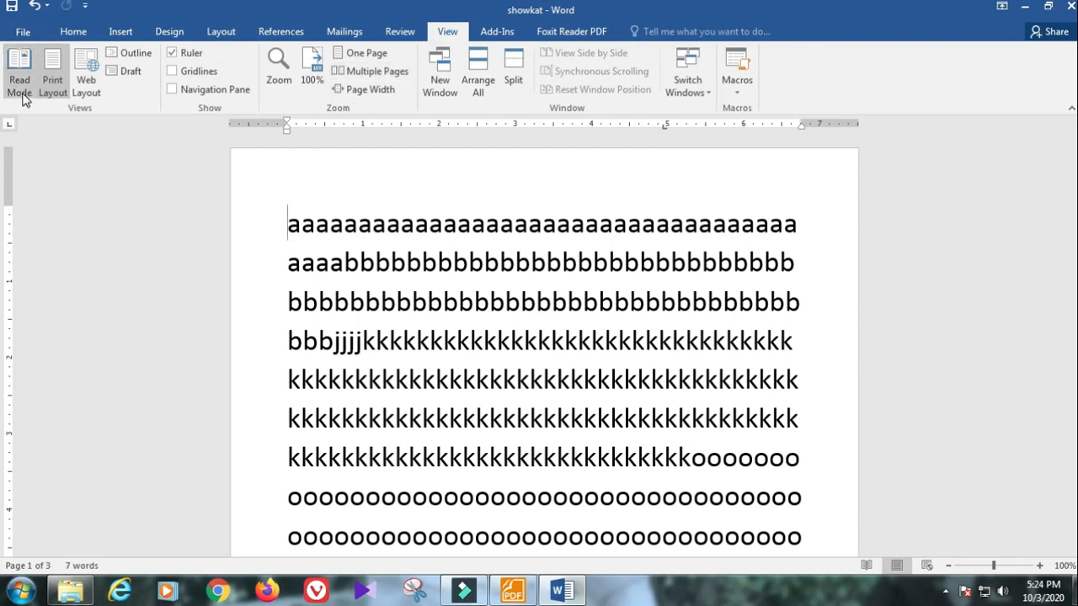